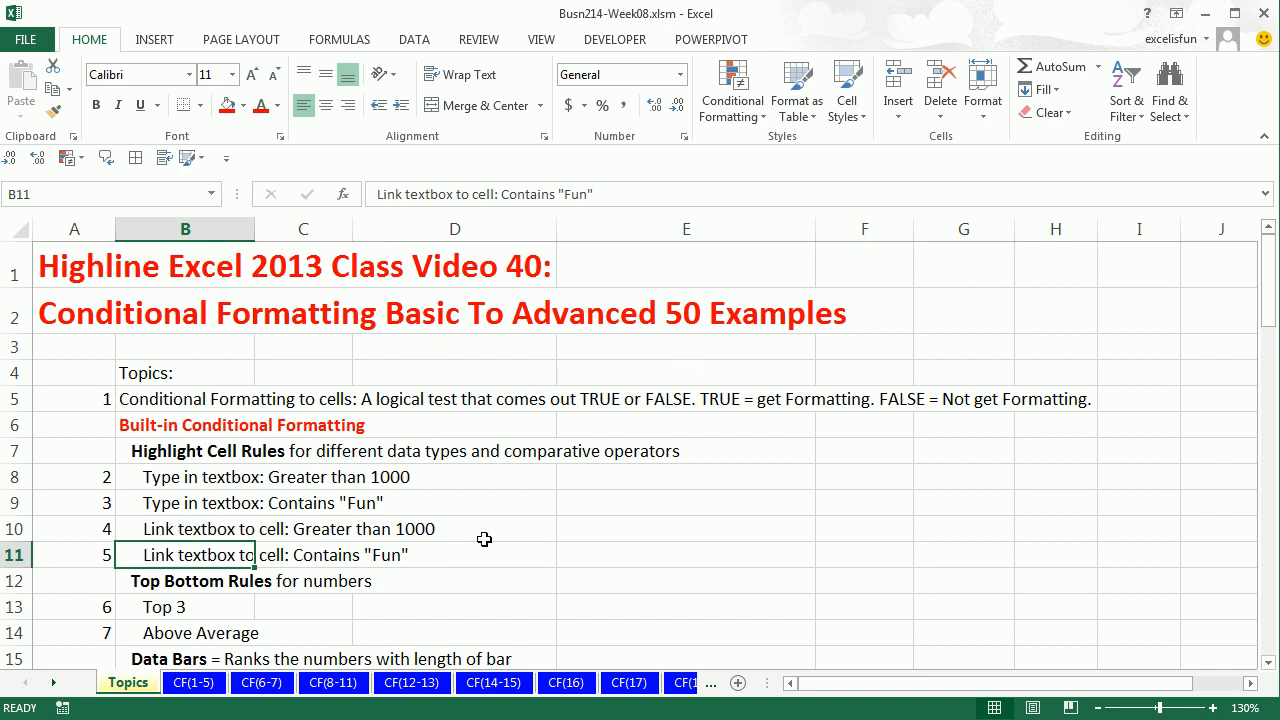
Step: Review the list of conditional formatting examples on the Topics sheet and open the CF(1-5) sheet
scroll(484, 540, "down", 14)
scroll(485, 558, "down", 6)
scroll(489, 560, "up", 19)
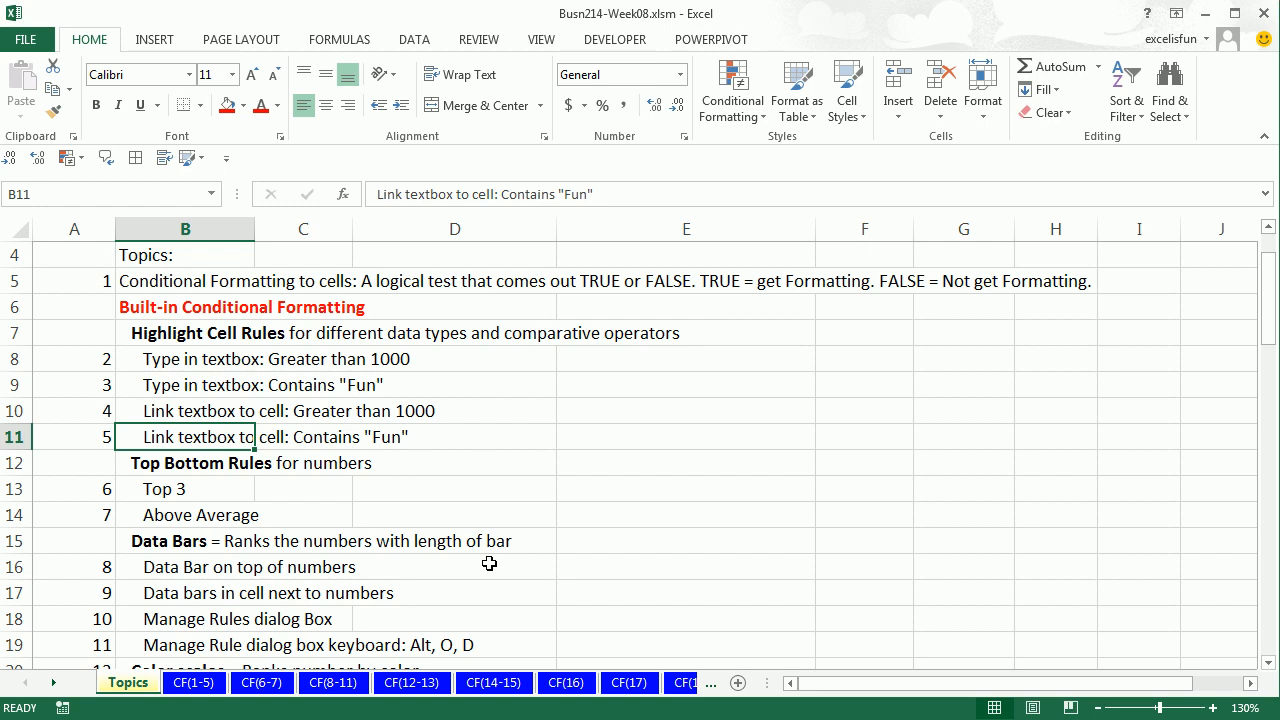
scroll(489, 563, "up", 1)
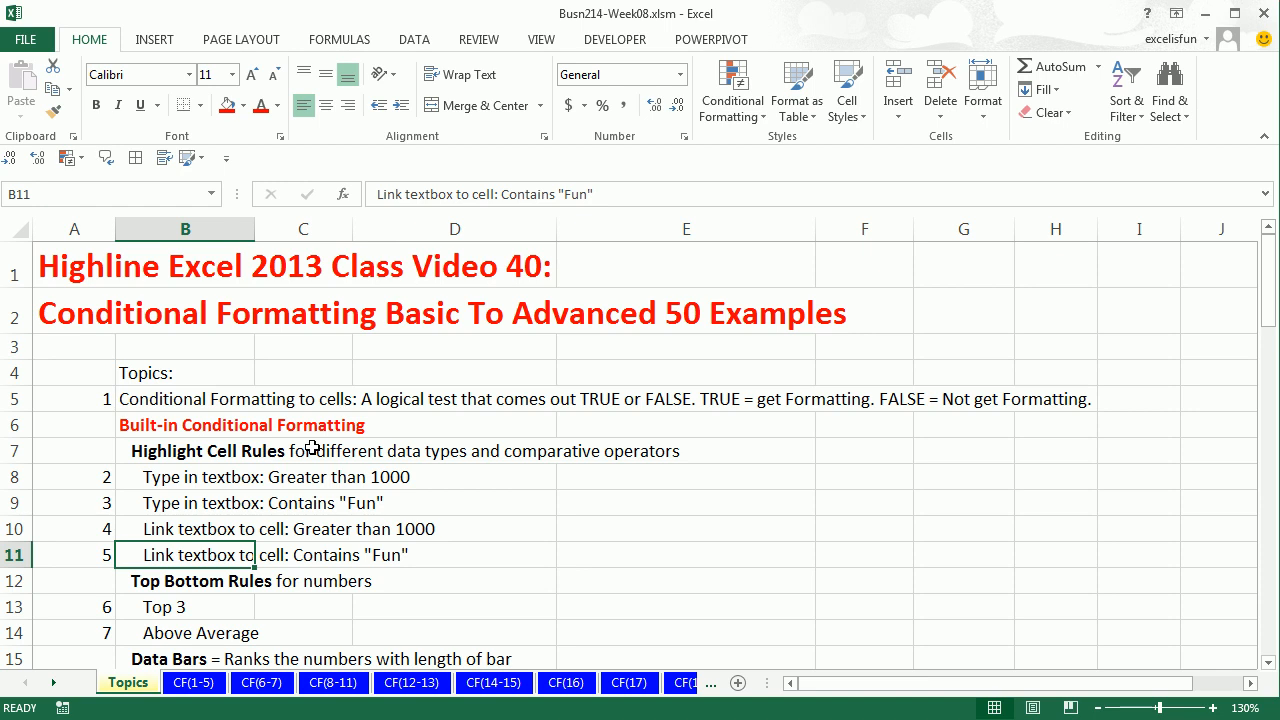
scroll(313, 448, "down", 6)
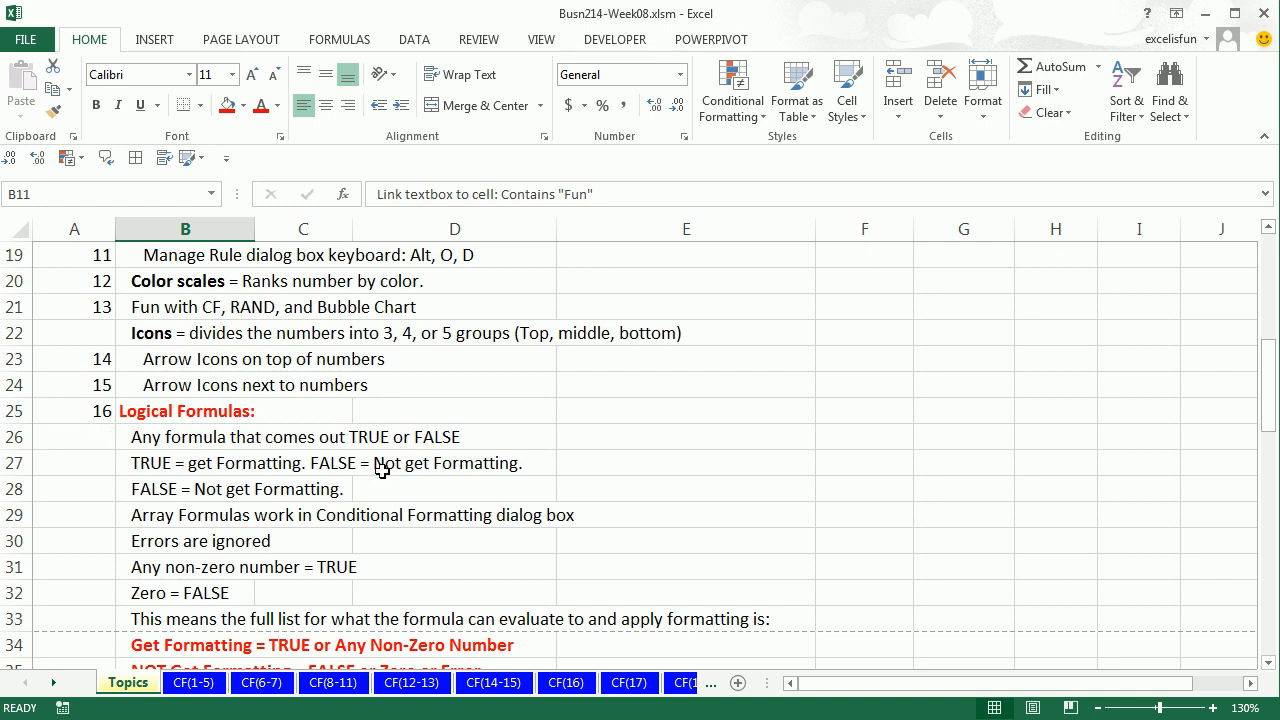
scroll(390, 515, "up", 6)
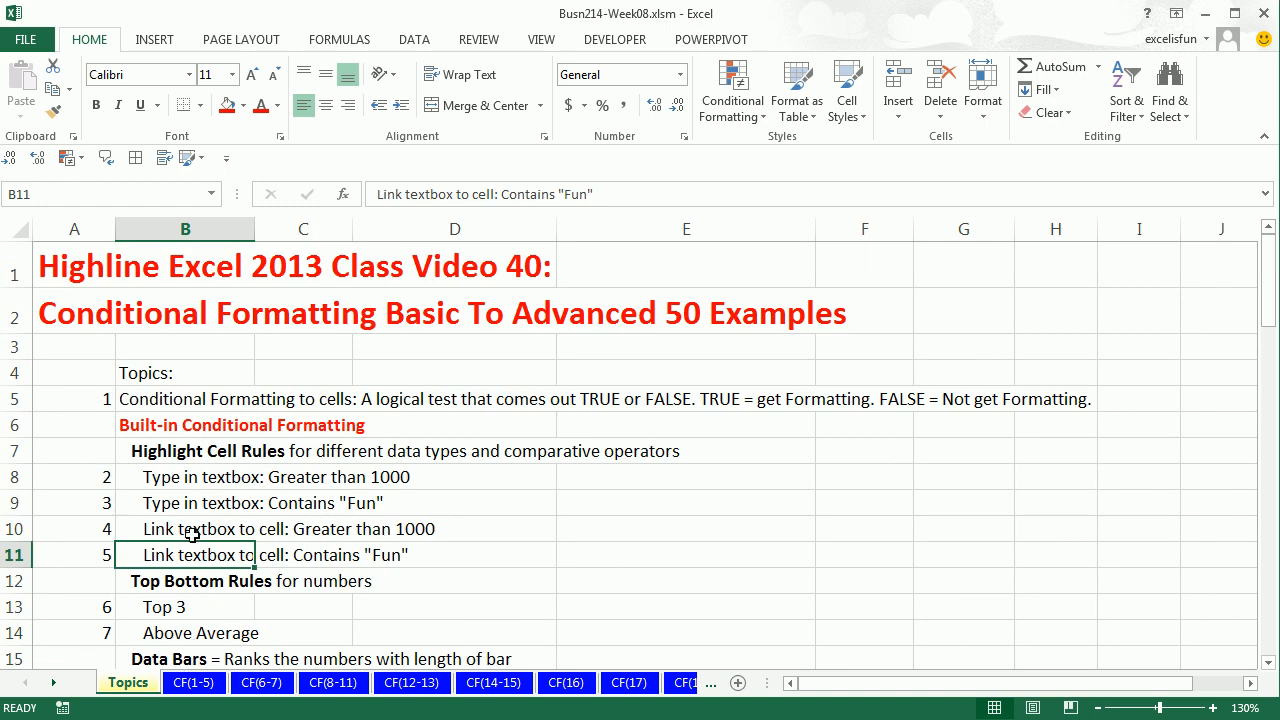
left_click(204, 684)
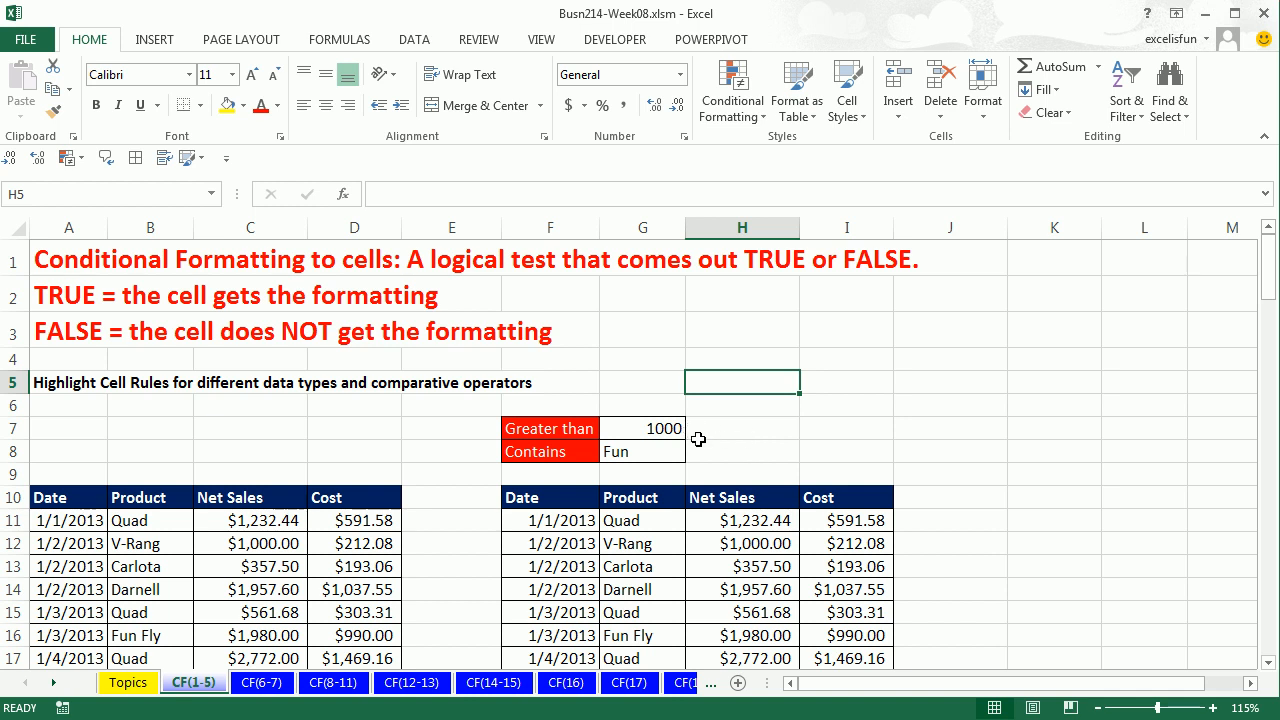
Step: Manually fill the Net Sales cells H11 and H14, which exceed 1000, with yellow
left_click(716, 523)
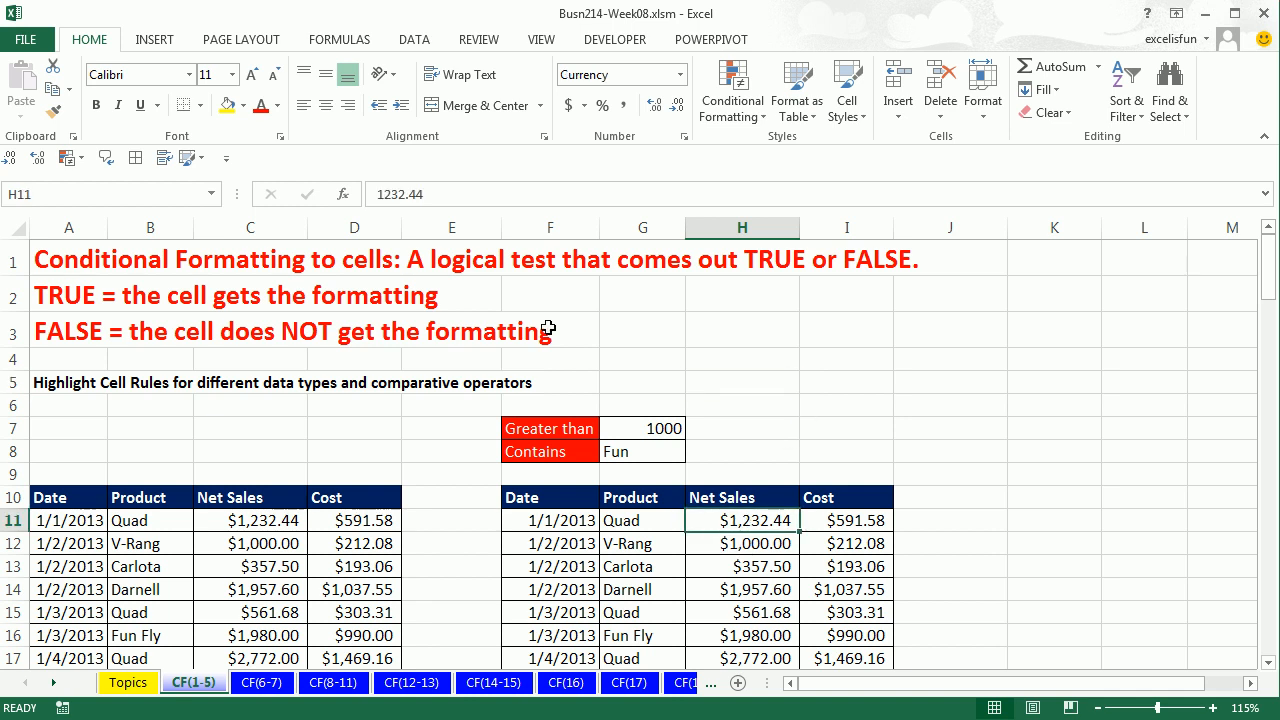
left_click(226, 106)
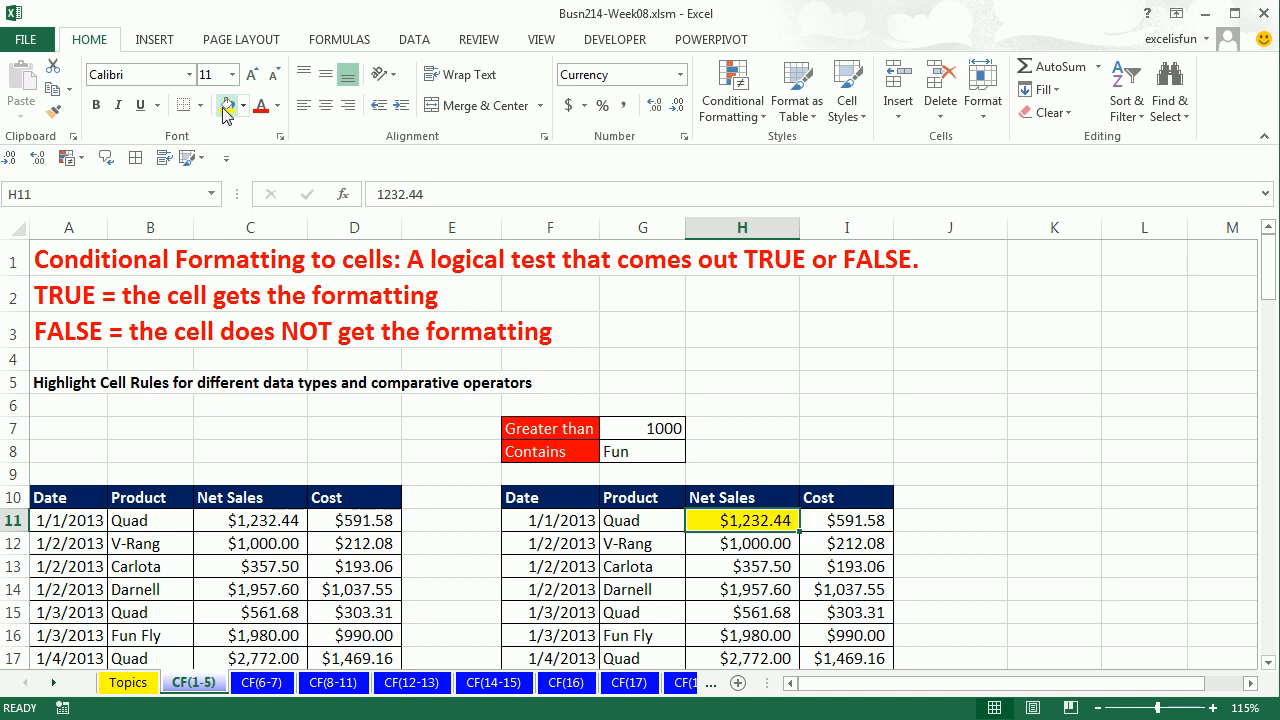
left_click(732, 547)
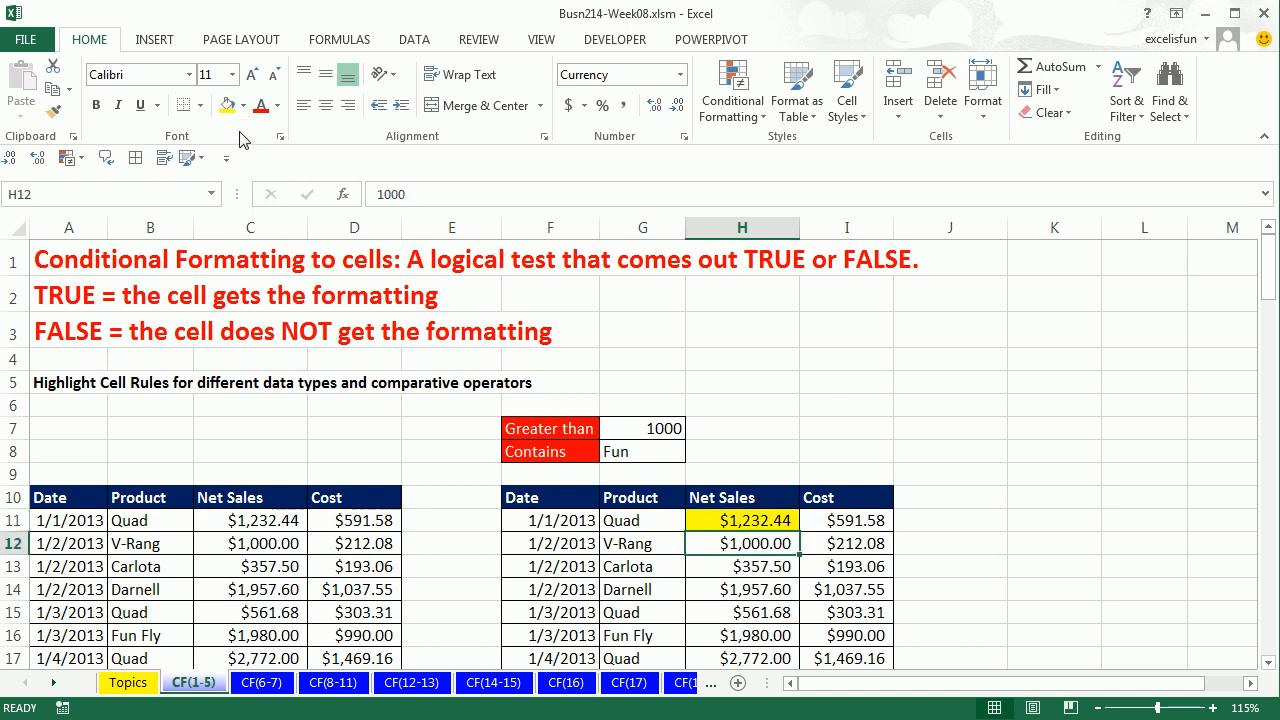
left_click(731, 572)
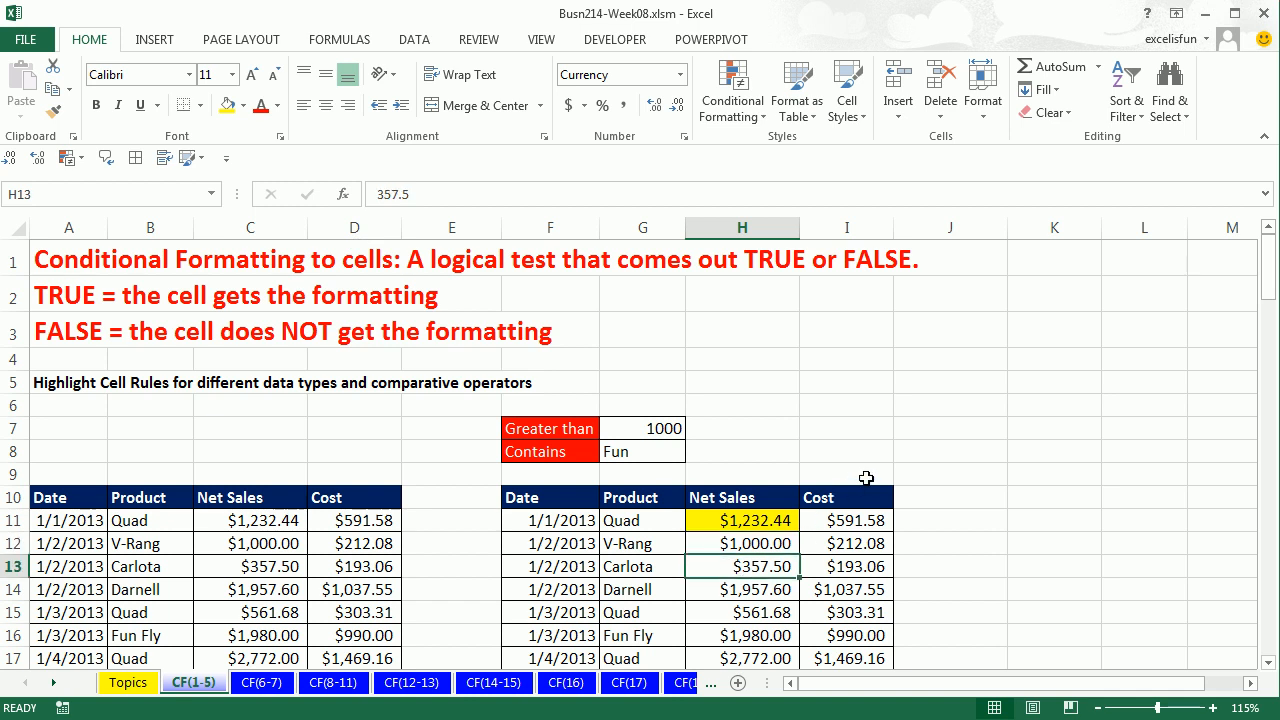
left_click(738, 594)
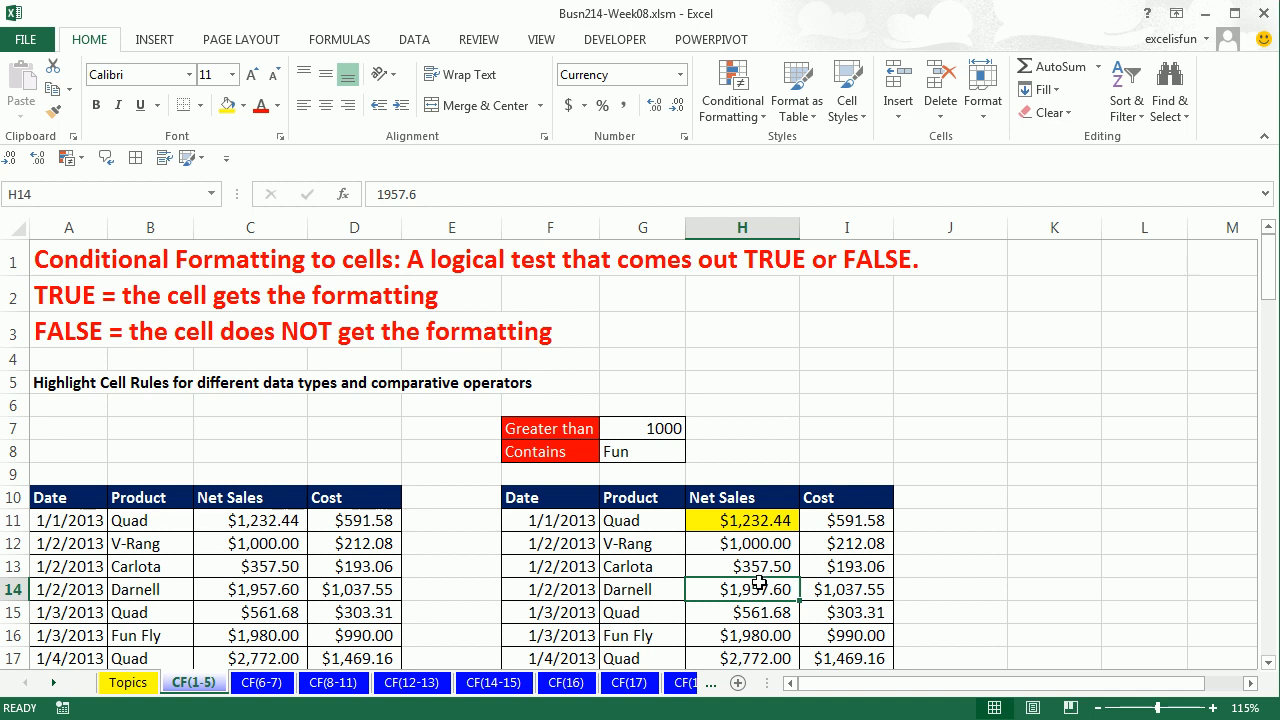
left_click(228, 114)
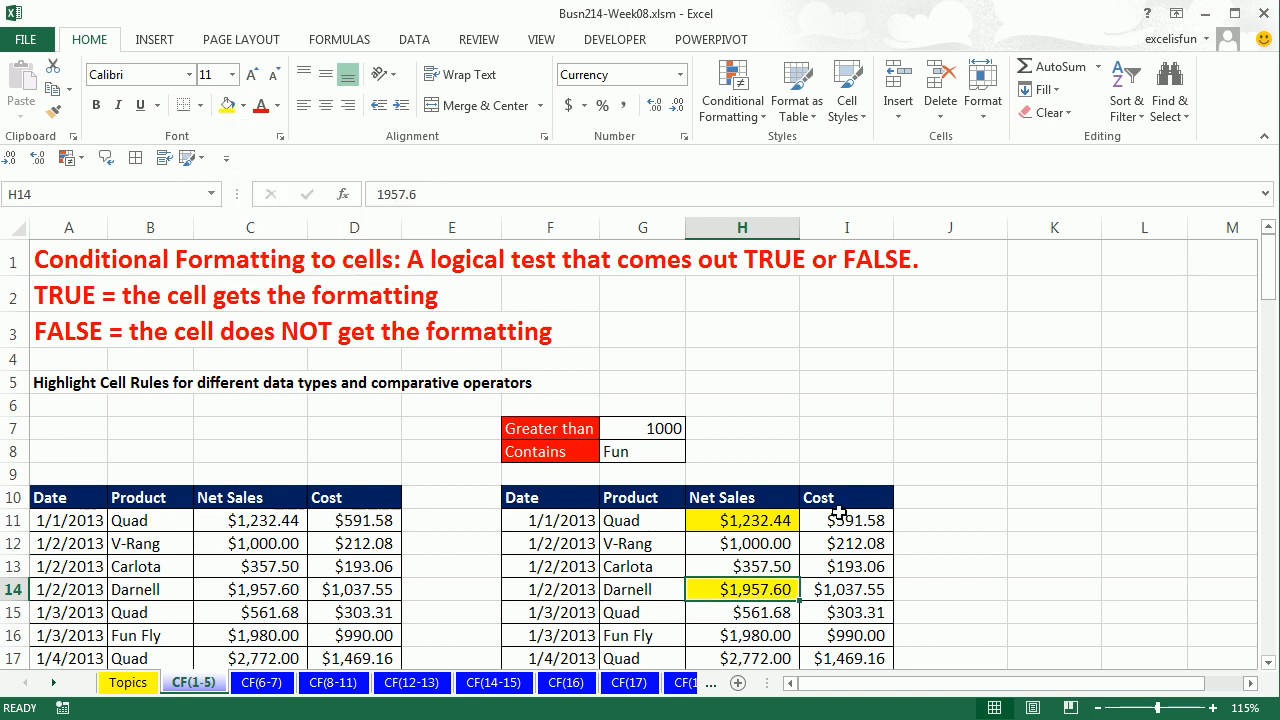
Step: Check the Net Sales cells H11 to H15 one by one and undo both yellow fills
left_click(779, 521)
left_click(772, 543)
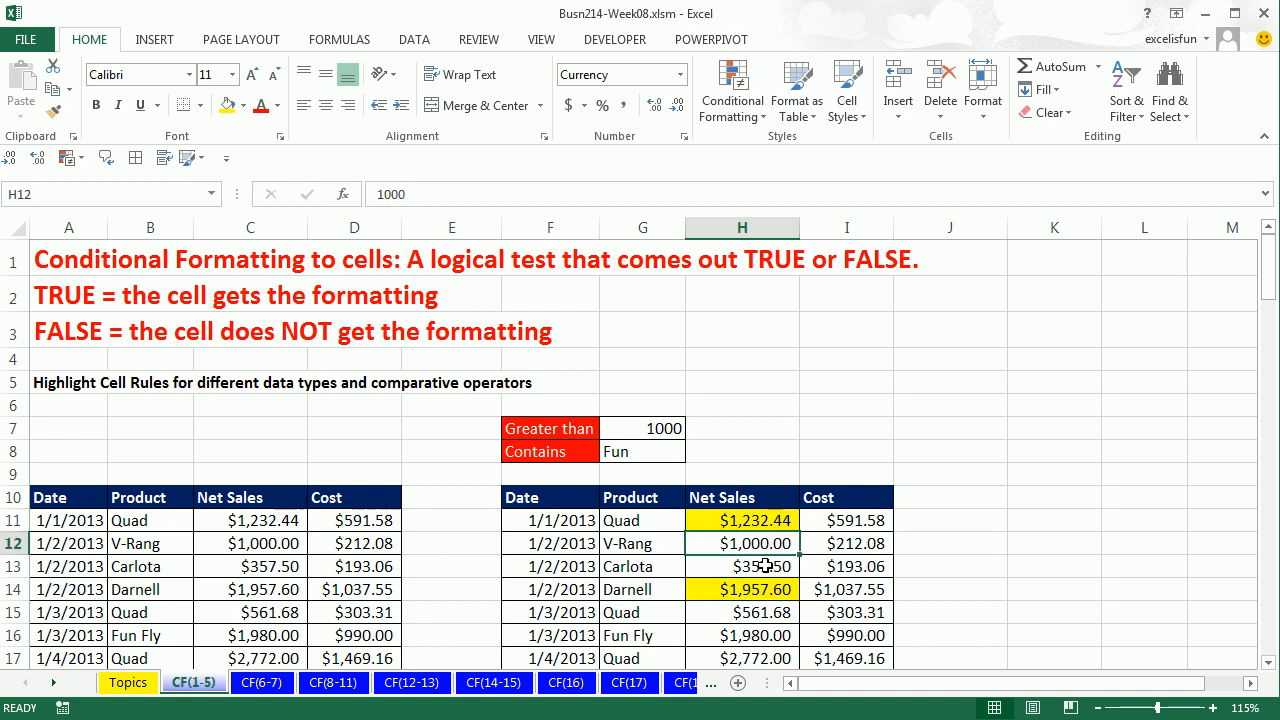
left_click(765, 566)
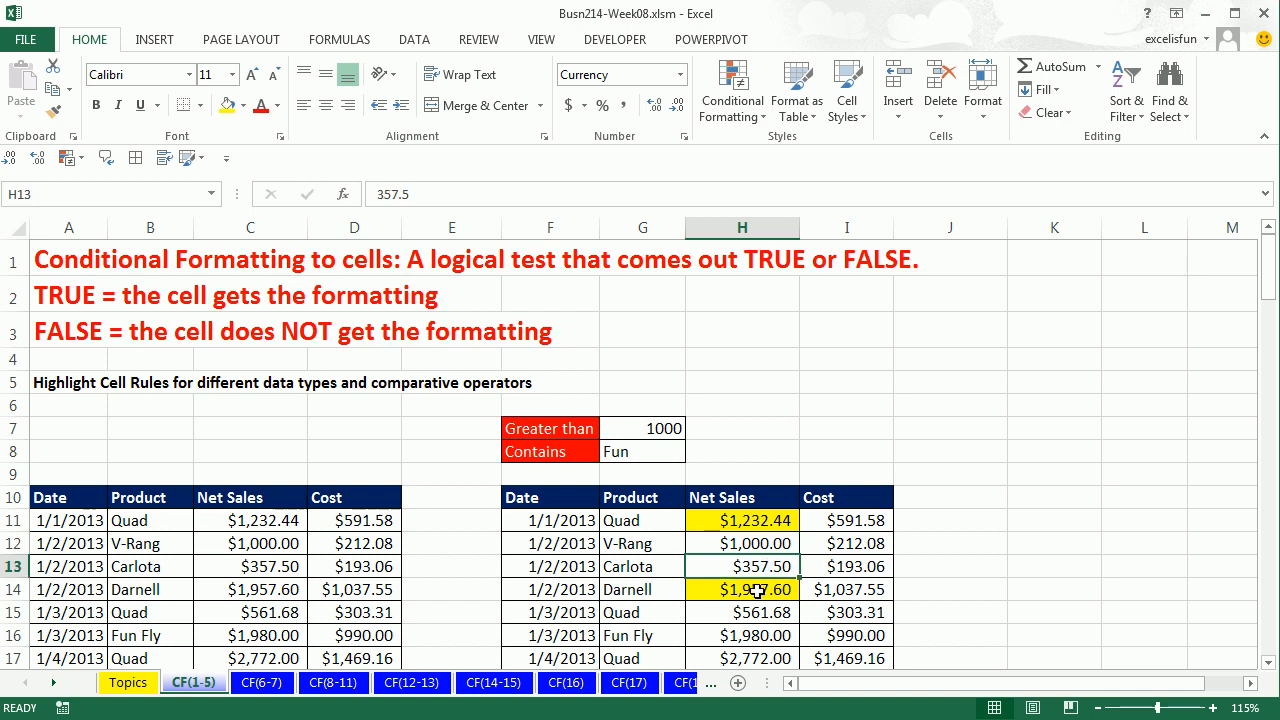
left_click(755, 590)
left_click(755, 613)
left_click(762, 520)
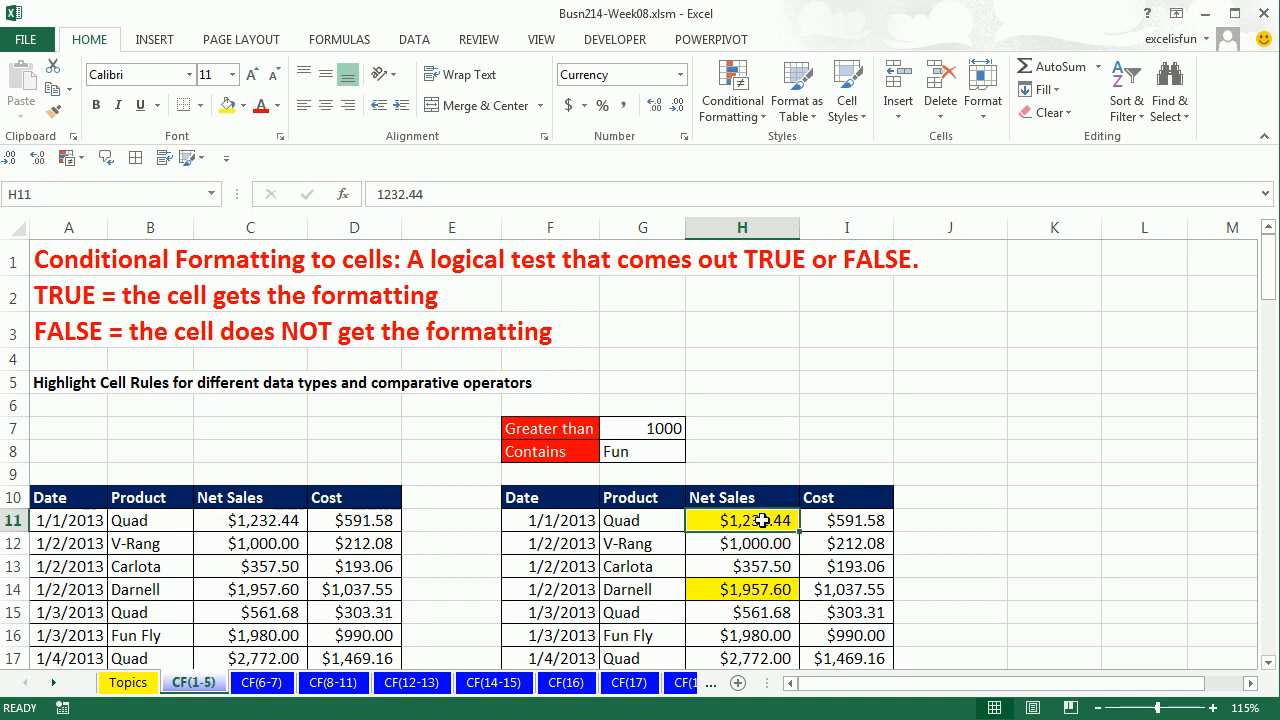
left_click(763, 544)
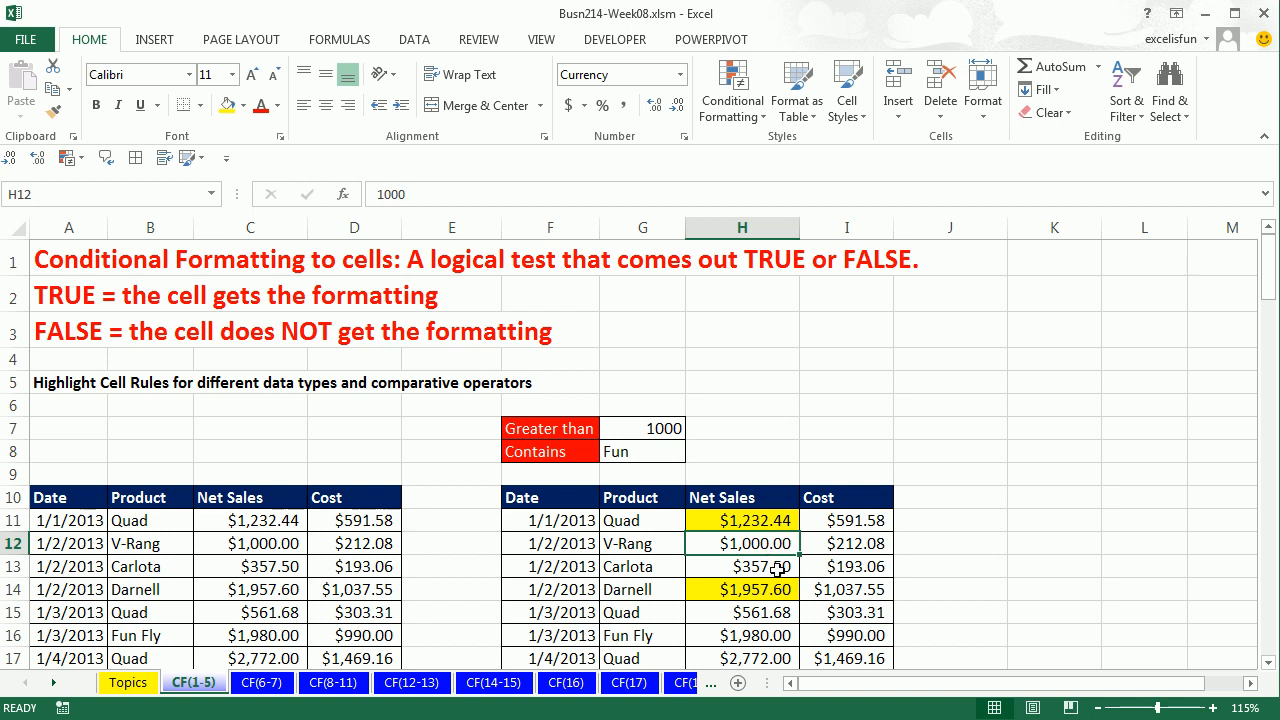
key("ctrl+z")
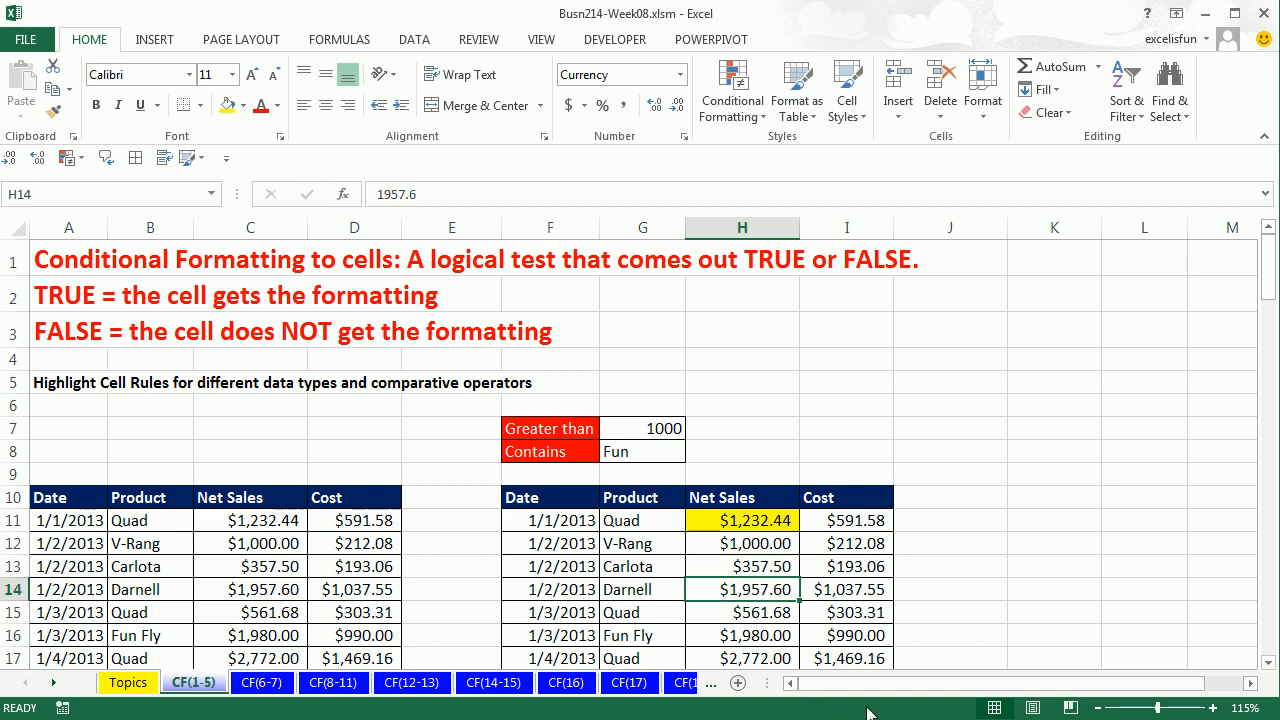
key("ctrl+z")
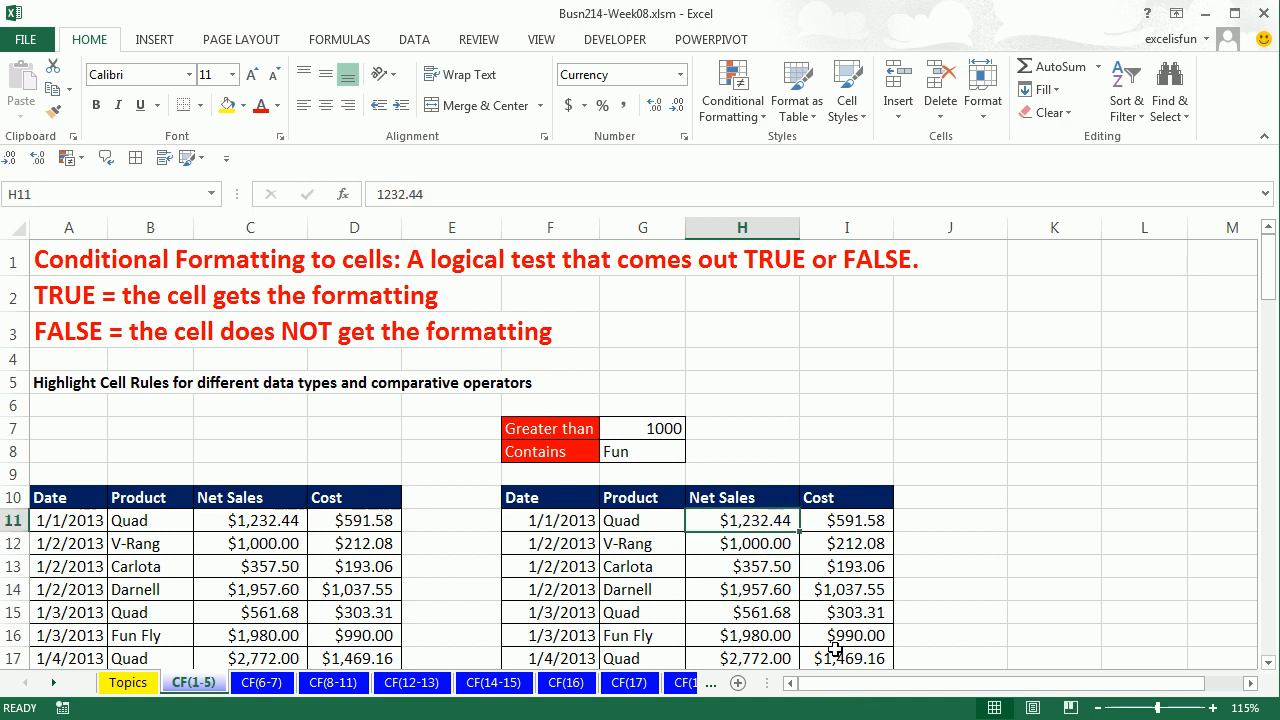
Step: Apply a Greater Than highlight rule to Net Sales C11:C21 for values above 1000, using Light Red Fill with Dark Red Text
left_click(254, 527)
scroll(258, 528, "down", 2)
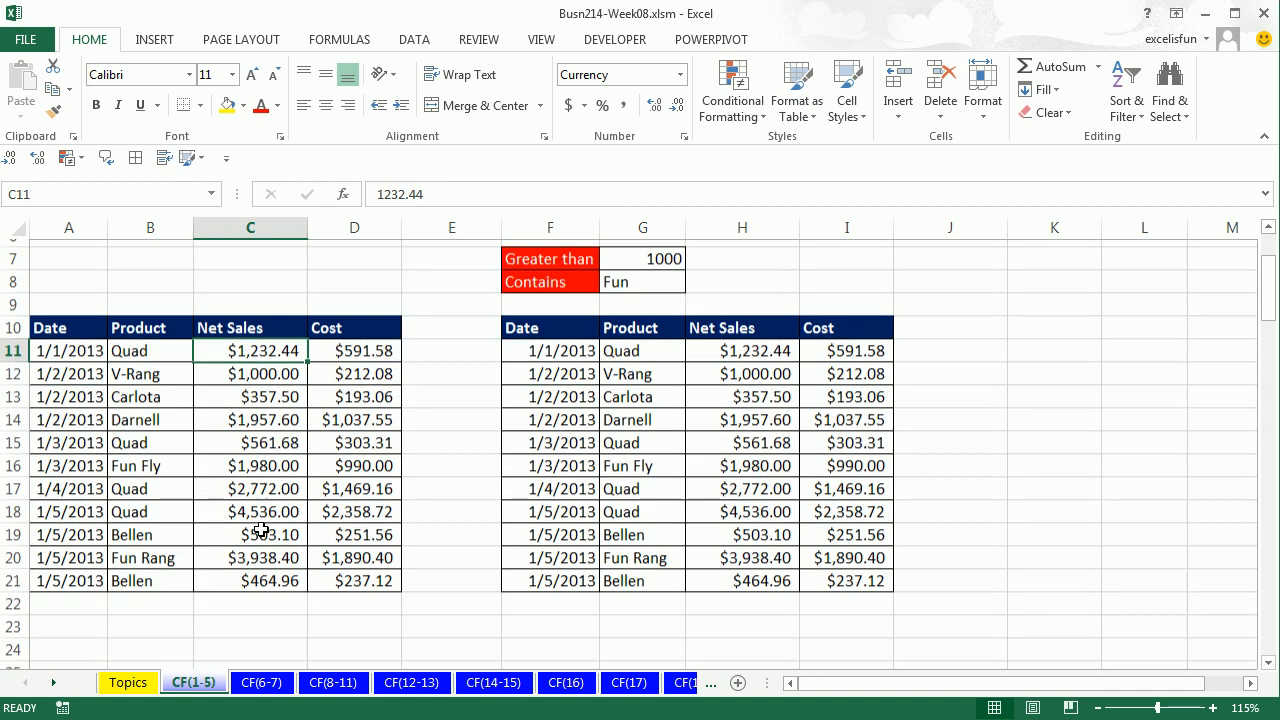
left_click(274, 578, "shift")
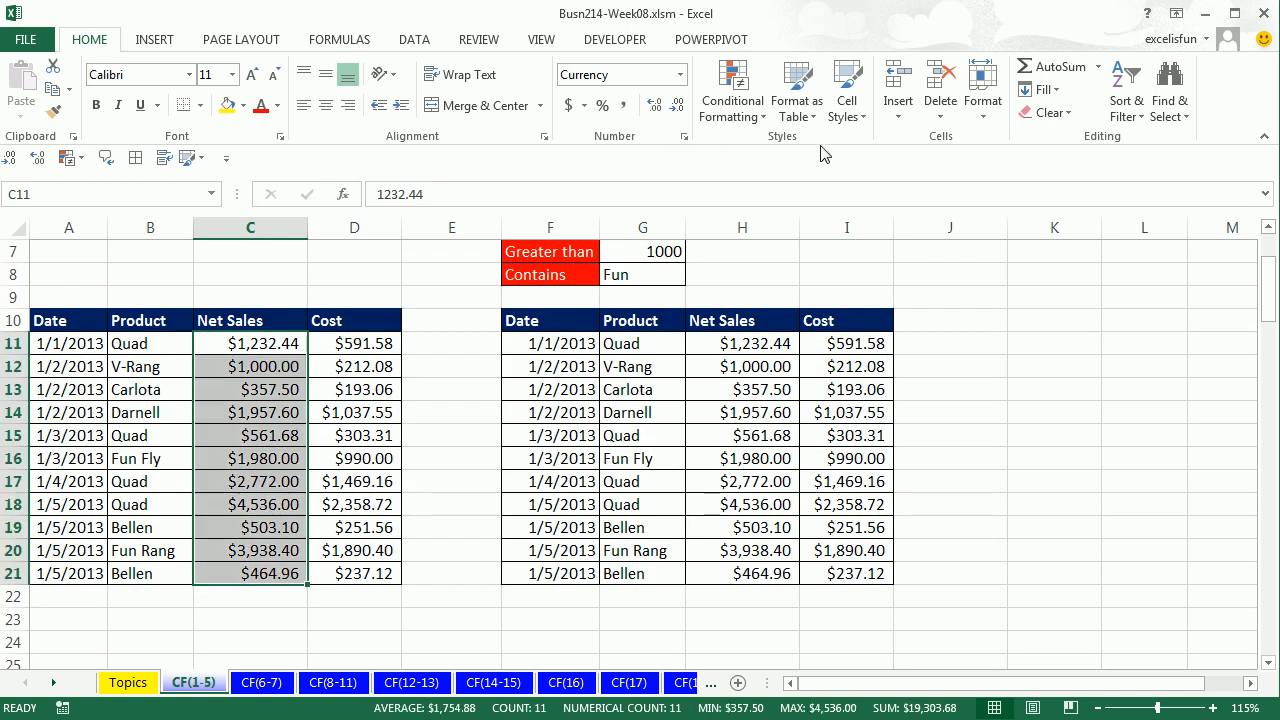
left_click(766, 112)
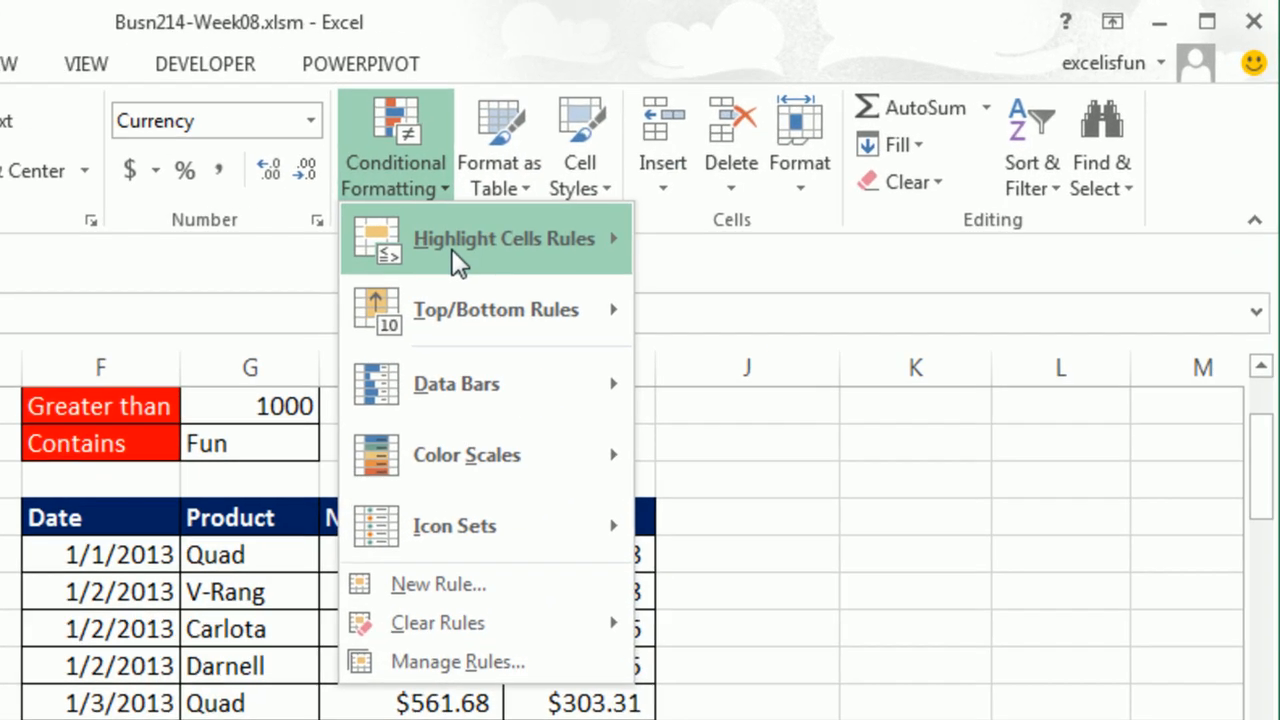
mouse_move(768, 154)
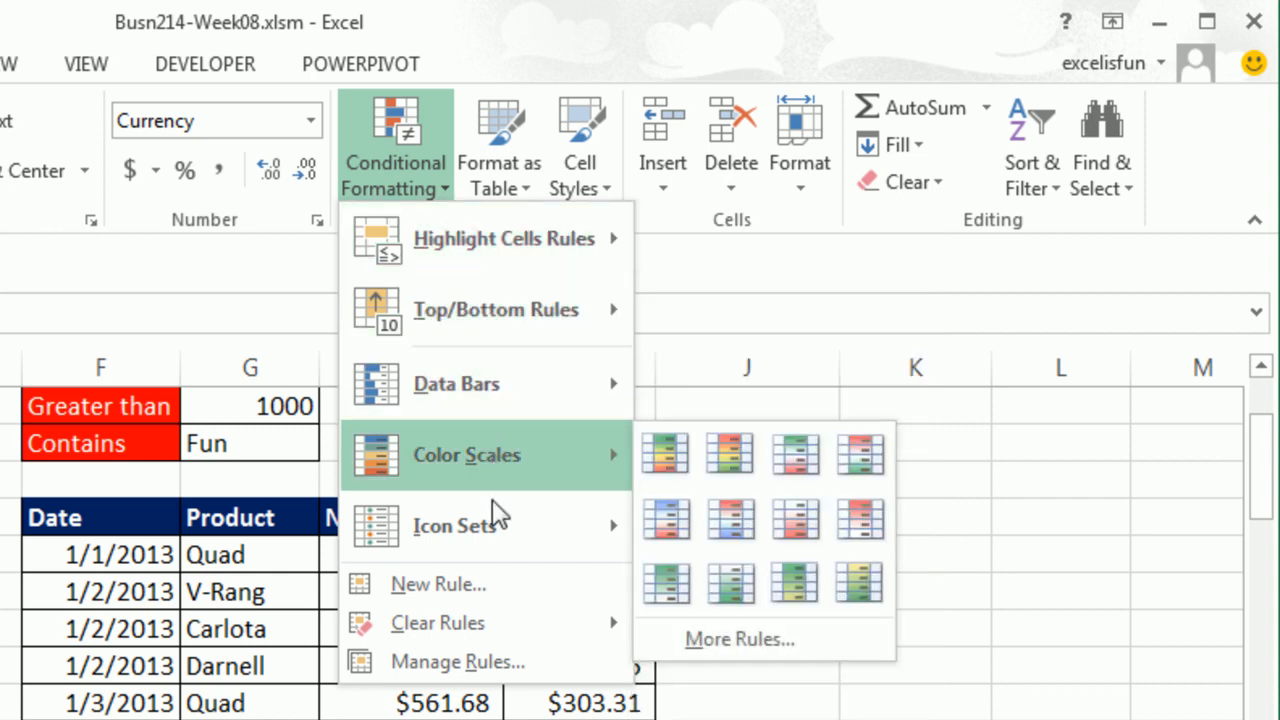
mouse_move(493, 530)
mouse_move(508, 250)
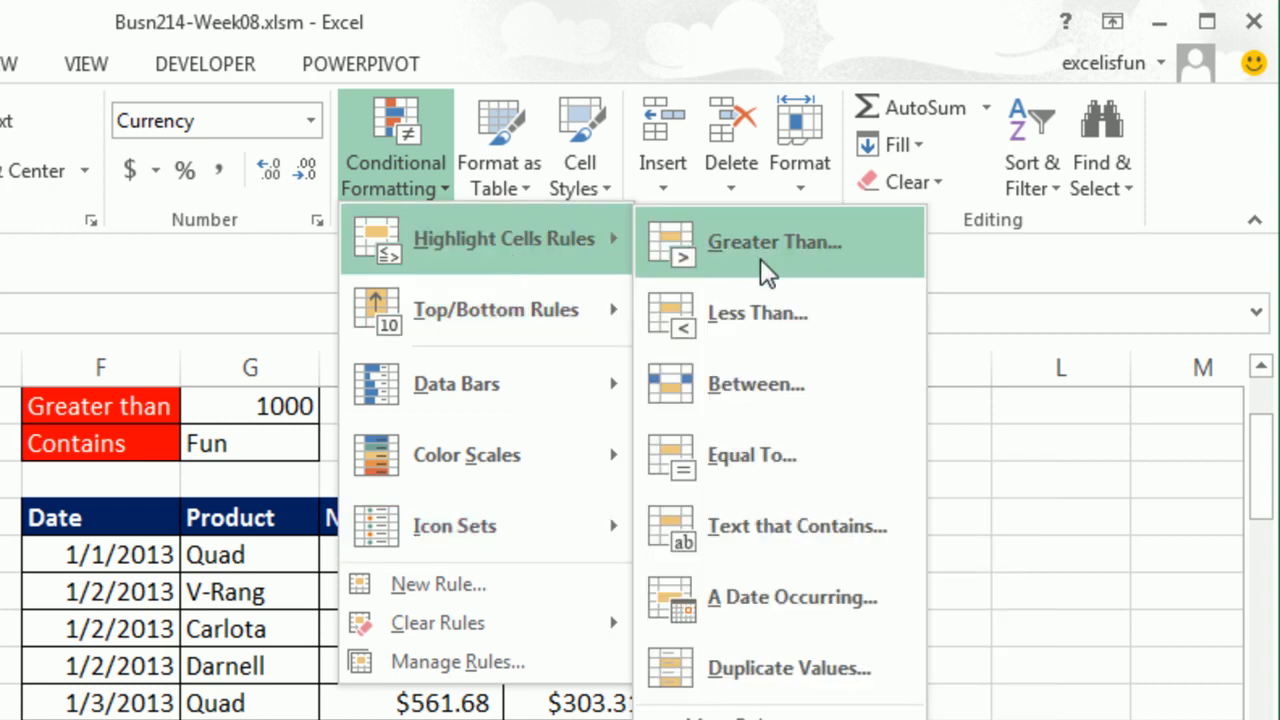
left_click(760, 258)
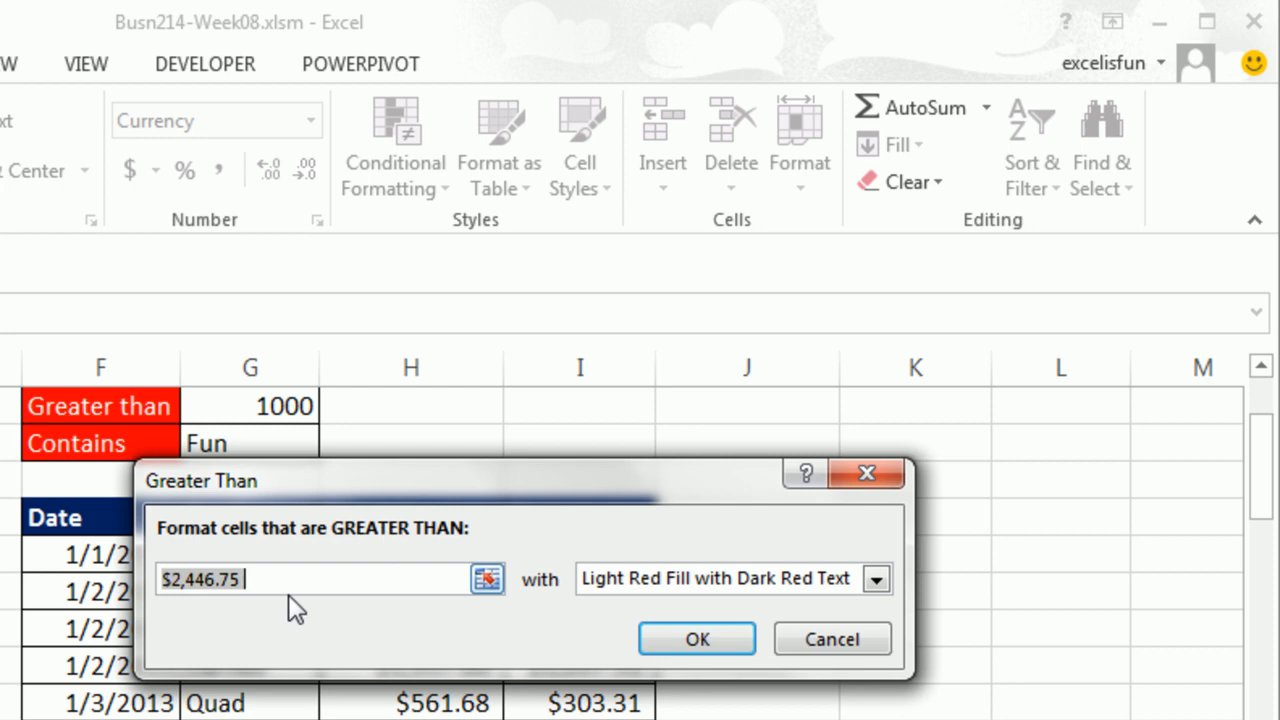
type("1000")
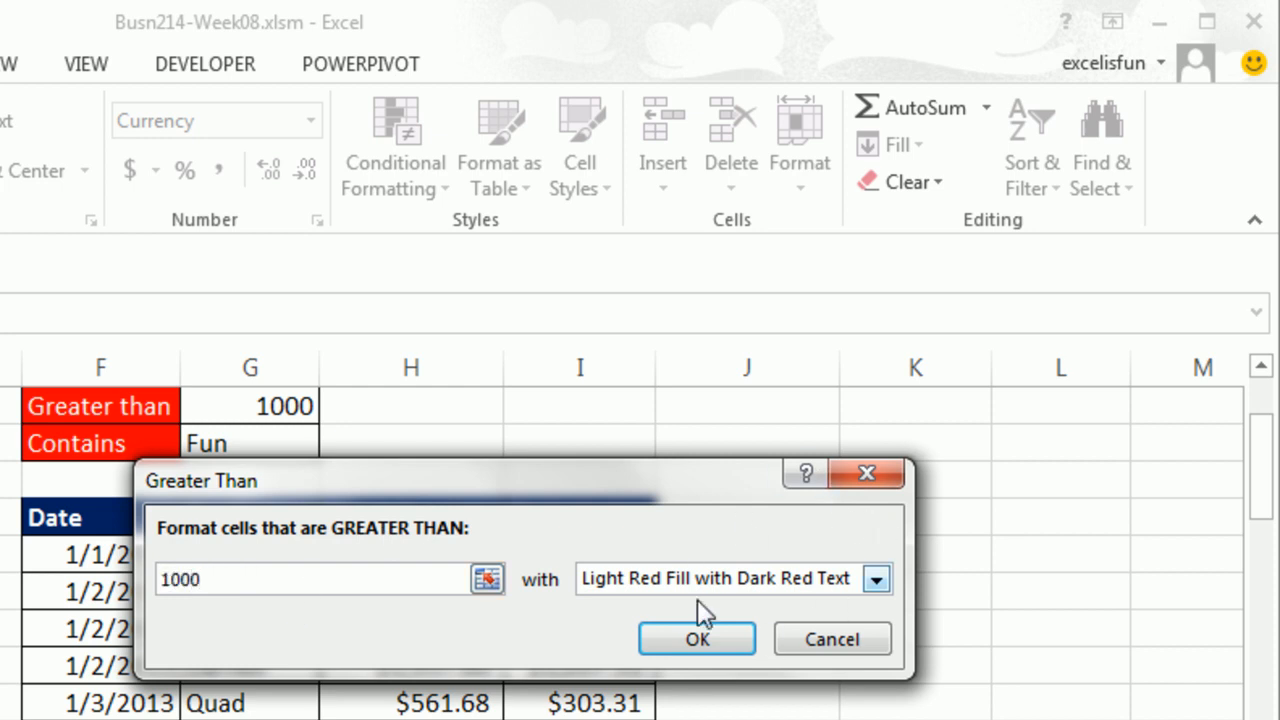
left_click(691, 653)
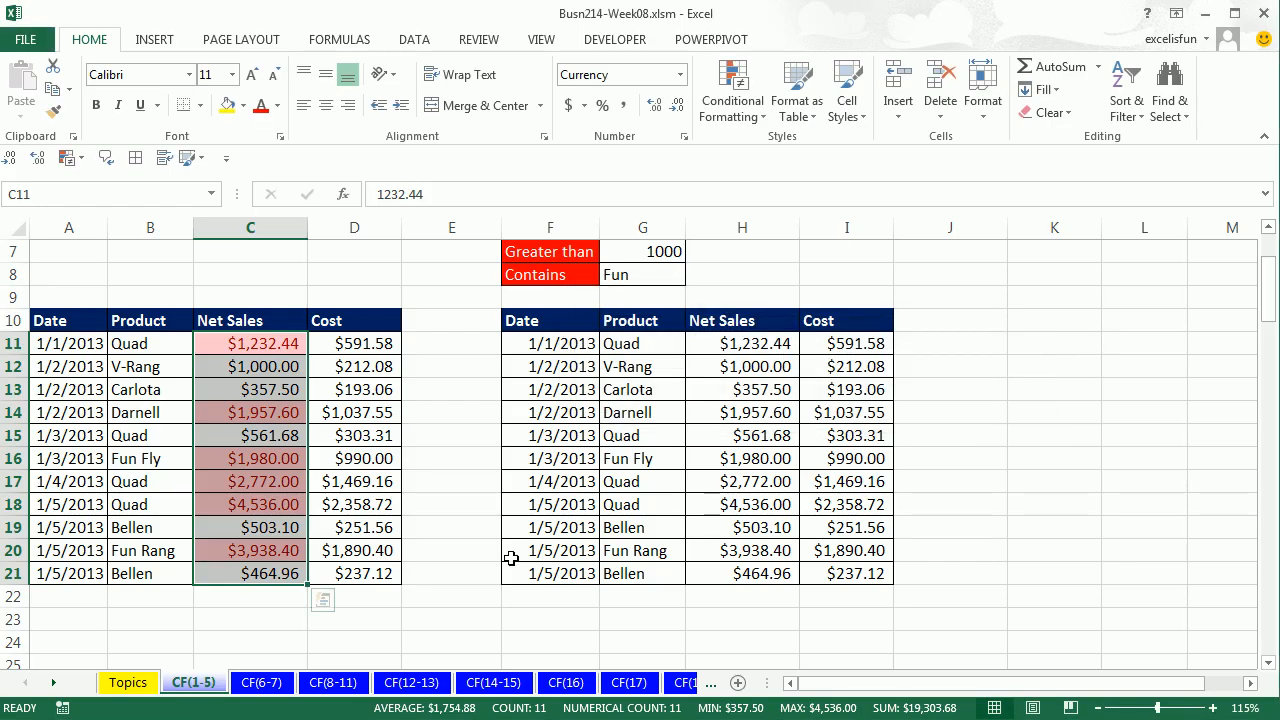
Step: Test the rule by entering 1000.01 in Net Sales cell C12, and undo the entry
left_click(286, 364)
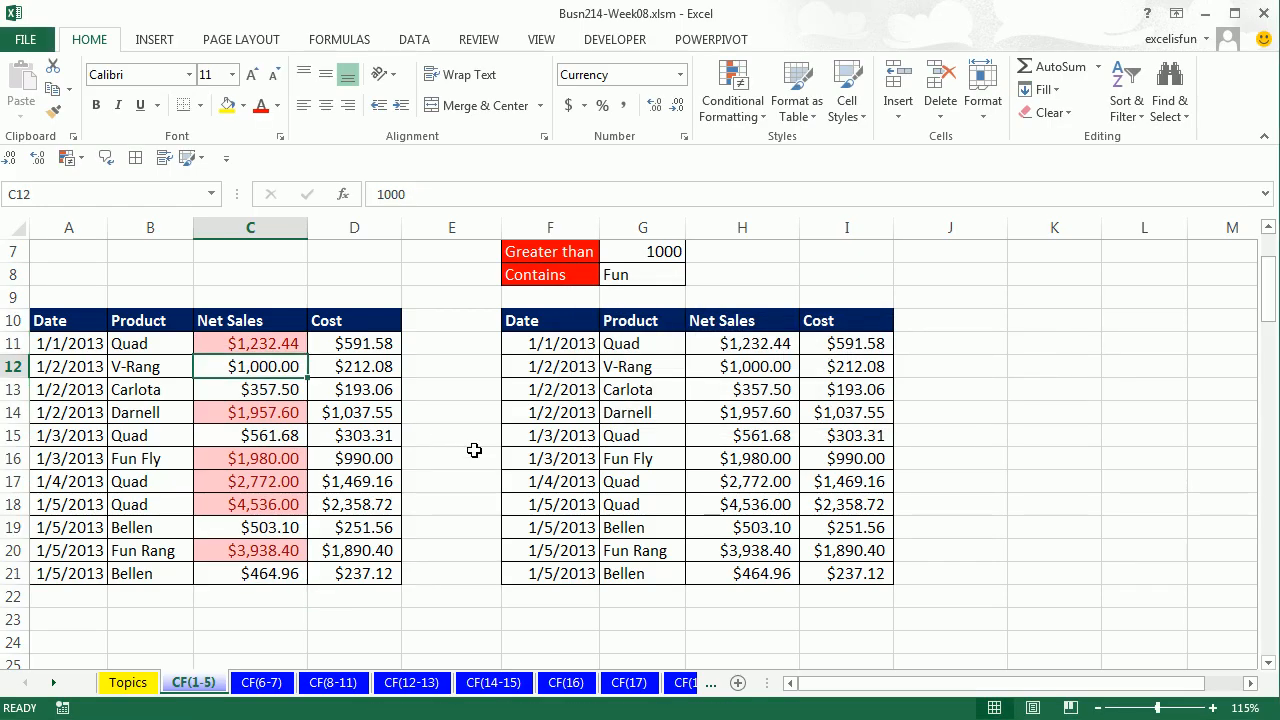
type("1000.01")
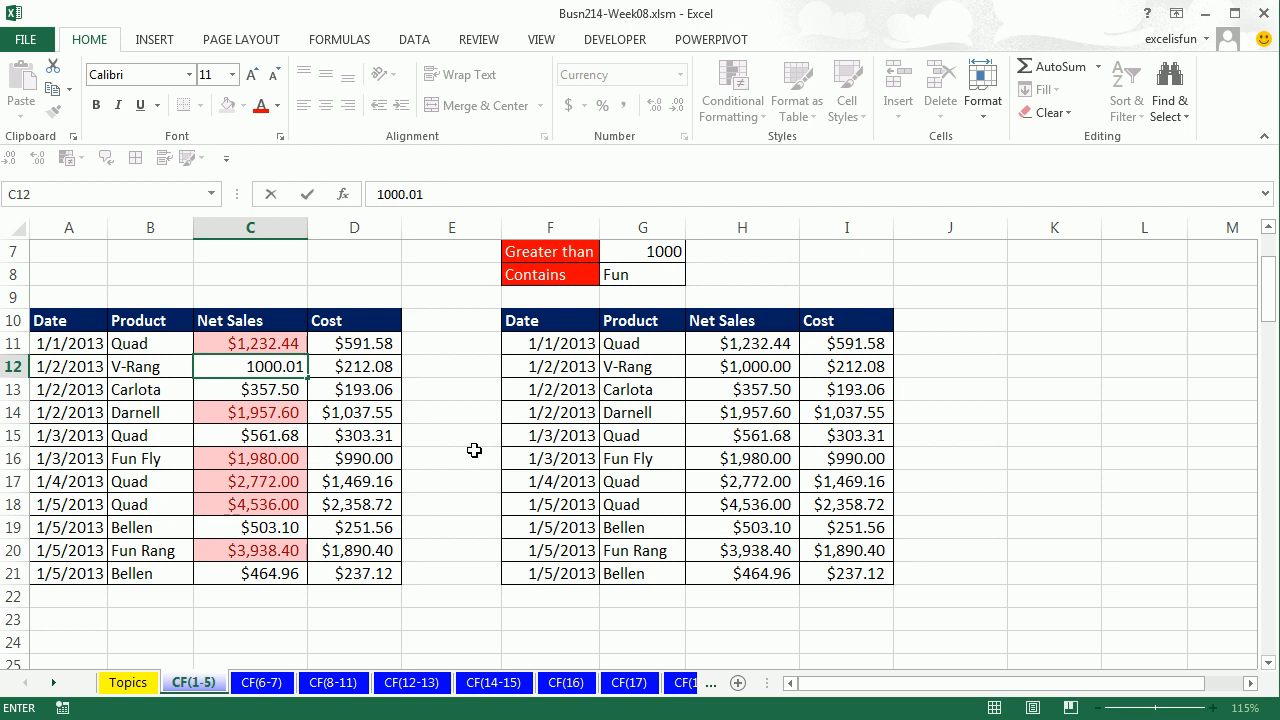
key("ctrl+Return")
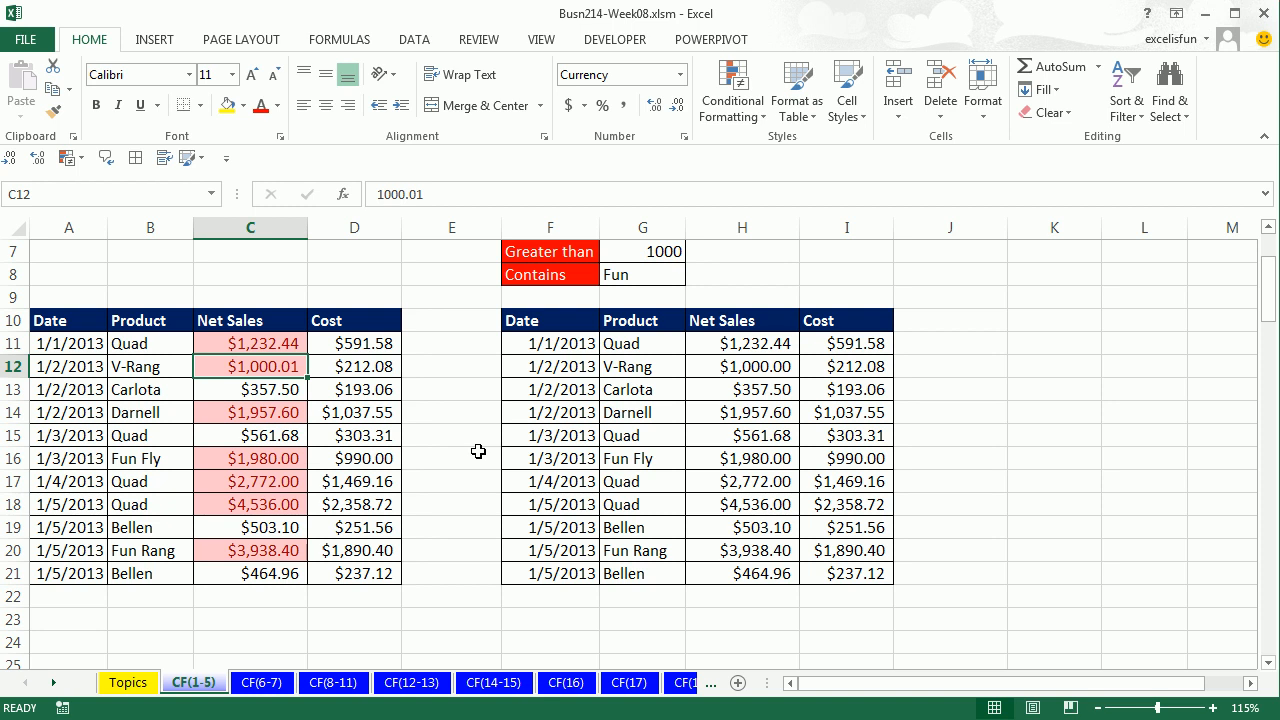
key("ctrl+z")
Step: Test the rule by entering 1 in Net Sales cell C11, and undo the entry
left_click(270, 347)
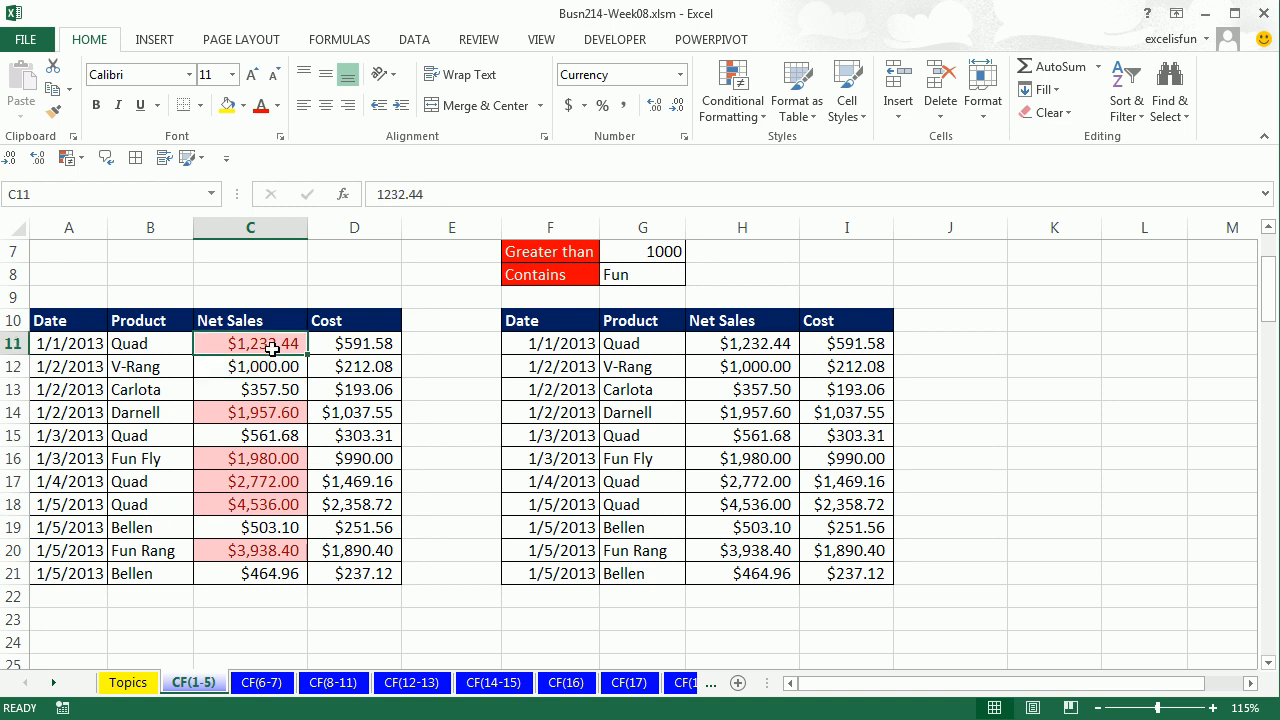
type("1")
key("ctrl+Return")
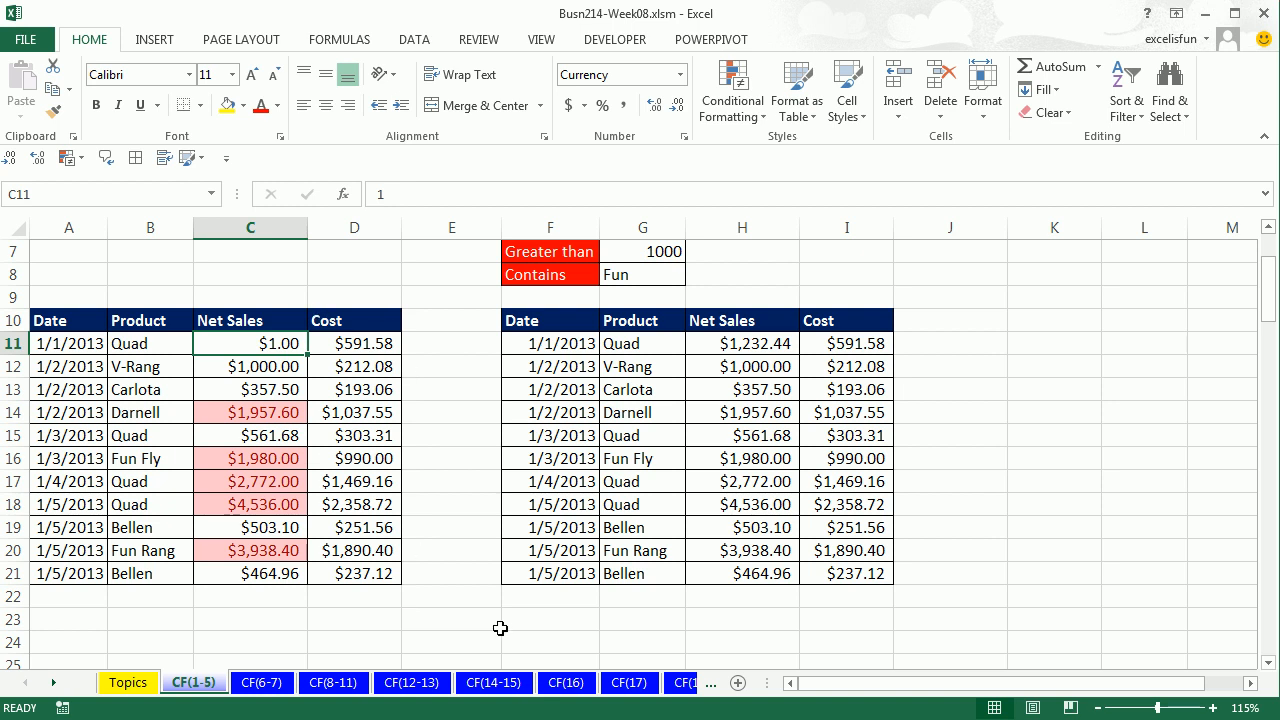
key("ctrl+z")
Step: Start a Text That Contains highlight rule on Product cells B11:B21 for the text Fun
left_click_drag(155, 341, 140, 575)
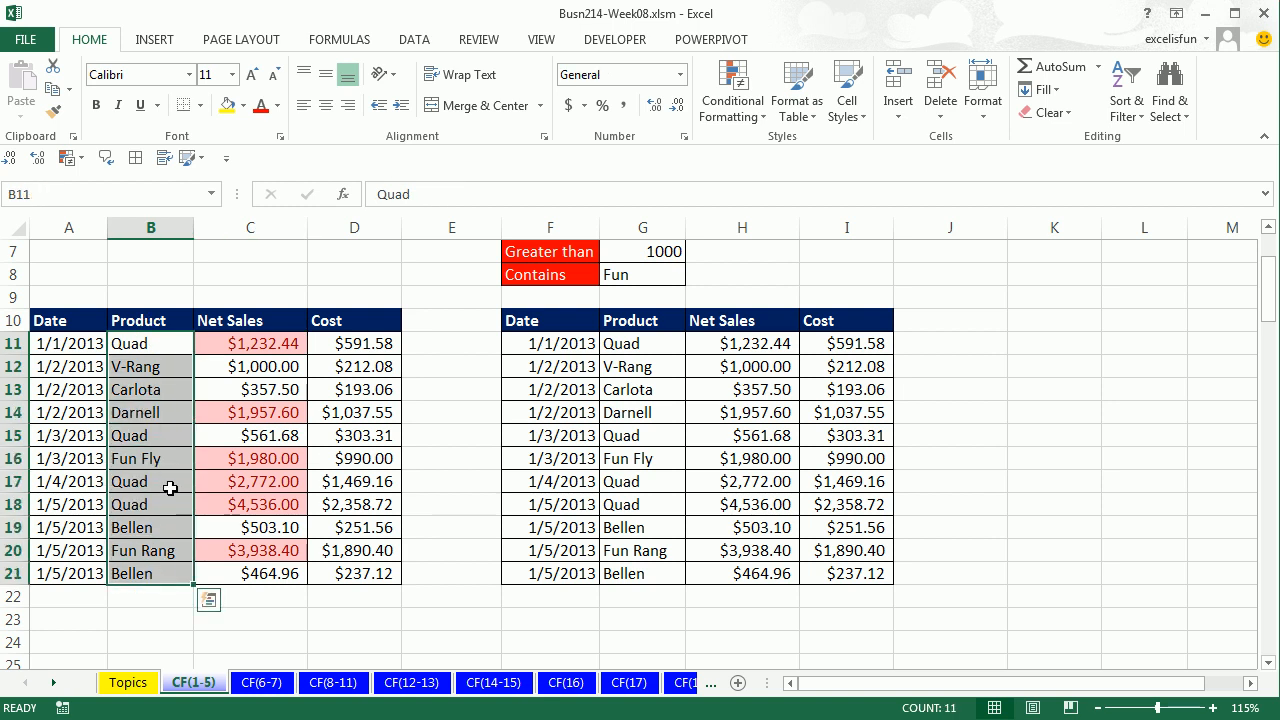
left_click(738, 108)
mouse_move(807, 154)
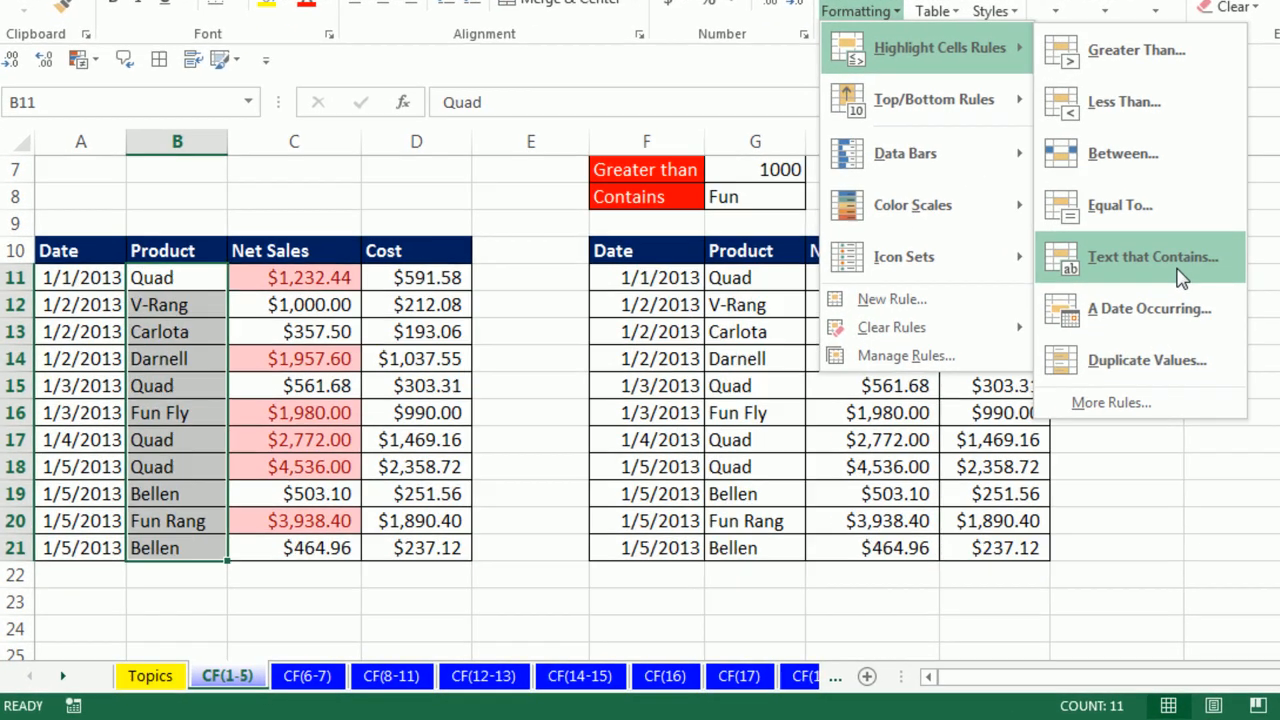
left_click(1008, 332)
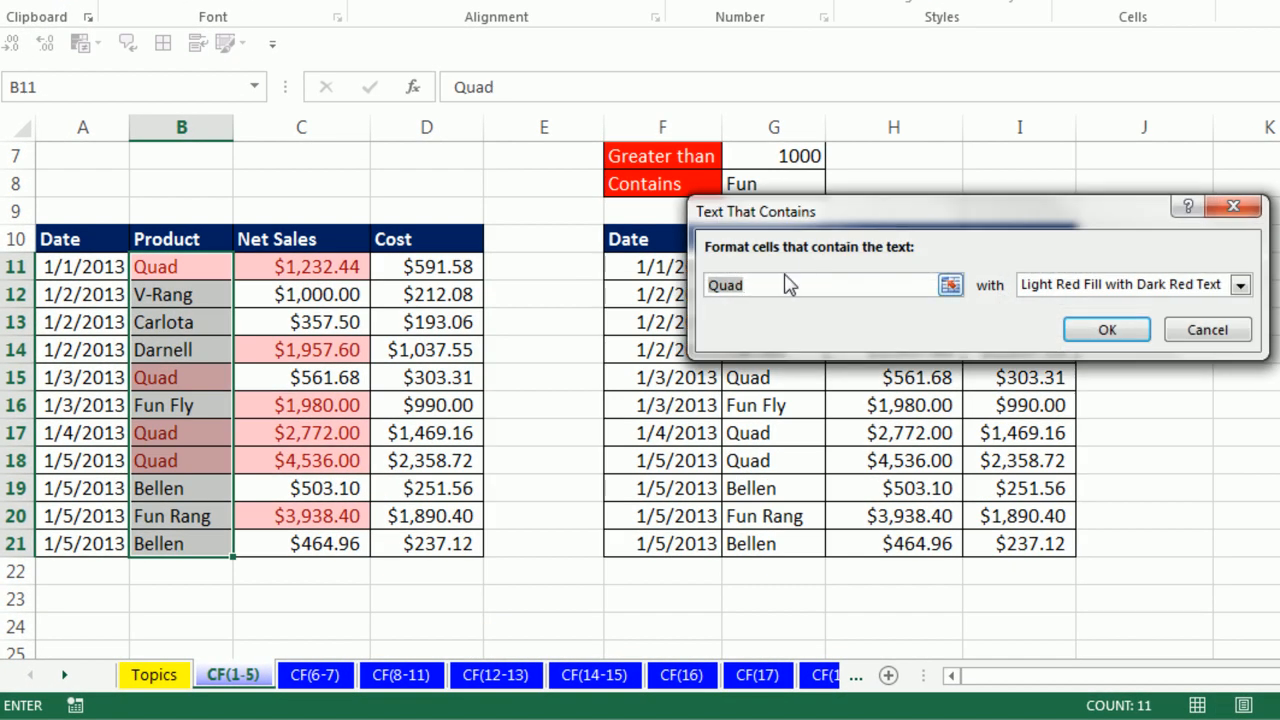
type("Fun")
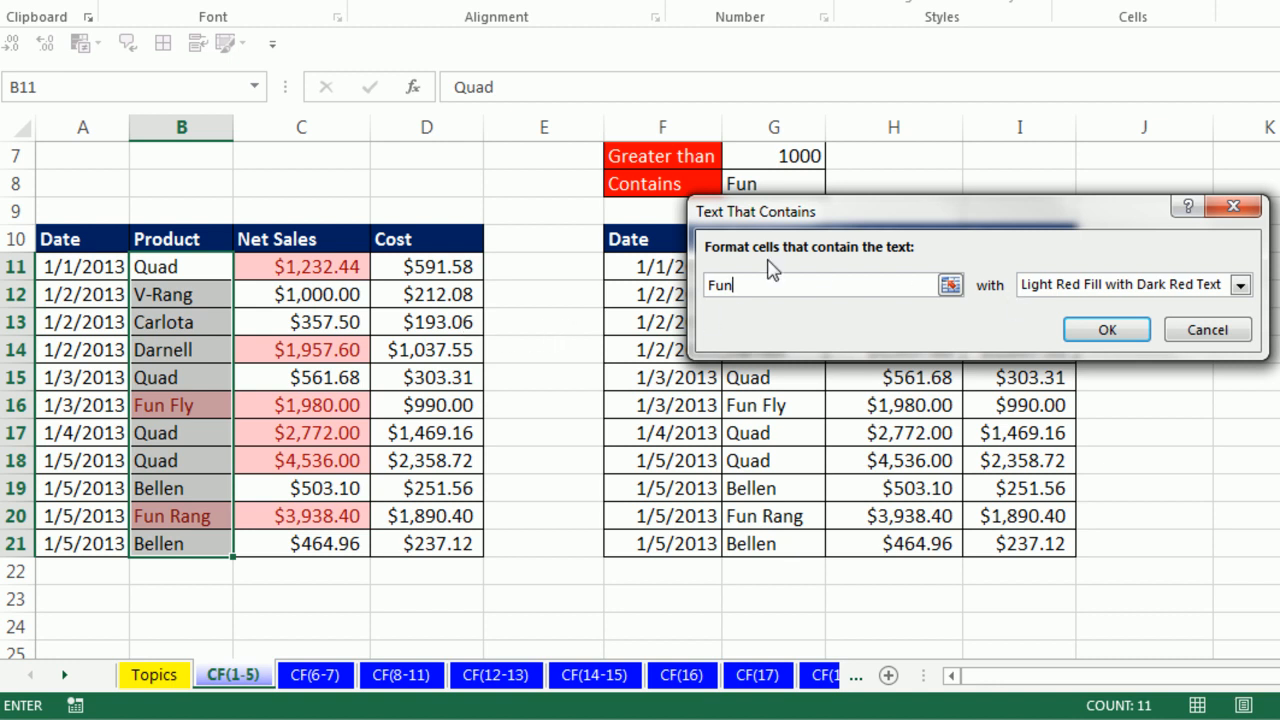
Step: Give the Text That Contains rule a custom format with yellow fill and apply it
left_click_drag(875, 222, 824, 213)
left_click(1196, 296)
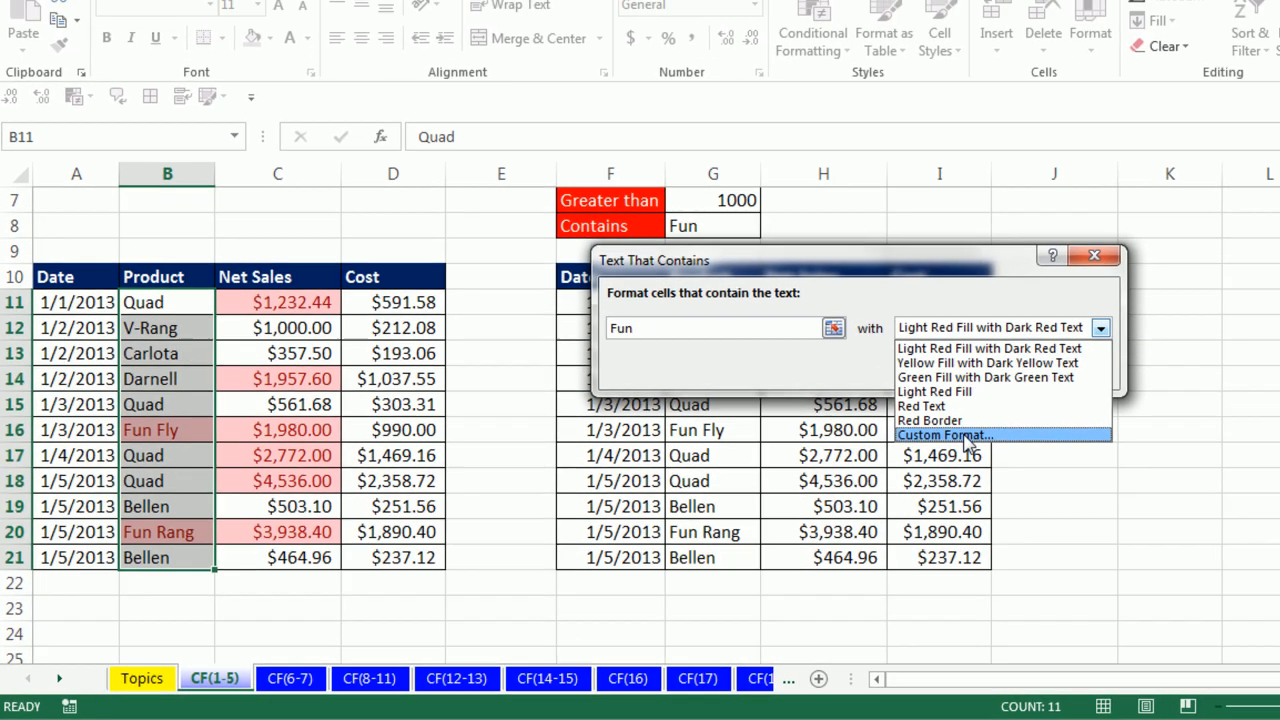
left_click(1050, 410)
left_click(764, 65)
left_click(700, 67)
left_click(628, 62)
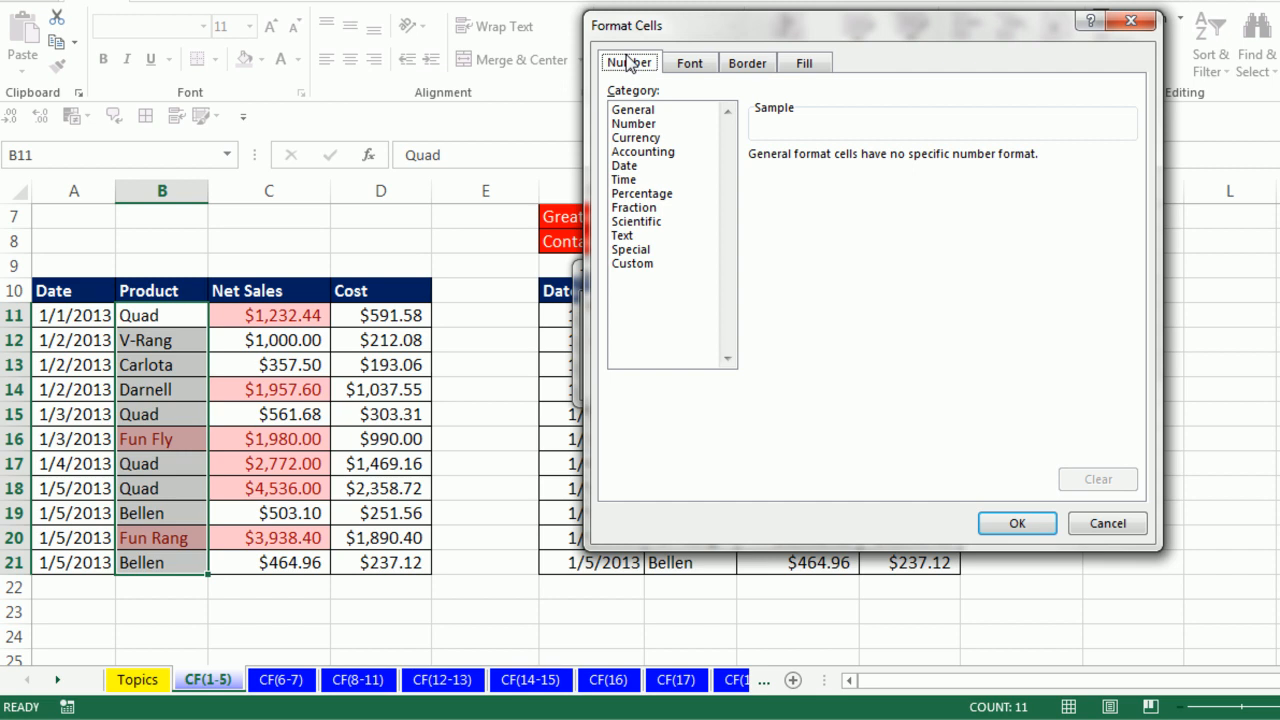
left_click(818, 66)
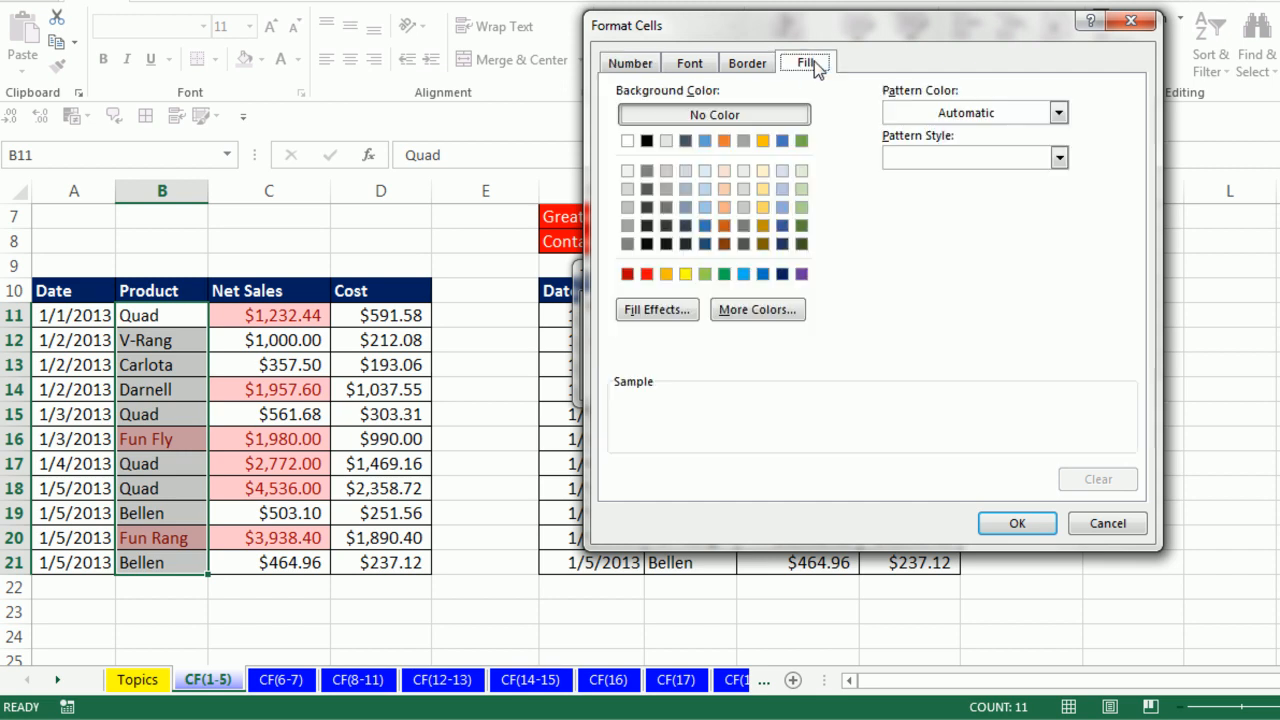
left_click(684, 274)
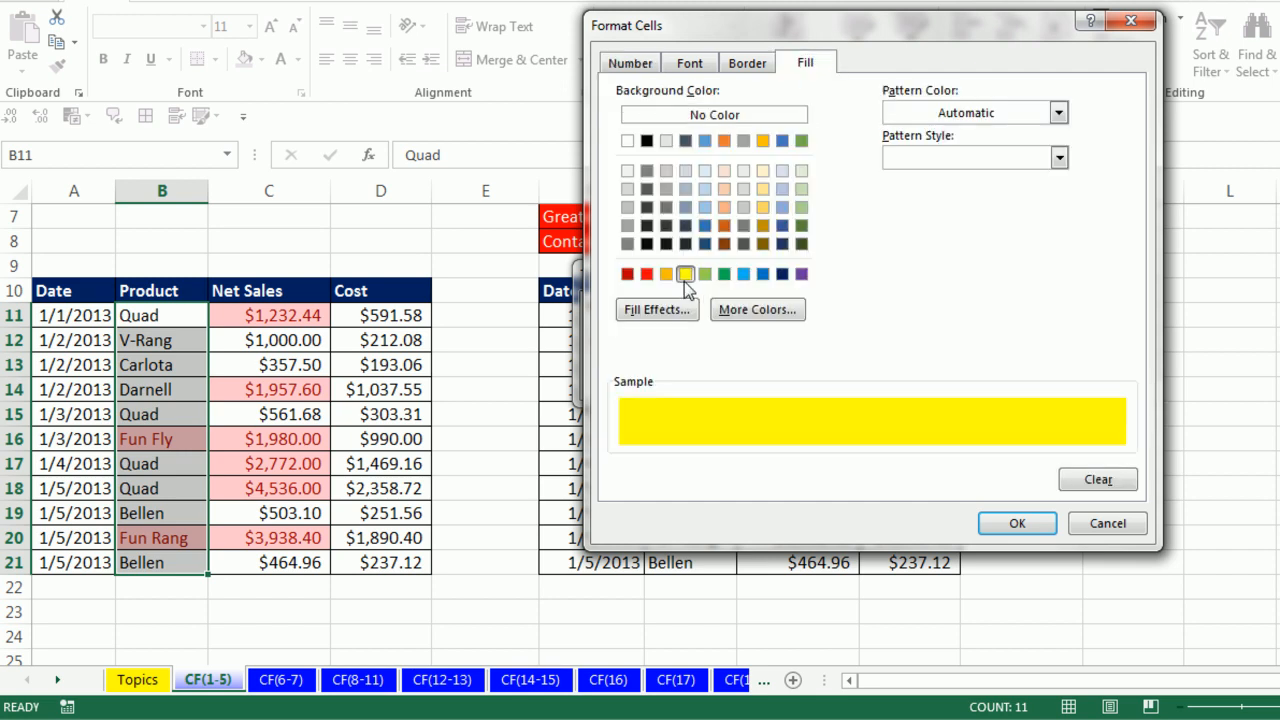
left_click(1033, 524)
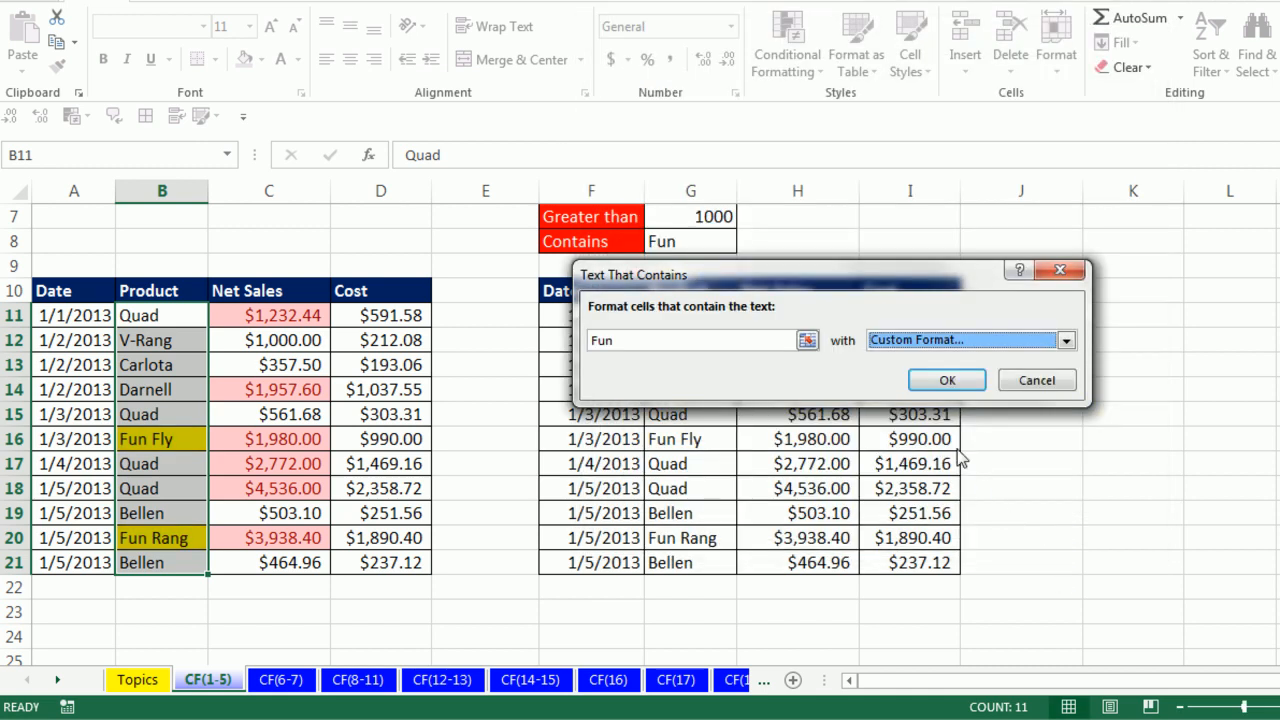
left_click(946, 380)
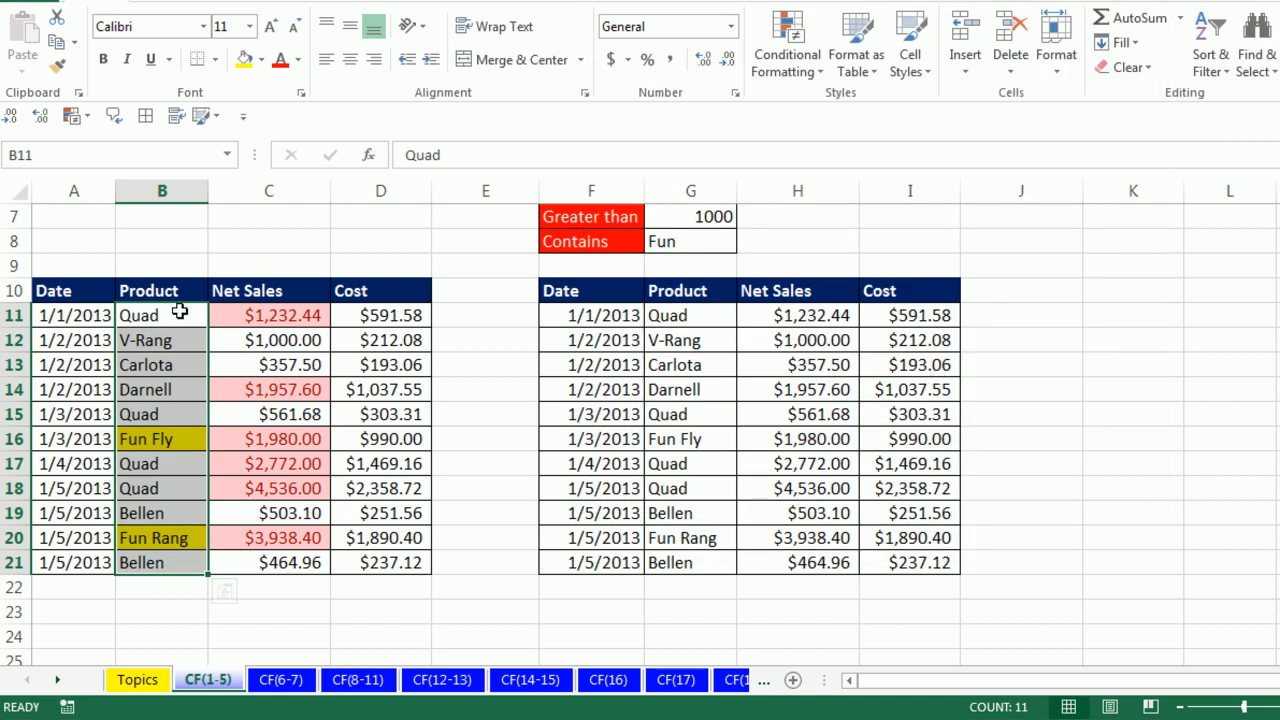
Step: Test the rule by entering Fun in Product cell B13, and undo the entry
left_click(160, 366)
type("Fun")
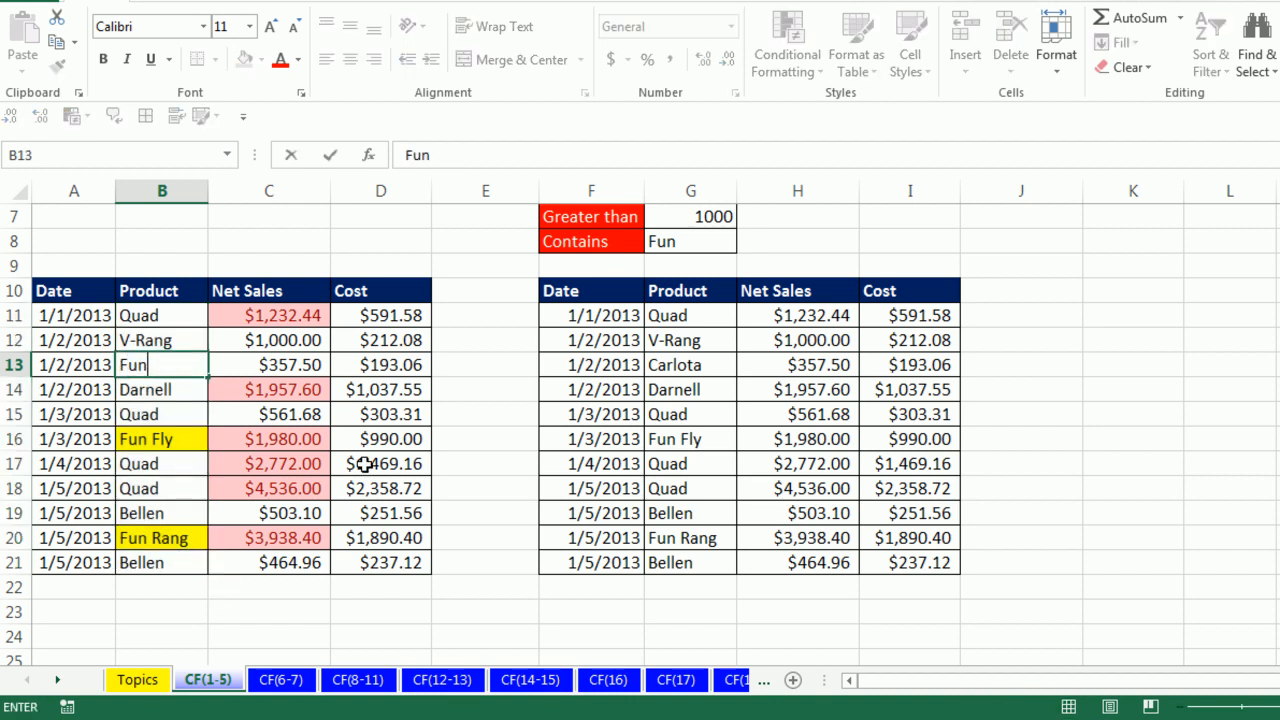
key("Return")
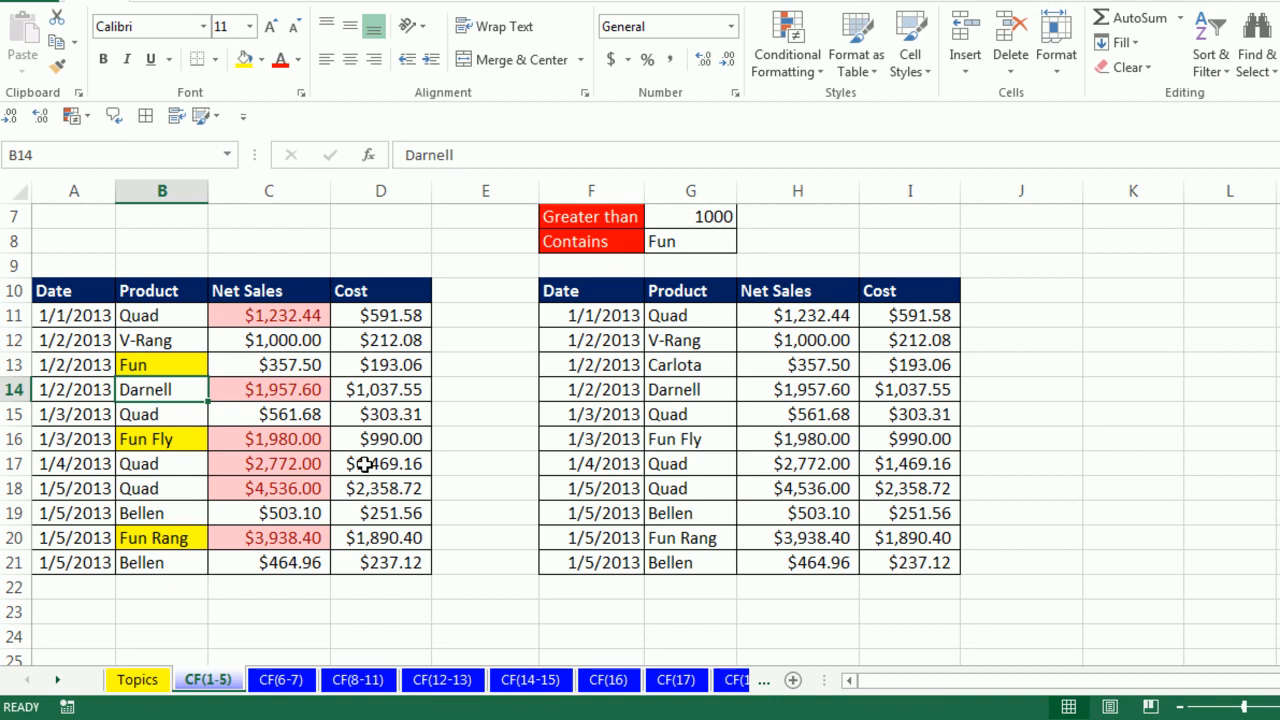
key("ctrl+z")
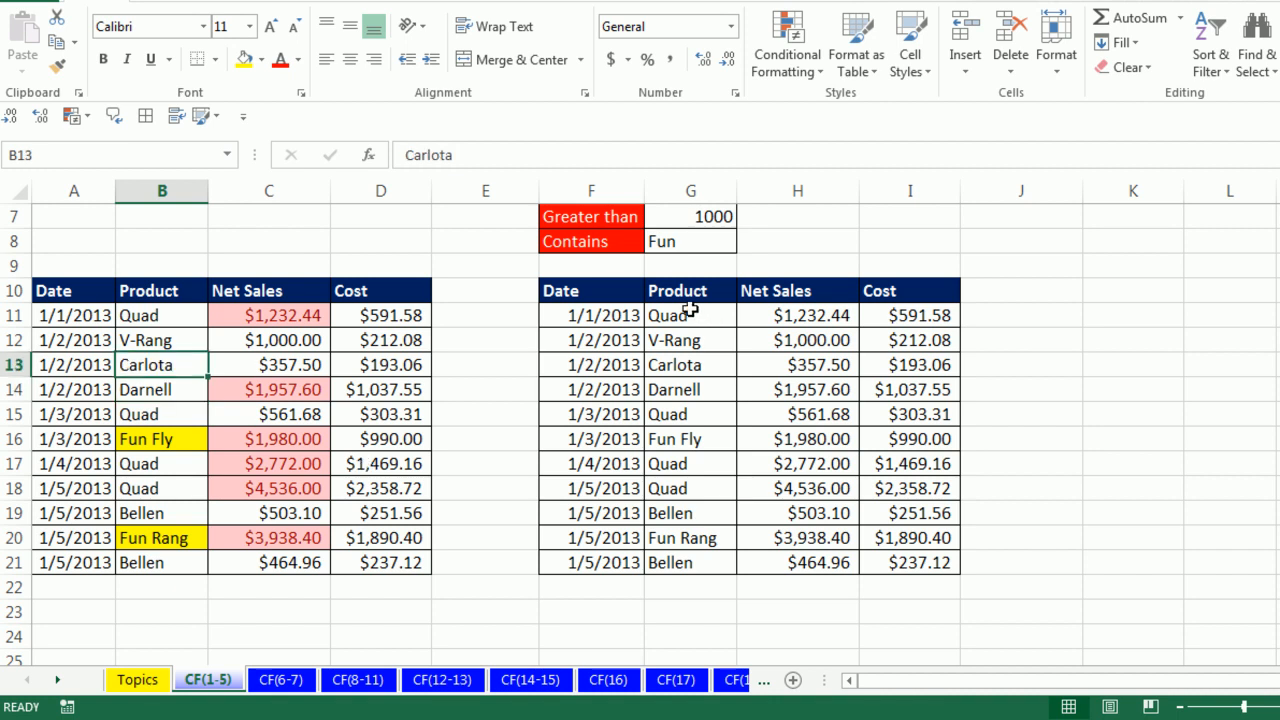
Step: Start a Greater Than highlight rule on Net Sales H11:H21 that takes its threshold from cell G7
left_click_drag(760, 318, 788, 562)
left_click(817, 68)
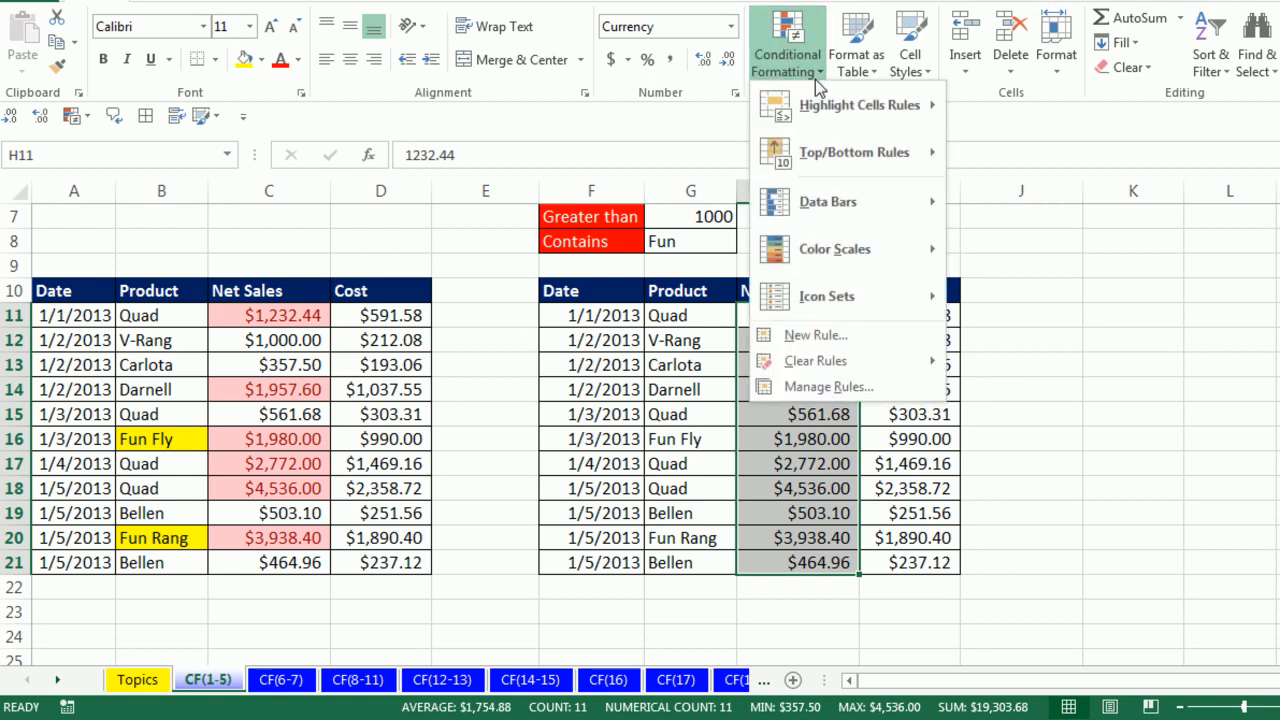
mouse_move(870, 105)
left_click(1033, 107)
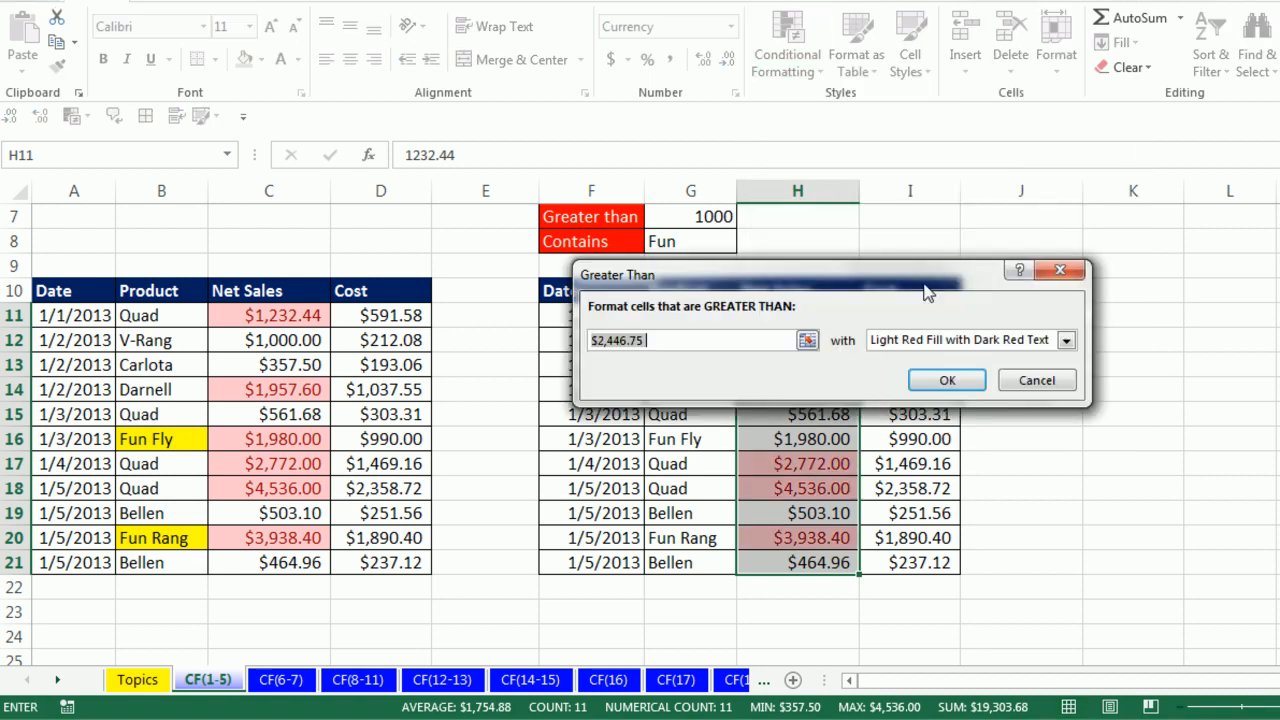
left_click_drag(831, 280, 1051, 219)
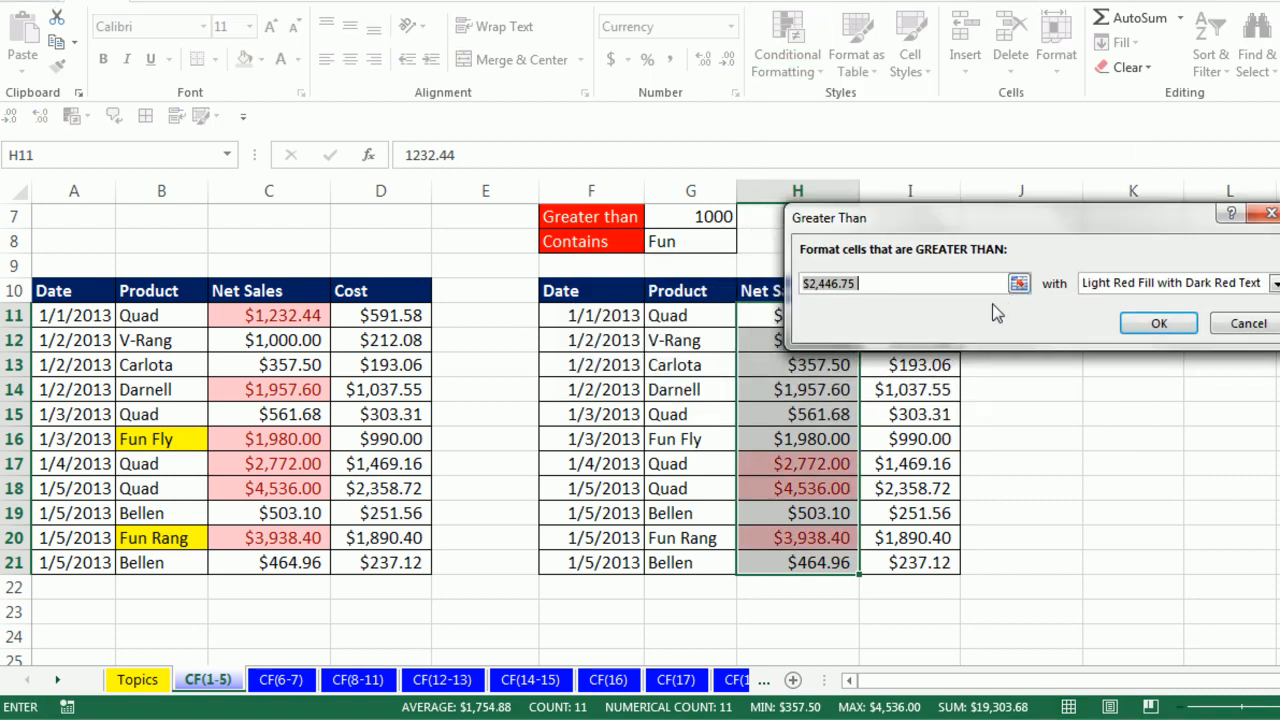
left_click(695, 216)
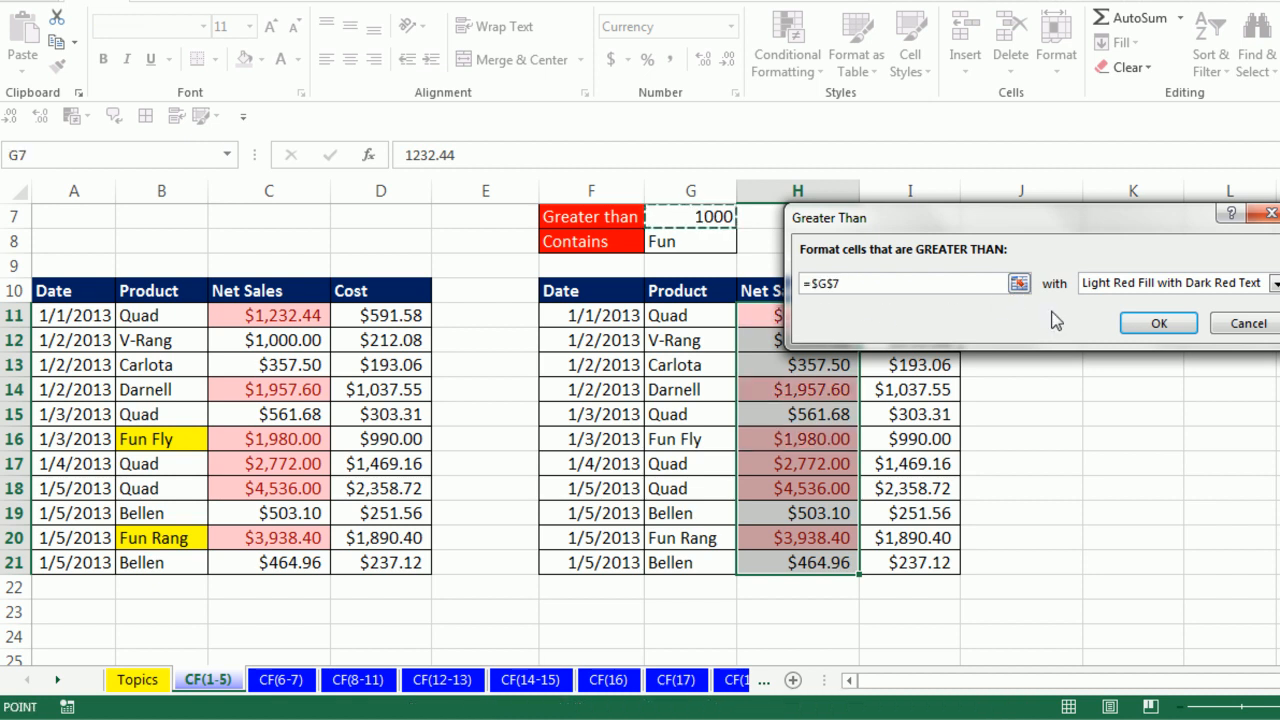
Step: Give the Greater Than rule a custom format with yellow fill and apply it
left_click(1275, 283)
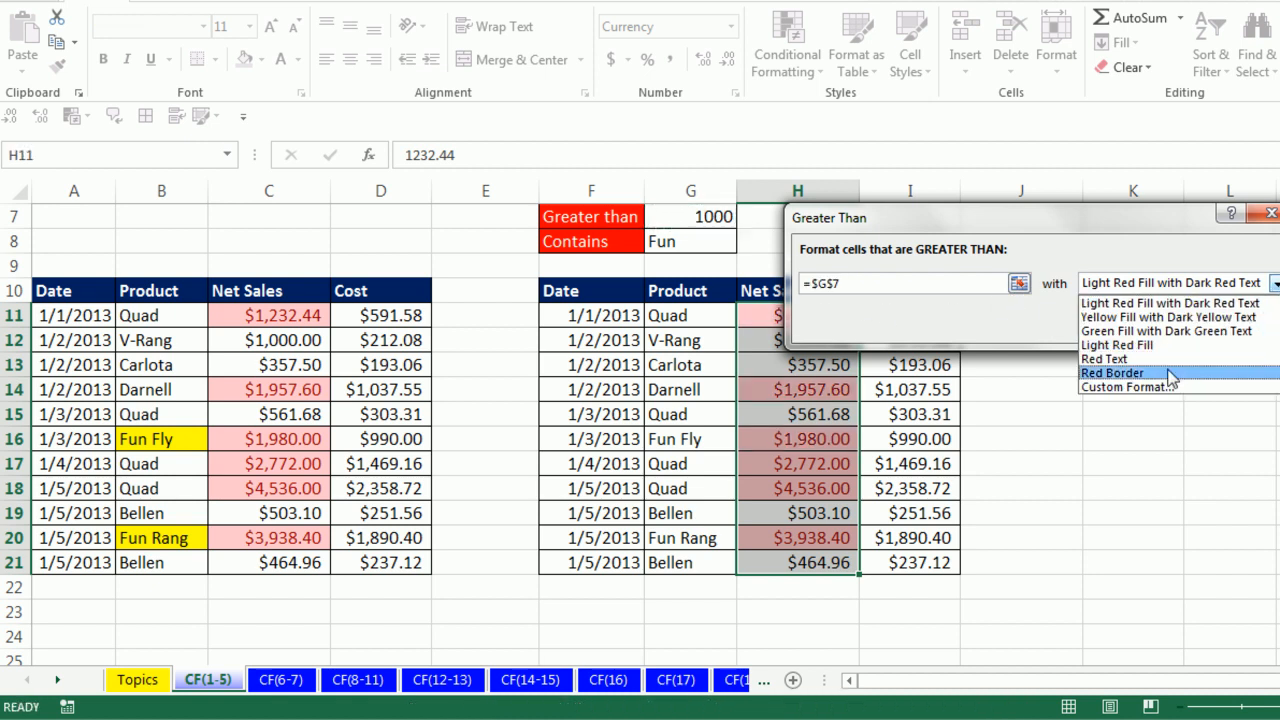
left_click(1150, 388)
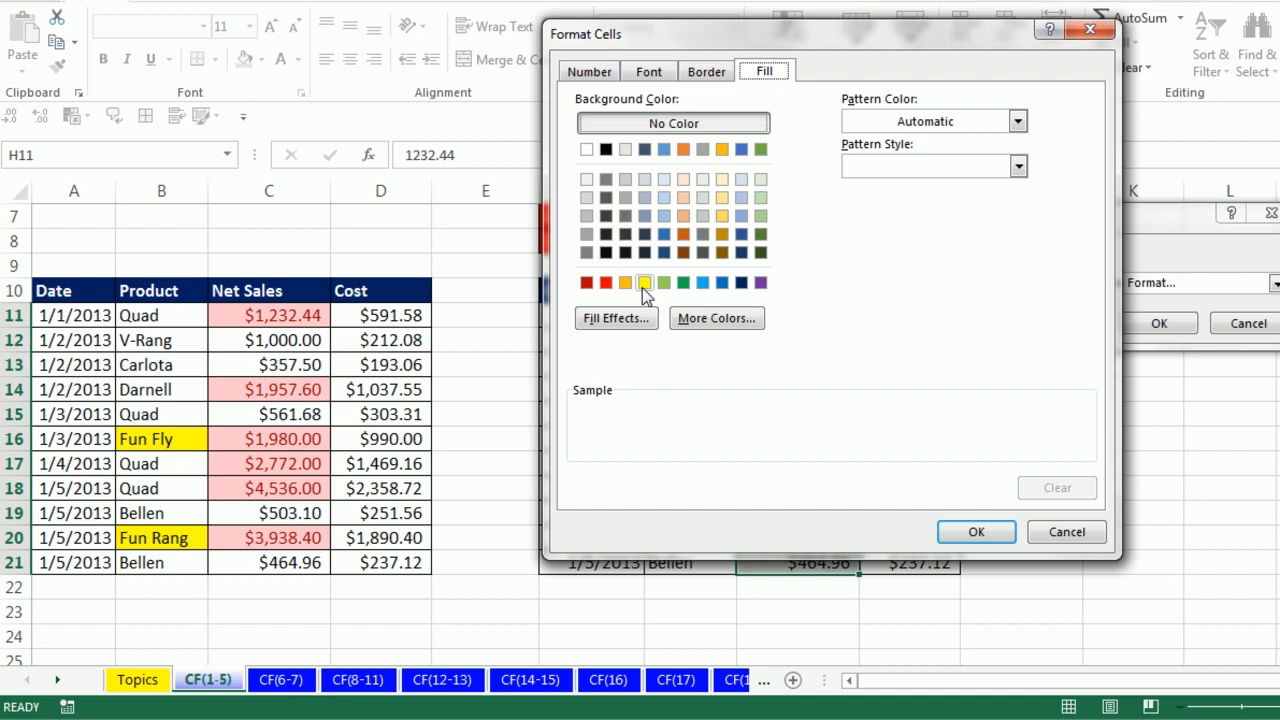
left_click(644, 283)
left_click(976, 531)
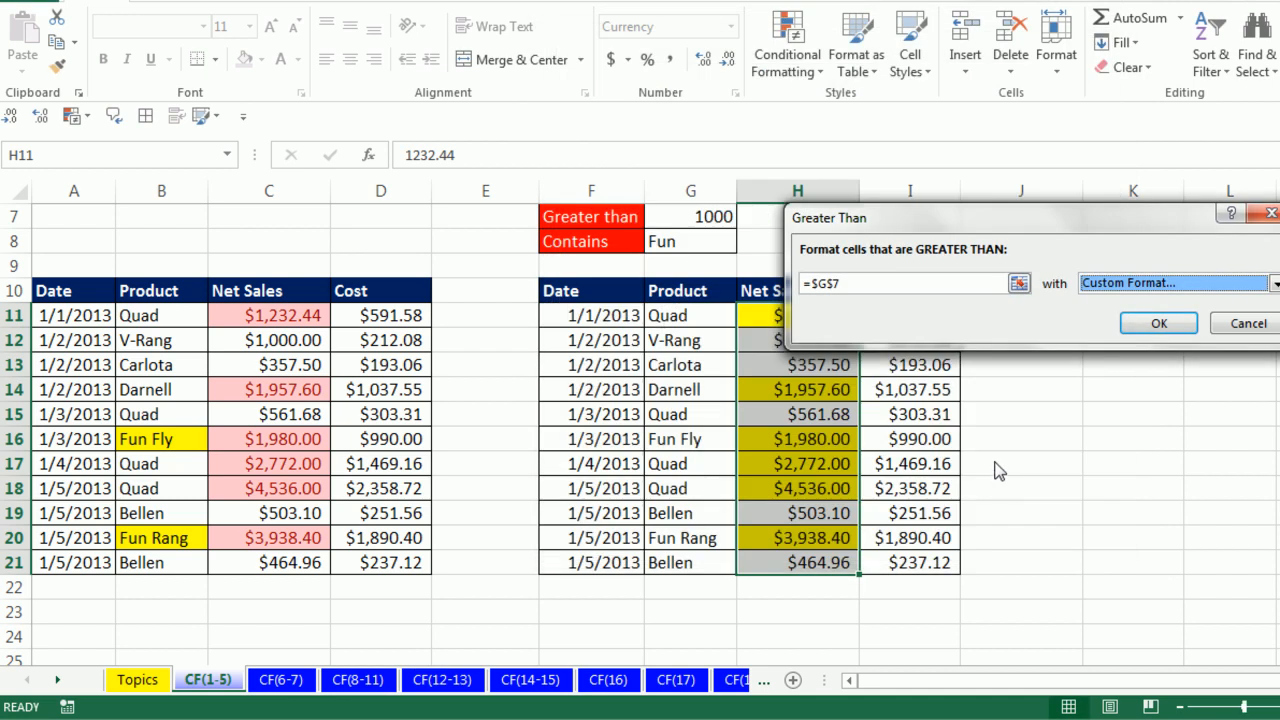
left_click(1158, 325)
Step: Apply a Text That Contains rule to Product G11:G21 referencing cell G8, using Light Red Fill with Dark Red Text
left_click_drag(680, 322, 691, 563)
left_click(787, 55)
mouse_move(860, 105)
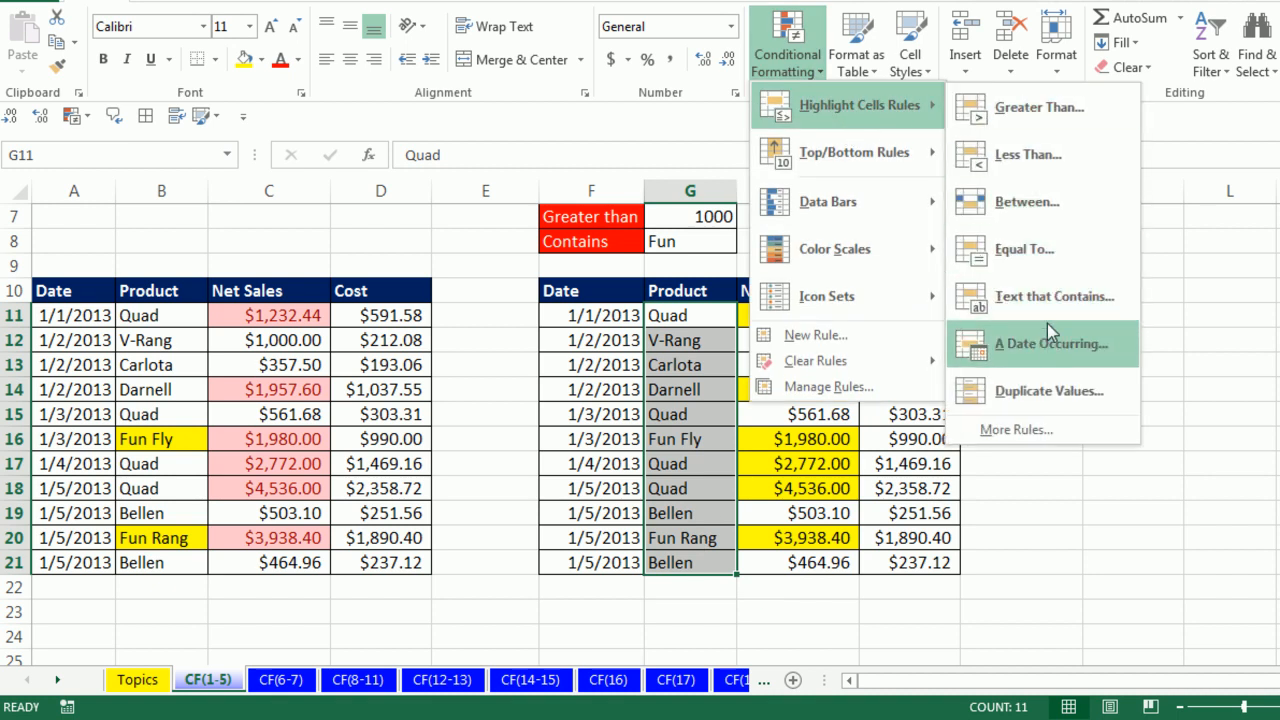
left_click(1050, 296)
left_click(665, 243)
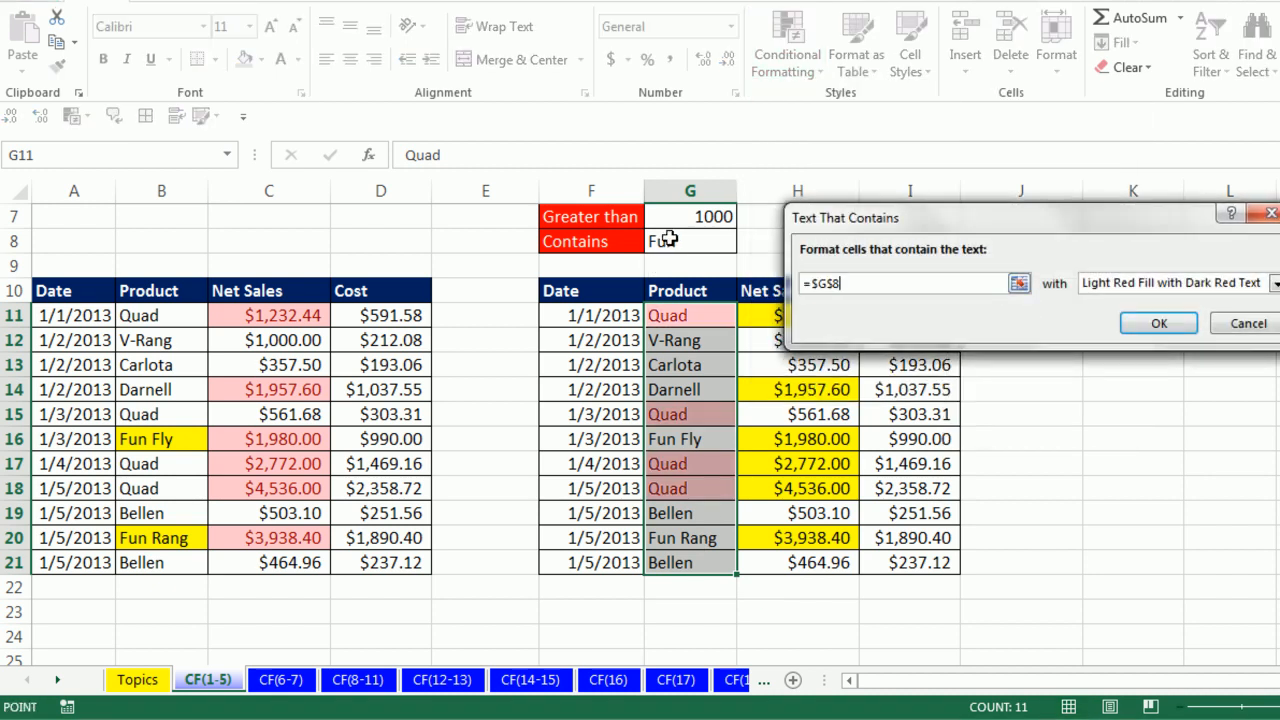
left_click(1157, 324)
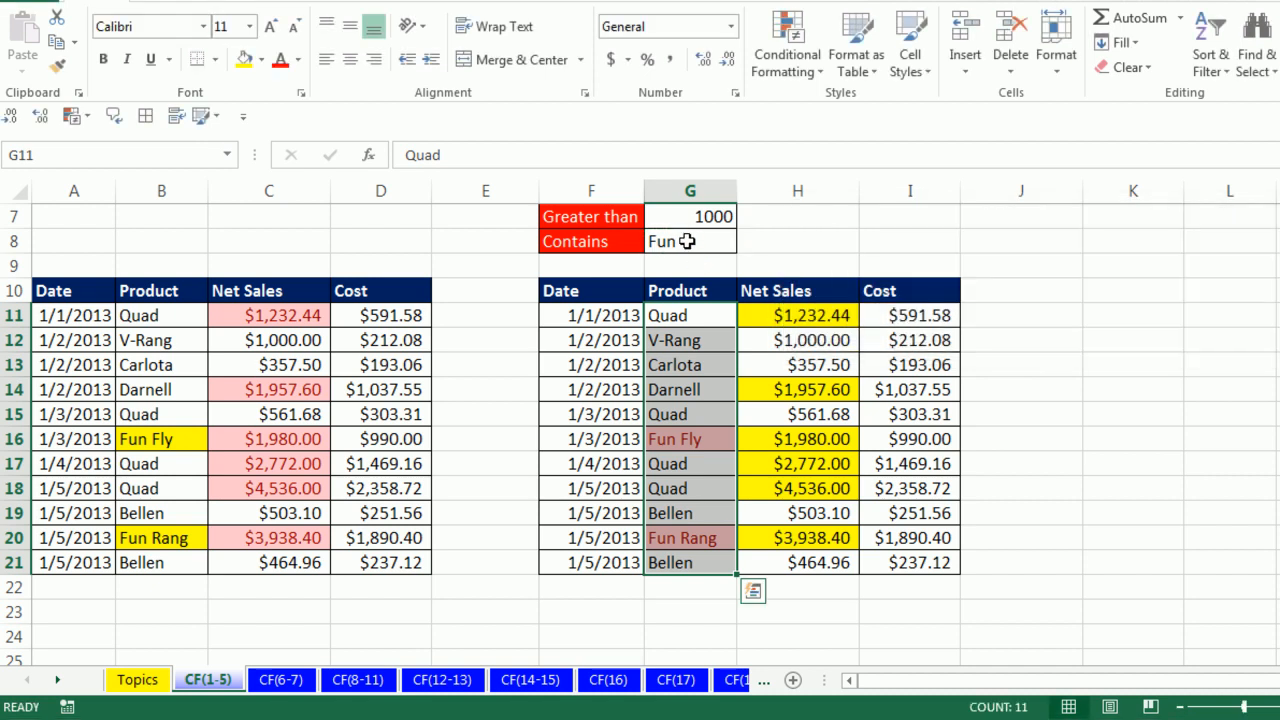
Step: Test the linked rules by entering Quad in G8 and 2000 in G7, and undo both entries
left_click(684, 241)
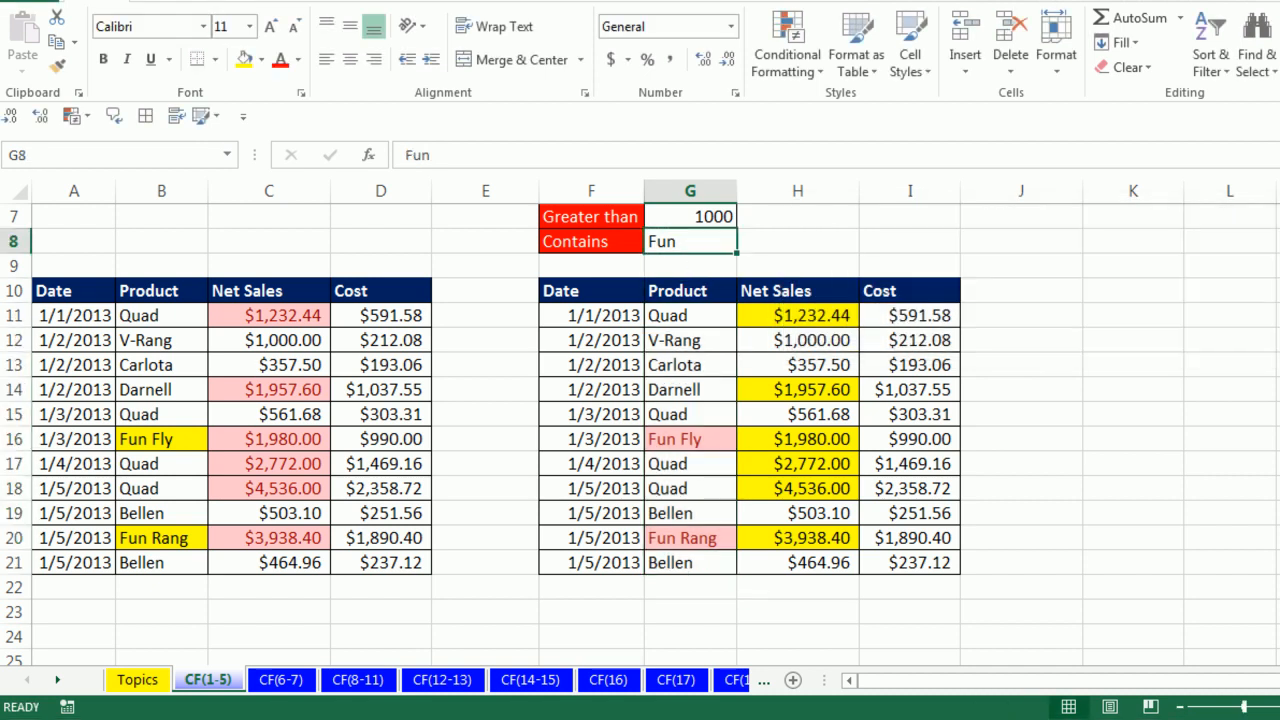
type("Quad")
key("ctrl+Return")
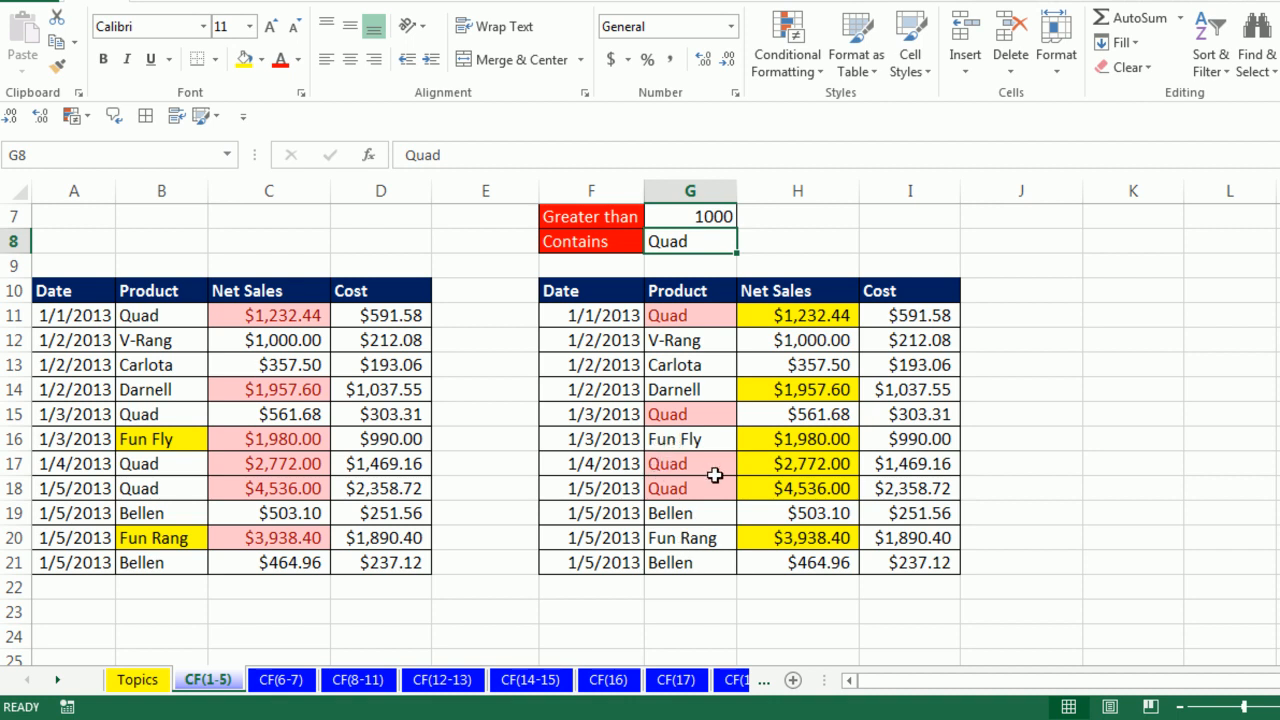
left_click(713, 216)
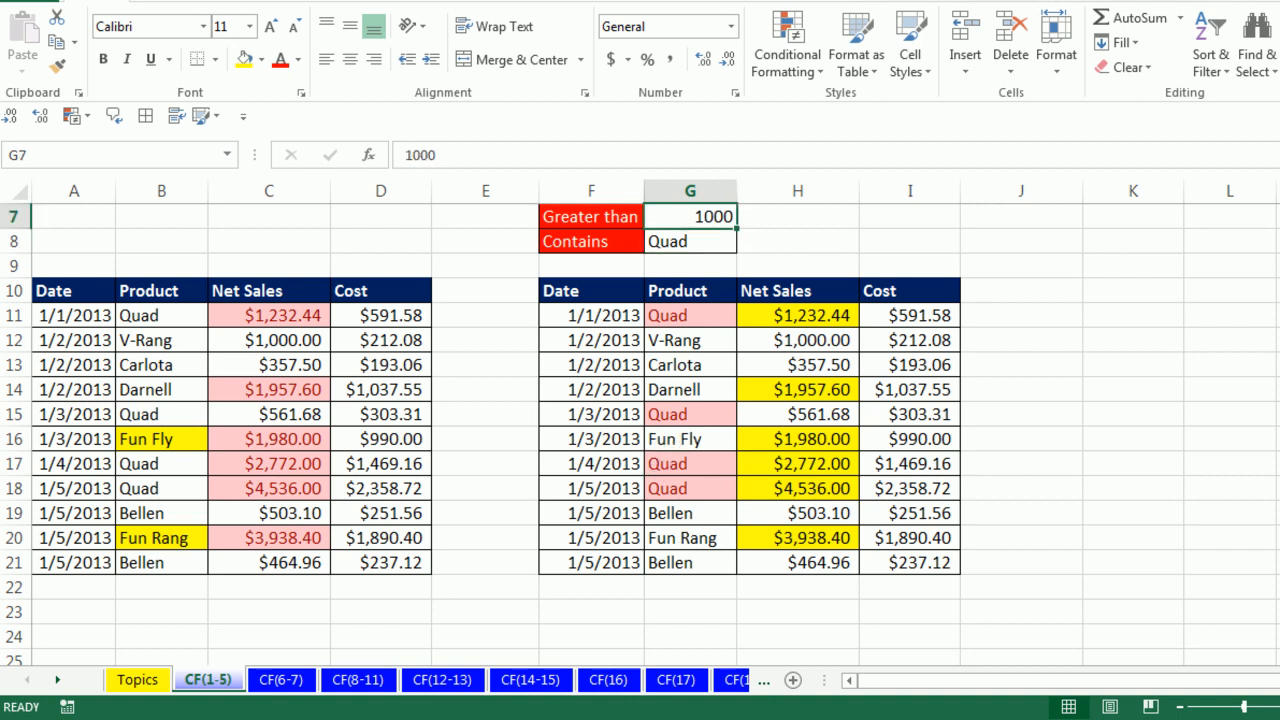
type("2000")
key("ctrl+Return")
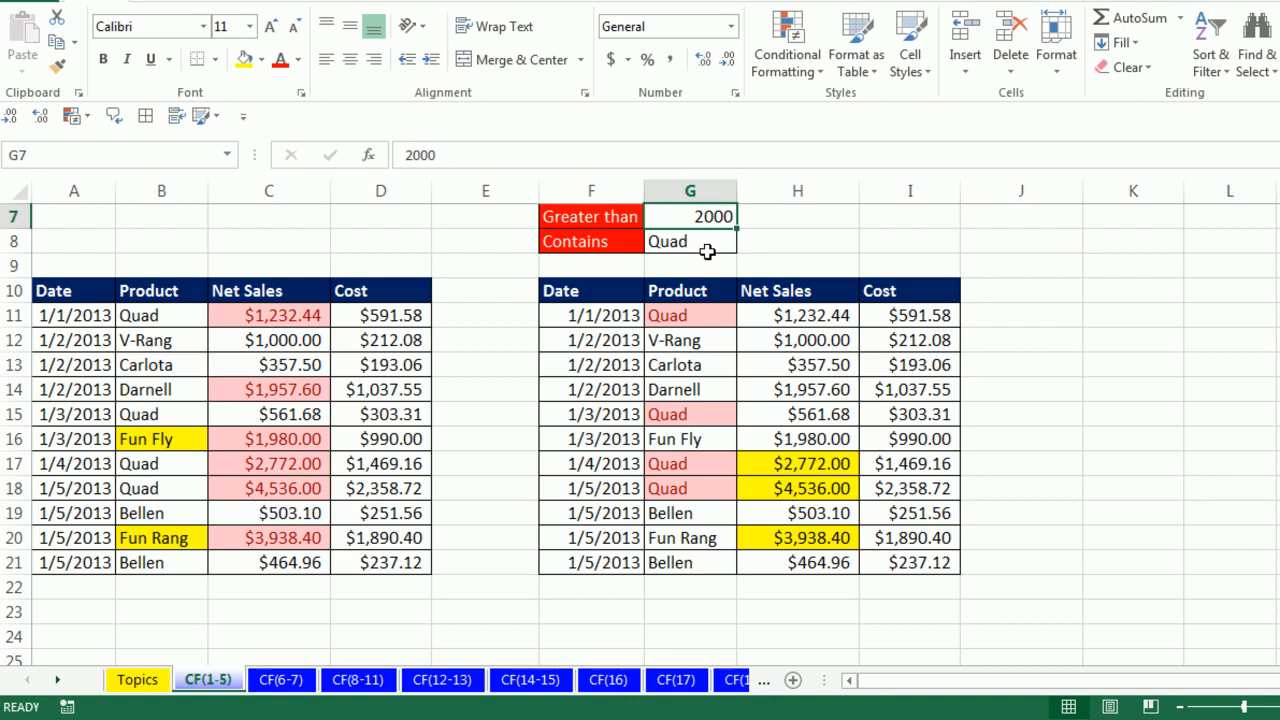
key("ctrl+z")
key("ctrl+z")
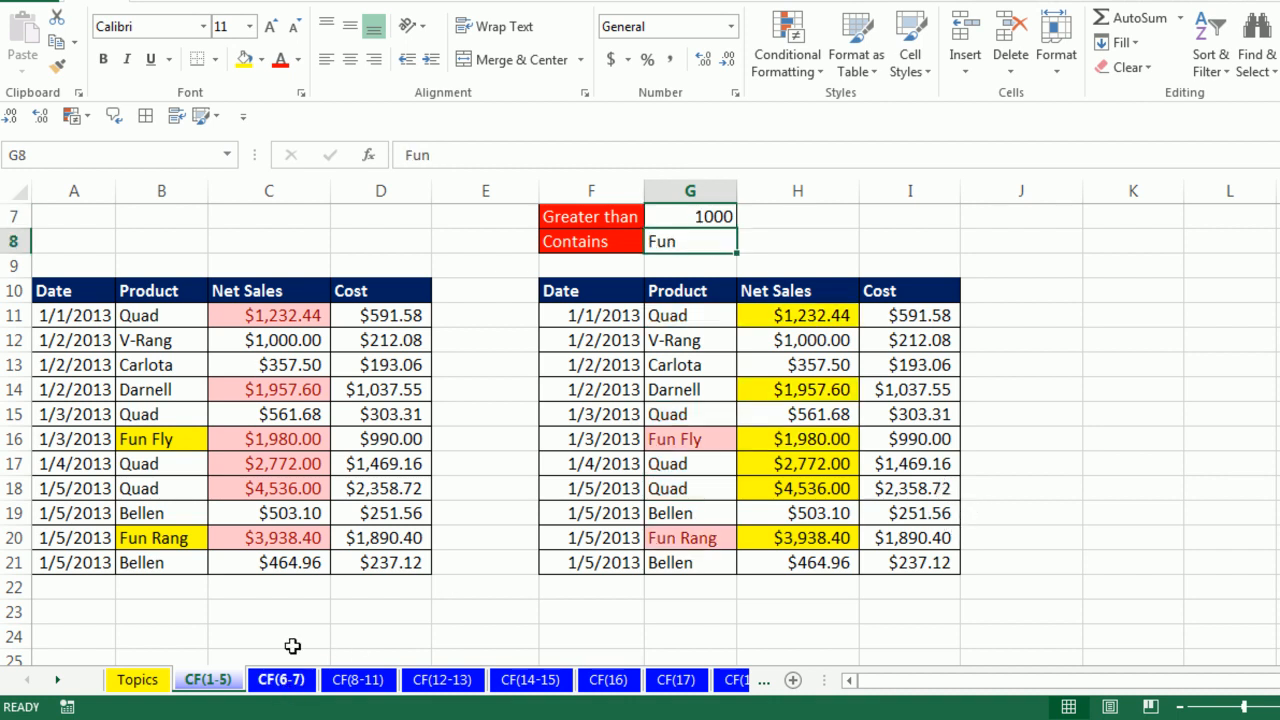
Step: On the CF(6-7) sheet, start a Top 10 Items rule on Net Sales C5:C15 with the rank set to 3
left_click(281, 680)
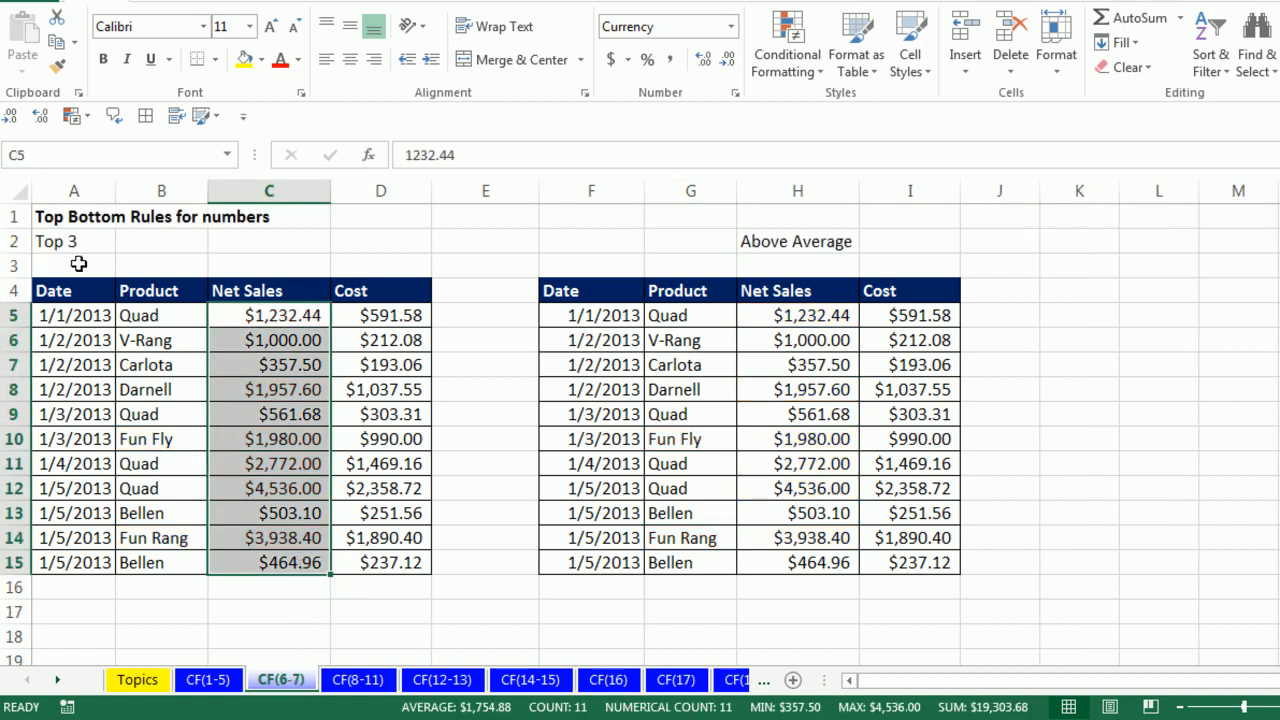
left_click(810, 78)
mouse_move(885, 152)
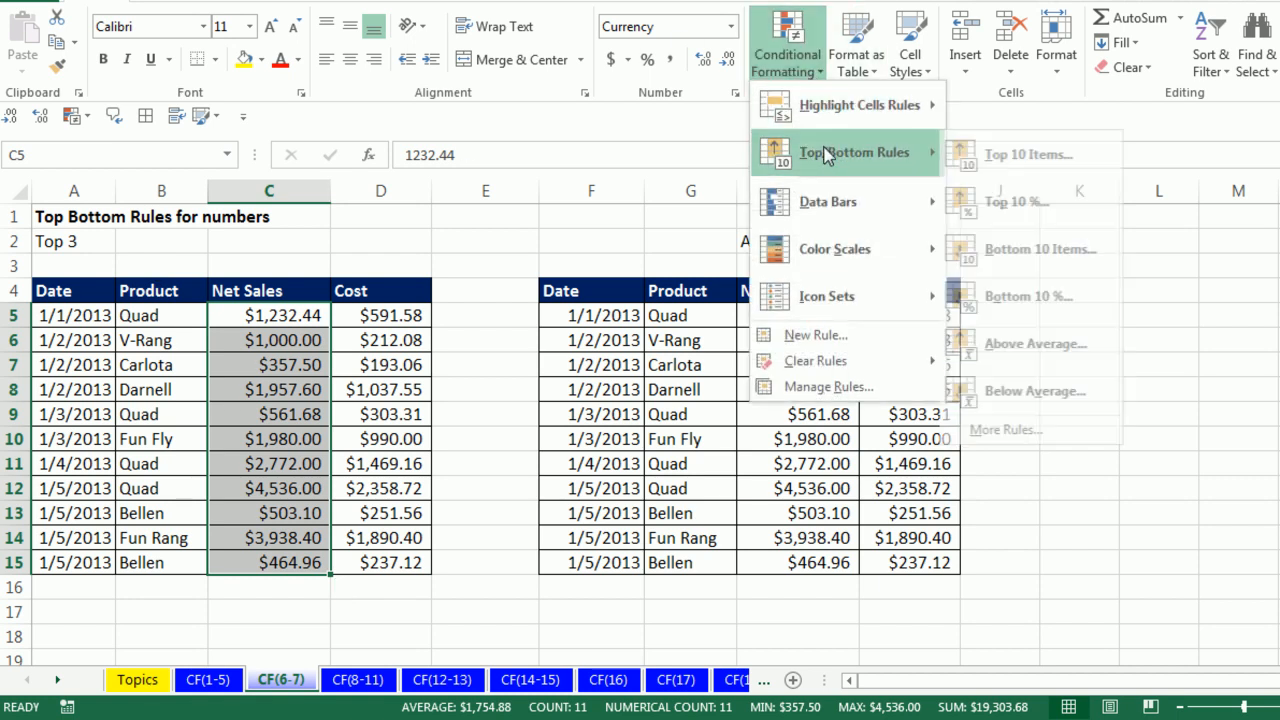
left_click(1016, 175)
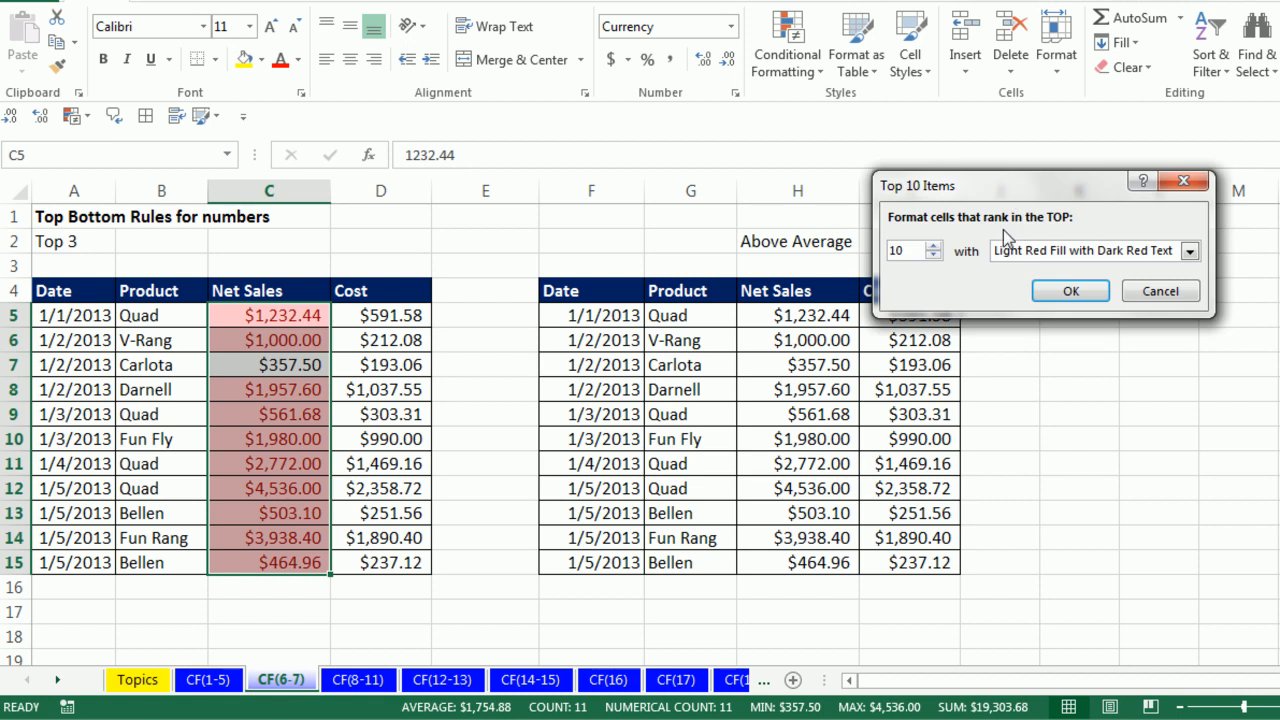
left_click(934, 256)
left_click(934, 256)
left_click(934, 256)
left_click(934, 256)
left_click(934, 256)
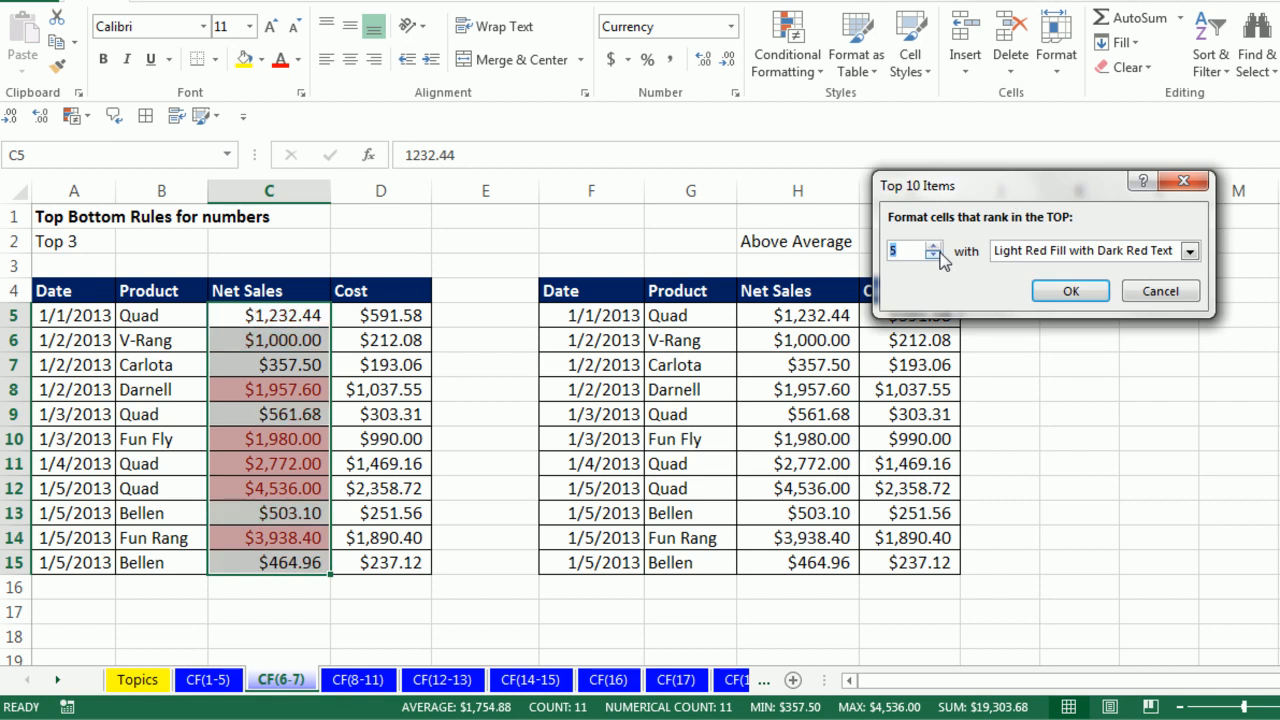
left_click(934, 256)
left_click(934, 256)
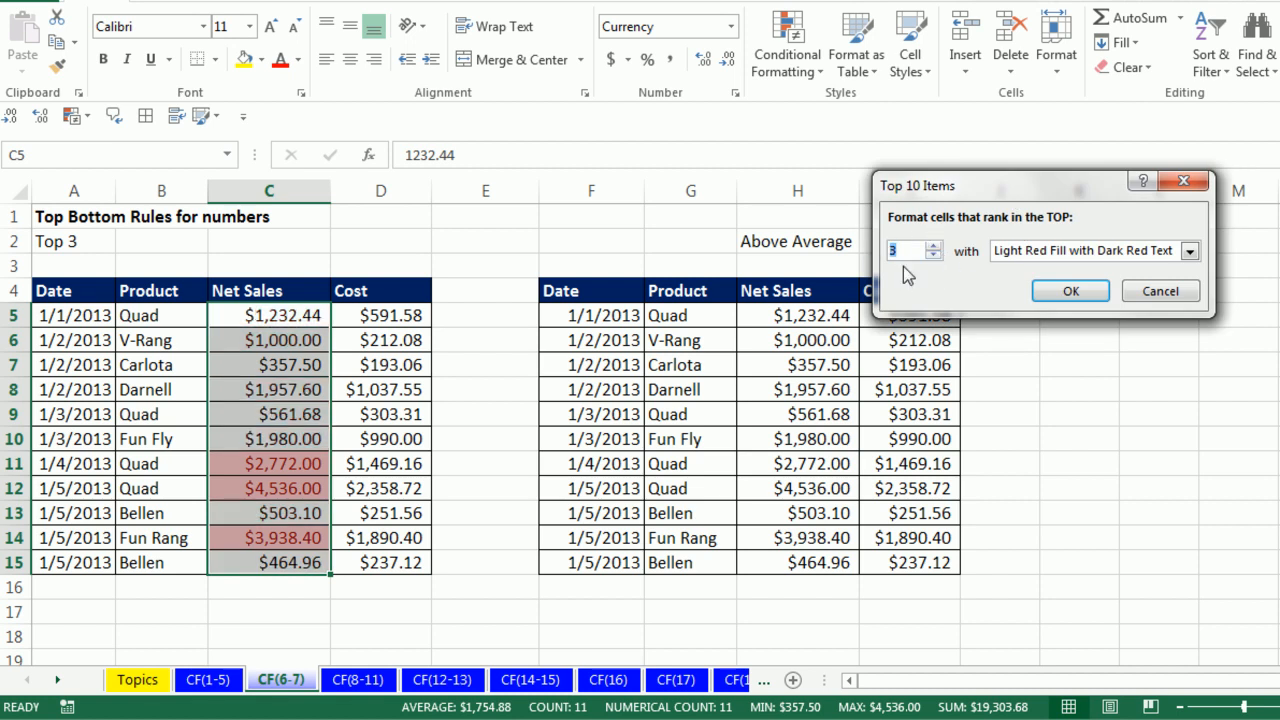
Step: Give the top 3 rule a custom format with yellow fill and apply it to Net Sales C5:C15
left_click(1189, 251)
left_click(1034, 342)
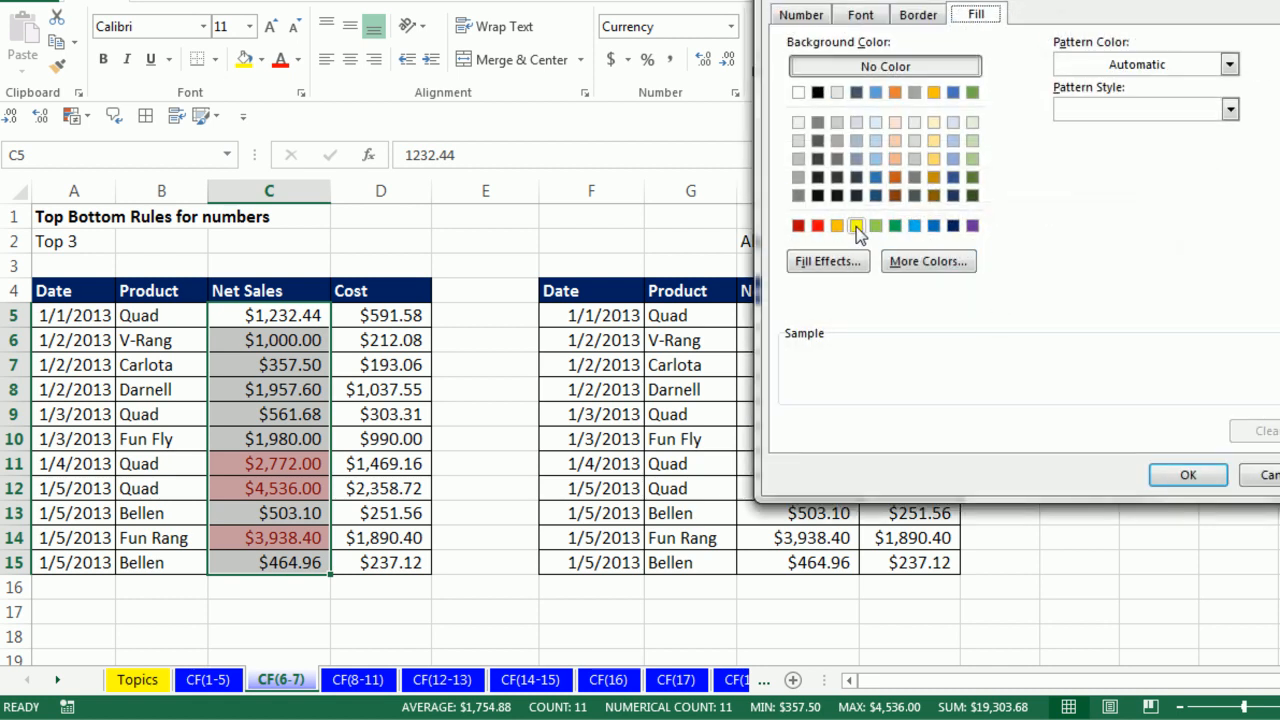
left_click(856, 225)
left_click(1183, 484)
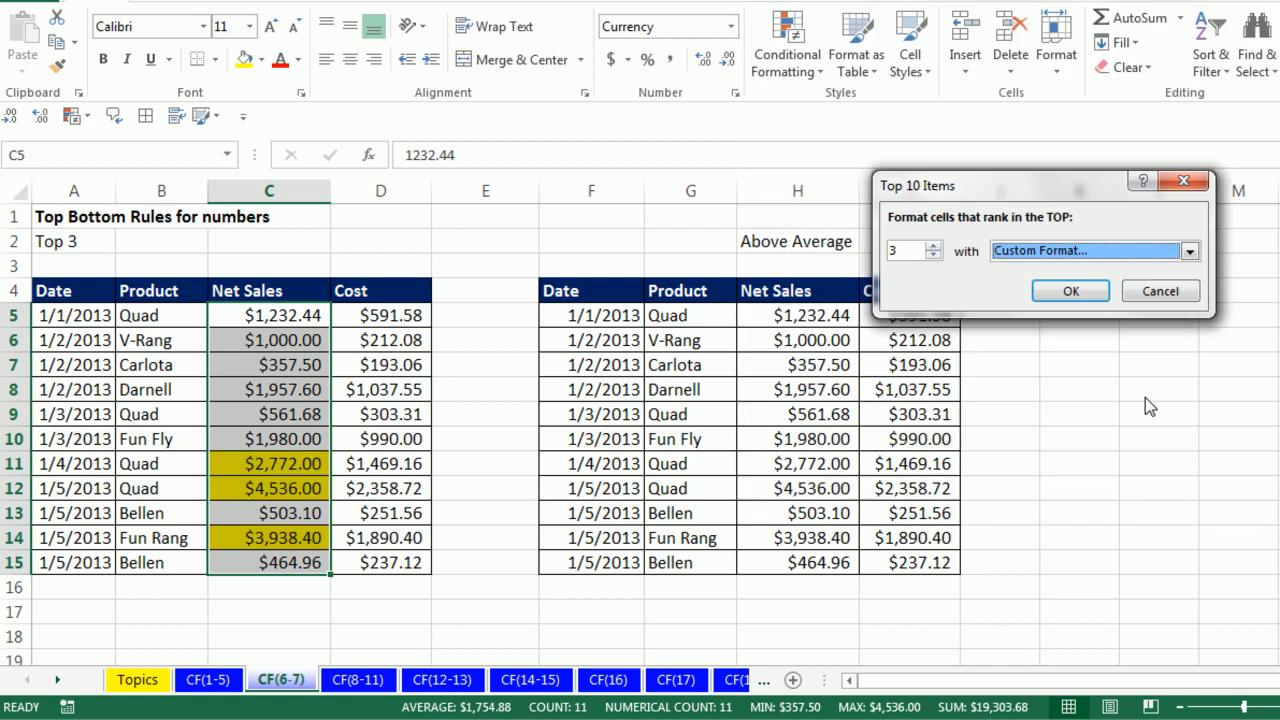
left_click(1071, 292)
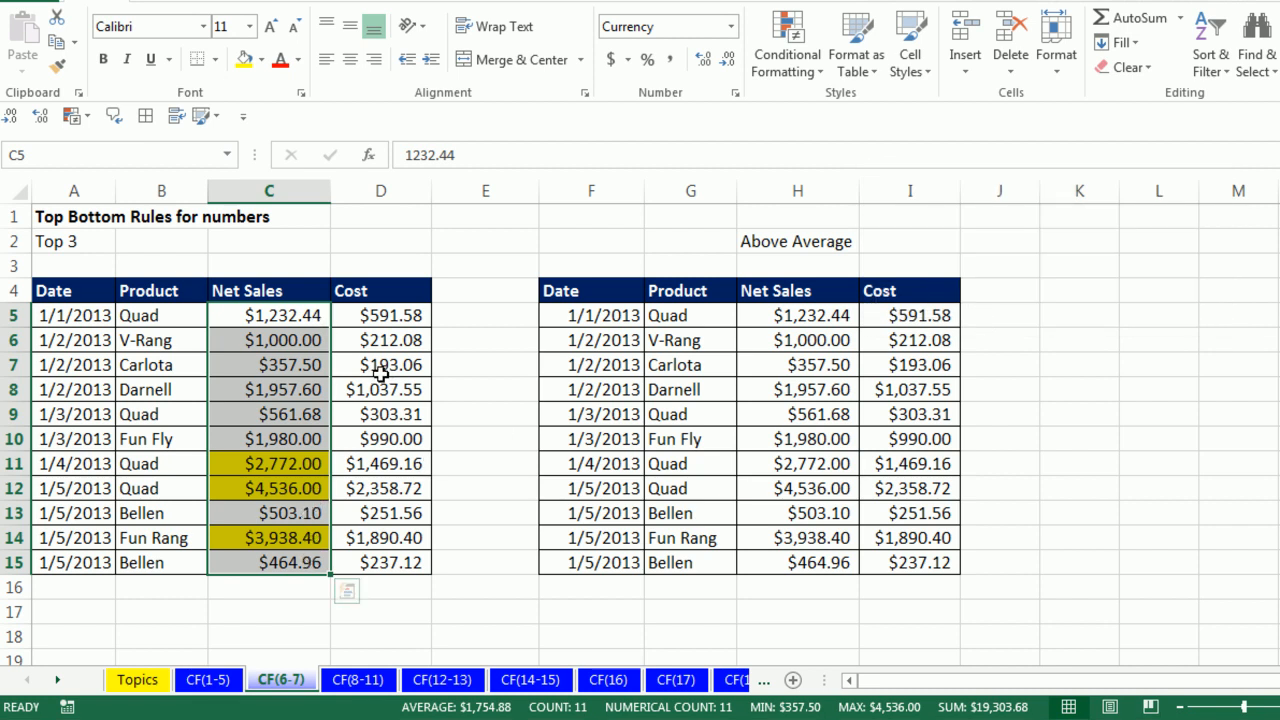
Step: Apply an Above Average rule to Net Sales H5:H15 using Light Red Fill with Dark Red Text
left_click_drag(780, 318, 790, 560)
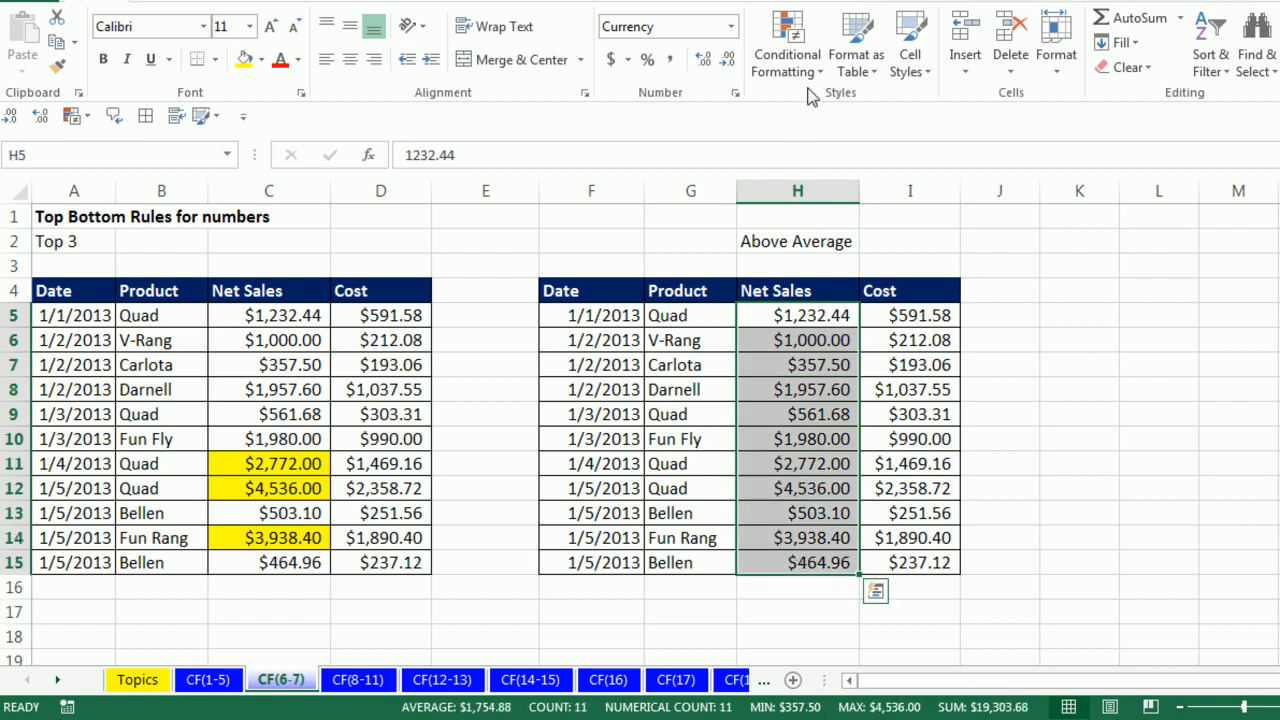
left_click(812, 72)
mouse_move(818, 152)
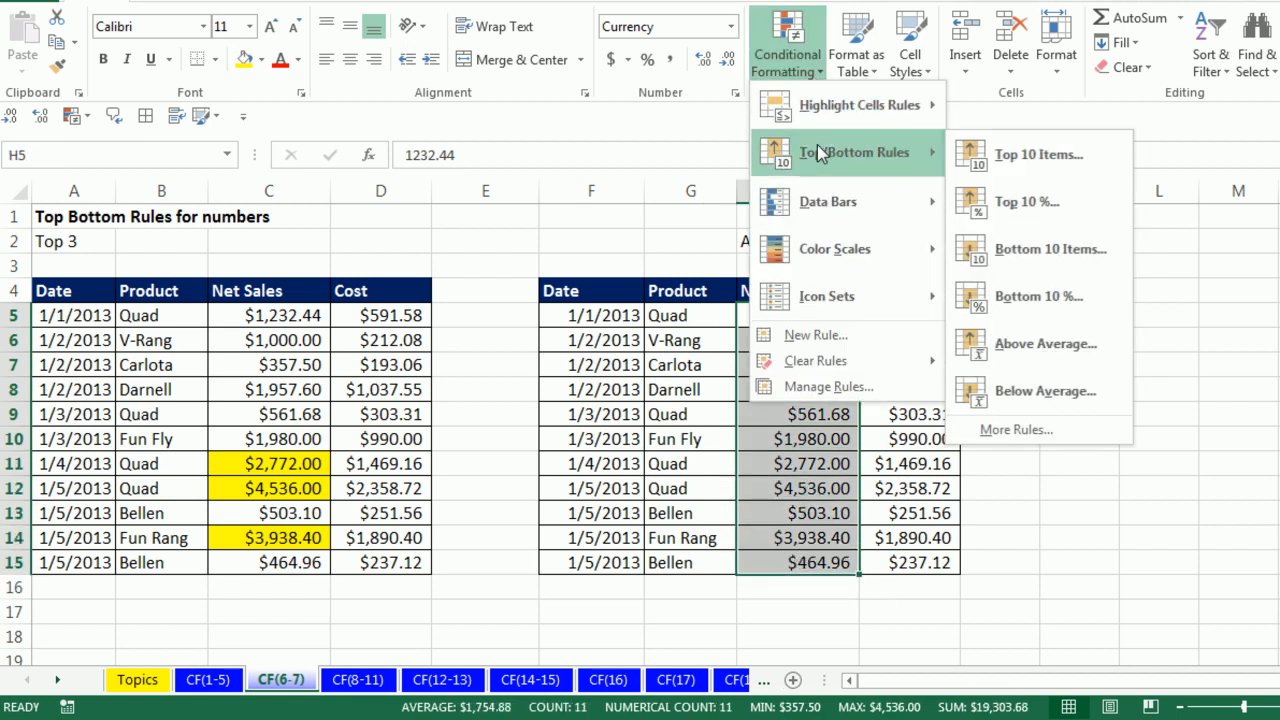
left_click(1058, 350)
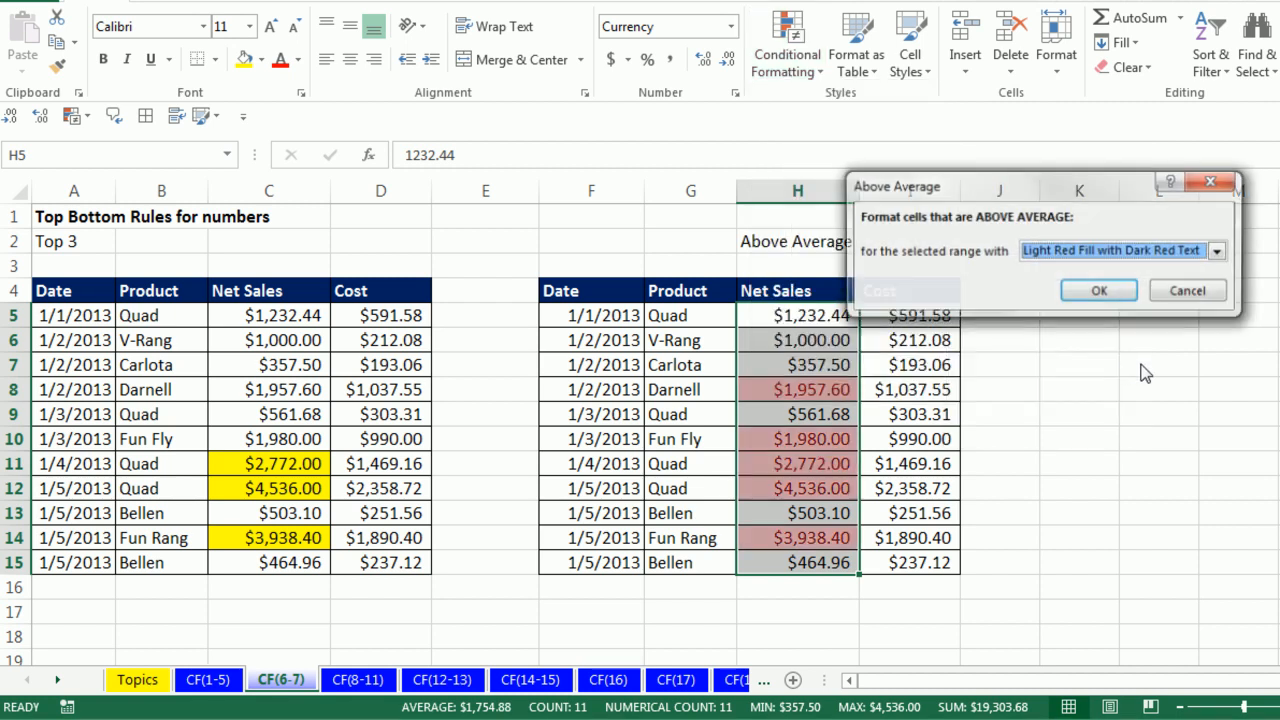
left_click(1102, 290)
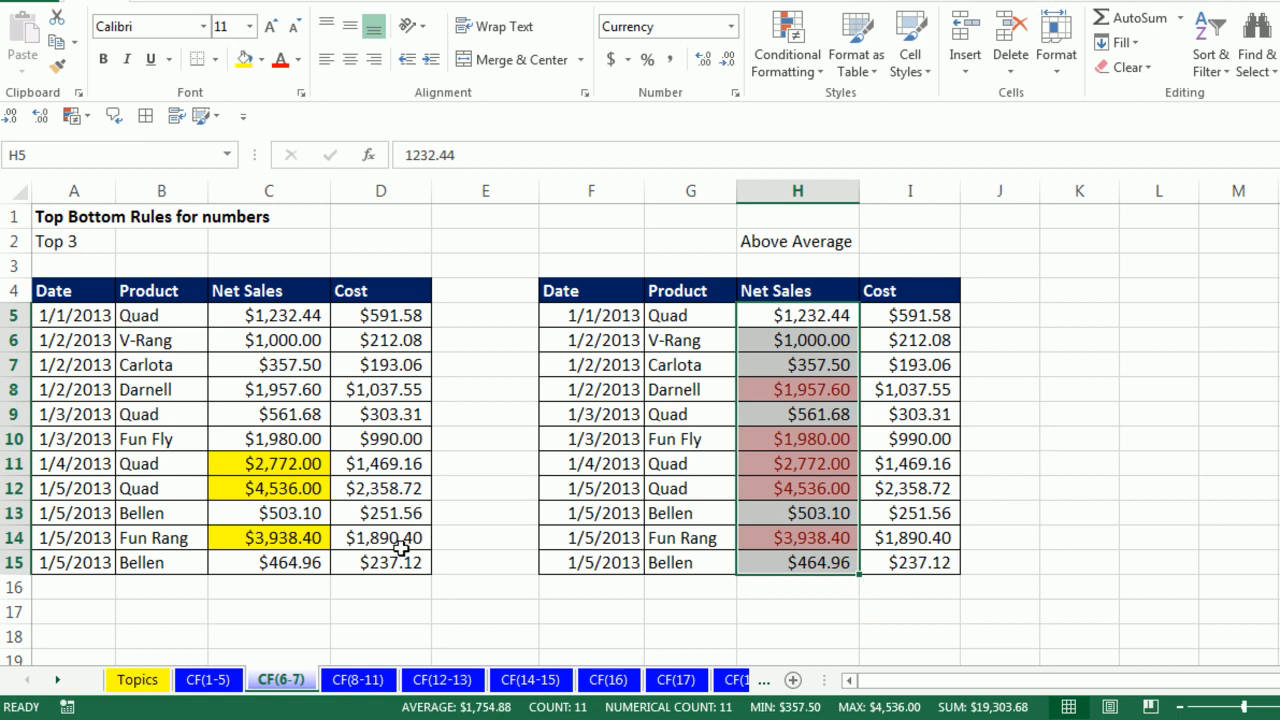
Step: On the CF(8-11) sheet, apply light blue gradient-fill data bars to Grades A6:A15
left_click(358, 680)
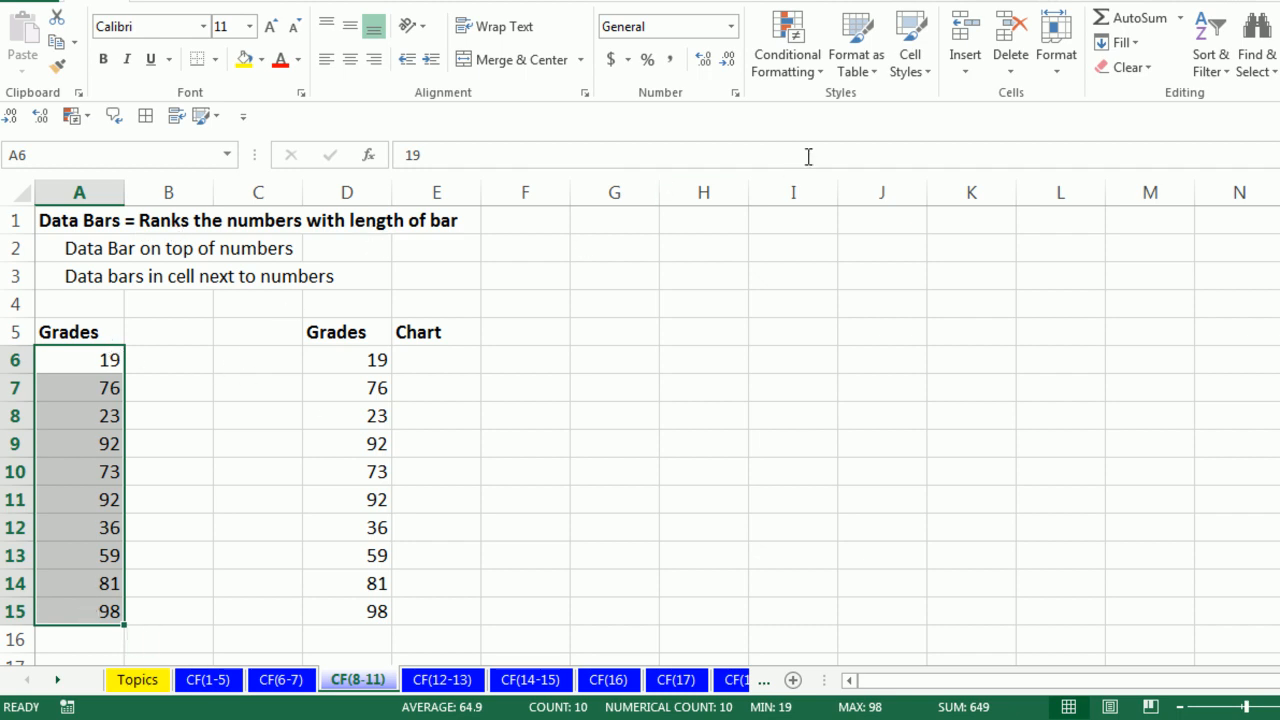
left_click(820, 84)
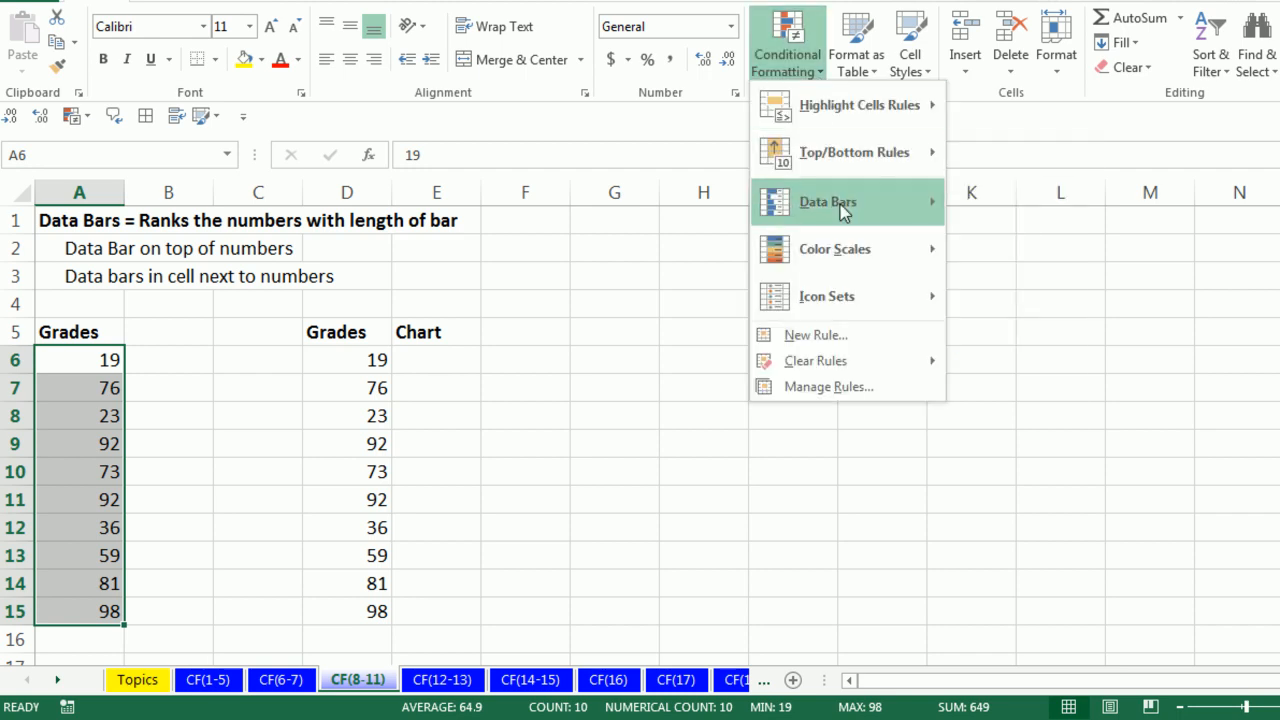
mouse_move(846, 208)
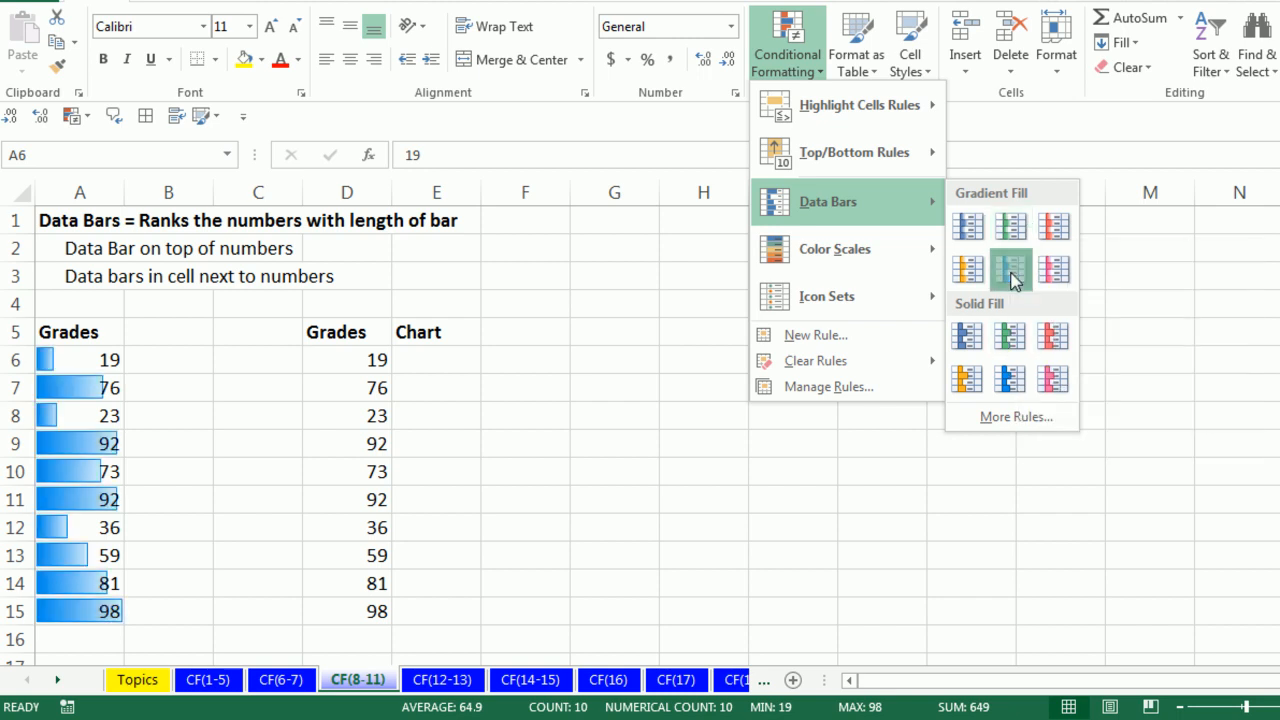
left_click(1012, 274)
left_click(185, 390)
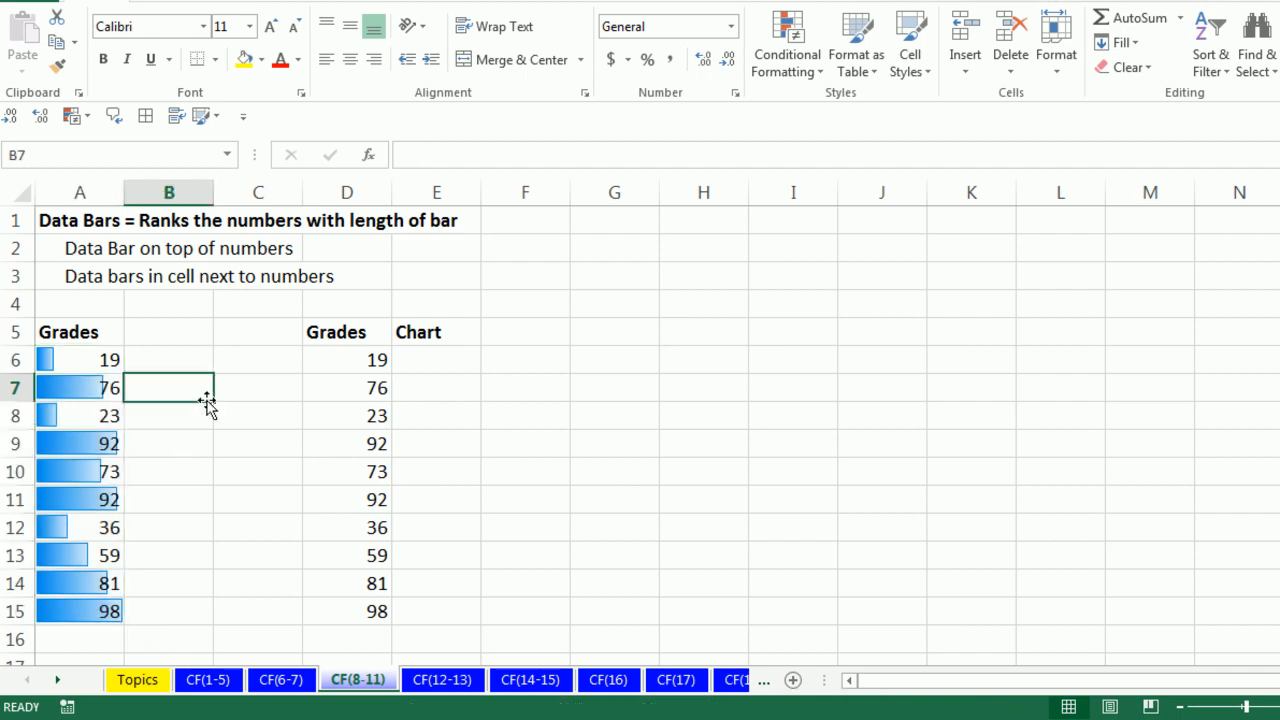
left_click(207, 308)
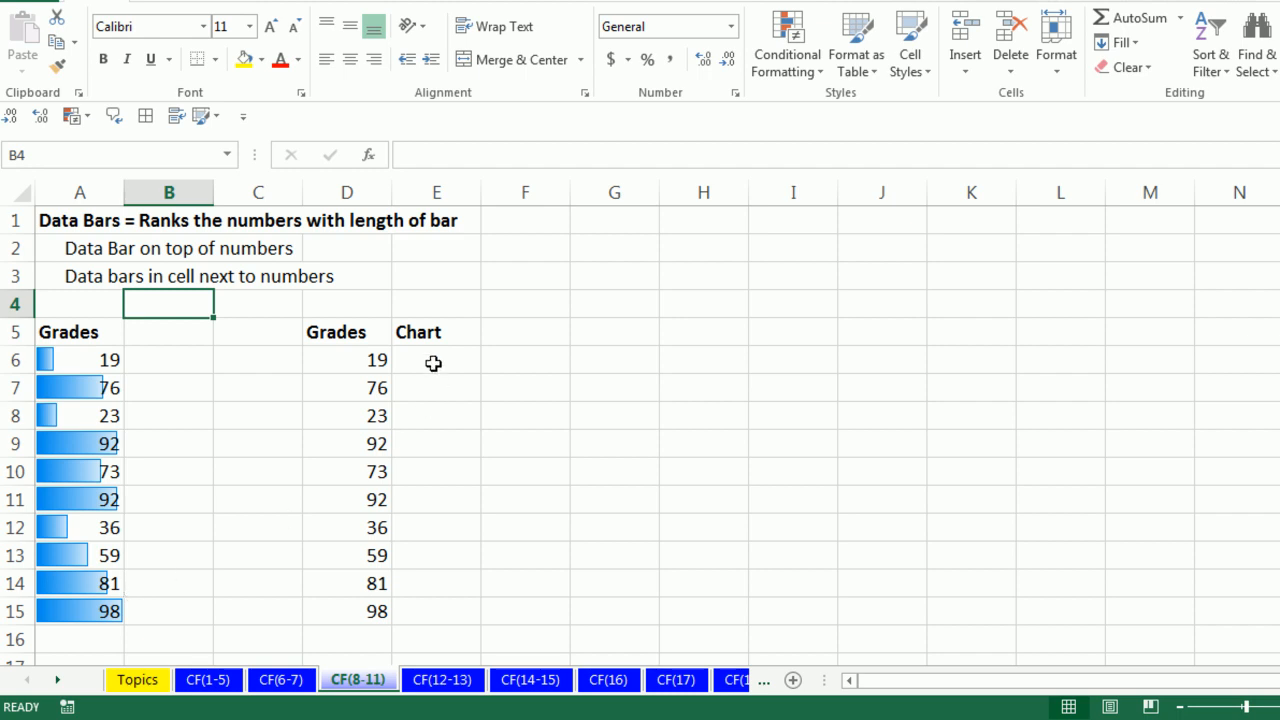
Step: Fill Chart cells E6:E15 with the formula =D6 and apply light blue gradient-fill data bars to them
left_click_drag(430, 359, 446, 618)
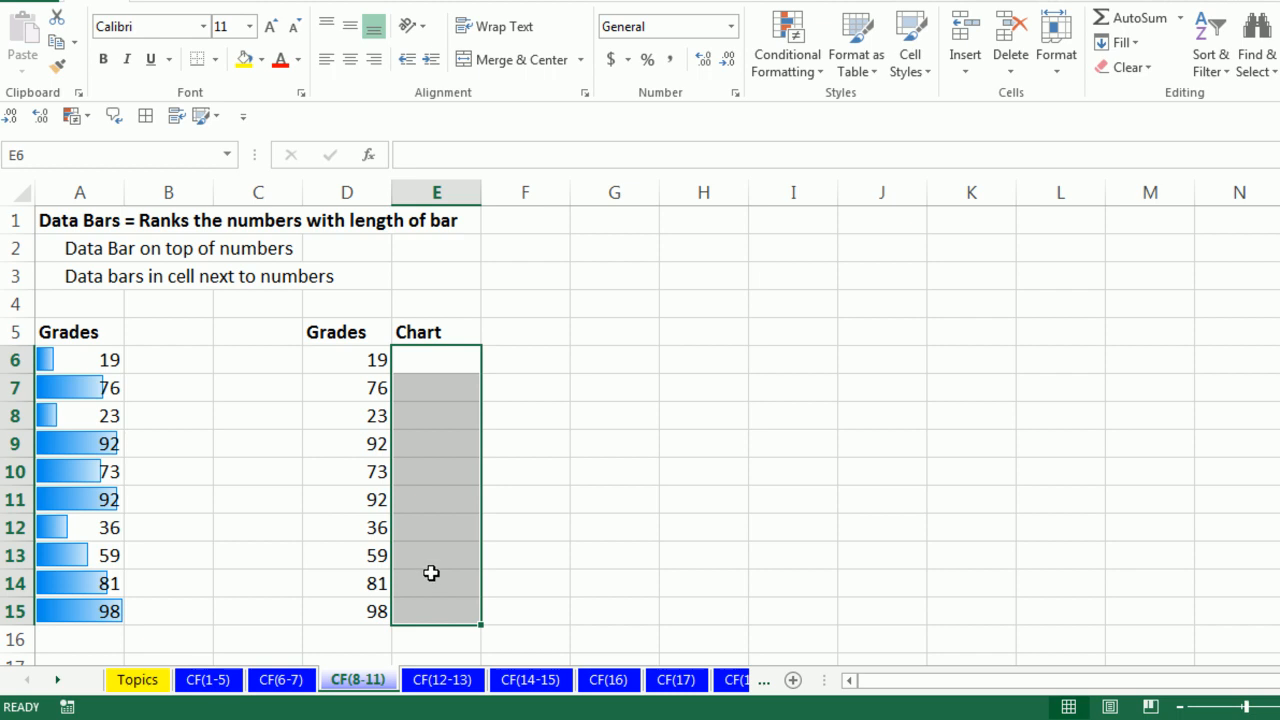
type("=")
left_click(346, 358)
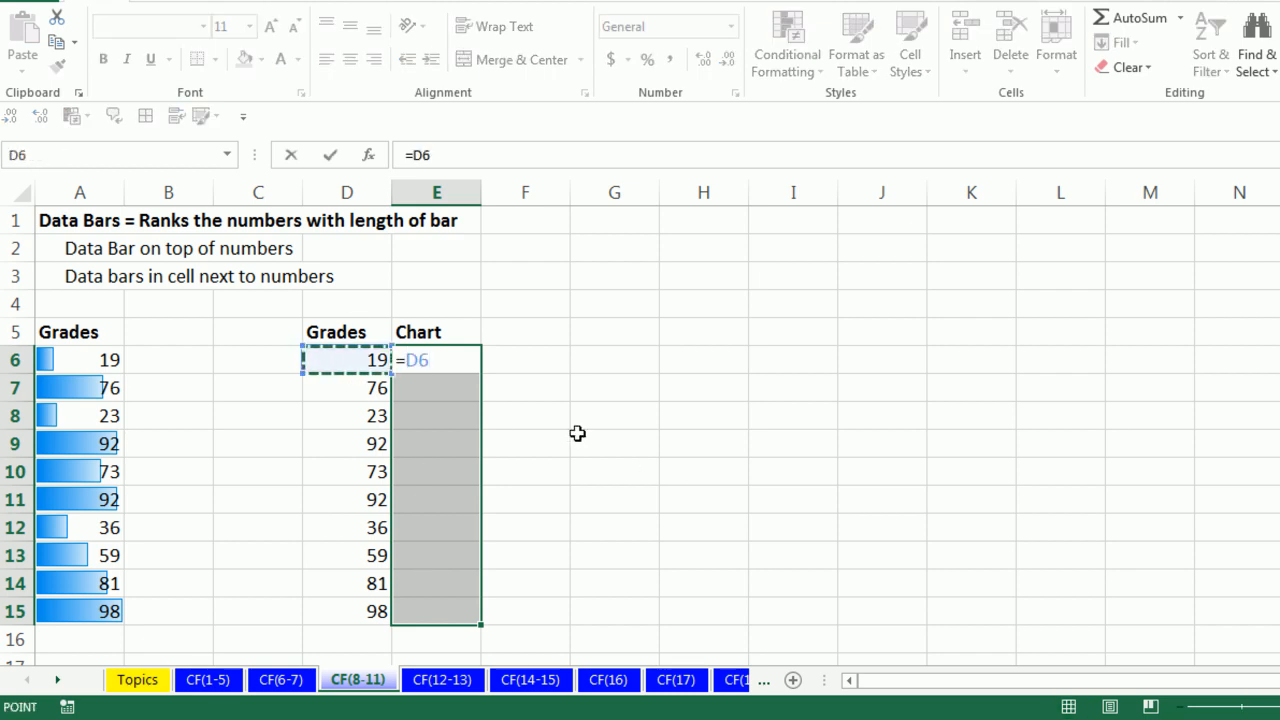
key("ctrl+Return")
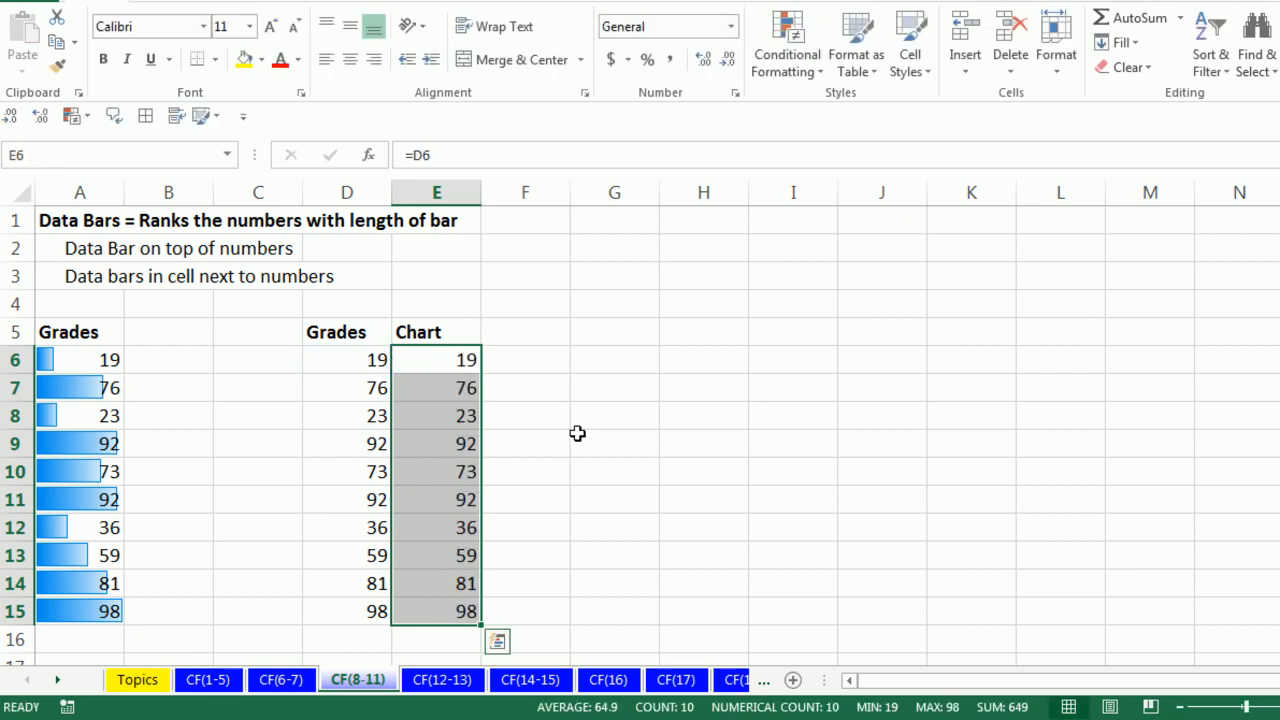
left_click(822, 72)
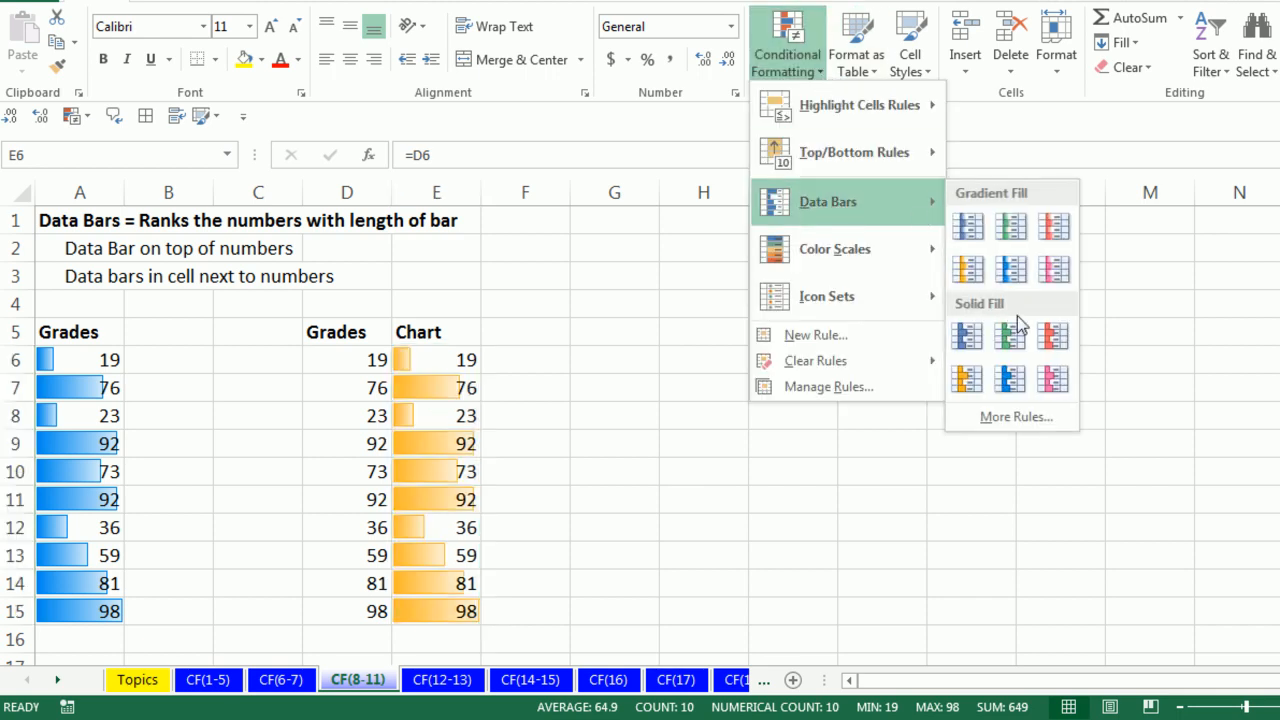
left_click(1013, 272)
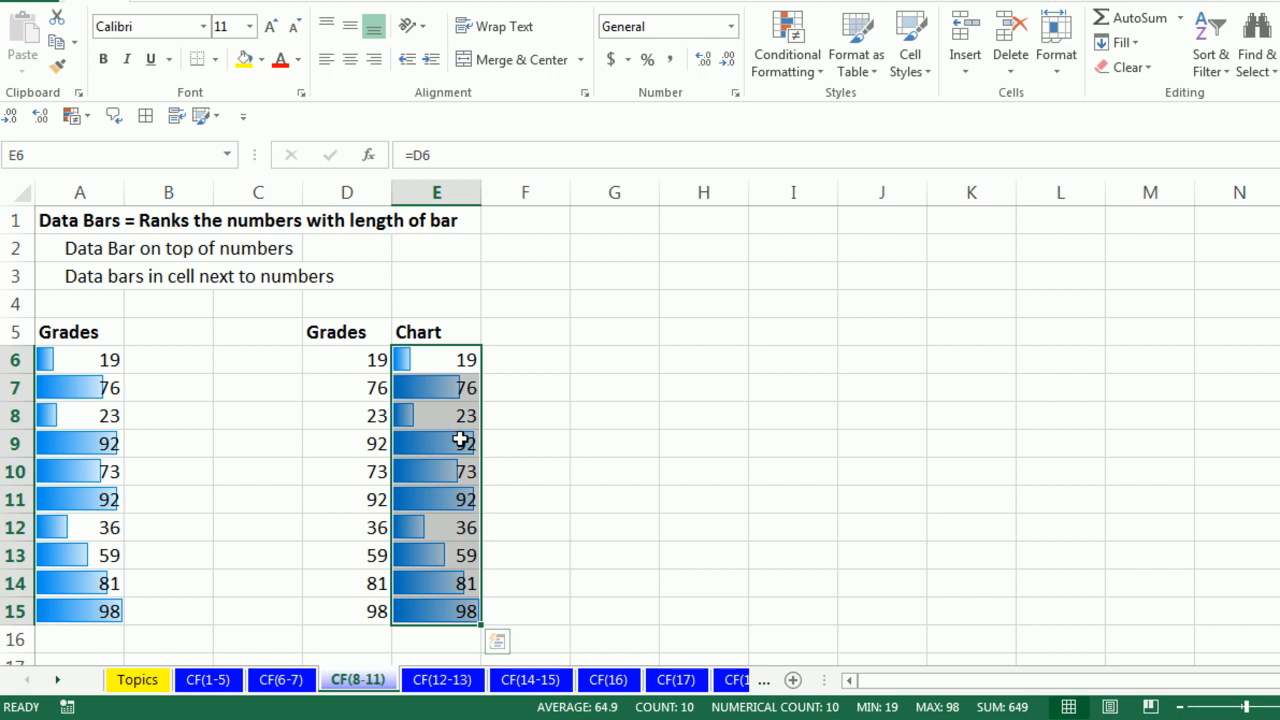
Step: Edit the data bar rule on E6:E15 to use Show Bar Only, hiding the numbers
left_click(822, 74)
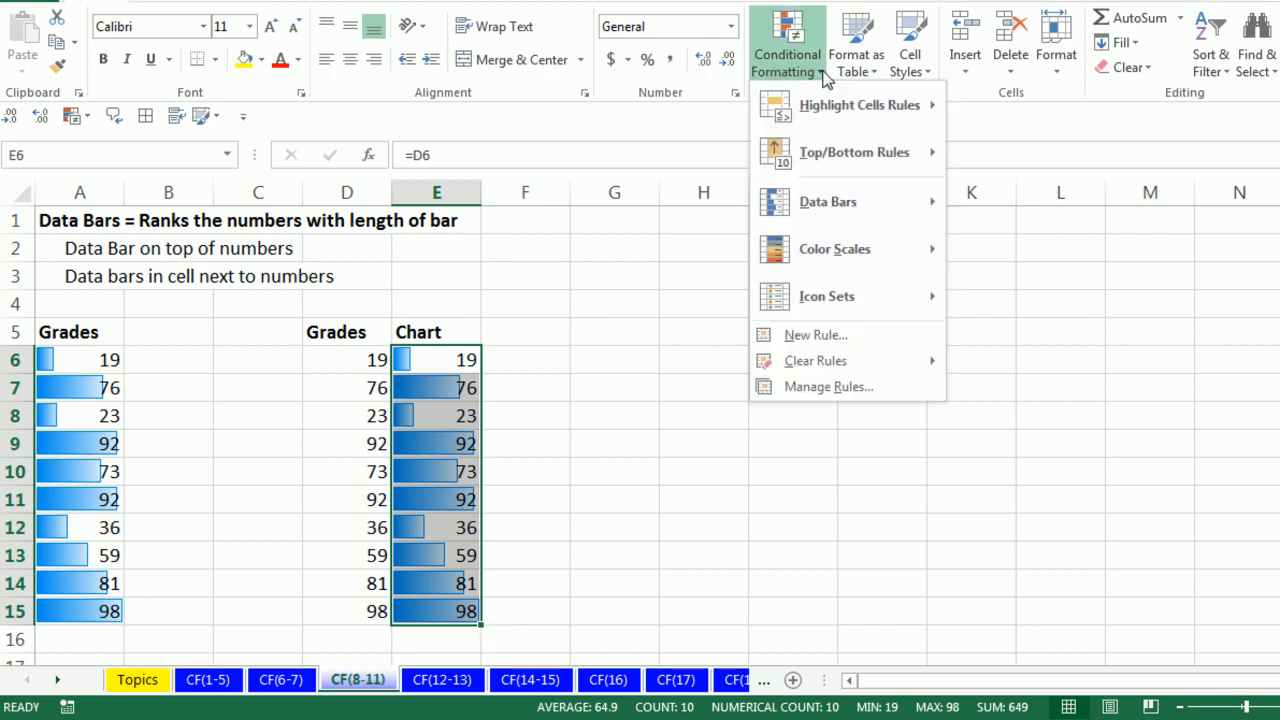
left_click(833, 385)
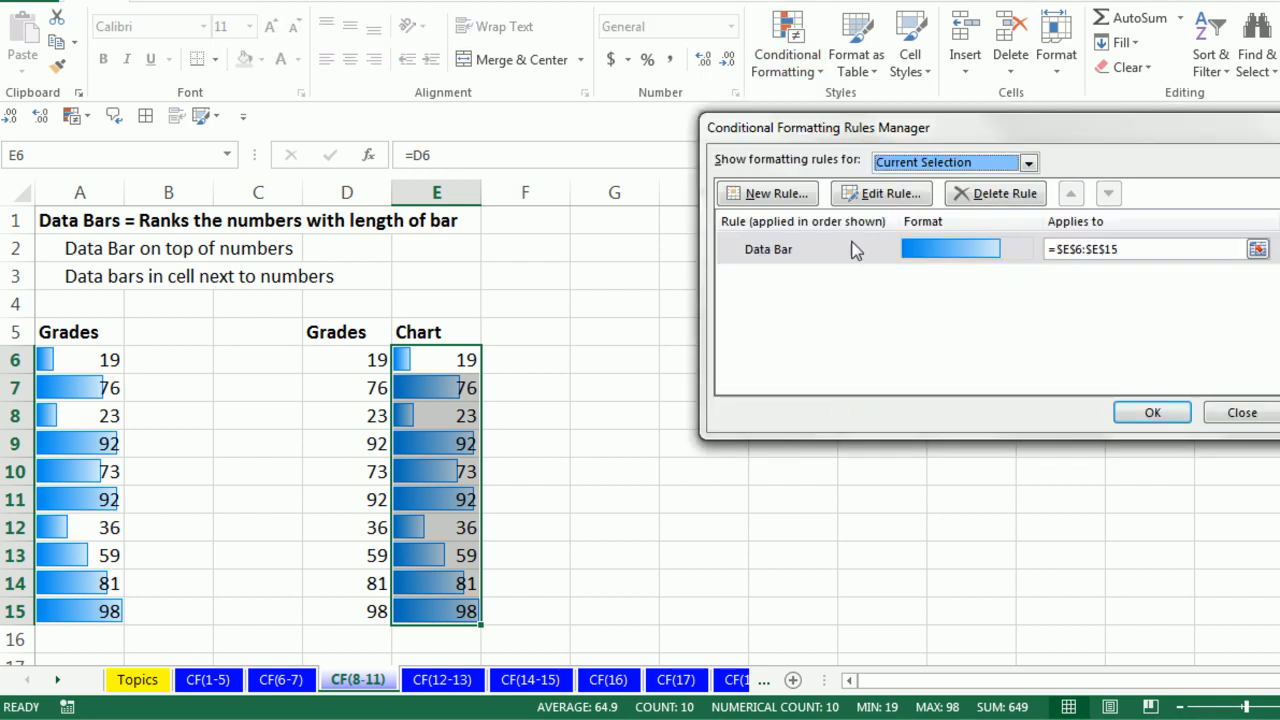
left_click_drag(847, 134, 741, 155)
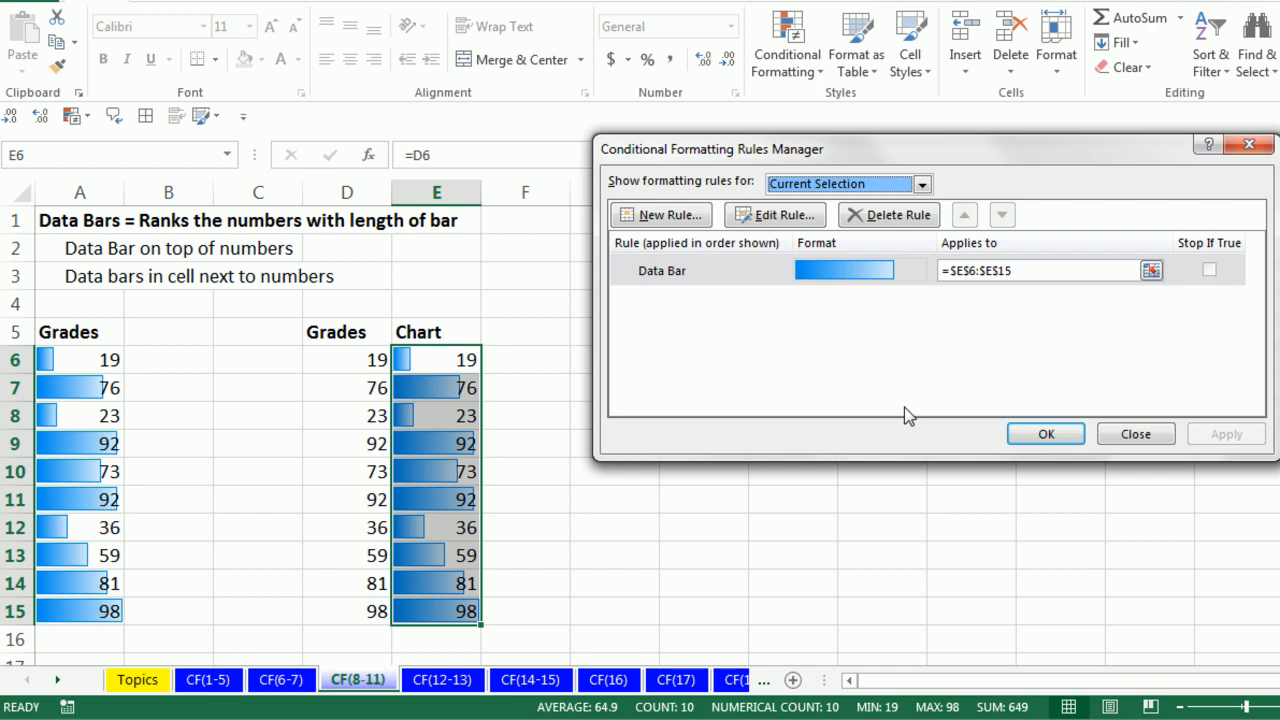
left_click(800, 220)
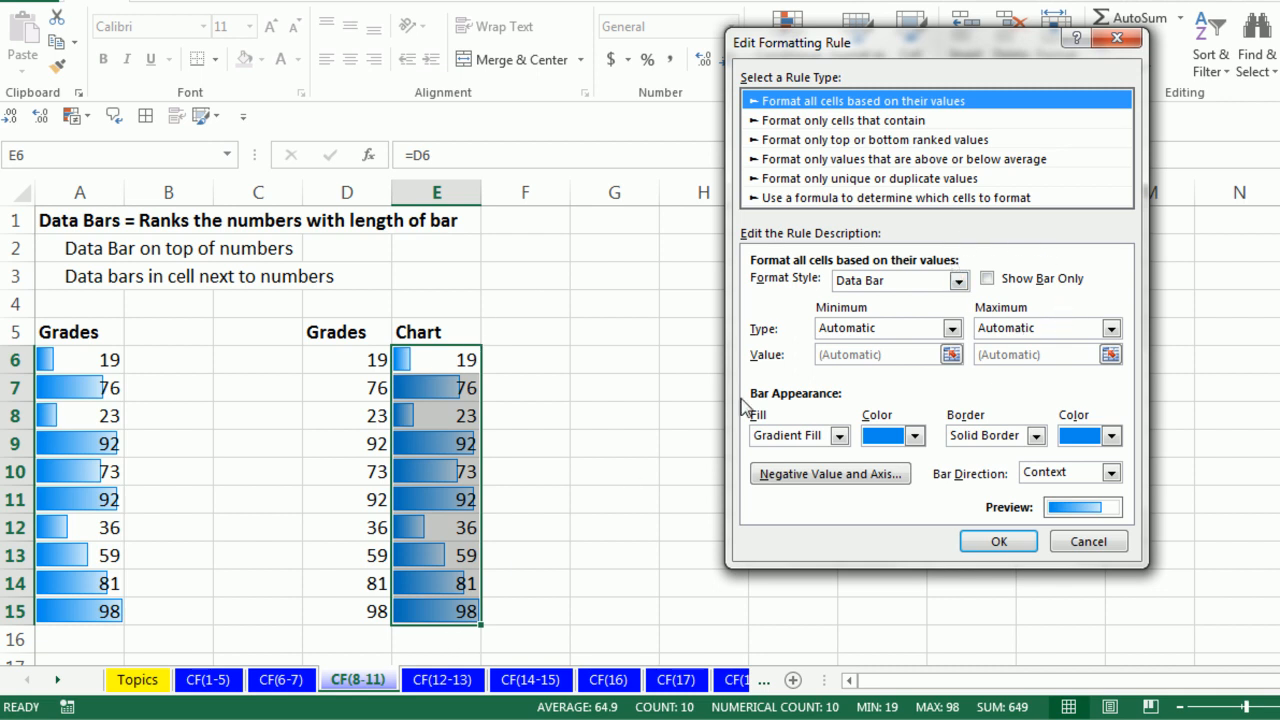
left_click(987, 280)
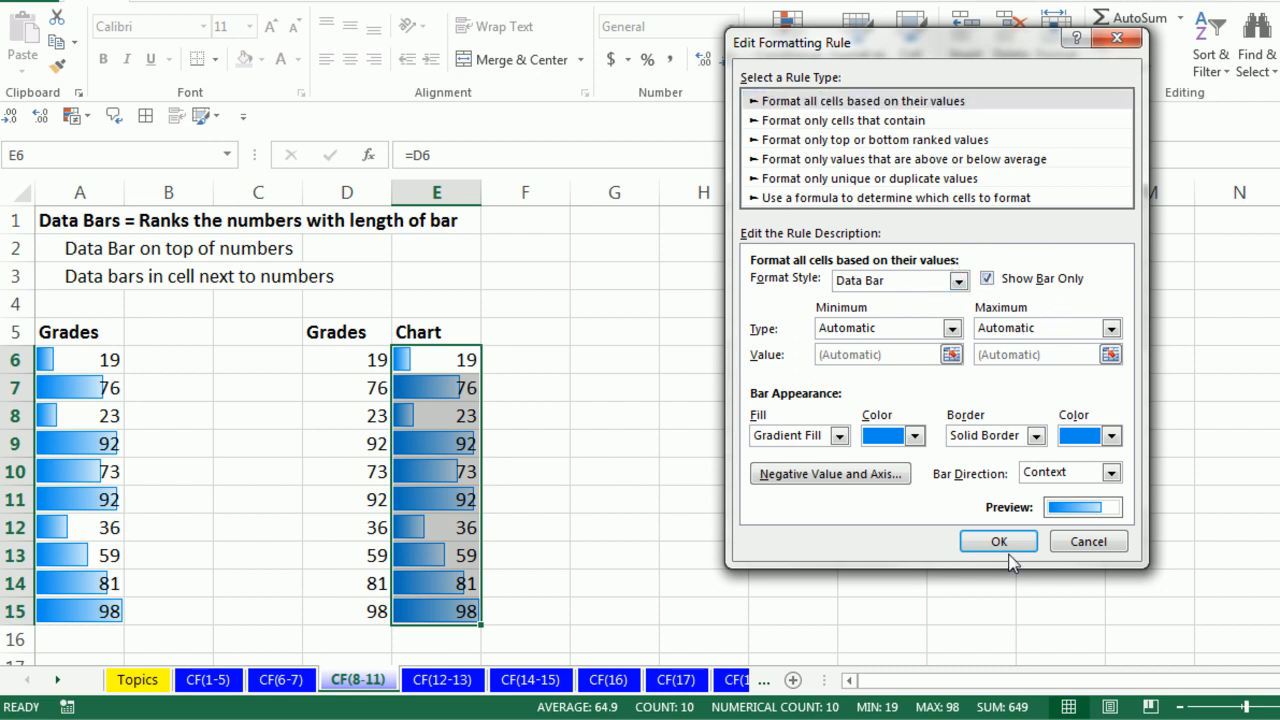
left_click(1003, 543)
left_click(1050, 437)
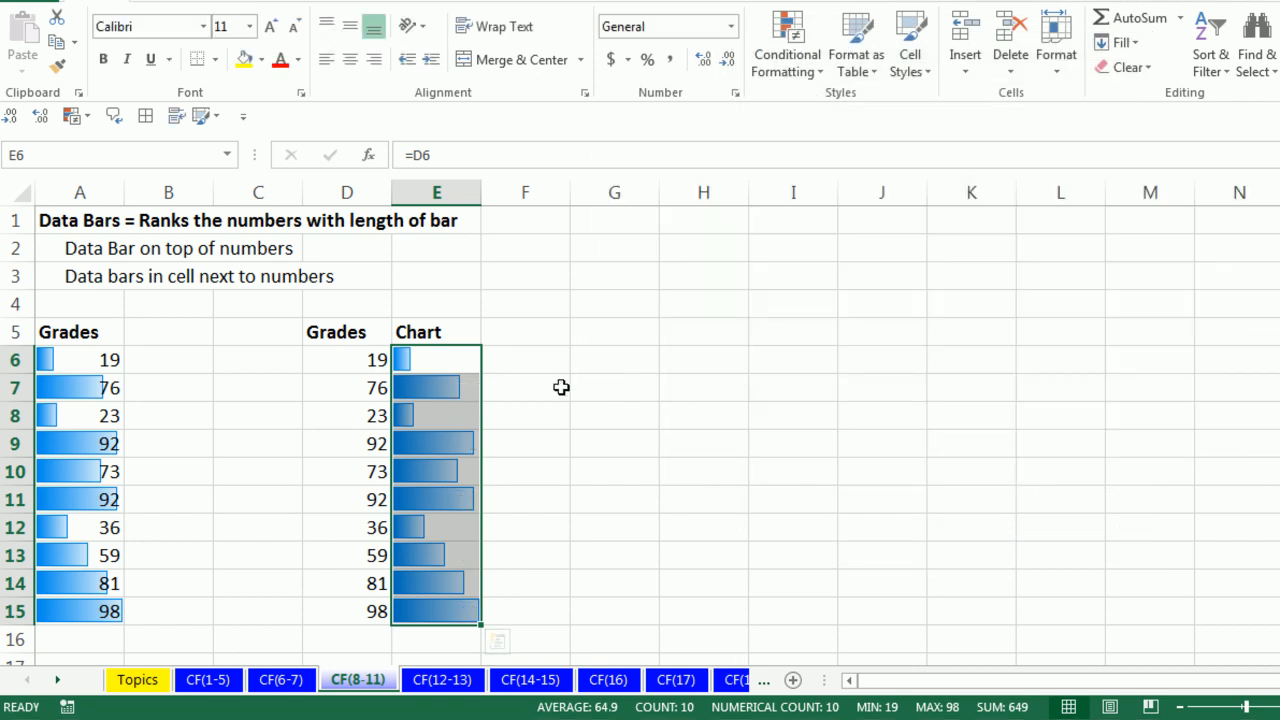
Step: Copy the Grades and Chart table D5:E15 and paste it at G5
left_click_drag(337, 340, 448, 392)
left_click_drag(445, 592, 443, 603)
key("ctrl+c")
left_click(610, 336)
key("ctrl+v")
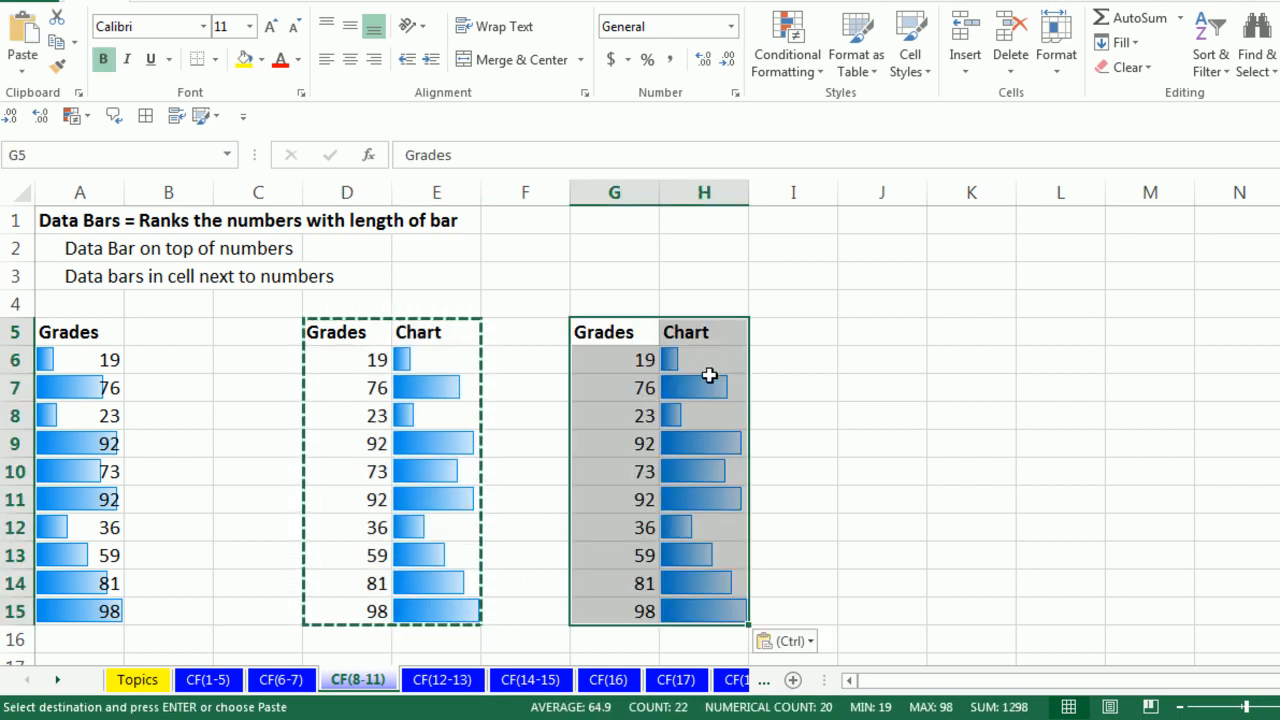
Step: Fill the copied Grades G6:G15 with the formula =RANDBETWEEN(0,100)
left_click_drag(634, 363, 611, 606)
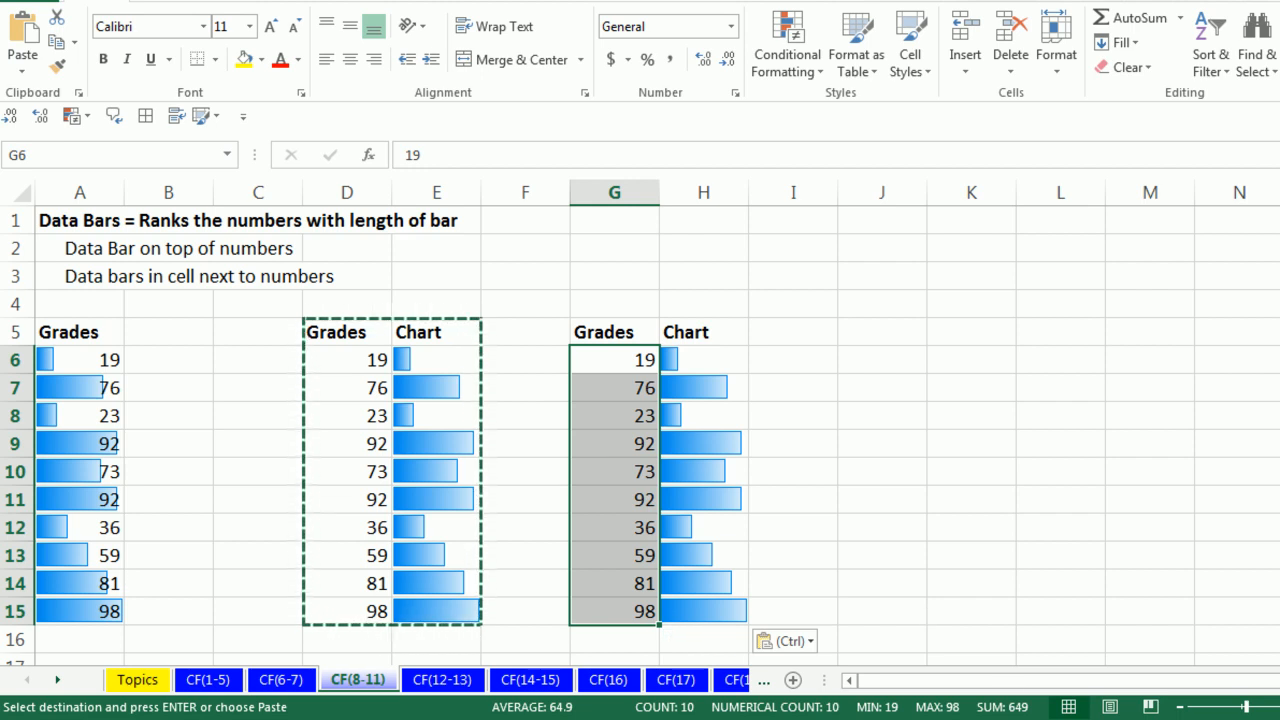
type("=randb")
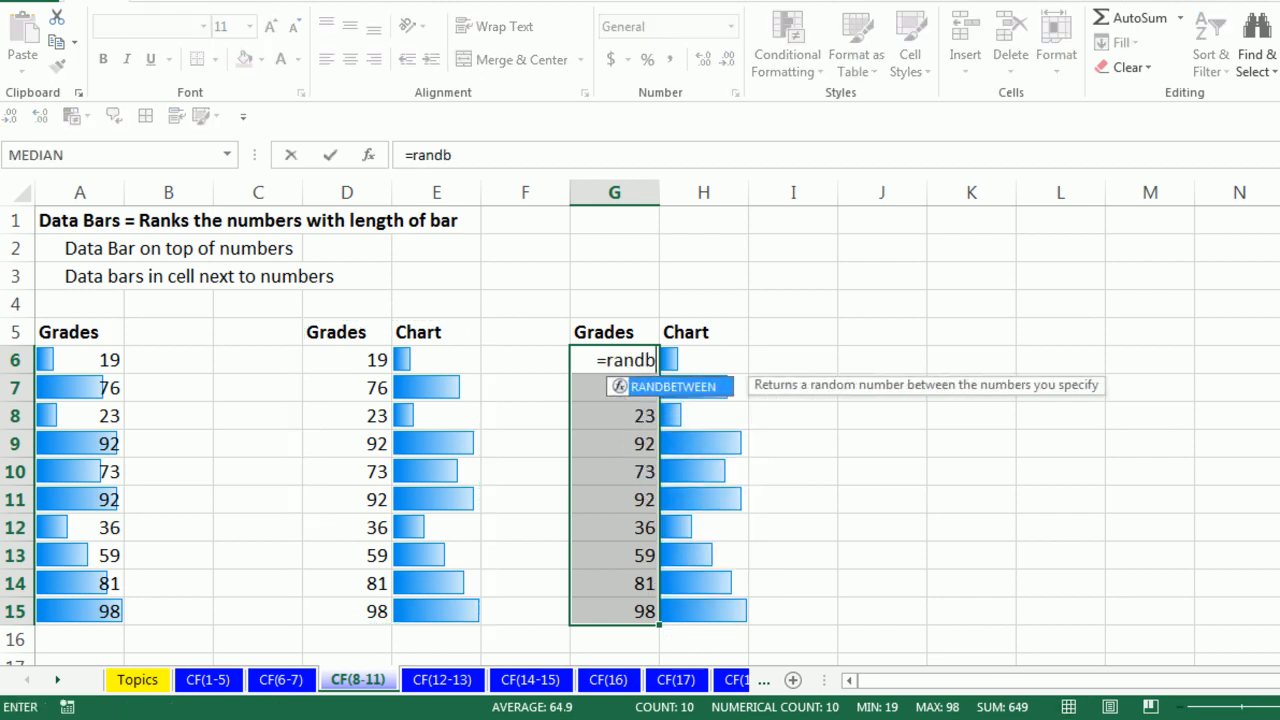
key("Tab")
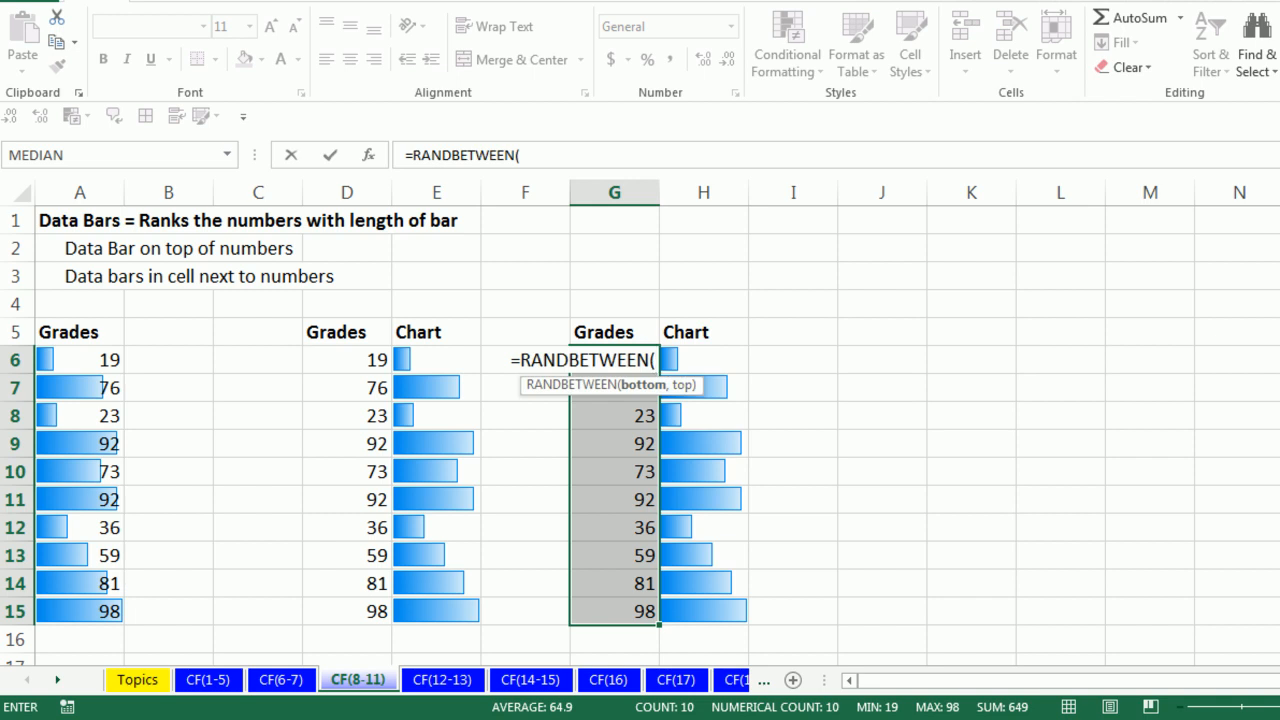
type("0,100)")
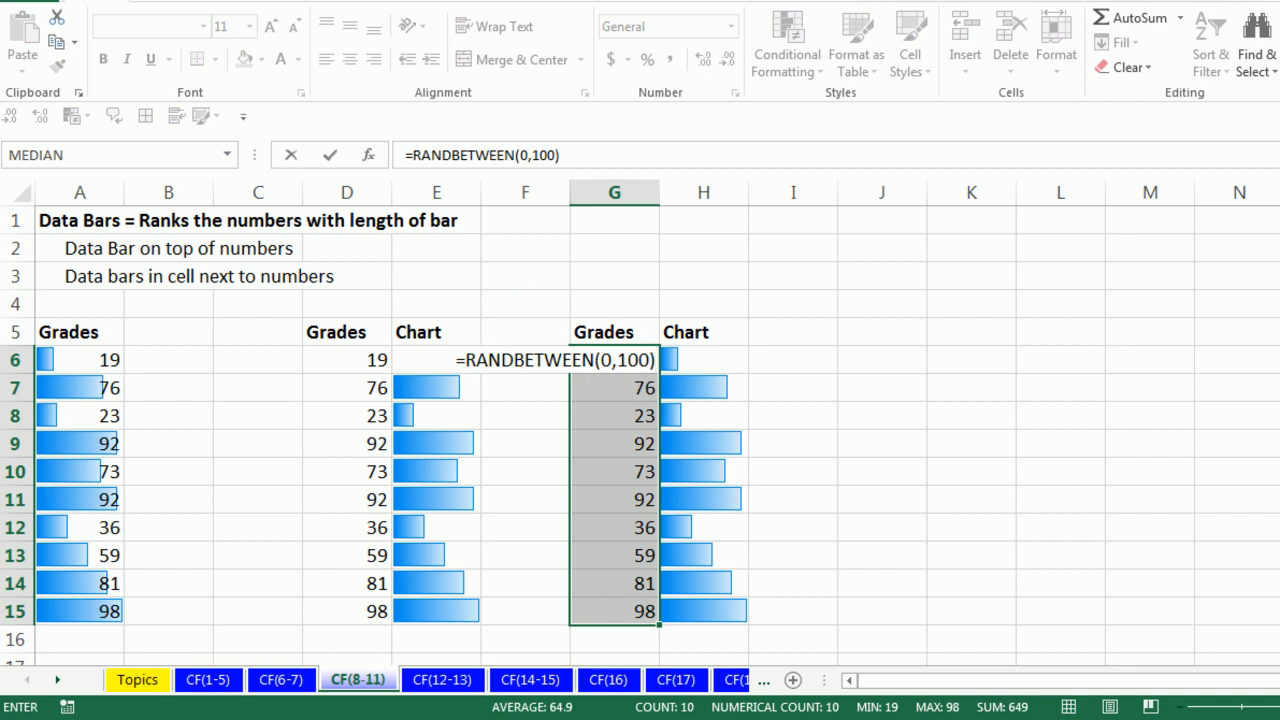
key("ctrl+Return")
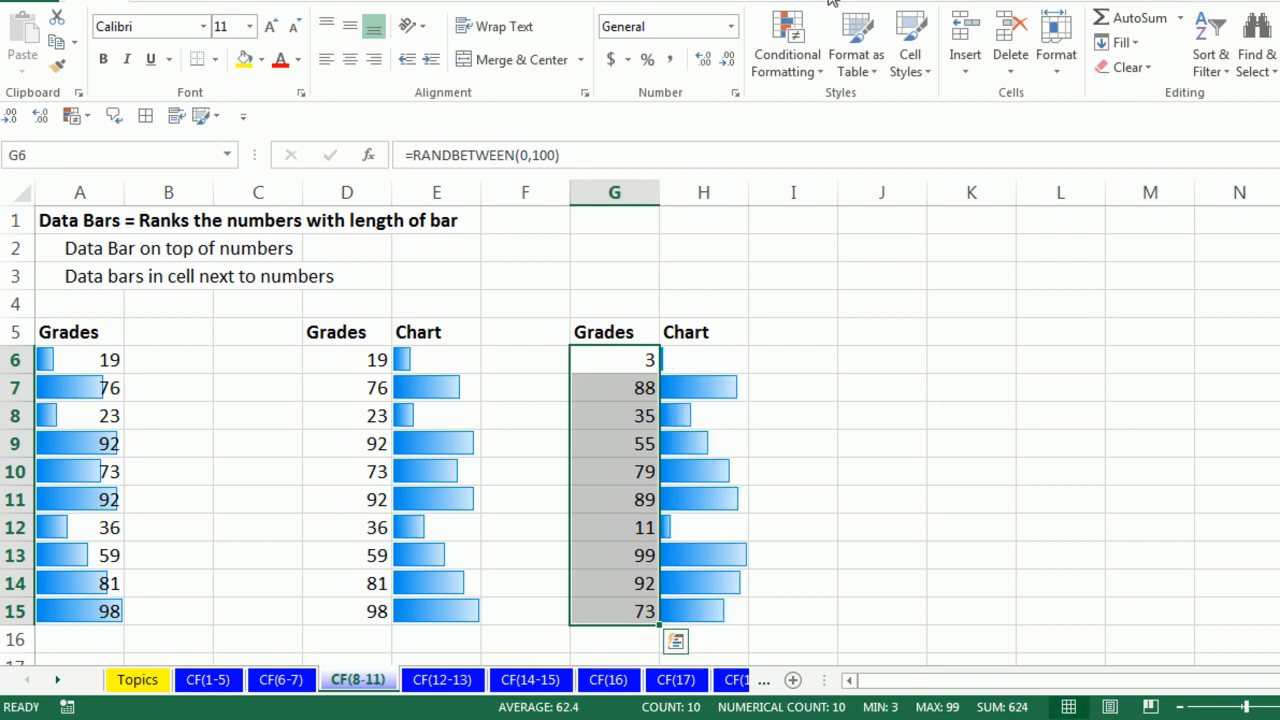
Step: Recalculate the sheet repeatedly to check how the Chart data bars in H6:H15 respond to new random grades
key("F9")
key("F9")
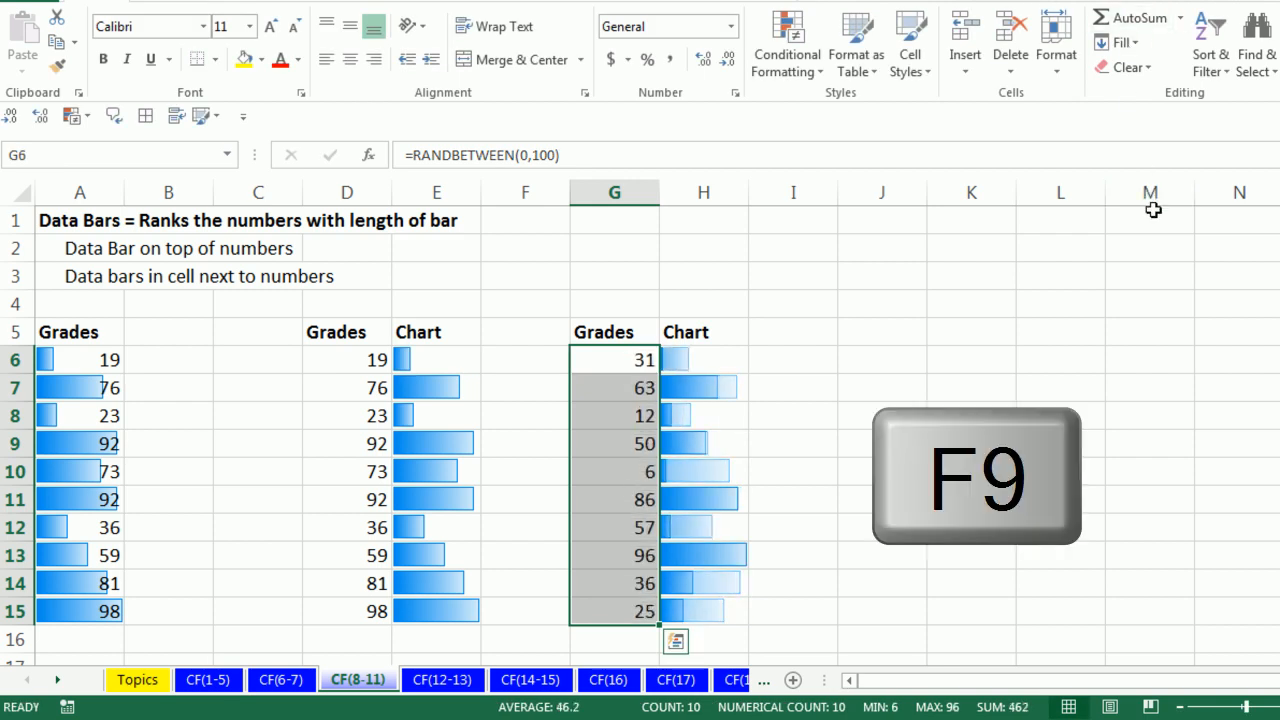
key("F9")
key("F9")
key("F9")
key("F9")
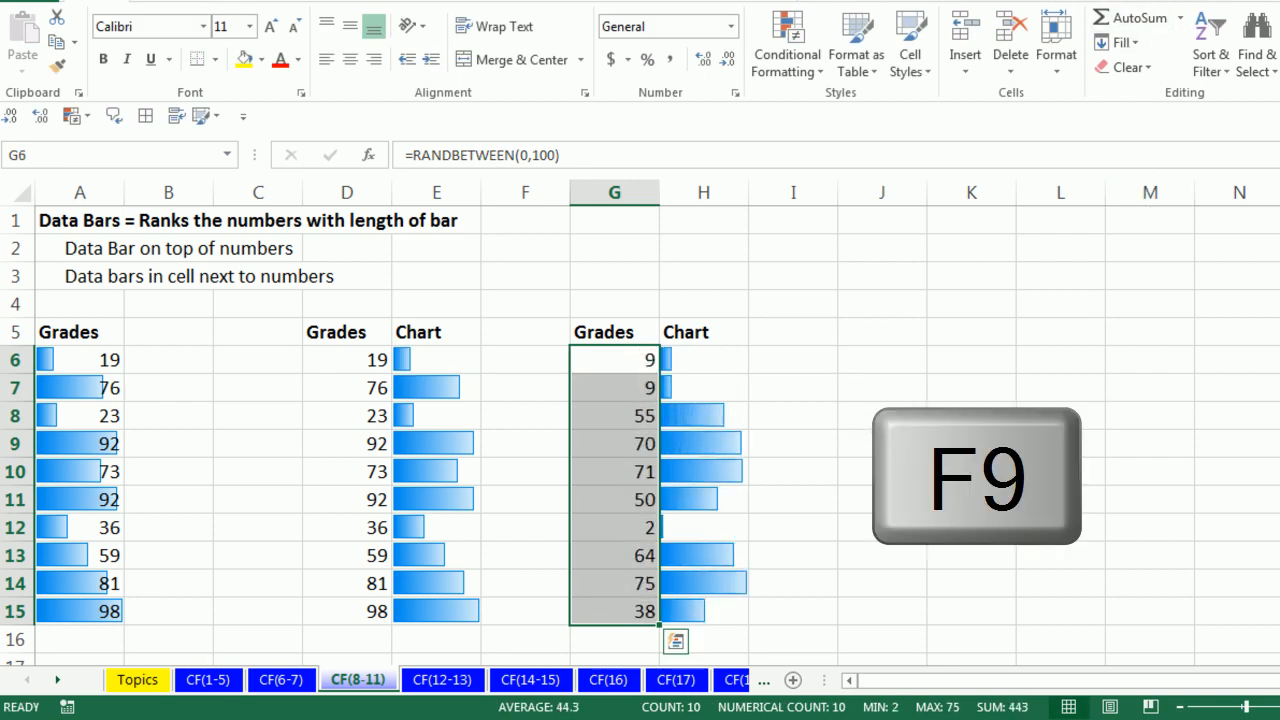
key("F9")
key("F9")
key("F9")
key("F9")
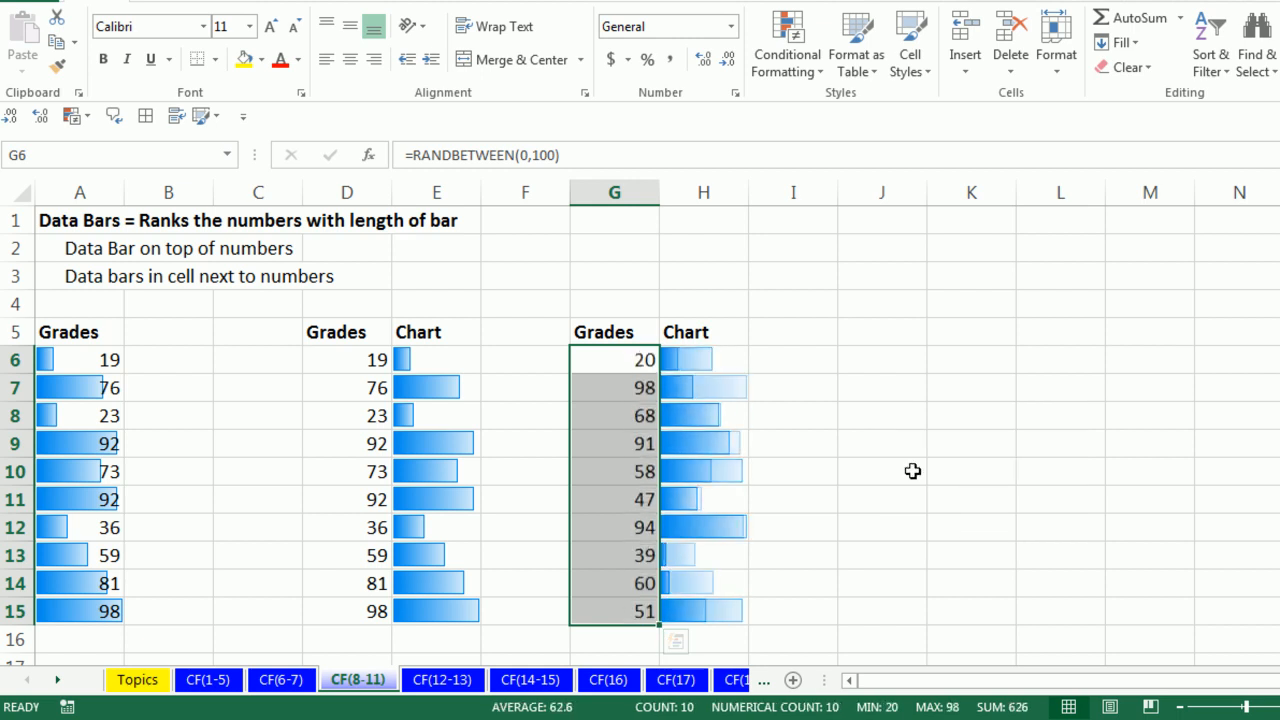
key("F9")
key("F9")
key("F9")
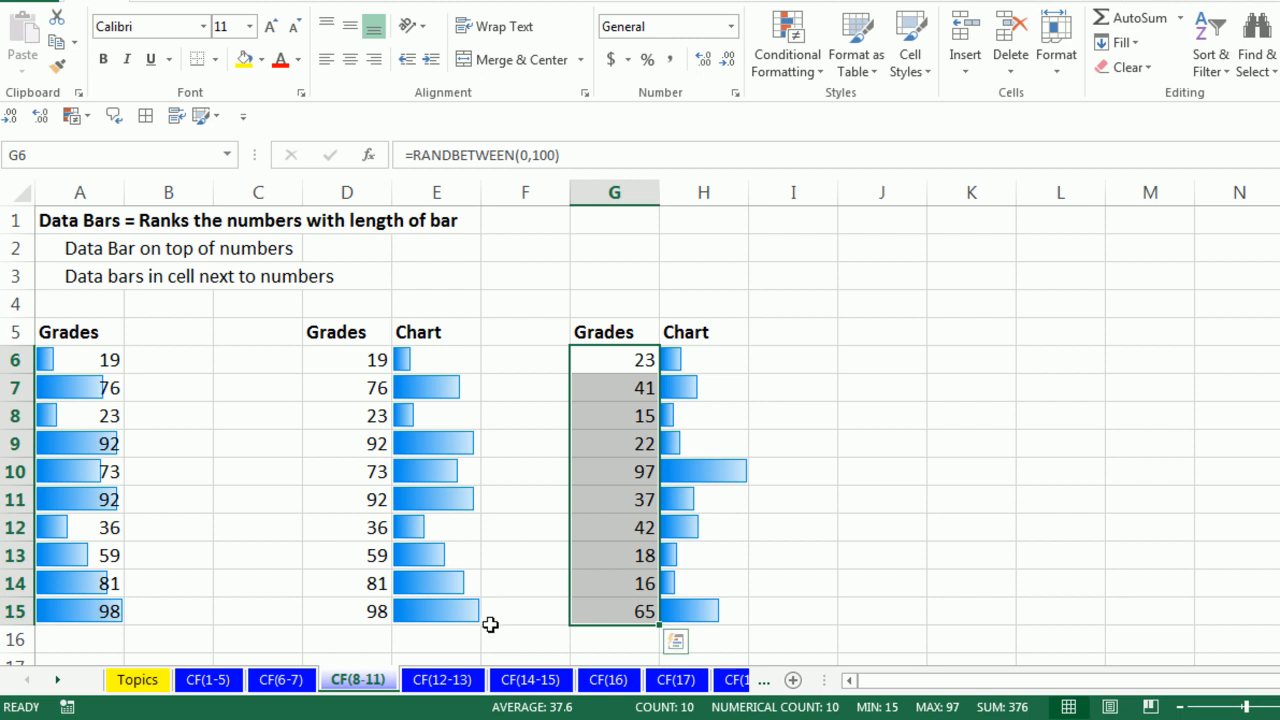
Step: On sheet CF(12-13), apply the Green-Yellow-Red color scale to the grades in A4:A13
left_click(443, 684)
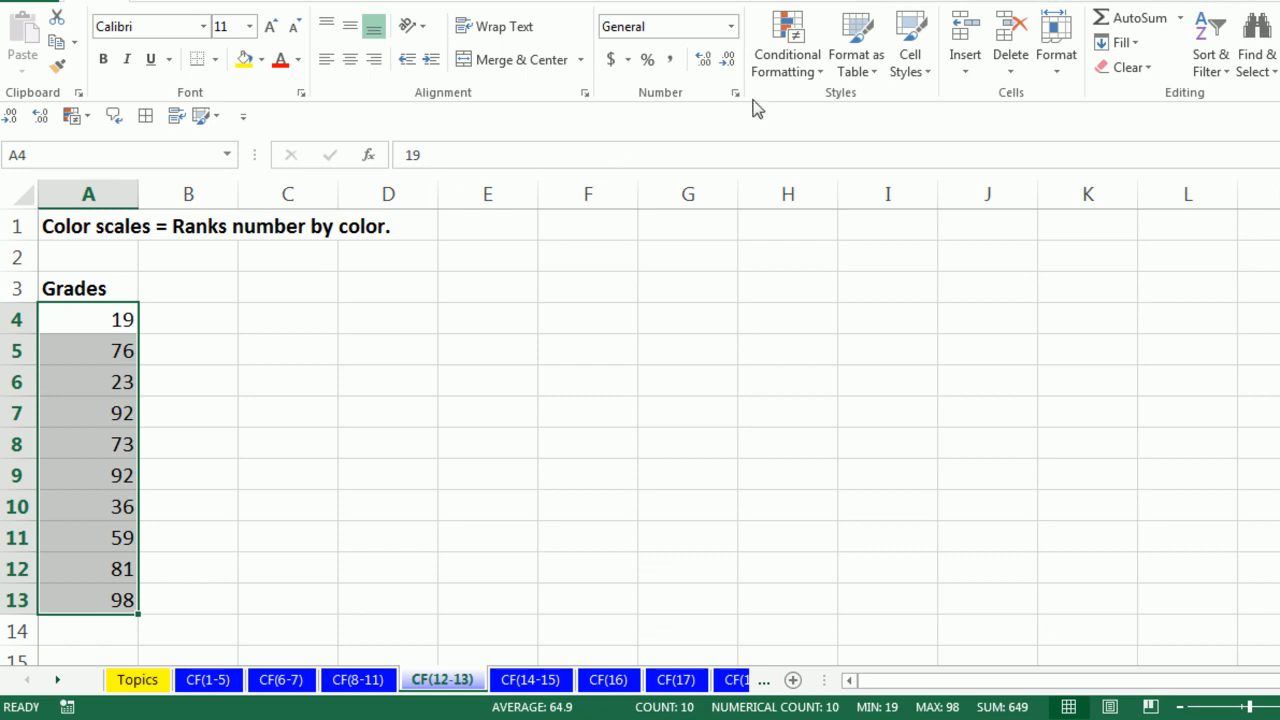
left_click(820, 80)
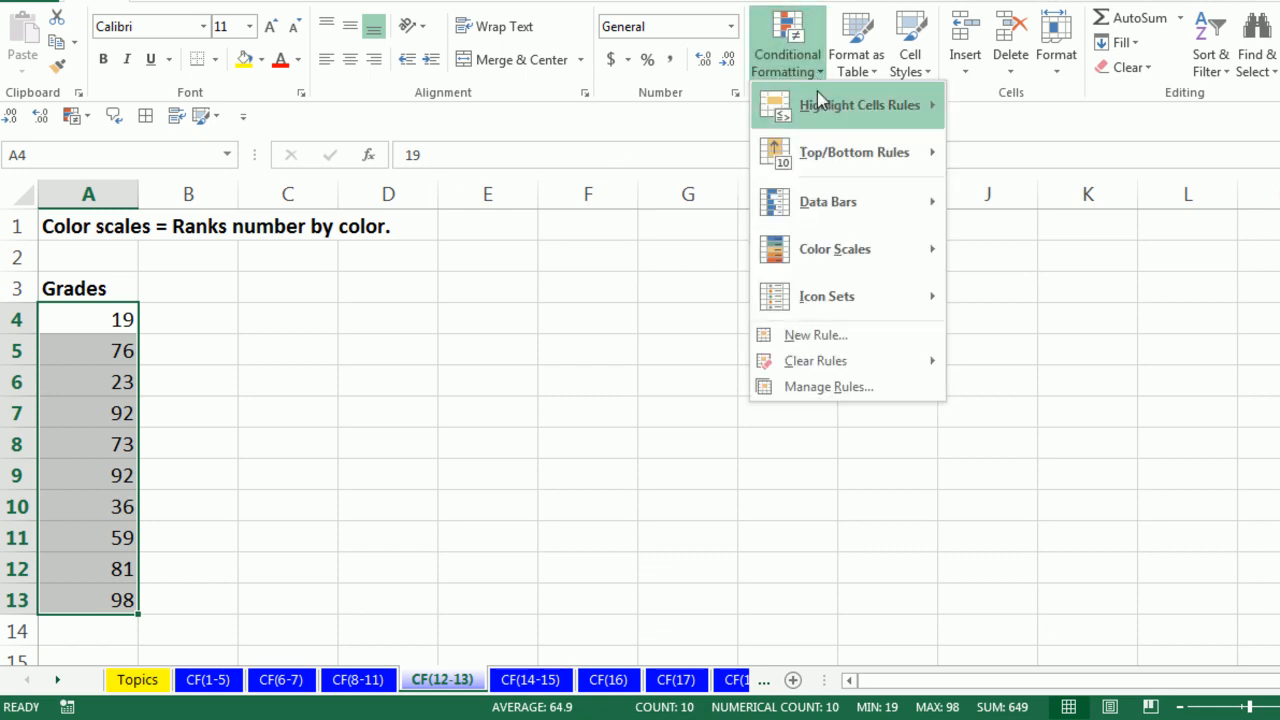
mouse_move(830, 257)
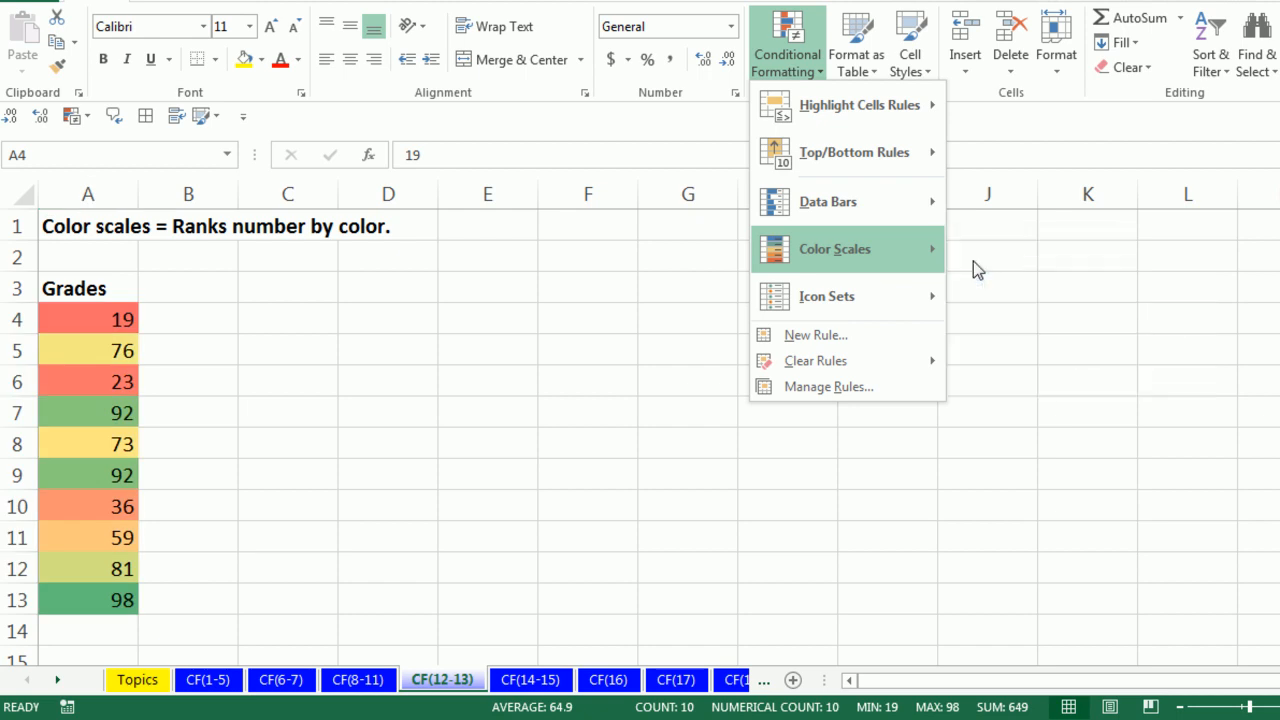
left_click(973, 261)
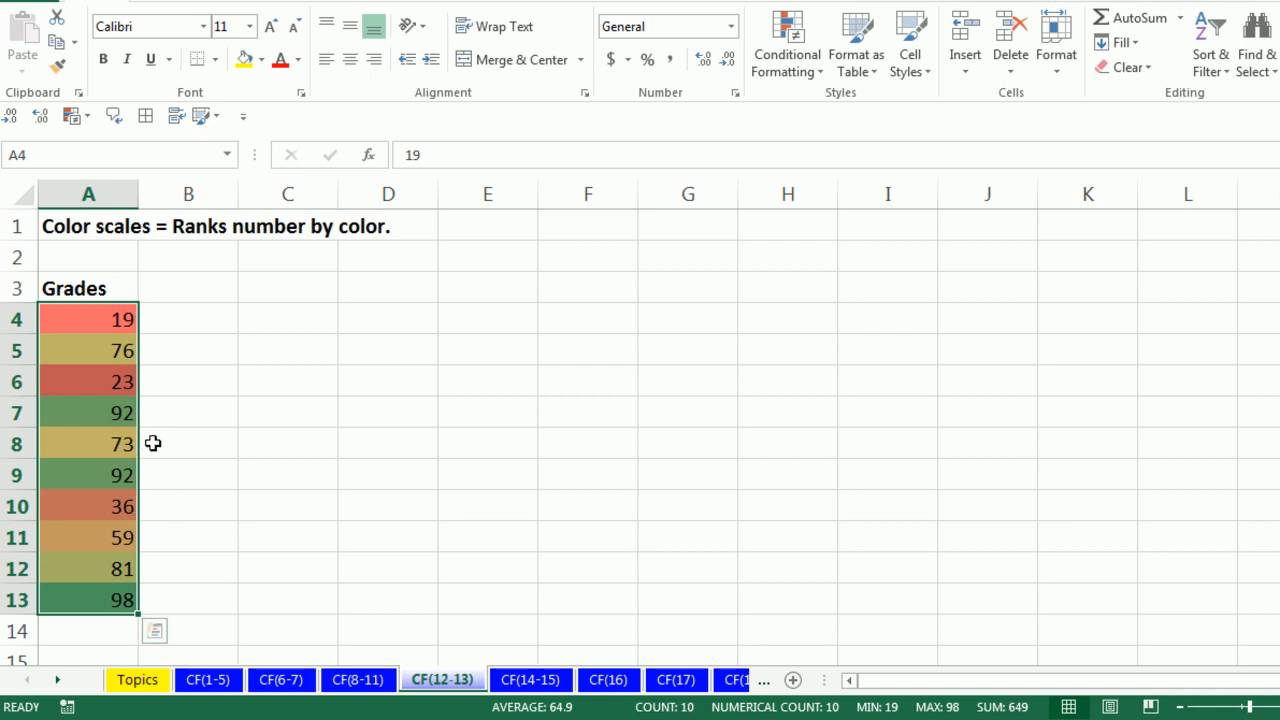
left_click(249, 577)
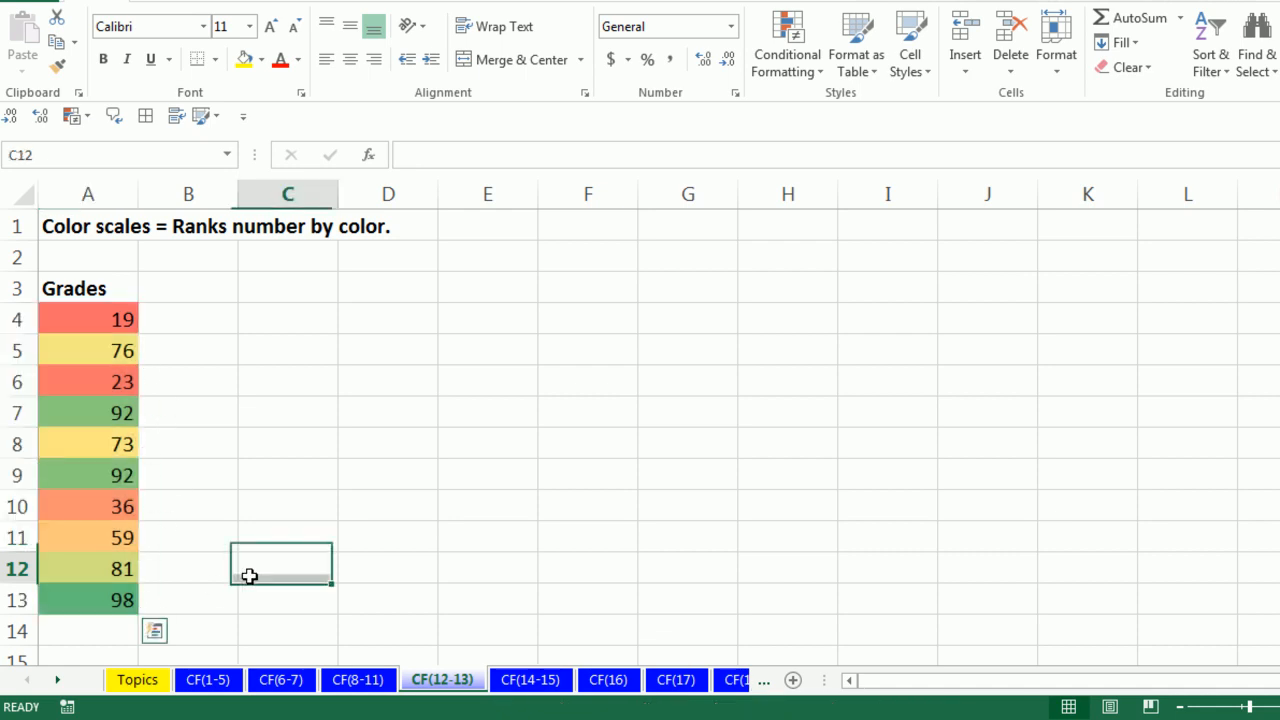
Step: Compare the color scale shading of high, middle and low grades cell by cell in A4:A13
left_click(81, 599)
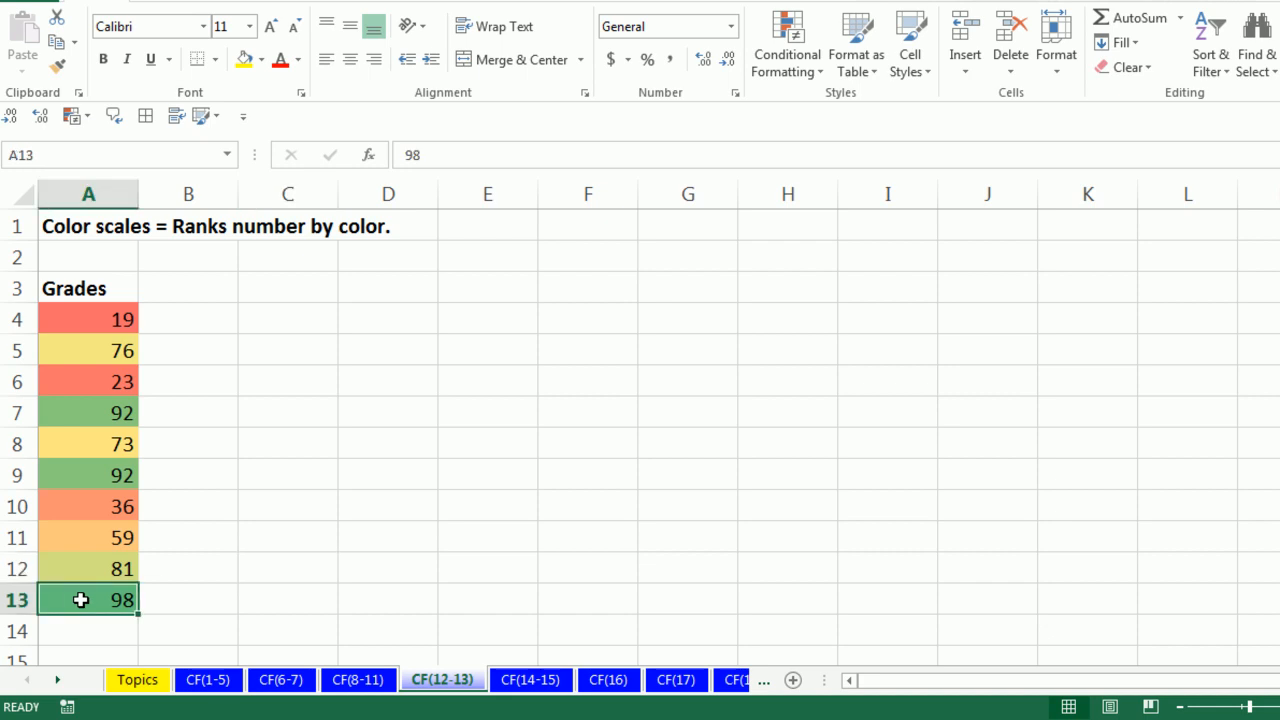
left_click(108, 478)
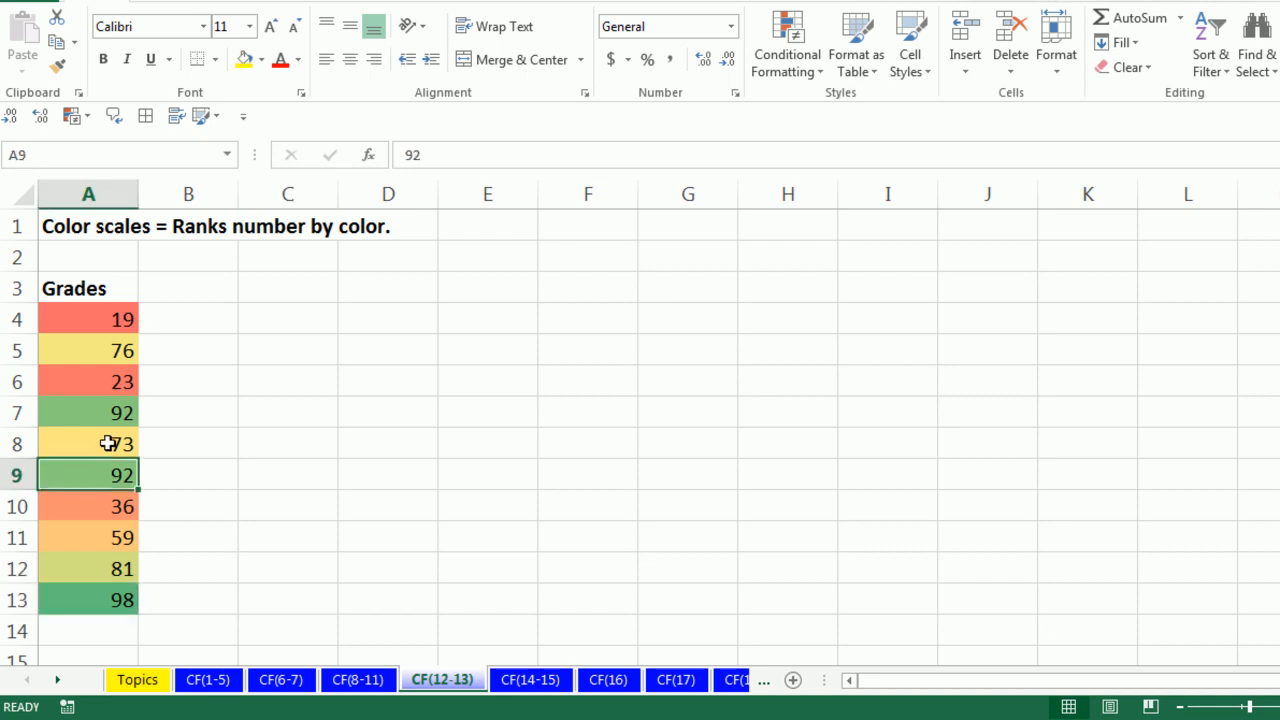
left_click(105, 412)
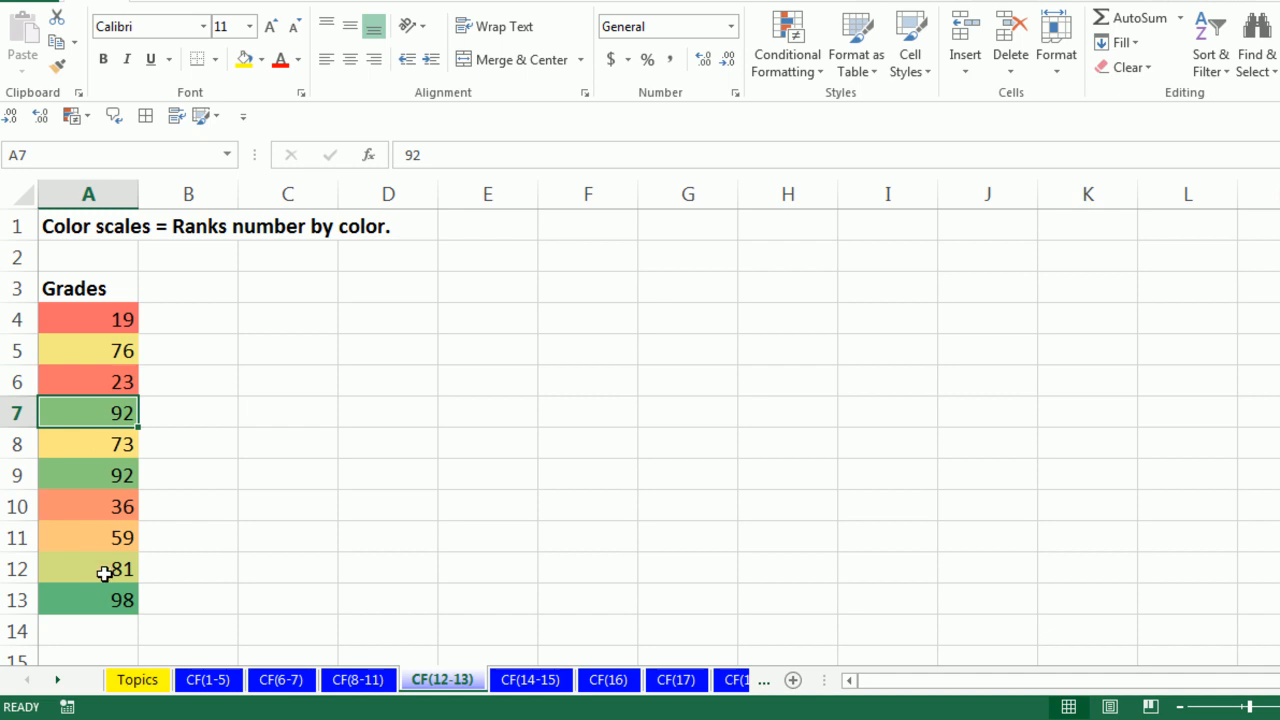
left_click(52, 568)
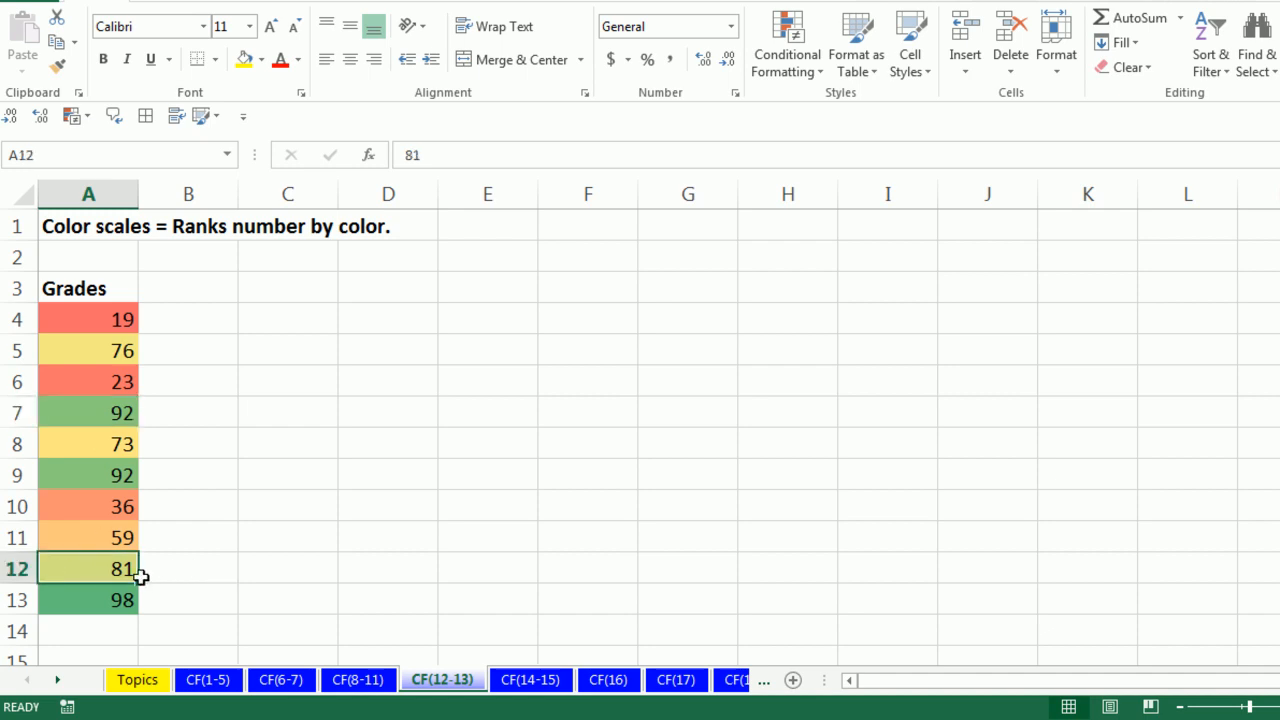
left_click(121, 351)
left_click(115, 440)
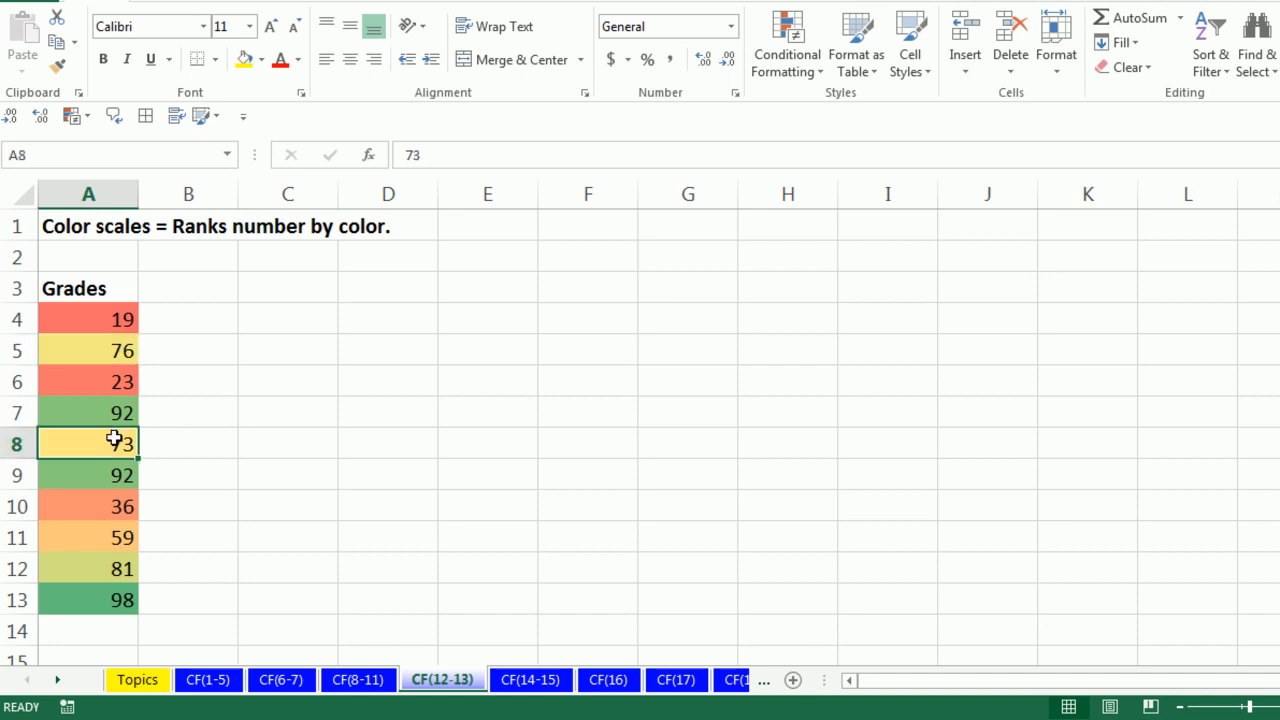
left_click(115, 536)
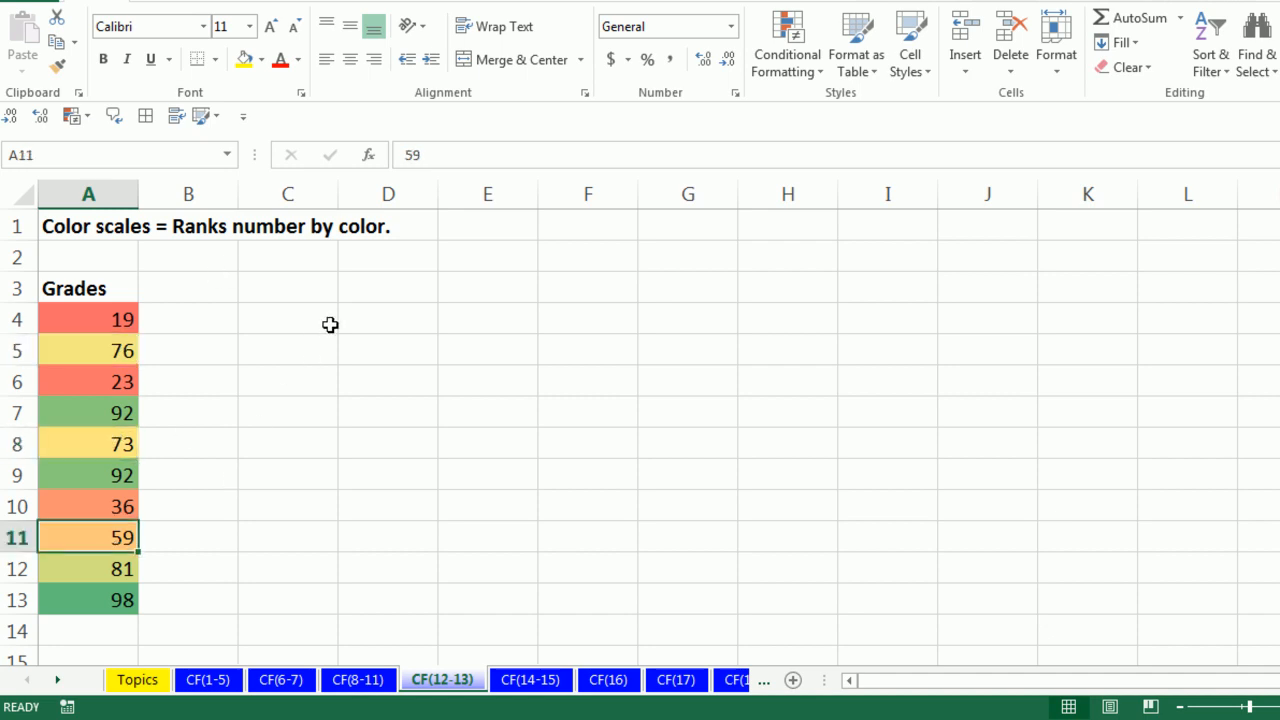
Step: Select the empty range D4:J12 beside the Grades column
left_click_drag(369, 319, 966, 568)
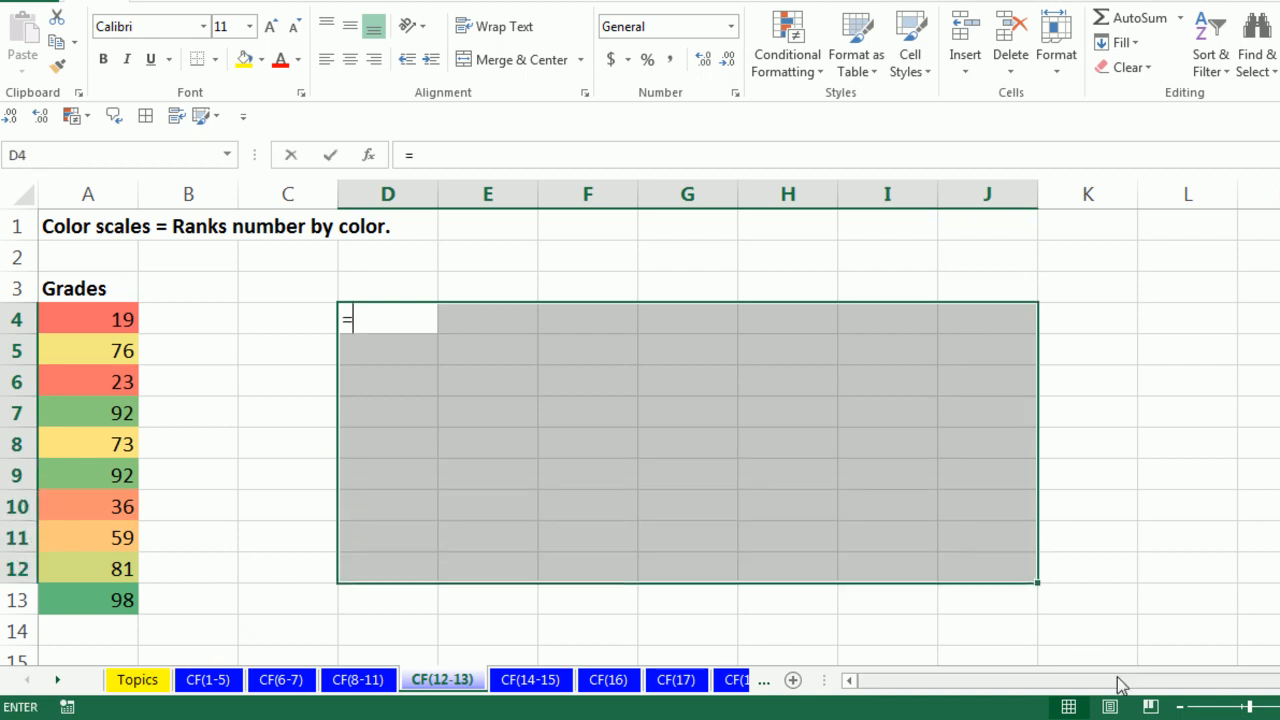
type("=randb")
key("Tab")
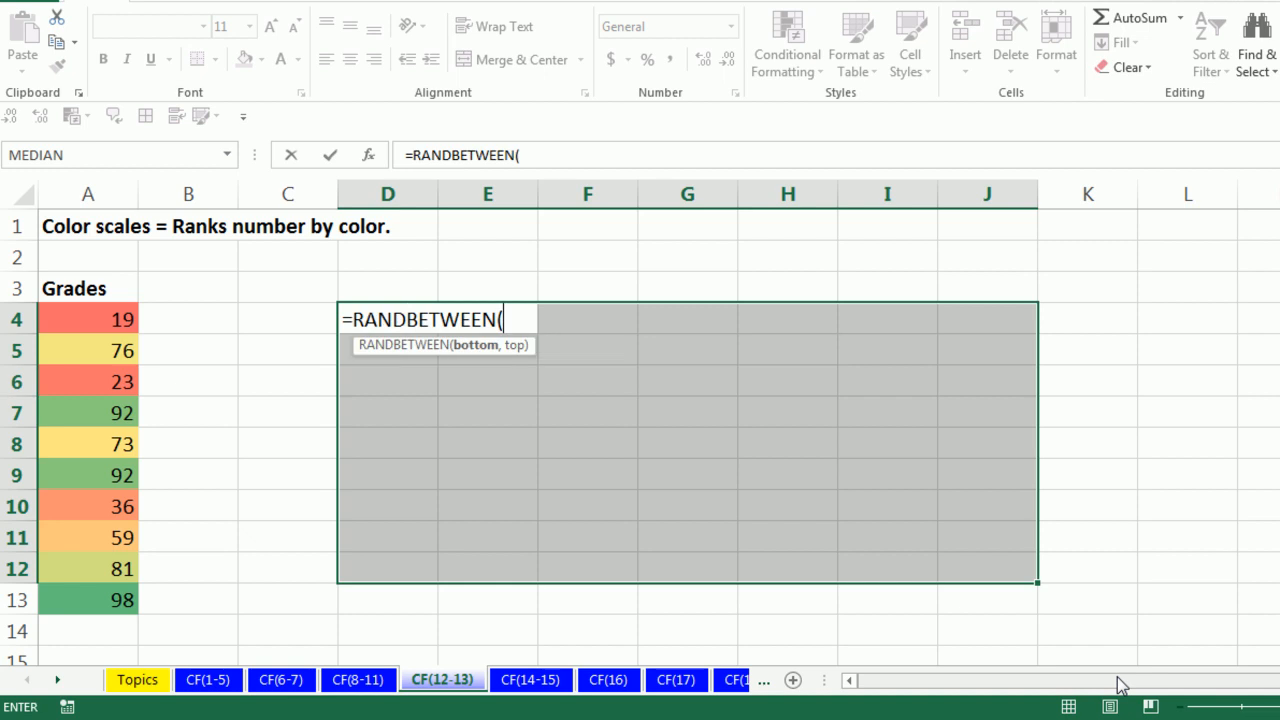
key("Escape")
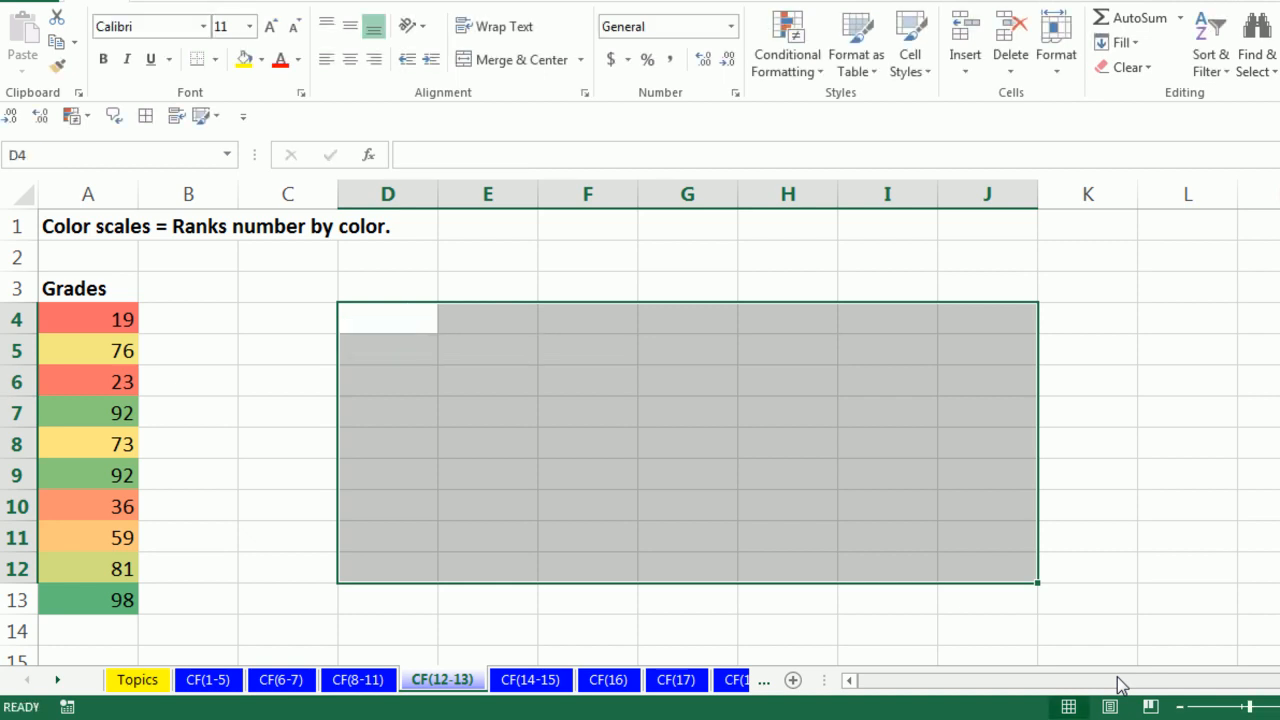
Step: Fill D4:J12 with the formula =RAND() and recalculate the sheet several times
type("=rand")
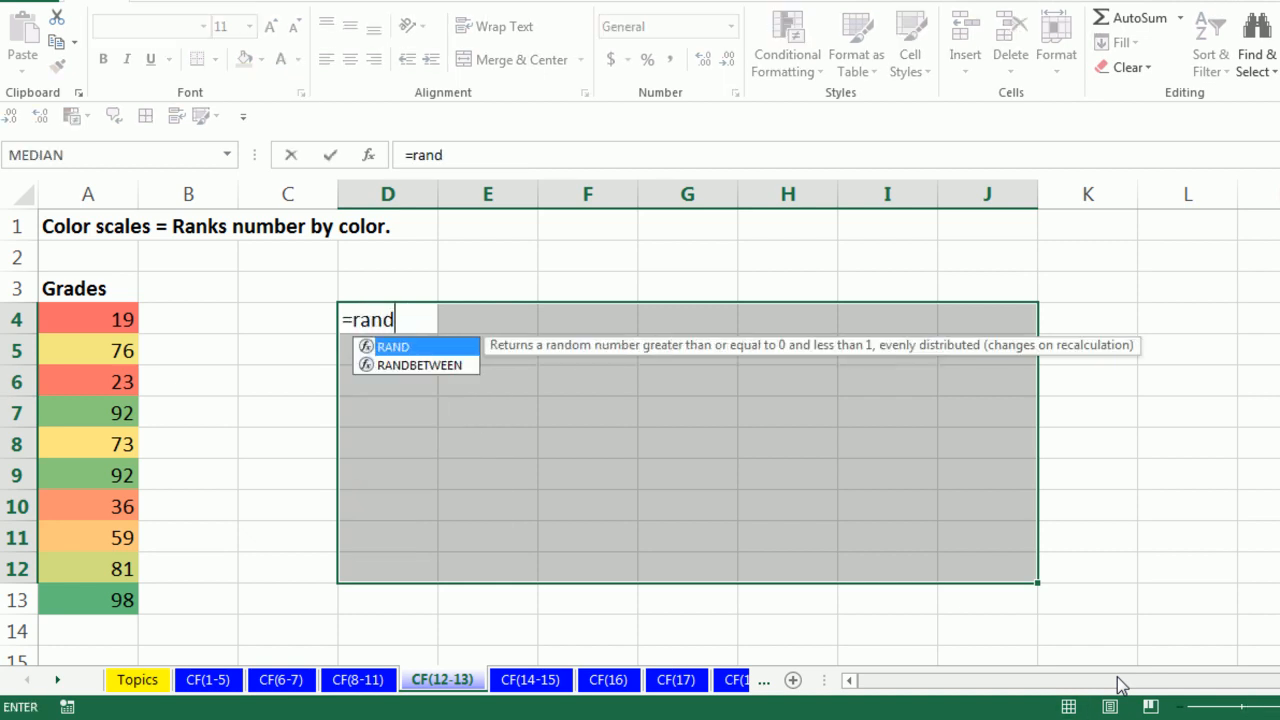
key("Tab")
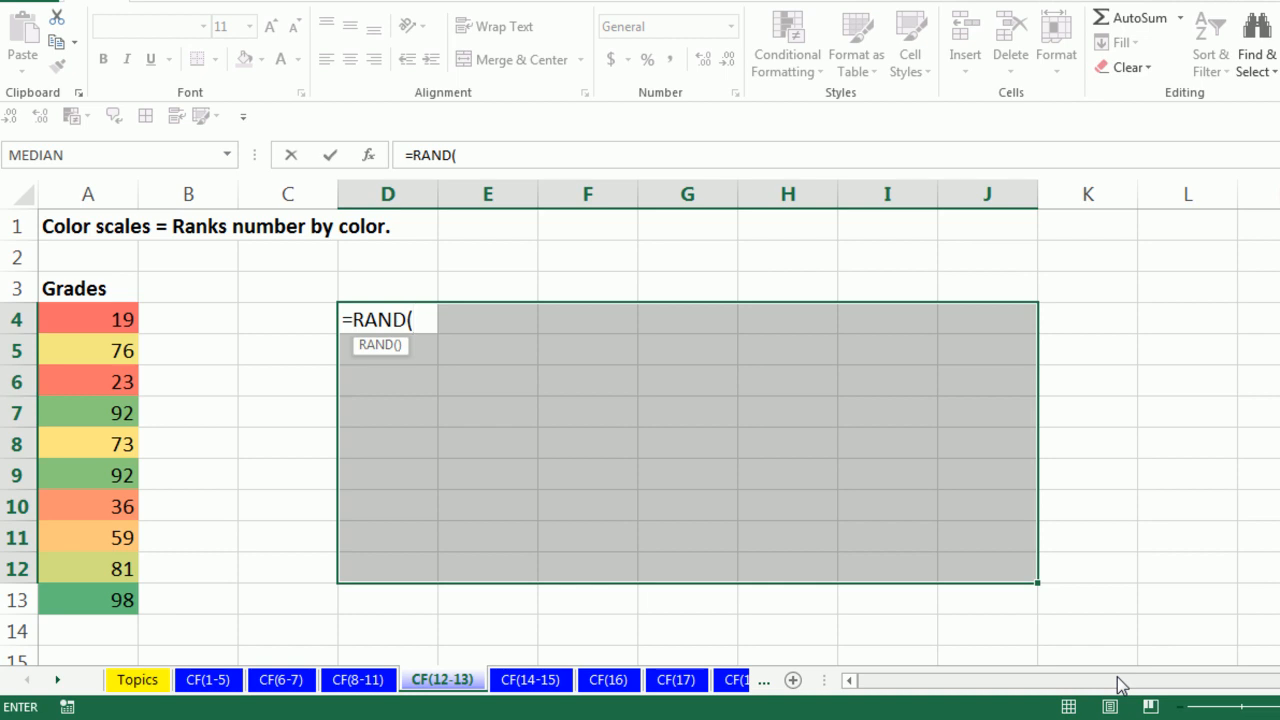
key("ctrl+Return")
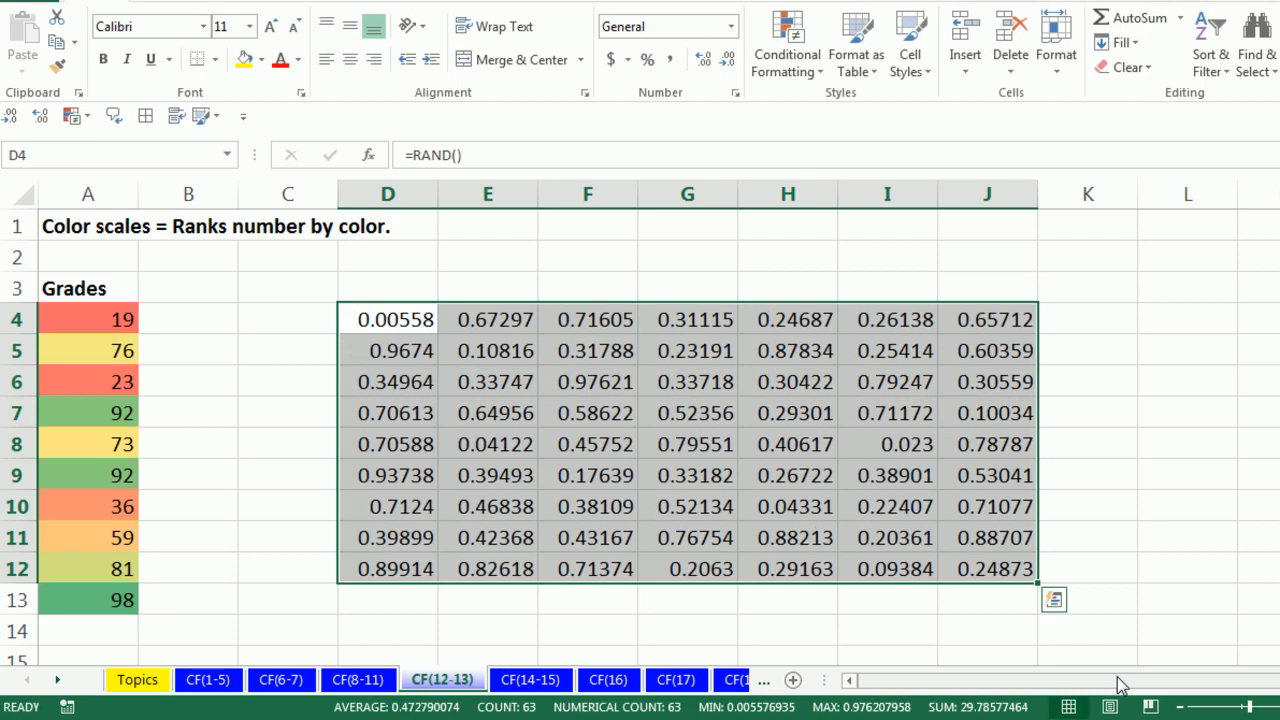
key("F9")
key("F9")
key("F9")
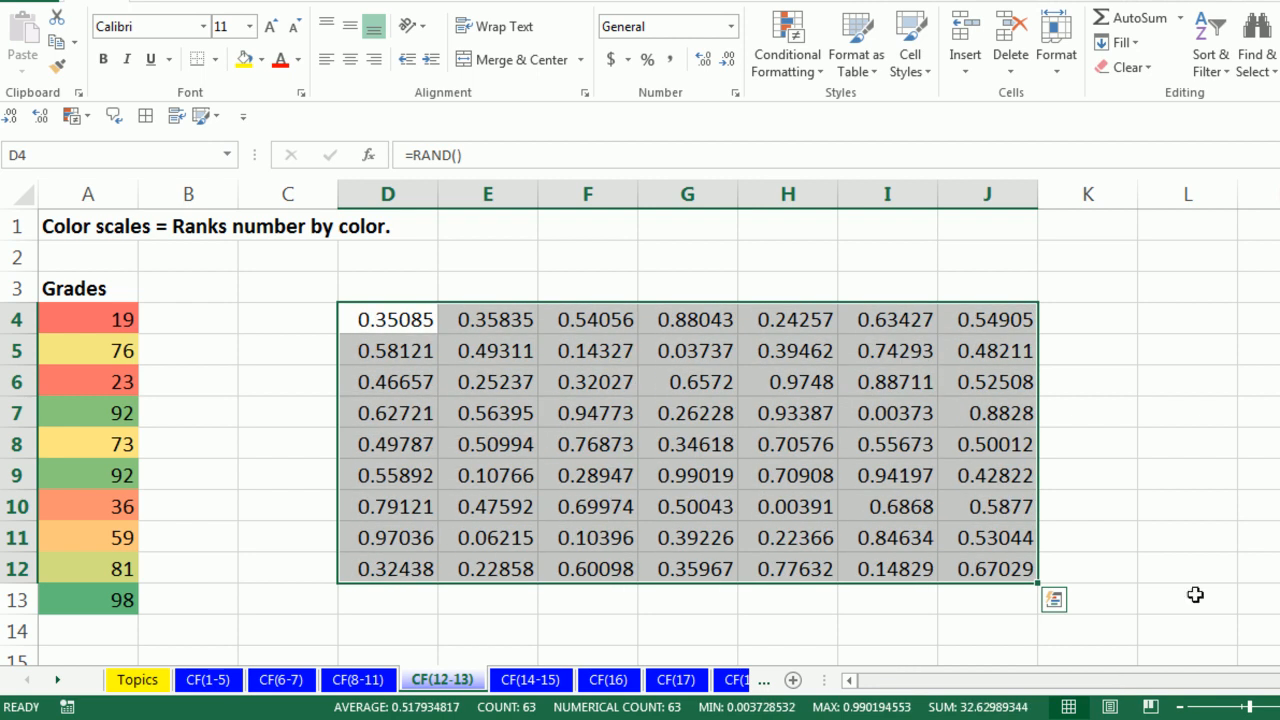
Step: Apply the Green-Yellow-Red color scale to D4:J12 and recalculate repeatedly to check how the colors respond
left_click(800, 62)
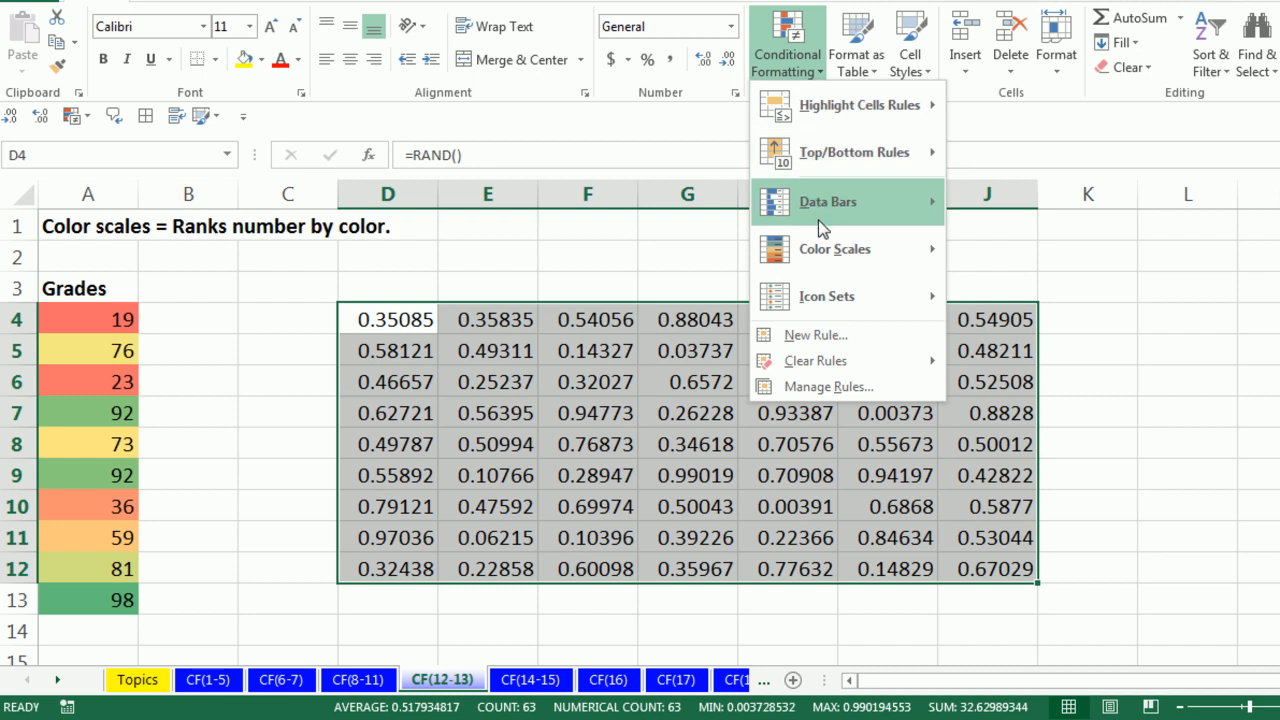
mouse_move(822, 229)
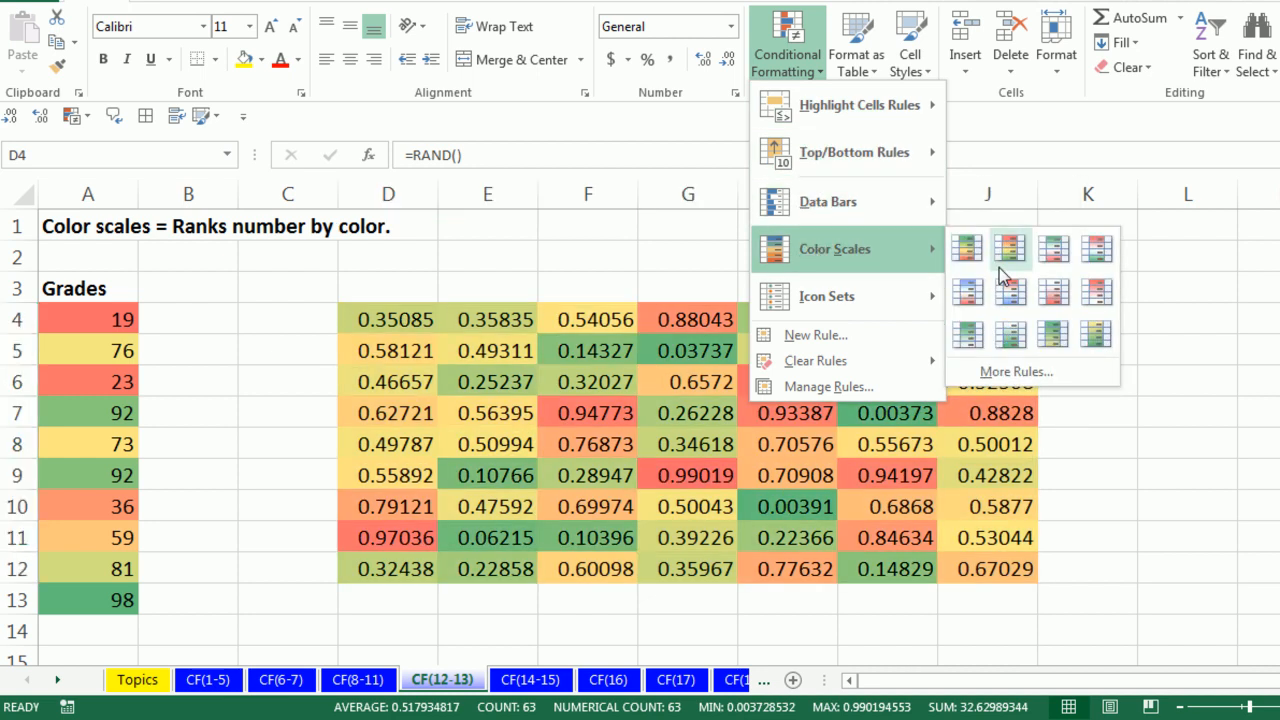
left_click(970, 256)
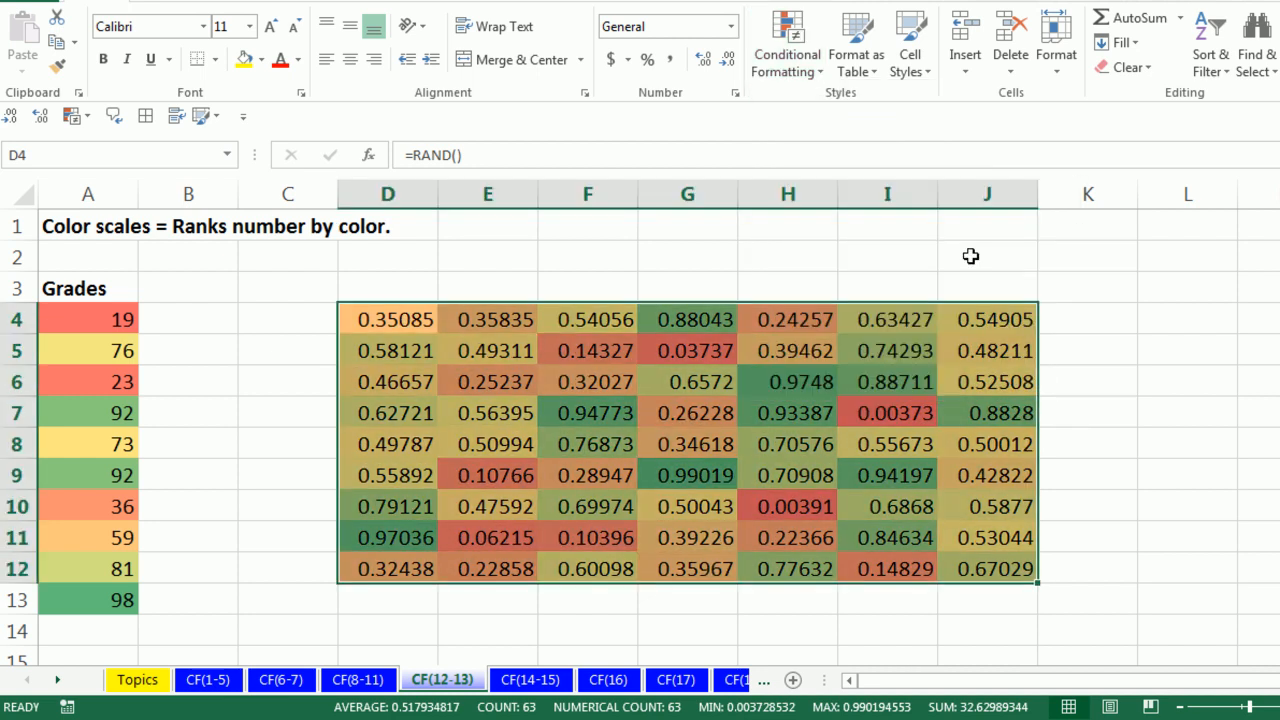
key("F9")
key("F9")
key("F9")
key("F9")
key("F9")
Step: Add the circled three-symbol icon set (check, exclamation, cross) to D4:J12 and recalculate the random numbers
left_click(812, 62)
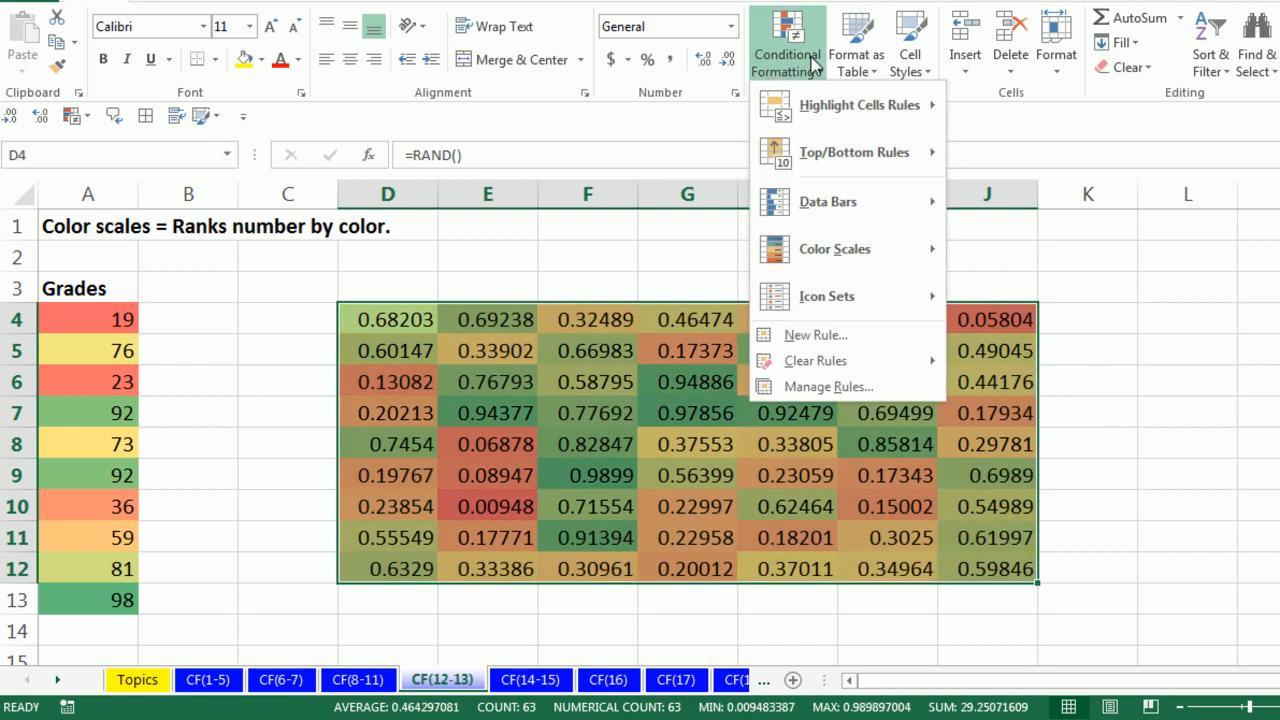
mouse_move(846, 291)
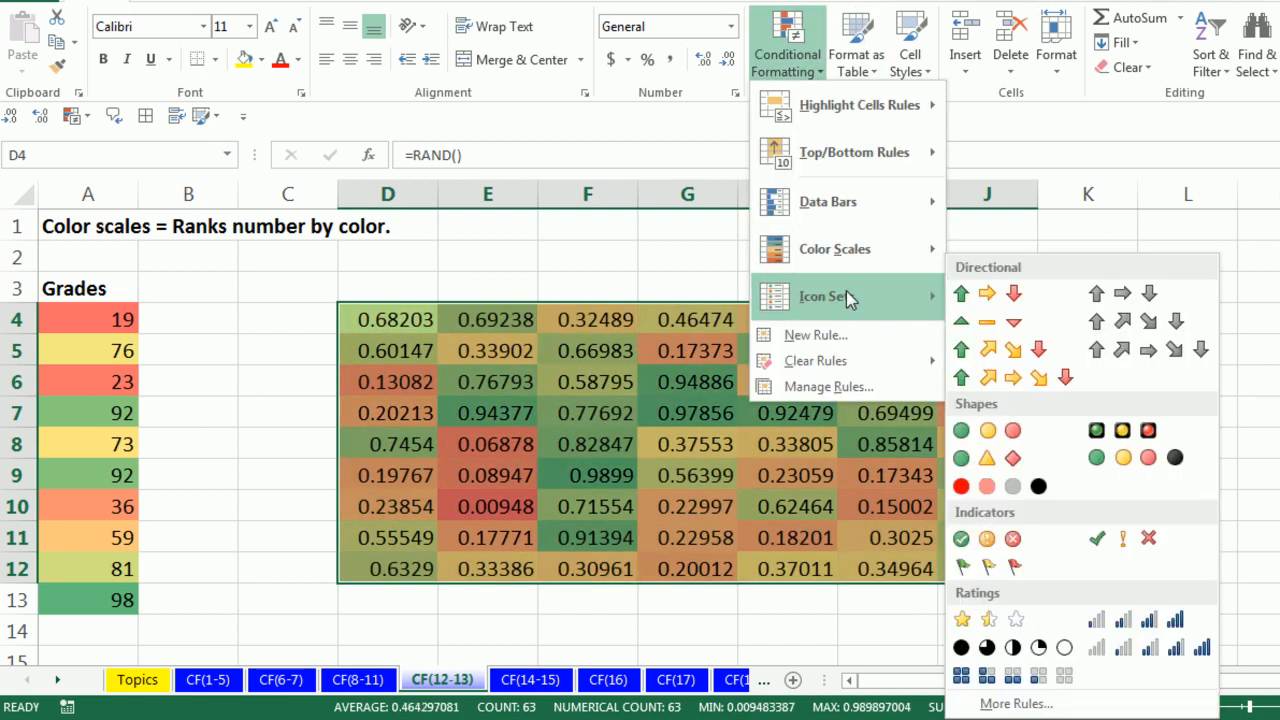
left_click(974, 541)
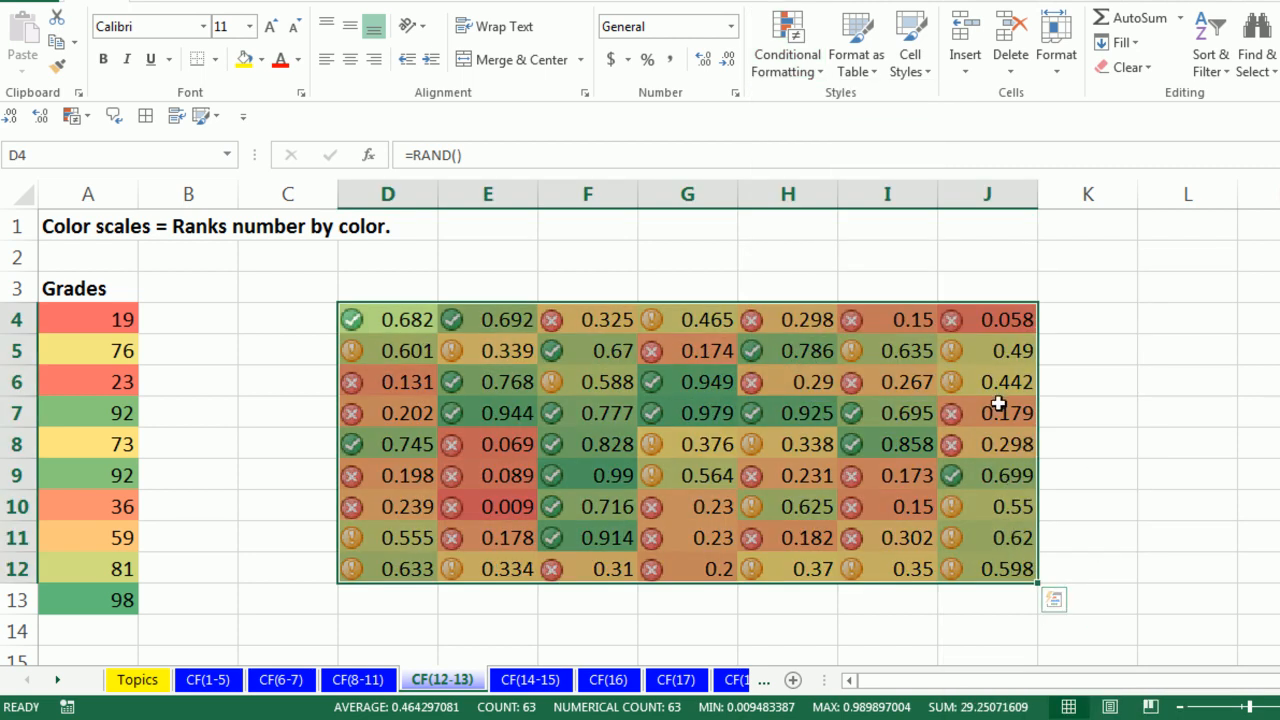
key("F9")
left_click(1122, 387)
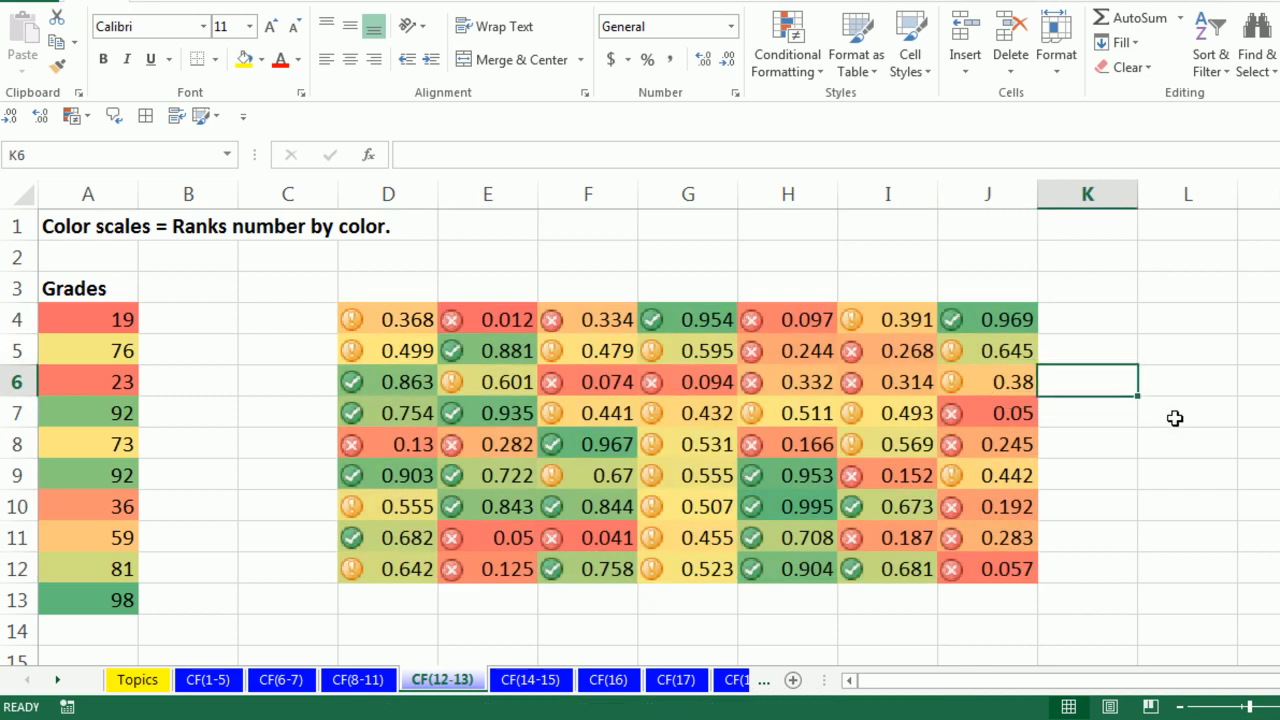
key("F9")
key("F9")
Step: Add light blue gradient-fill data bars to the random numbers in D4:J12
left_click_drag(400, 326, 977, 569)
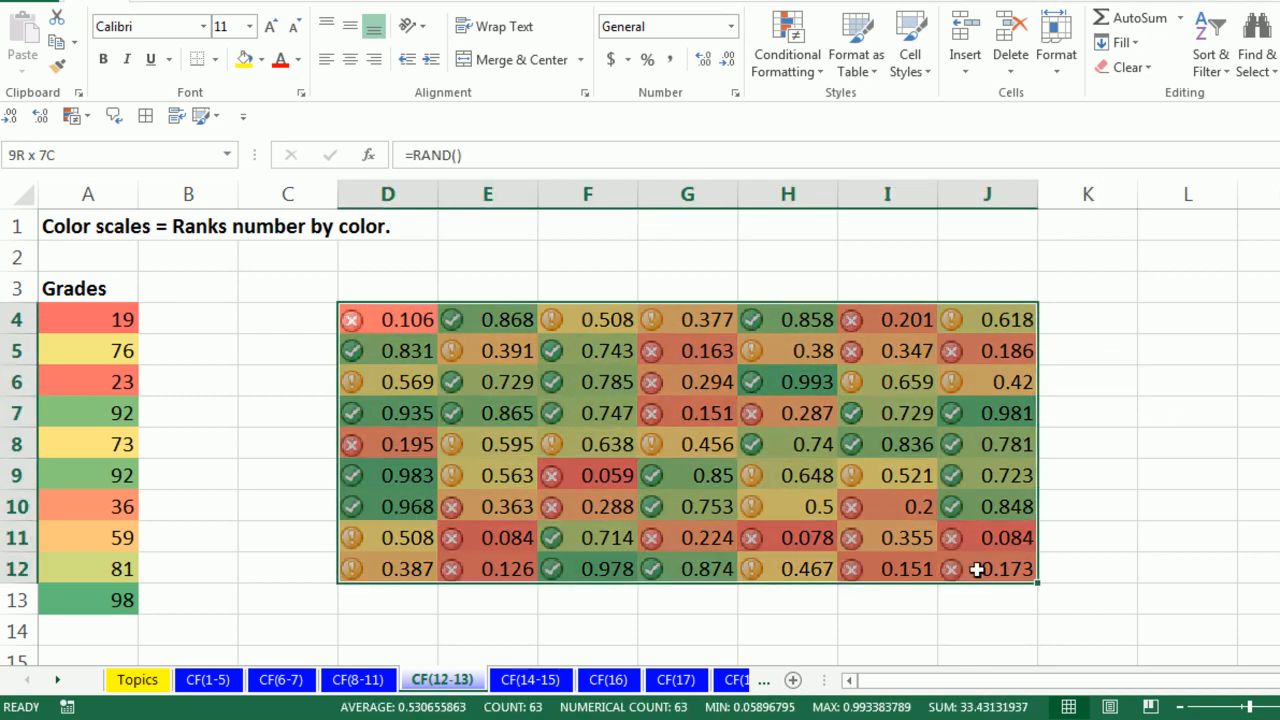
left_click(819, 72)
mouse_move(828, 212)
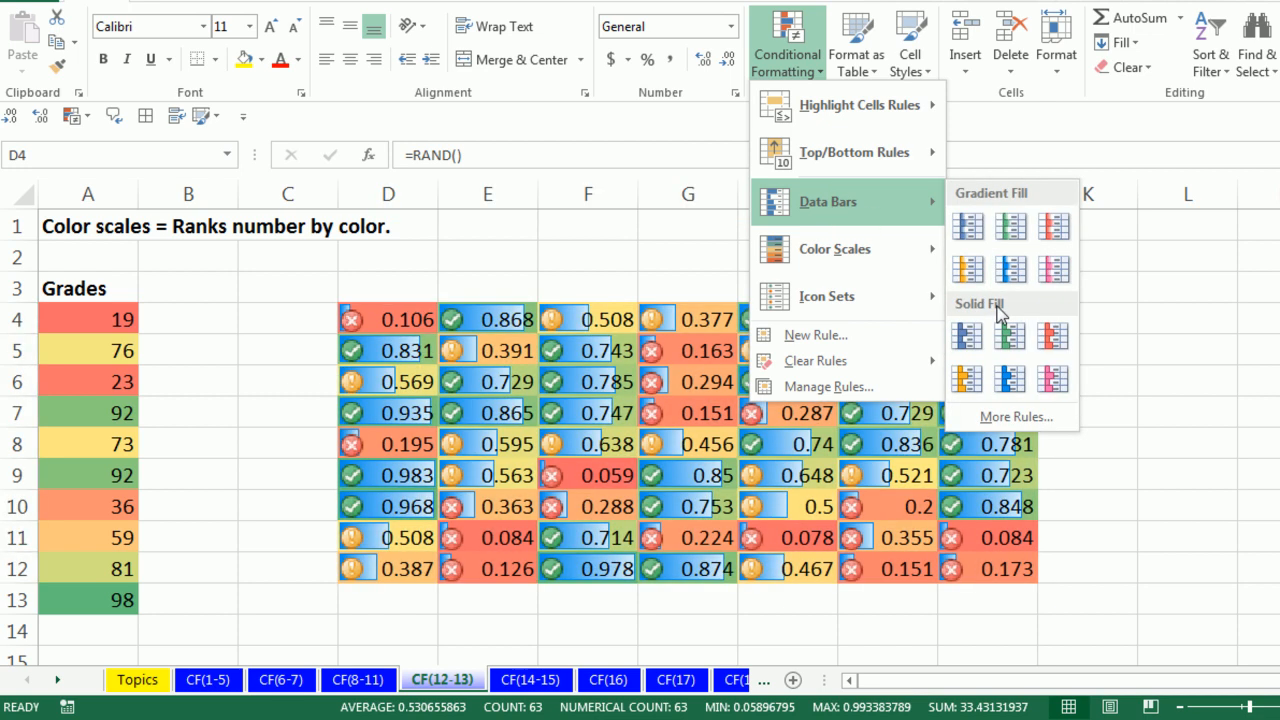
left_click(1010, 269)
left_click(1180, 421)
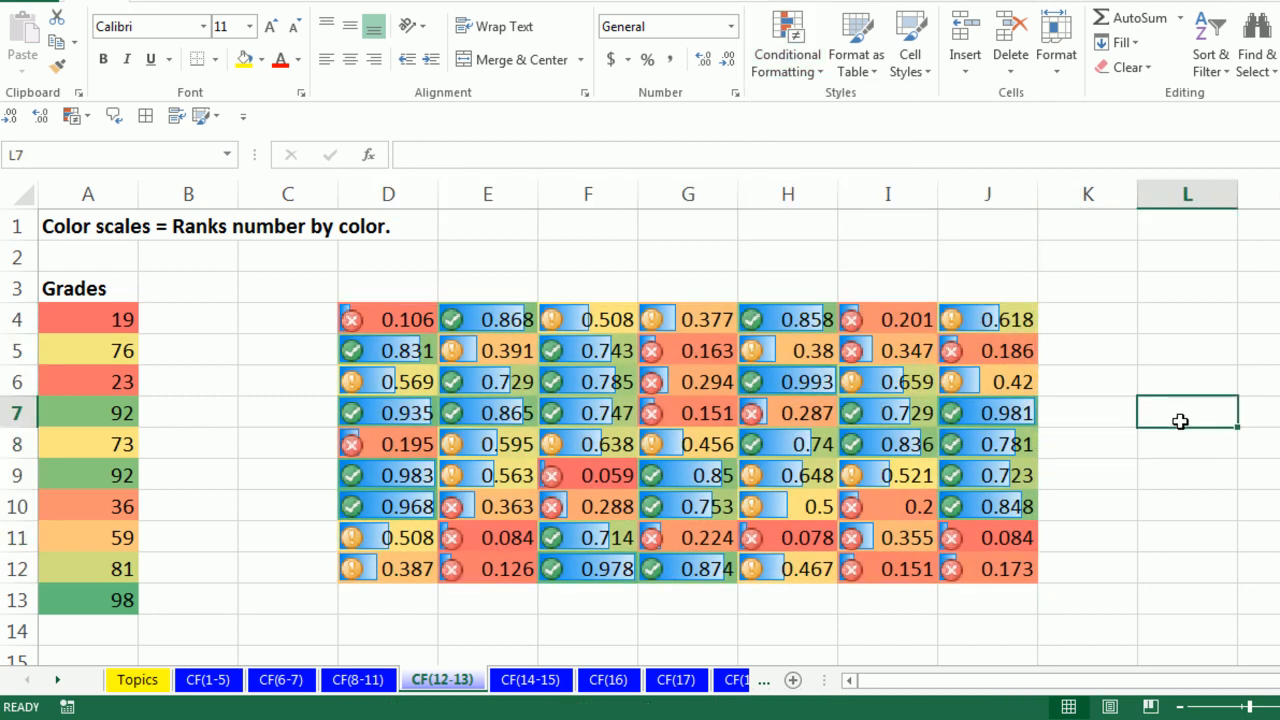
Step: Recalculate the sheet repeatedly to check how the color scale, icons and data bars in D4:J12 respond together
key("F9")
key("F9")
key("F9")
key("F9")
key("F9")
key("F9")
key("F9")
key("F9")
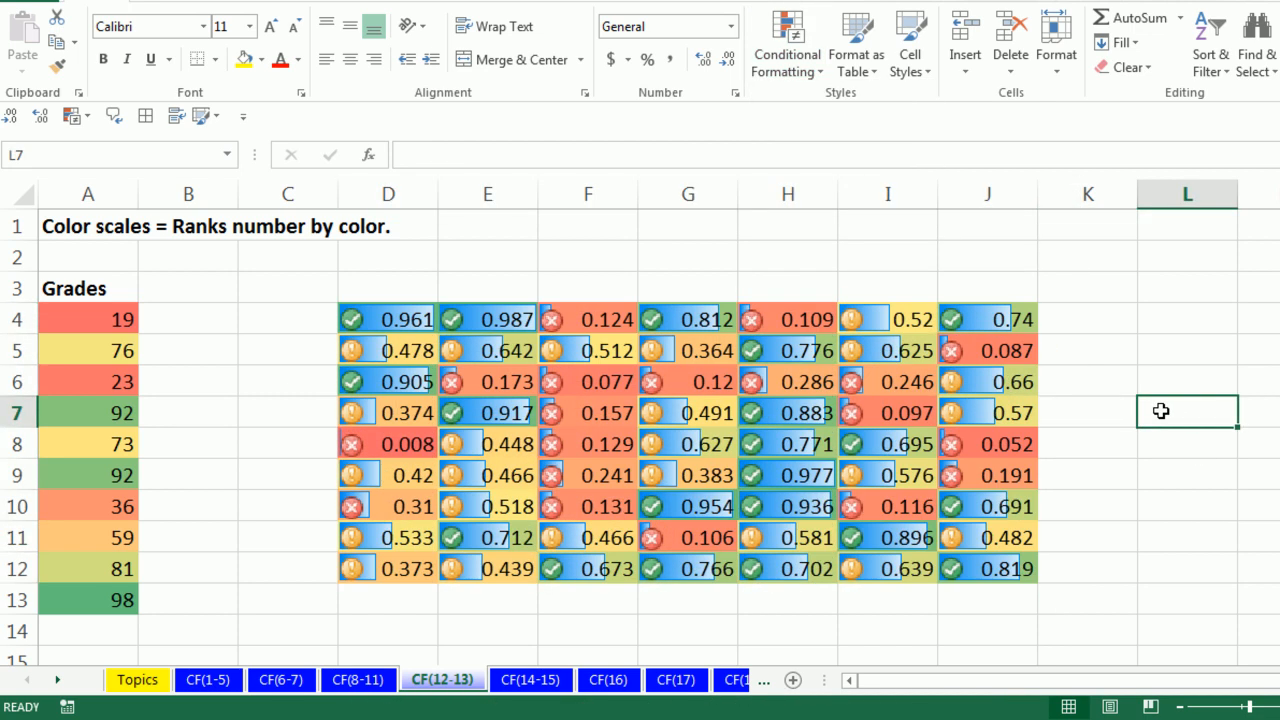
key("F9")
key("F9")
key("F9")
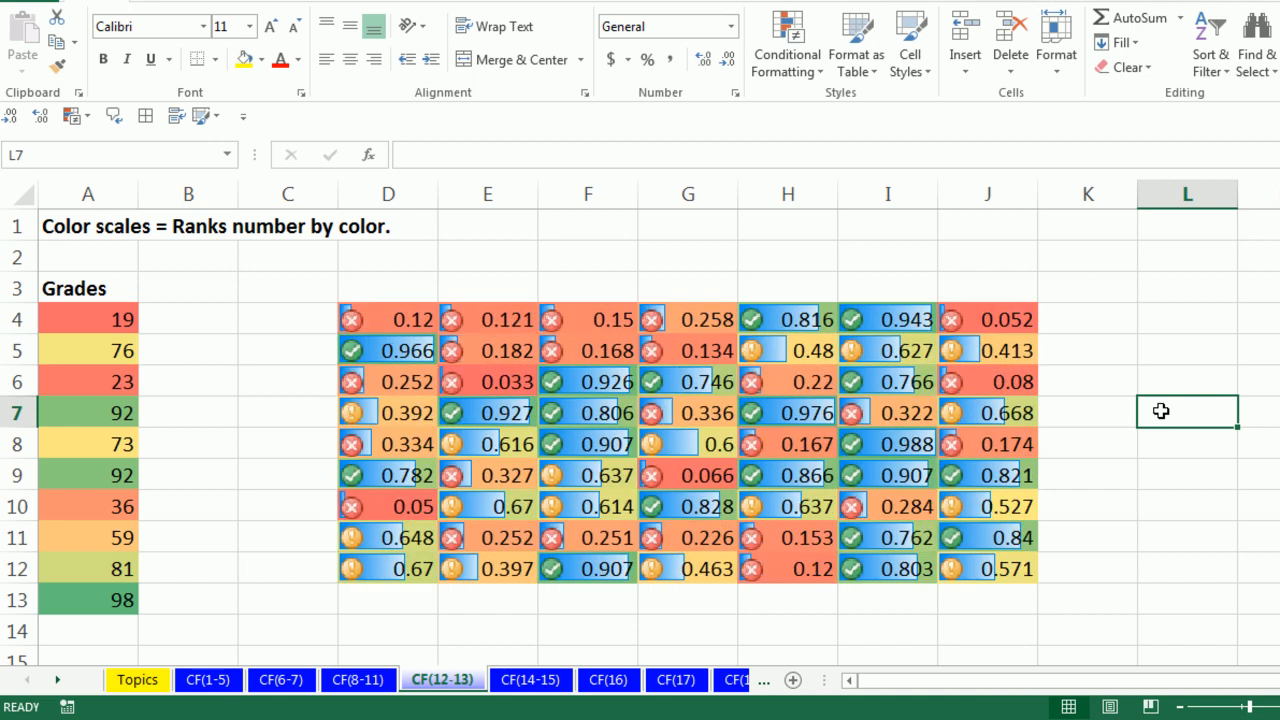
Step: Insert a 3-D Bubble chart of the random numbers in D4:J12, using the first layout variant
left_click_drag(371, 320, 975, 568)
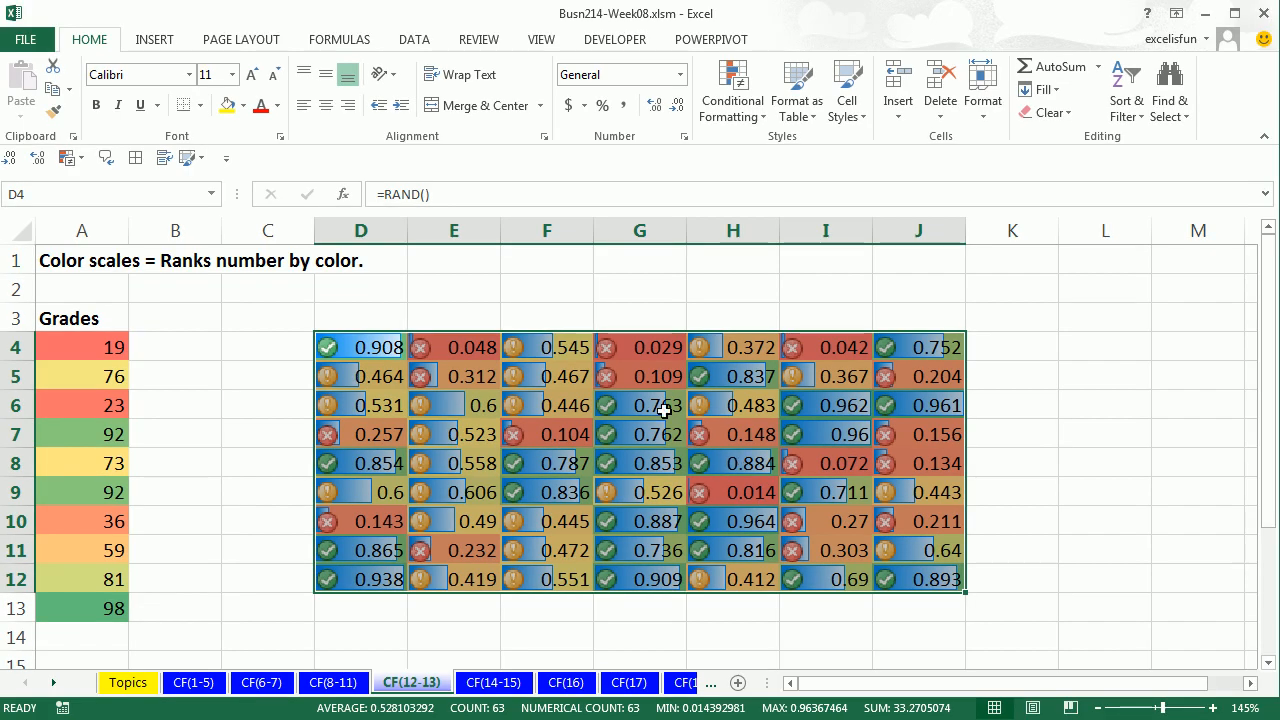
left_click(153, 40)
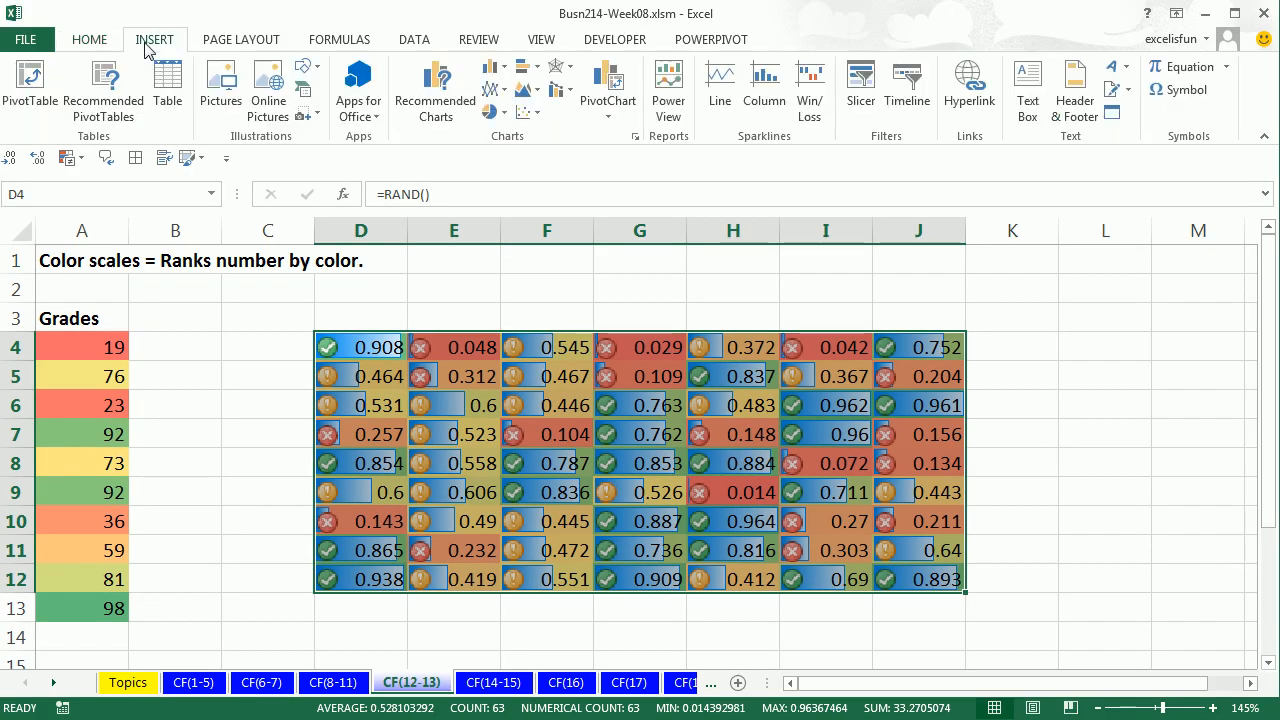
left_click(635, 137)
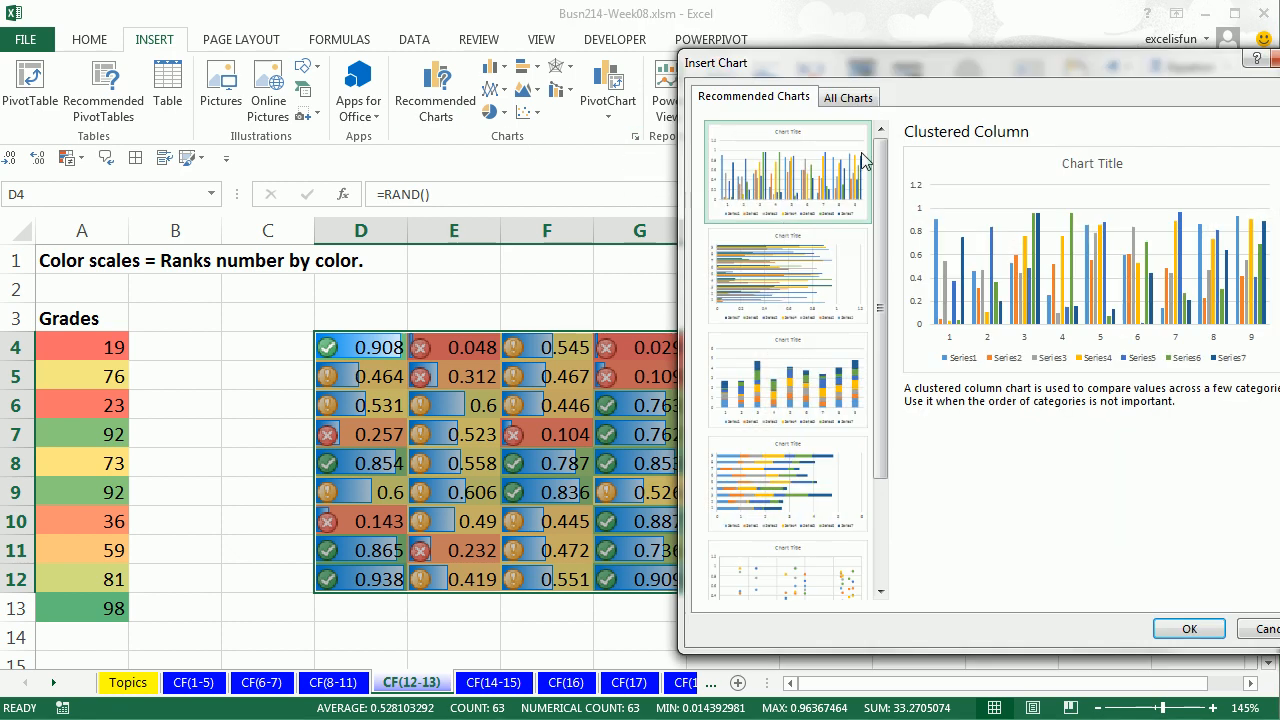
left_click(848, 97)
left_click_drag(1262, 63, 1025, 74)
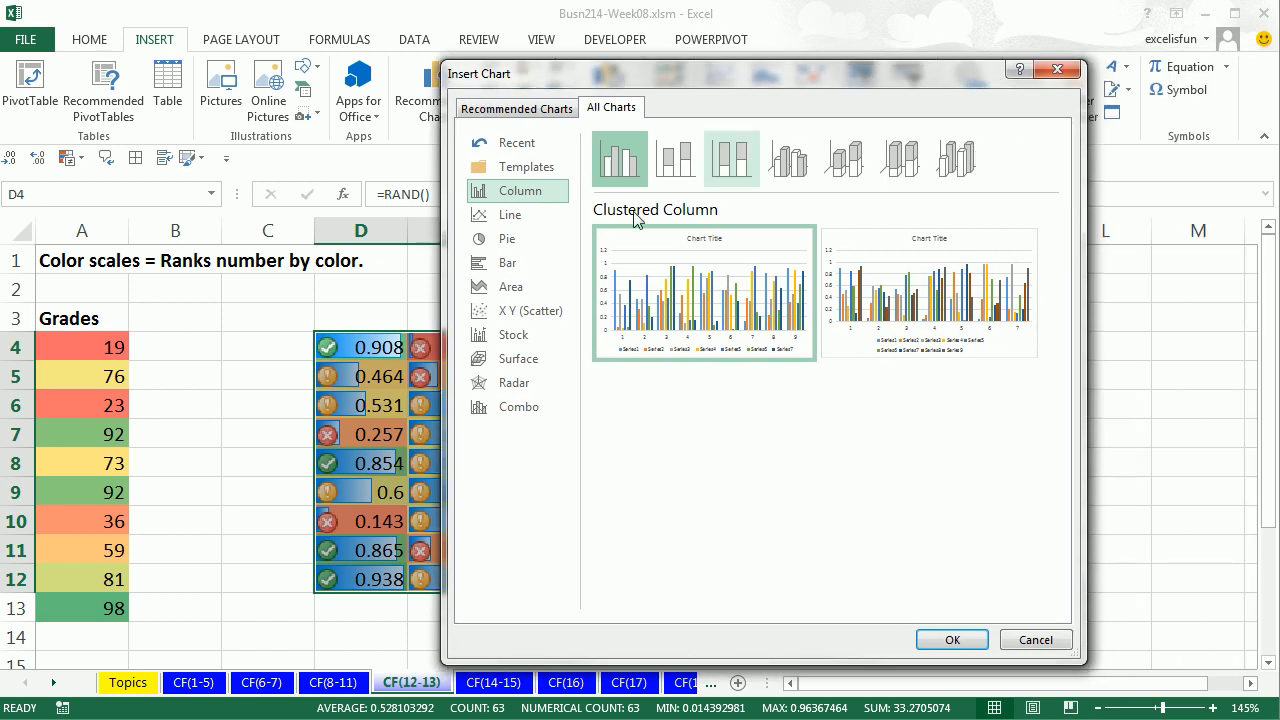
left_click(497, 318)
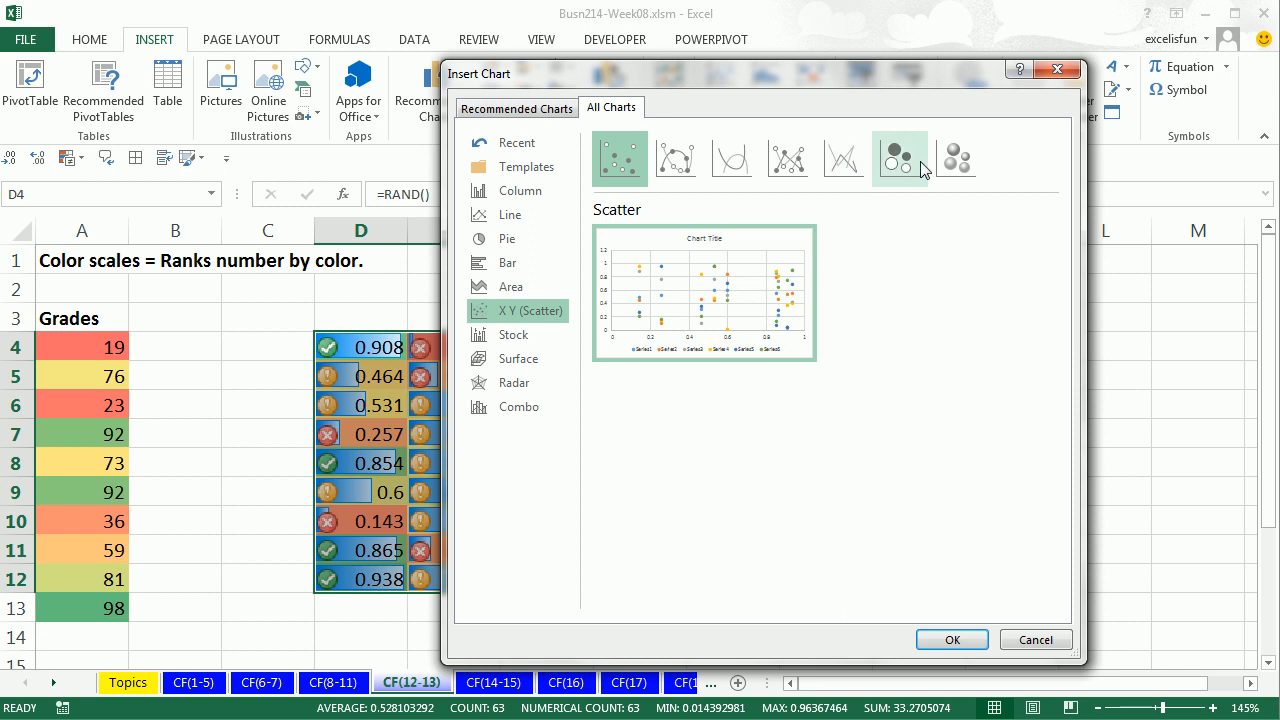
left_click(963, 160)
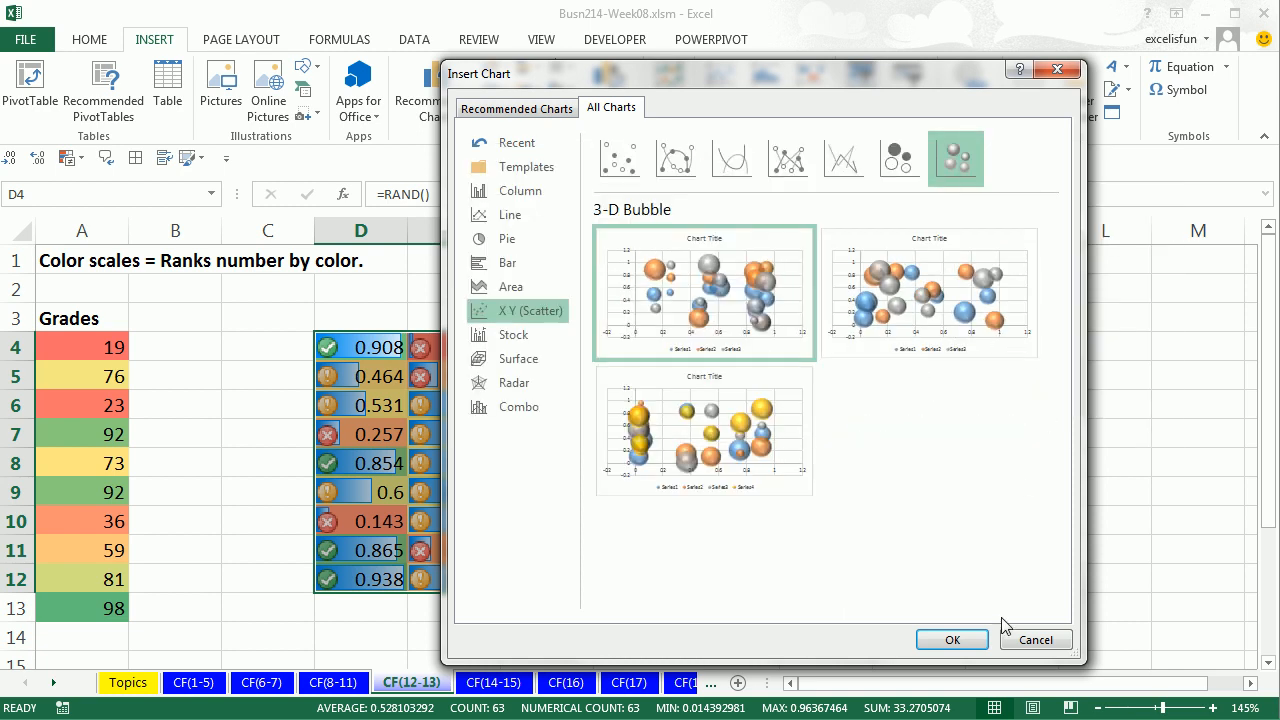
left_click(958, 640)
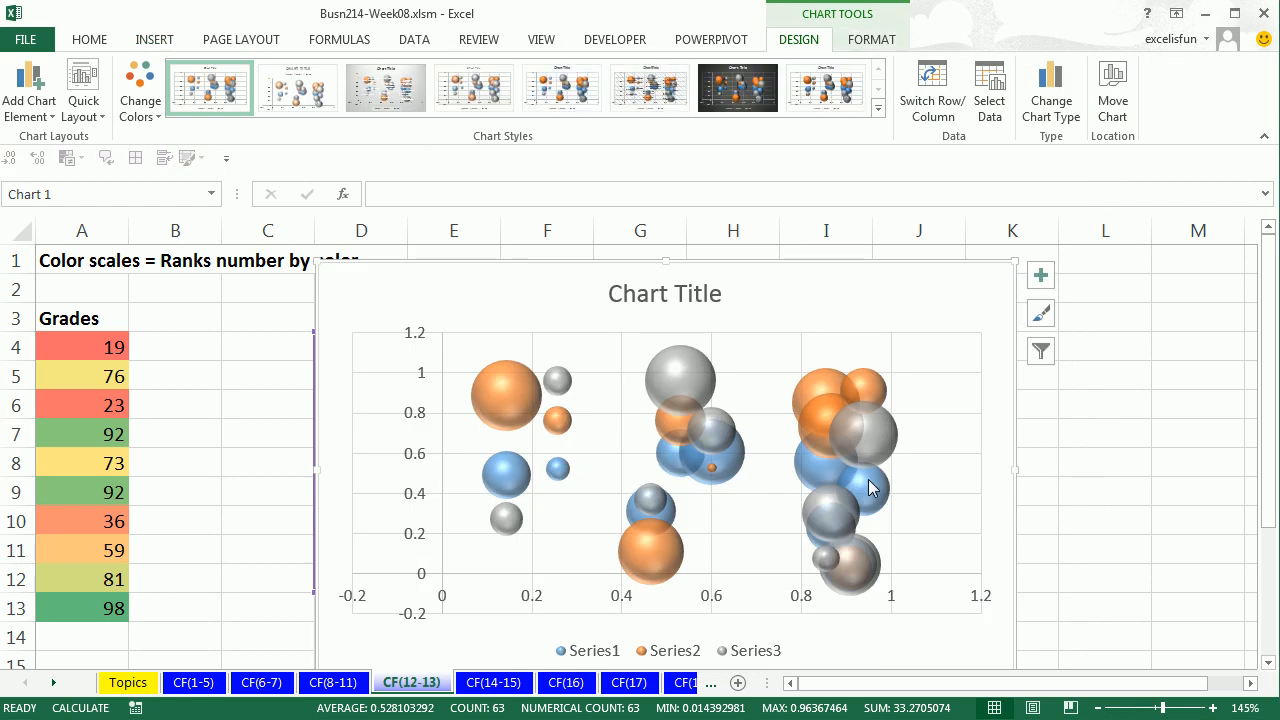
Step: Move the bubble chart beside the random numbers so it starts at column K
left_click(243, 309)
scroll(245, 318, "down", 3)
left_click_drag(277, 263, 705, 310)
Step: Delete the bubble chart's title, vertical axis and horizontal axis
left_click(906, 325)
key("Delete")
left_click(752, 392)
left_click(752, 476)
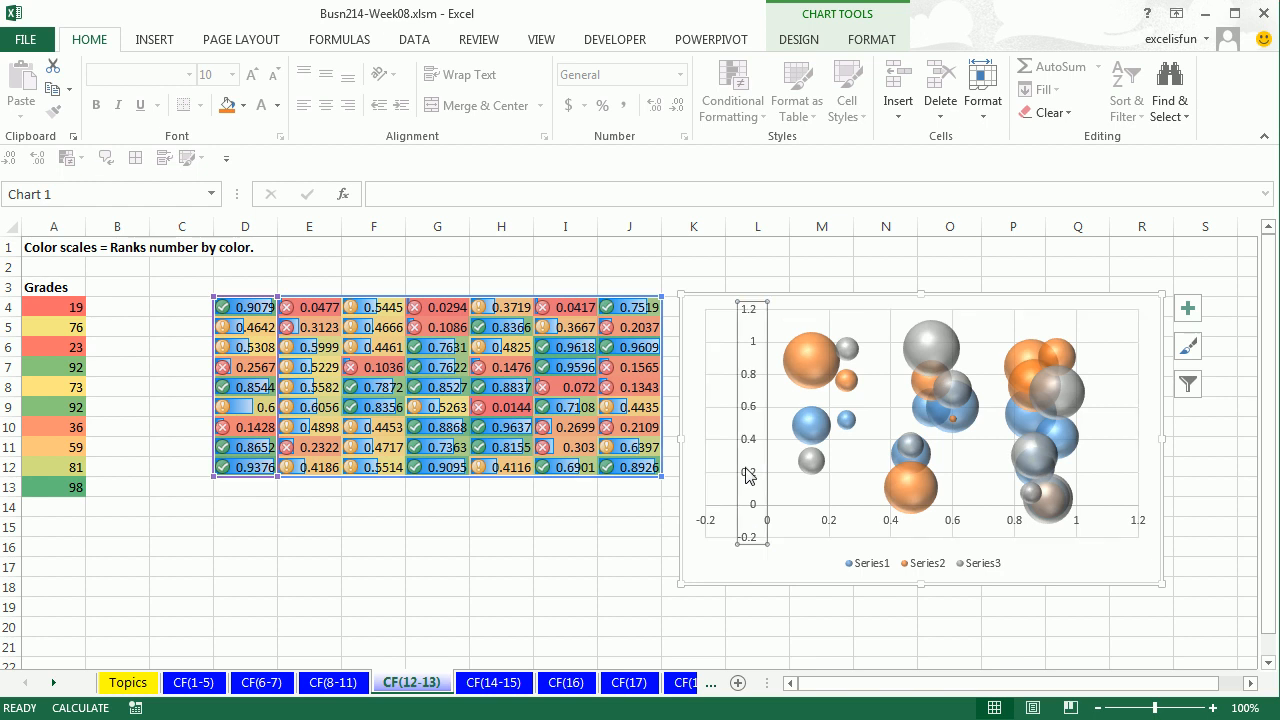
key("Delete")
left_click(720, 524)
key("Delete")
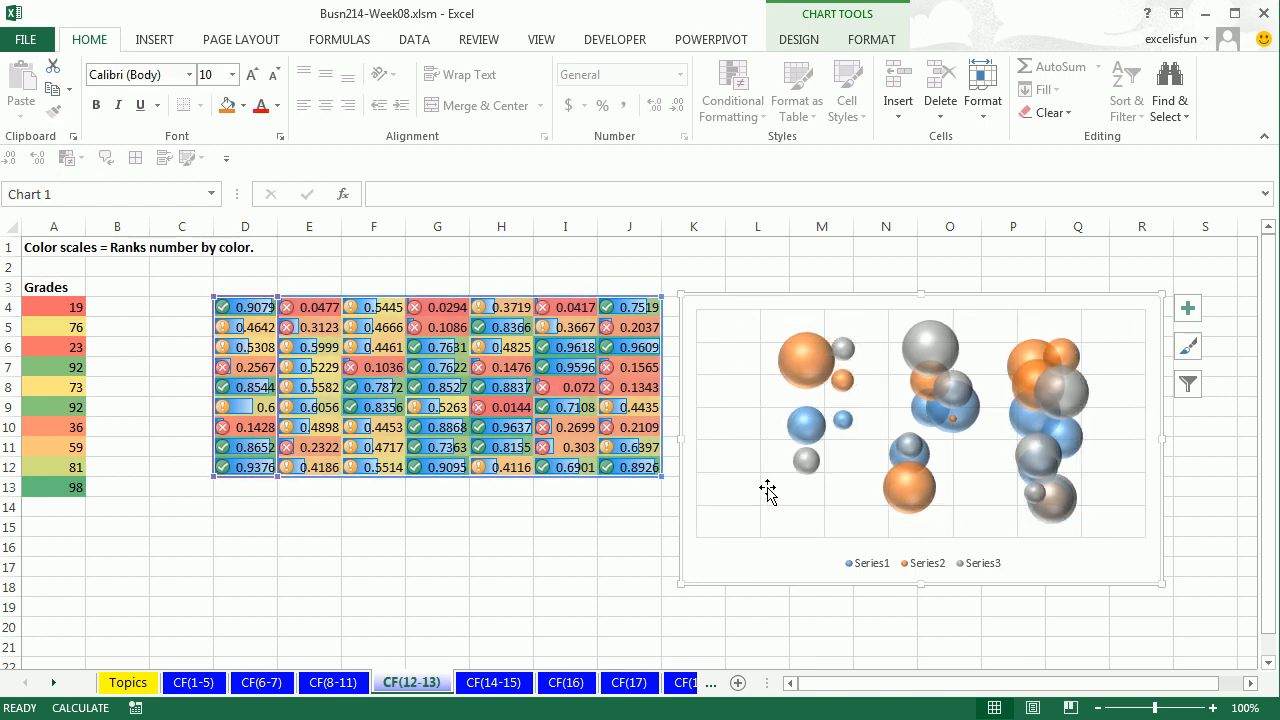
Step: Recalculate the sheet repeatedly to check how the bubble chart and the conditional formatting in D4:J12 respond
key("F9")
key("F9")
key("F9")
key("F9")
key("F9")
key("F9")
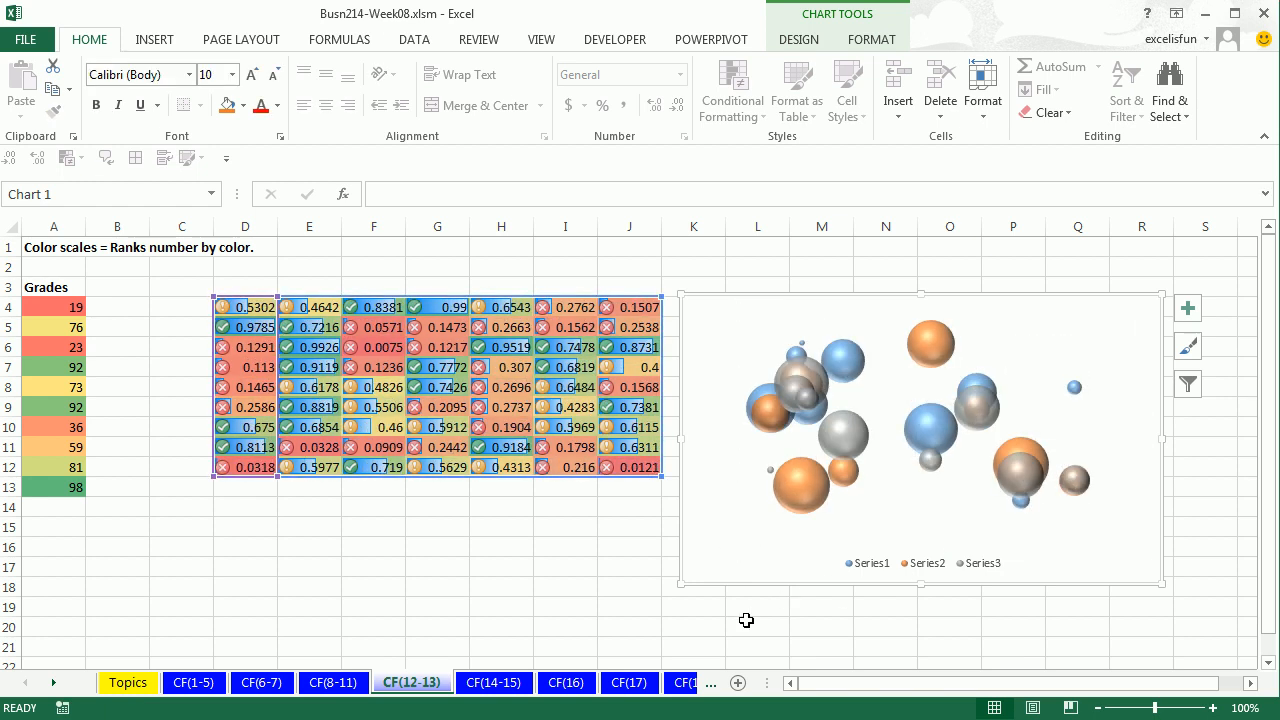
key("F9")
key("F9")
key("F9")
key("F9")
key("F9")
key("F9")
key("F9")
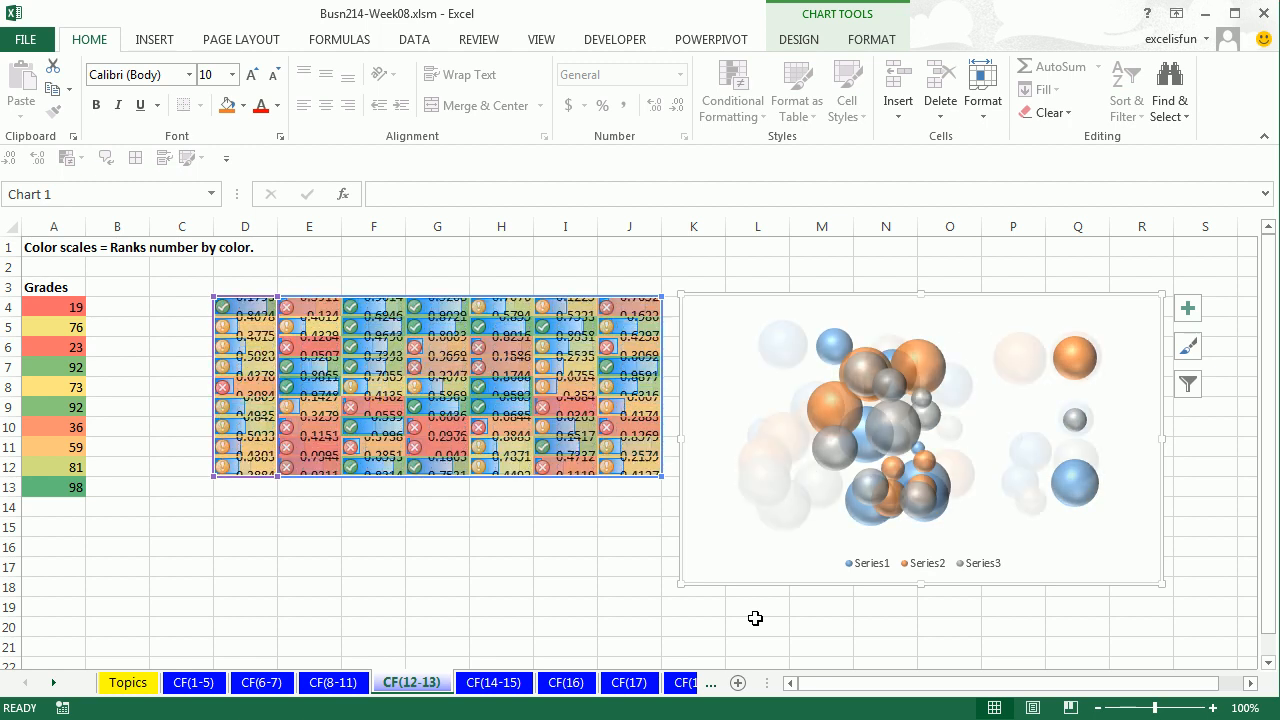
key("F9")
key("F9")
key("F9")
key("F9")
key("F9")
key("F9")
key("F9")
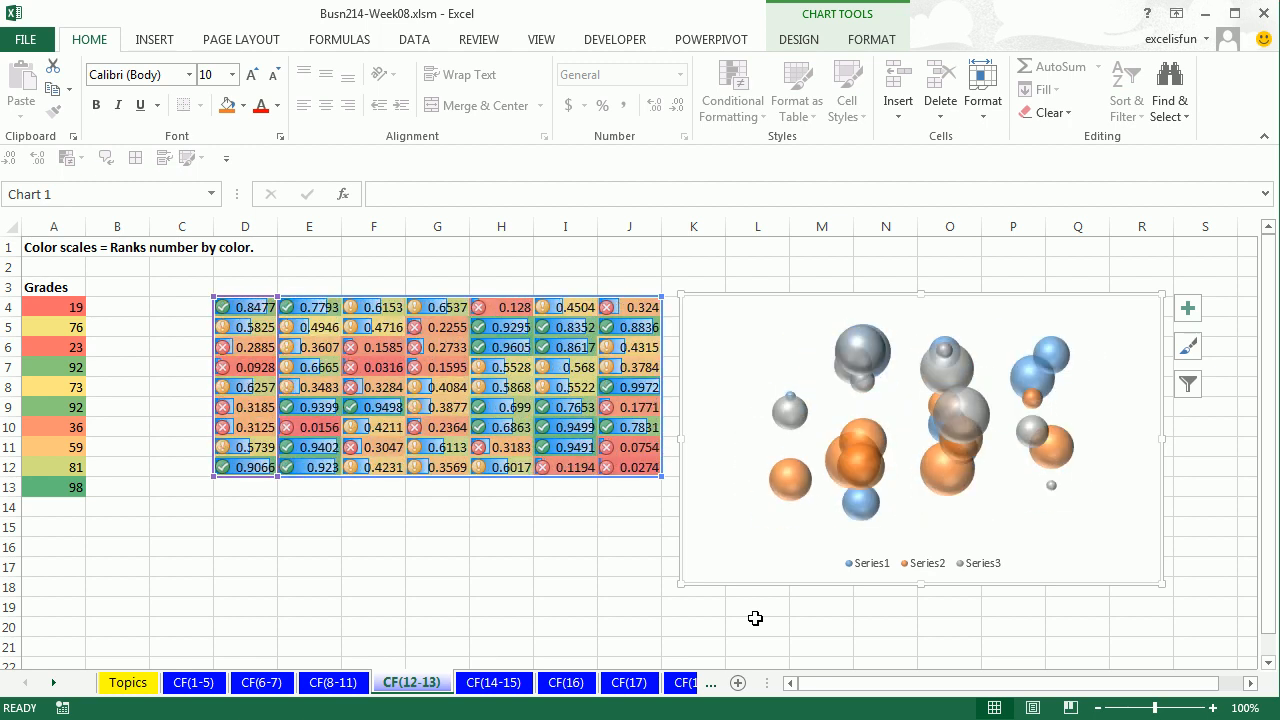
key("F9")
key("F9")
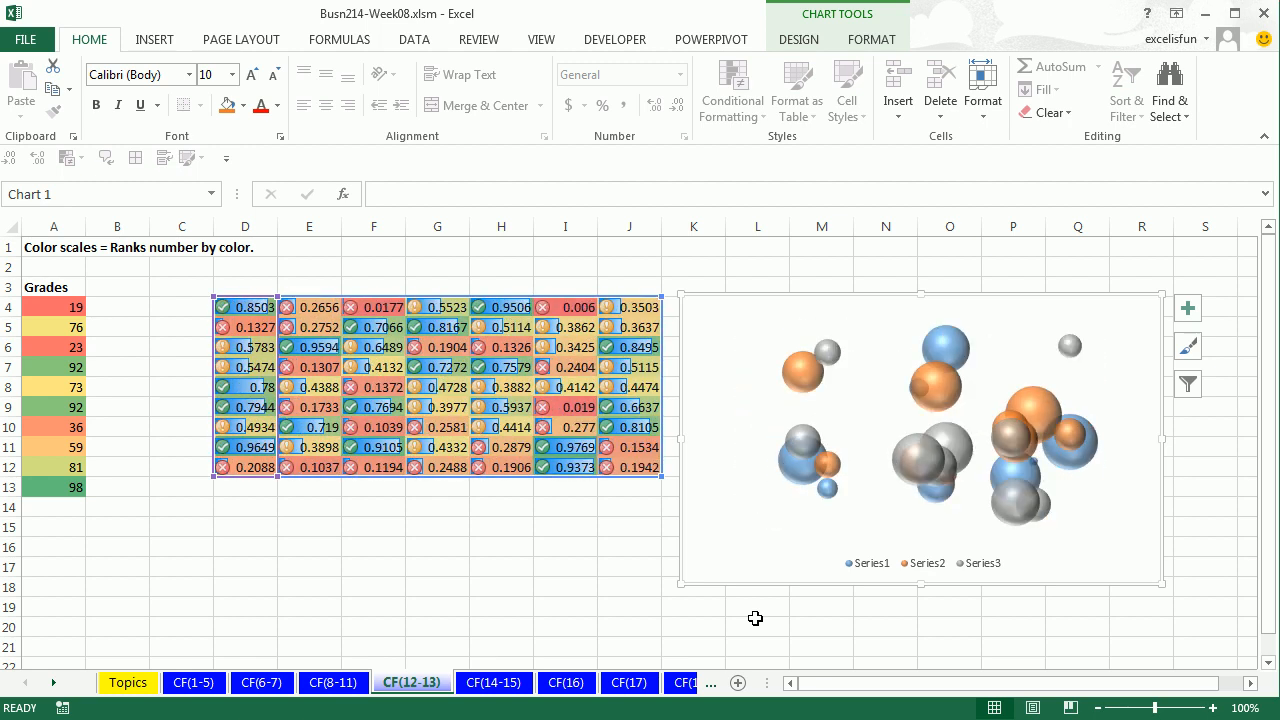
Step: On sheet CF(14-15), apply the colored three-arrow icon set to the grades in A5:A14
left_click(492, 683)
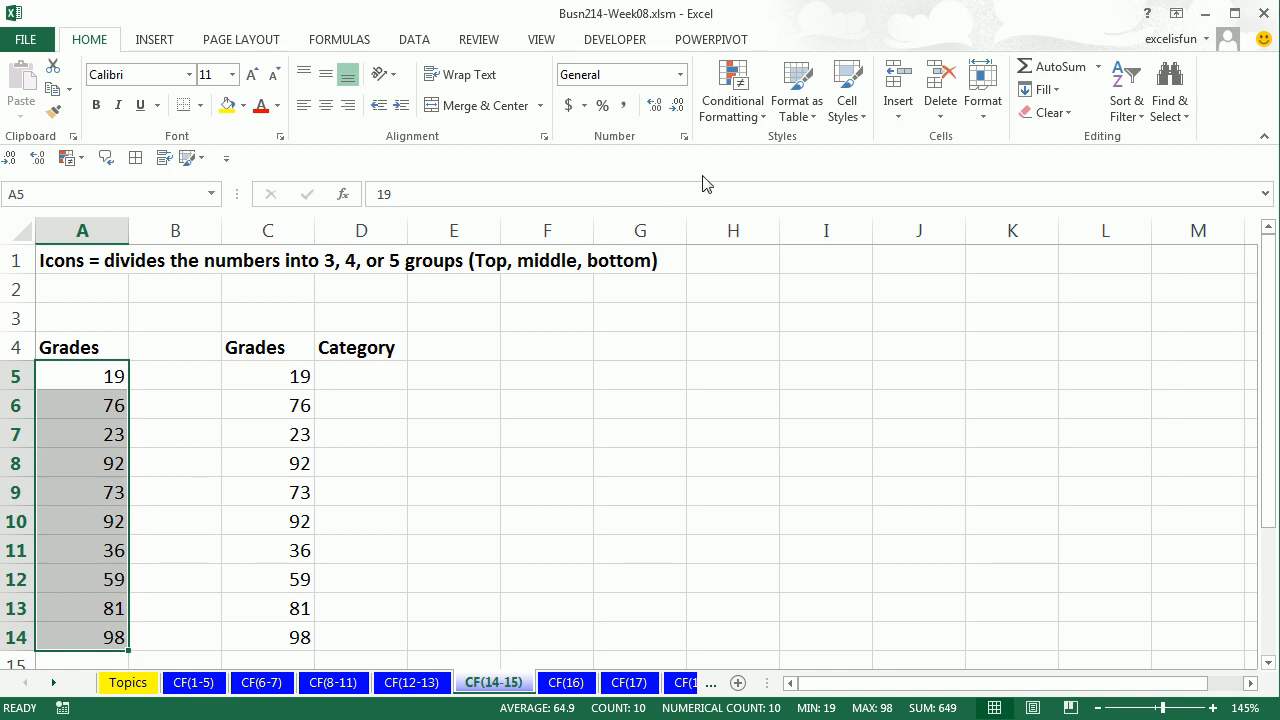
left_click(764, 117)
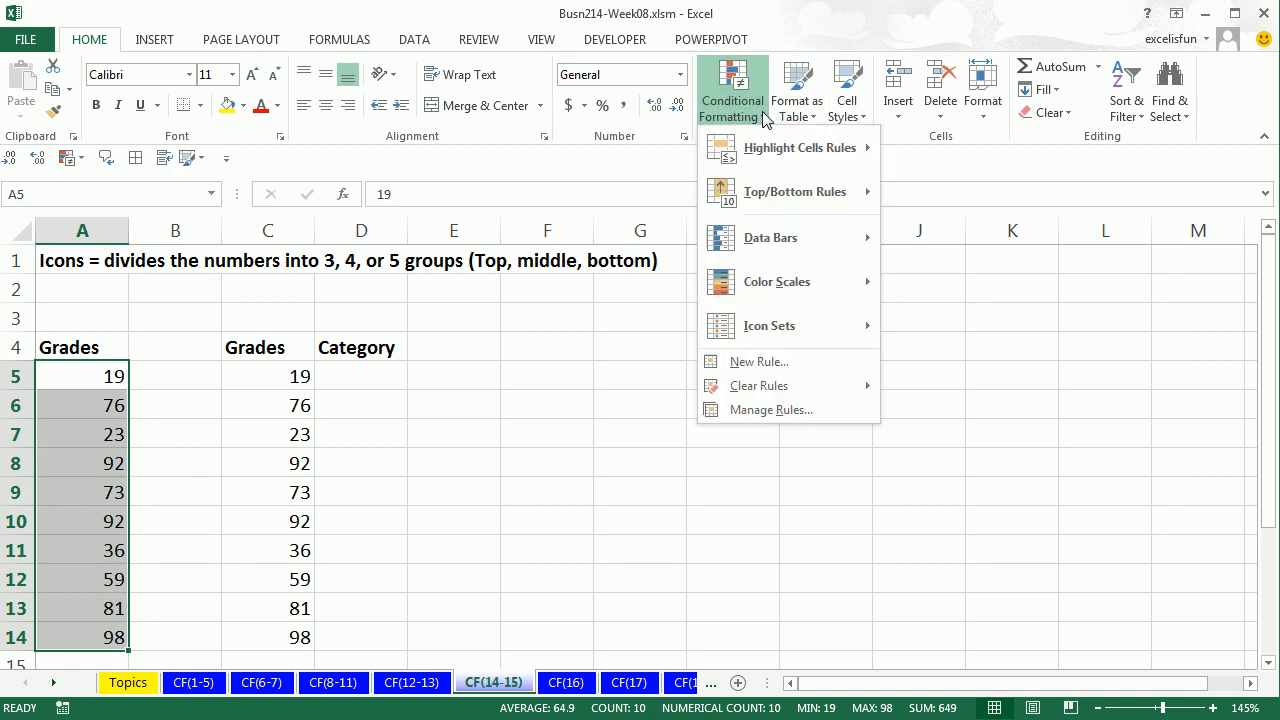
mouse_move(783, 324)
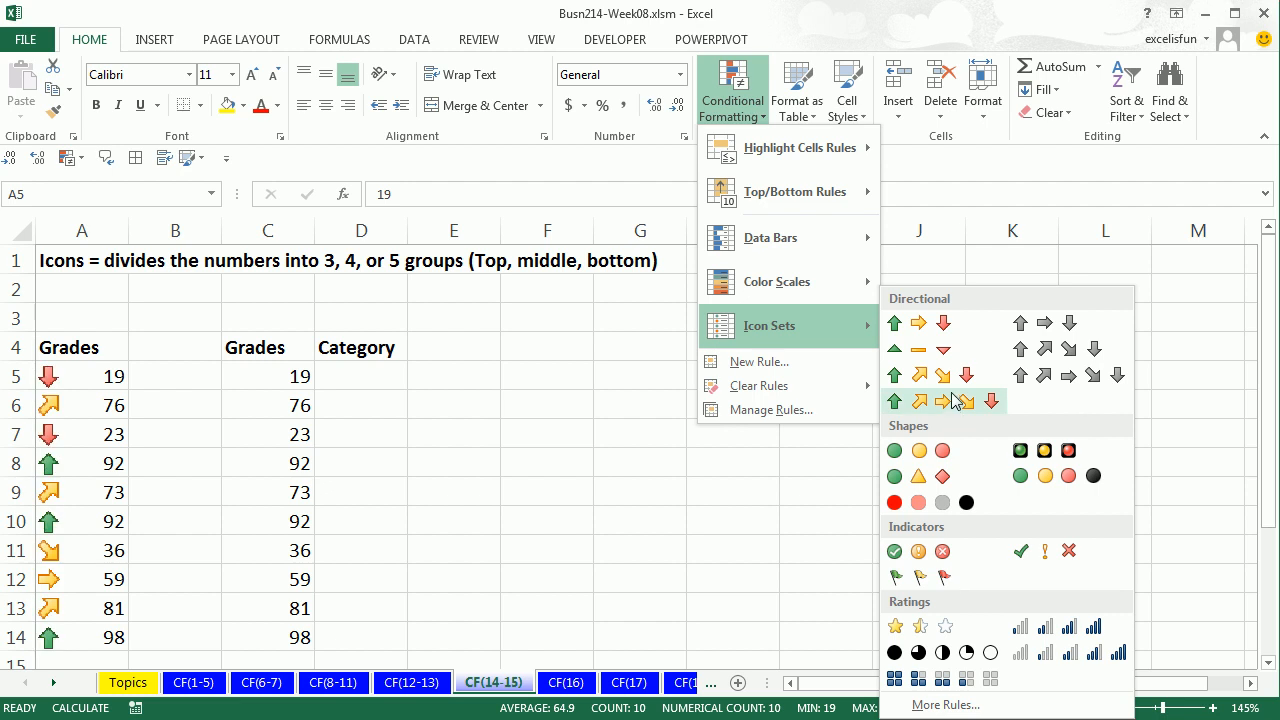
left_click(943, 330)
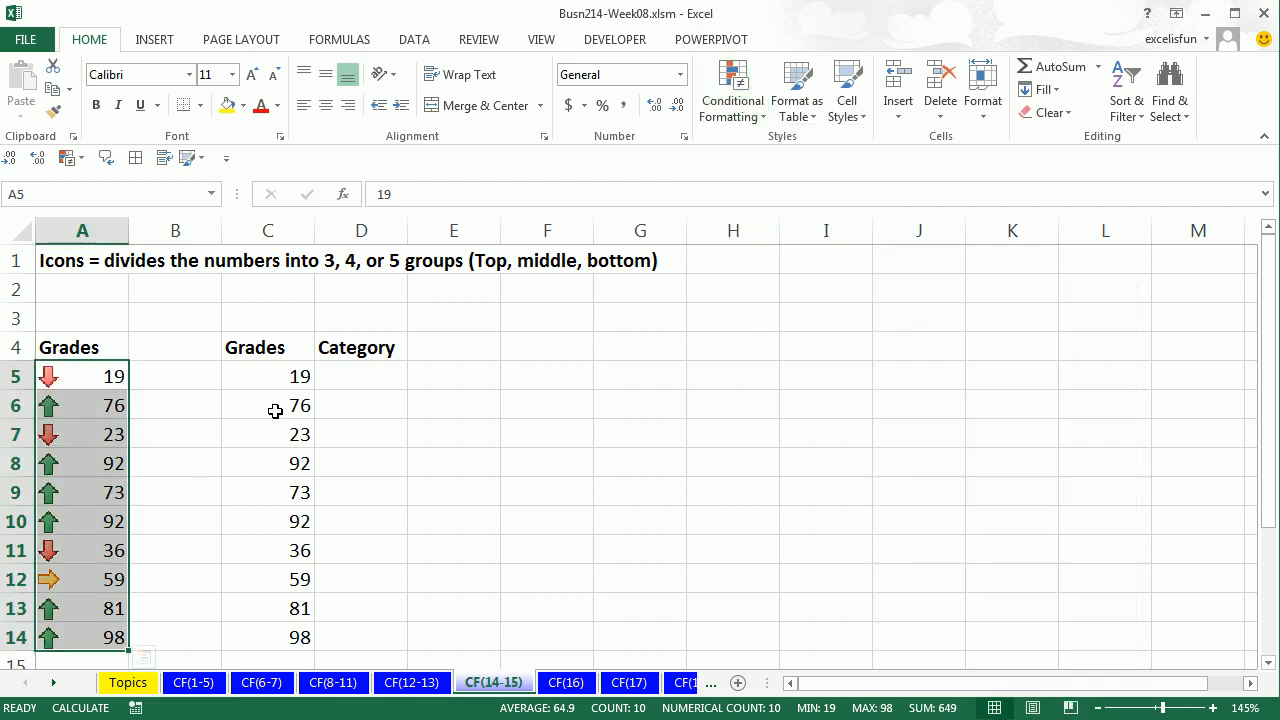
Step: Fill the Category cells D5:D14 with the formula =C5 to repeat the adjacent grades
left_click_drag(359, 375, 380, 640)
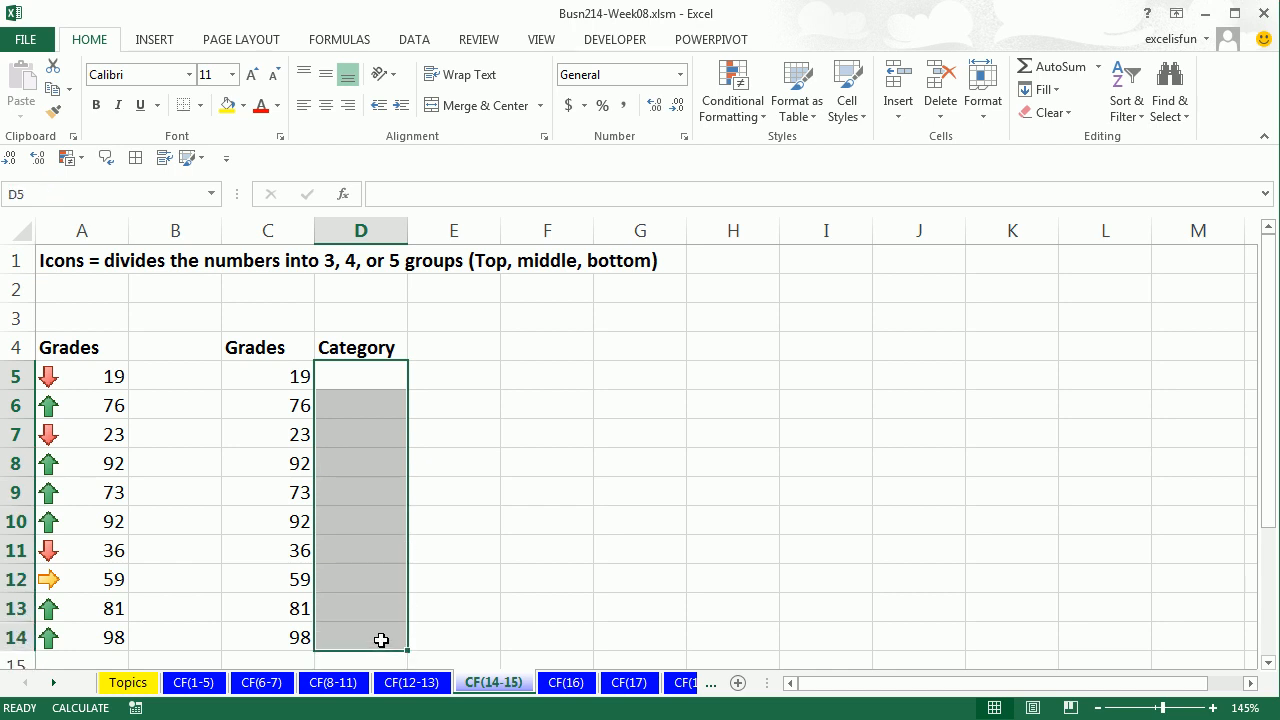
type("=")
key("Left")
key("ctrl+Return")
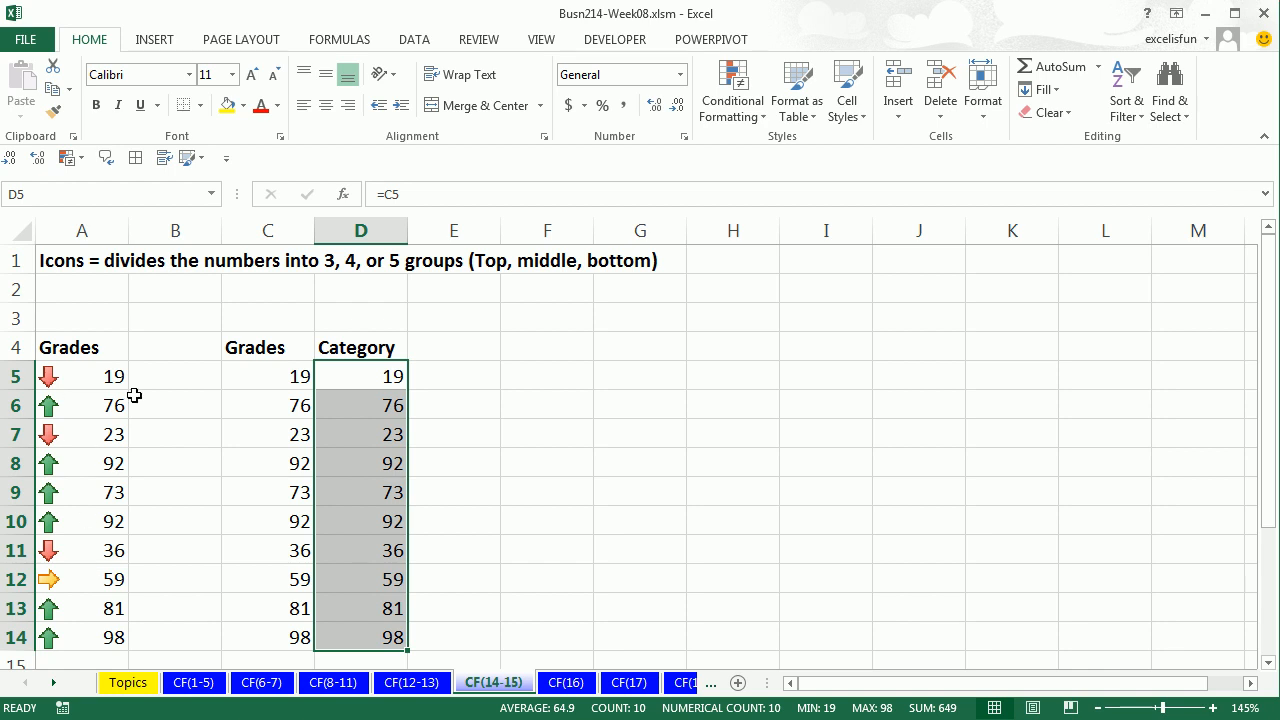
Step: Apply the colored three-arrow icon set to the Category cells D5:D14
left_click(758, 113)
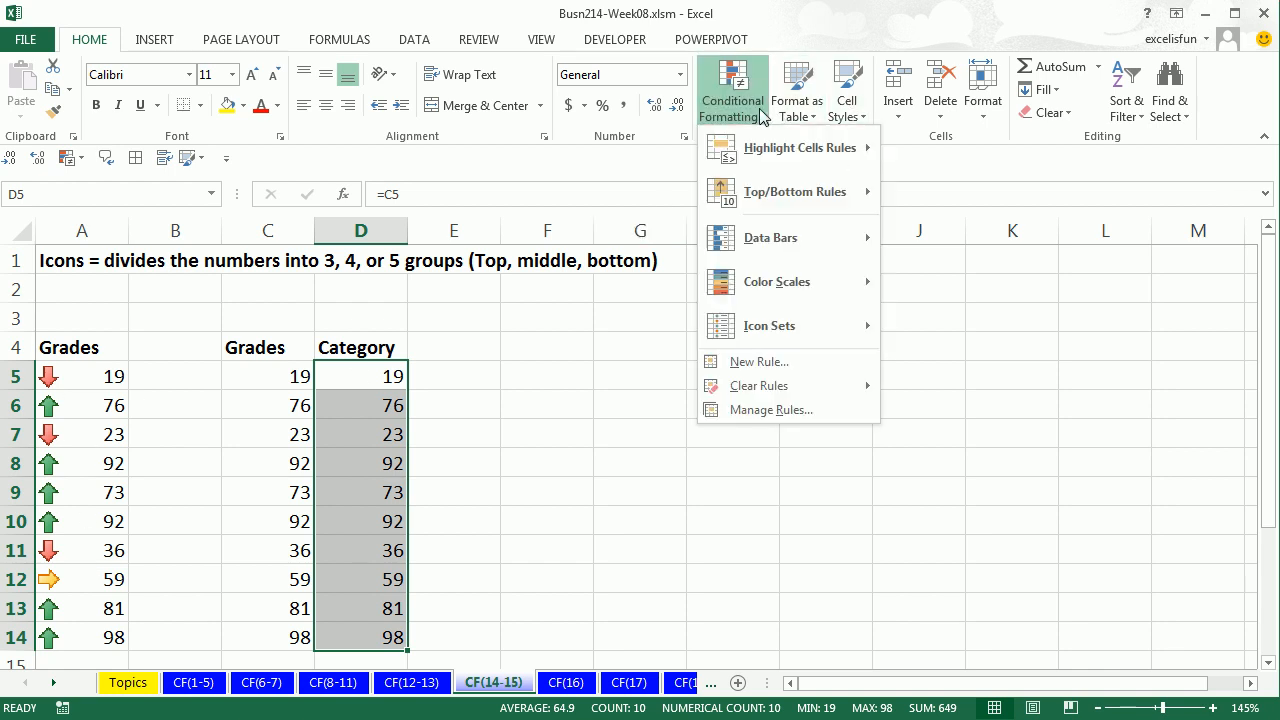
mouse_move(810, 326)
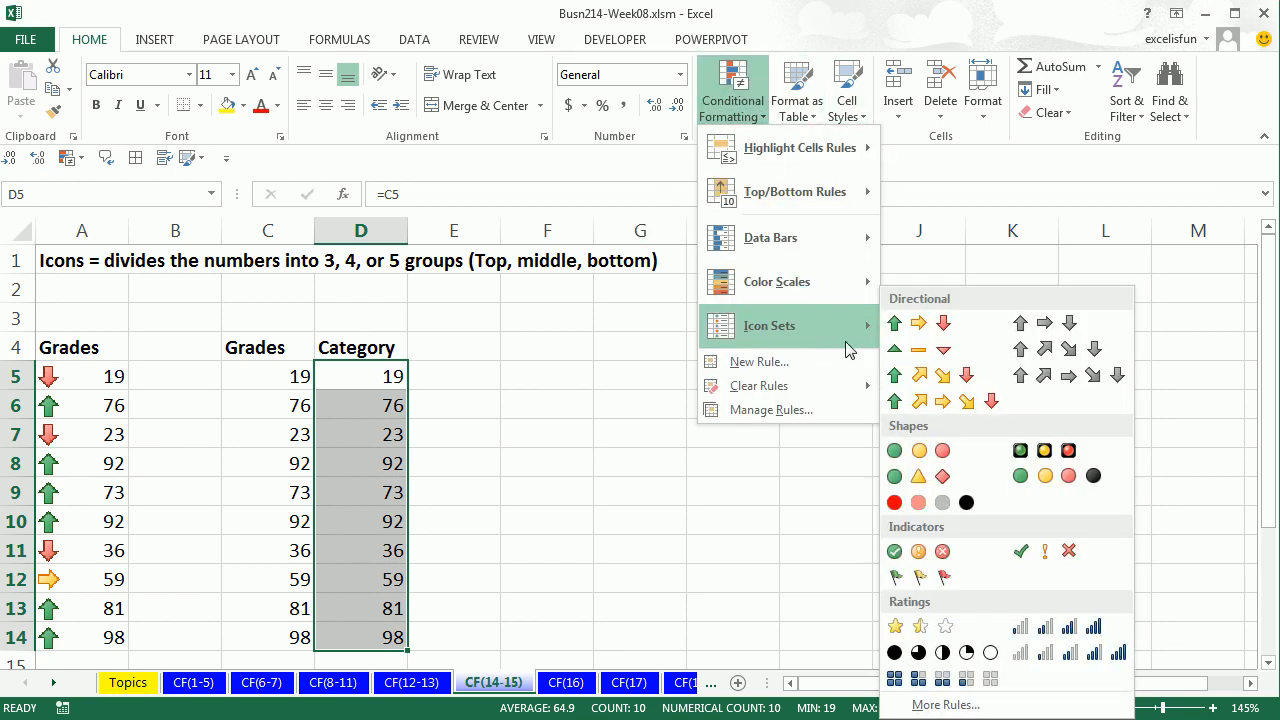
left_click(914, 325)
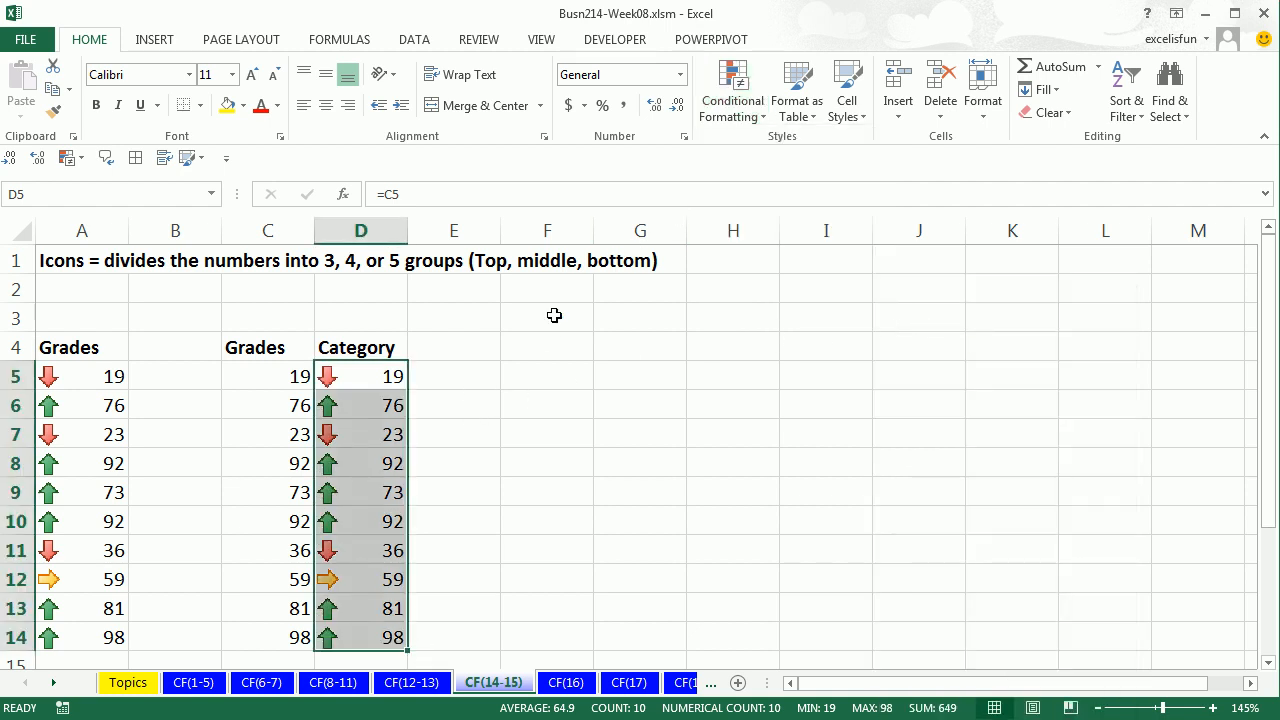
Step: Edit the icon set rule for D5:D14 to show the icon only, keeping Percent as the threshold type
left_click(764, 116)
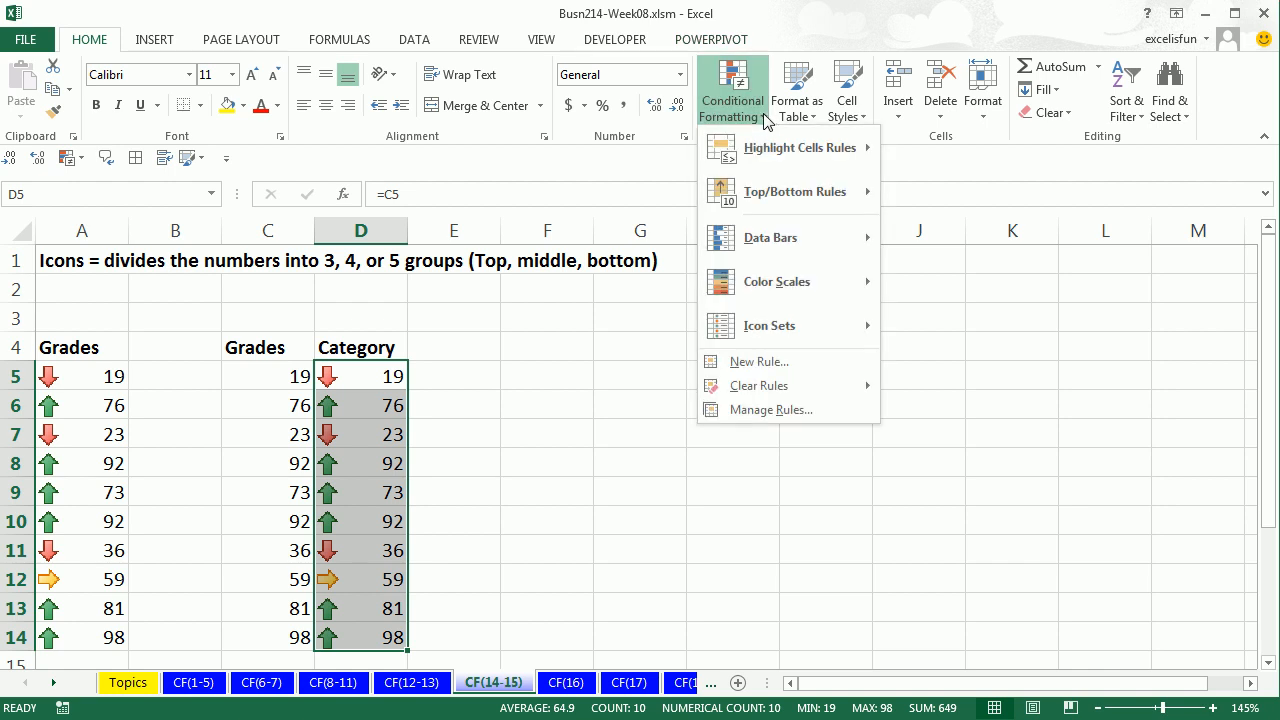
left_click(815, 411)
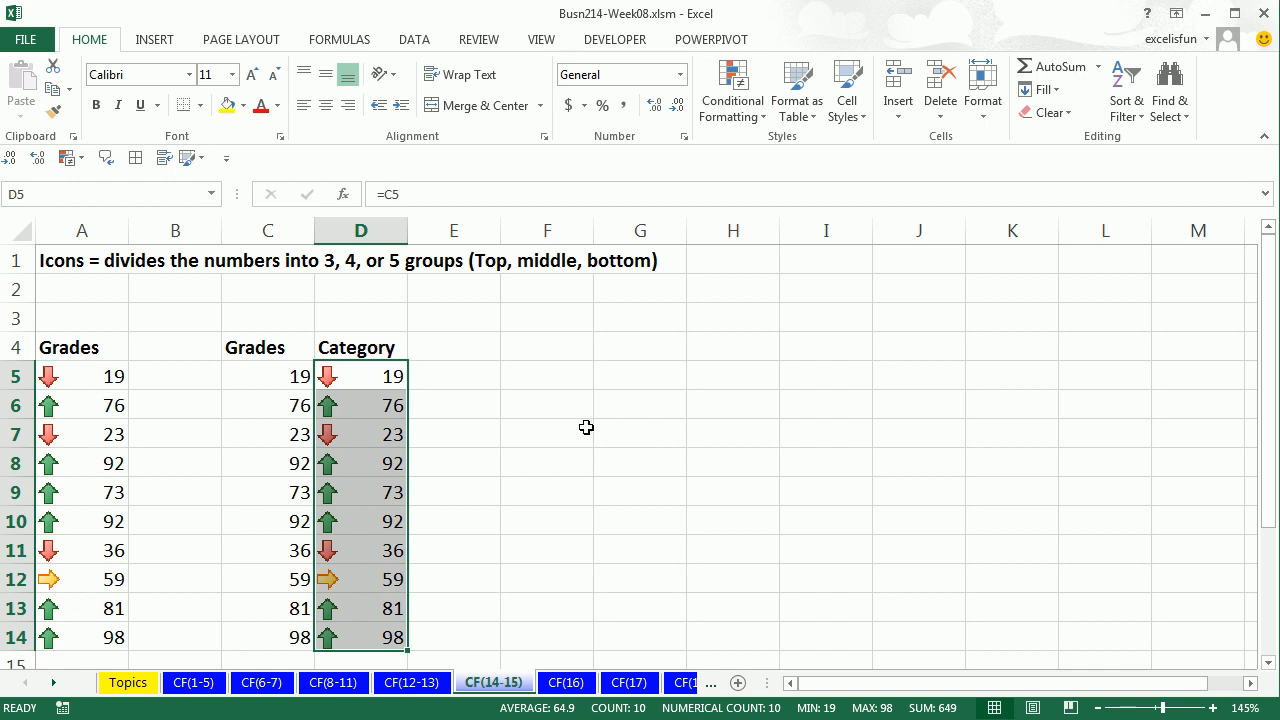
key("alt")
key("o")
key("d")
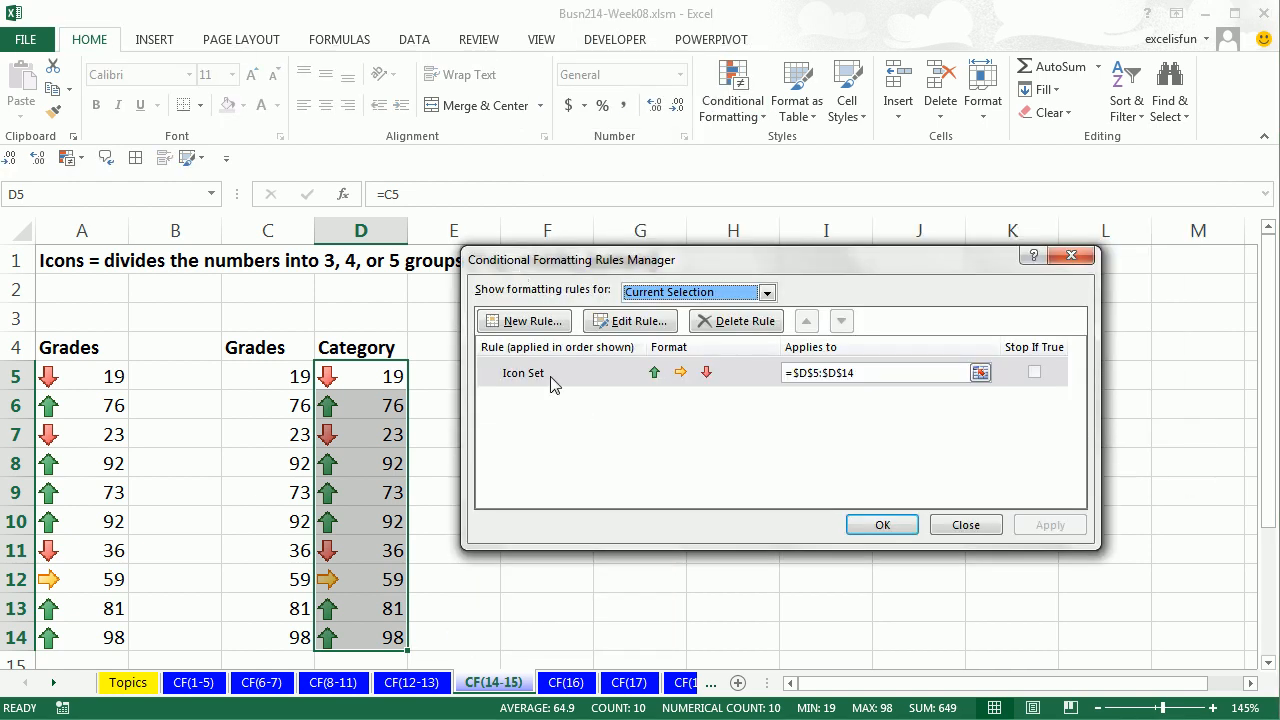
left_click(660, 325)
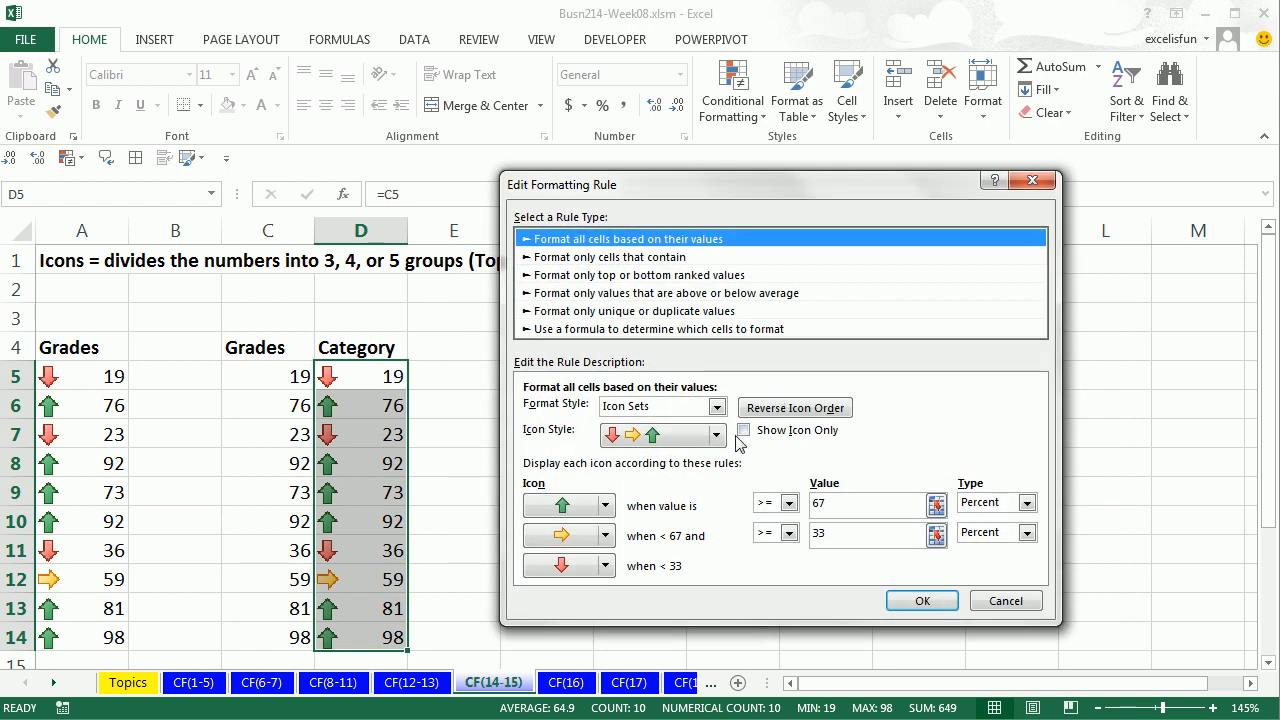
left_click(744, 432)
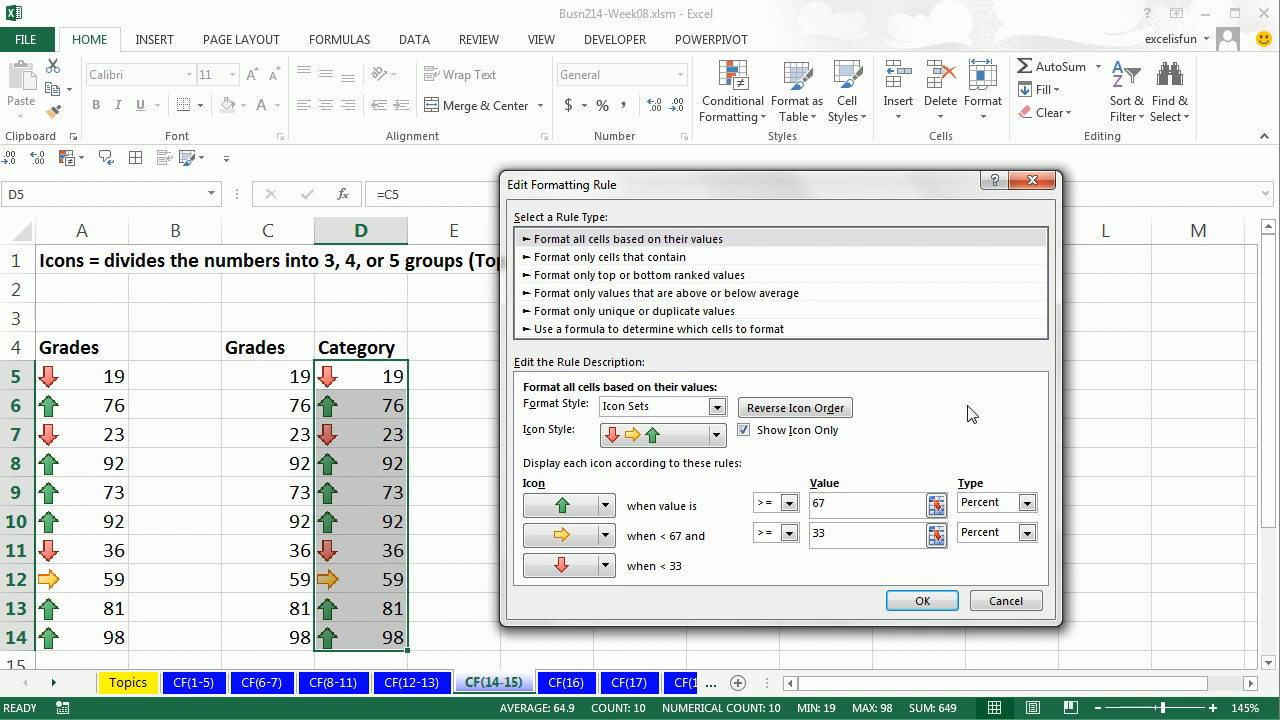
left_click(1027, 503)
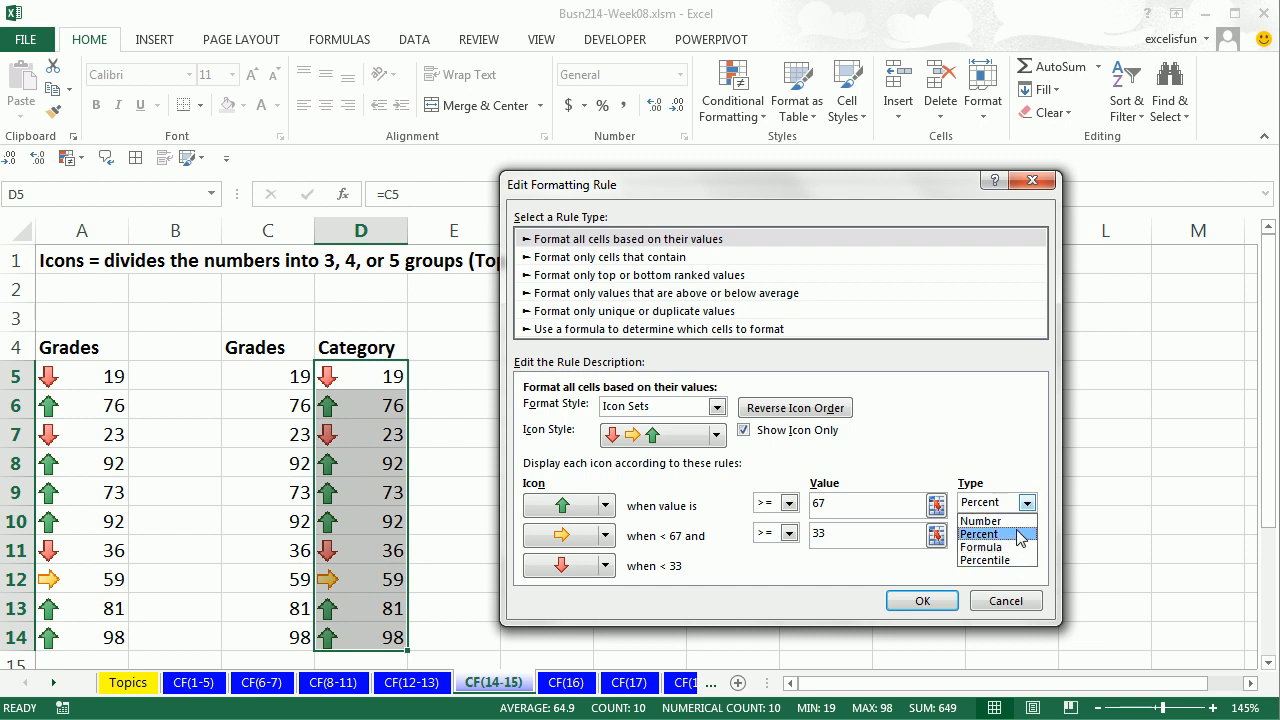
left_click(1020, 535)
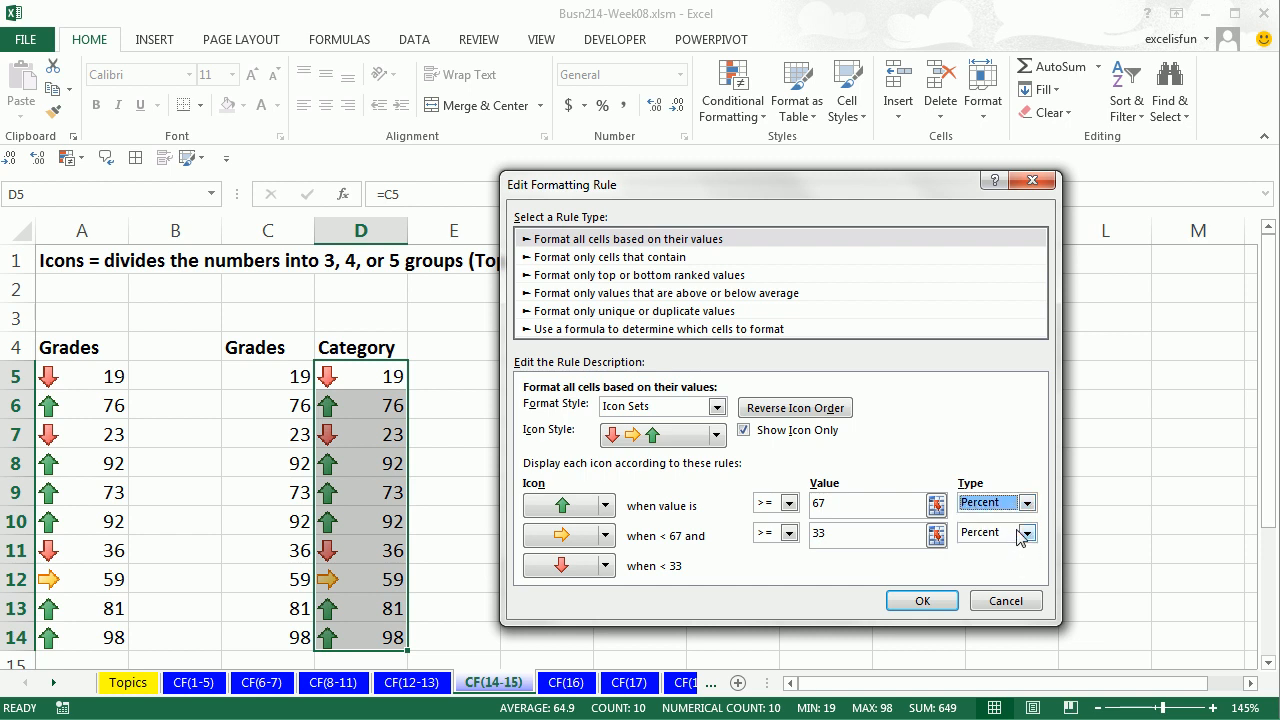
left_click(922, 601)
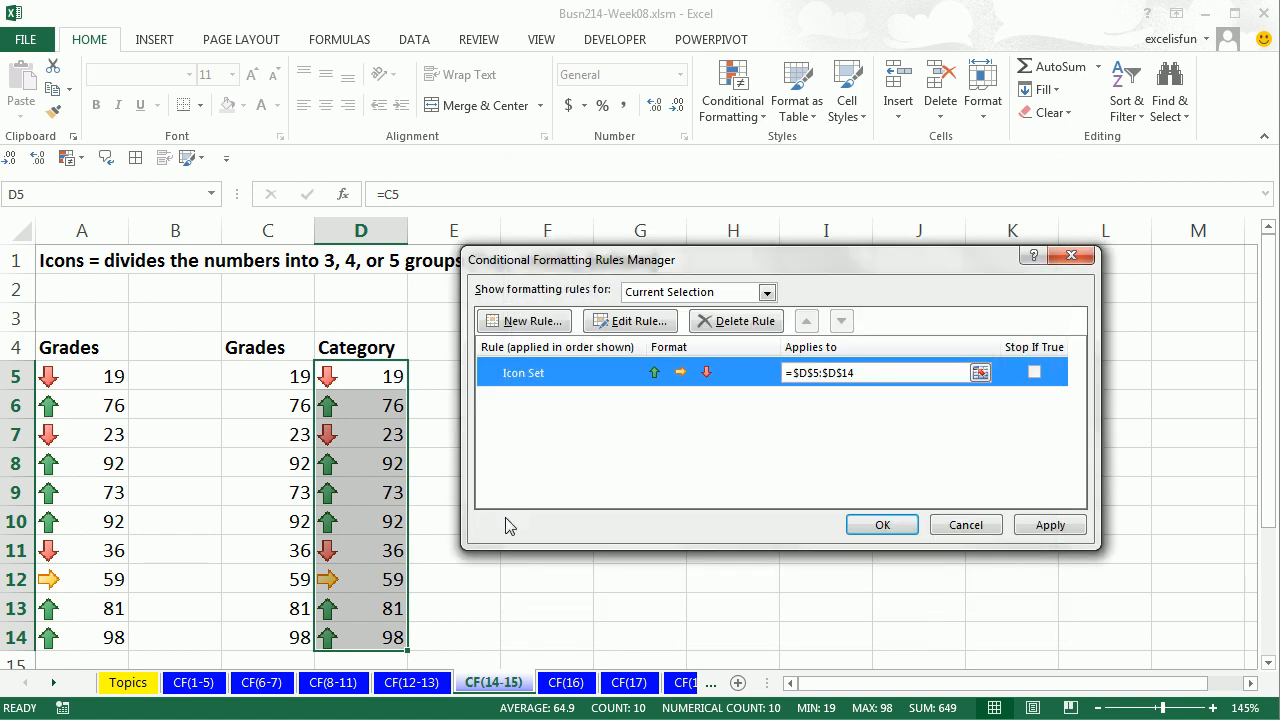
left_click(884, 527)
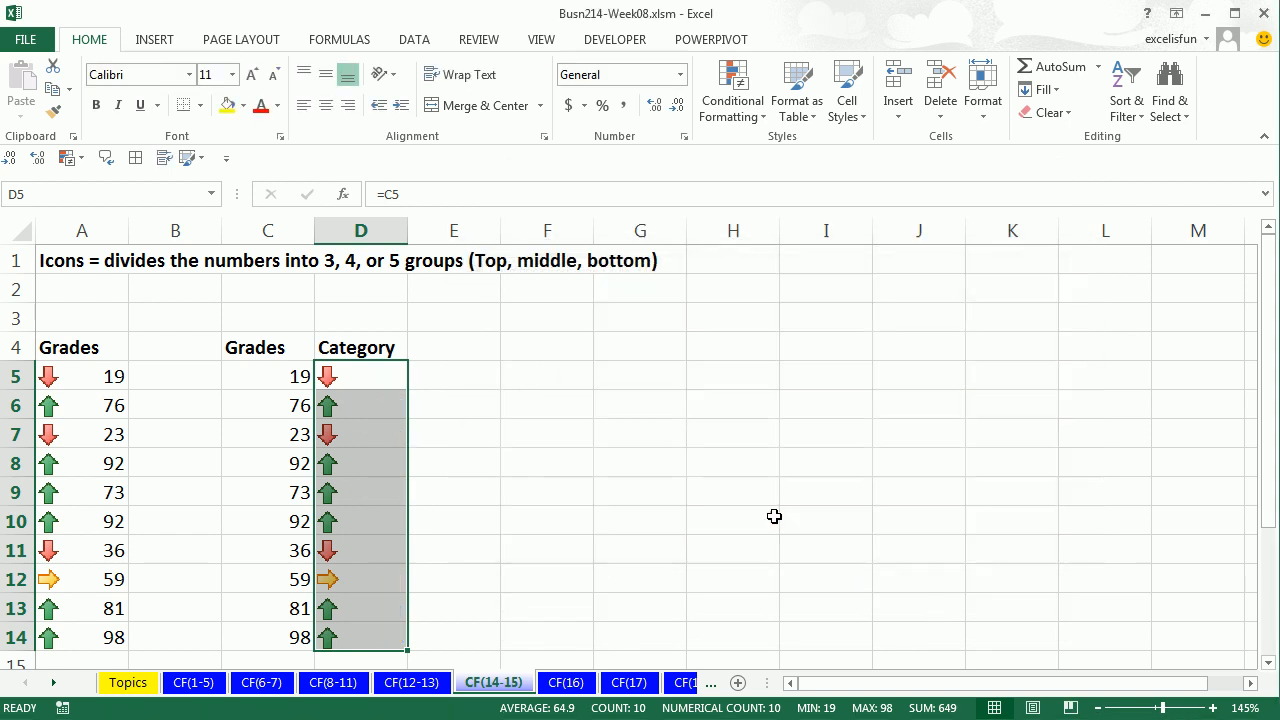
left_click(548, 514)
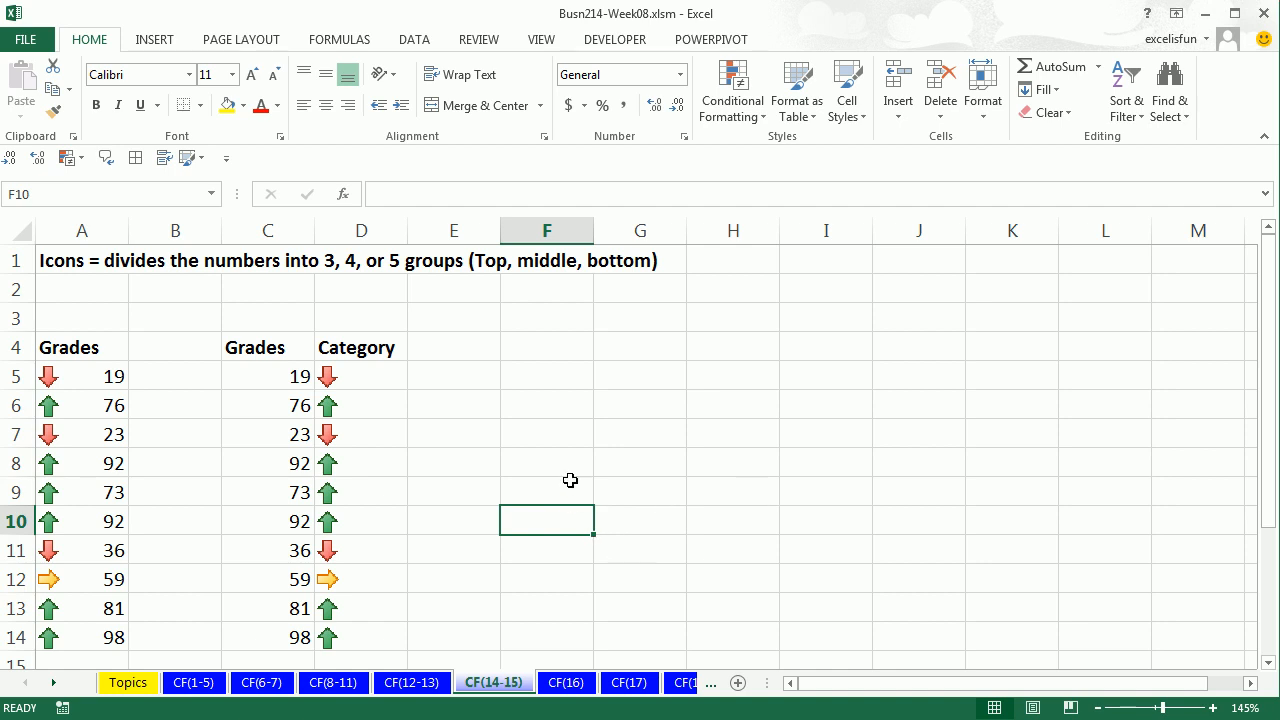
left_click(752, 120)
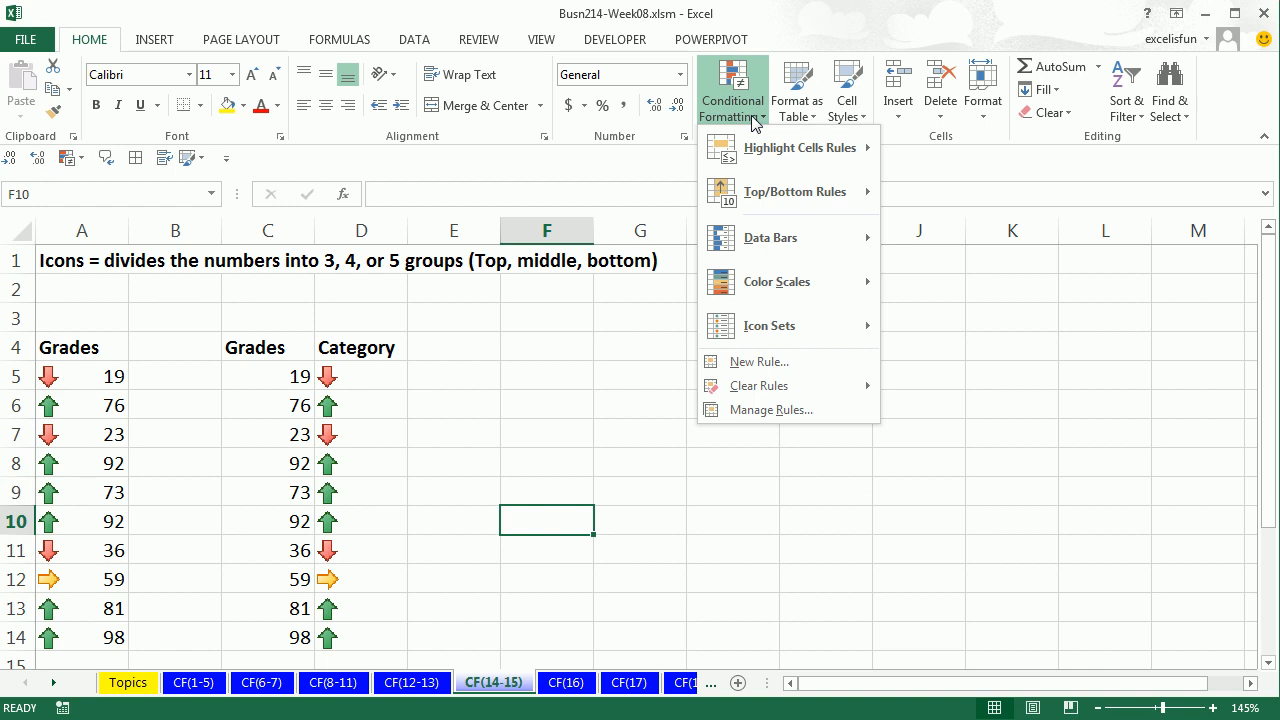
left_click(633, 331)
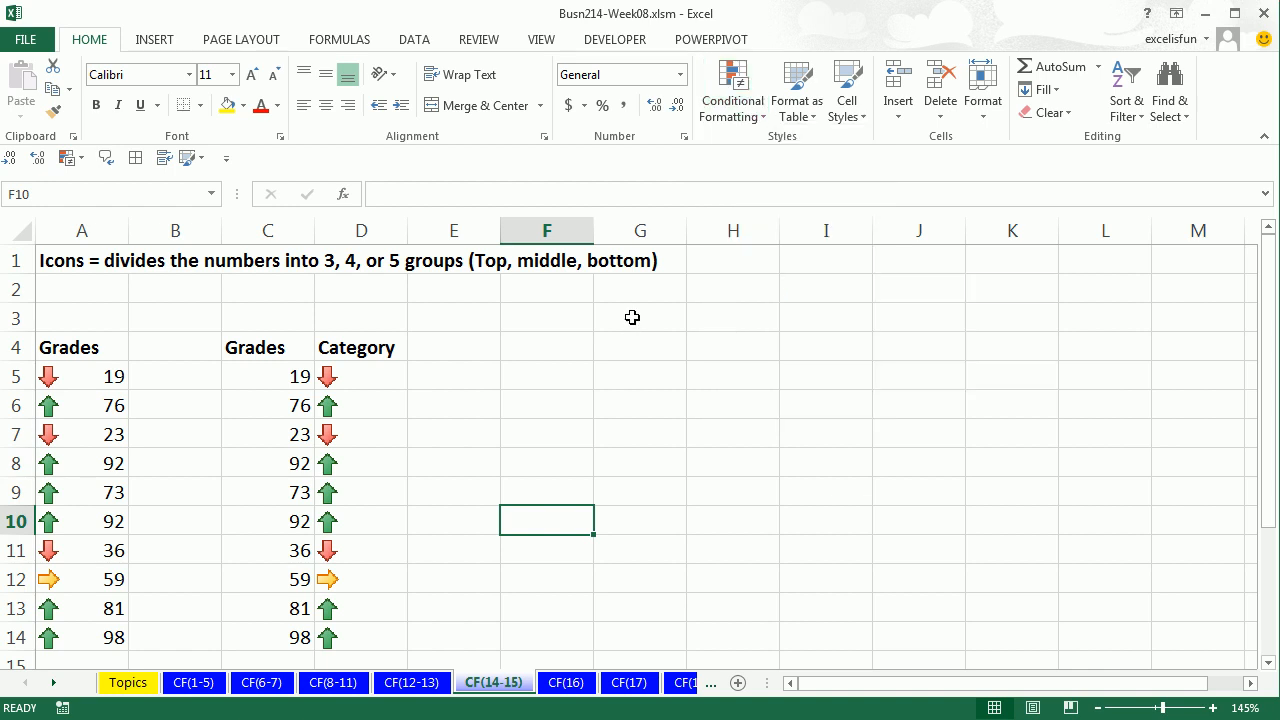
left_click(632, 317)
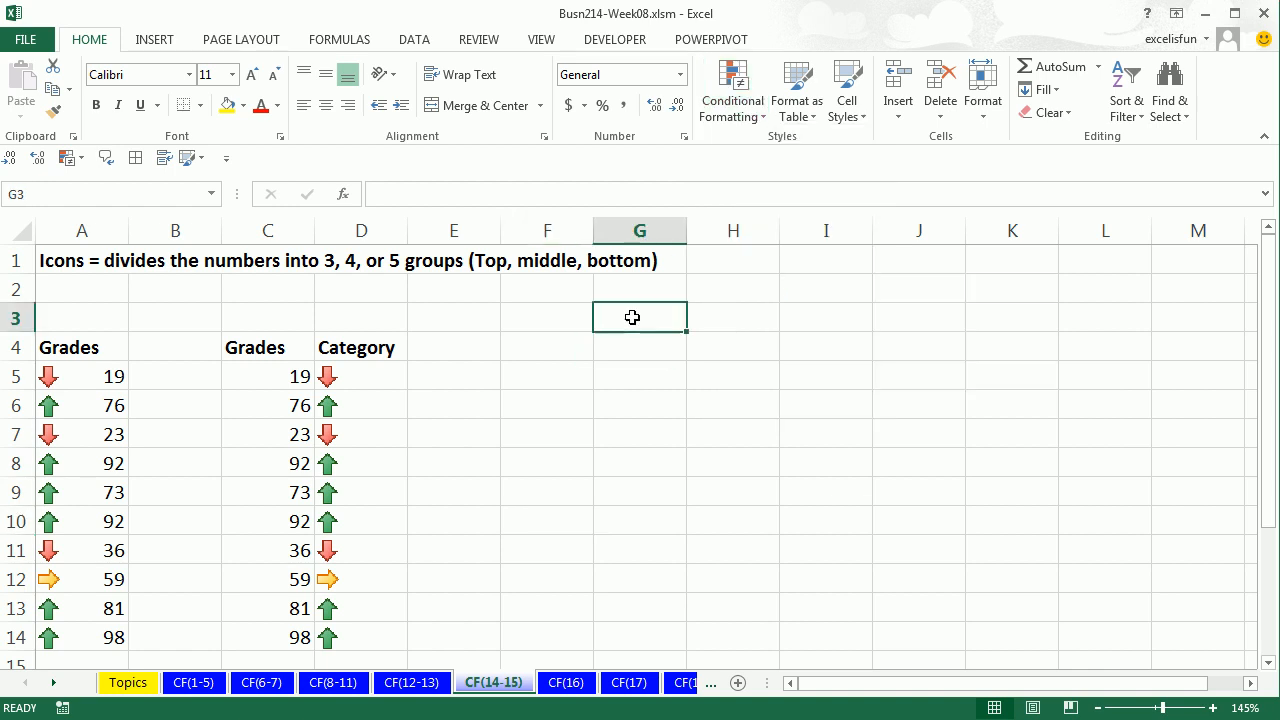
Step: Read the logical formula notes on sheet CF(16) and open sheet CF(17)
left_click(565, 682)
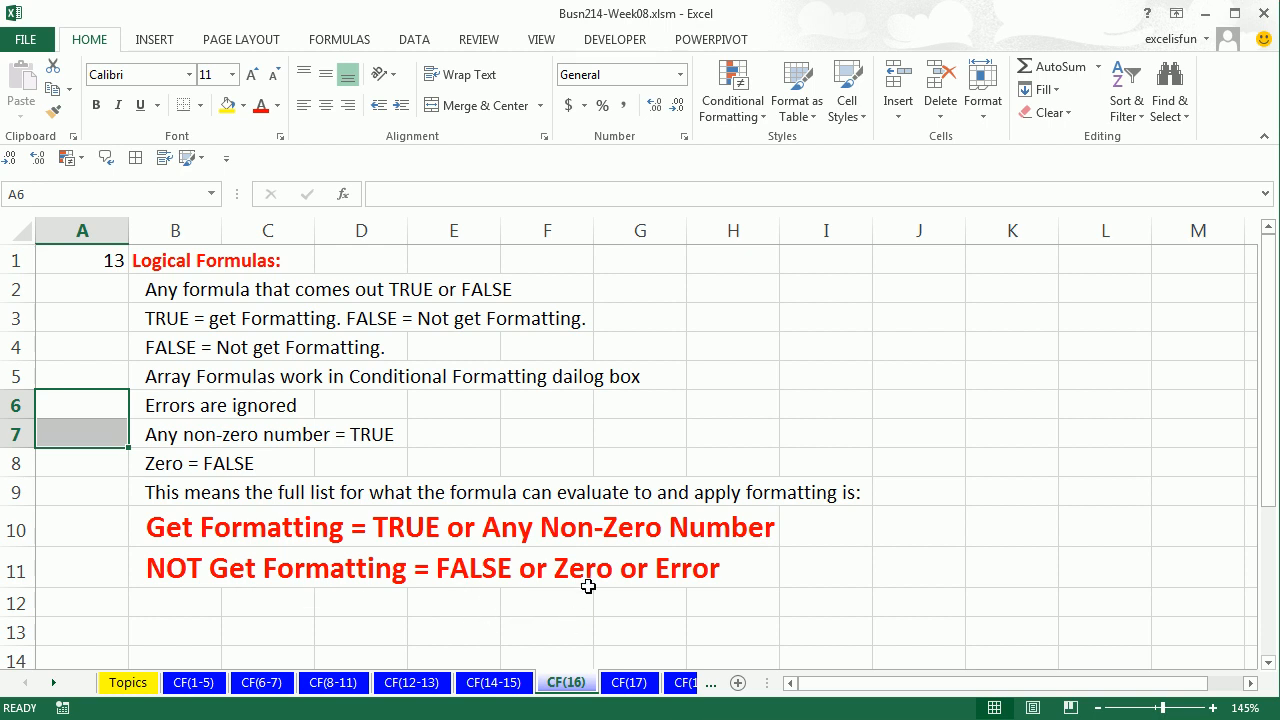
left_click(53, 683)
left_click(53, 683)
left_click(53, 683)
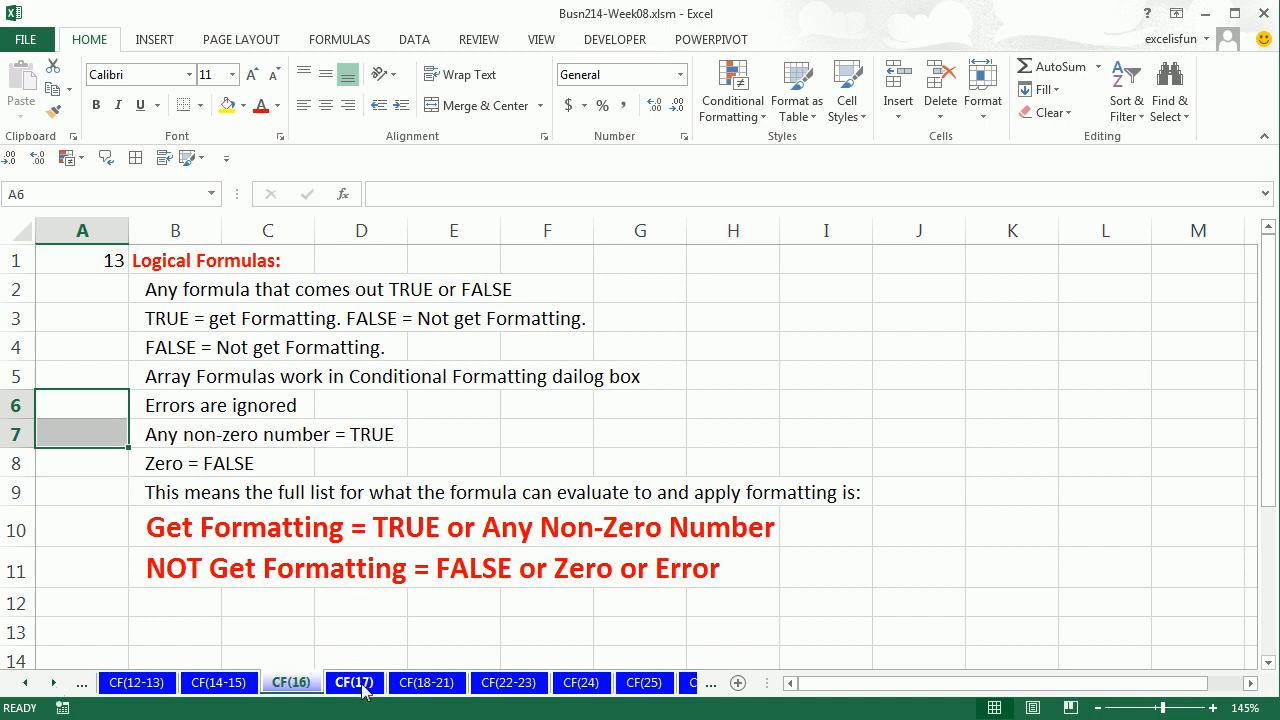
left_click(355, 683)
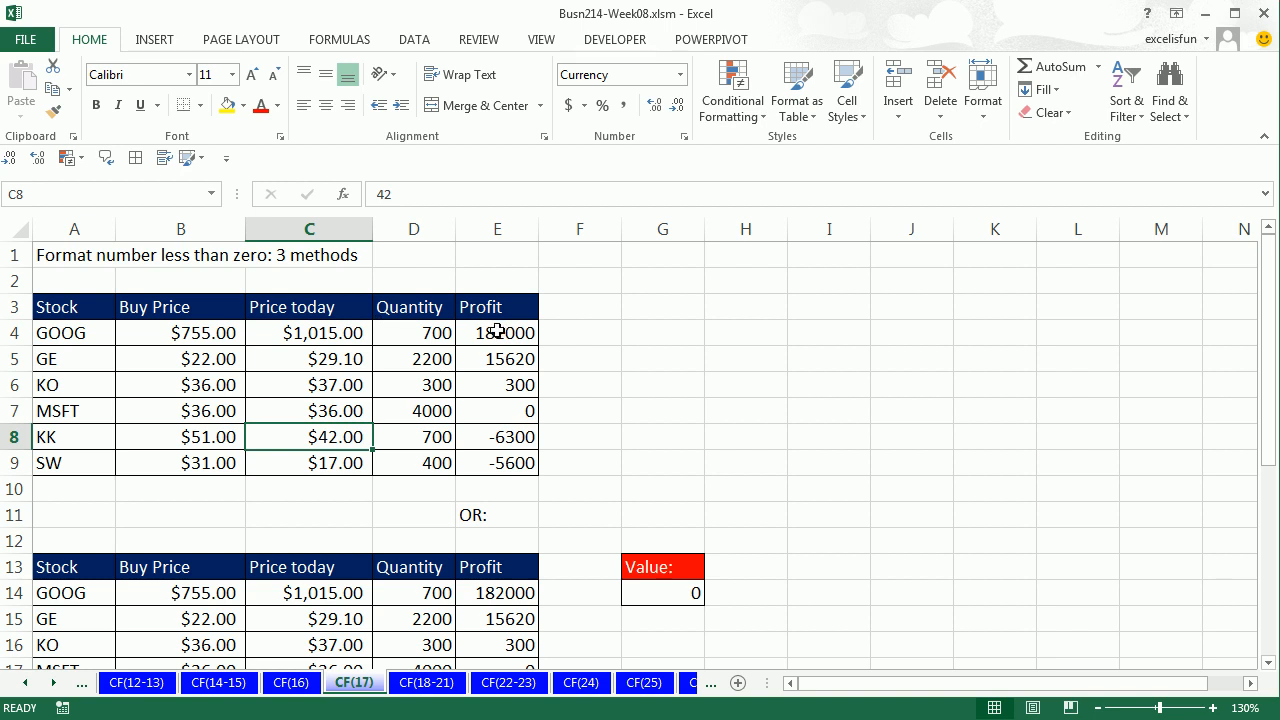
Step: Highlight Profit cells E4:E9 that are less than 0 with Light Red Fill with Dark Red Text
left_click_drag(497, 332, 493, 455)
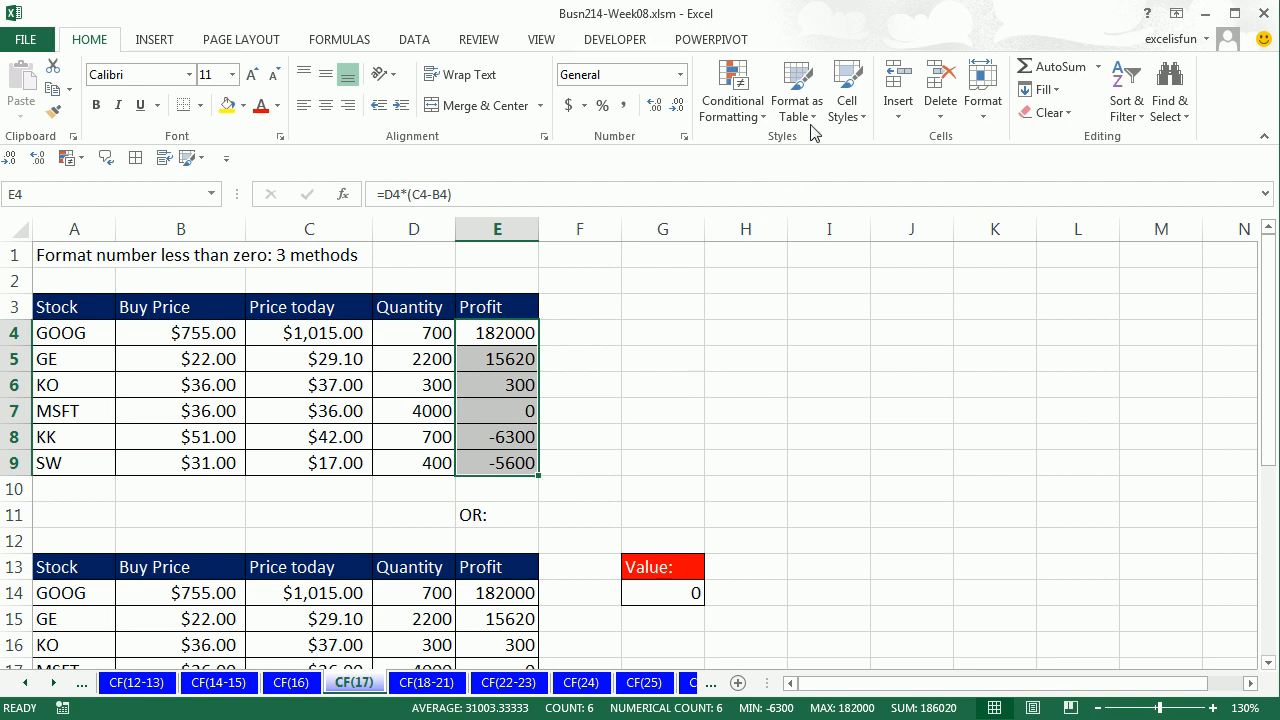
left_click(767, 115)
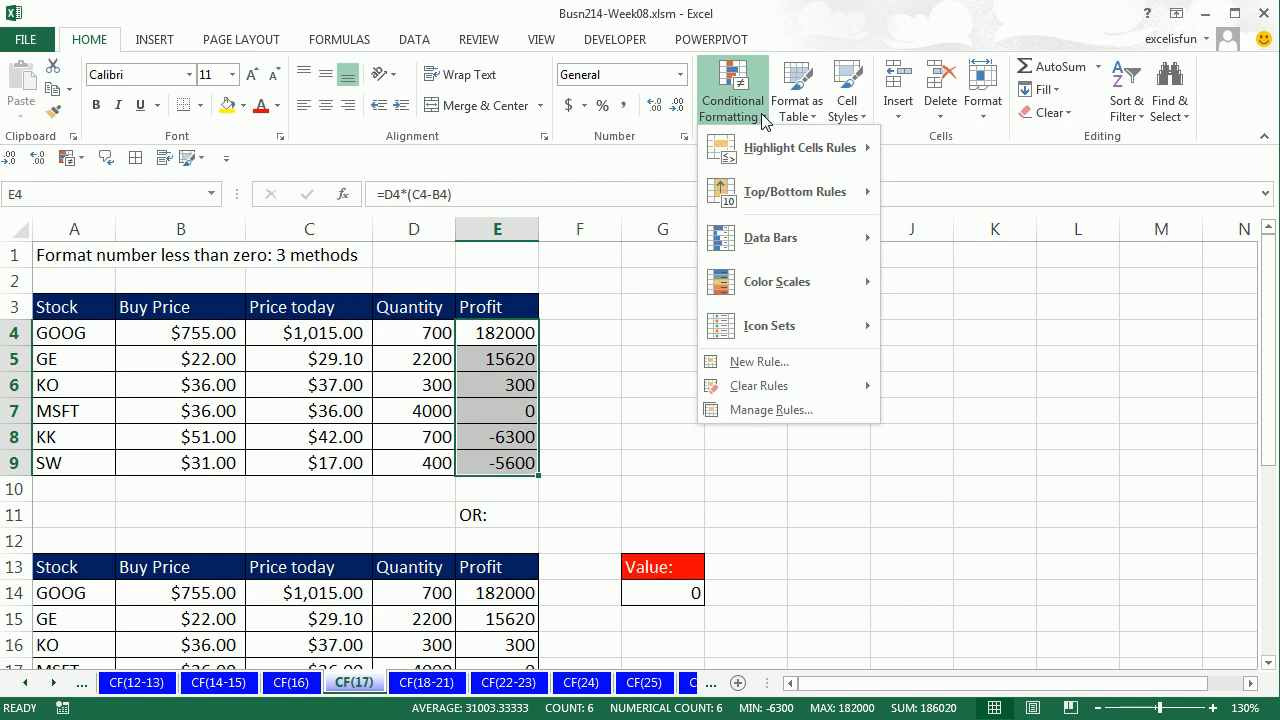
mouse_move(783, 155)
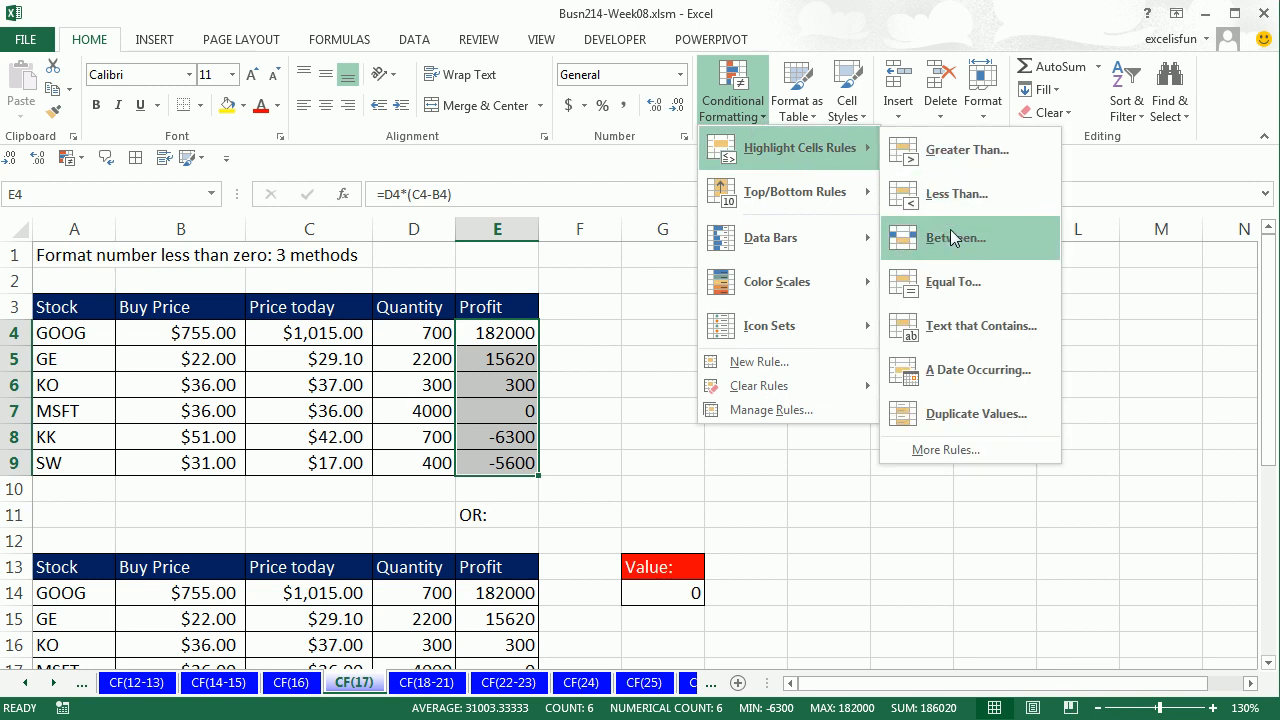
left_click(958, 194)
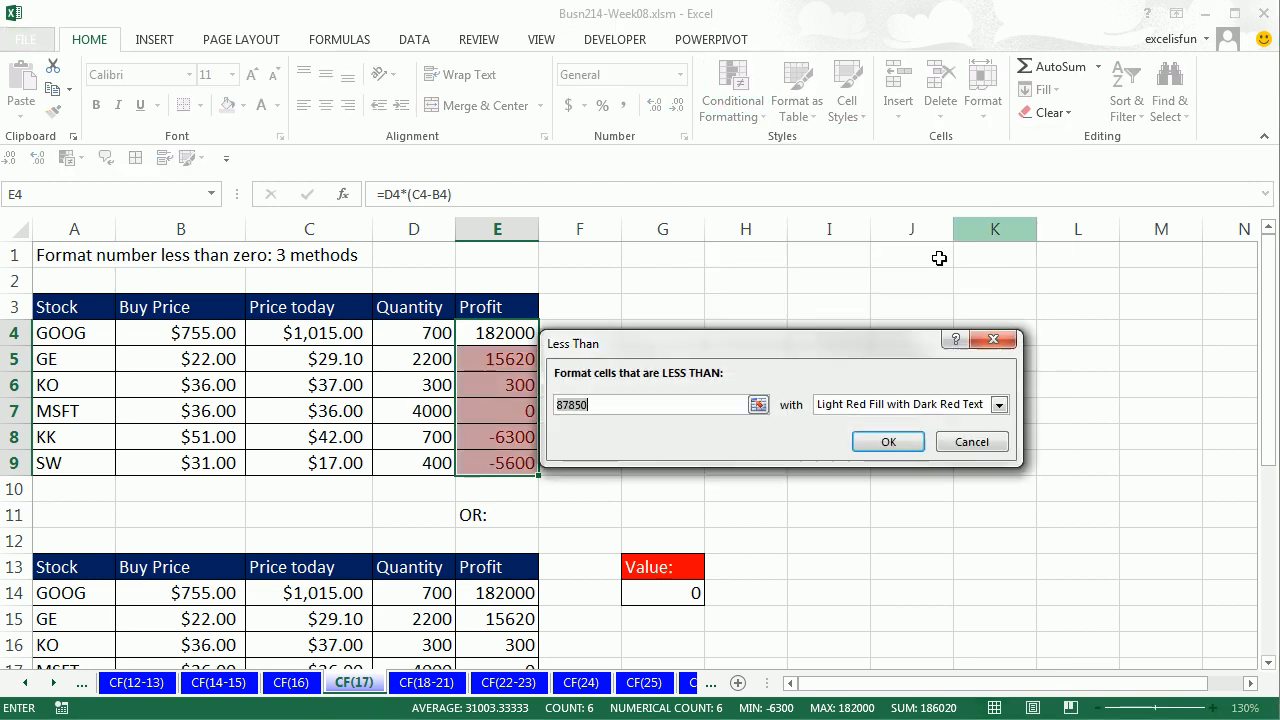
type("0")
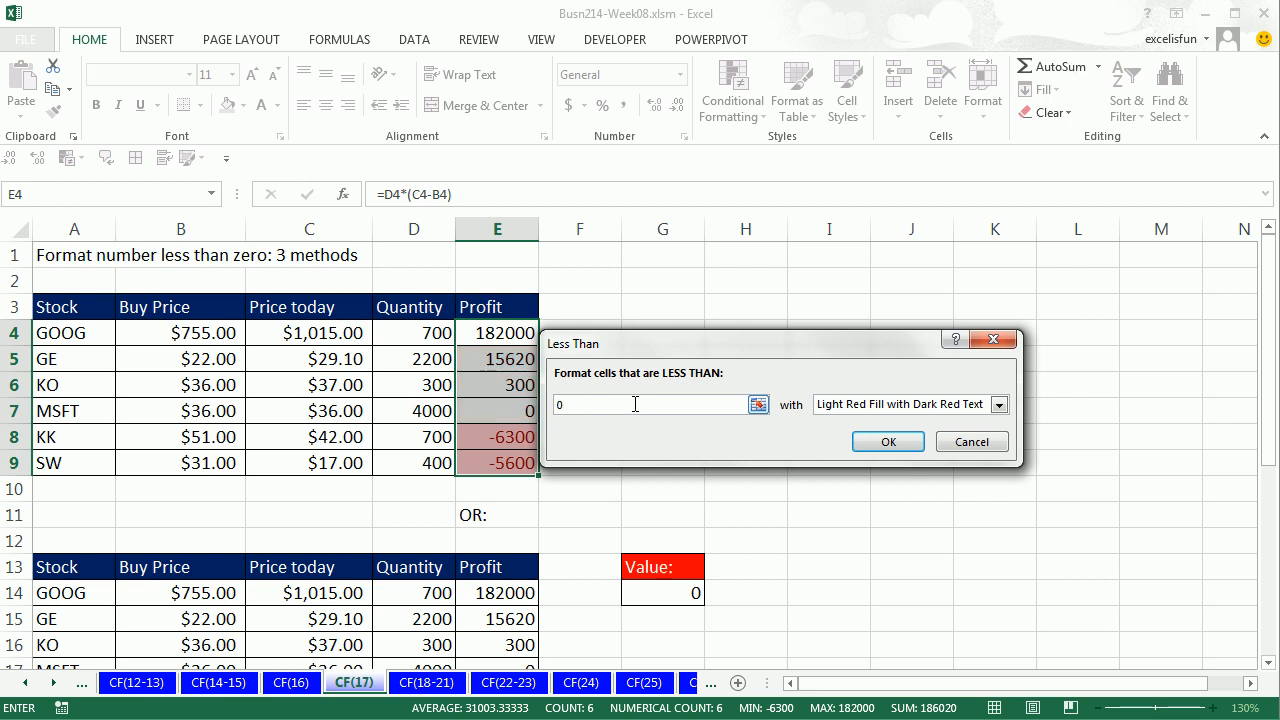
left_click_drag(656, 350, 727, 338)
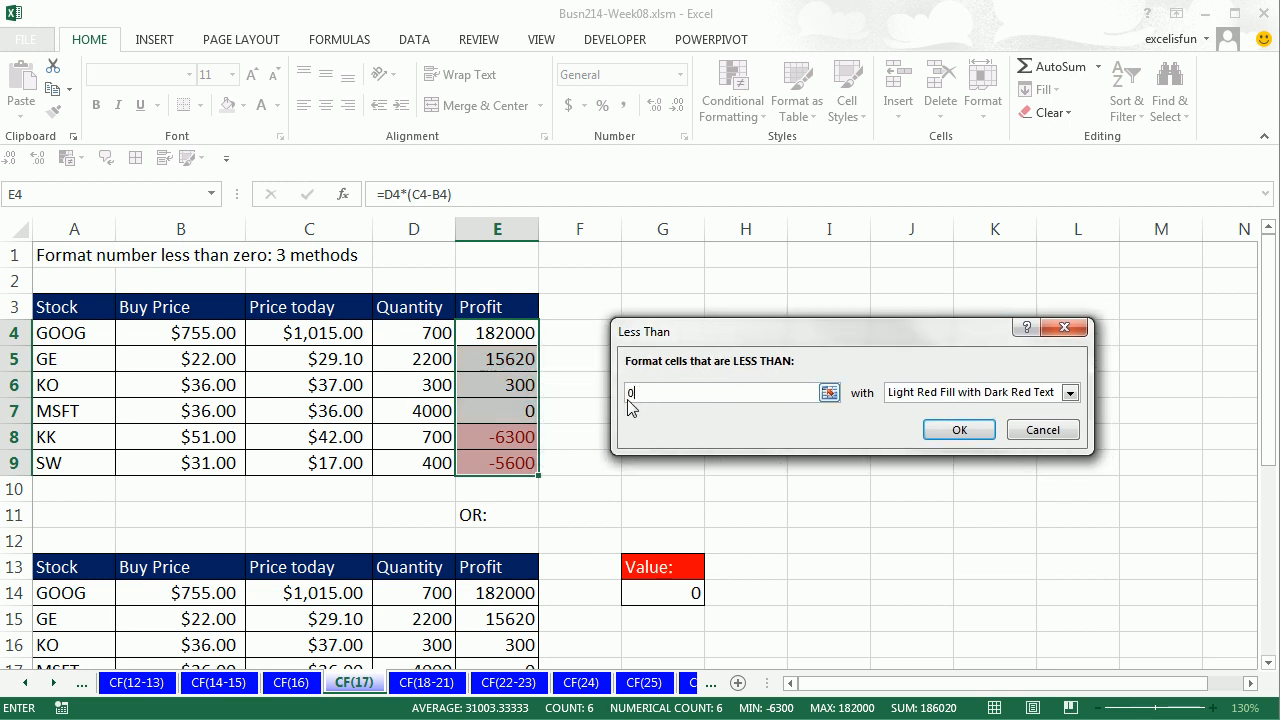
left_click(961, 427)
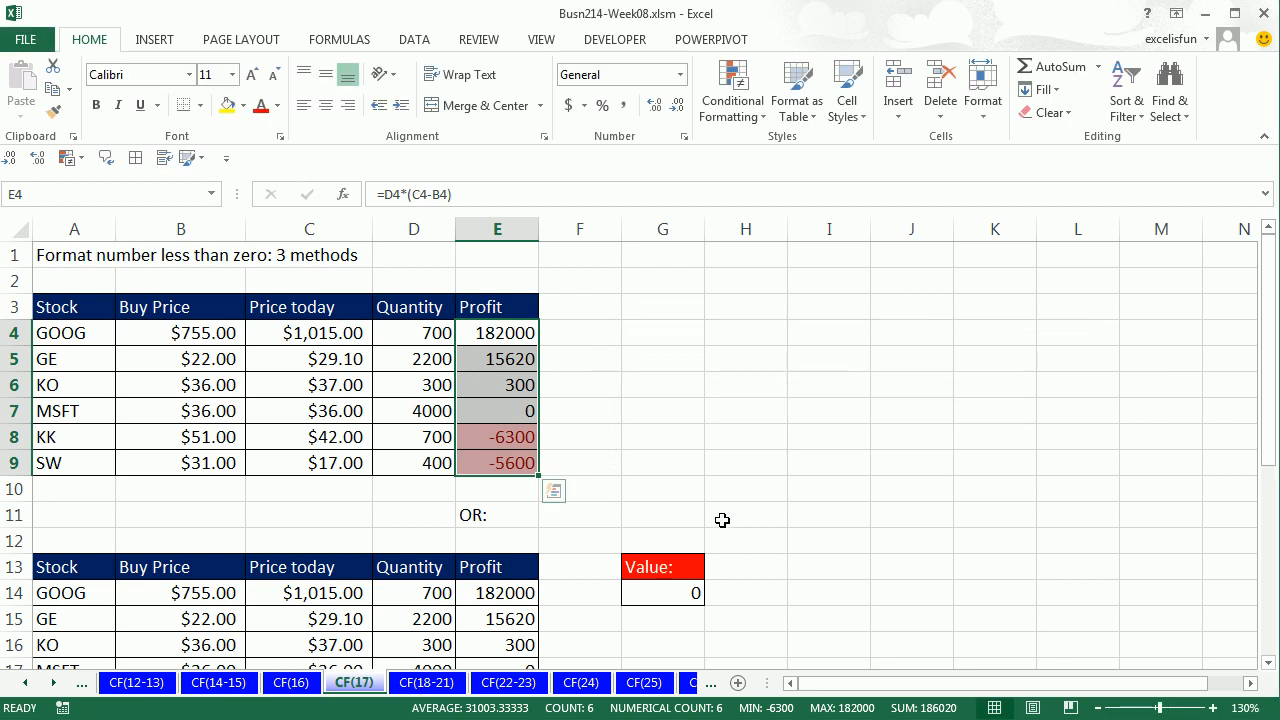
left_click(699, 428)
Step: Highlight Profit cells E14:E19 that are less than the value in G14, with Light Red Fill with Dark Red Text
scroll(699, 428, "down", 3)
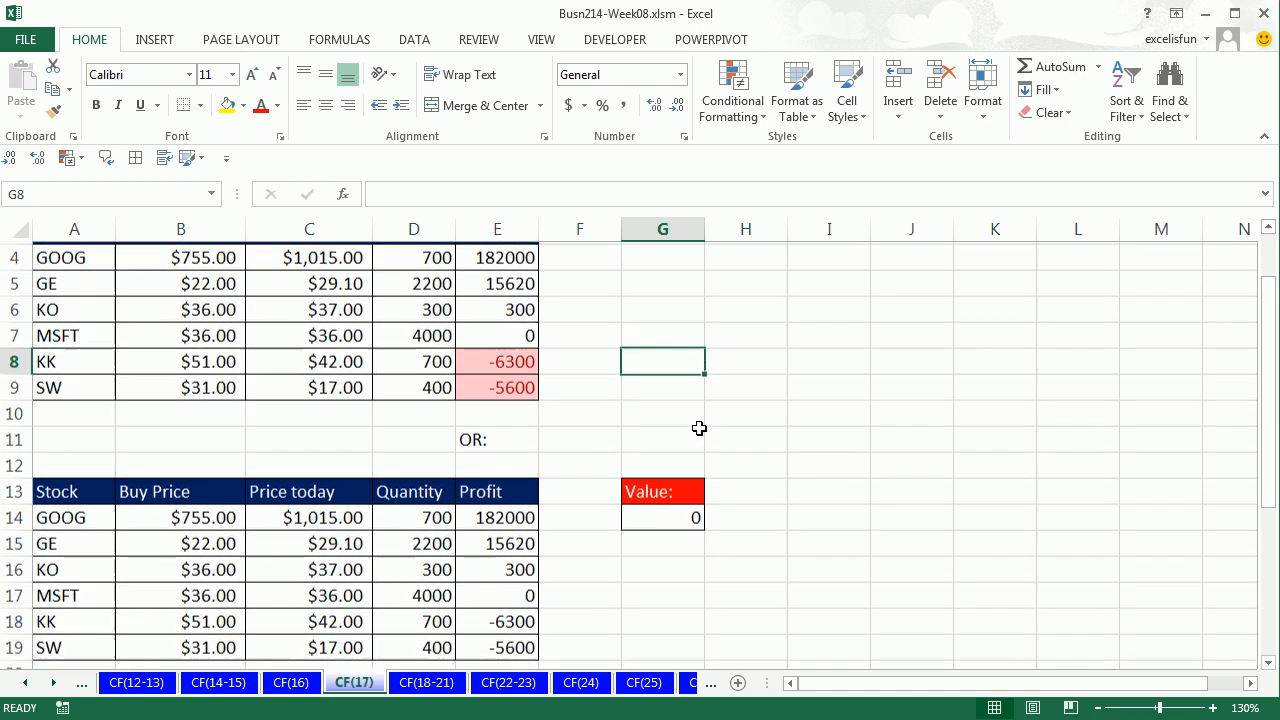
left_click_drag(495, 361, 511, 489)
left_click(745, 110)
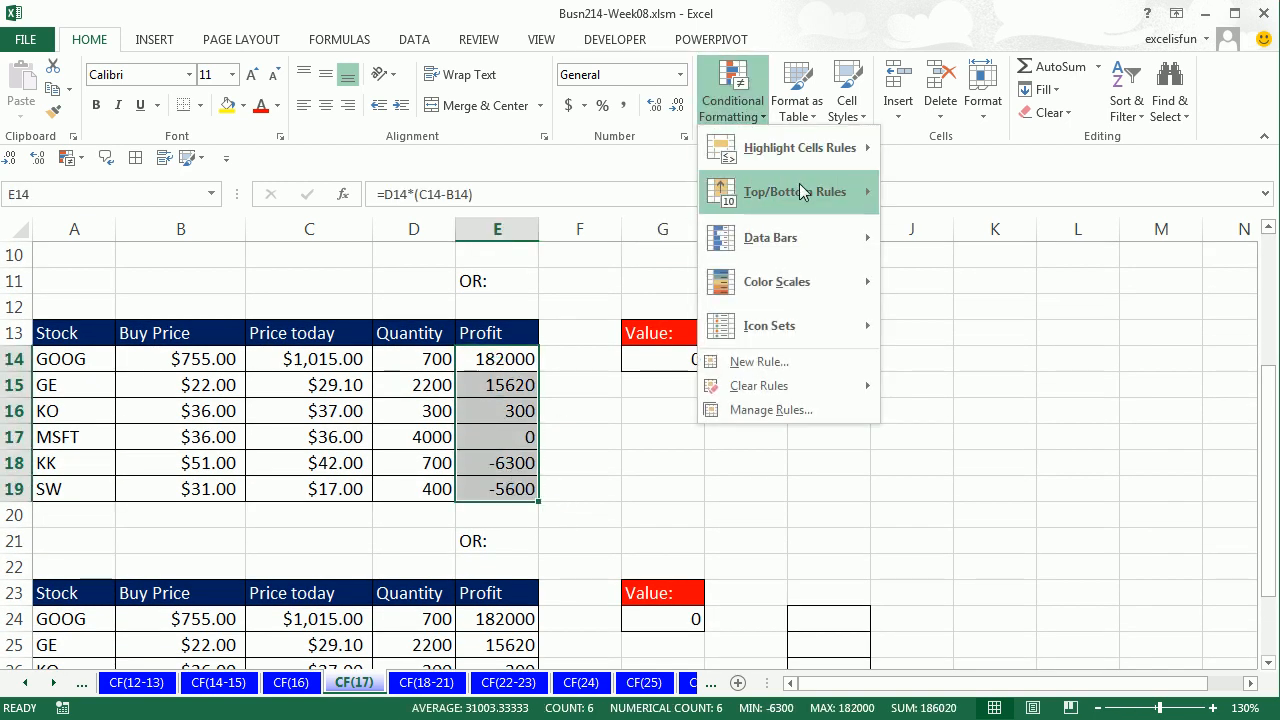
mouse_move(826, 150)
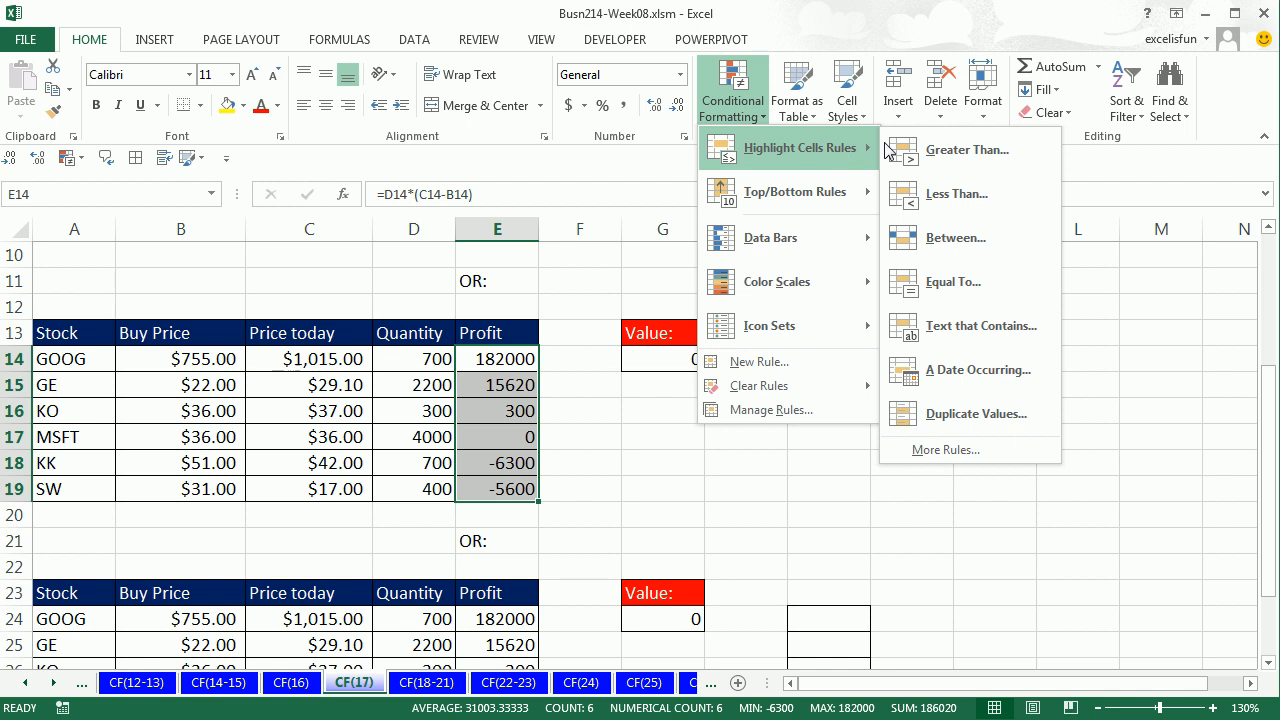
left_click(958, 194)
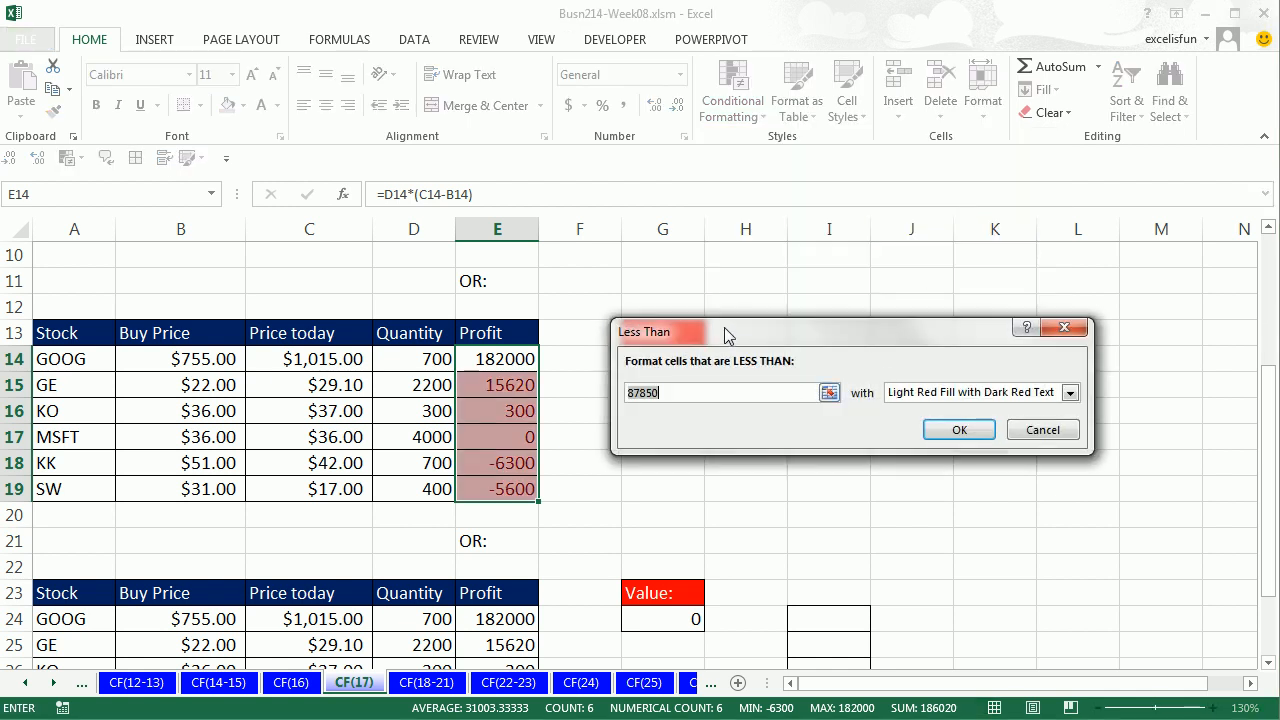
left_click_drag(727, 335, 863, 316)
left_click(663, 358)
left_click(1082, 413)
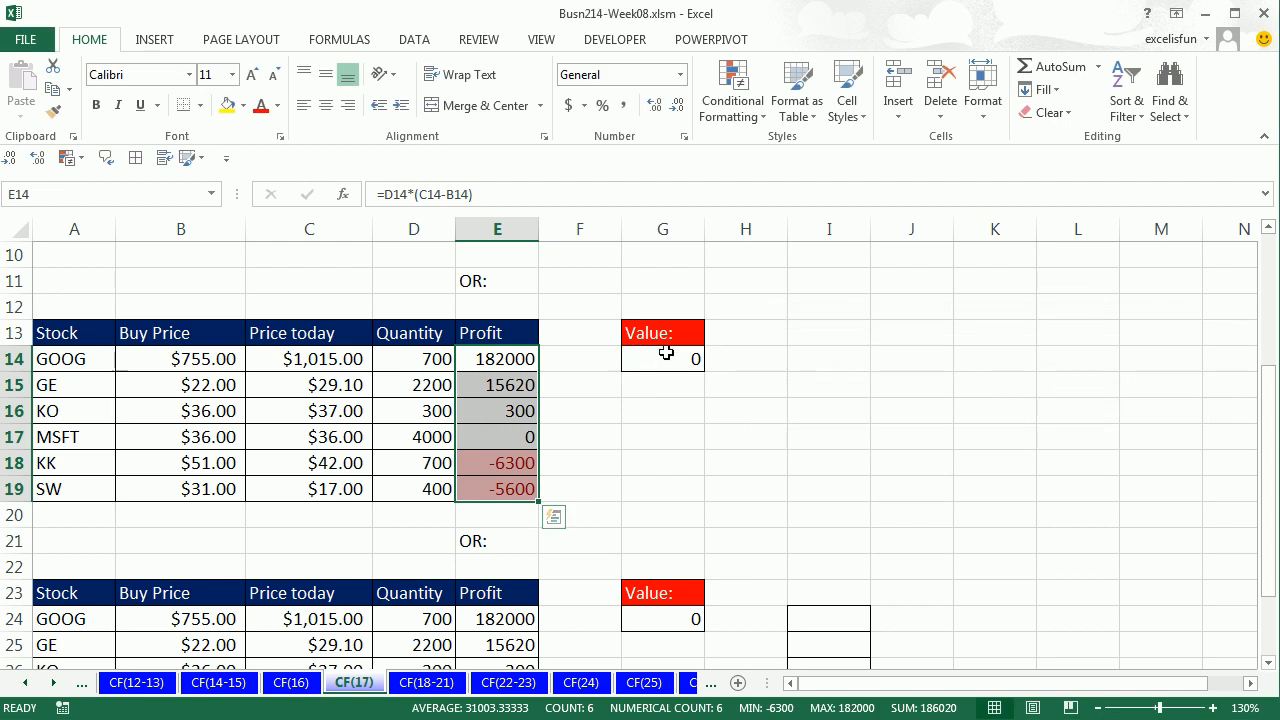
Step: Test the cell-linked rule by setting G14 to 500, and set it back to 0
left_click(664, 357)
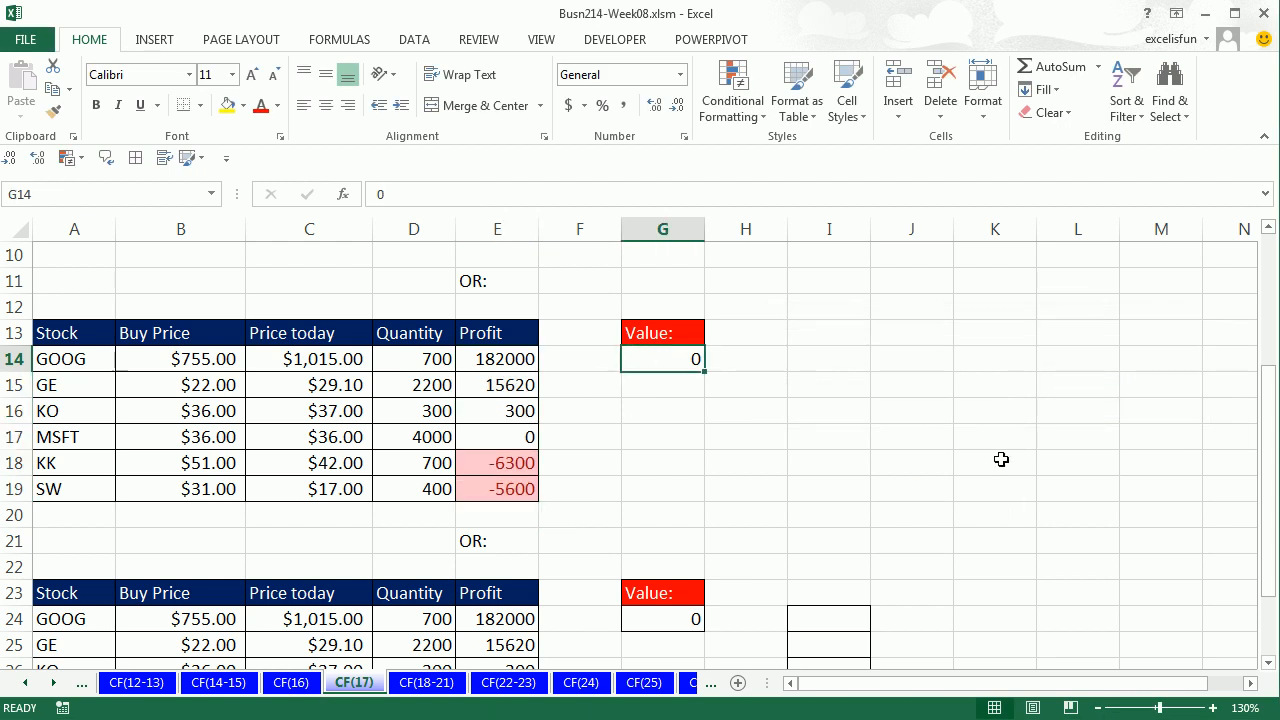
type("500")
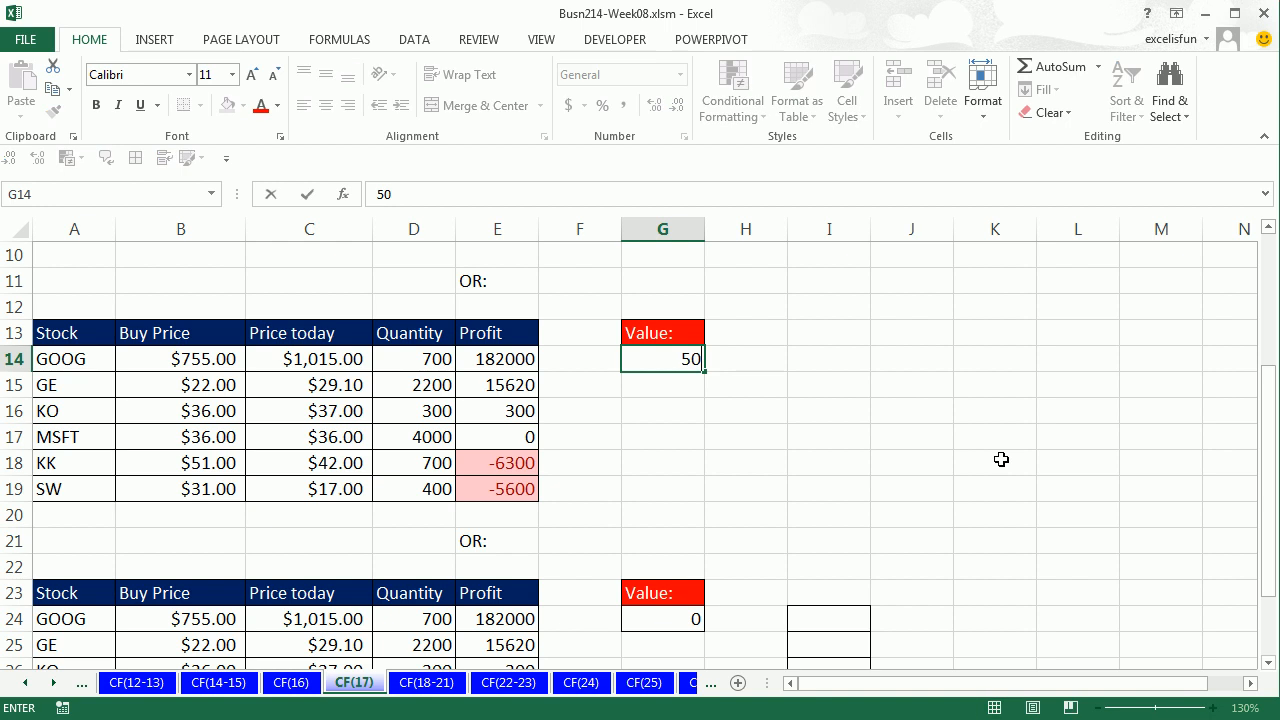
key("ctrl+Return")
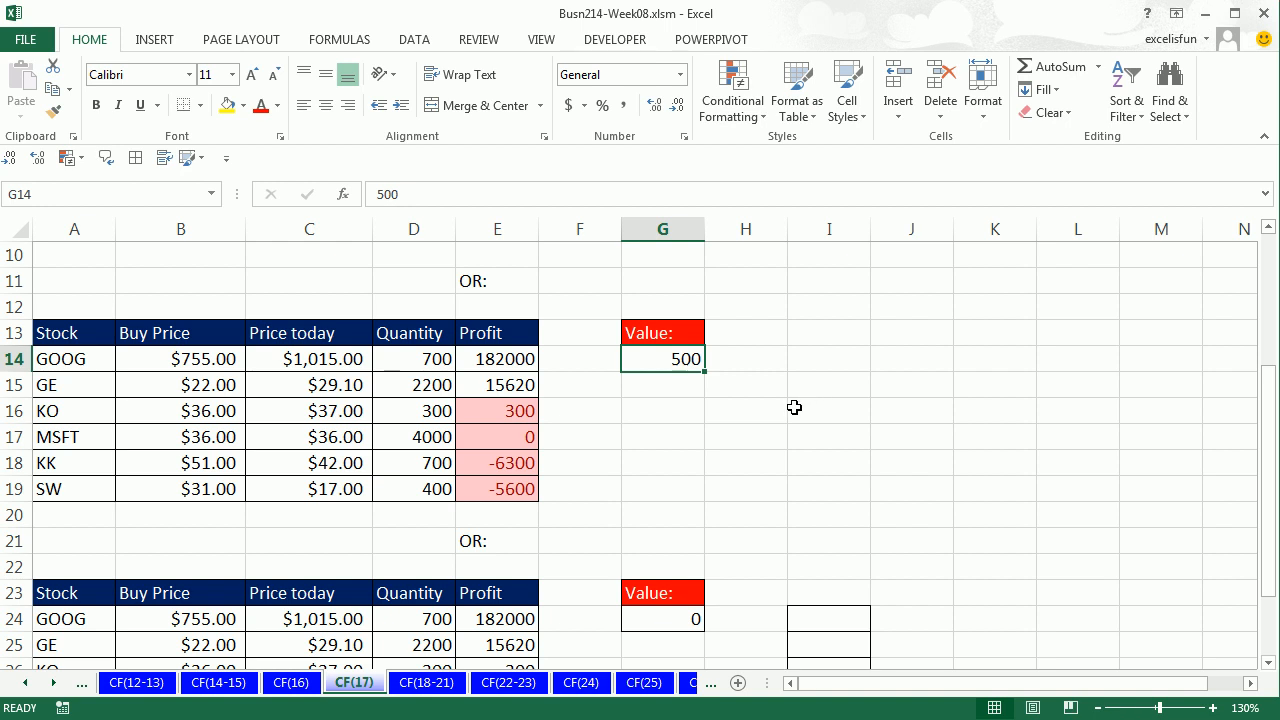
type("0")
key("ctrl+Return")
Step: Enter the logical formula =E24<$G$24 in I24 and fill it down through I29
scroll(777, 405, "down", 2)
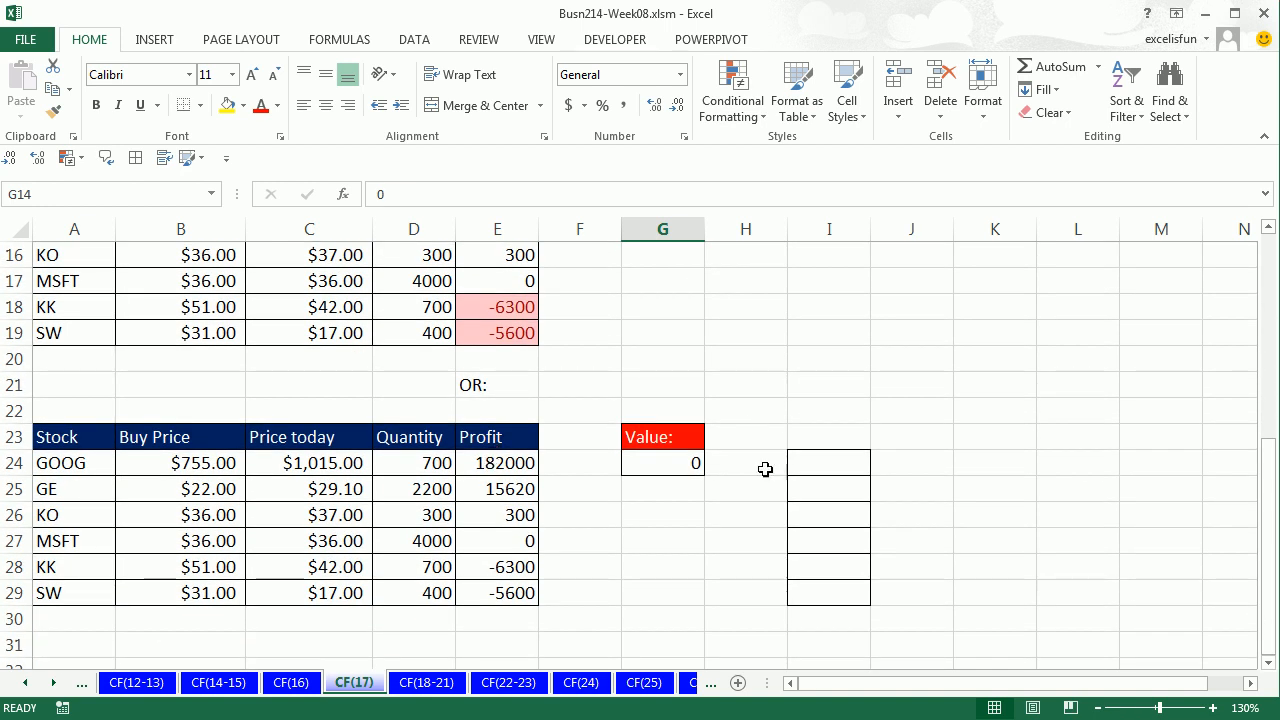
left_click(806, 467)
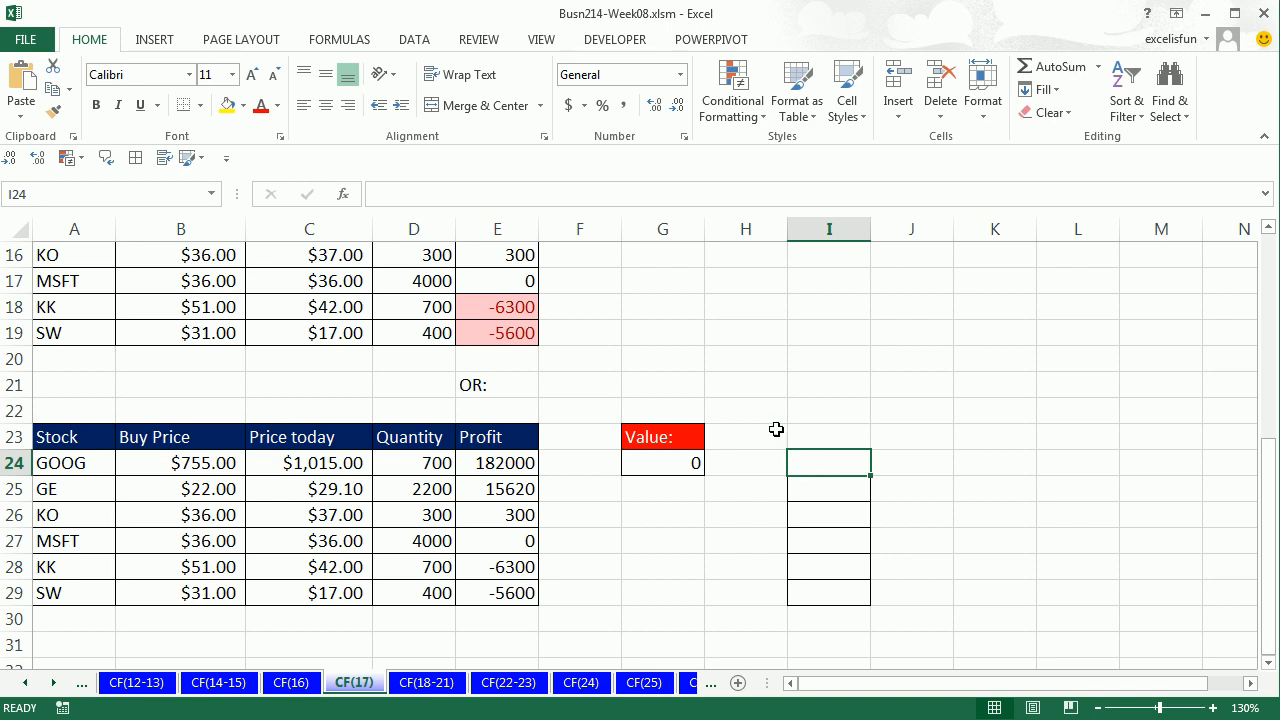
left_click_drag(505, 456, 513, 594)
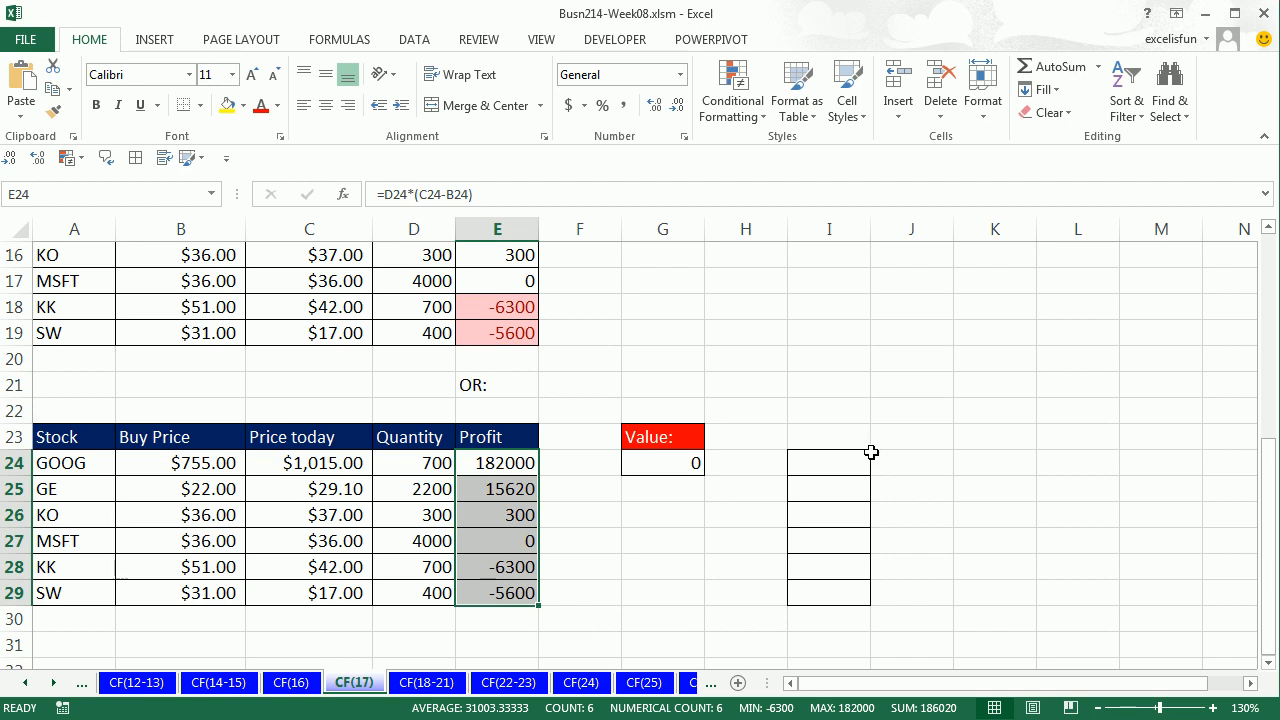
left_click(829, 458)
left_click_drag(835, 495, 837, 591)
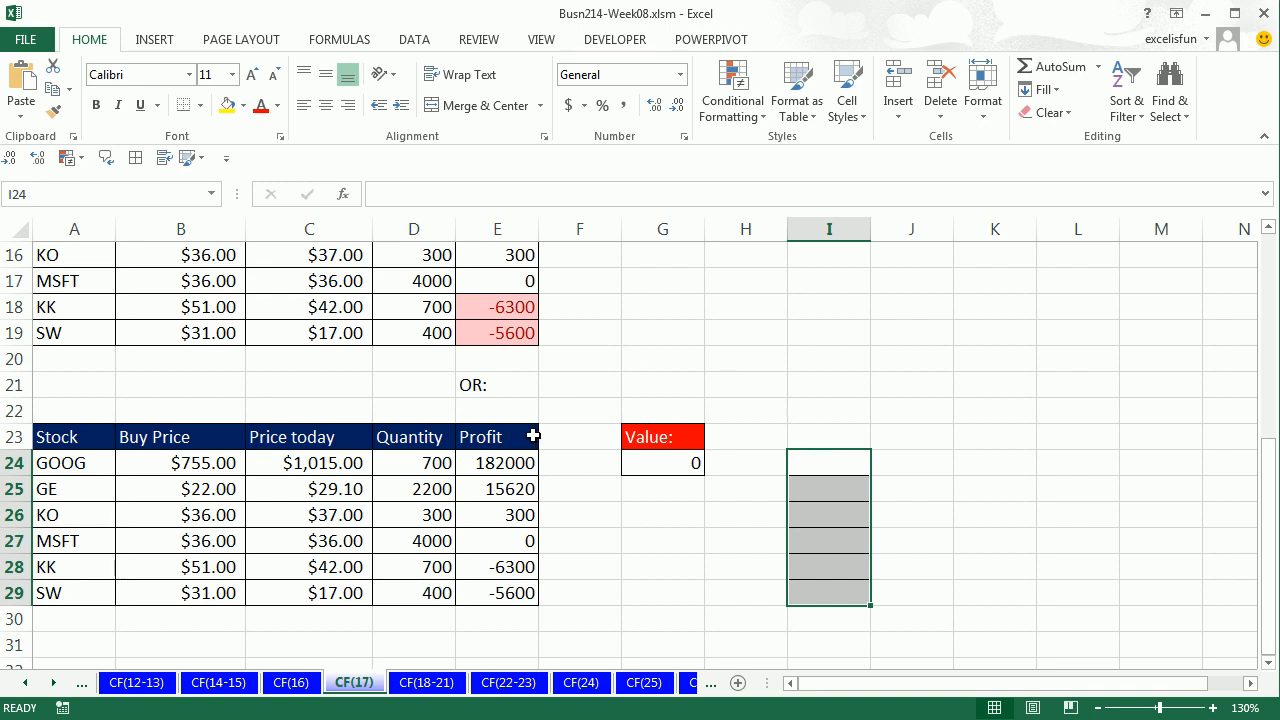
left_click(820, 467)
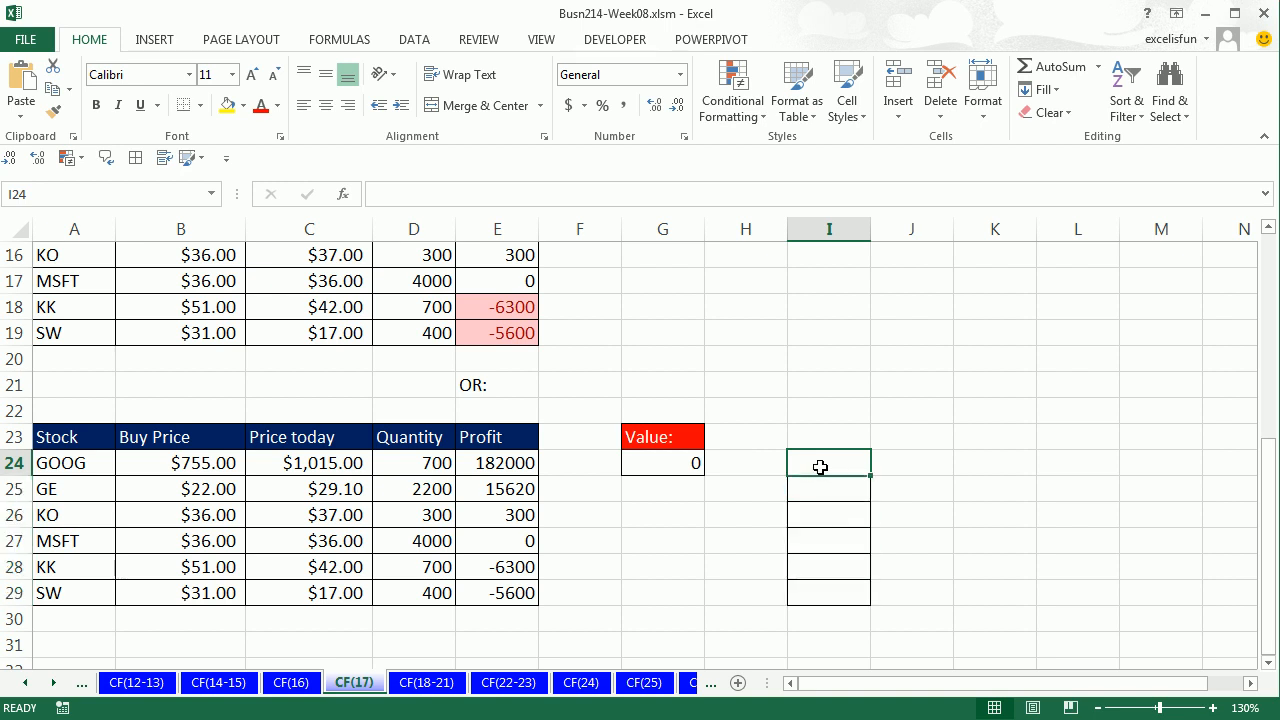
type("=")
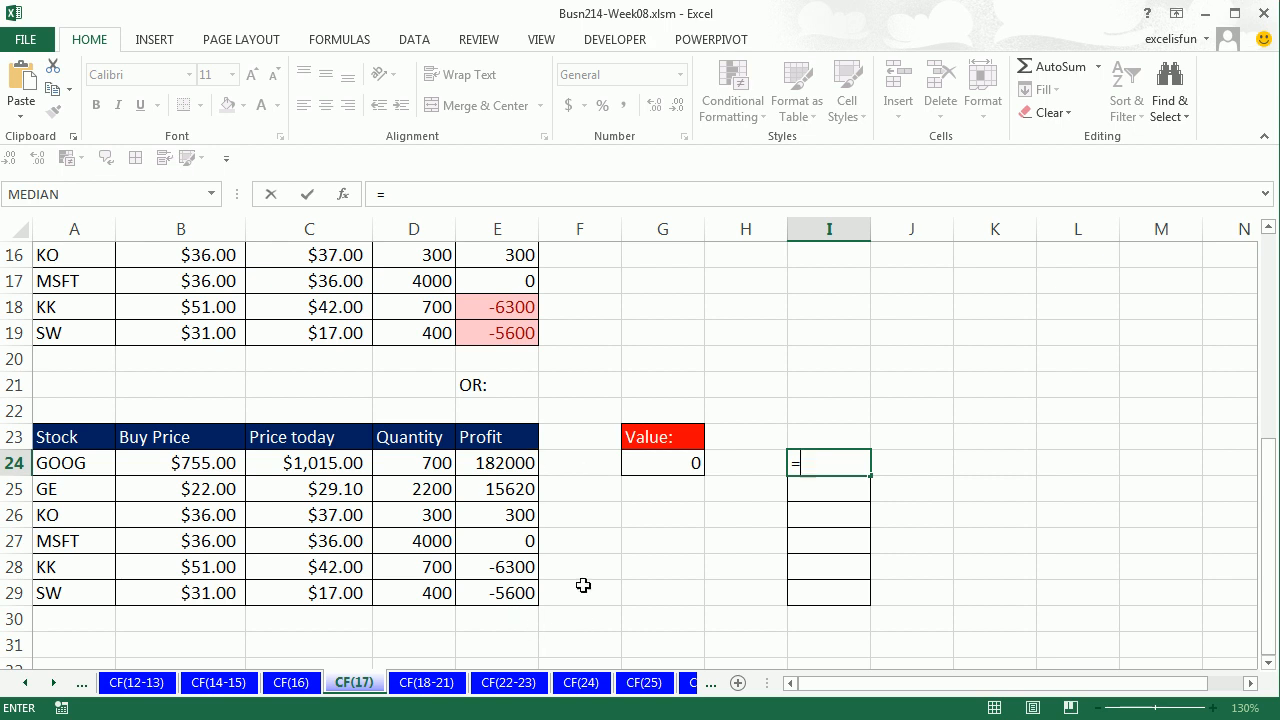
left_click(505, 460)
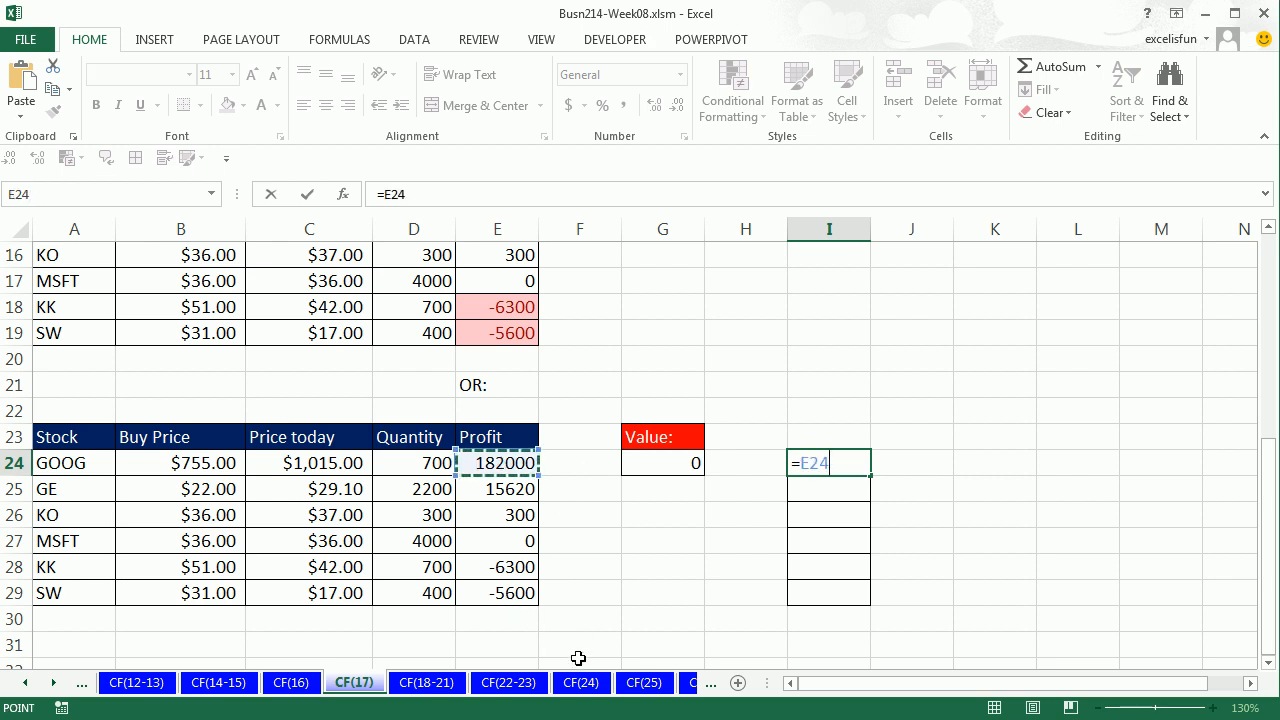
type("<")
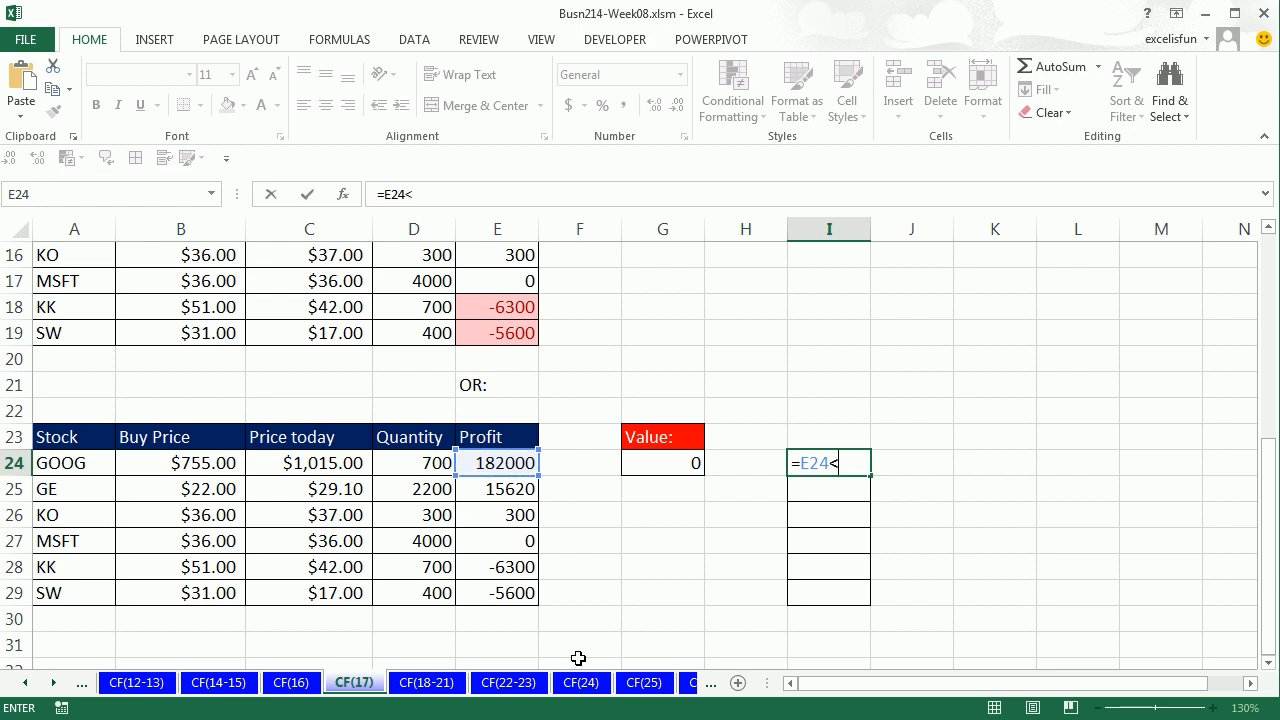
left_click(649, 455)
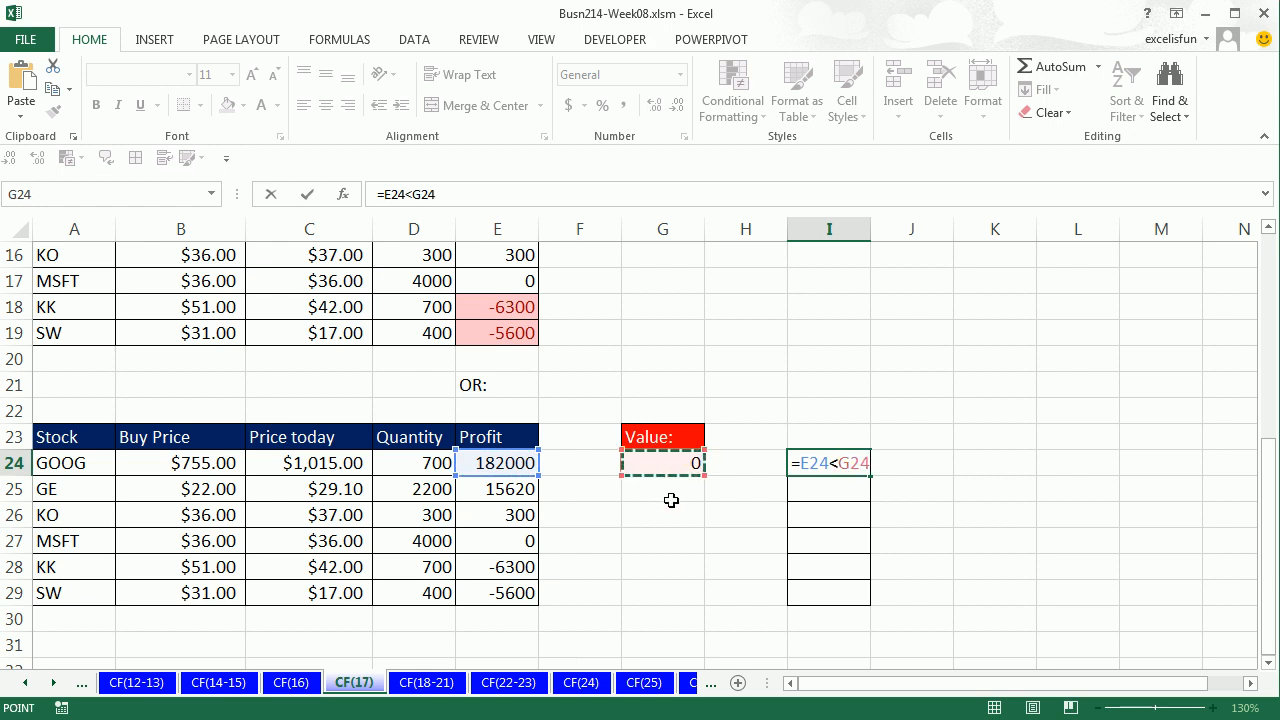
key("F4")
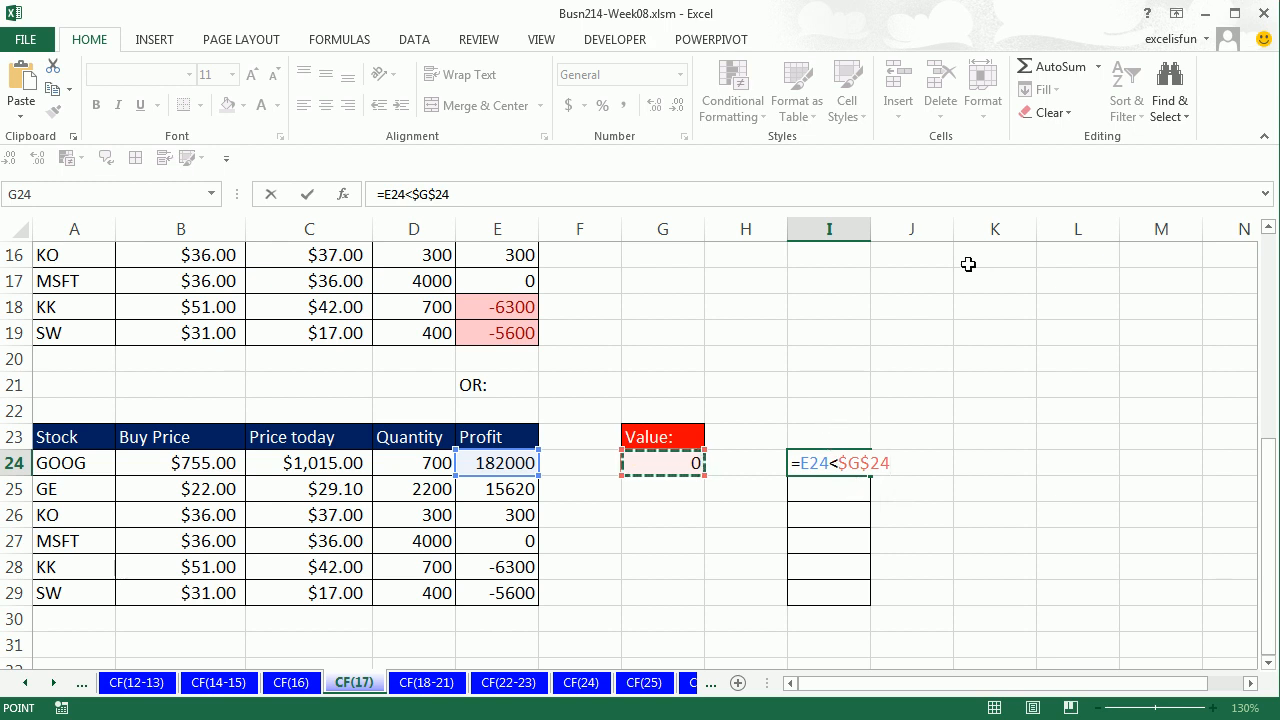
key("ctrl+Return")
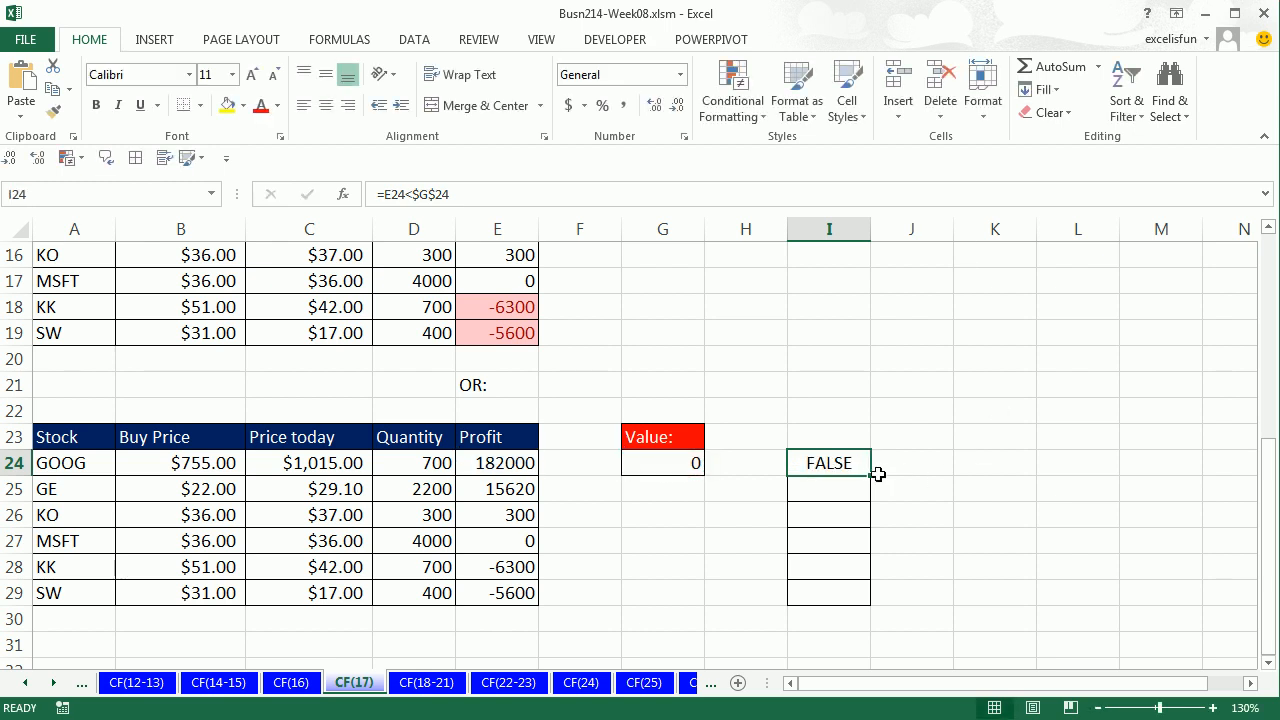
left_click_drag(871, 476, 846, 603)
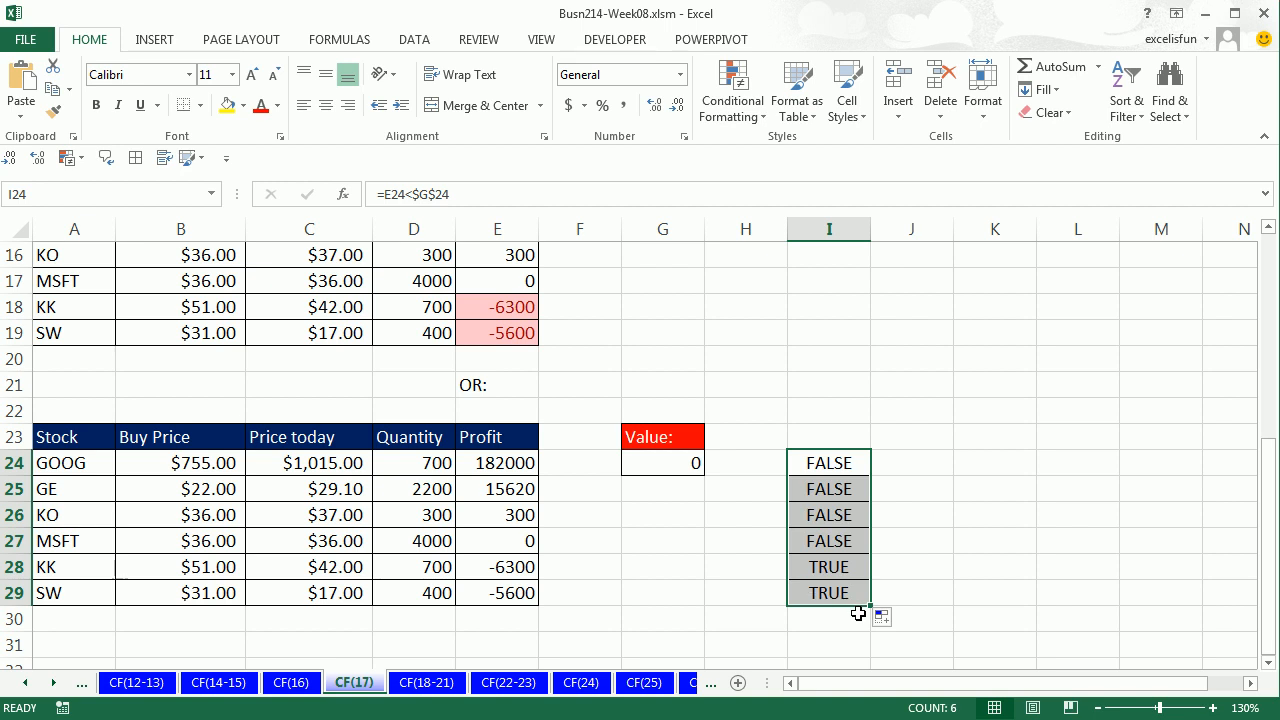
Step: Test the logical formulas by setting G24 to 500, and set it back to 0
left_click(692, 462)
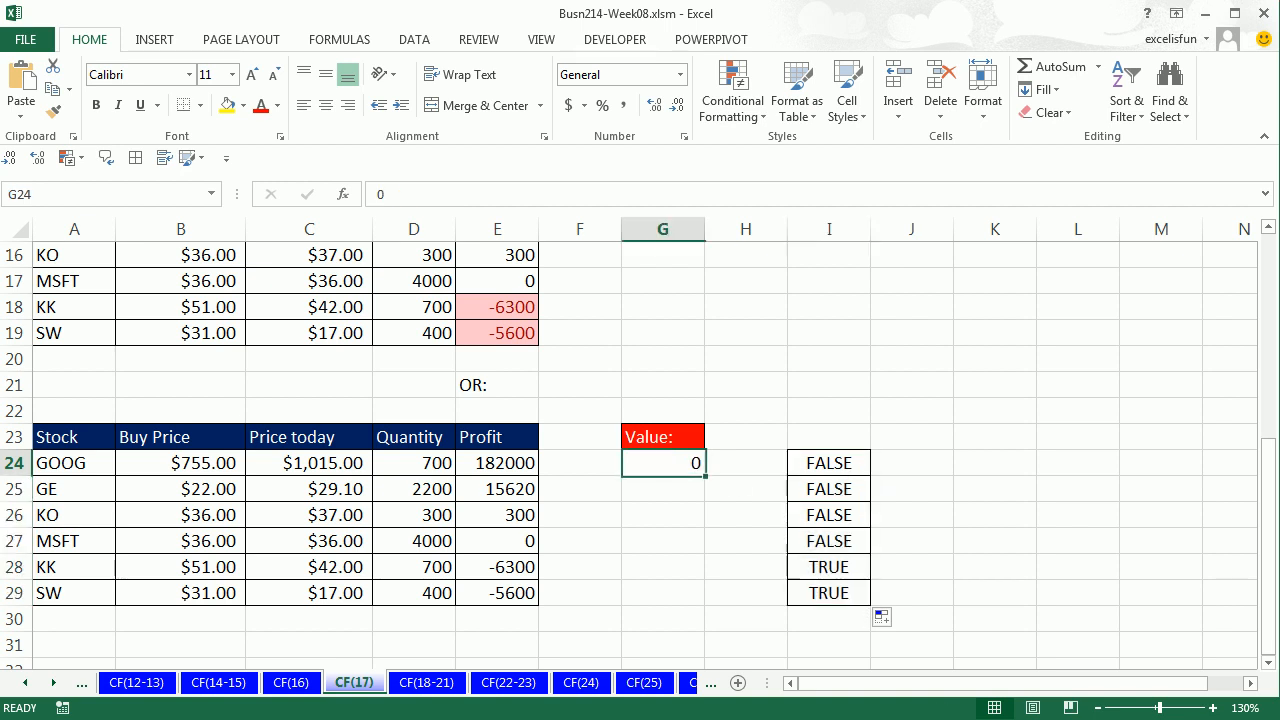
type("500")
key("ctrl+Return")
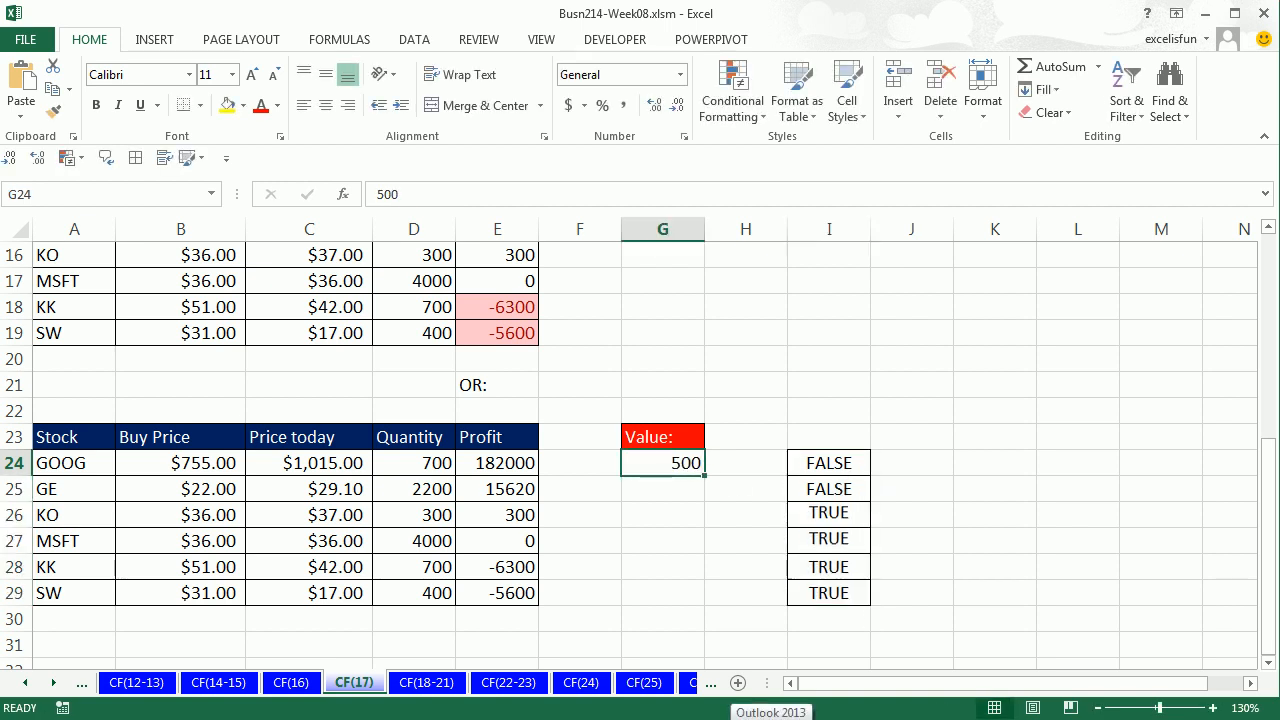
type("0")
key("ctrl+Return")
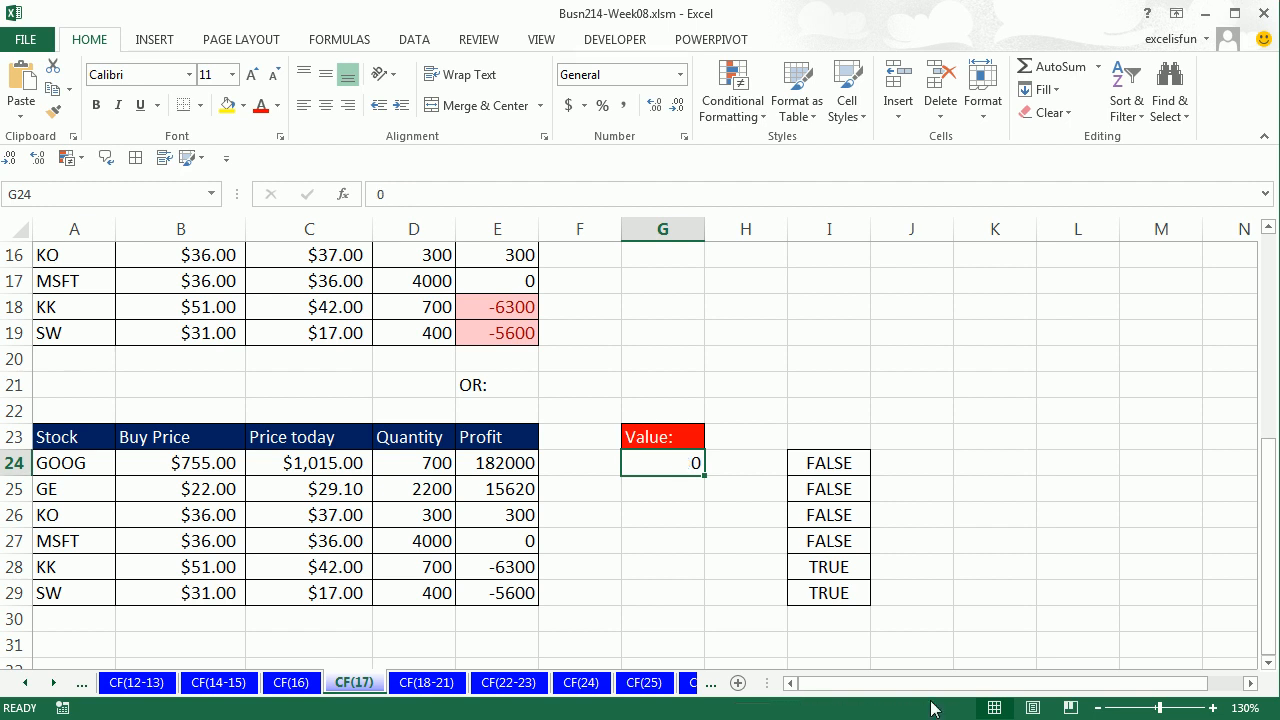
Step: Inspect the cell references in the logical formula in I24 without changing it
double_click(846, 462)
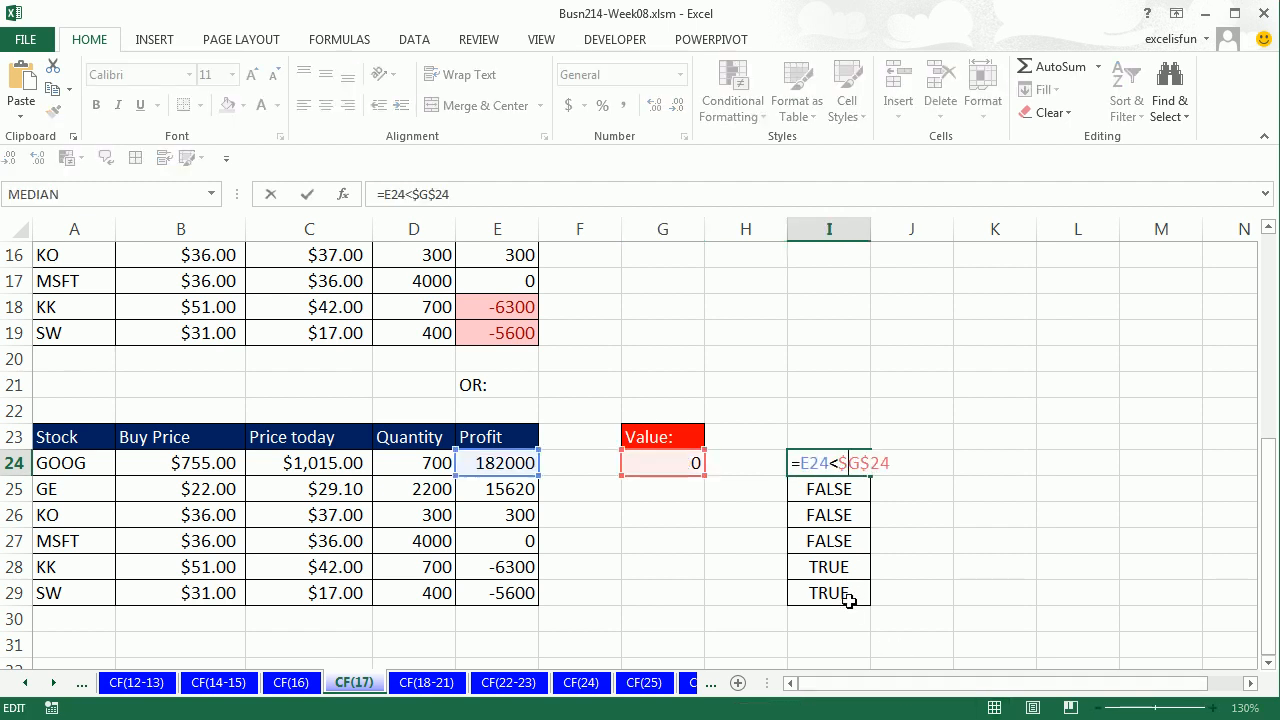
key("Escape")
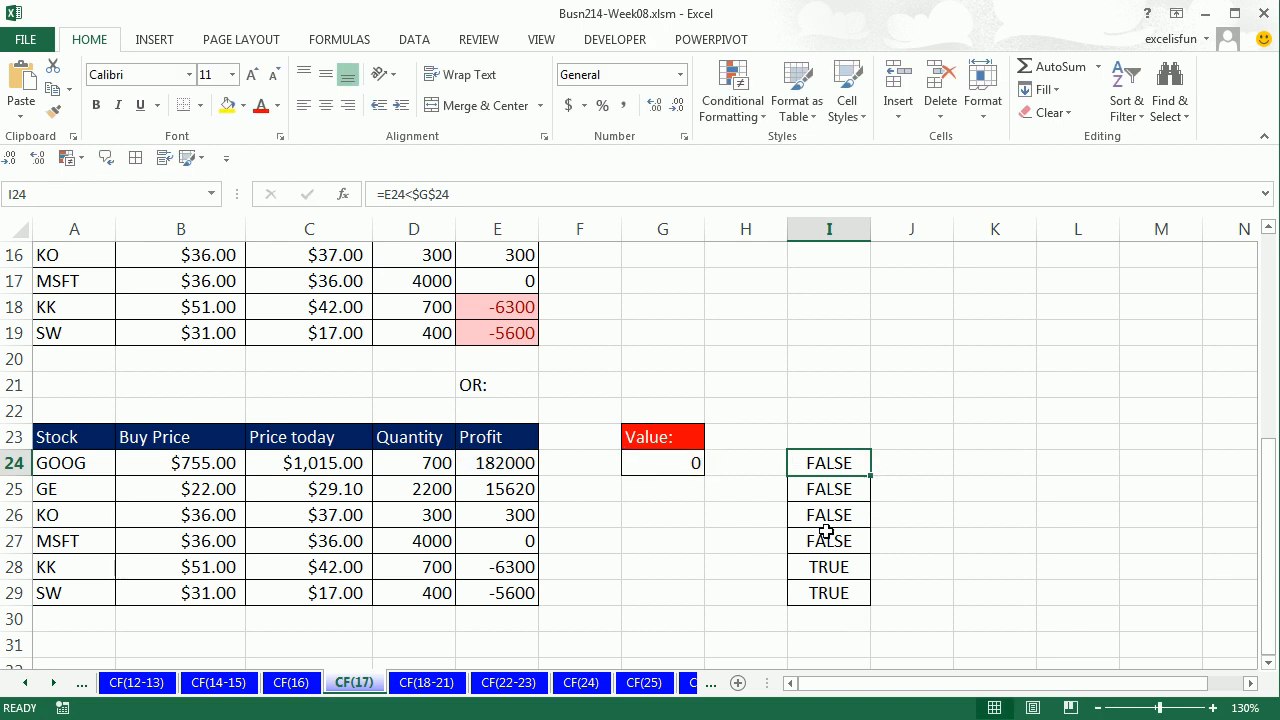
Step: Copy the text of the logical formula =E24<$G$24 from I24, leaving the cell unchanged
double_click(818, 463)
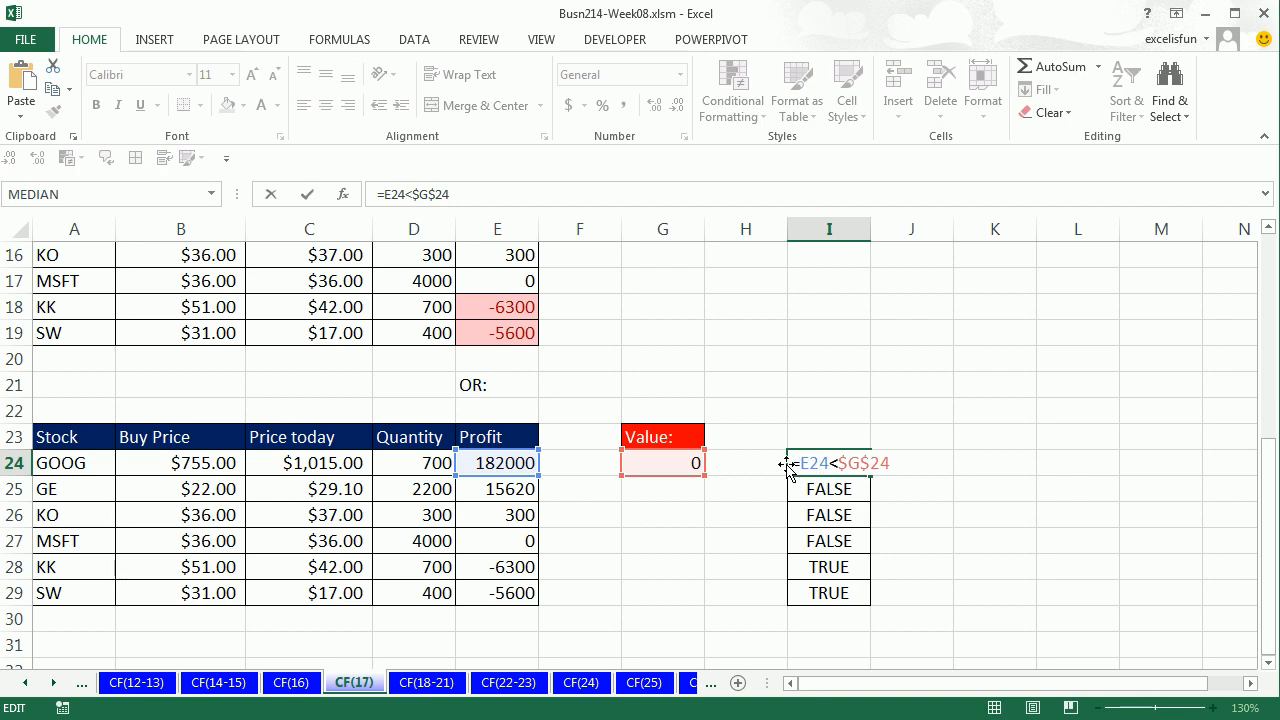
left_click_drag(791, 465, 931, 468)
key("ctrl+c")
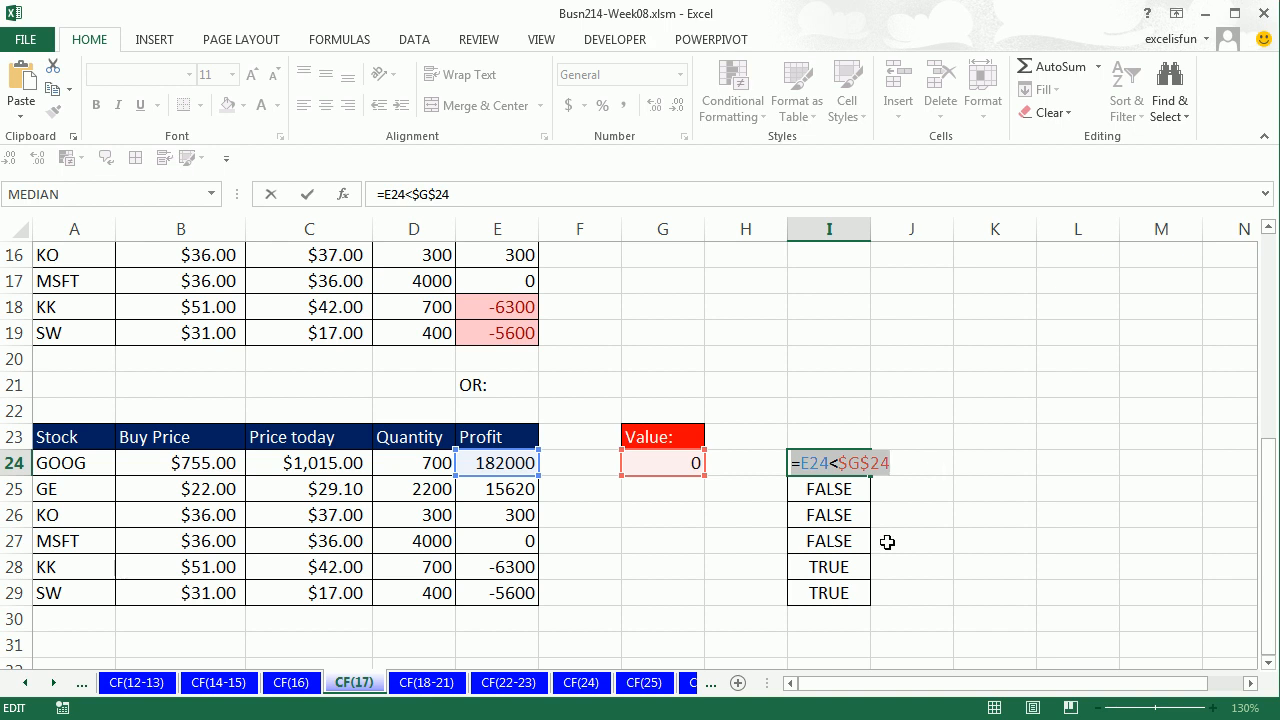
key("Escape")
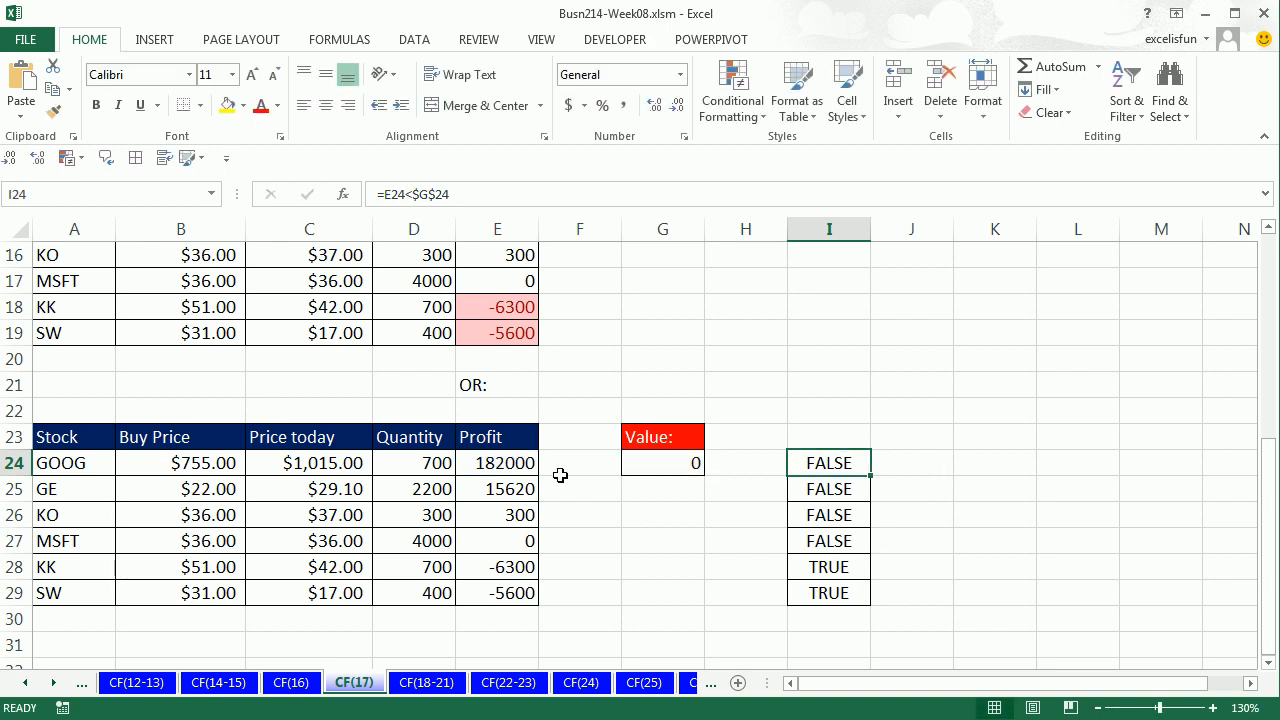
Step: Create a formula-based conditional formatting rule for the profits in E24:E29 using the copied formula =E24<$G$24
left_click_drag(519, 463, 517, 590)
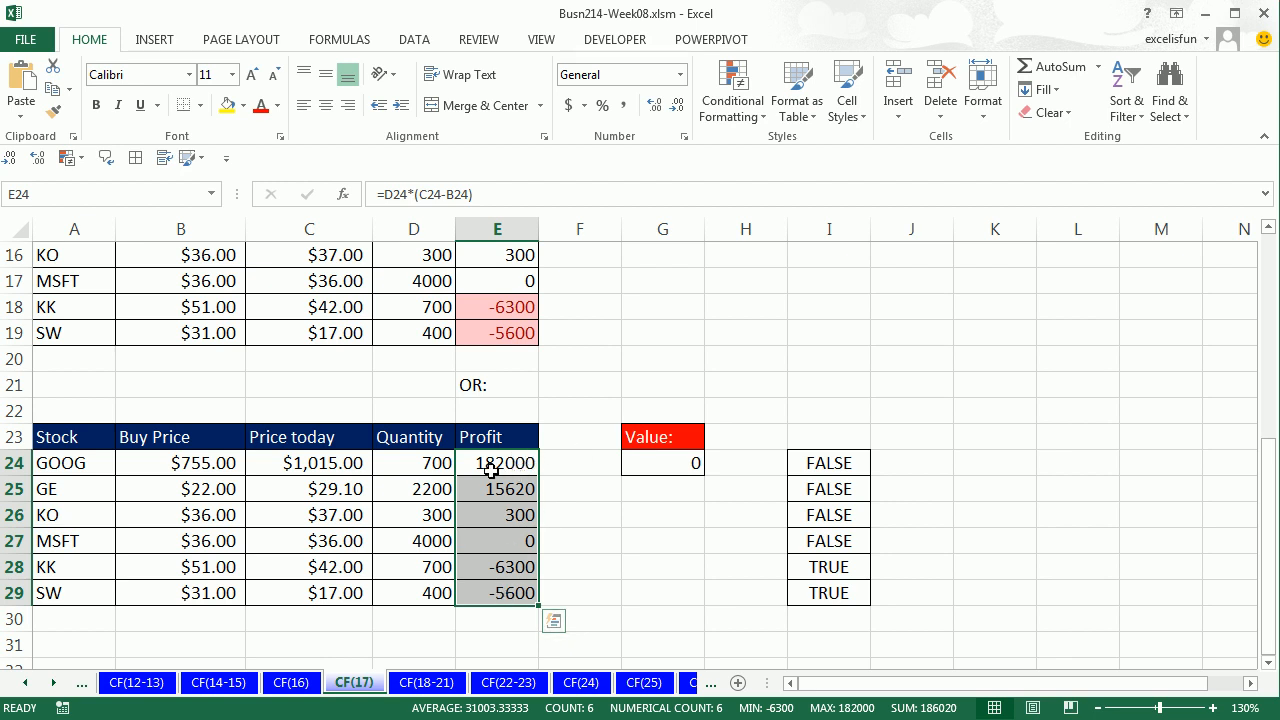
left_click_drag(494, 597, 500, 464)
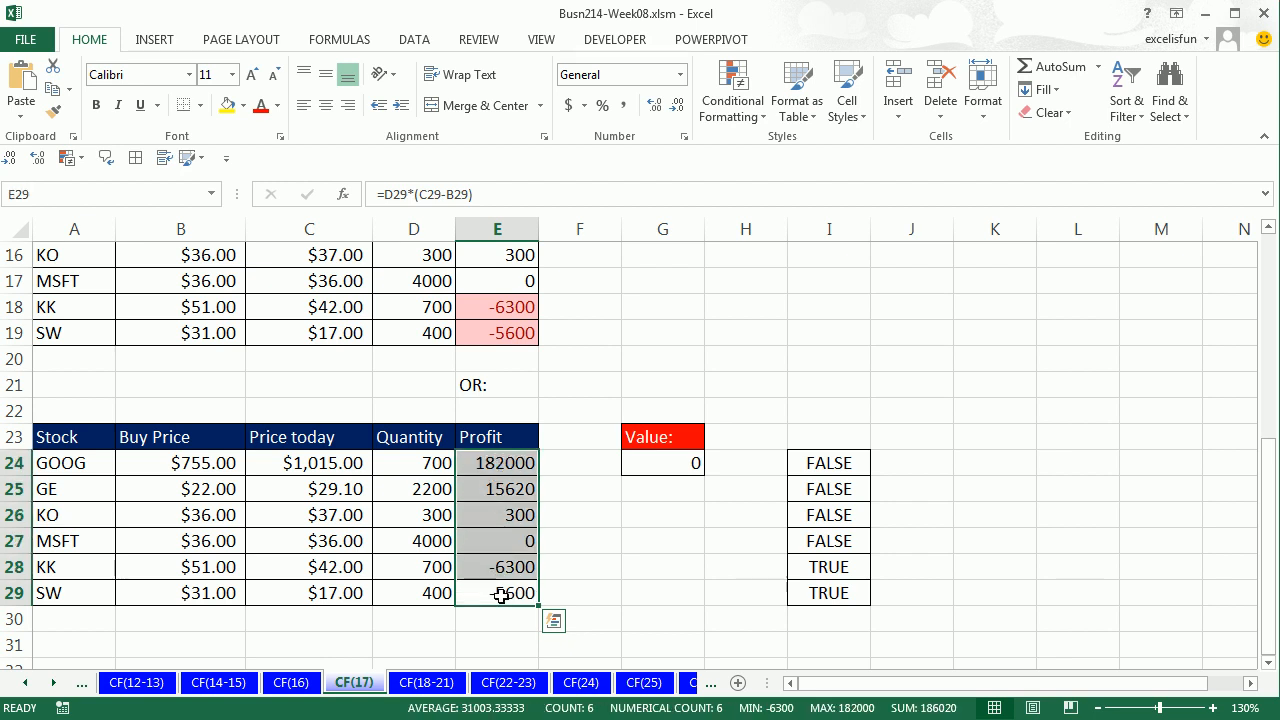
left_click_drag(491, 461, 479, 590)
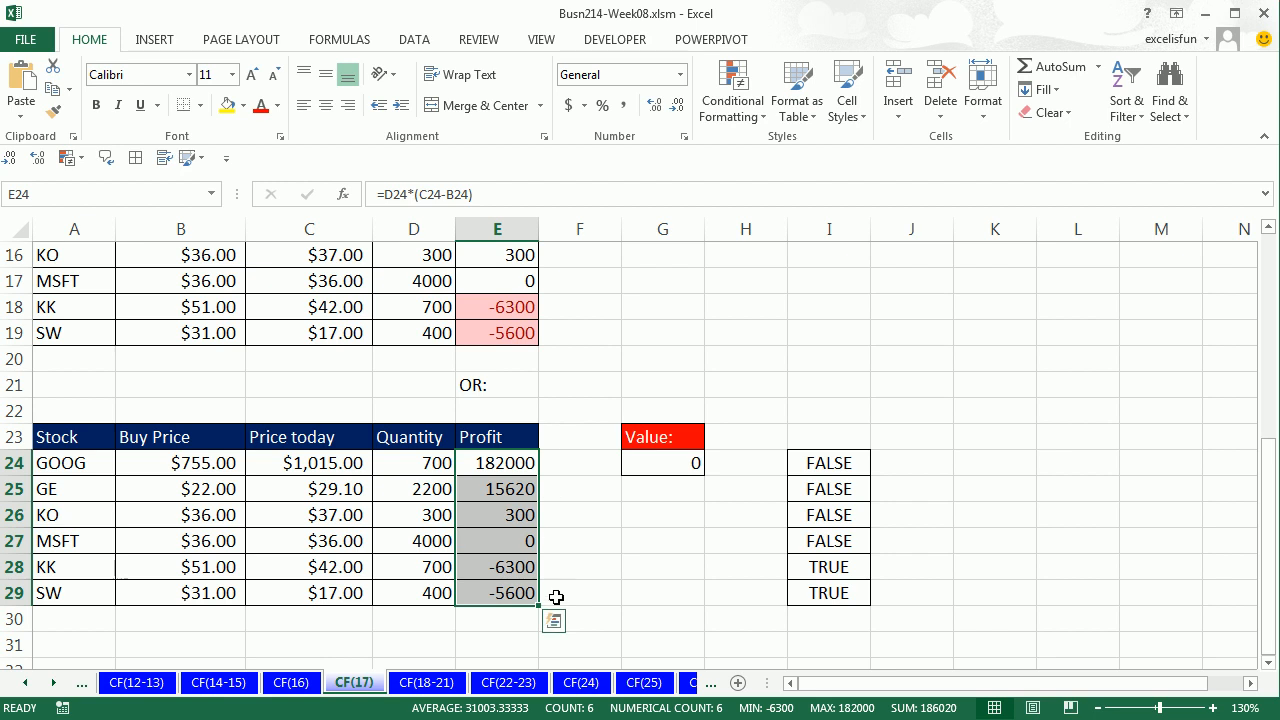
left_click(758, 117)
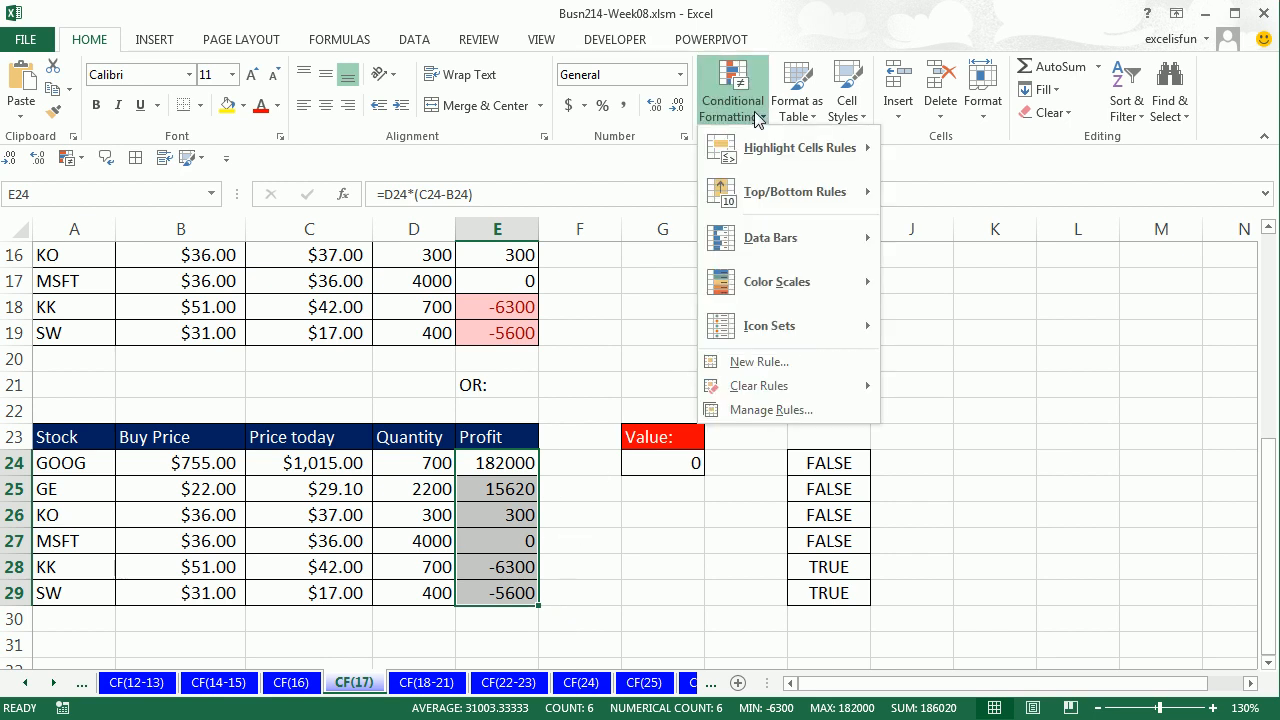
left_click(781, 368)
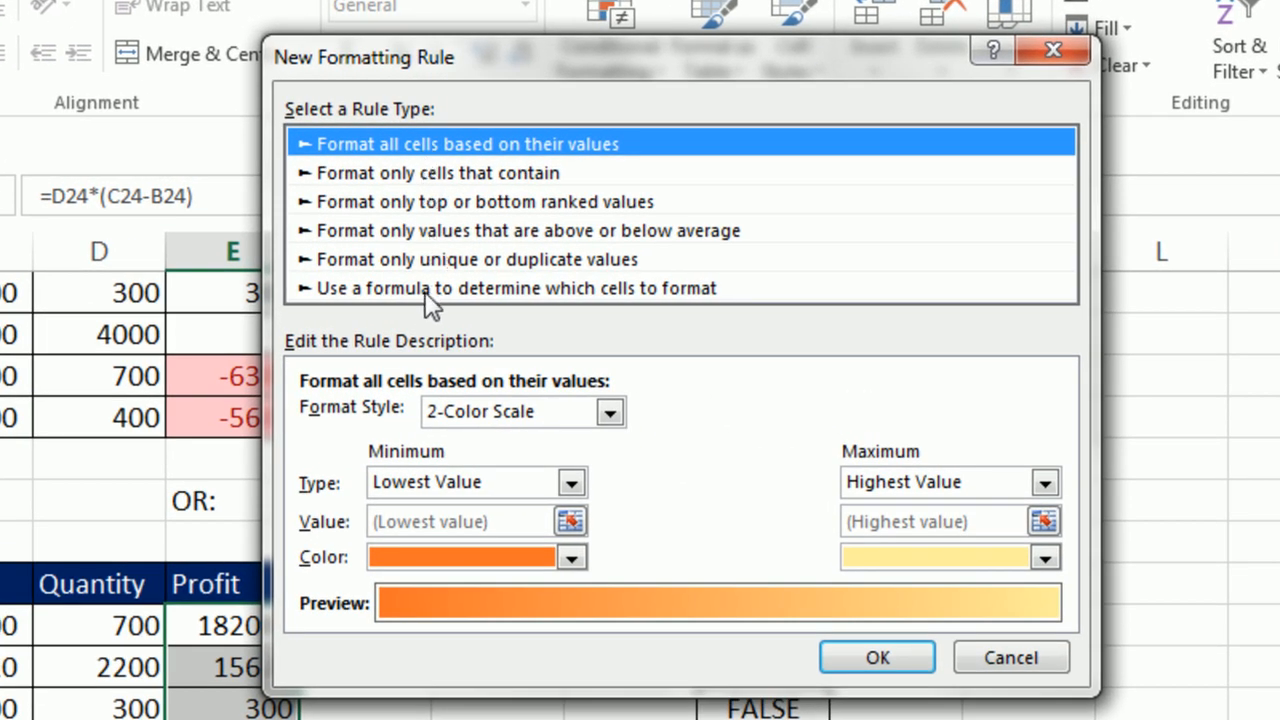
left_click(395, 290)
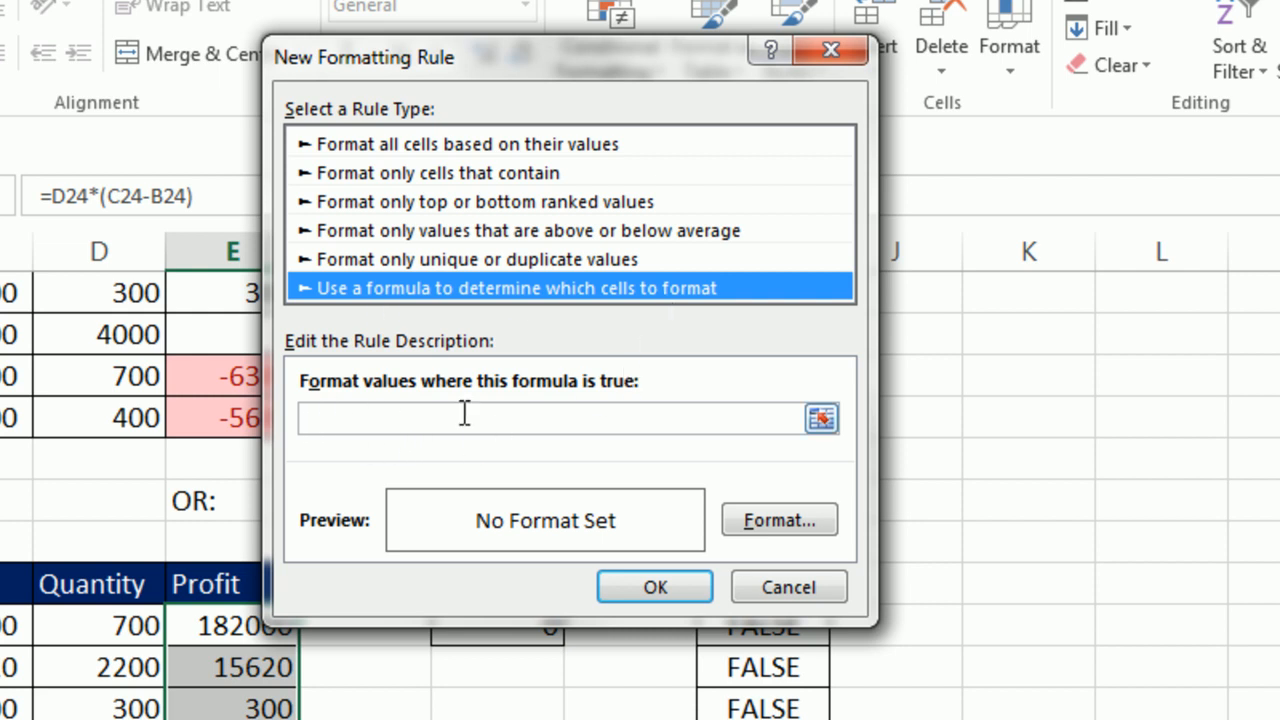
left_click(529, 421)
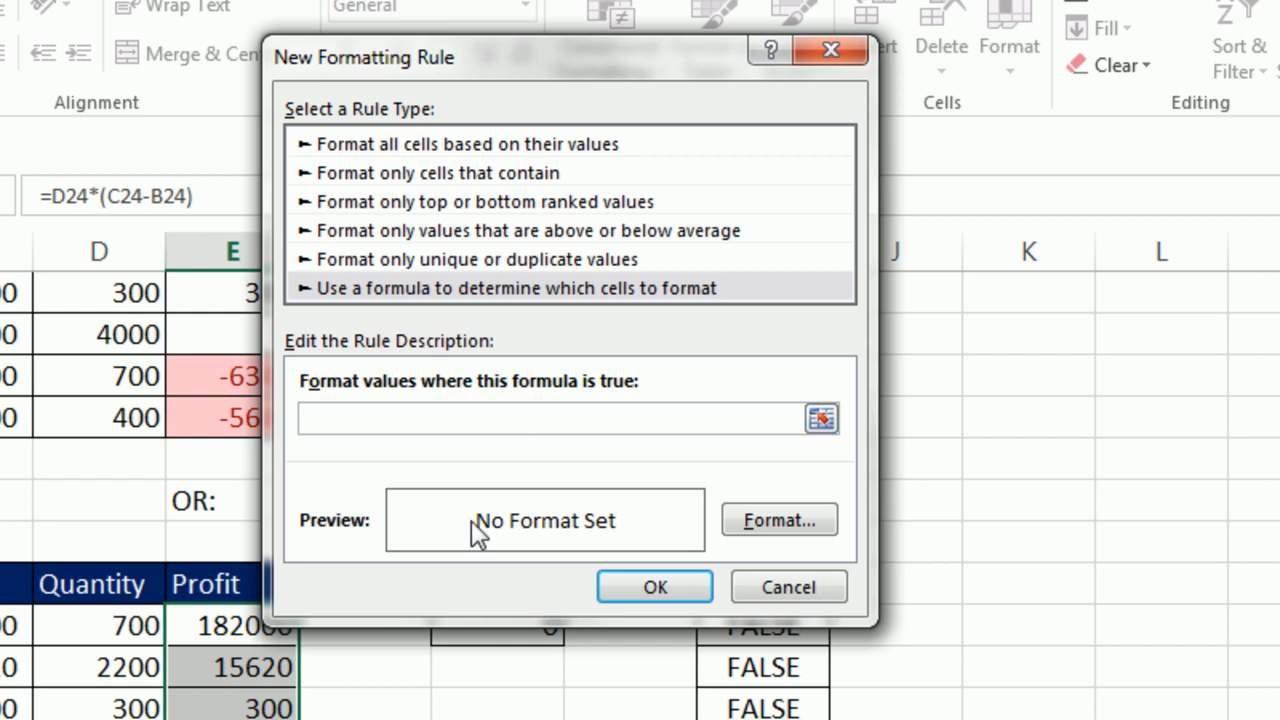
key("ctrl+v")
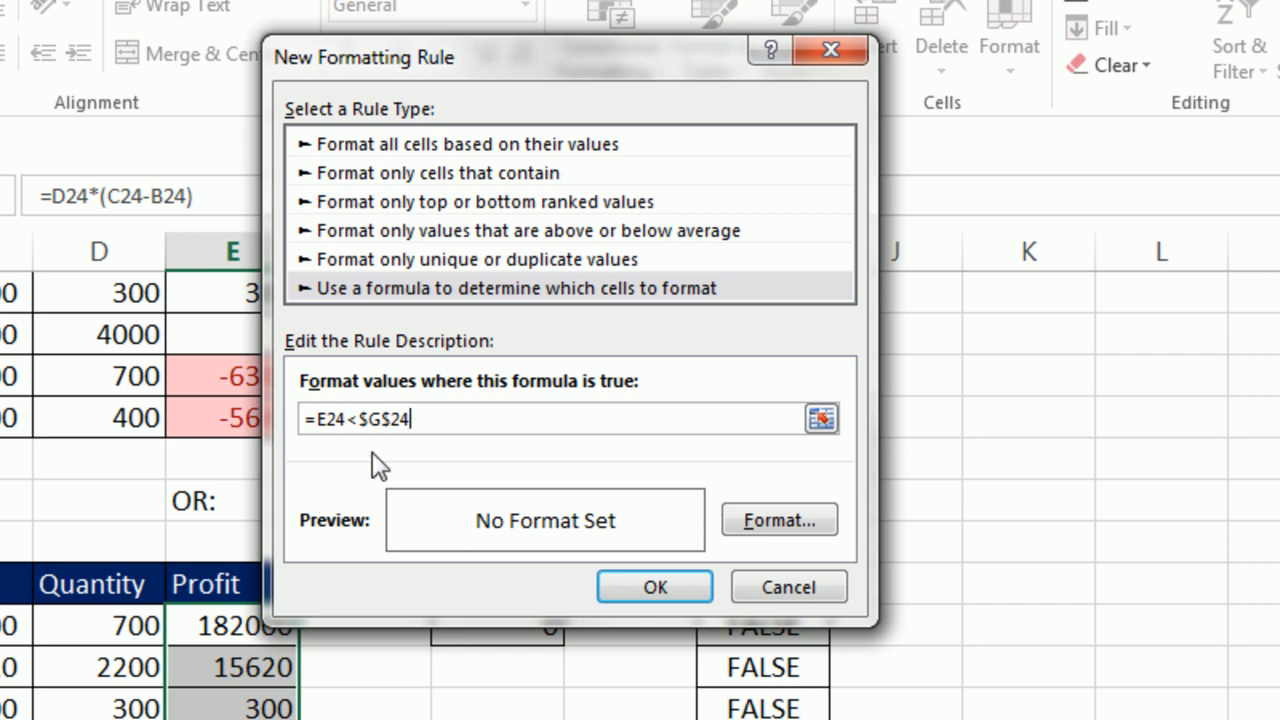
Step: Give the formula rule a yellow fill and apply it to the selected profits
left_click(793, 528)
left_click(403, 291)
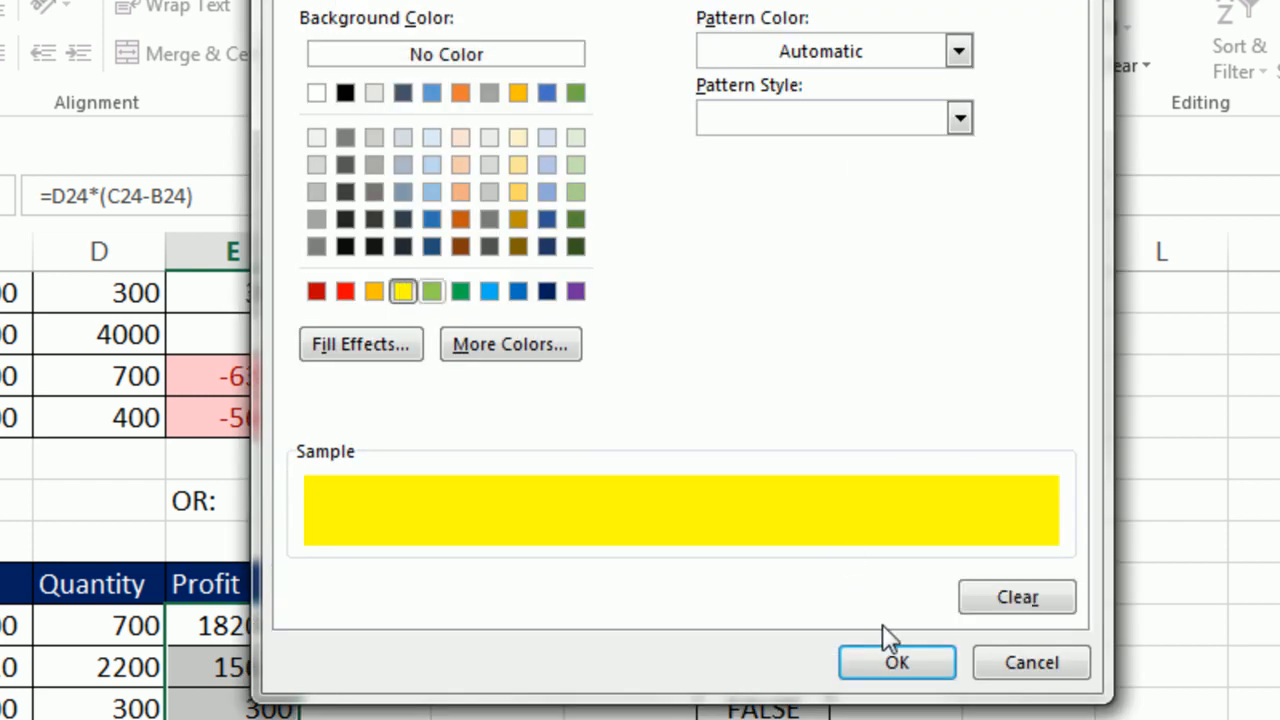
left_click(897, 662)
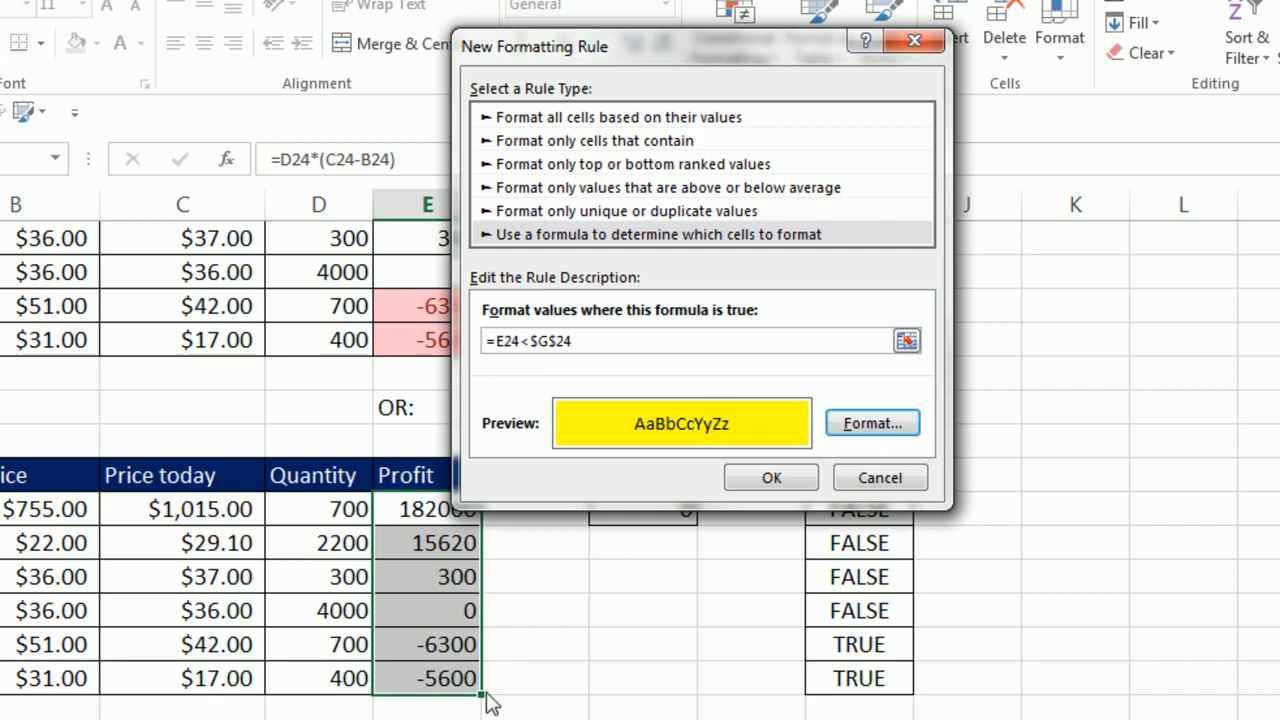
left_click(771, 480)
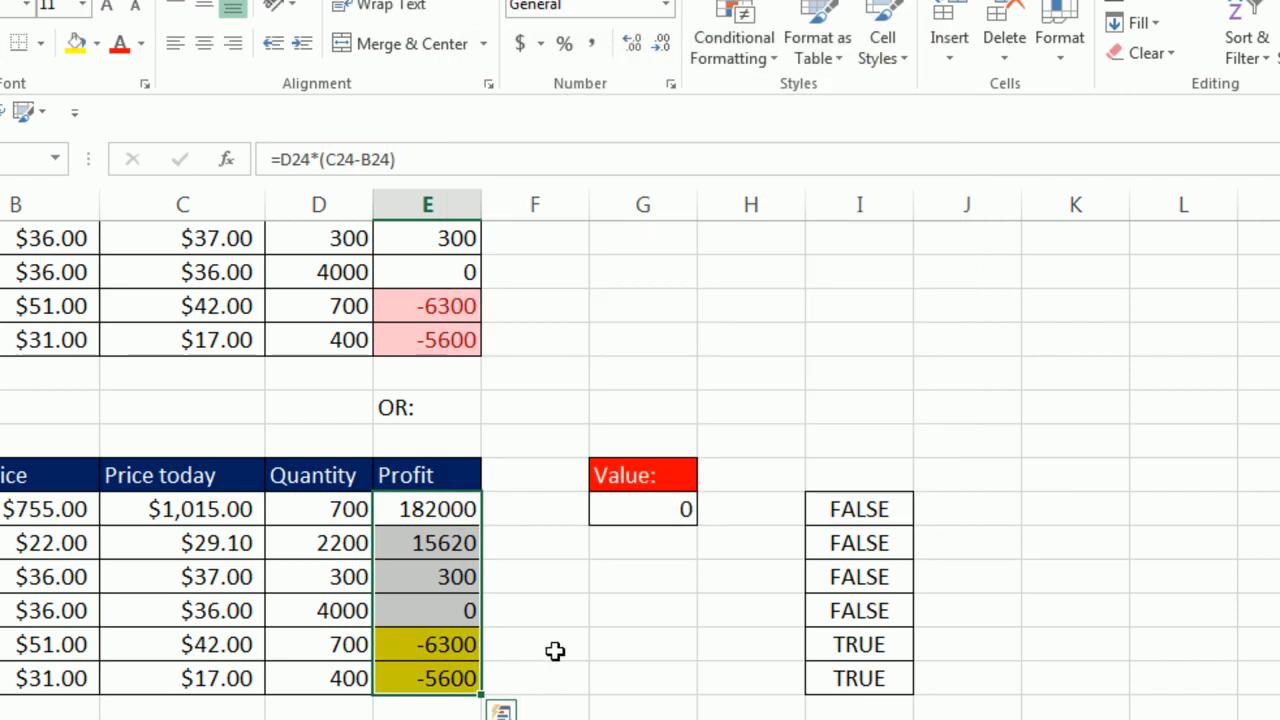
Step: Test the formula rule by setting G24 to 16000, and undo the change
left_click(622, 500)
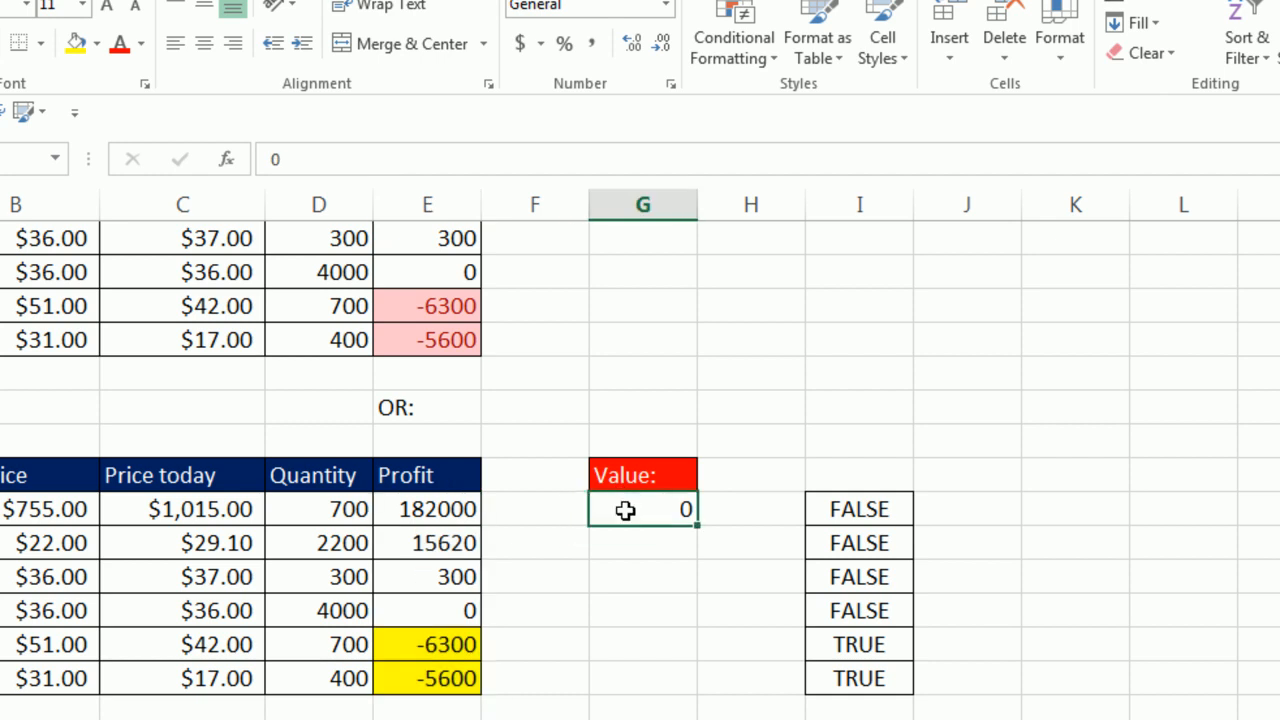
type("16000")
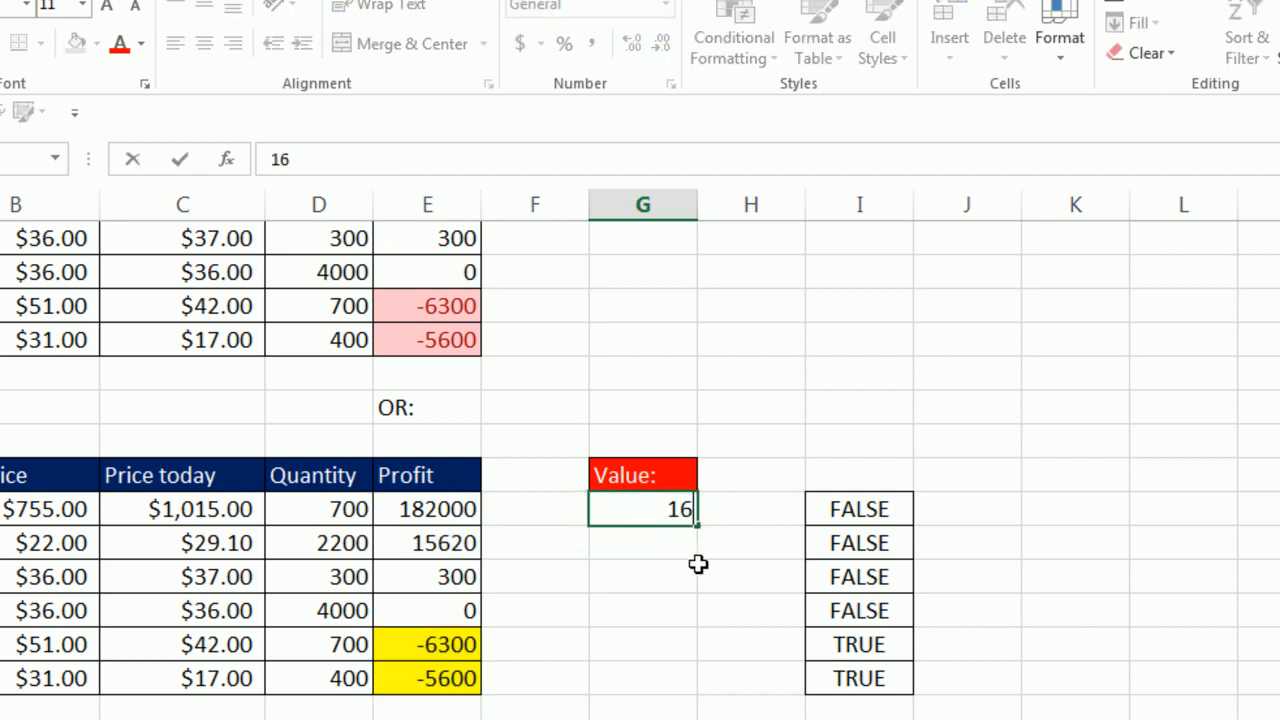
key("ctrl+Return")
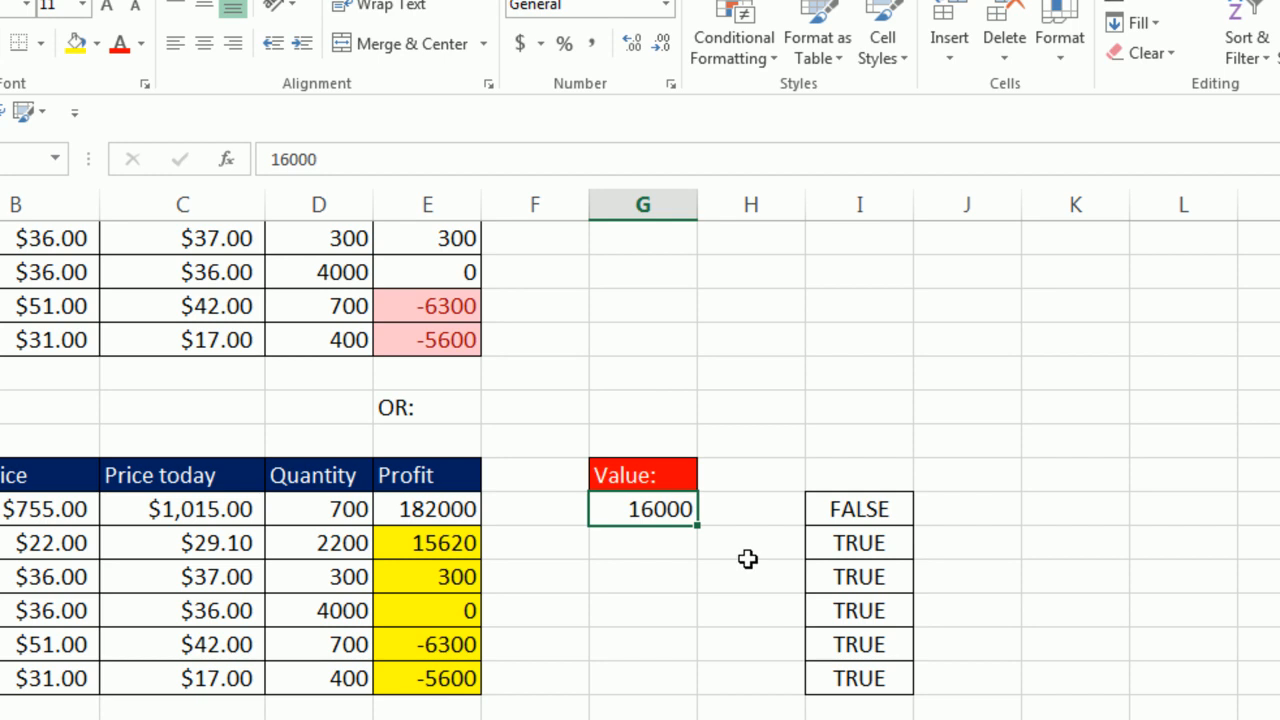
key("ctrl+z")
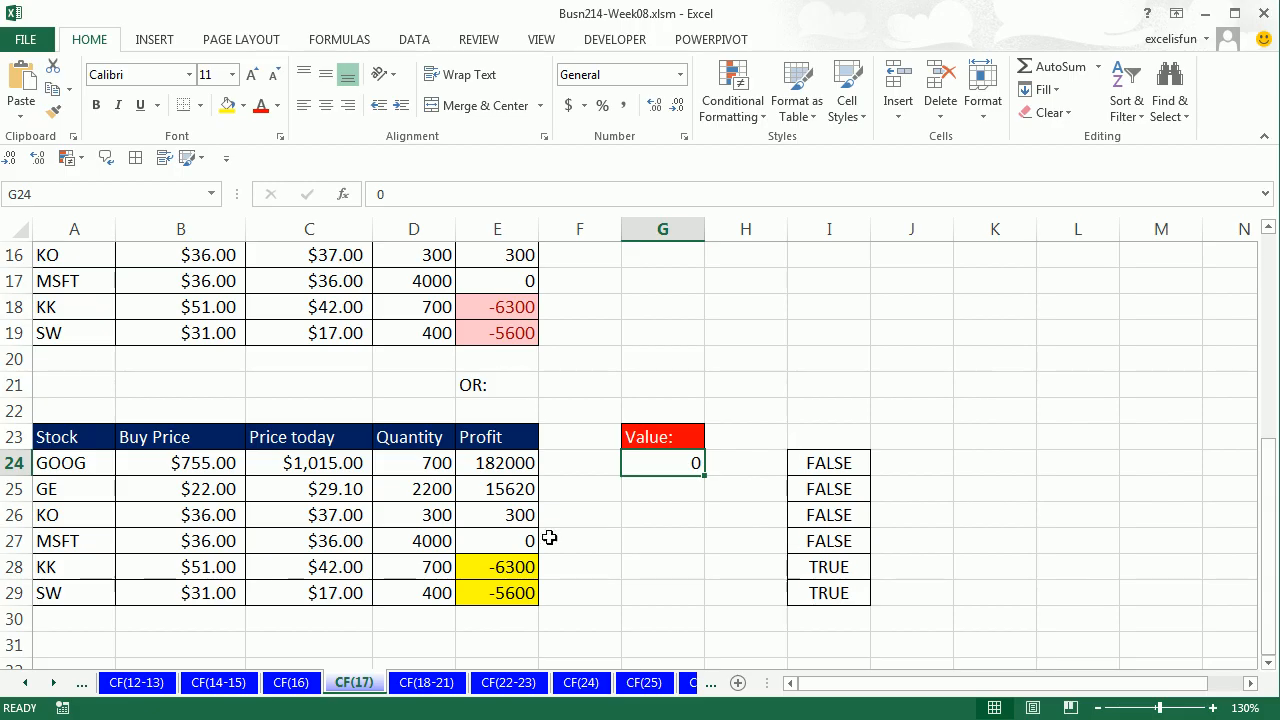
Step: Clear everything from I22:I30, undo the clearing, and select the logical formula in I24
left_click_drag(836, 410, 836, 616)
key("alt")
key("e")
key("a")
key("a")
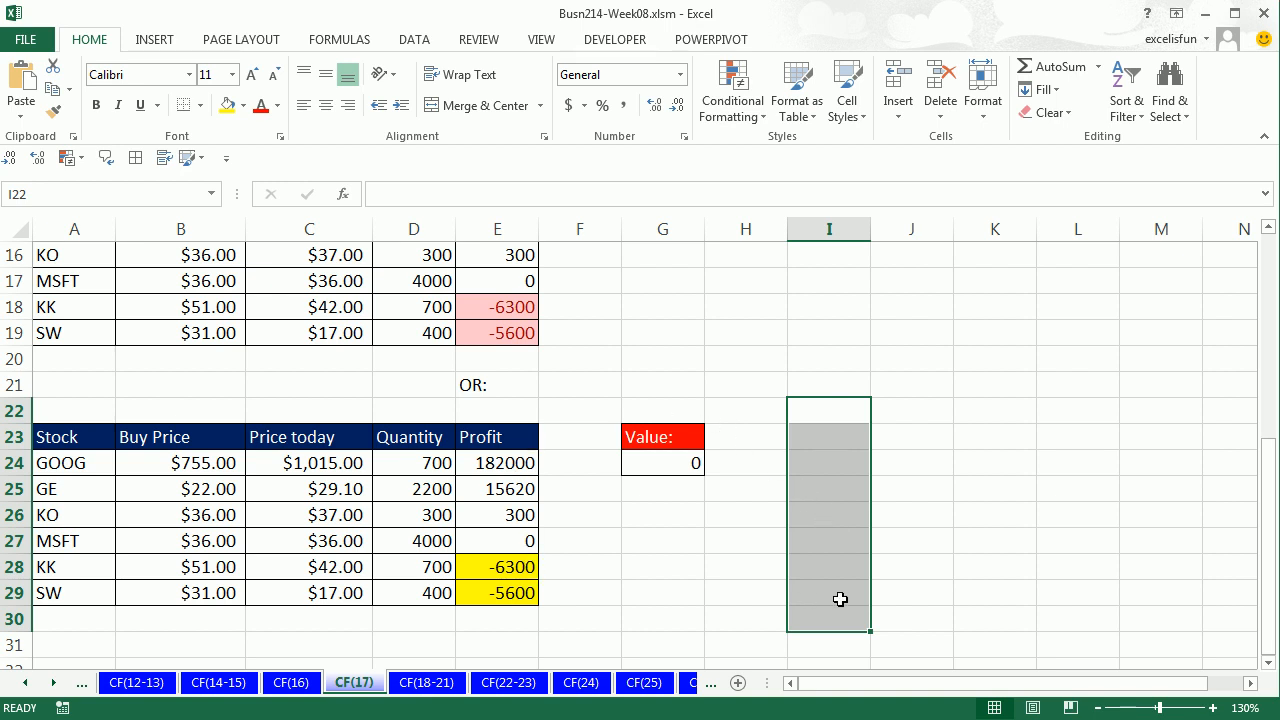
key("ctrl+z")
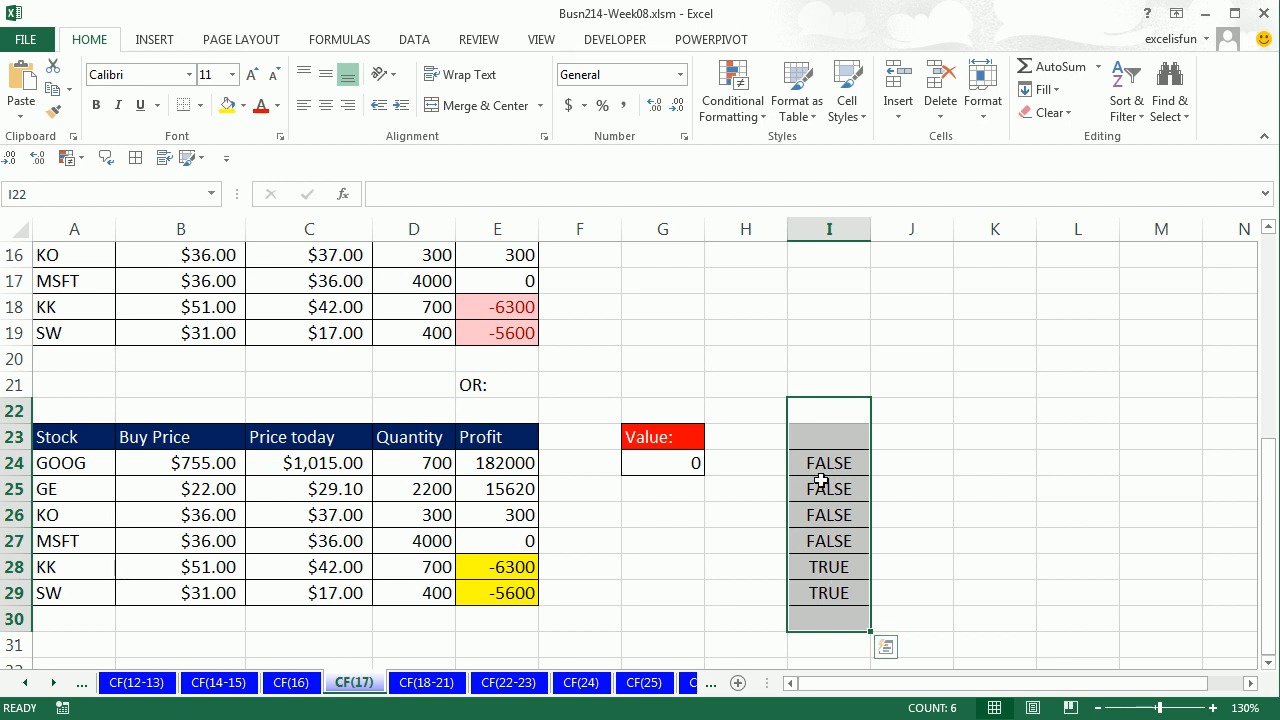
left_click(833, 463)
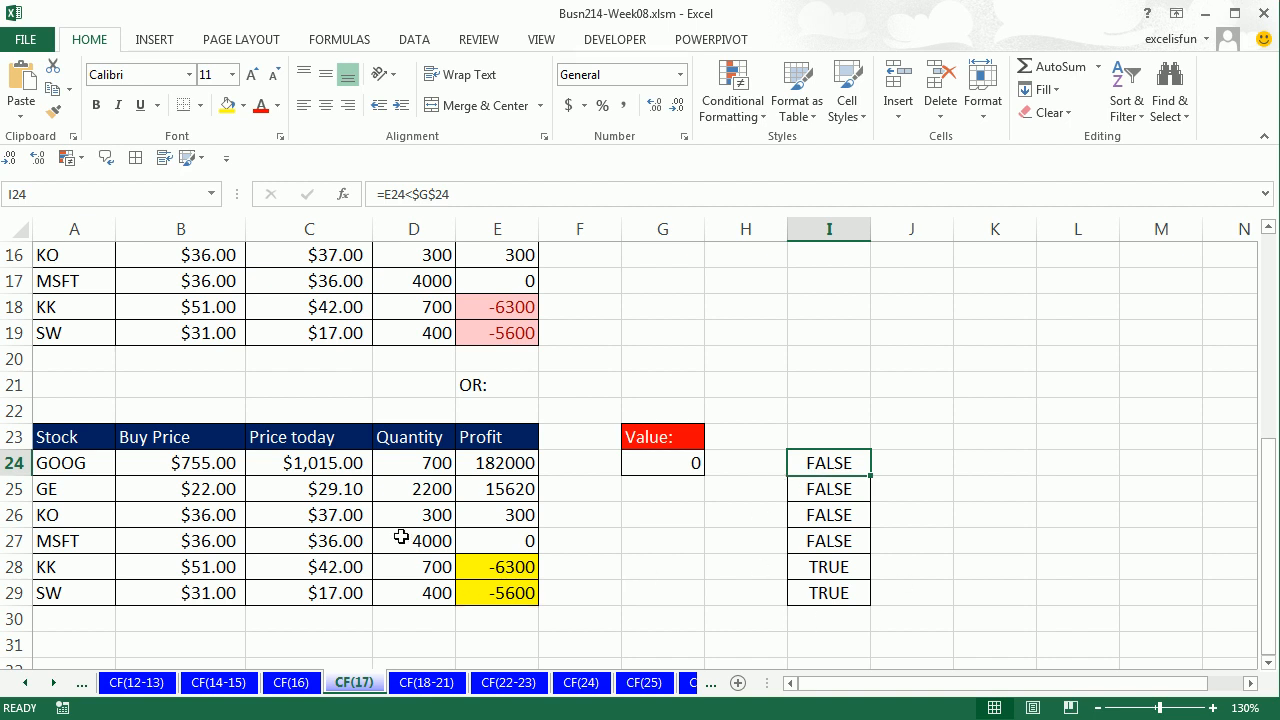
Step: On sheet CF(18-21), start a Greater Than highlight rule for the Actual amounts in C4:C10
left_click(430, 683)
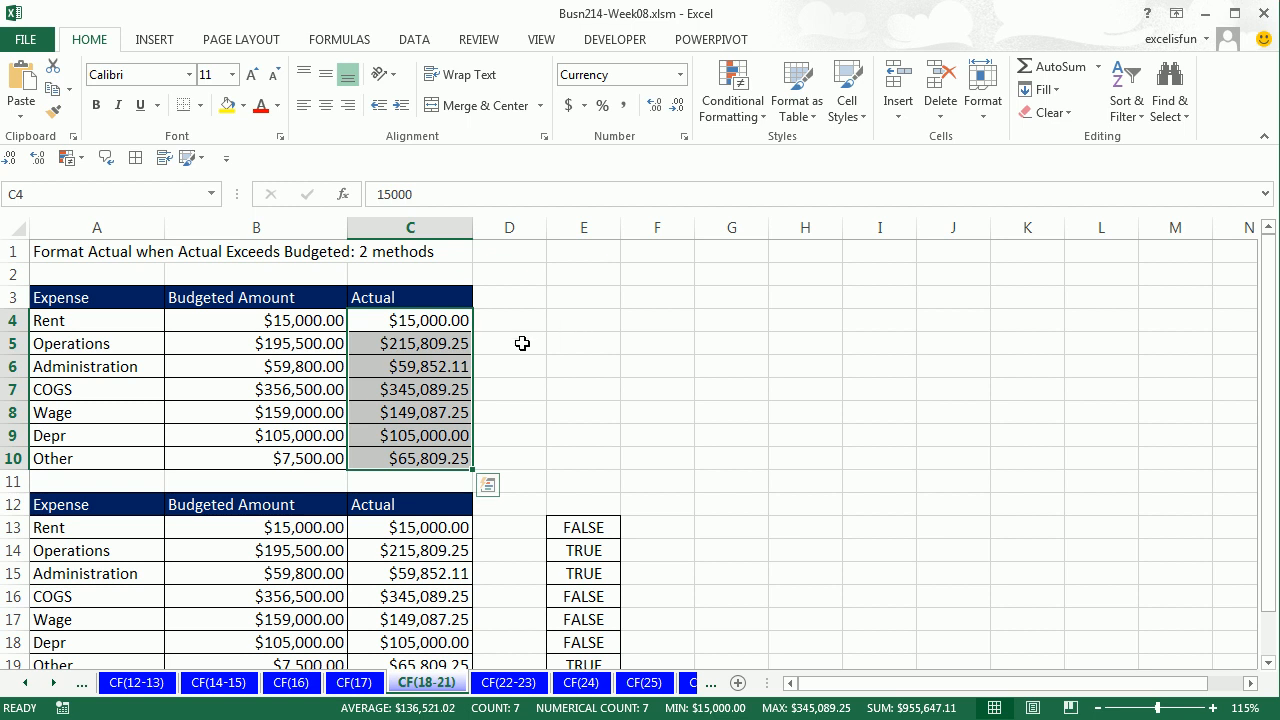
left_click(446, 353)
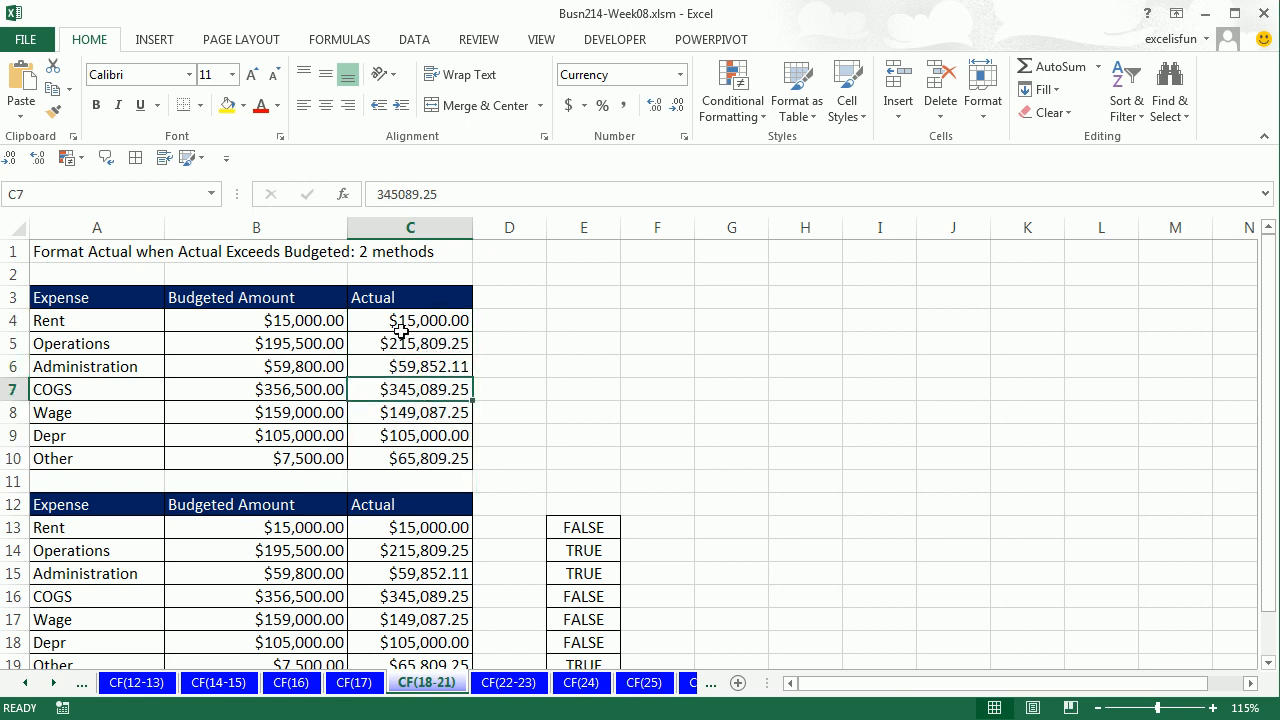
left_click_drag(409, 320, 428, 448)
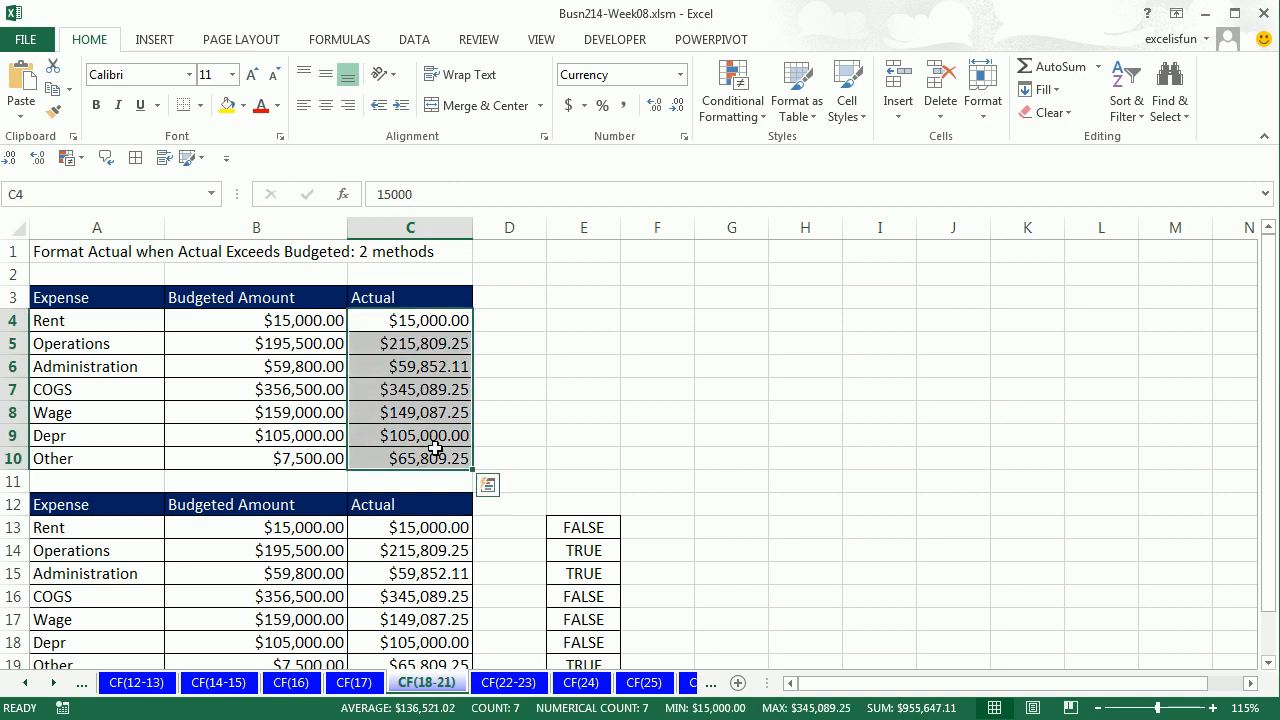
left_click(757, 119)
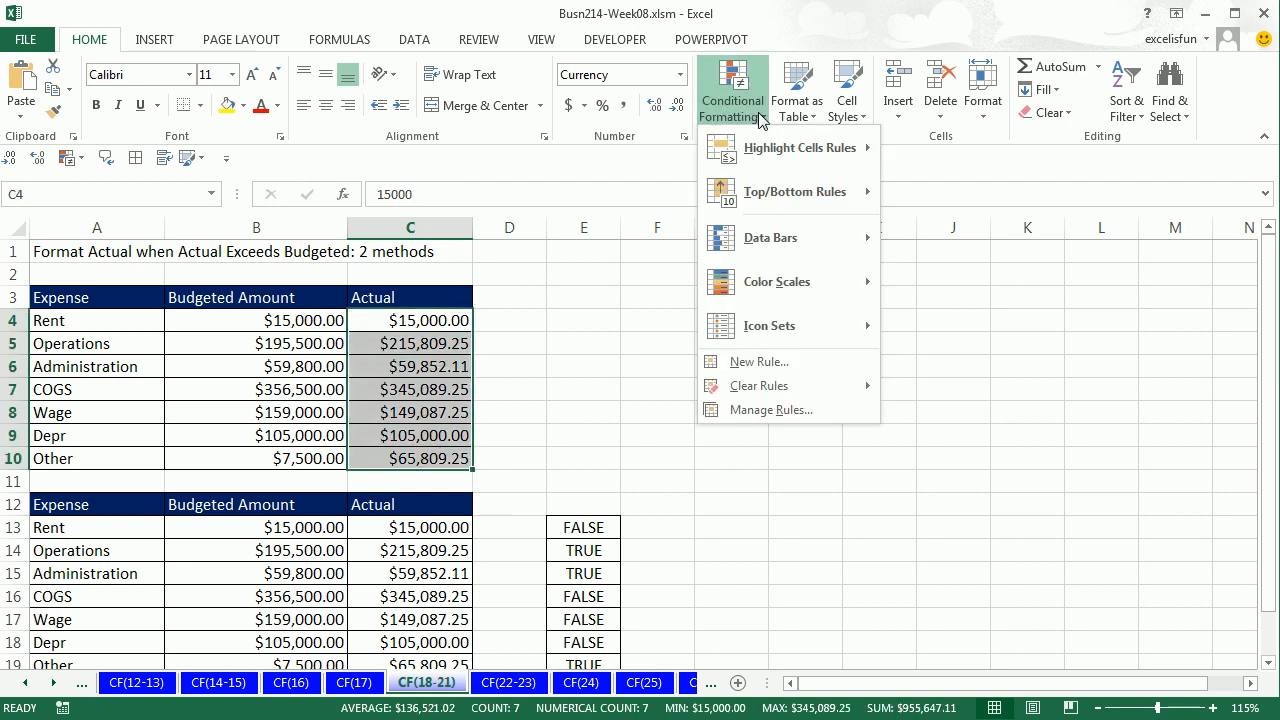
mouse_move(767, 160)
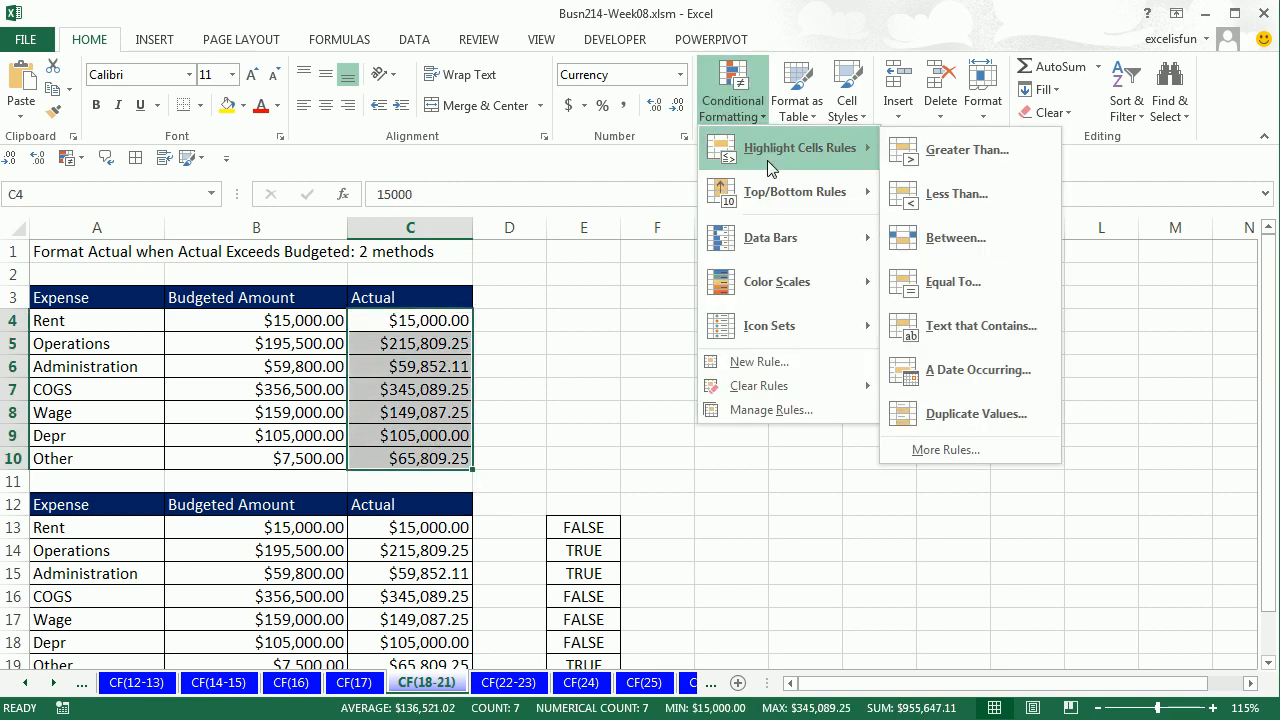
left_click(968, 150)
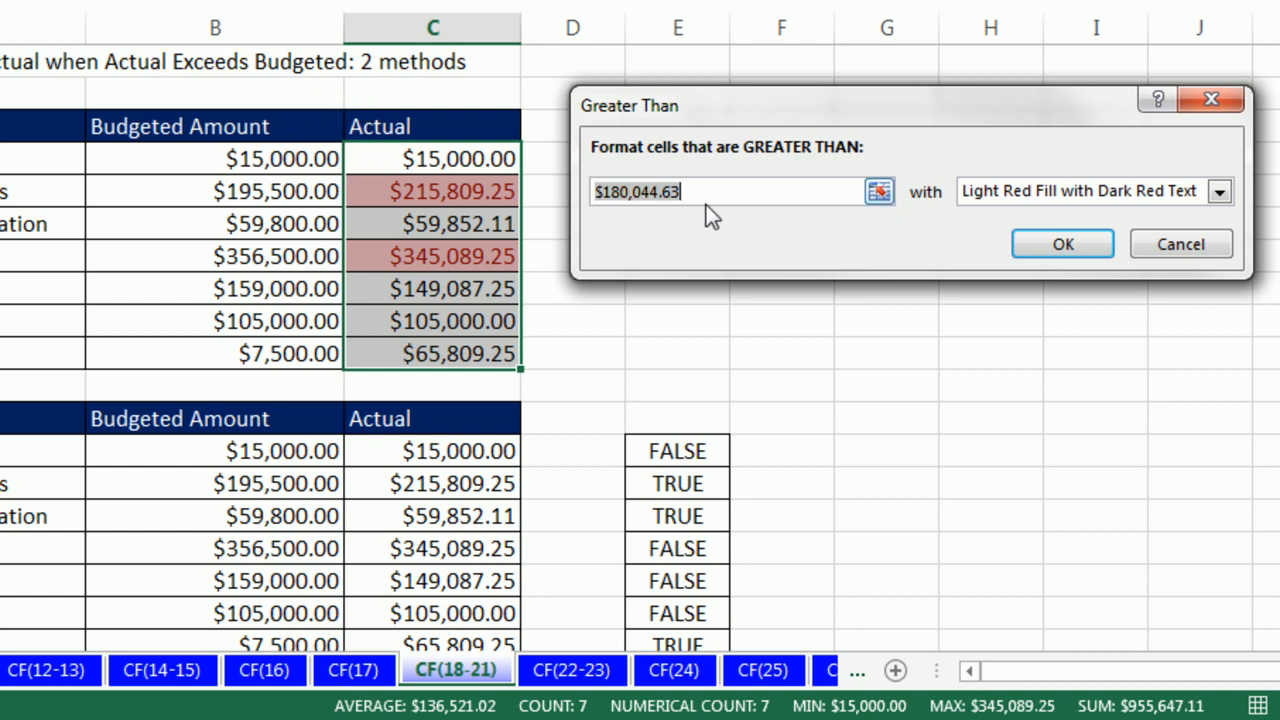
Step: Compare against budgeted amount B4 as a relative reference and apply the rule with Light Red Fill with Dark Red Text
left_click(270, 158)
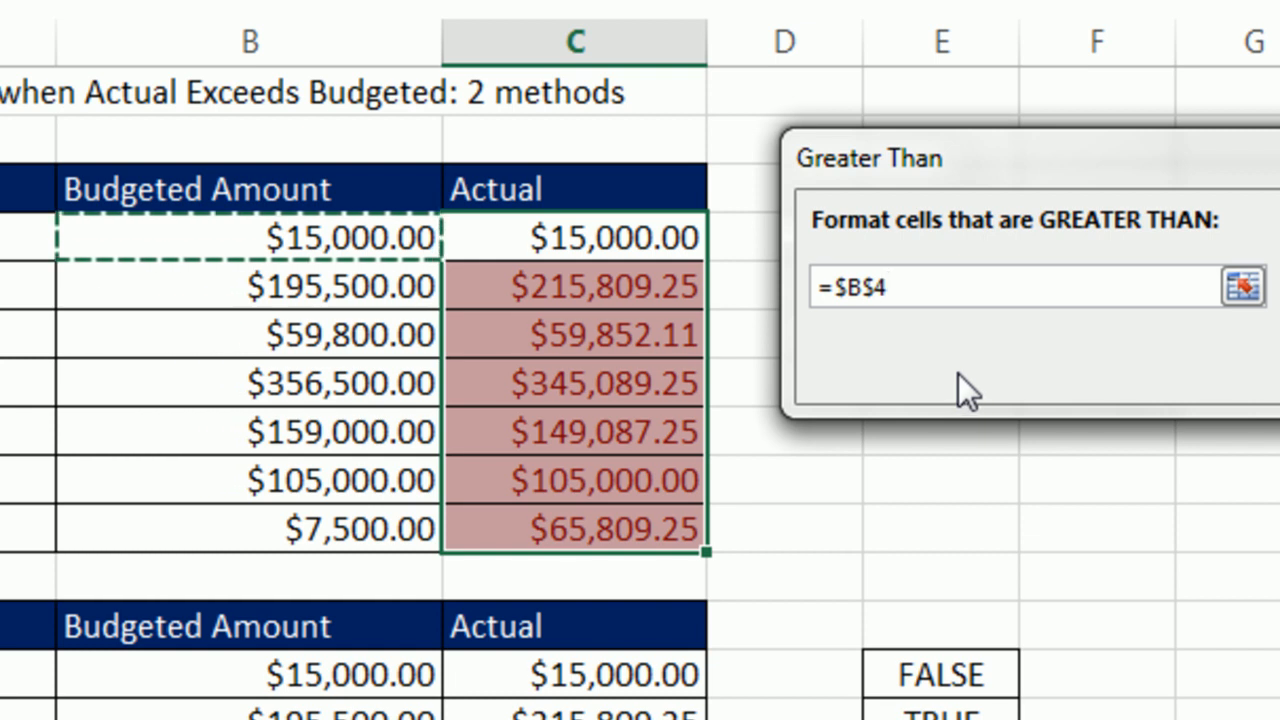
key("F4")
key("F4")
key("F4")
key("F4")
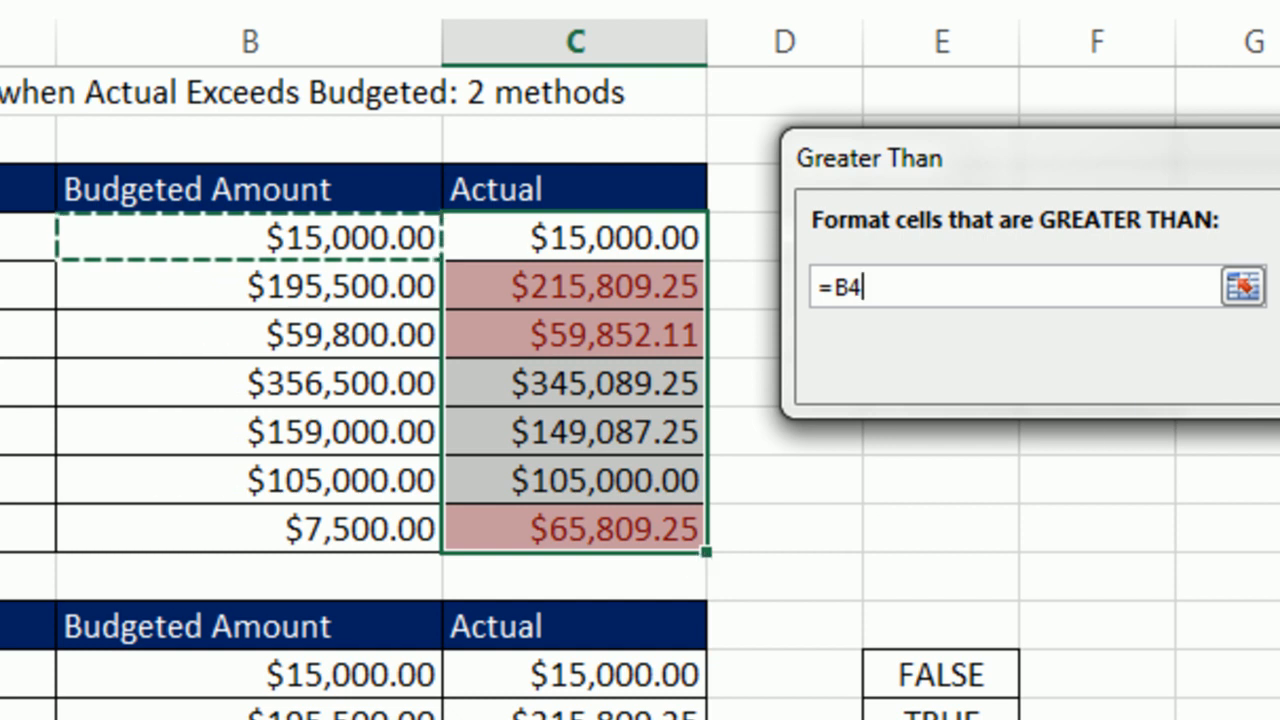
left_click(846, 381)
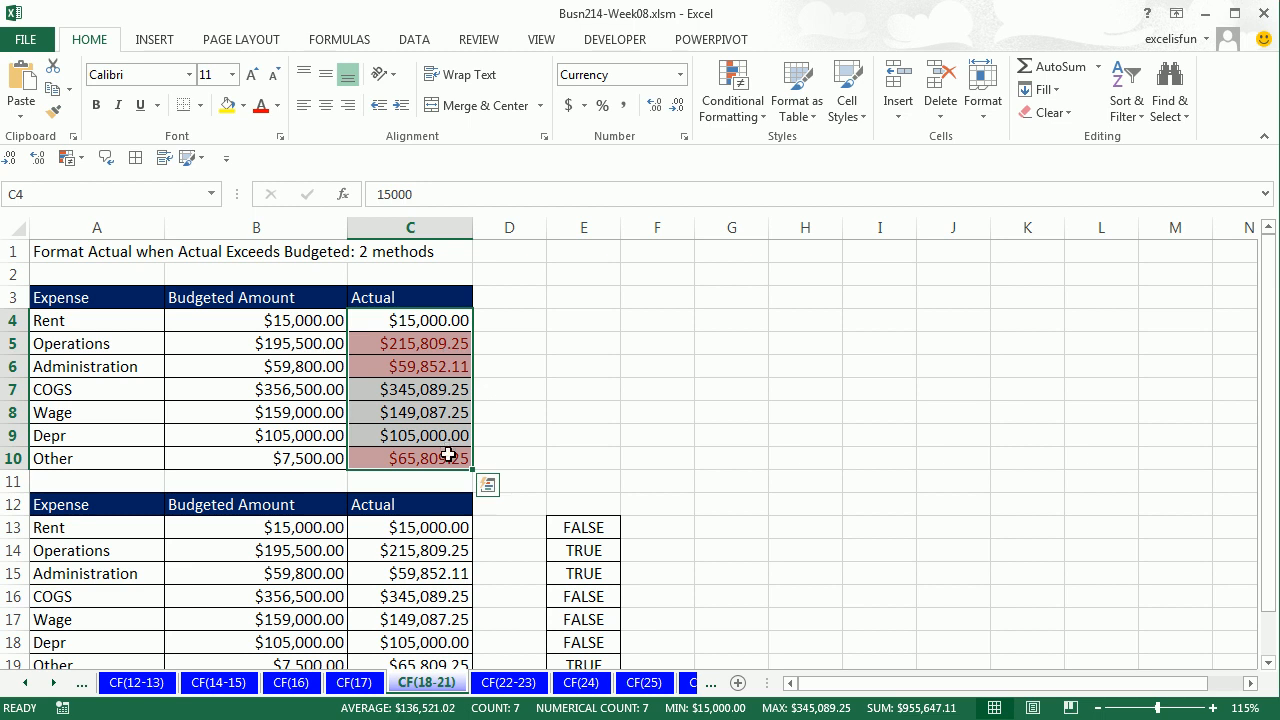
Step: Delete the existing TRUE/FALSE formulas from E13:E19 beside the lower expense table
left_click(604, 391)
scroll(631, 468, "down", 1)
left_click_drag(588, 456, 588, 595)
key("Delete")
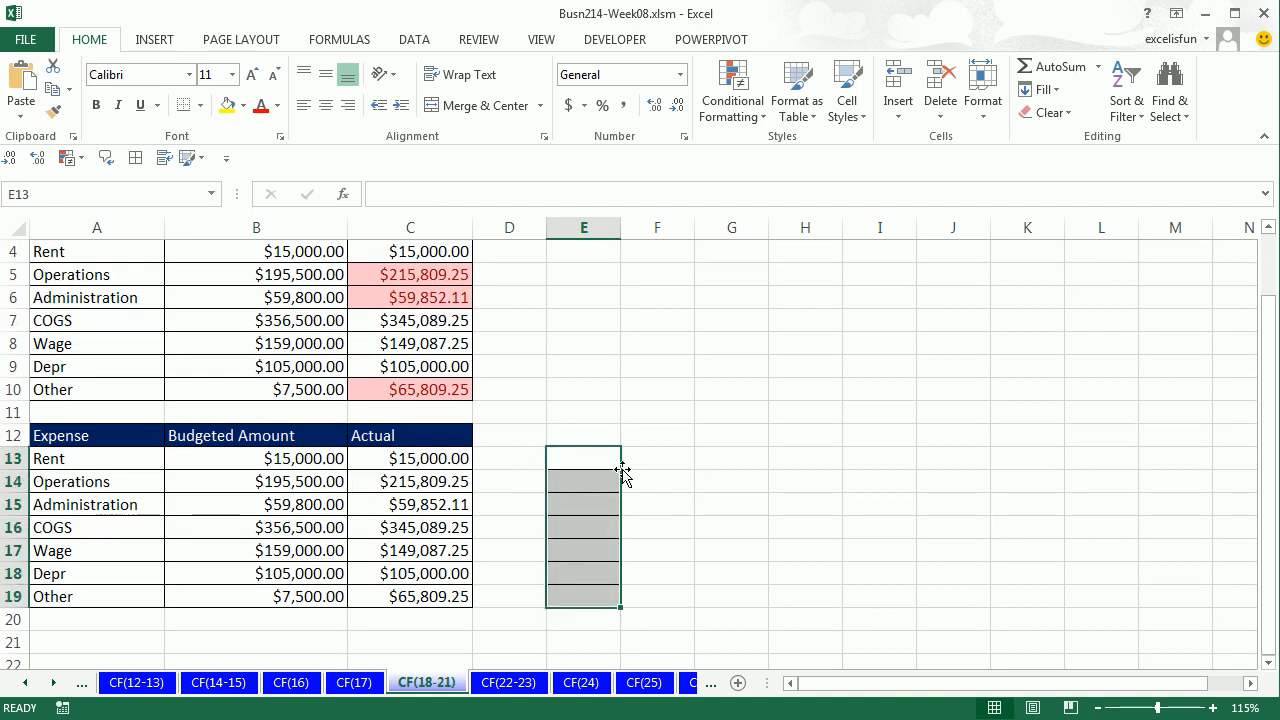
Step: Enter the logical formula =C13>B13 in E13 beside the lower expense table and copy it down through E19
scroll(491, 370, "up", 1)
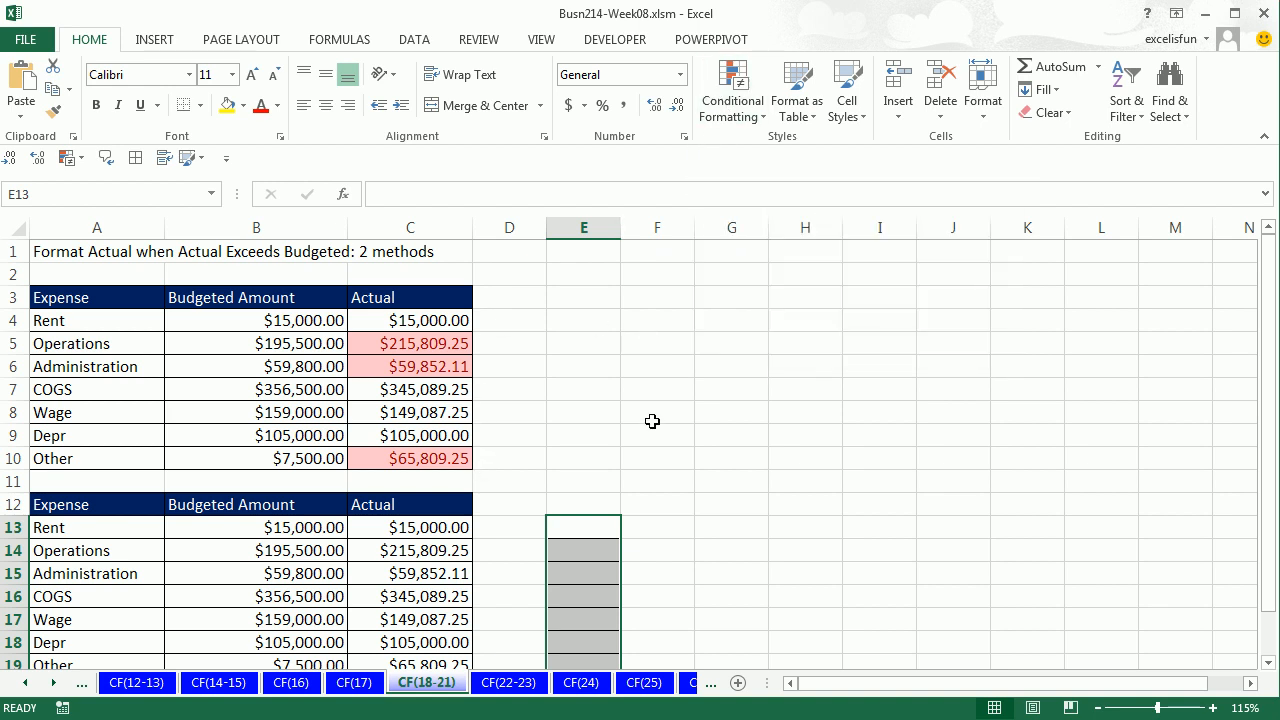
scroll(652, 425, "down", 1)
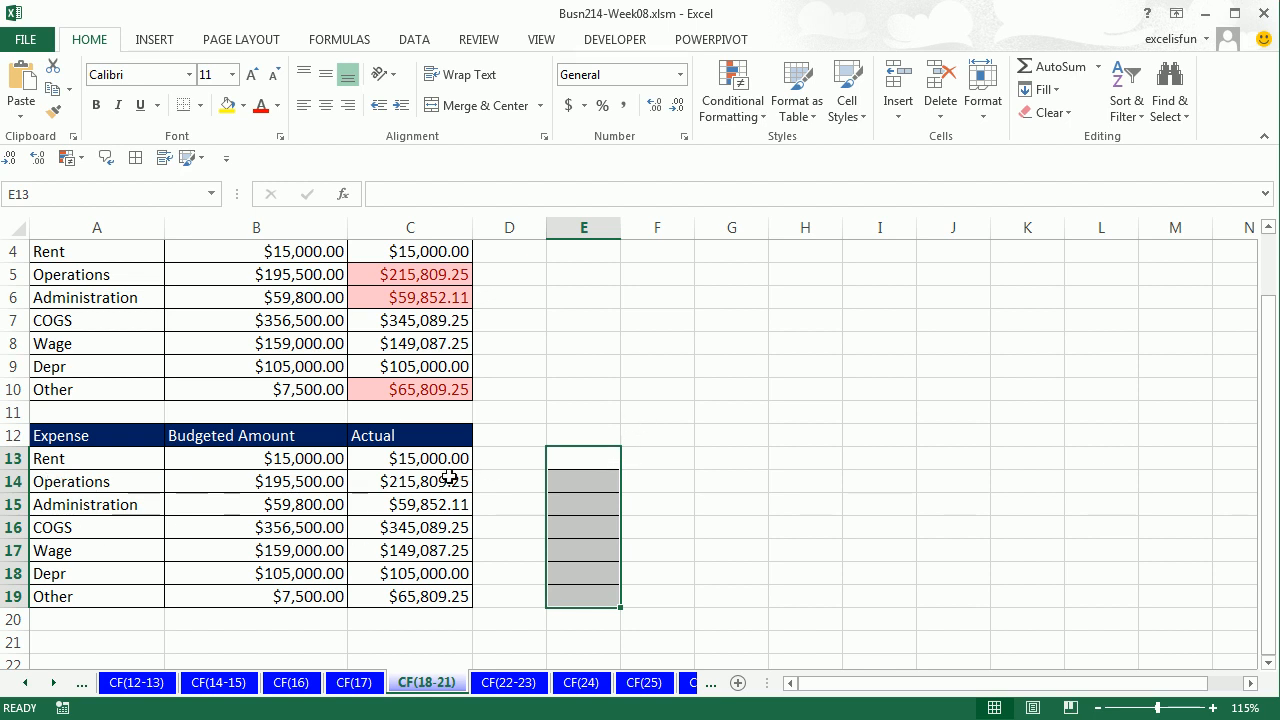
left_click_drag(447, 482, 63, 481)
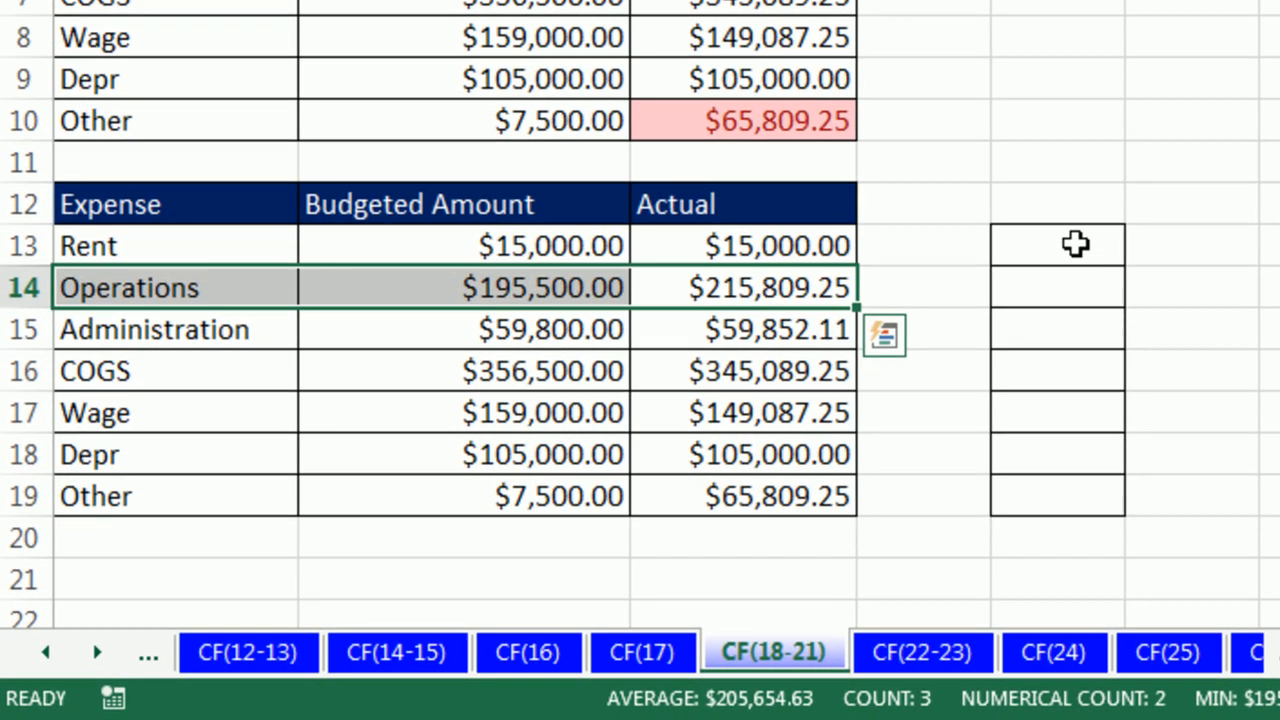
left_click(1083, 252)
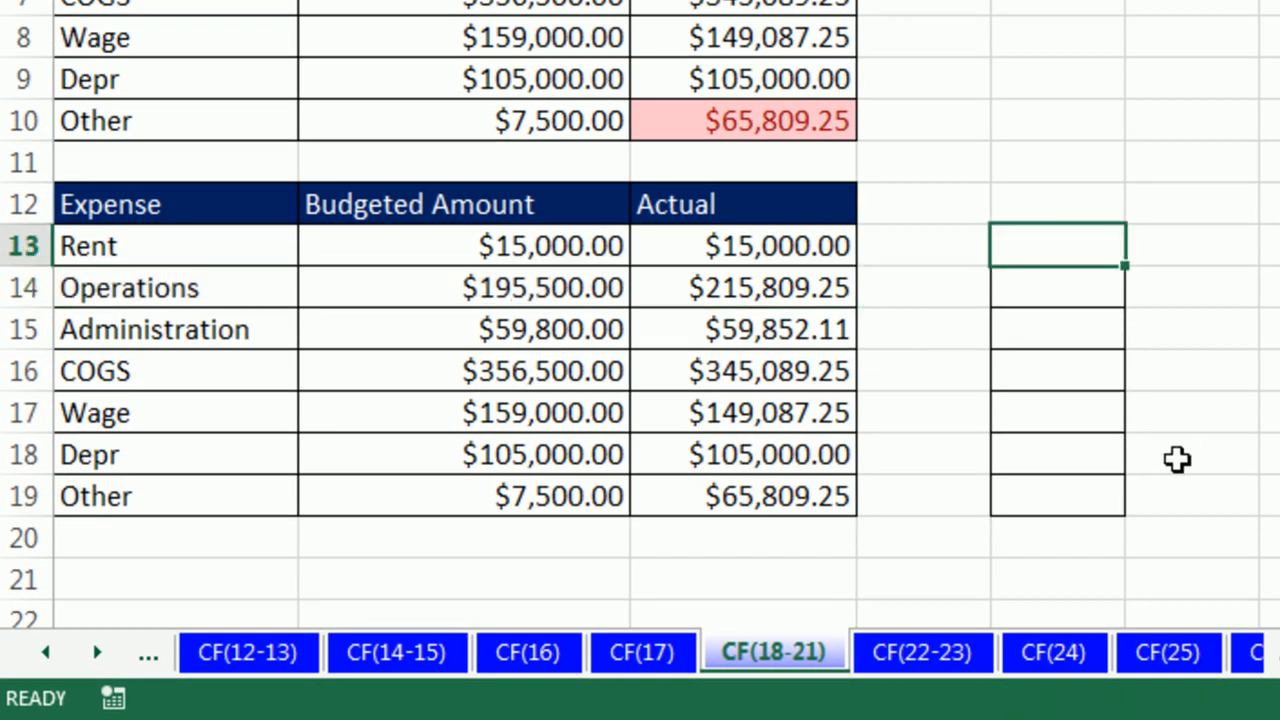
type("=")
left_click(758, 256)
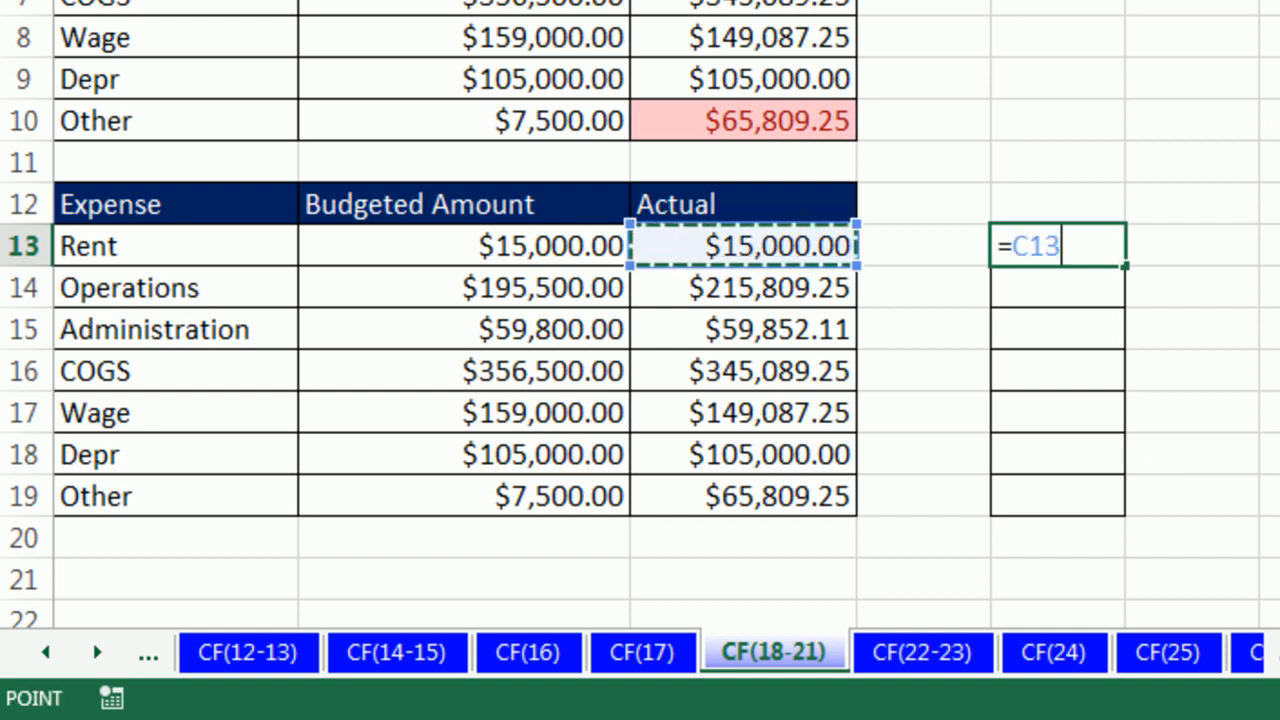
type(">")
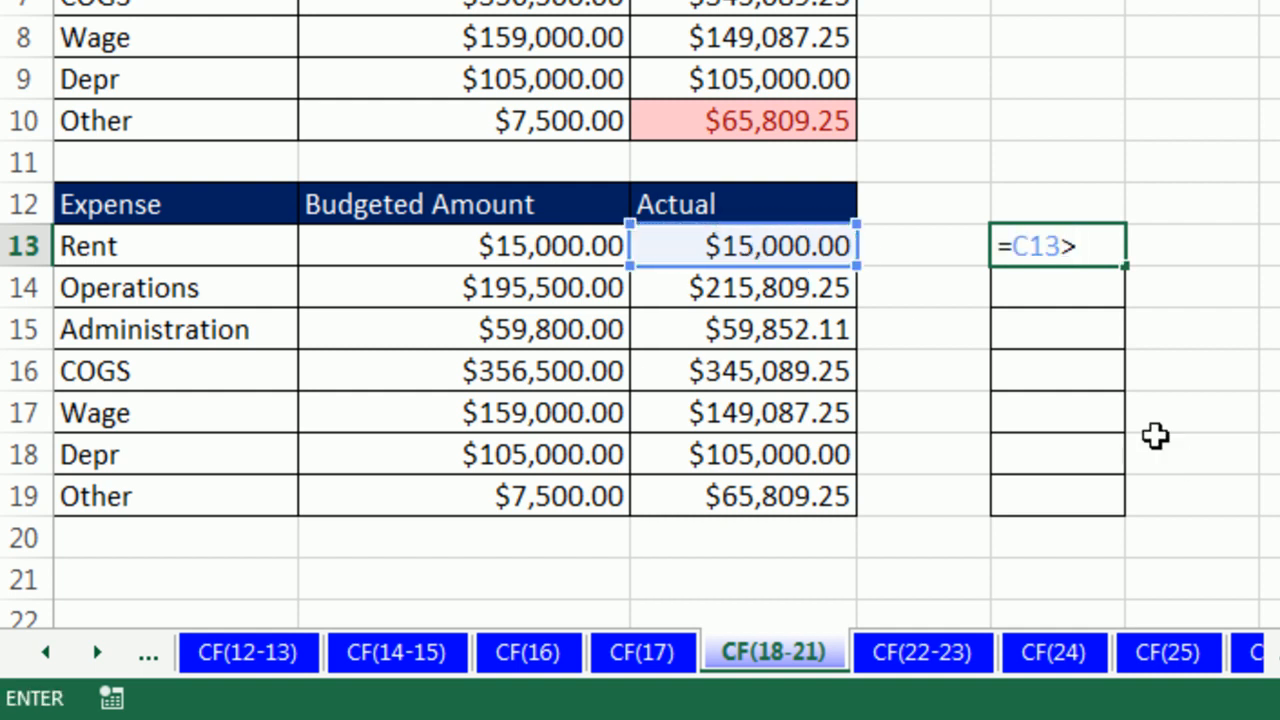
left_click(545, 241)
key("ctrl+Return")
left_click_drag(1128, 268, 1160, 505)
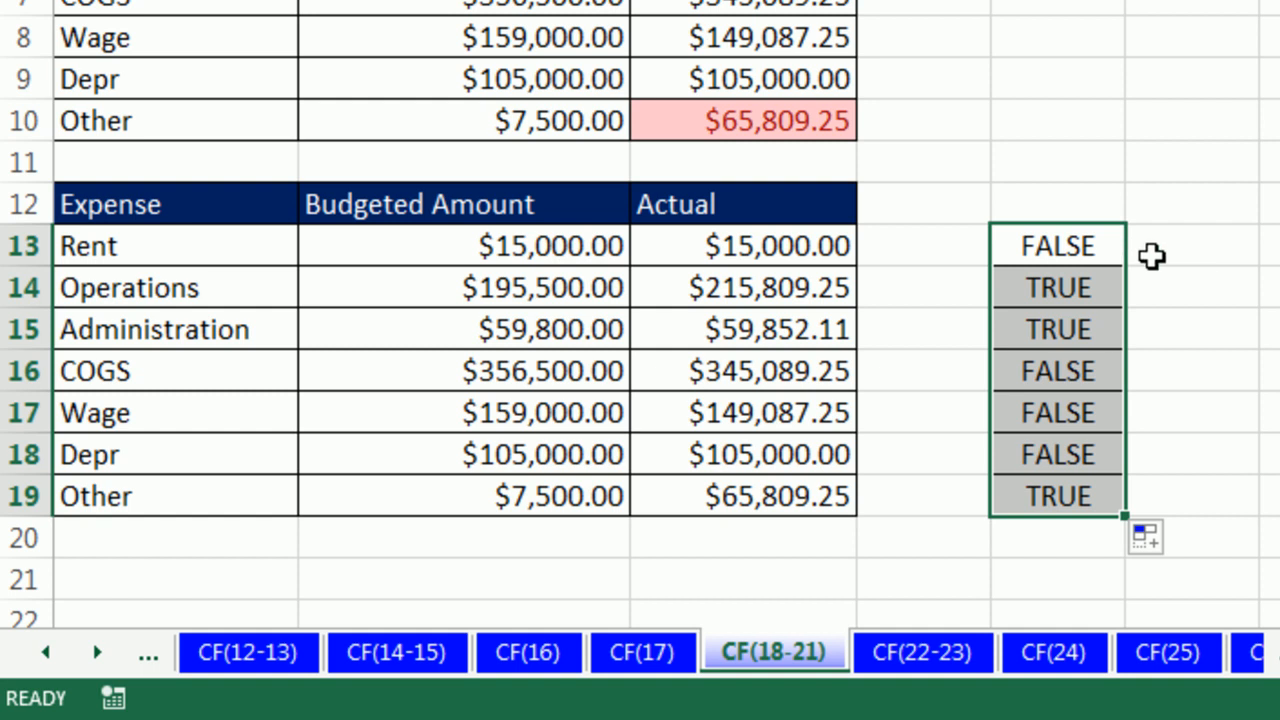
Step: Copy the full text of the logical formula in E13 and leave the cell
double_click(1057, 246)
left_click_drag(1004, 246, 1217, 262)
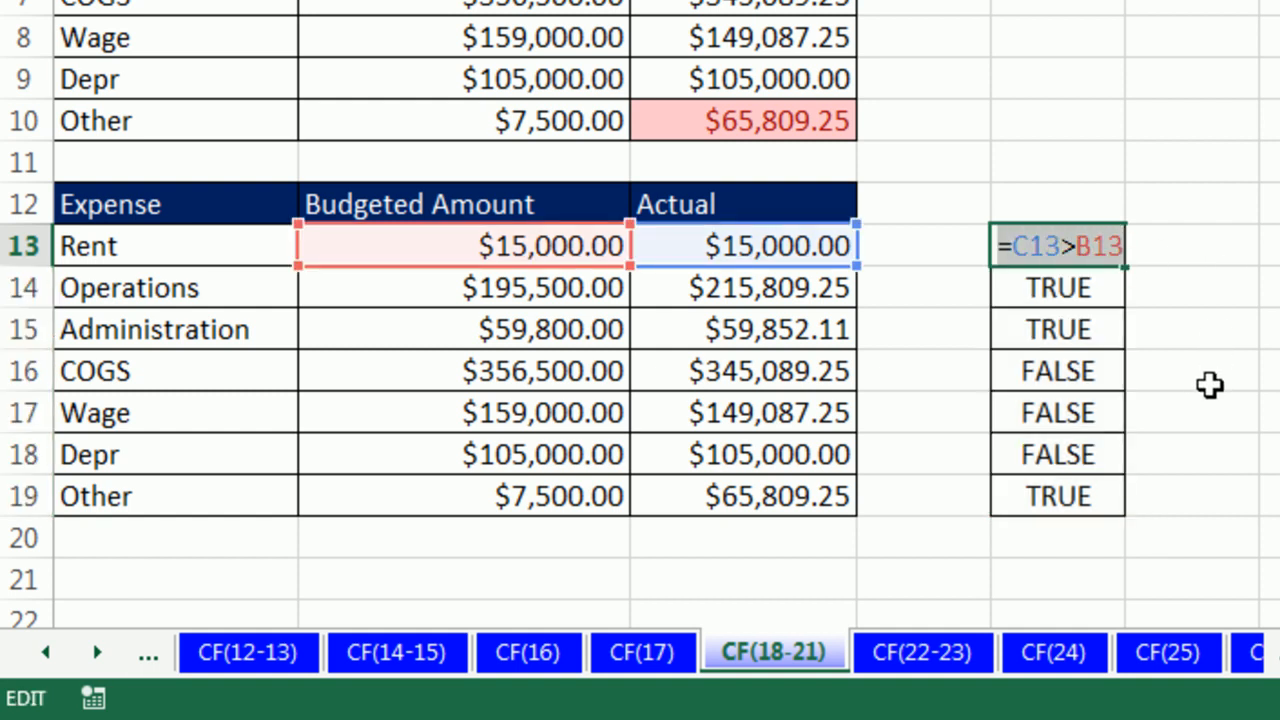
key("Escape")
Step: Start a new conditional formatting rule for the Actual amounts in C13:C19 that uses a formula to determine which cells to format
left_click_drag(760, 245, 778, 492)
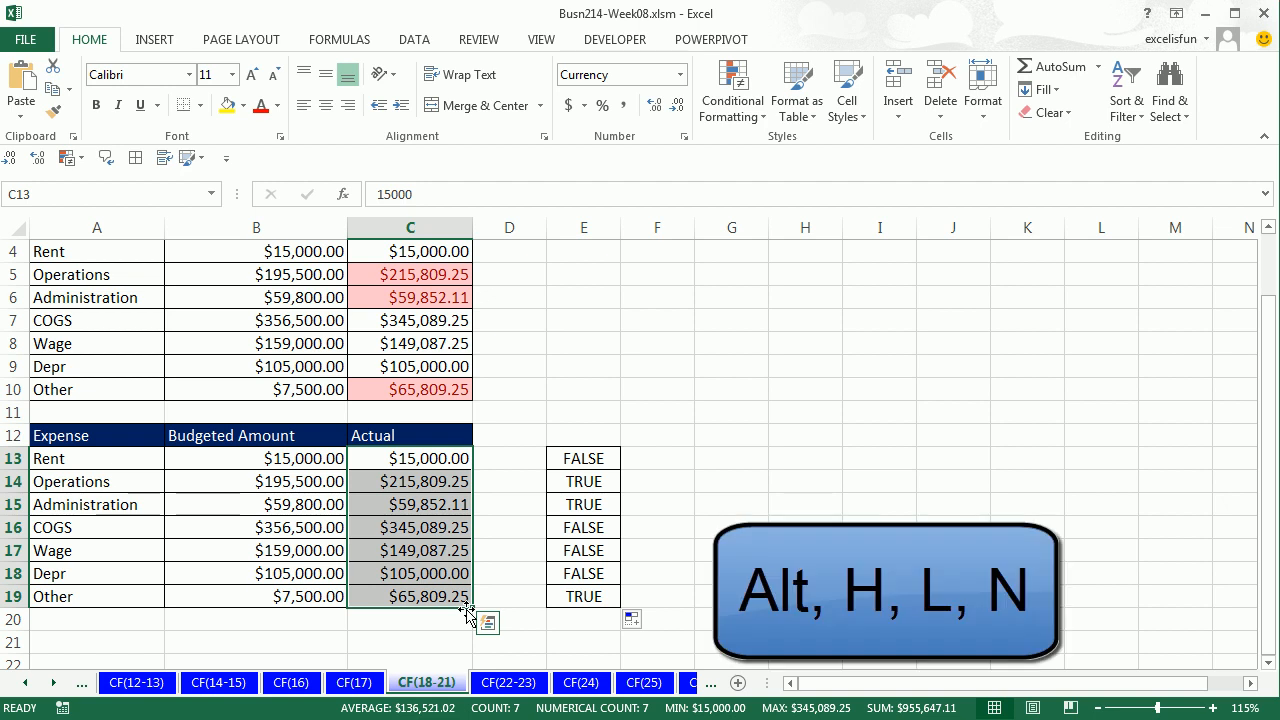
key("alt")
key("h")
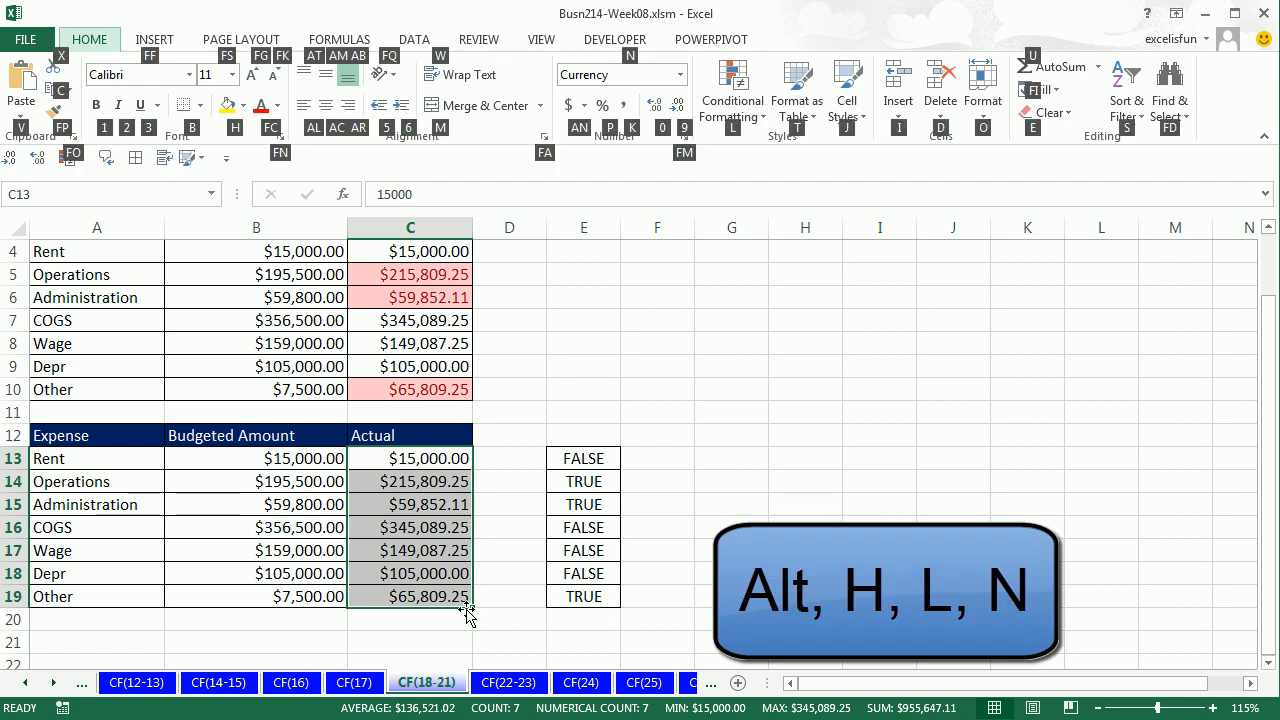
key("l")
key("n")
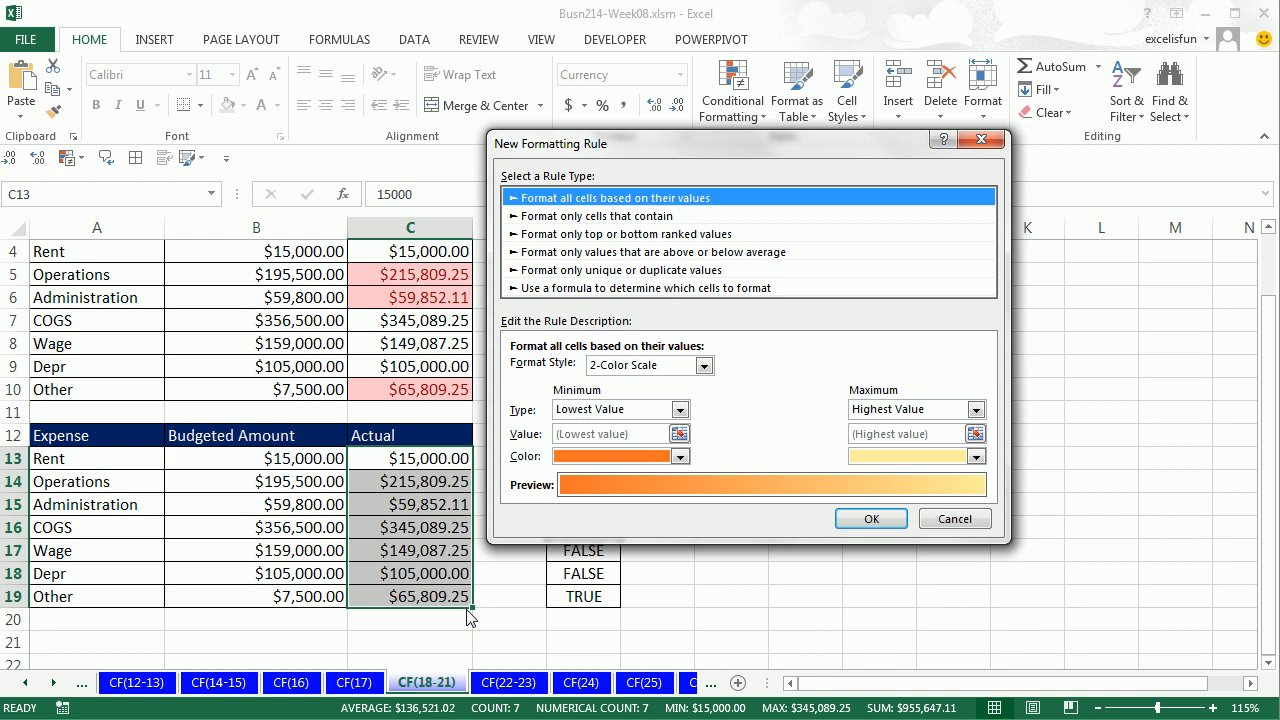
key("Down")
key("Down")
key("Down")
key("Down")
key("Down")
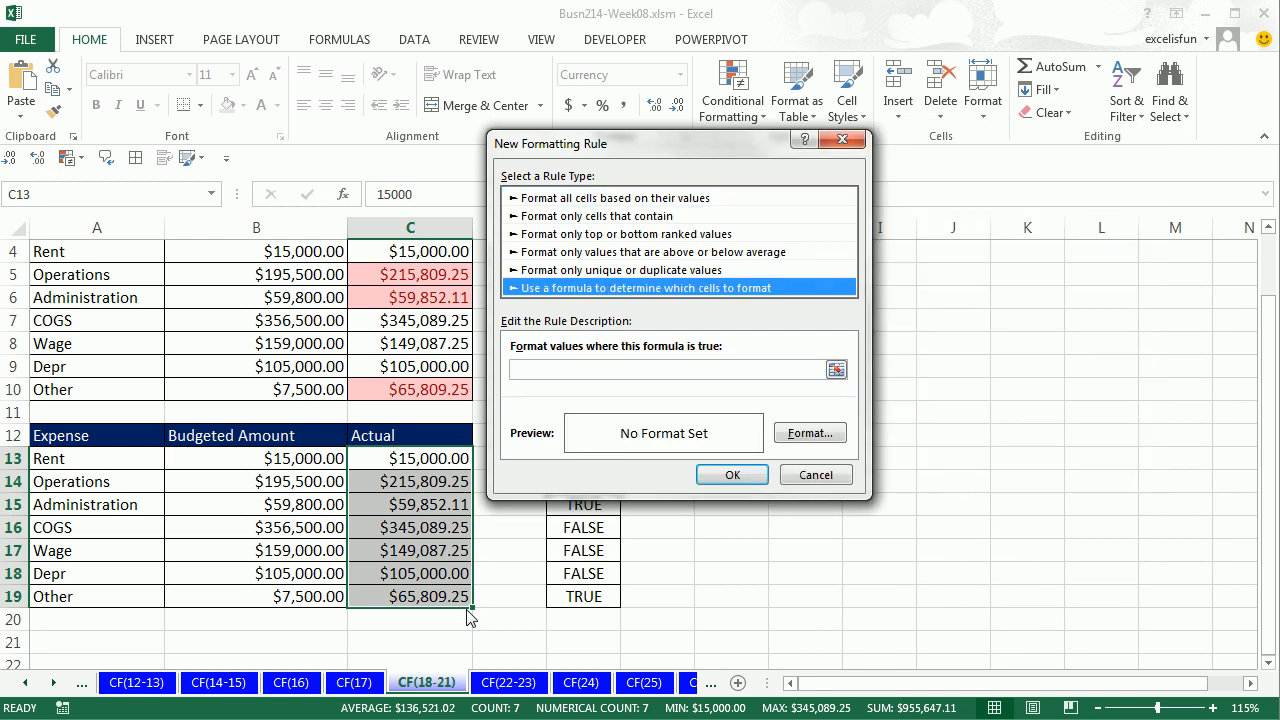
key("Tab")
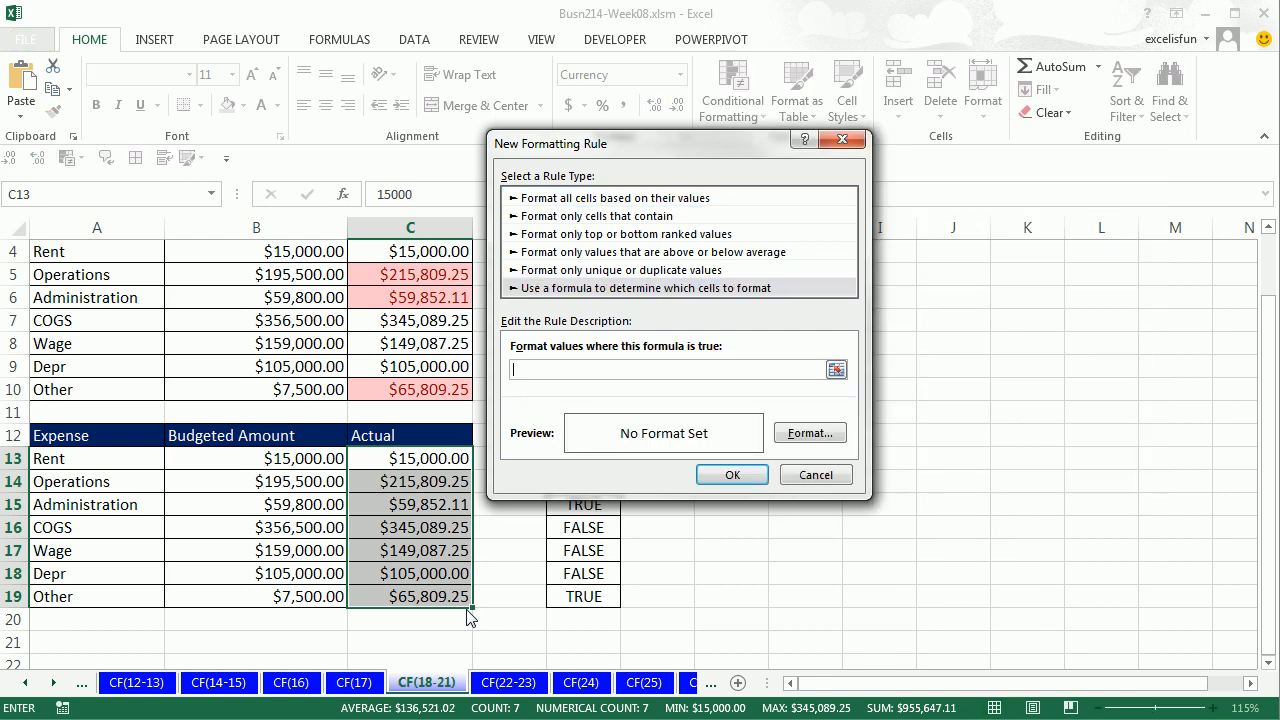
Step: Give the rule the formula =C13>B13 and a yellow fill, and apply it
type("=C13>B13")
left_click(803, 435)
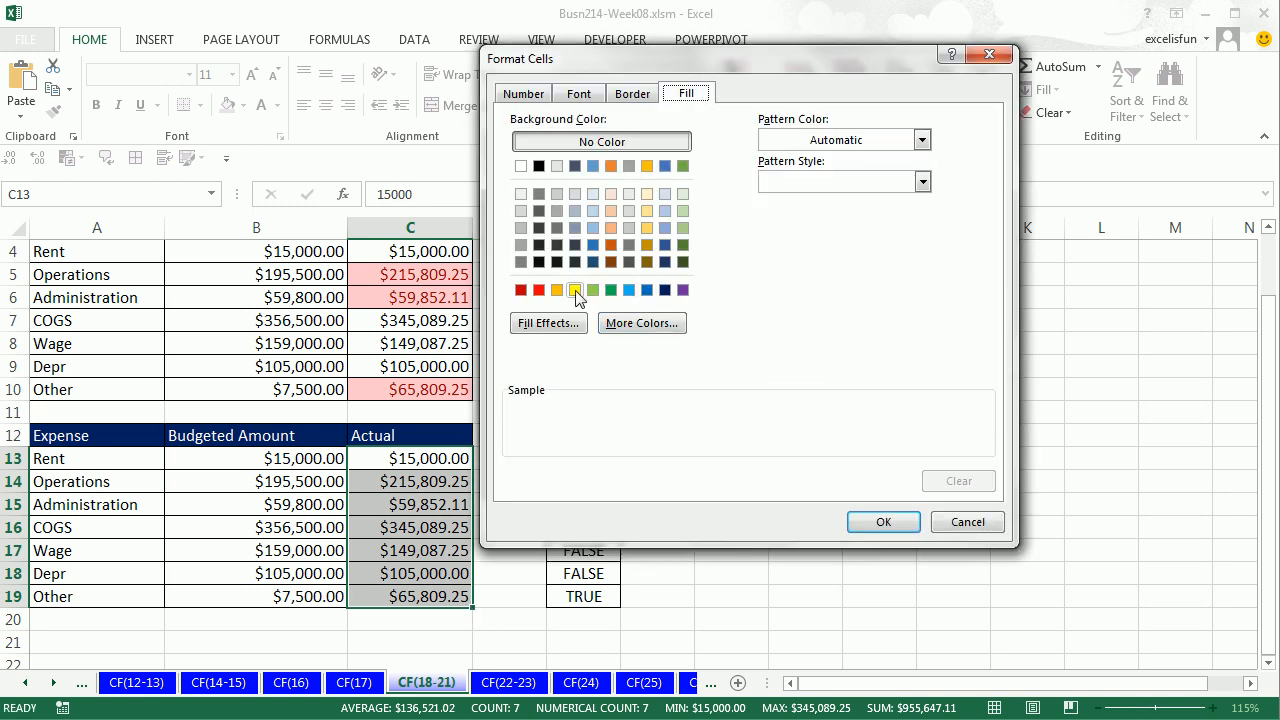
left_click(575, 290)
left_click(872, 520)
left_click(727, 476)
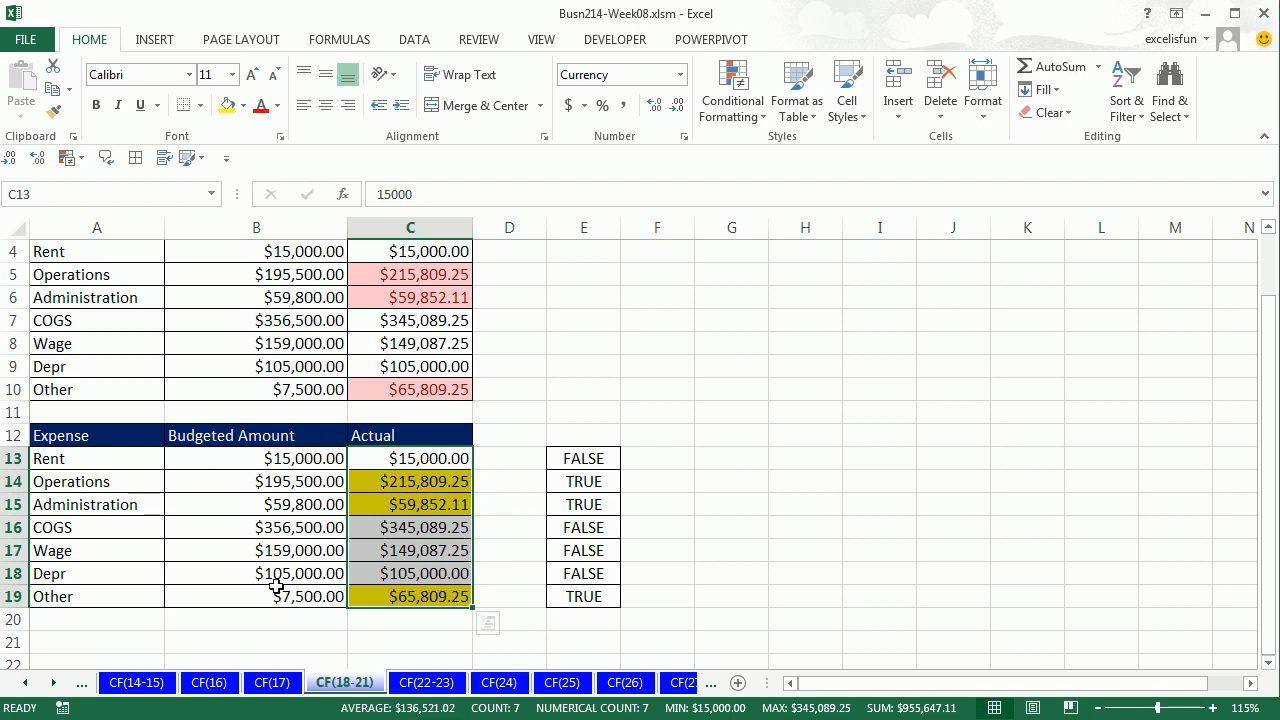
Step: Copy the Actual amounts in C13:C19 and clear the cells' contents
left_click_drag(400, 458, 419, 597)
key("ctrl+c")
key("Delete")
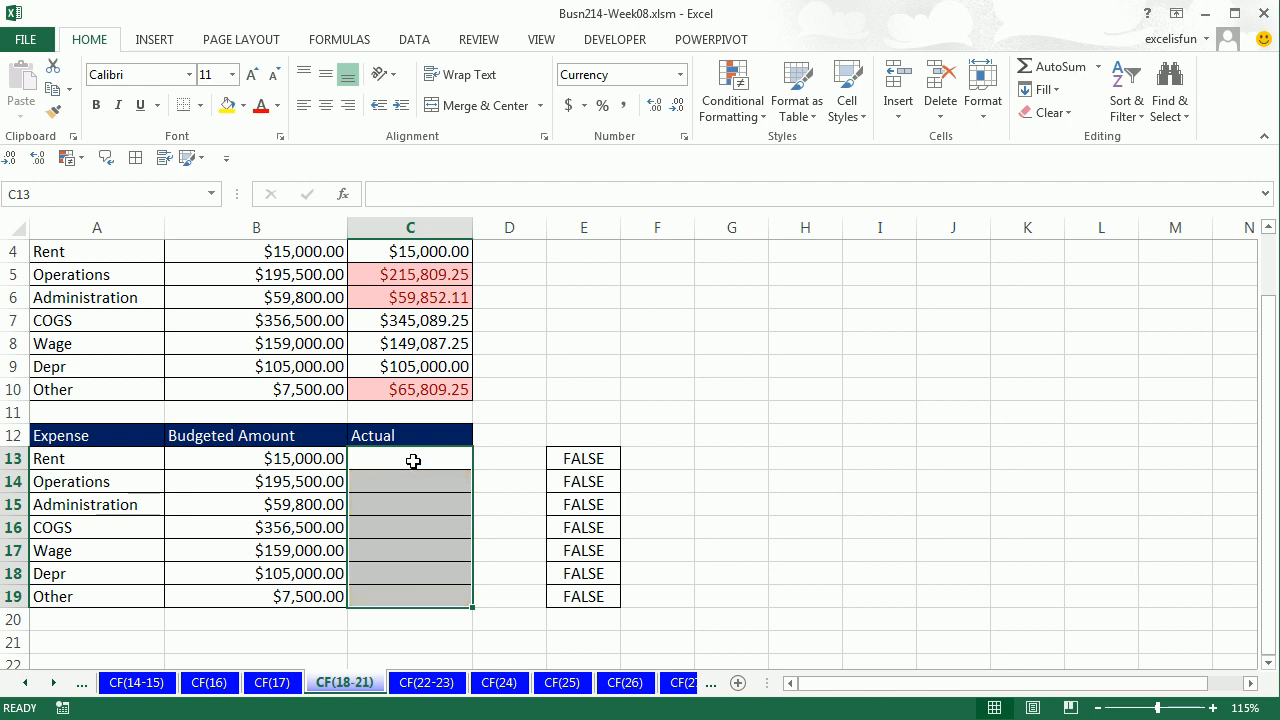
Step: Test the rule with Actual amounts of 15000 for Rent, 2589657 for Operations and 600000 for Administration
type("15,")
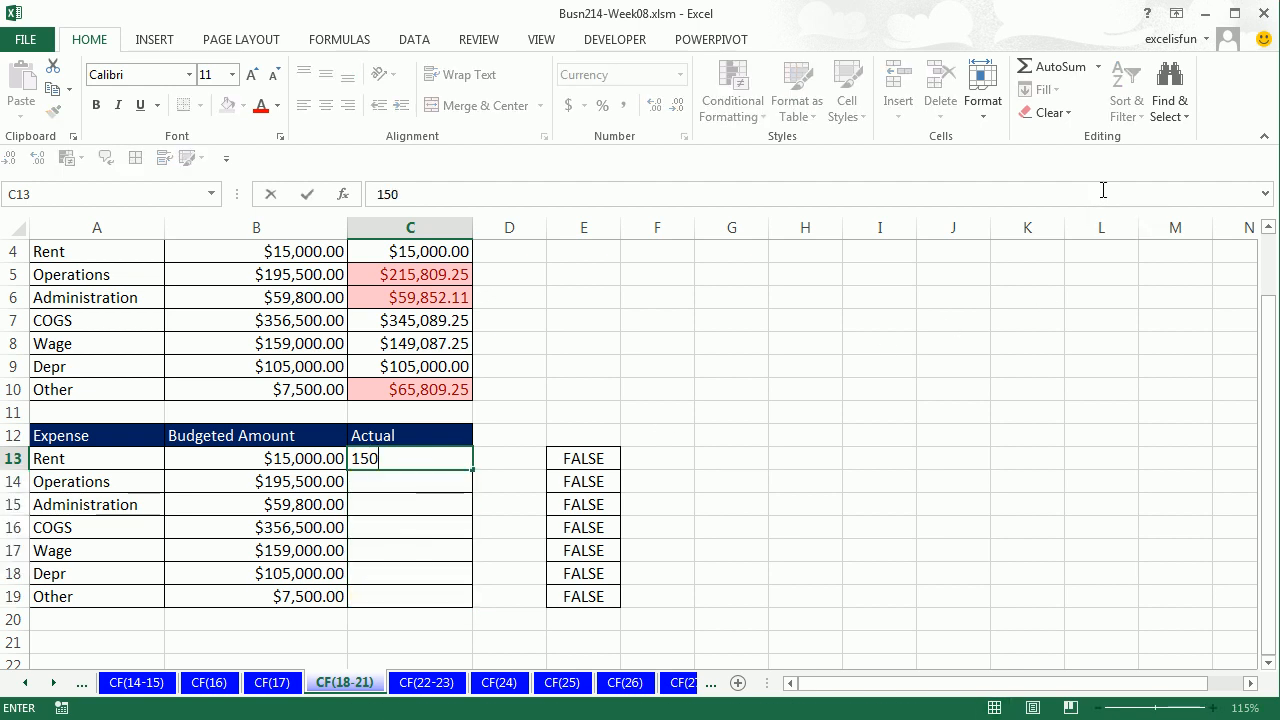
type("000")
key("Return")
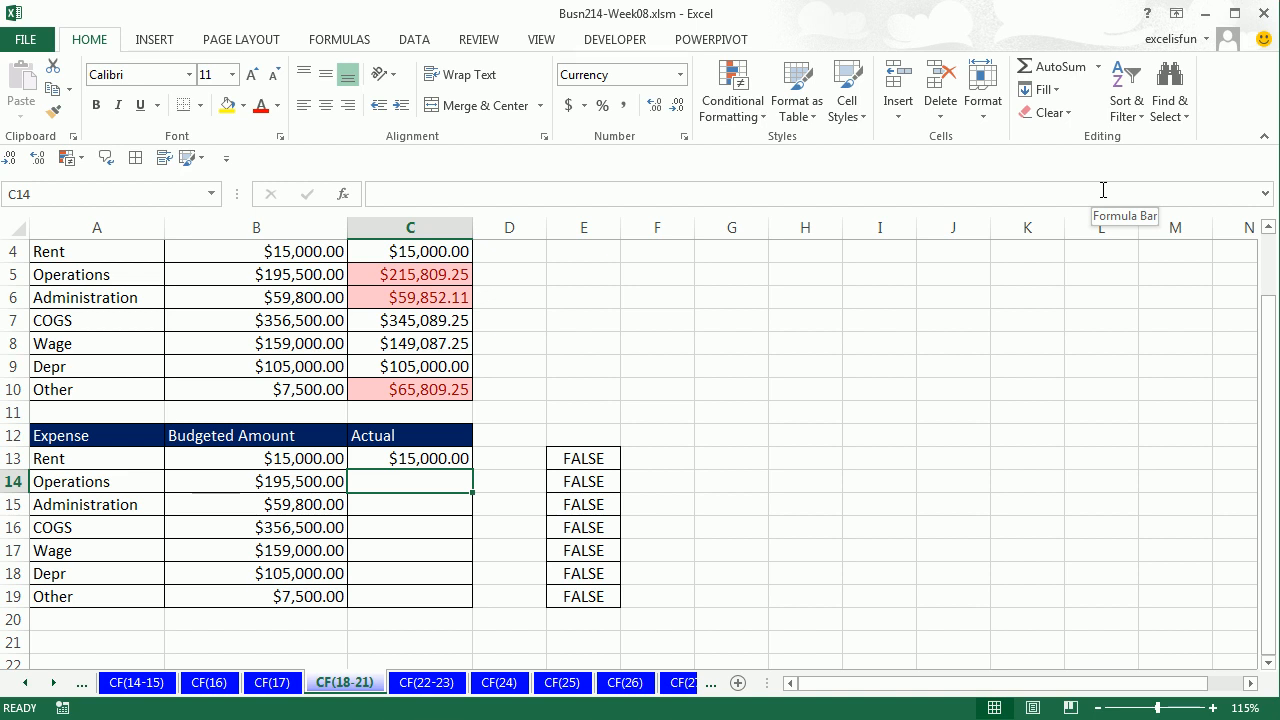
type("2589657")
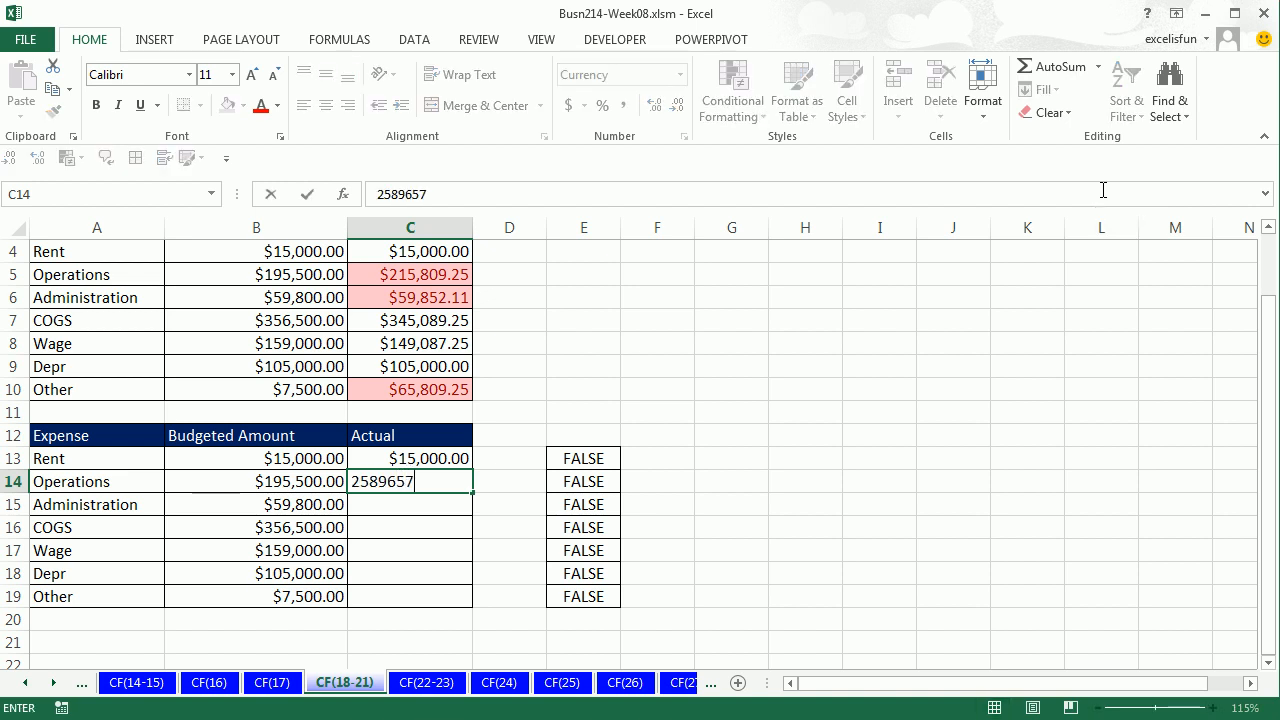
key("Return")
type("600000")
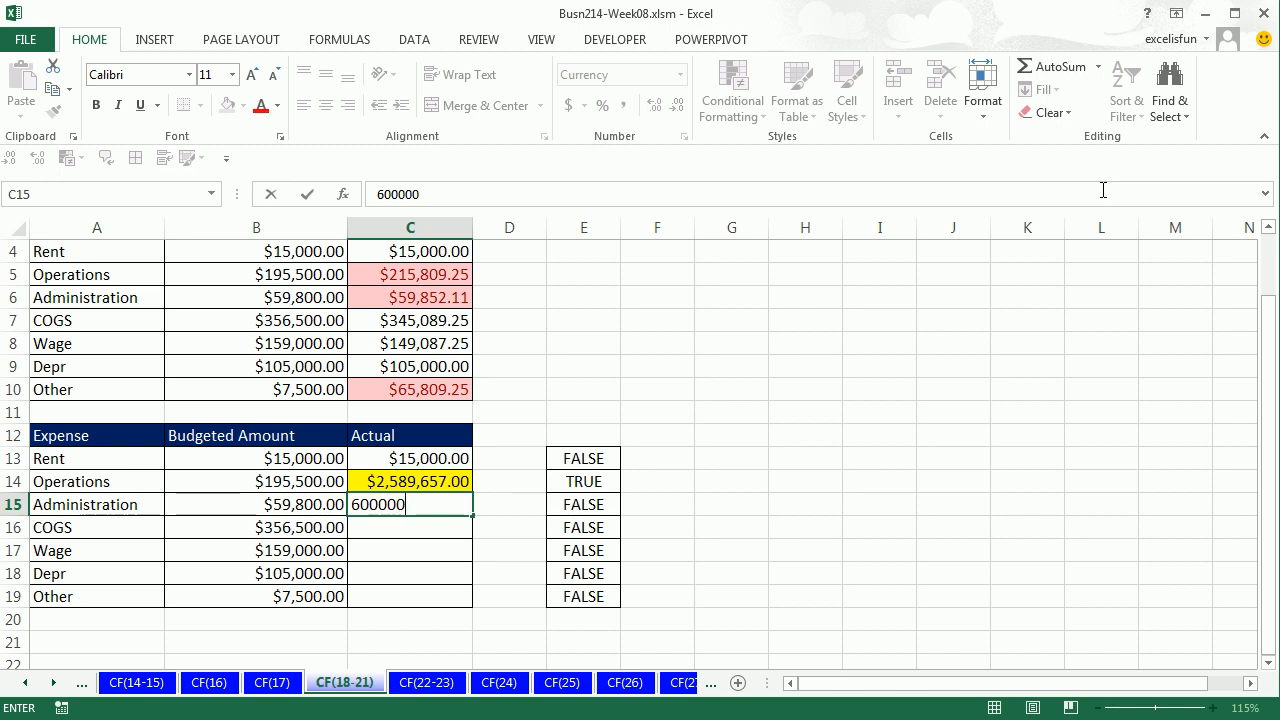
key("Return")
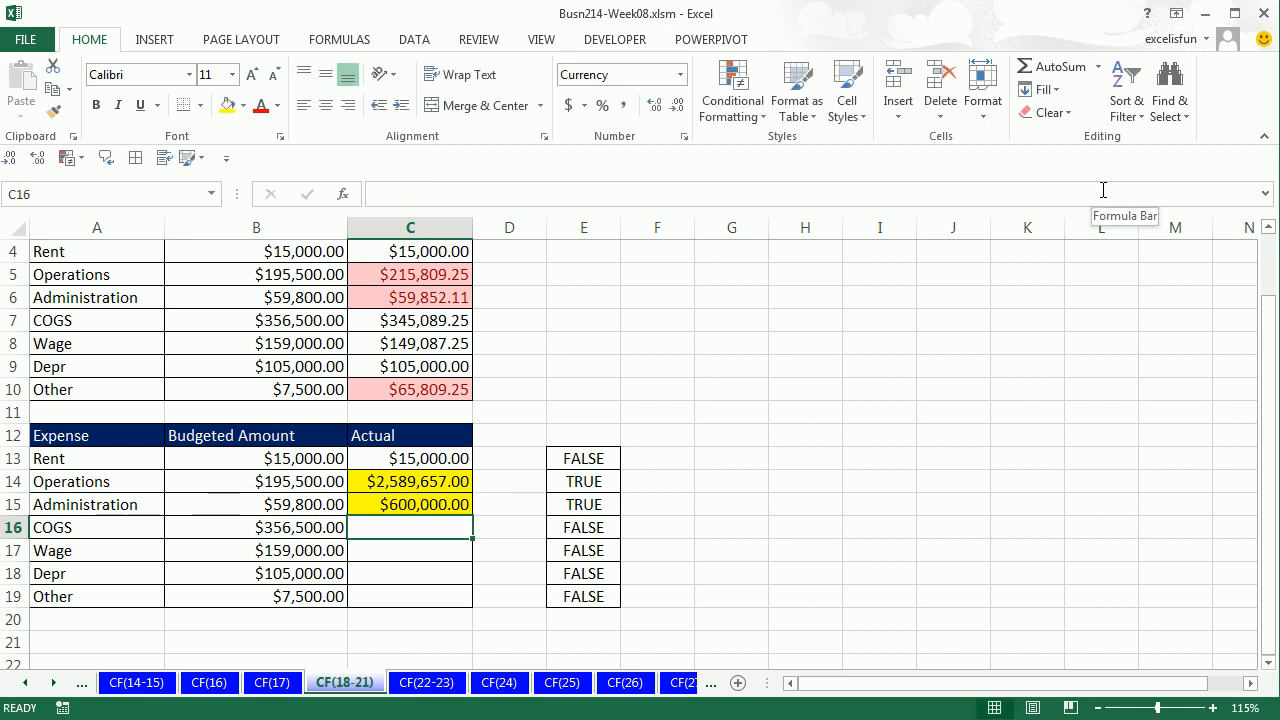
Step: Test the rule further with 4589542 for COGS, 2504 for Wage, and 2 for both Depr and Other
type("4589542")
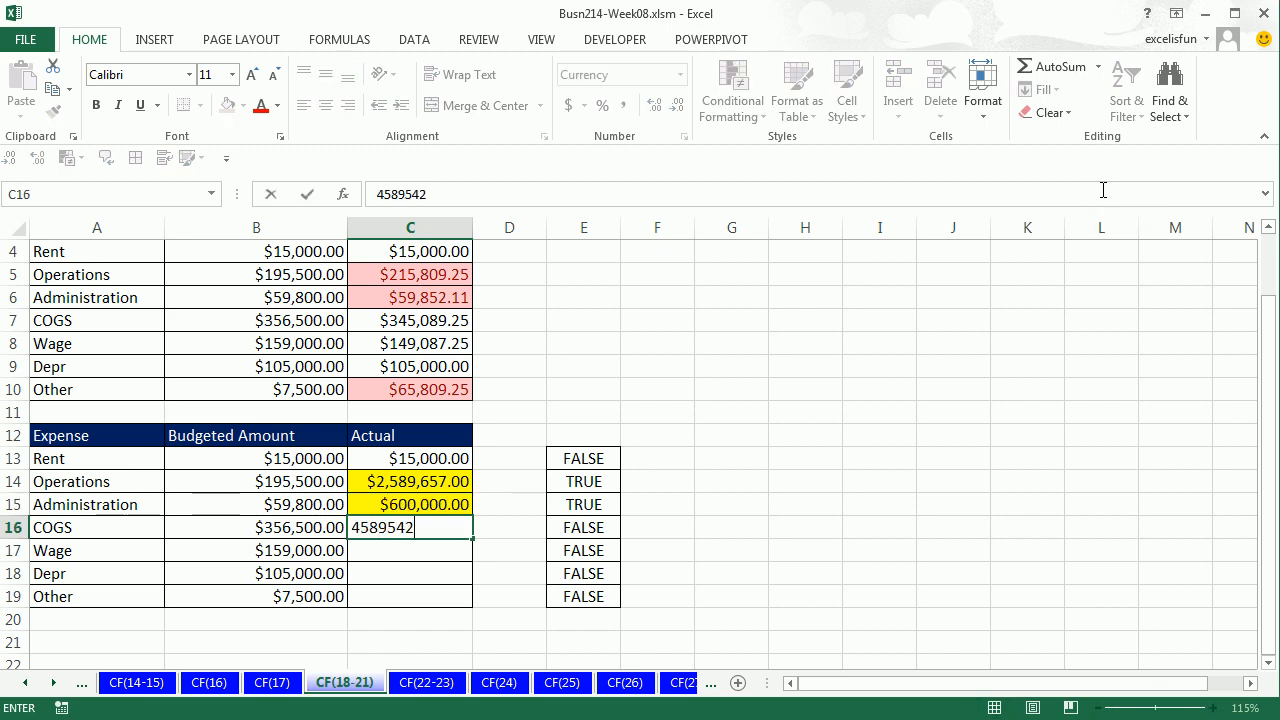
key("Return")
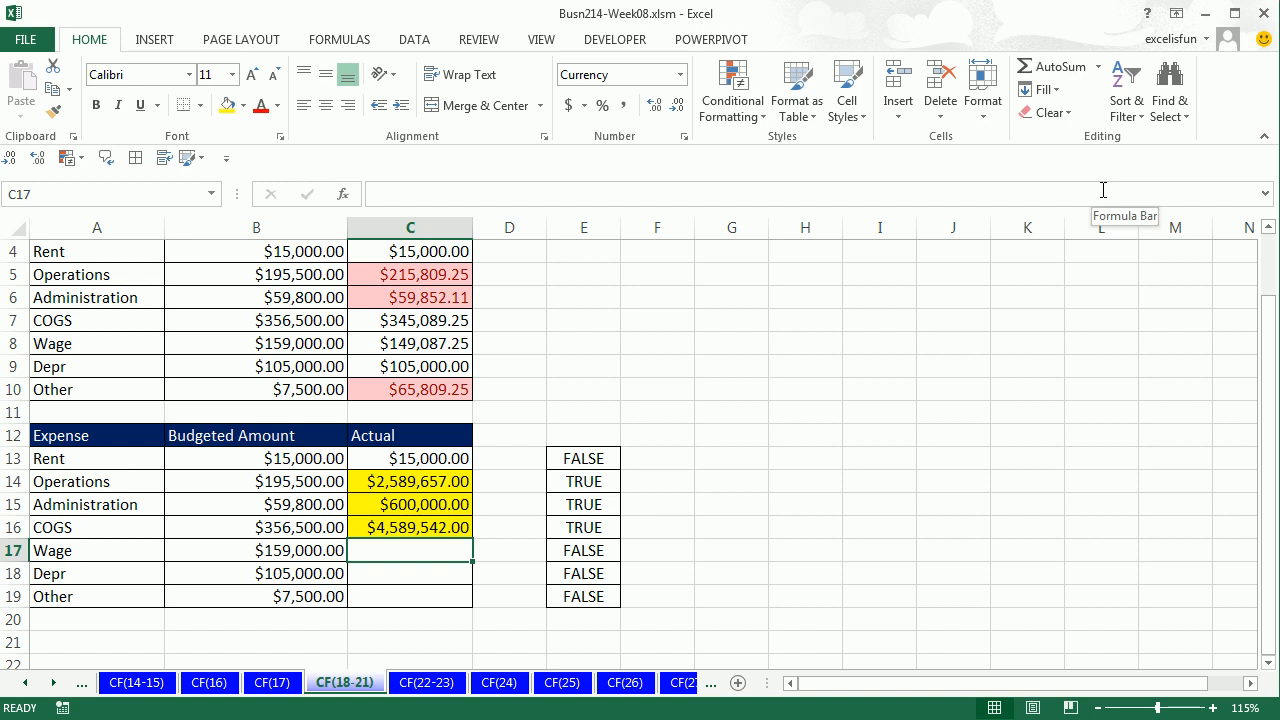
type("2504")
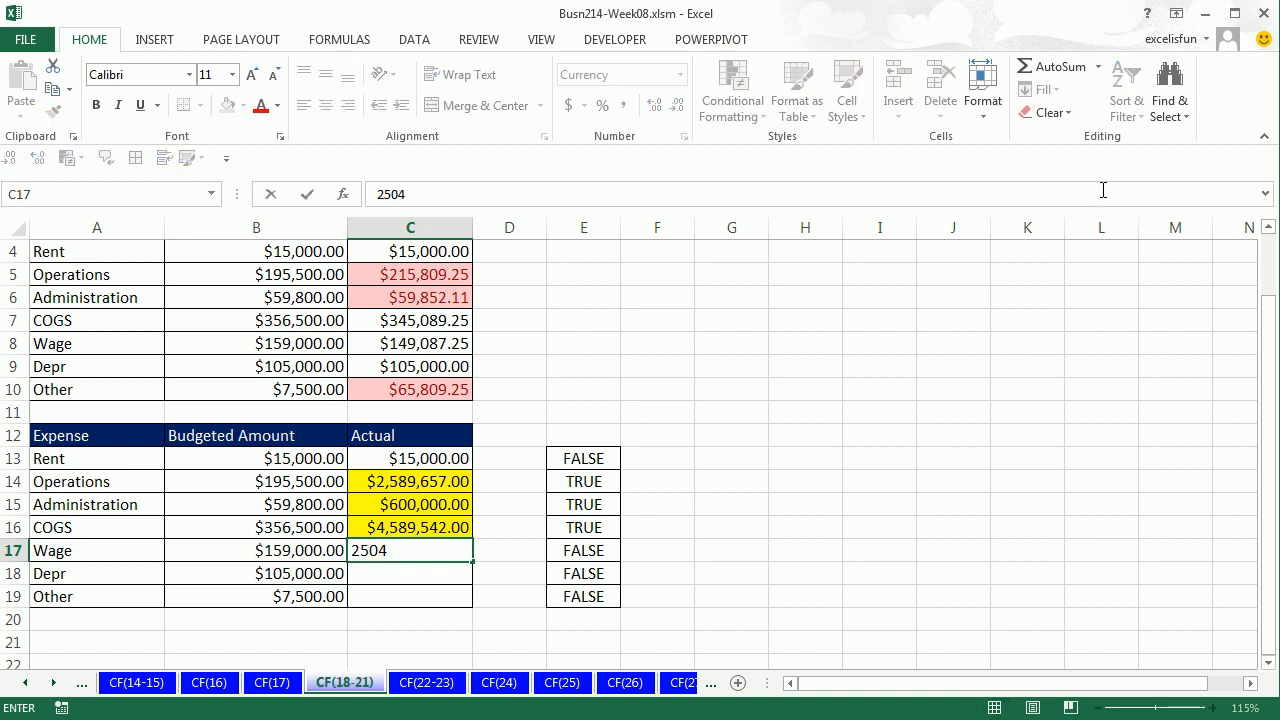
key("Return")
type("2")
key("Return")
type("2")
key("Return")
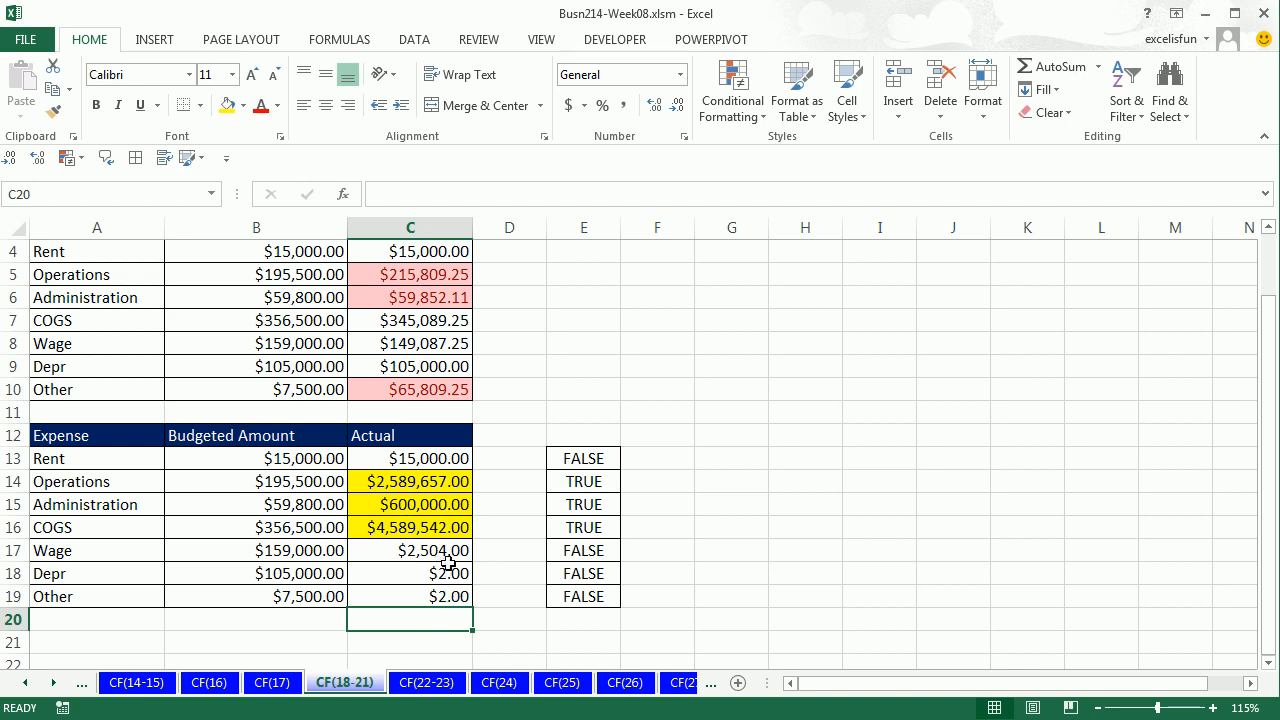
Step: Undo the test entries and restore the original Actual amounts in C13:C19
key("ctrl+z")
key("ctrl+z")
key("ctrl+z")
key("ctrl+z")
key("ctrl+z")
key("ctrl+z")
key("ctrl+z")
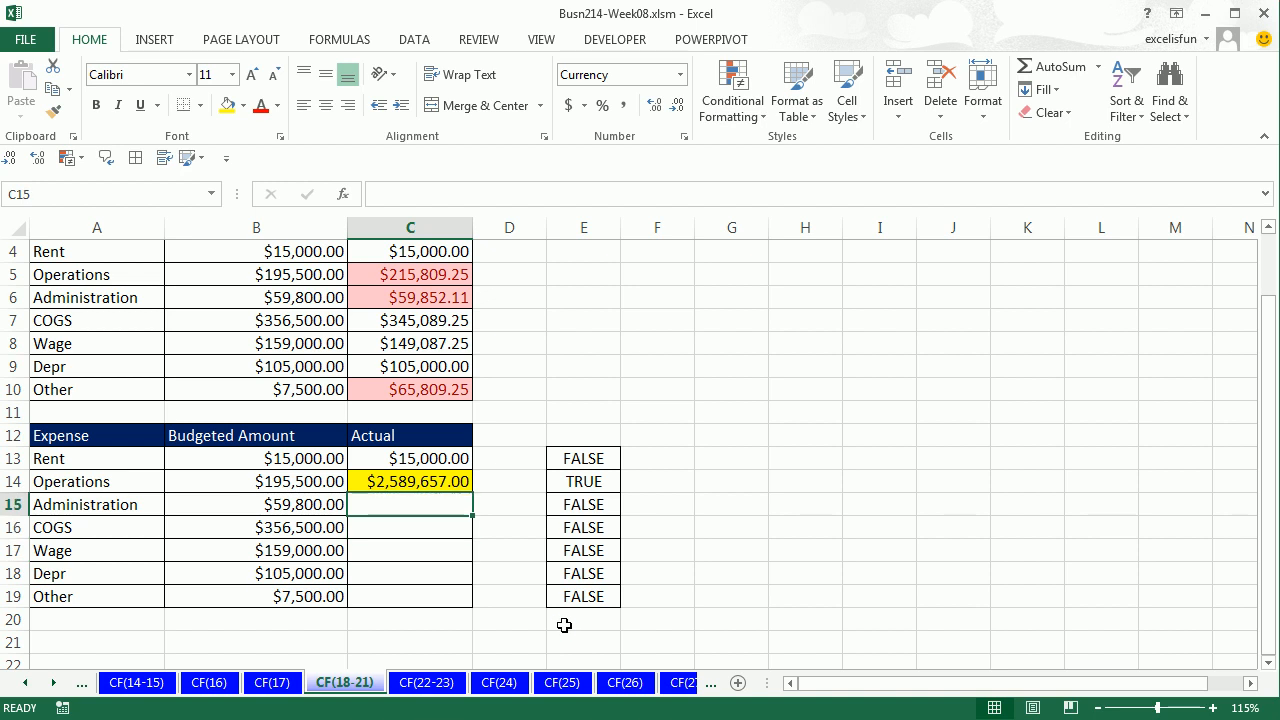
key("ctrl+v")
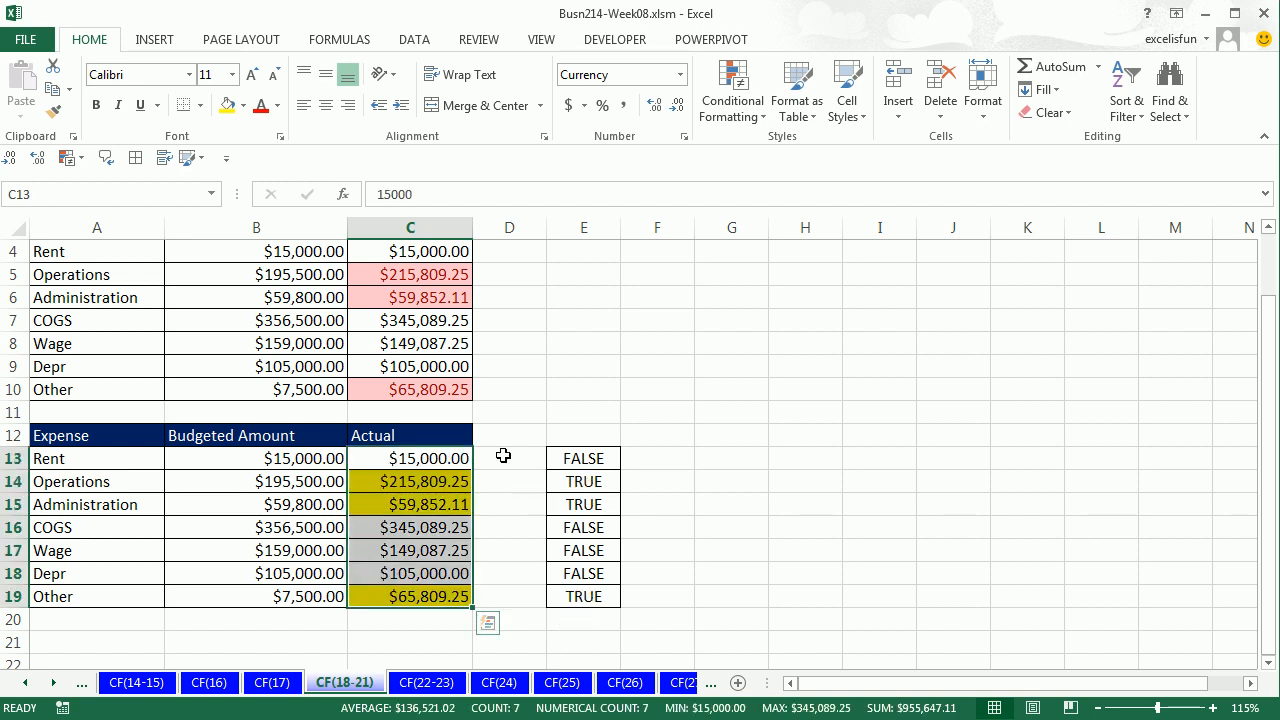
Step: On sheet CF(22-23), start a conditional formatting rule for the selected Net Sales values that uses a formula to determine which cells to format
left_click(430, 690)
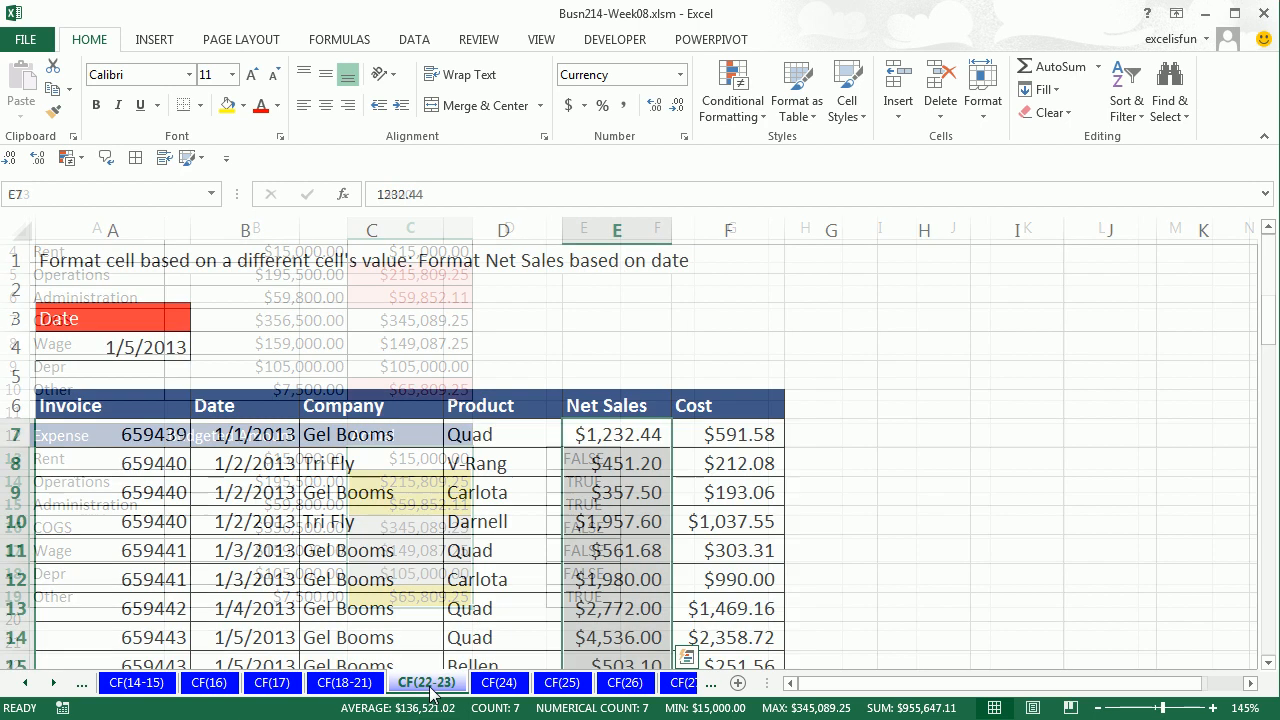
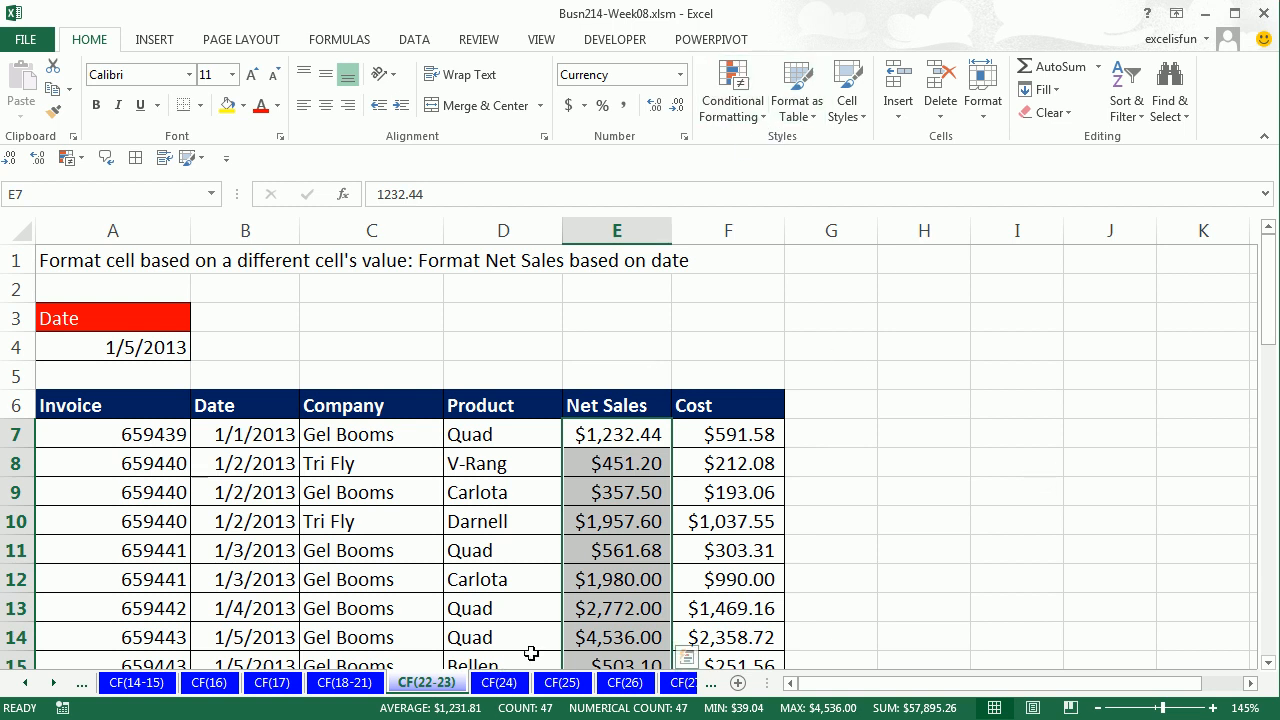
key("alt+h")
key("l")
key("n")
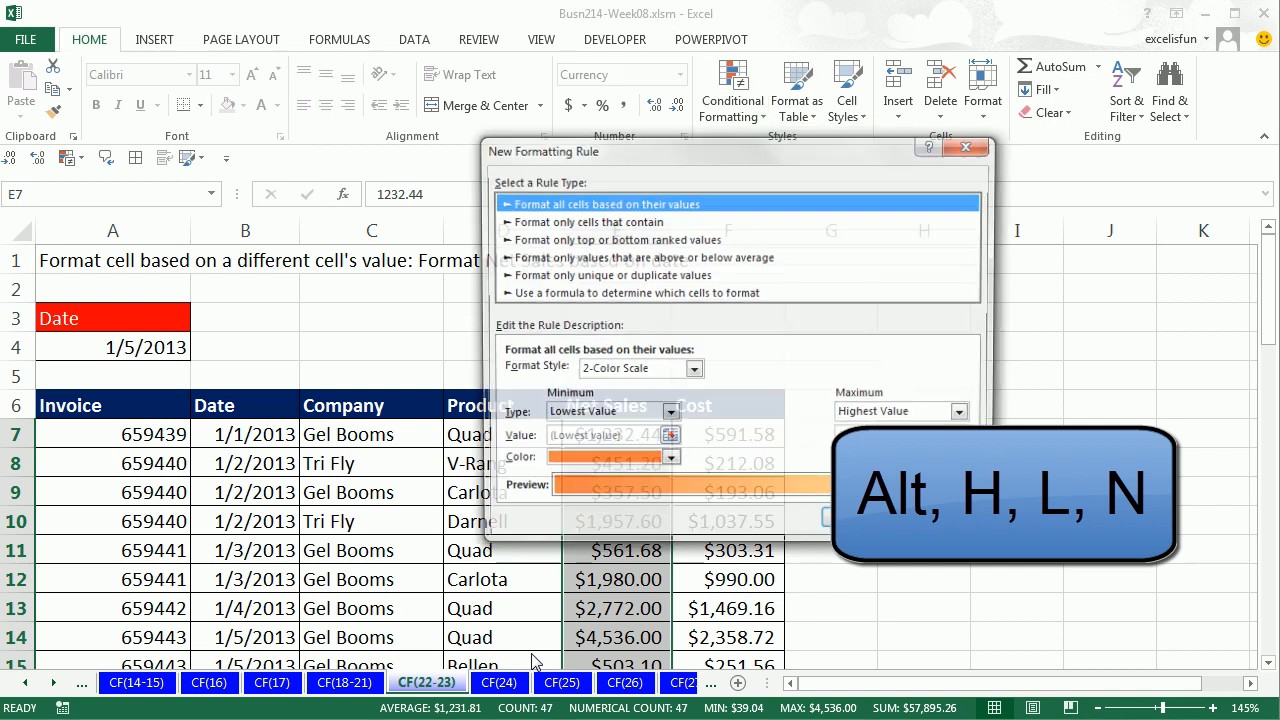
key("Down")
key("Down")
key("Down")
key("Down")
key("Down")
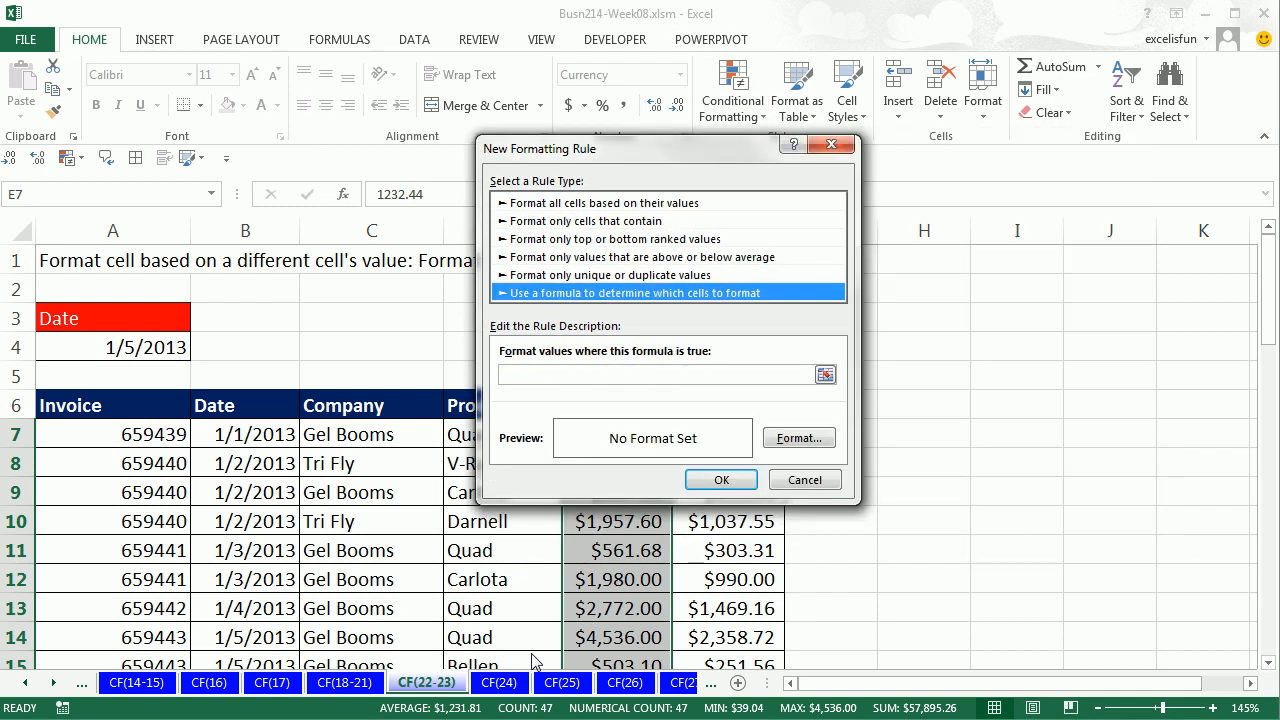
key("Tab")
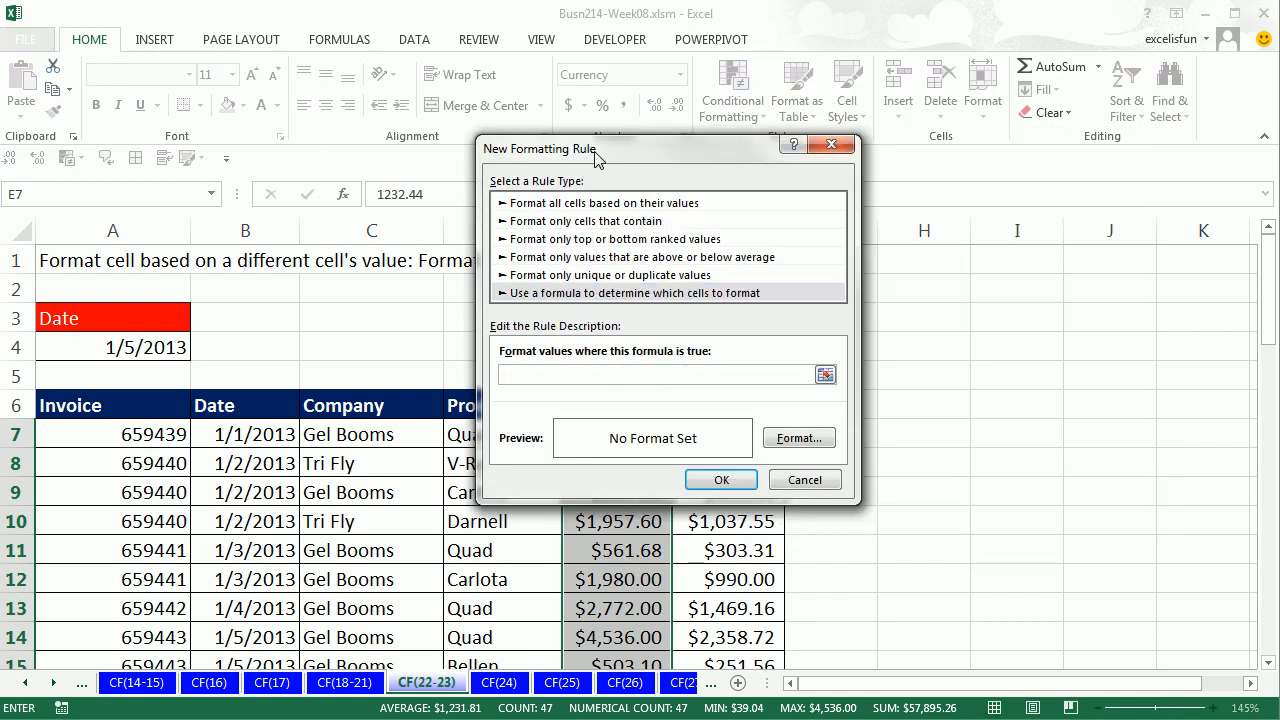
Step: Enter the rule formula =B7=$A$4, comparing the relative reference to the first row's date with the absolute reference to the date in A4
left_click_drag(598, 150, 791, 197)
left_click_drag(899, 174, 907, 184)
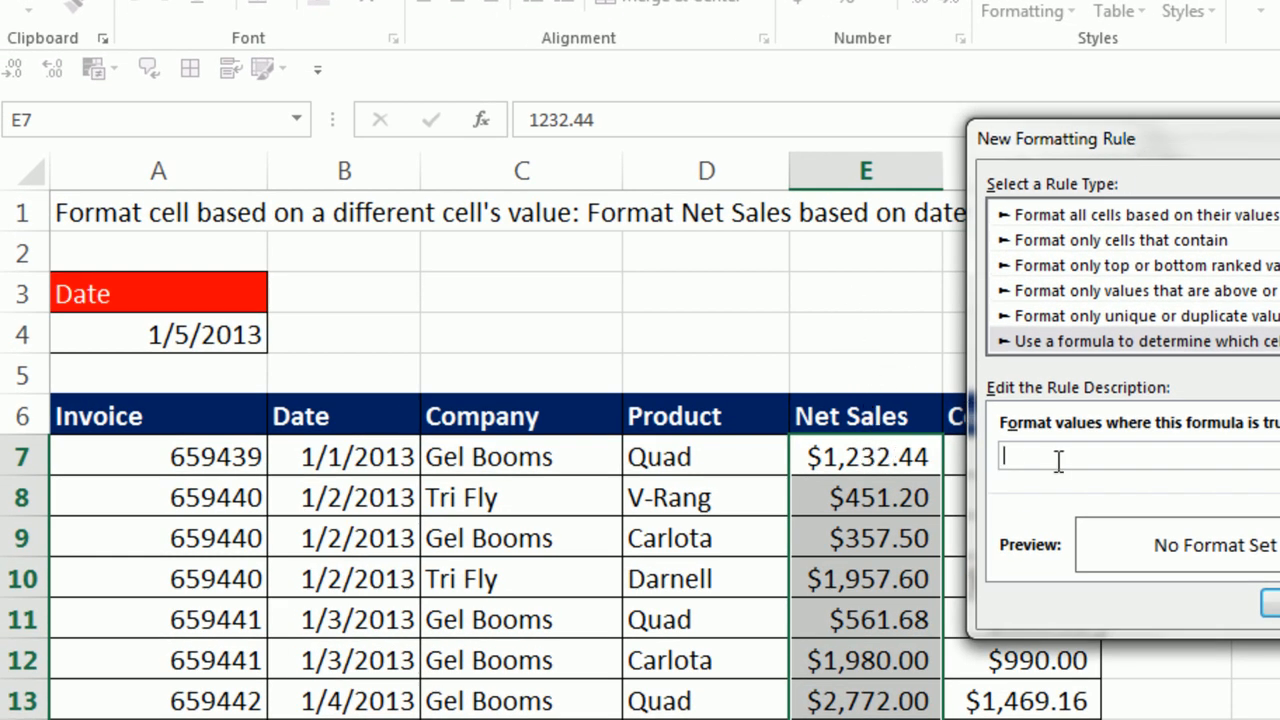
left_click(364, 452)
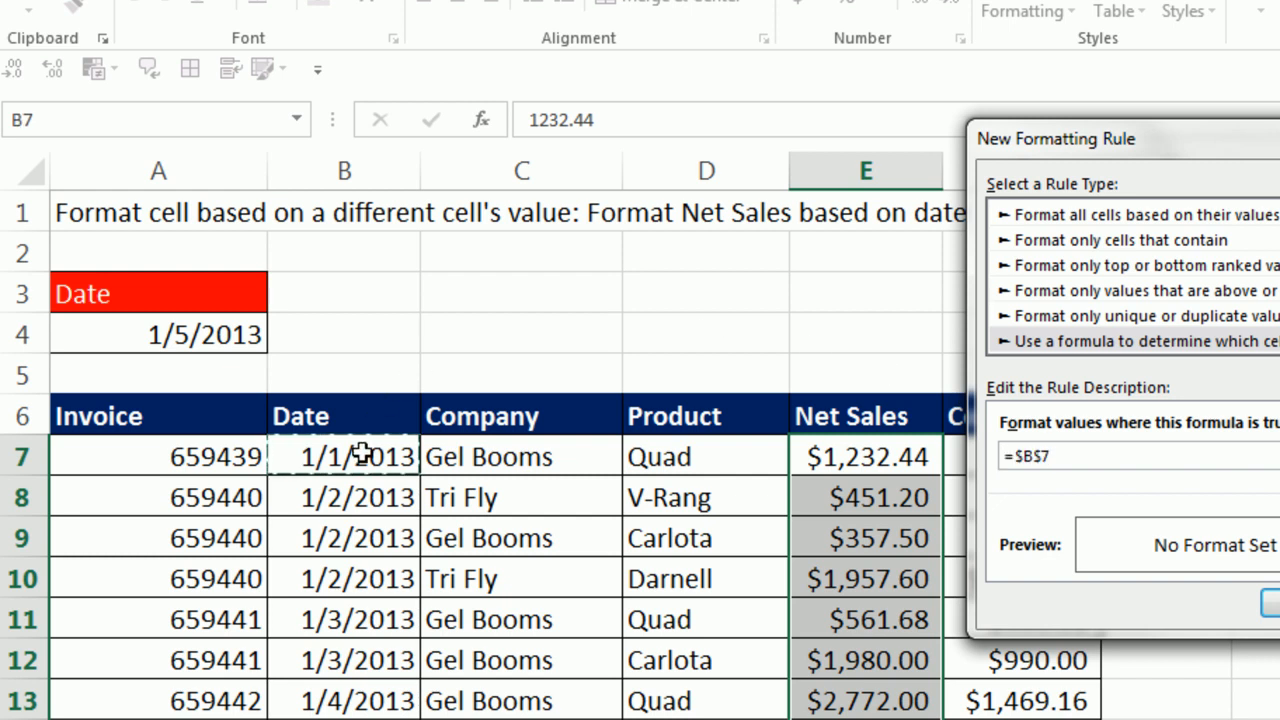
key("F4")
key("F4")
key("F4")
type("=")
left_click(190, 336)
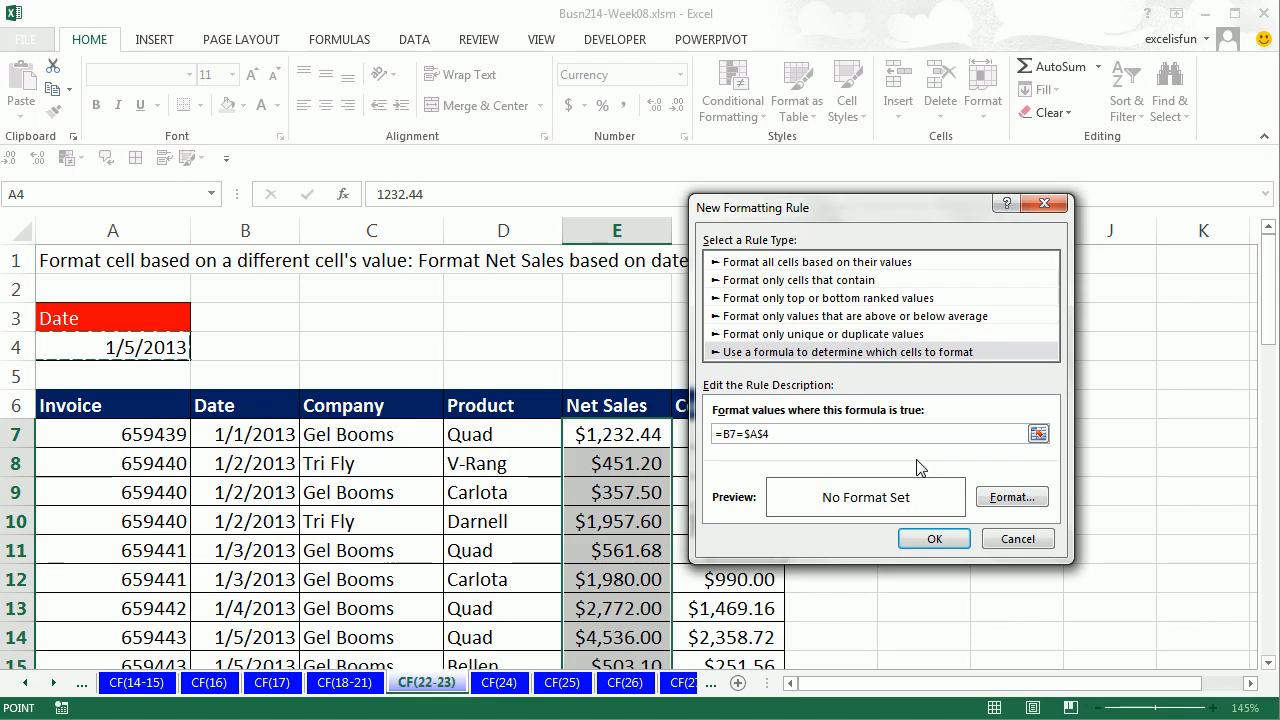
Step: Give the date rule a yellow fill and apply it to the Net Sales values, checking the highlighting down the column
left_click(992, 497)
left_click(566, 295)
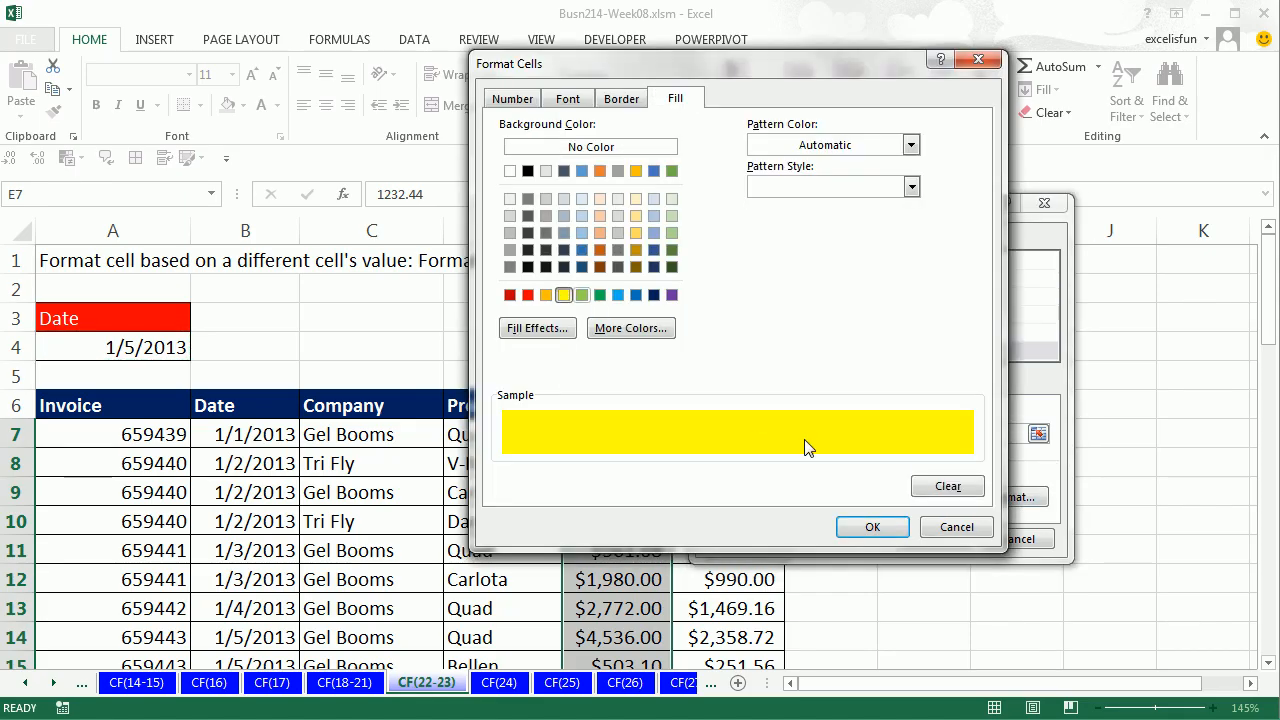
left_click(872, 525)
left_click(930, 539)
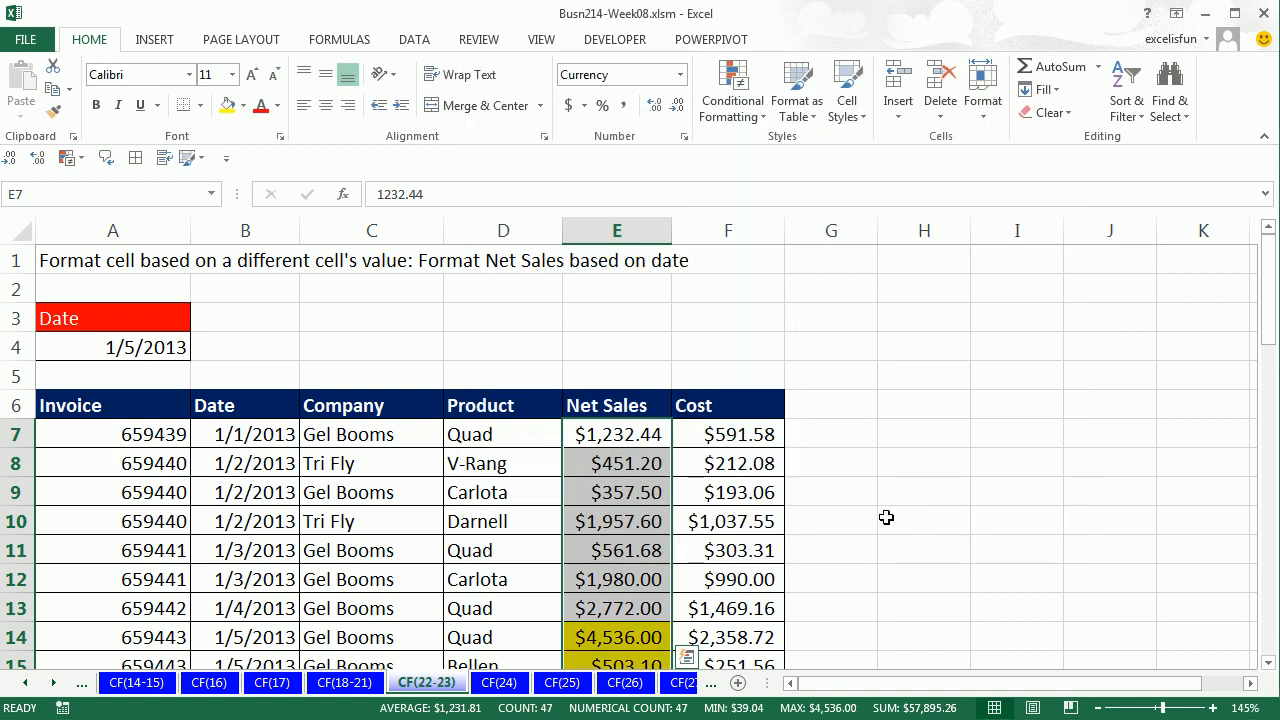
scroll(885, 516, "down", 7)
scroll(873, 562, "up", 3)
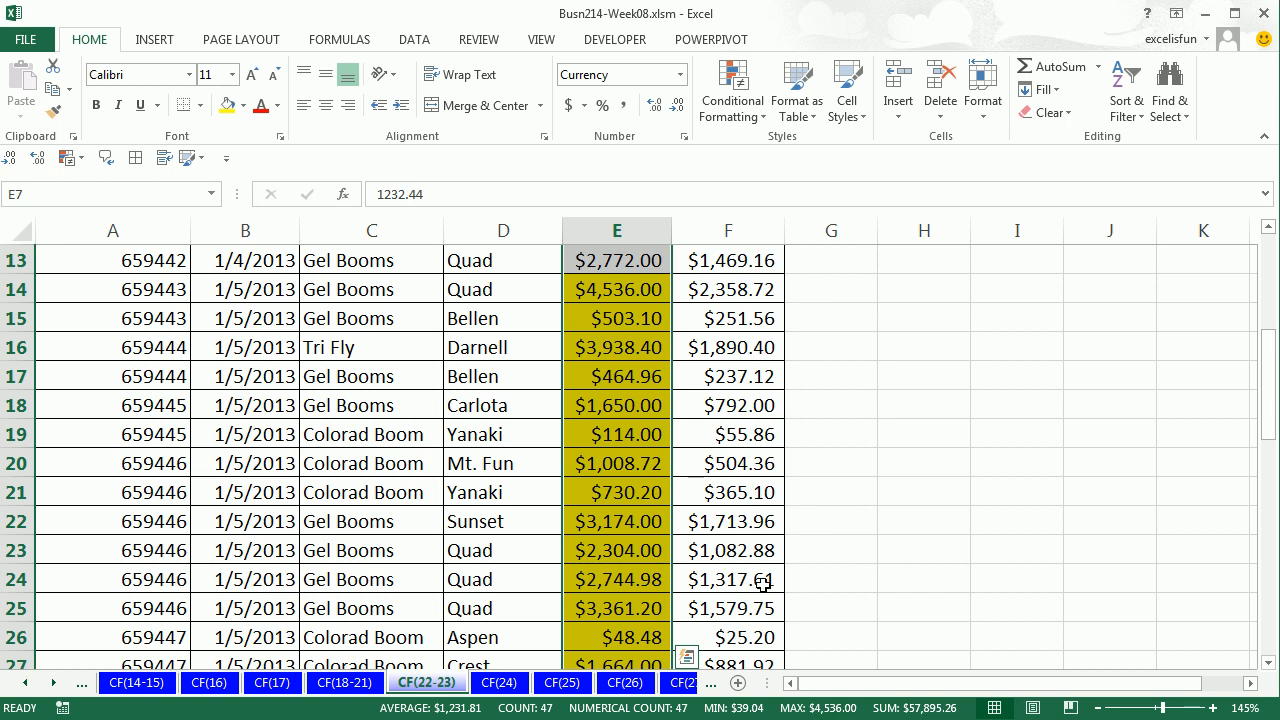
scroll(610, 635, "up", 4)
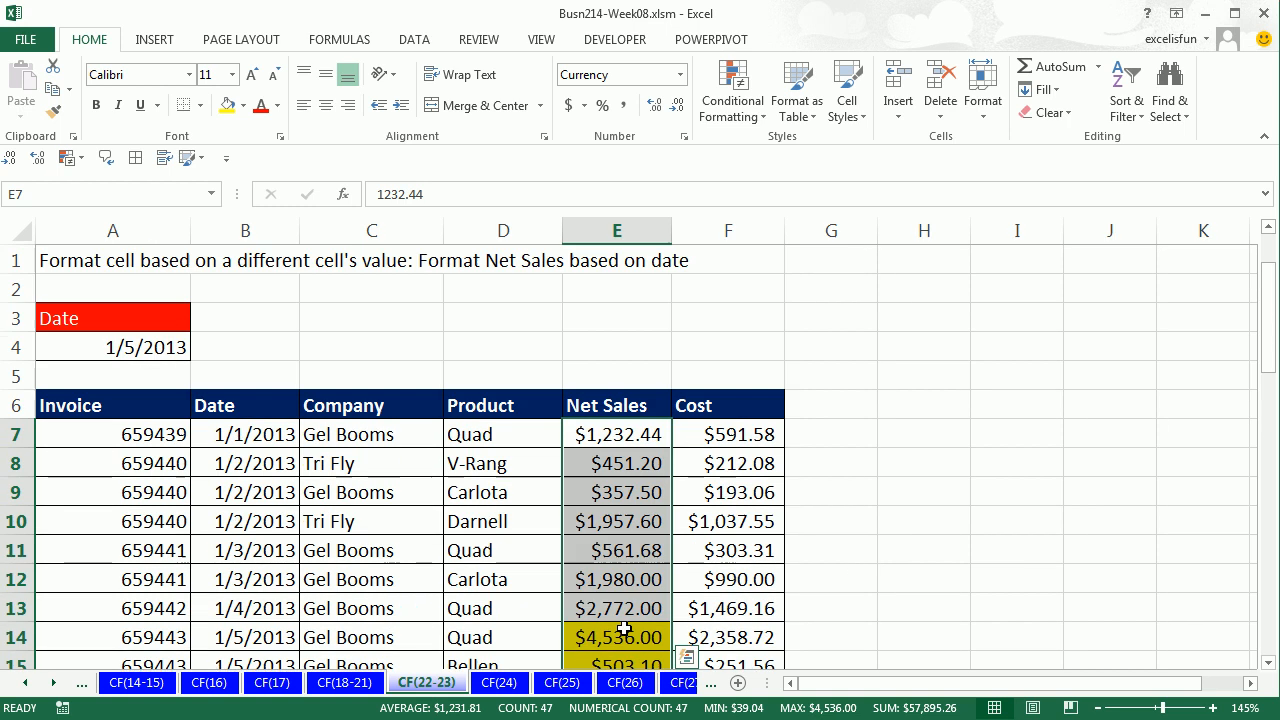
Step: Sort the table by Net Sales from largest to smallest and check the highlighting against the dates
left_click(608, 434)
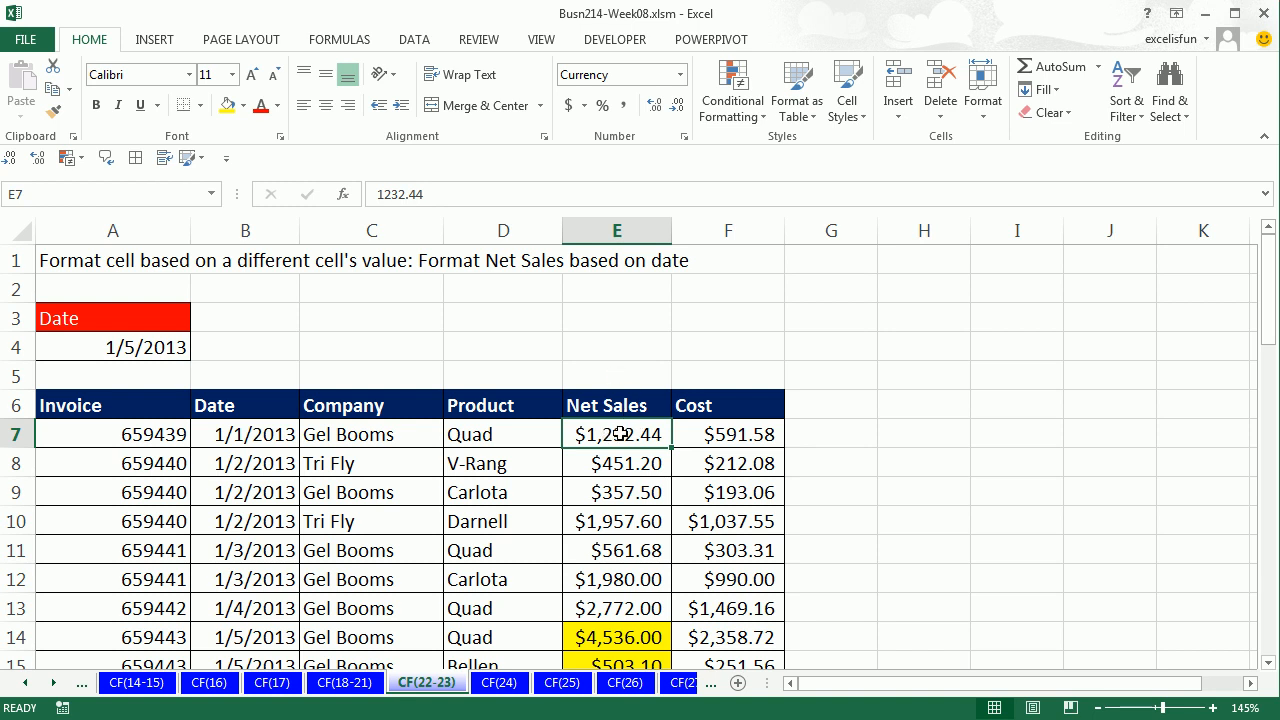
right_click(621, 433)
mouse_move(663, 297)
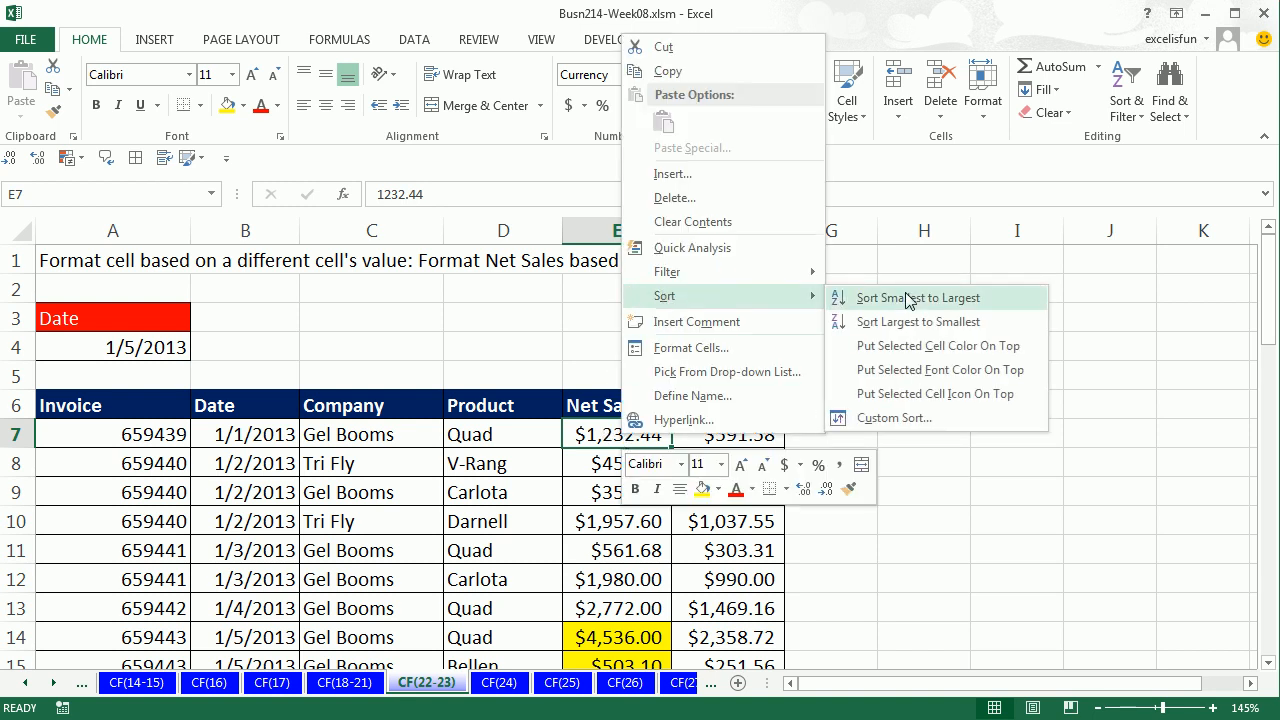
left_click(916, 323)
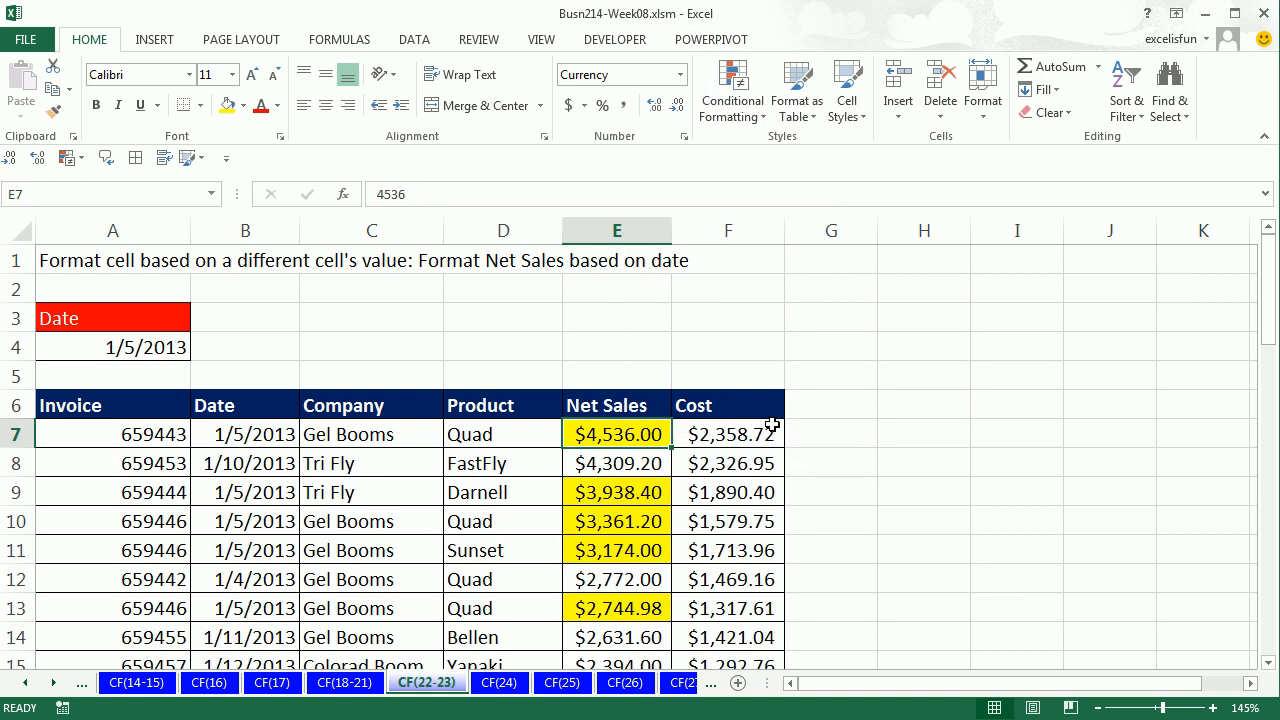
scroll(700, 408, "down", 5)
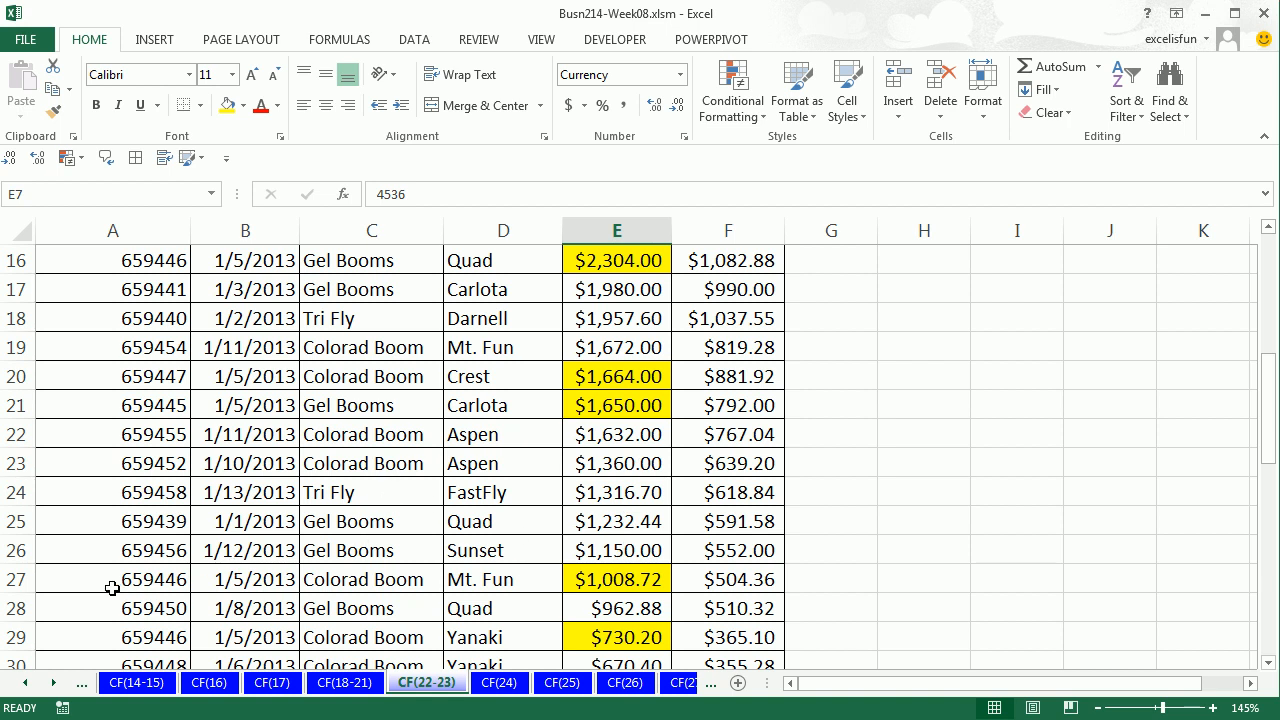
scroll(680, 591, "up", 5)
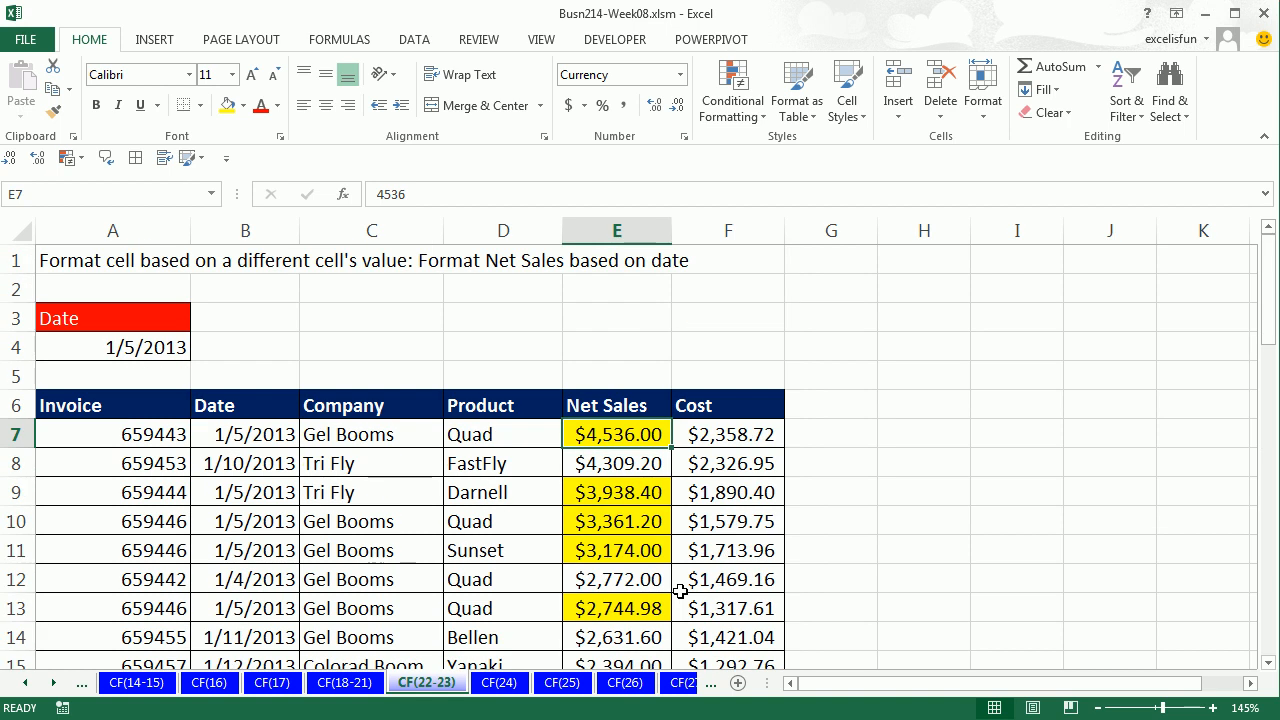
Step: On sheet CF(24), start a conditional formatting rule for the selected Net Sales values that uses a formula to determine which cells to format
left_click(497, 684)
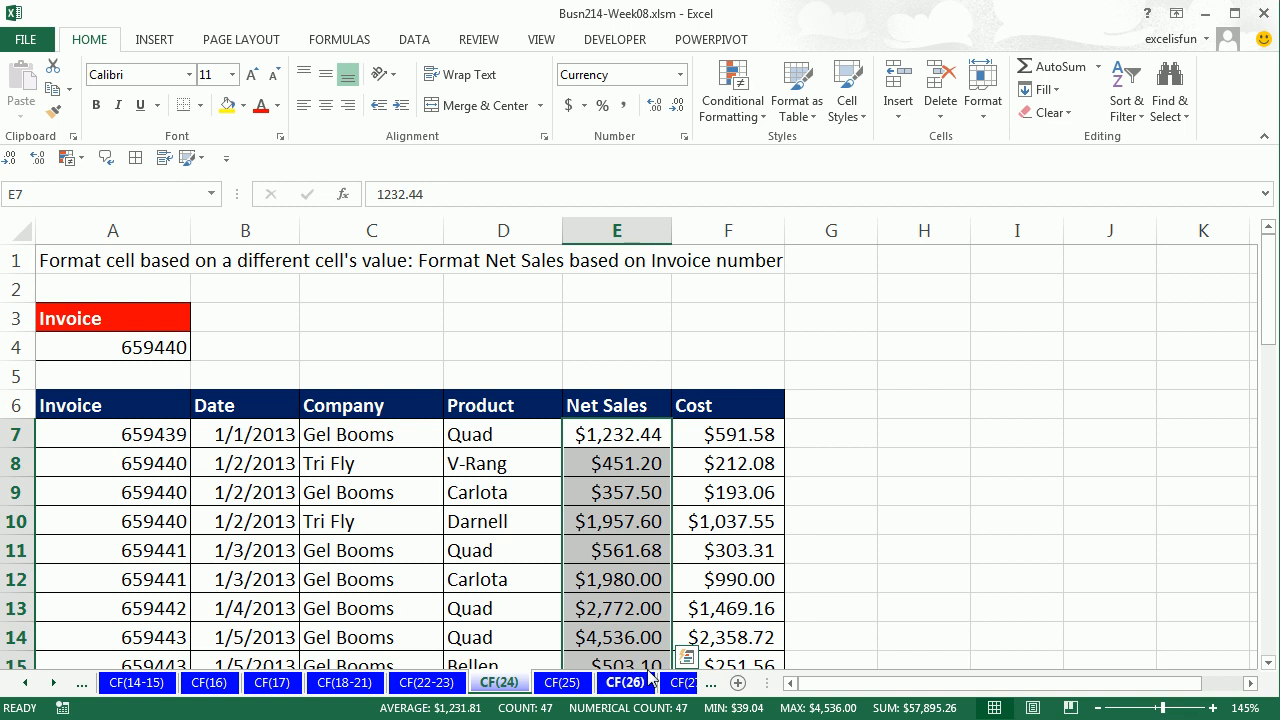
key("alt")
key("h")
key("l")
key("n")
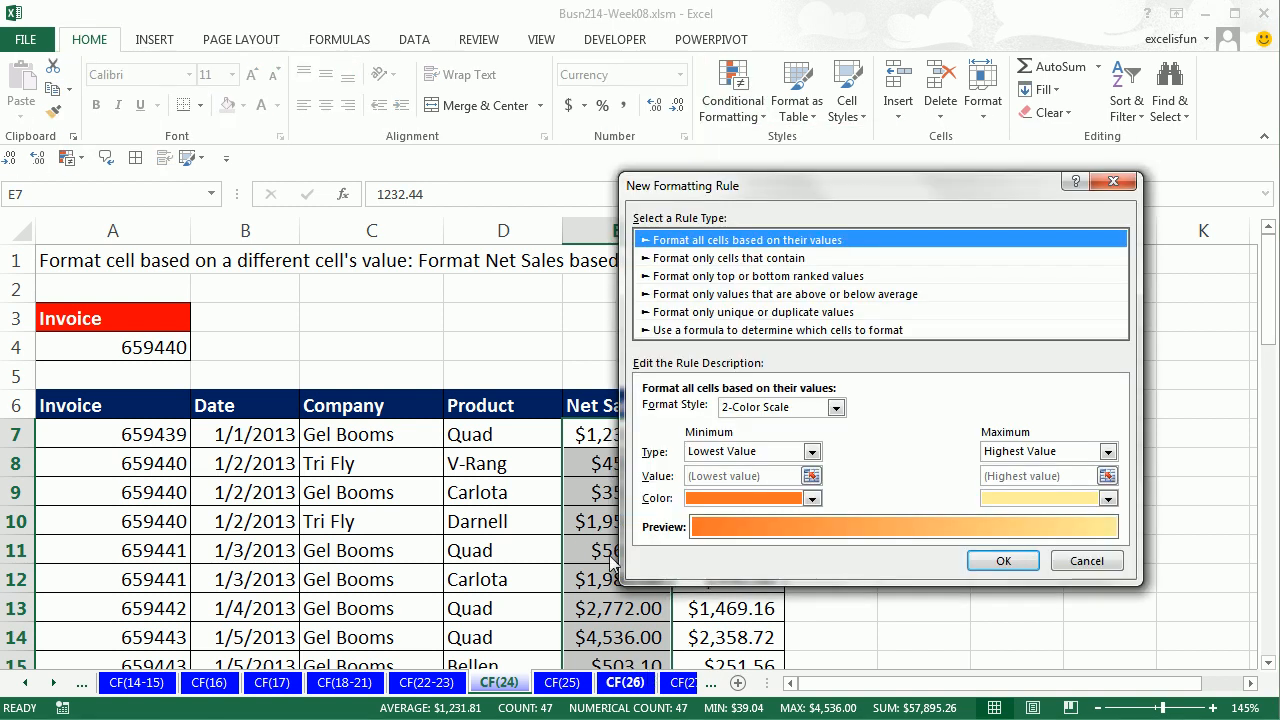
key("Down")
key("Down")
key("Down")
key("Down")
key("Down")
key("Tab")
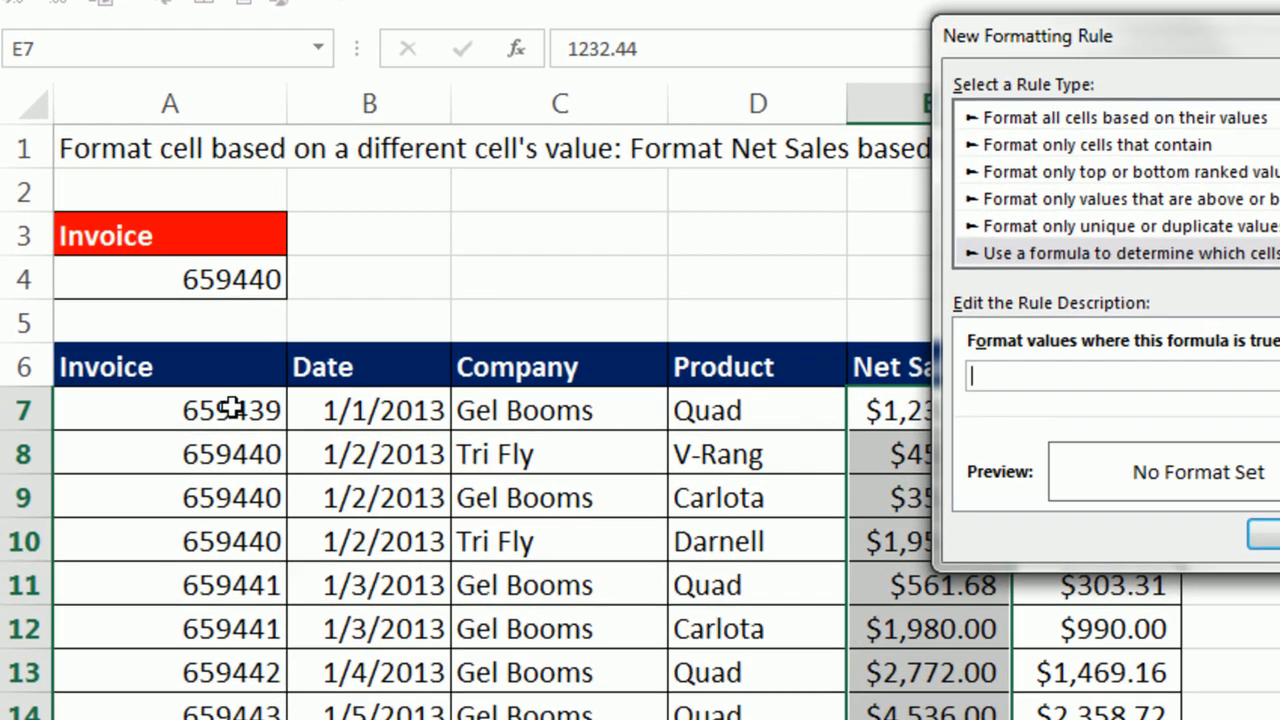
Step: Enter the rule formula =A7=$A$4, comparing the relative first-row invoice number with the absolute invoice number in A4
left_click(232, 408)
key("F4")
key("F4")
key("F4")
key("F4")
key("F4")
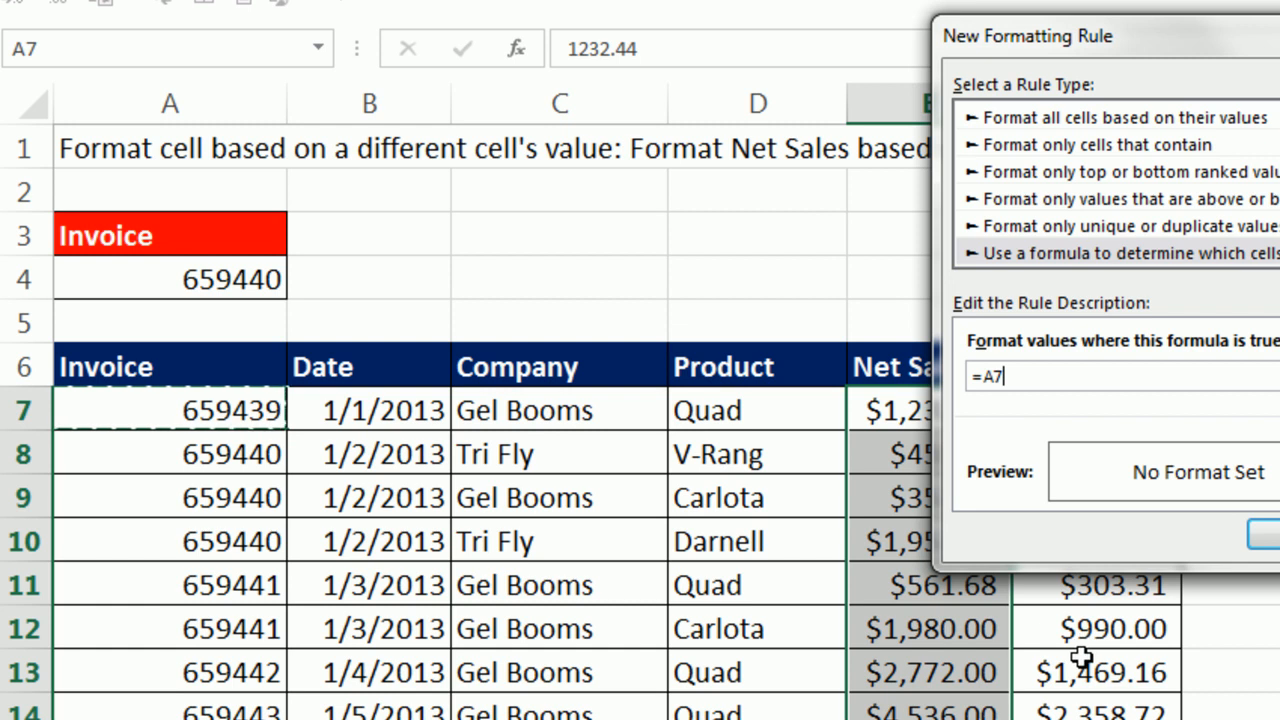
type("=")
left_click(133, 281)
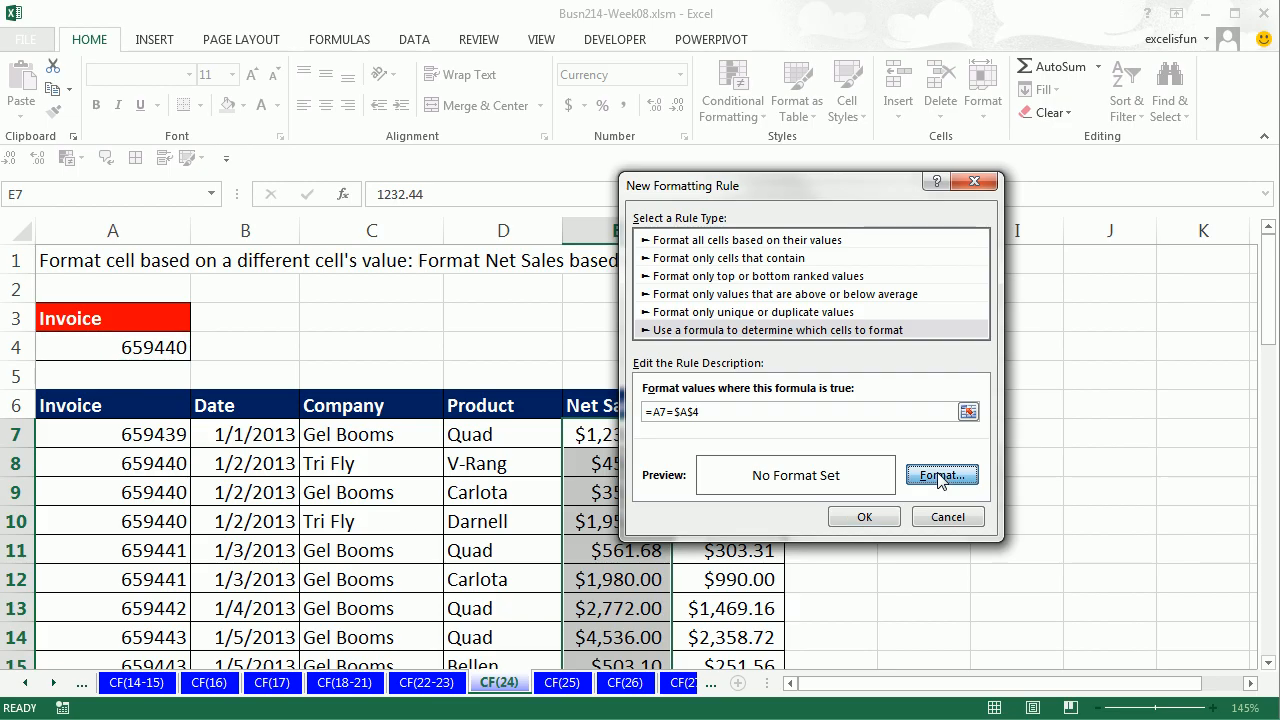
Step: Give the invoice rule a yellow fill, apply it to Net Sales, and check the first matching record in row 8
left_click(937, 477)
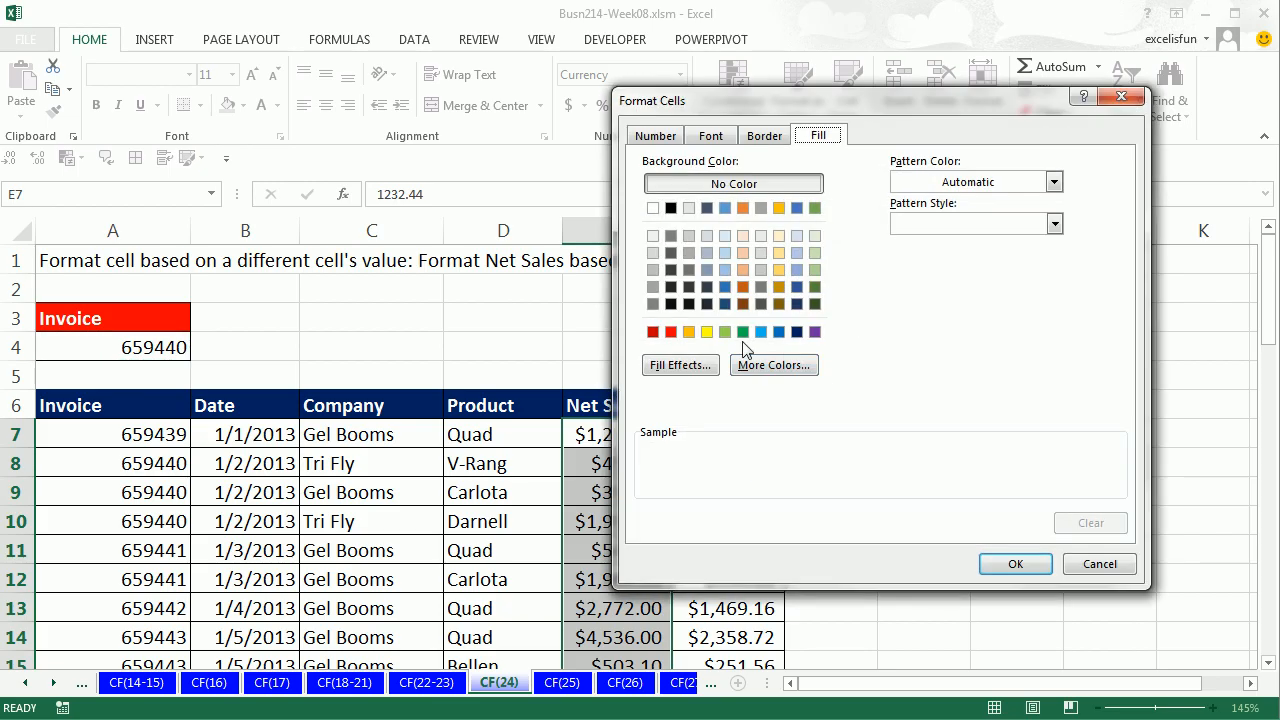
left_click(707, 332)
left_click(1015, 563)
left_click(864, 516)
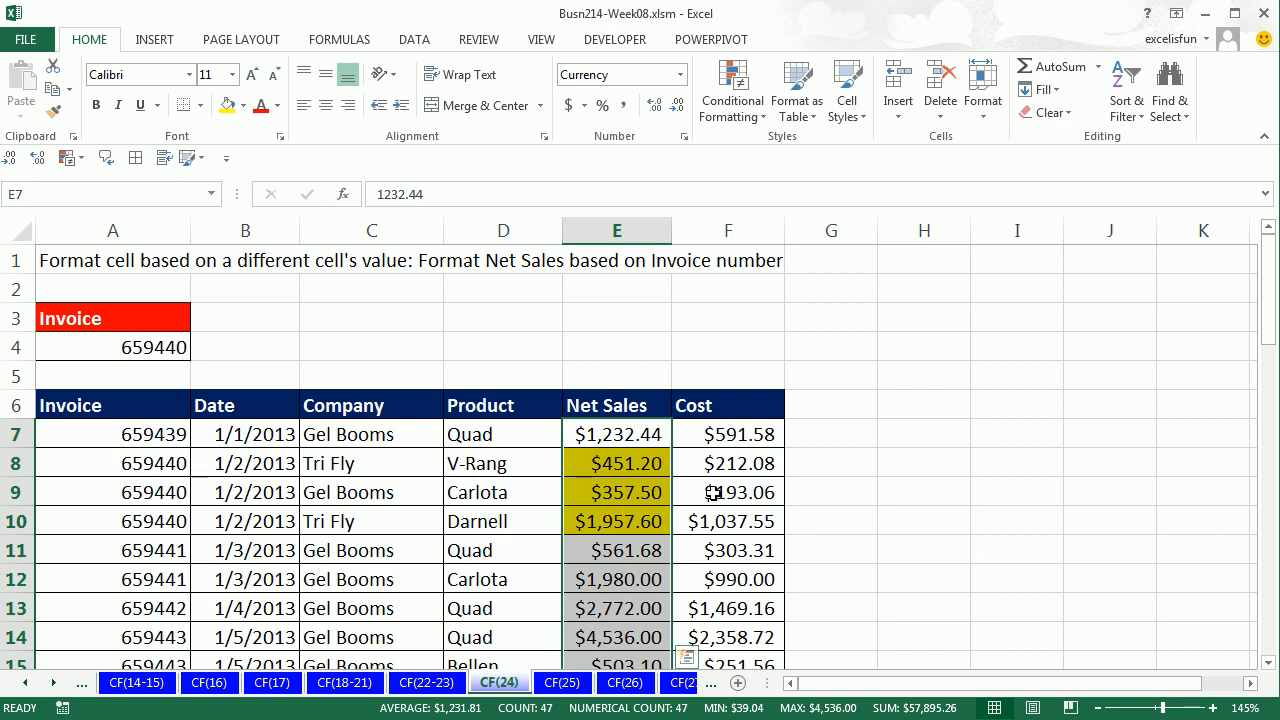
left_click_drag(757, 470, 150, 467)
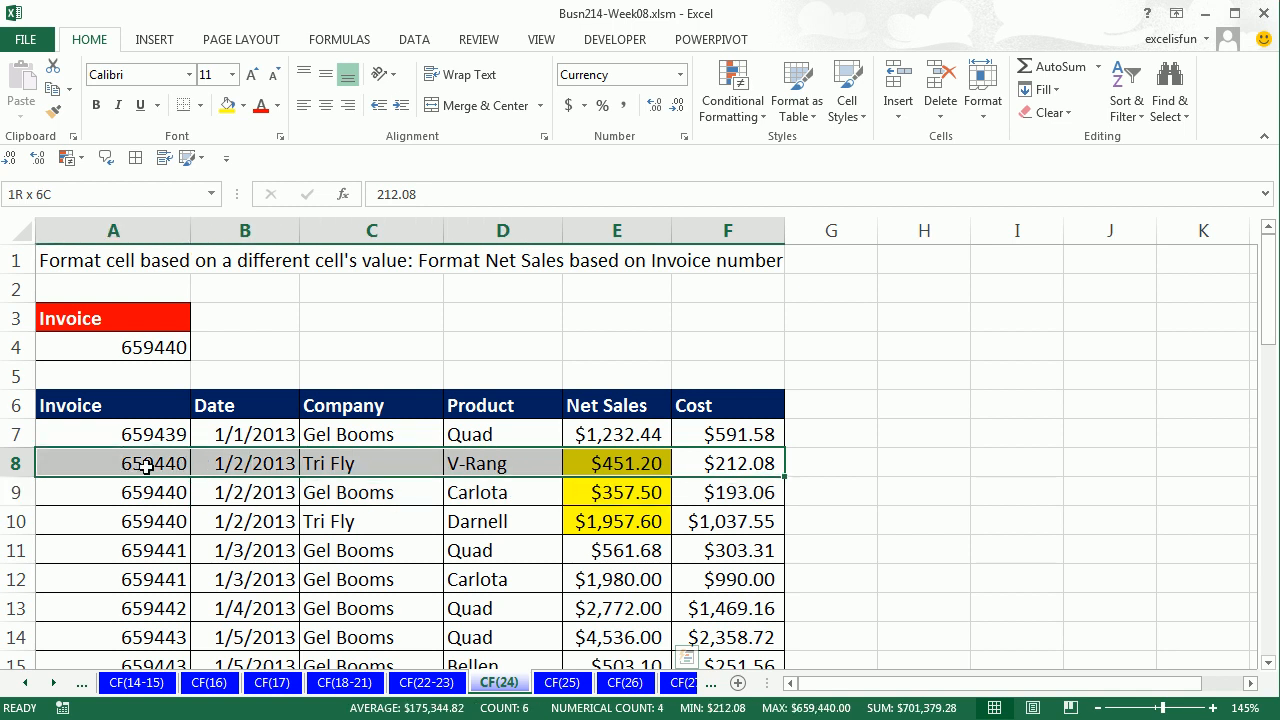
Step: On sheet CF(25), examine the cells of the first two records and the empty grid beside them against the date criterion in A4
left_click(561, 683)
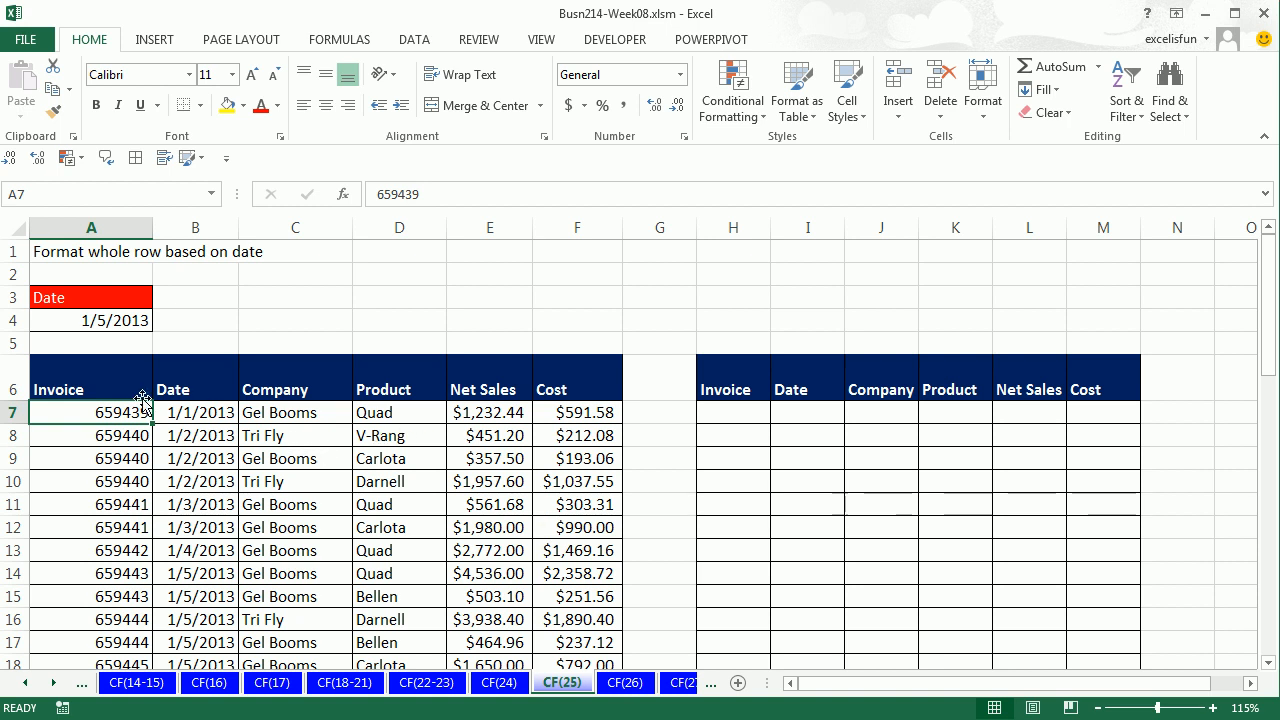
left_click_drag(173, 412, 574, 412)
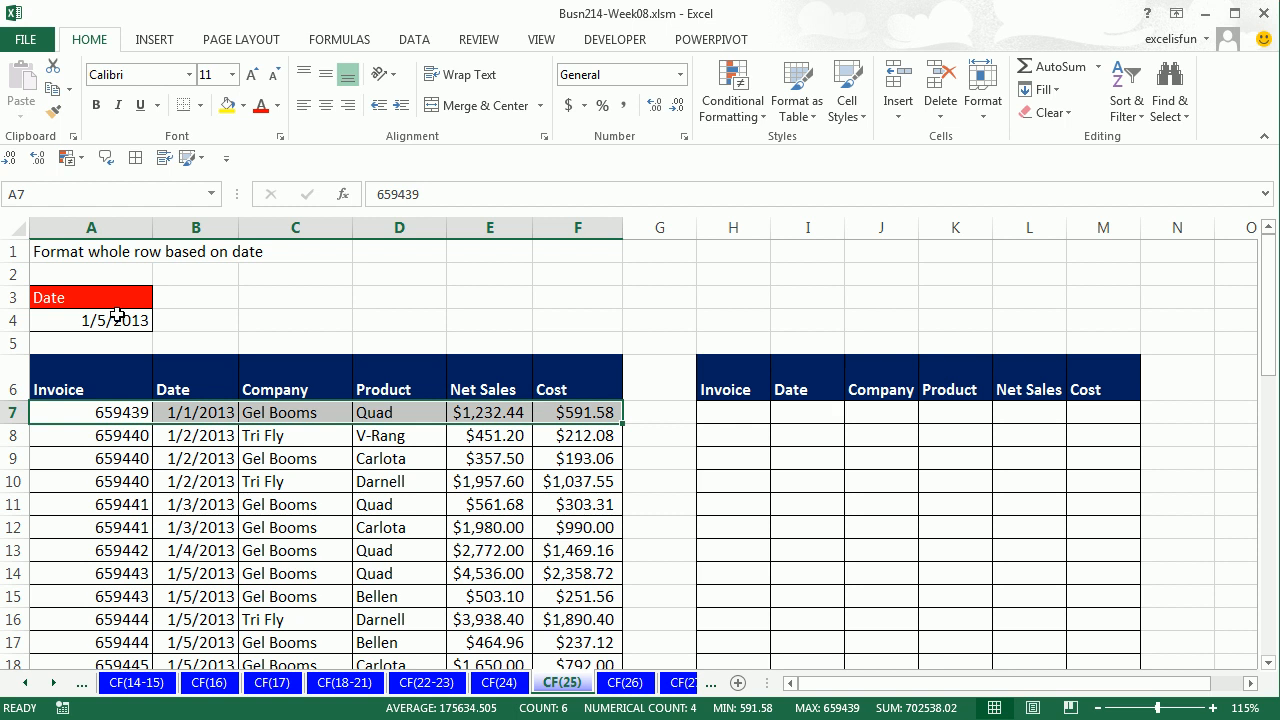
left_click(118, 412)
left_click(188, 414)
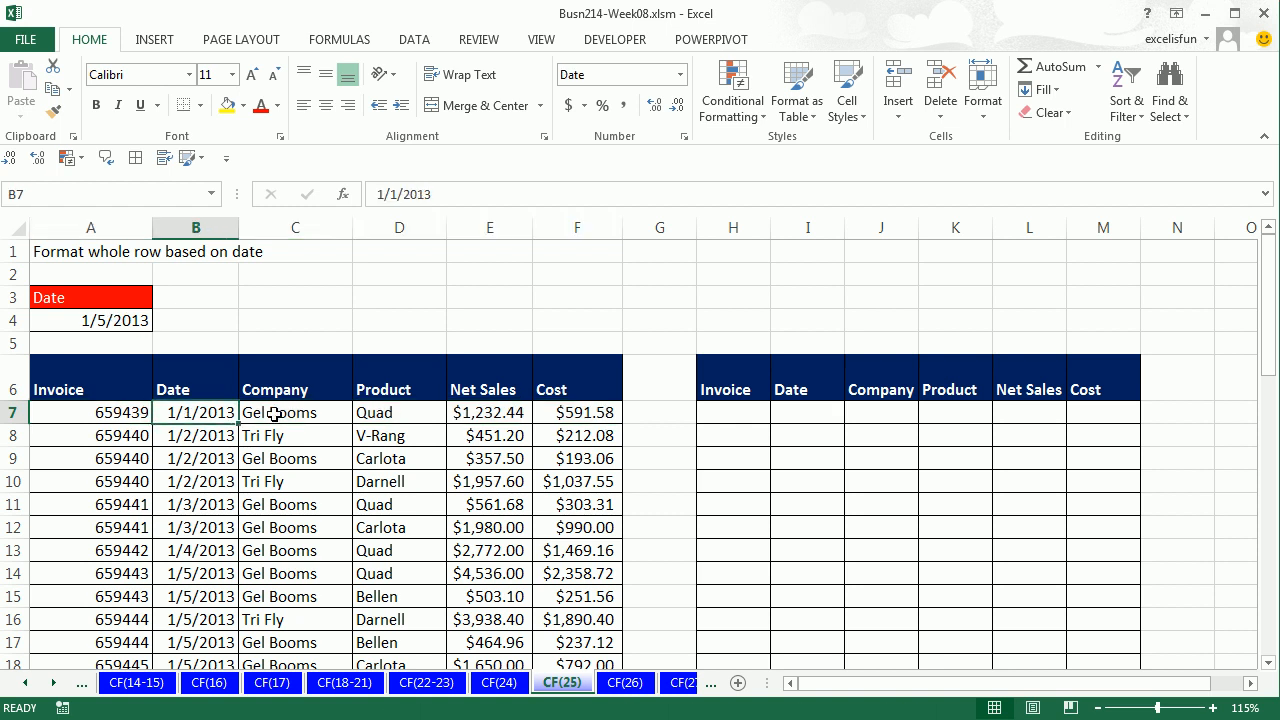
left_click(292, 414)
left_click(386, 417)
left_click(482, 416)
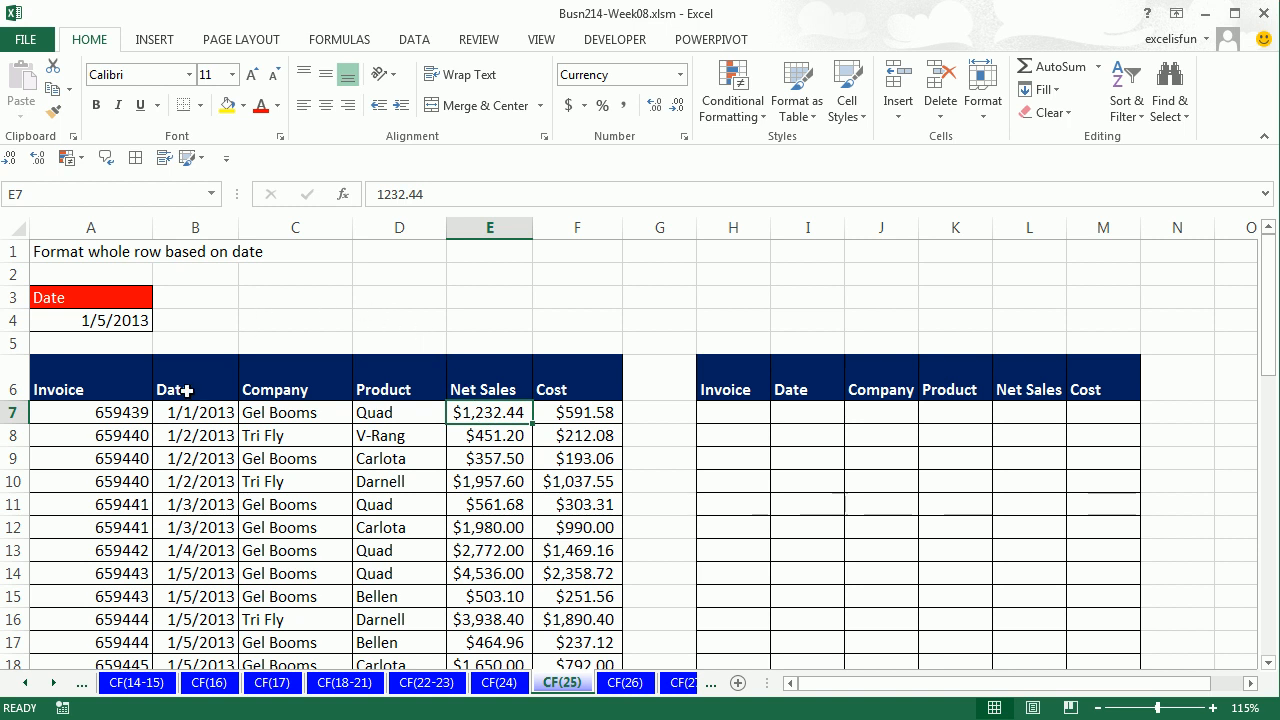
left_click_drag(731, 412, 1109, 594)
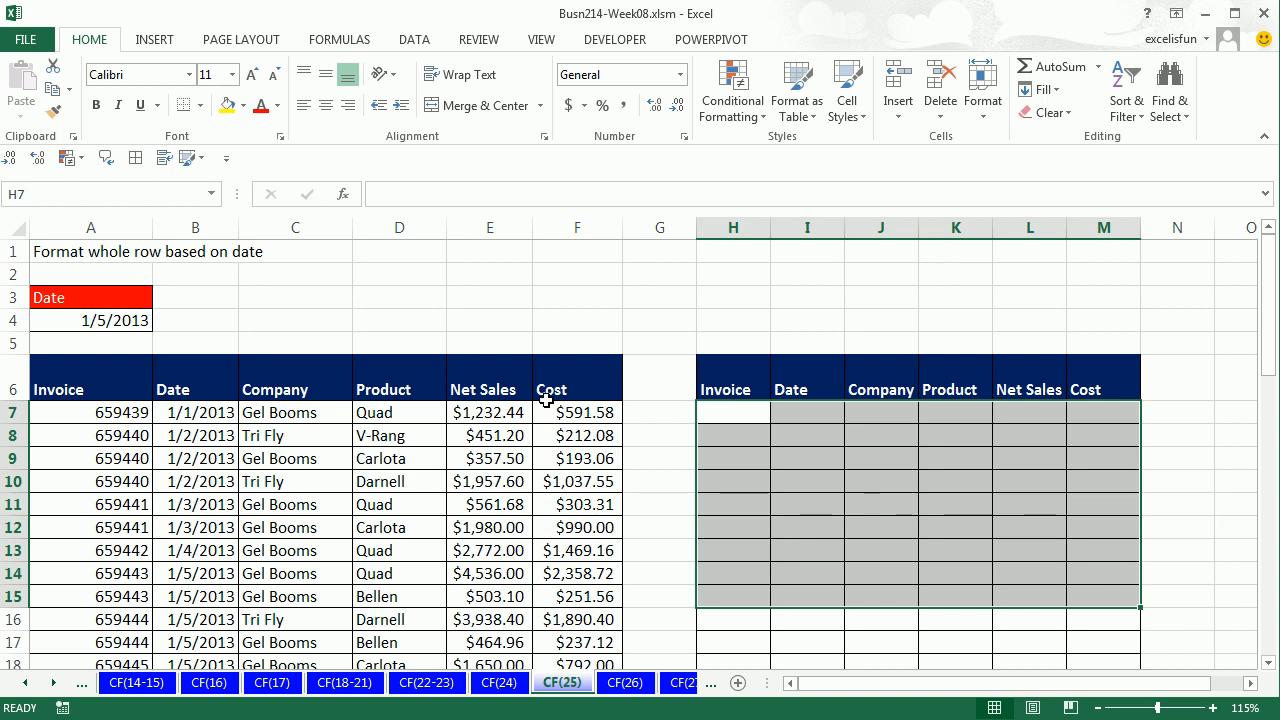
left_click_drag(96, 416, 580, 412)
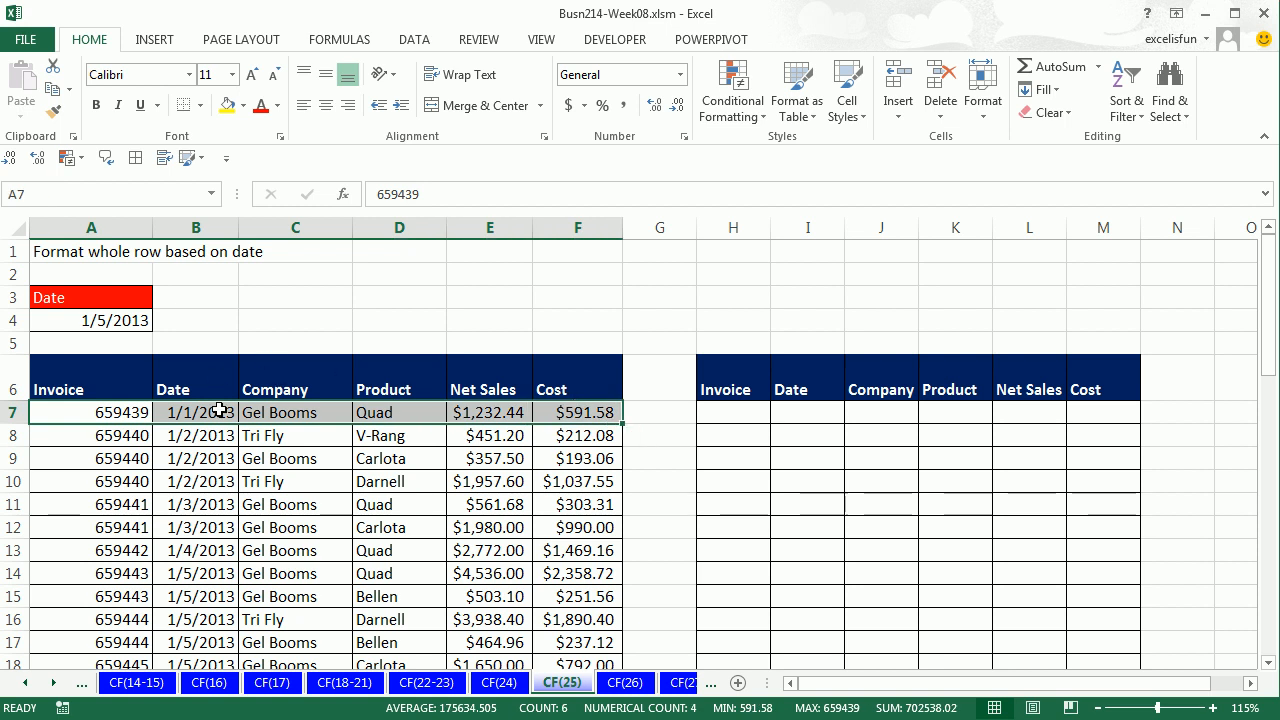
left_click_drag(90, 437, 580, 432)
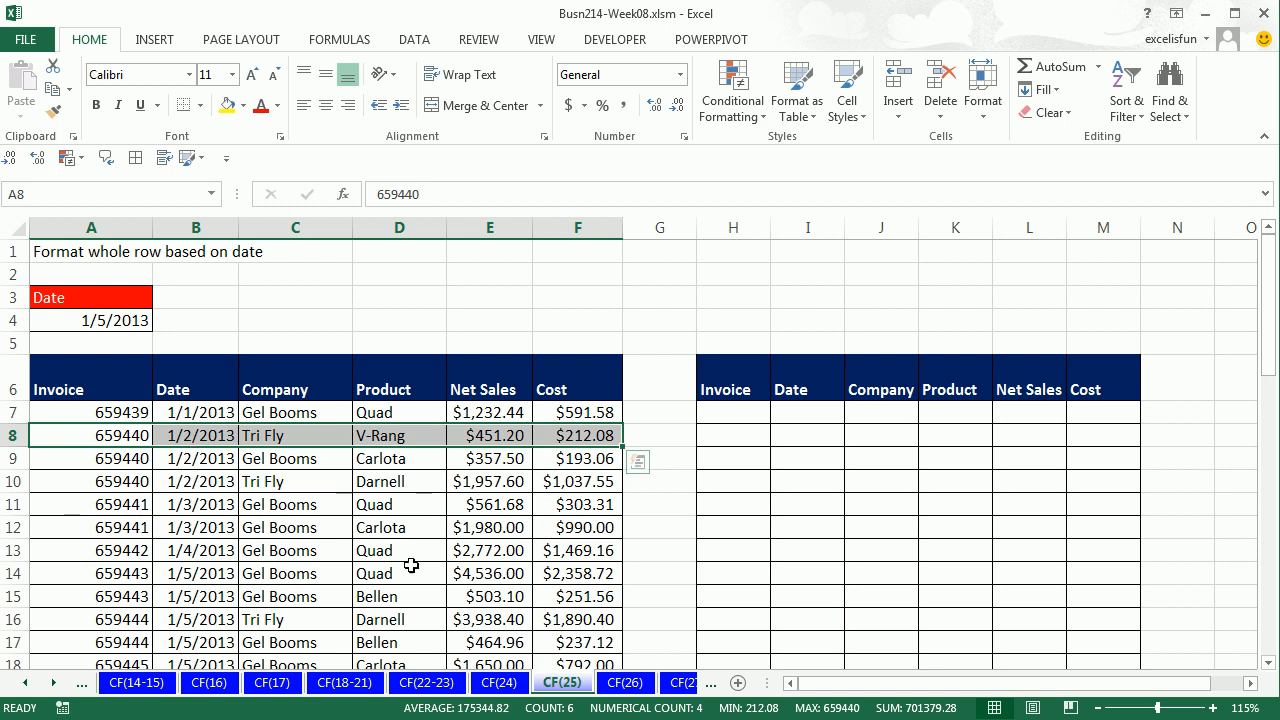
Step: In H7, enter the test formula =$B7=$A$4, locking only the column of the record's date and fully locking the criterion date
left_click(740, 413)
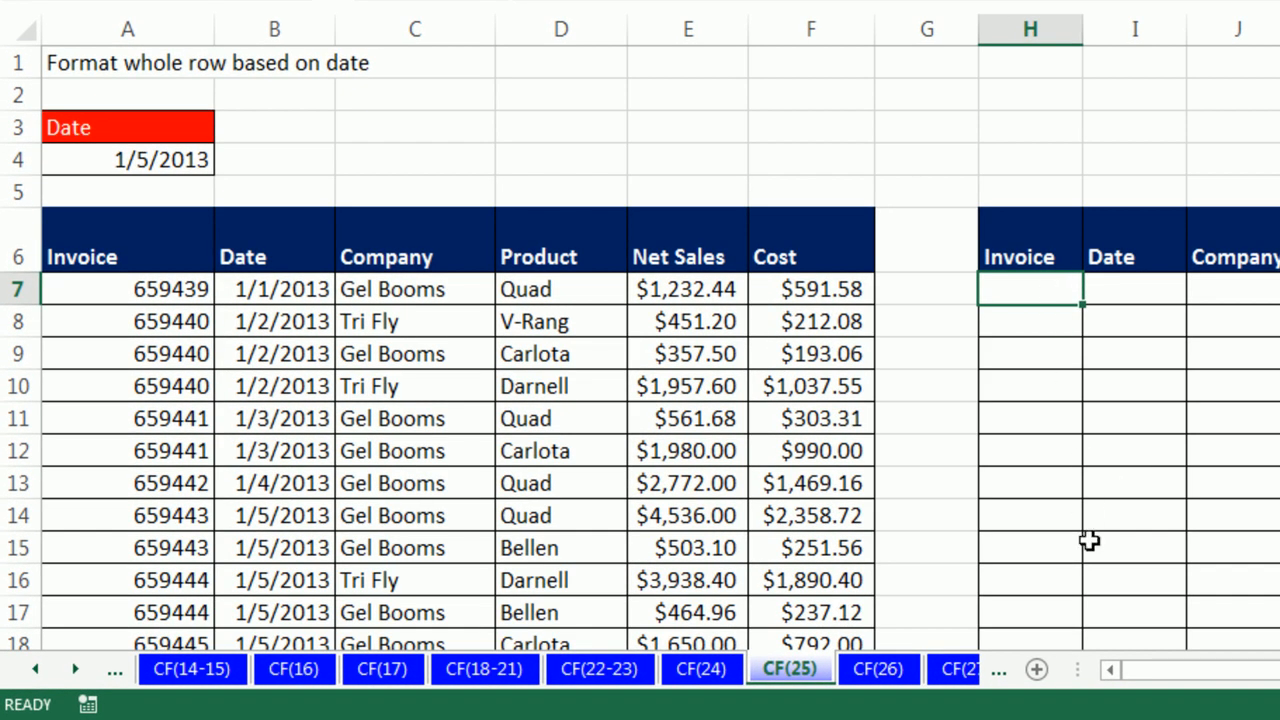
type("=")
left_click(285, 293)
key("F4")
key("F4")
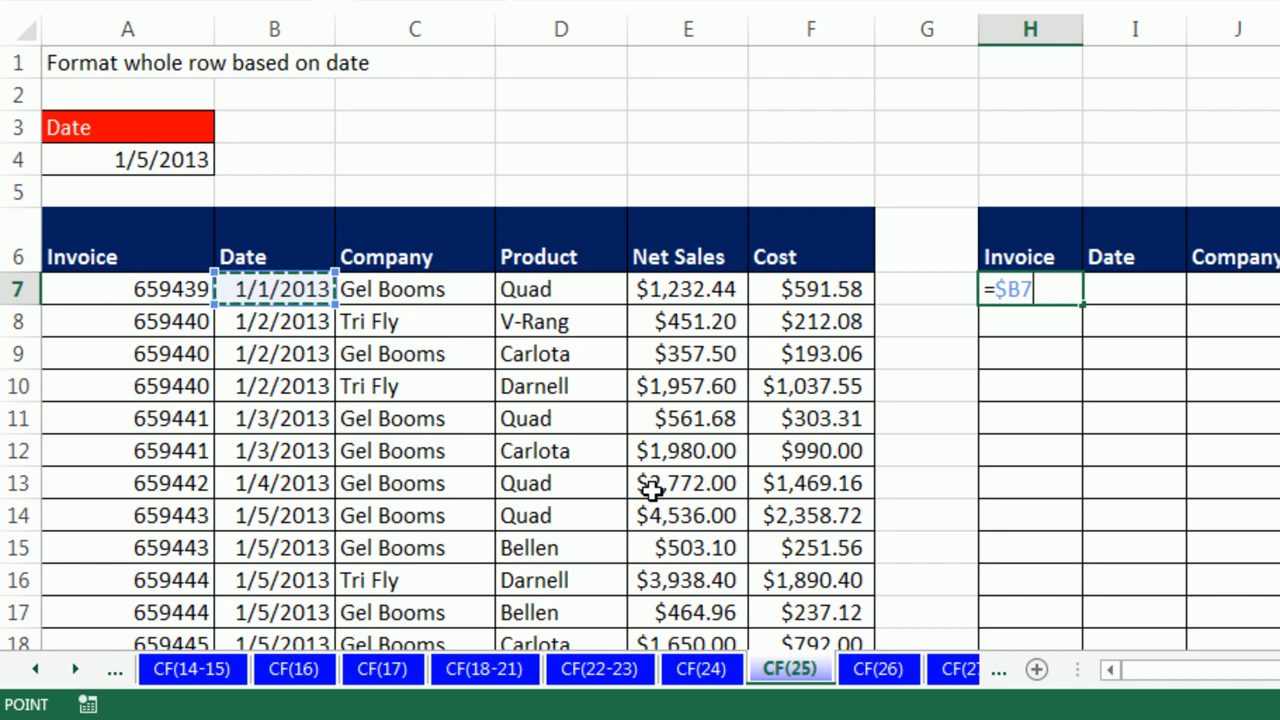
type("=")
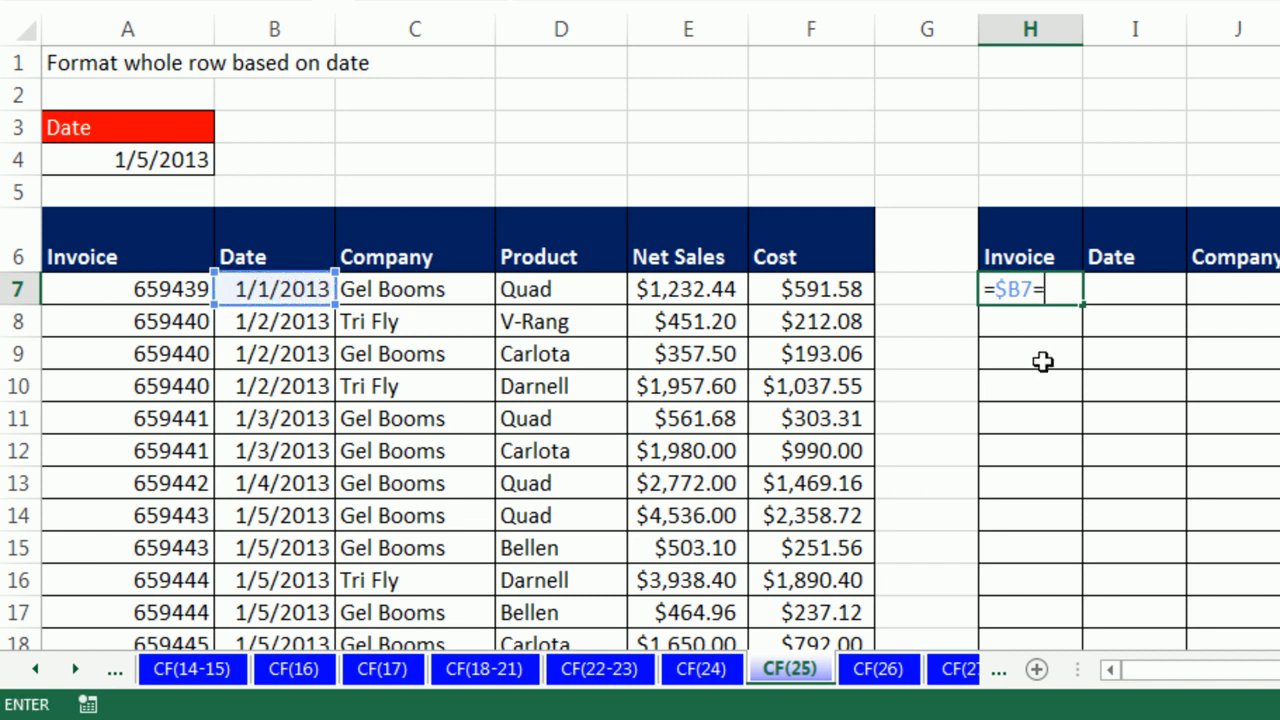
left_click(160, 162)
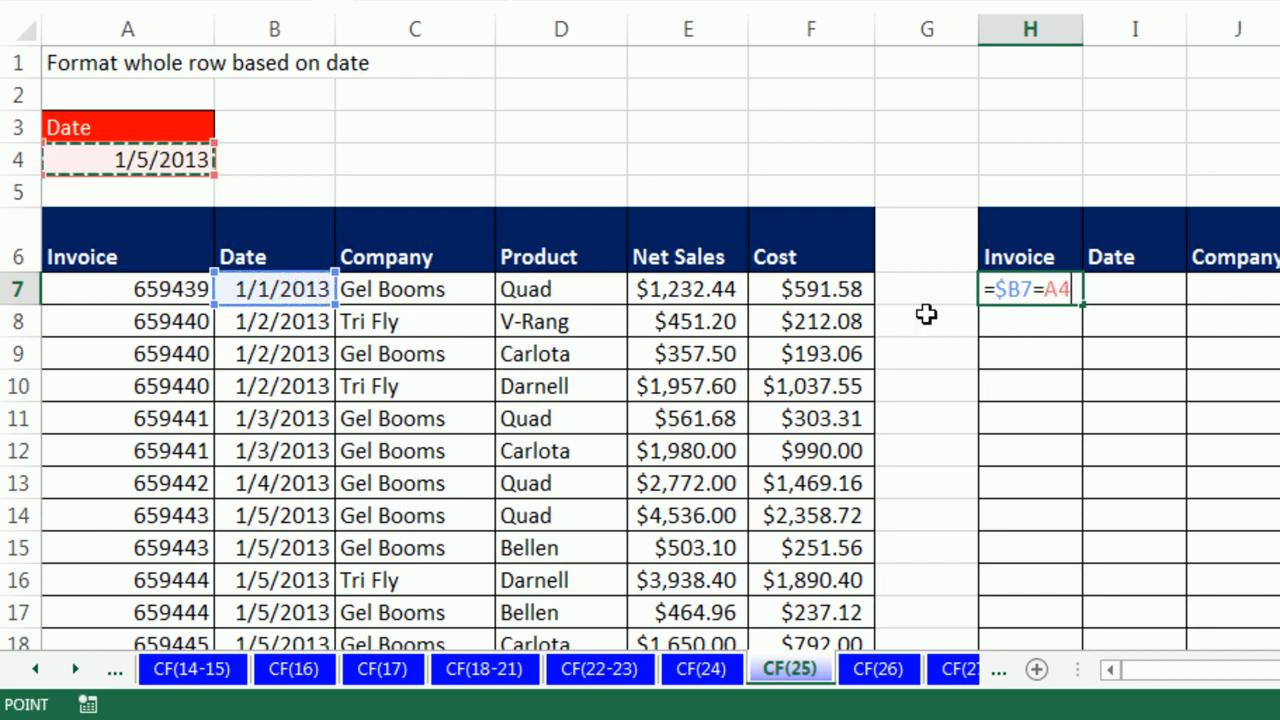
key("F4")
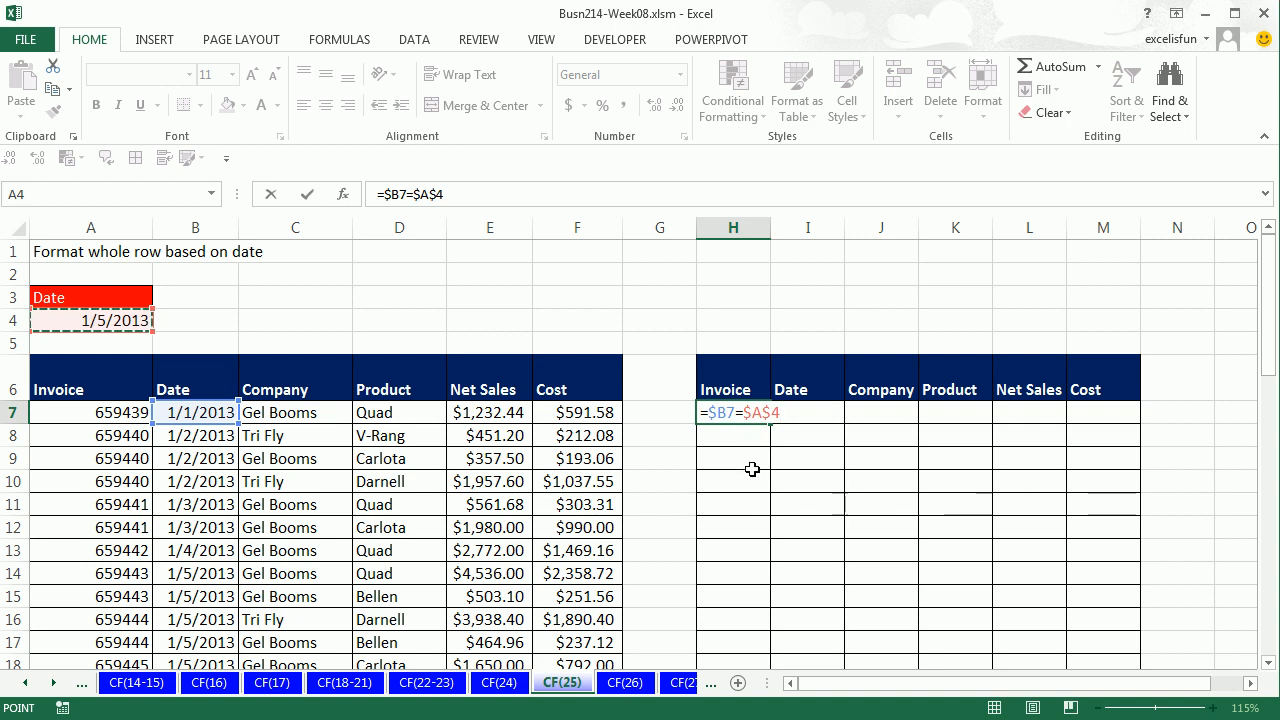
key("ctrl+Return")
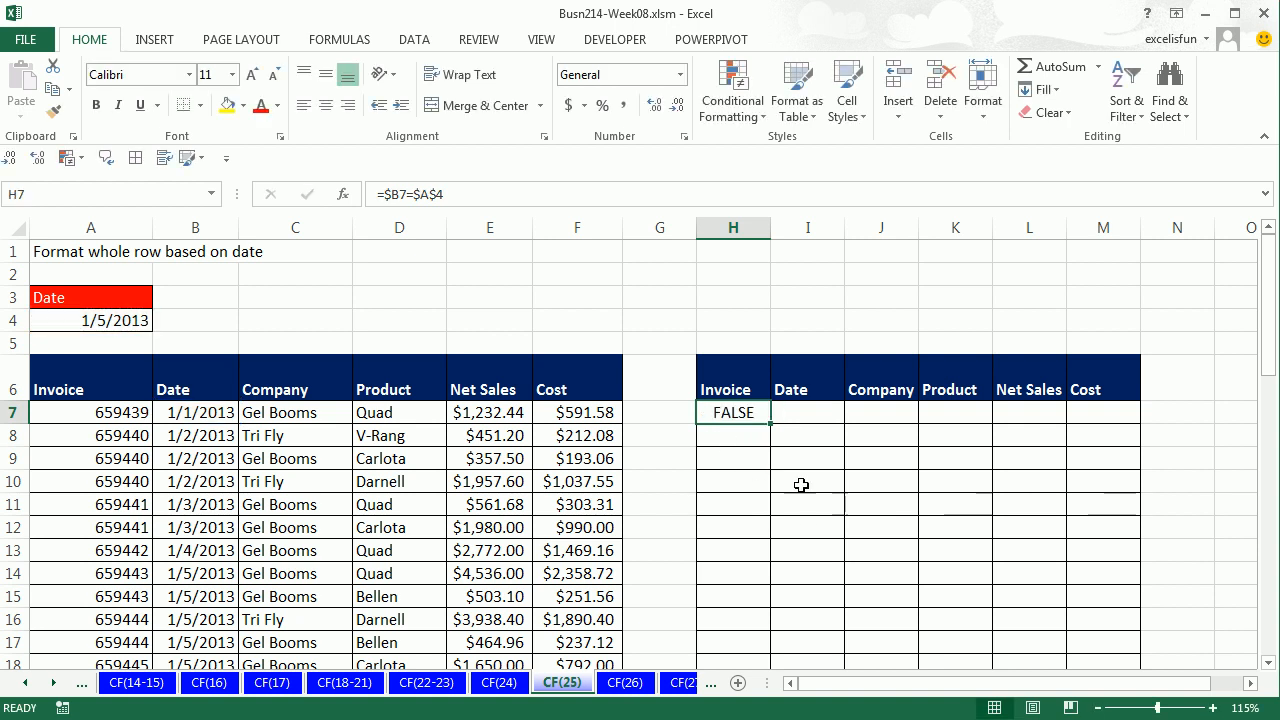
Step: Copy the H7 formula across to the Cost column and down through the last row of the test grid
left_click_drag(770, 424, 1114, 634)
scroll(1112, 636, "up", 6)
scroll(1110, 636, "up", 5)
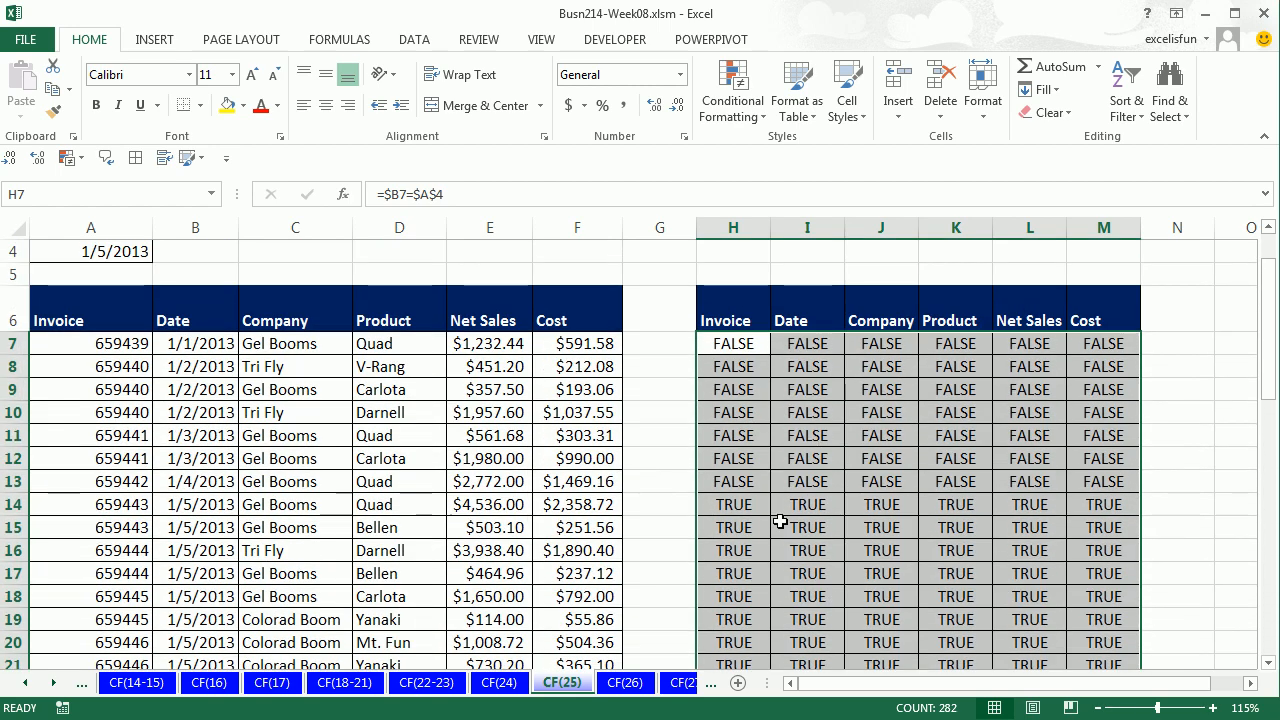
Step: Examine the cell references in the test formulas in J14, K14, L14 and L15
left_click(880, 505)
key("F2")
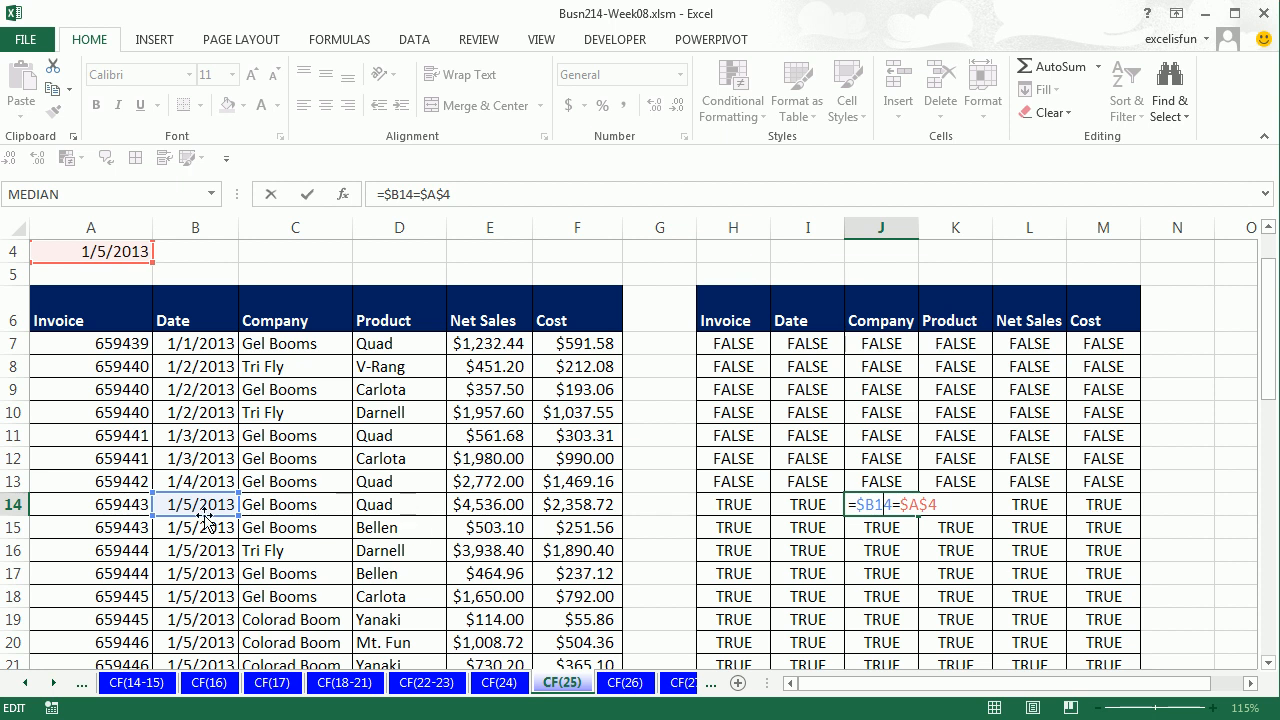
key("Escape")
key("Right")
key("F2")
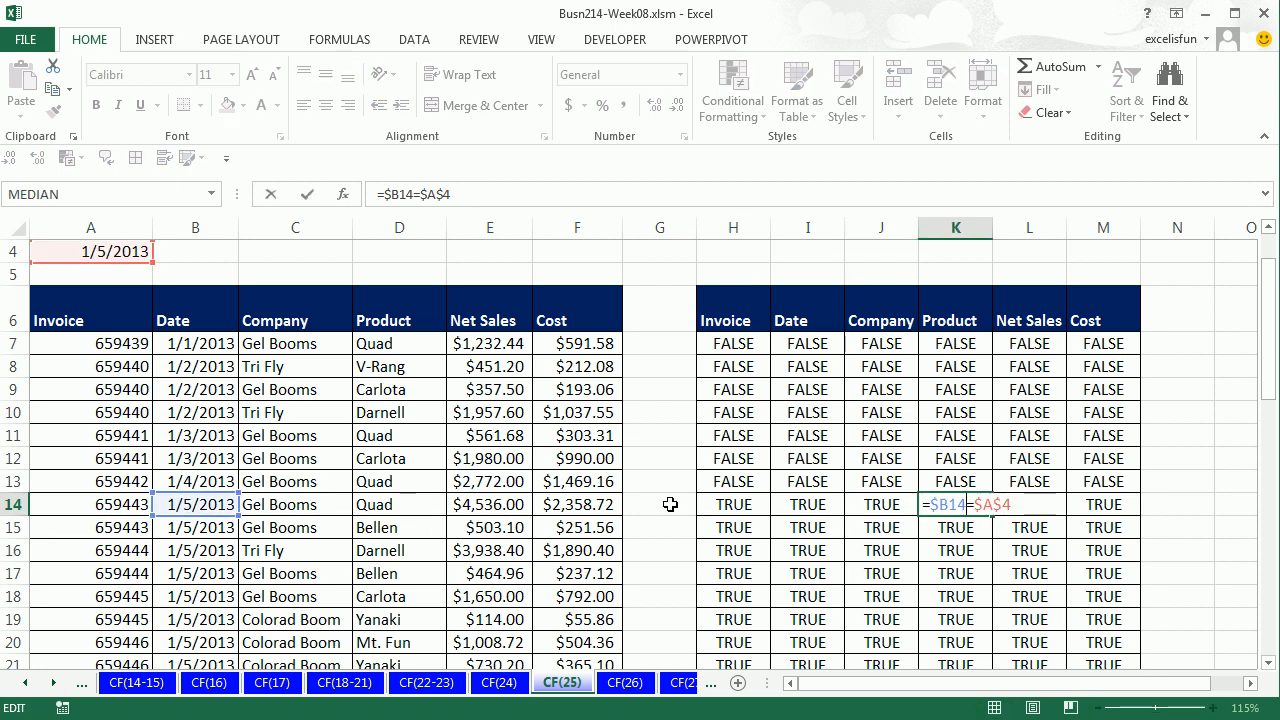
key("Escape")
key("Right")
key("F2")
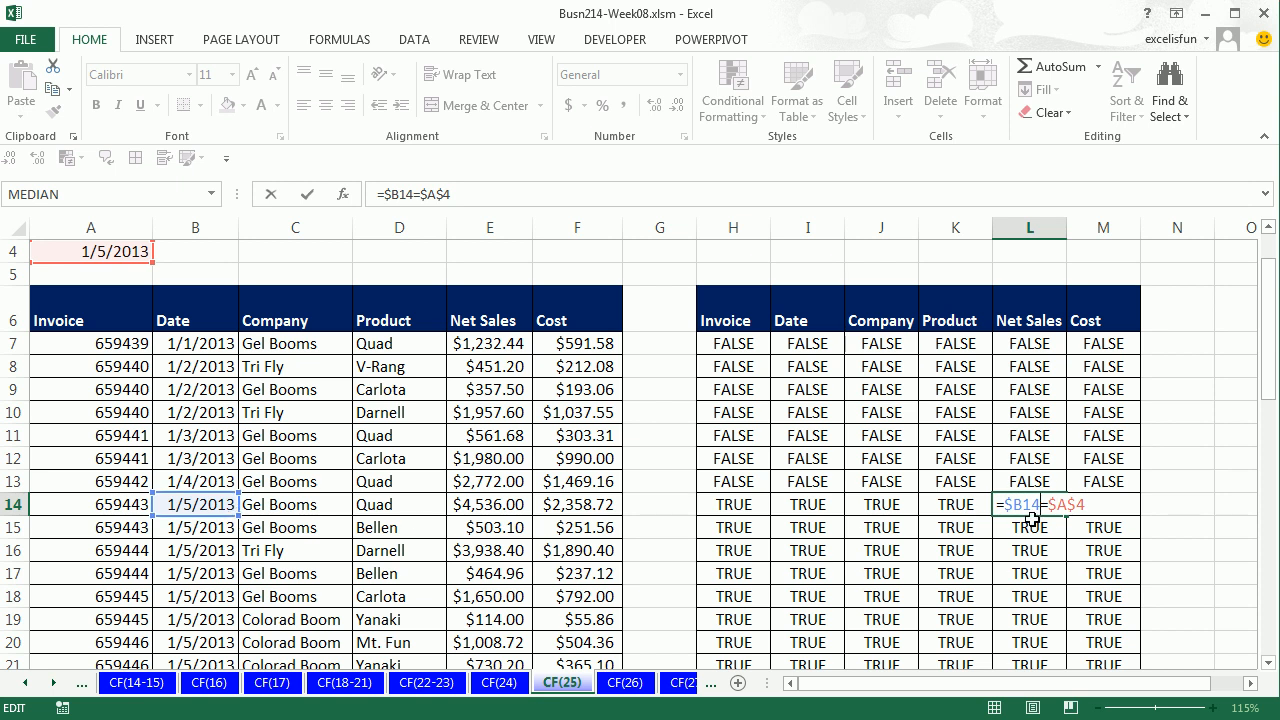
key("Escape")
key("Down")
key("F2")
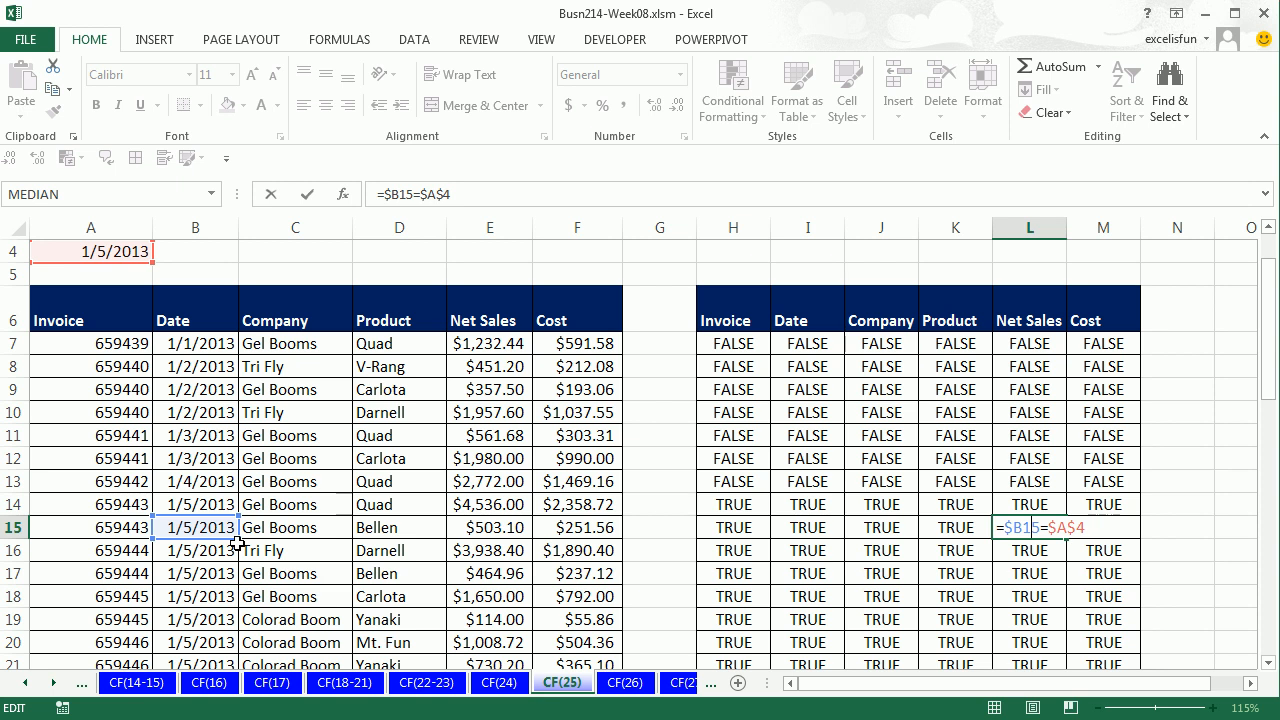
key("Escape")
Step: Copy the text of the test formula in H7 and leave the cell unchanged
scroll(700, 420, "up", 1)
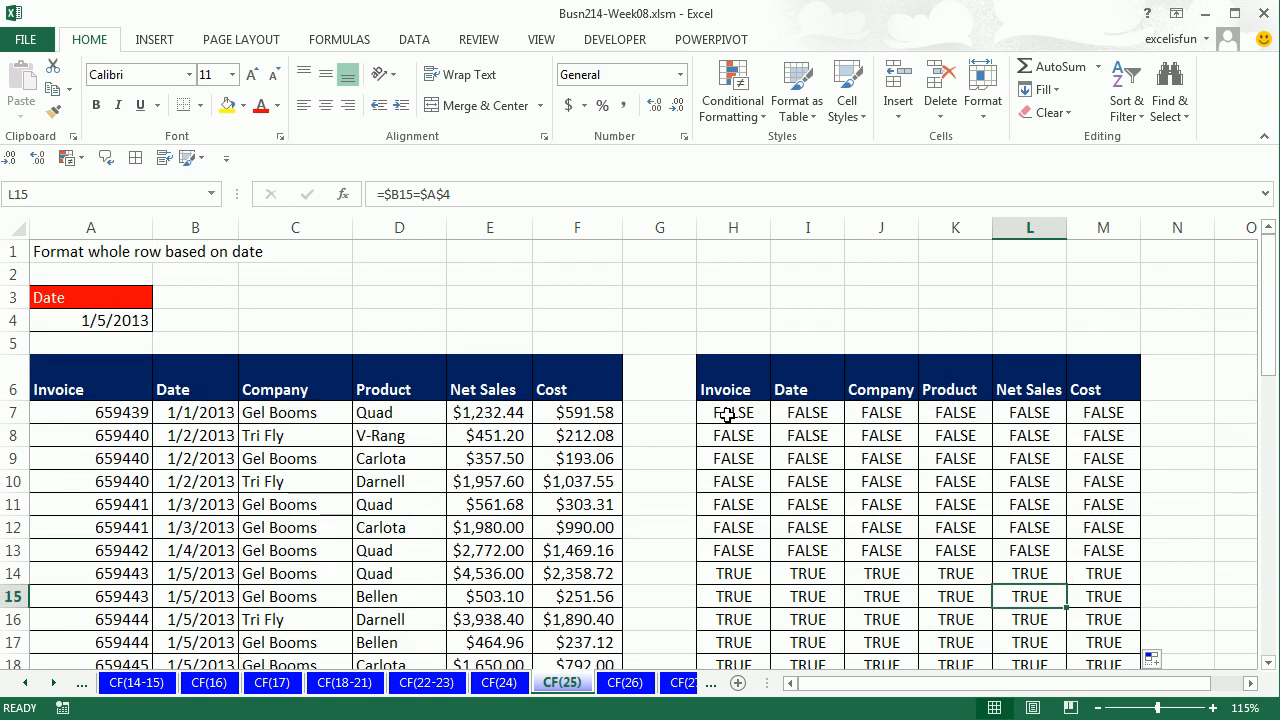
double_click(737, 413)
left_click_drag(710, 413, 910, 414)
key("ctrl+c")
key("Escape")
Step: Select all records from A7 across to Cost and down to the last row, checking each corner and keeping A7 active
left_click(85, 412)
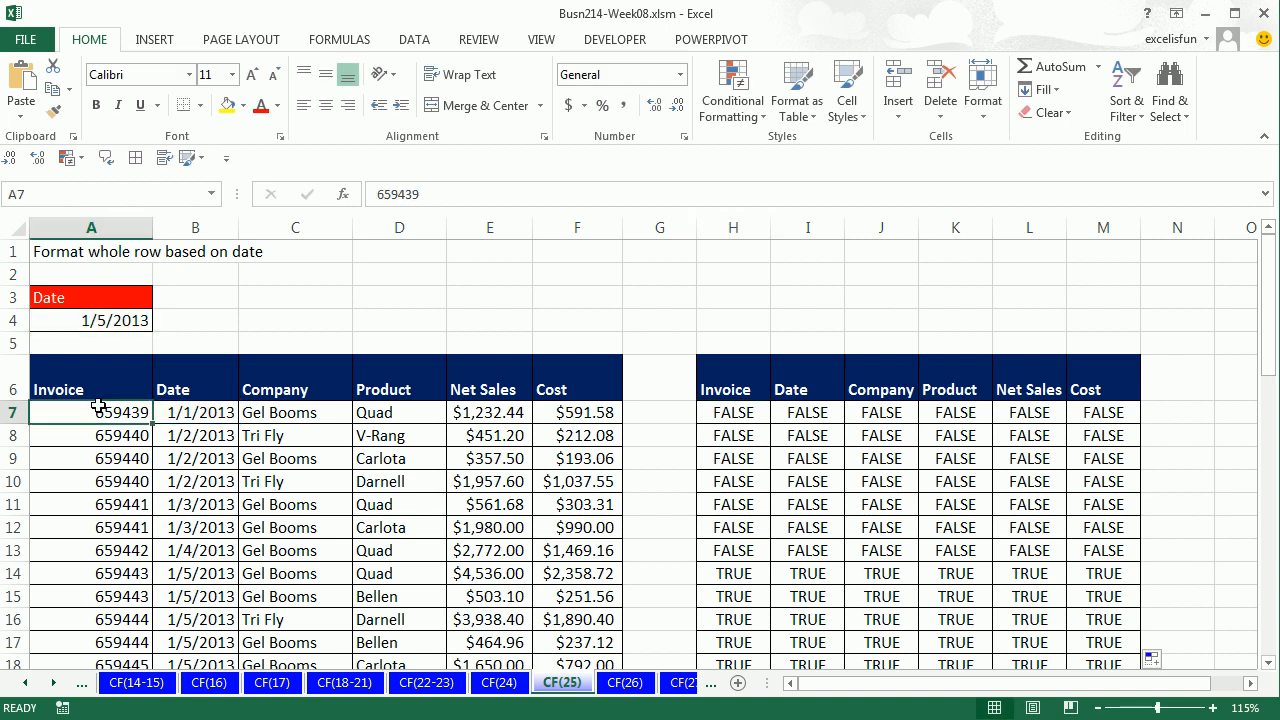
key("ctrl+shift+Right")
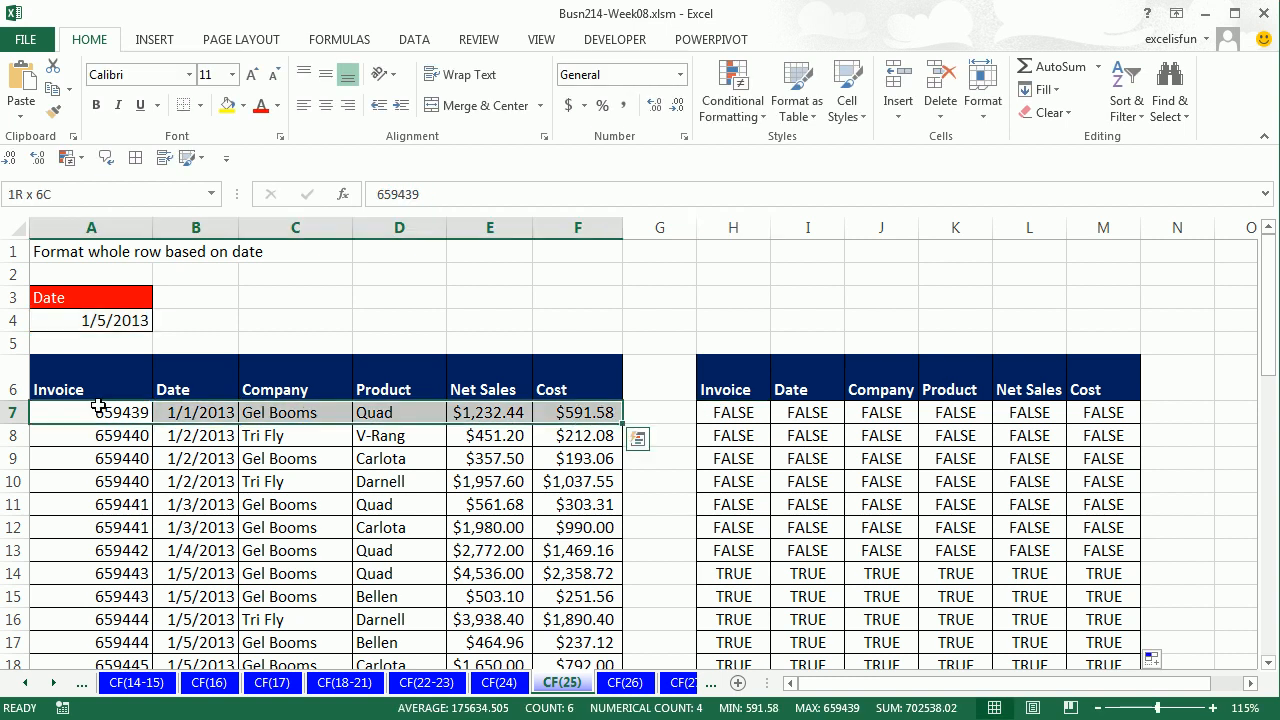
key("ctrl+shift+Down")
scroll(98, 406, "up", 5)
scroll(98, 406, "up", 6)
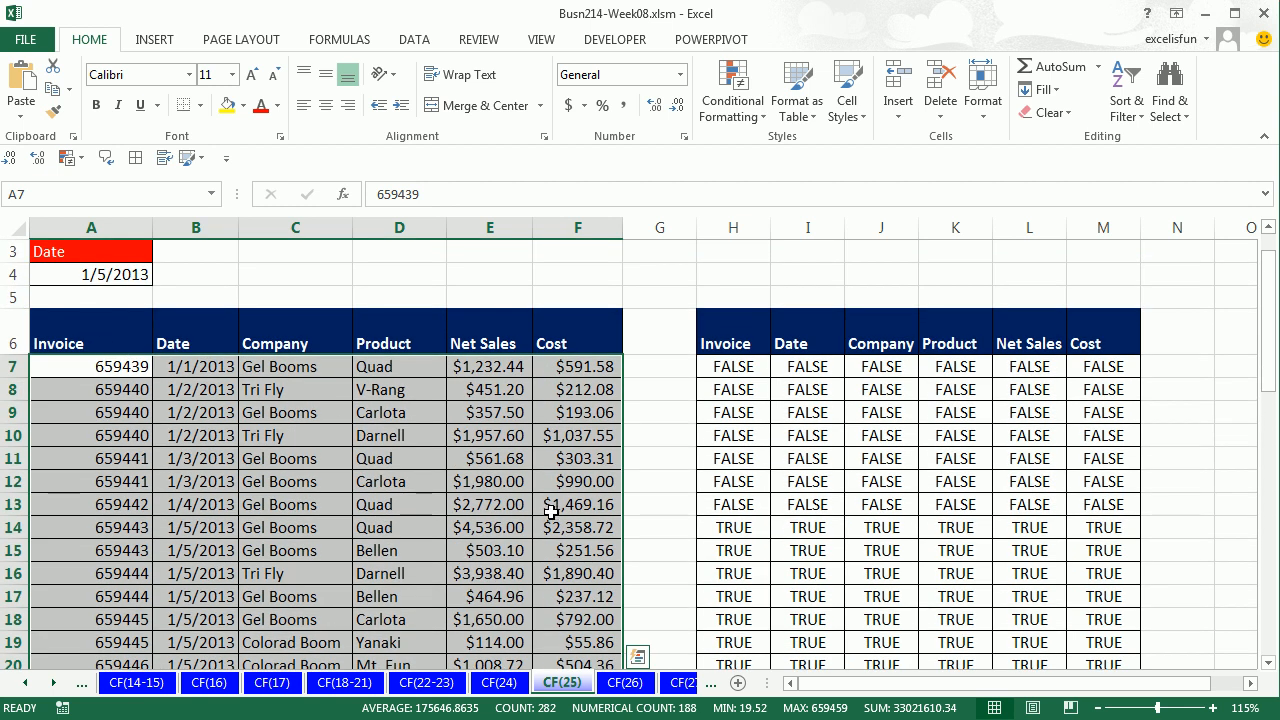
key("ctrl+period")
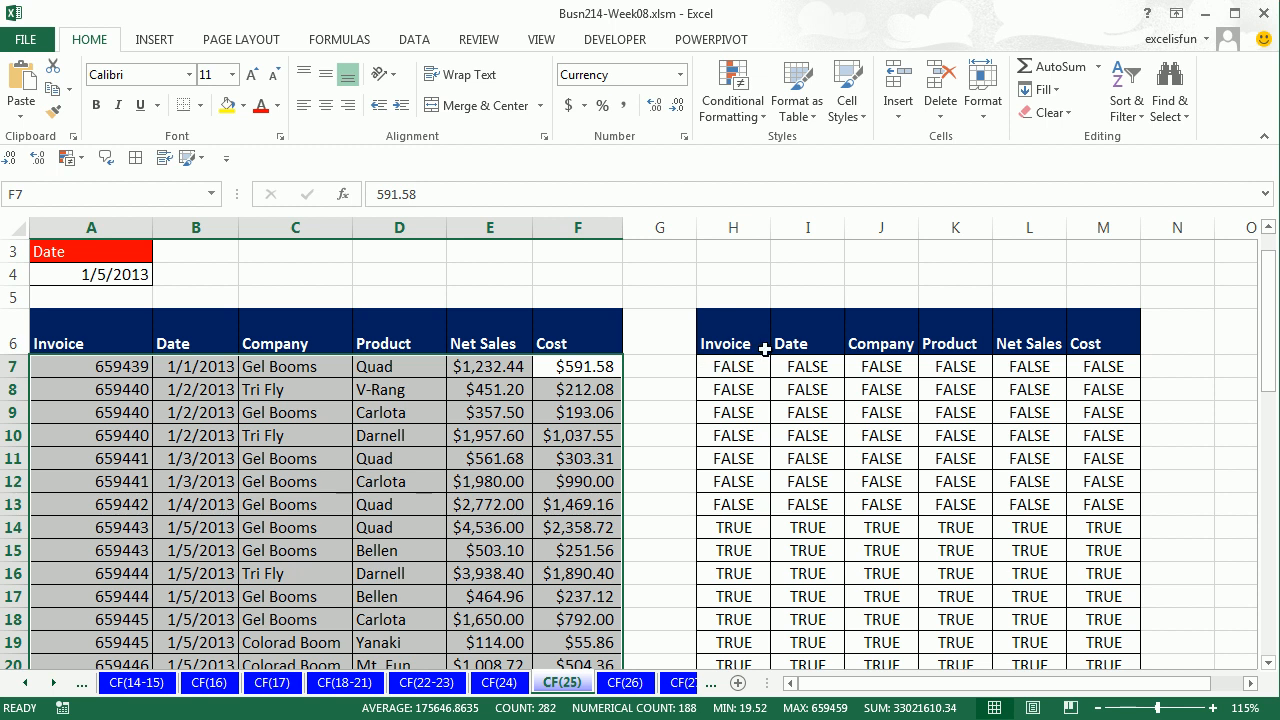
key("ctrl+period")
key("ctrl+period")
key("ctrl+period")
scroll(689, 349, "up", 2)
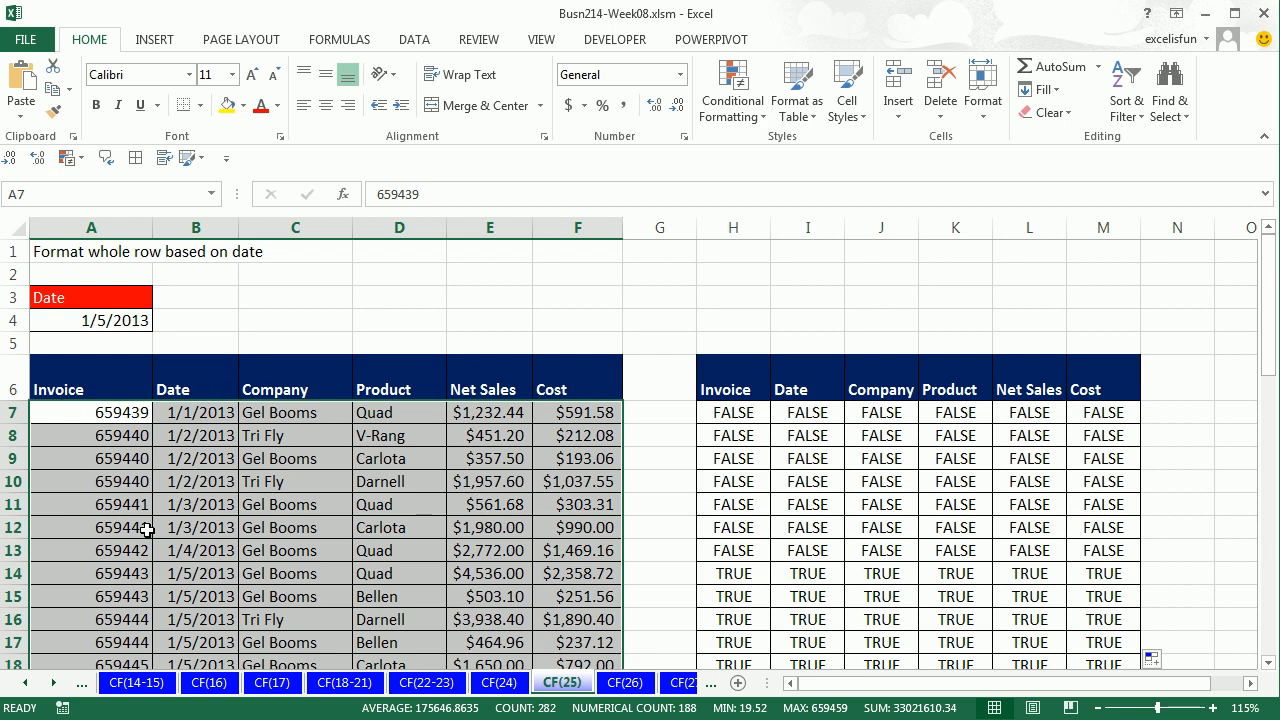
Step: Create a formula-based conditional formatting rule for the selected records using =$B7=$A$4
key("alt")
key("h")
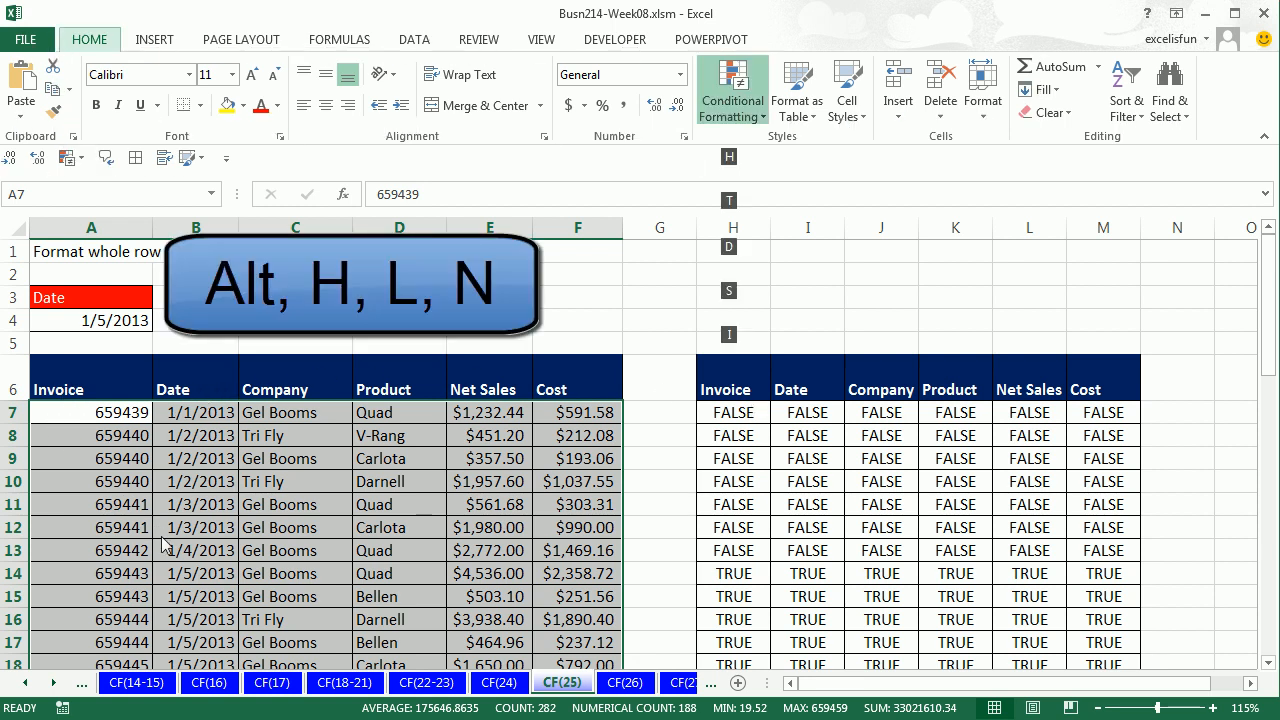
key("l")
key("n")
key("Down")
key("Down")
key("Down")
key("Down")
key("Down")
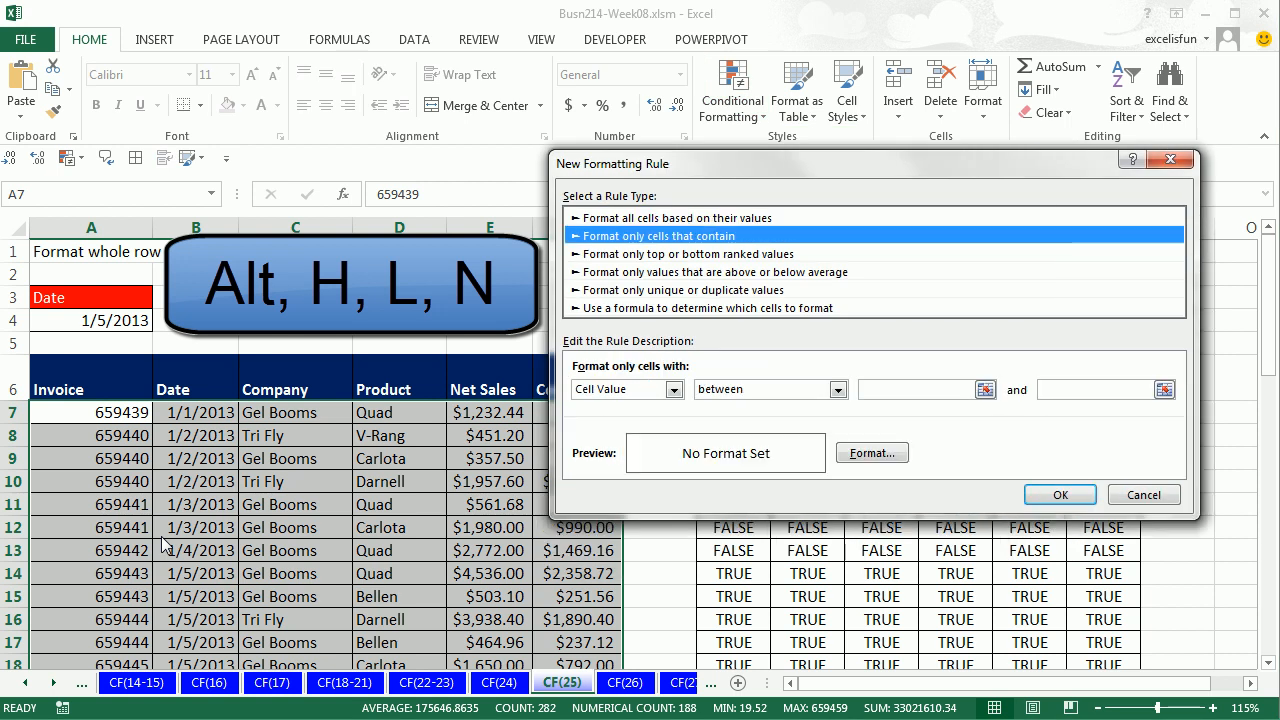
key("Tab")
type("=$B7=$A$4")
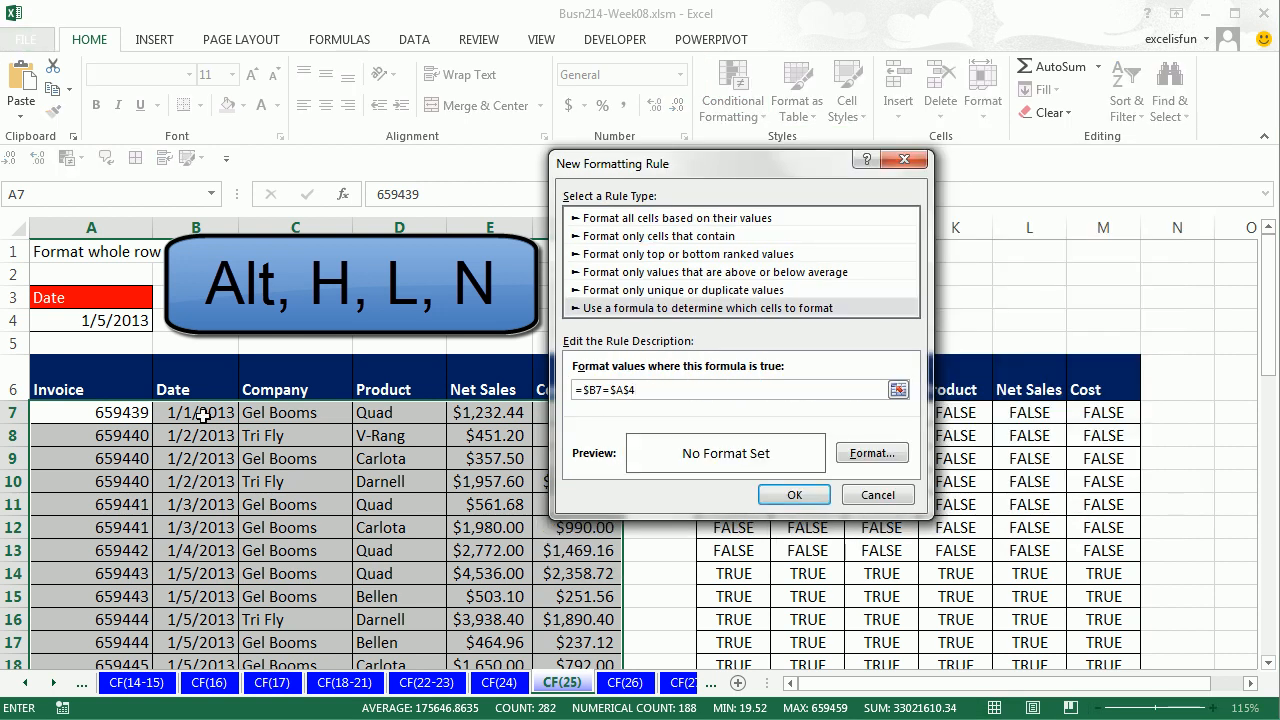
Step: Give the date rule a yellow fill, apply it, and compare the formatted rows with the test grid
left_click(872, 455)
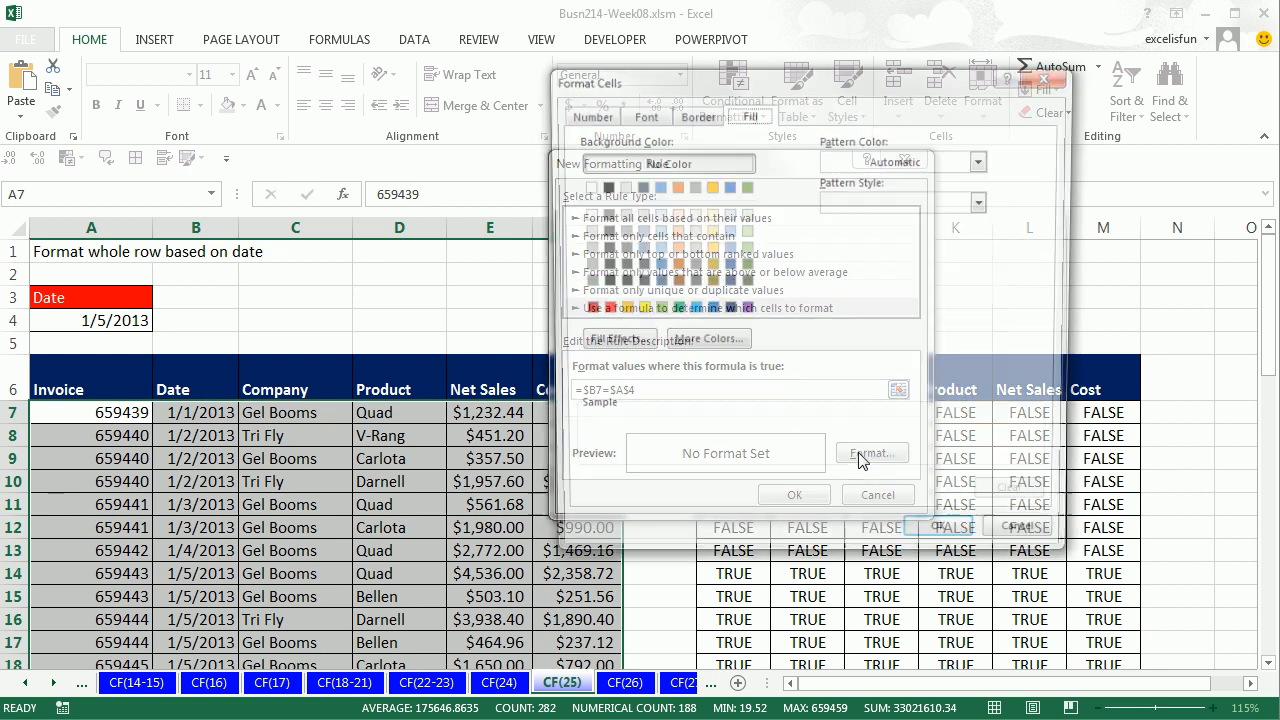
left_click(637, 310)
left_click(945, 541)
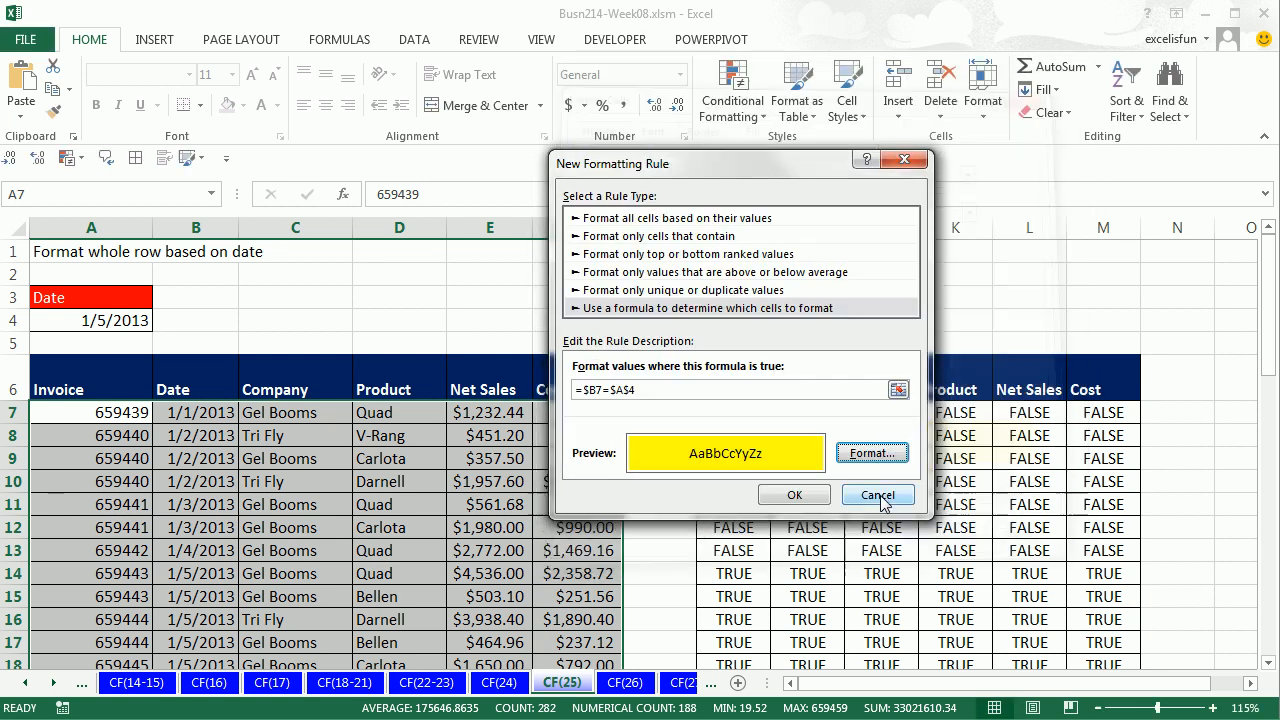
left_click(785, 497)
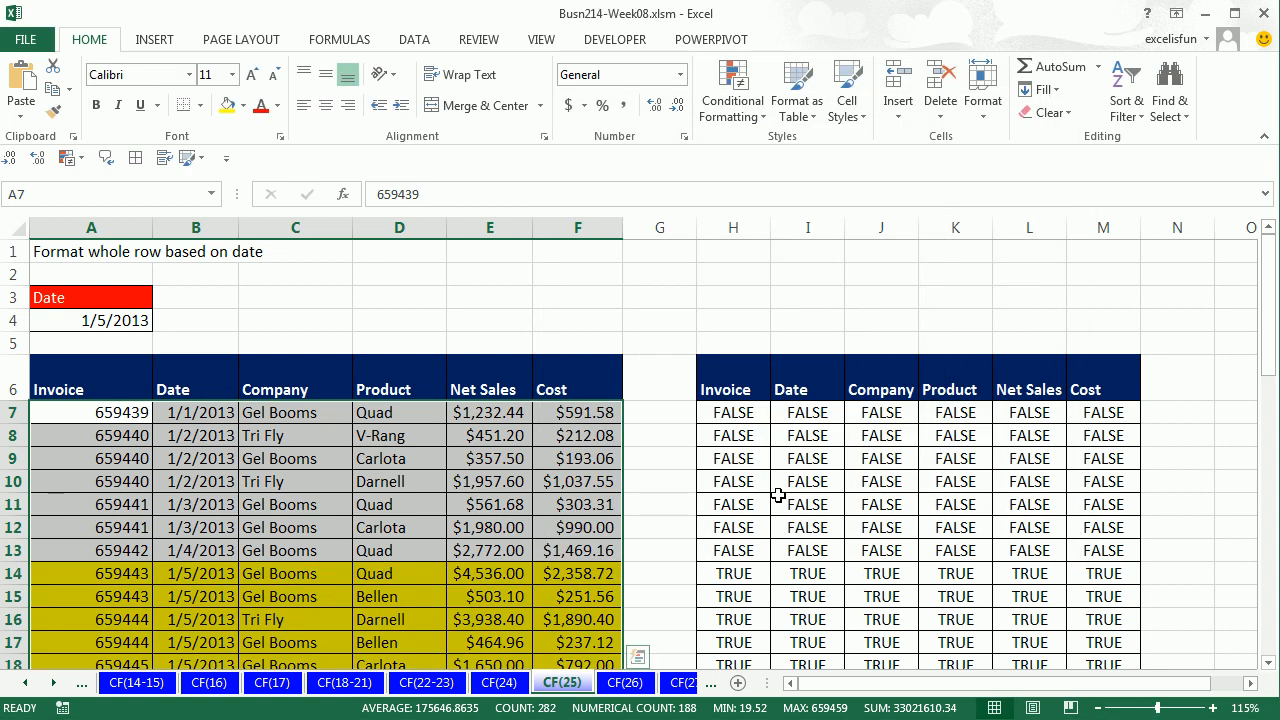
scroll(776, 492, "down", 3)
scroll(776, 500, "down", 3)
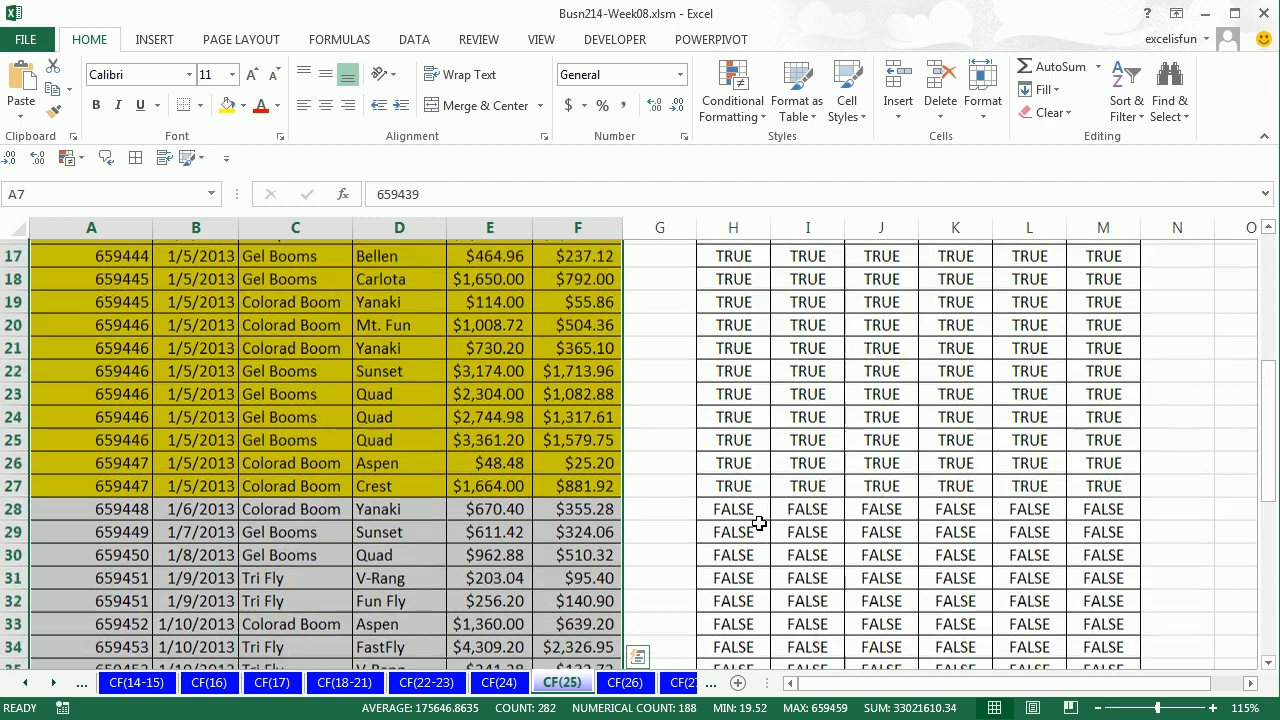
scroll(760, 522, "up", 6)
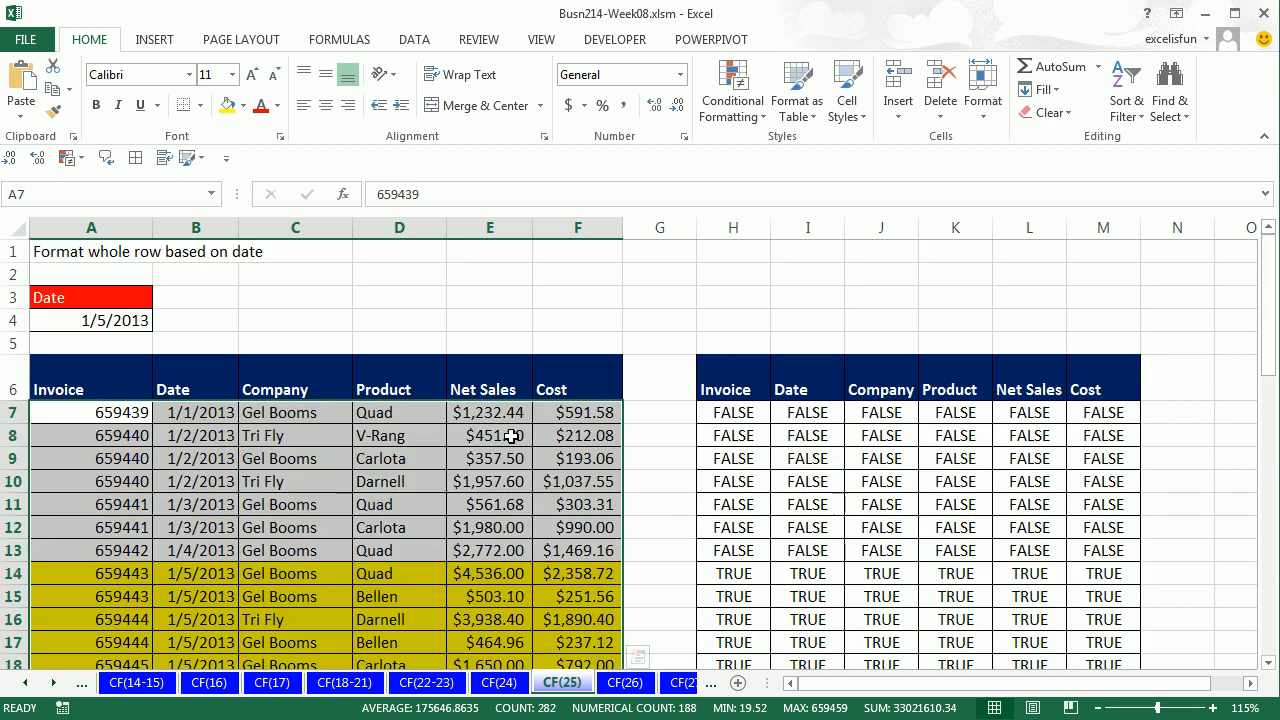
Step: Sort the records by Cost from smallest to largest
left_click(594, 413)
right_click(594, 413)
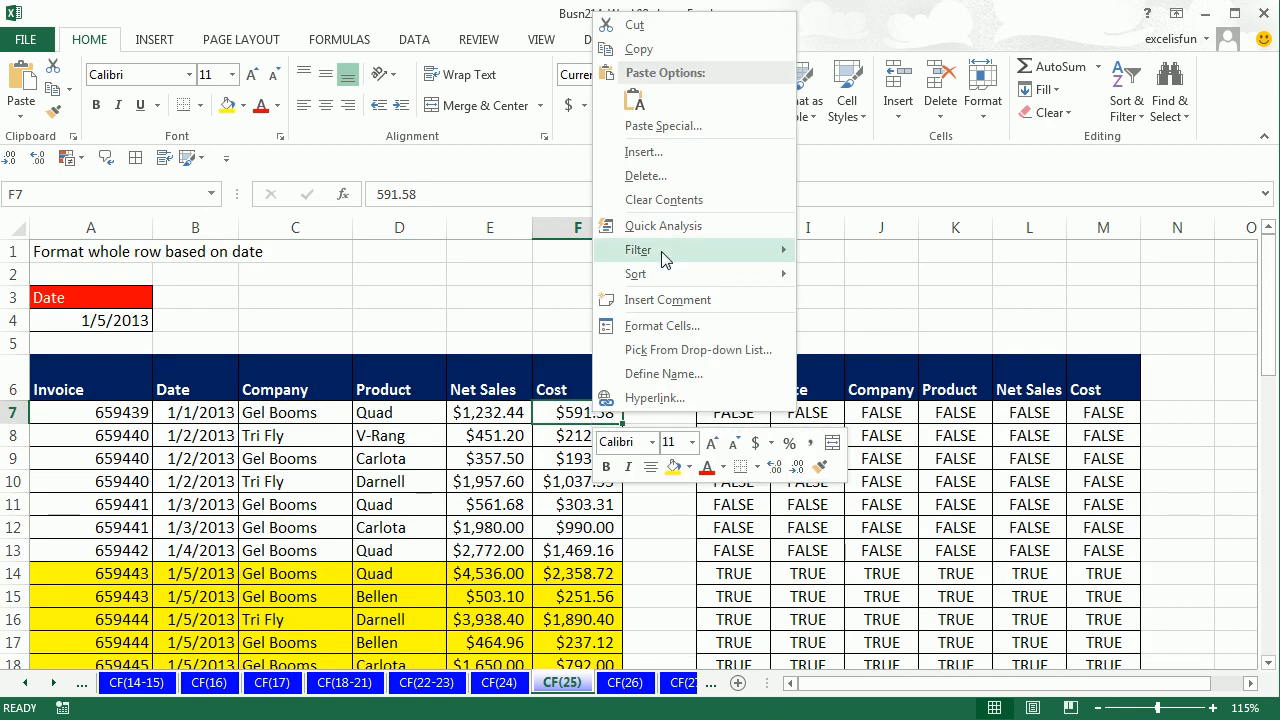
mouse_move(667, 276)
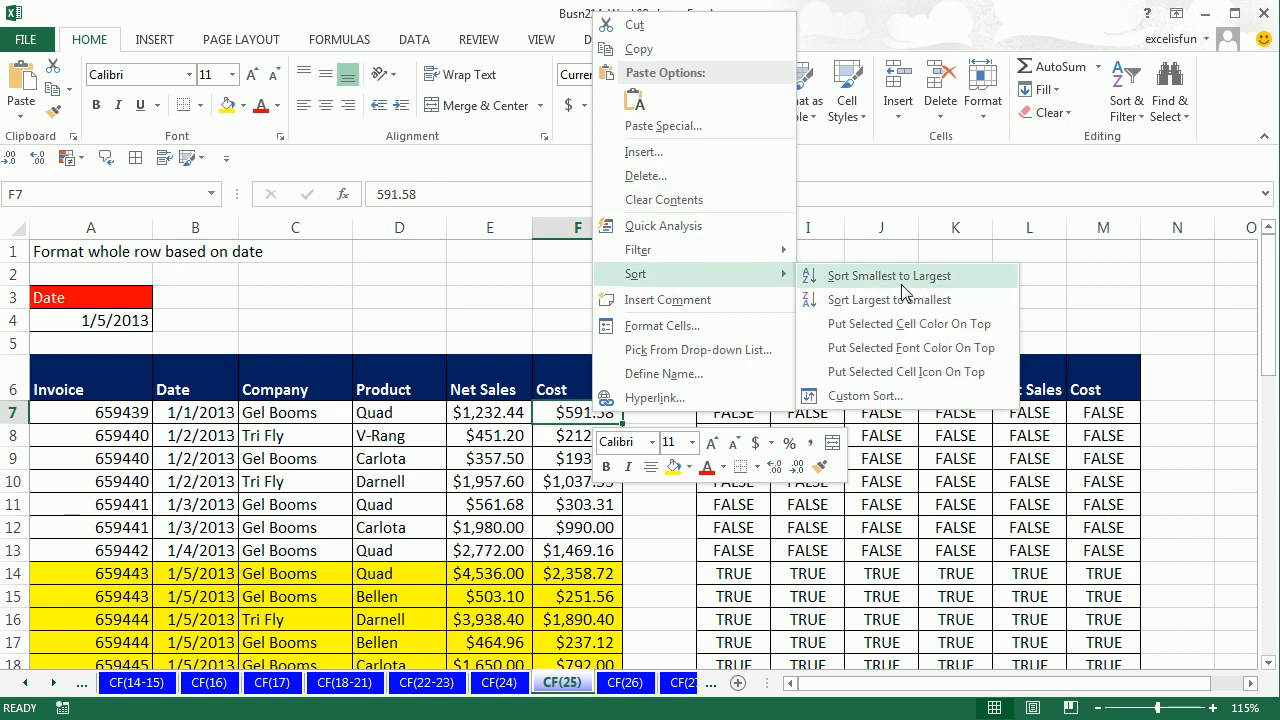
left_click(903, 286)
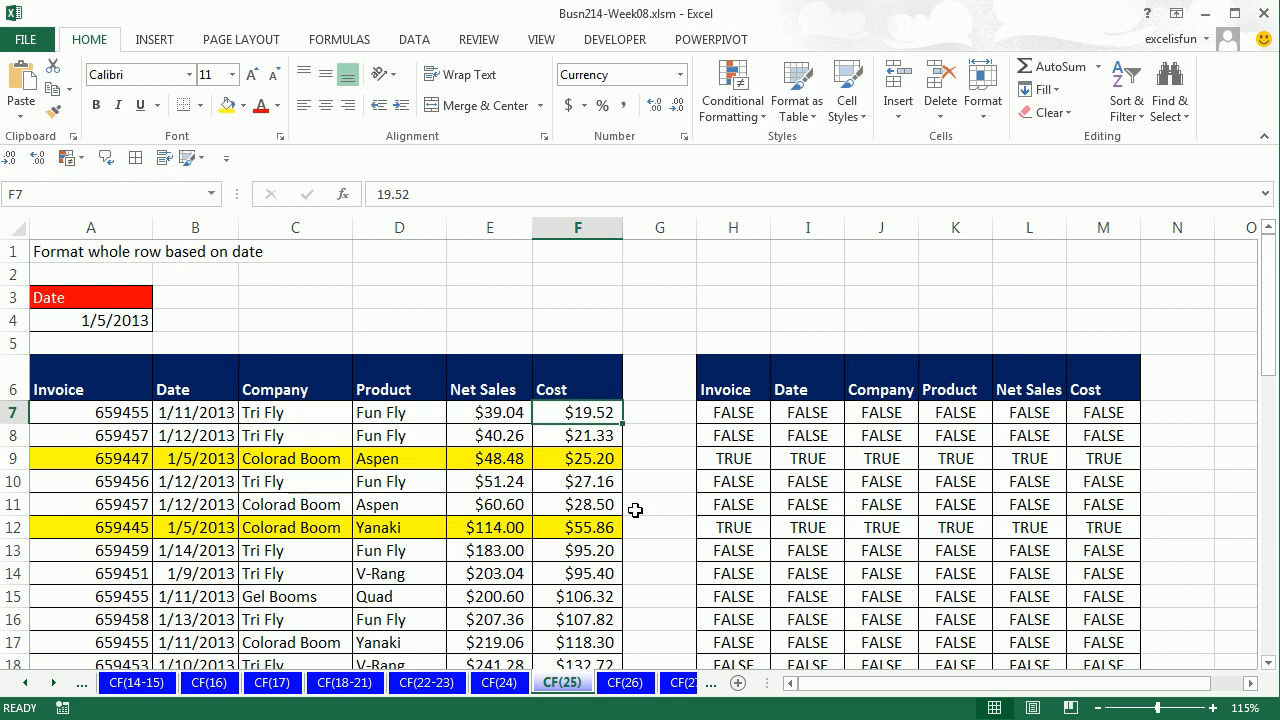
Step: Review the sorted records on CF(25), checking the row 12 record and the rows further down against the date criterion
left_click_drag(100, 528, 583, 530)
scroll(583, 530, "down", 5)
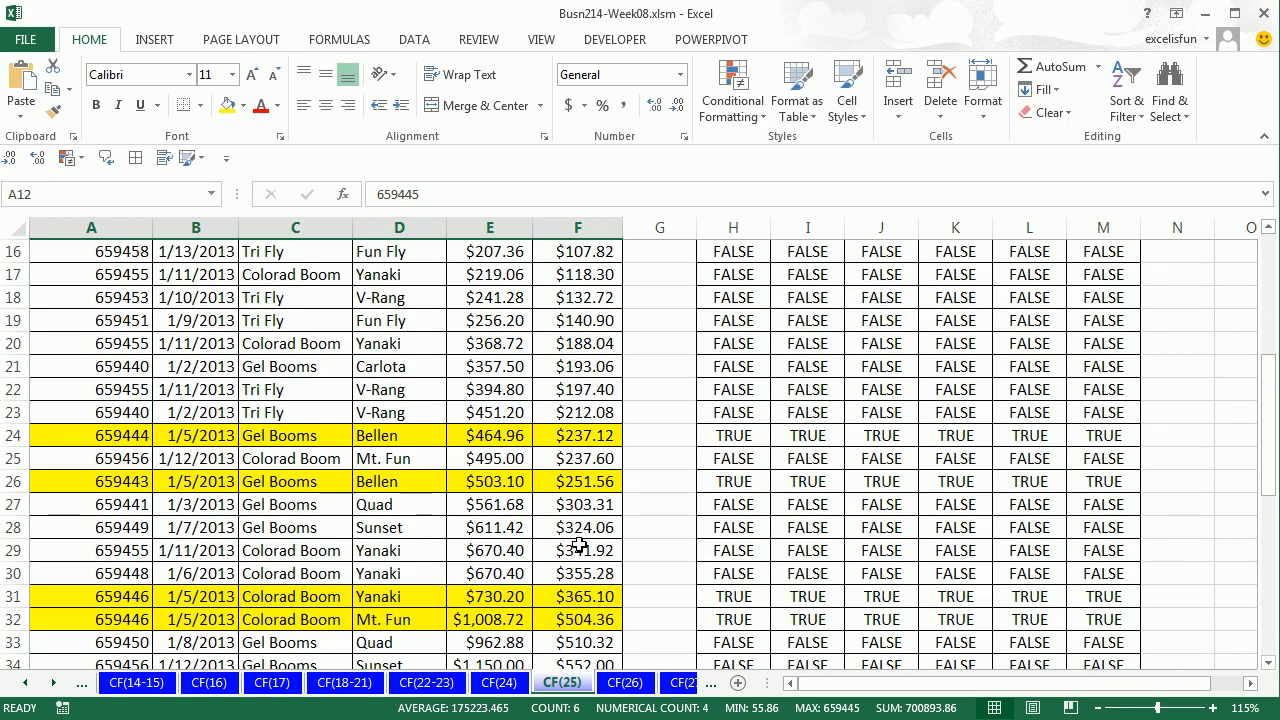
scroll(578, 545, "up", 5)
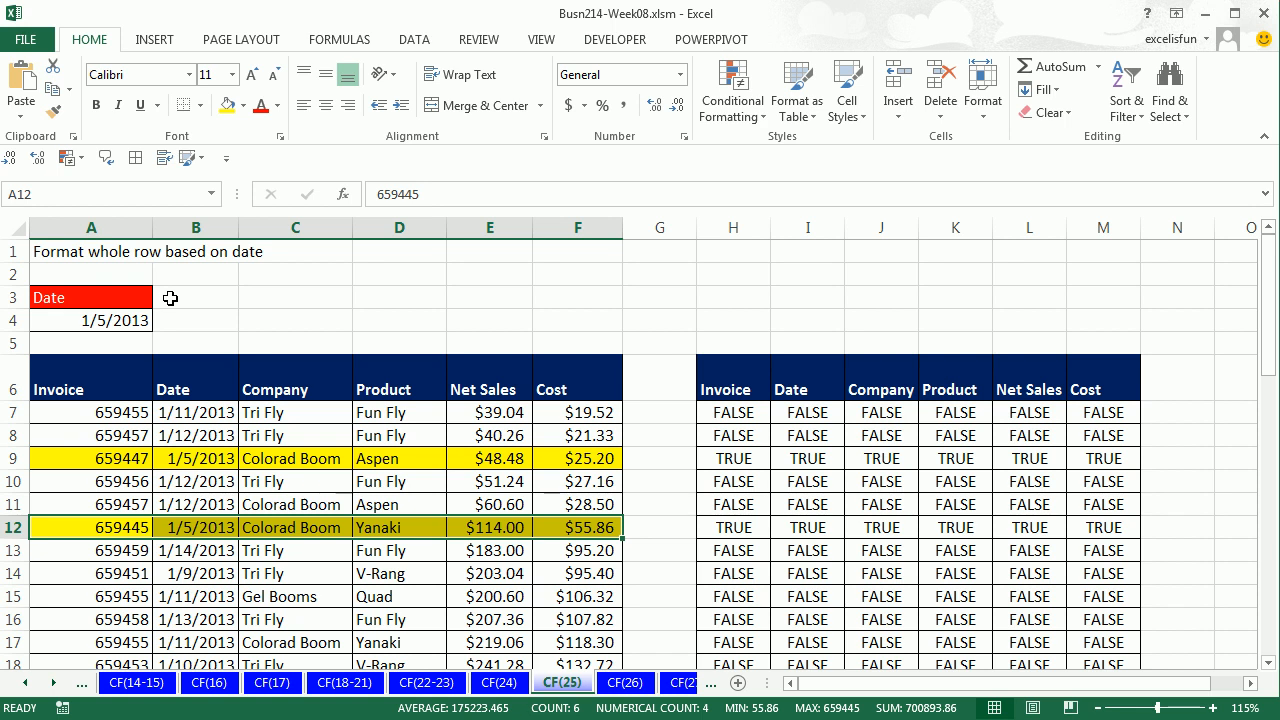
scroll(316, 396, "down", 5)
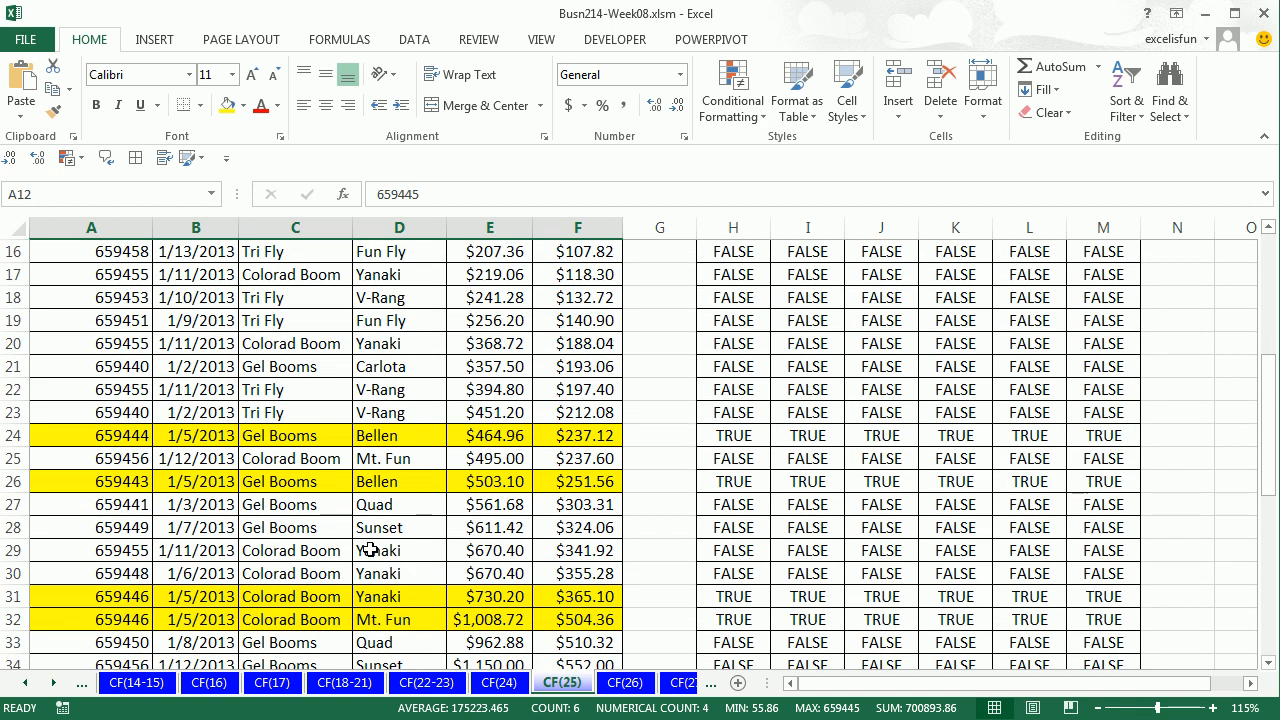
scroll(392, 600, "up", 5)
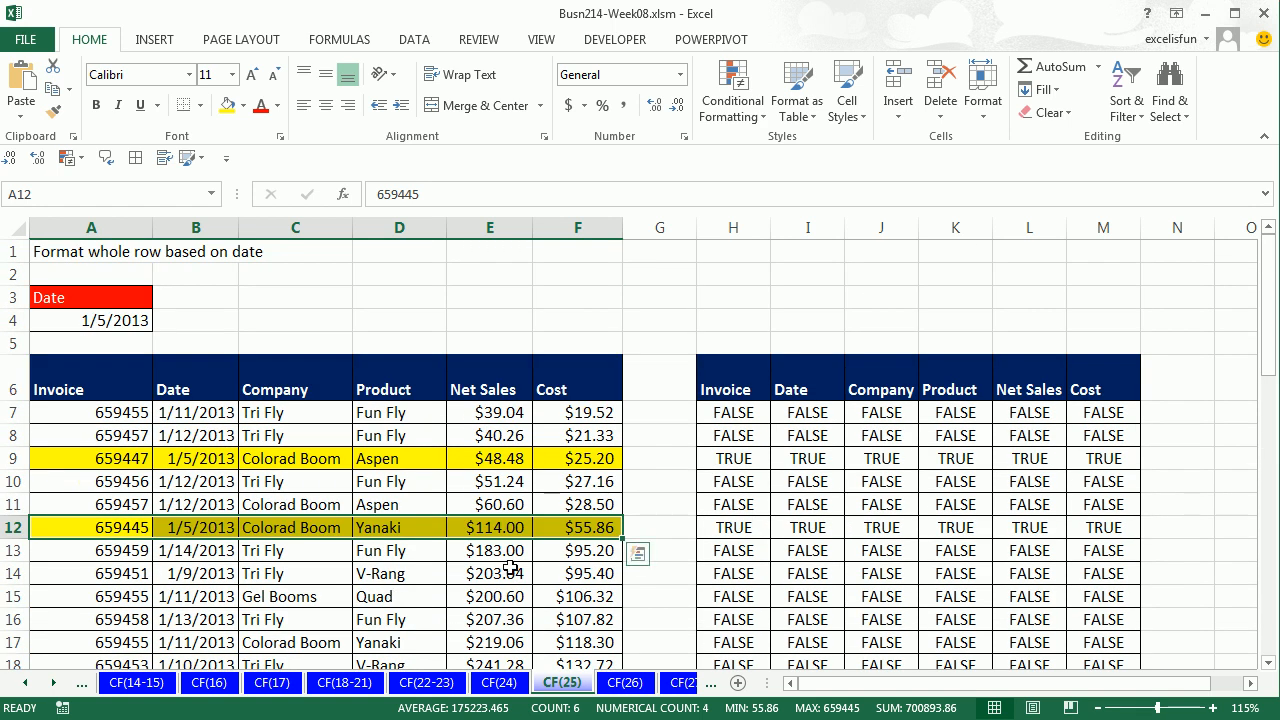
Step: On sheet CF(26), start a formula-based conditional formatting rule for the selected records and keep the invoice column in view
left_click(628, 689)
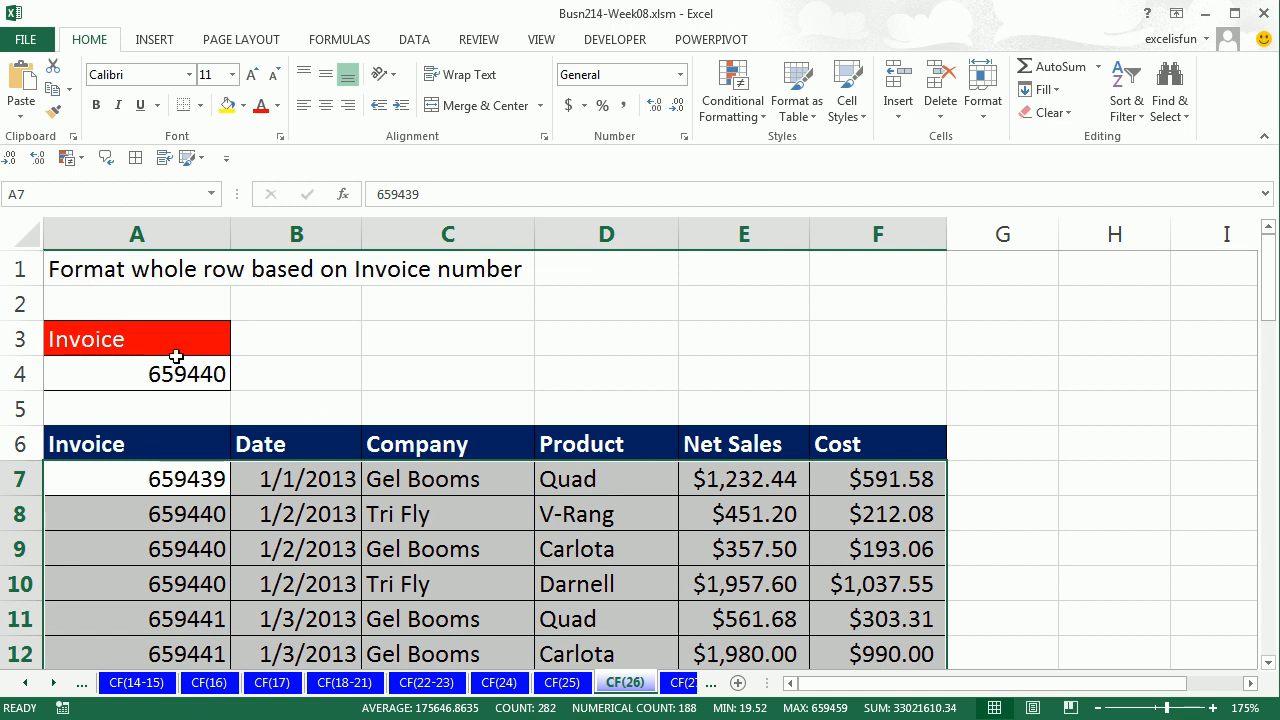
key("alt")
key("h")
key("l")
key("n")
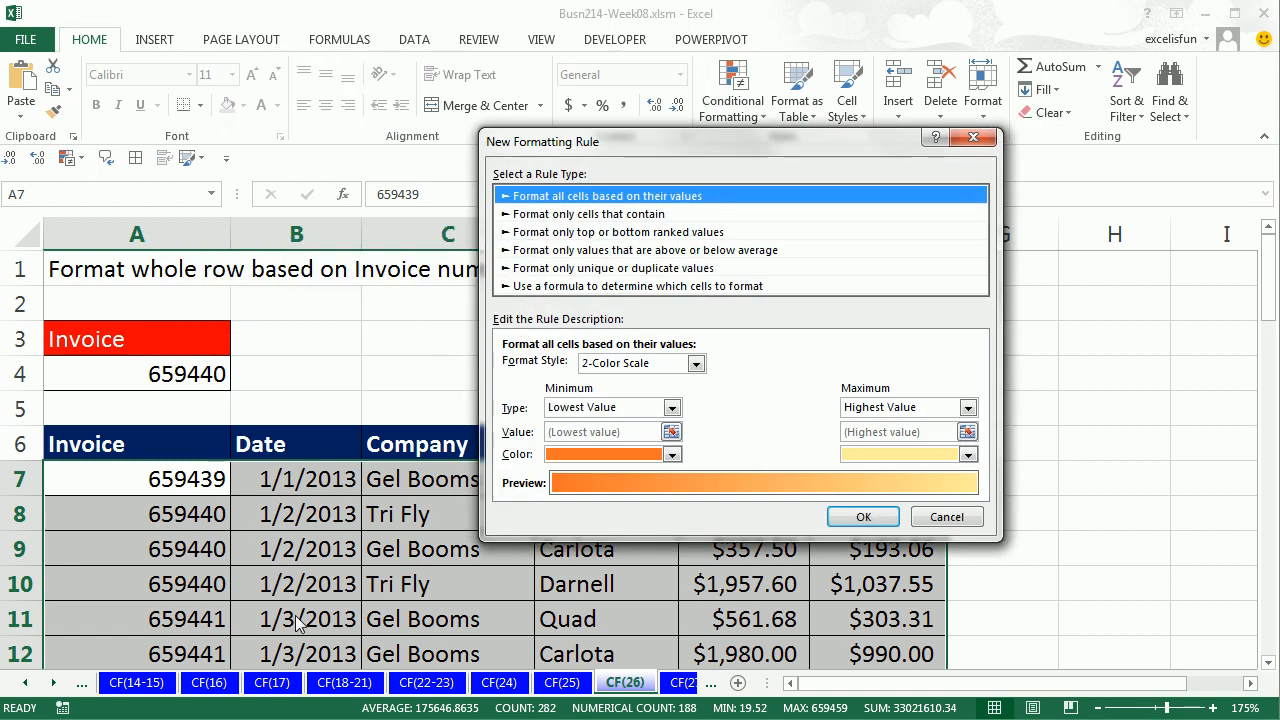
key("Down")
key("Down")
key("Down")
key("Down")
key("Down")
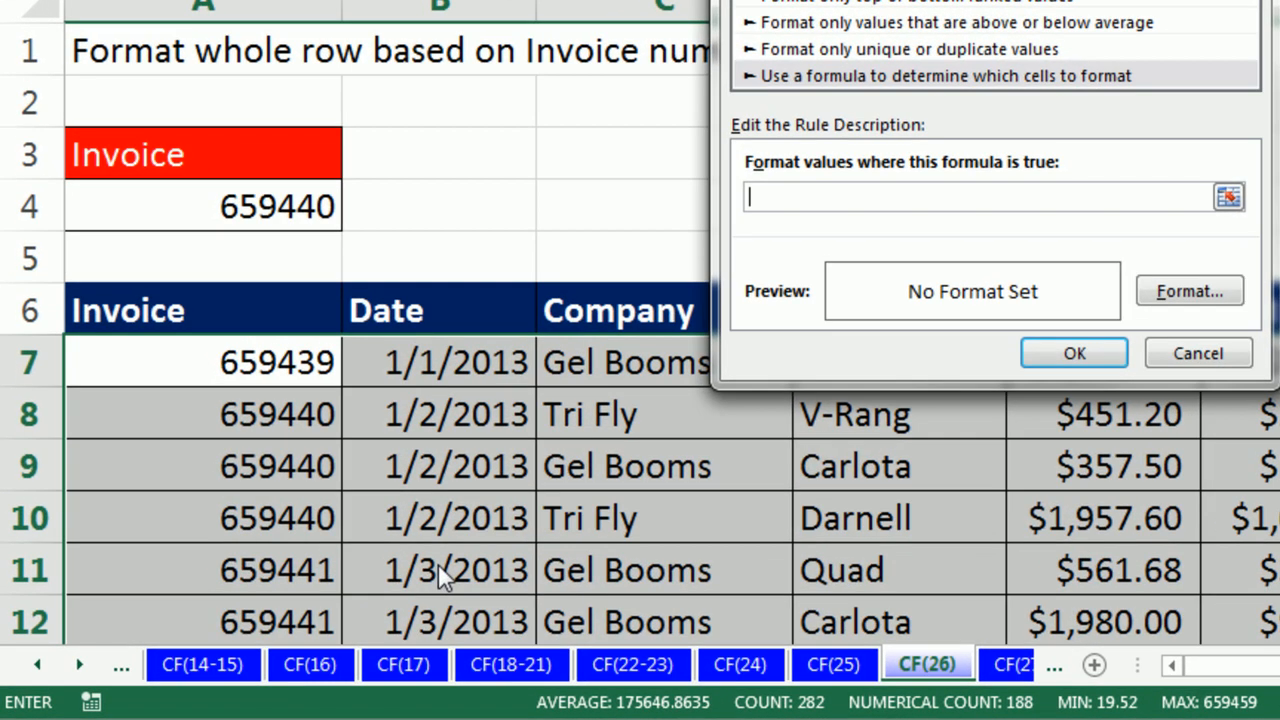
left_click_drag(780, 0, 619, 45)
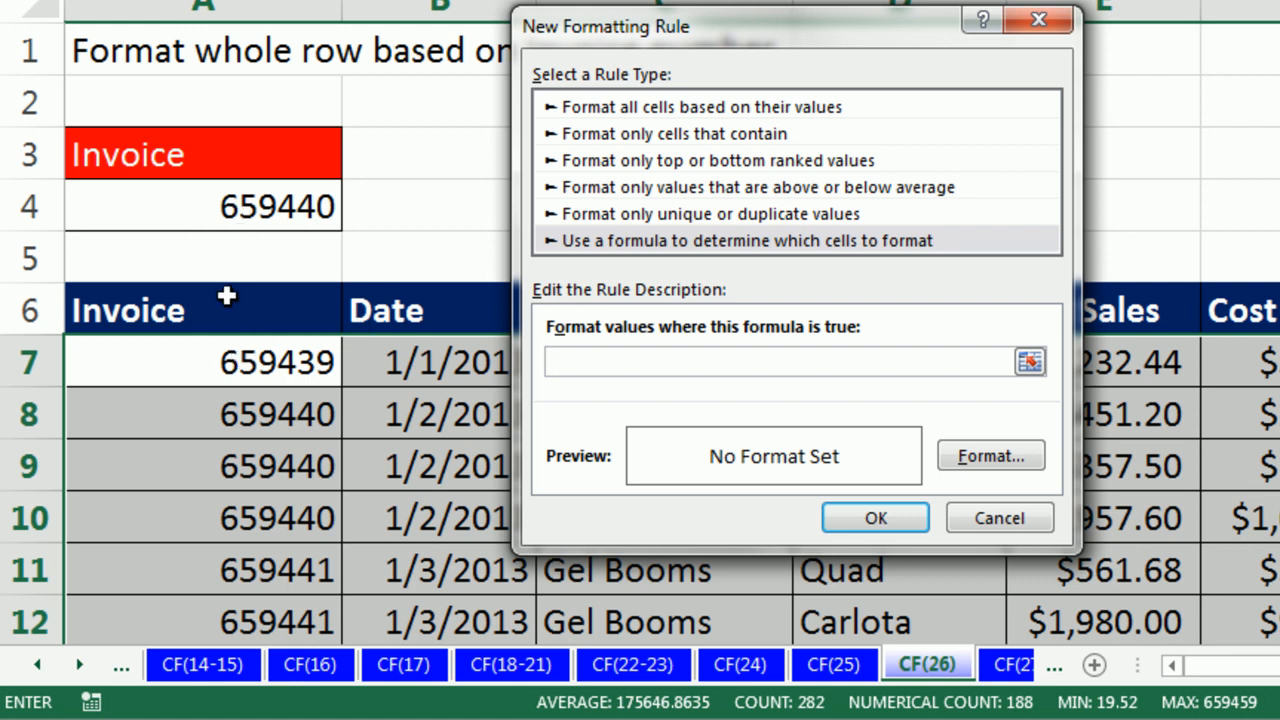
Step: Enter the rule formula =$A7=$A$4, locking only the column of the record's invoice and fully locking the criterion cell
left_click(235, 362)
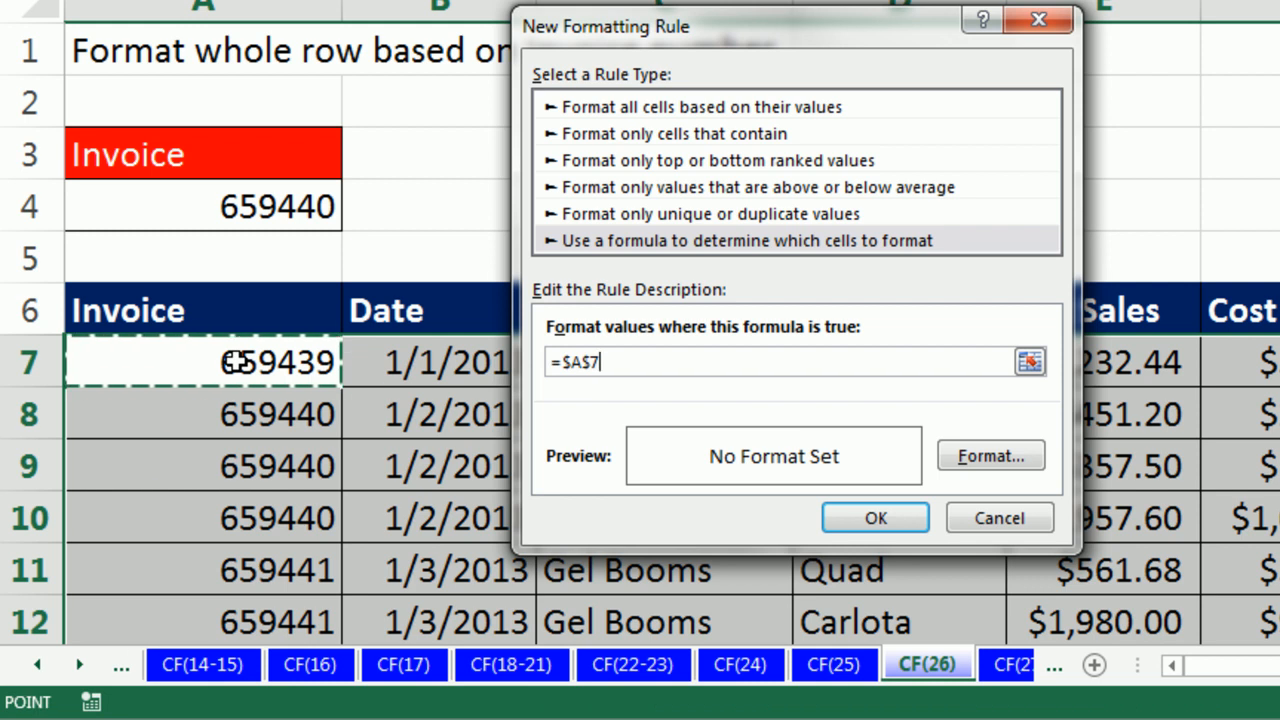
key("F4")
key("F4")
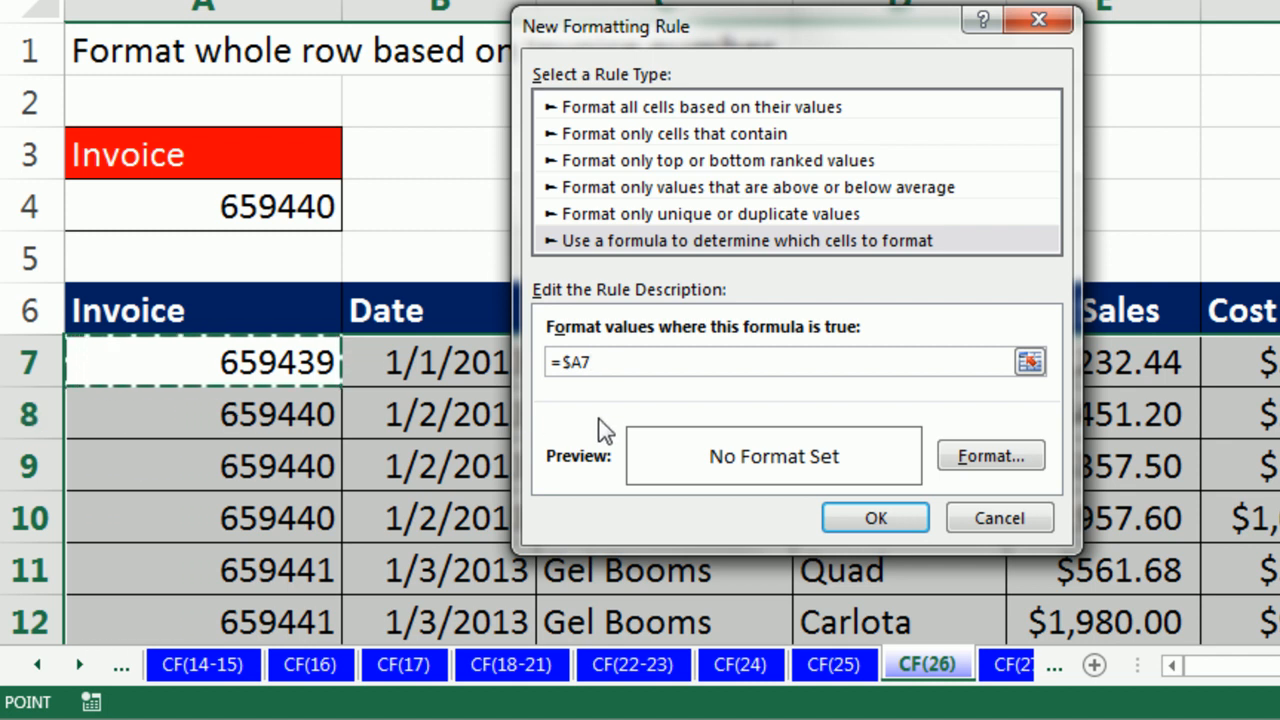
type("=")
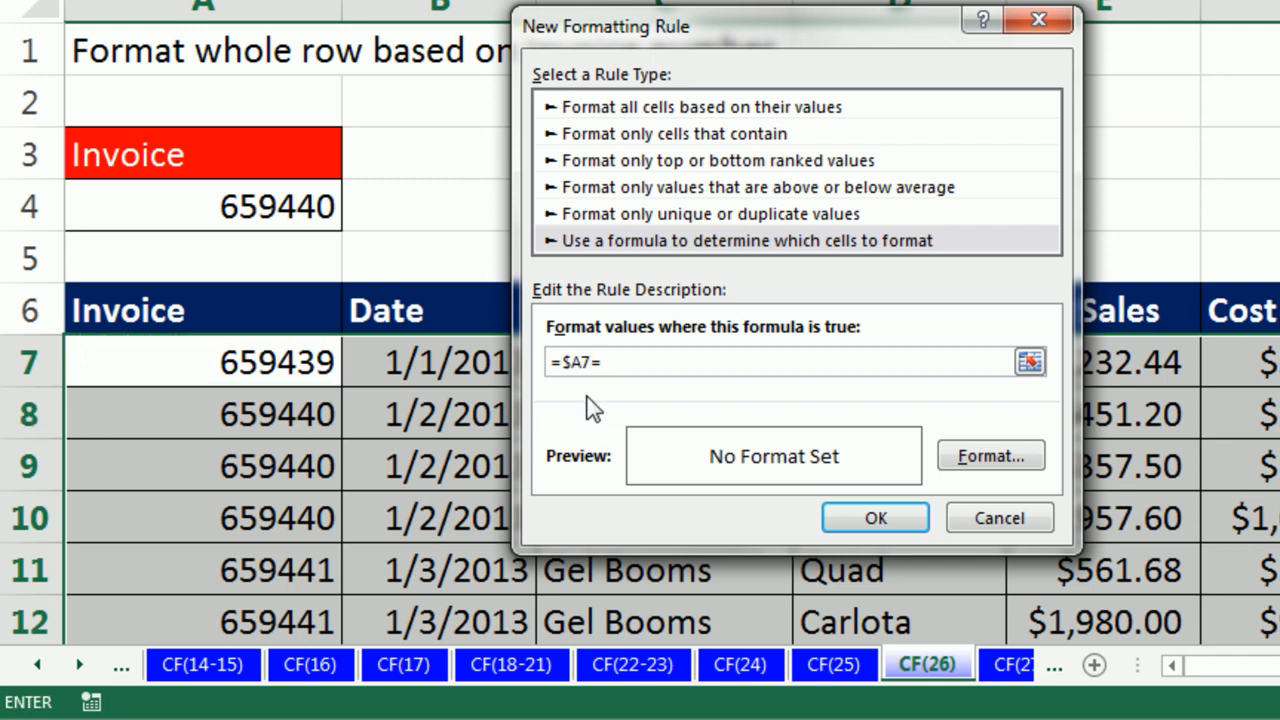
left_click(224, 207)
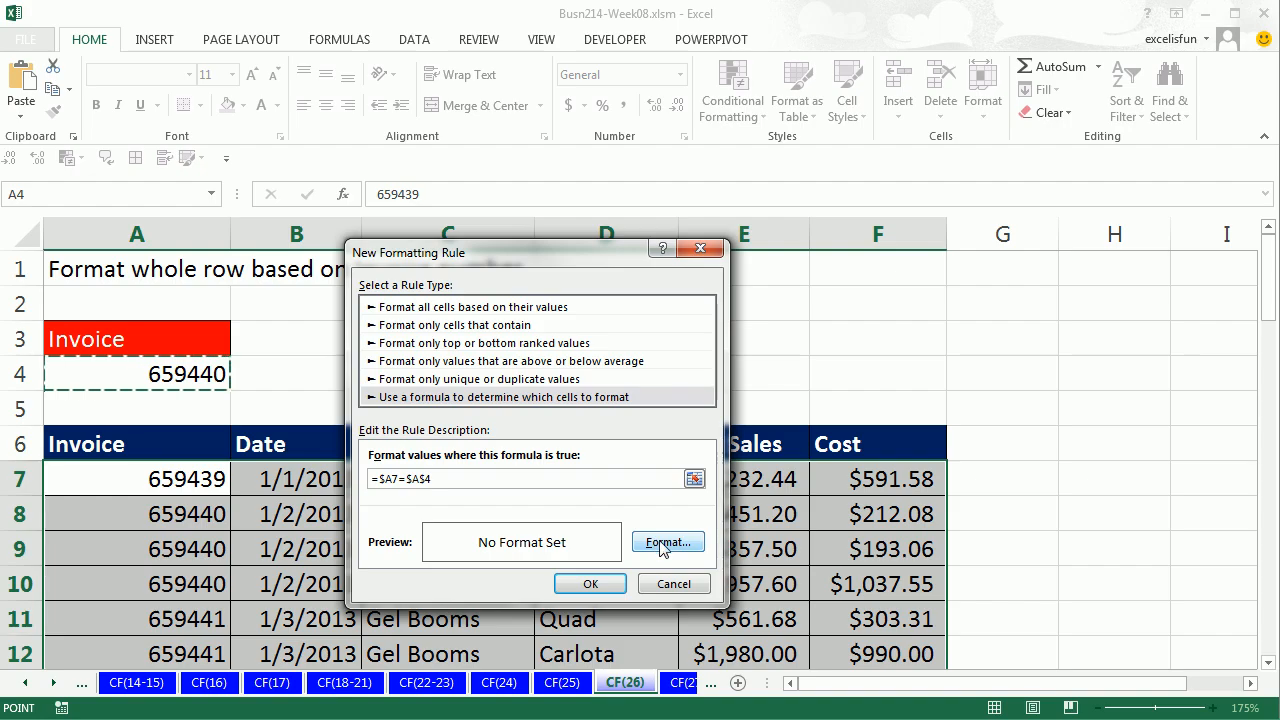
Step: Give the invoice-number rule a yellow fill and apply it to the selected records
left_click(985, 458)
left_click(567, 288)
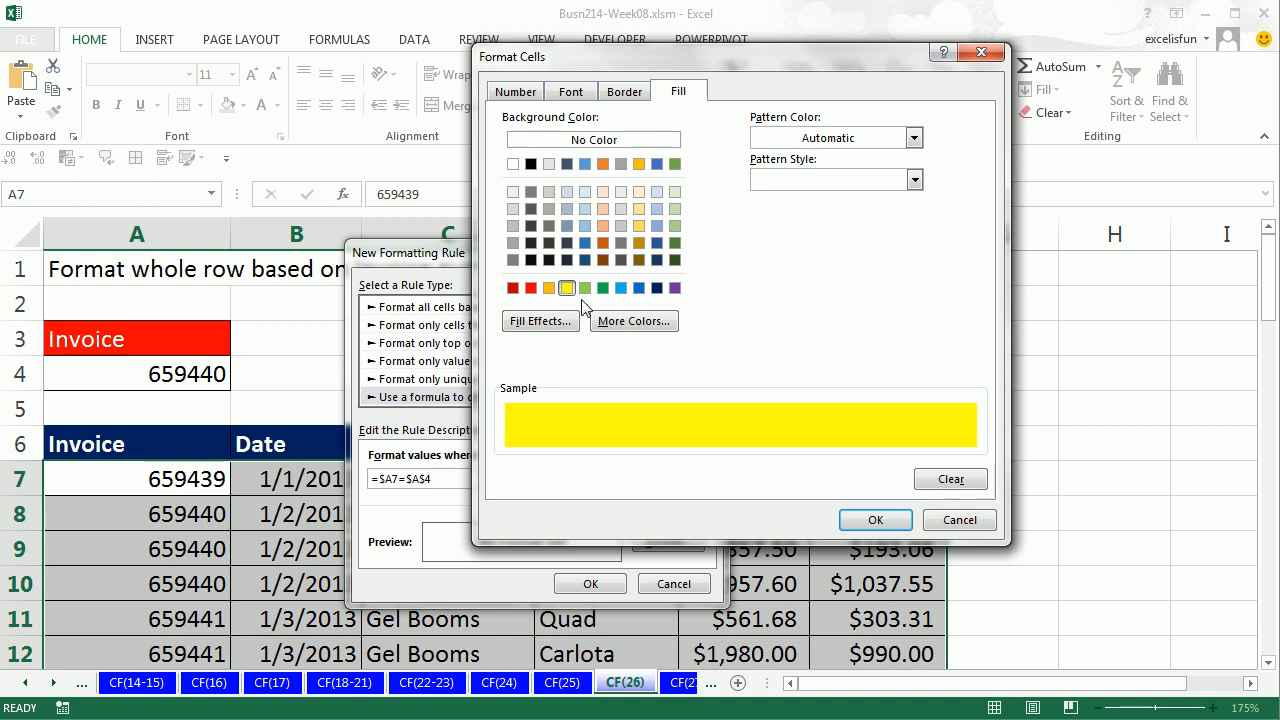
left_click(875, 528)
left_click(592, 585)
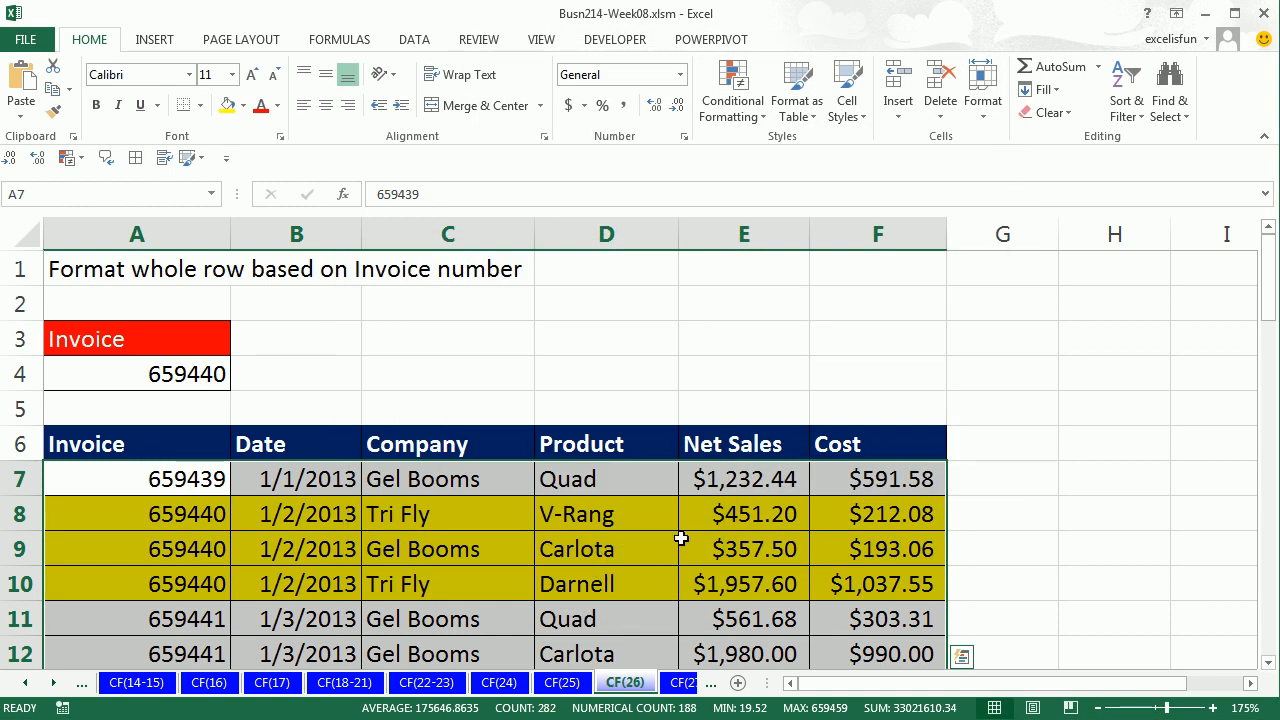
Step: Sort the CF(26) records by product in ascending order and check the formatted rows further down
left_click(641, 480)
right_click(641, 480)
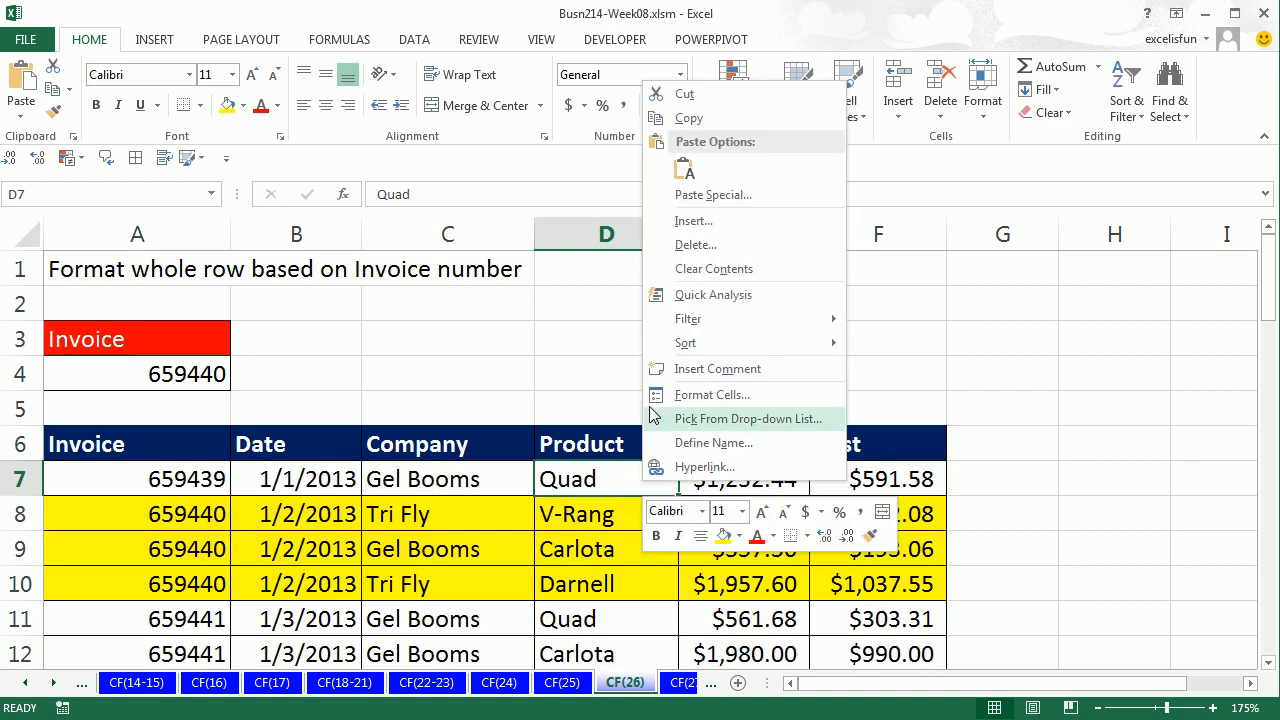
mouse_move(828, 348)
left_click(880, 345)
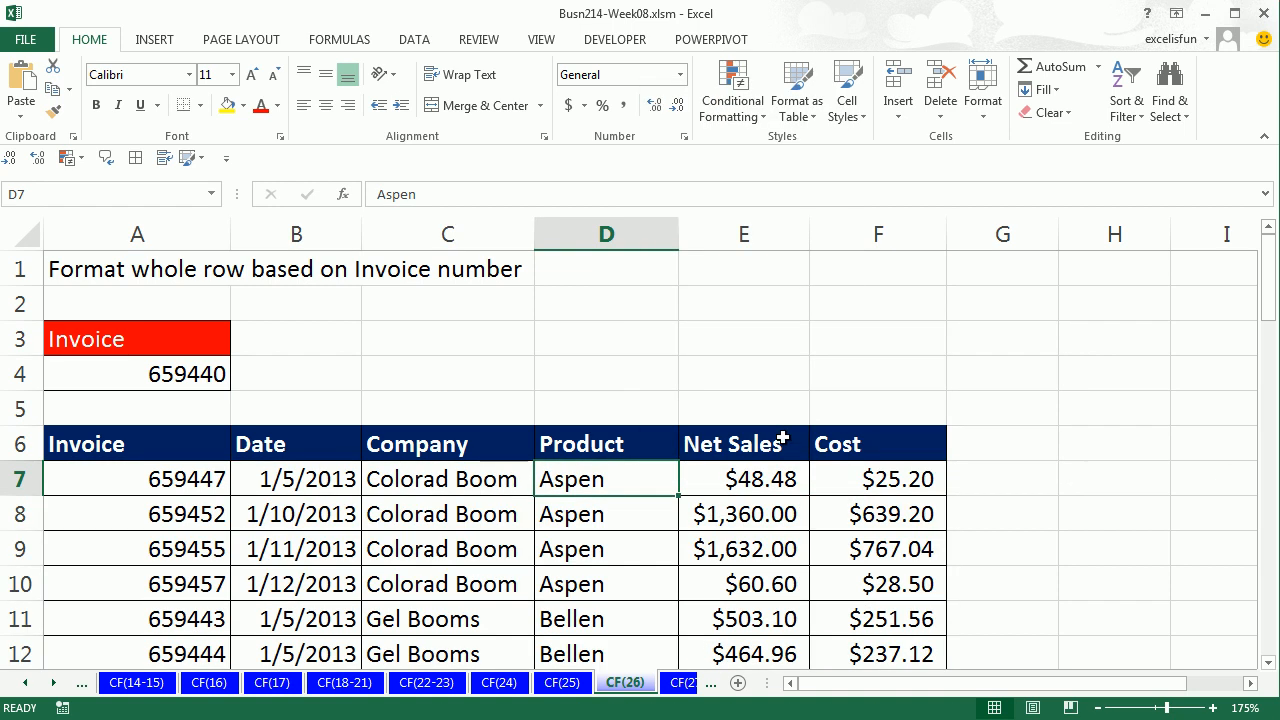
scroll(760, 460, "down", 6)
scroll(737, 487, "up", 3)
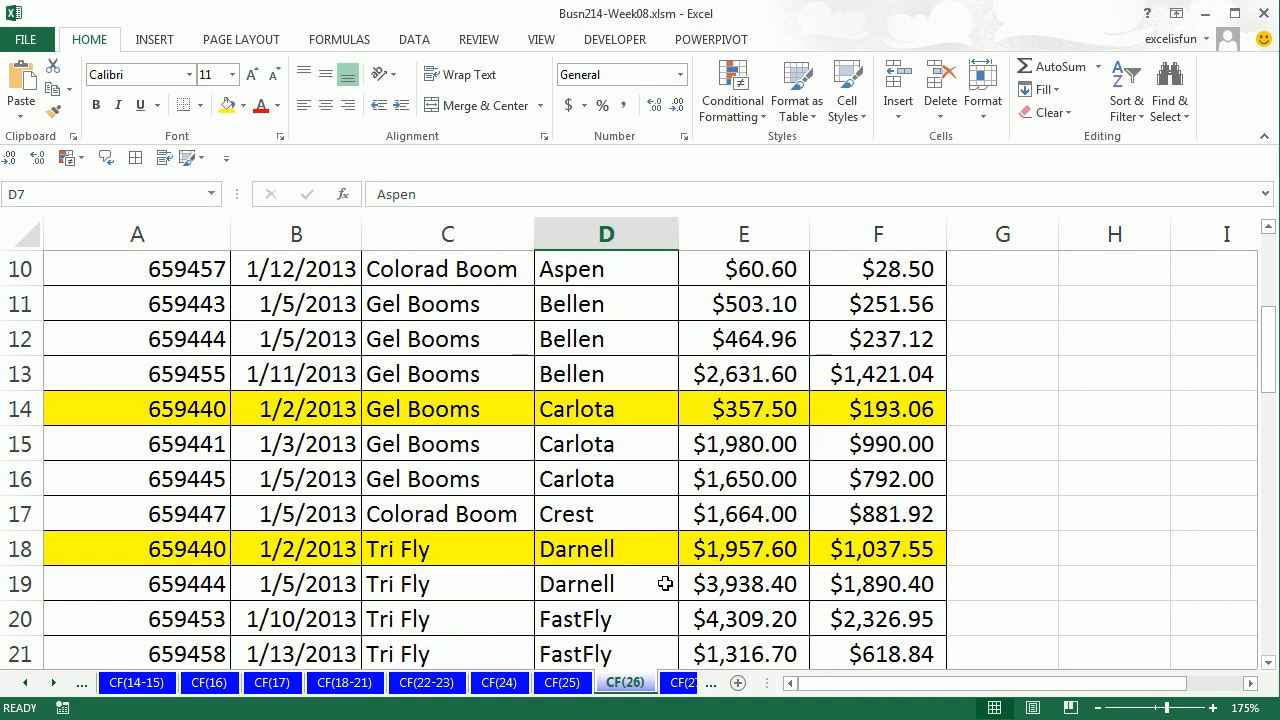
scroll(633, 606, "up", 3)
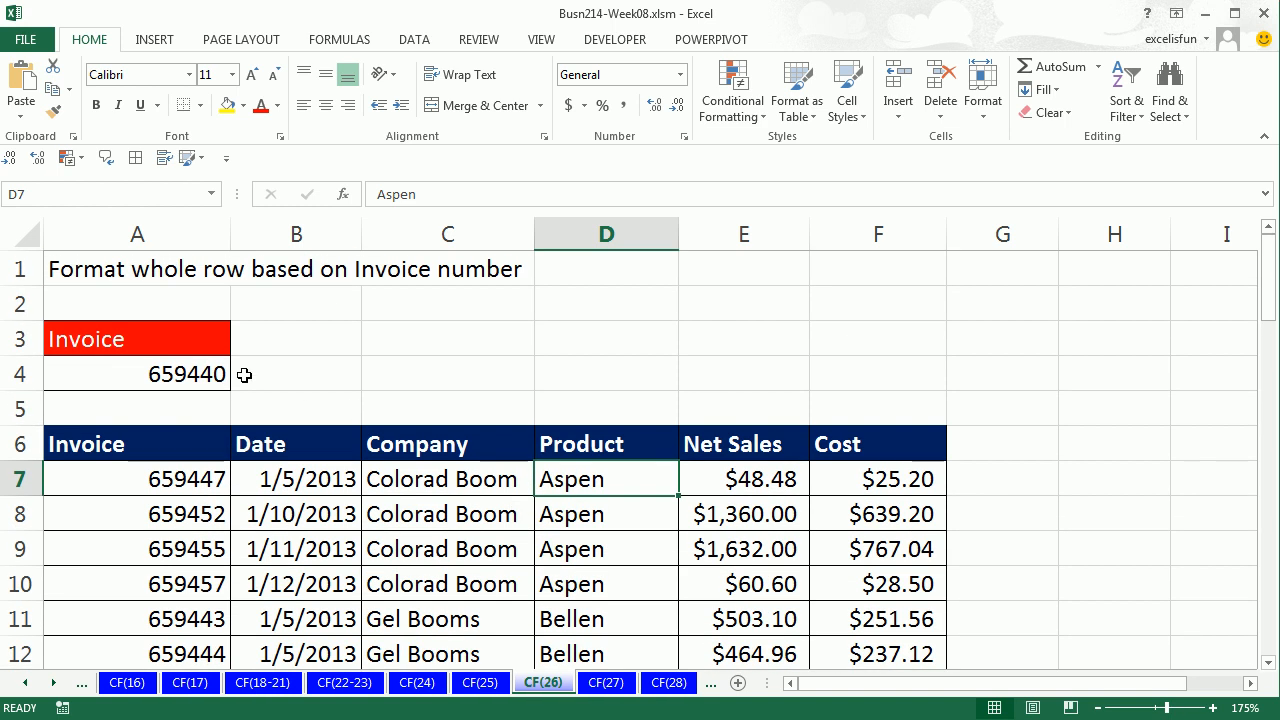
Step: Replace the last two digits of the invoice criterion in A4 with 55 and check the records against it
left_click(204, 374)
double_click(204, 374)
left_click_drag(201, 374, 228, 374)
type("55")
key("Return")
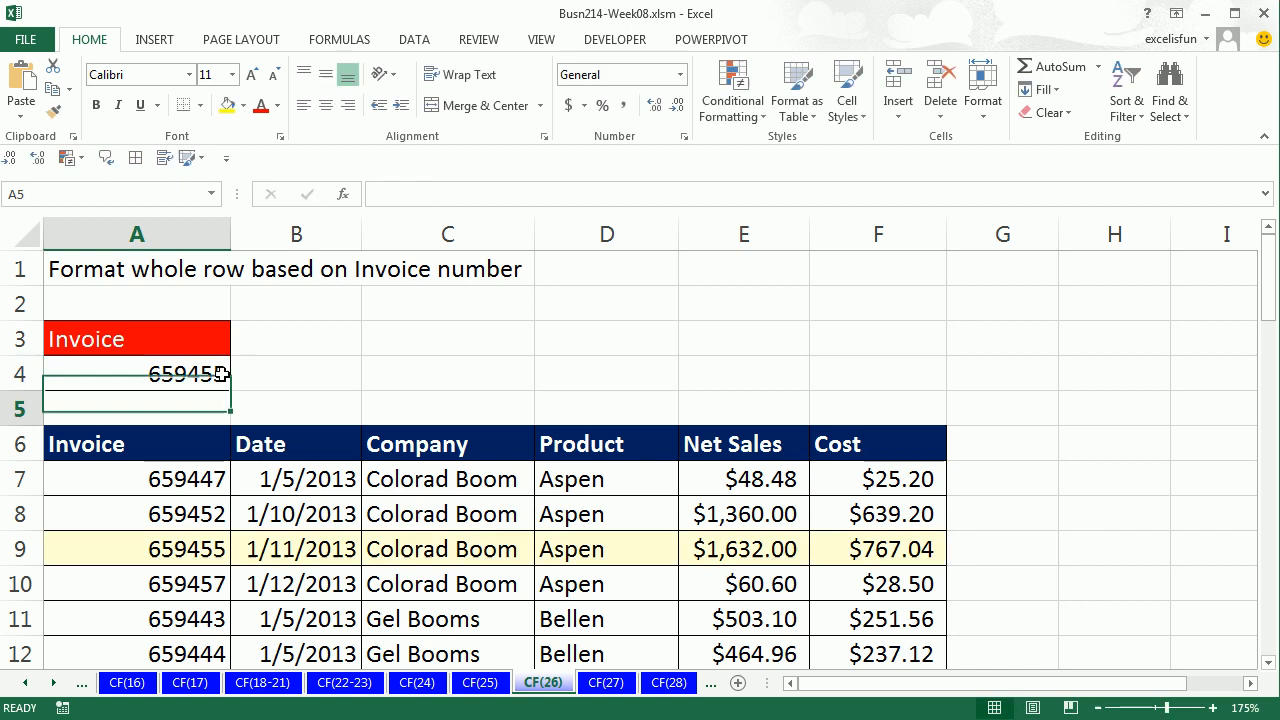
scroll(286, 468, "down", 3)
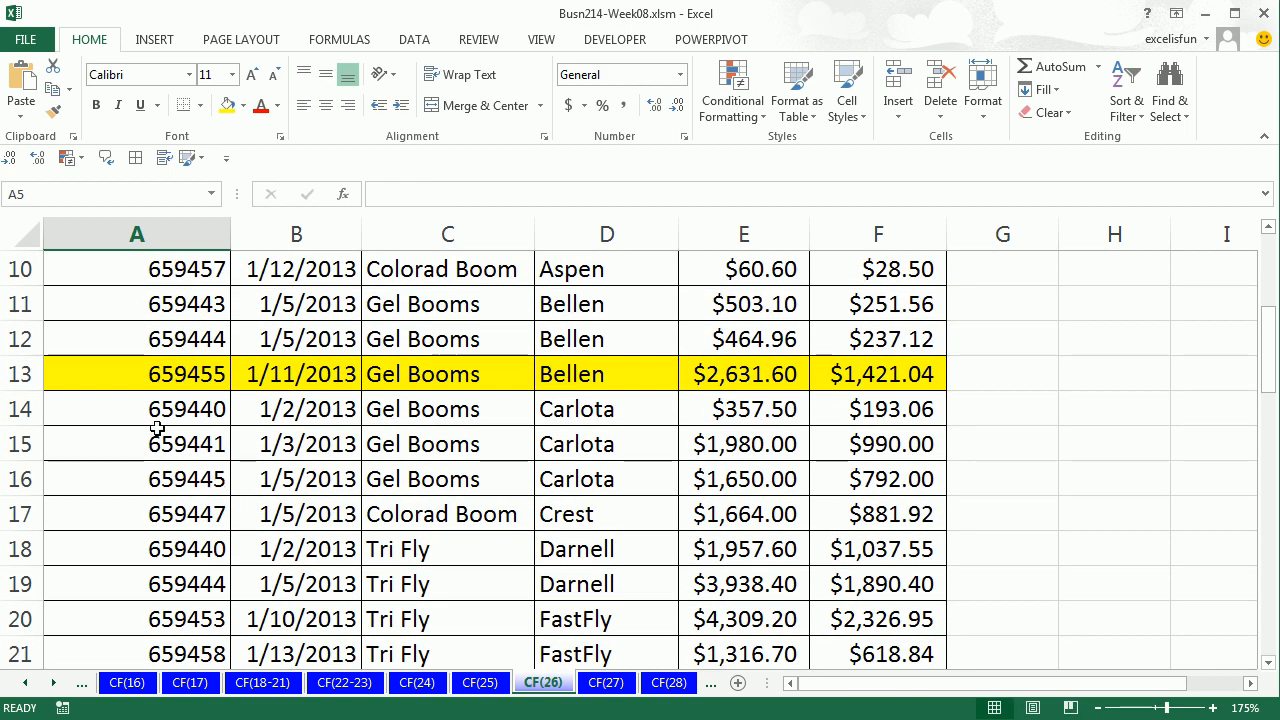
scroll(606, 415, "down", 6)
scroll(590, 445, "up", 6)
scroll(580, 446, "up", 3)
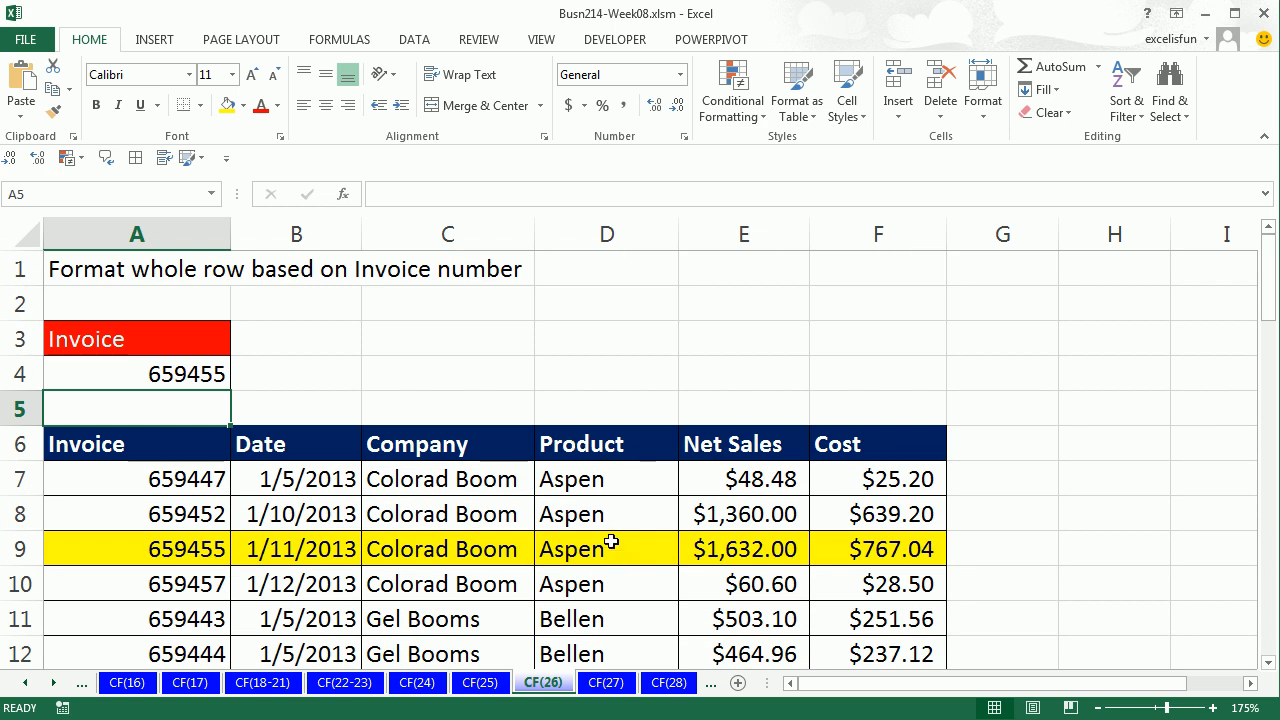
Step: On sheet CF(27), fill E4:G10 with the logical formula =$C4>$B4, locking only the columns of both references
left_click(619, 686)
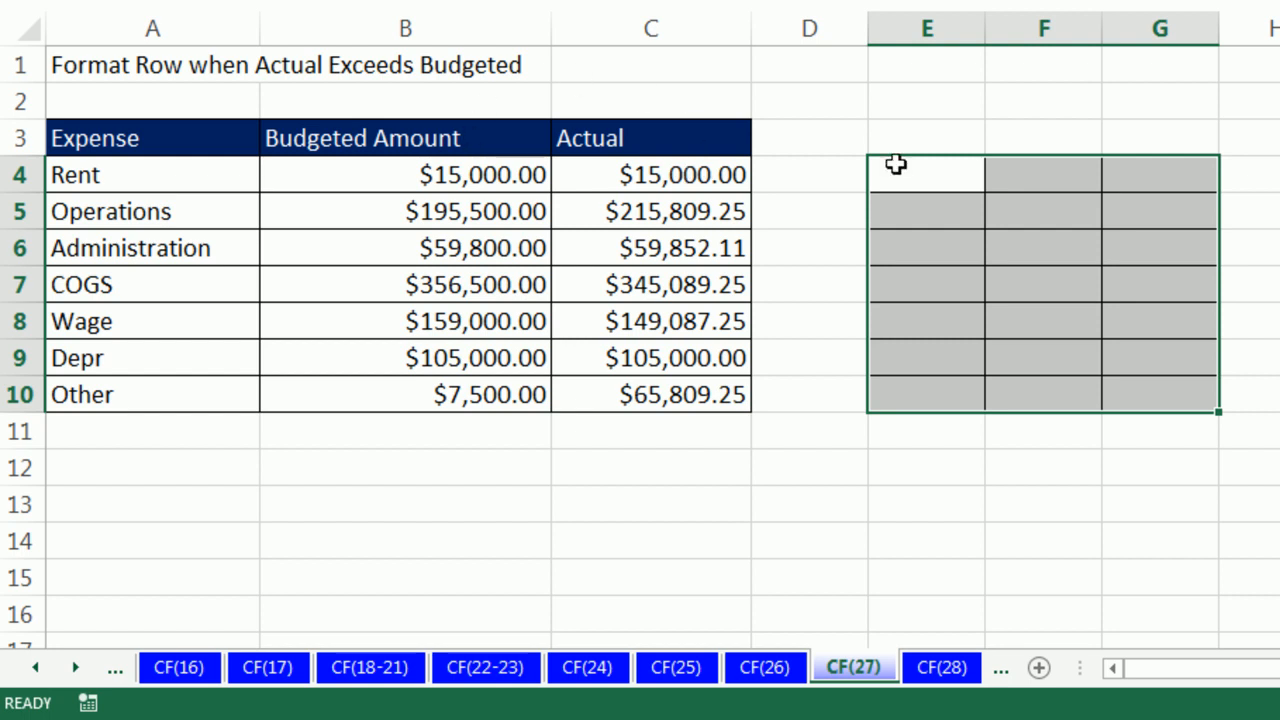
type("=")
left_click(710, 174)
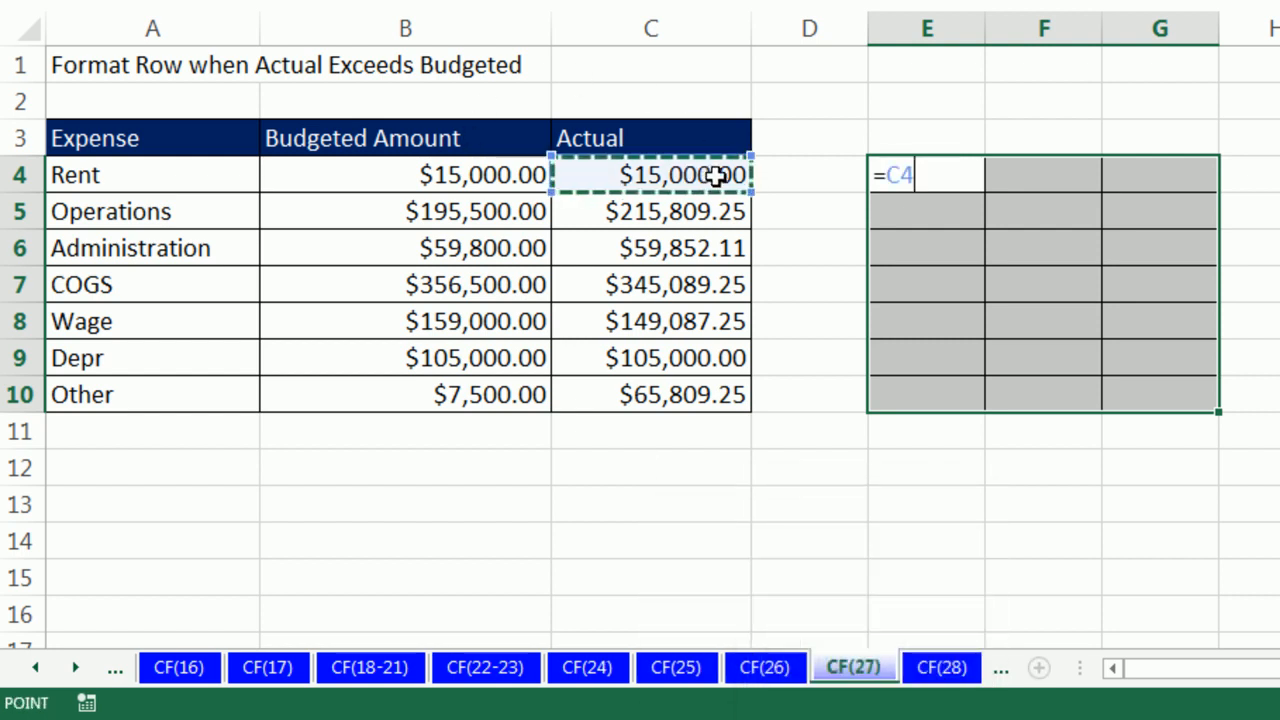
key("F4")
key("F4")
key("F4")
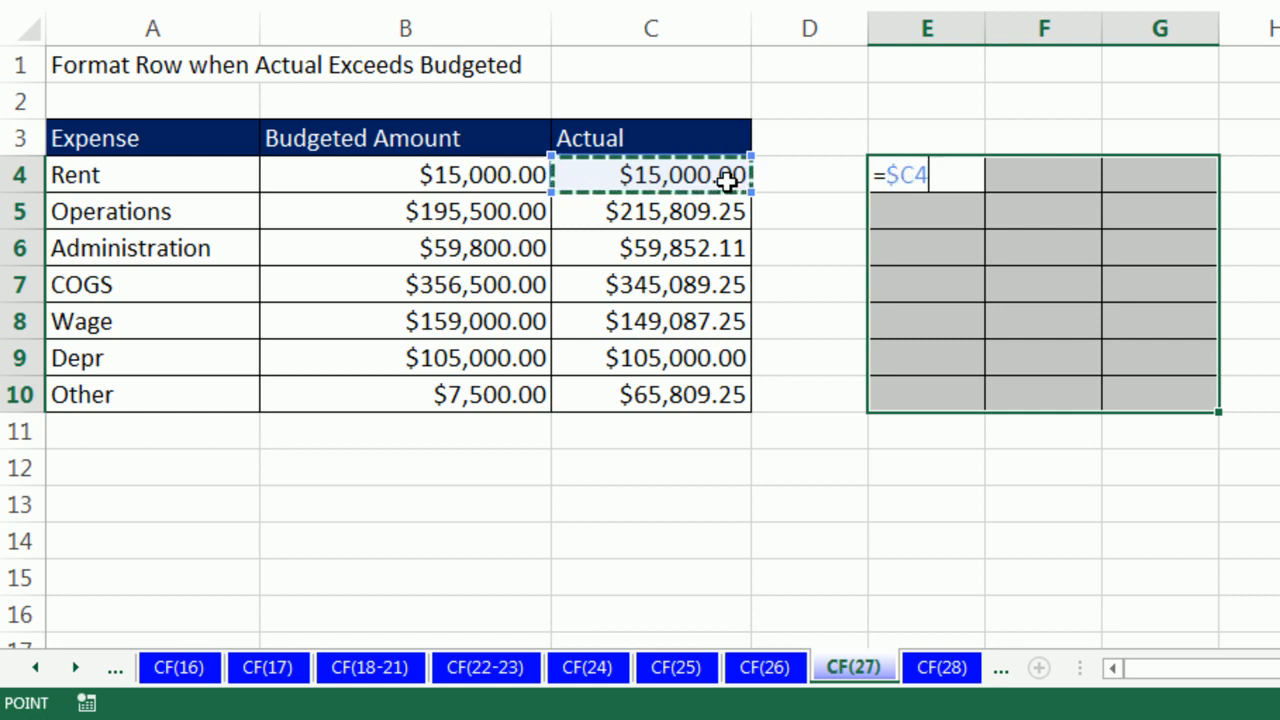
type(">")
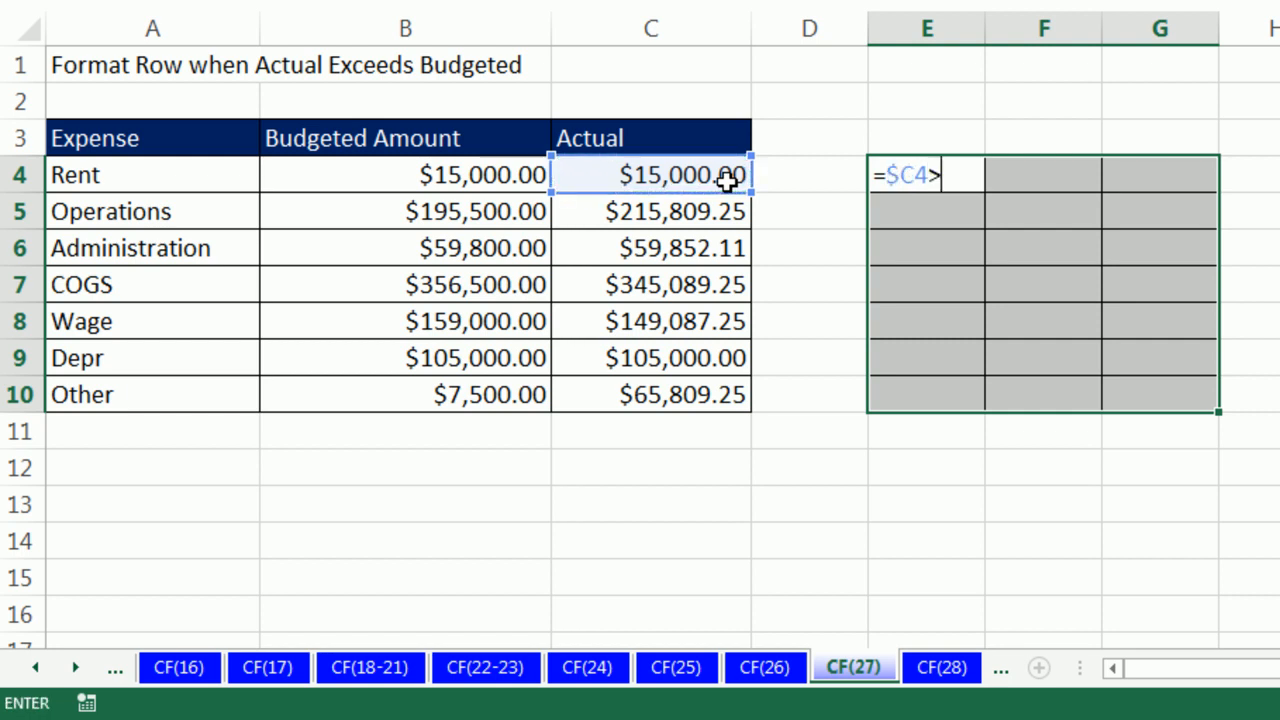
left_click(502, 177)
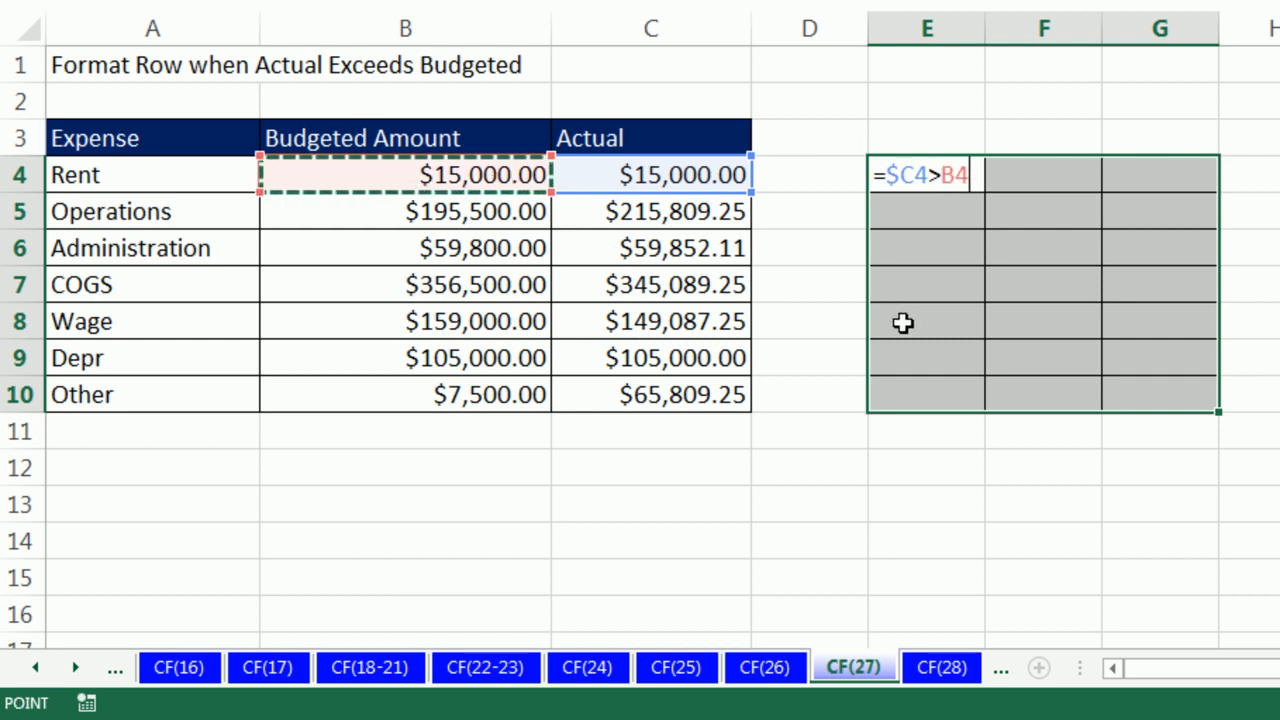
key("F4")
key("F4")
key("F4")
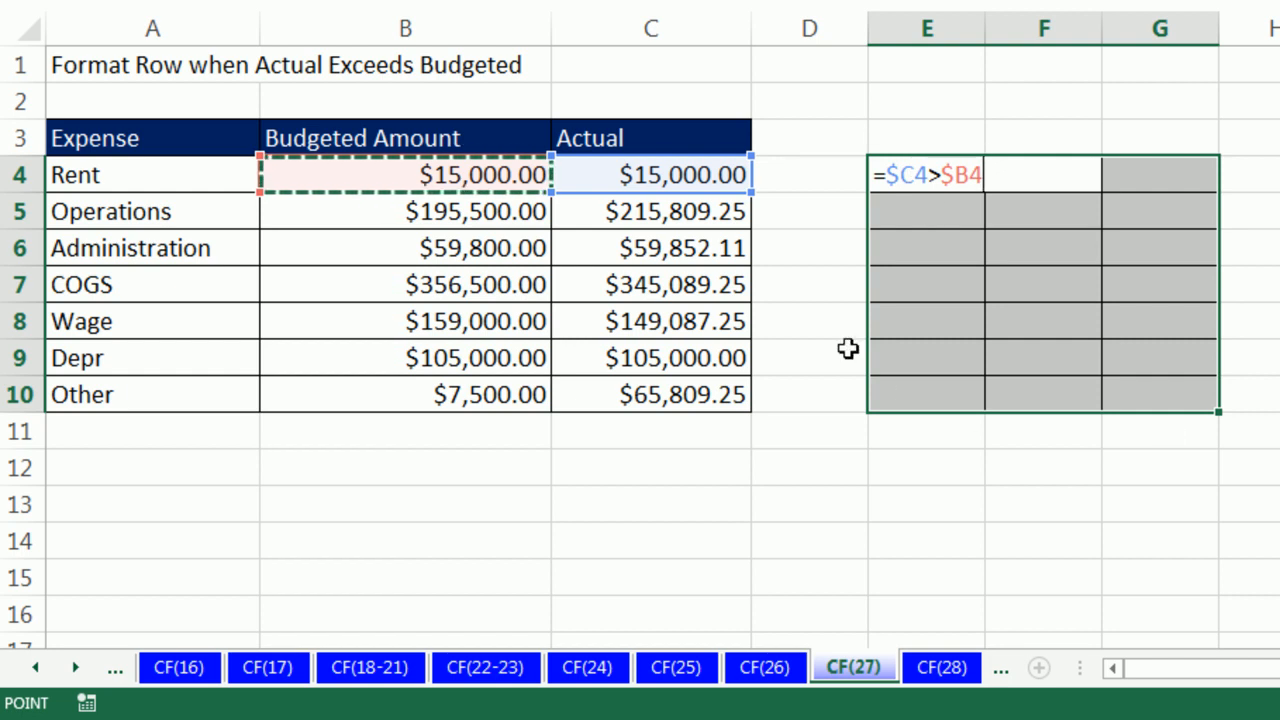
key("ctrl+Return")
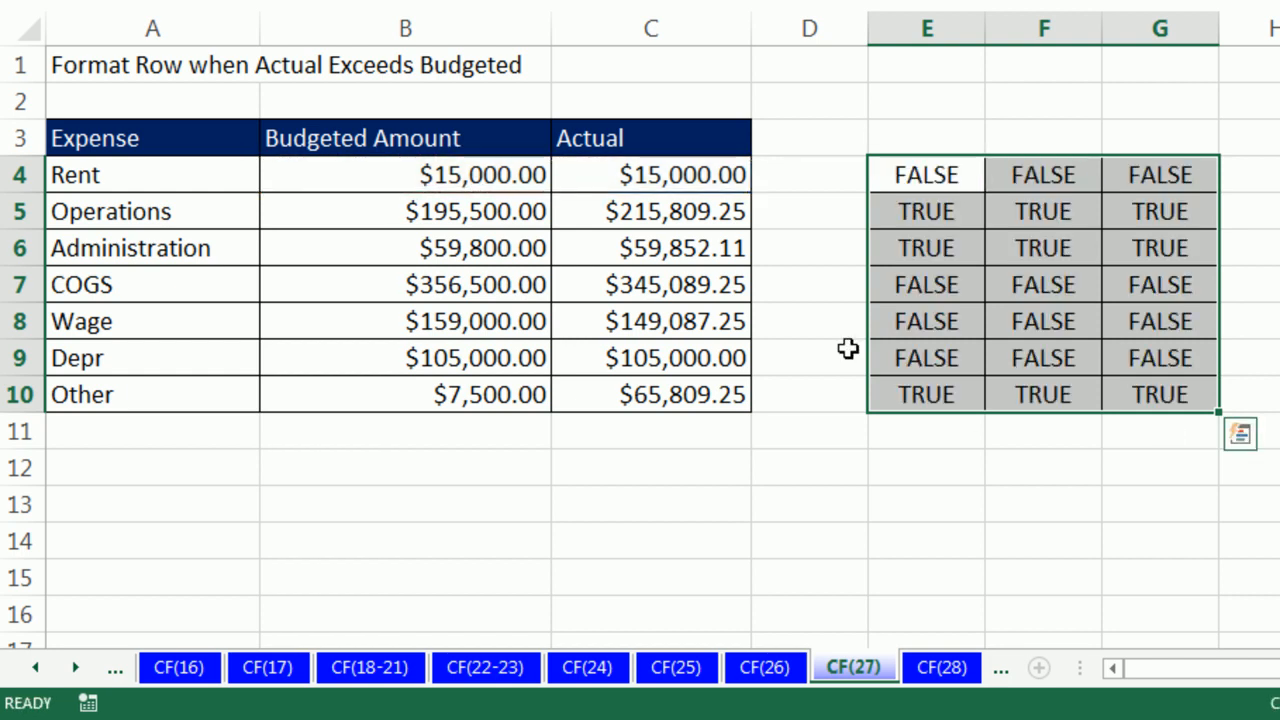
Step: Inspect the cell references of the logical formulas in G10, F10 and E10
double_click(1164, 400)
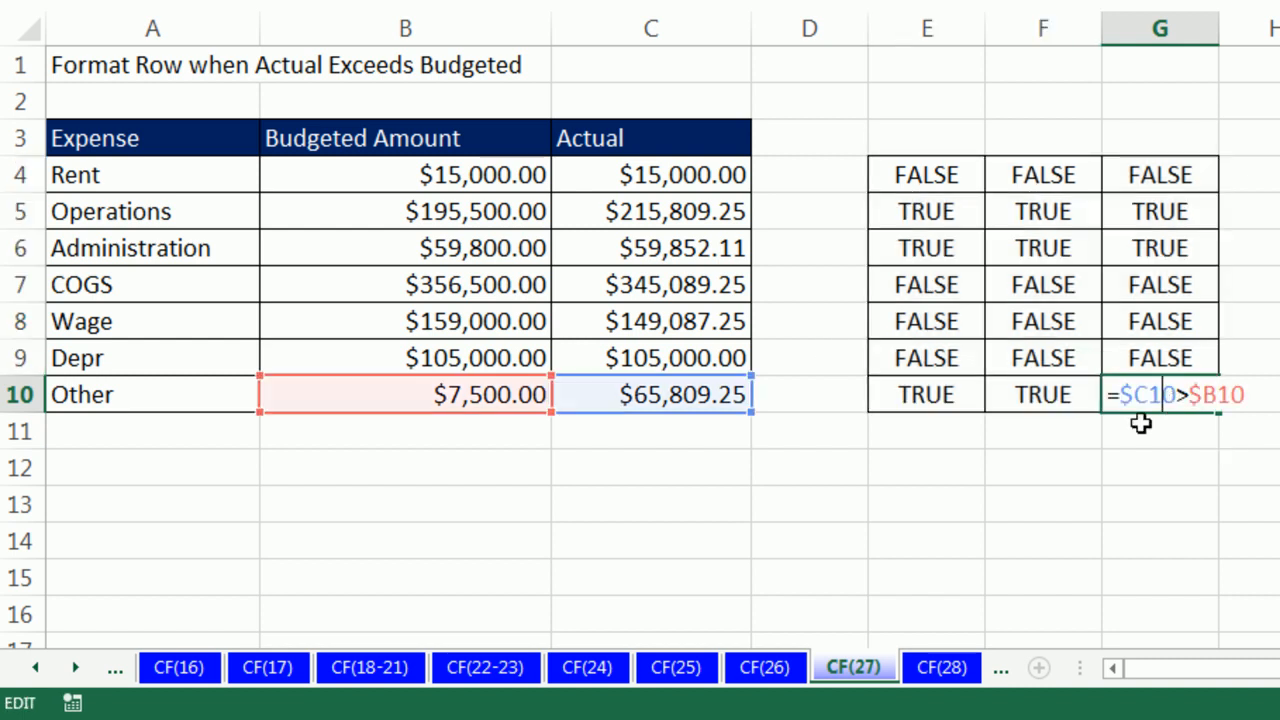
key("Escape")
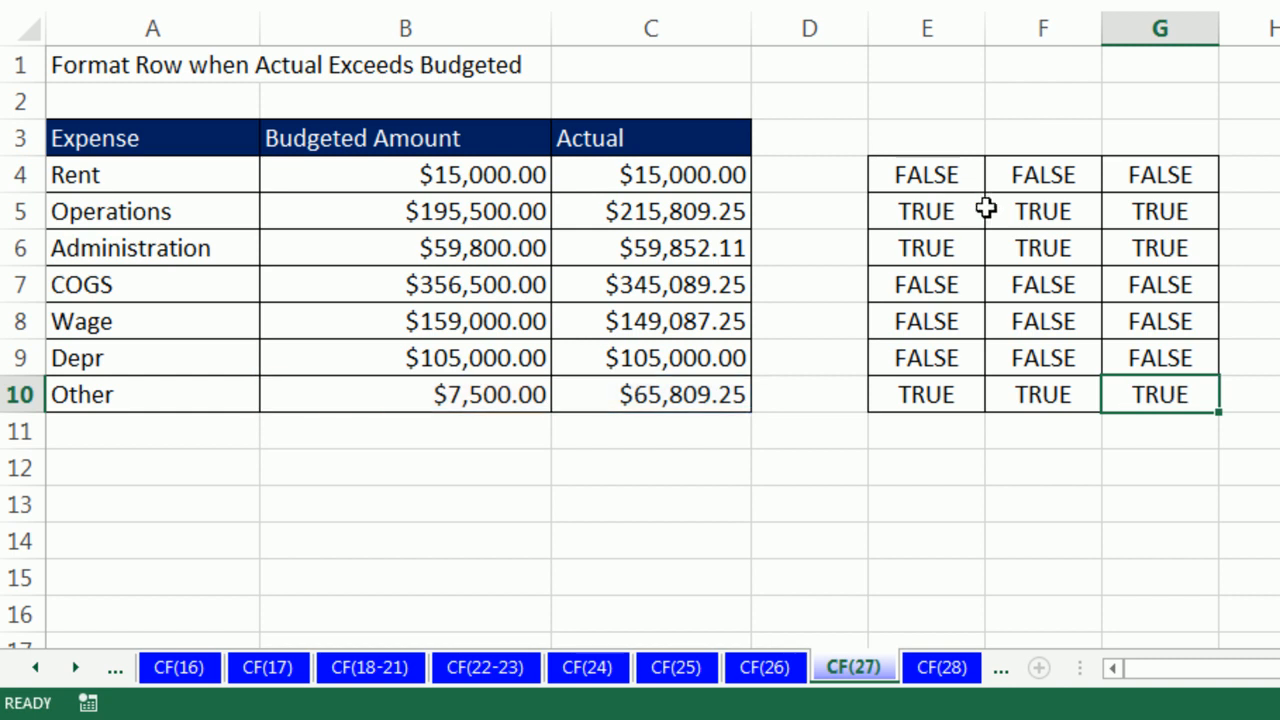
double_click(1008, 397)
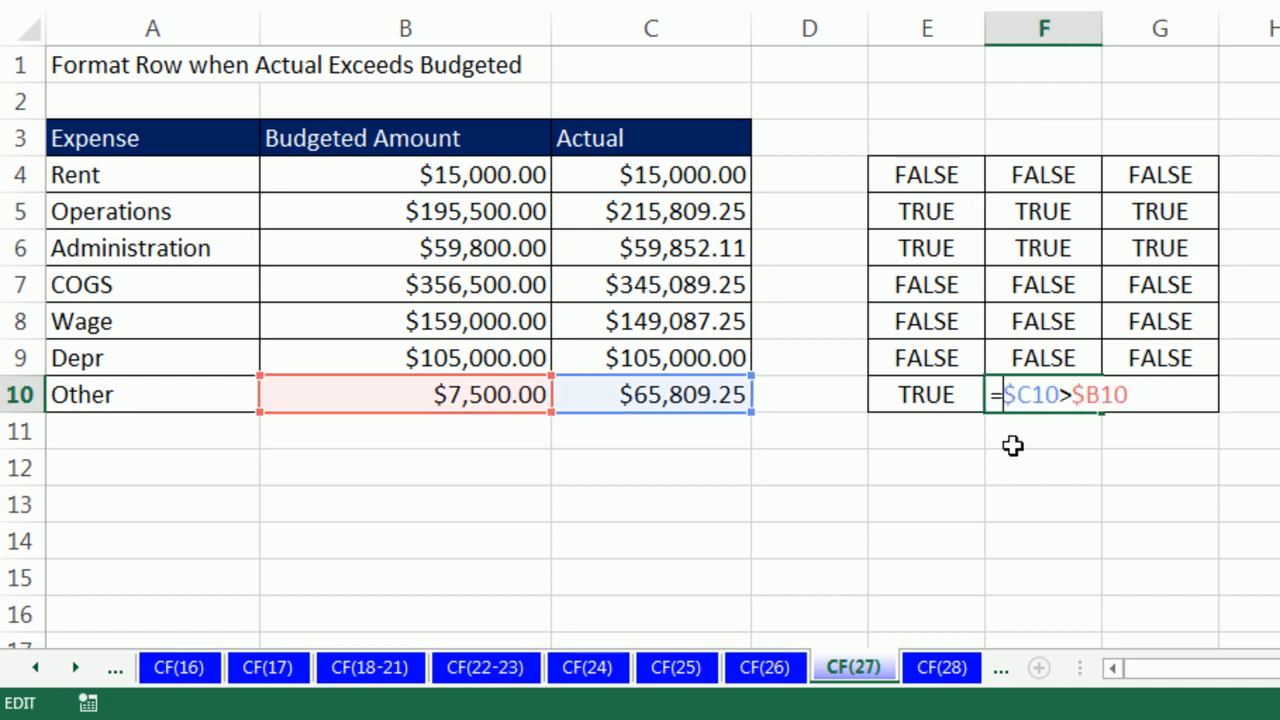
key("Escape")
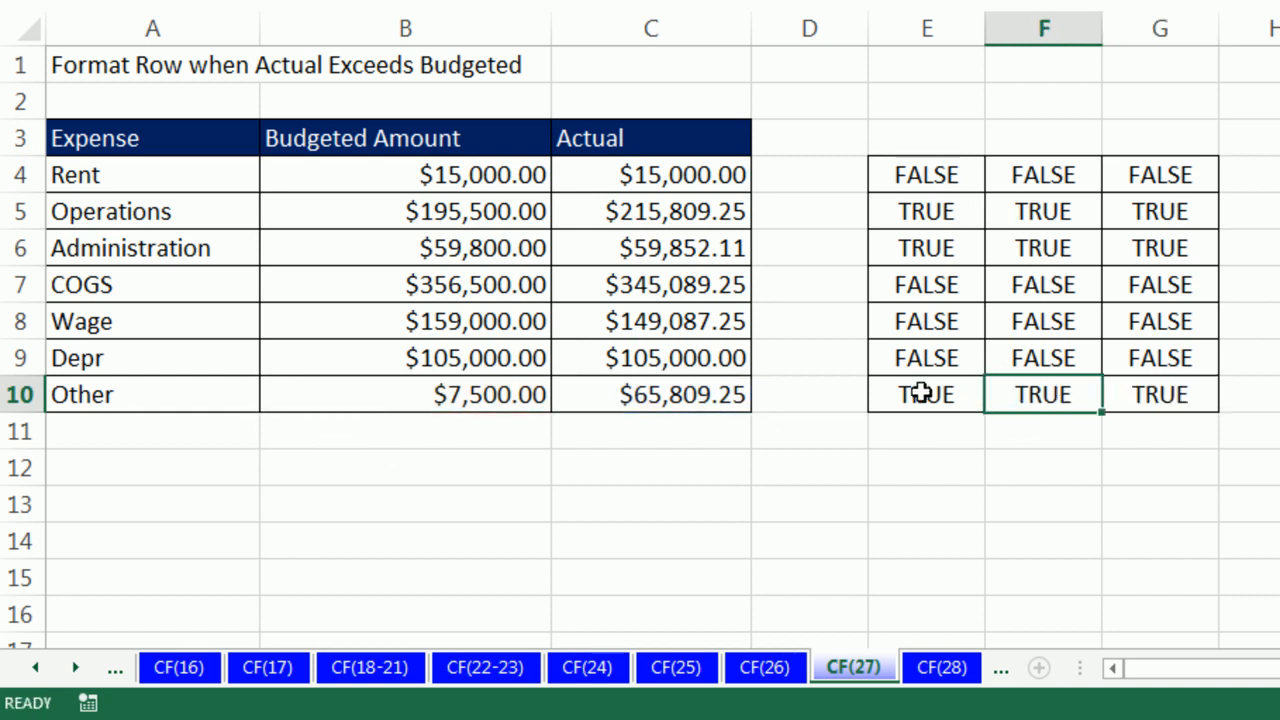
double_click(921, 396)
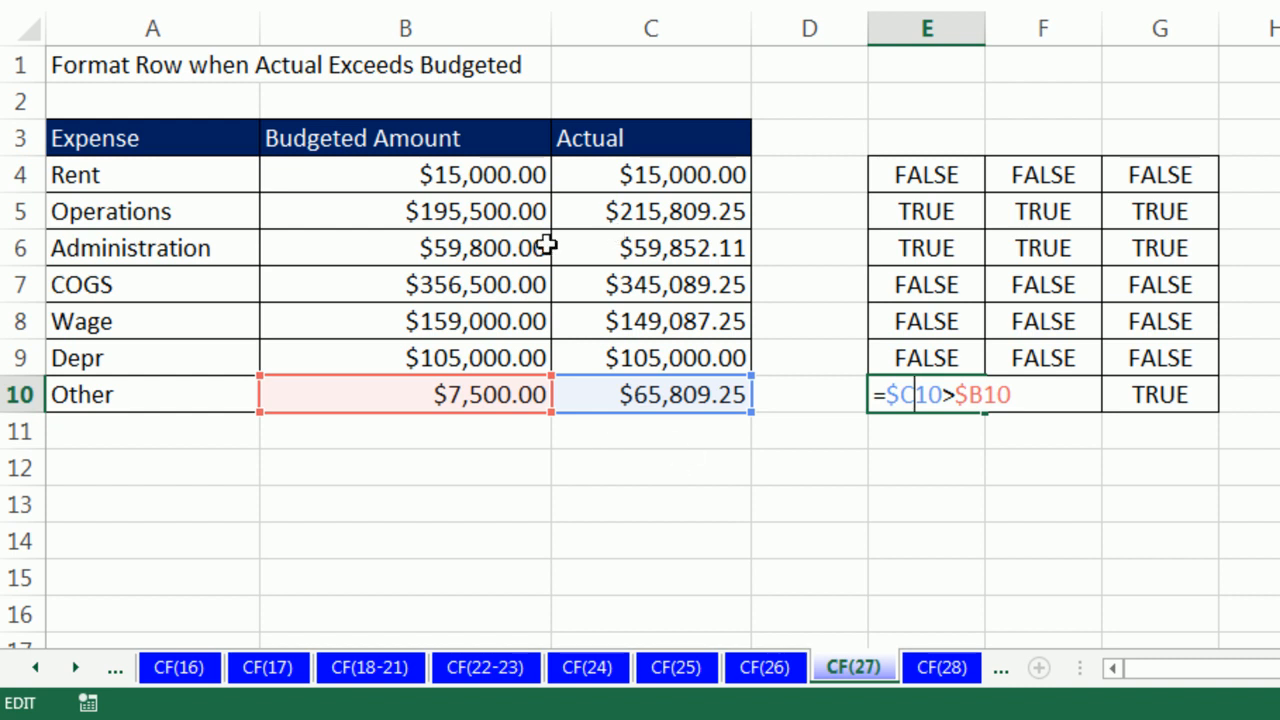
key("Escape")
Step: Copy the text of the logical formula in E4, leaving the cell as it is
double_click(912, 175)
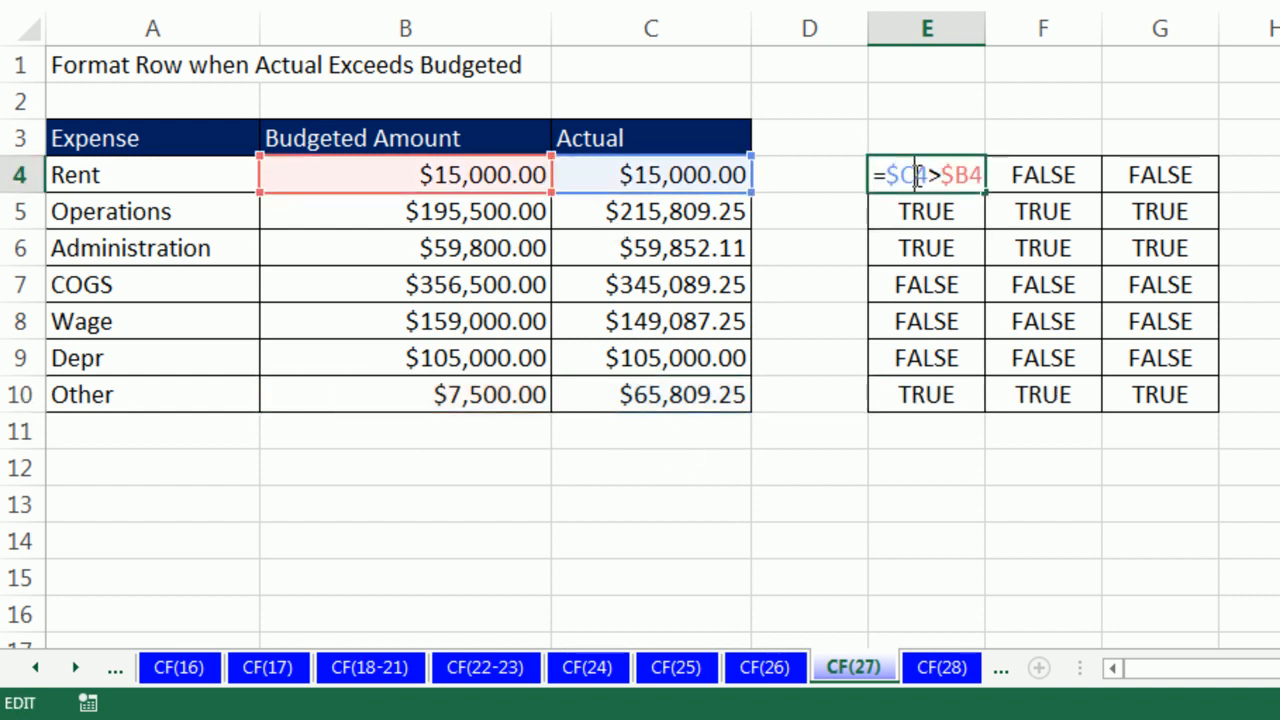
left_click_drag(876, 172, 1040, 168)
key("ctrl+c")
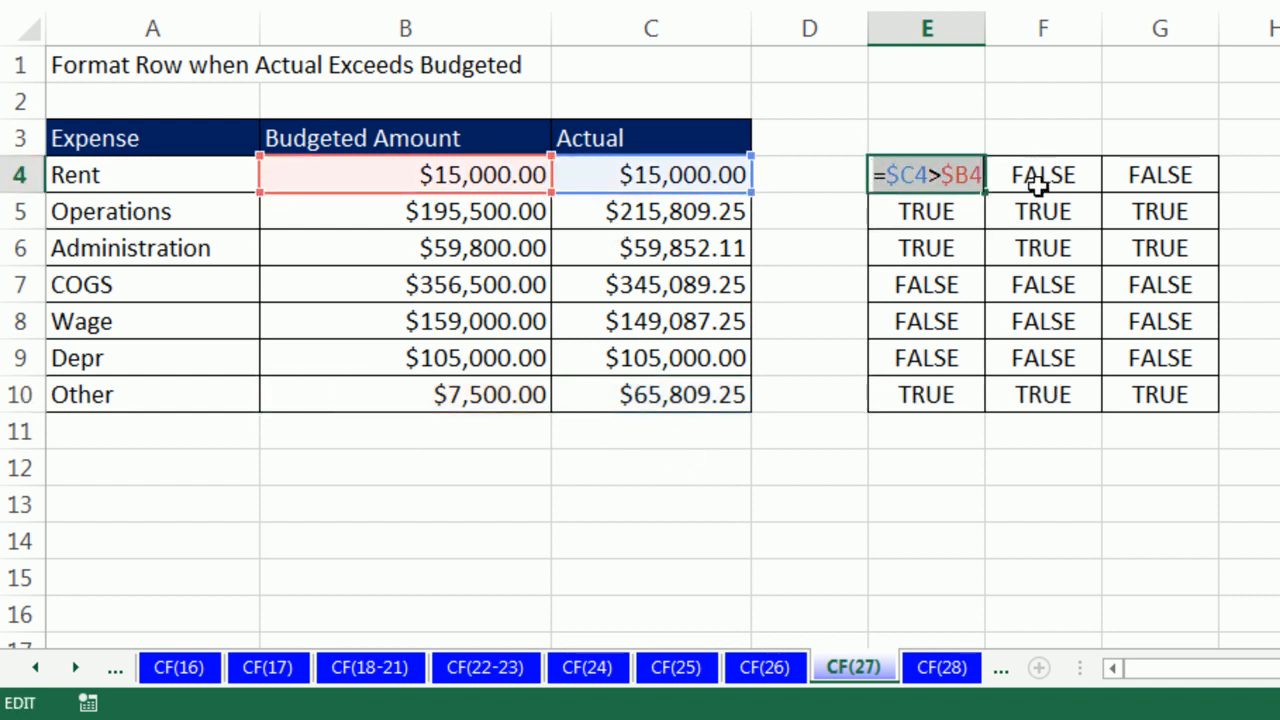
key("Escape")
Step: Start a formula-based conditional formatting rule for A4:C10 and paste =$C4>$B4 as its formula
mouse_move(137, 174)
left_mouse_down()
mouse_move(591, 194)
mouse_move(669, 306)
mouse_move(669, 385)
left_mouse_up()
key("alt")
key("h")
key("l")
key("n")
key("Down")
key("Down")
key("Down")
key("Down")
key("Down")
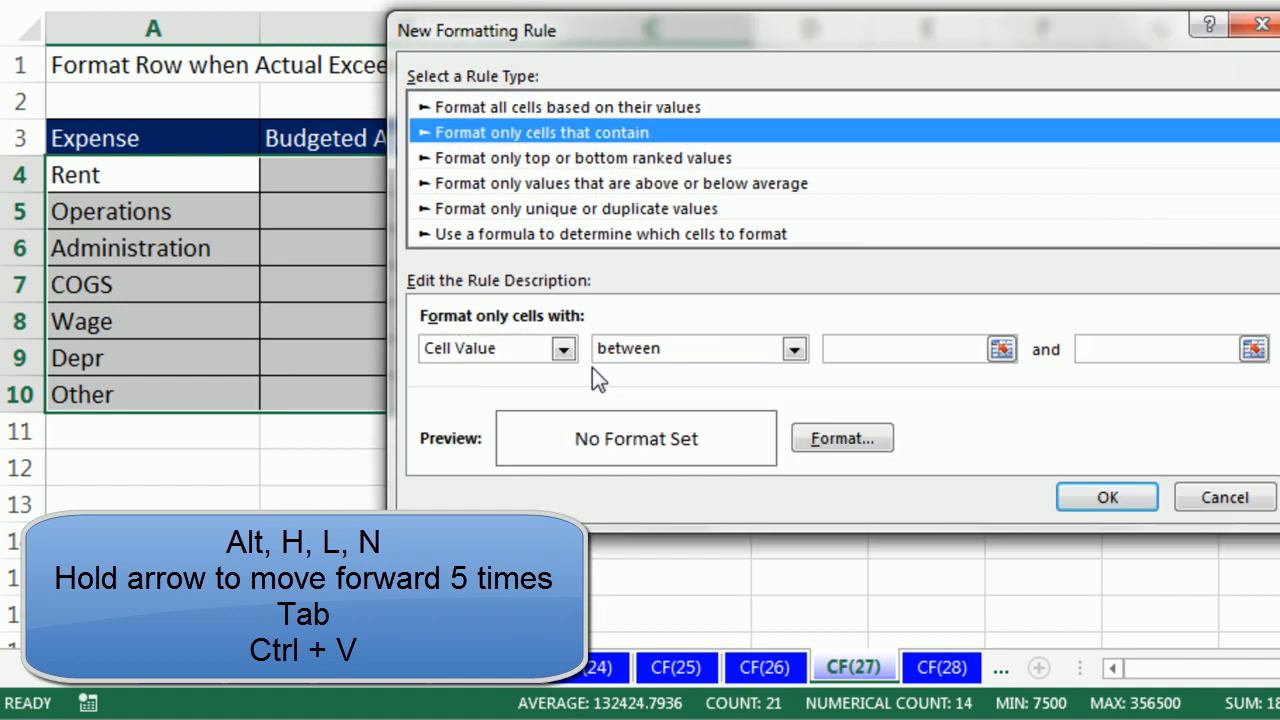
key("Tab")
key("ctrl+v")
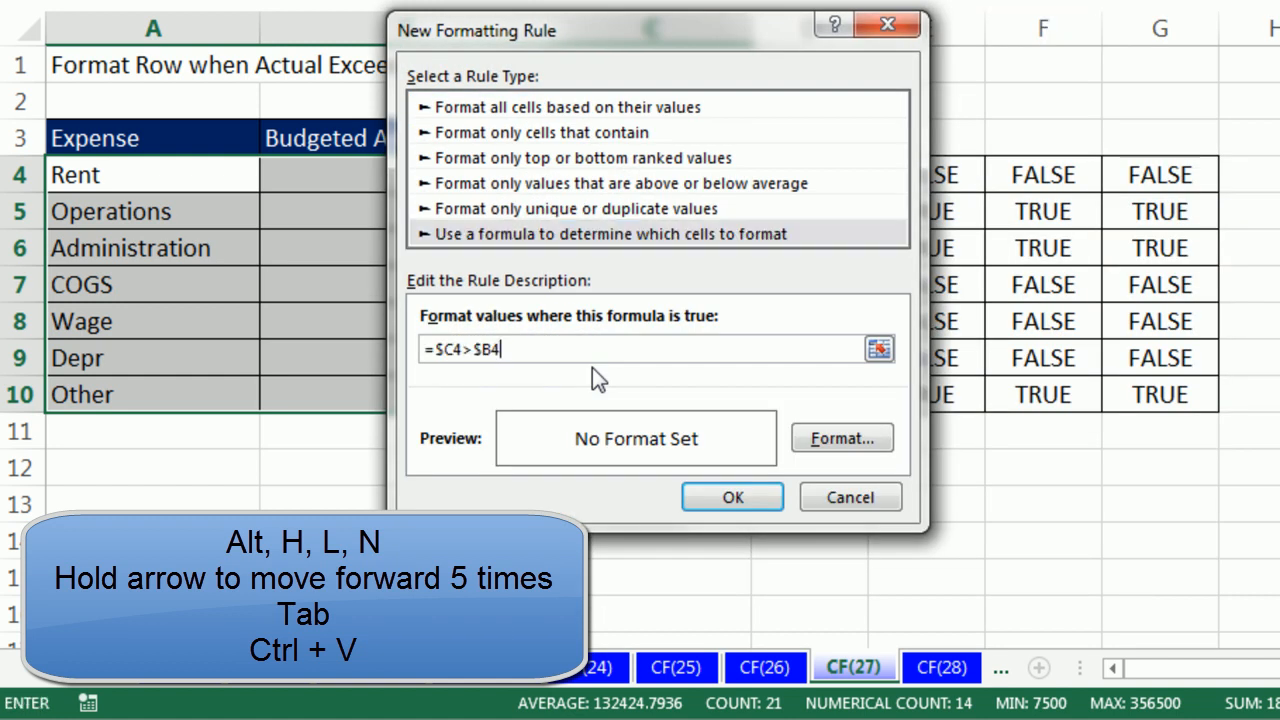
Step: Give the over-budget rule a yellow fill and apply it to the expense rows
left_click(826, 440)
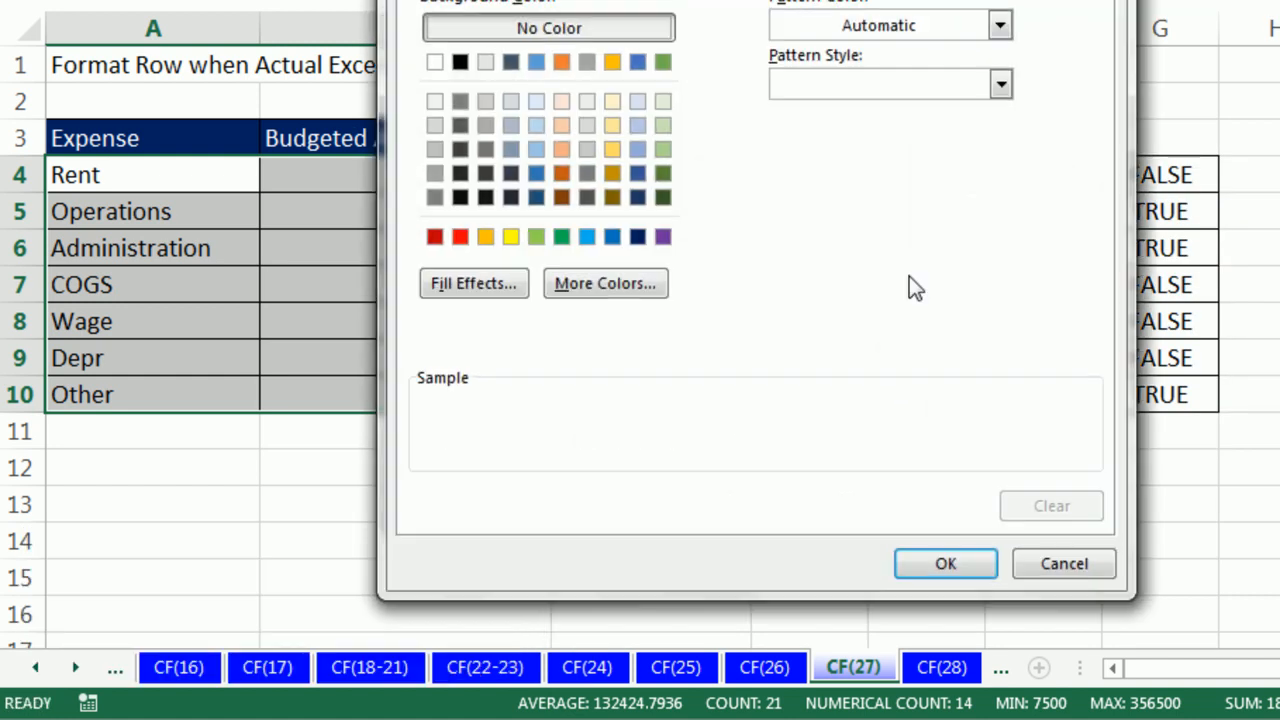
left_click(510, 237)
left_click(940, 565)
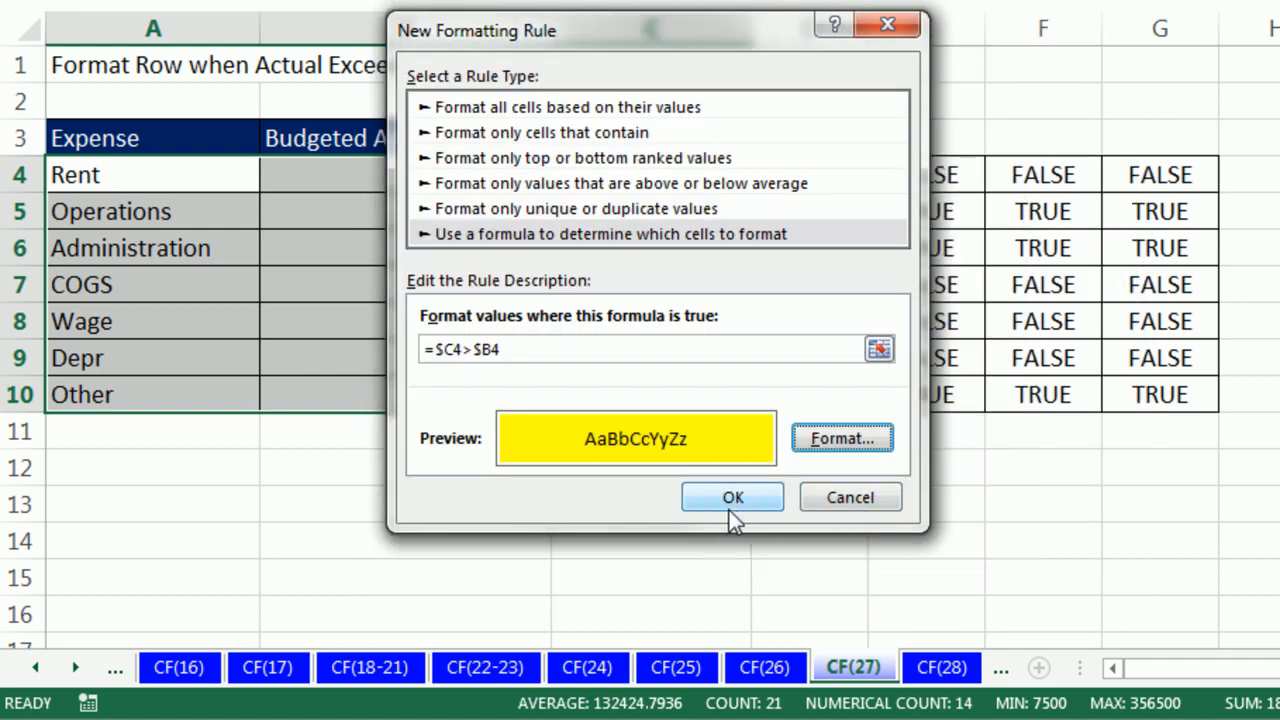
left_click(733, 506)
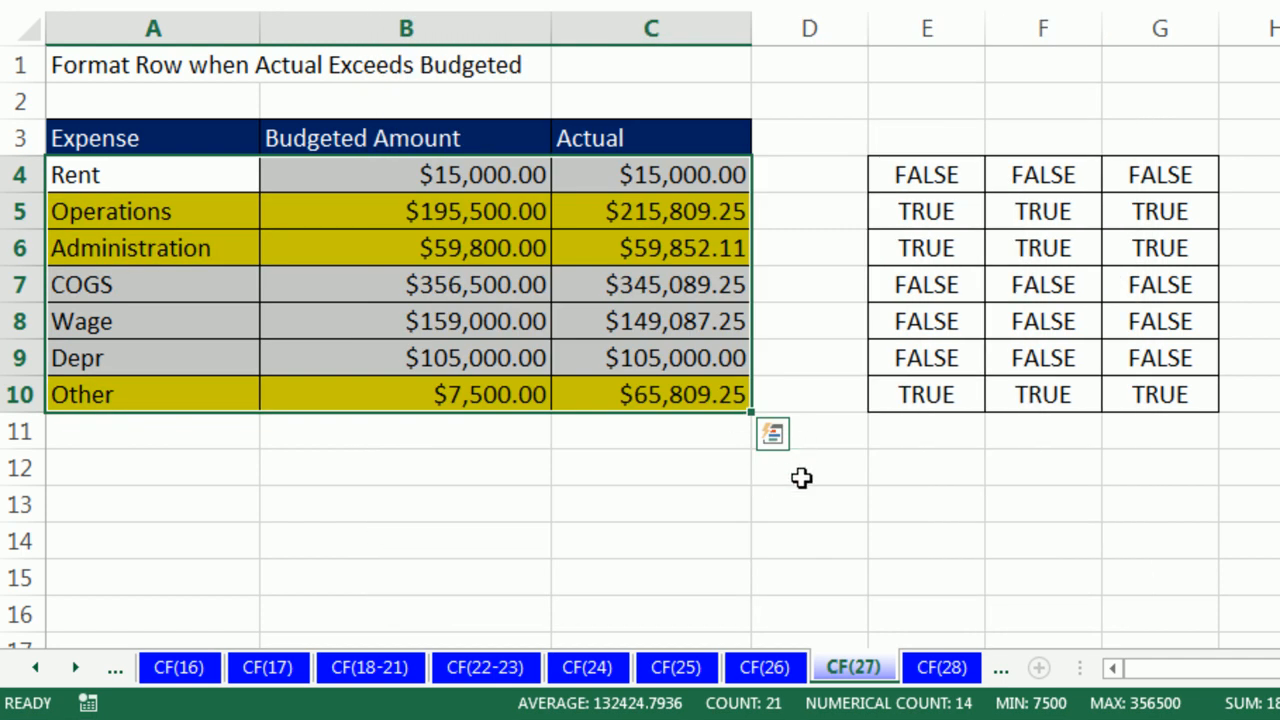
Step: Test the rule with an actual amount of 450,000 for COGS, and undo the change
left_click(707, 287)
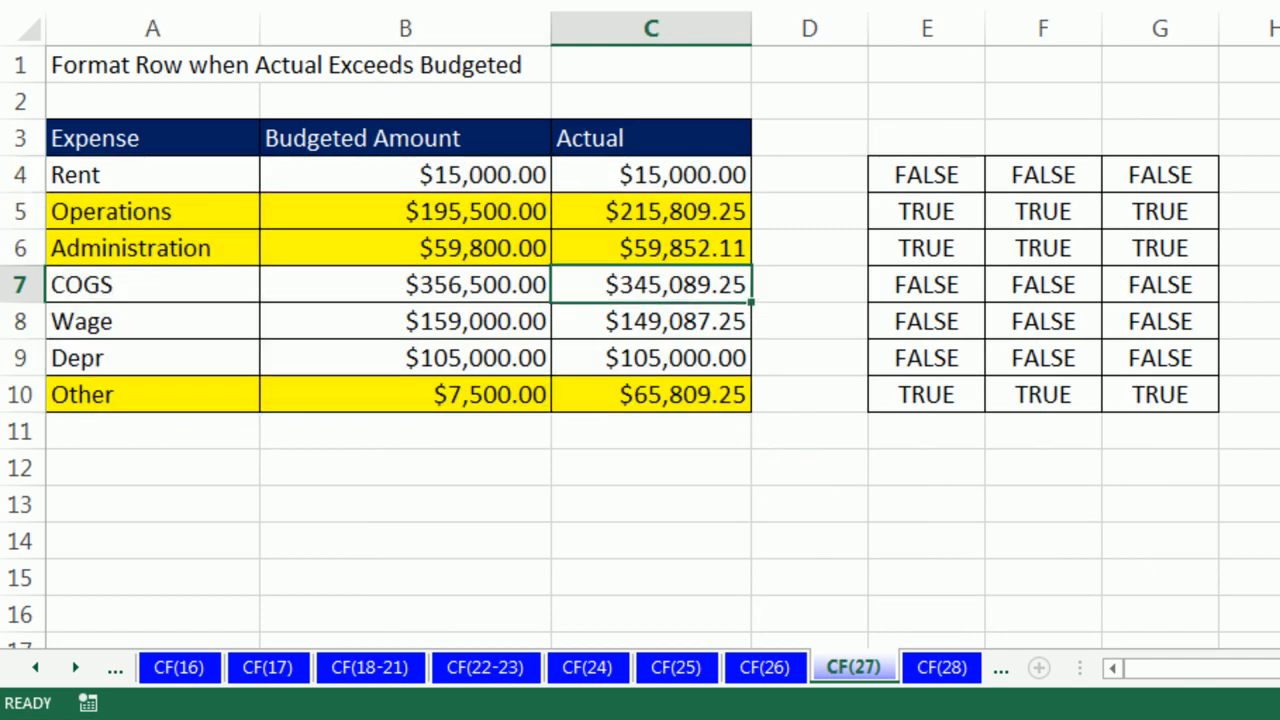
type("45000")
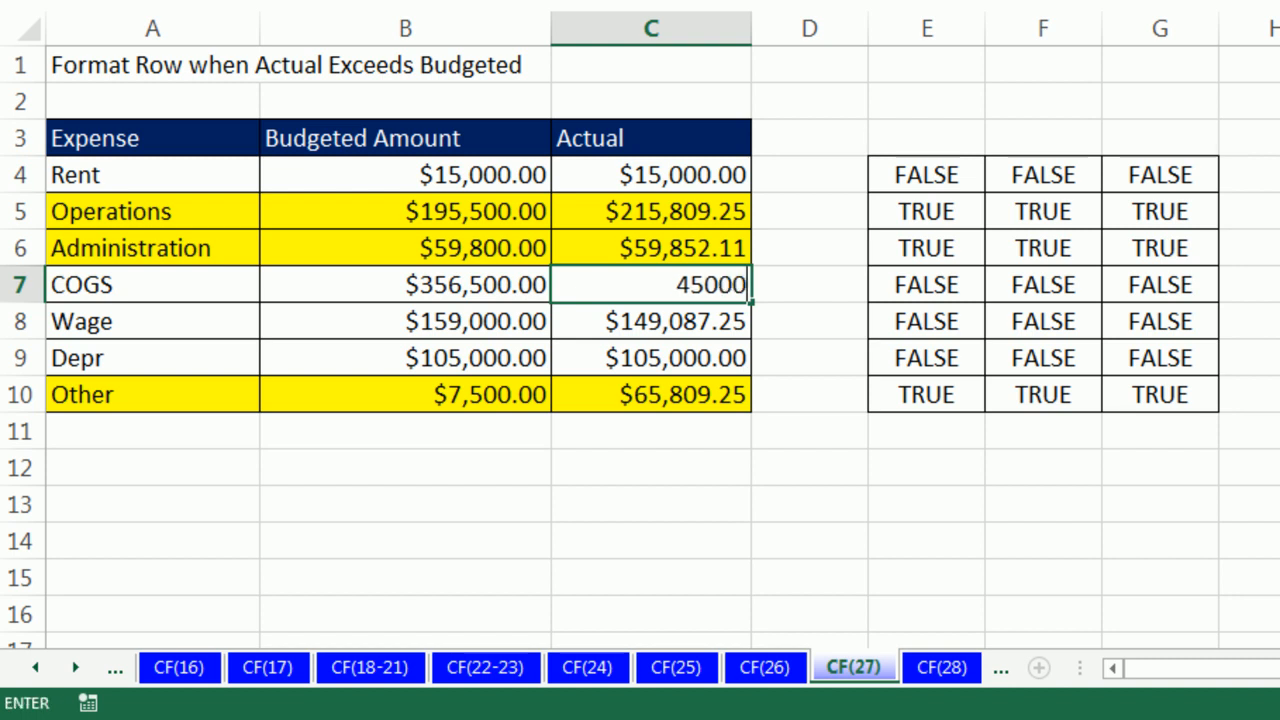
type("50,000")
key("Return")
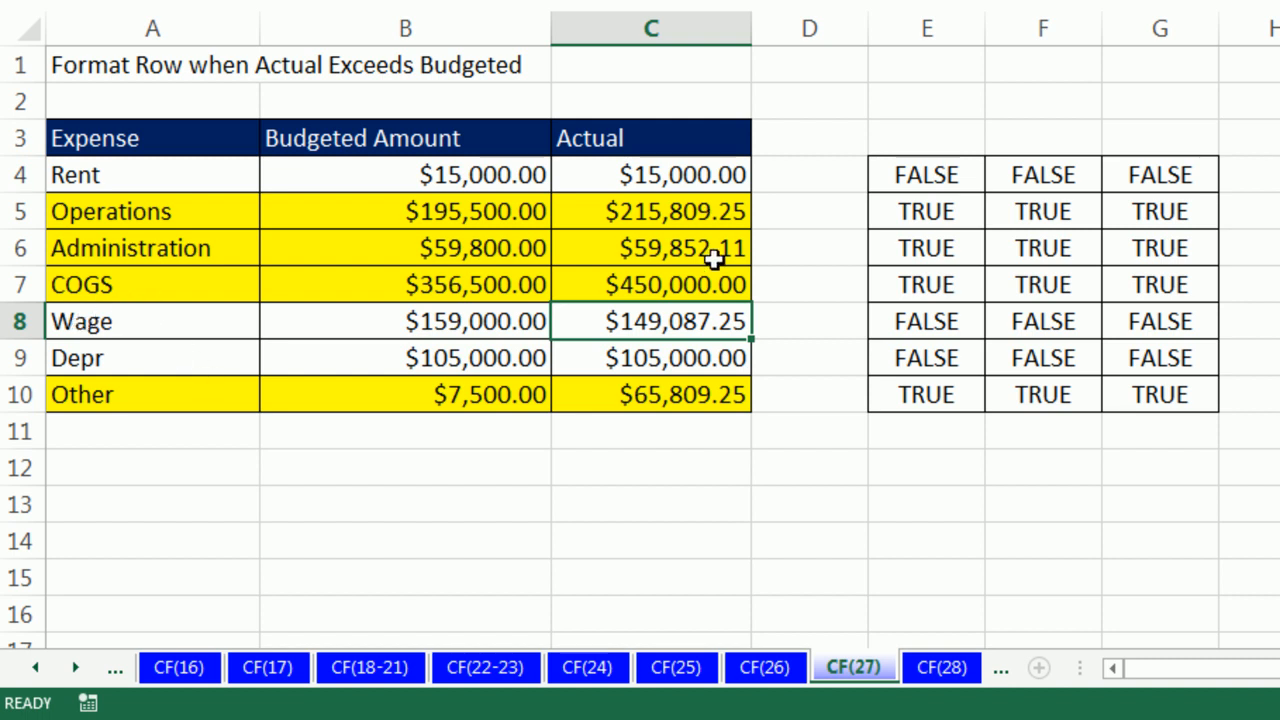
key("ctrl+z")
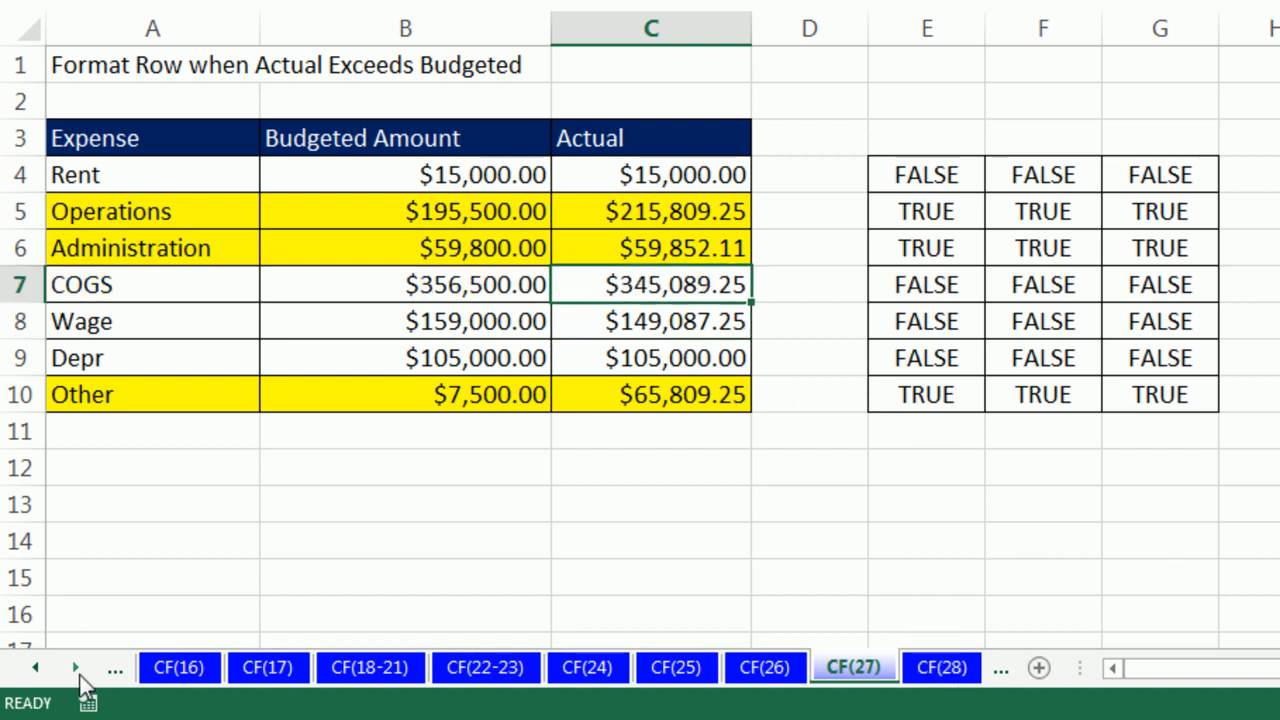
Step: Switch to sheet CF(28), the exercise on formatting a whole column
left_click(75, 667)
left_click(75, 667)
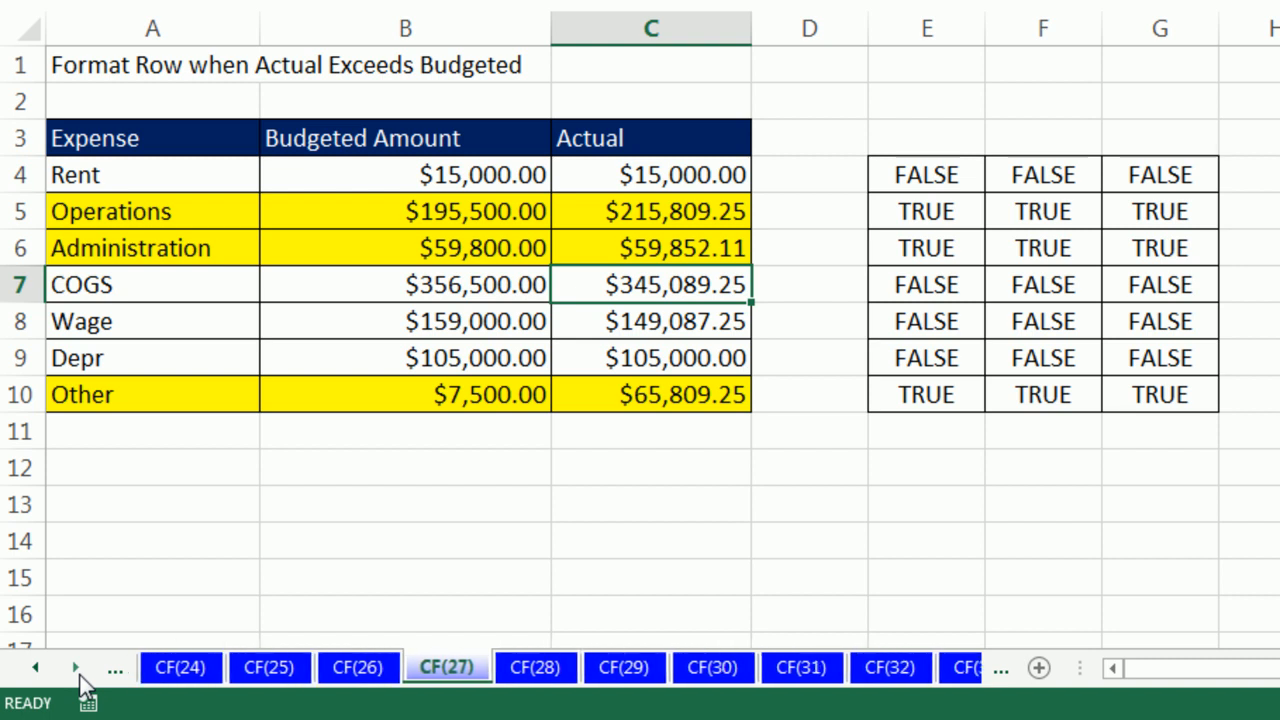
left_click(535, 667)
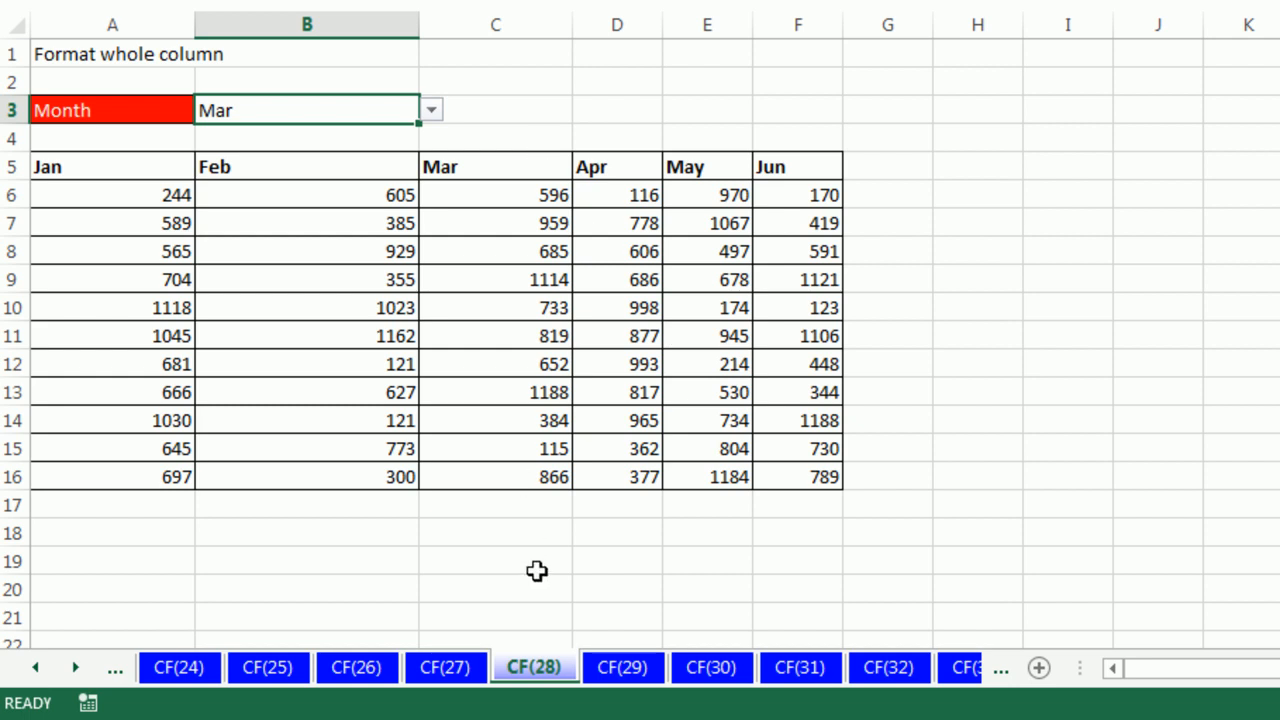
Step: Start a formula-based conditional formatting rule for A6:F16 and keep the month headers and criterion cell in view
left_click_drag(117, 197, 806, 468)
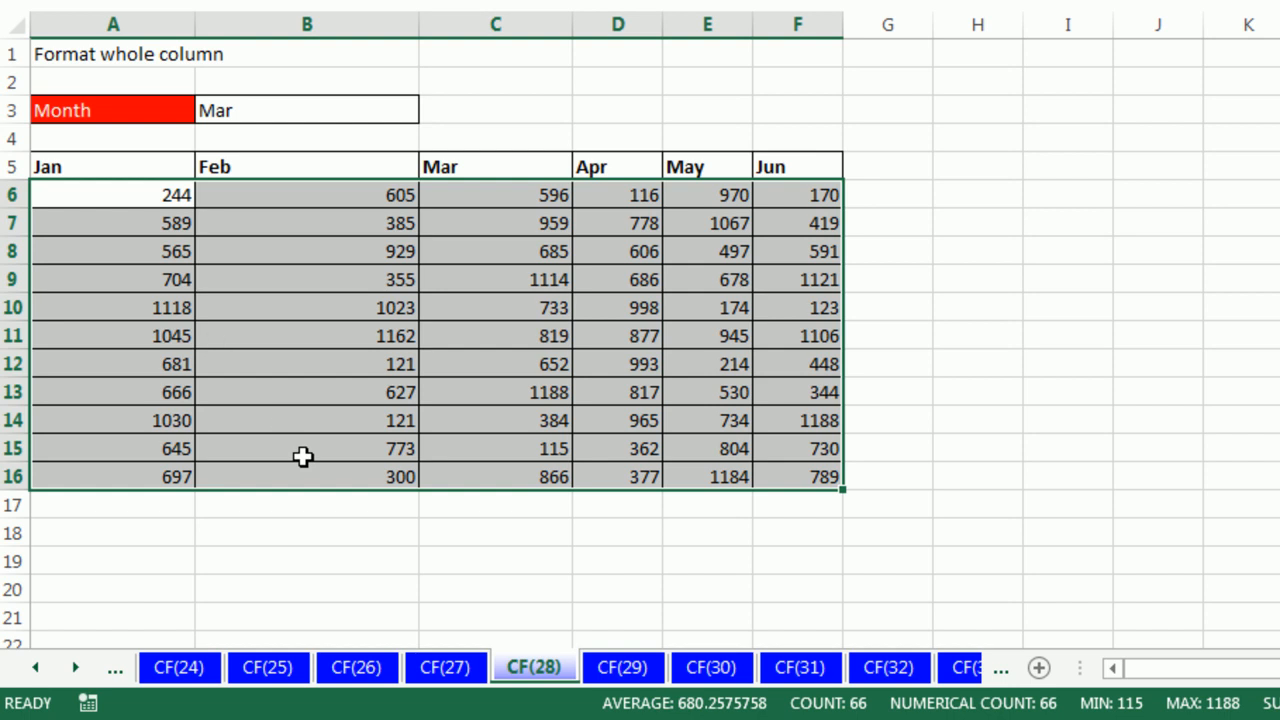
key("alt+h")
key("l")
key("n")
key("Down")
key("Down")
key("Down")
key("Down")
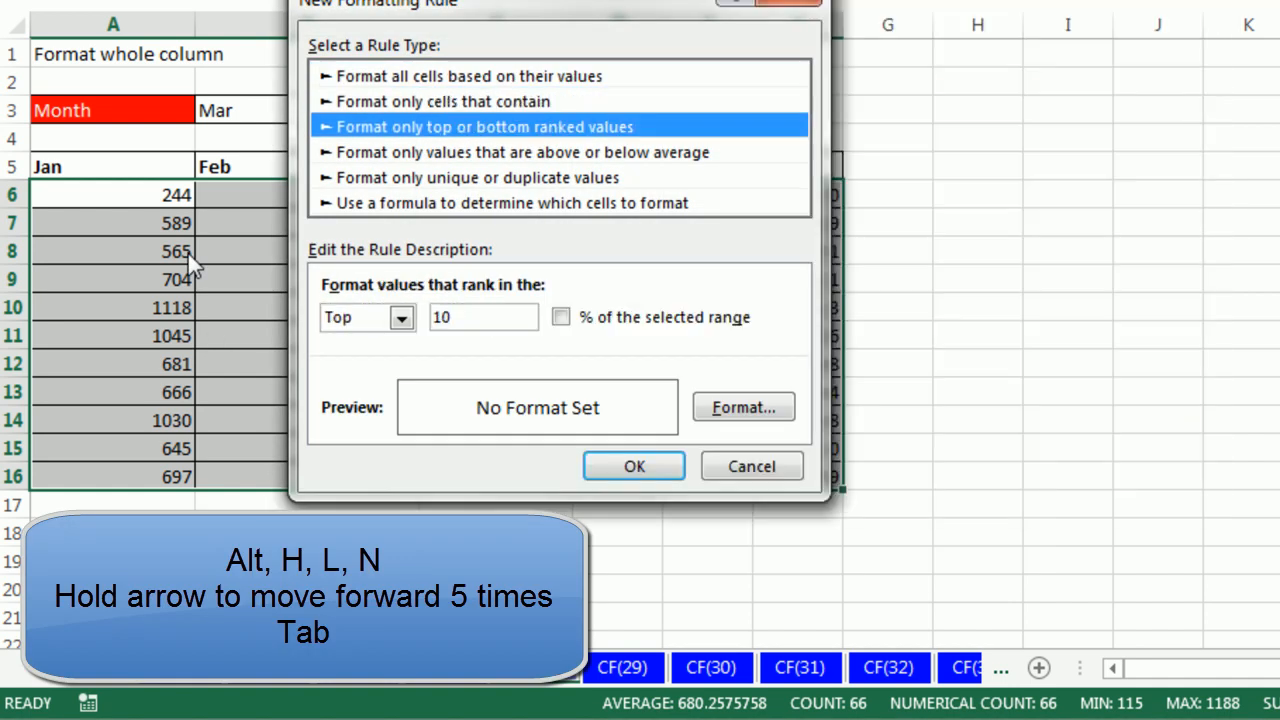
key("Down")
key("Tab")
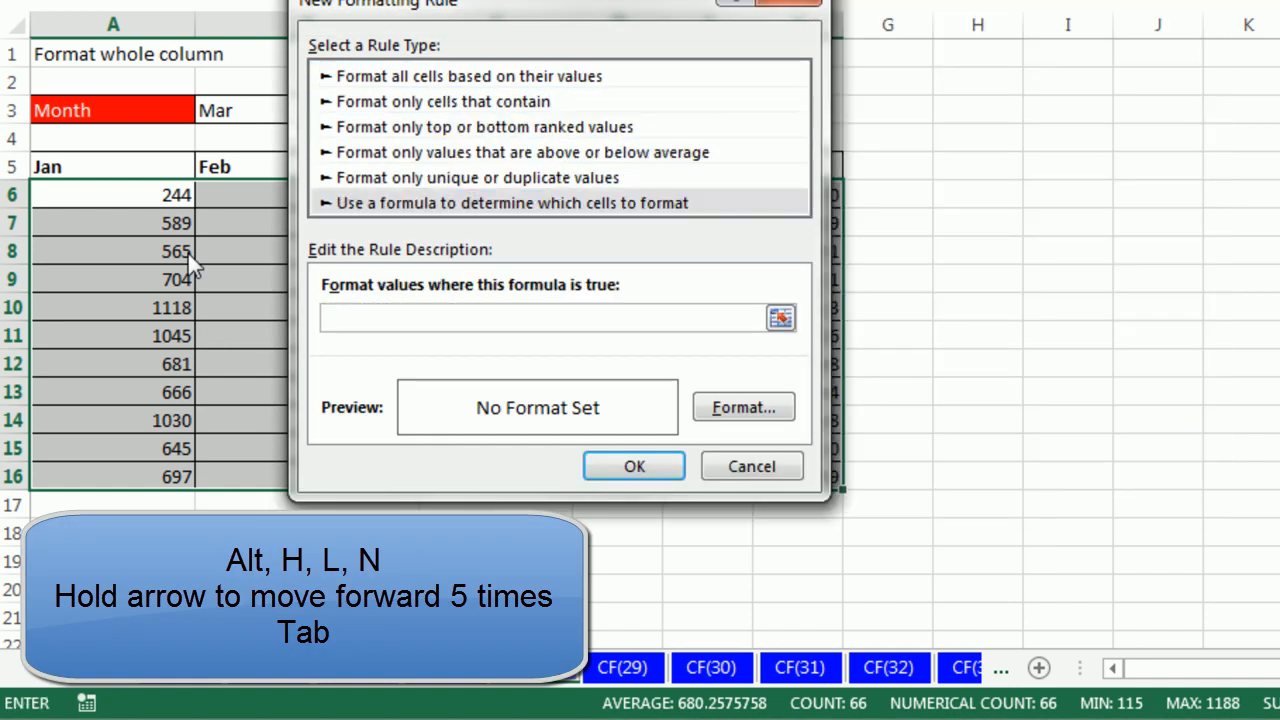
left_click_drag(516, 12, 636, 0)
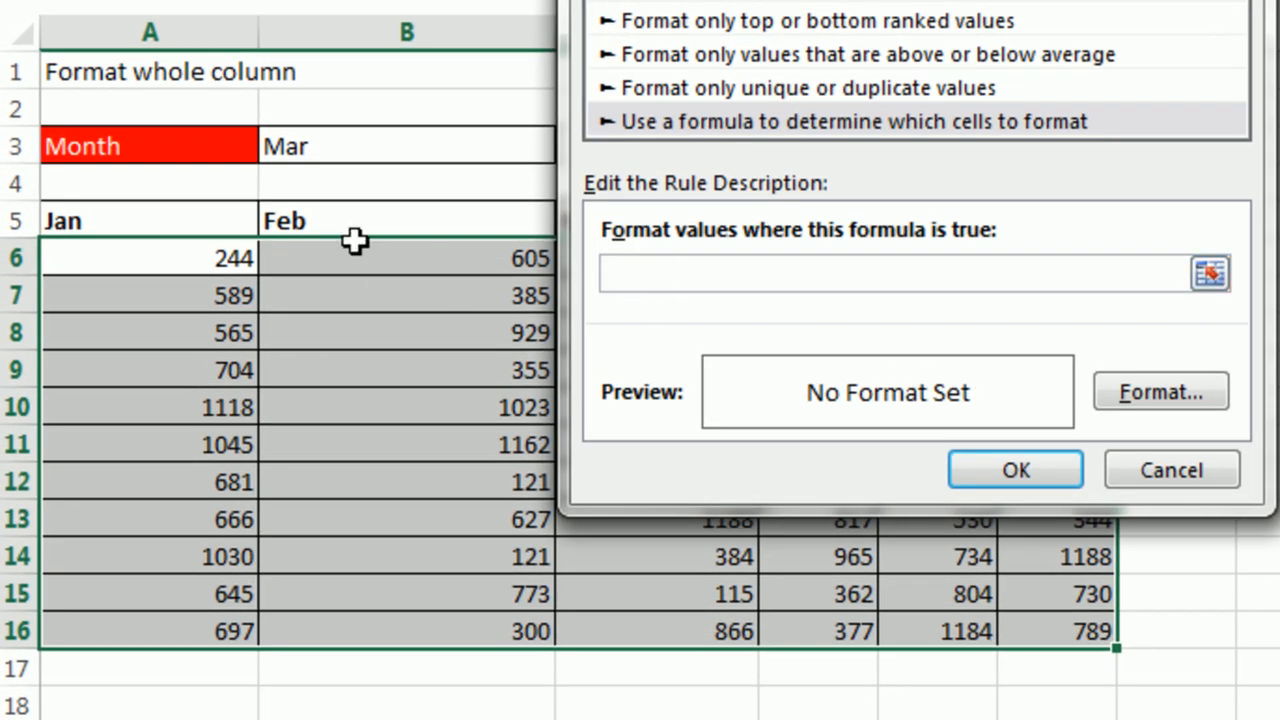
Step: Enter the rule formula =A$5=$B$3, locking only the row of the month header and fully locking the criterion cell
left_click(145, 215)
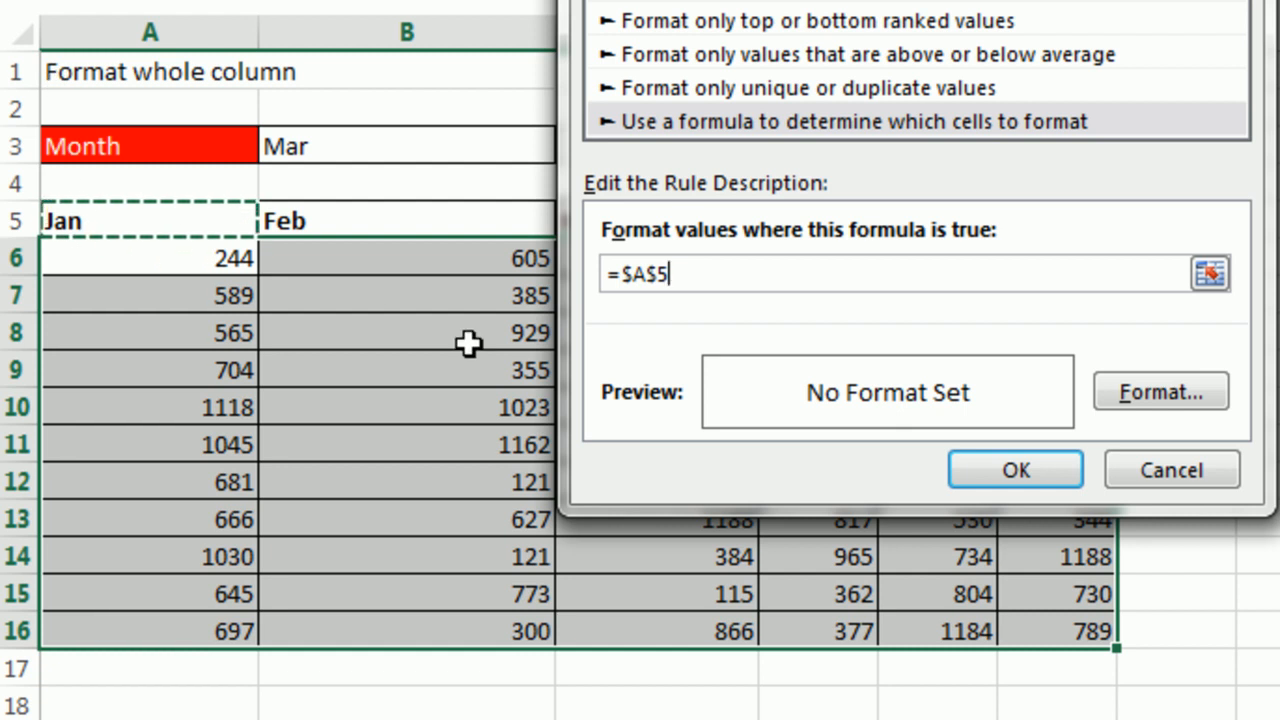
left_click(662, 273)
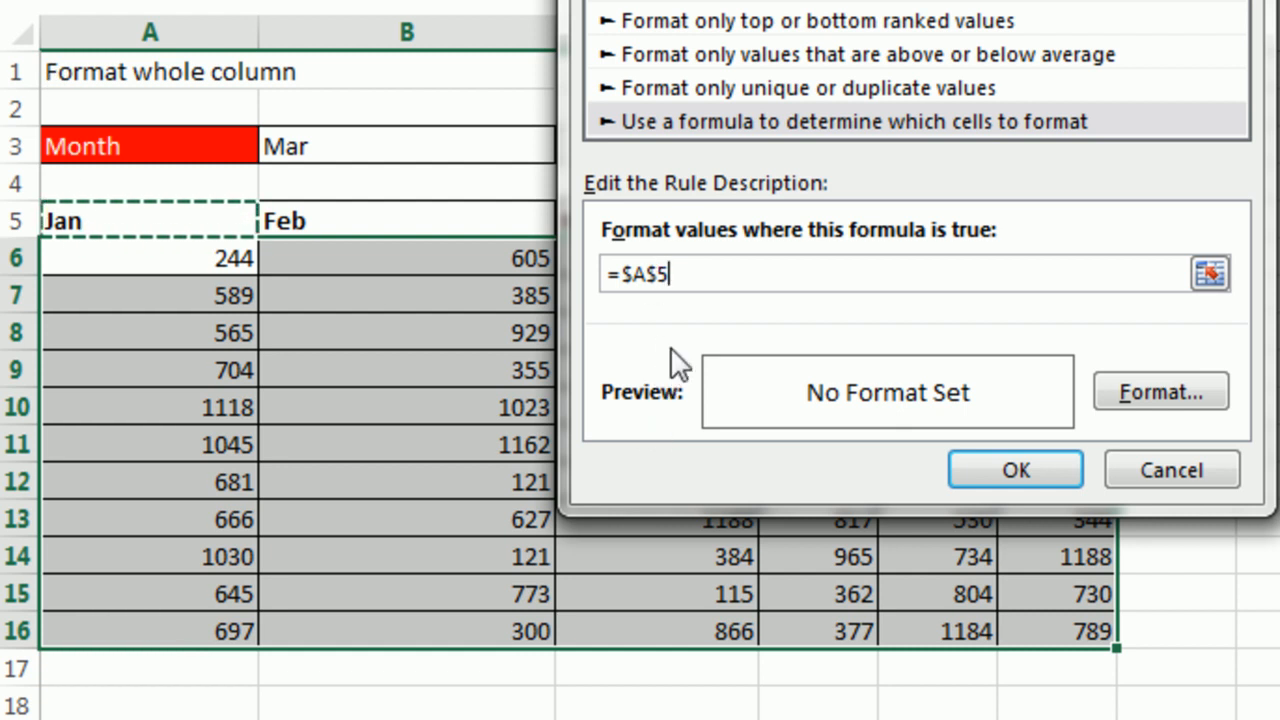
key("F4")
type("=")
left_click(431, 146)
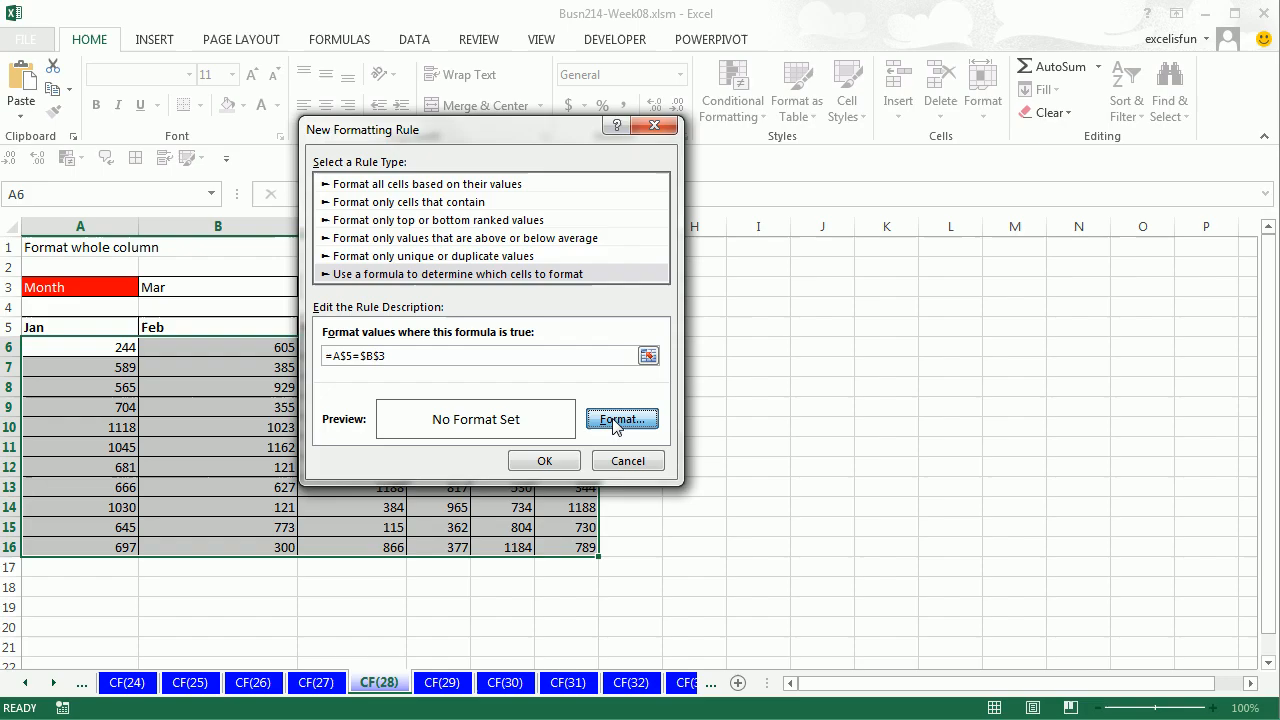
Step: Choose a yellow fill as the format of the month column rule
left_click(1150, 391)
left_click(299, 352)
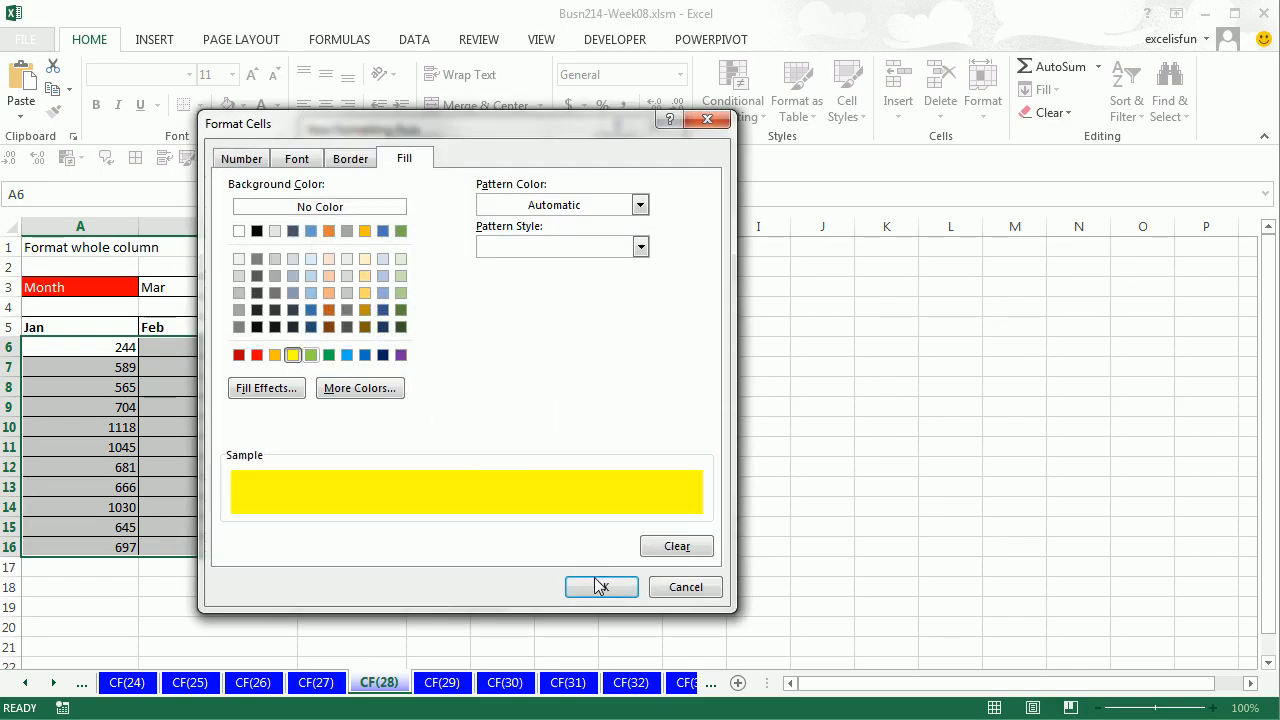
Step: Accept the yellow fill and create the formula rule =A$5=$B$3 for the monthly data in A6:F16
left_click(602, 592)
left_click(541, 460)
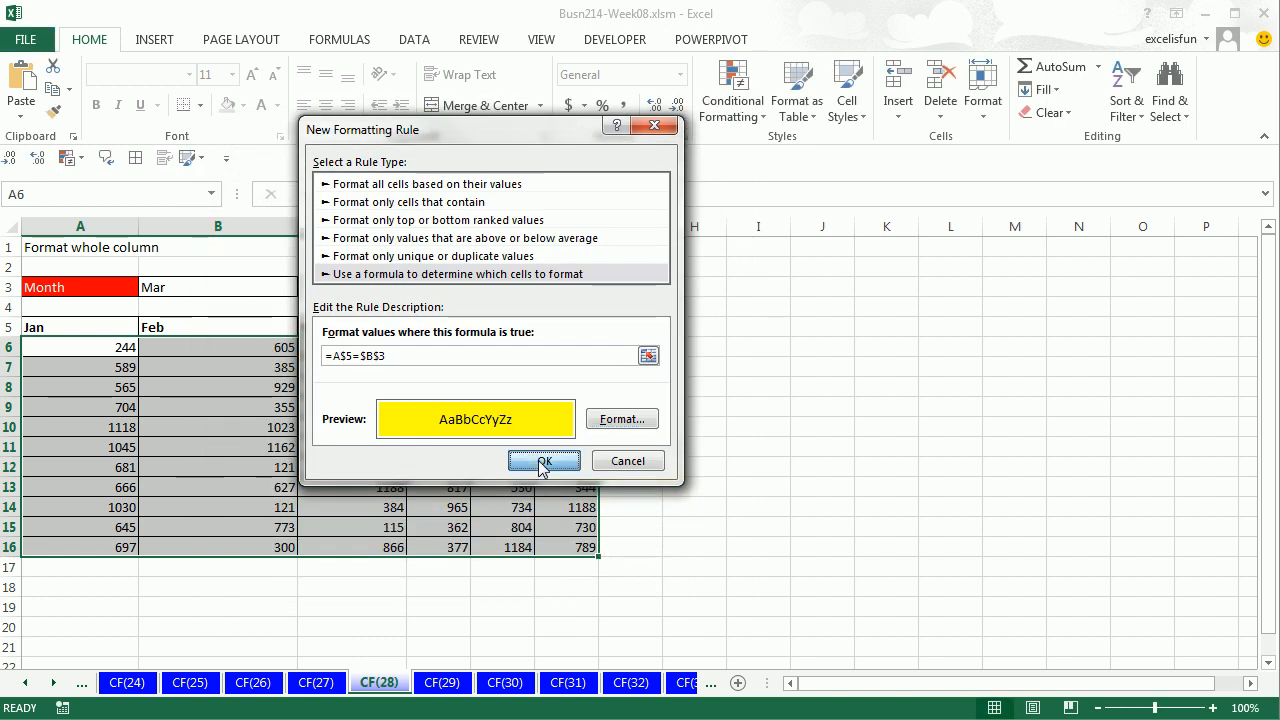
left_click(740, 485)
Step: Test the column highlighting by setting the month in B3 to Jan and then to May
left_click(275, 287)
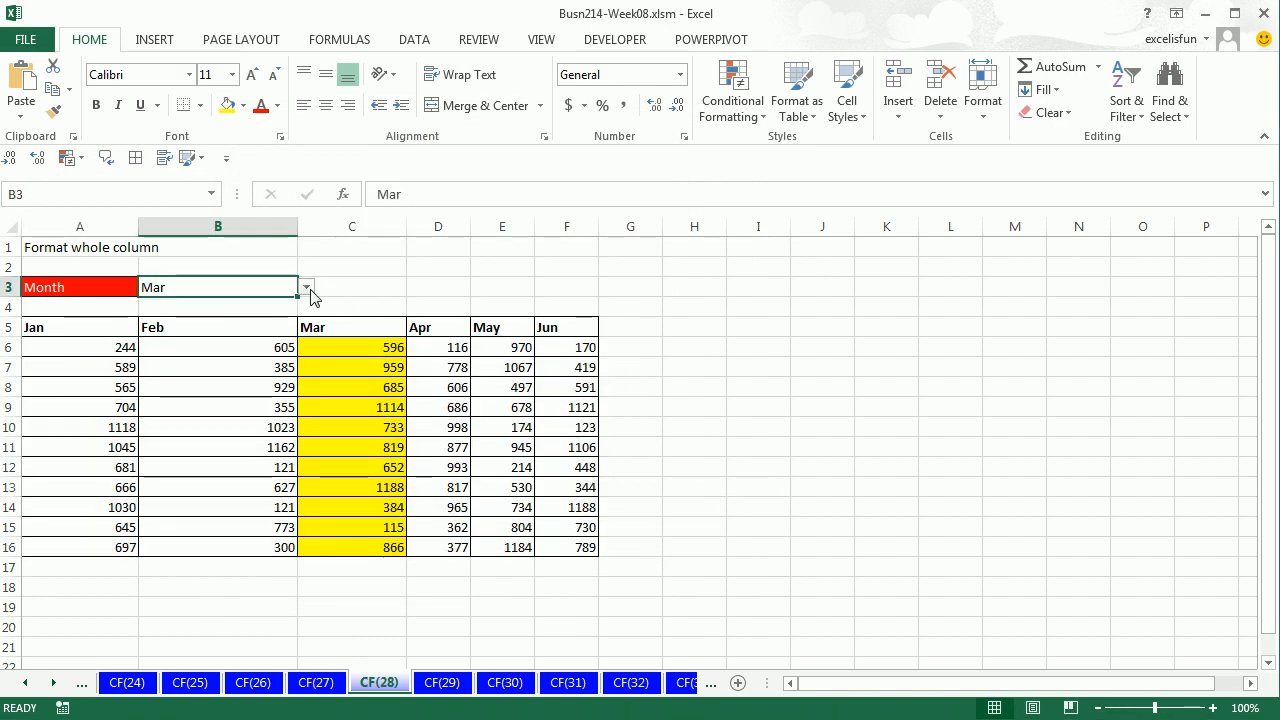
left_click(307, 288)
left_click(290, 304)
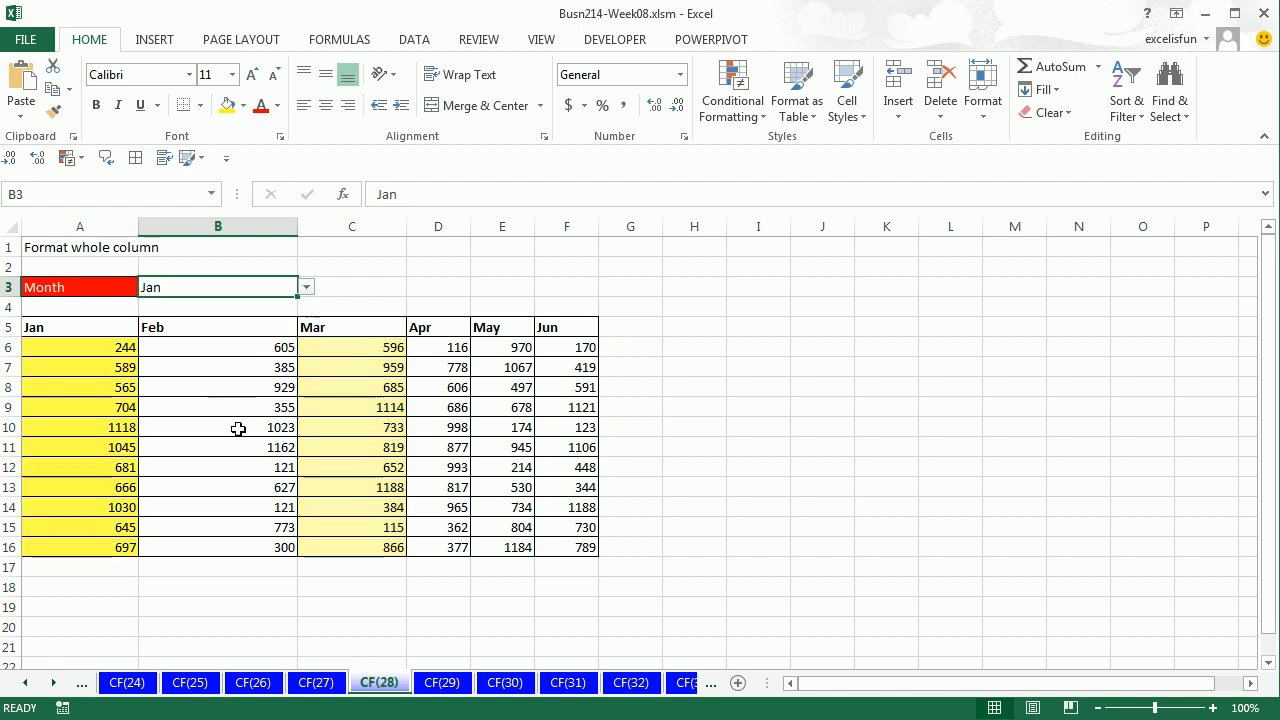
left_click(307, 288)
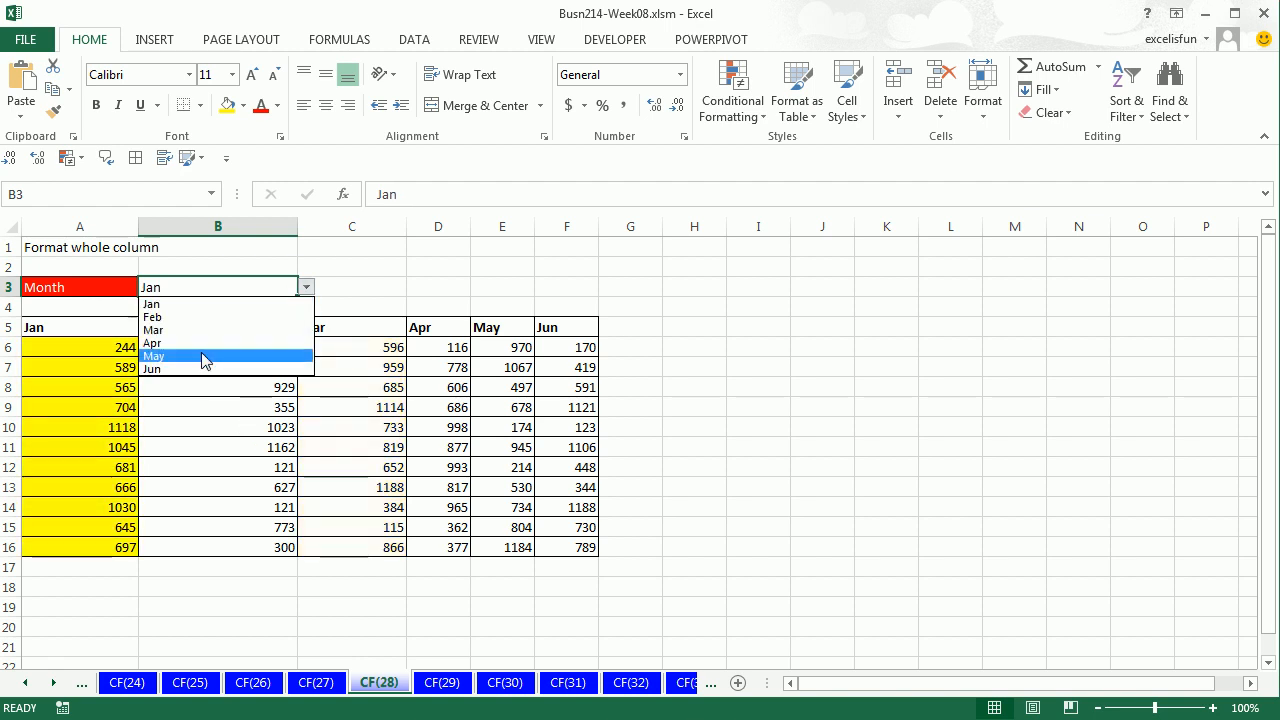
left_click(204, 358)
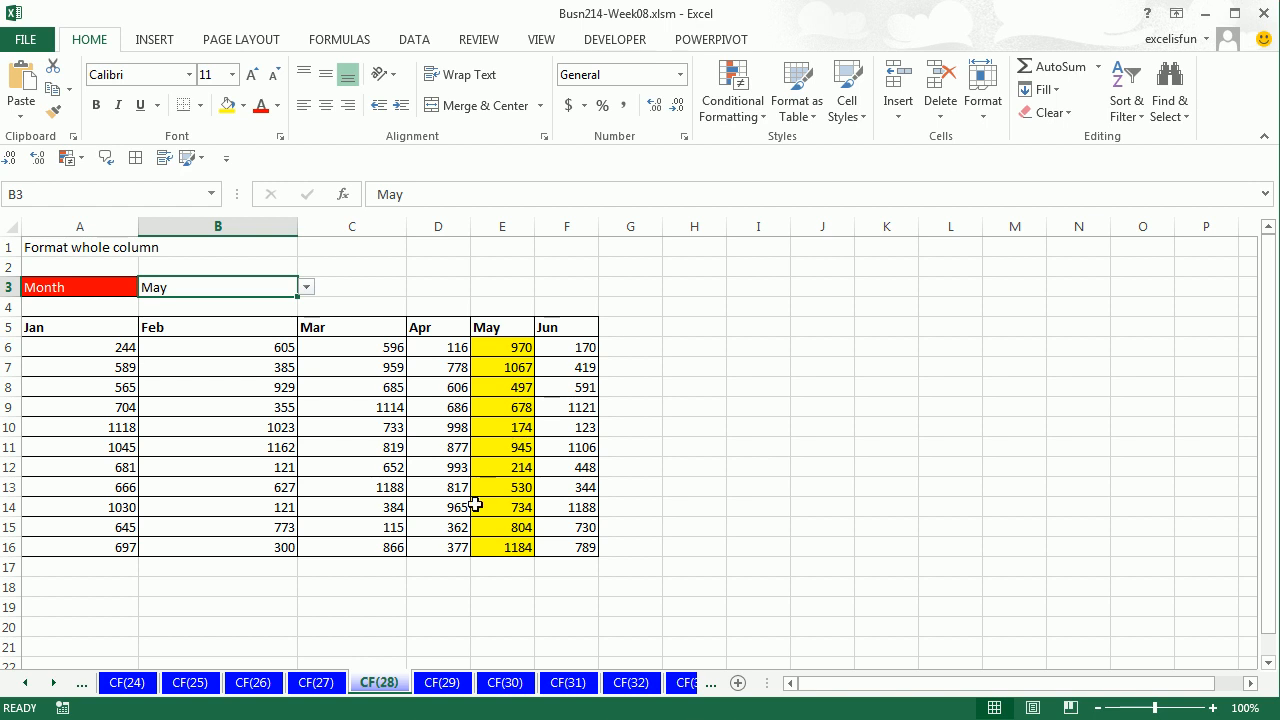
Step: Review the whole-row invoice example on sheet CF(26), then return to the OR criteria sheet CF(29)
left_click(447, 684)
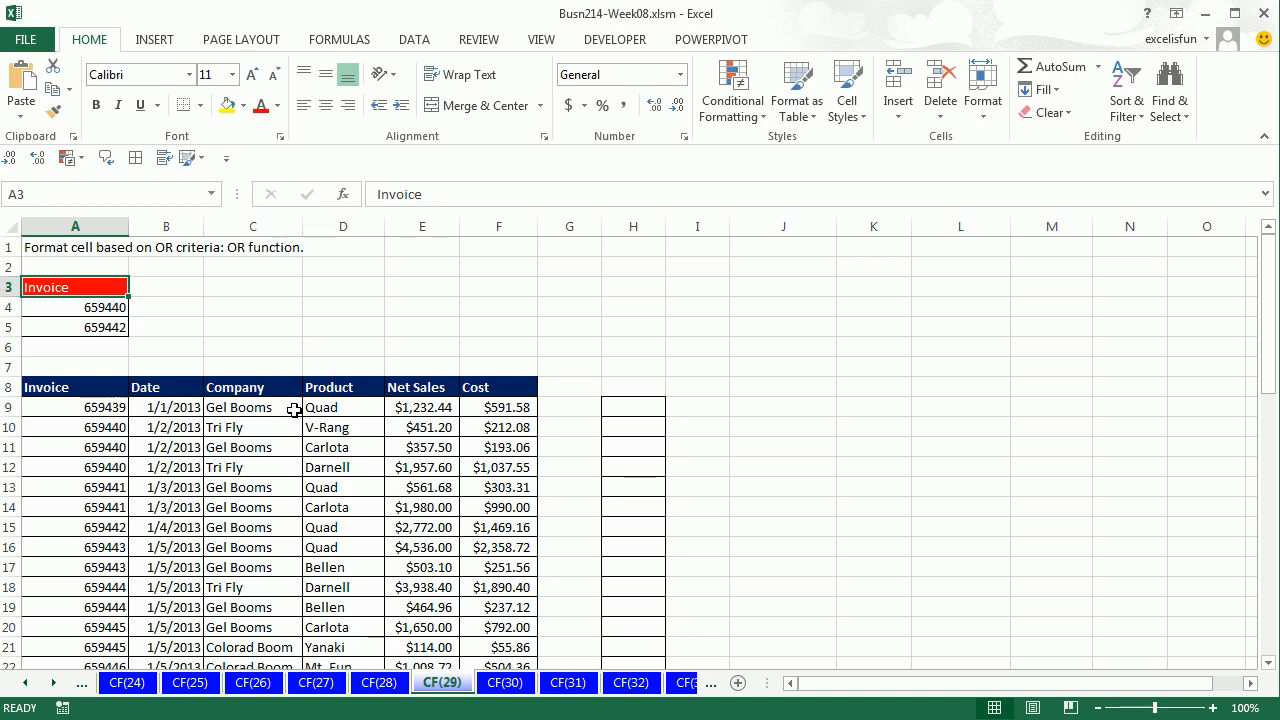
left_click(316, 683)
left_click(253, 683)
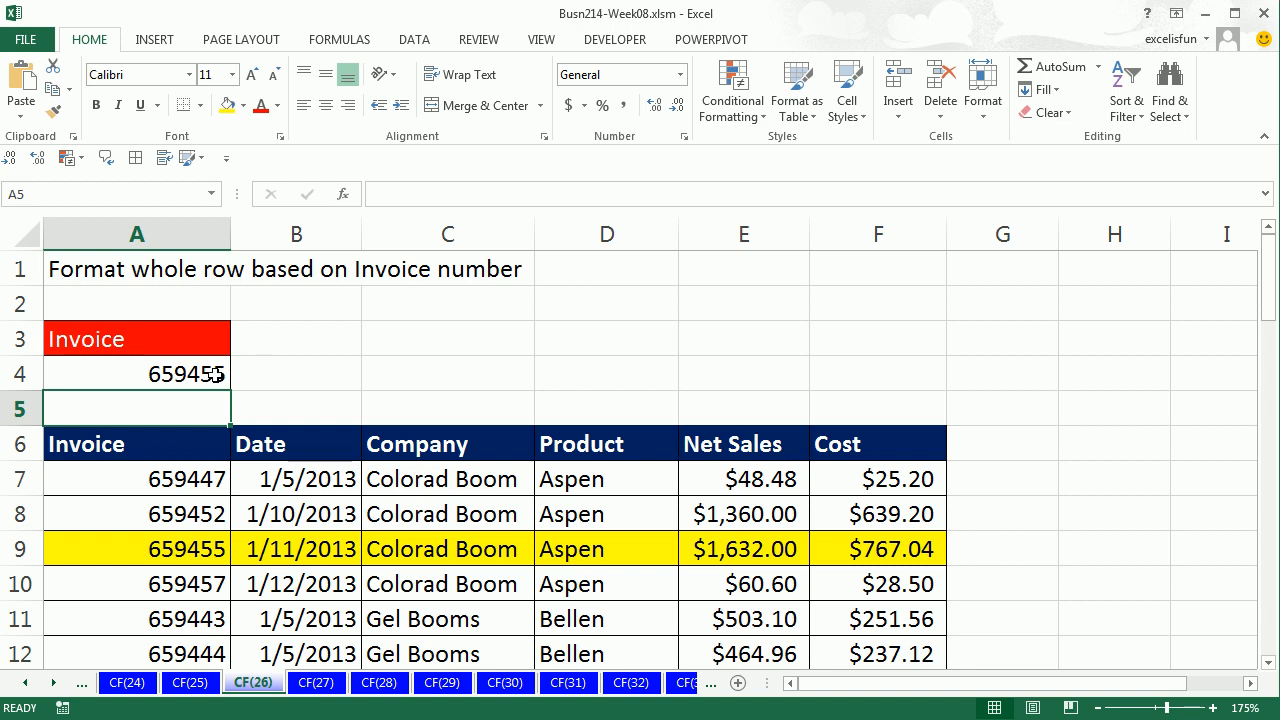
left_click(462, 685)
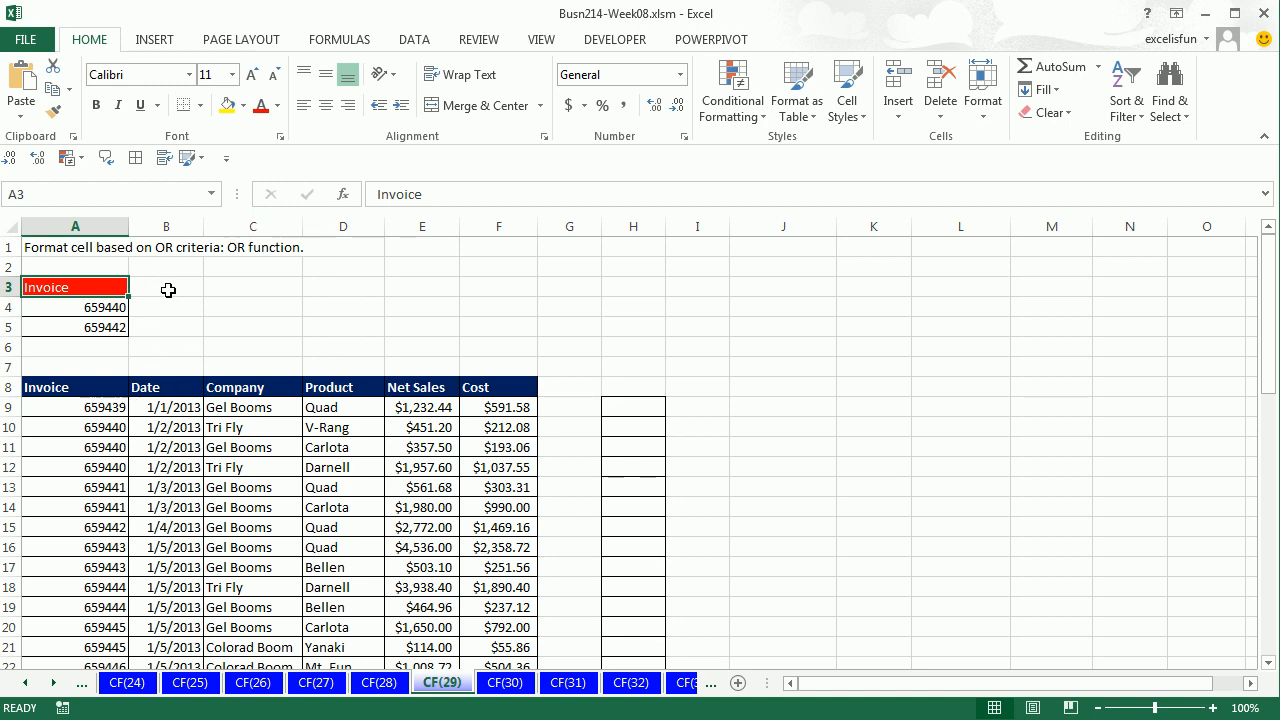
Step: Start an OR formula in H9 whose first logical test is A9=$A$4
left_click(651, 408)
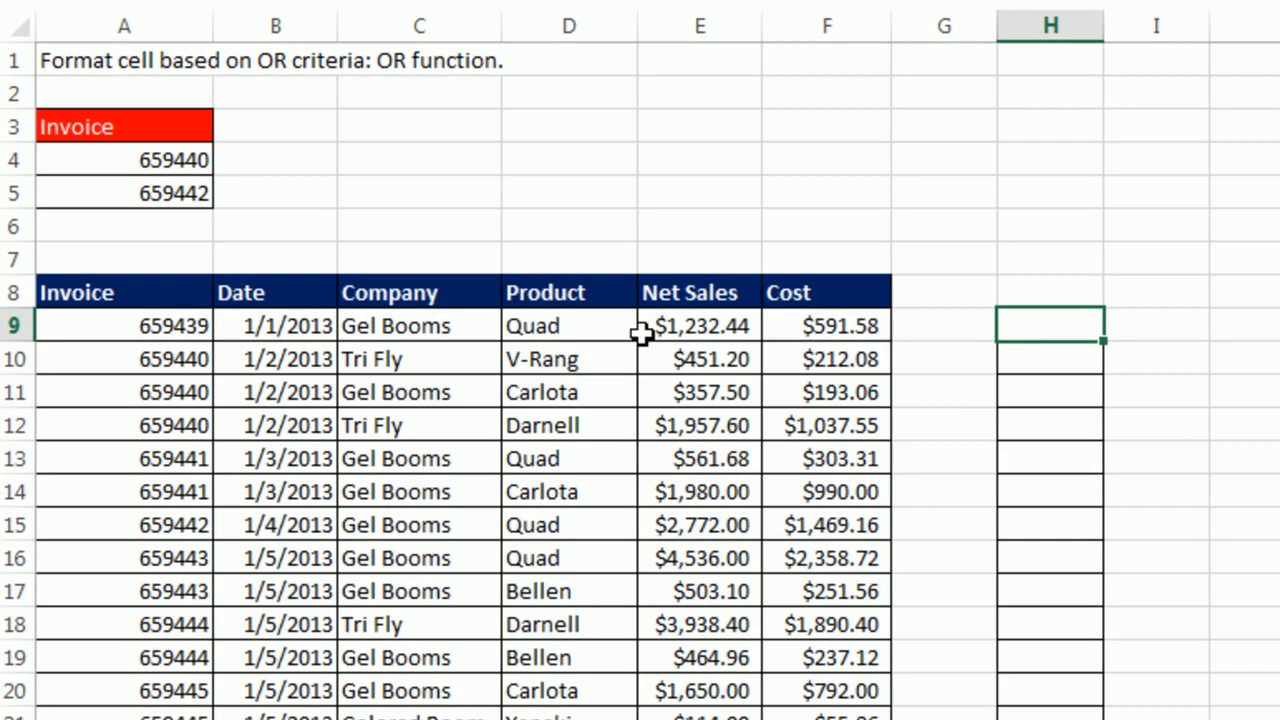
type("=or")
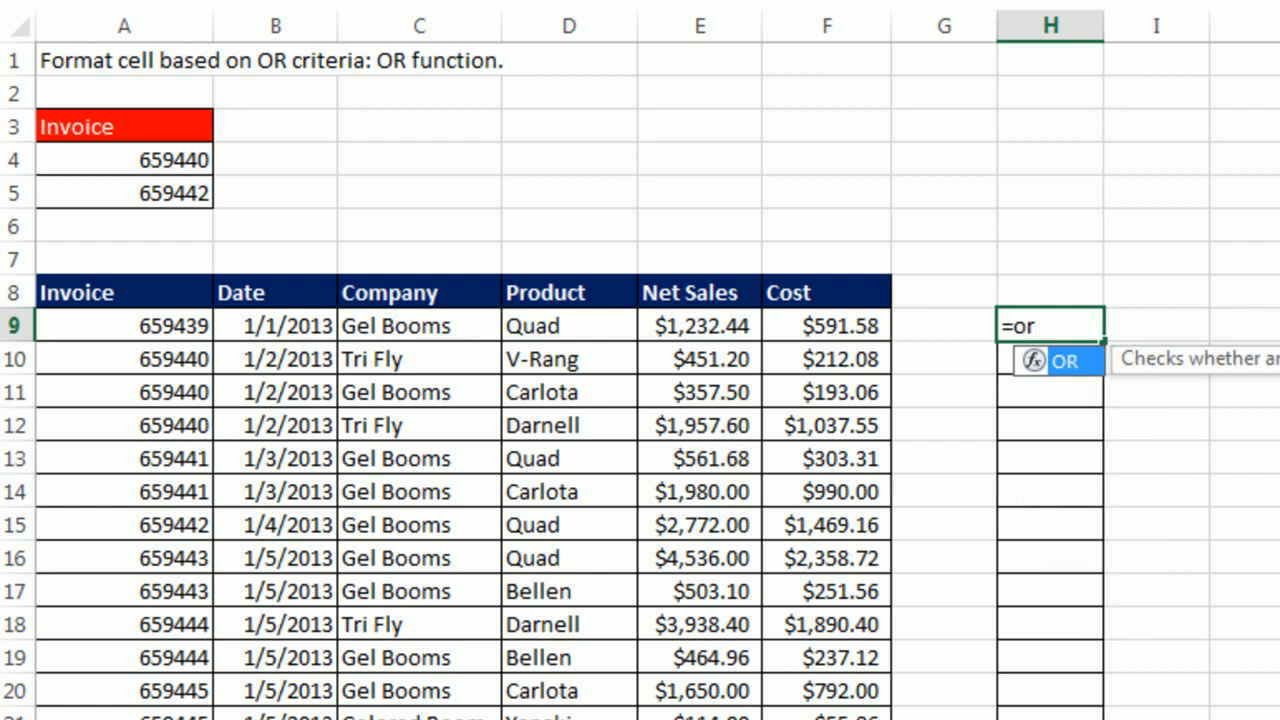
key("Tab")
left_click(178, 326)
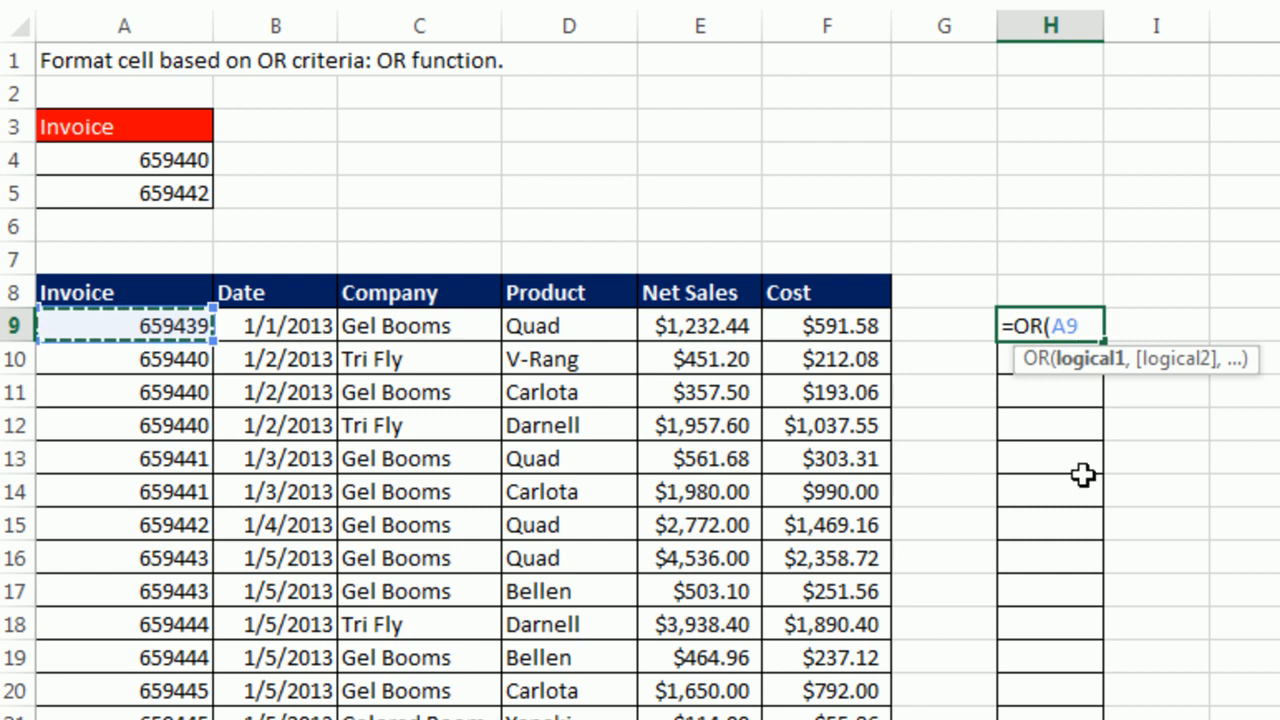
type("=")
left_click(172, 158)
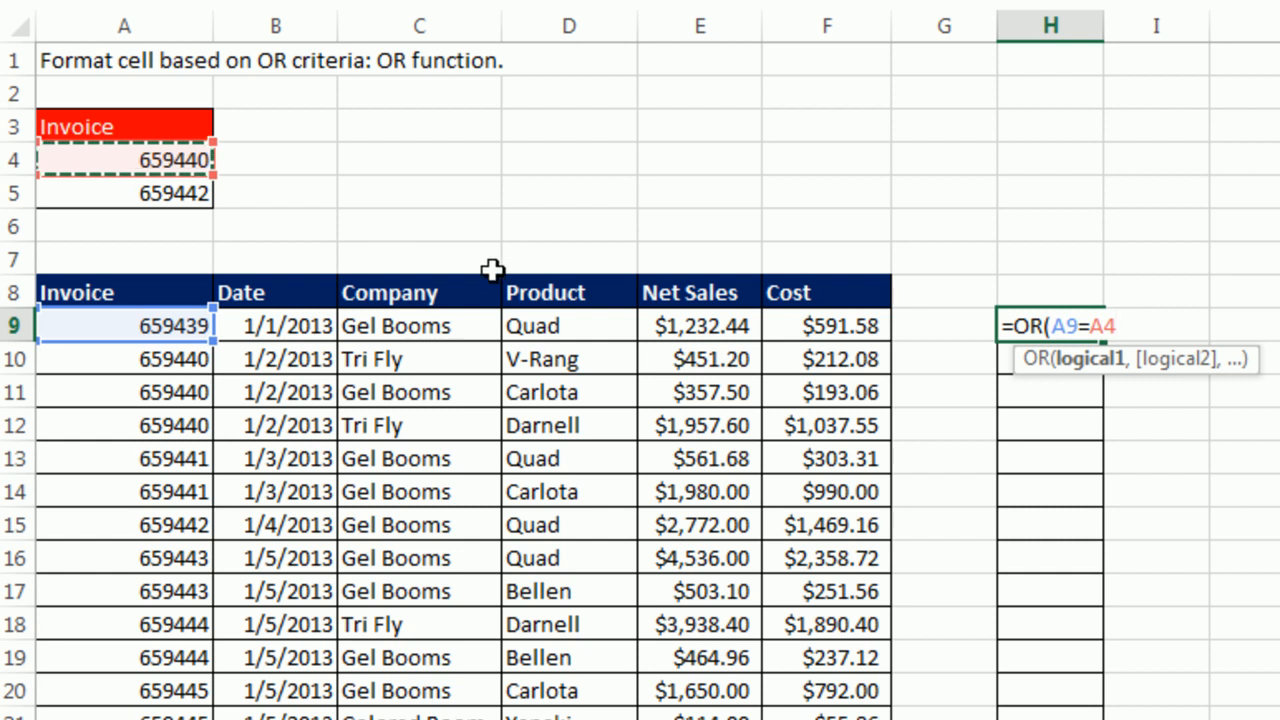
key("F4")
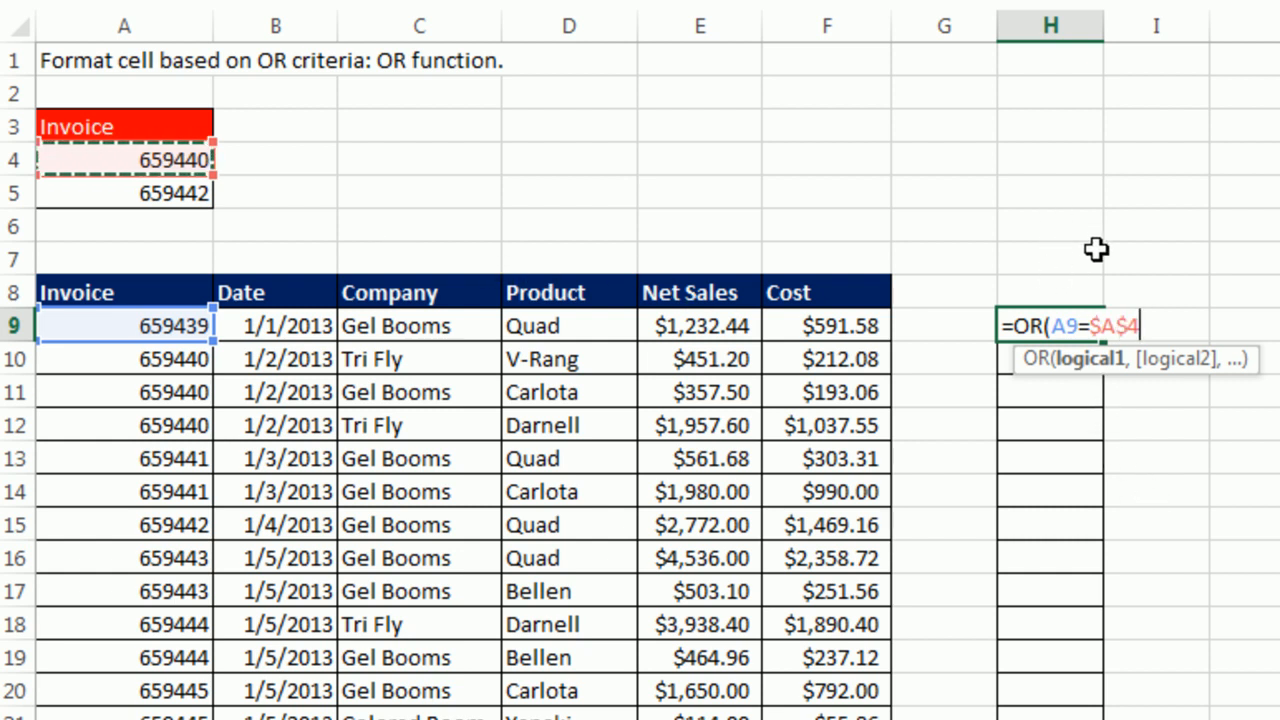
Step: Add A9=$A$5 as the second test and enter the finished formula =OR(A9=$A$4,A9=$A$5) in H9
type(",")
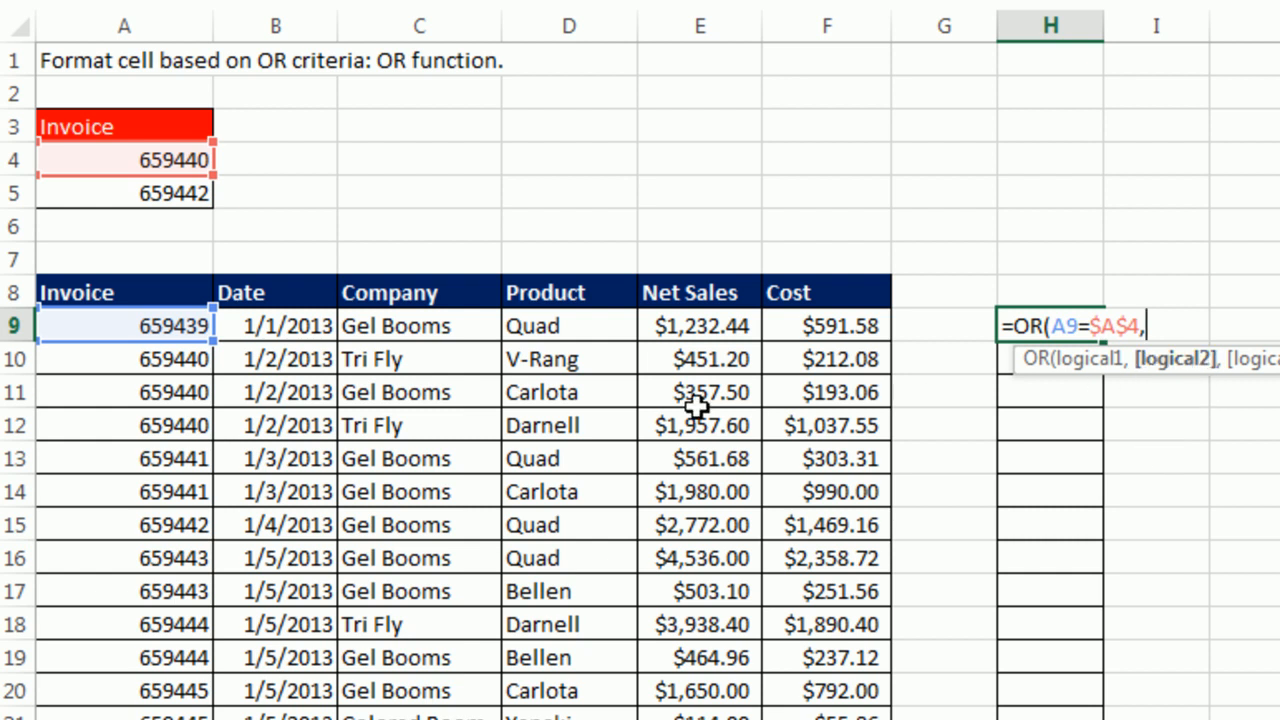
left_click(112, 328)
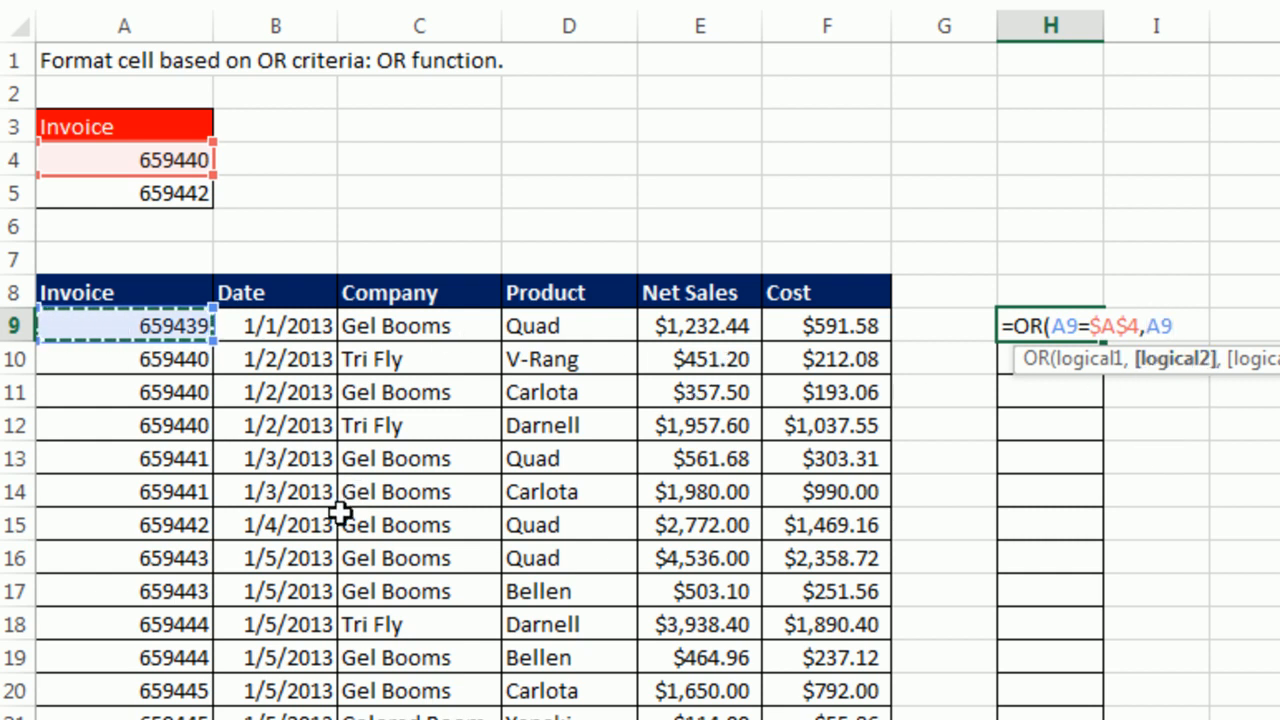
type("=")
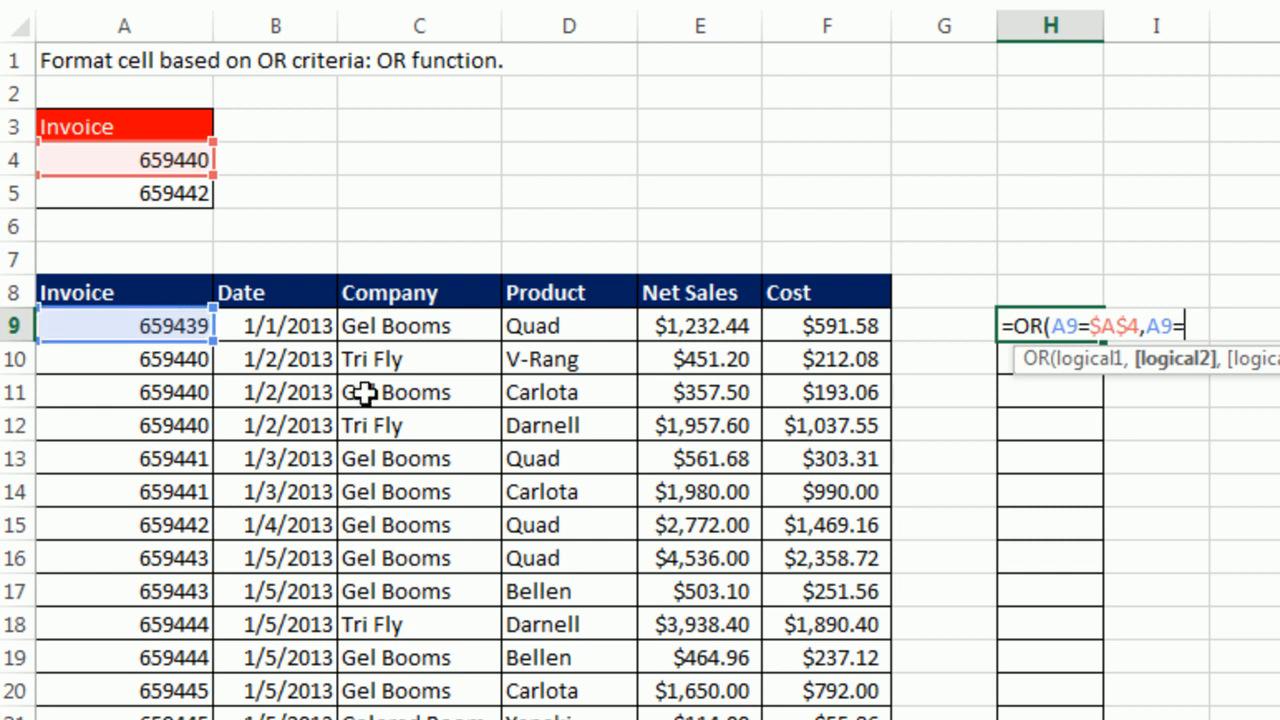
left_click(172, 200)
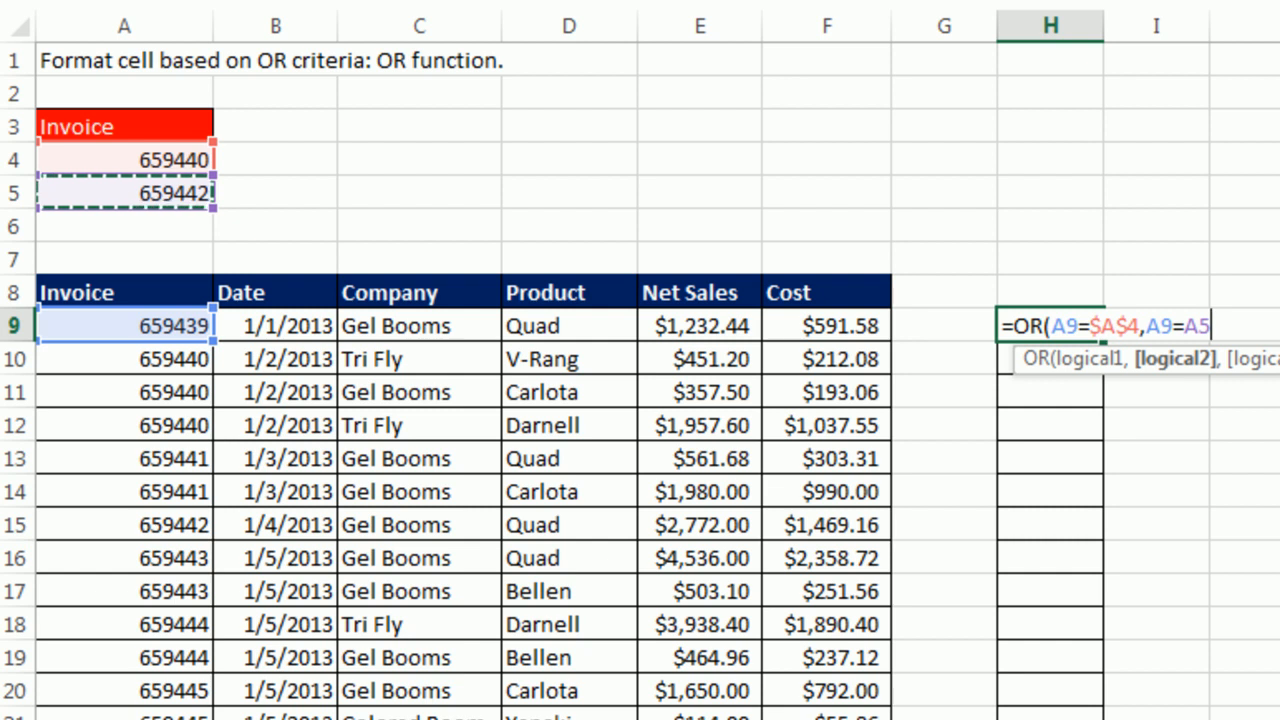
key("F4")
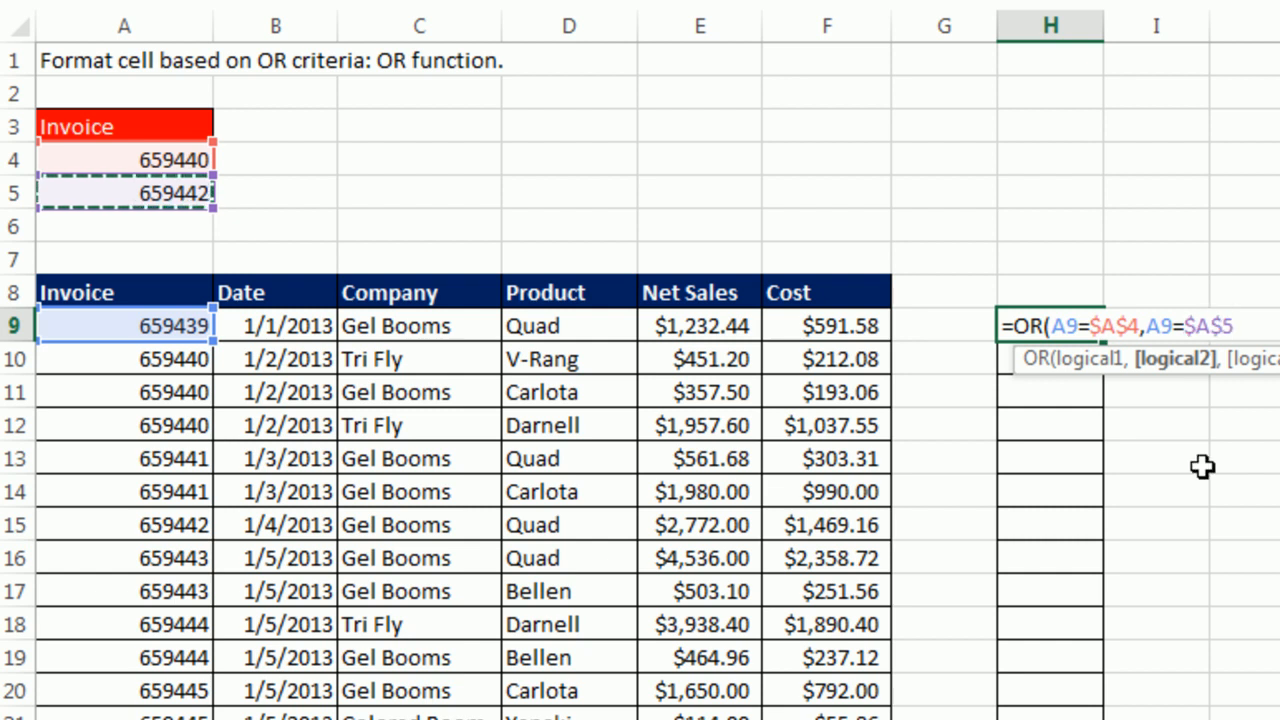
left_click(1095, 325)
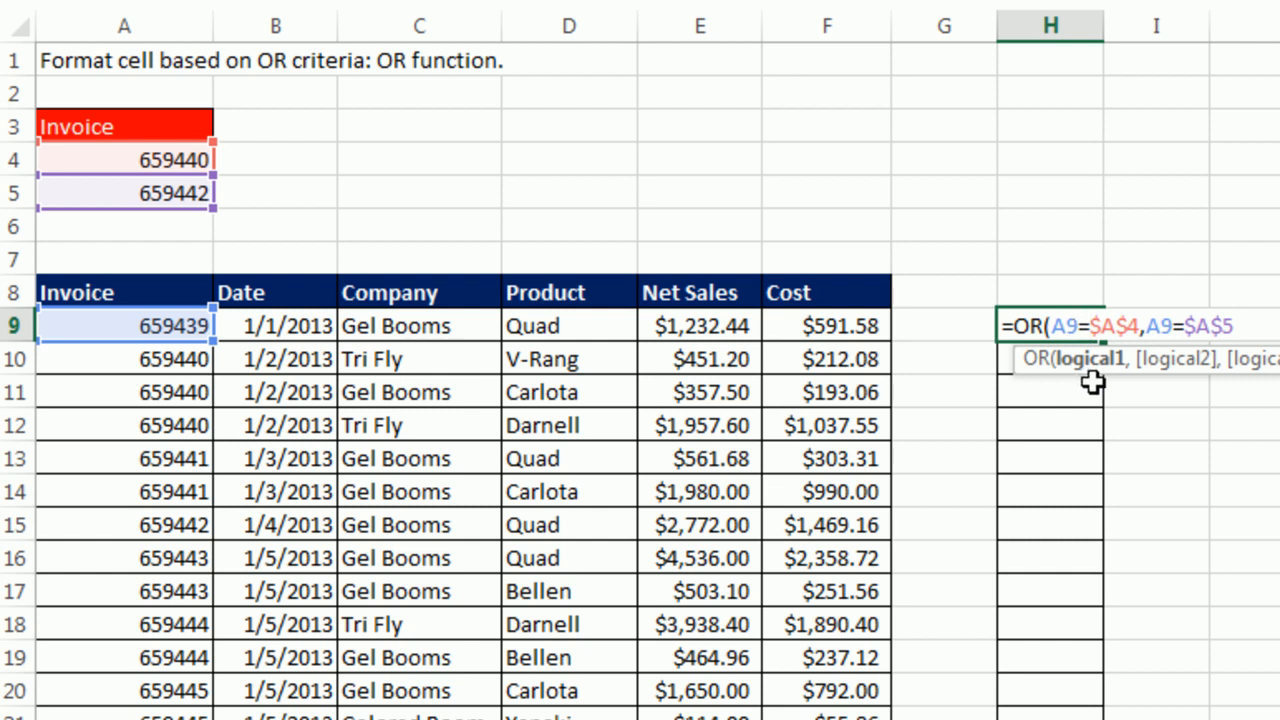
left_click(1236, 325)
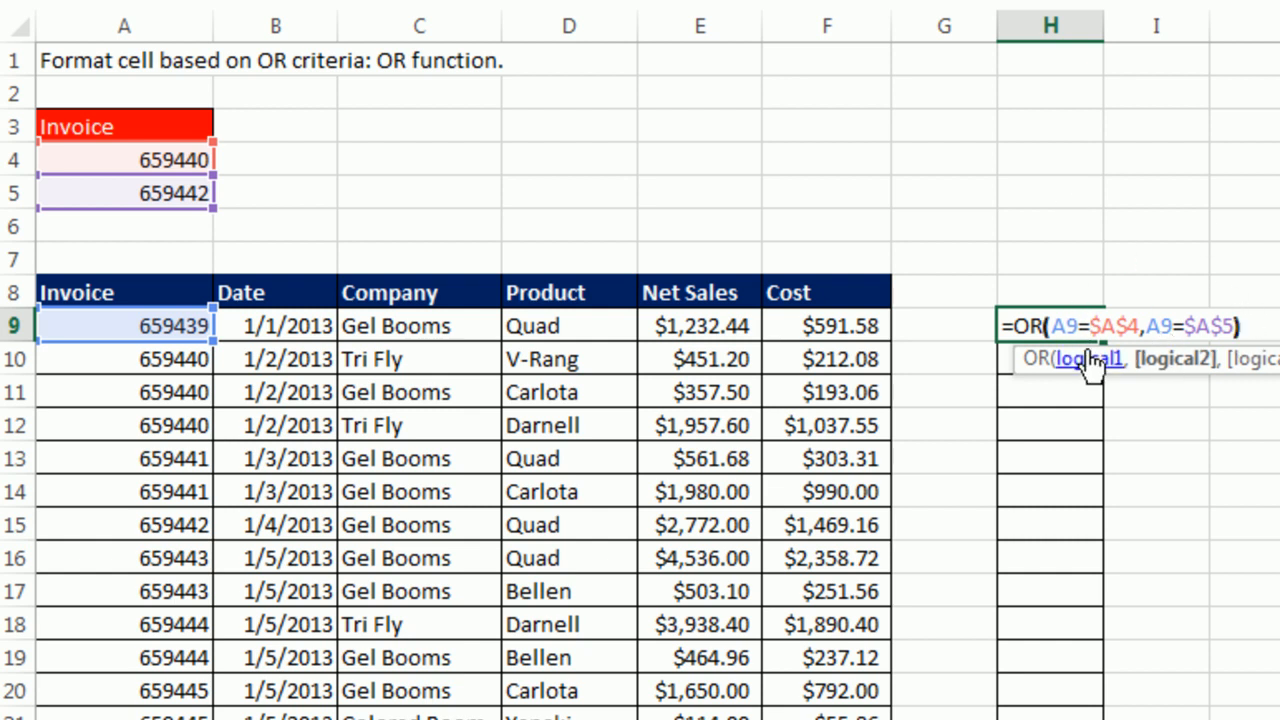
key("Right")
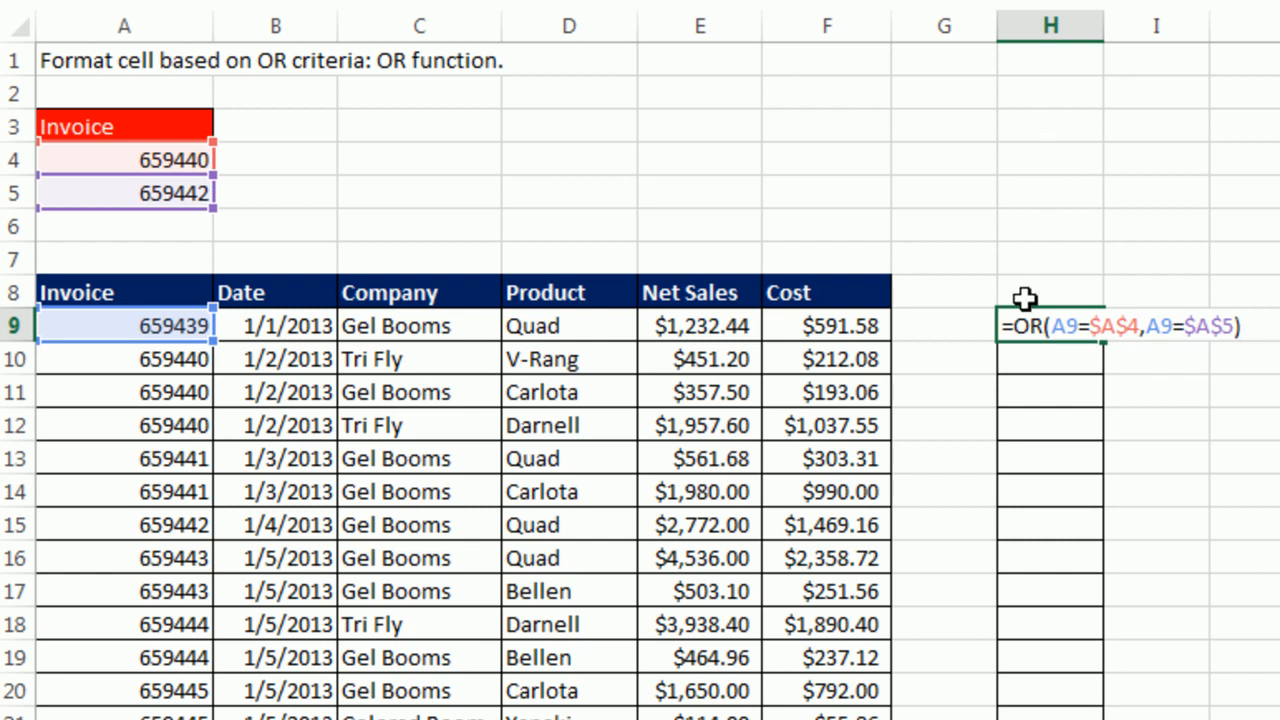
key("ctrl+Return")
Step: Fill the OR formula from H9 down the bordered cells of column H
left_click_drag(1104, 342, 1110, 705)
scroll(1117, 690, "up", 6)
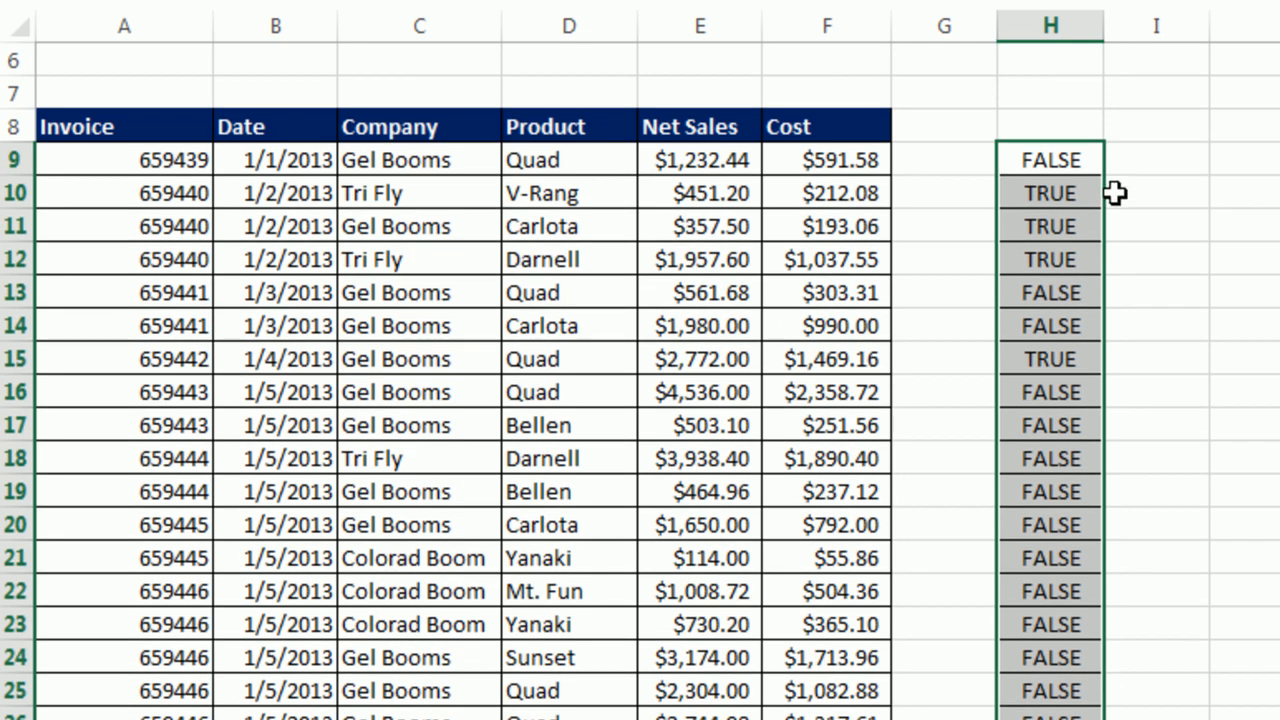
scroll(354, 379, "up", 2)
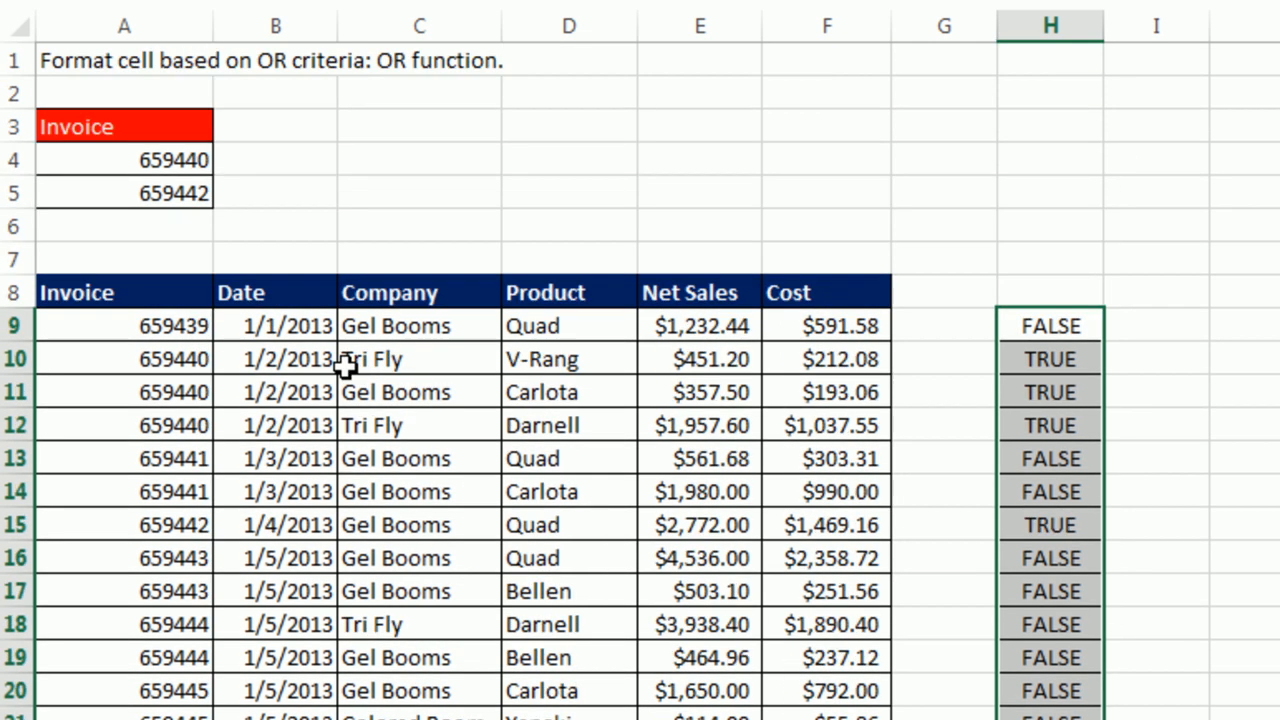
Step: Compare the invoice criterion in A5 and the invoices in A10:A12 and A15 with the logical results in column H
left_click(151, 194)
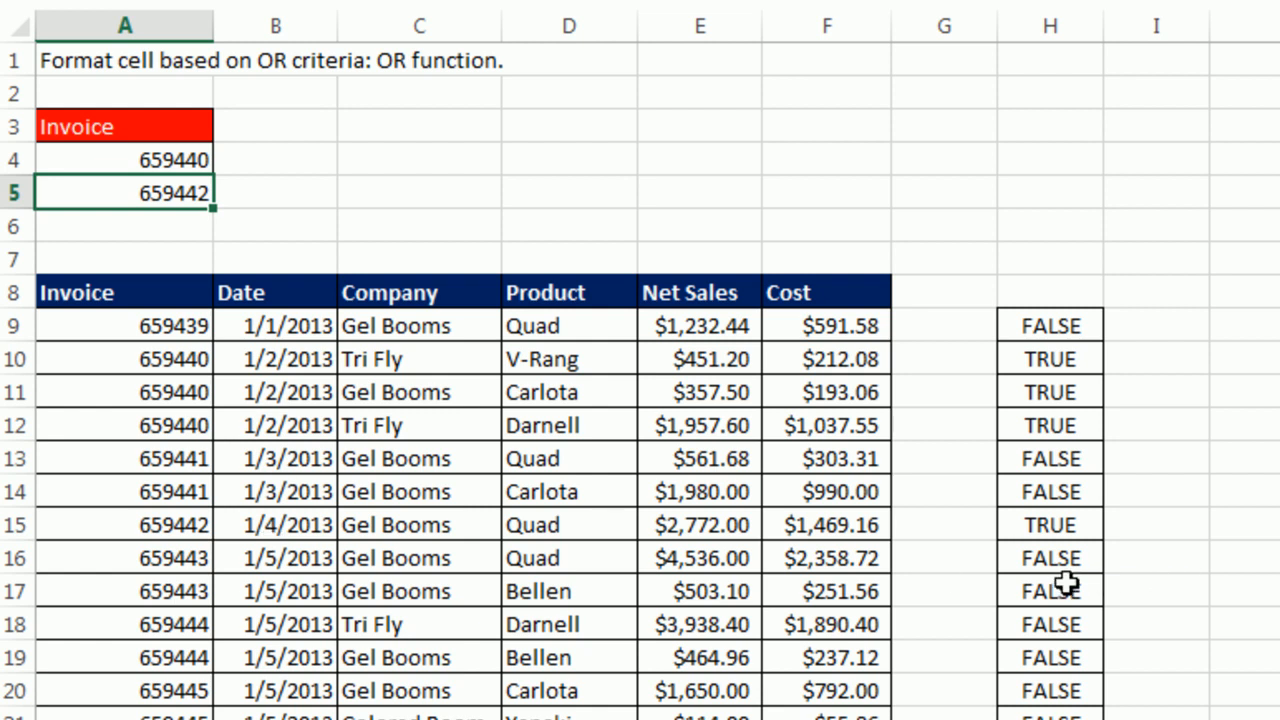
left_click(1058, 522)
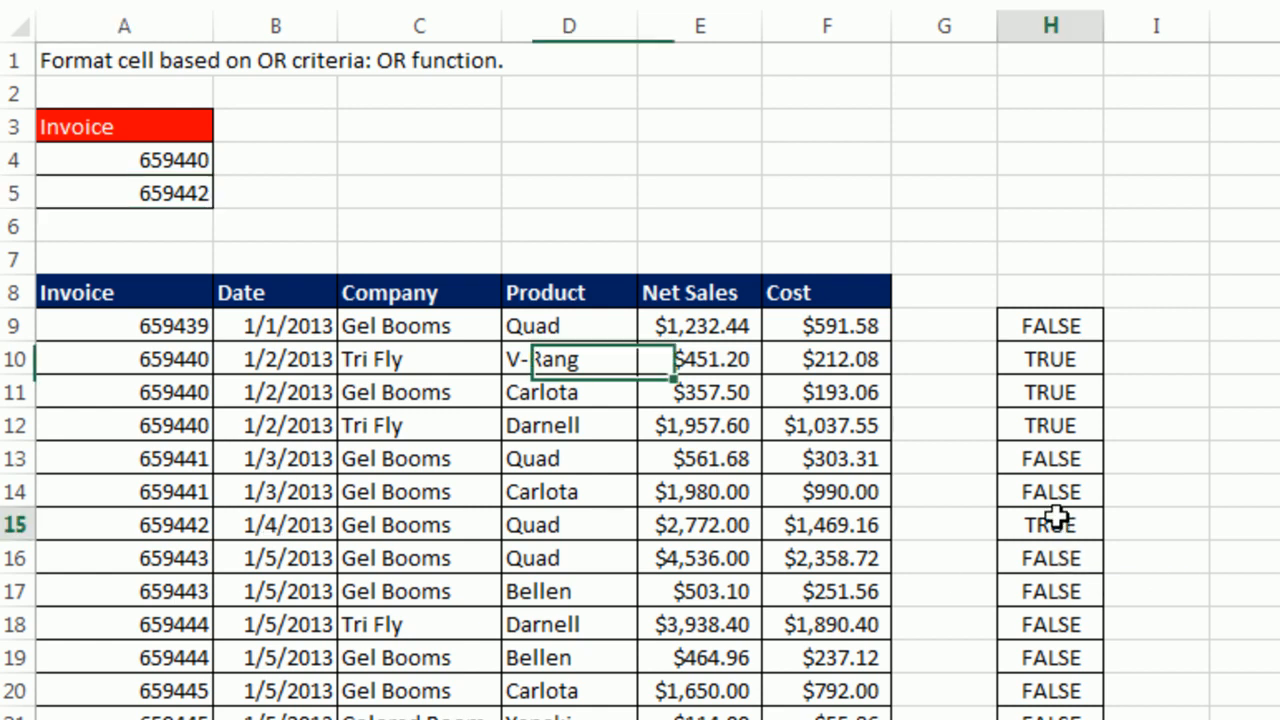
left_click(163, 527)
left_click_drag(163, 358, 186, 420, "ctrl")
Step: Try the second invoice criterion in A5 with its last digit changed to 5, then undo the change
double_click(180, 194)
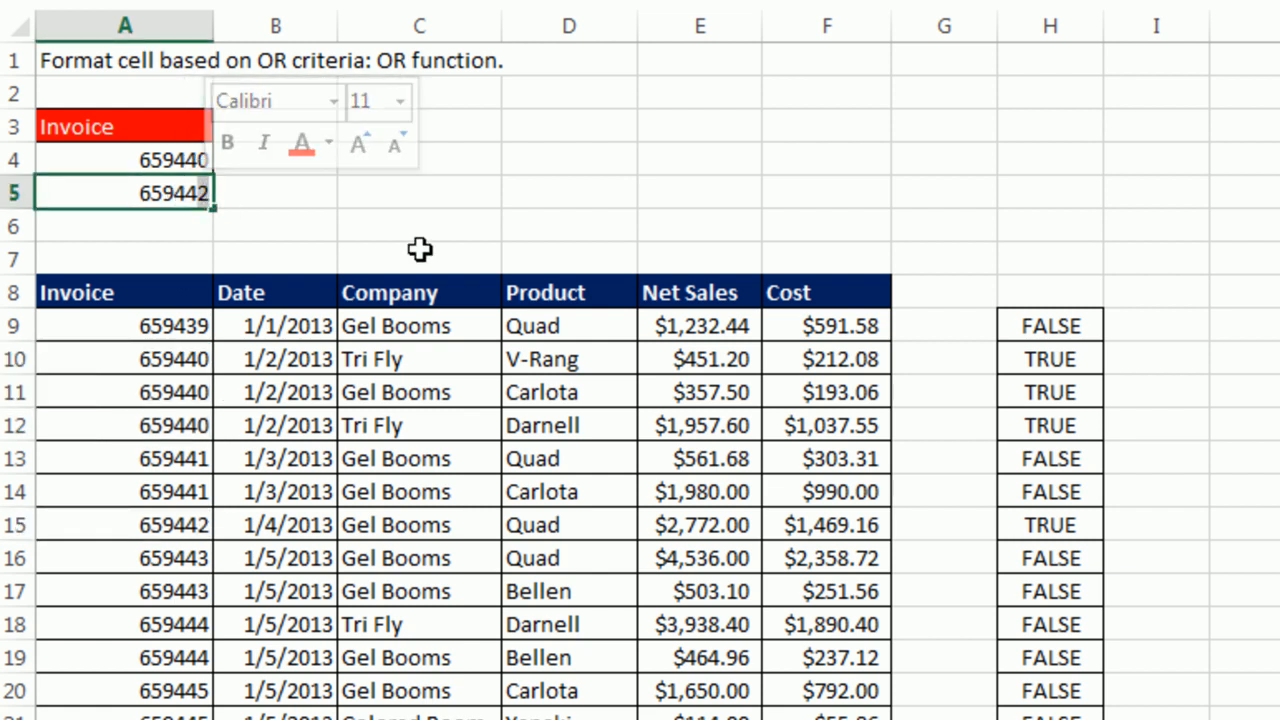
key("BackSpace")
type("5")
key("ctrl+Return")
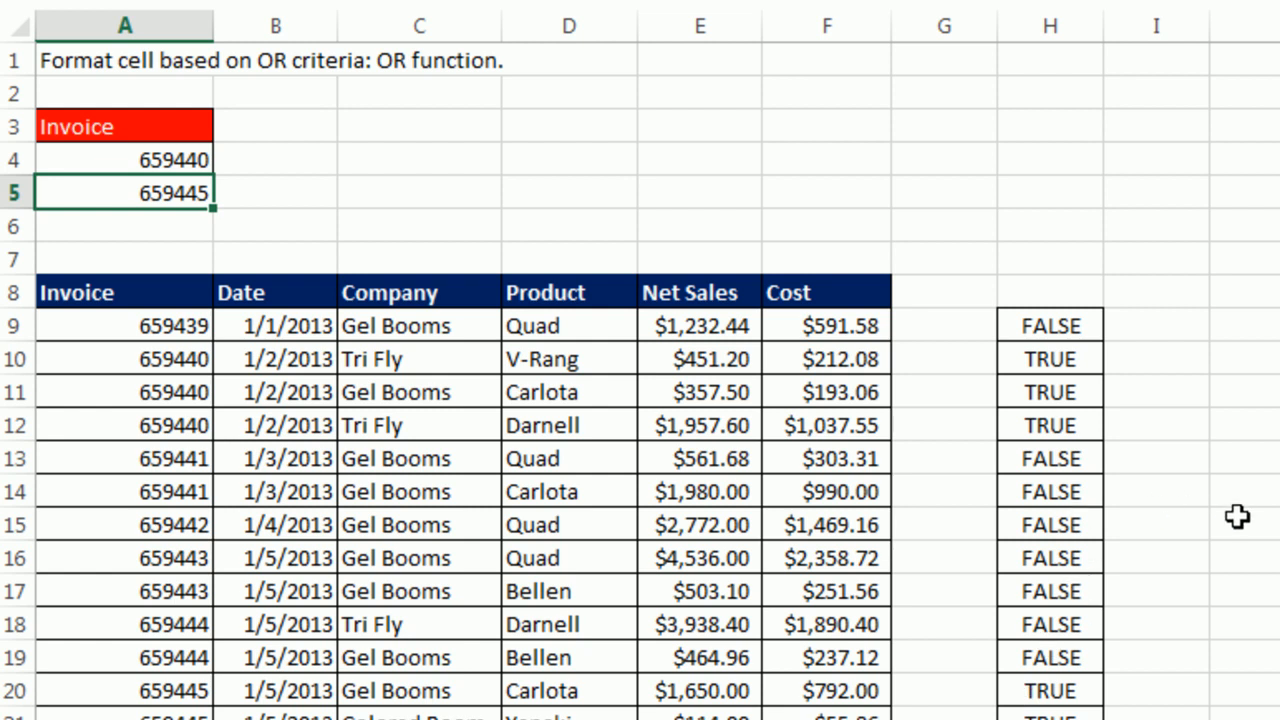
key("ctrl+z")
Step: Copy the OR formula text from H9 and select the Net Sales data from E9 down to the last row
double_click(1055, 326)
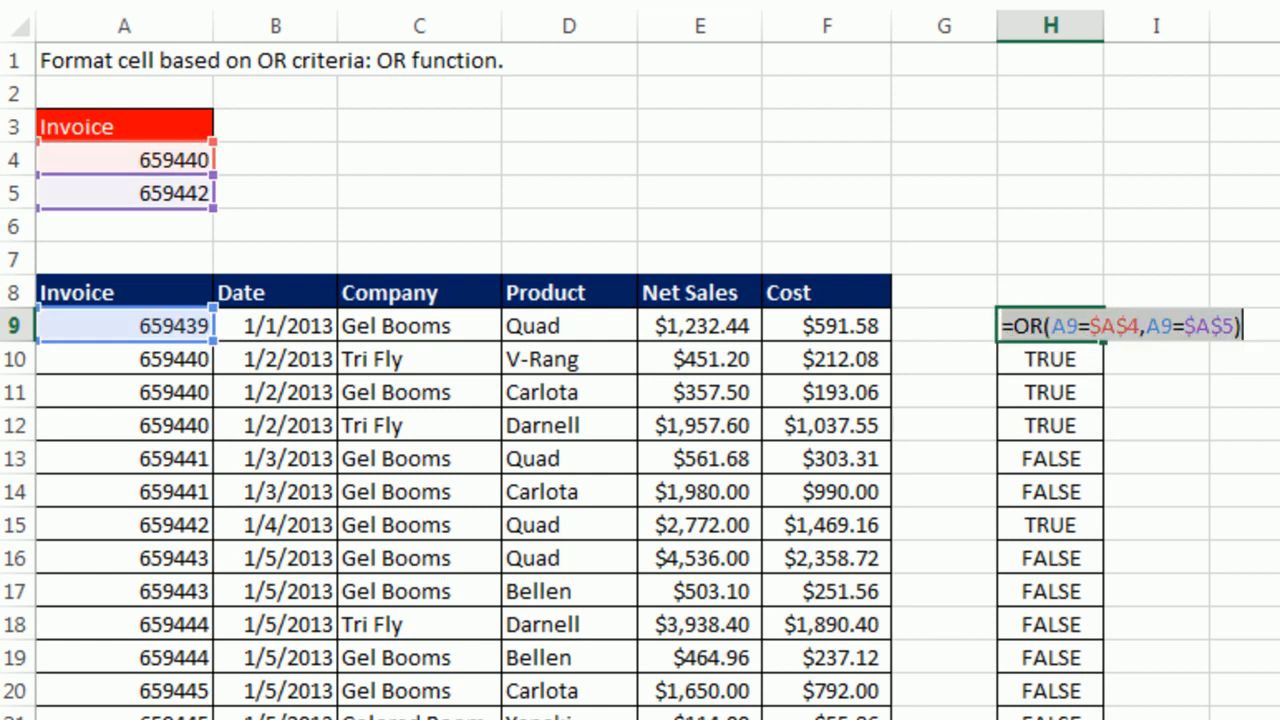
key("Escape")
left_click(708, 320)
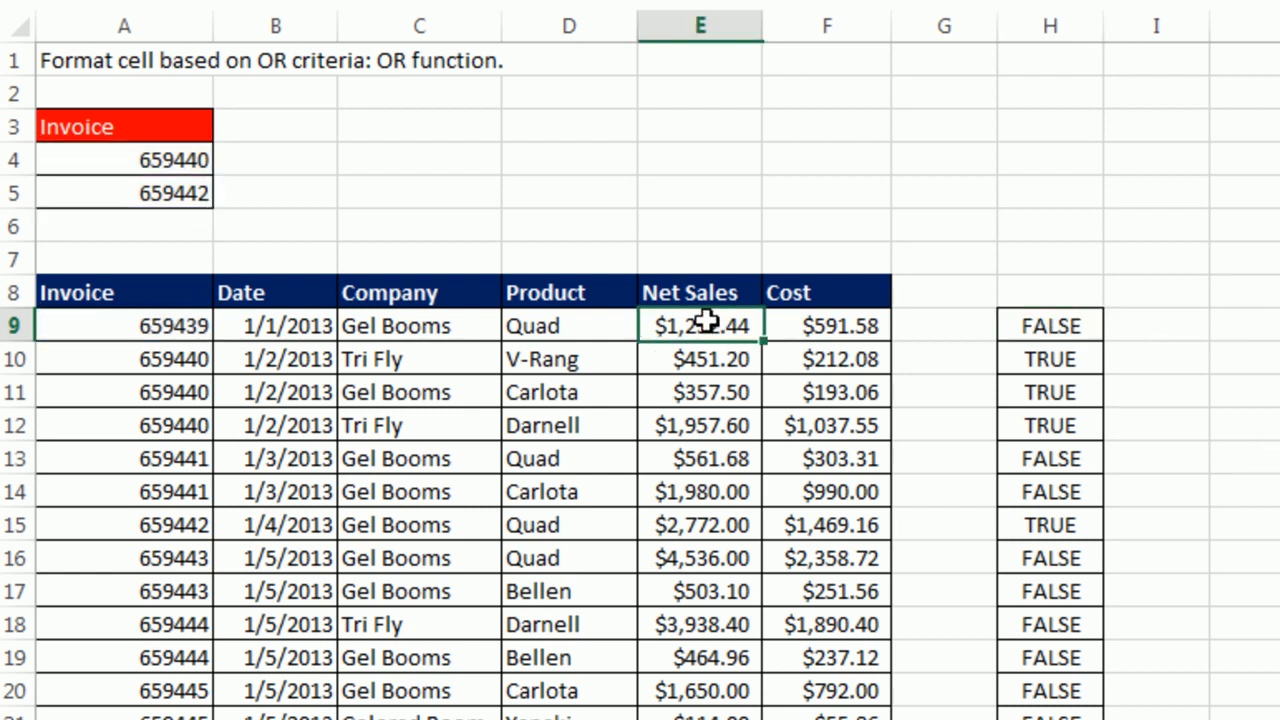
key("ctrl+shift+Down")
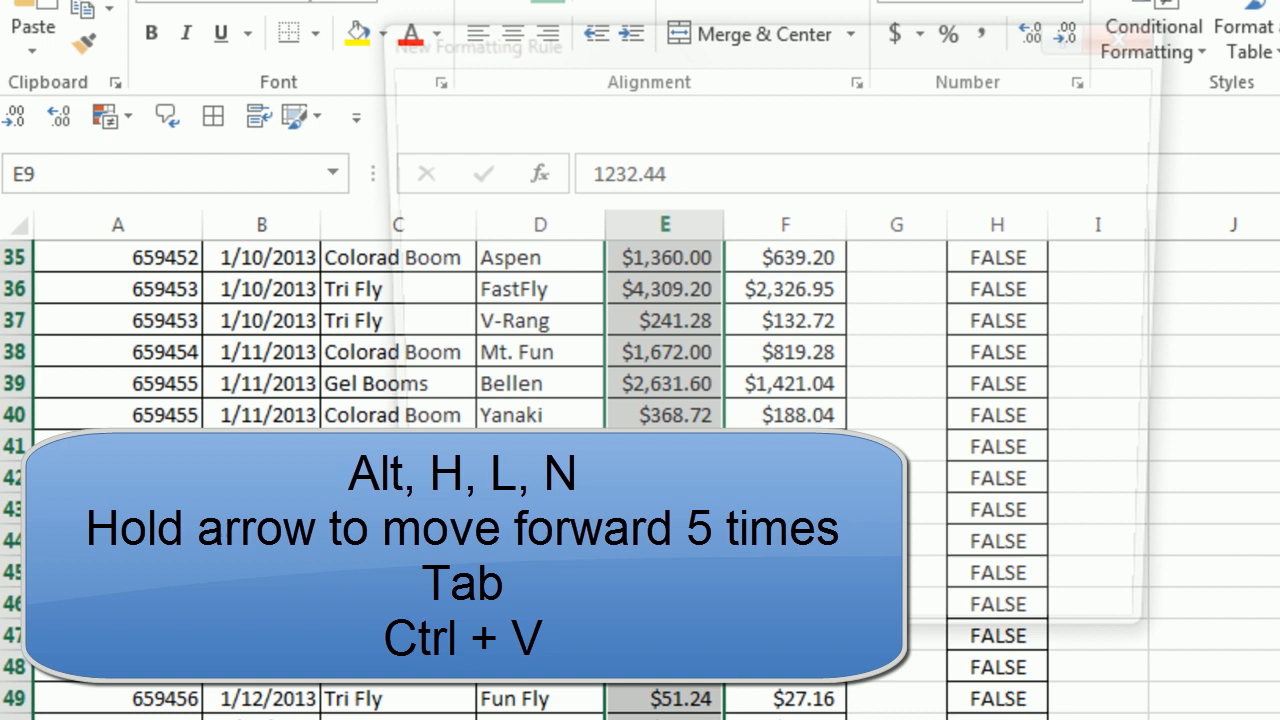
Step: Start a new formula-based conditional formatting rule for the Net Sales data with the formula =OR(A9=$A$4,A9=$A$5)
key("alt+h")
key("l")
key("n")
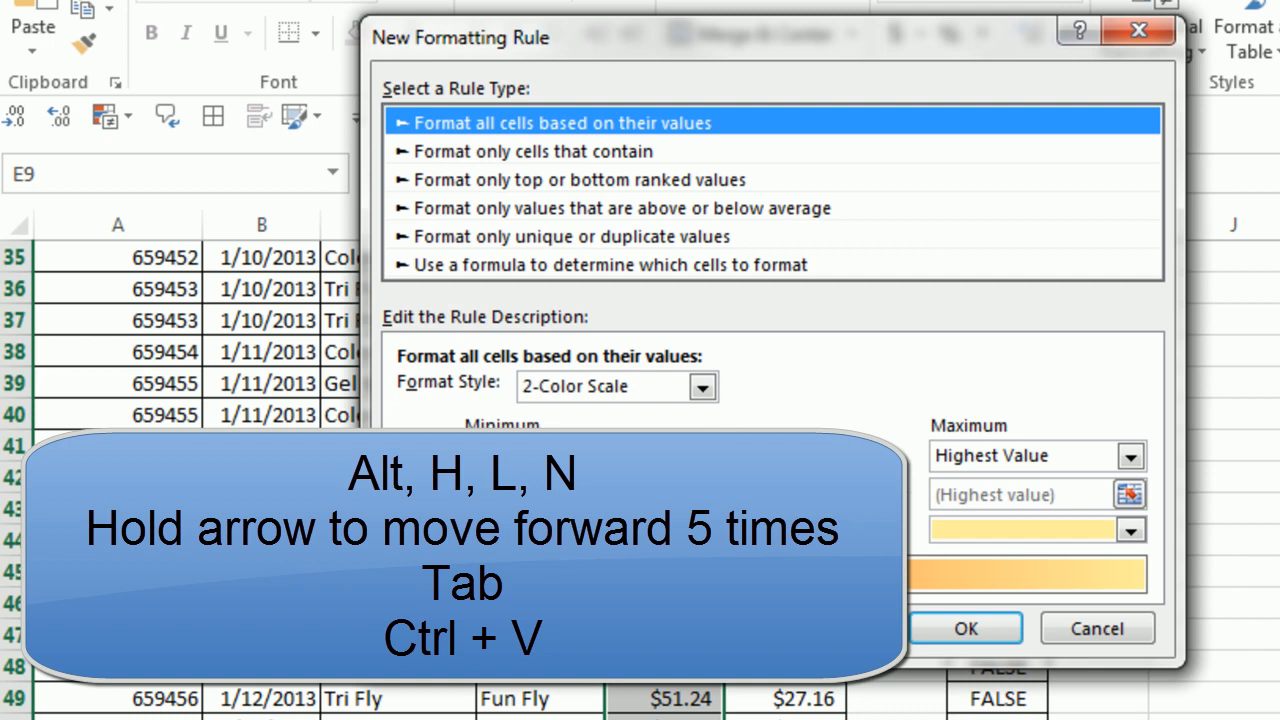
key("Down")
key("Down")
key("Down")
key("Down")
key("Down")
key("Tab")
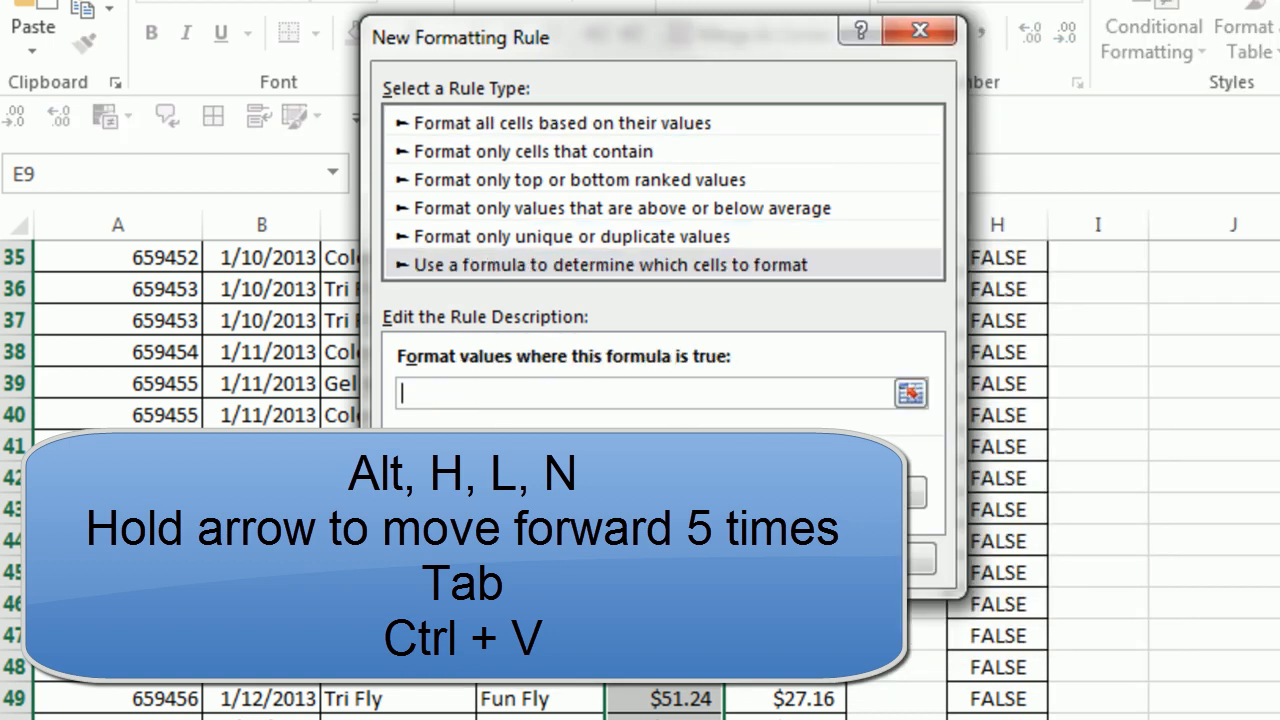
type("=OR(A9=$A$4,A9=$A$5)")
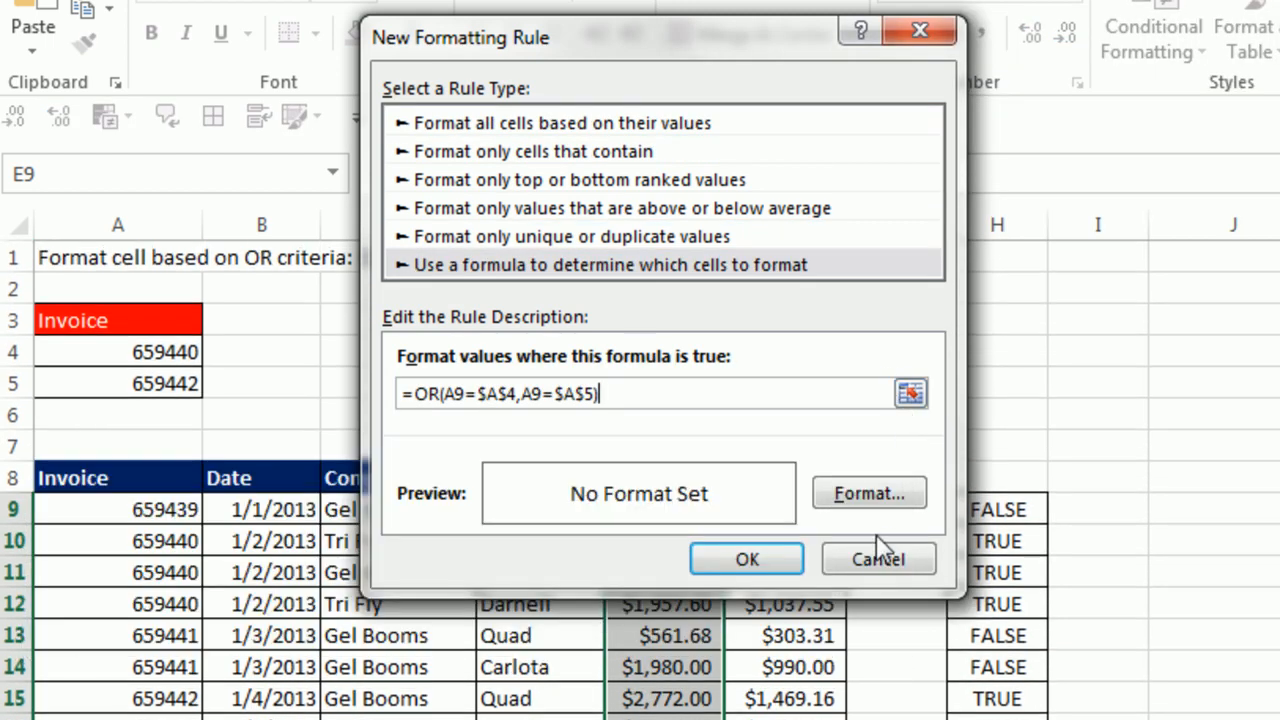
Step: Set the new OR rule's format to a yellow background fill
left_click(869, 493)
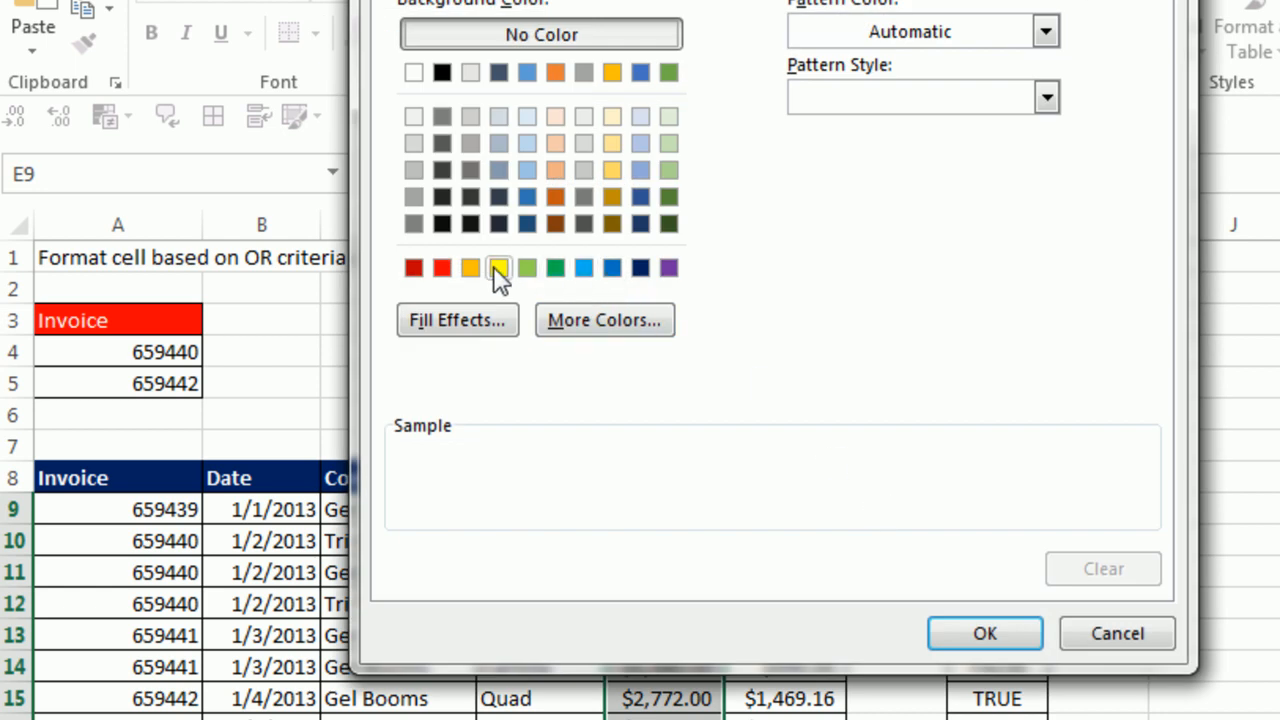
left_click(499, 268)
left_click(1005, 650)
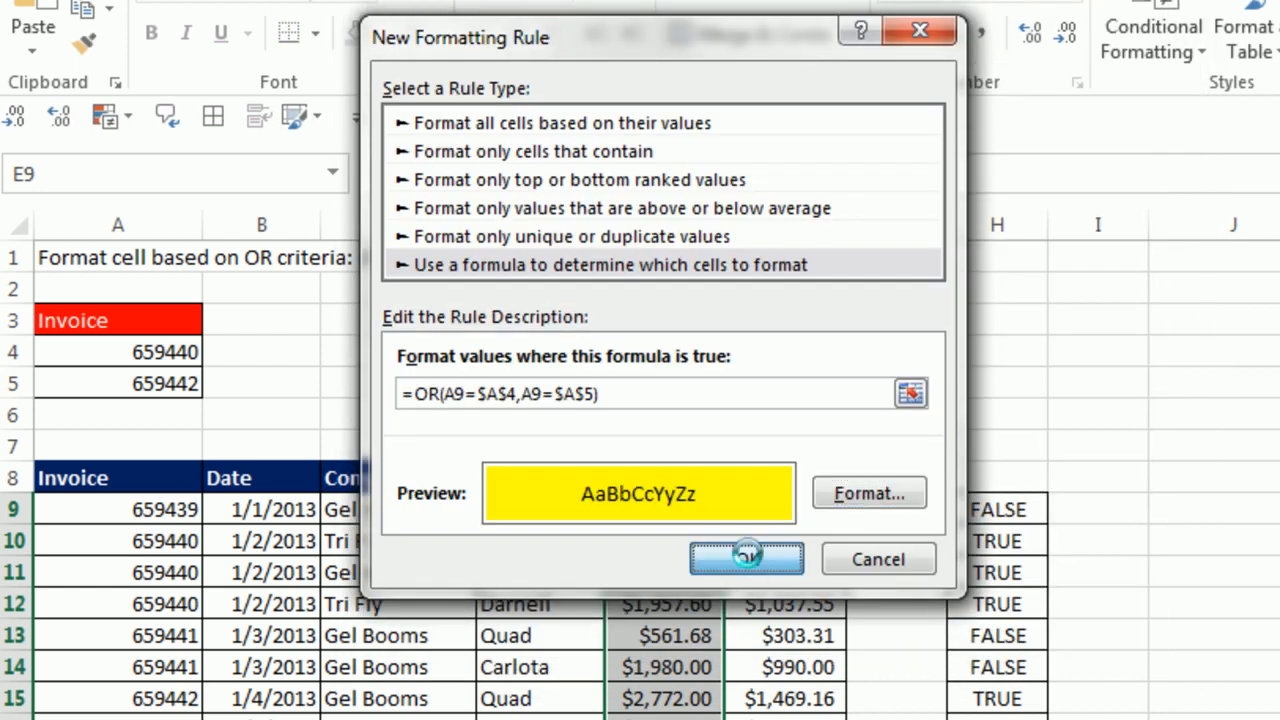
Step: Apply the OR formatting rule with the yellow fill to the selected Net Sales data
left_click(748, 641)
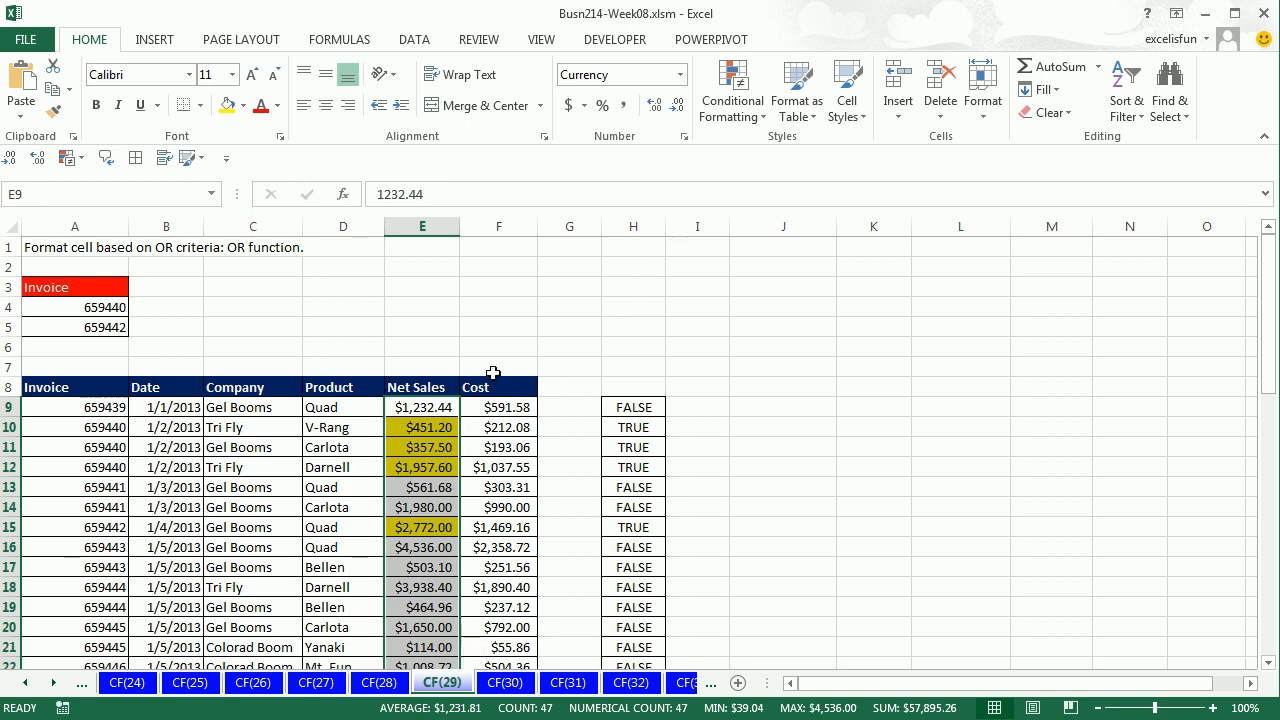
Step: Test the OR rule by changing the last digit of the invoice in A5 to 5, undo that change, and check H9's formula
double_click(120, 330)
key("BackSpace")
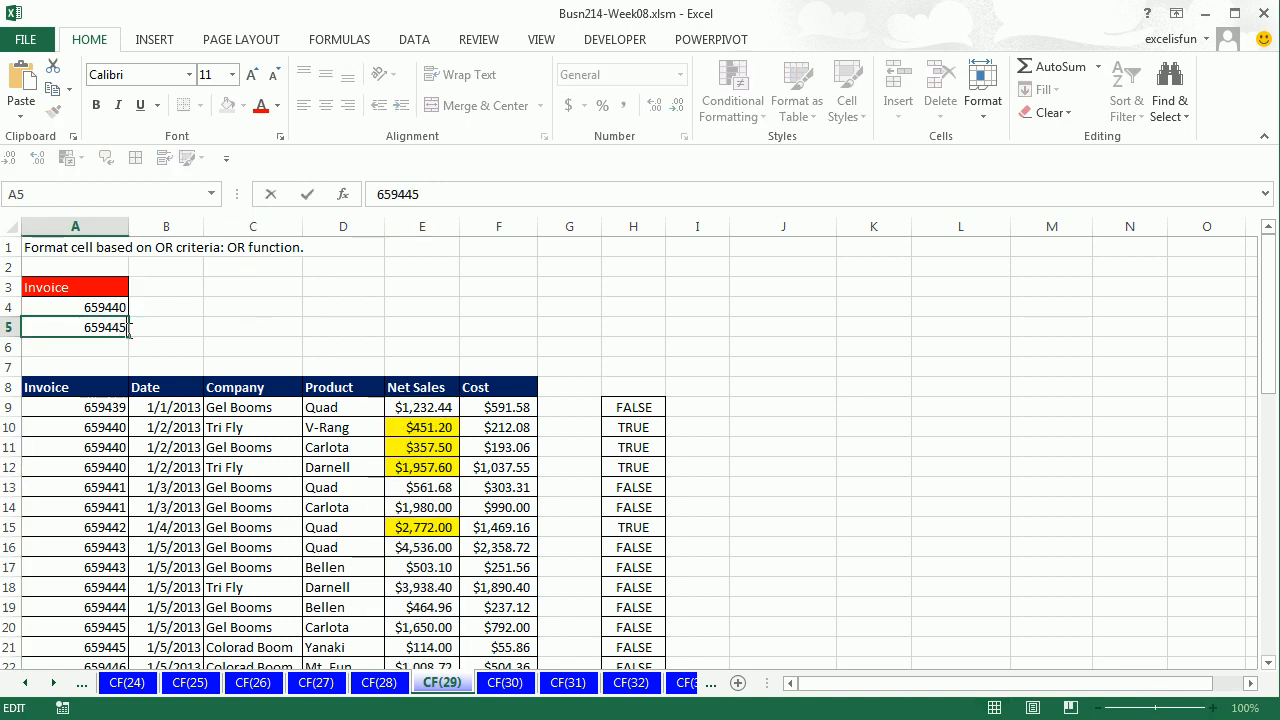
type("5")
key("Return")
scroll(513, 480, "down", 2)
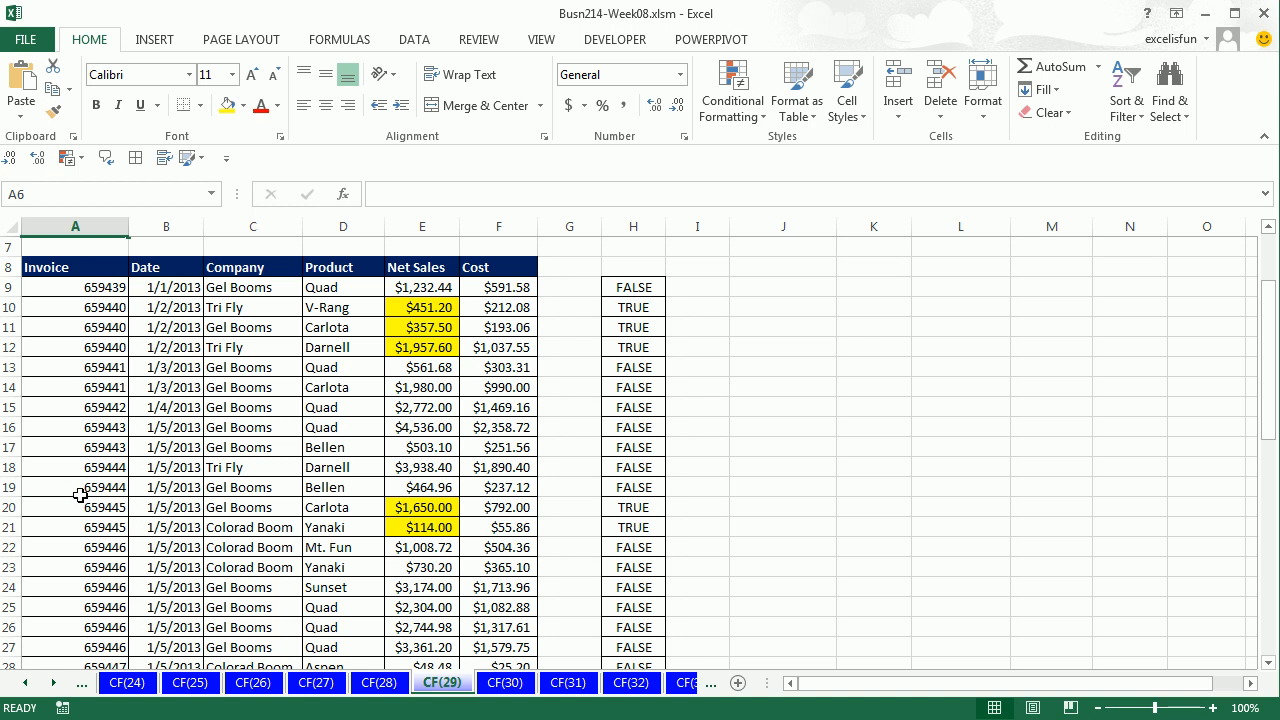
scroll(487, 552, "up", 2)
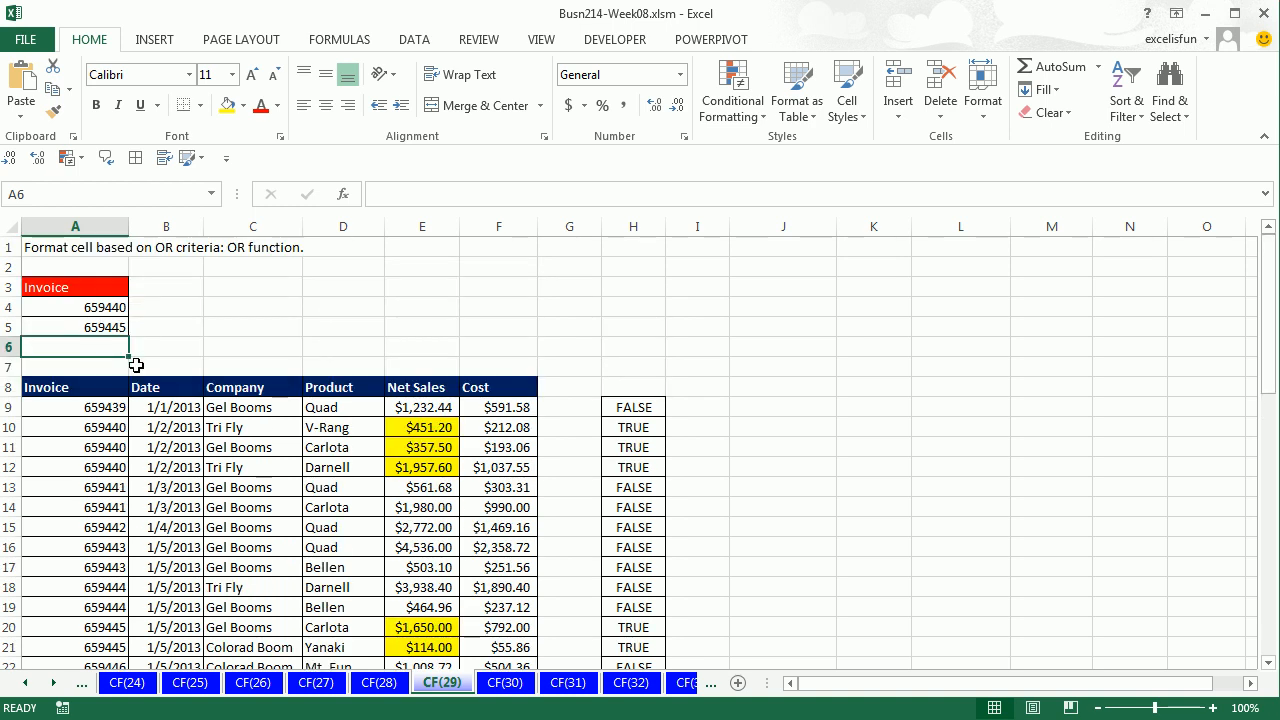
key("ctrl+z")
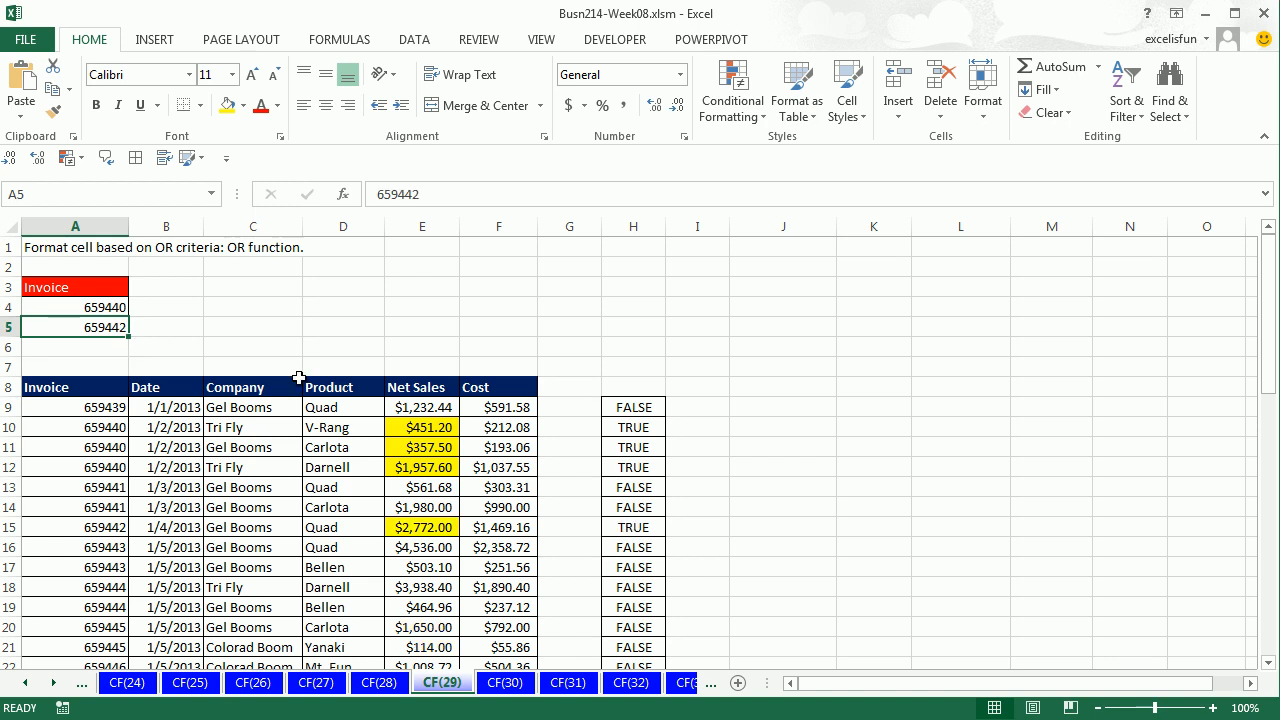
double_click(626, 416)
key("Escape")
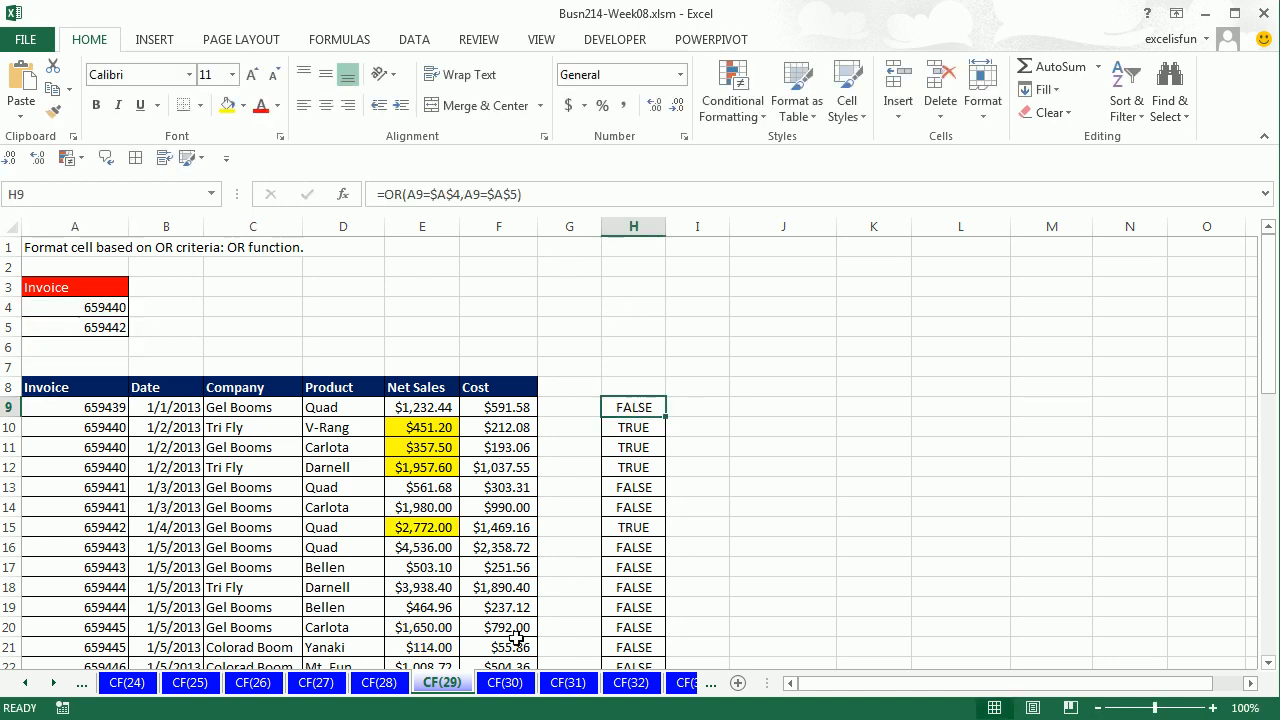
Step: Switch to sheet CF(30) and look over the helper cell H9, the first invoice in A9 and the criteria in A4:A5
left_click(514, 689)
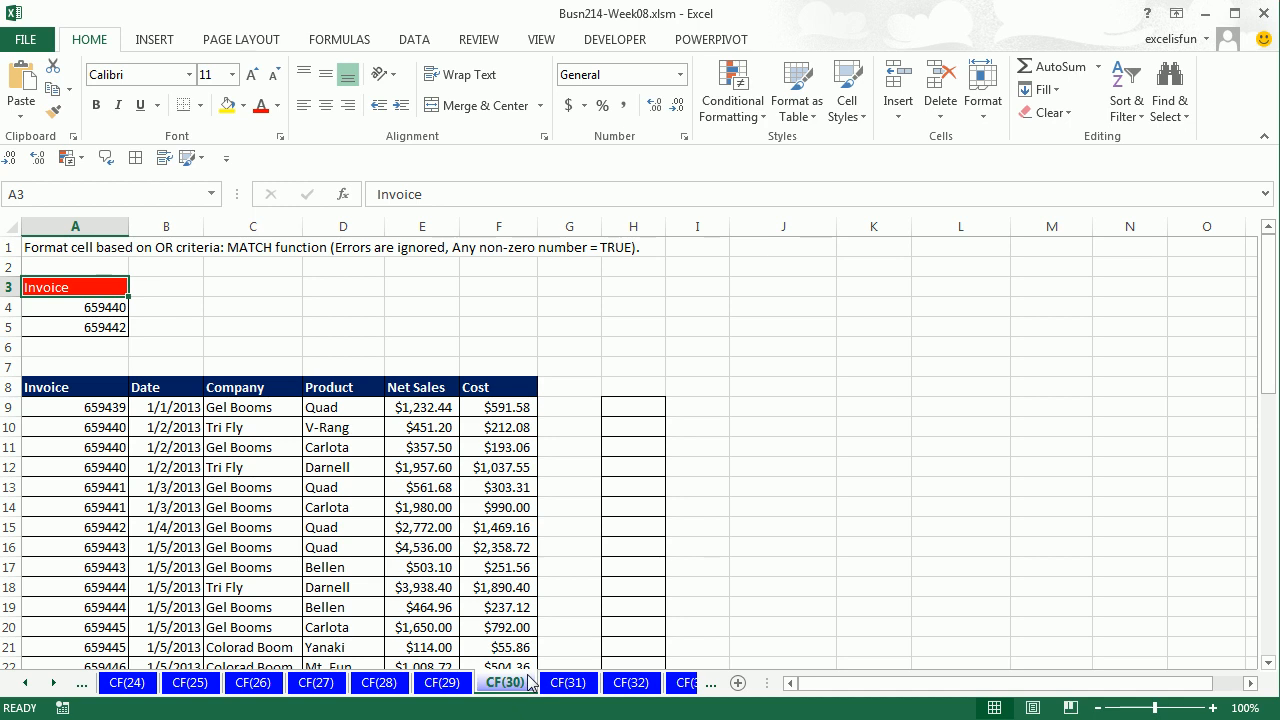
left_click(657, 409)
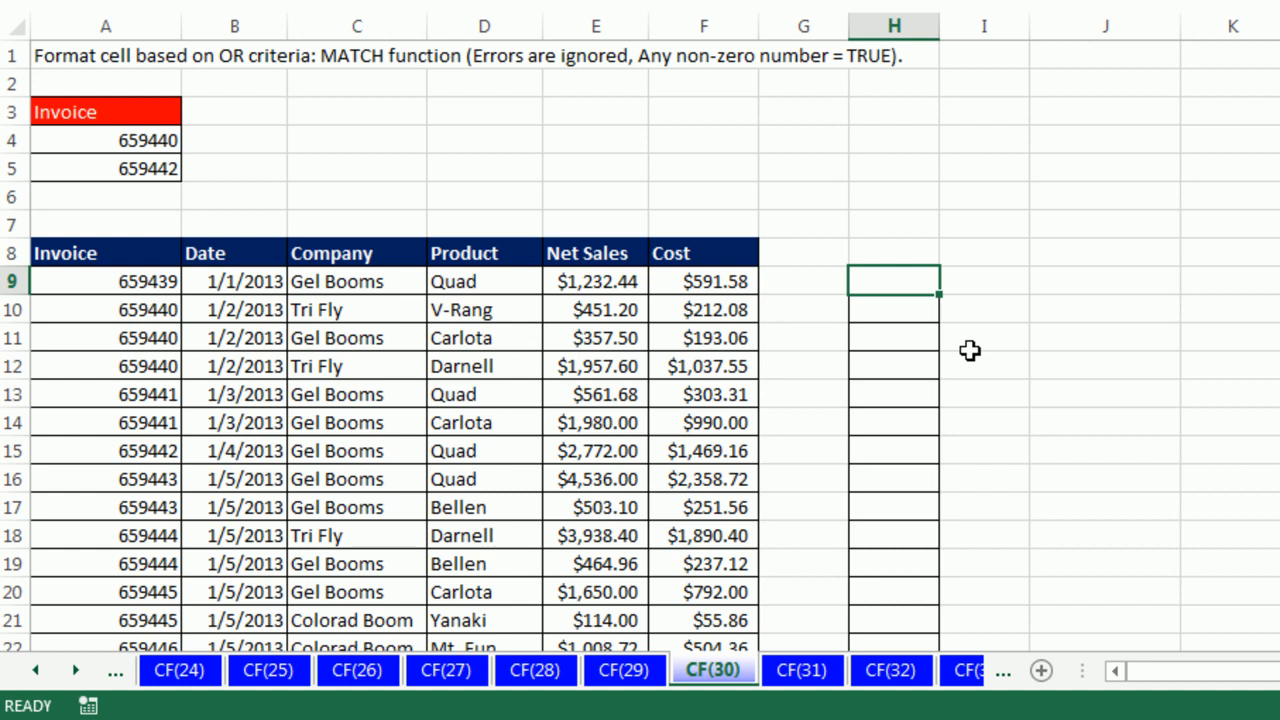
left_click(127, 287)
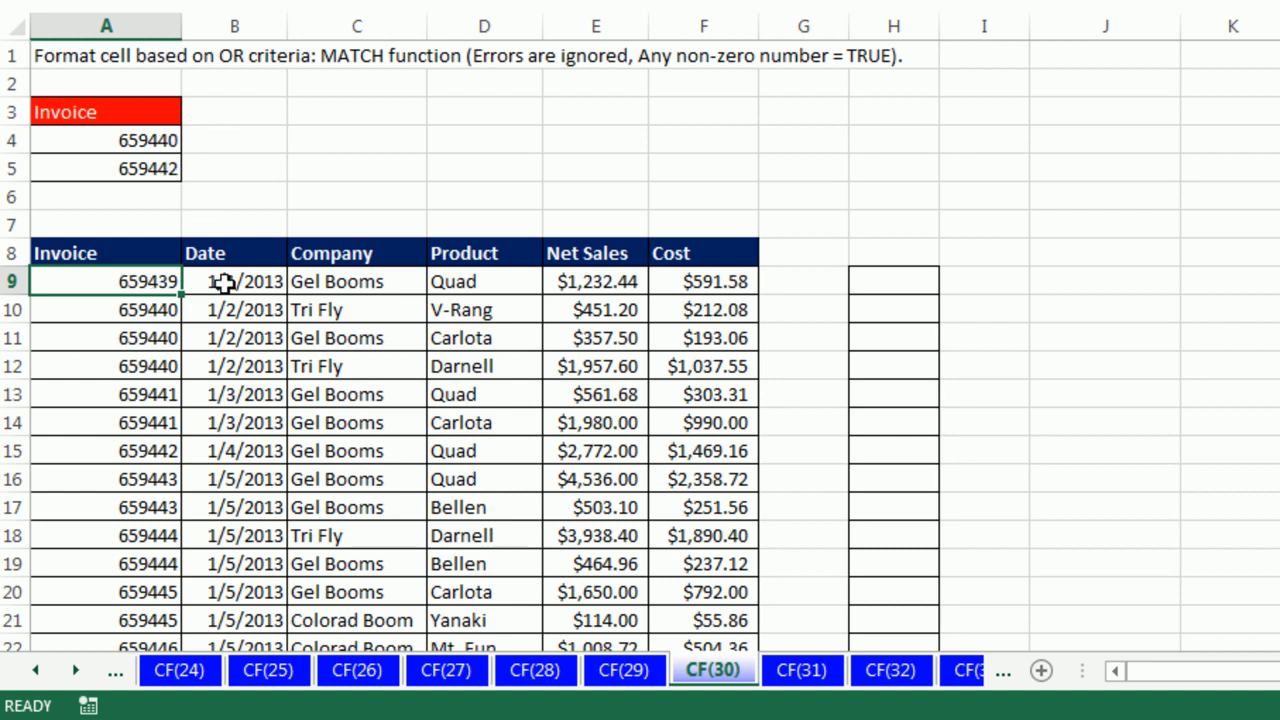
left_click(883, 283)
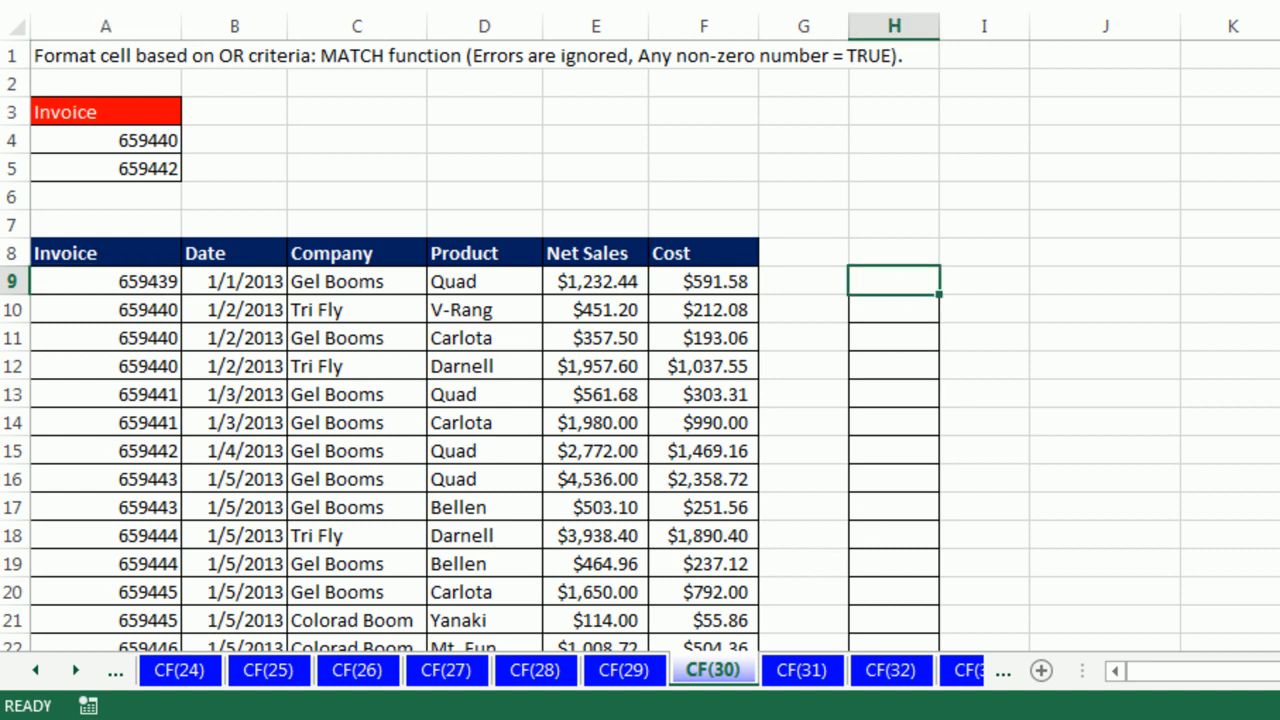
left_click_drag(163, 140, 171, 169)
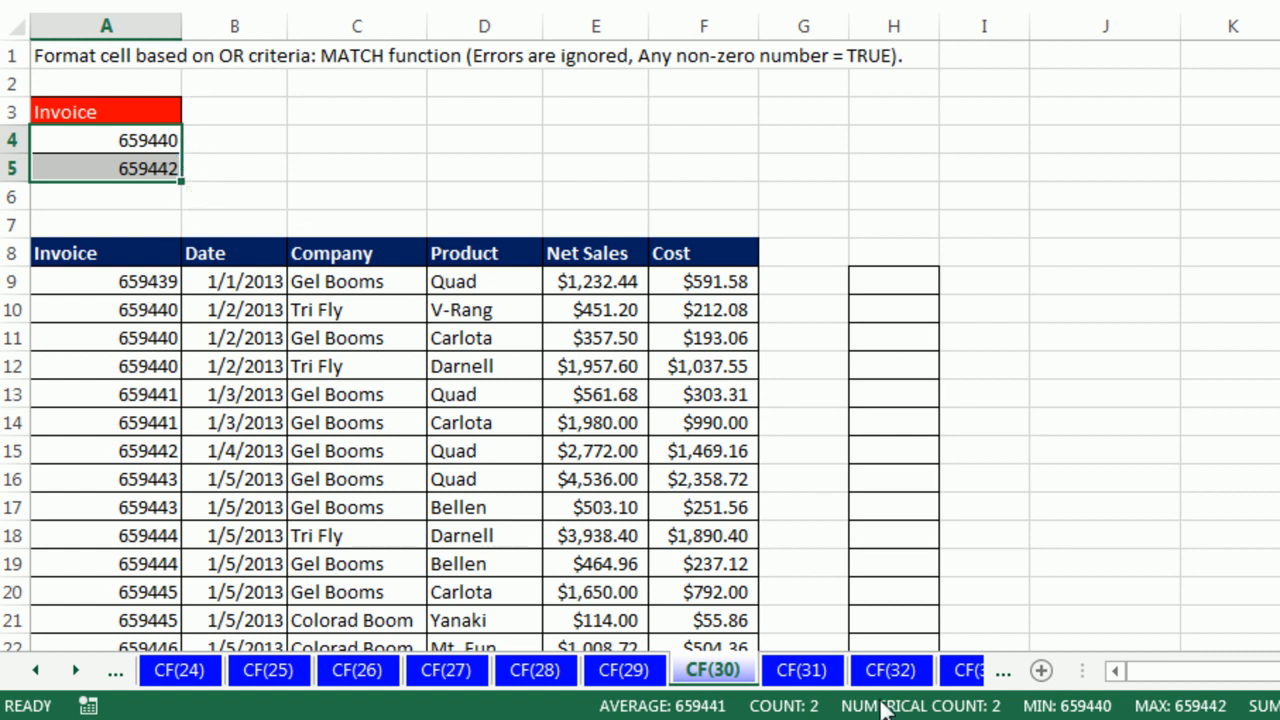
Step: Enter the formula =MATCH(A9,$A$4:$A$5,0) in H9, looking up the row's invoice among the criteria with an exact match
left_click(880, 277)
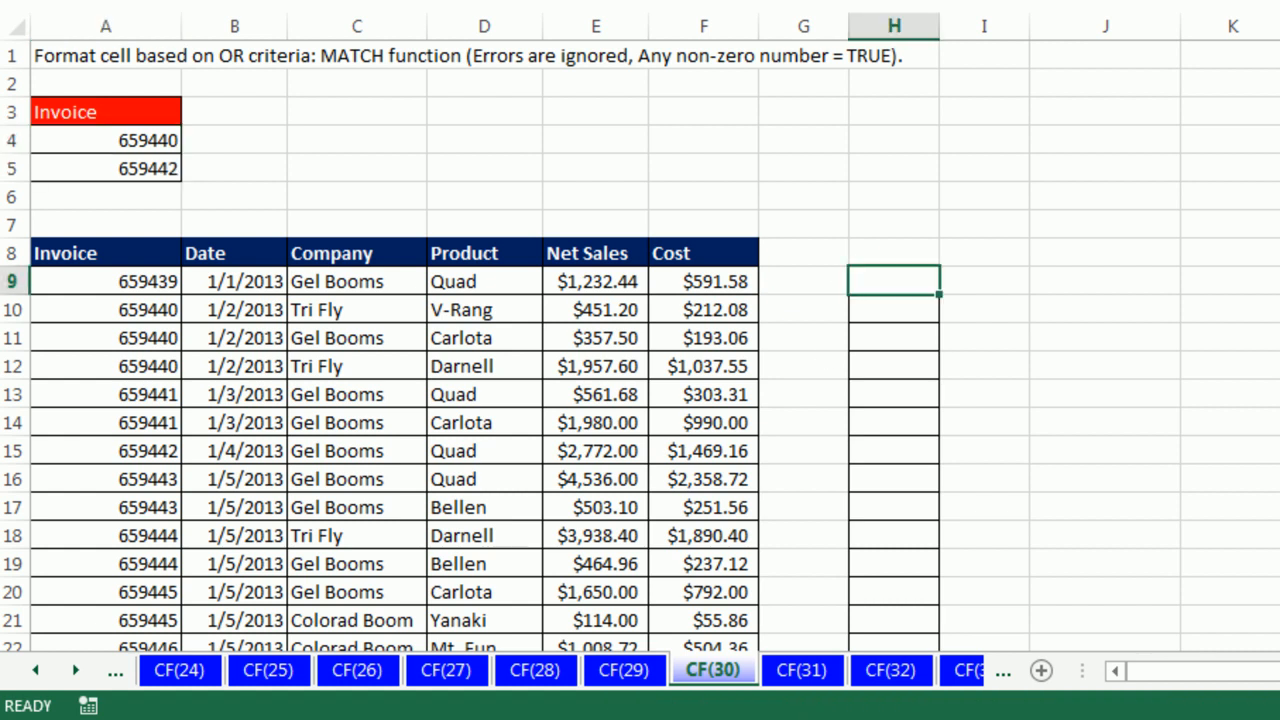
type("=match")
key("Tab")
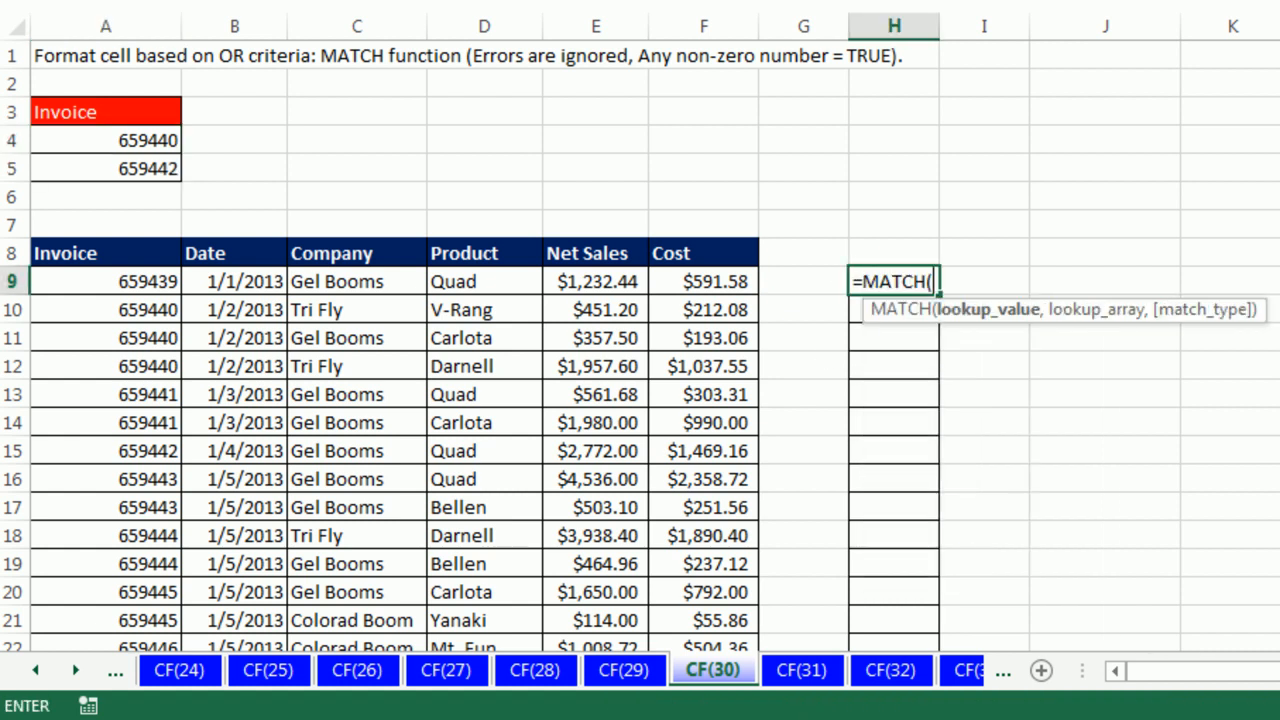
left_click(80, 273)
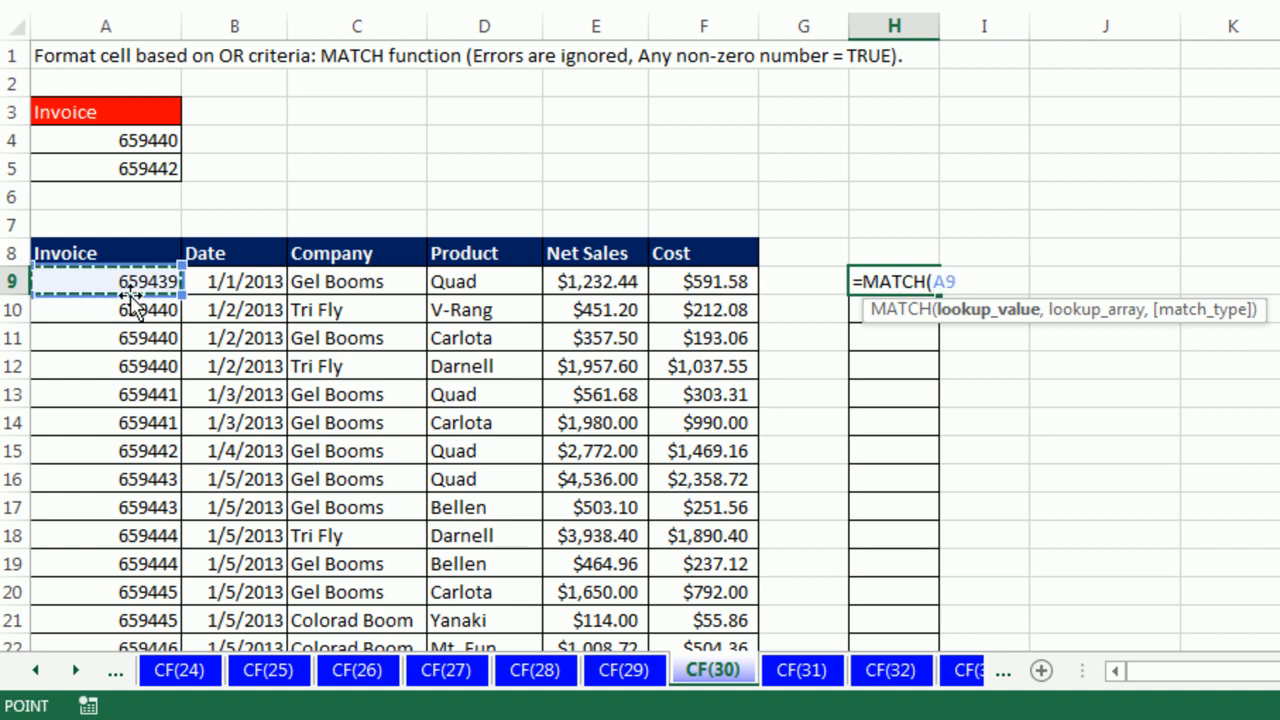
type(",")
left_click_drag(160, 135, 157, 168)
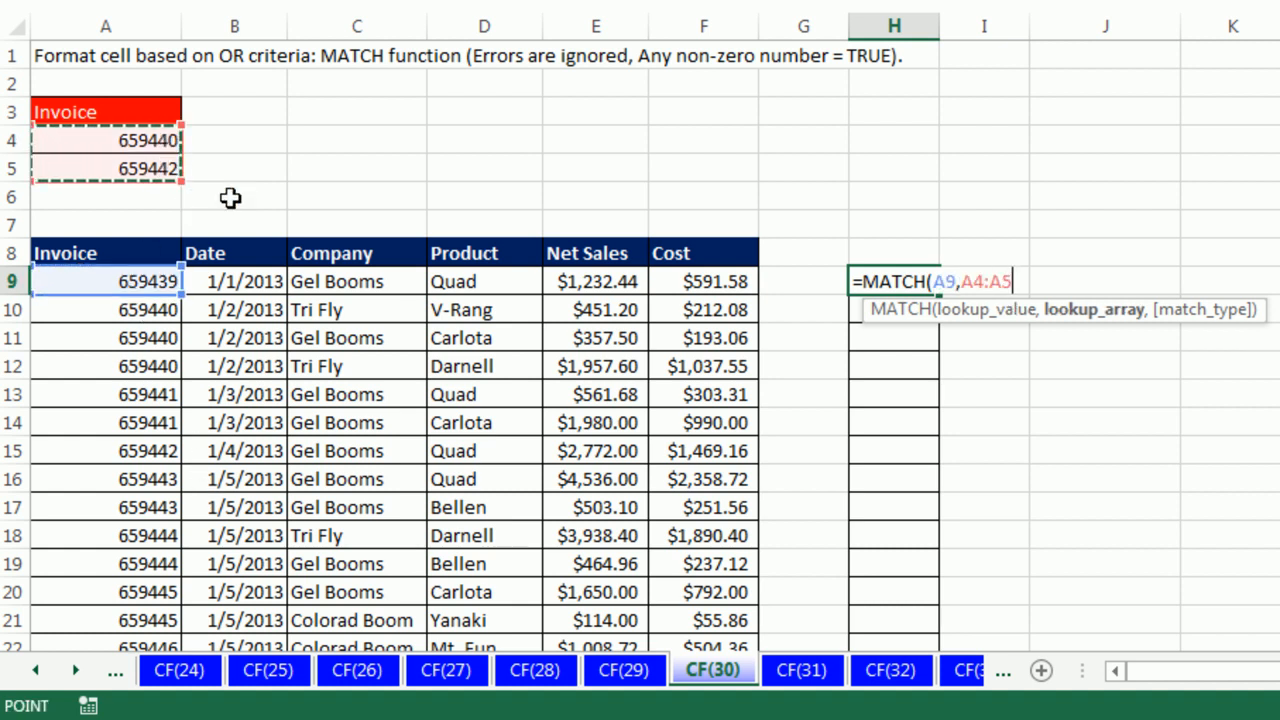
key("F4")
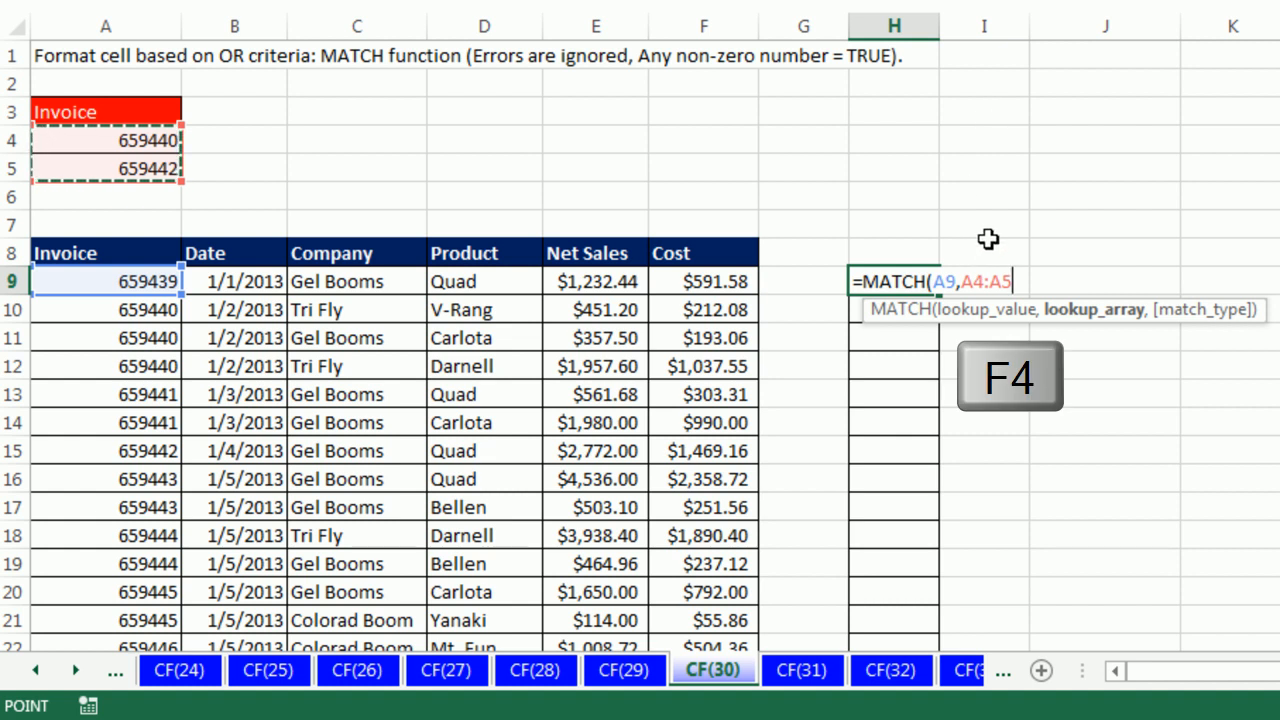
type(",0")
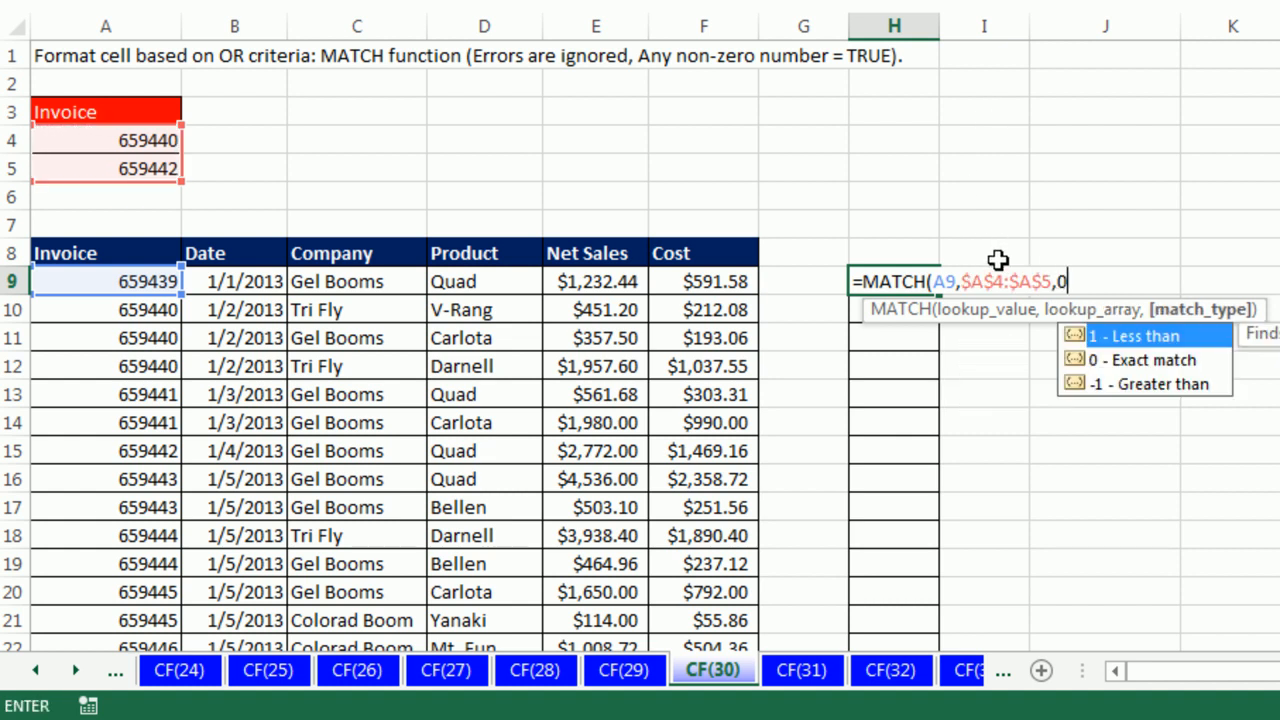
type(")")
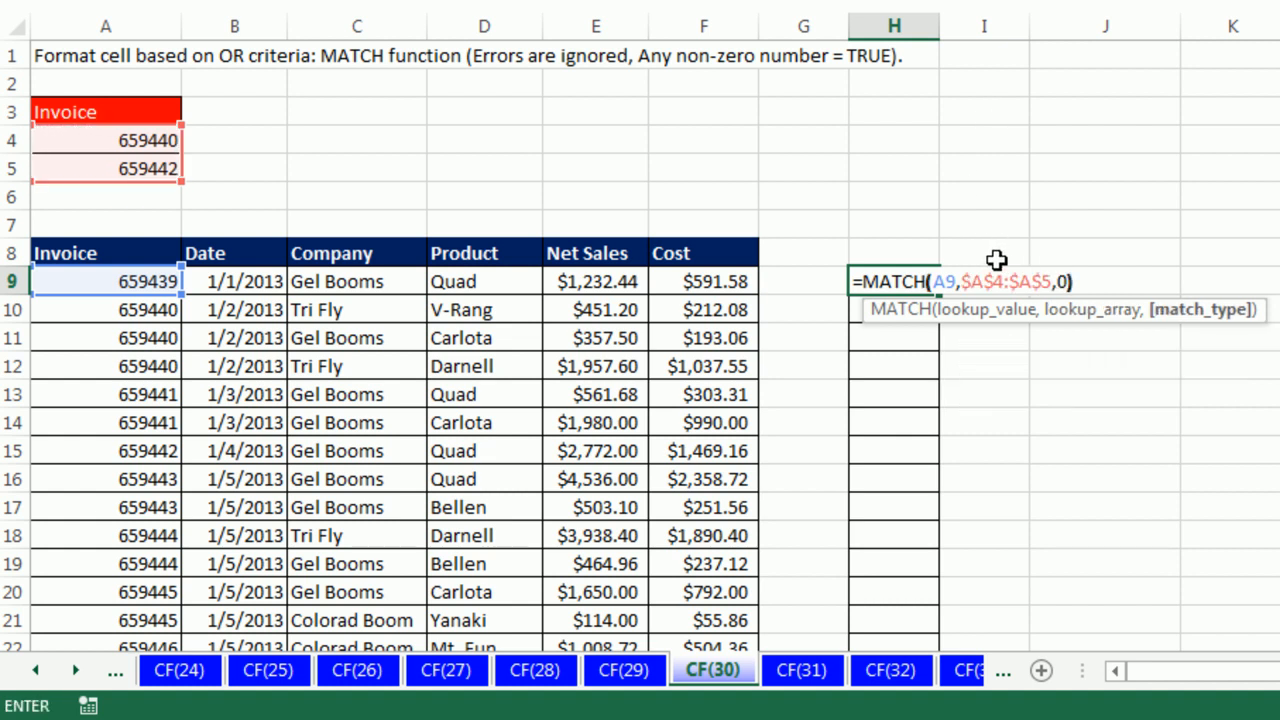
key("ctrl+Return")
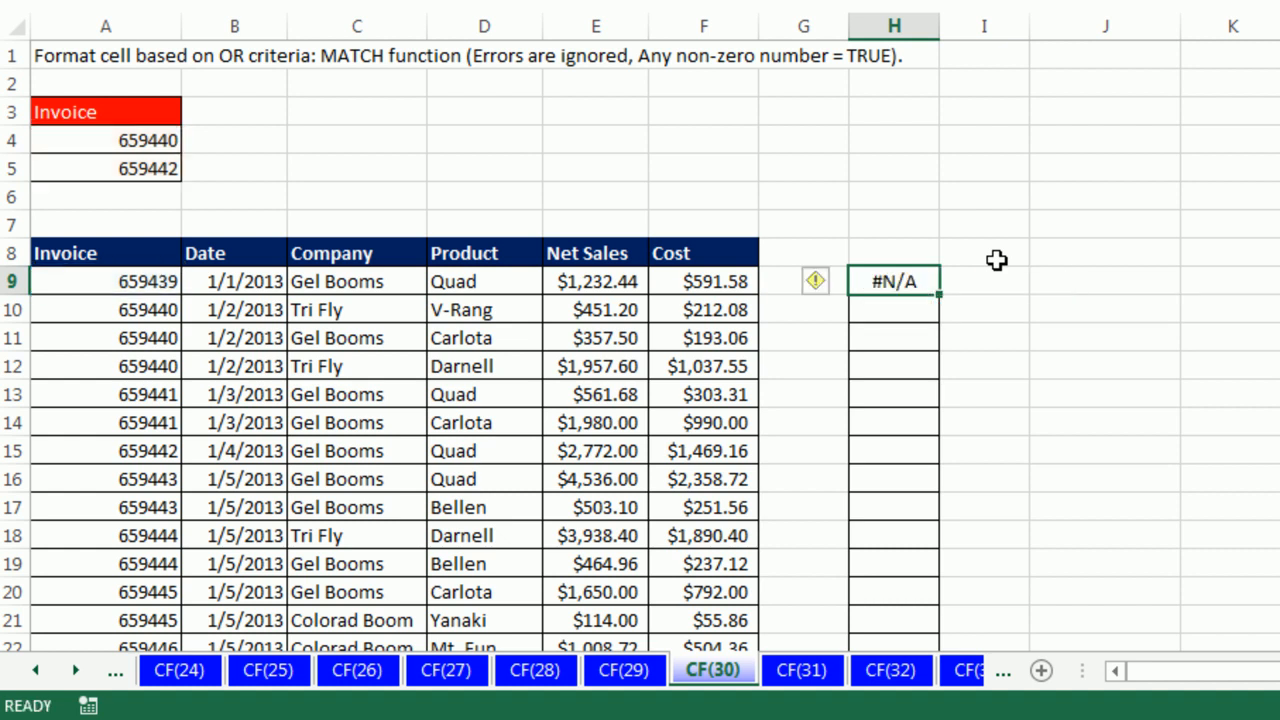
Step: Fill the MATCH formula from H9 down to H55, the last data row
left_click_drag(940, 295, 920, 600)
scroll(1126, 449, "up", 11)
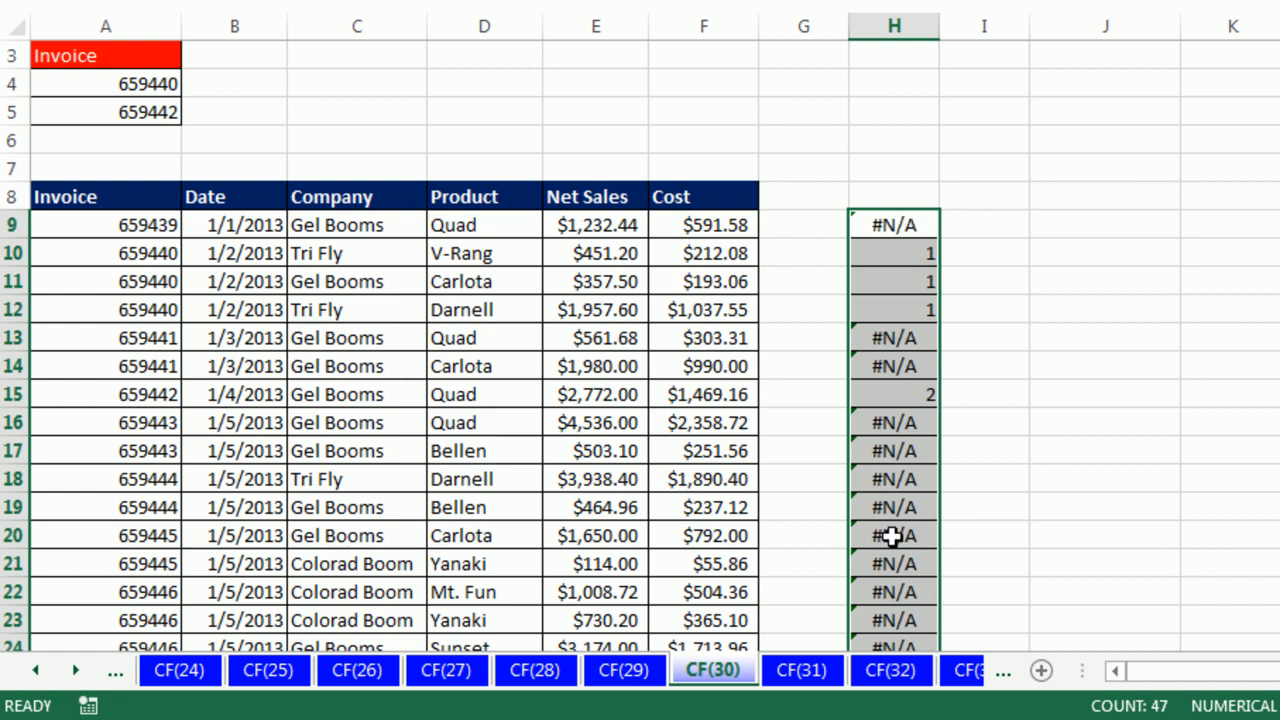
left_click(913, 224)
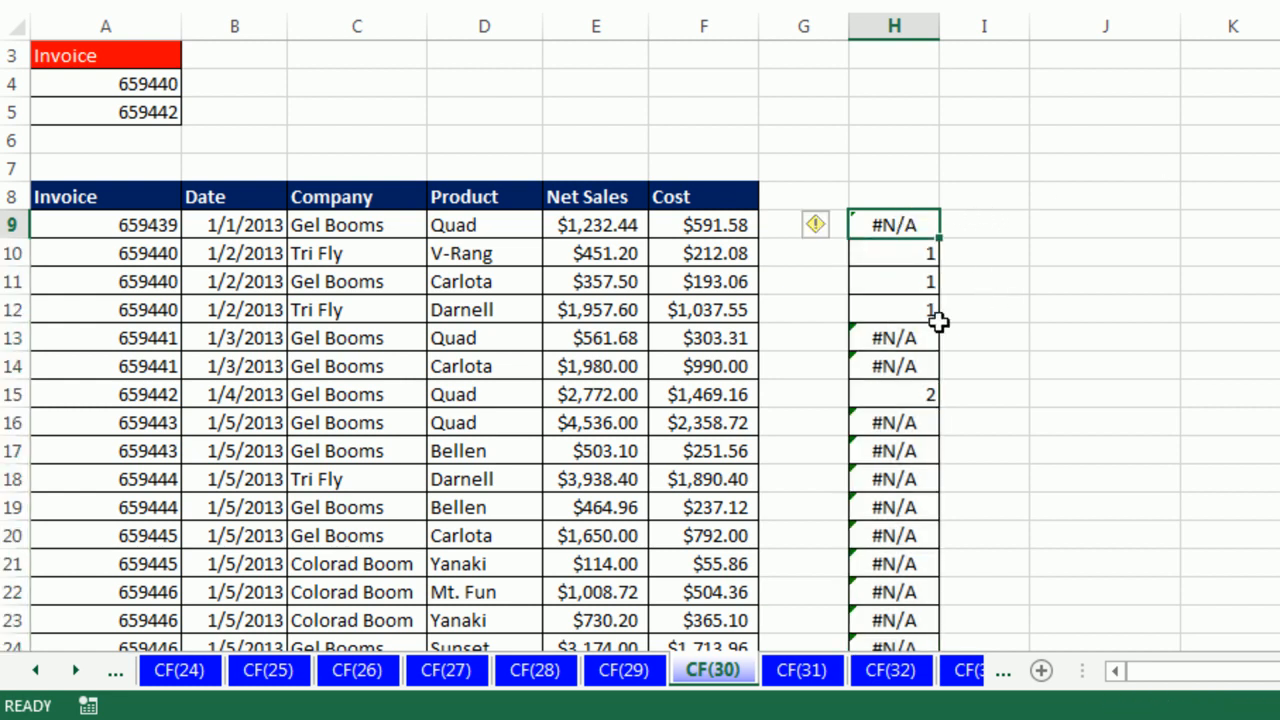
Step: Copy the MATCH formula text from H9 and select the Net Sales data from E9 down to the last row
double_click(889, 221)
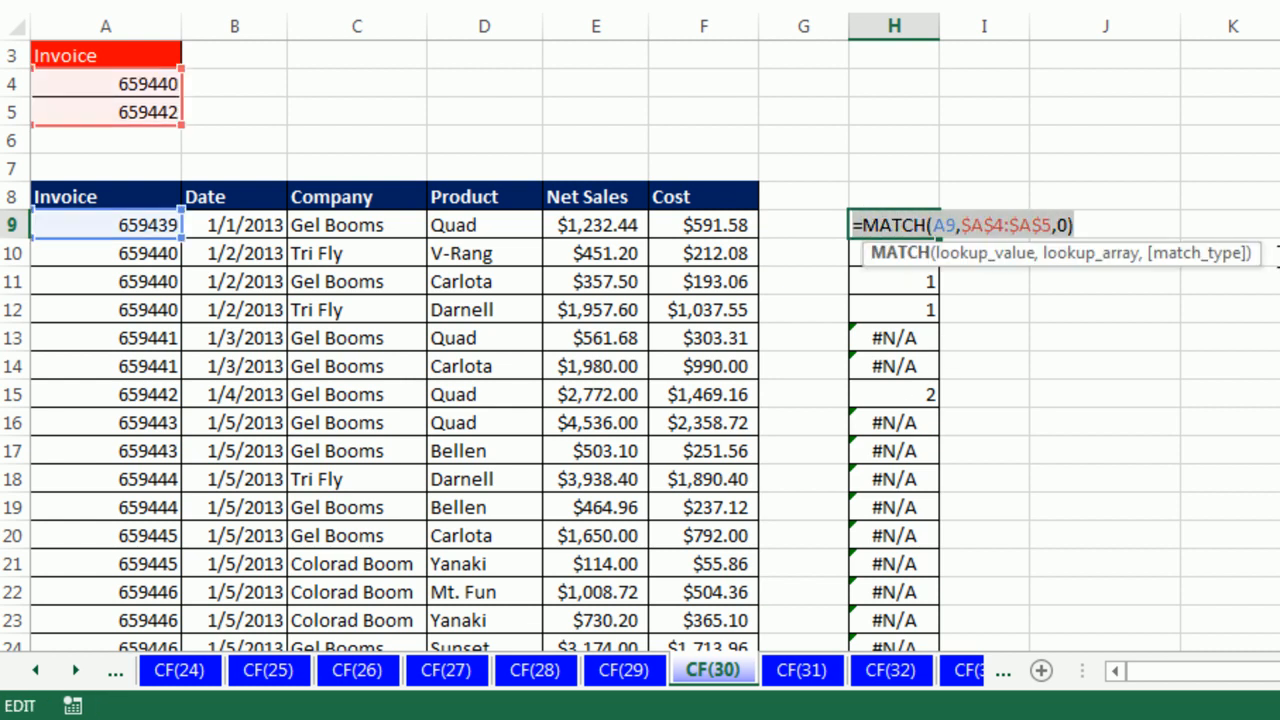
key("End")
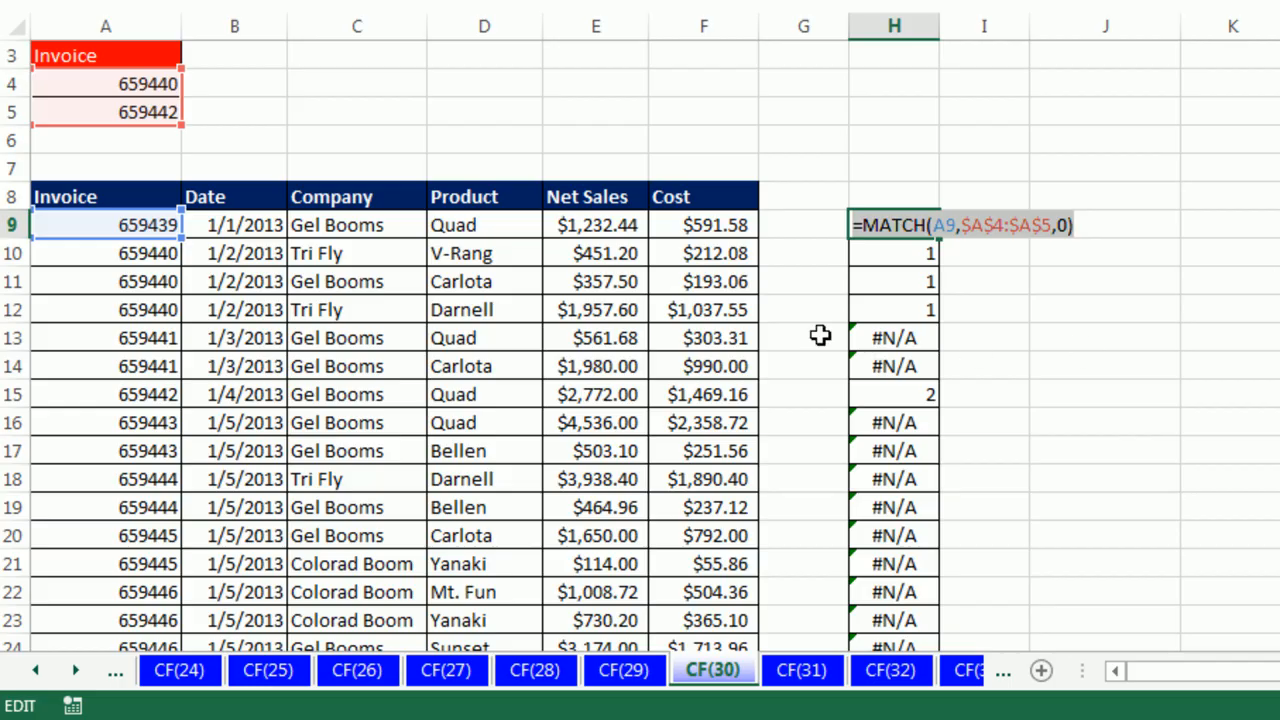
key("ctrl+Return")
left_click(414, 368)
key("ctrl+shift+Down")
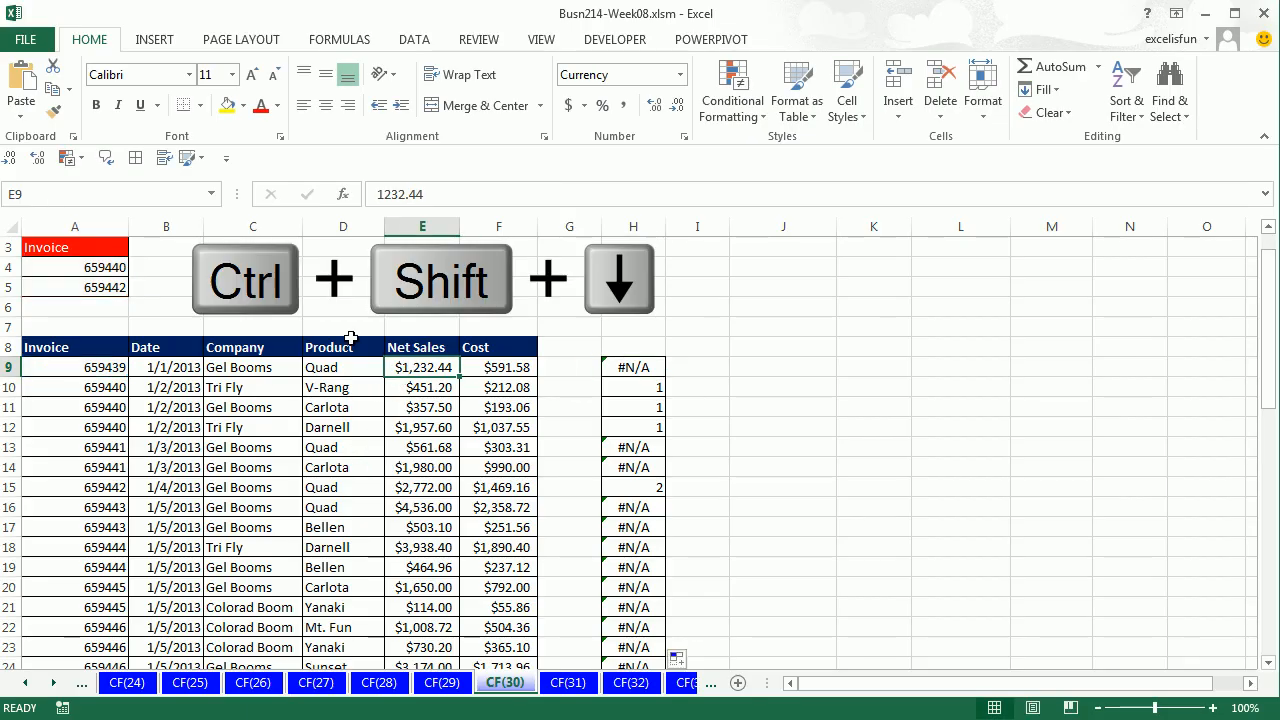
key("ctrl+shift+Down")
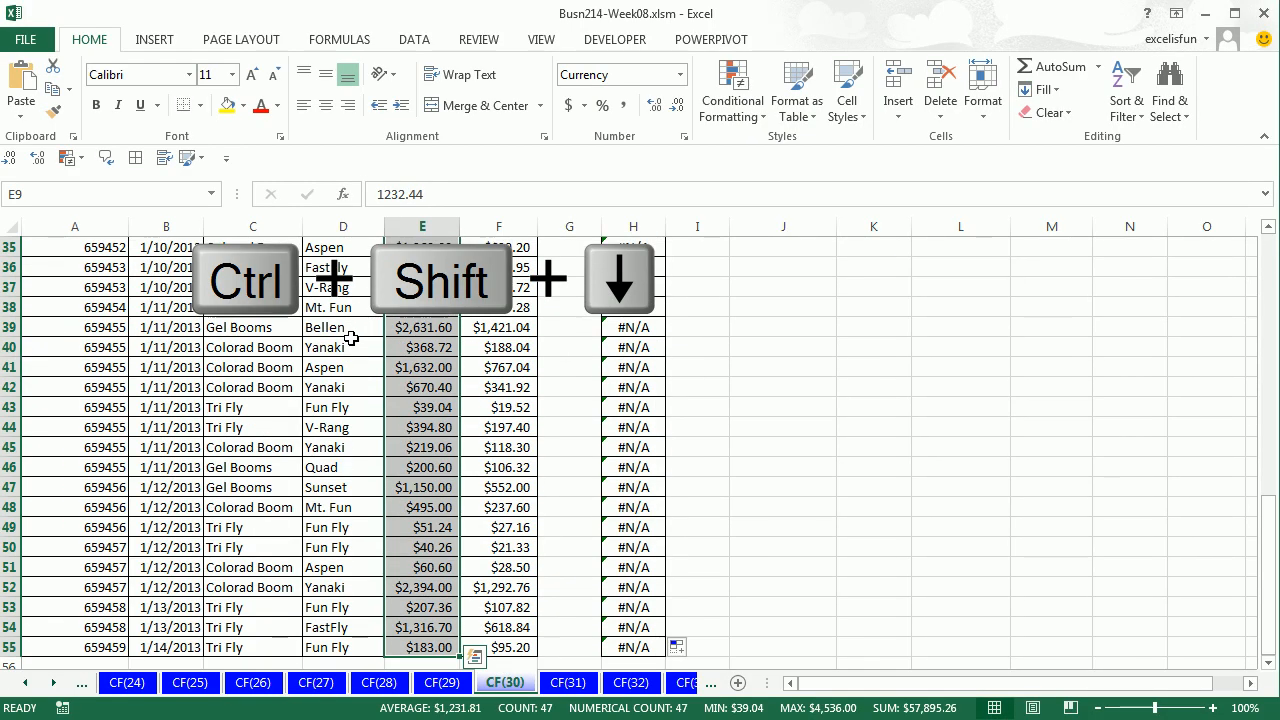
Step: Start a new formula-based conditional formatting rule for the Net Sales data with the formula =MATCH(A9,$A$4:$A$5,0)
key("alt")
key("h")
key("l")
key("n")
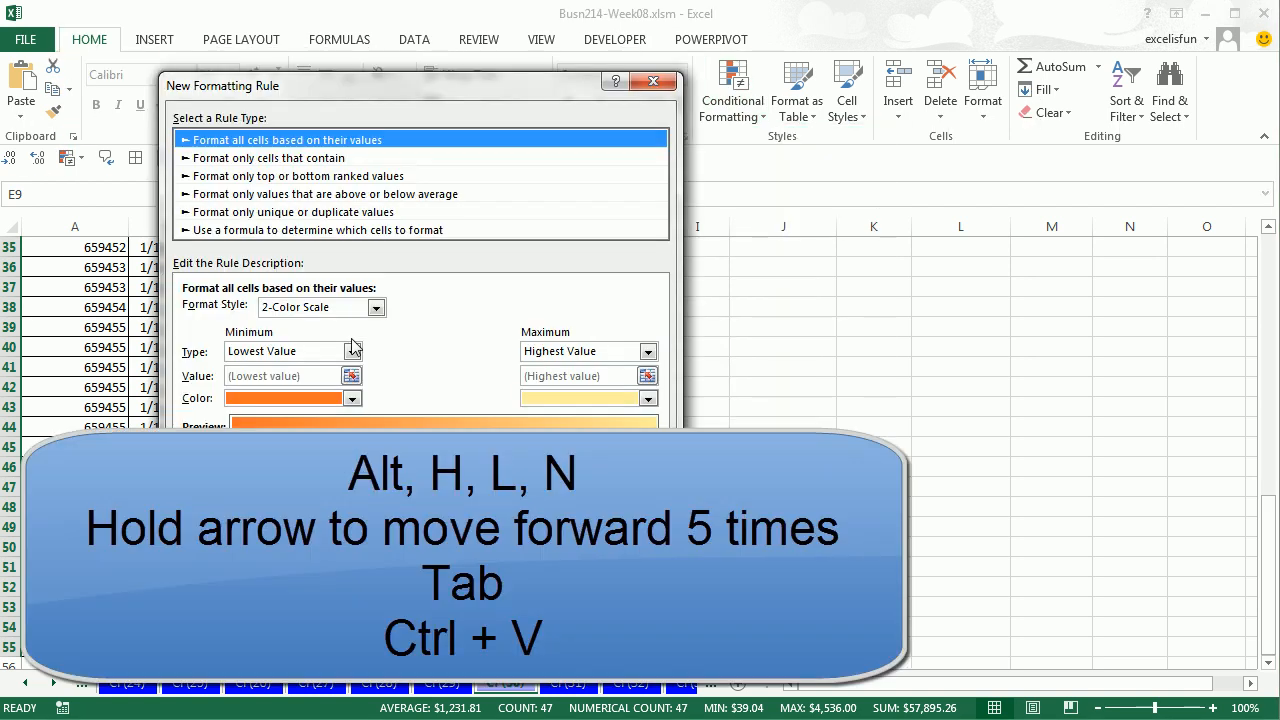
key("Down")
key("Down")
key("Down")
key("Down")
key("Down")
key("Tab")
key("ctrl+v")
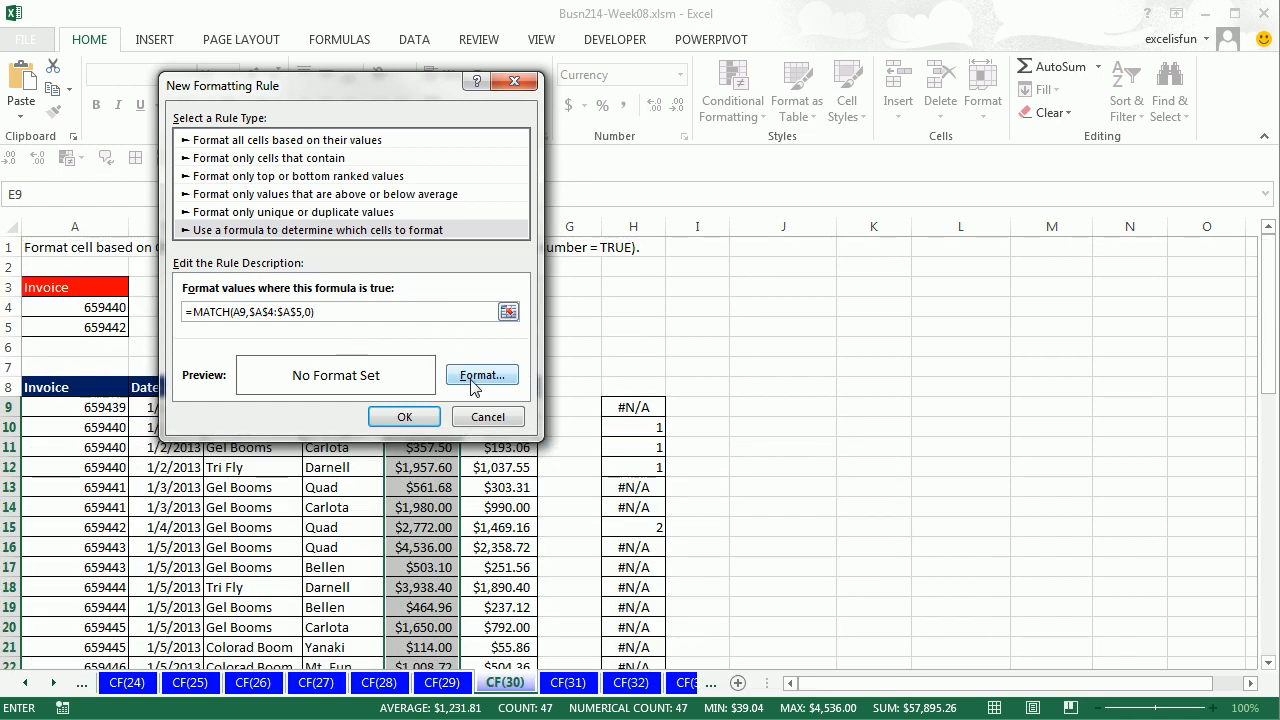
Step: Give the MATCH rule a yellow background fill and apply it to the Net Sales data
left_click(474, 380)
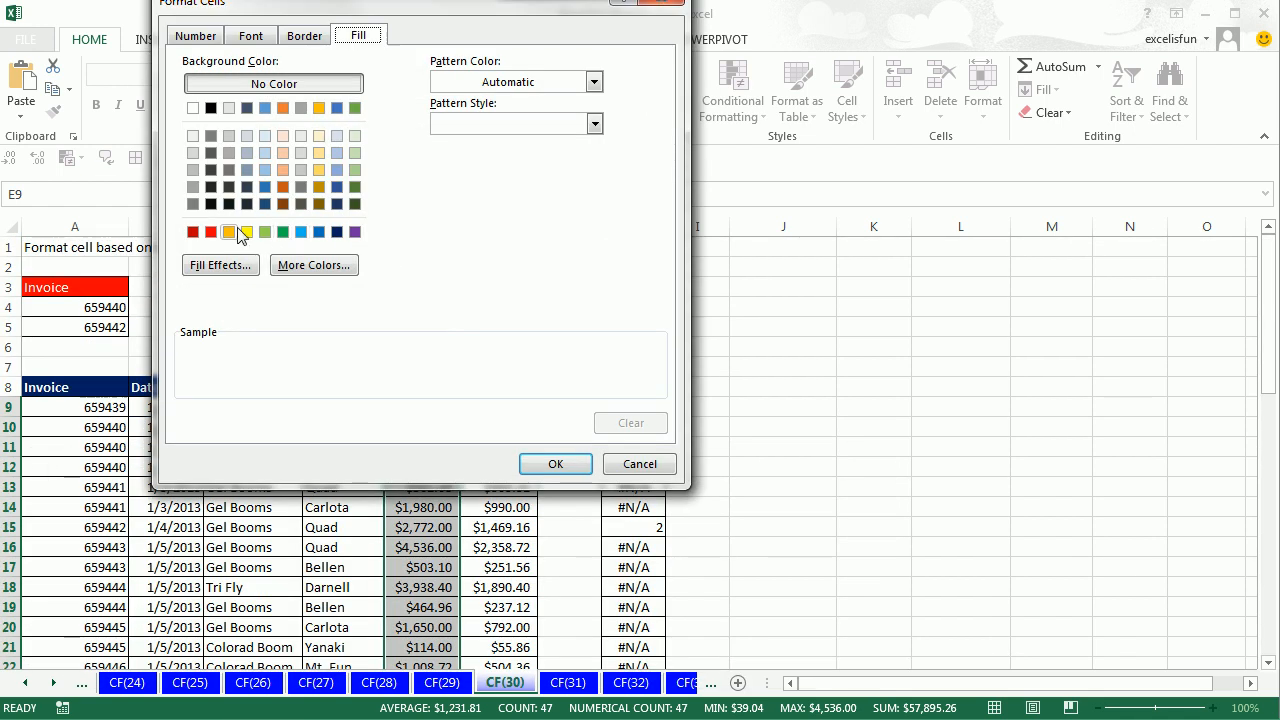
left_click(247, 233)
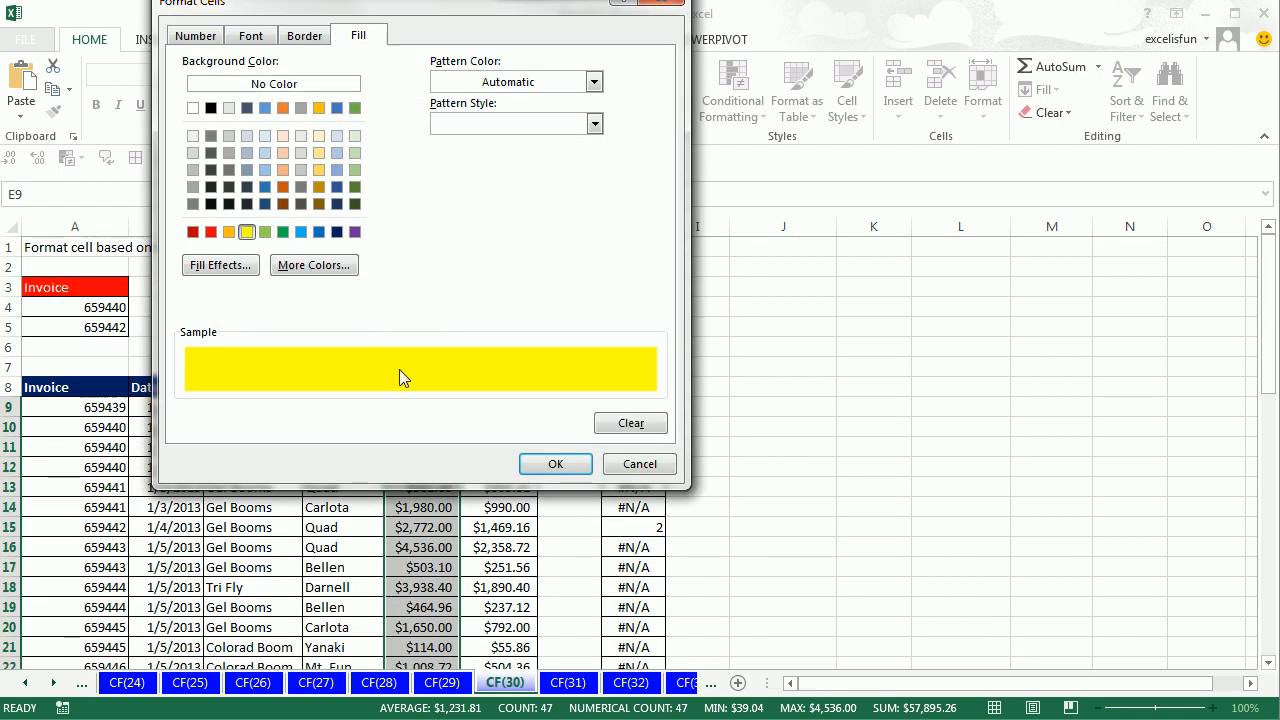
left_click(555, 464)
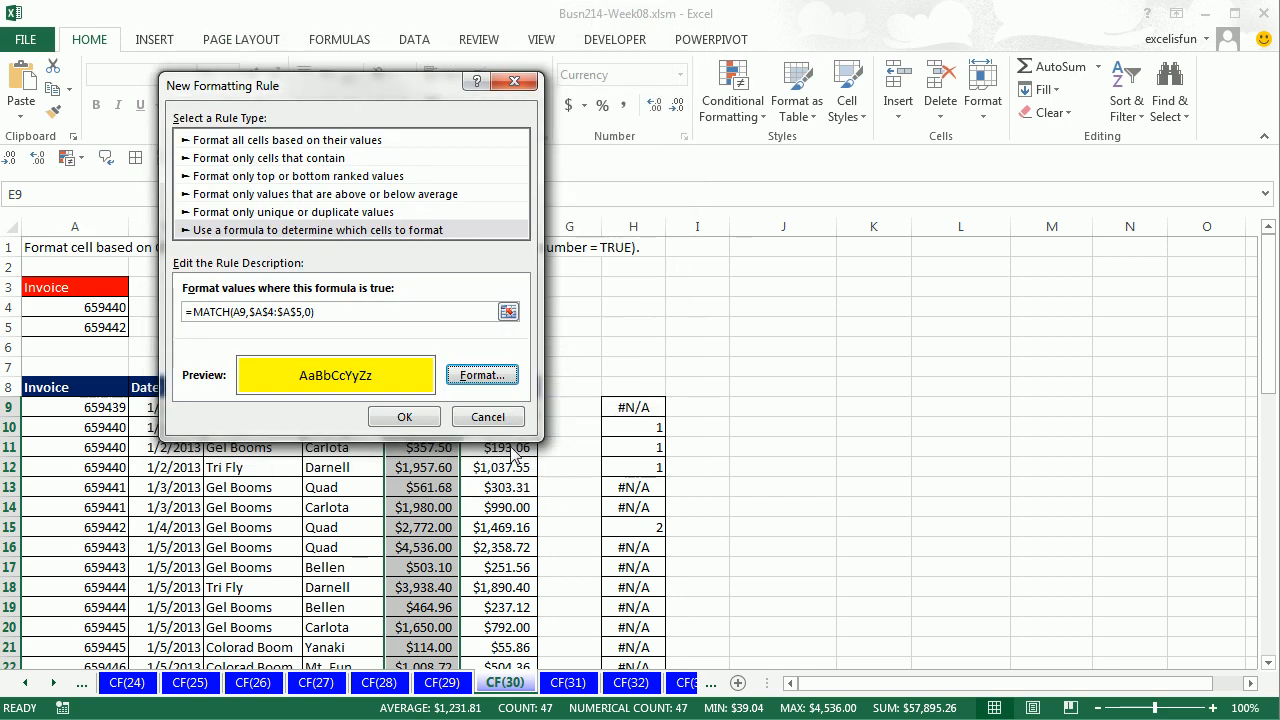
left_click(404, 418)
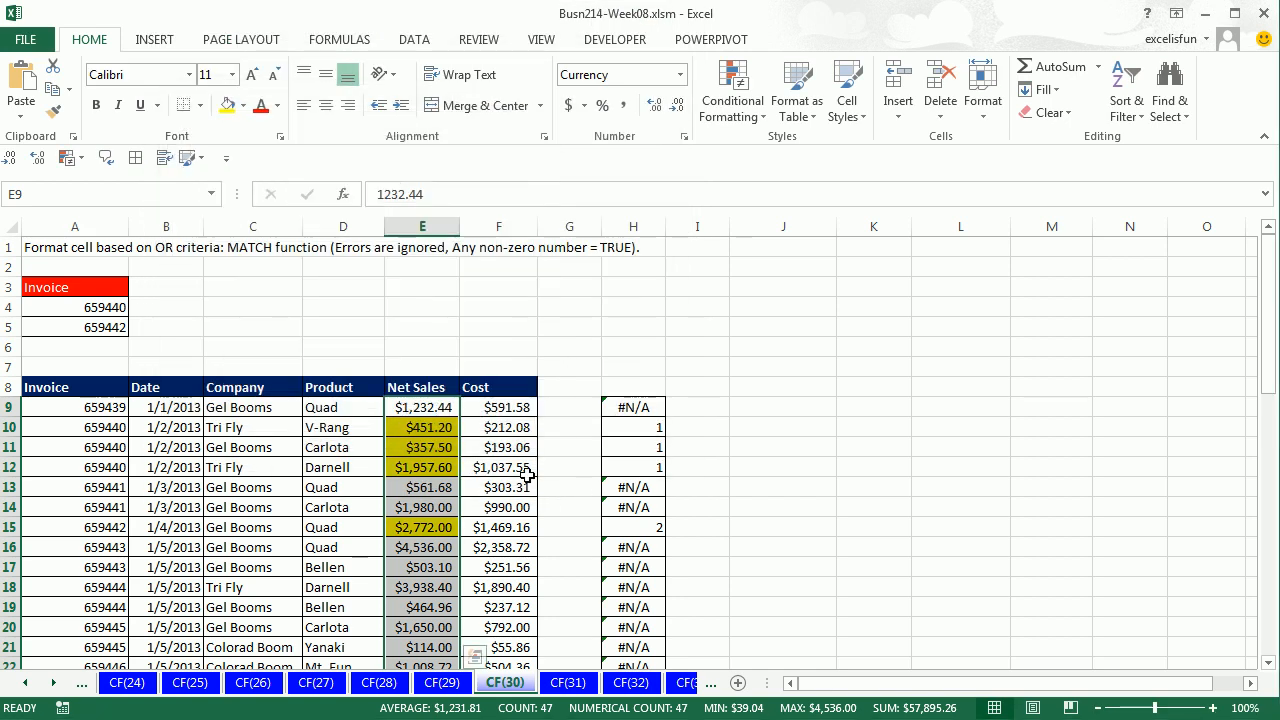
Step: Test the MATCH rule by changing the last digit of the second invoice criterion in A5 to 5, then undo the change
double_click(113, 328)
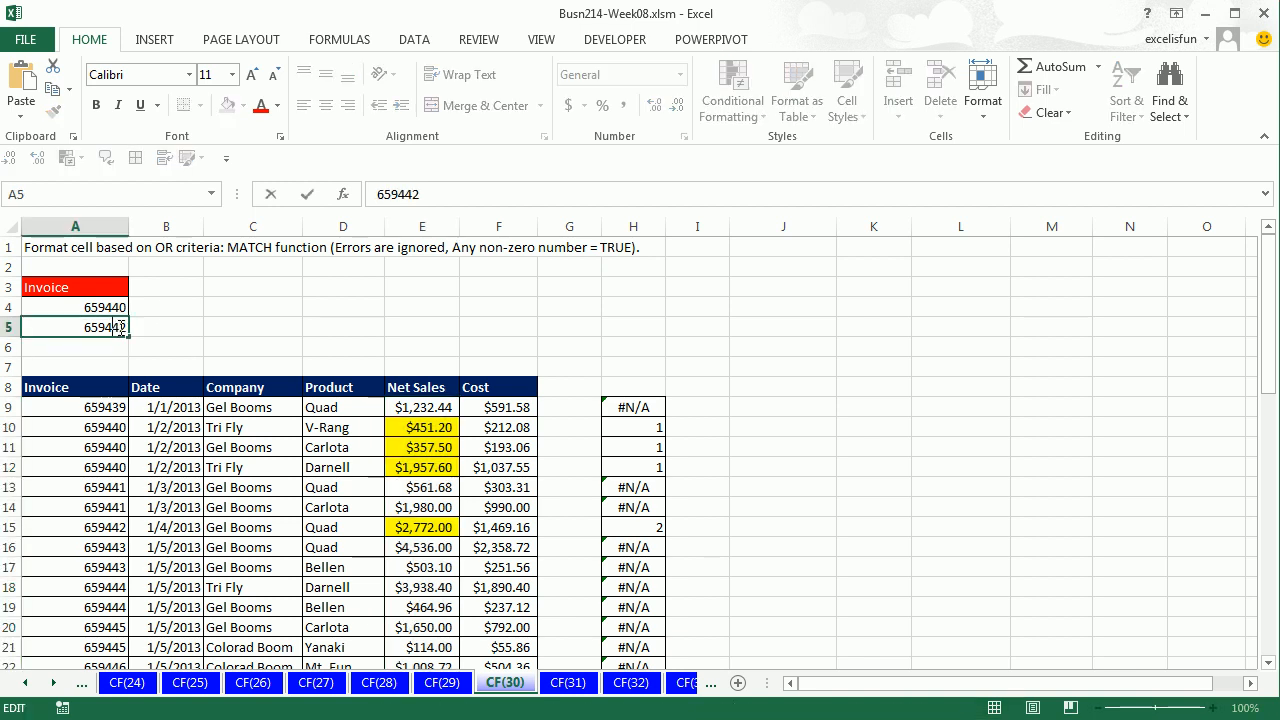
left_click_drag(127, 328, 119, 328)
type("5")
key("Return")
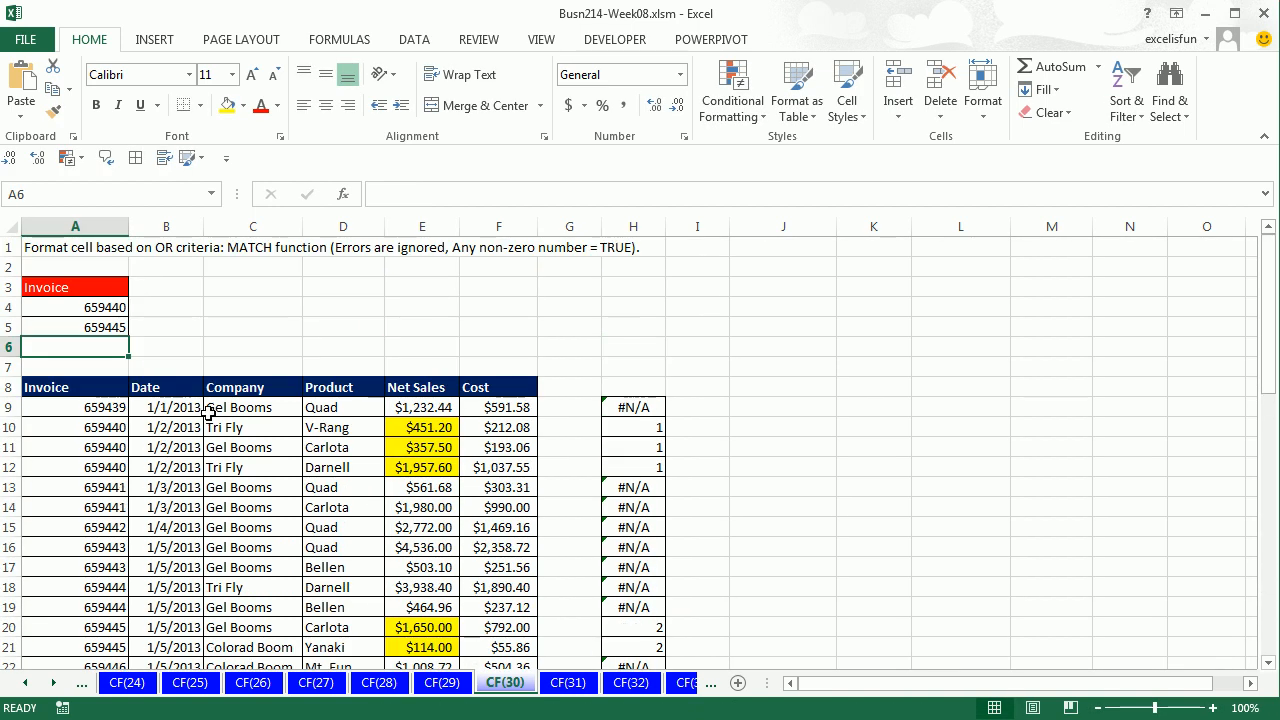
key("ctrl+z")
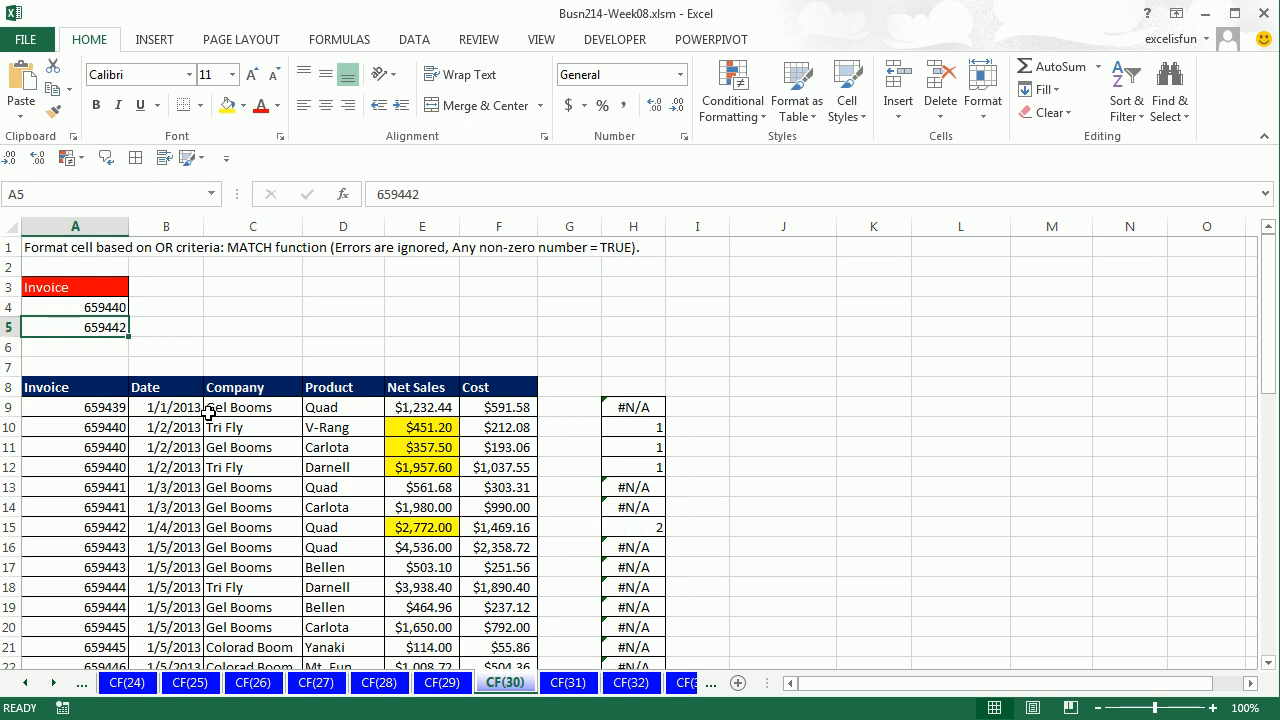
Step: Switch to sheet CF(31), which covers formatting whole rows based on OR criteria
left_click(580, 684)
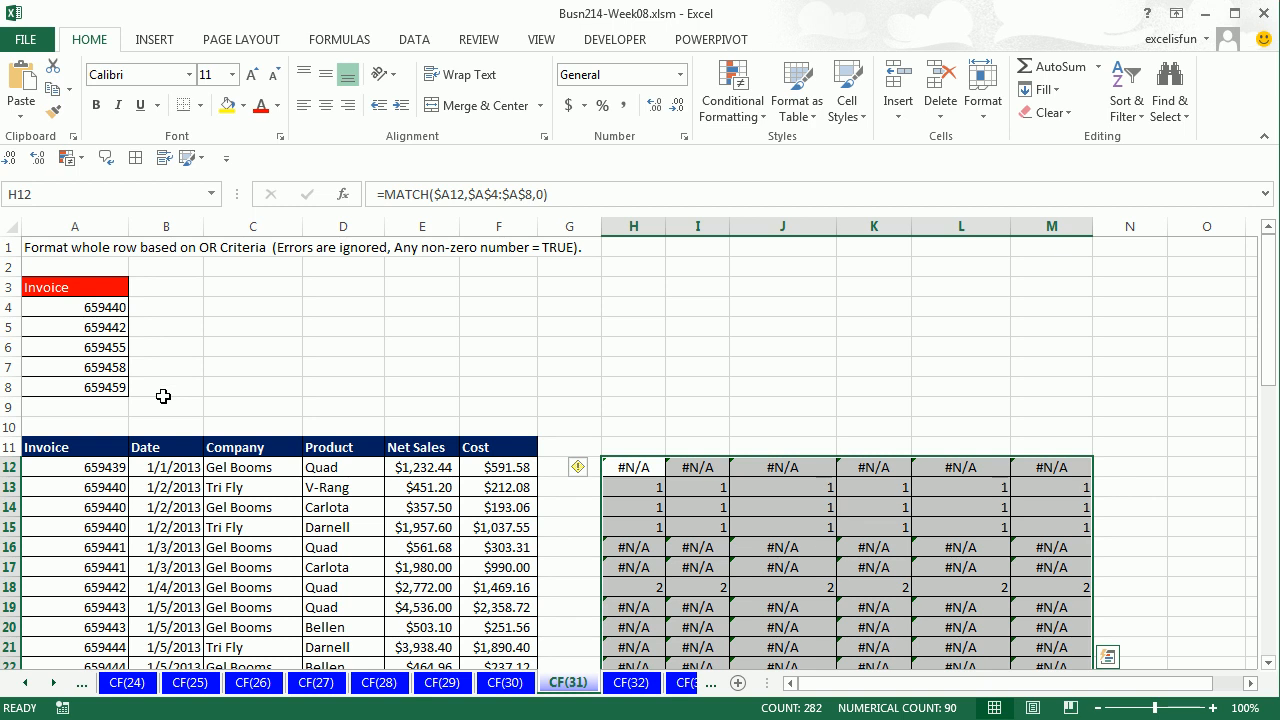
Step: Clear the old formulas from the range beside the table and enter =MATCH($A12,$A$4:$A$8,0) in H12
key("Delete")
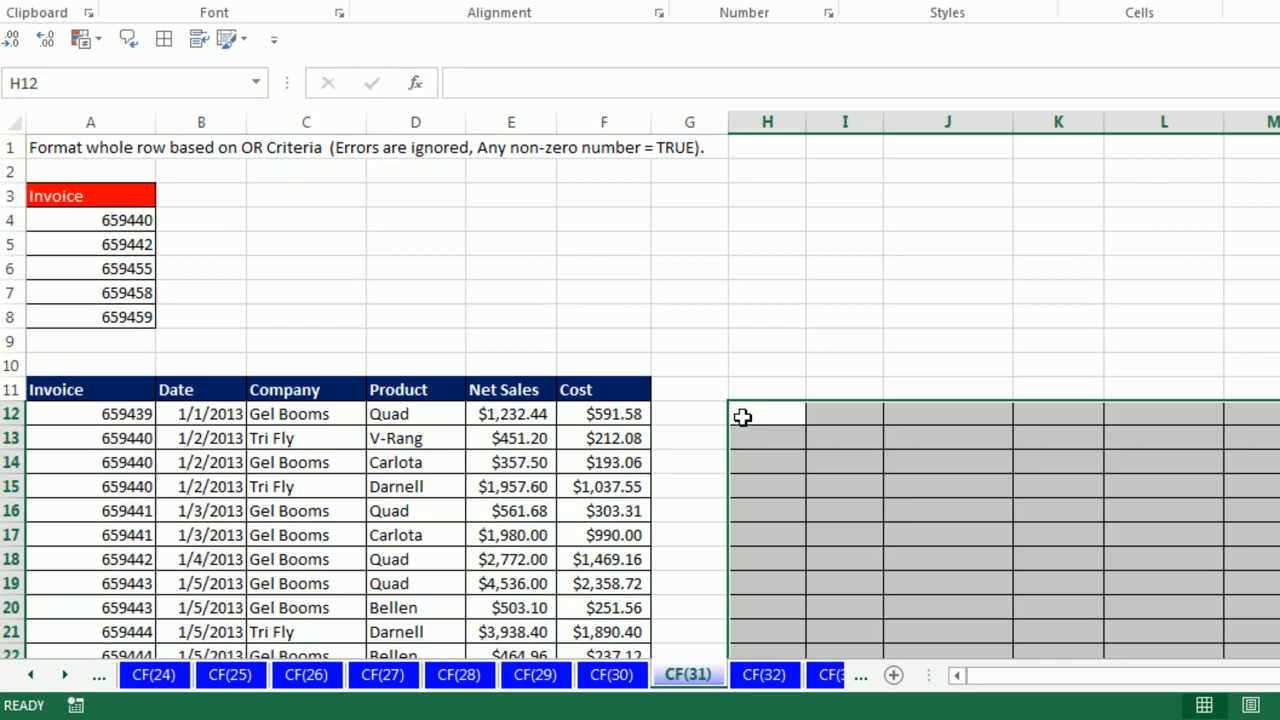
left_click(613, 470)
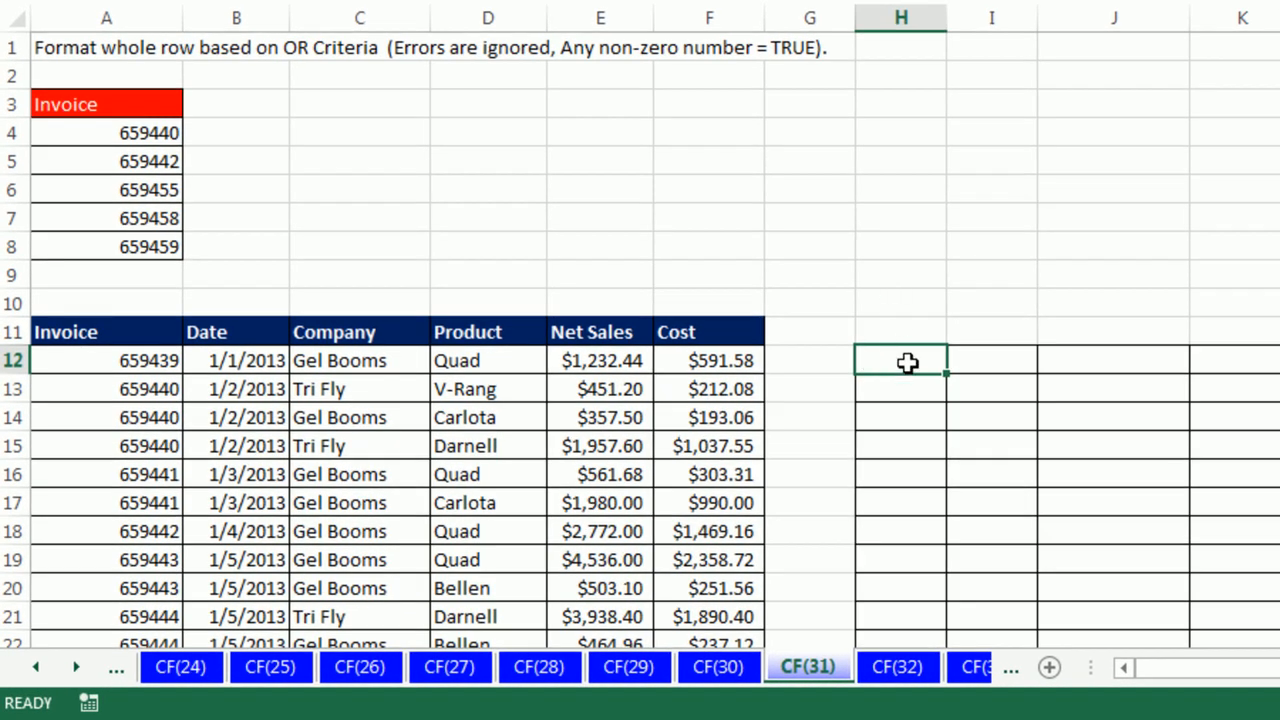
type("=matc")
key("Tab")
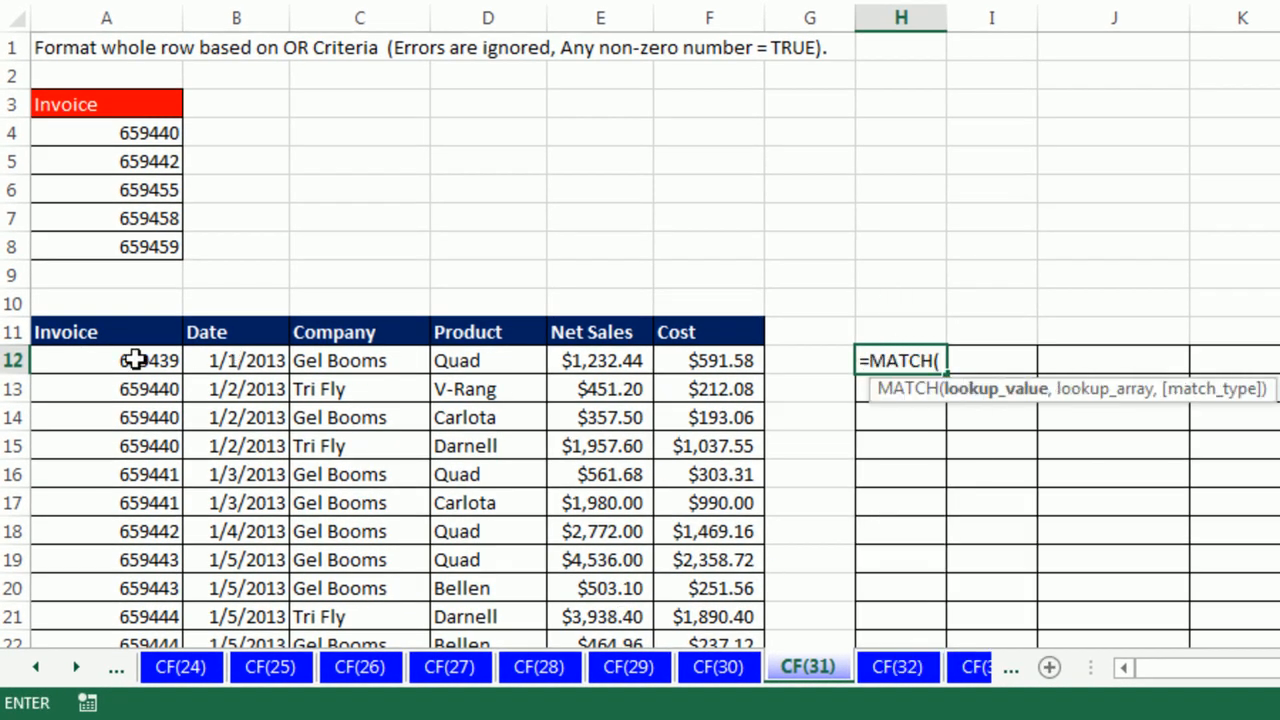
left_click(98, 357)
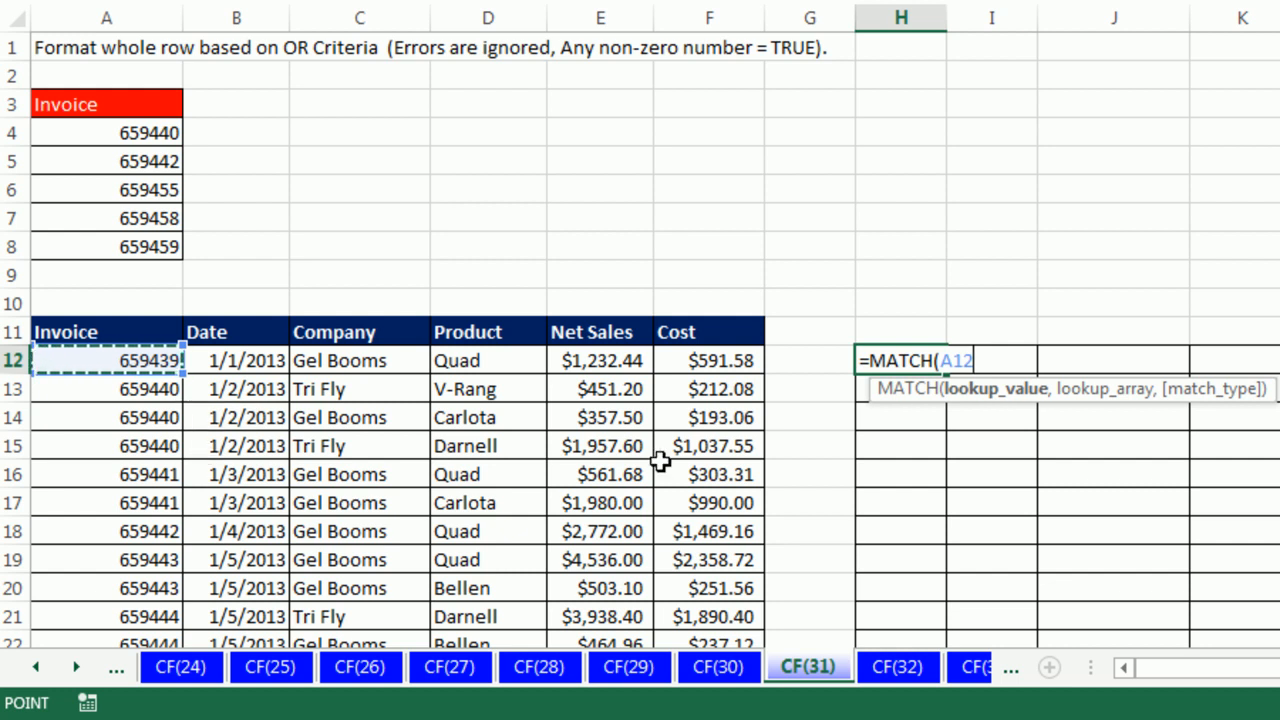
key("F4")
key("F4")
key("F4")
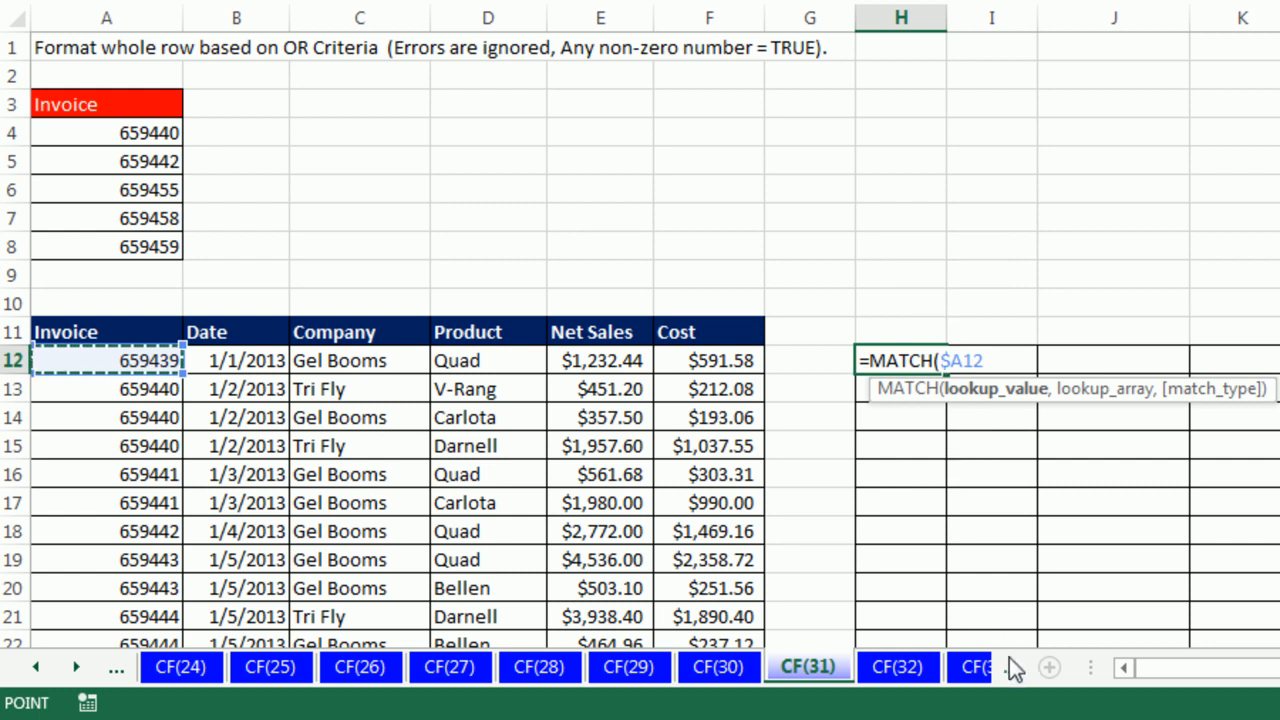
type(",")
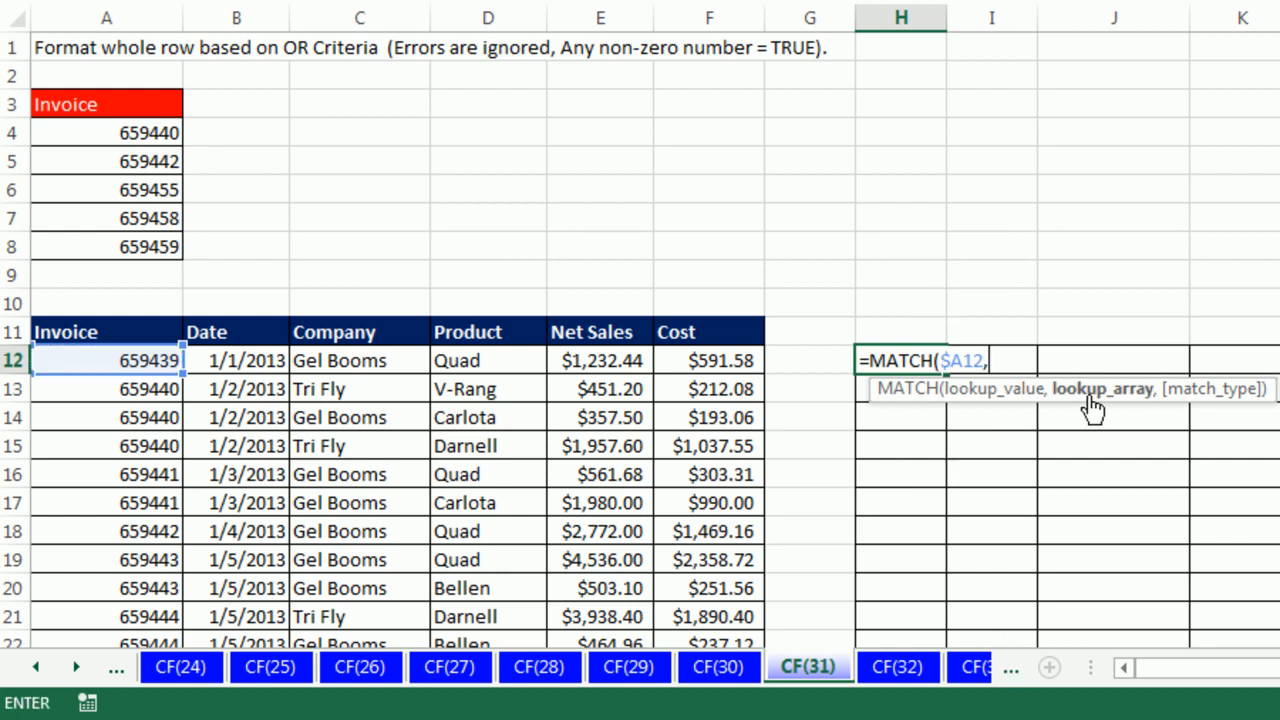
left_click_drag(137, 131, 137, 255)
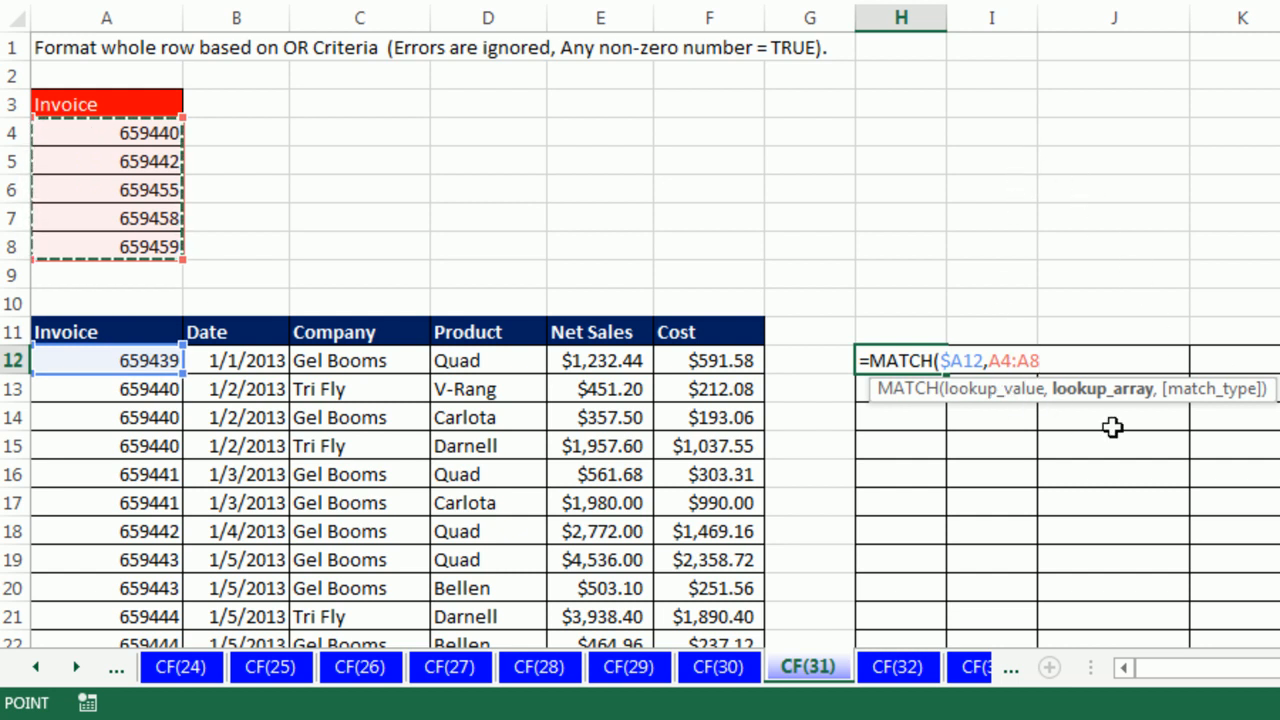
key("F4")
type(",0)")
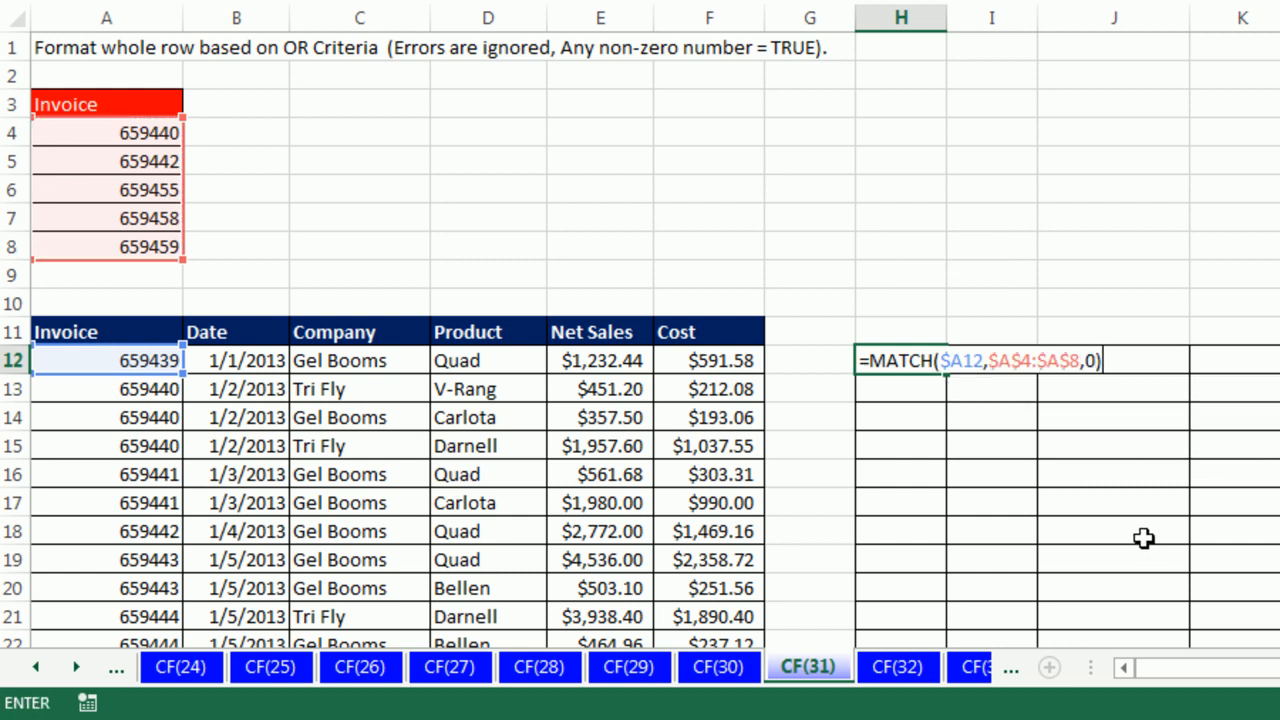
key("ctrl+Return")
Step: Copy the MATCH formula from H12 across to column M and down to row 58, and review the filled range
left_click_drag(945, 374, 1279, 391)
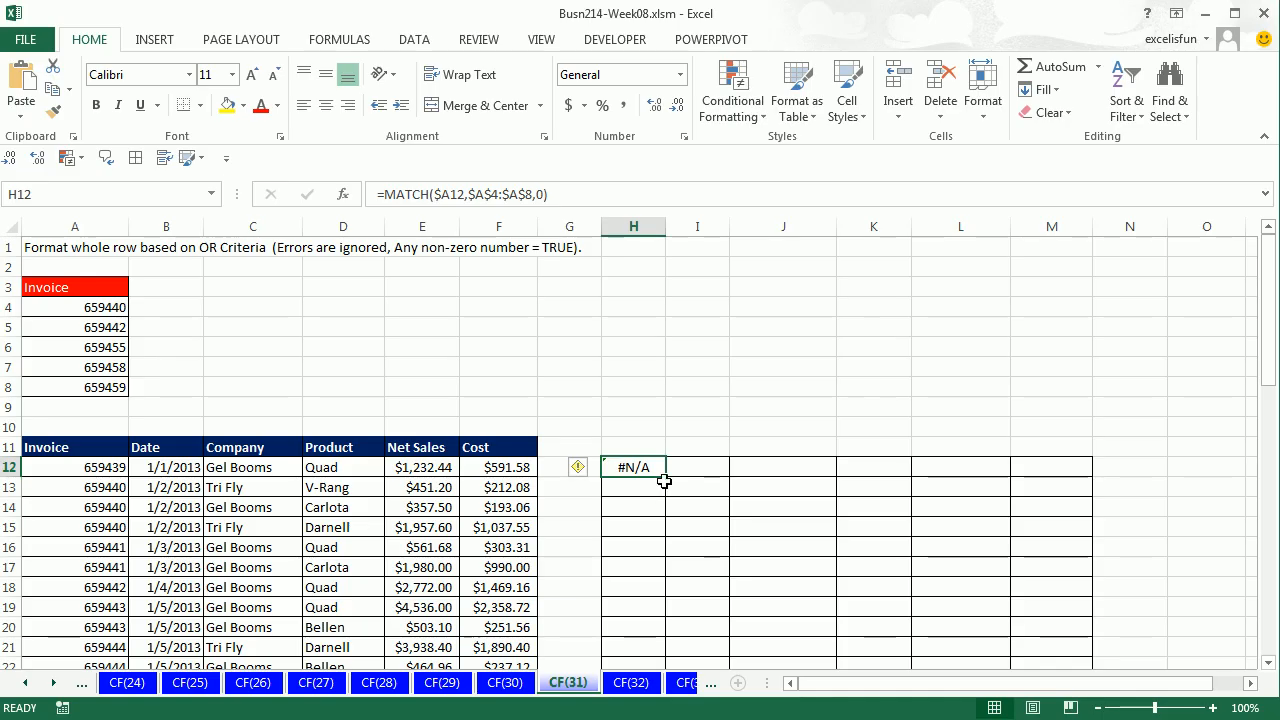
left_click_drag(1065, 488, 1063, 600)
scroll(1031, 605, "up", 9)
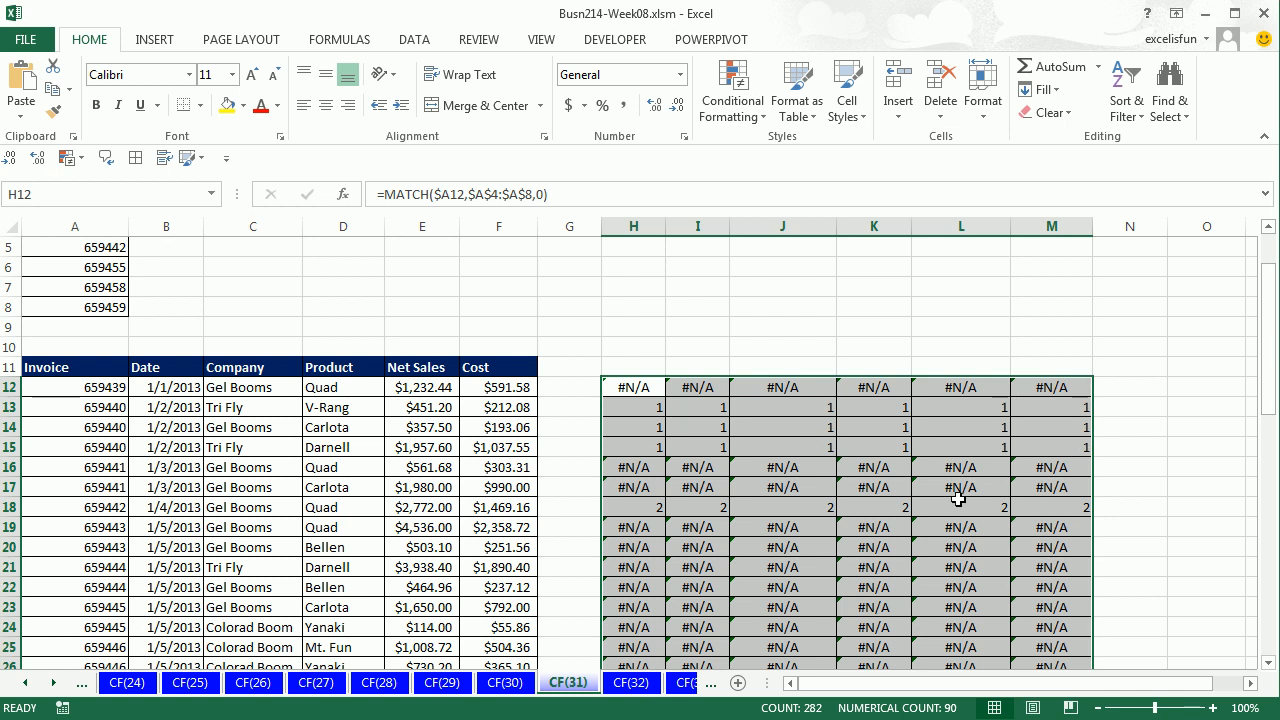
scroll(967, 528, "down", 8)
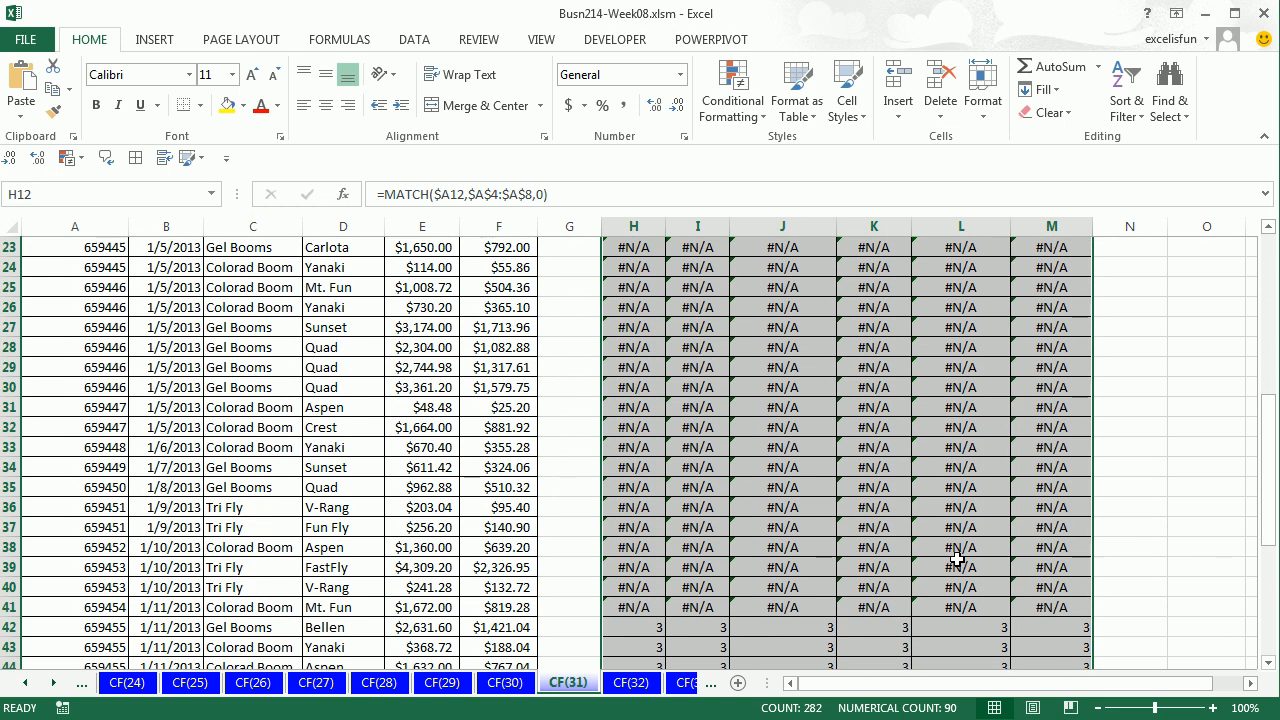
scroll(837, 590, "down", 6)
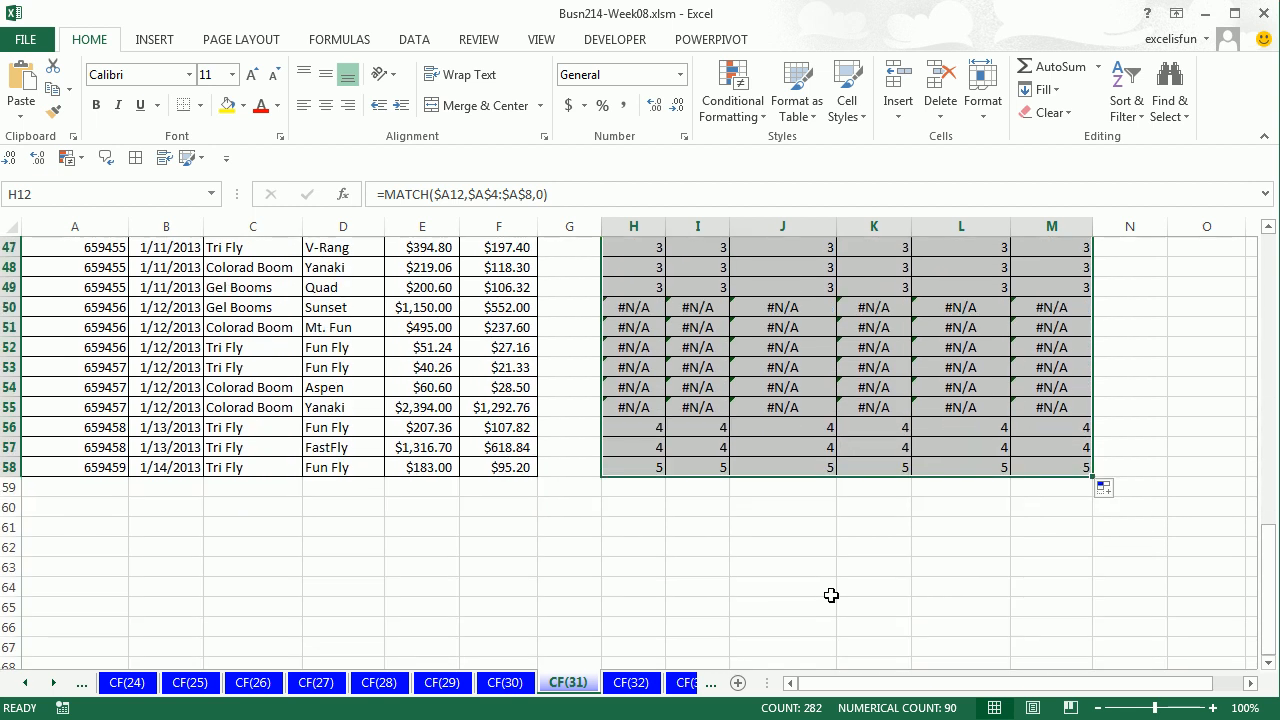
scroll(830, 595, "up", 14)
scroll(832, 606, "up", 2)
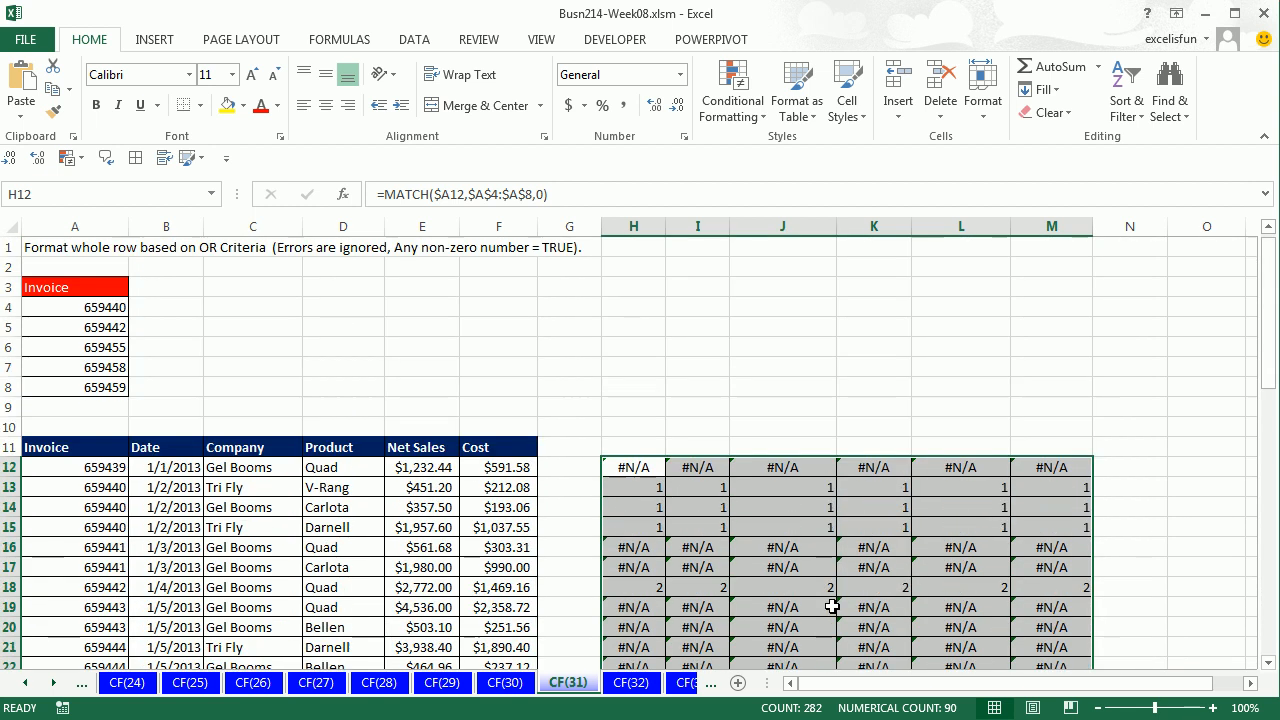
Step: Copy the full text of the MATCH formula in H12, leaving the cell unchanged
double_click(643, 469)
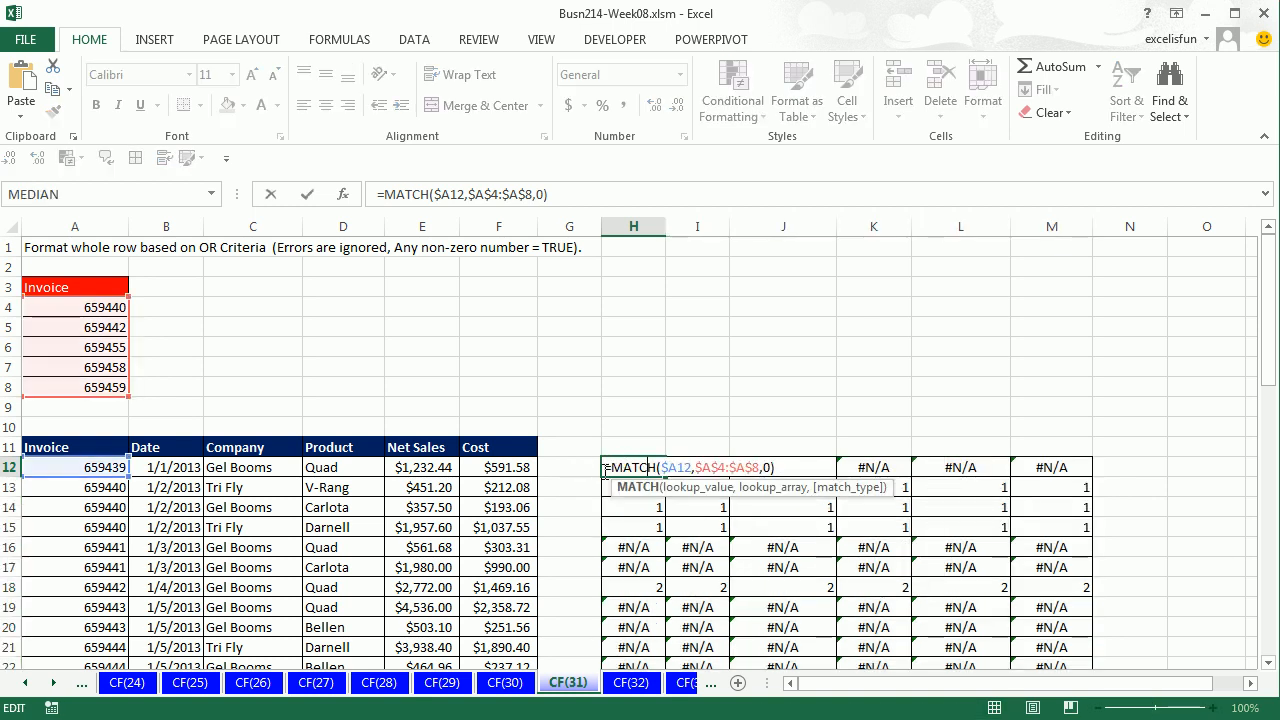
left_click_drag(605, 468, 797, 487)
key("ctrl+c")
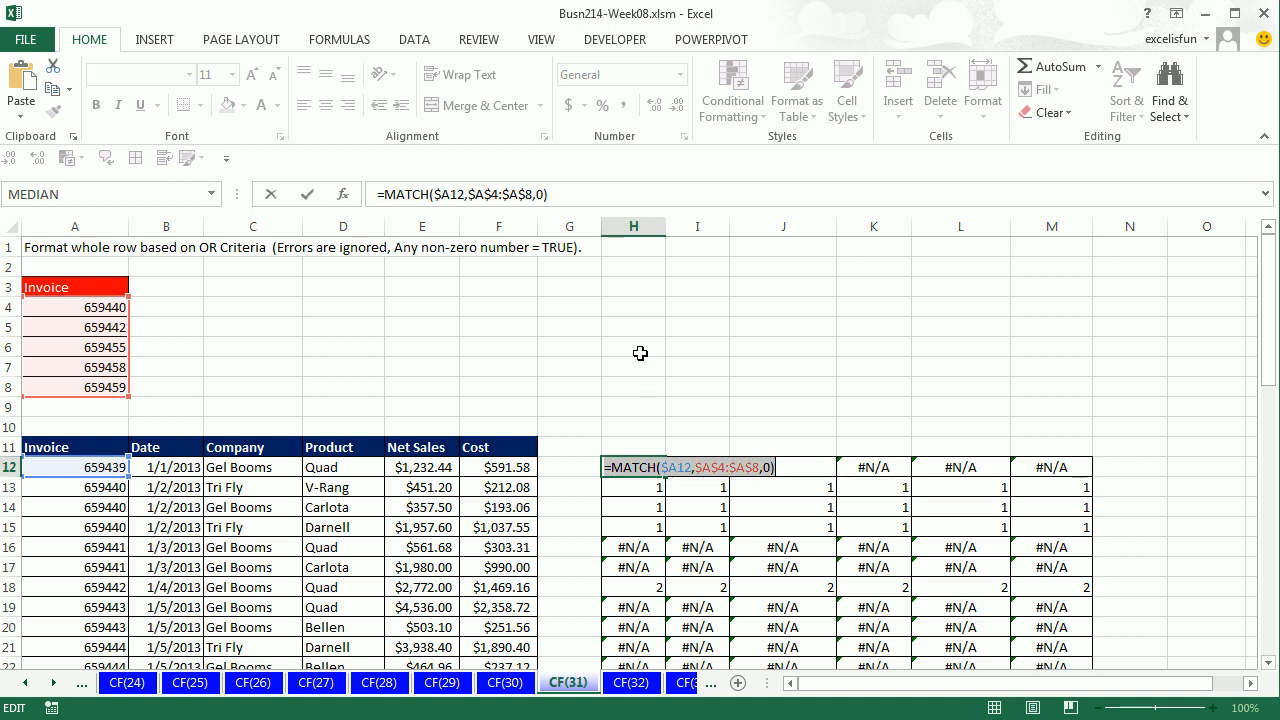
key("ctrl+Return")
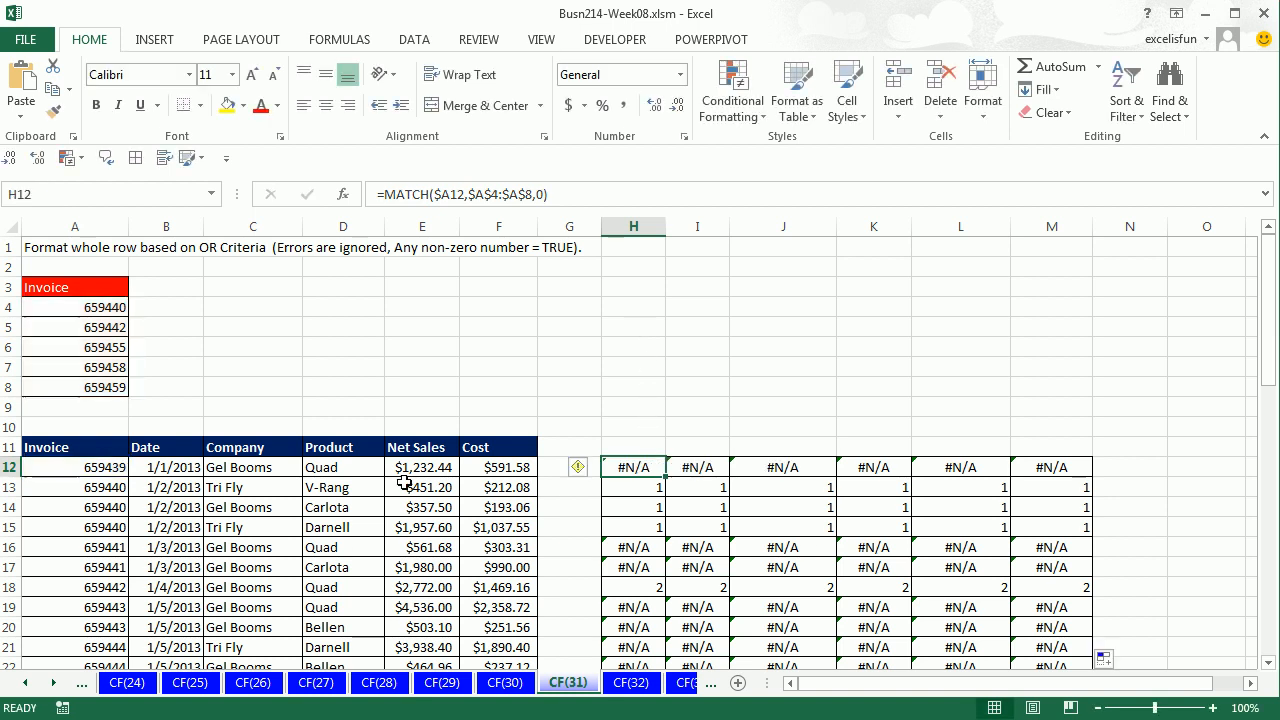
Step: Start a new formula-based conditional formatting rule for the table data A12:F58 with the copied formula =MATCH($A12,$A$4:$A$8,0)
left_click(62, 467)
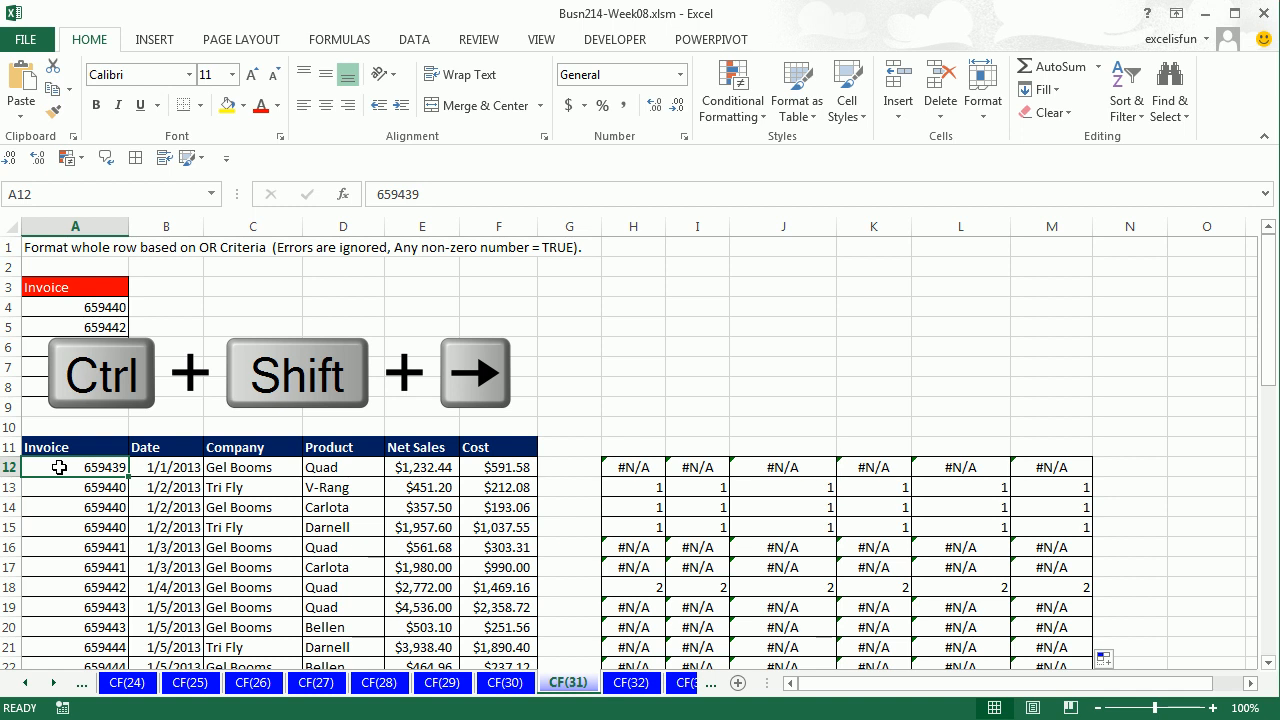
key("ctrl+shift+Right")
key("ctrl+shift+Down")
key("alt")
key("h")
key("l")
key("n")
key("Down")
key("Down")
key("Down")
key("Down")
key("Down")
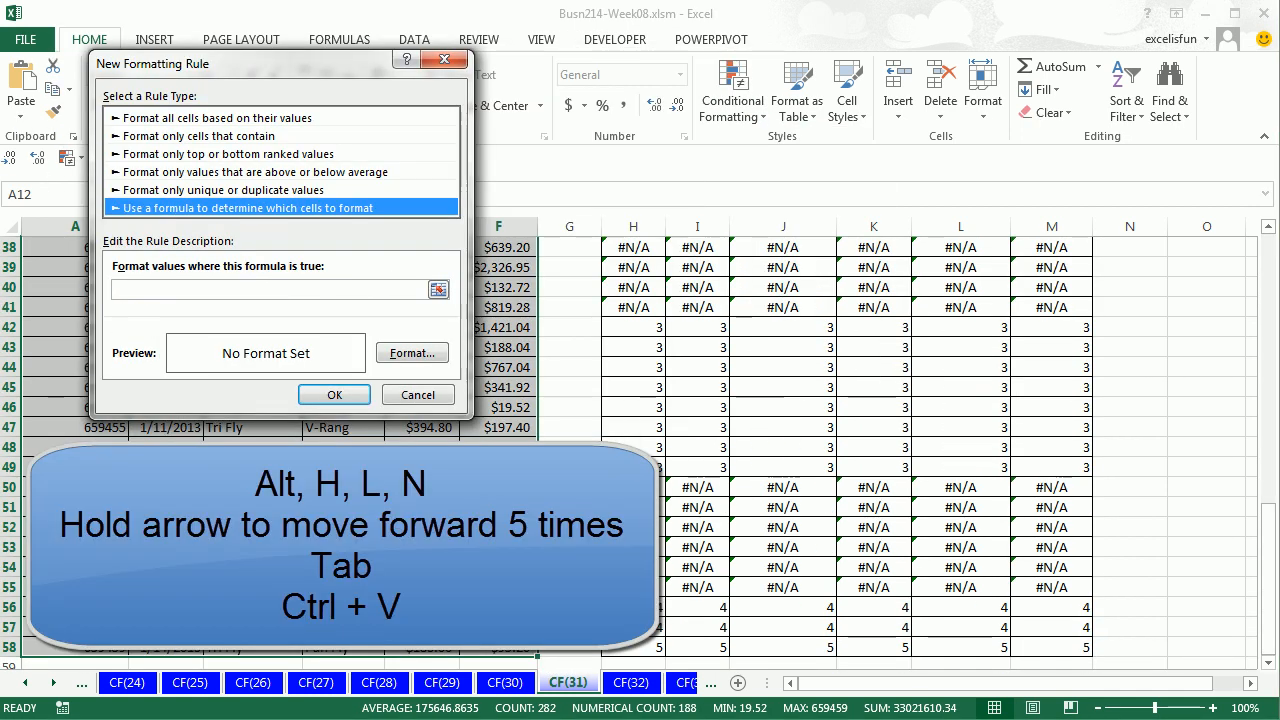
key("Tab")
key("ctrl+v")
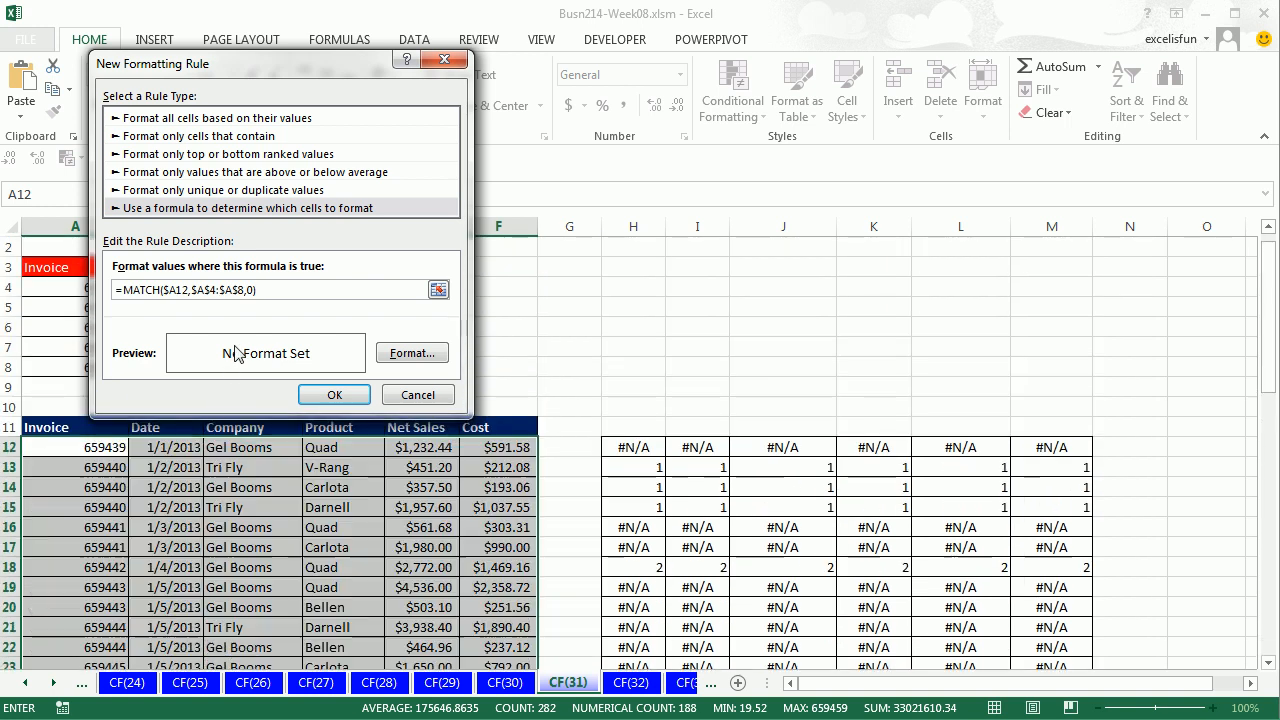
Step: Give the whole-row MATCH rule a yellow background fill and apply it to the table data
left_click(400, 353)
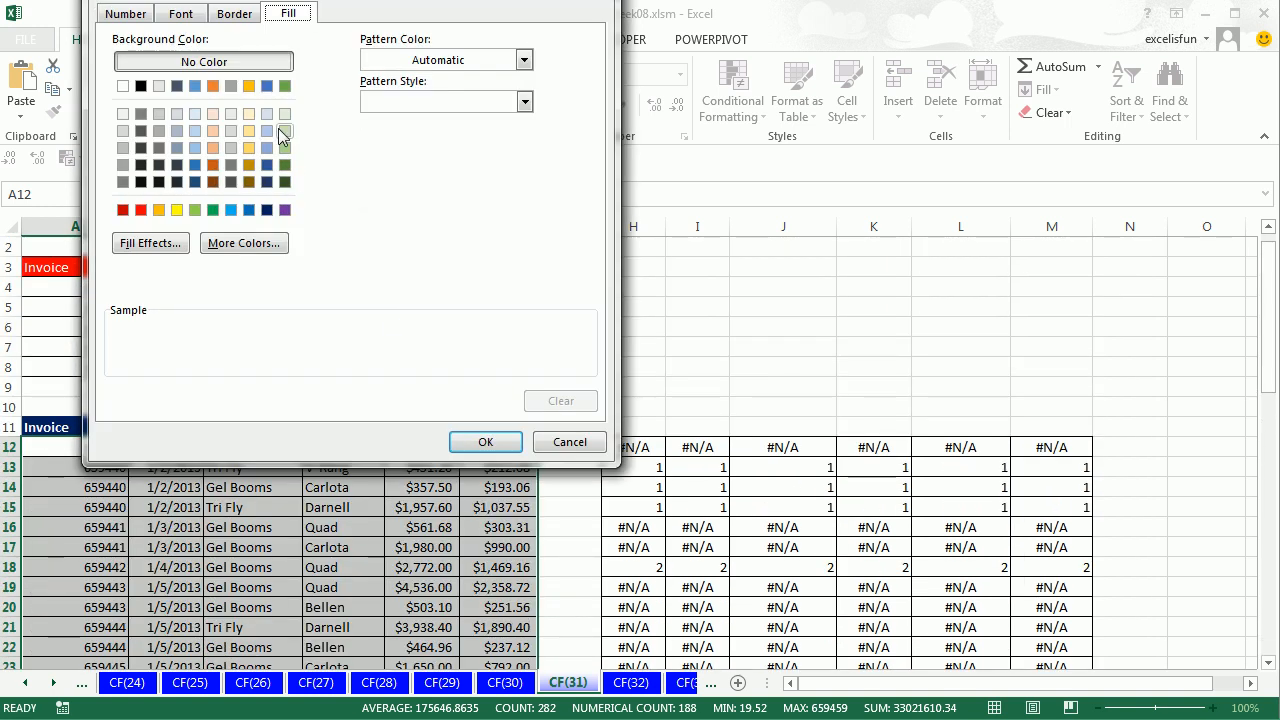
left_click(176, 210)
left_click(485, 442)
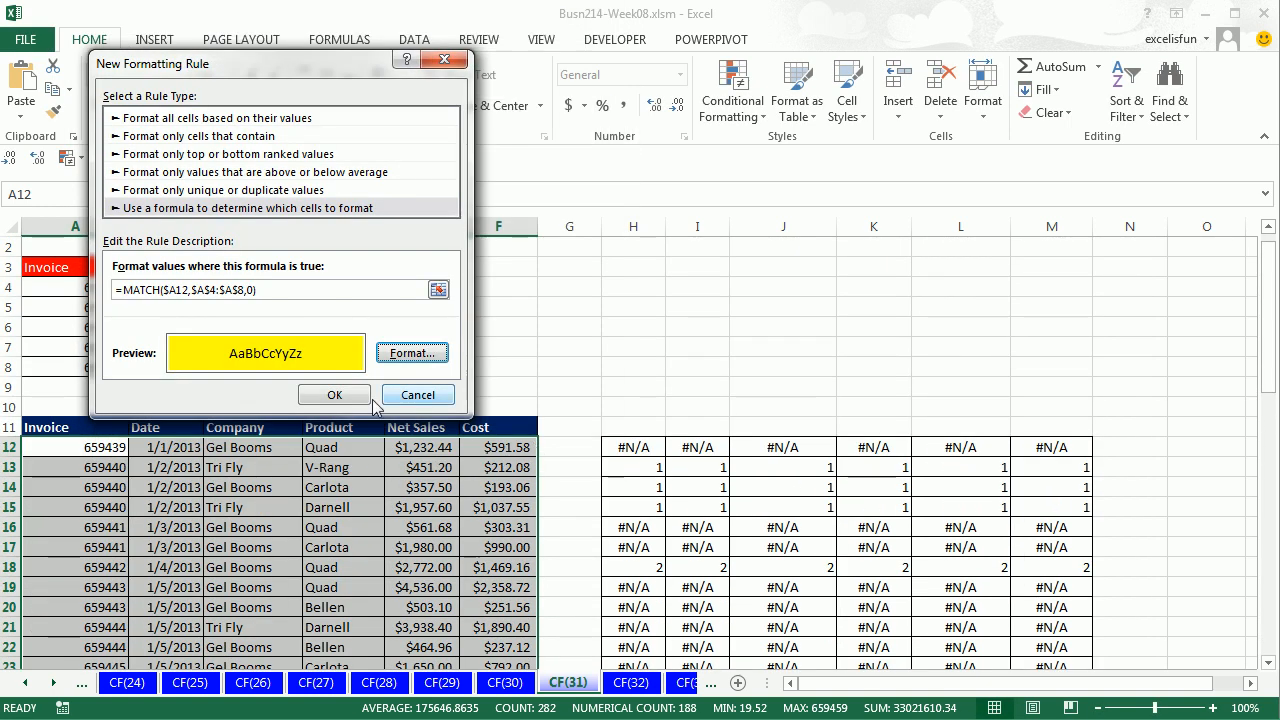
left_click(484, 395)
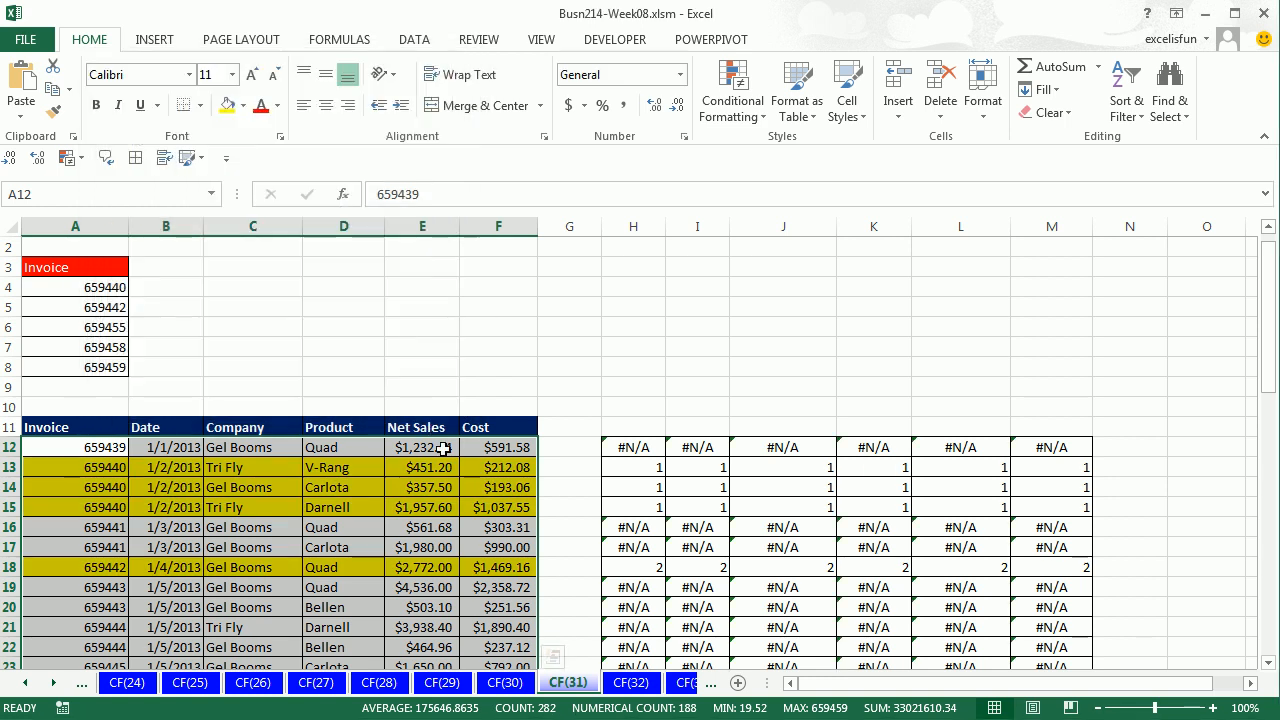
Step: Test the row rule by changing the last two digits of the invoice criterion in A7 to 41, and undo the change
left_click(108, 349)
key("F2")
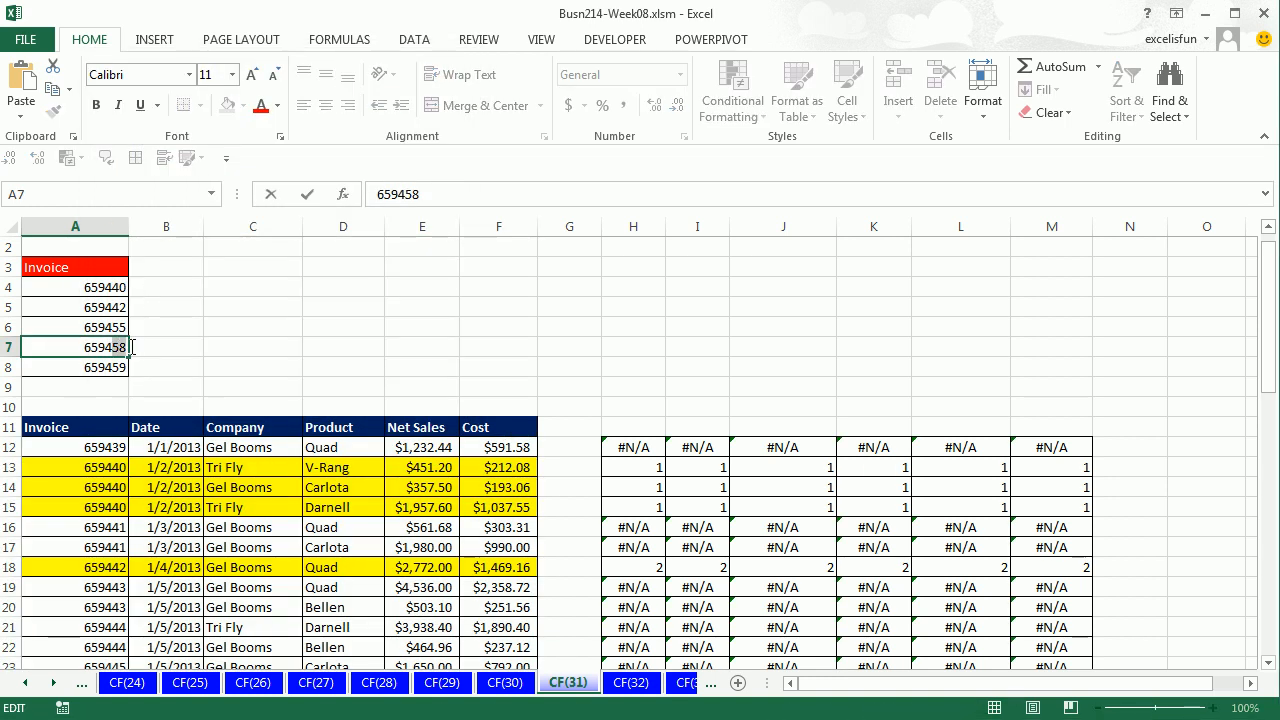
type("41")
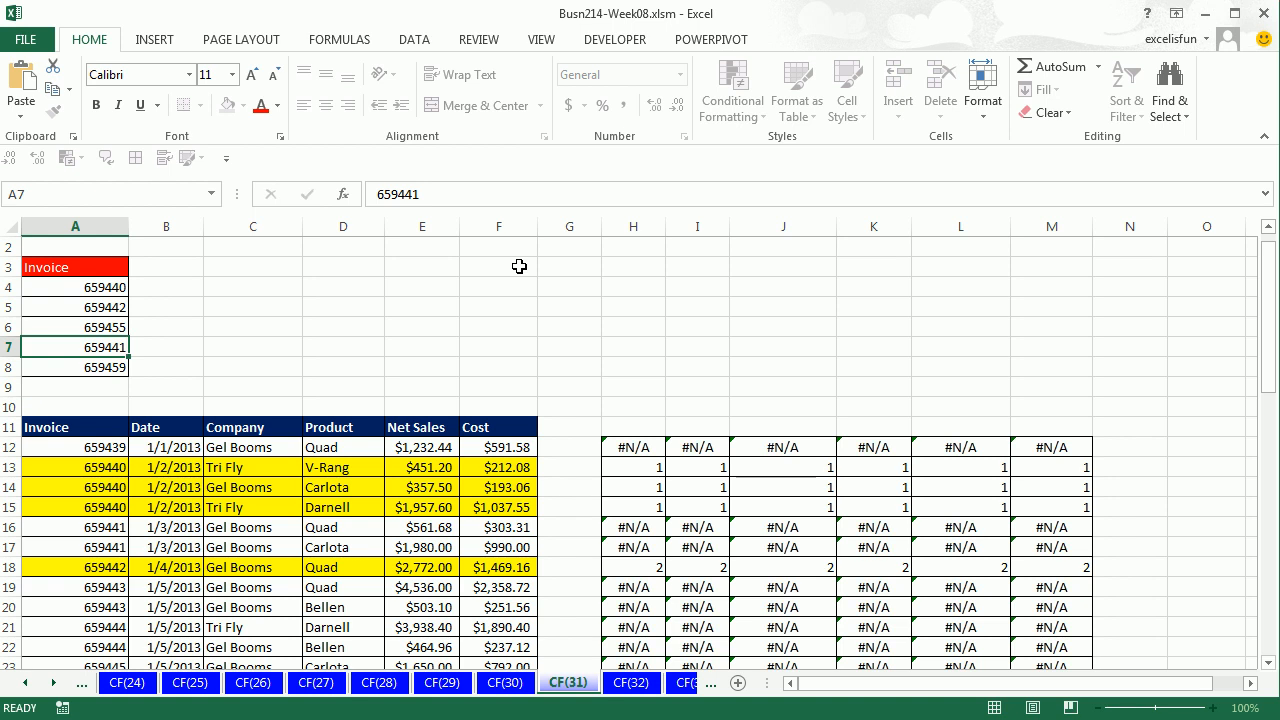
key("Return")
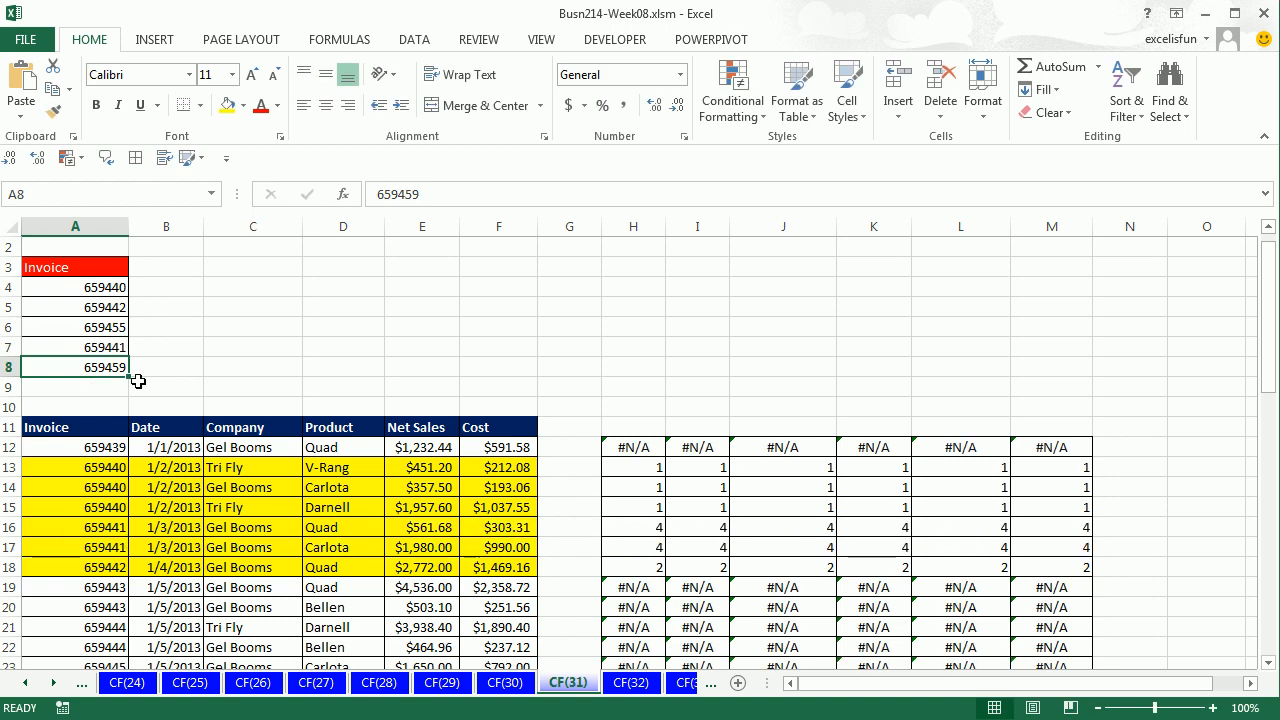
key("ctrl+z")
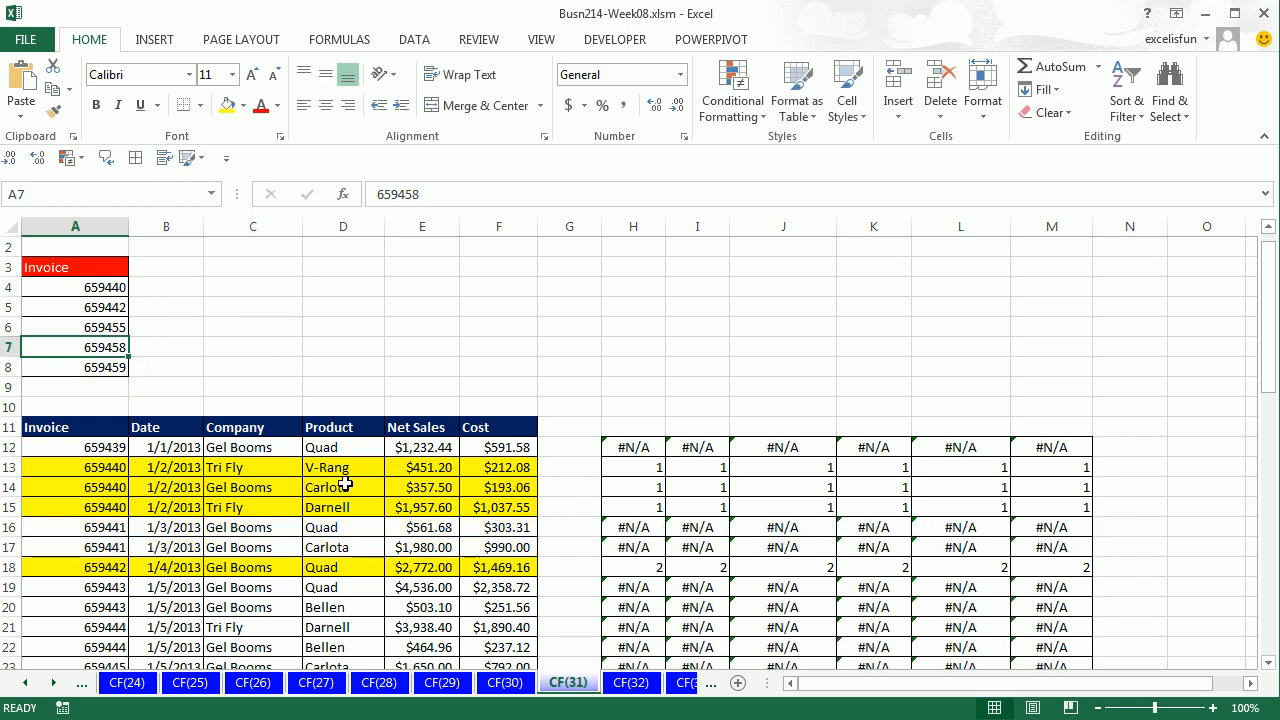
Step: Test the row highlighting with the first two invoice criteria in A4:A5 cleared, and undo the deletion
scroll(432, 440, "down", 5)
scroll(414, 448, "up", 6)
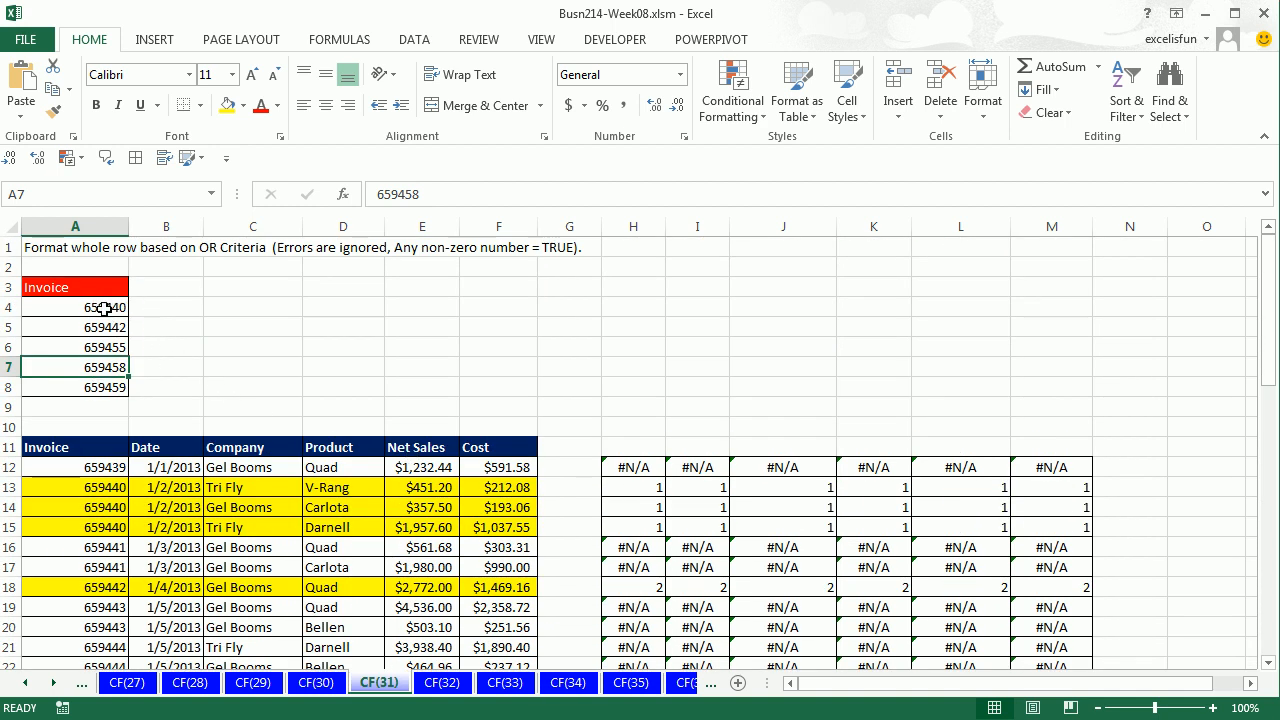
left_click_drag(100, 308, 104, 328)
key("Delete")
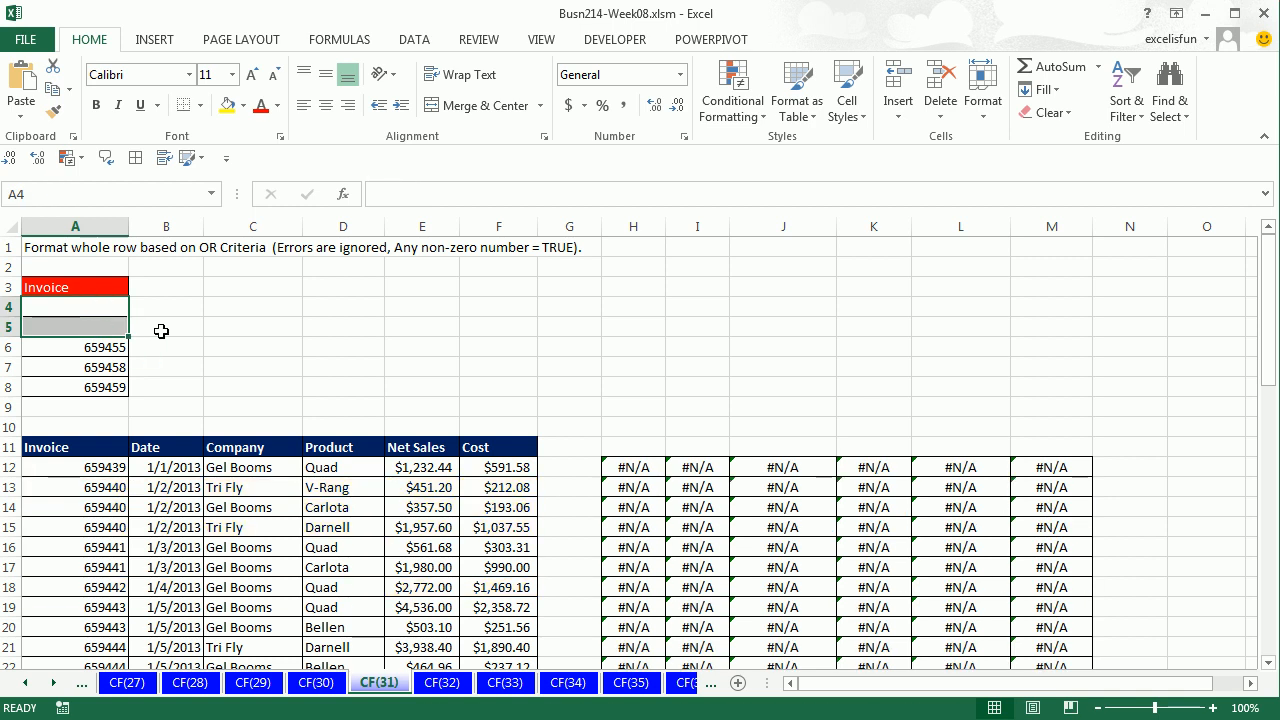
scroll(160, 335, "down", 14)
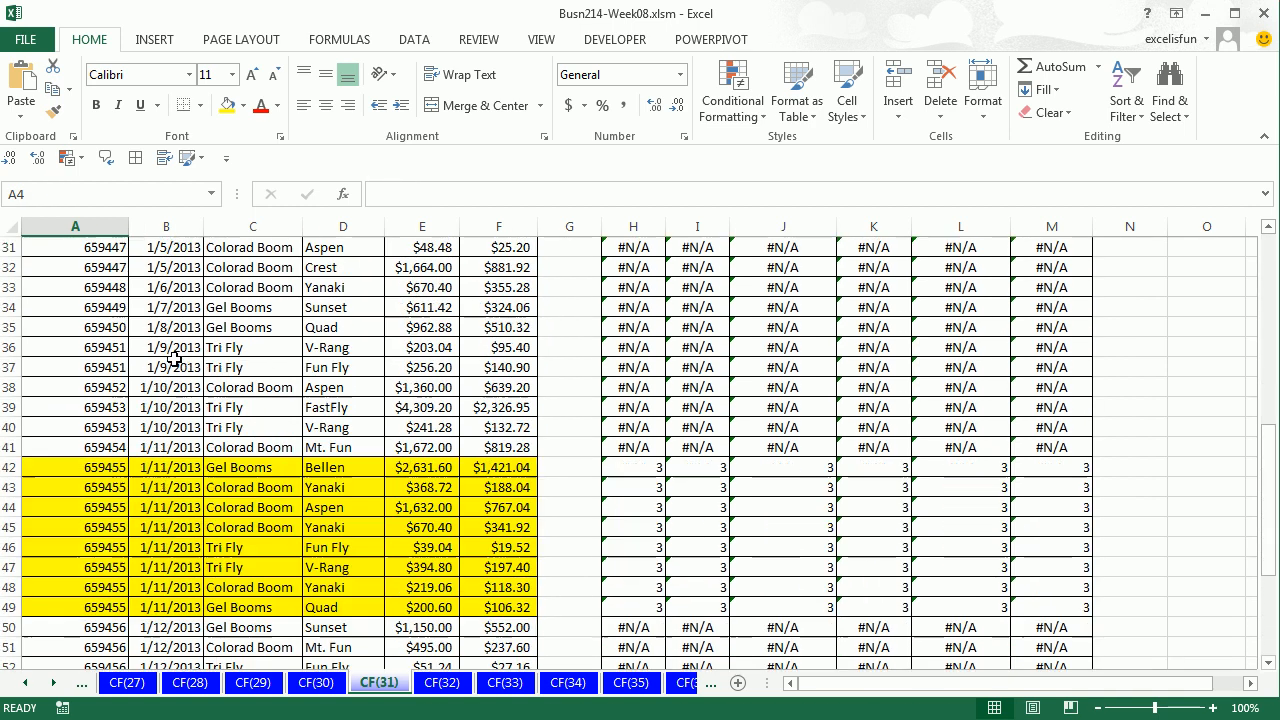
scroll(172, 395, "up", 14)
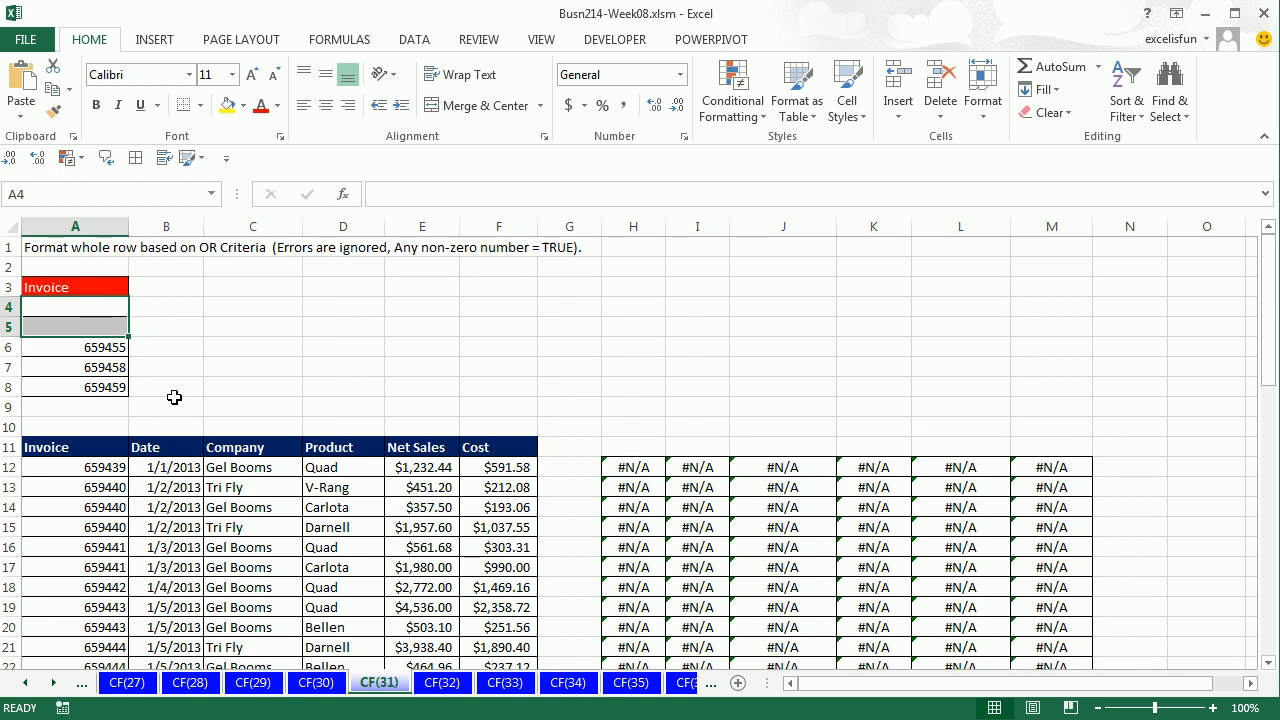
key("ctrl+z")
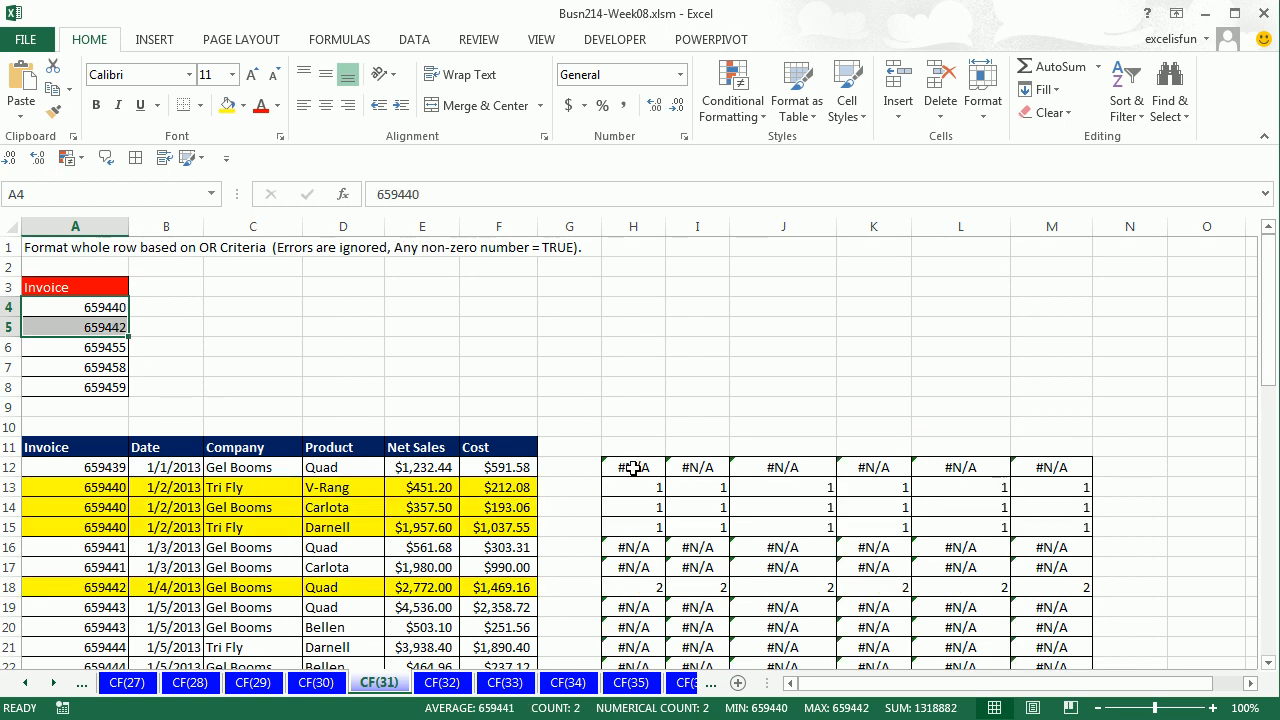
Step: Try extending the lookup range of the MATCH formula in H12 to $A$4:$A$9, and cancel the edit
double_click(634, 466)
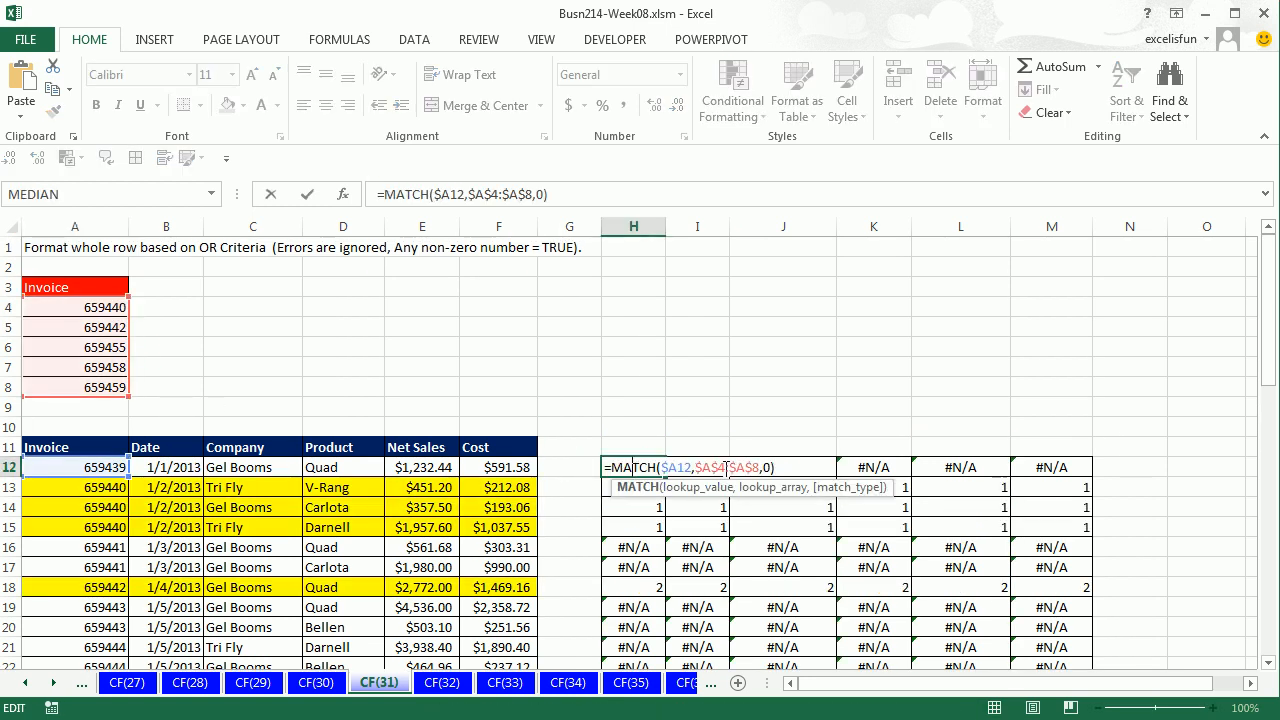
left_click_drag(128, 408, 128, 418)
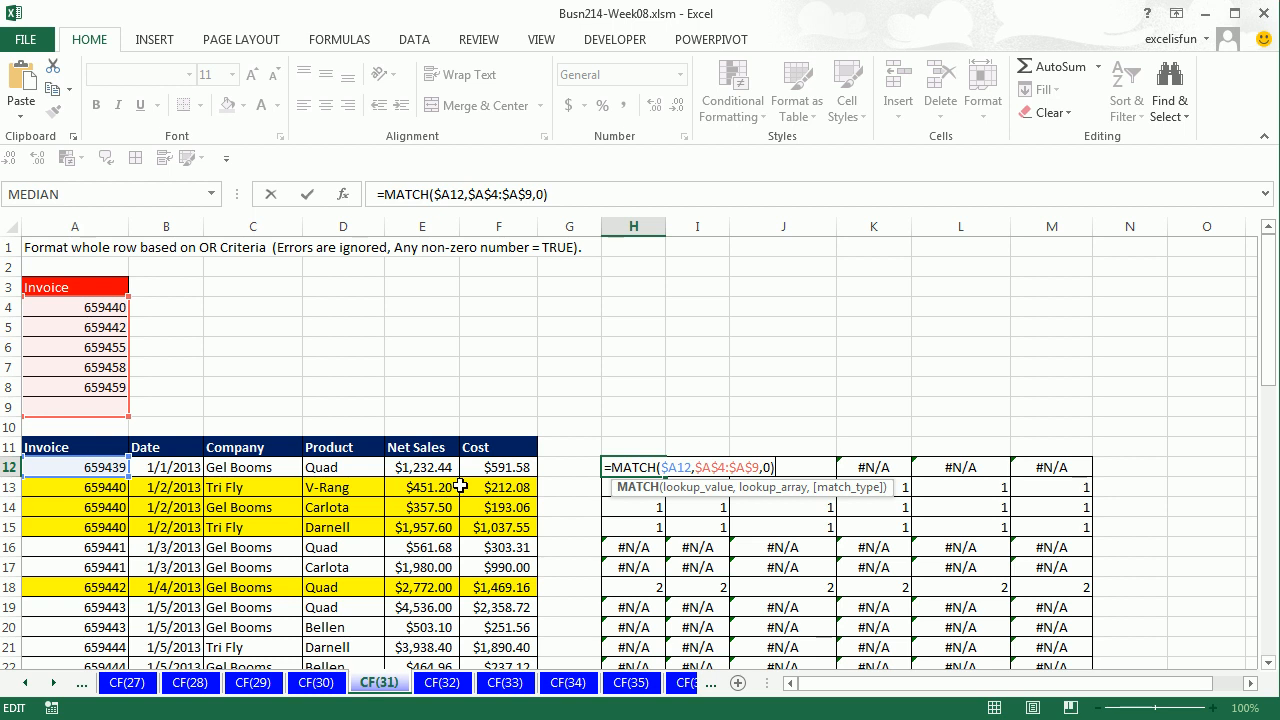
key("Escape")
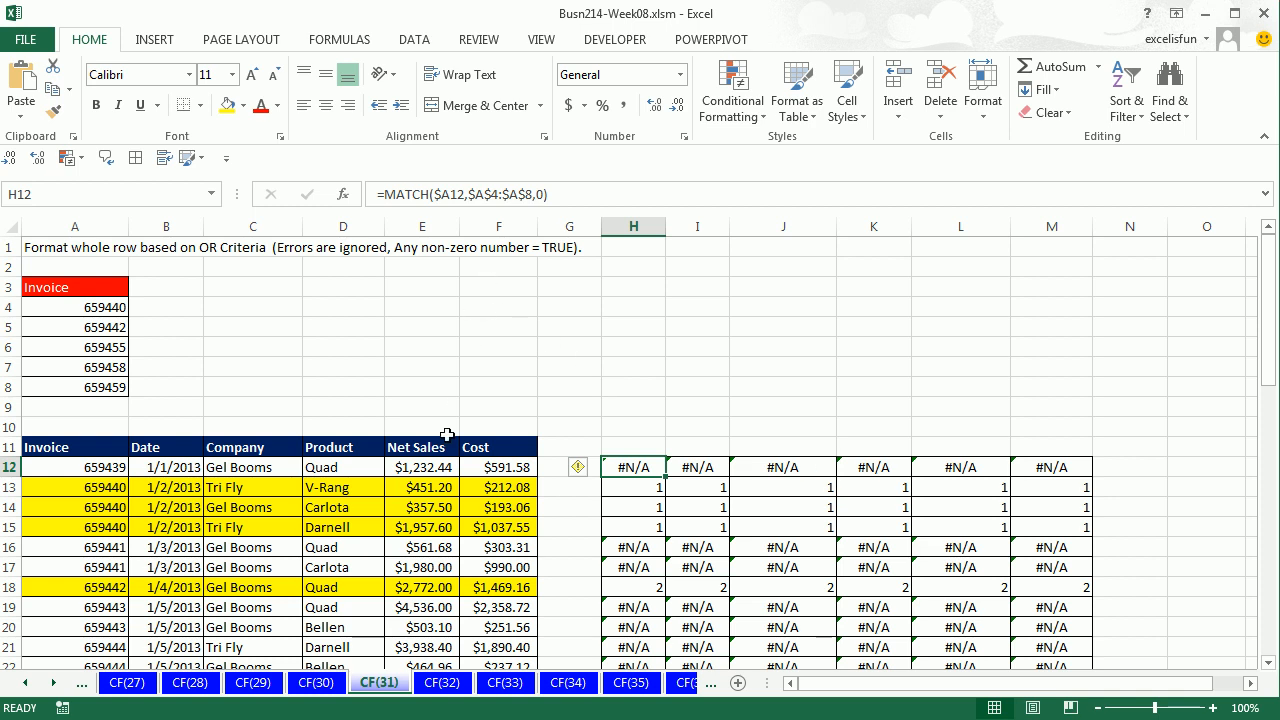
Step: Switch to sheet CF(32), which covers formatting cells between a lower and upper date with the AND function
left_click(443, 683)
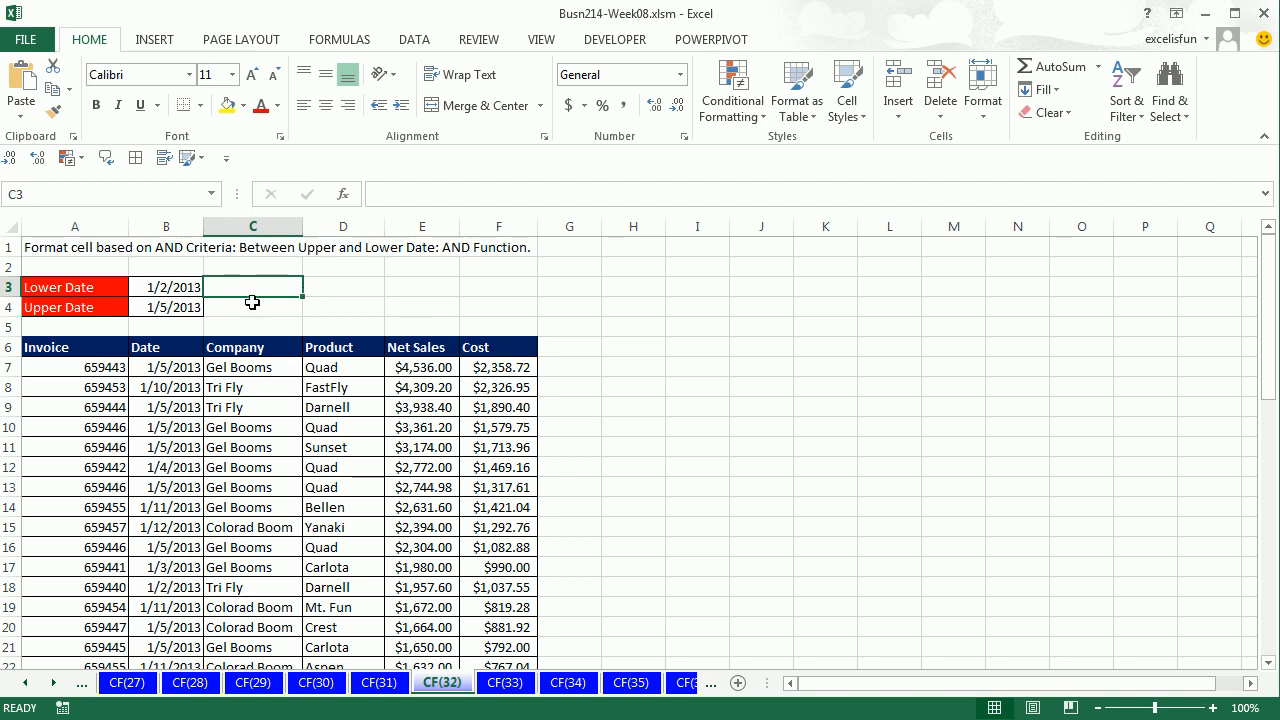
Step: Start a formula-based conditional formatting rule for the Net Sales values in E7:E53
left_click(413, 368)
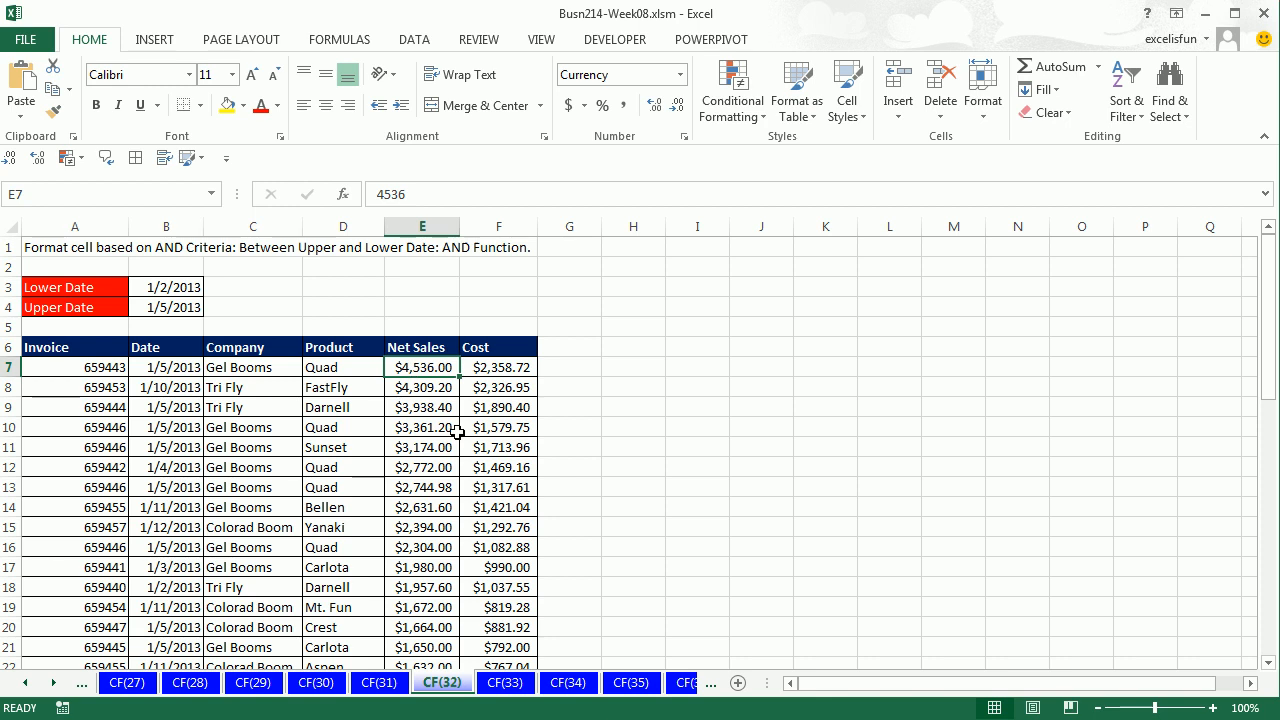
key("ctrl+shift+Down")
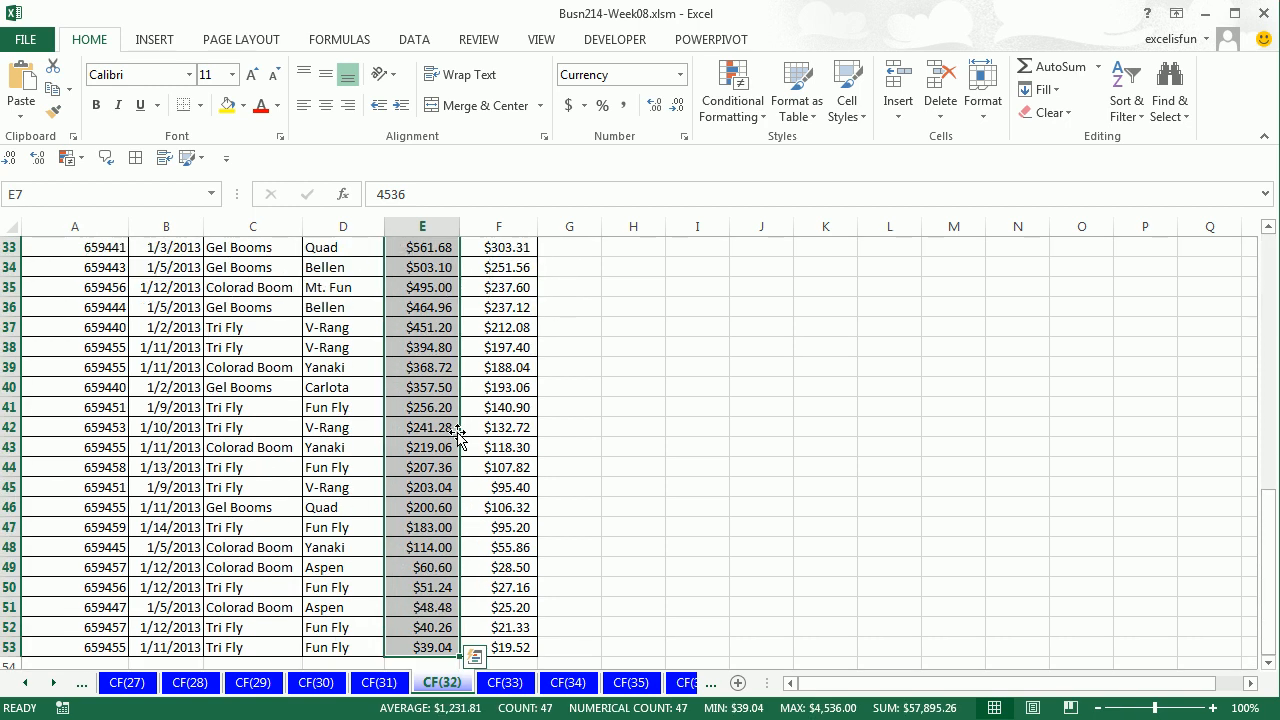
key("alt+h")
key("l")
key("n")
key("Down")
key("Down")
key("Down")
key("Down")
key("Down")
key("Tab")
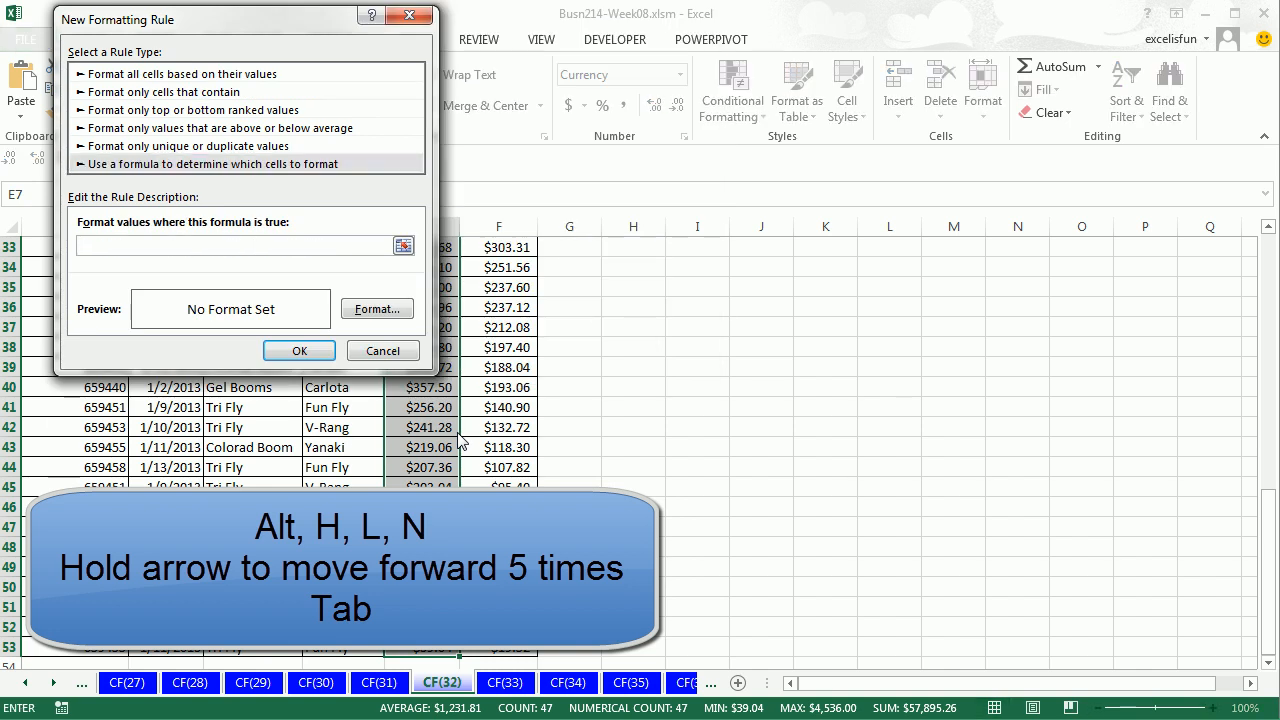
left_click_drag(115, 25, 536, 147)
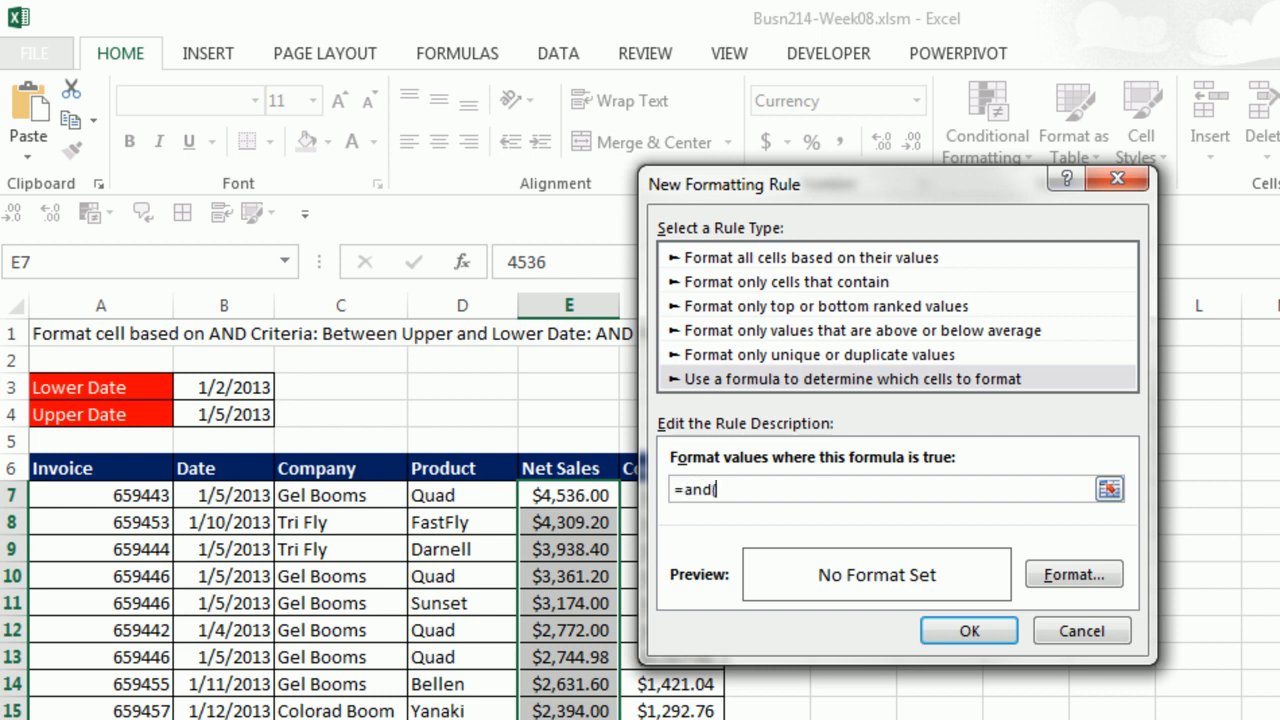
Step: Enter the rule formula =AND(B7>=$B$3,$B$7<=$B$4) to compare the record date with the lower and upper dates
left_click(212, 495)
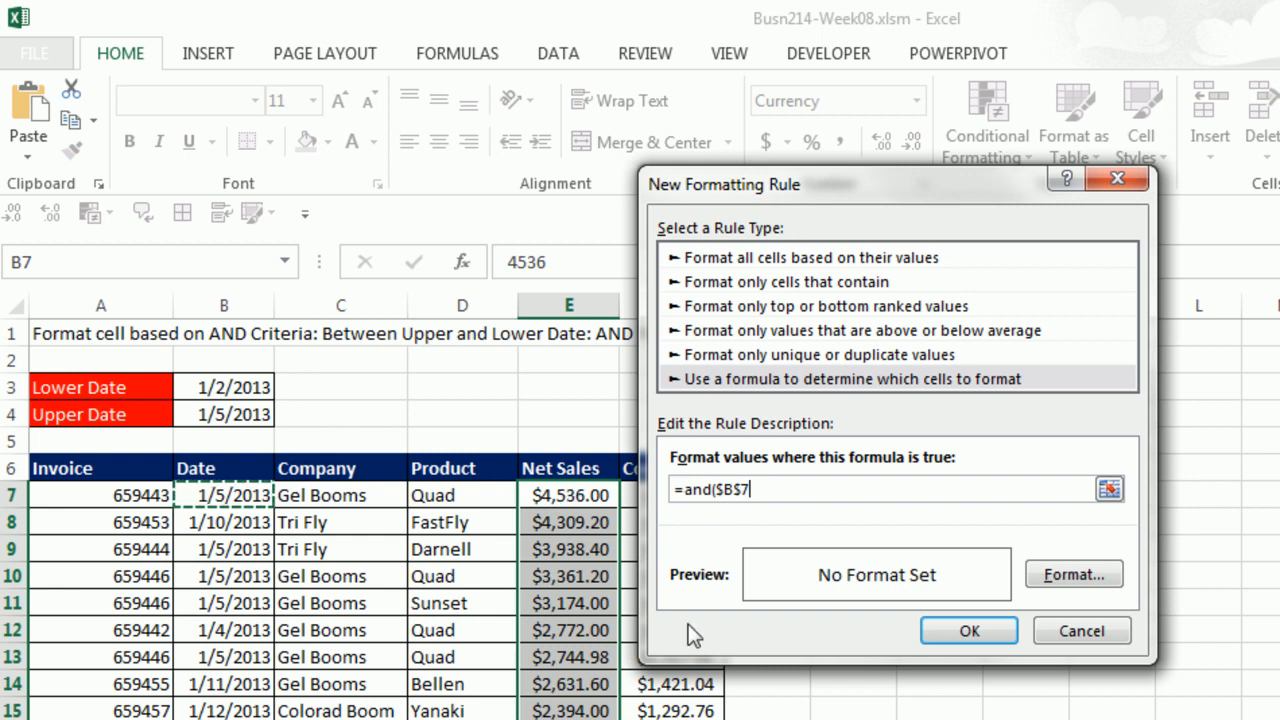
key("F4")
key("F4")
type(">=")
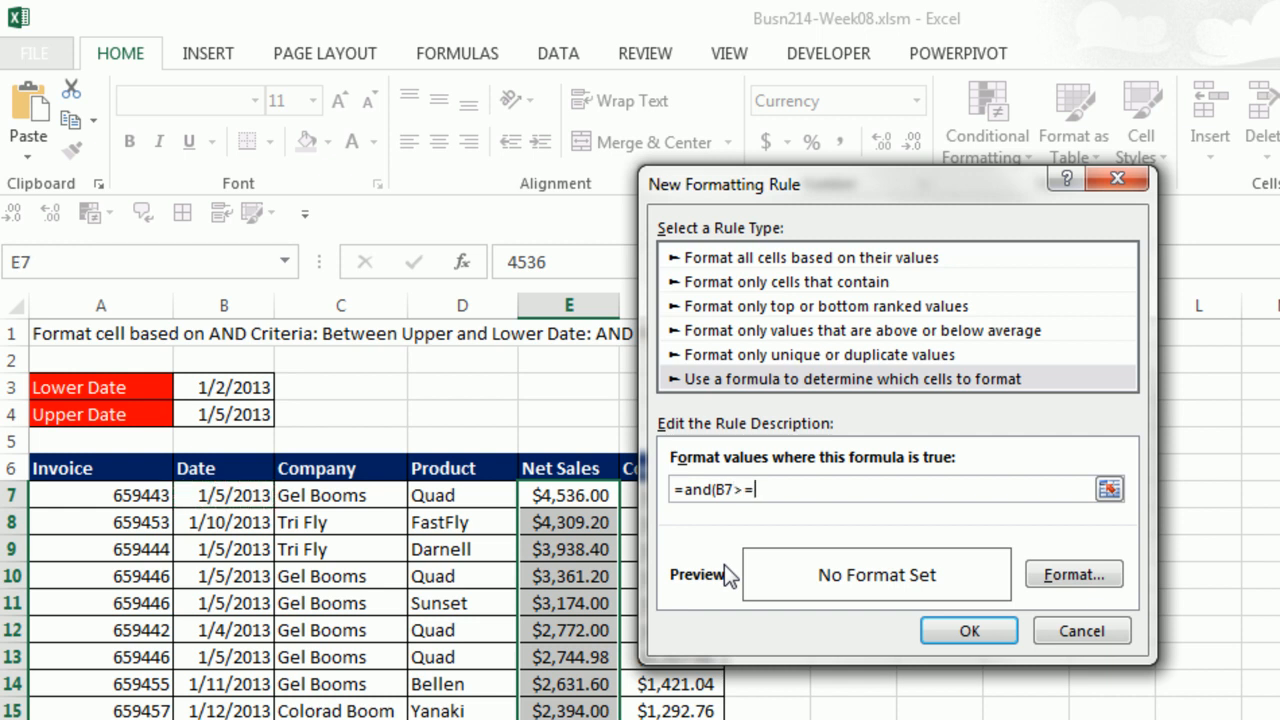
left_click(250, 386)
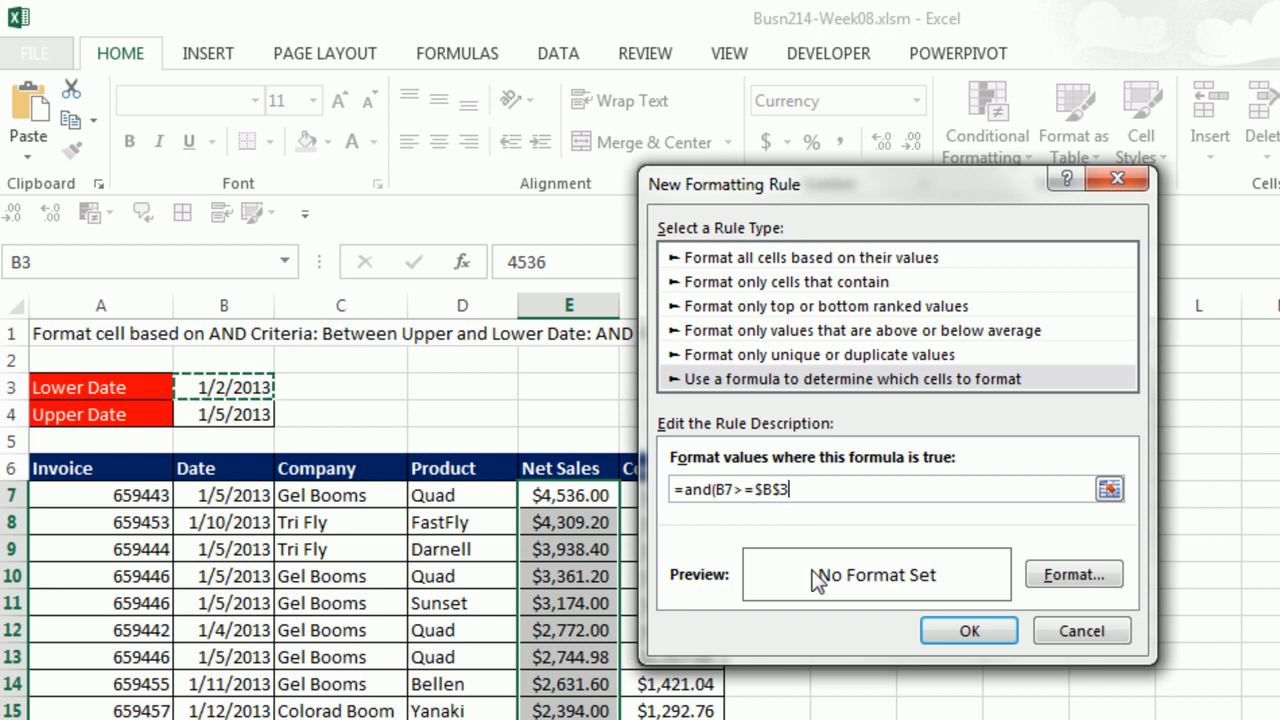
type(",")
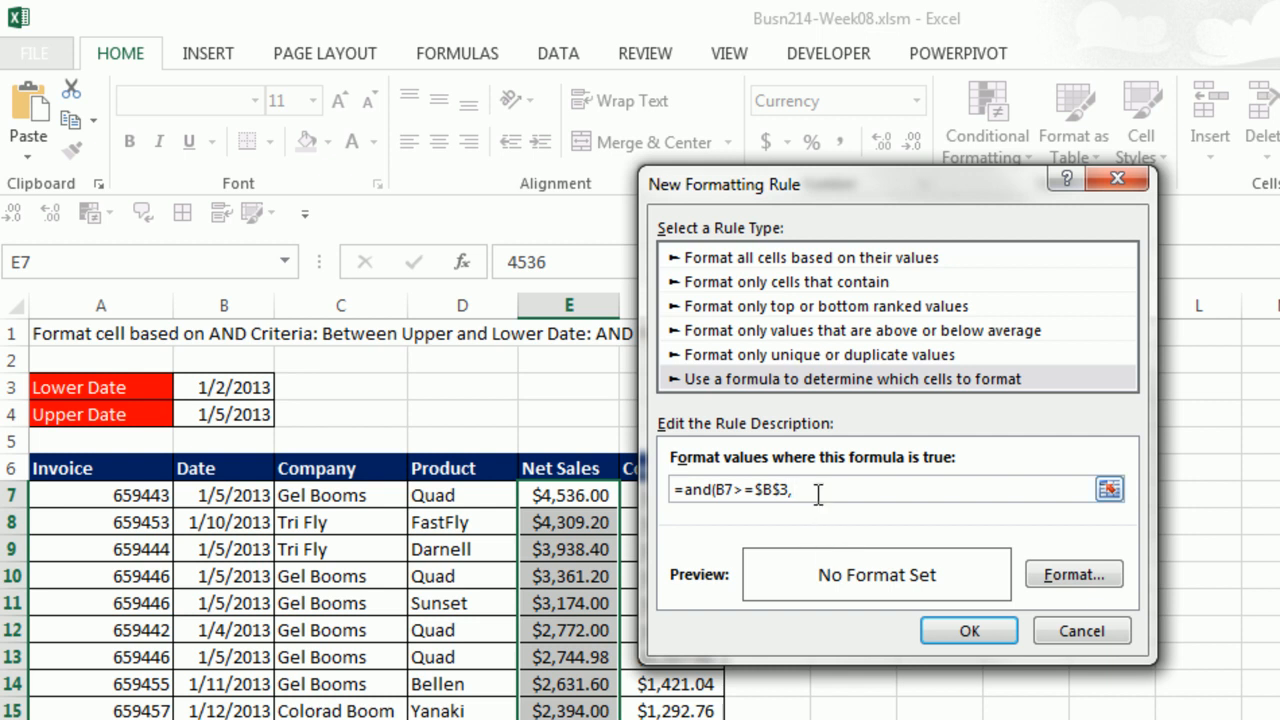
left_click(226, 495)
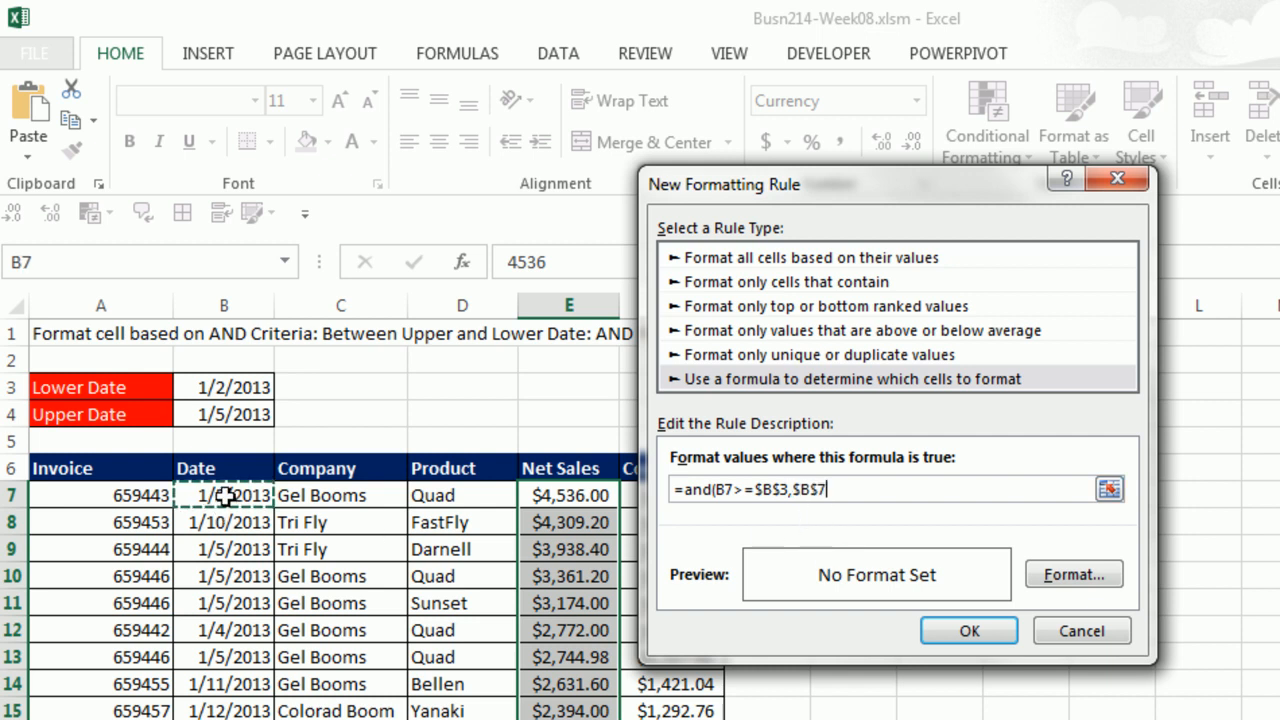
type("<=")
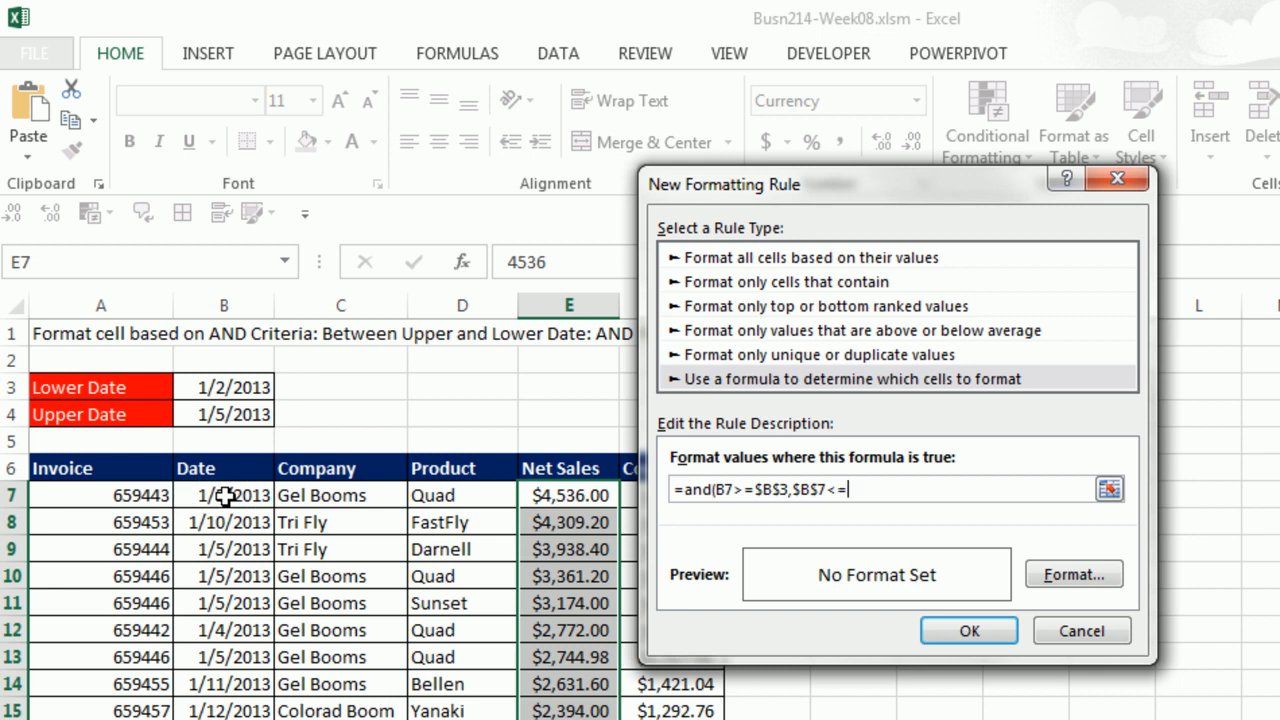
left_click(240, 412)
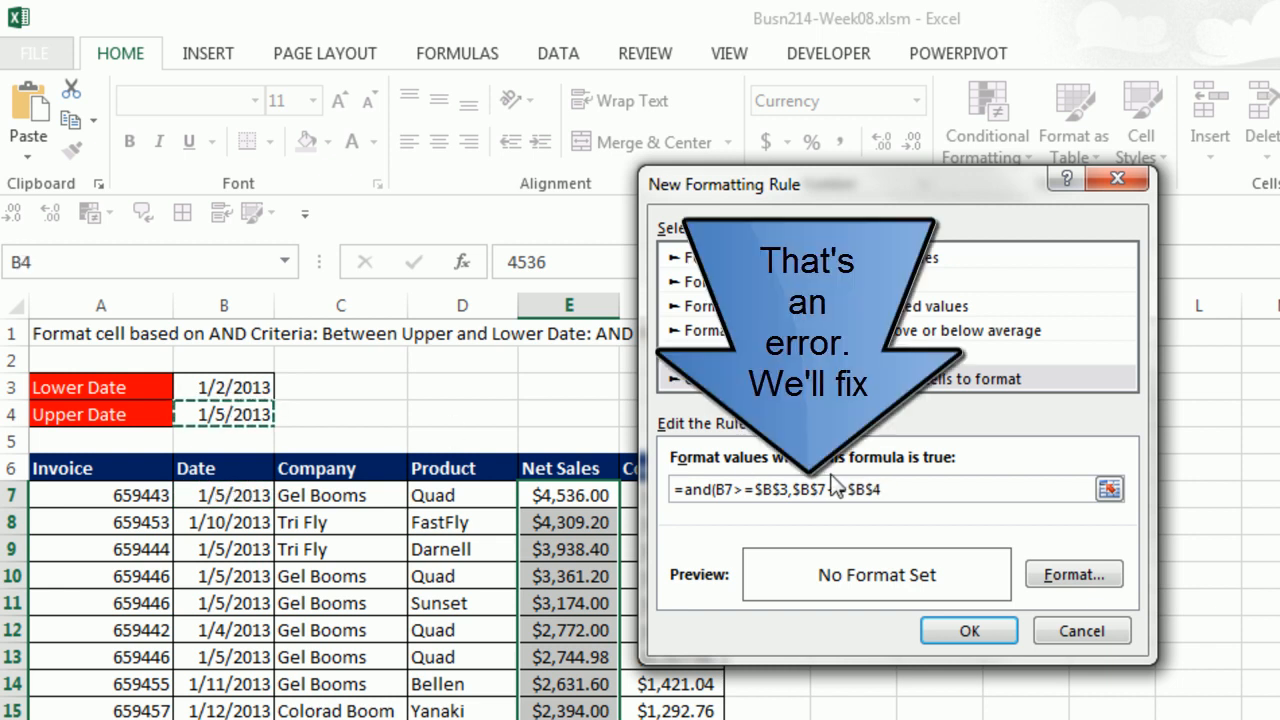
type(")")
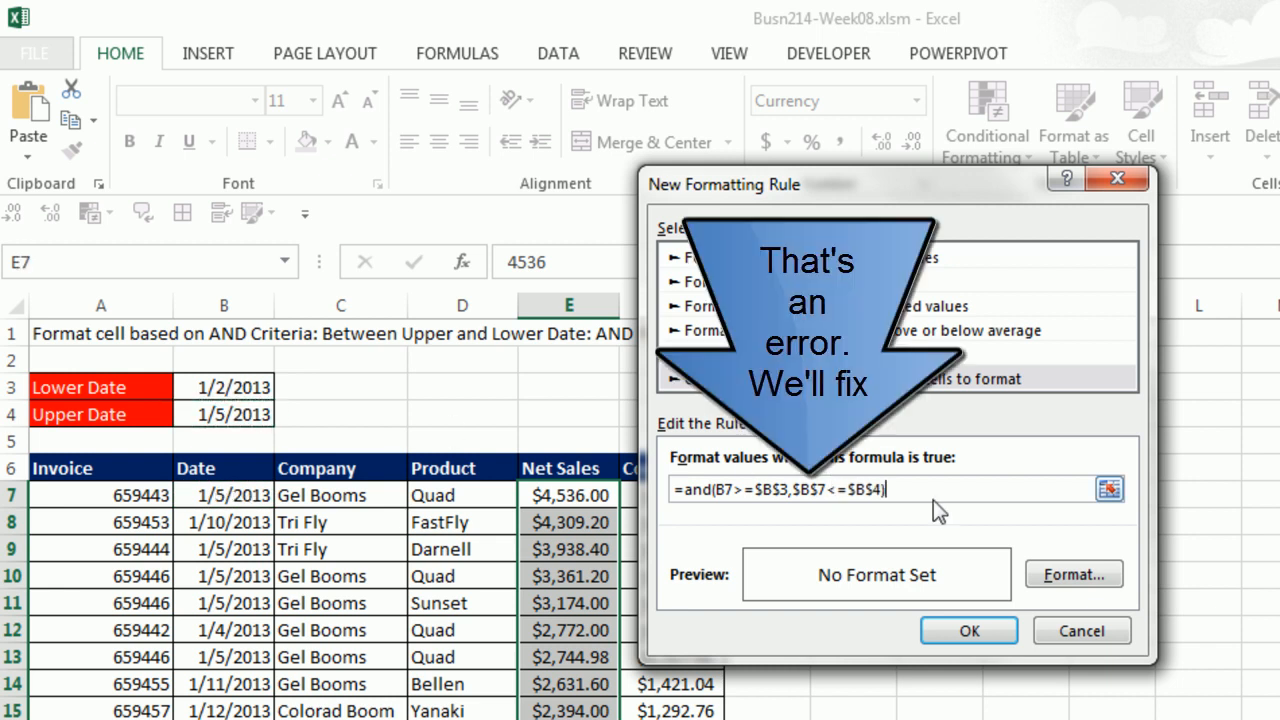
Step: Give the rule a yellow fill and apply it to the Net Sales cells
left_click(1052, 575)
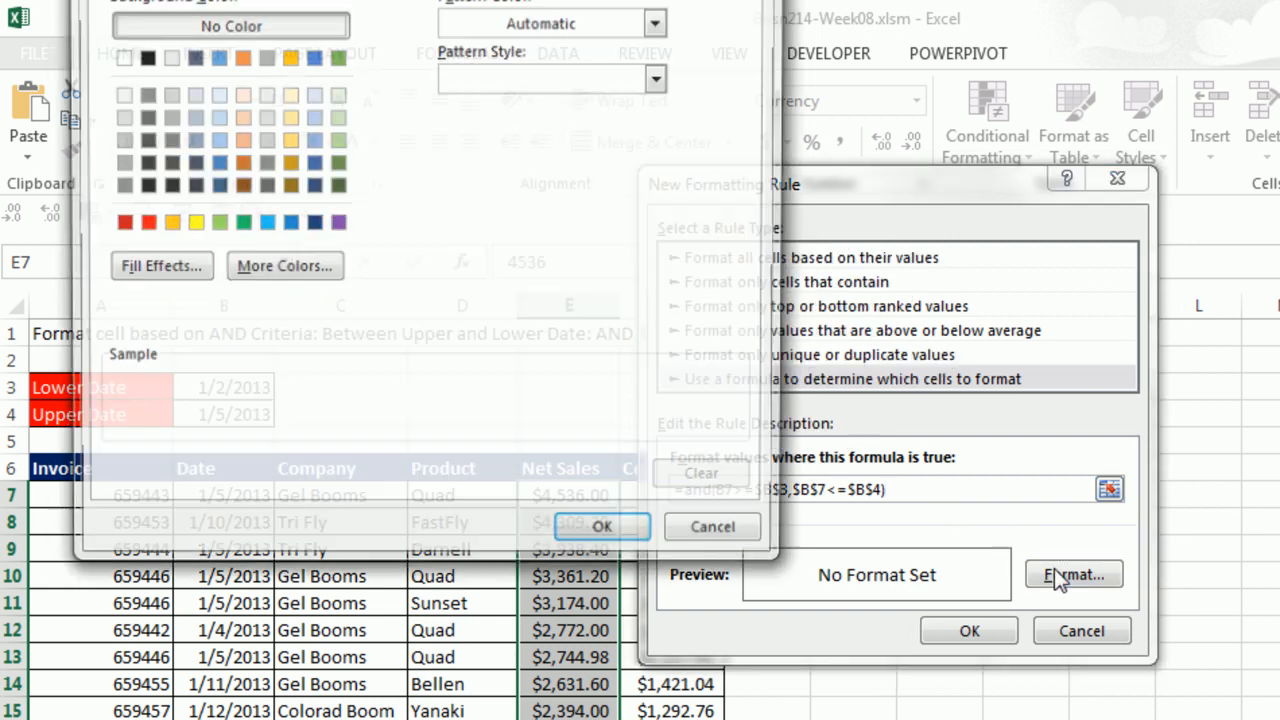
left_click(191, 223)
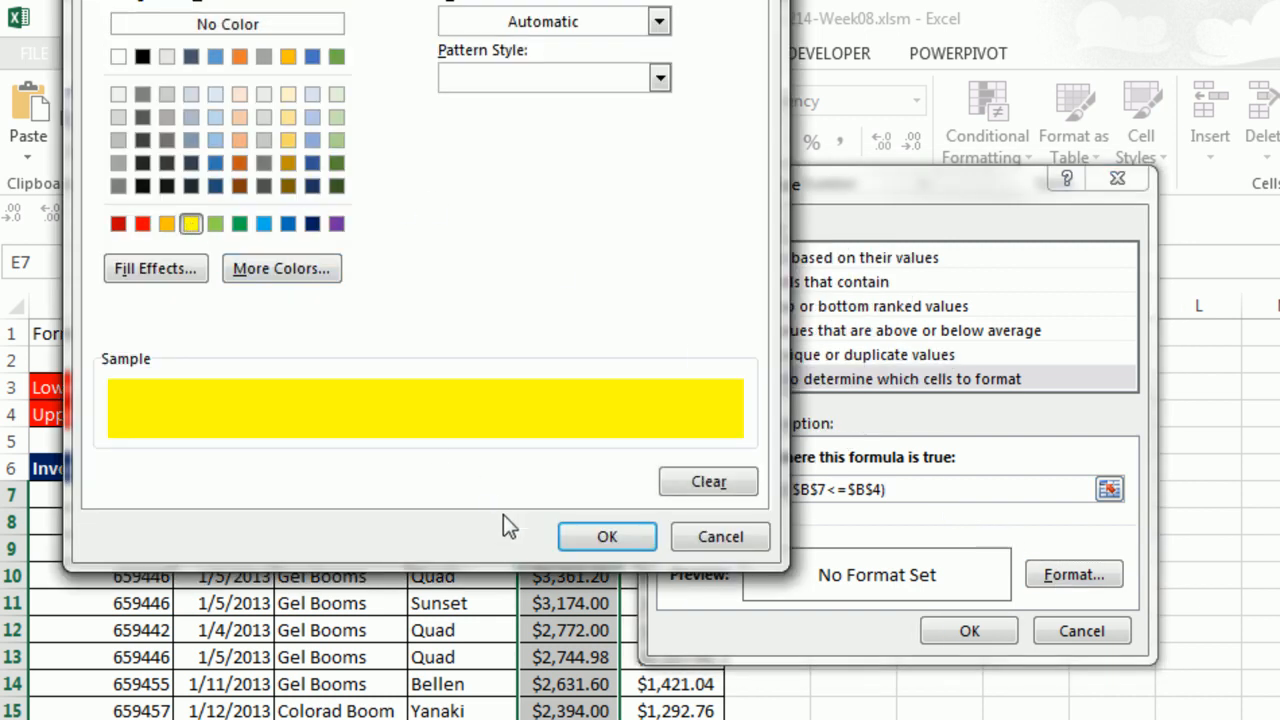
left_click(578, 535)
left_click(997, 634)
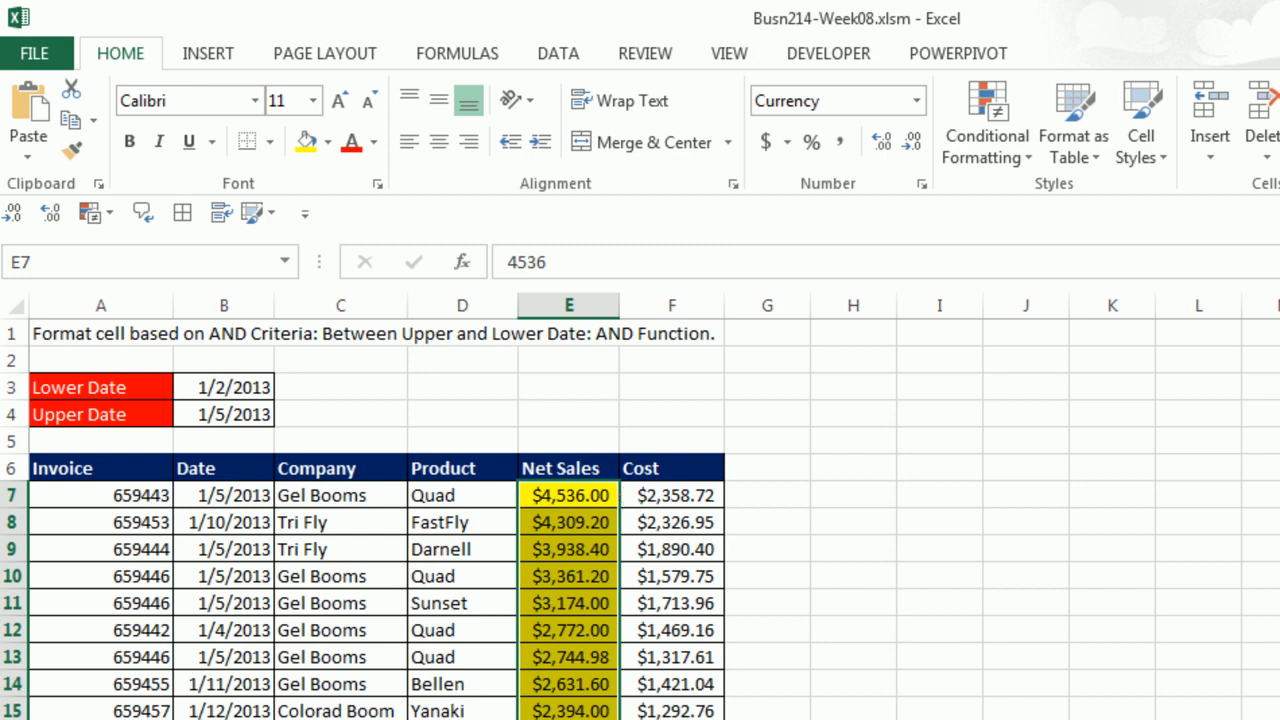
Step: Edit the Net Sales rule so its second date reference is relative, making the formula =AND(B7>=$B$3,B7<=$B$4)
key("alt")
key("o")
key("d")
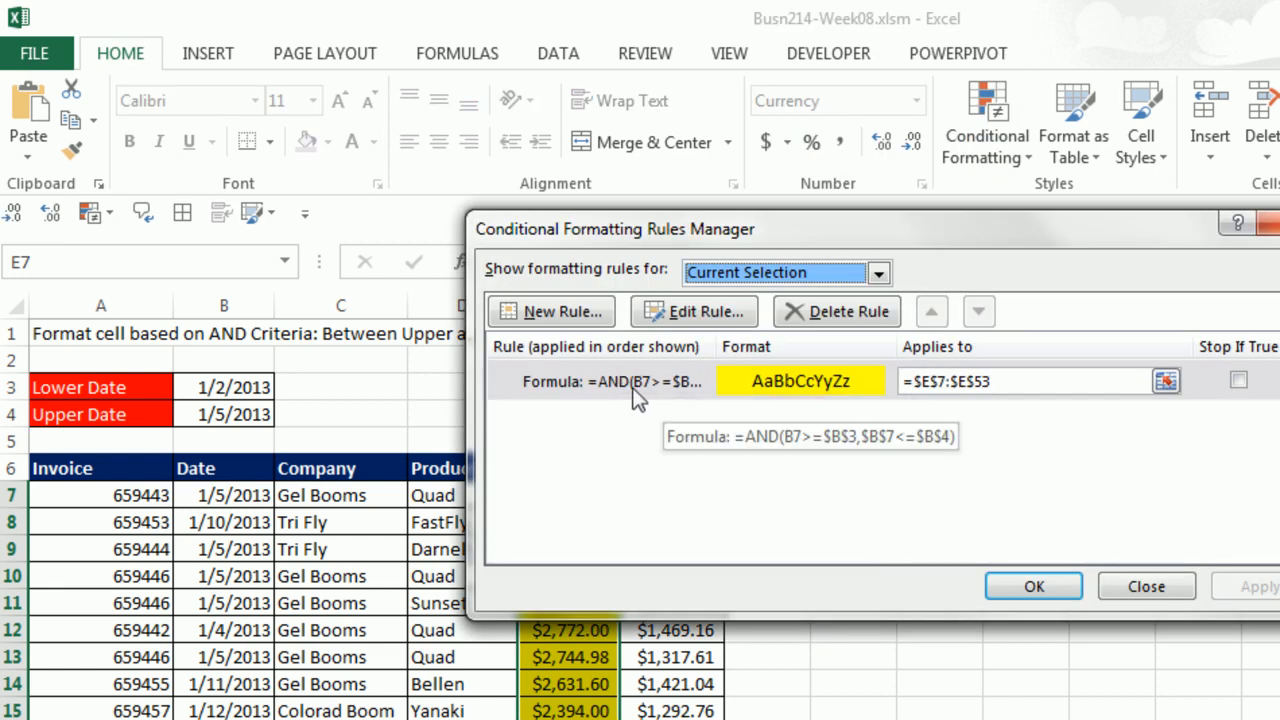
left_click(688, 319)
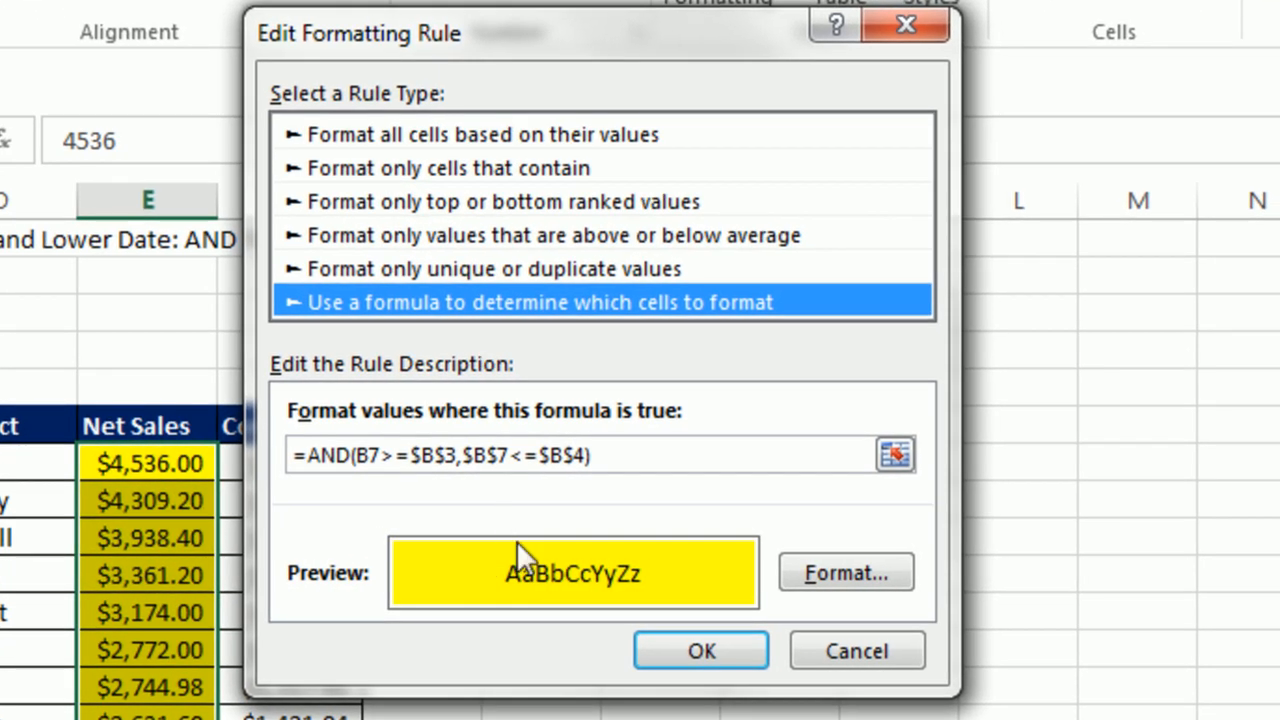
left_click(487, 455)
key("F4")
key("F4")
key("F4")
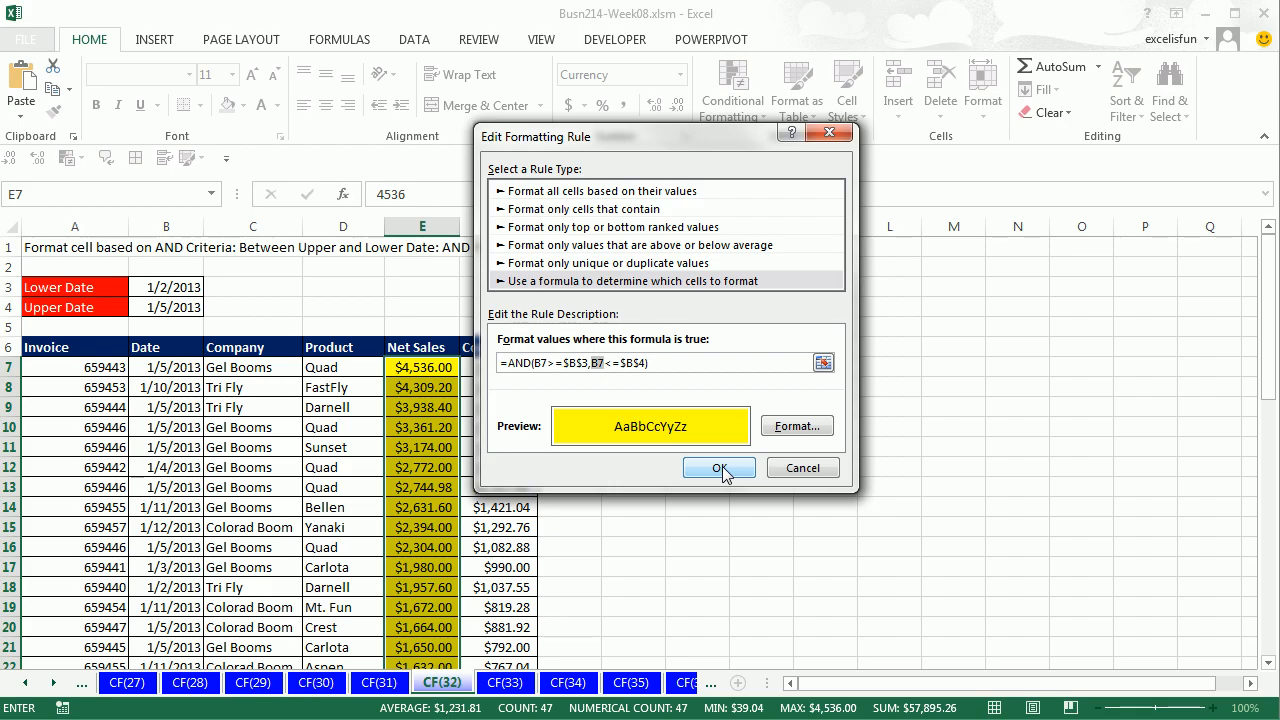
left_click(720, 468)
left_click(763, 434)
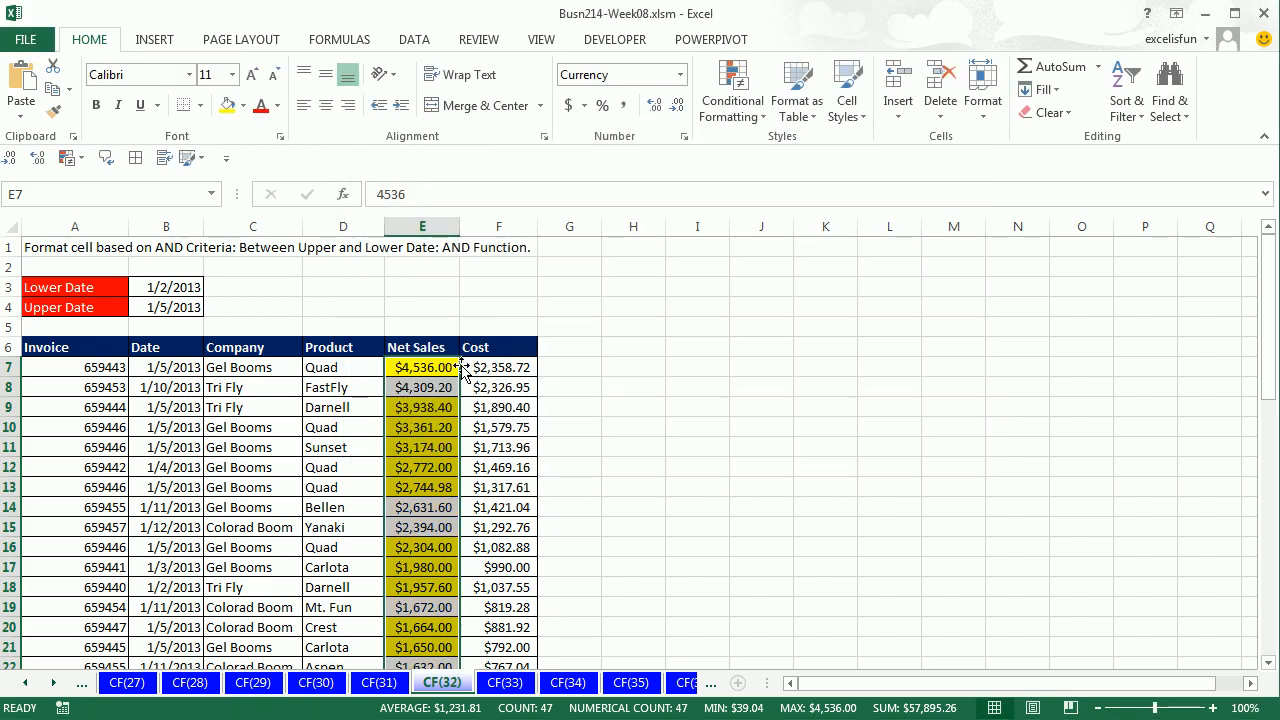
Step: Test the date rule by changing the upper date in B4 to 1/3/2013, and undo the change
double_click(167, 307)
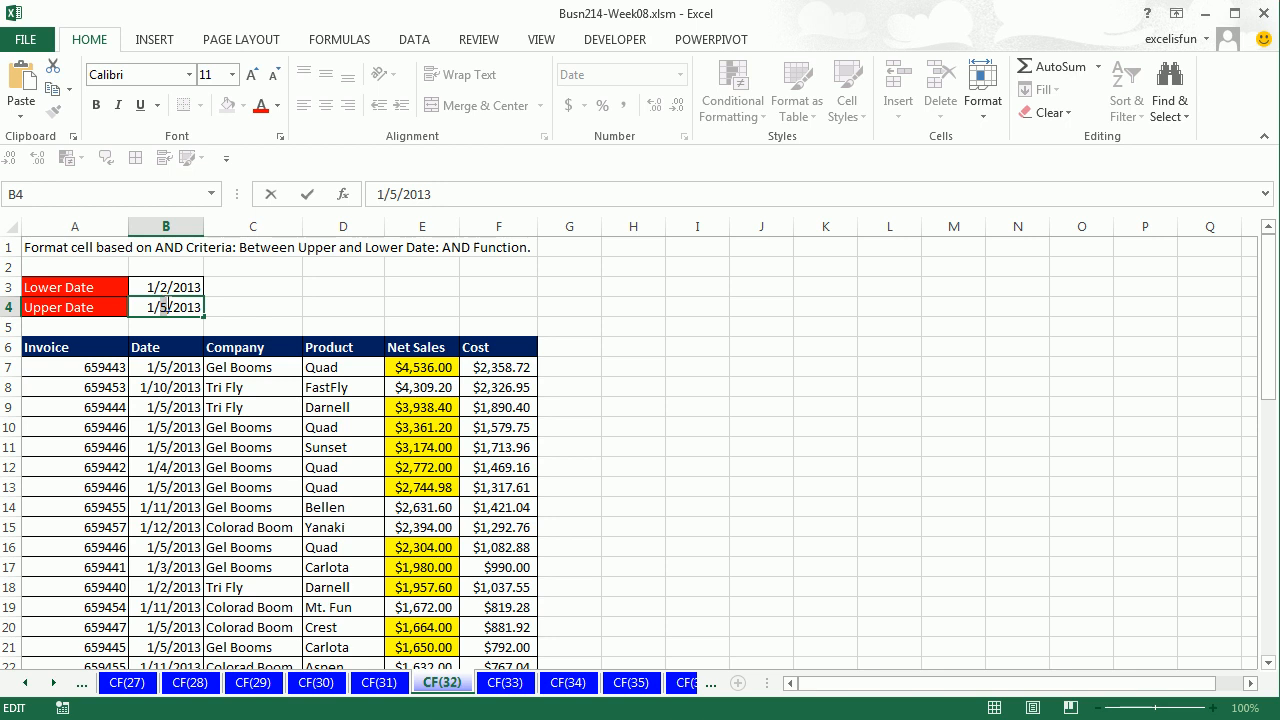
key("Delete")
type("3")
key("Return")
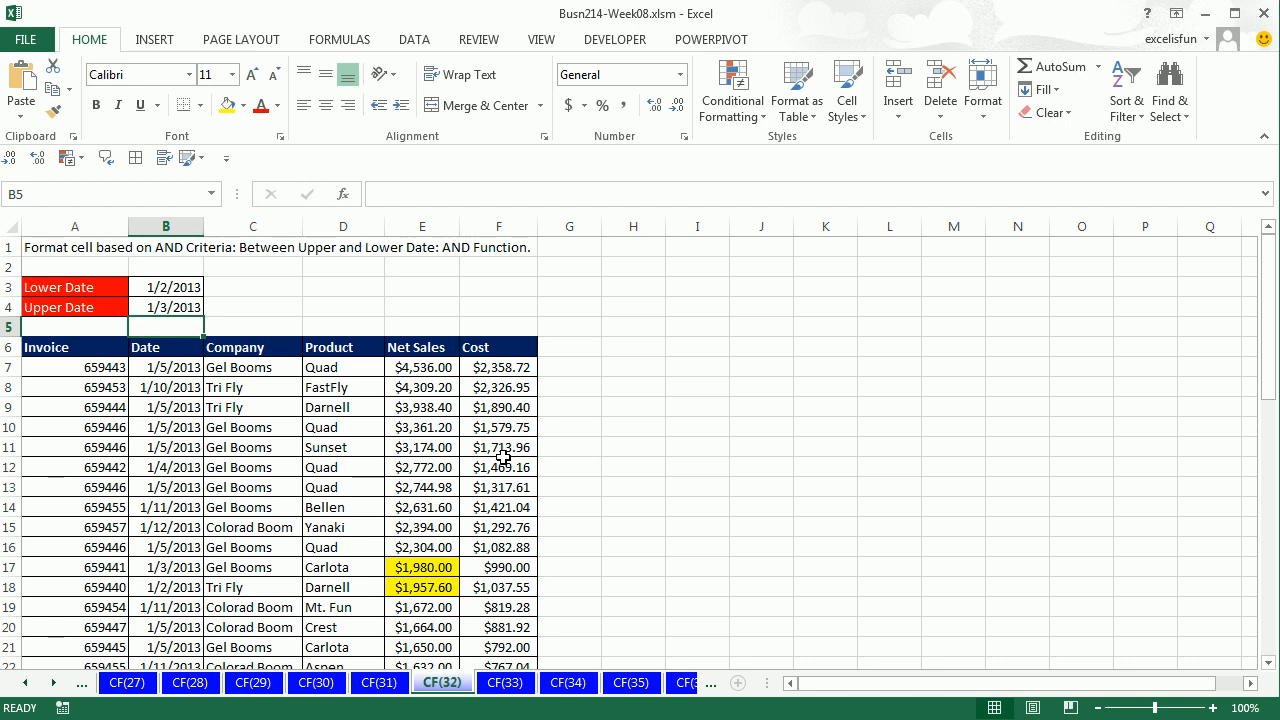
key("ctrl+z")
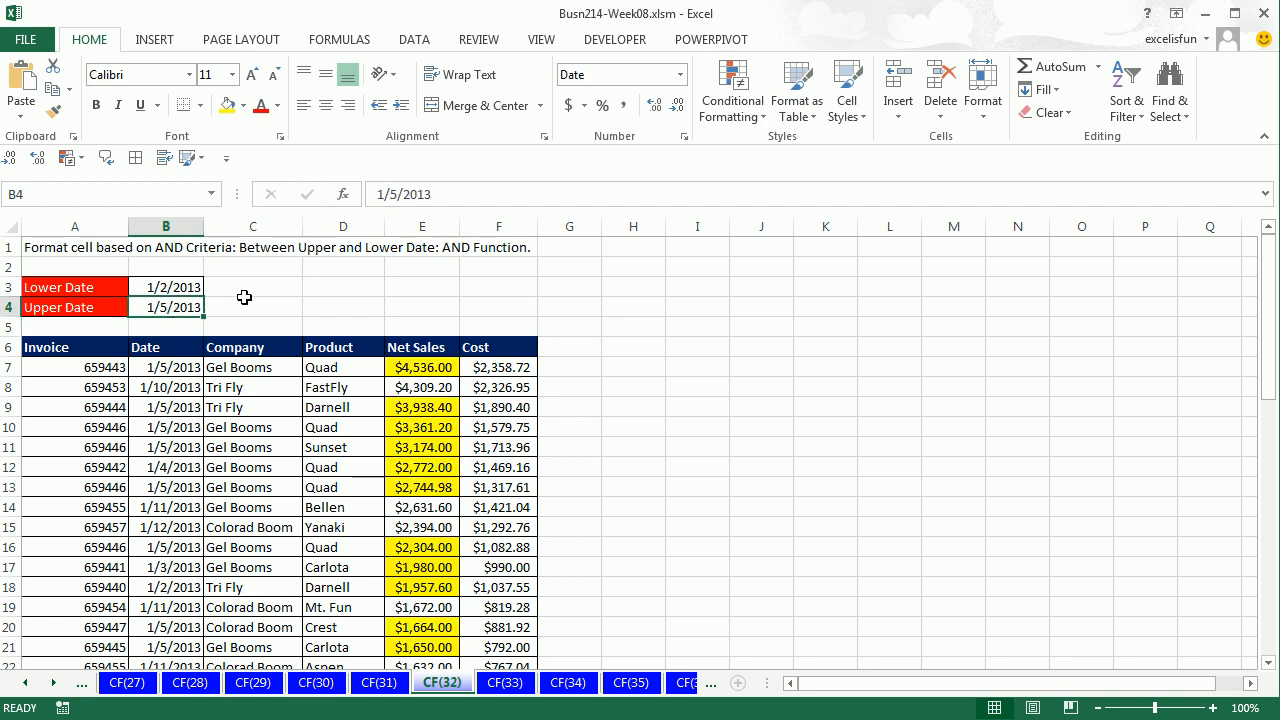
Step: On sheet CF(33), start a formula-based conditional formatting rule for all records in A7:F53
left_click(505, 683)
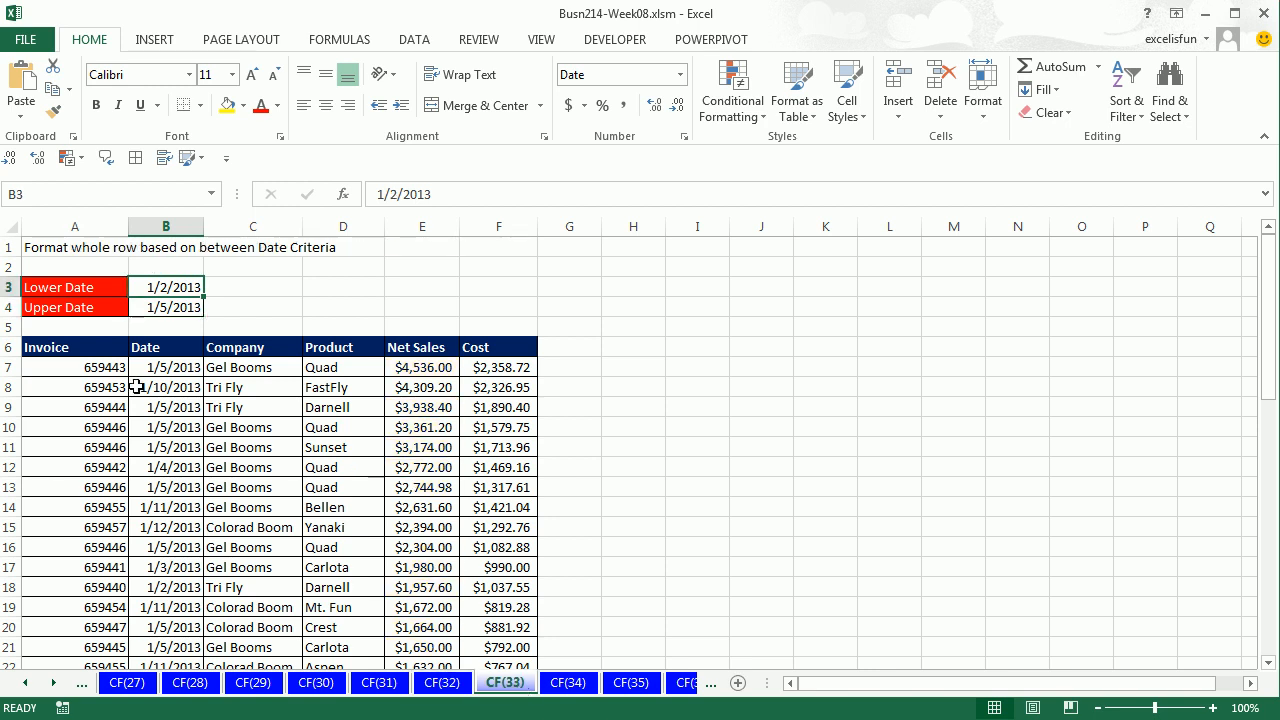
left_click(78, 368)
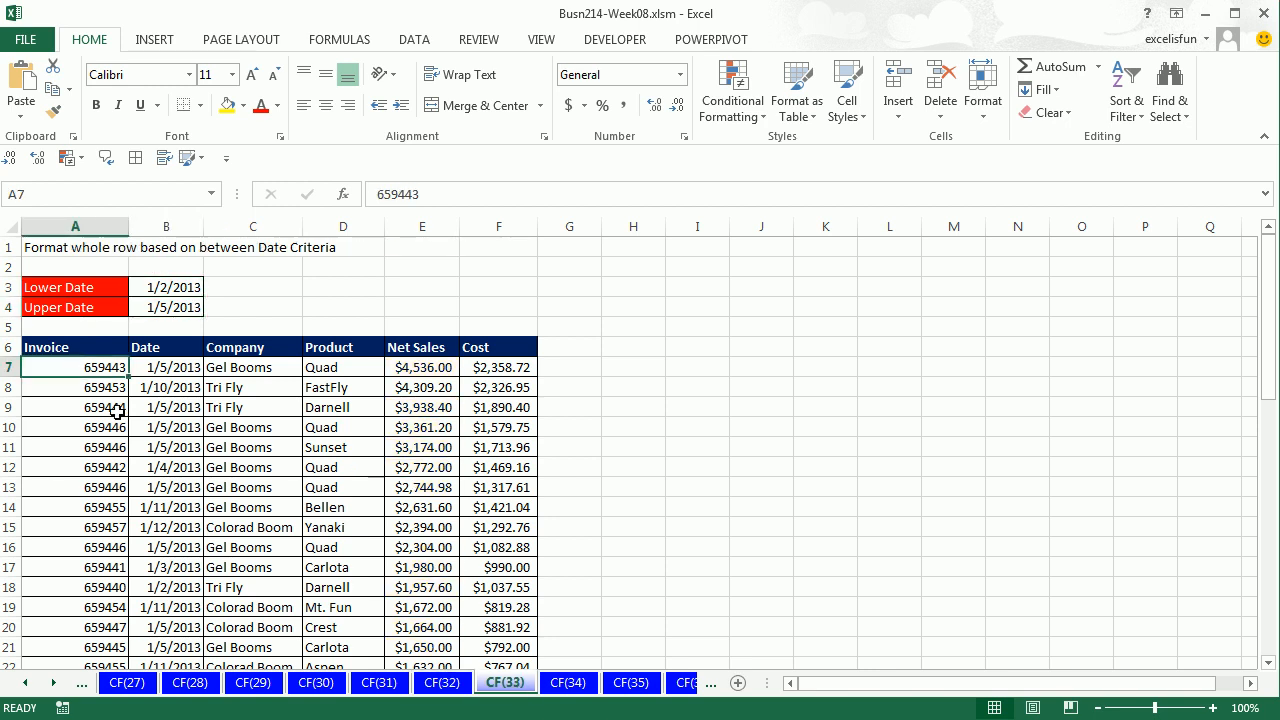
key("ctrl+shift+Right")
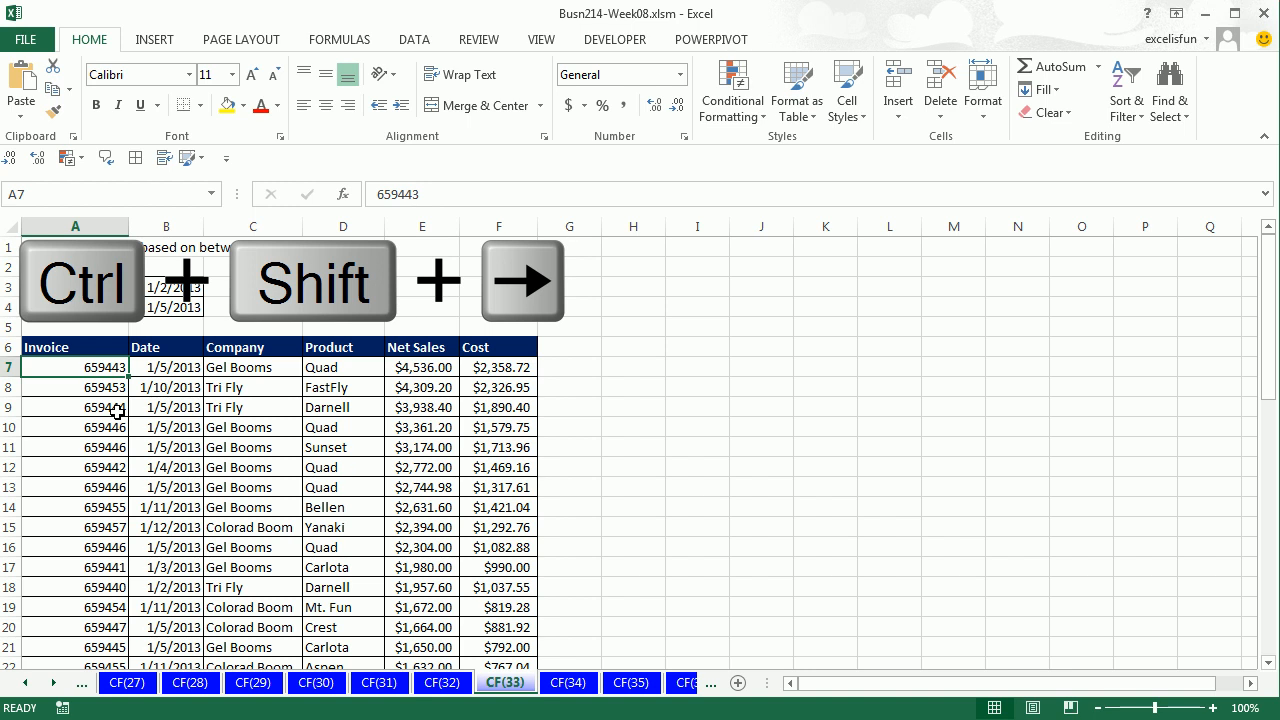
key("ctrl+shift+Right")
key("ctrl+shift+Down")
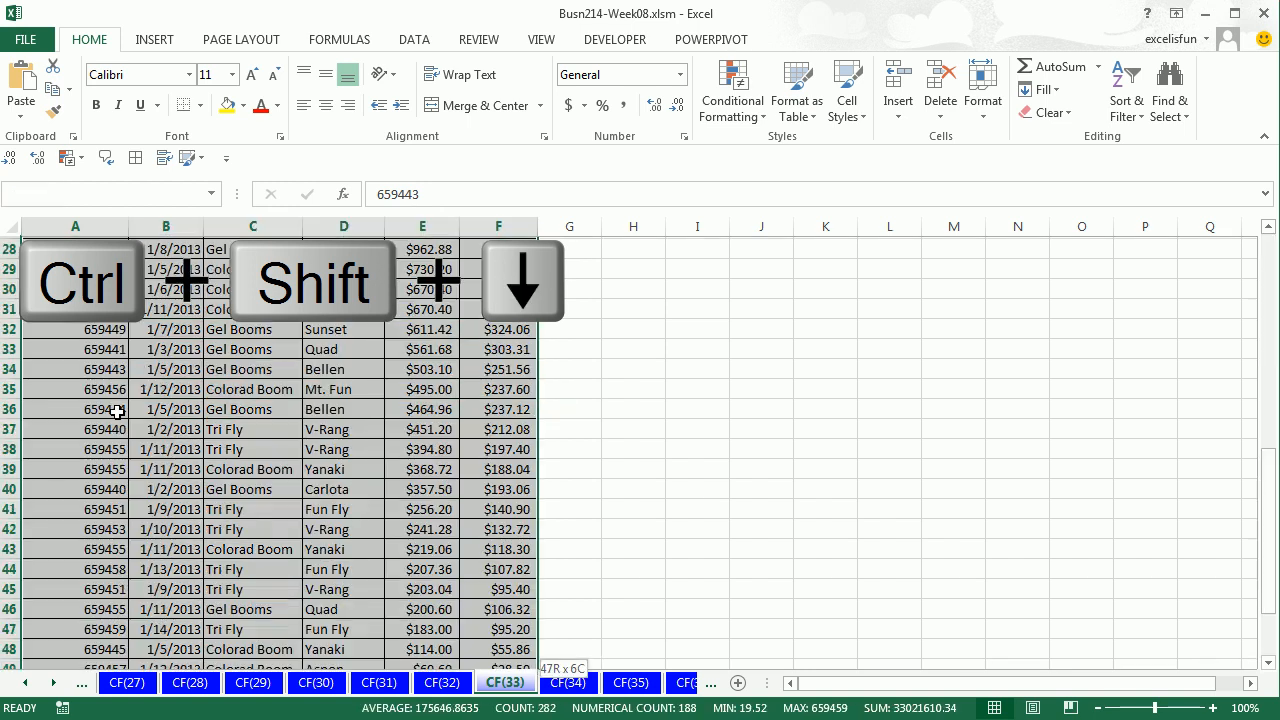
key("alt")
key("h")
key("l")
key("n")
key("Down")
key("Down")
key("Down")
key("Down")
key("Down")
key("Tab")
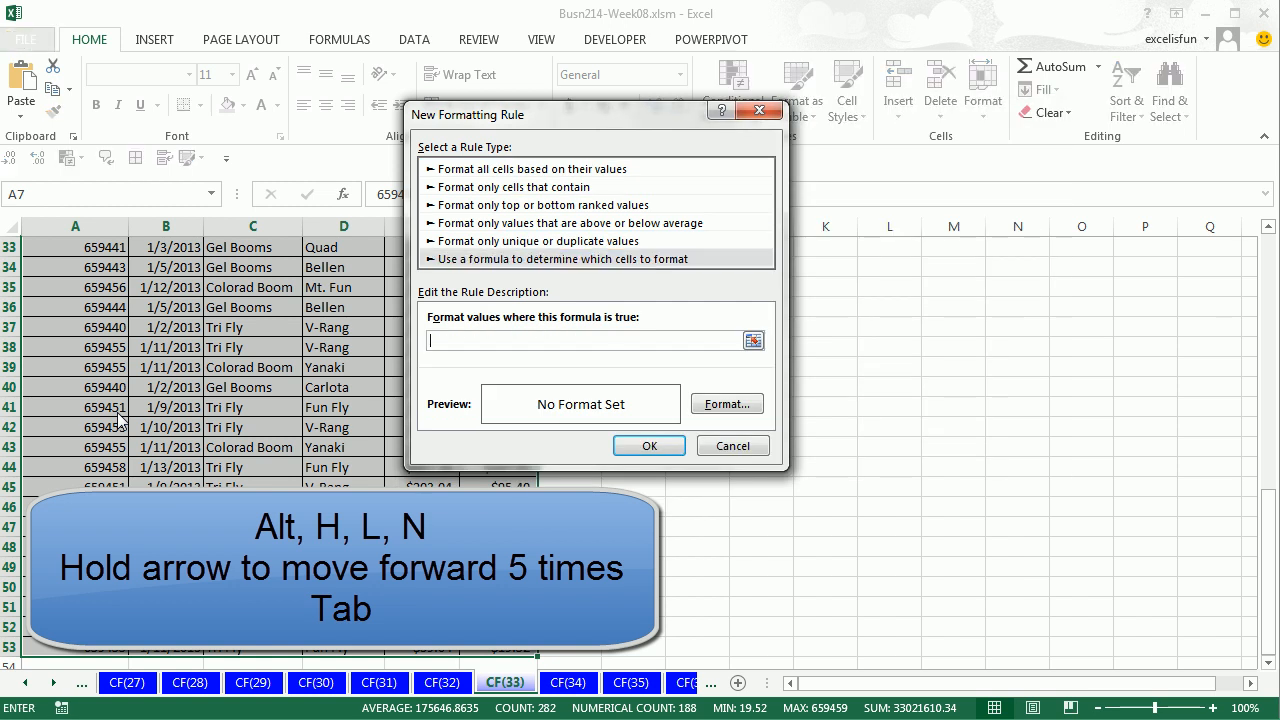
left_click_drag(439, 119, 590, 143)
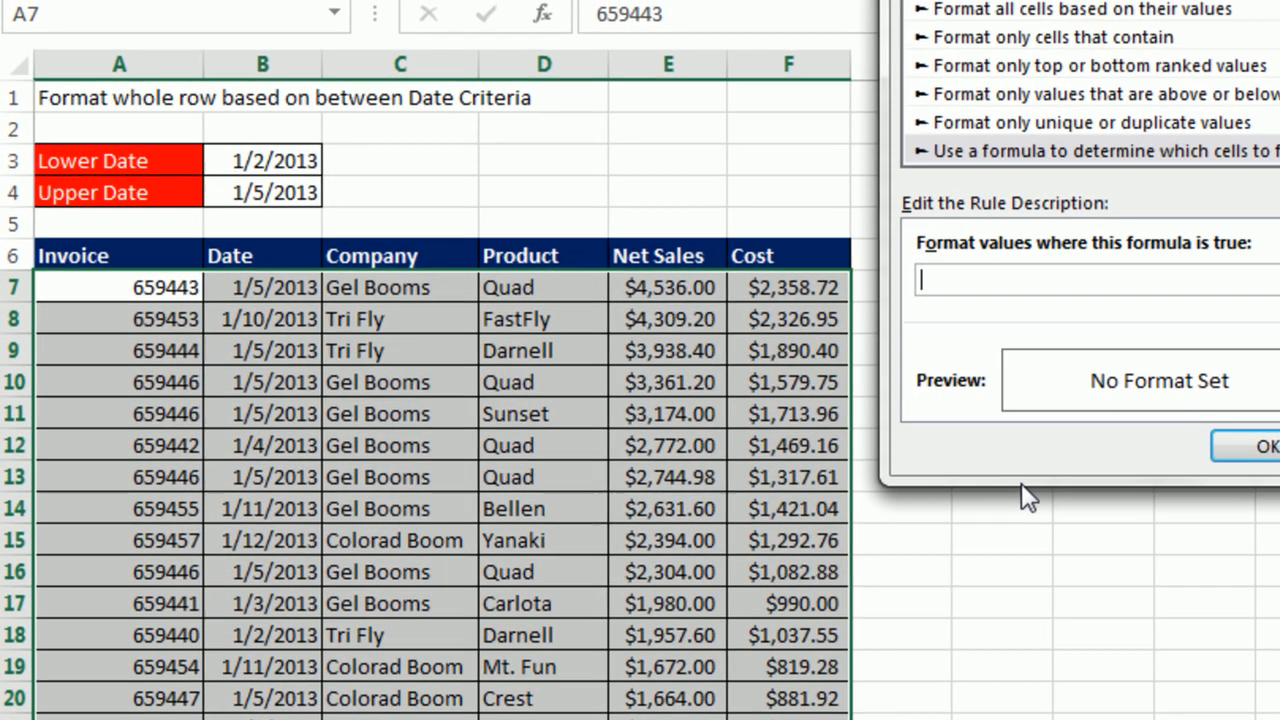
Step: Begin the row rule's formula with the lower date condition =AND($B7>=$B$3, locking only the column of B7
type("=")
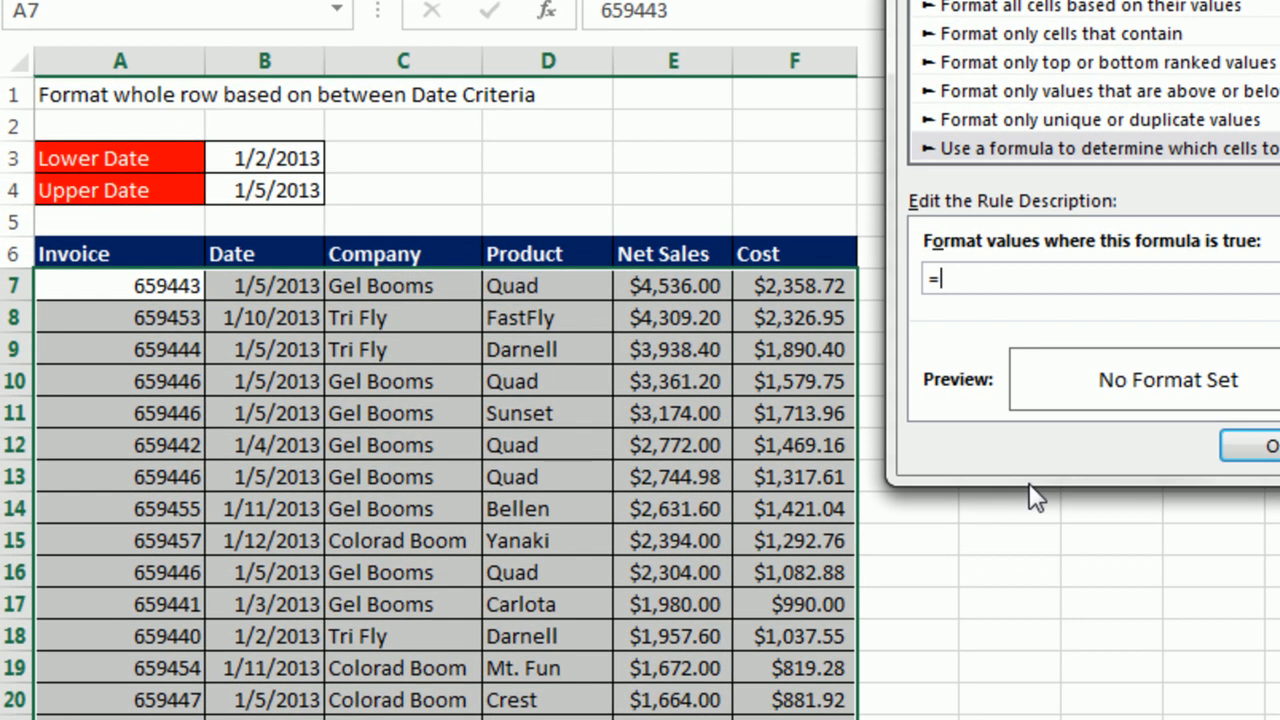
type("AND(")
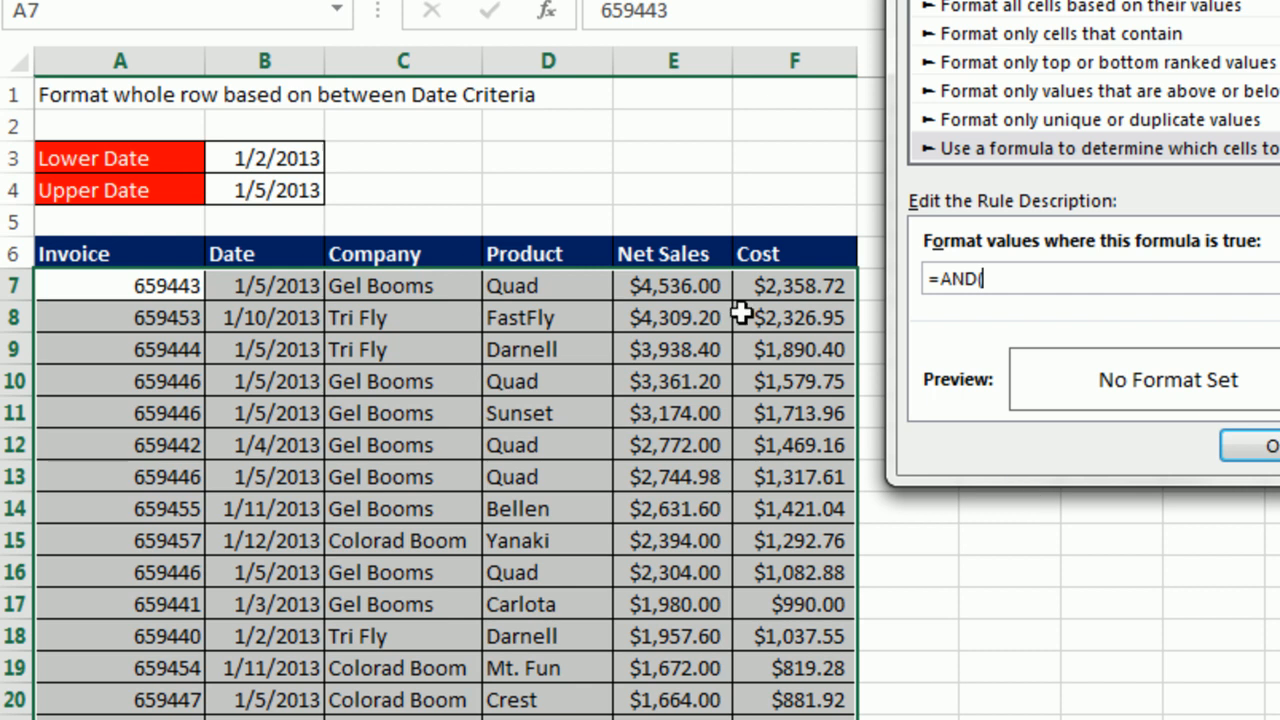
left_click(286, 285)
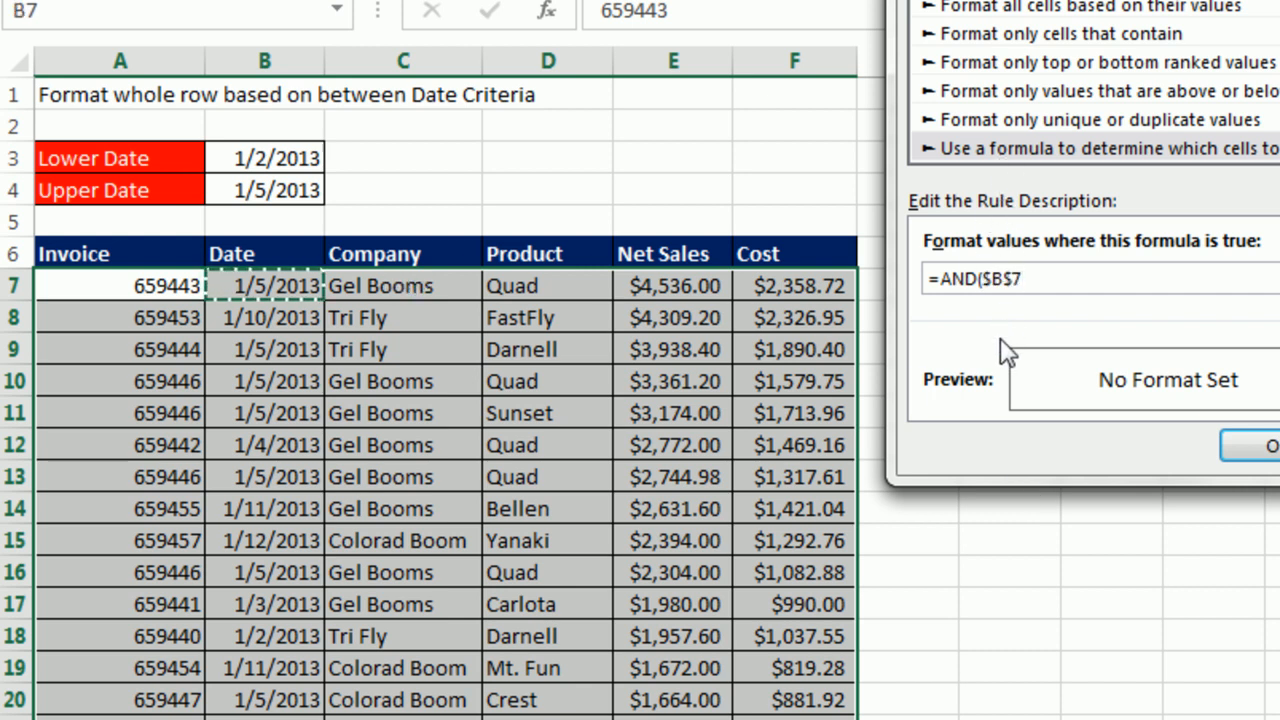
key("F4")
key("F4")
type(">")
left_click(228, 160)
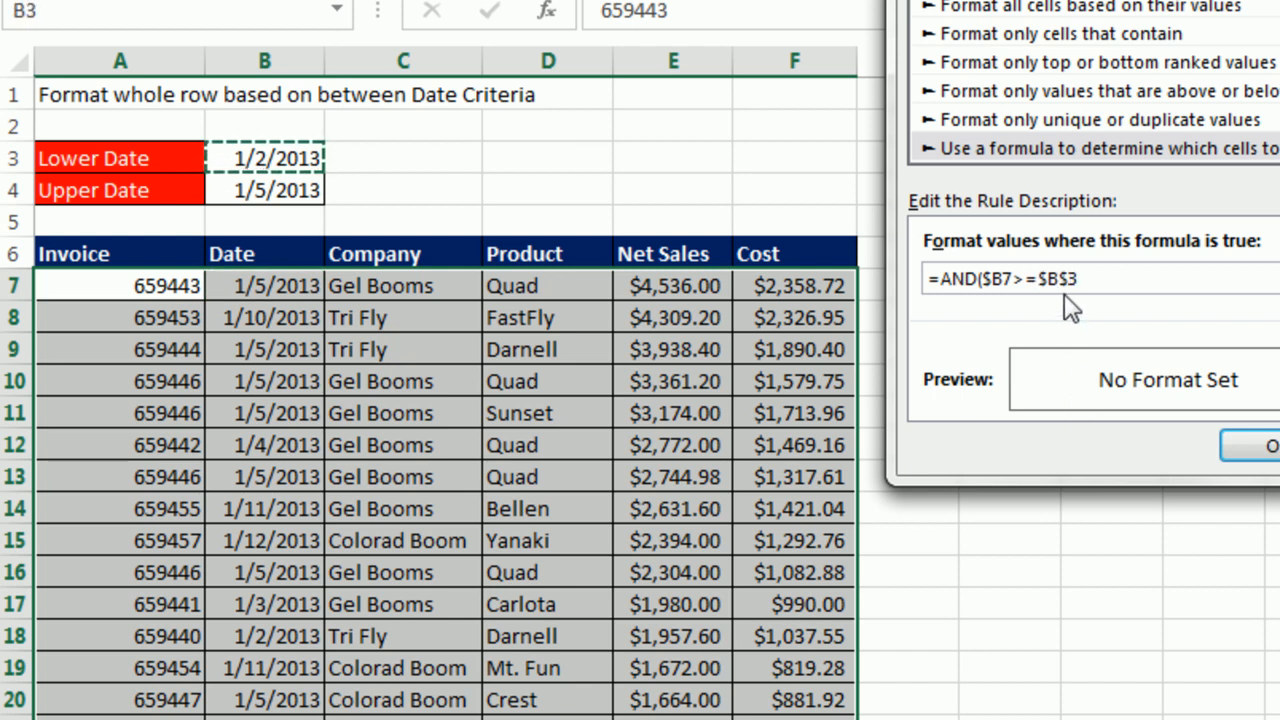
type(",")
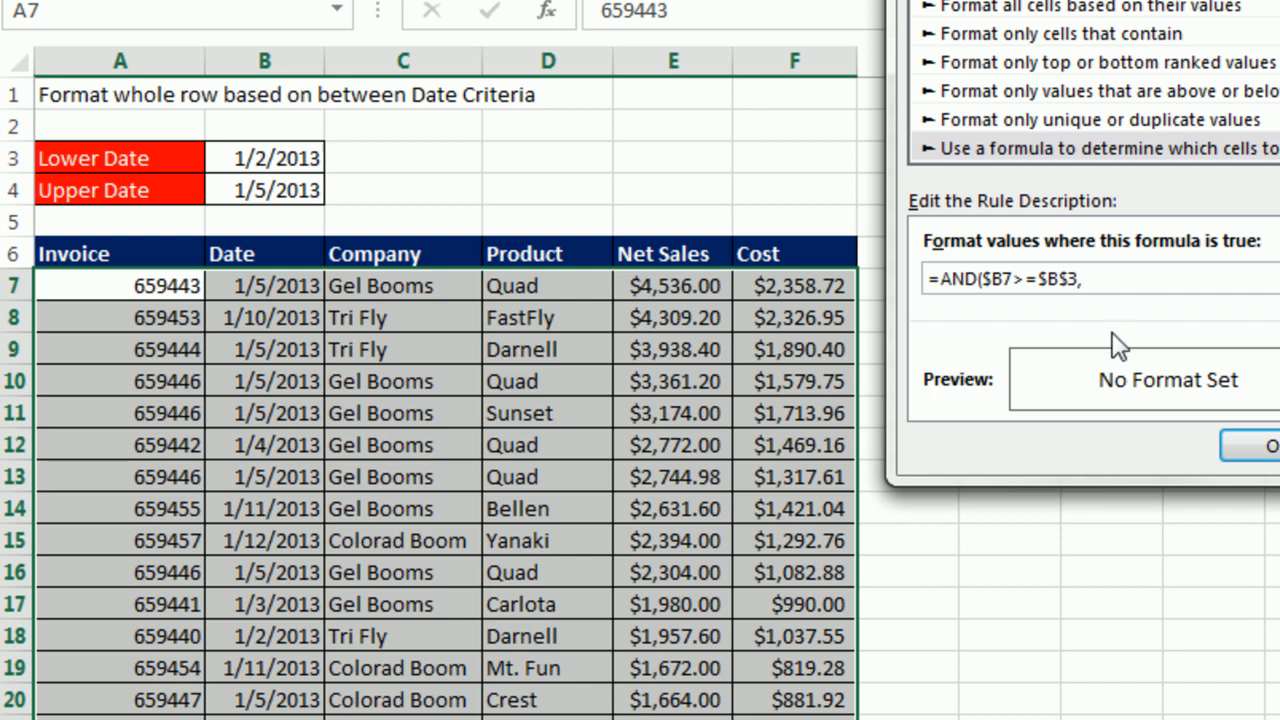
Step: Add the upper date condition $B7<=$B$4 to the row rule, completing the formula =AND($B7>=$B$3,$B7<=$B$4)
left_click(266, 285)
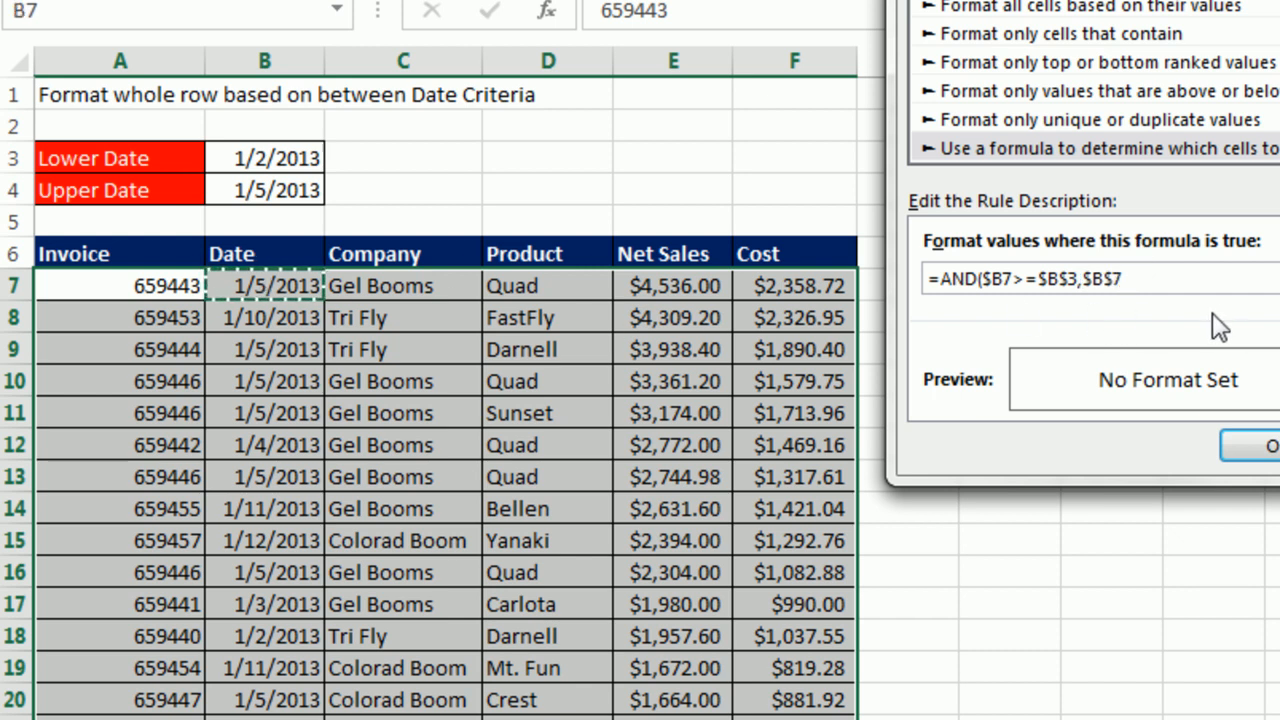
key("F4")
key("F4")
type("<=")
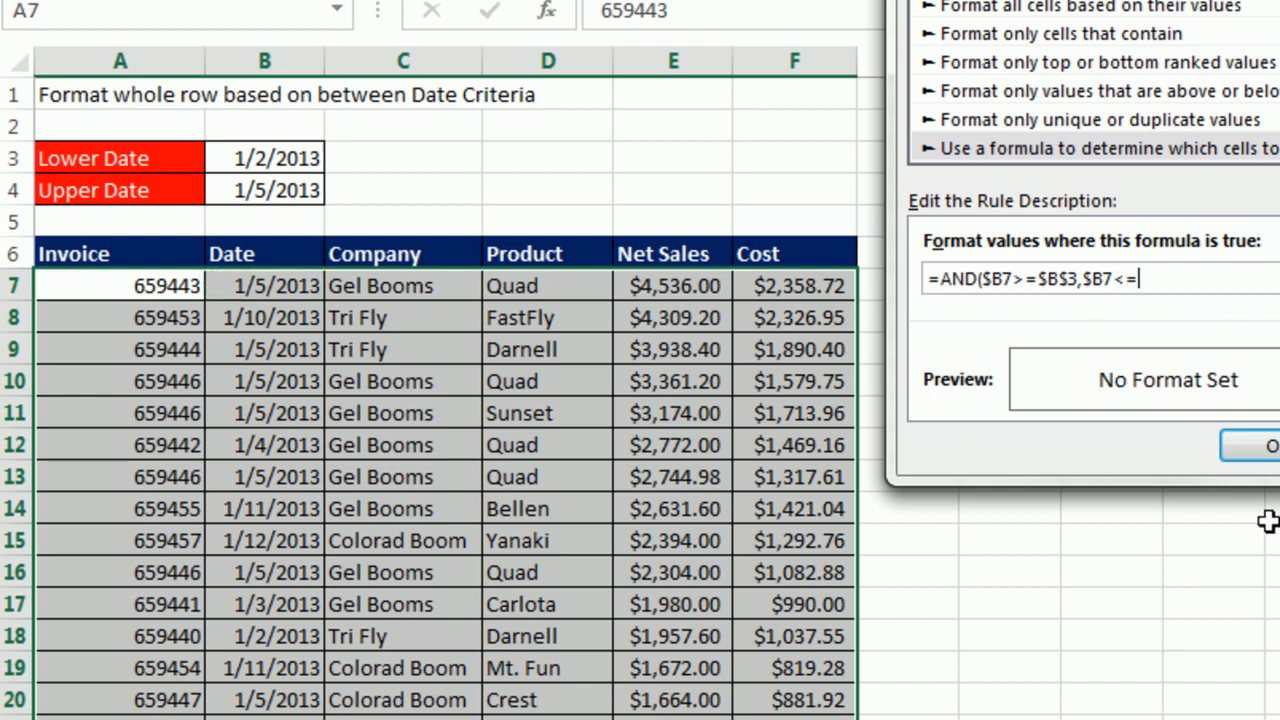
left_click(286, 190)
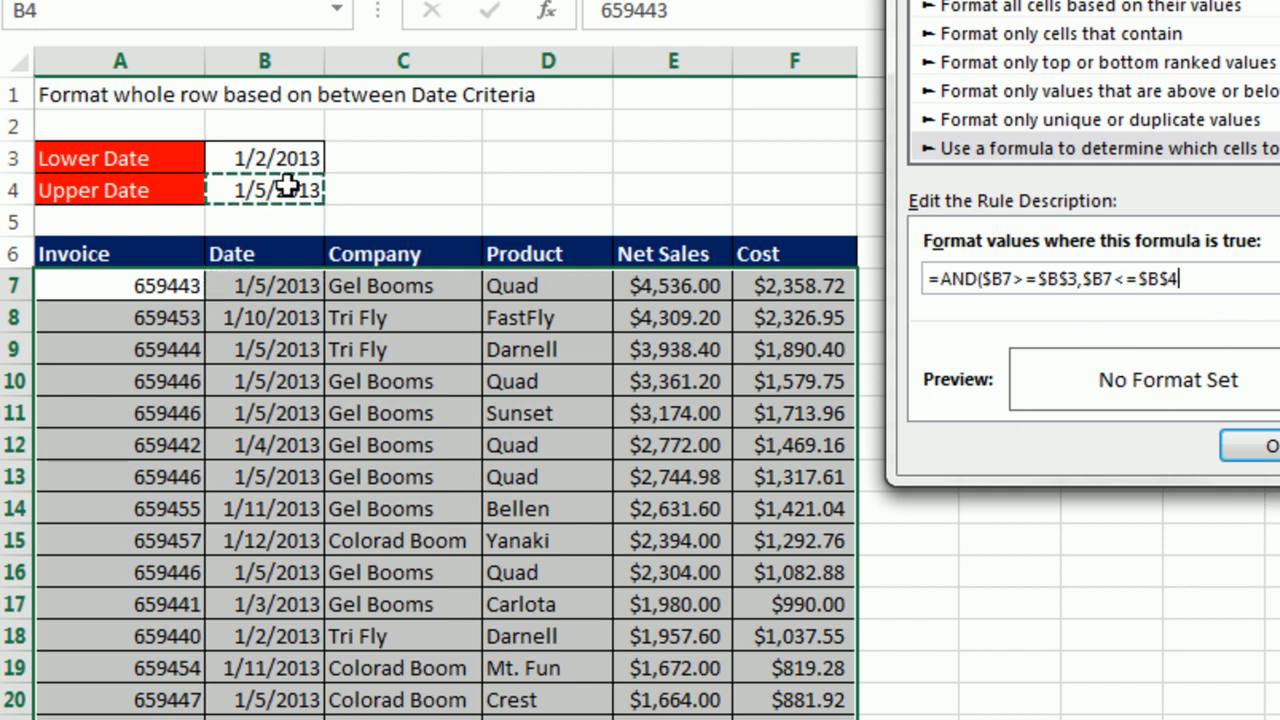
type(")")
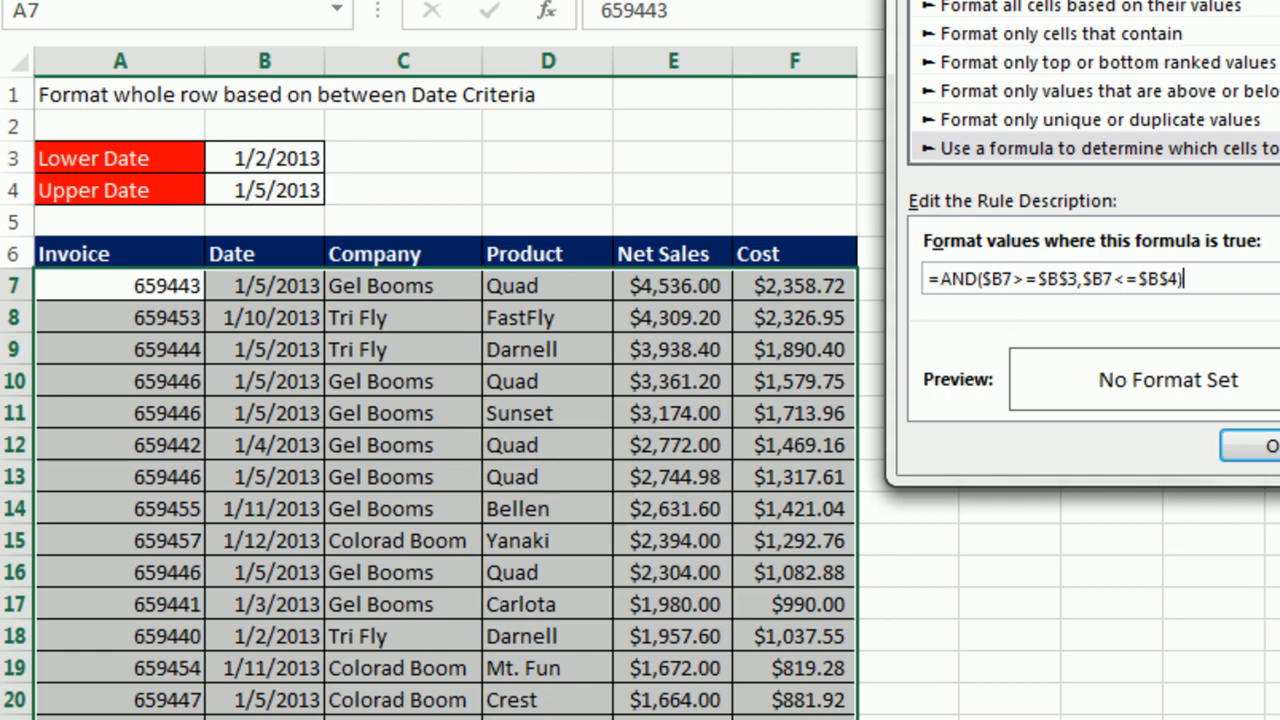
Step: Give the between-dates row rule a yellow fill and apply it to the records
left_click(880, 426)
left_click(491, 262)
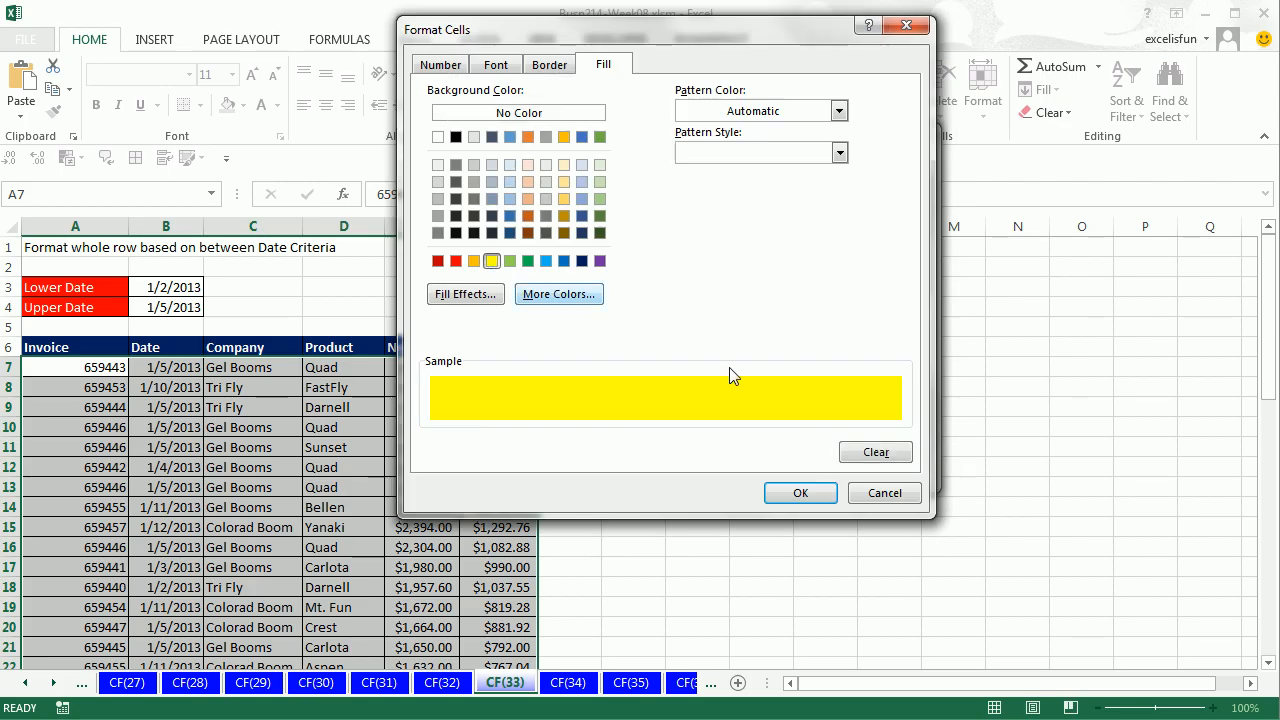
left_click(800, 493)
left_click(784, 467)
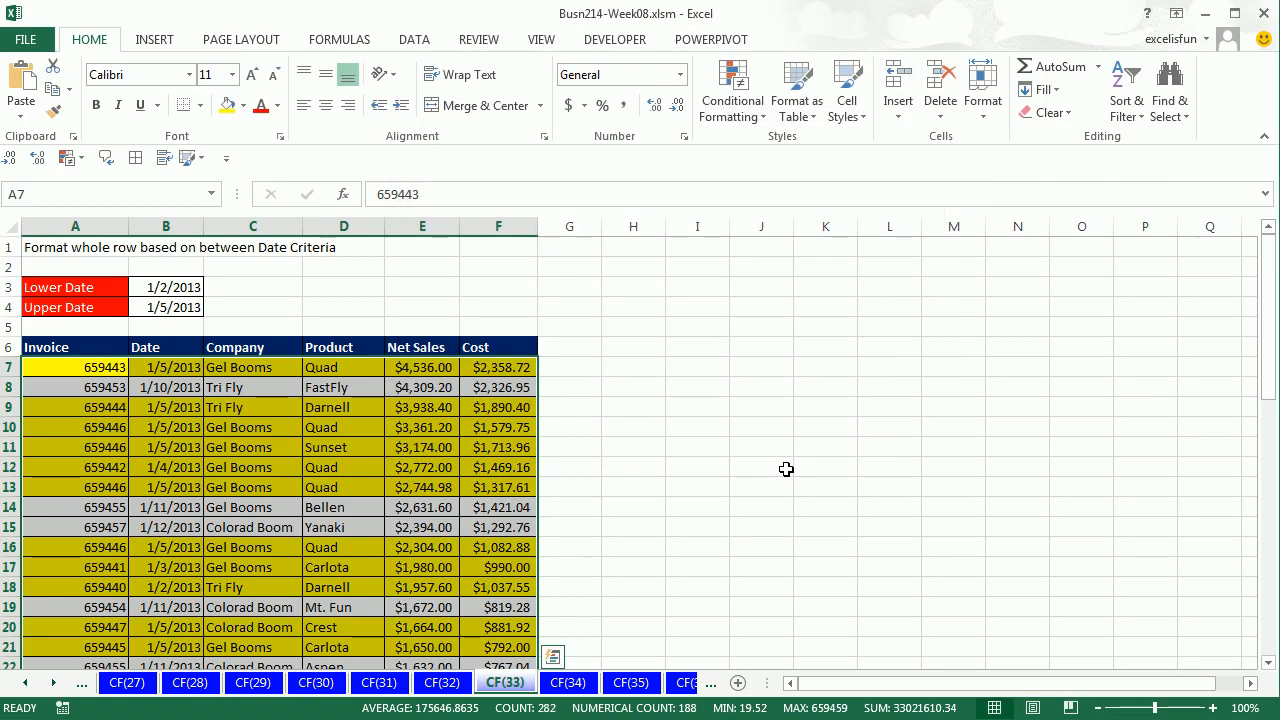
Step: Test the row rule by changing the upper date in B4 to 1/3/2013, and undo the change
left_click(170, 307)
double_click(165, 307)
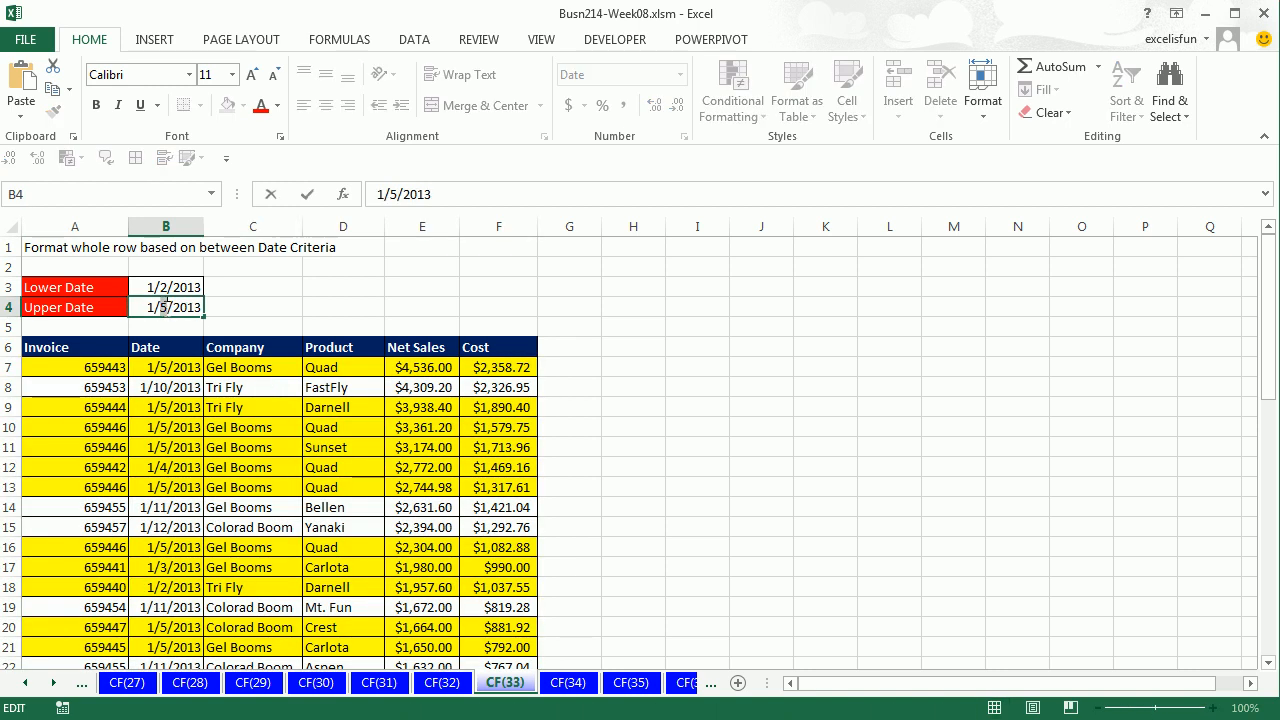
type("3")
key("ctrl+Return")
scroll(636, 423, "down", 8)
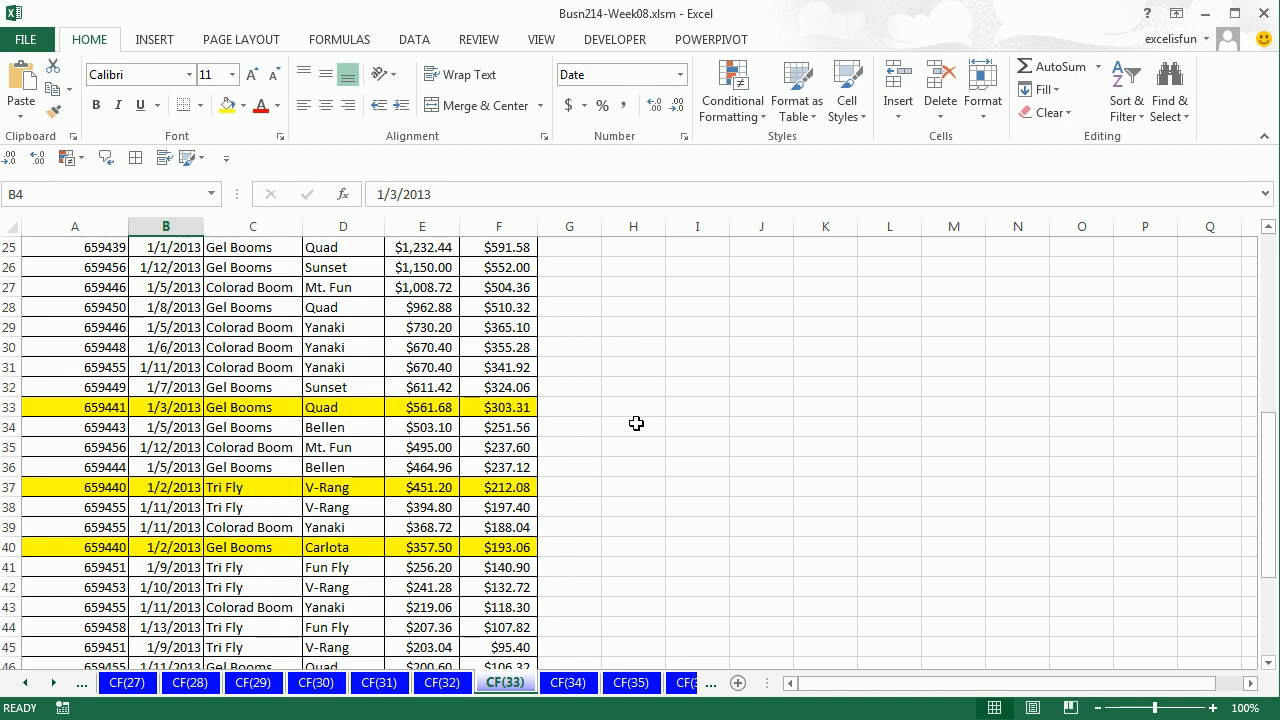
scroll(636, 423, "down", 1)
scroll(661, 435, "up", 9)
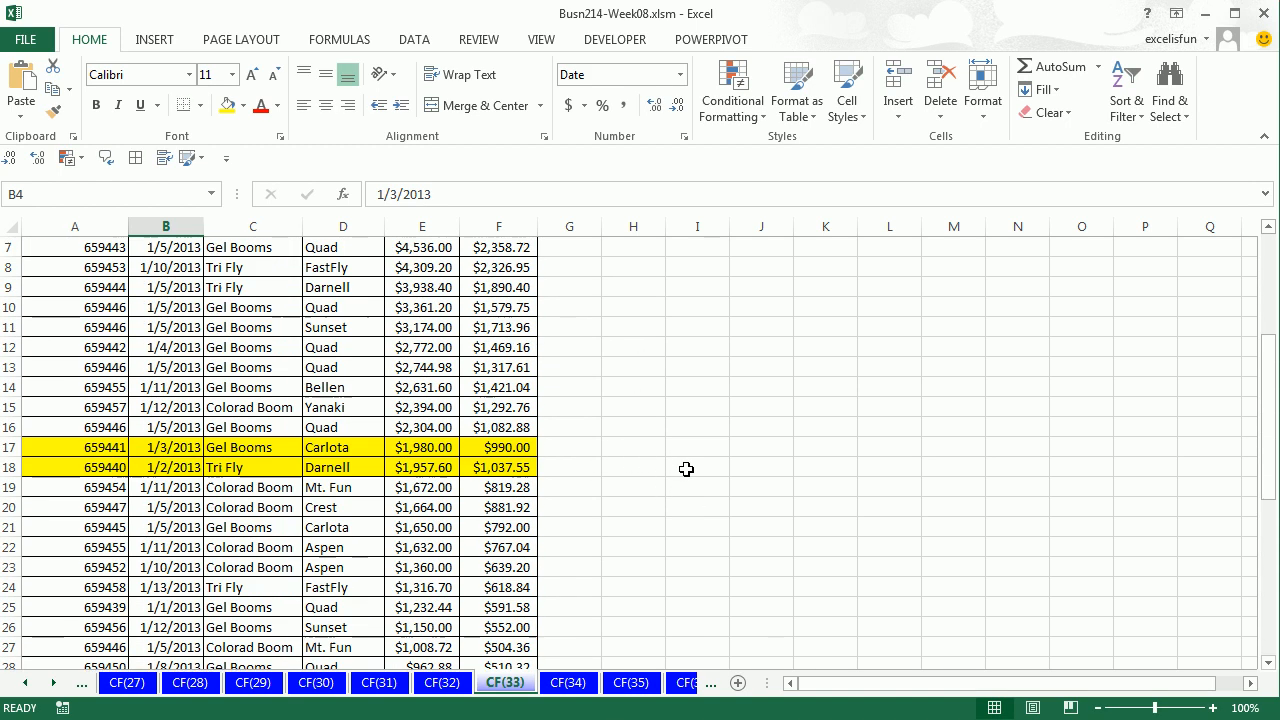
key("ctrl+z")
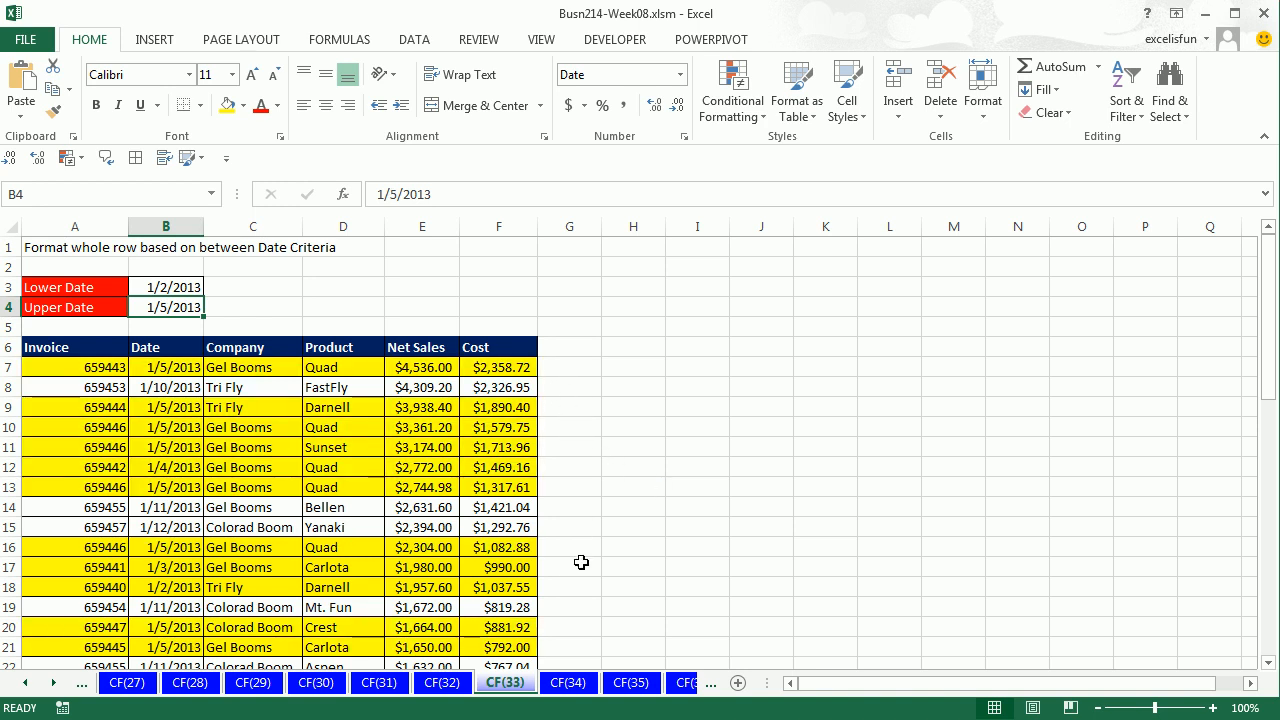
Step: On sheet CF(34), start a formula-based conditional formatting rule for all records in A7:F53
left_click(568, 683)
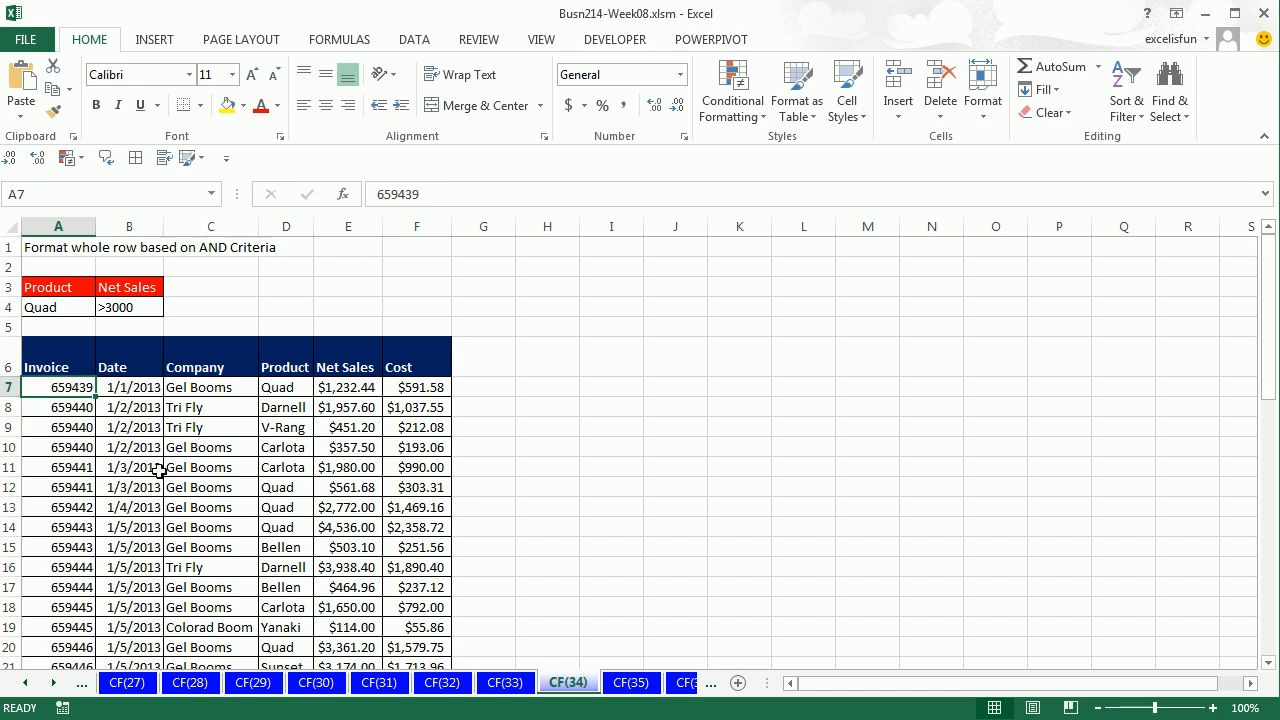
key("ctrl+shift+Right")
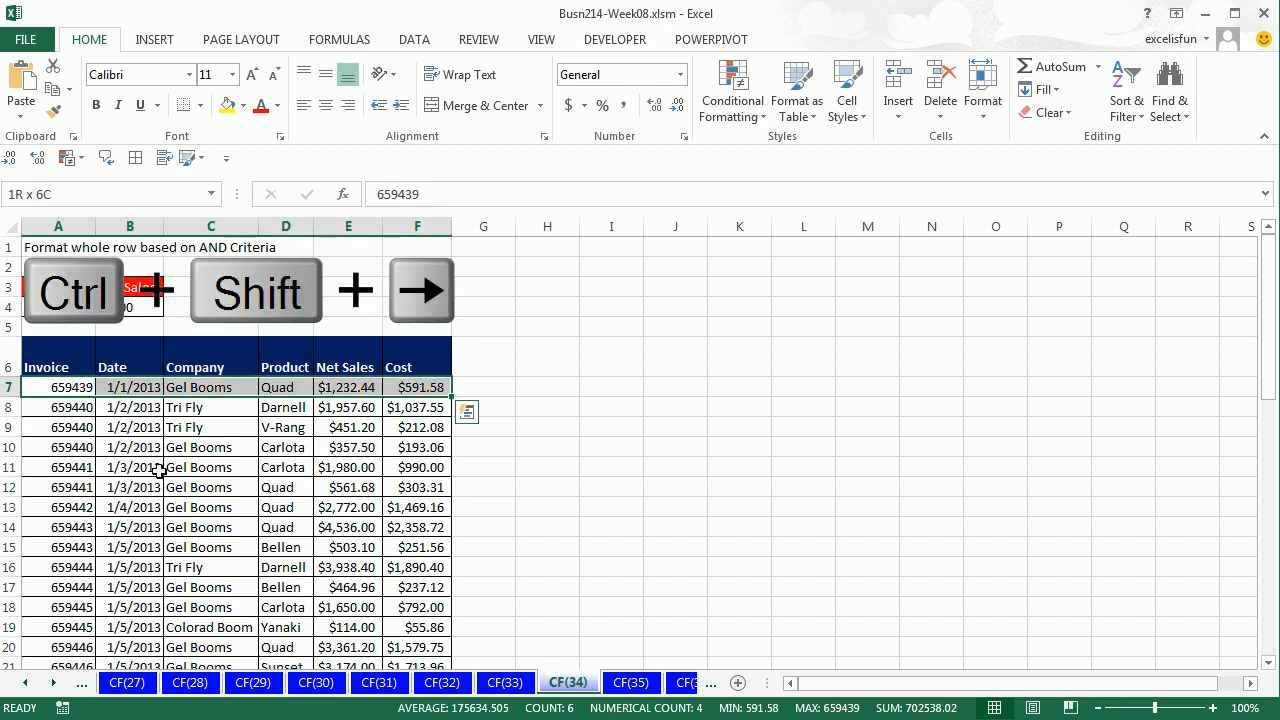
key("ctrl+shift+Down")
key("alt")
key("h")
key("l")
key("n")
key("Down")
key("Down")
key("Down")
key("Down")
key("Down")
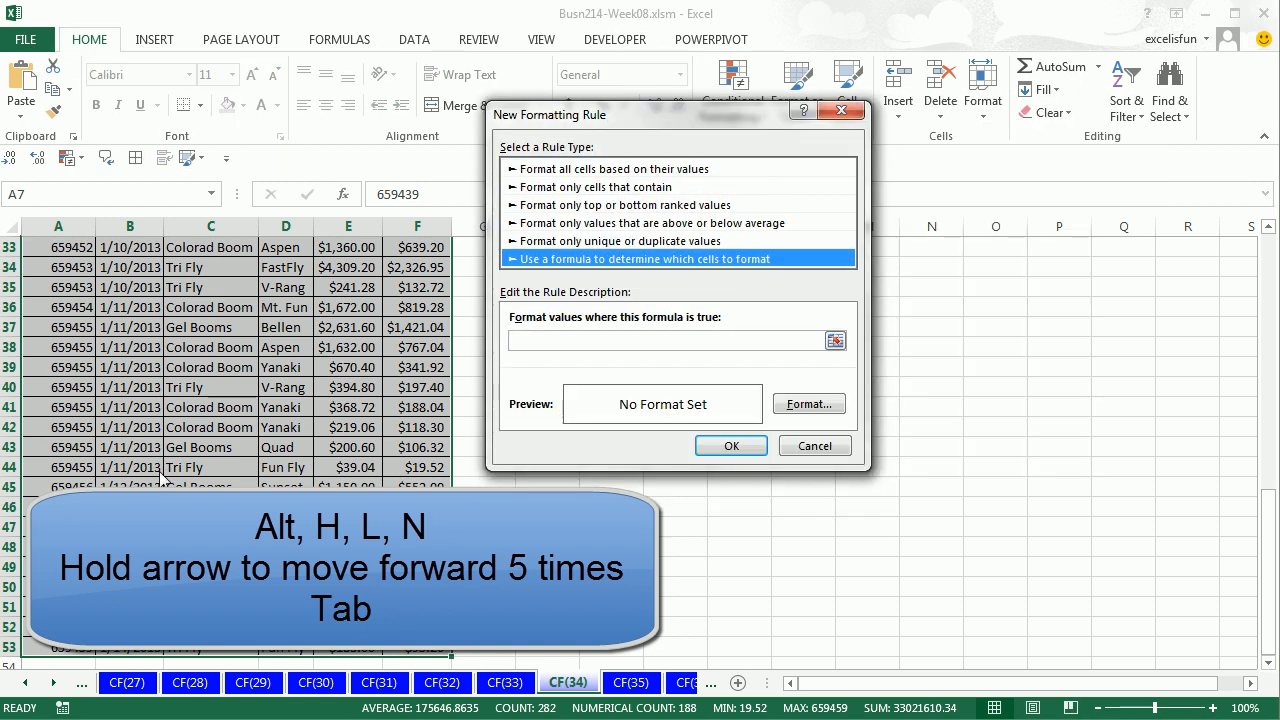
key("Tab")
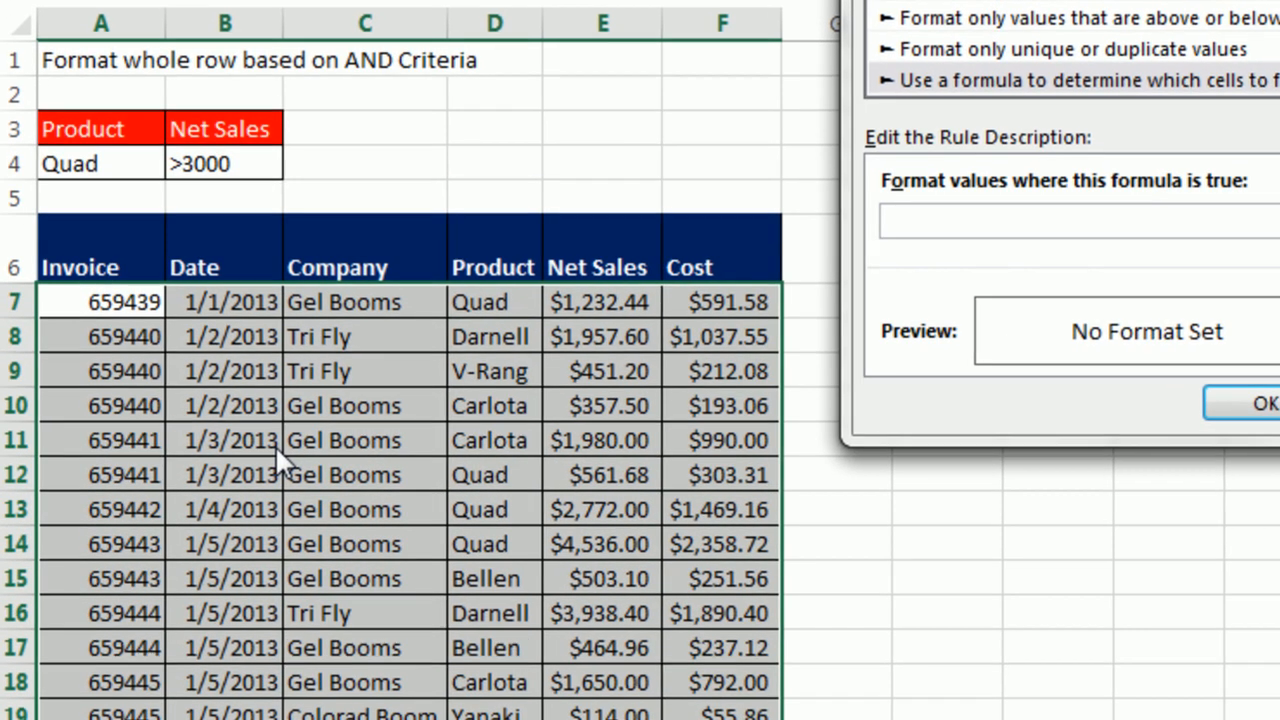
Step: Begin the rule's formula with the product condition =and($D7=$A$4, locking only the column of D7
type("=and")
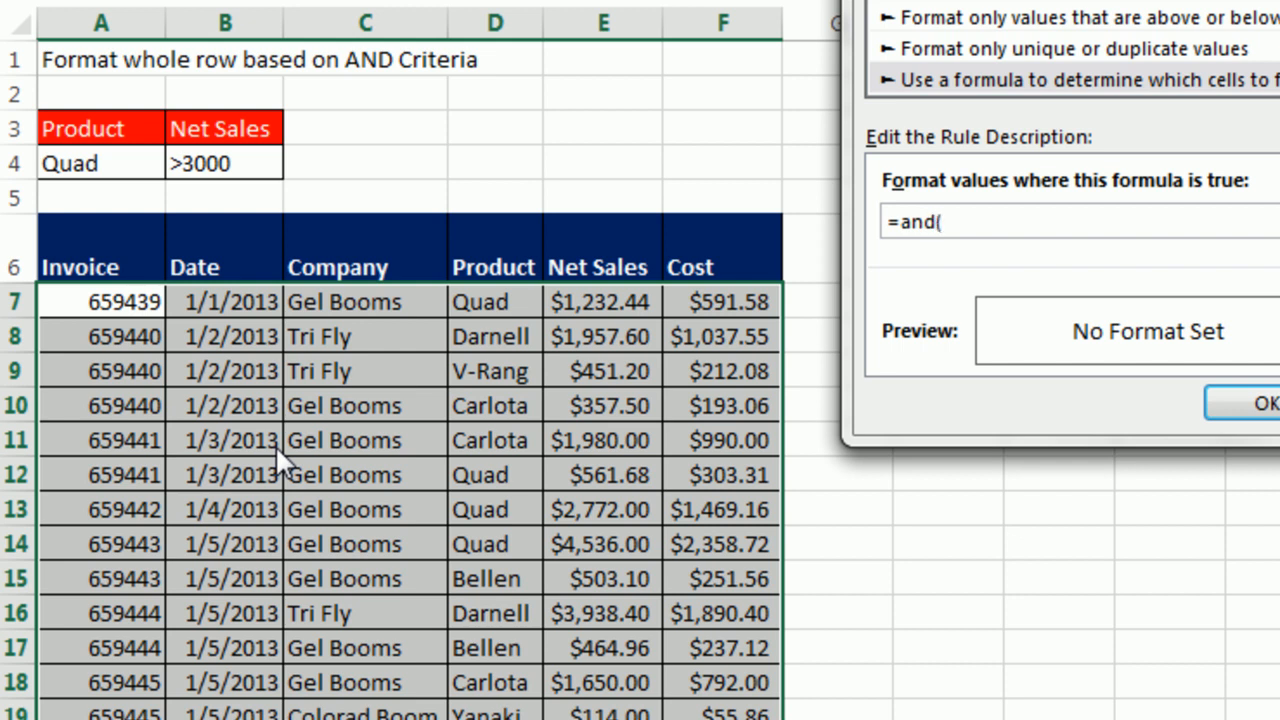
type("(")
left_click(498, 301)
key("F4")
key("F4")
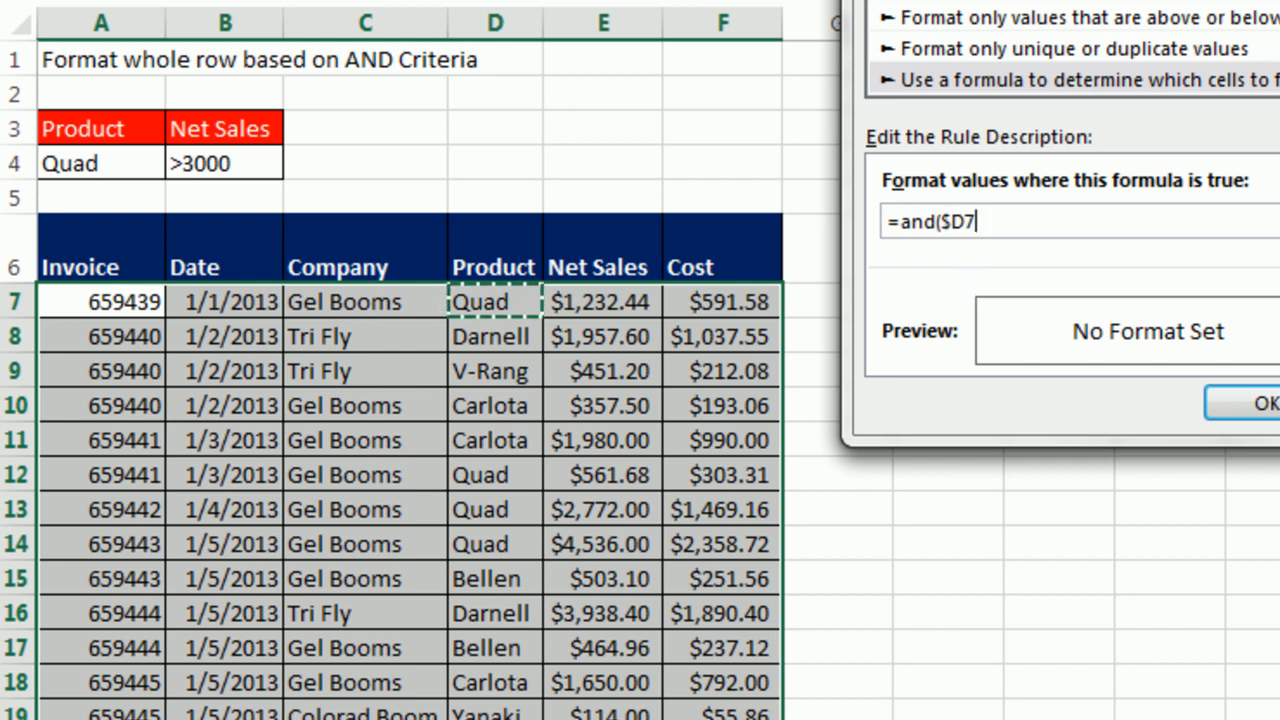
type("=")
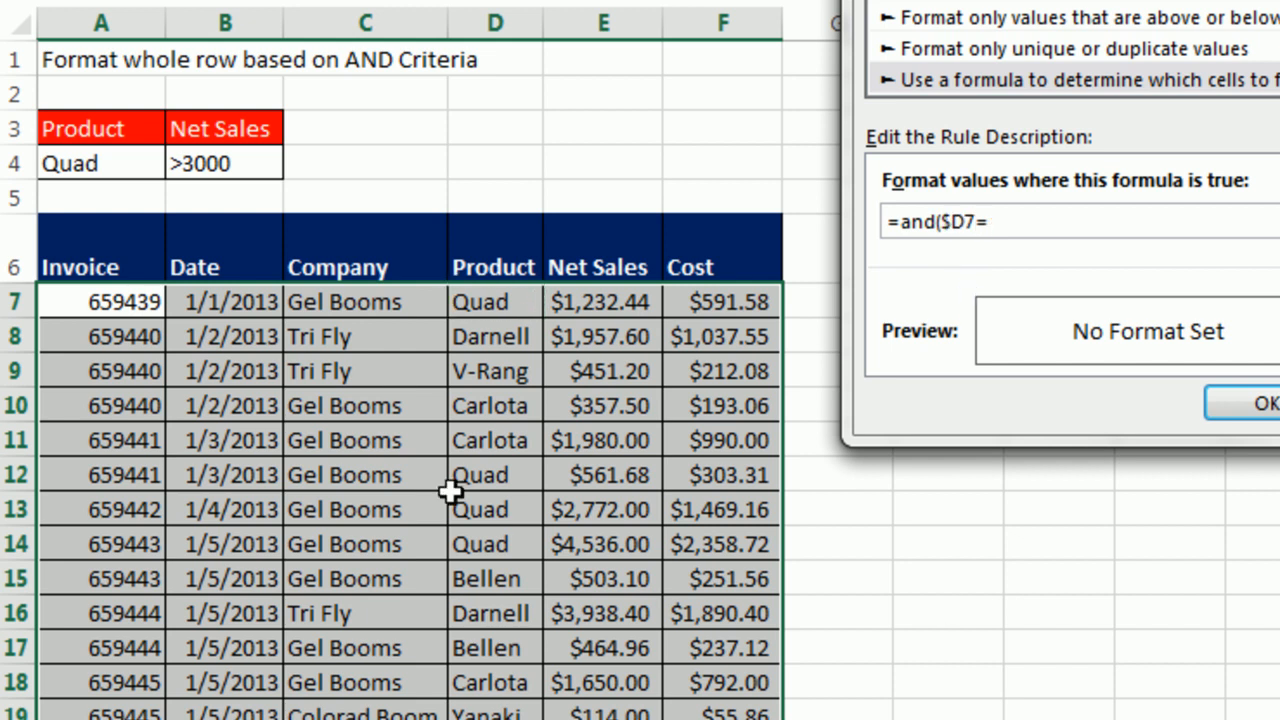
left_click(100, 158)
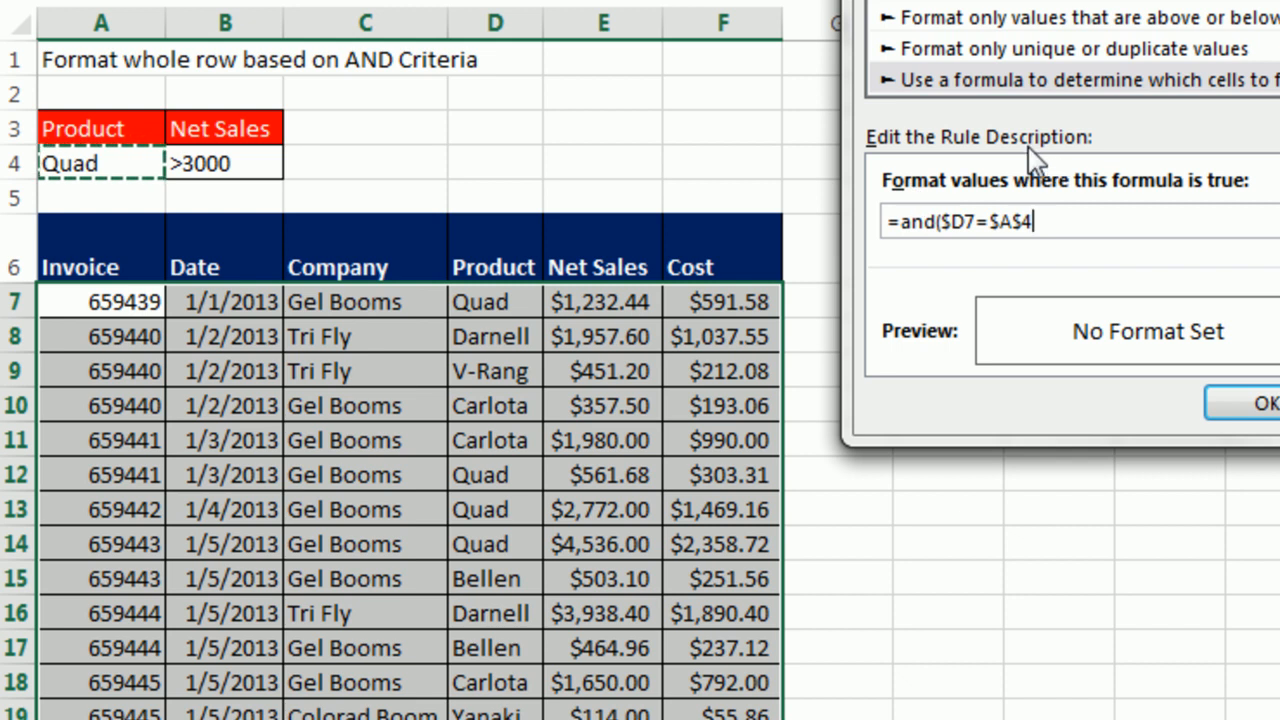
type(",")
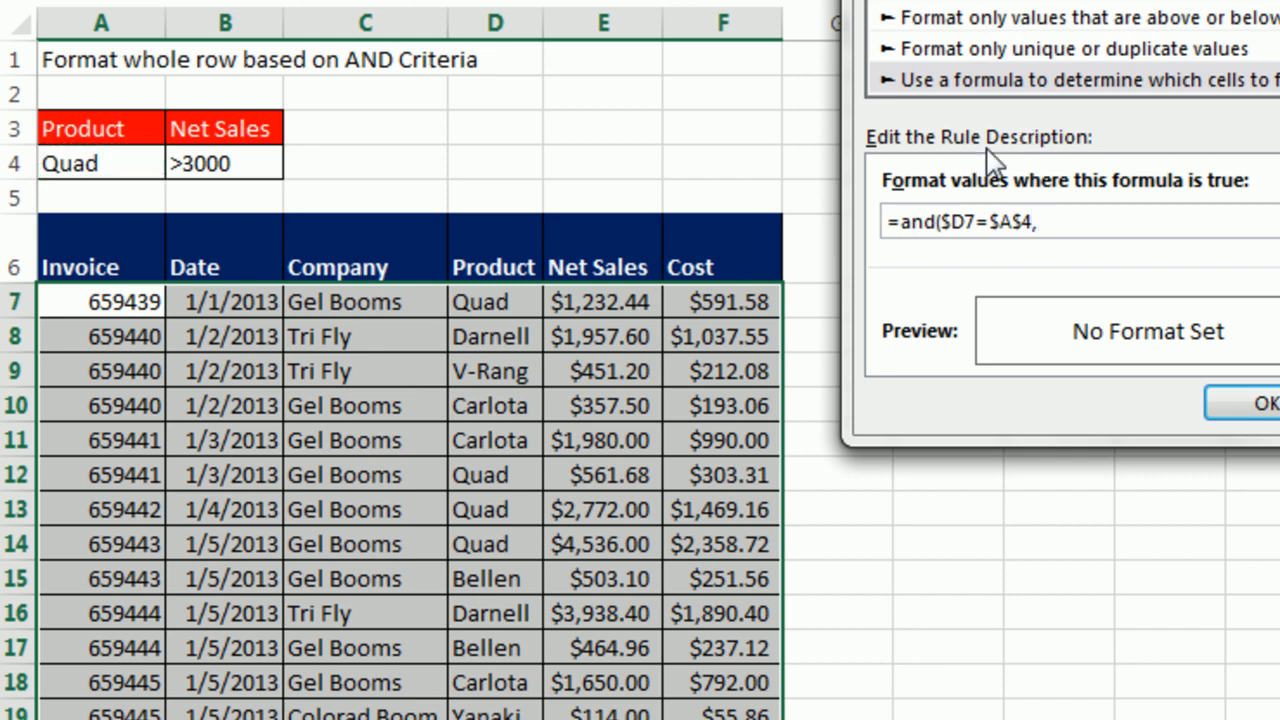
Step: Add the Net Sales condition $E7>$B$4 to the formula, locking only the column of E7
left_click(634, 300)
key("F4")
key("F4")
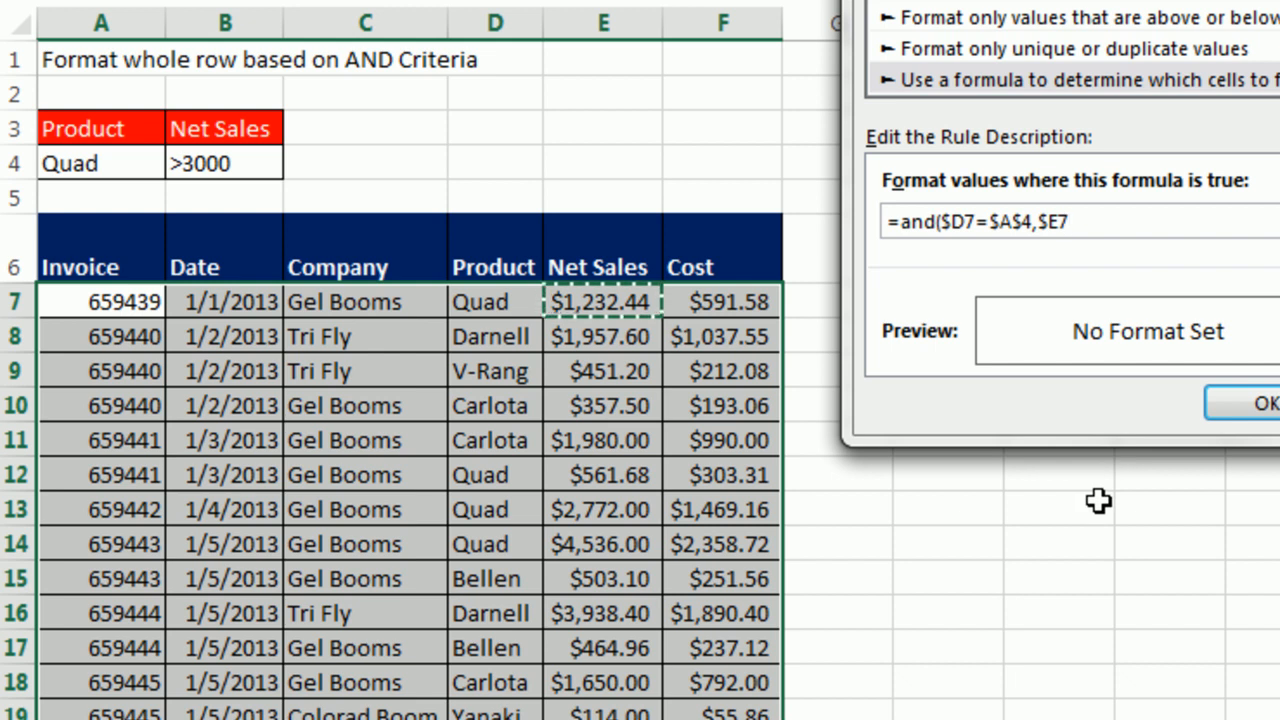
type(">")
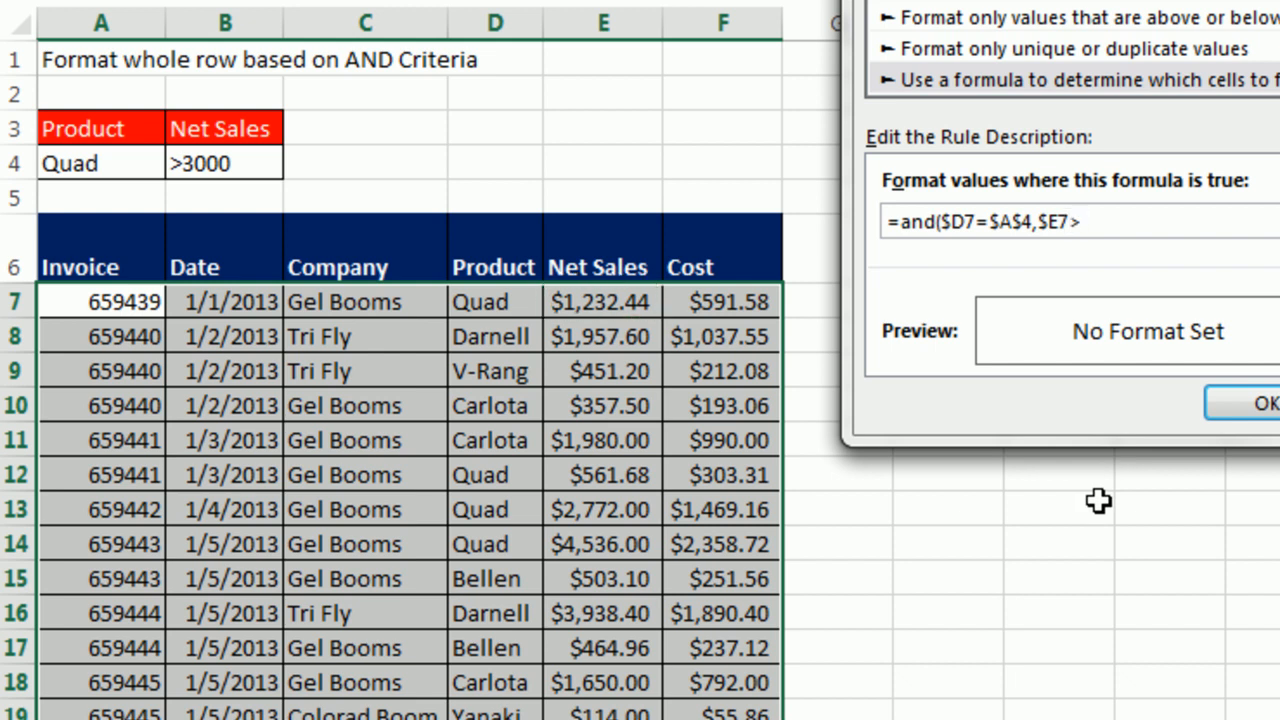
left_click(202, 168)
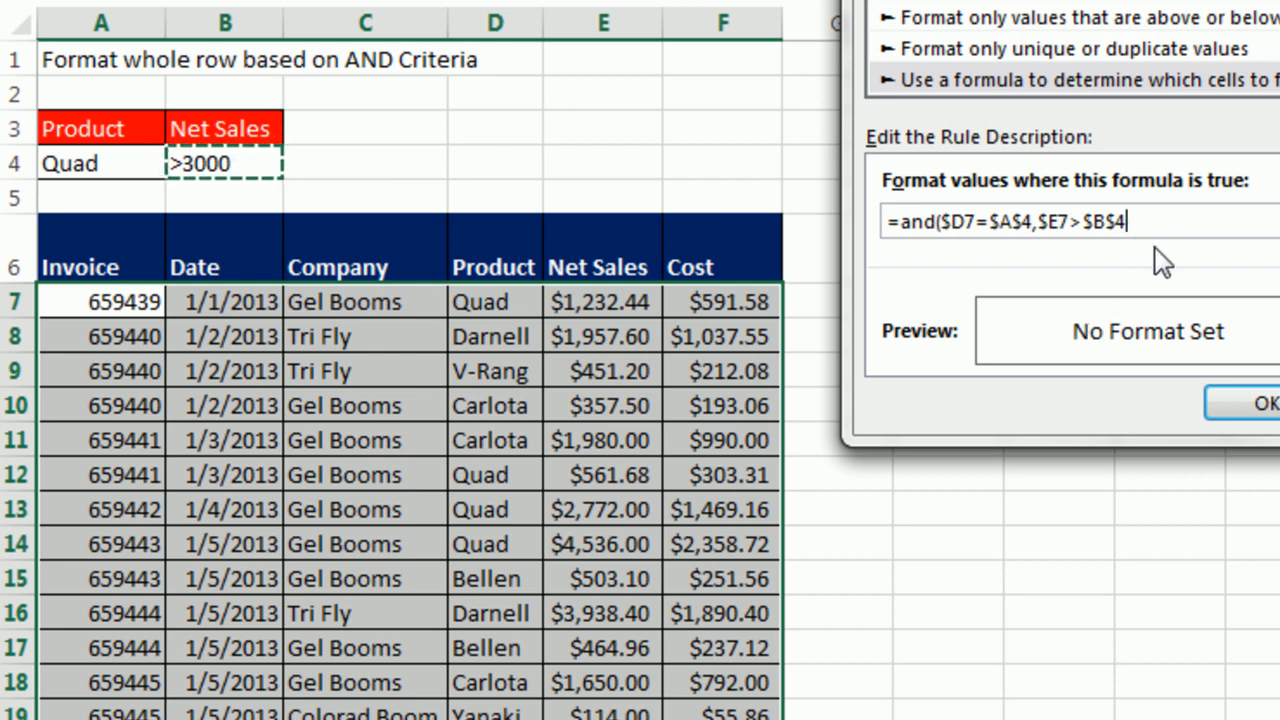
Step: Give the product and Net Sales rule a yellow fill and apply it
left_click(809, 407)
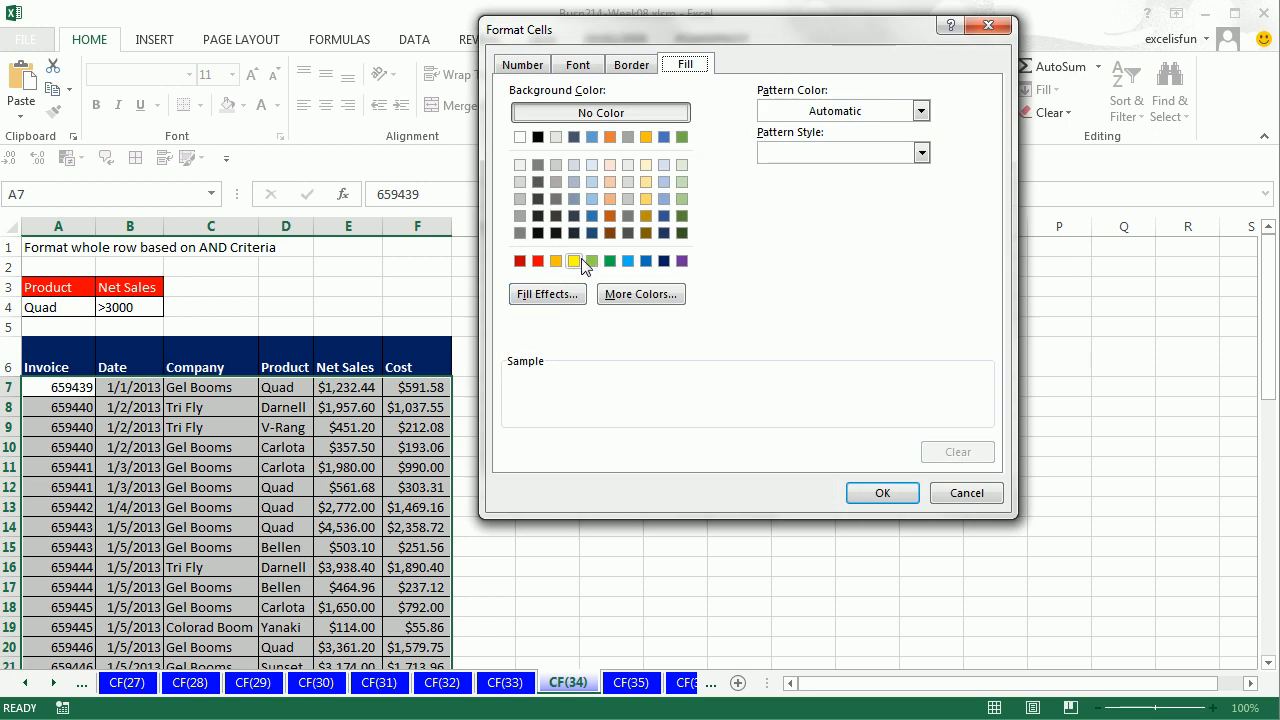
left_click(579, 261)
left_click(882, 488)
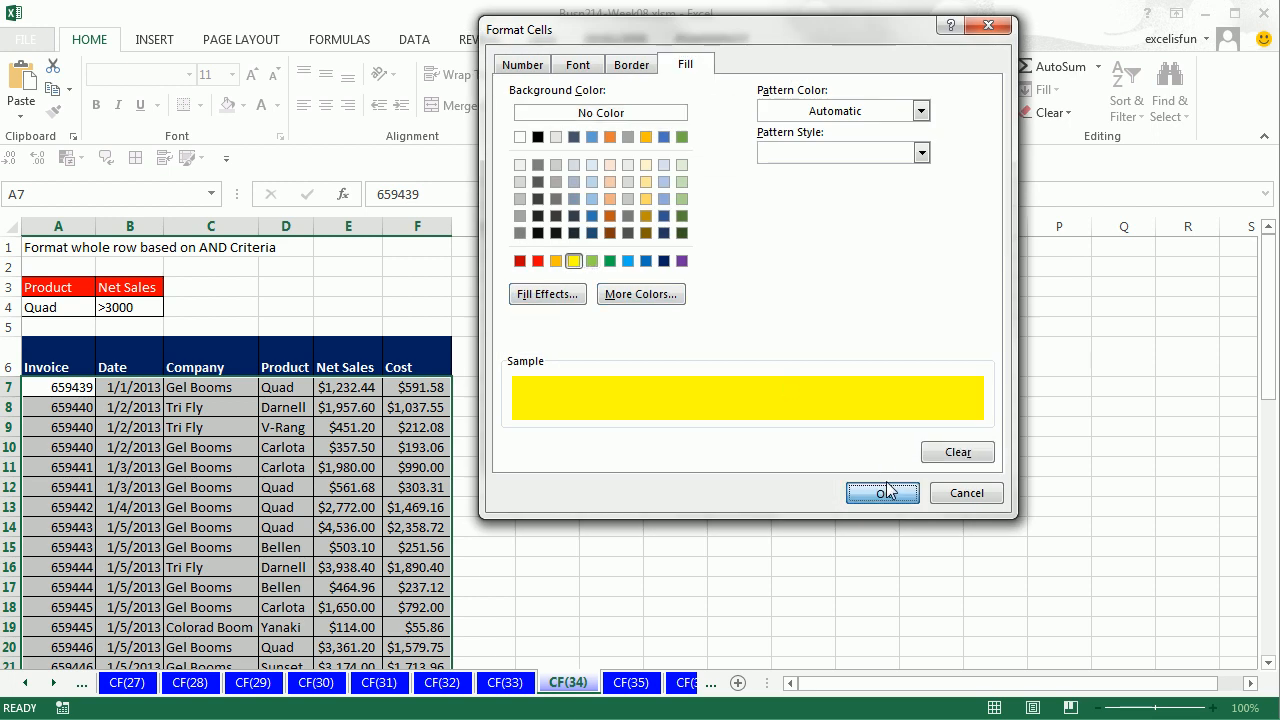
left_click(732, 446)
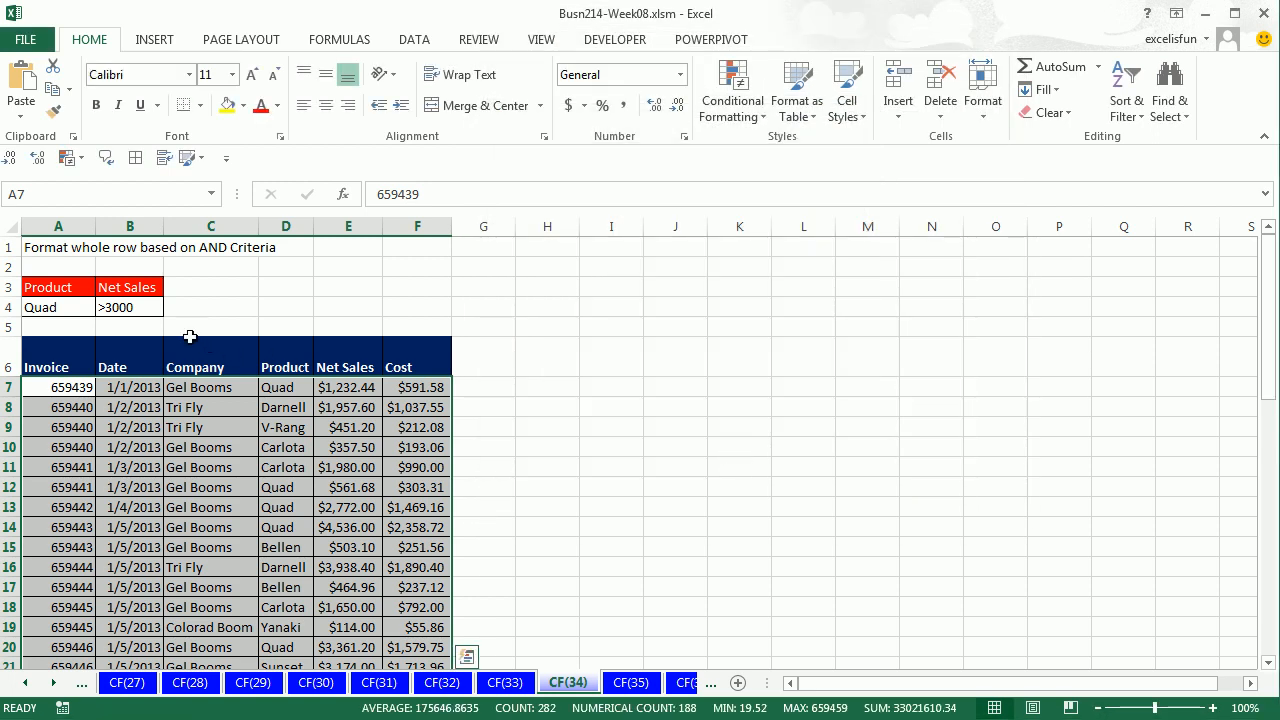
Step: Remove the greater-than sign from the Net Sales criterion in B4 so it holds the number 3000
left_click(109, 308)
double_click(109, 308)
key("BackSpace")
key("Return")
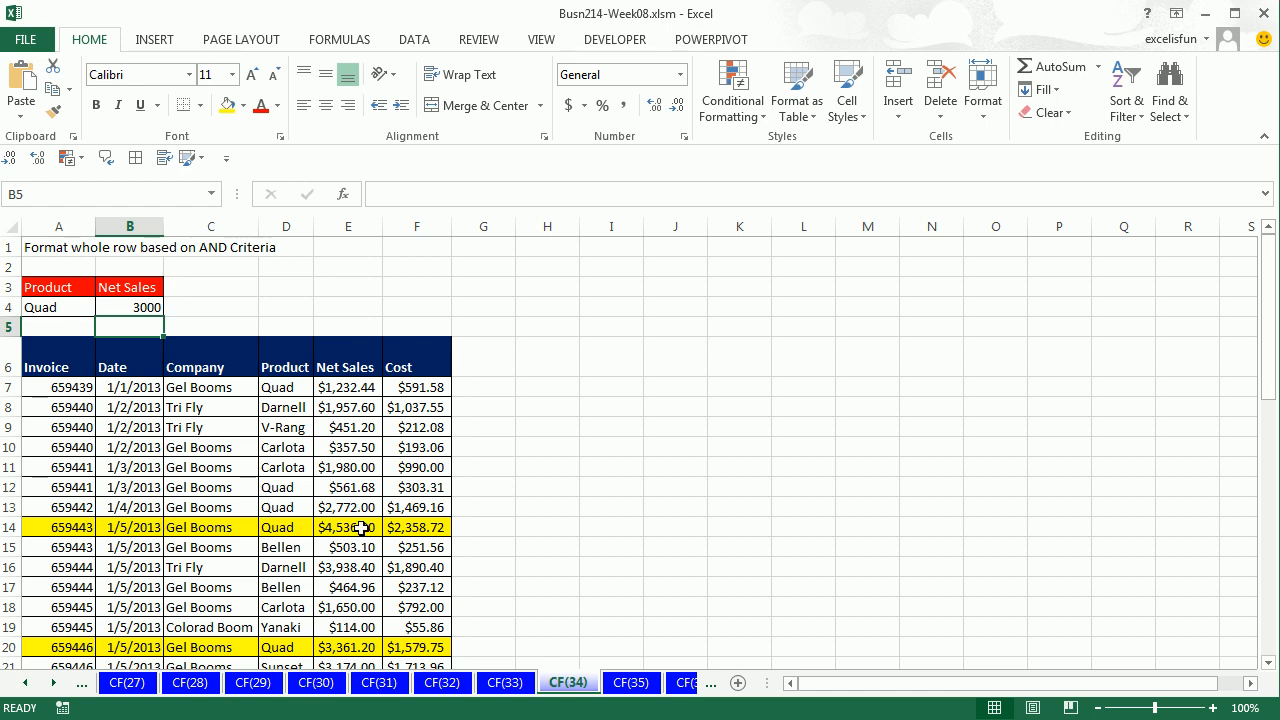
Step: Set the product criterion in A4 to Fun Fly and check the records for highlighted rows
left_click(50, 308)
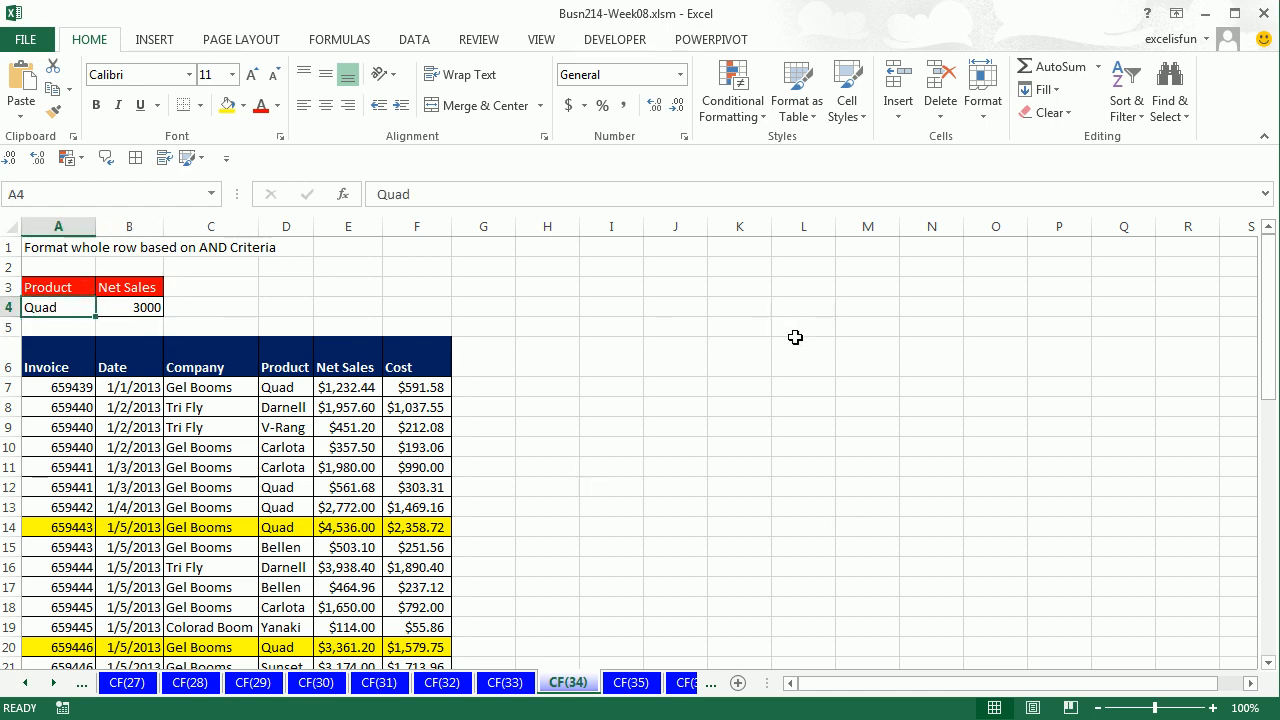
type("Fun Fly")
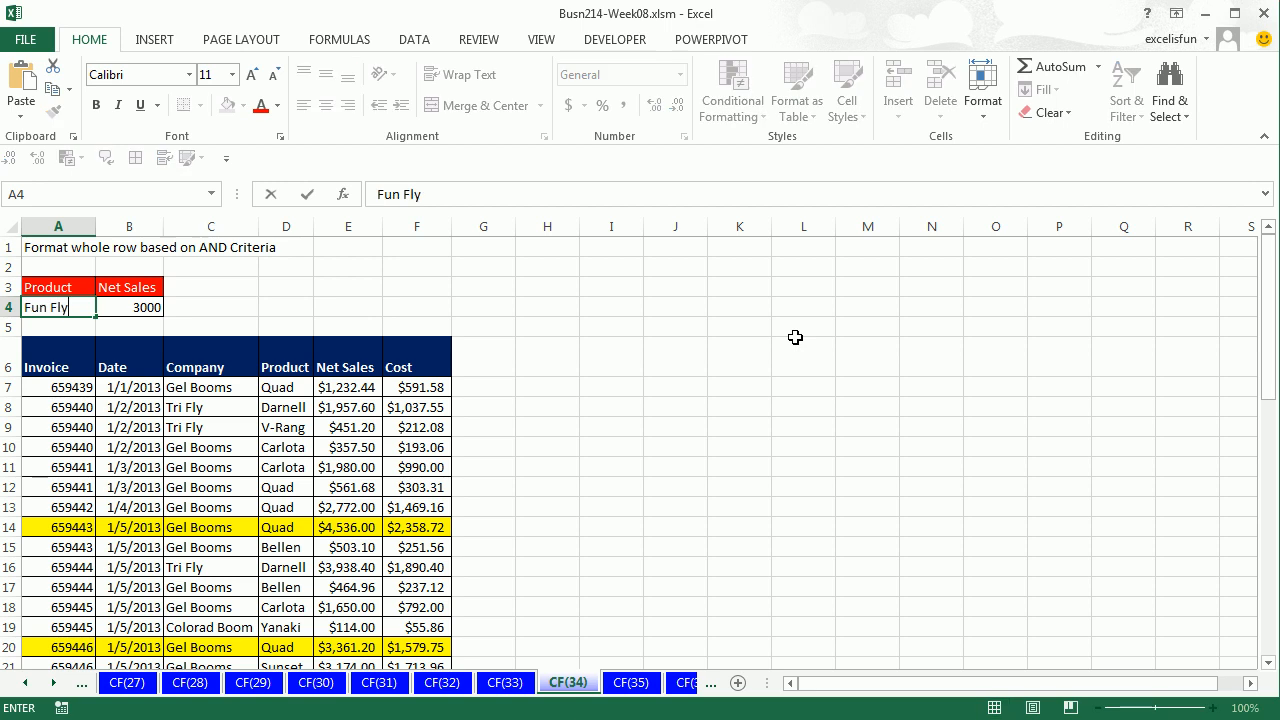
key("ctrl+Return")
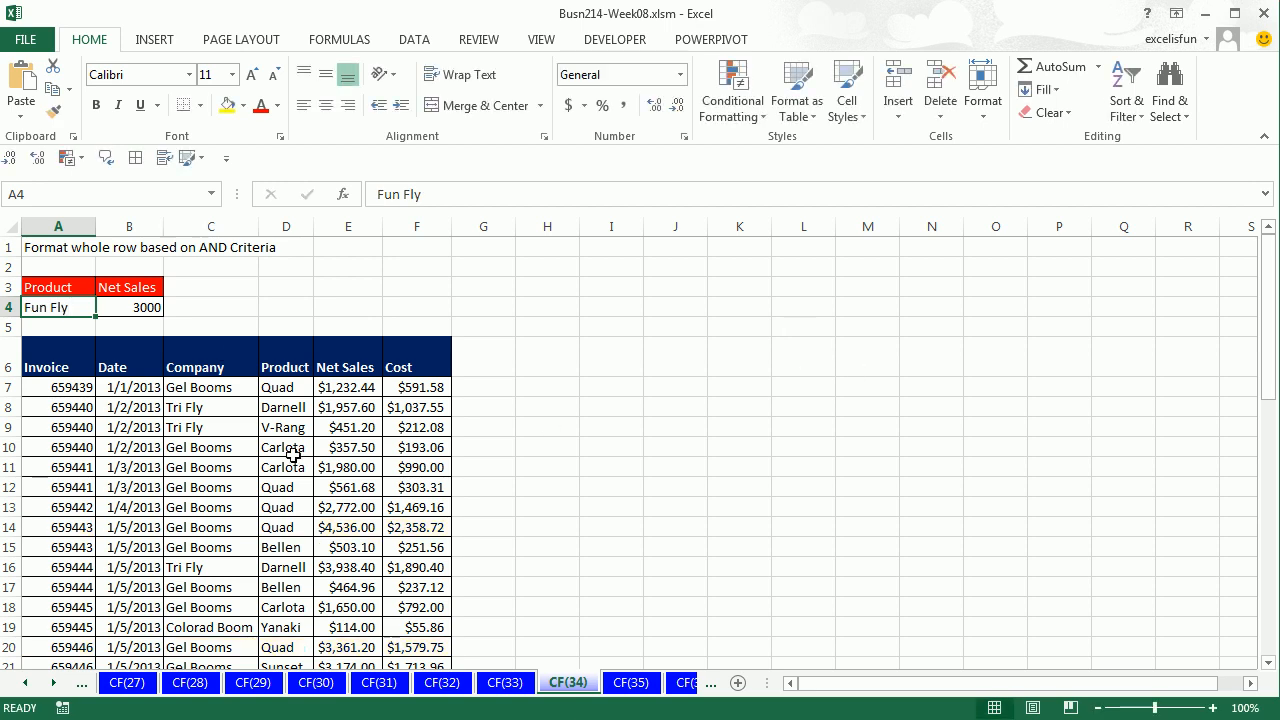
scroll(289, 451, "down", 8)
scroll(291, 528, "up", 8)
Step: Set the Net Sales criterion in B4 to 250 and review which records are highlighted
left_click(114, 308)
type("258")
key("Return")
scroll(182, 352, "down", 6)
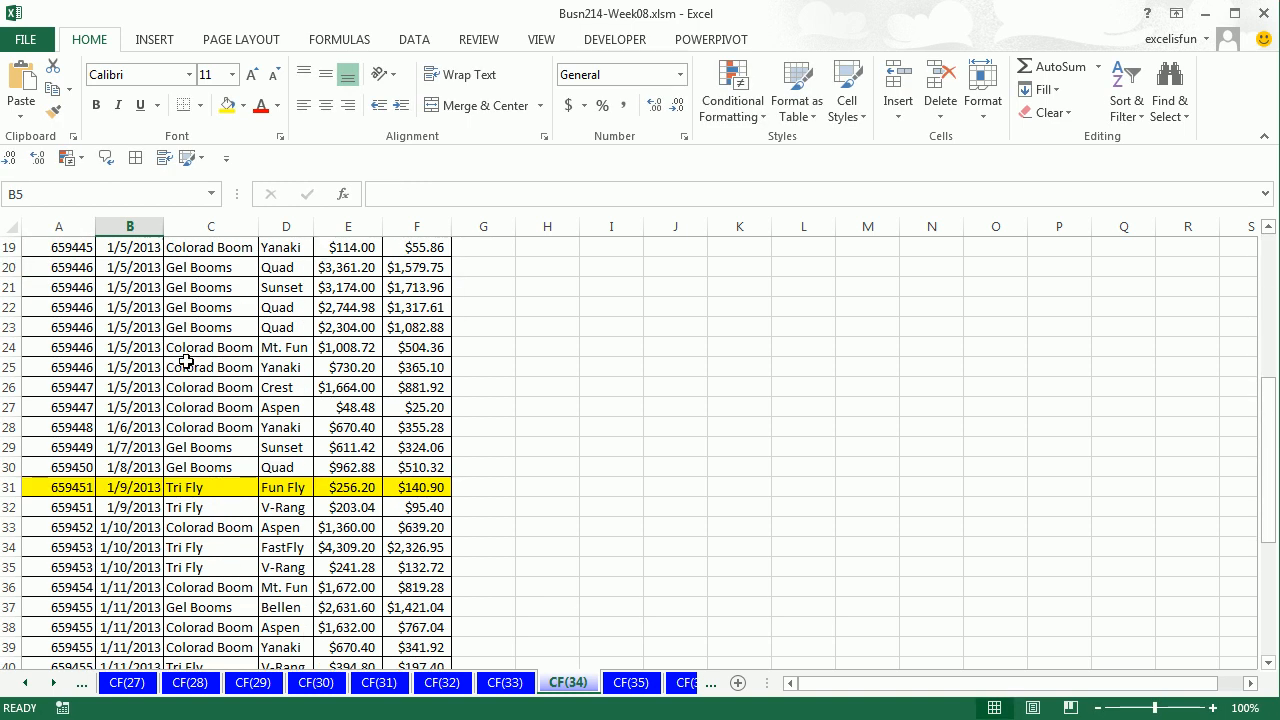
scroll(334, 509, "down", 7)
scroll(333, 534, "up", 8)
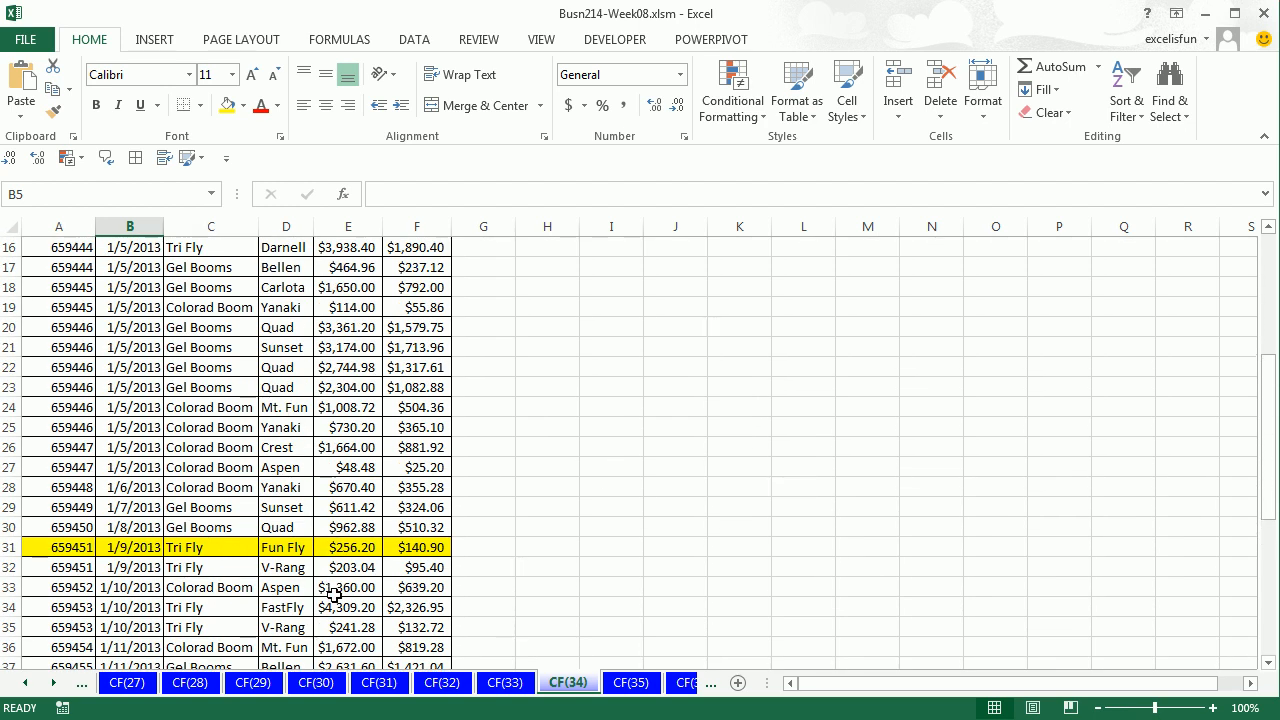
scroll(334, 587, "up", 5)
Step: Set the Net Sales criterion in B4 to 100 and check the highlighted Fun Fly rows
left_click(128, 290)
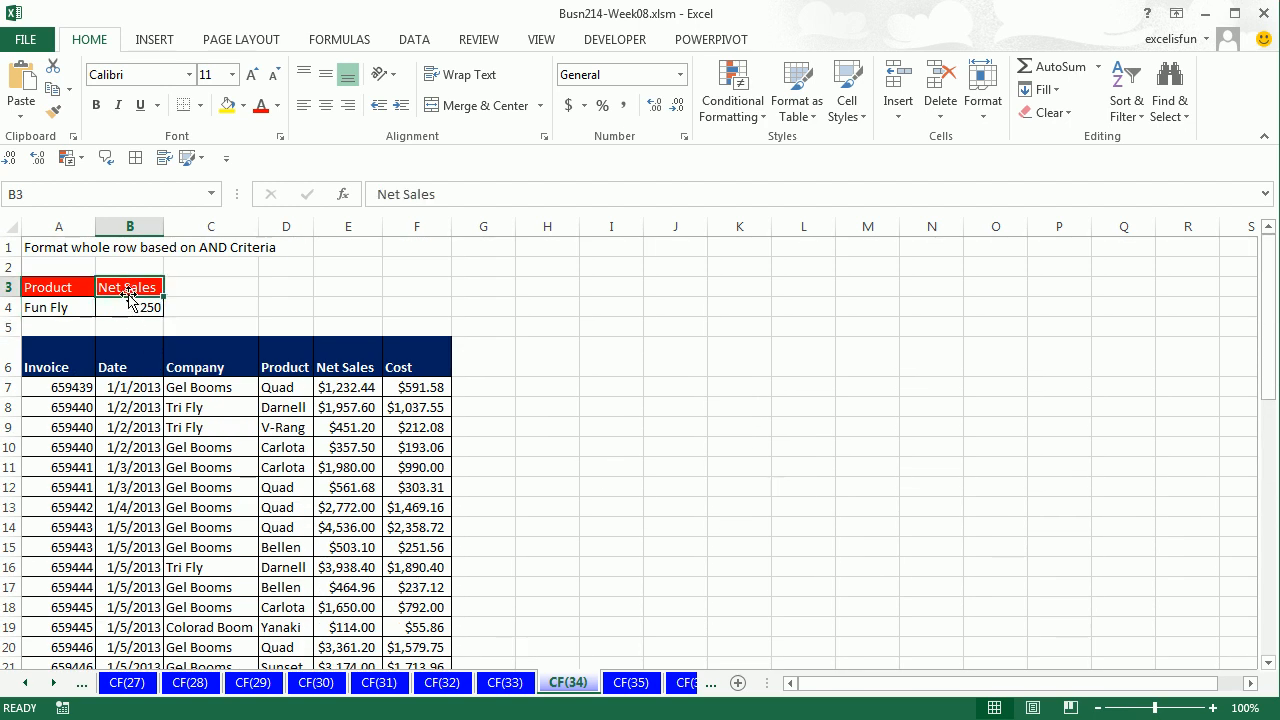
left_click(133, 307)
type("100")
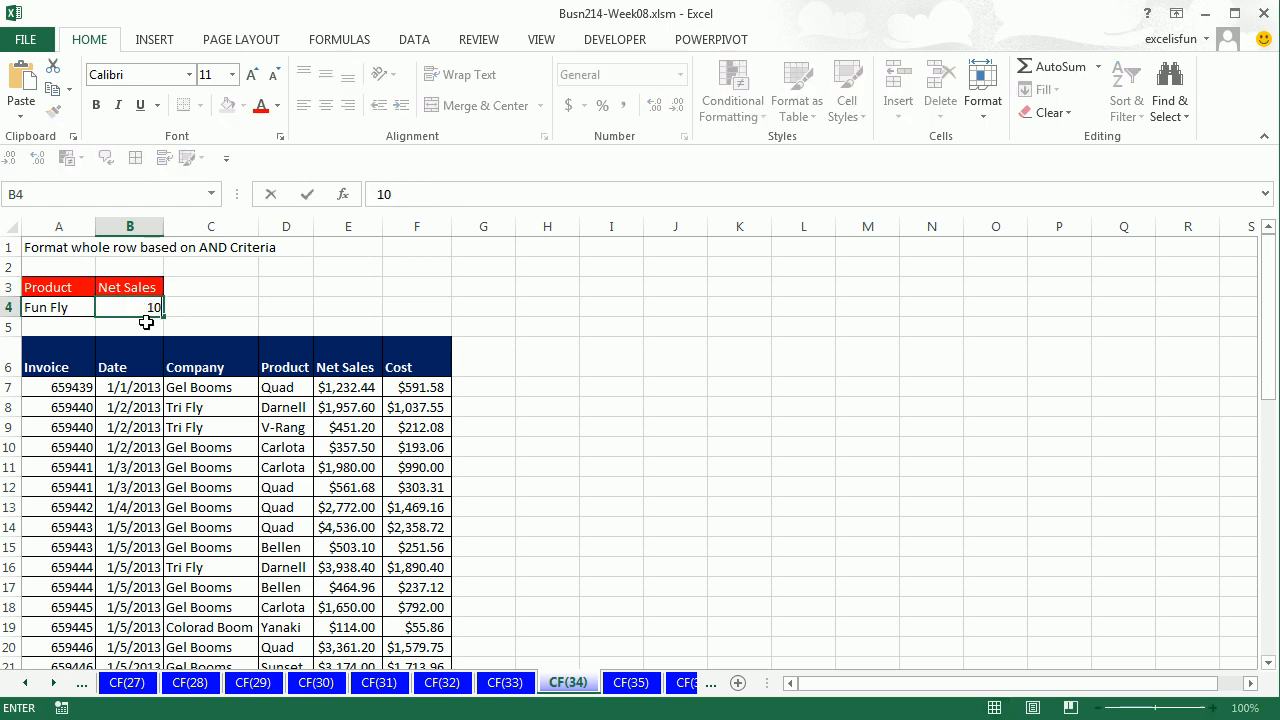
key("Return")
scroll(560, 303, "down", 15)
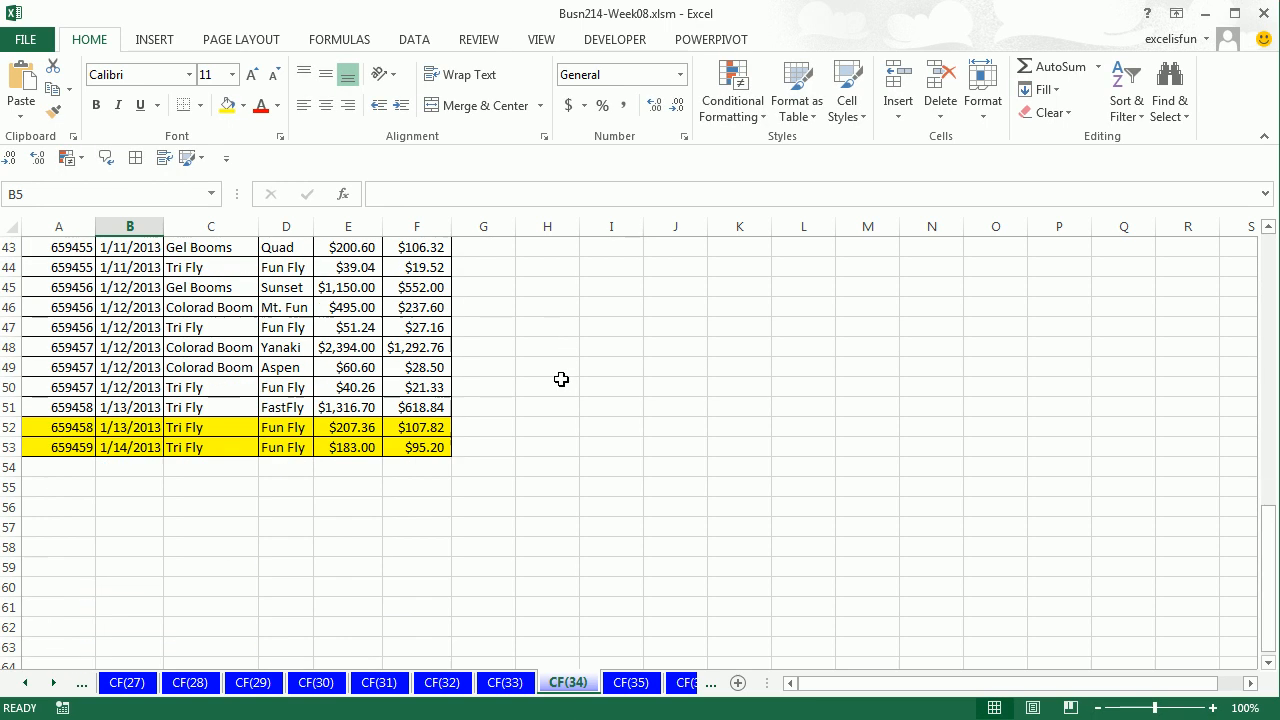
scroll(578, 447, "up", 15)
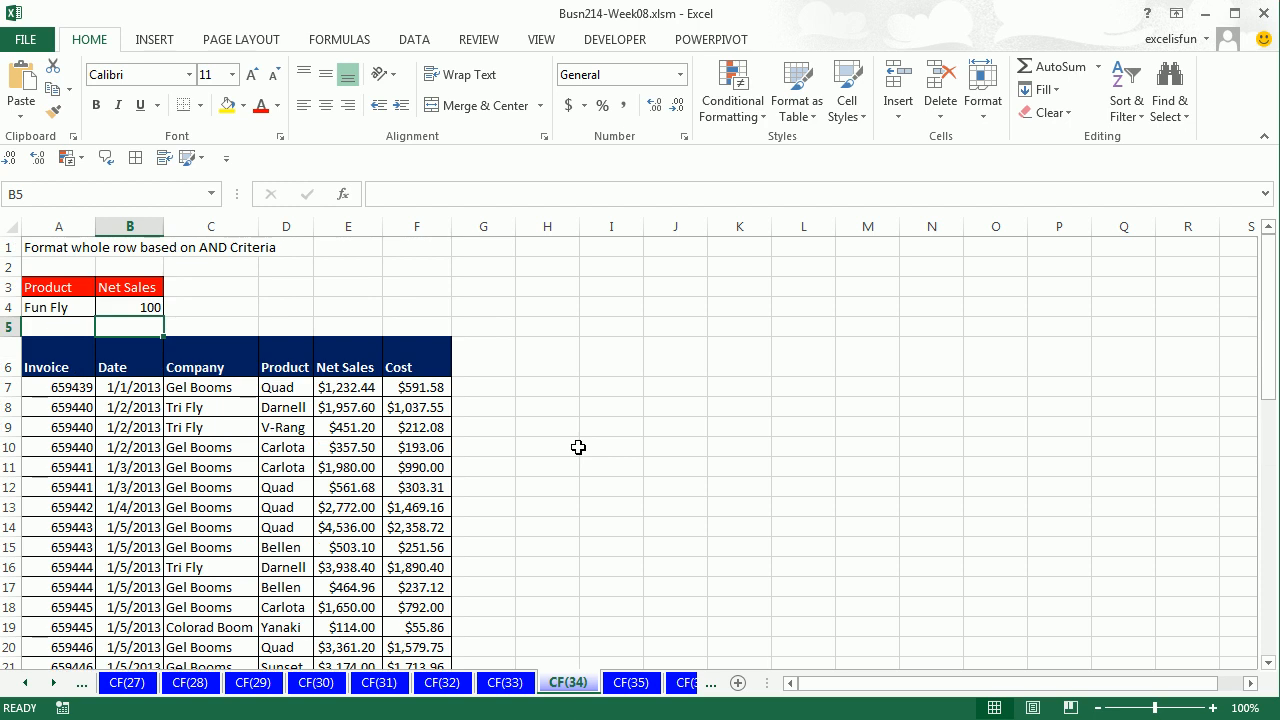
Step: Undo the last three changes to the Product and Net Sales criteria
key("ctrl+z")
key("ctrl+z")
key("ctrl+z")
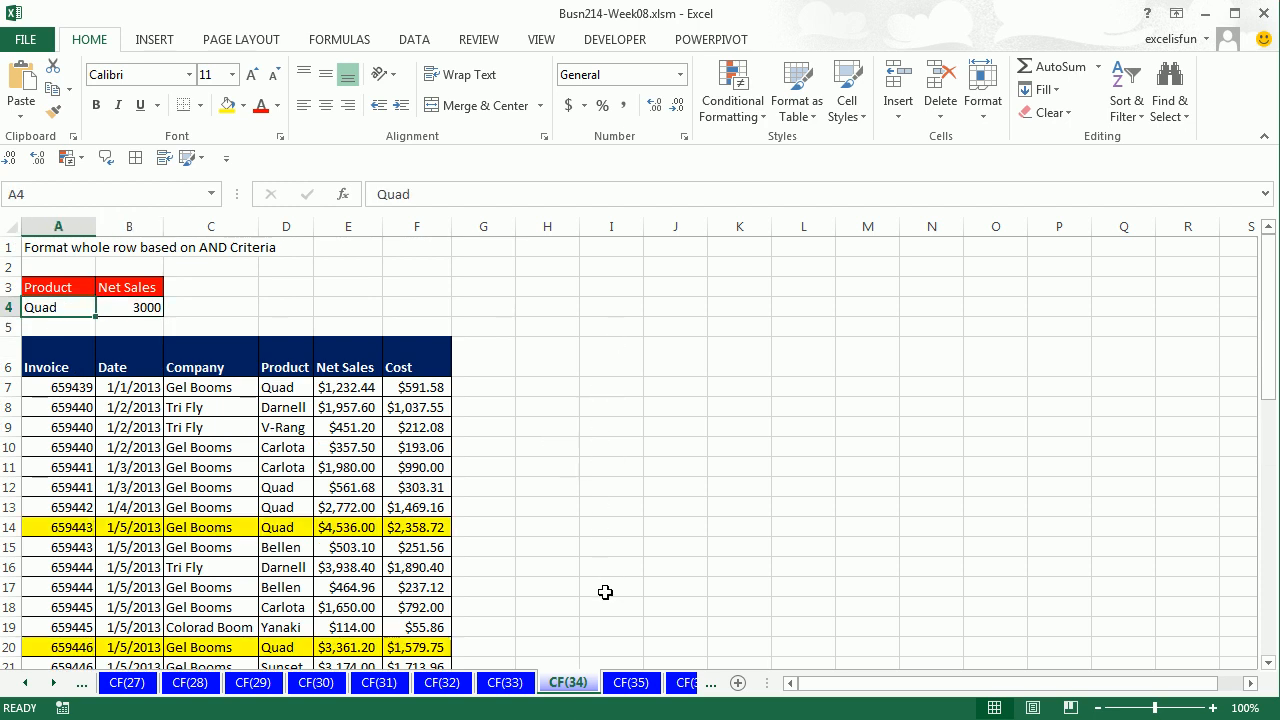
Step: On the CF(35) sheet, set the Net Sales criterion in B4 to 250
left_click(636, 687)
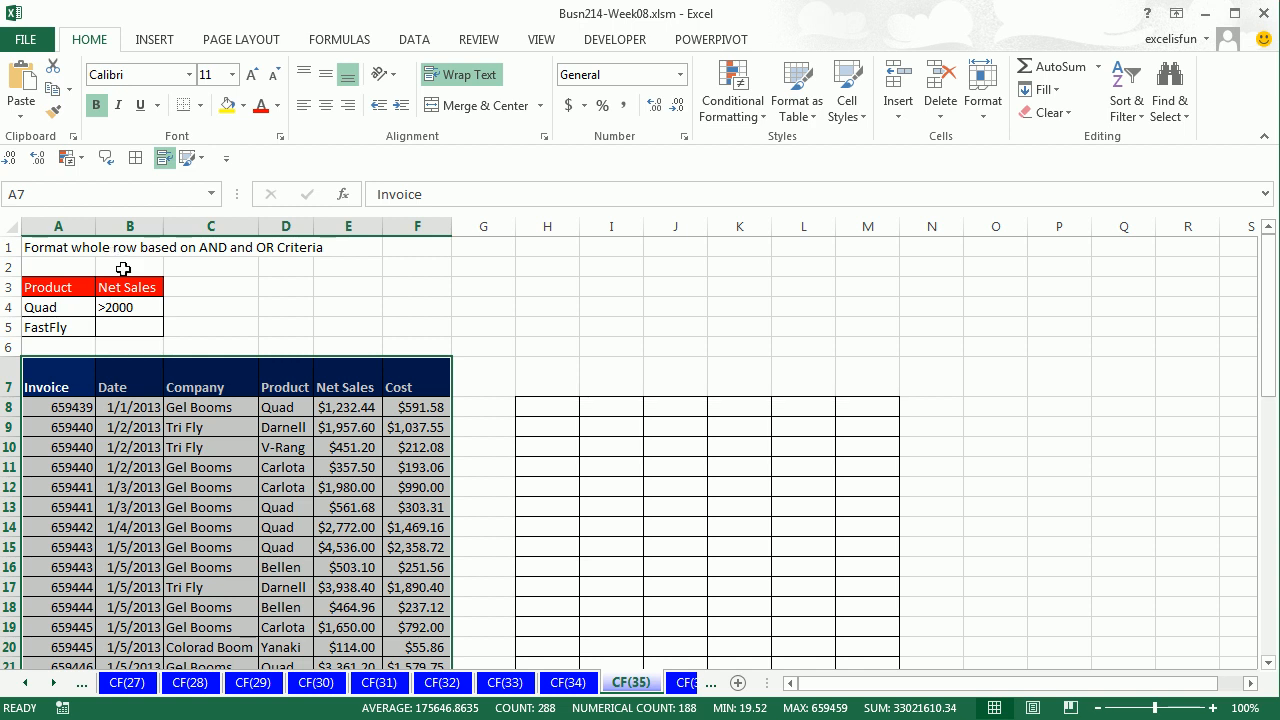
left_click(129, 308)
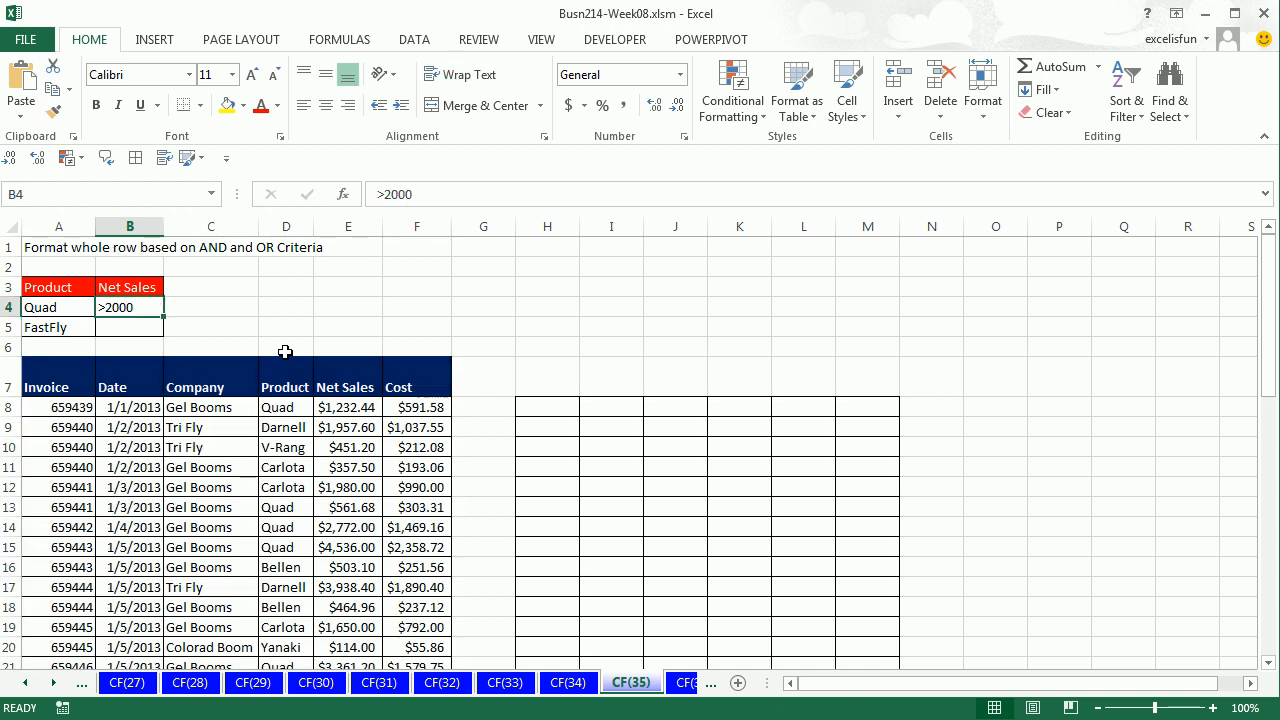
type("250")
key("ctrl+Return")
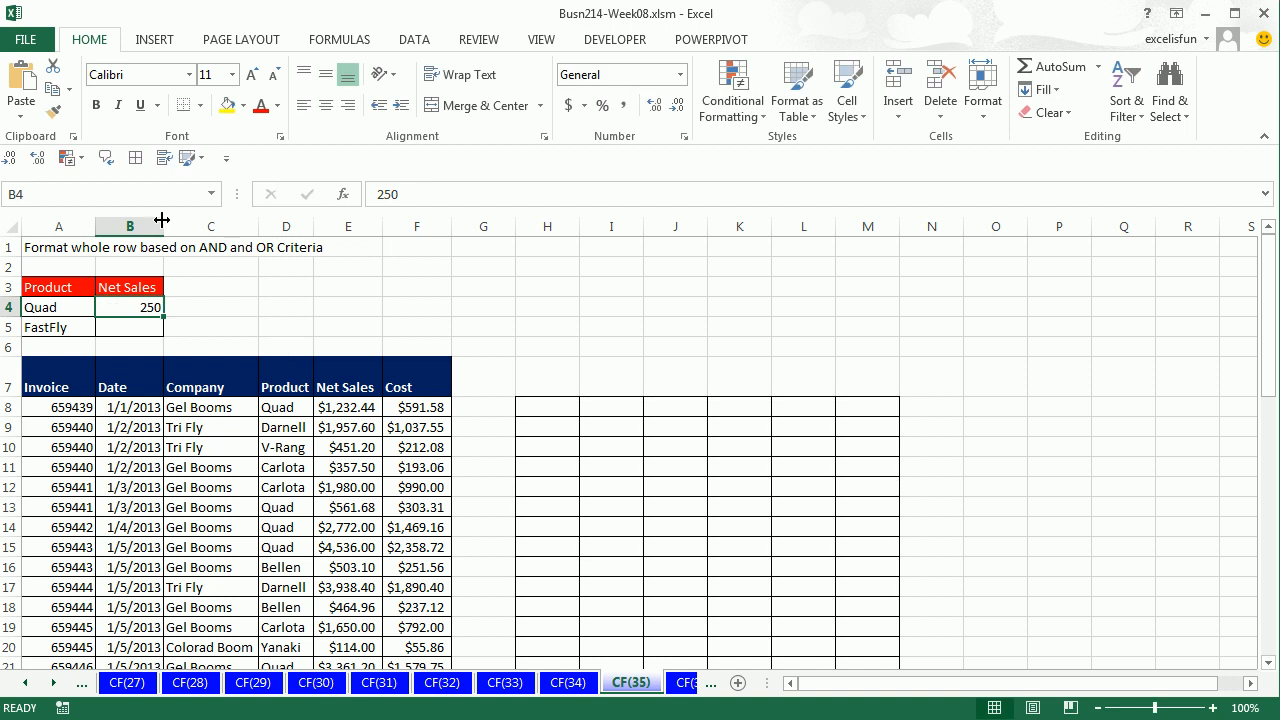
Step: Begin an AND formula in H8 with the net sales test $E8>$B$4 as its first condition
left_click(532, 404)
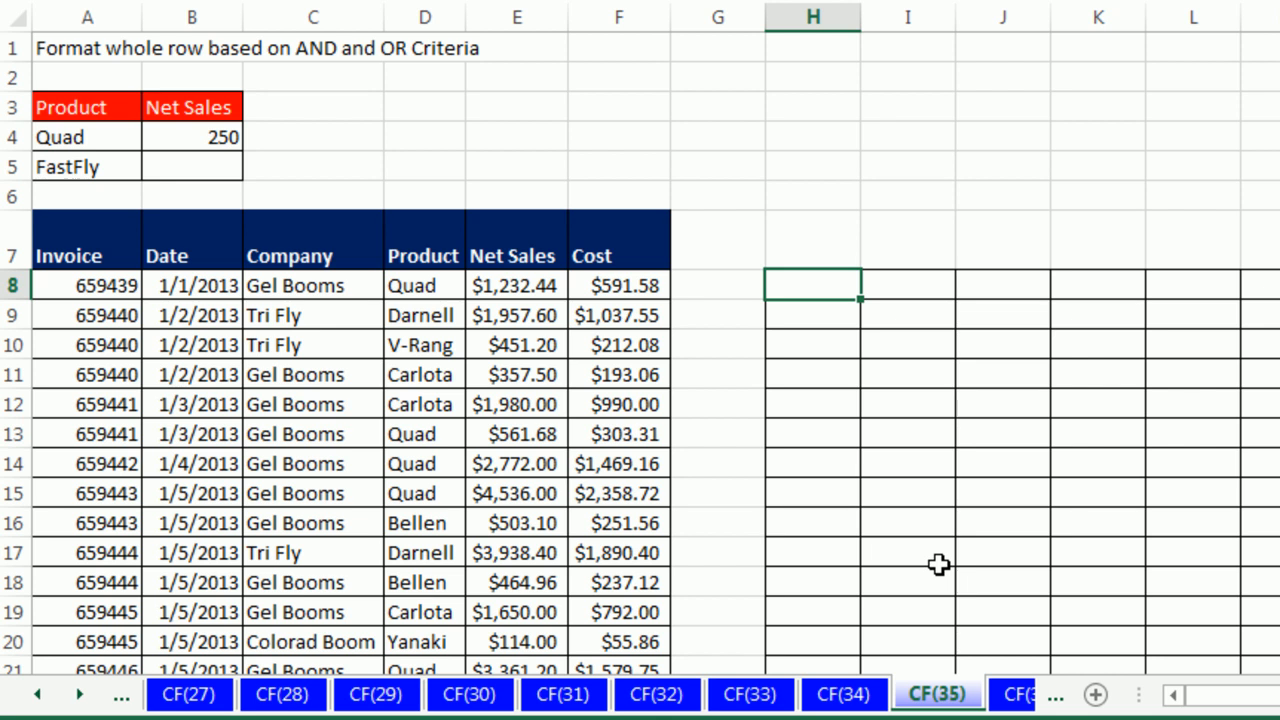
type("=and")
key("Tab")
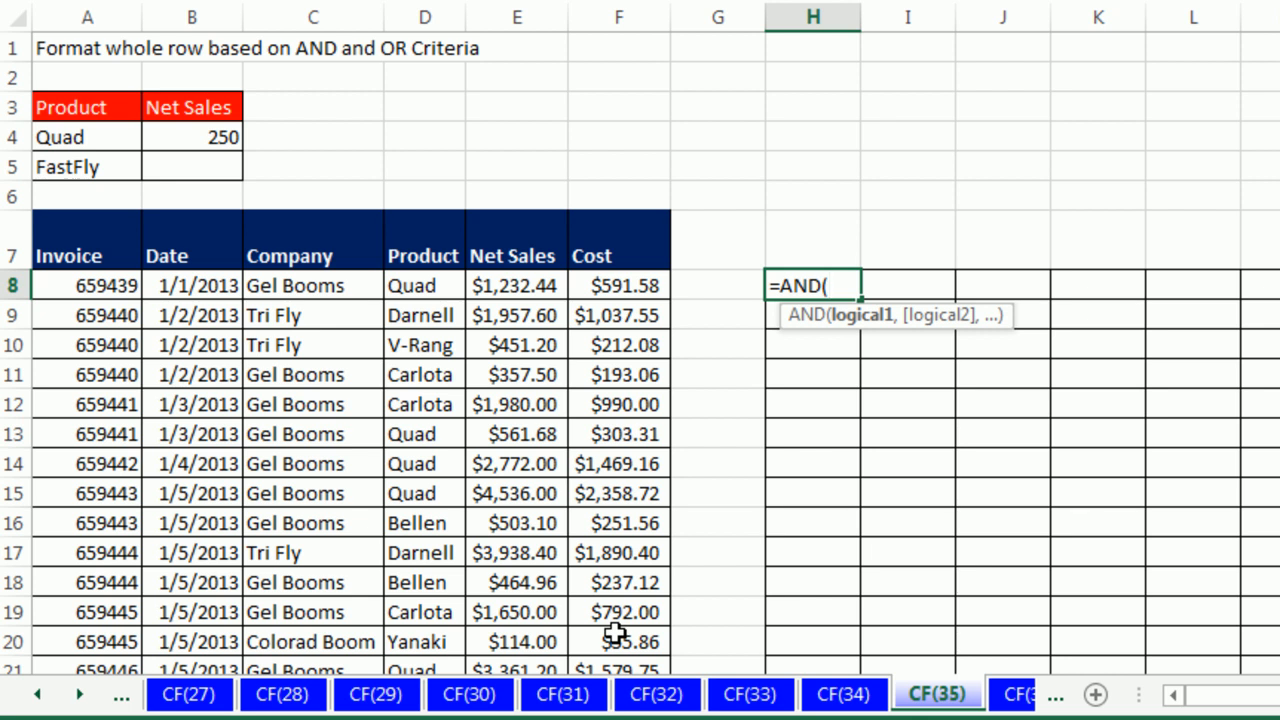
left_click(498, 287)
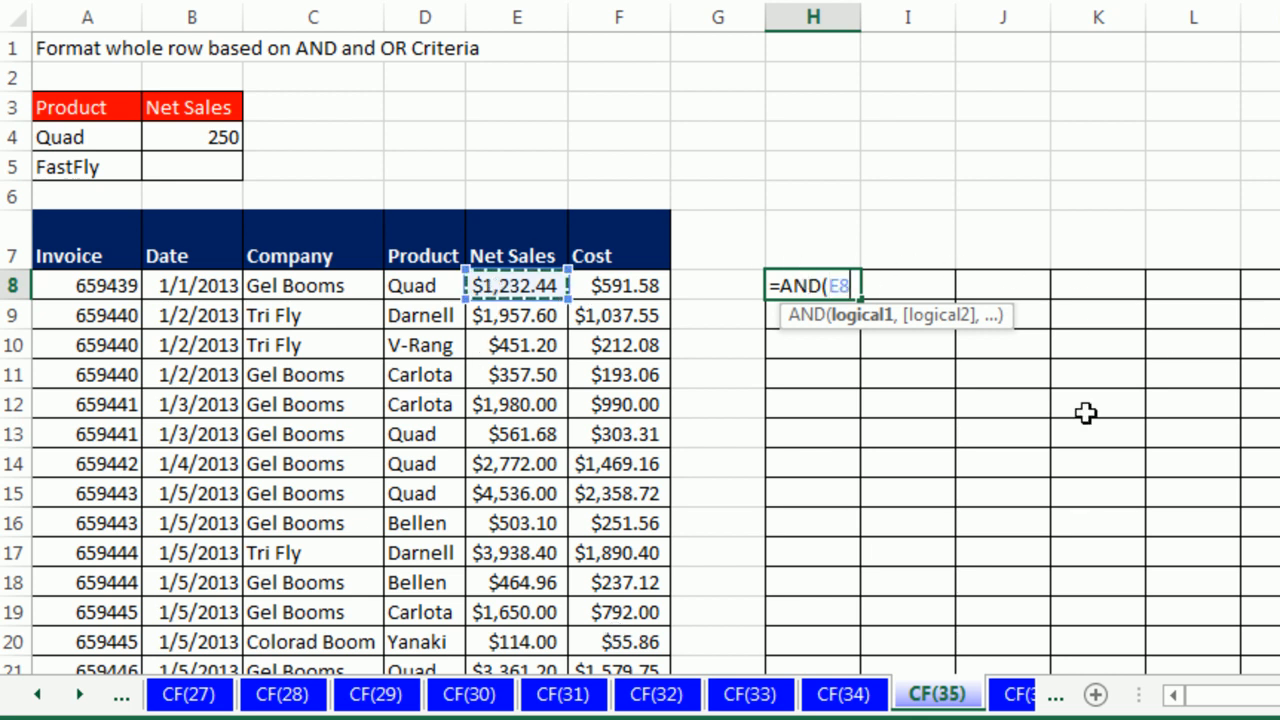
key("F4")
key("F4")
key("F4")
type(">")
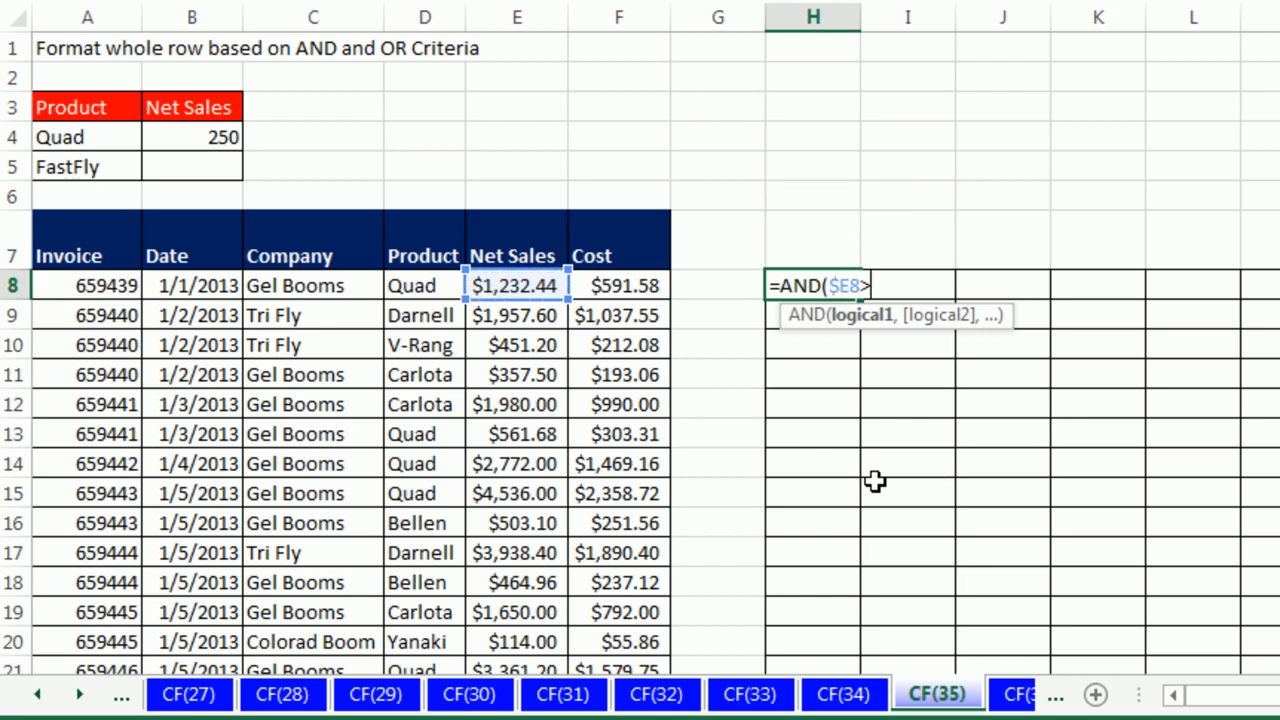
left_click(208, 142)
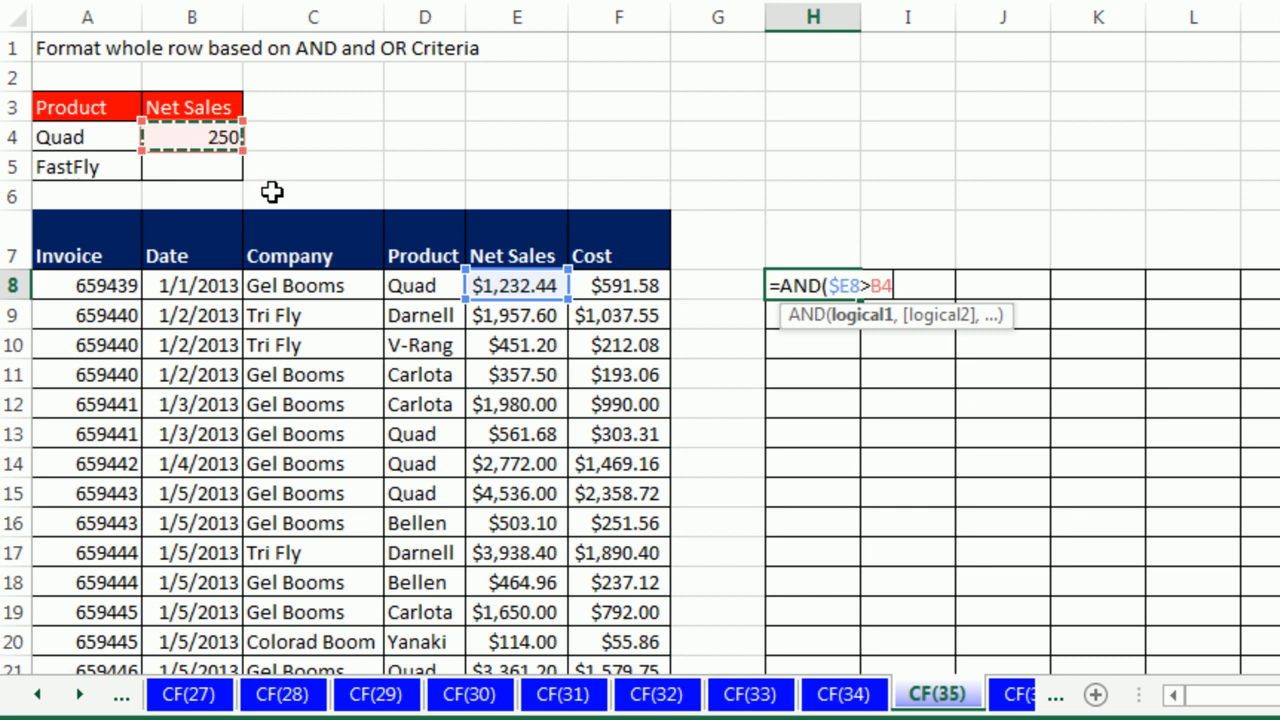
key("F4")
type(",")
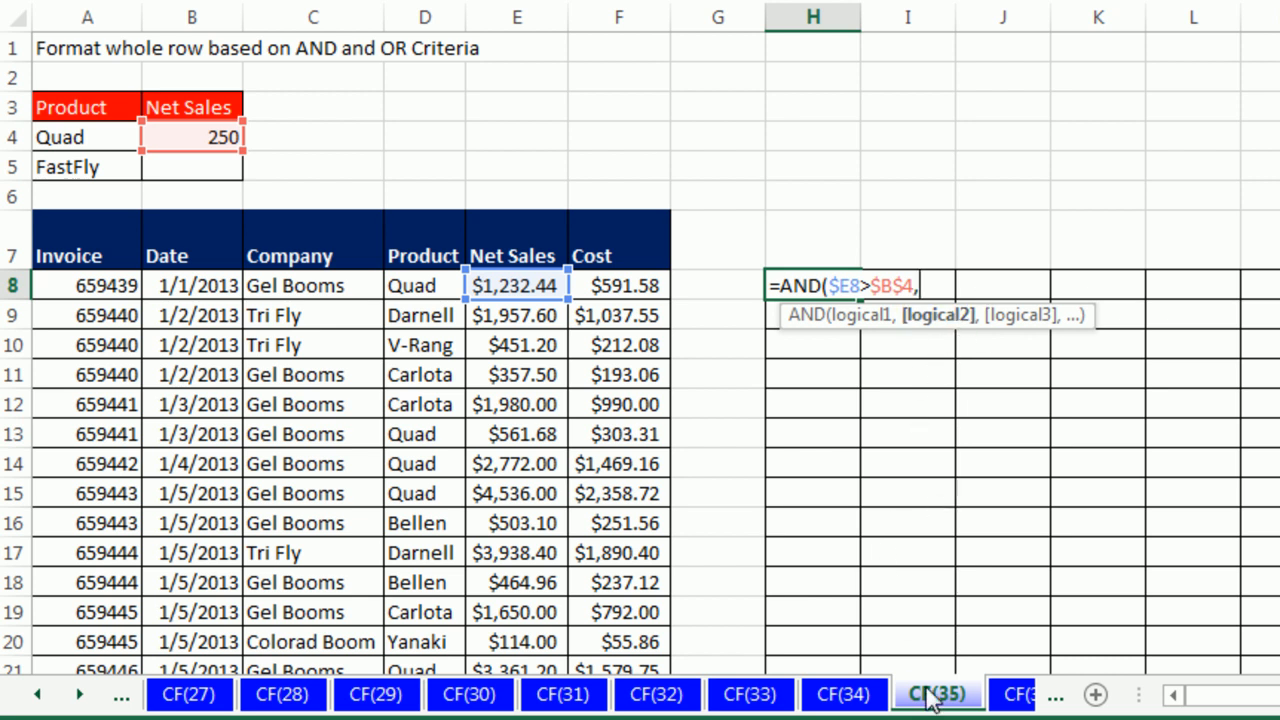
Step: Complete the H8 formula with MATCH($D8,$A$4:$A$5,0) as the second condition, keeping H8 selected
type("mat")
key("Tab")
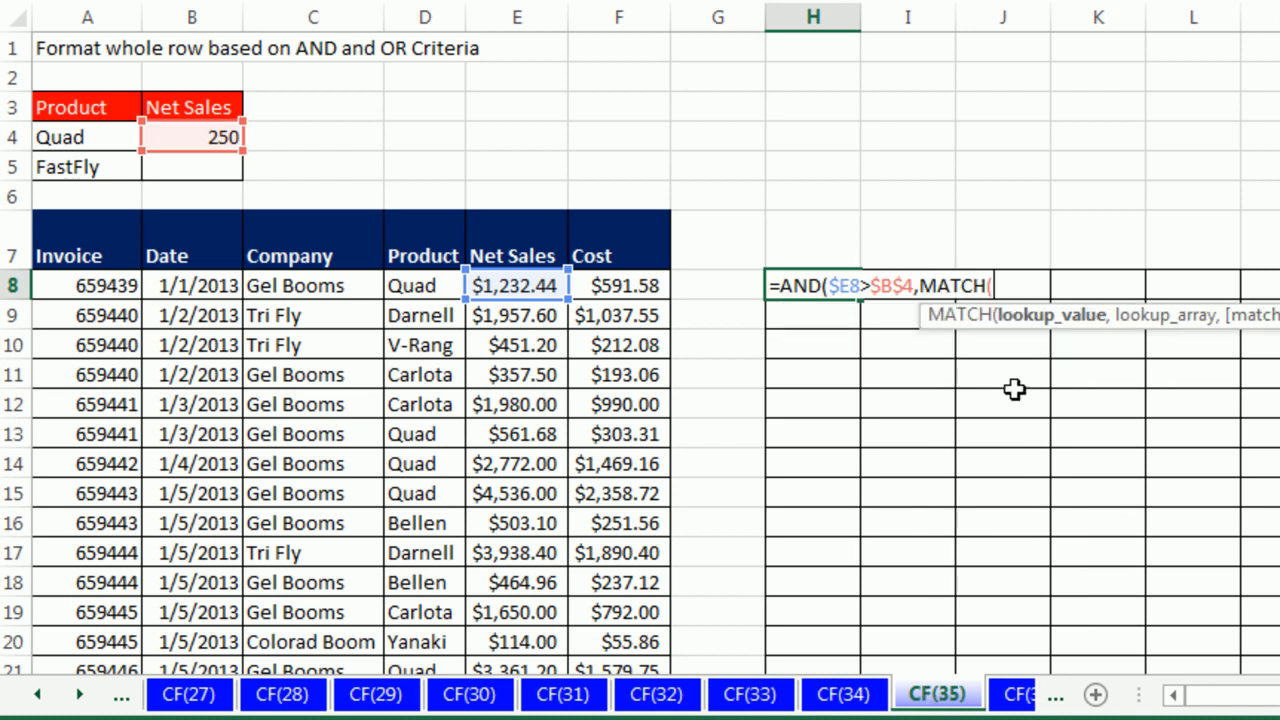
left_click(418, 286)
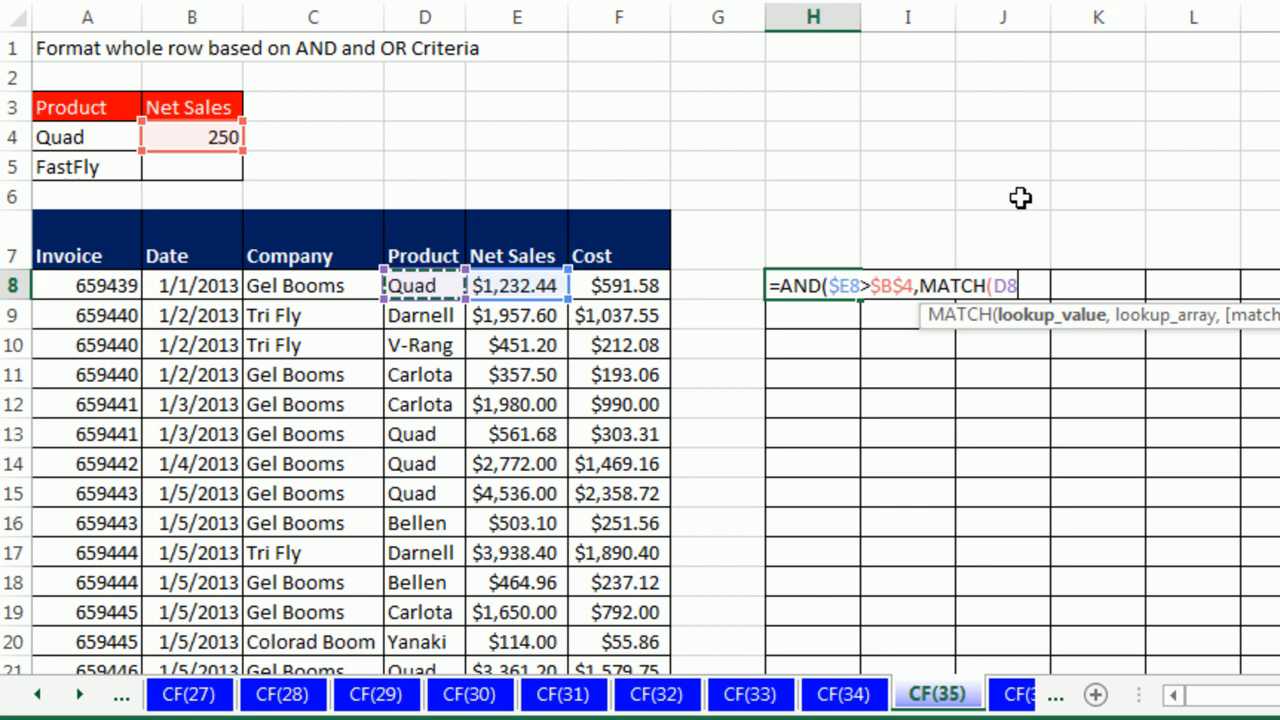
key("F4")
key("F4")
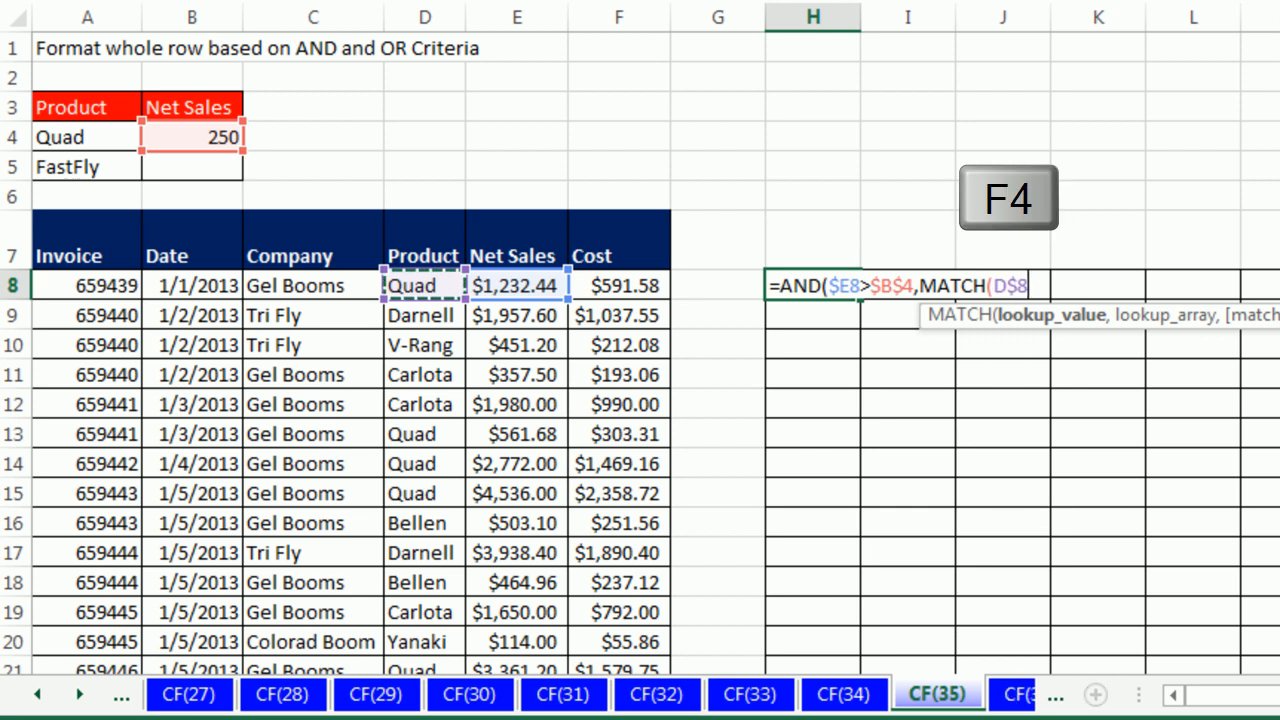
type(",")
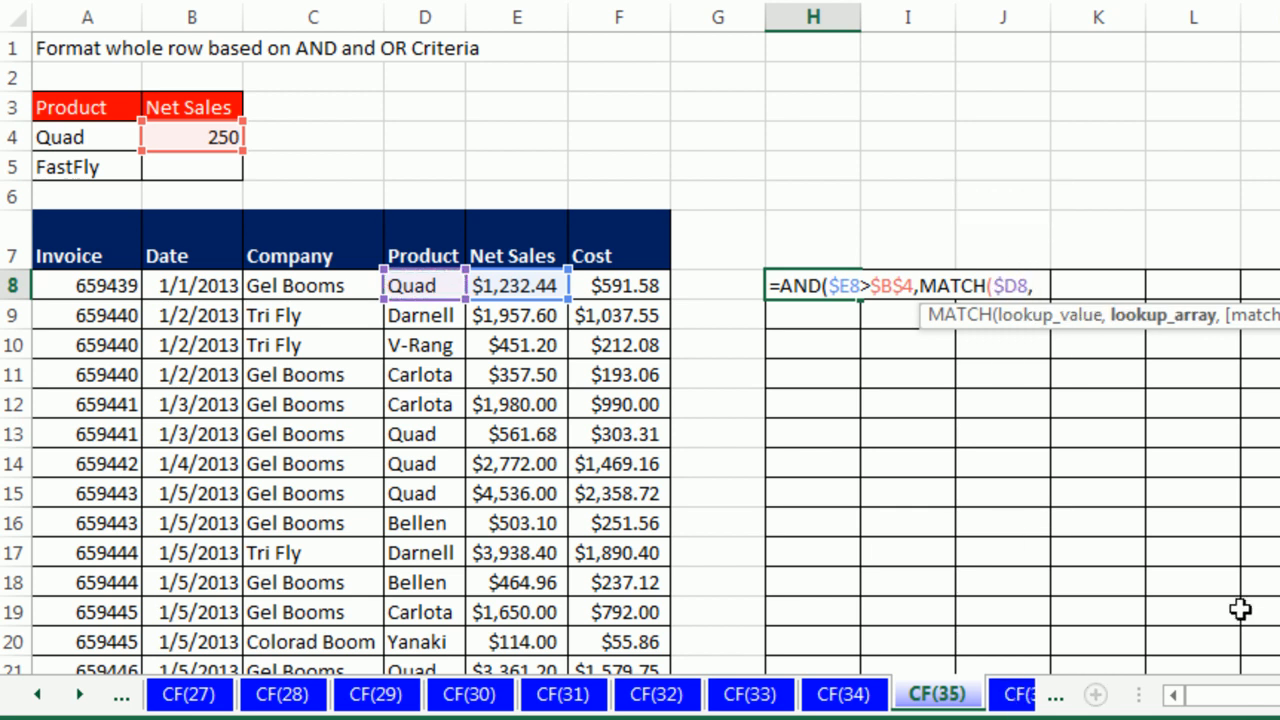
left_click_drag(110, 137, 118, 187)
key("F4")
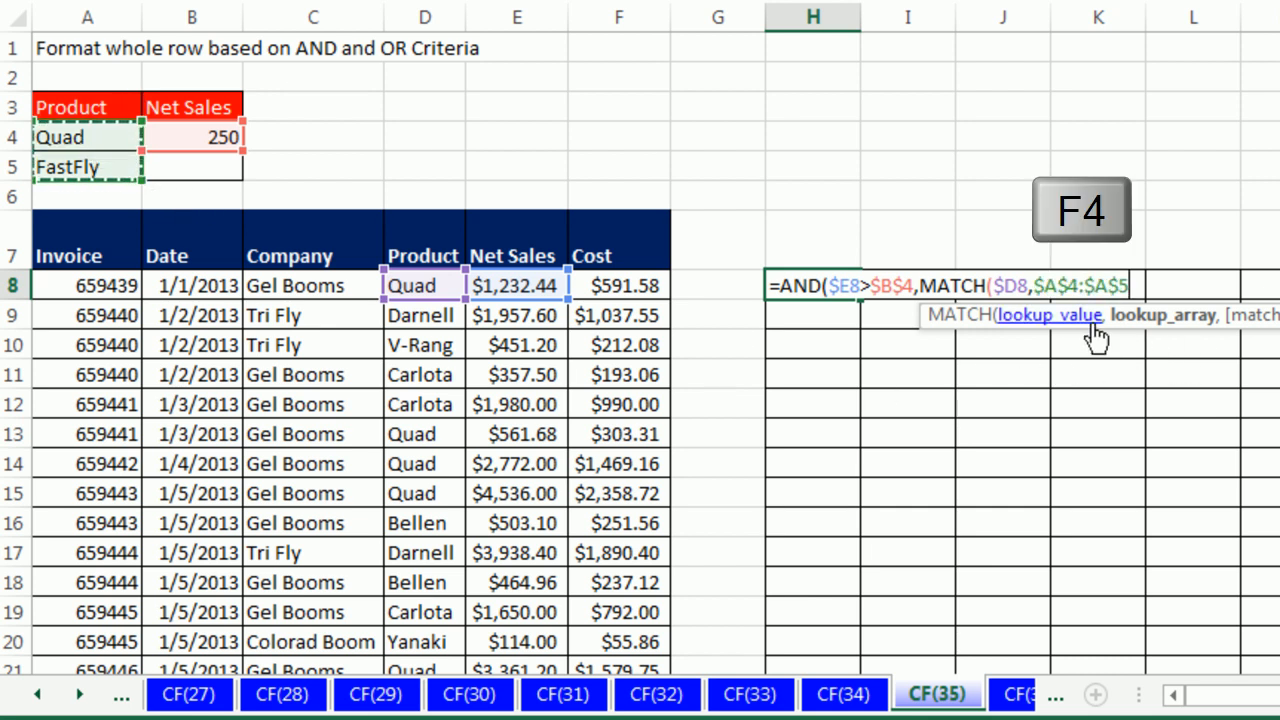
type(",")
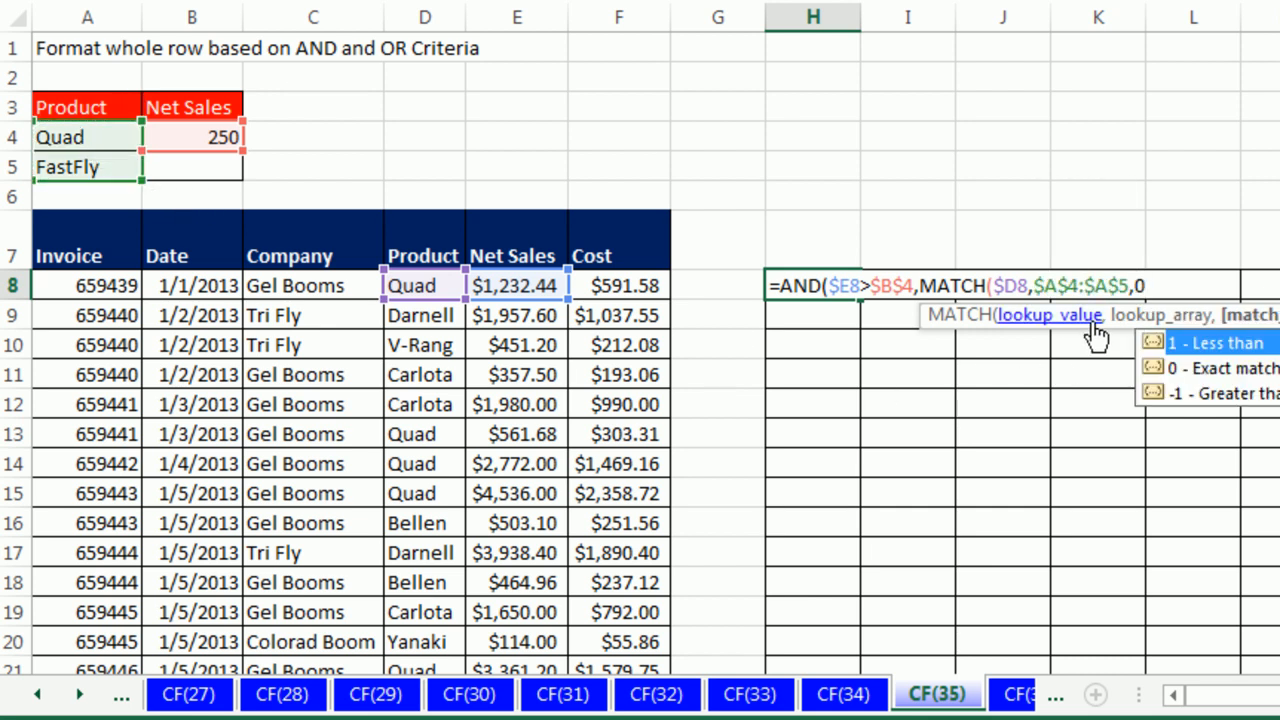
type("0)")
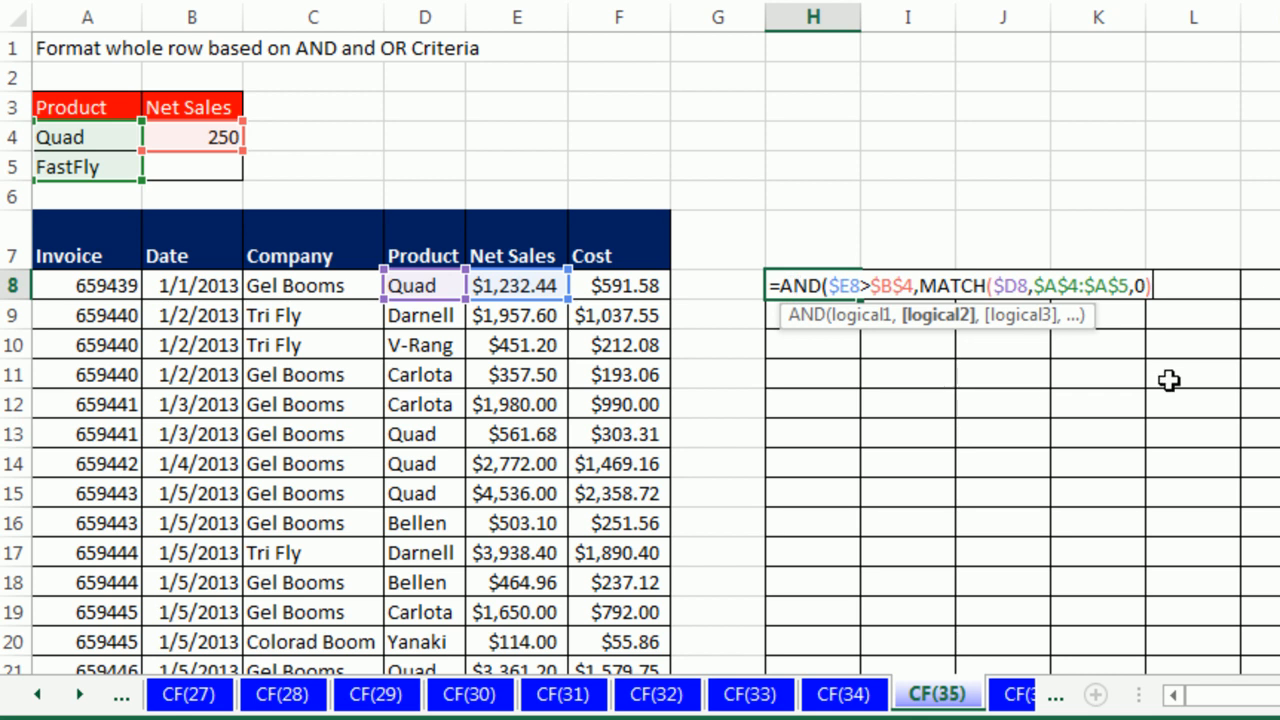
key("ctrl+Return")
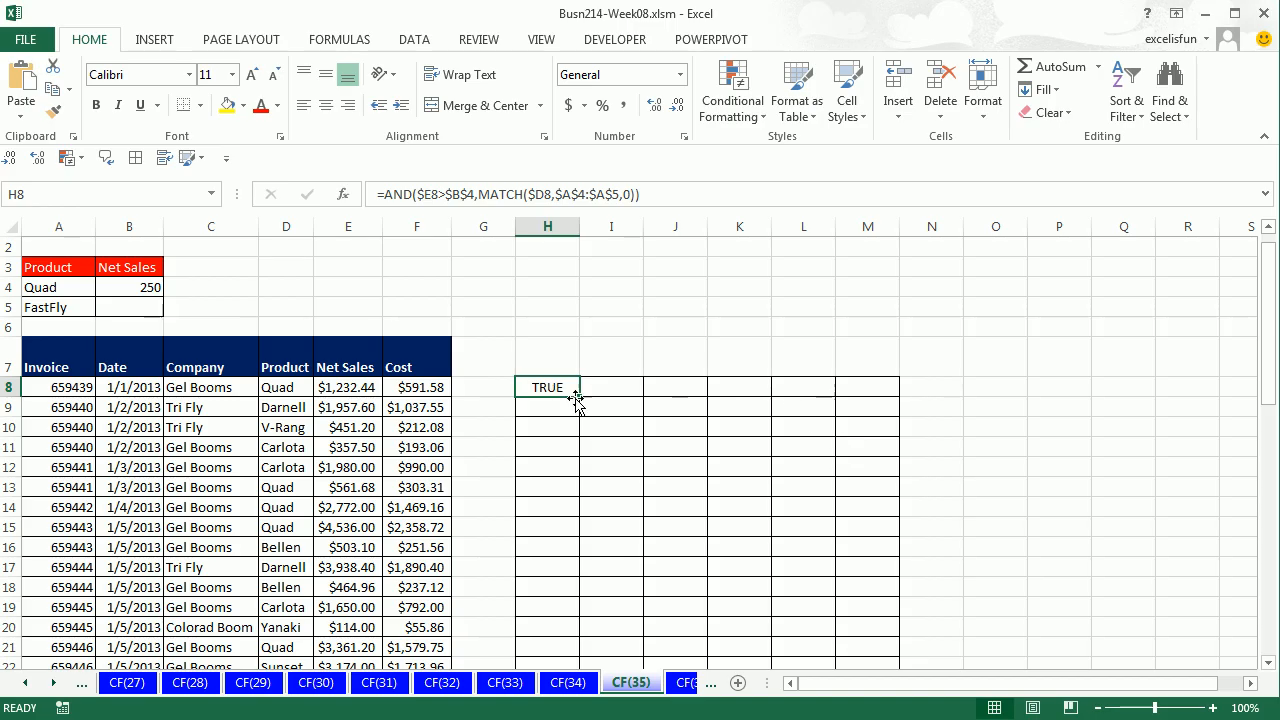
Step: Copy the AND and MATCH formula through H8:M54 and review the results
left_click_drag(581, 399, 879, 644)
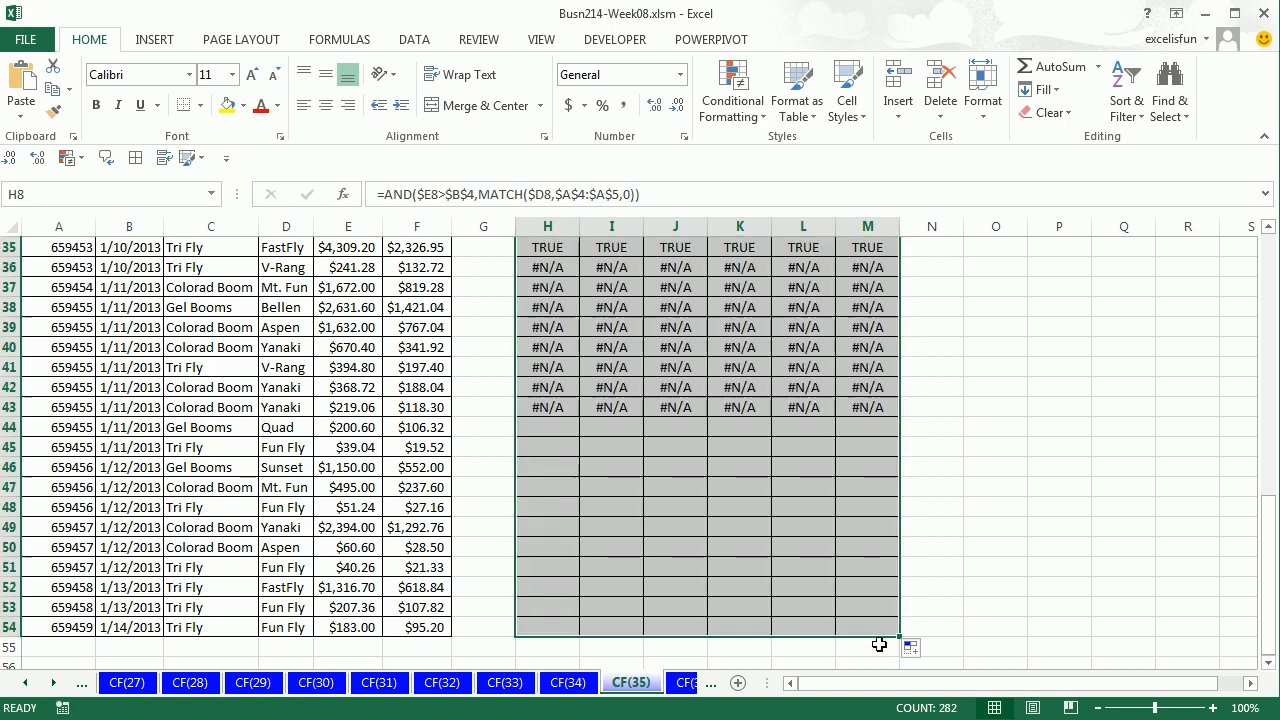
scroll(695, 510, "up", 9)
scroll(695, 510, "up", 3)
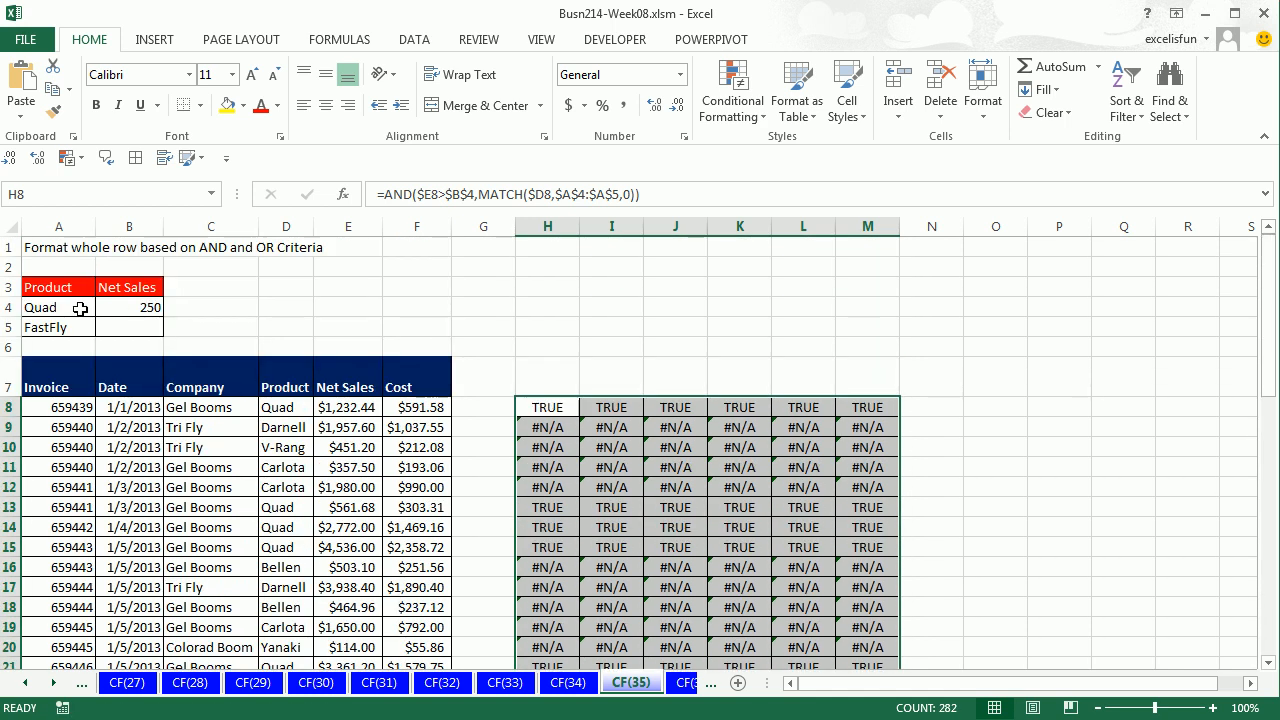
Step: Wrap the MATCH part of the H8 formula in ISNUMBER and copy the revised formula through H8:M54
double_click(538, 408)
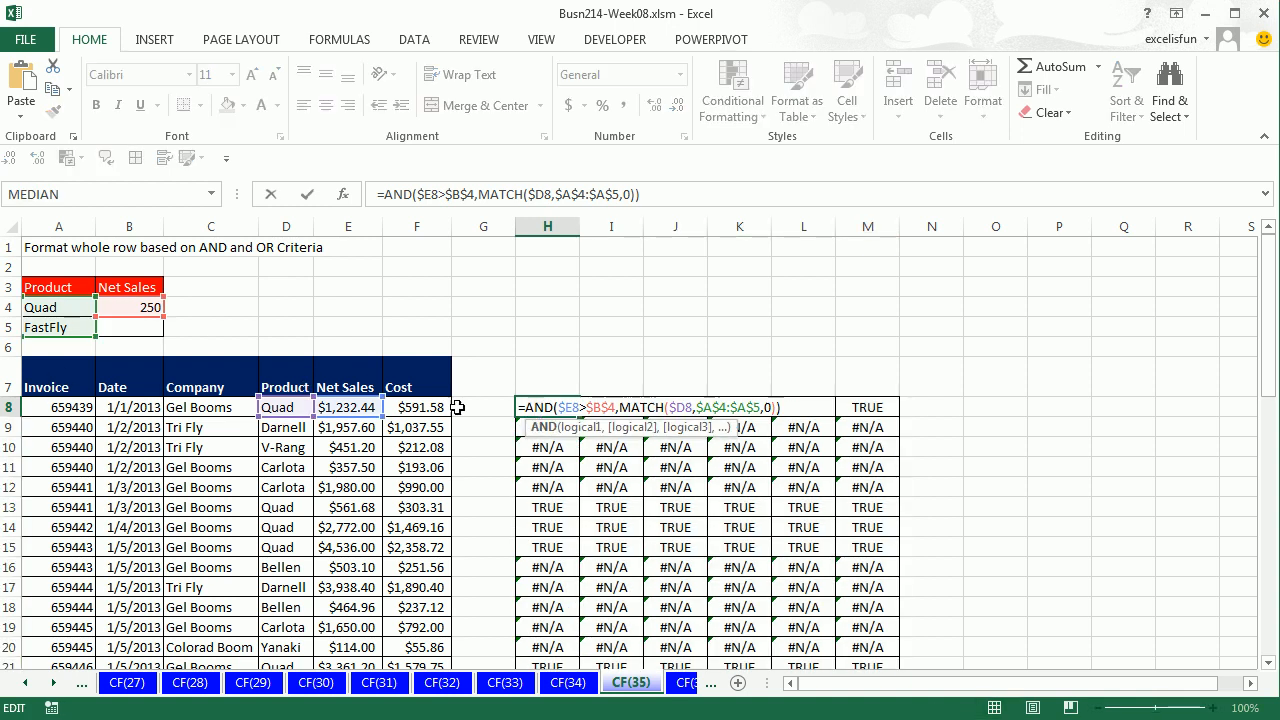
left_click(620, 410)
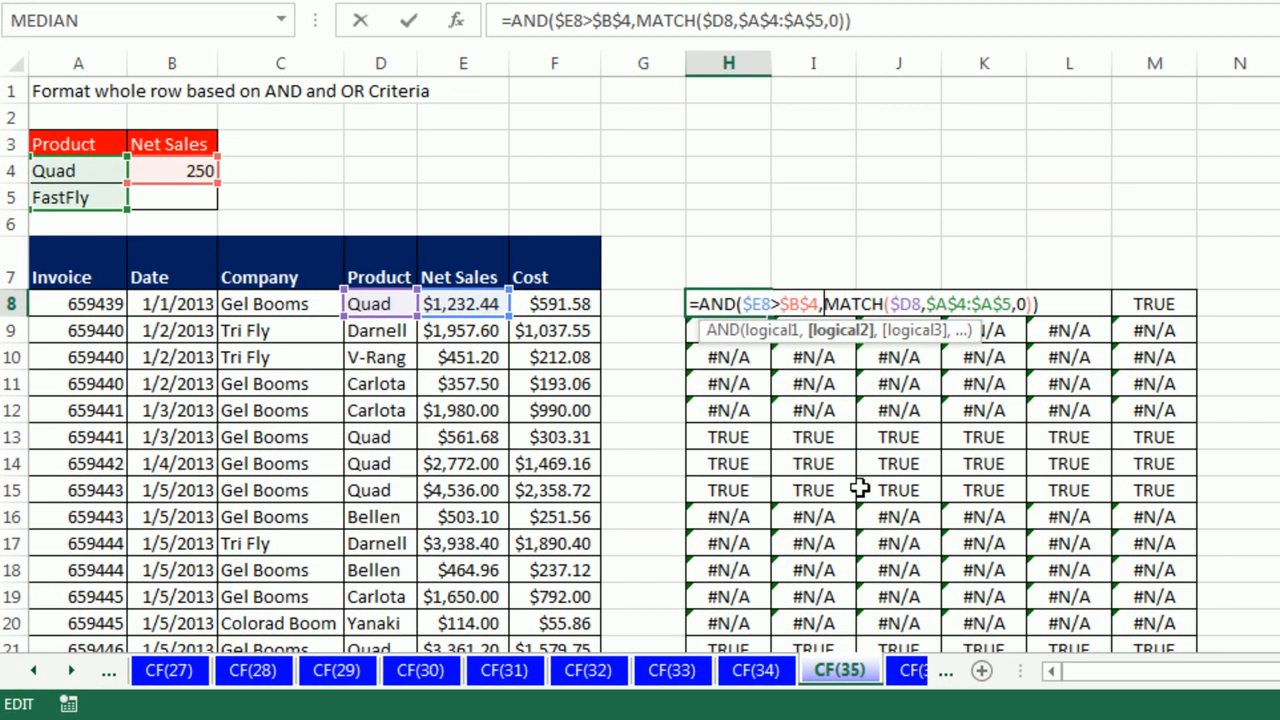
type("isnu")
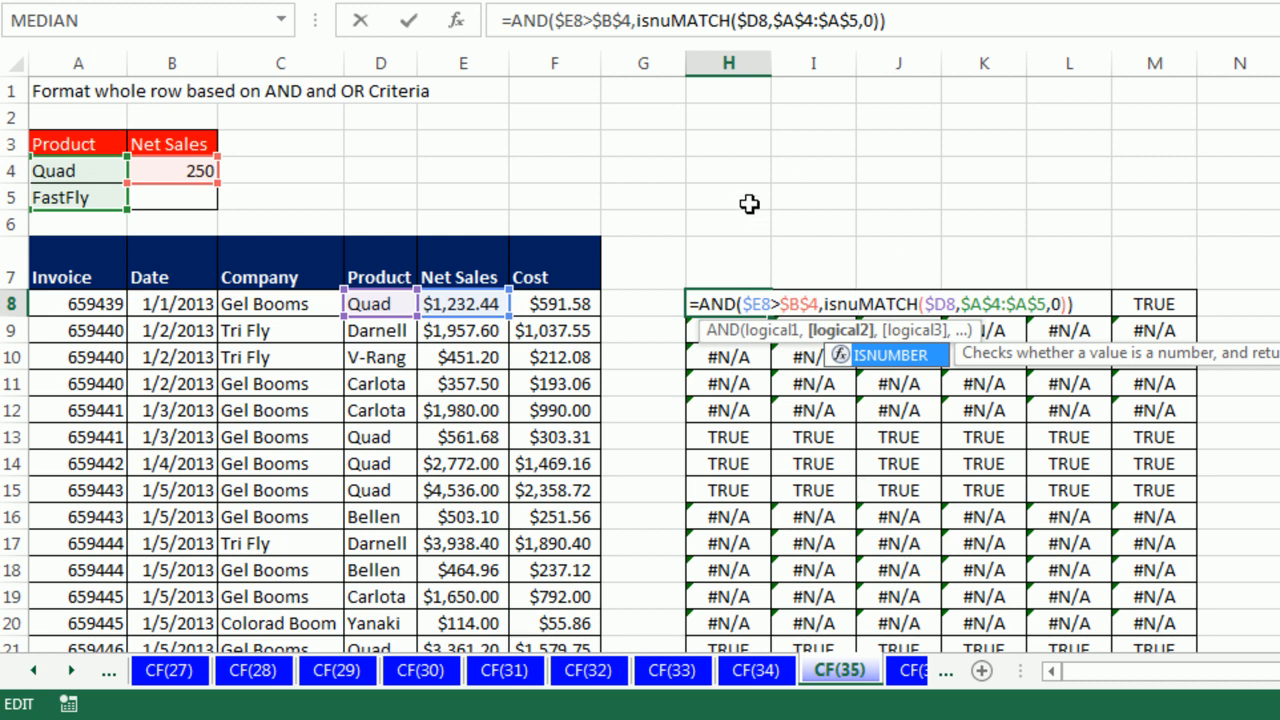
key("Tab")
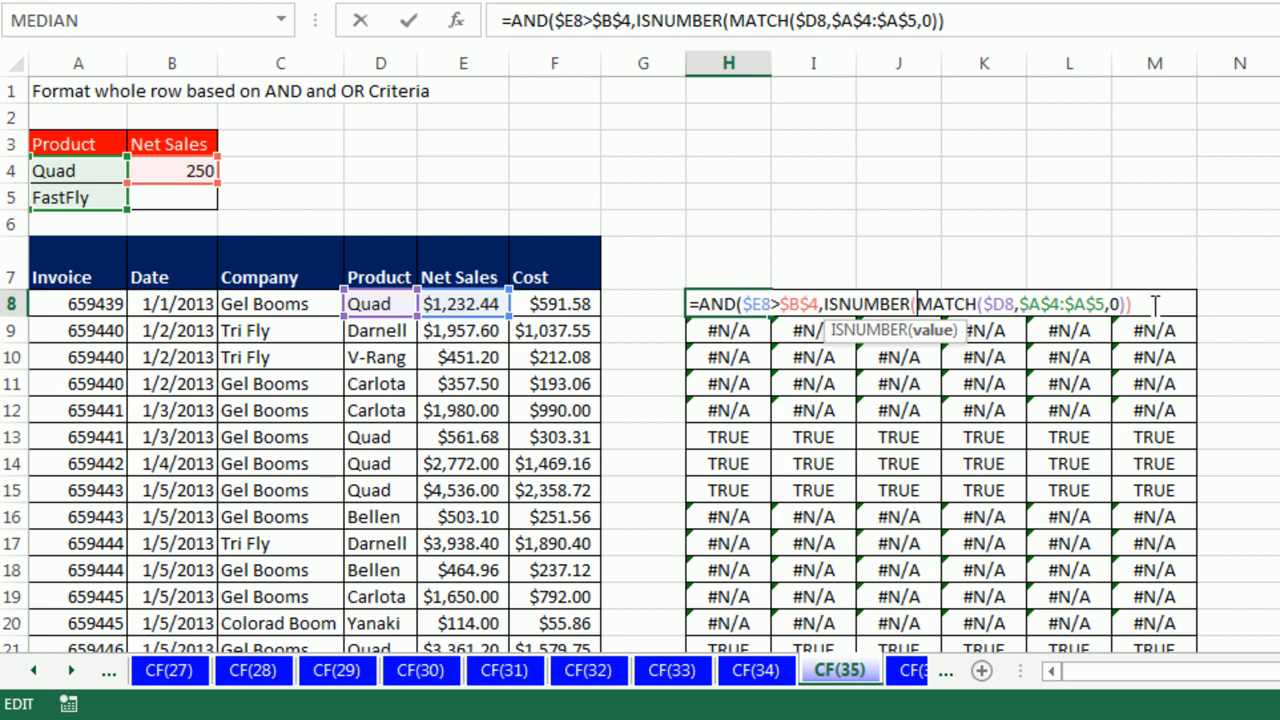
left_click(1155, 304)
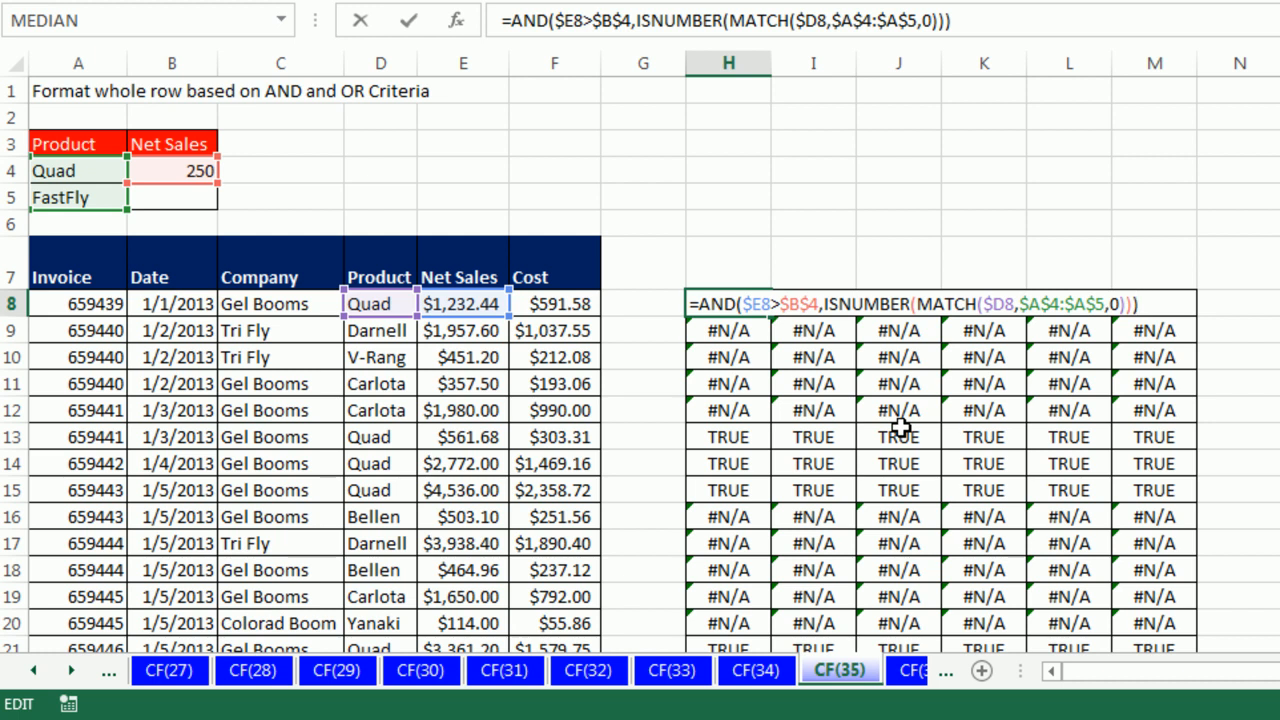
key("ctrl+Return")
left_click_drag(771, 317, 1197, 321)
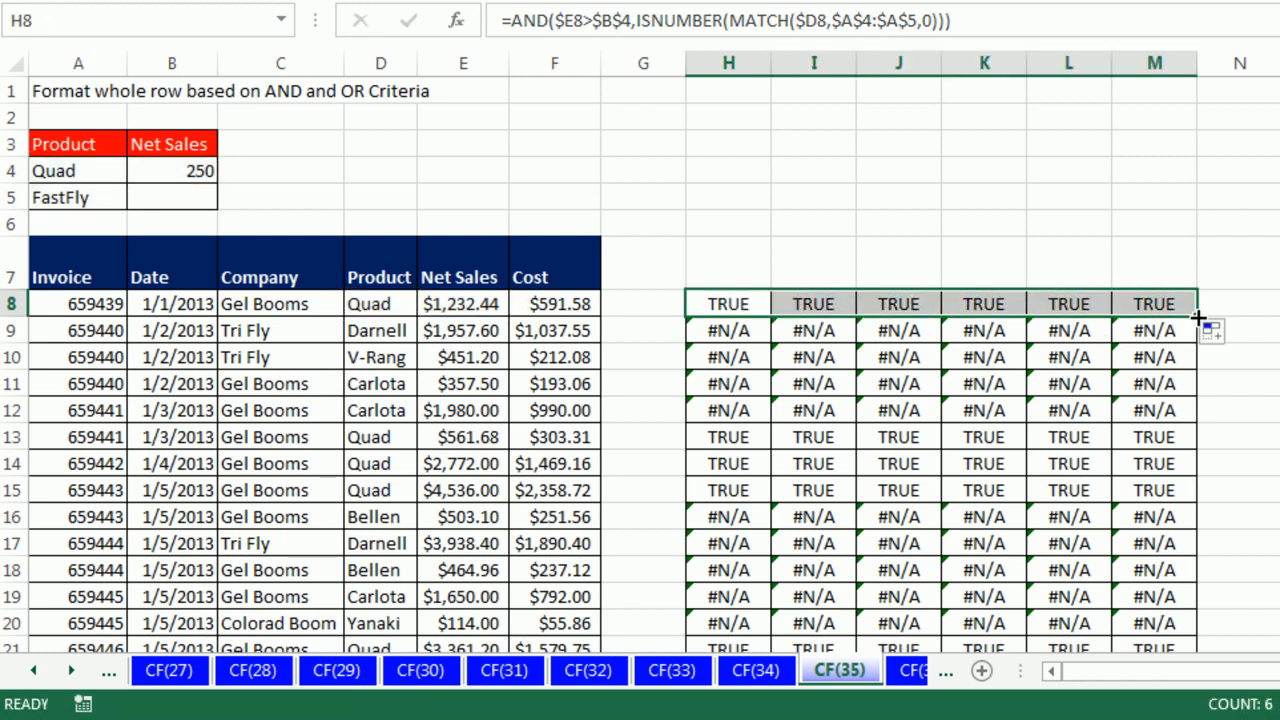
double_click(1197, 317)
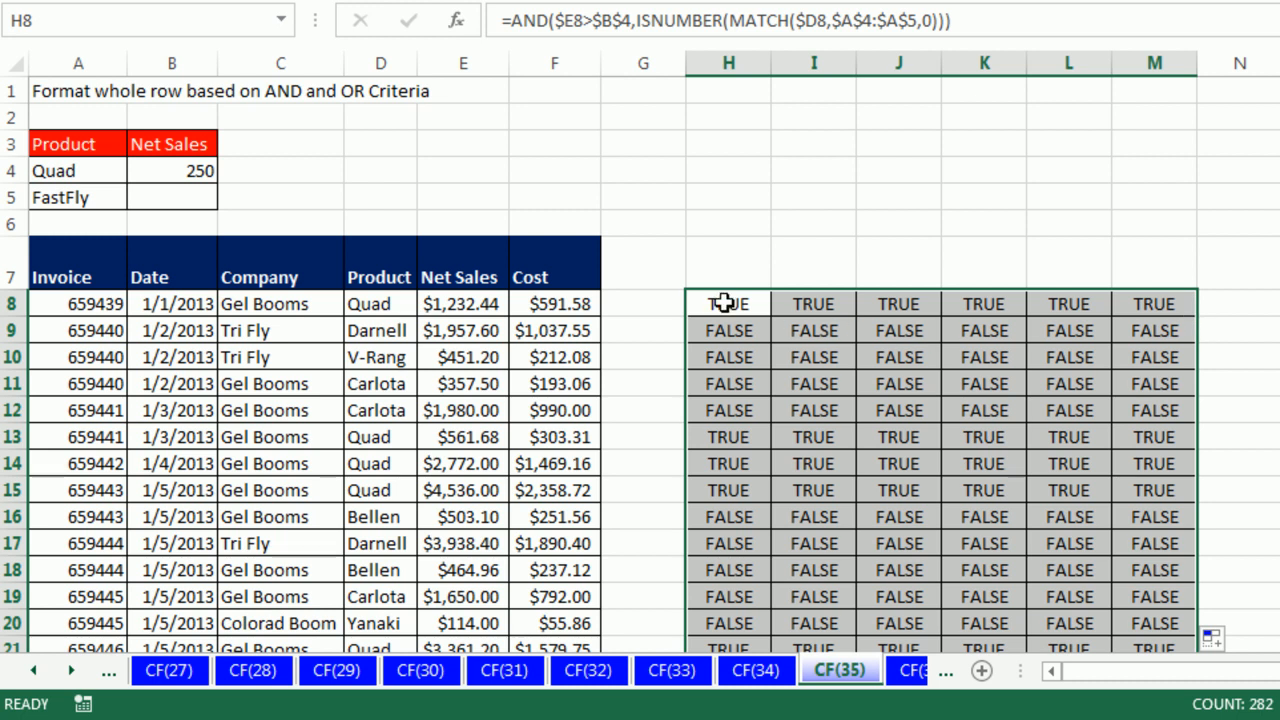
Step: Copy the full text of the H8 formula to the clipboard without changing the cell
left_click(724, 304)
double_click(724, 304)
left_click_drag(692, 304, 1140, 304)
key("ctrl+c")
key("Escape")
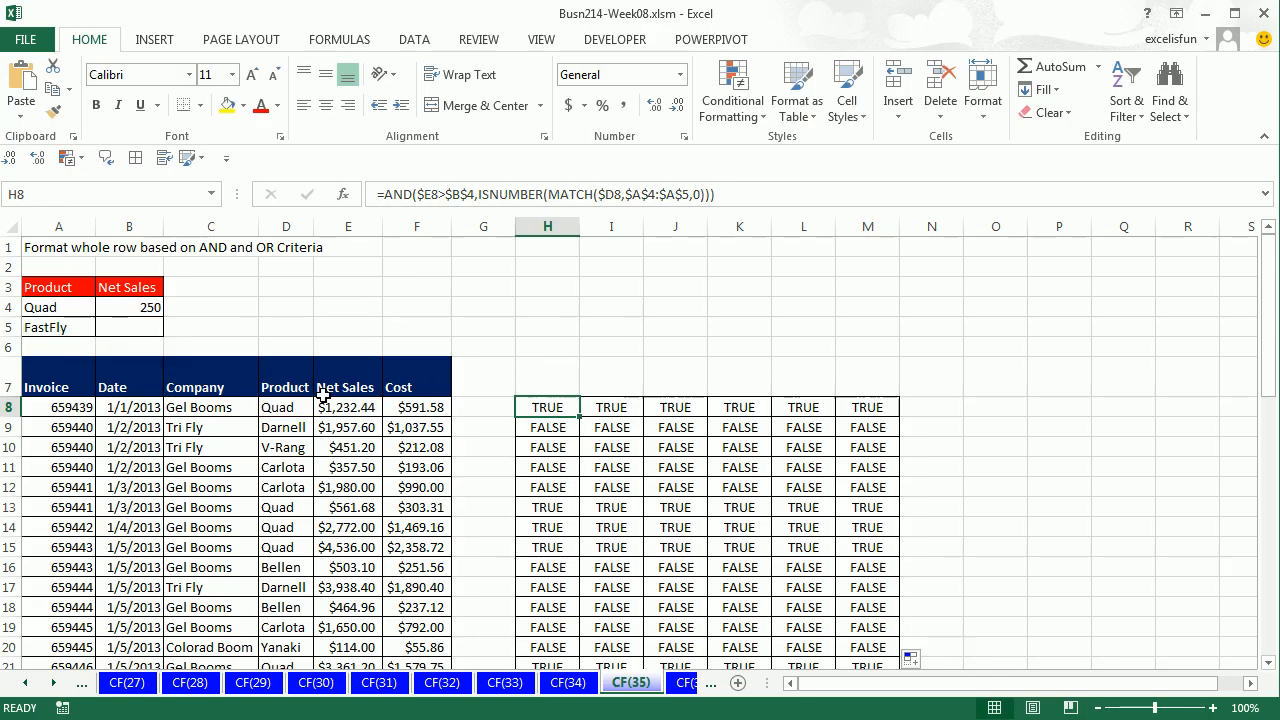
Step: Create a formula-based conditional formatting rule for the records in A8:F54, using the copied AND formula
left_click(66, 304)
key("ctrl+shift+Right")
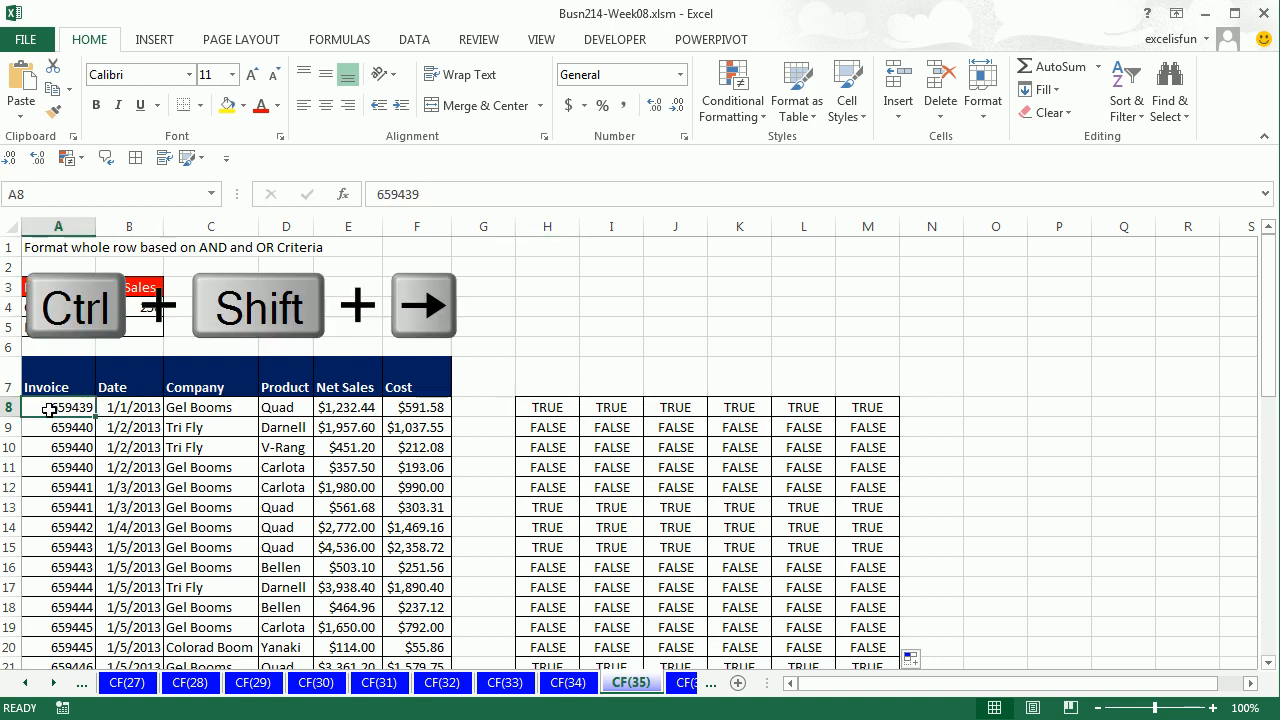
key("ctrl+shift+Down")
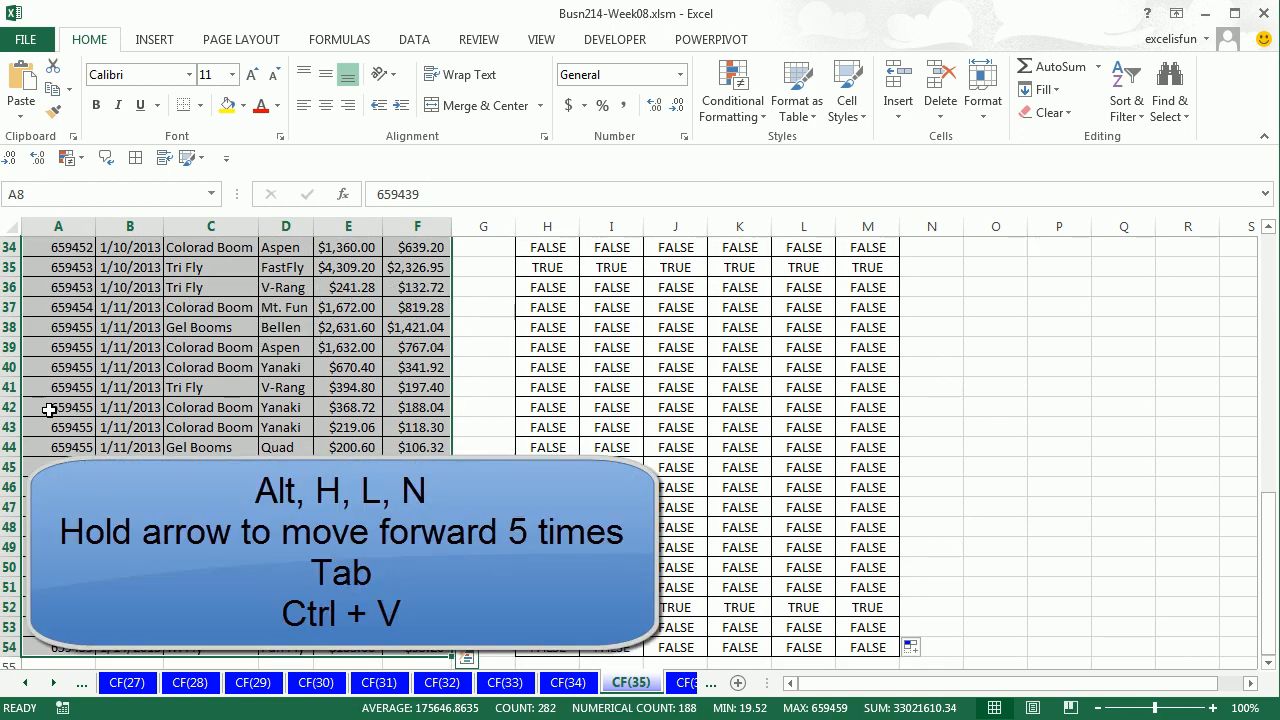
key("alt")
key("h")
key("l")
key("n")
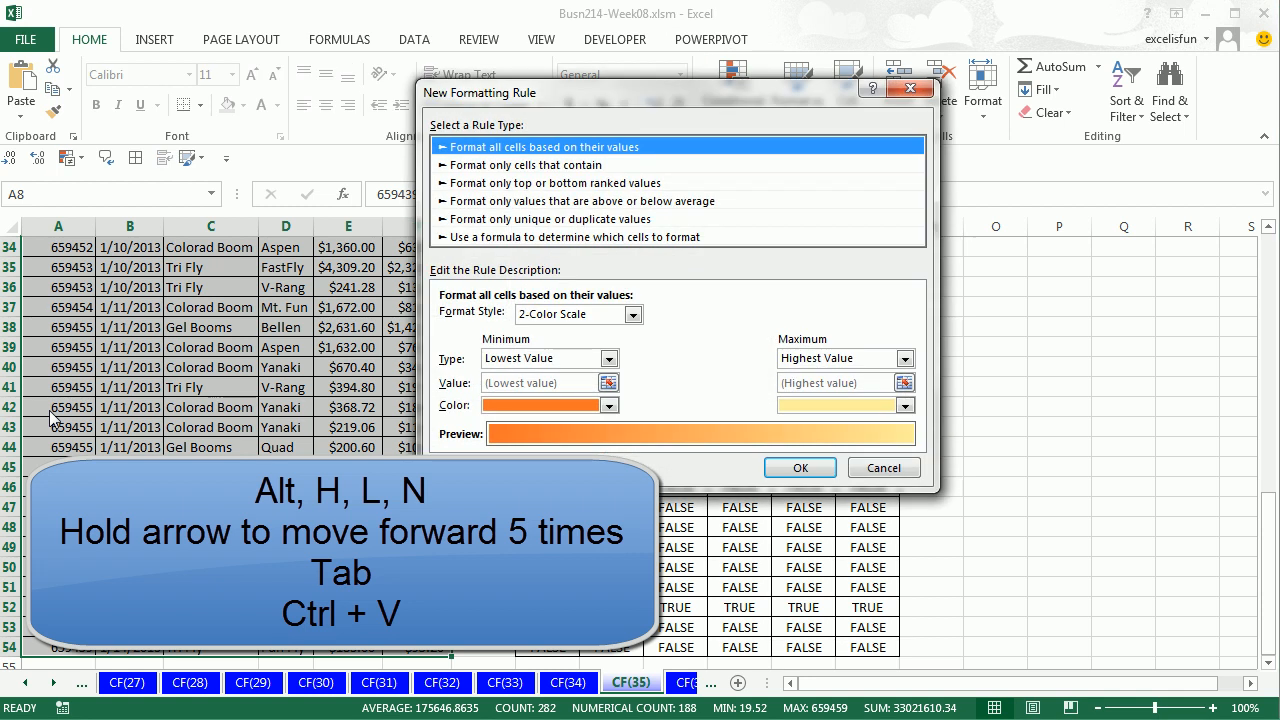
key("Down")
key("Down")
key("Down")
key("Down")
key("Down")
key("Tab")
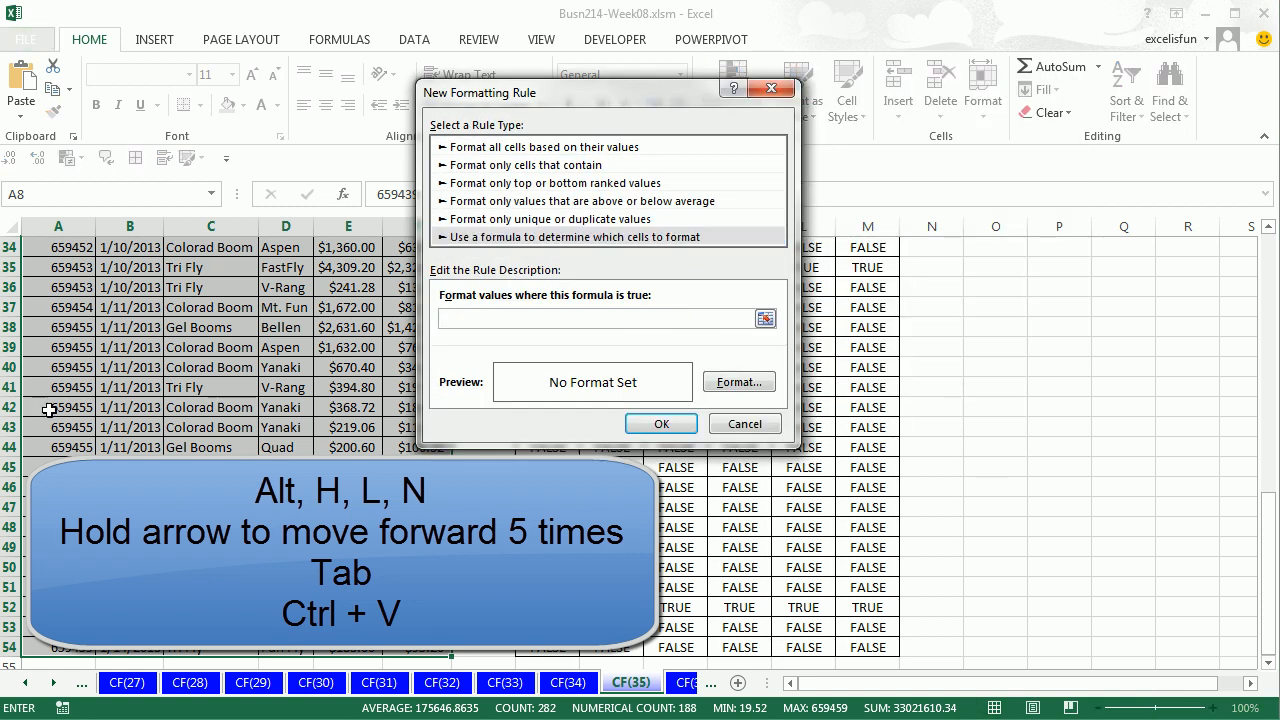
key("ctrl+v")
Step: Give the rule a yellow fill, apply it, and check the highlighted rows down the records
left_click(736, 385)
left_click(504, 241)
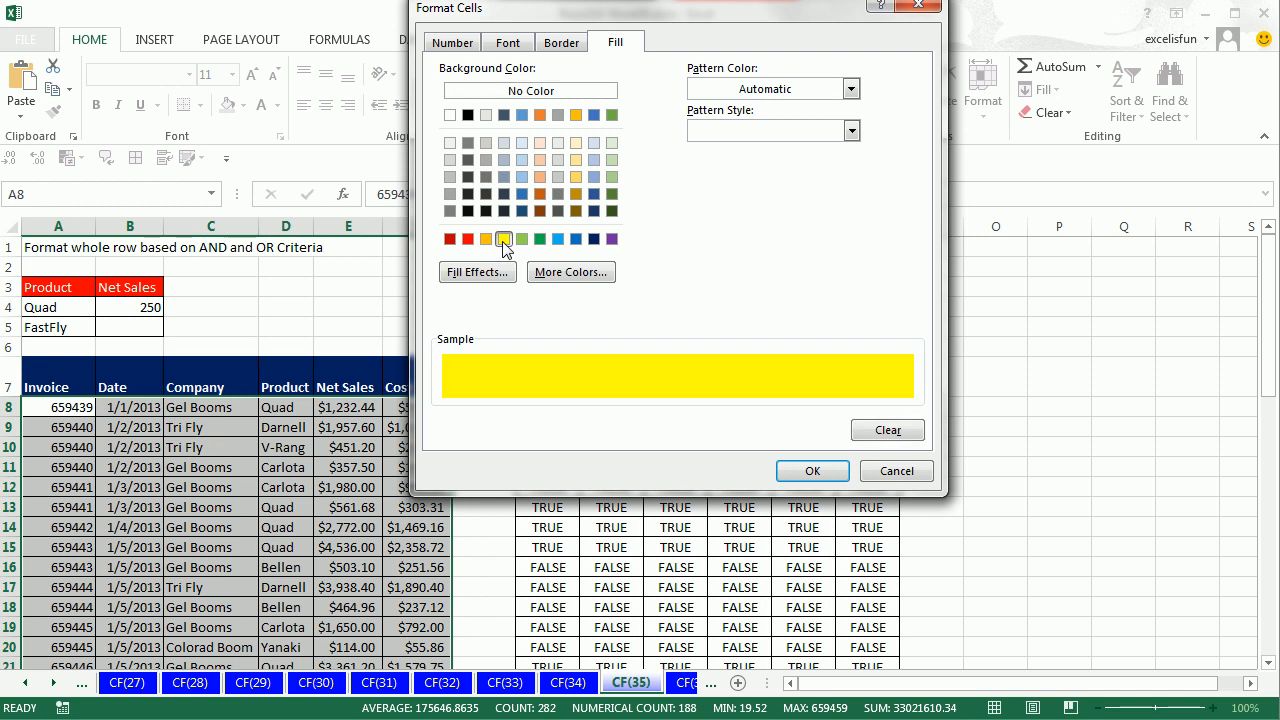
left_click(781, 471)
left_click(651, 421)
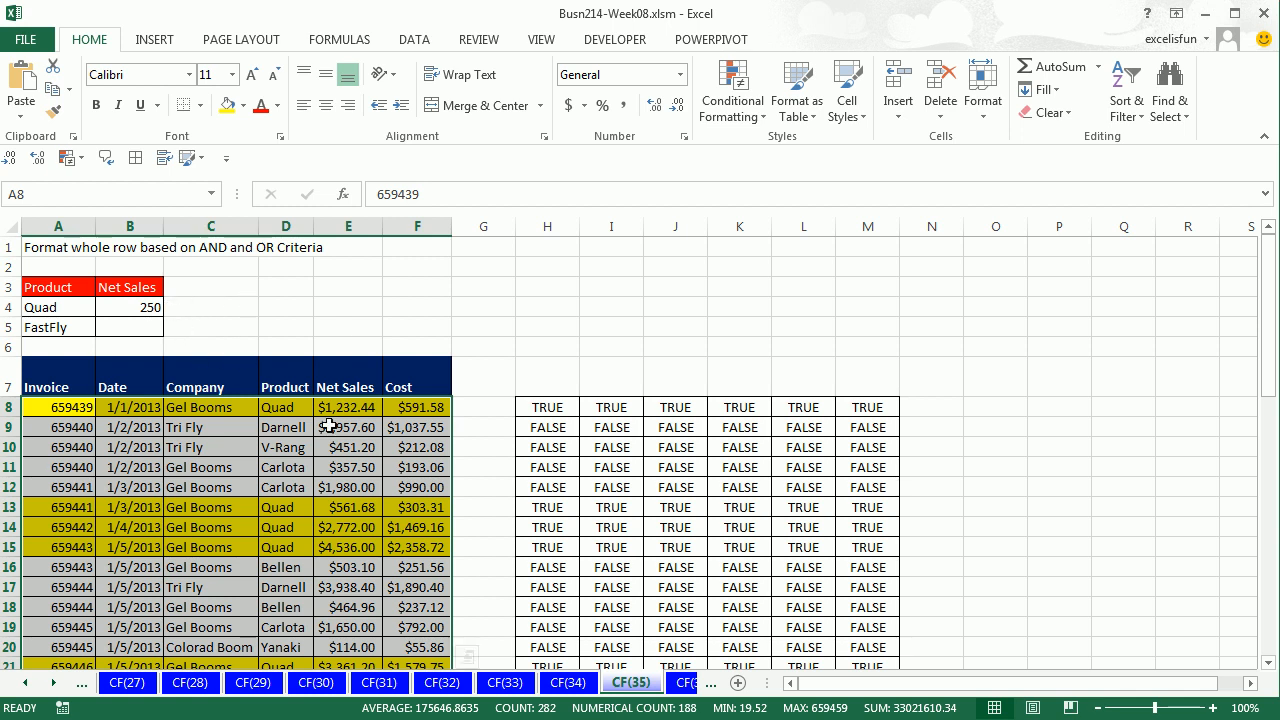
scroll(308, 415, "down", 5)
scroll(331, 610, "down", 2)
scroll(314, 549, "down", 4)
key("ctrl+BackSpace")
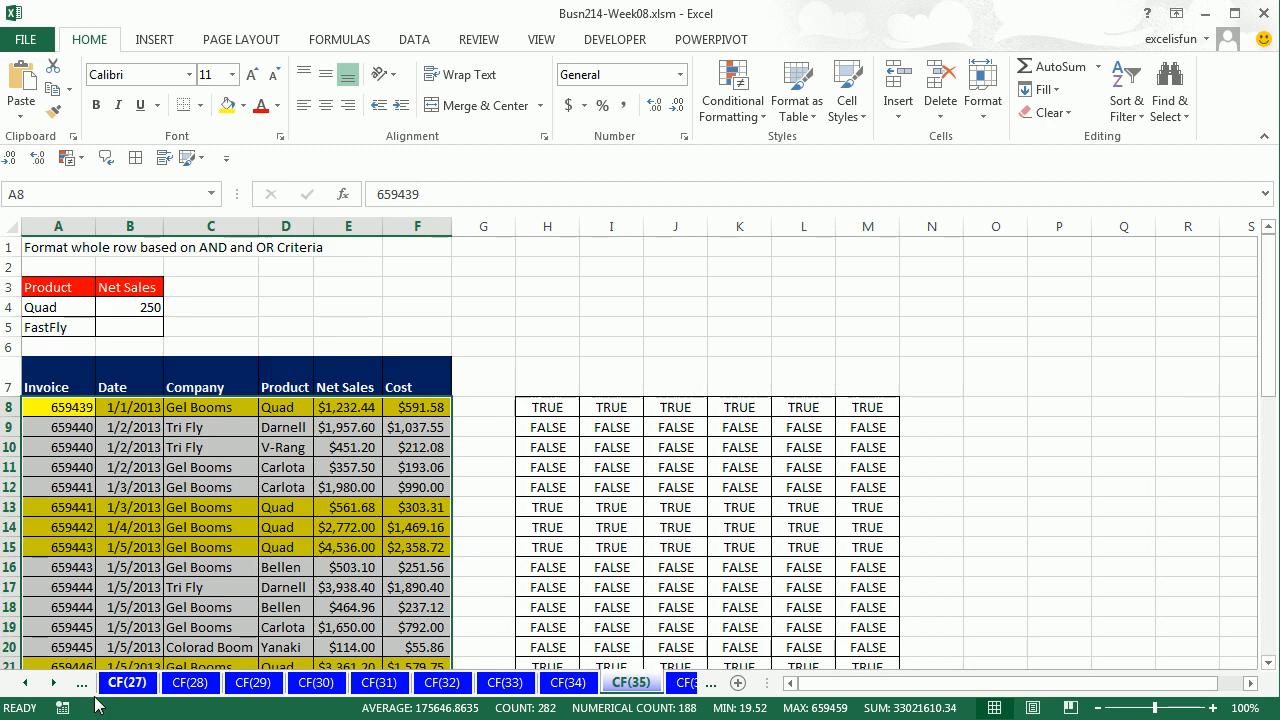
Step: Switch to the CF(36) sheet and check the average net sales formula in B4 without changing it
left_click(54, 683)
left_click(54, 683)
left_click(54, 683)
left_click(54, 683)
left_click(54, 683)
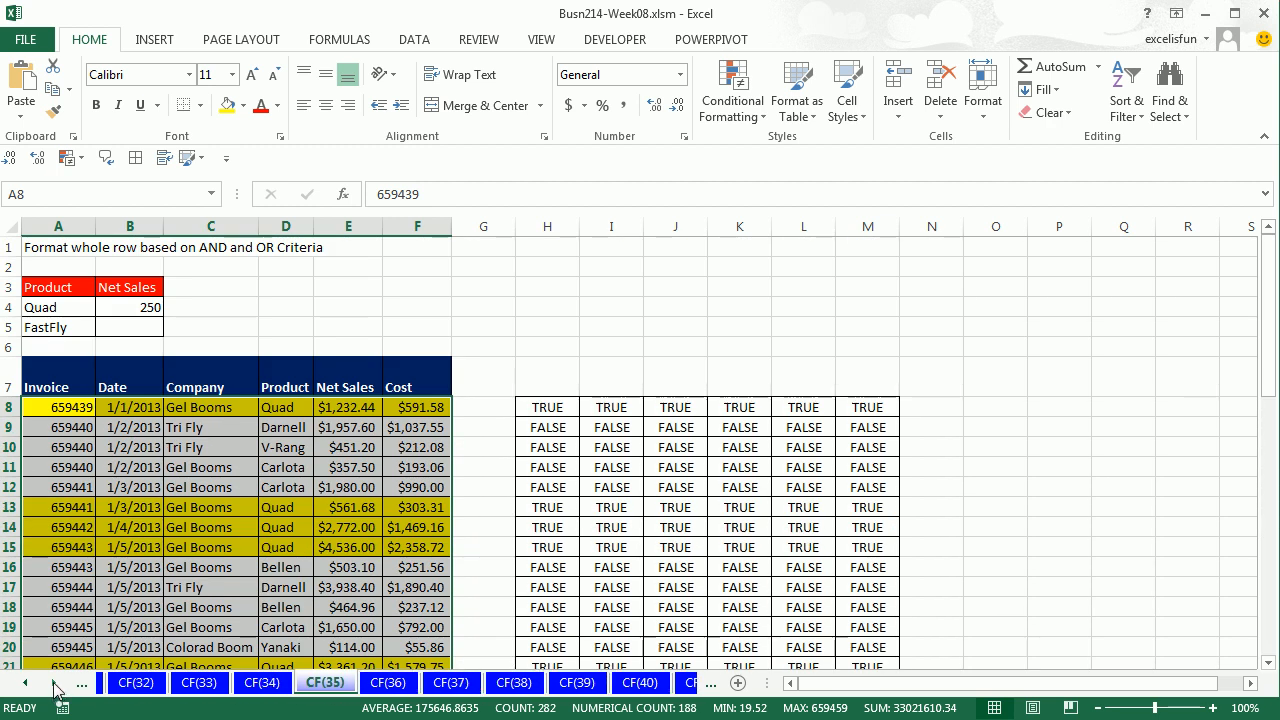
left_click(380, 683)
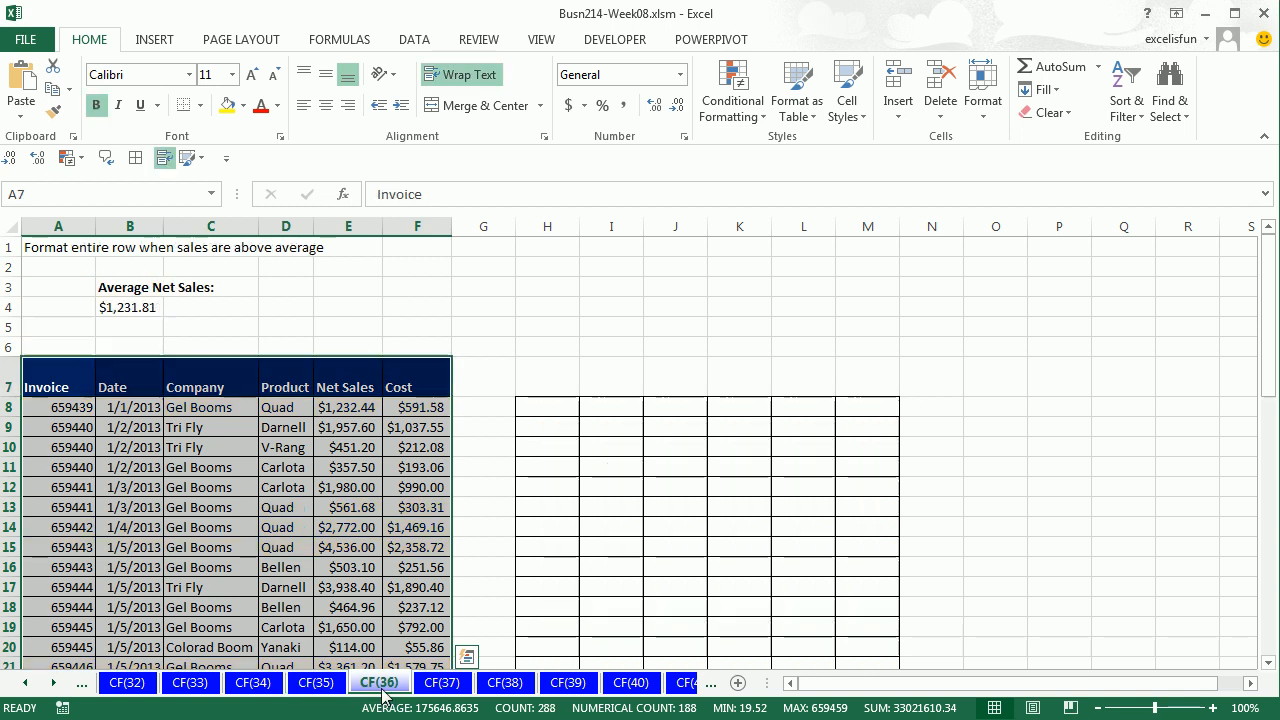
double_click(136, 310)
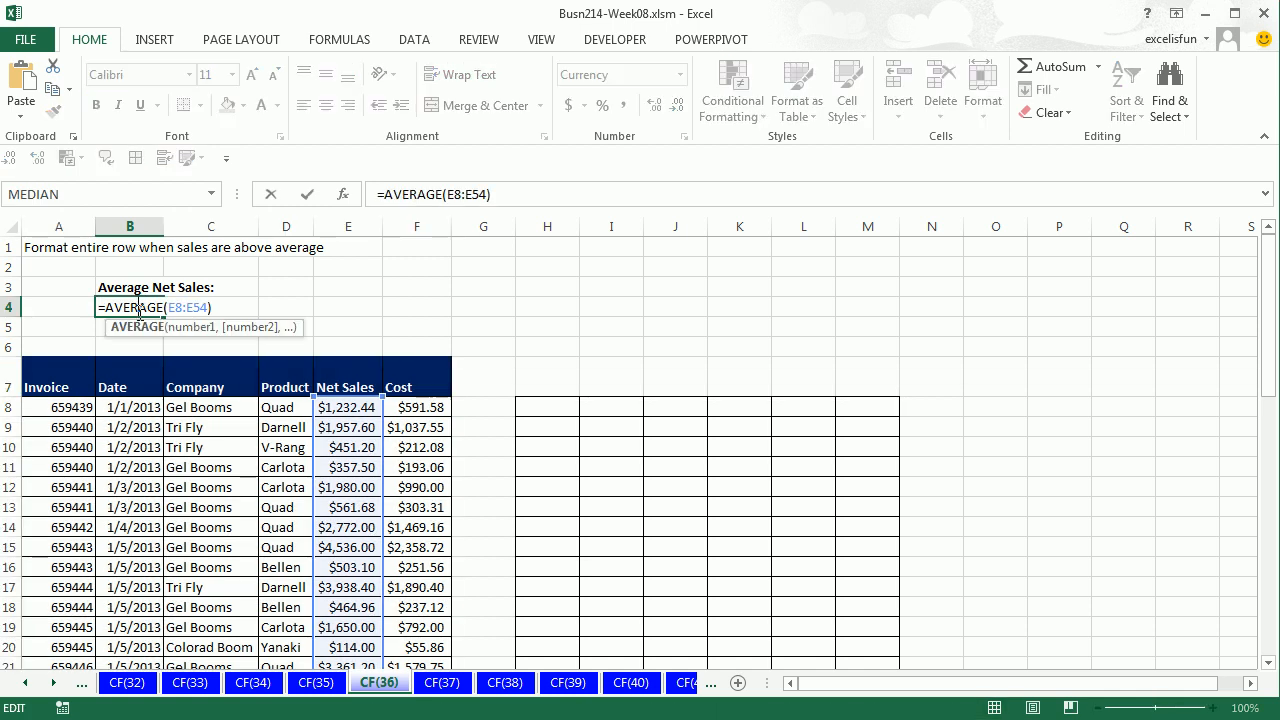
key("ctrl+Return")
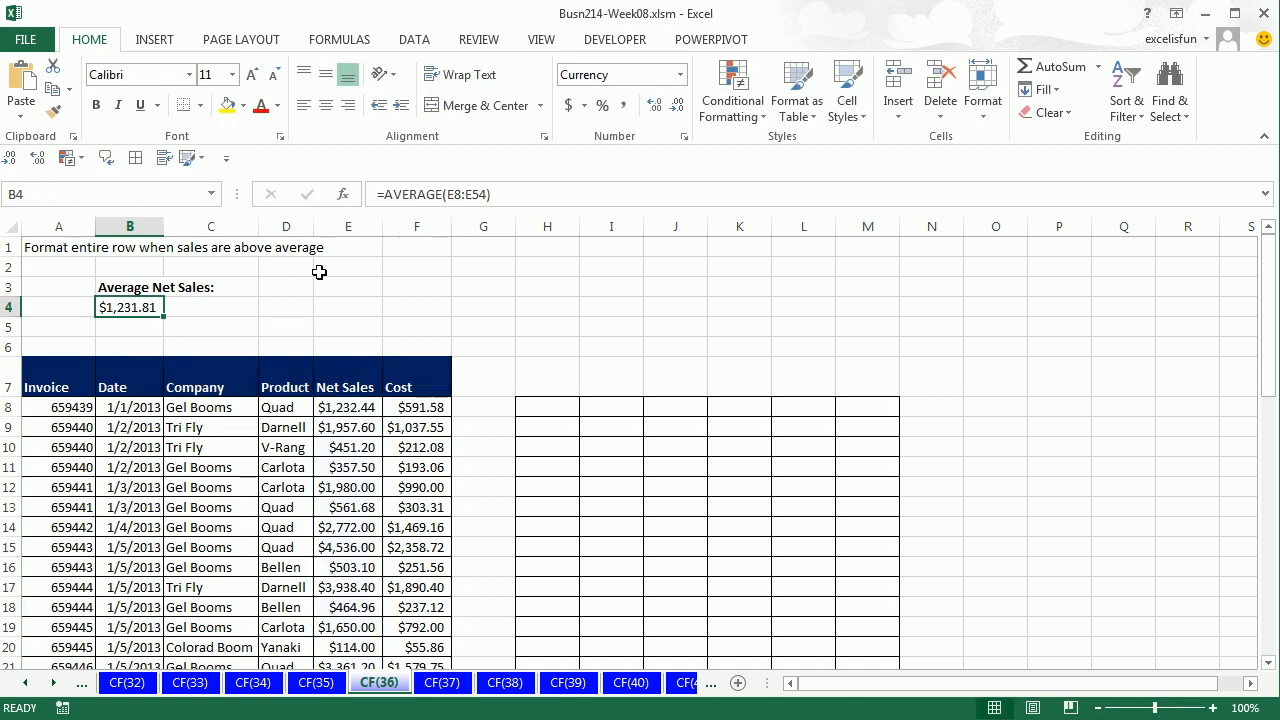
Step: Enter =$E8>=AVERAGE($E$8:$E$54) in H8 to test whether the row's net sales reach the average
left_click(548, 410)
type("=")
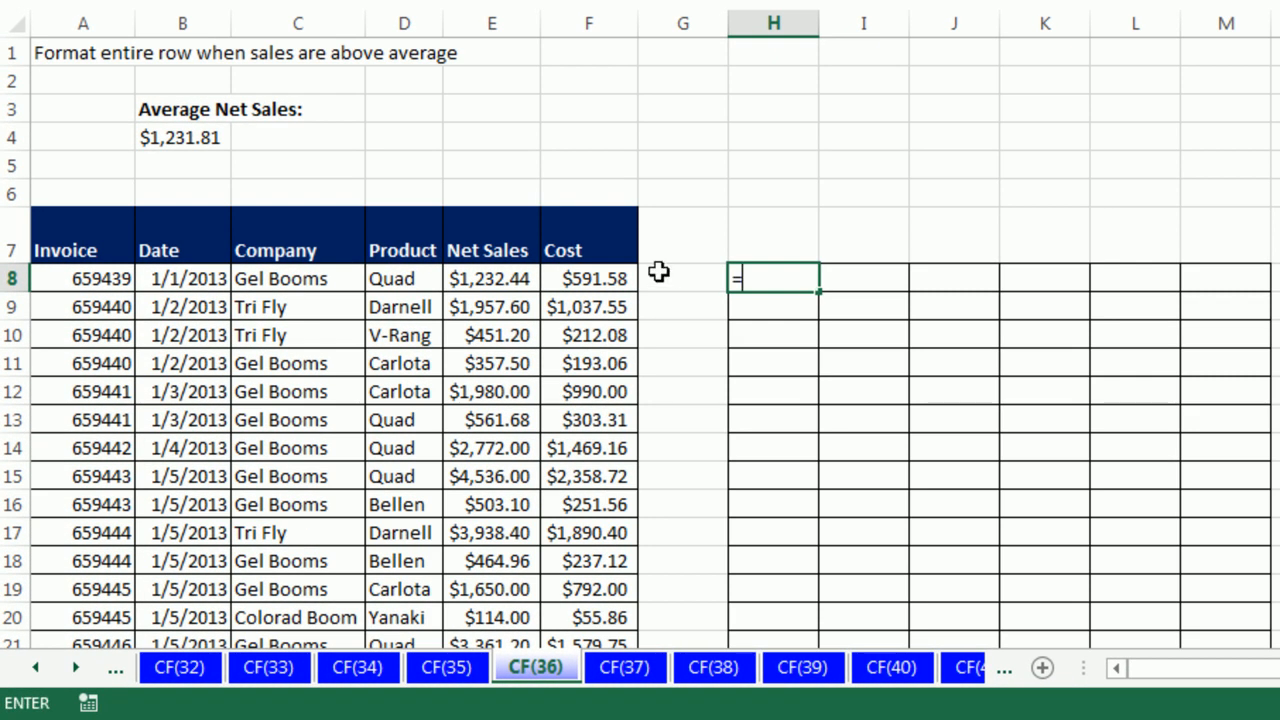
left_click(495, 282)
key("F4")
key("F4")
key("F4")
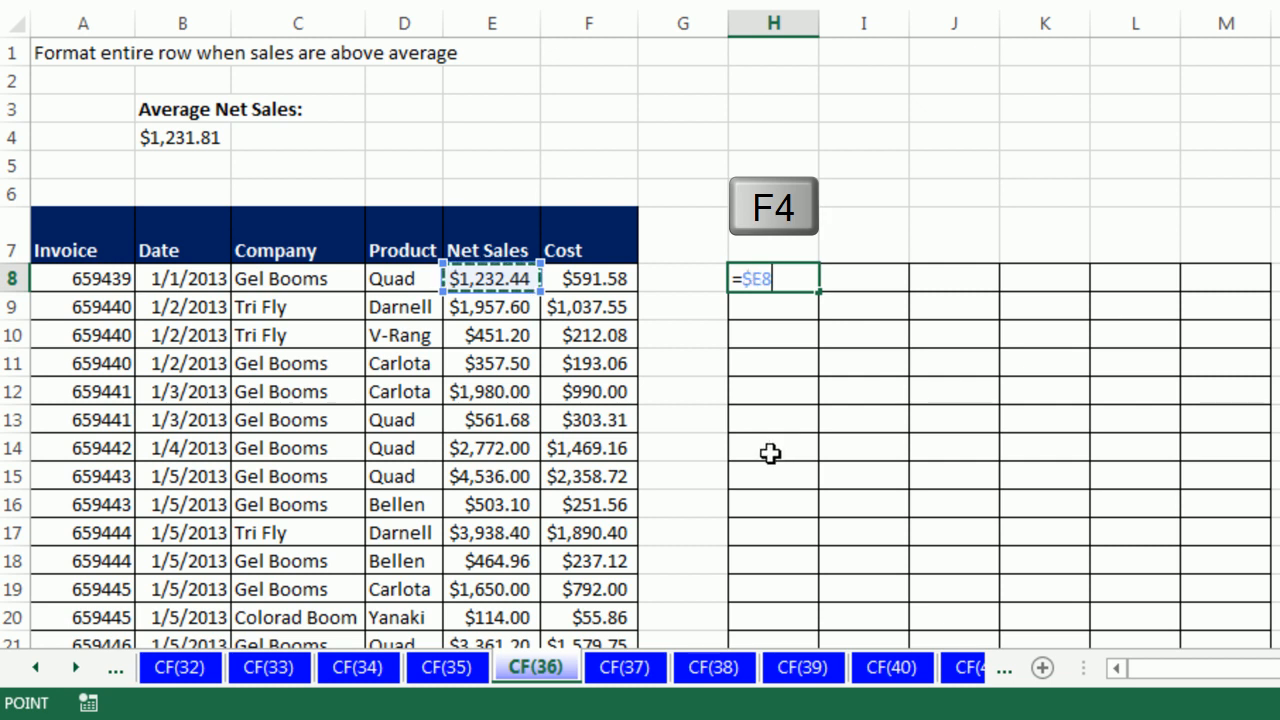
type(">=aver")
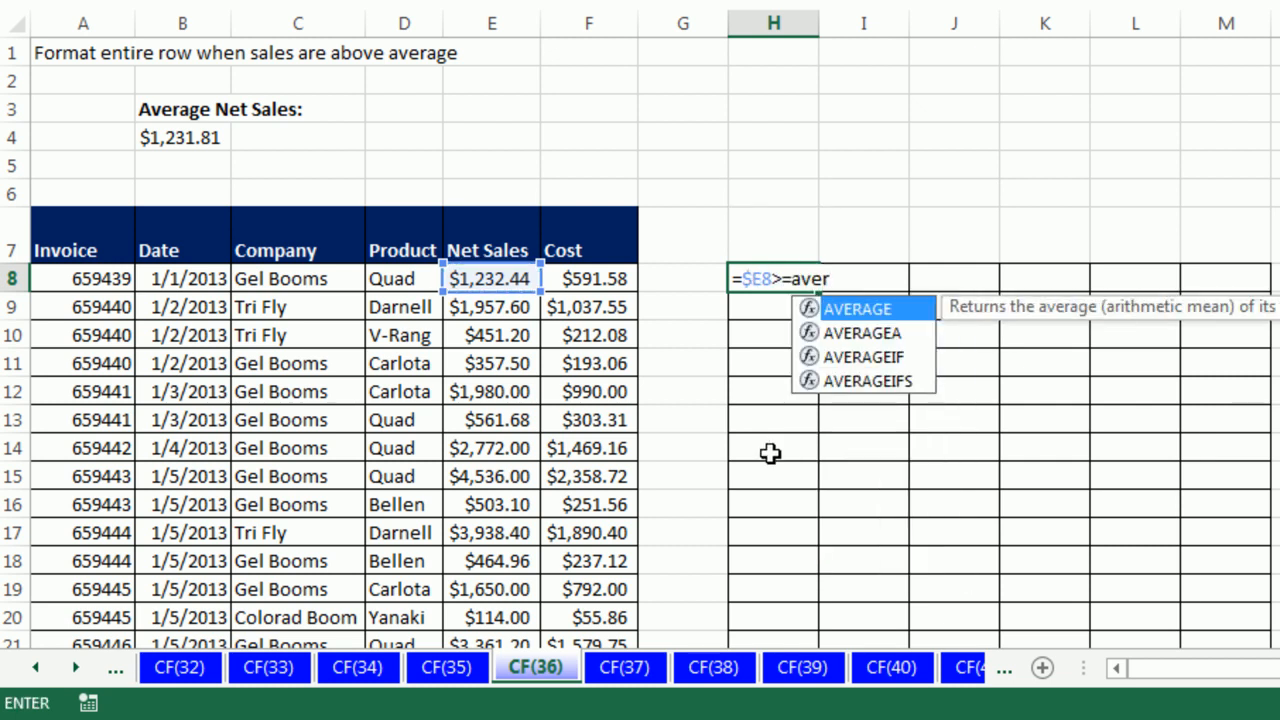
key("Tab")
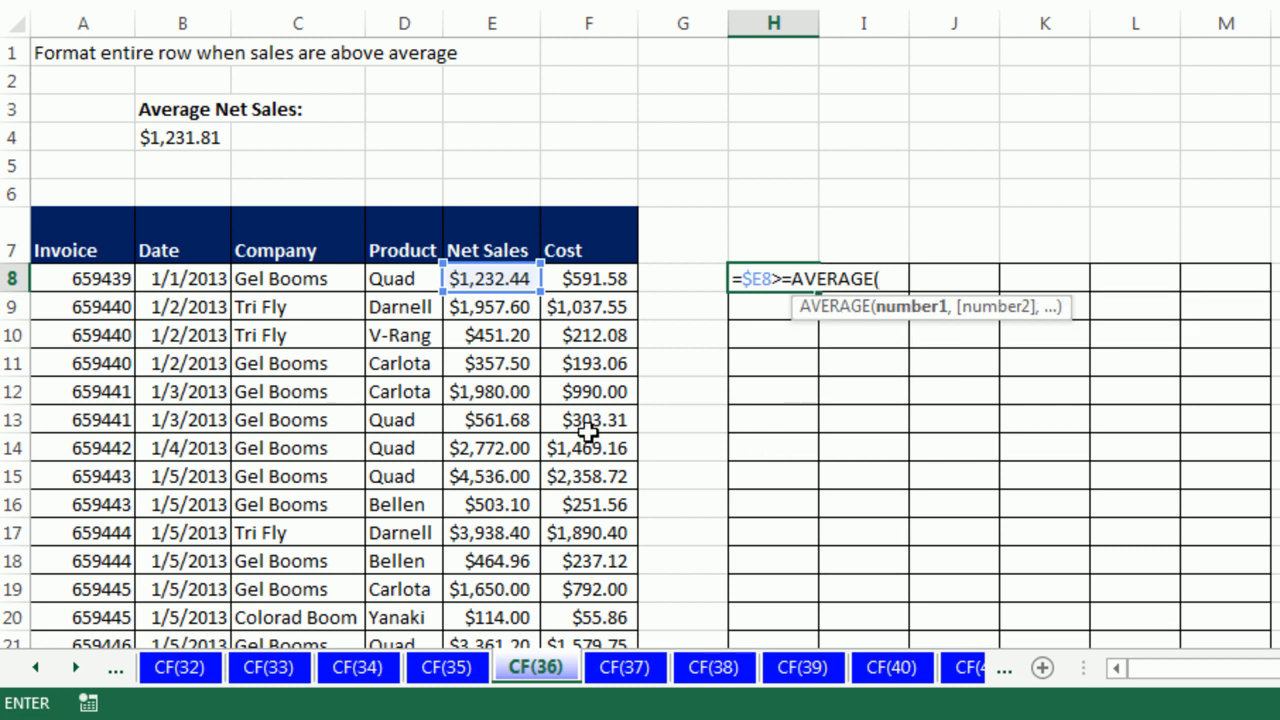
left_click(492, 279)
key("ctrl+shift+Down")
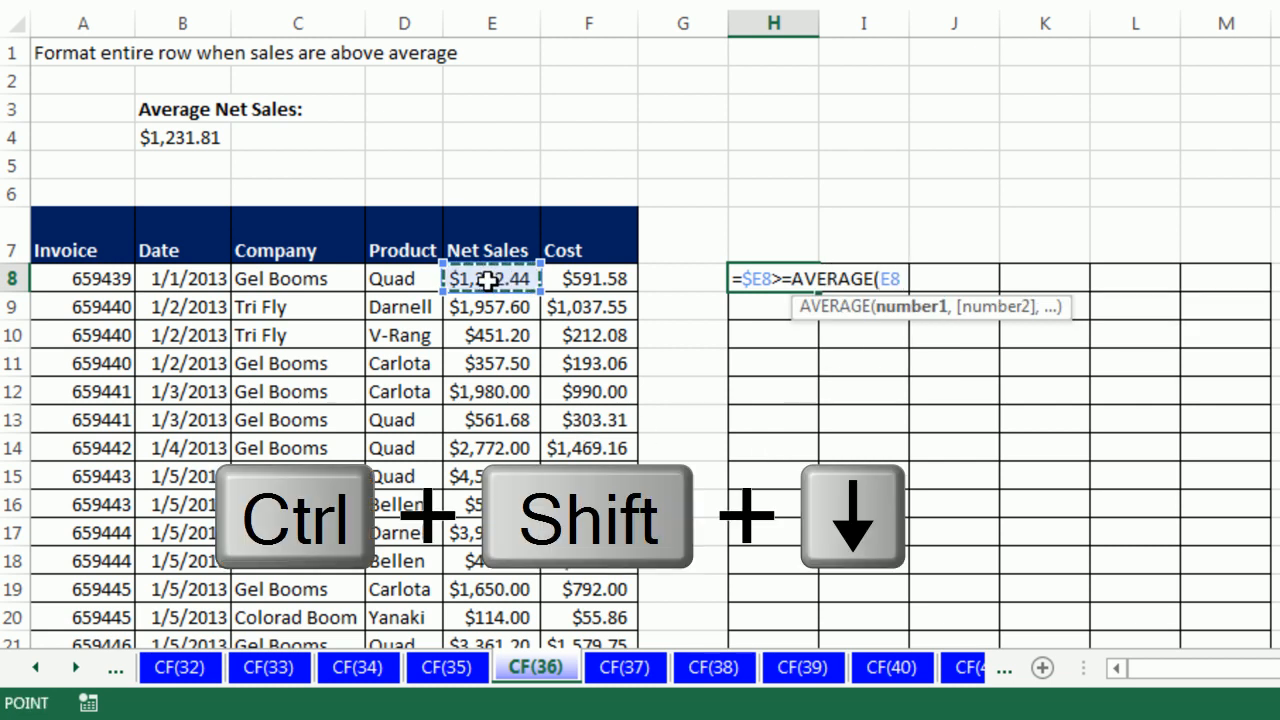
key("F4")
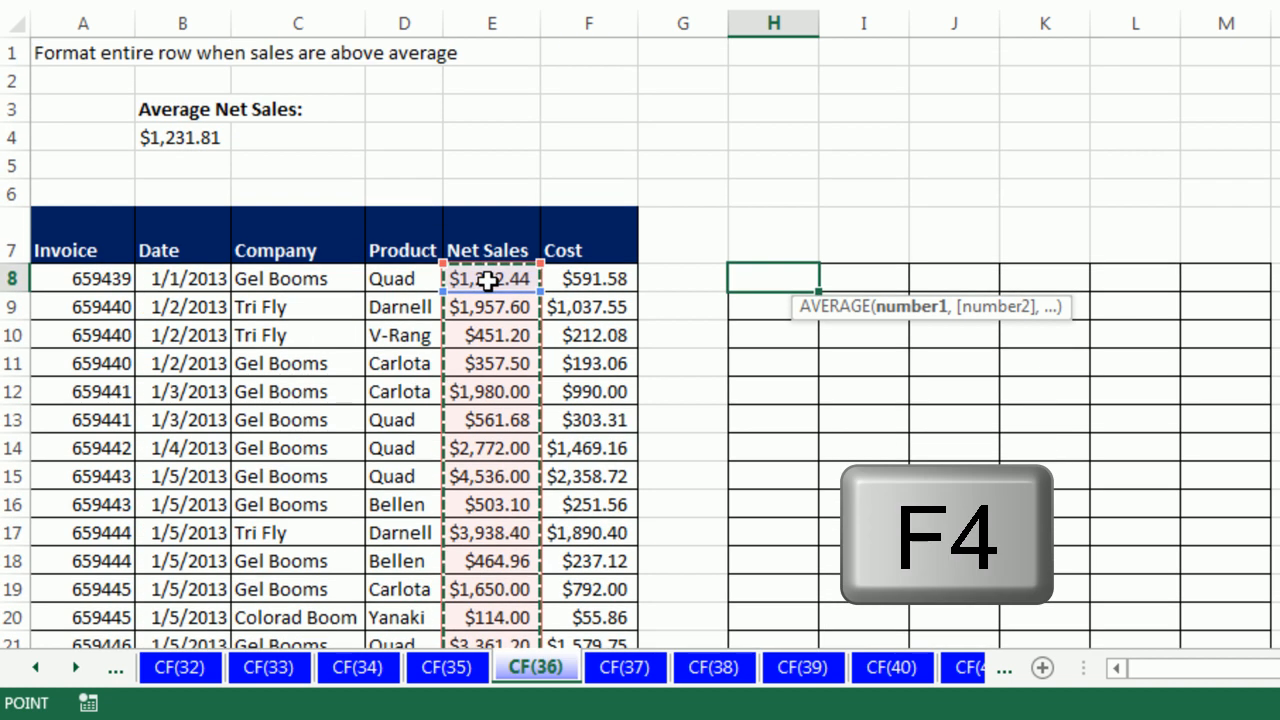
type(")")
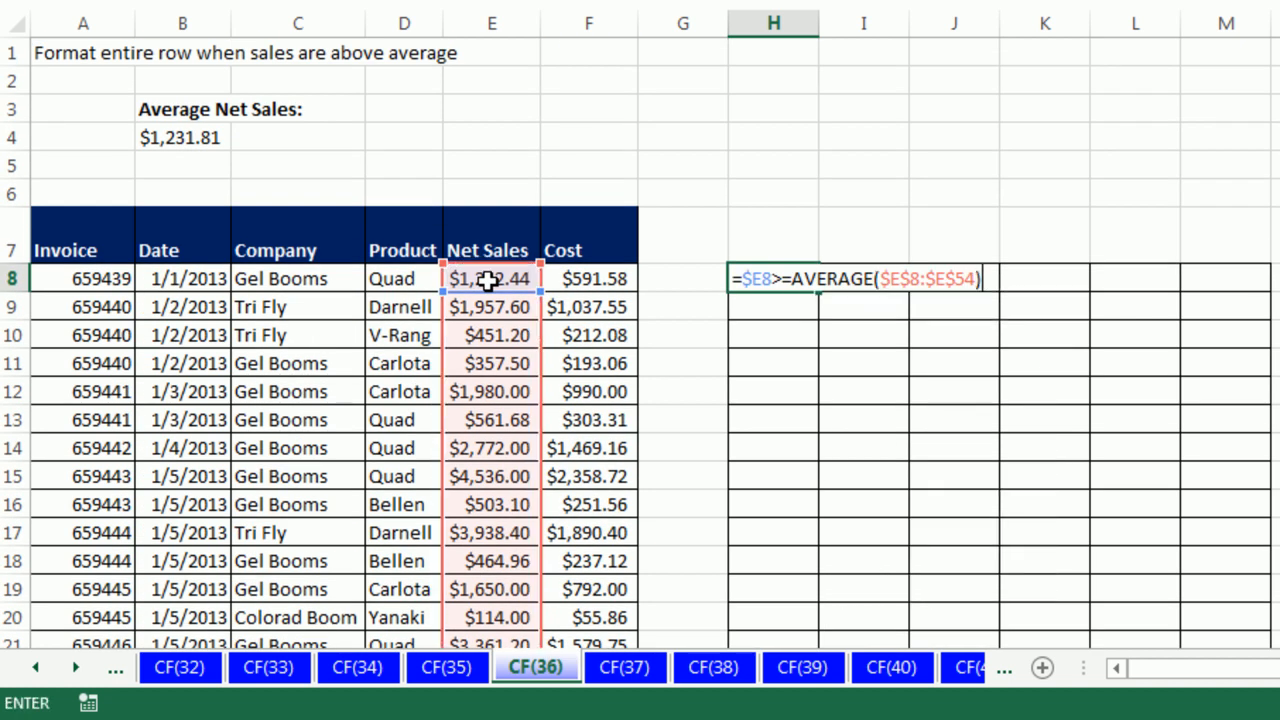
key("ctrl+Return")
Step: Copy the H8 formula across to column M and down through row 54, and review the results
scroll(746, 314, "down", 2)
left_click_drag(818, 122, 1192, 137)
left_click_drag(1268, 118, 1266, 604)
scroll(925, 370, "up", 2)
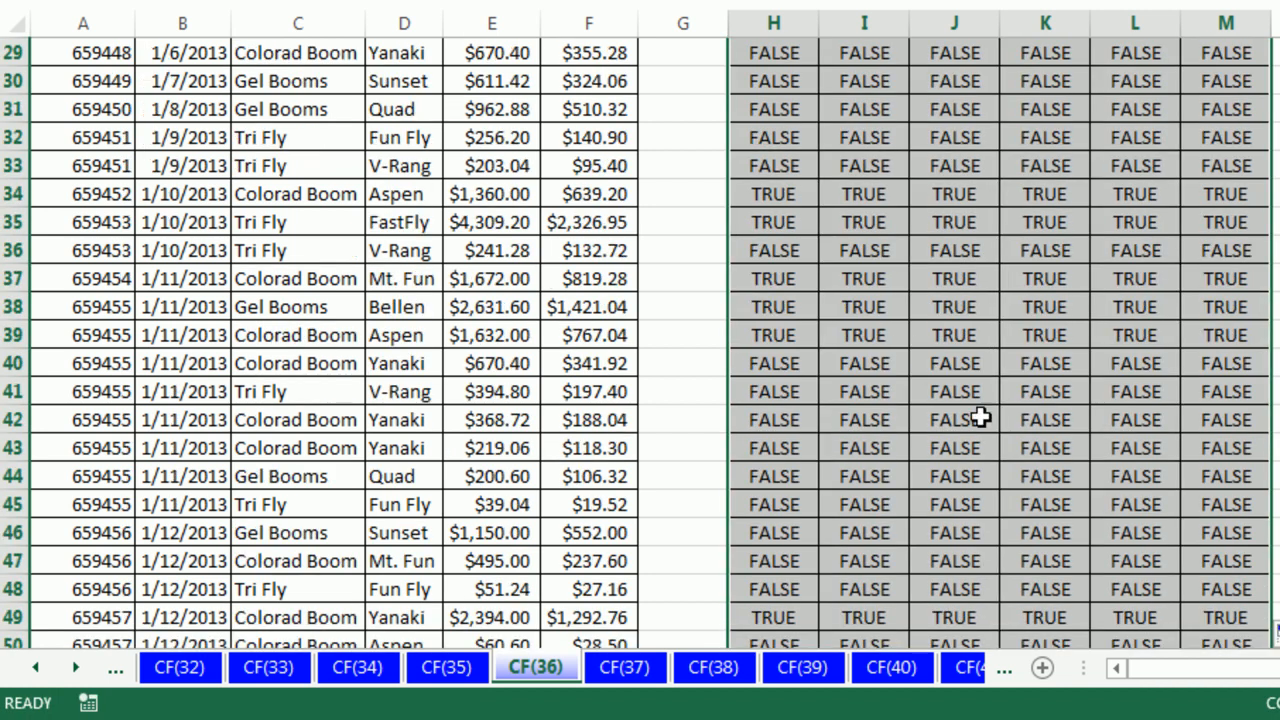
scroll(925, 370, "up", 10)
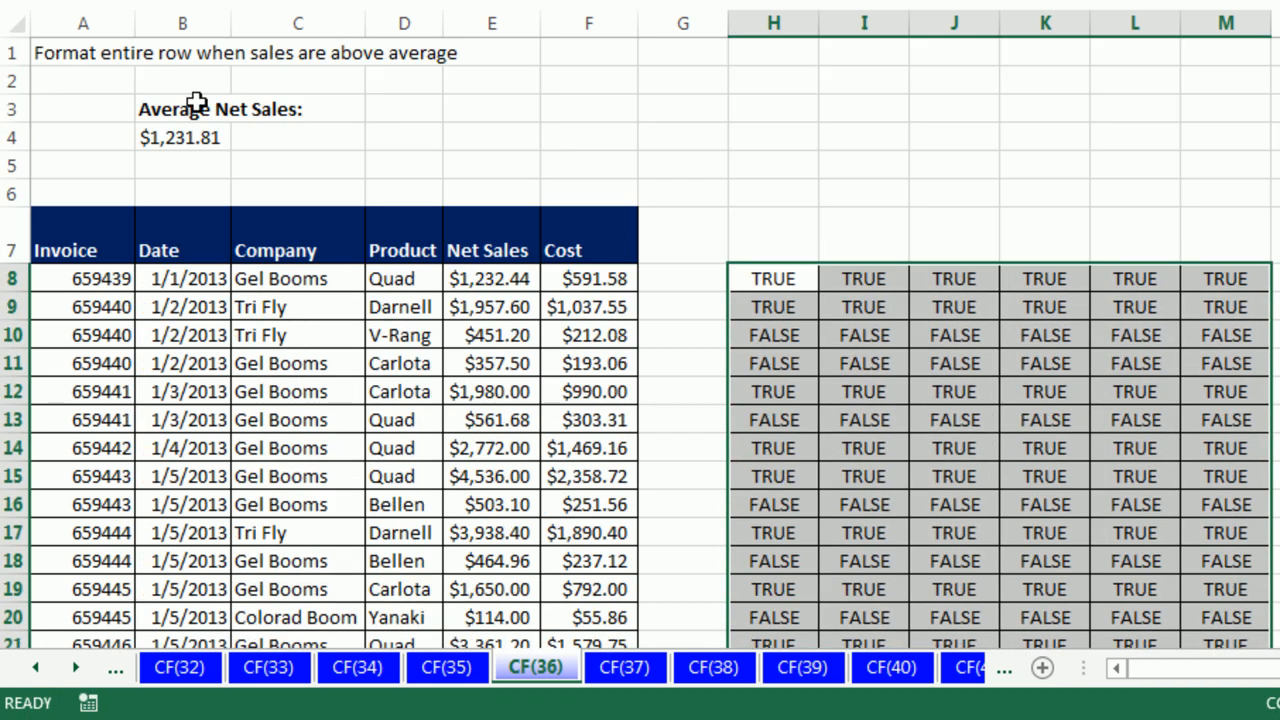
Step: Check B4's average formula, and copy the full text of the H8 formula to the clipboard without changing either cell
left_click(185, 133)
key("F2")
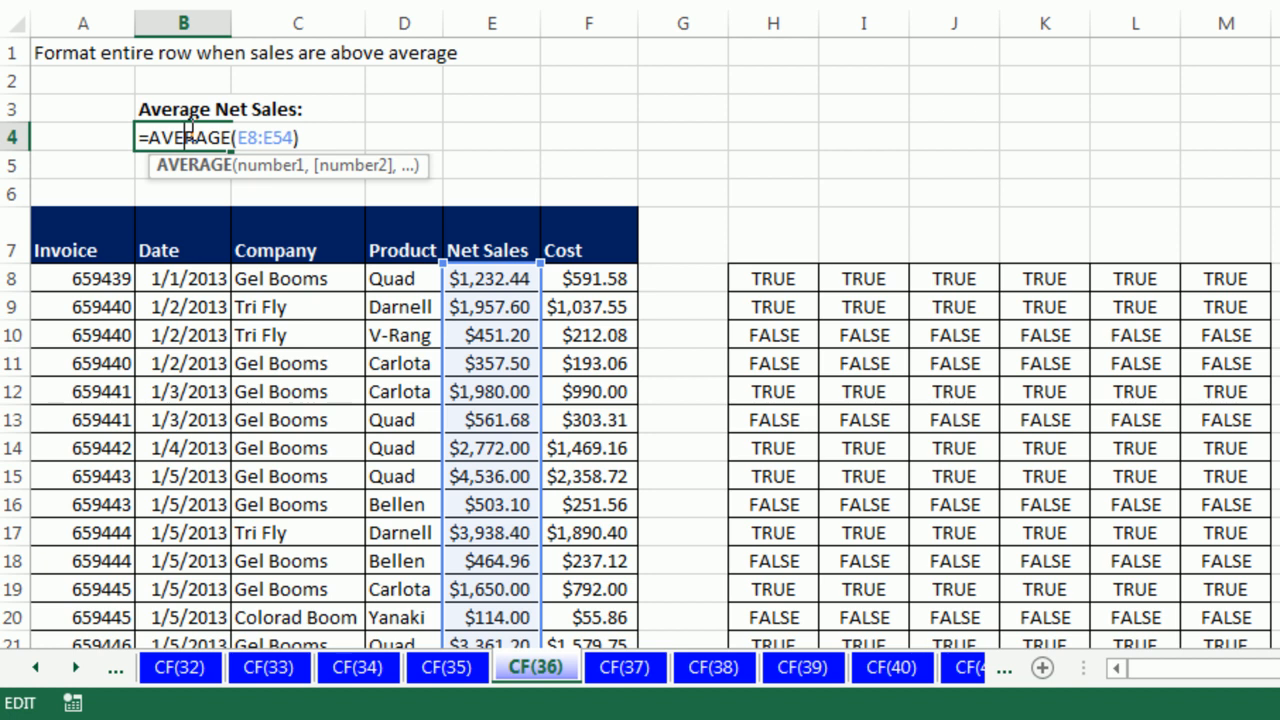
left_click(791, 286)
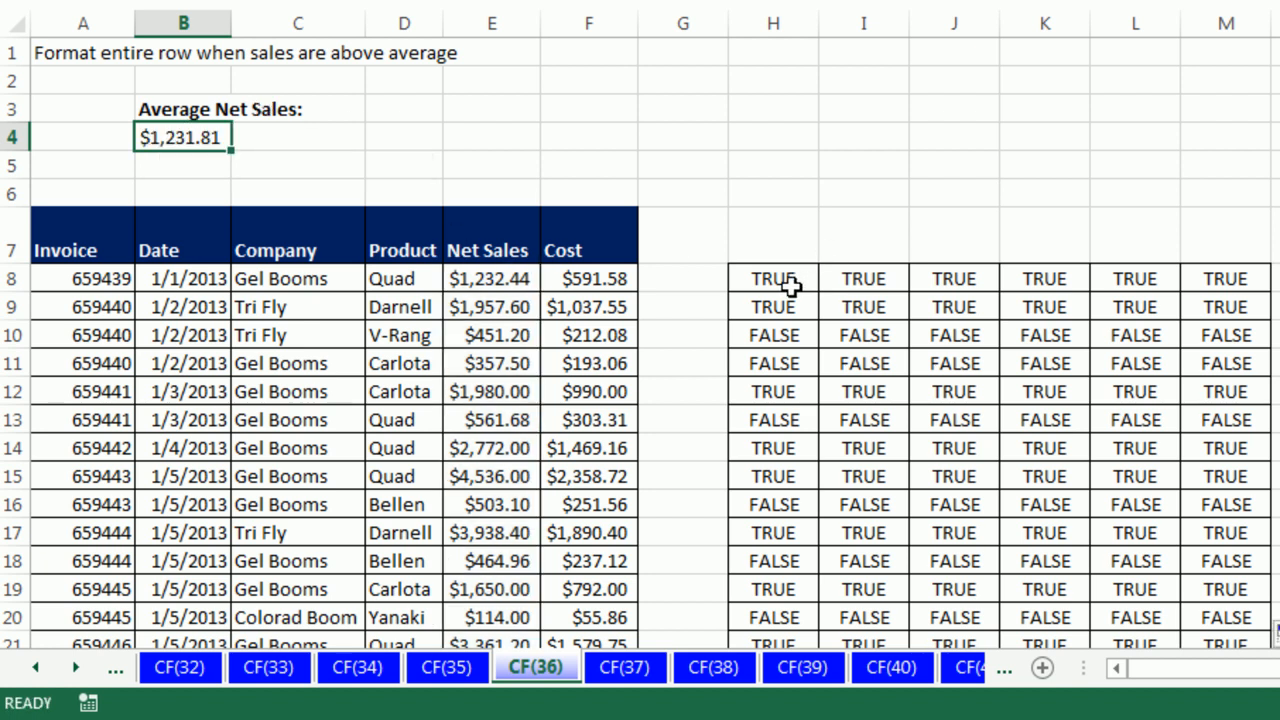
key("F2")
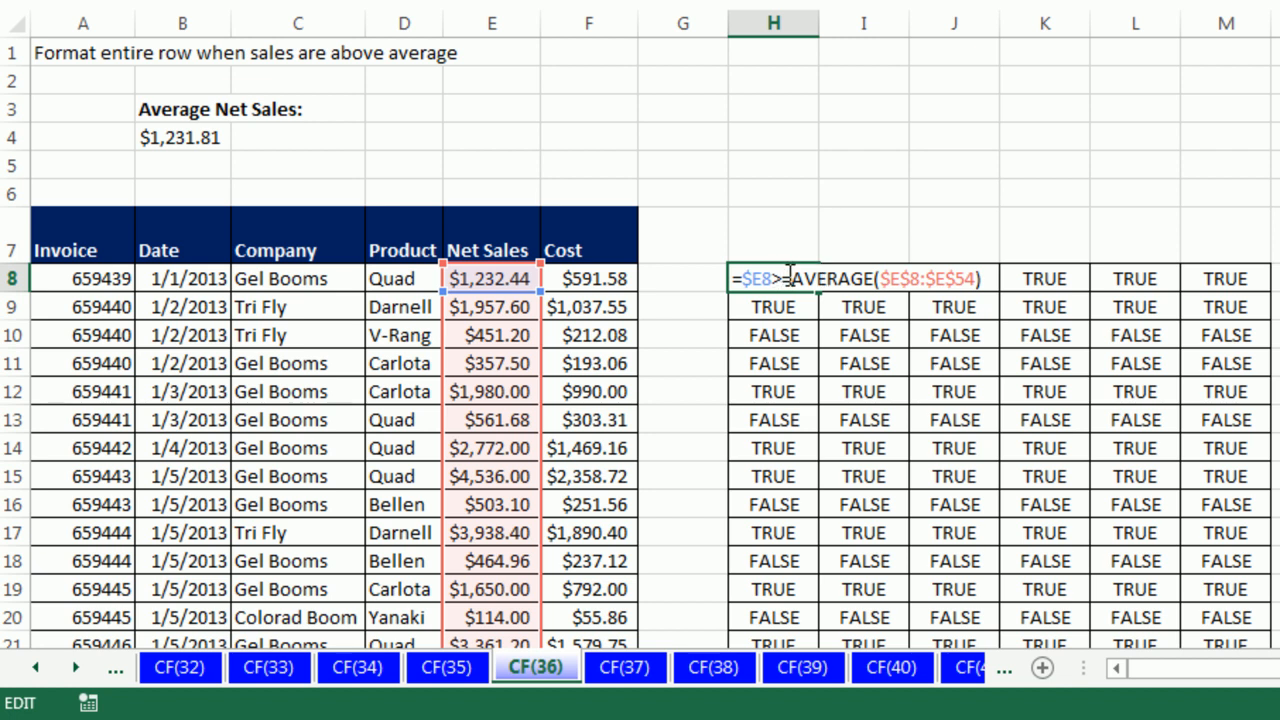
left_click_drag(793, 283, 992, 289)
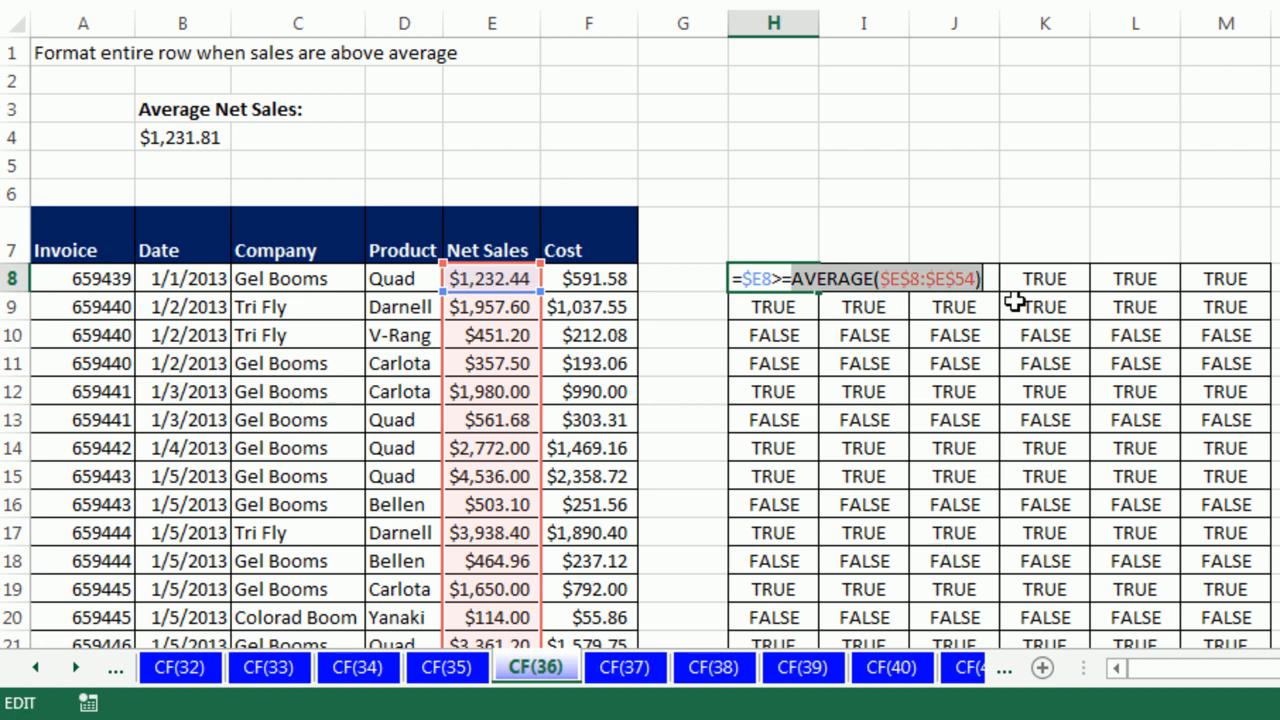
left_click_drag(995, 285, 490, 280)
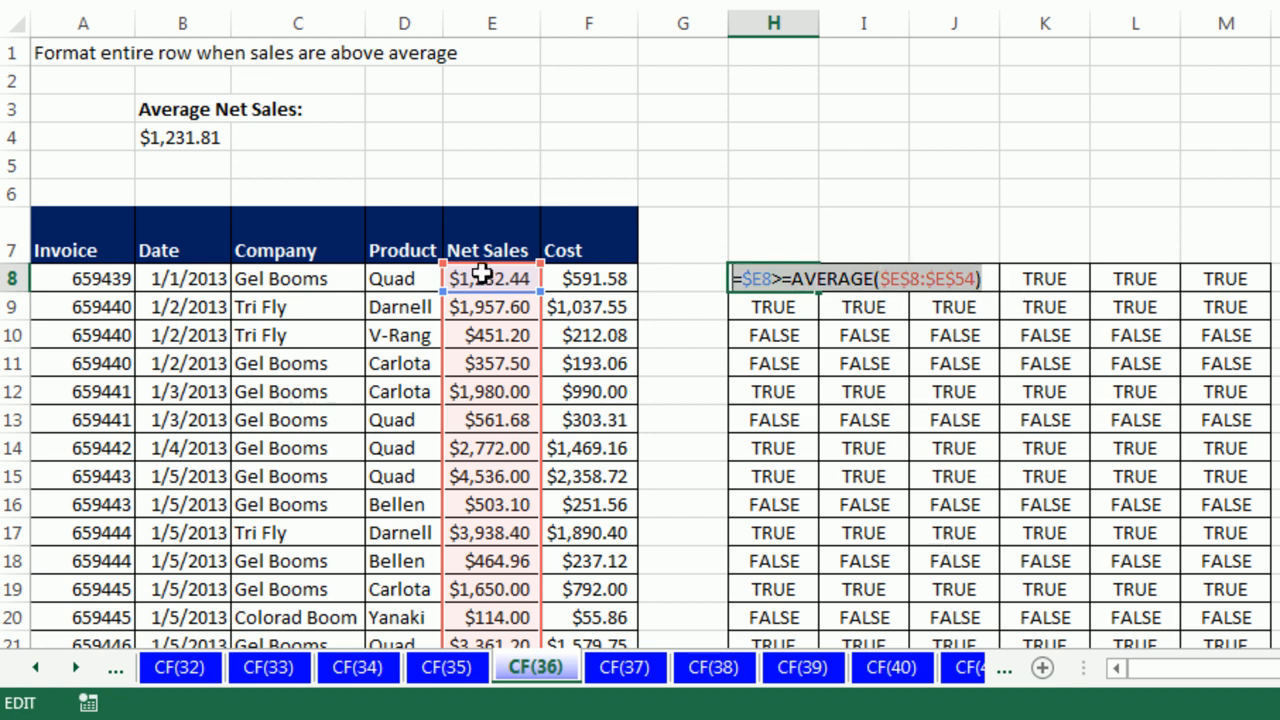
key("Escape")
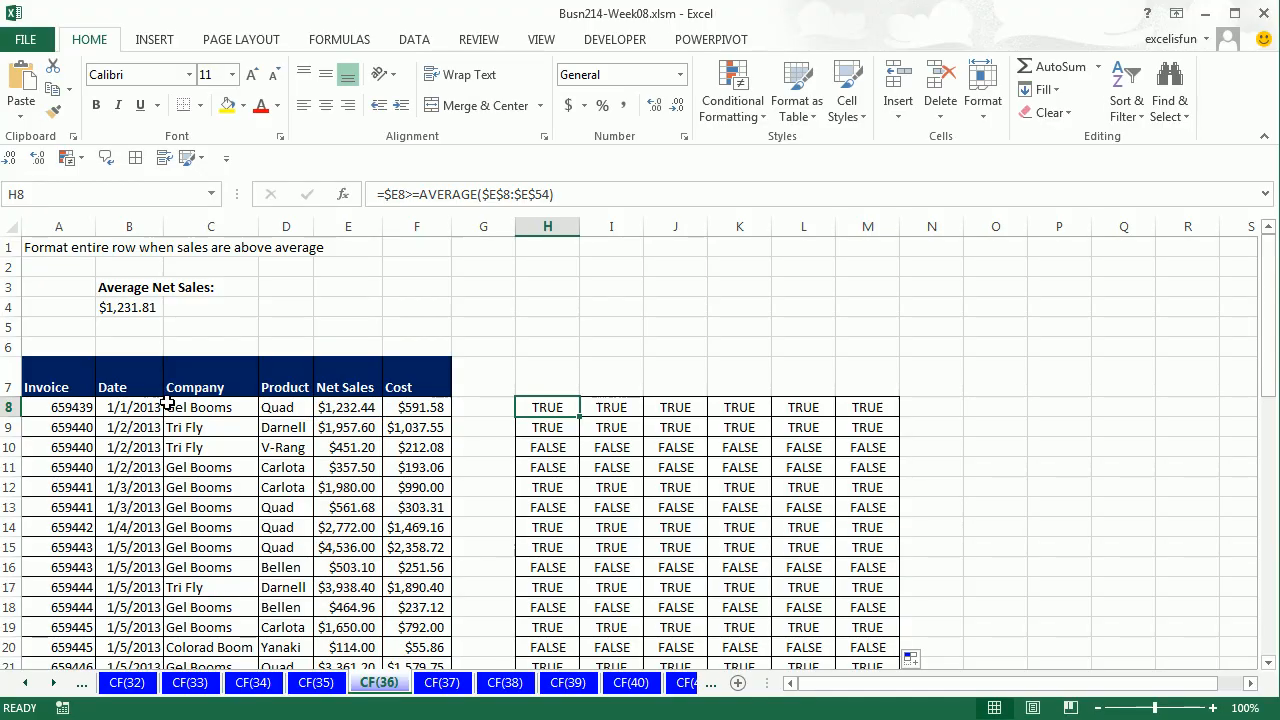
Step: Create a formula-based conditional formatting rule for A8:F54 using the copied formula =$E8>=AVERAGE($E$8:$E$54)
left_click(41, 403)
key("ctrl+shift+Right")
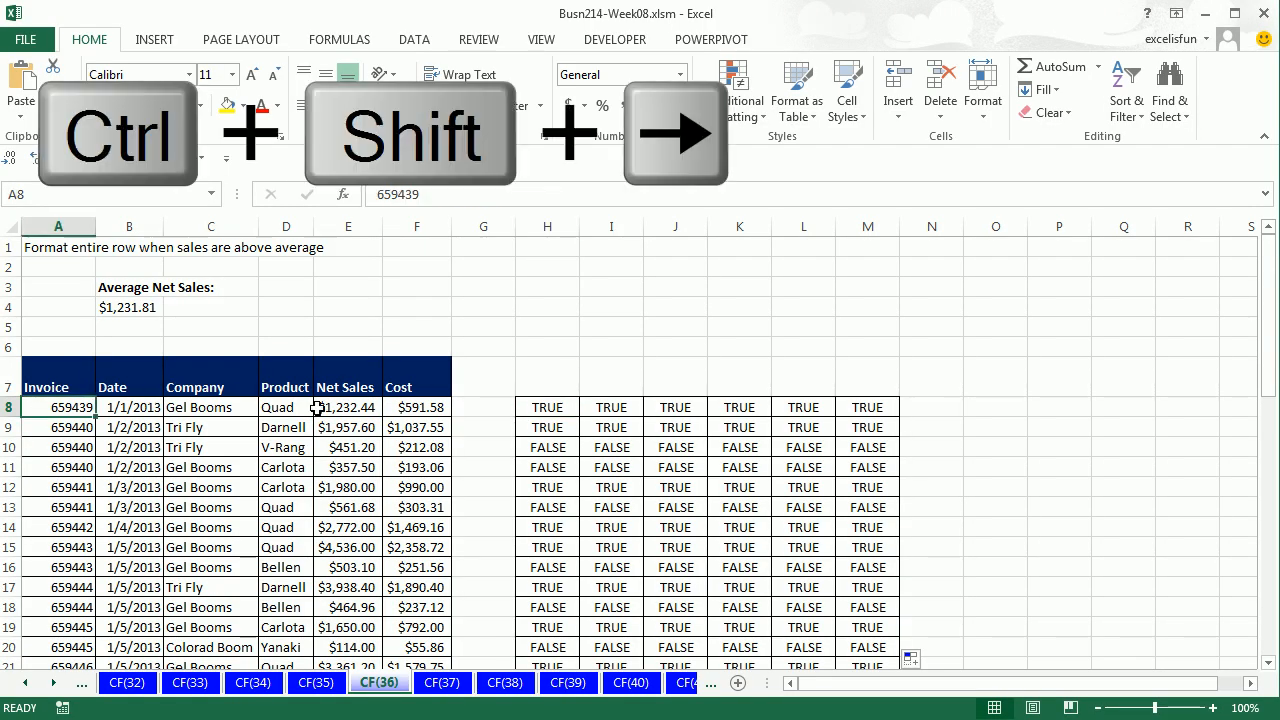
key("ctrl+shift+Down")
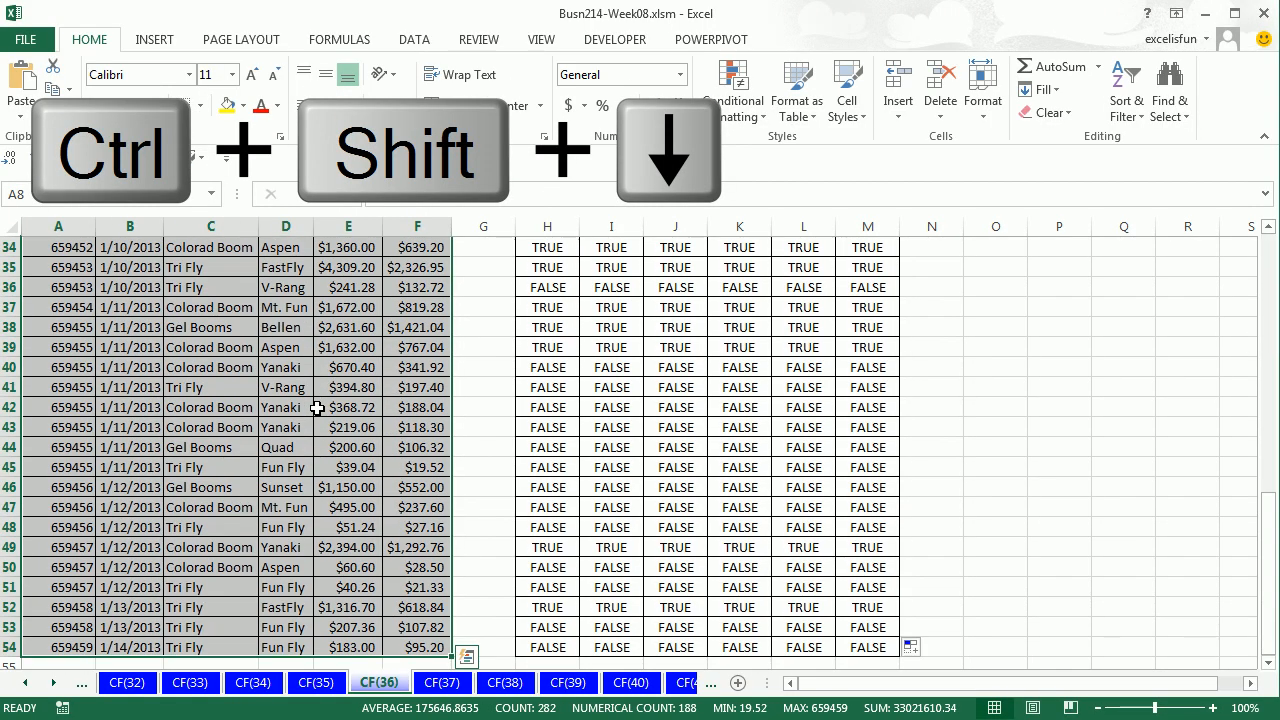
key("alt")
key("h")
key("l")
key("n")
key("Down")
key("Down")
key("Down")
key("Down")
key("Down")
key("Tab")
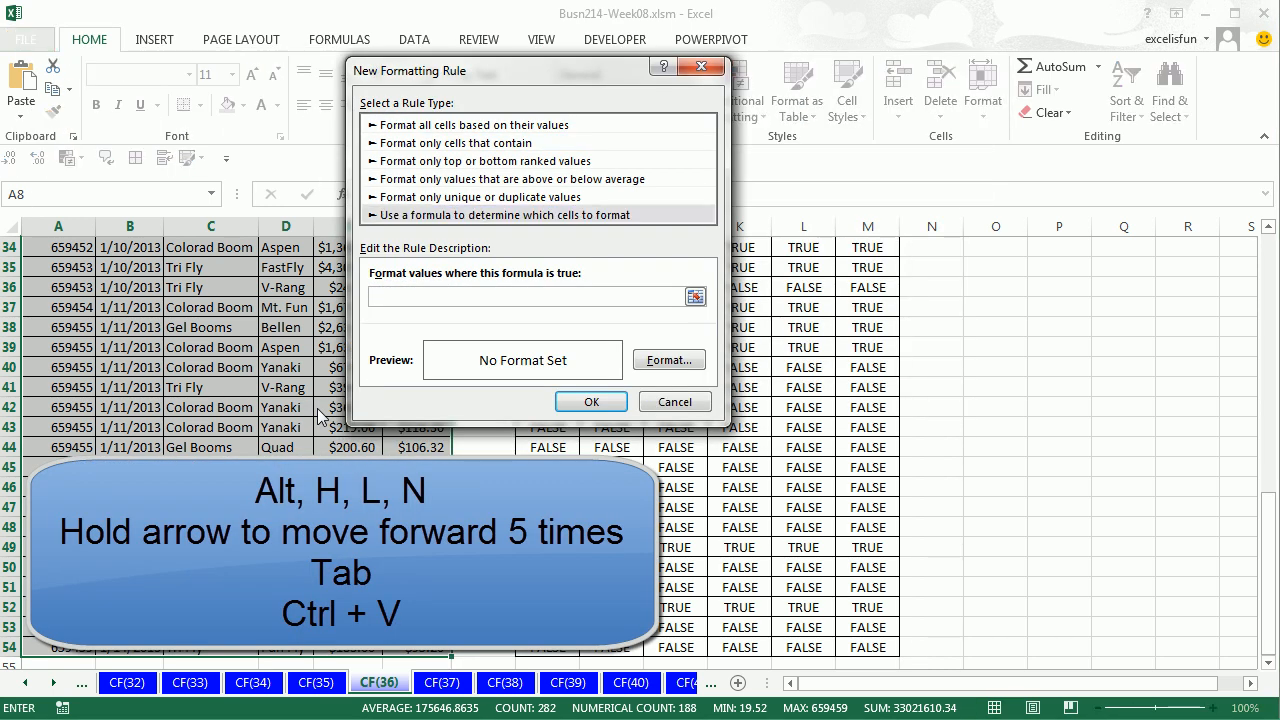
key("ctrl+v")
Step: Give the above-average rule a yellow fill, apply it, and check the highlighted rows on CF(36)
left_click(668, 360)
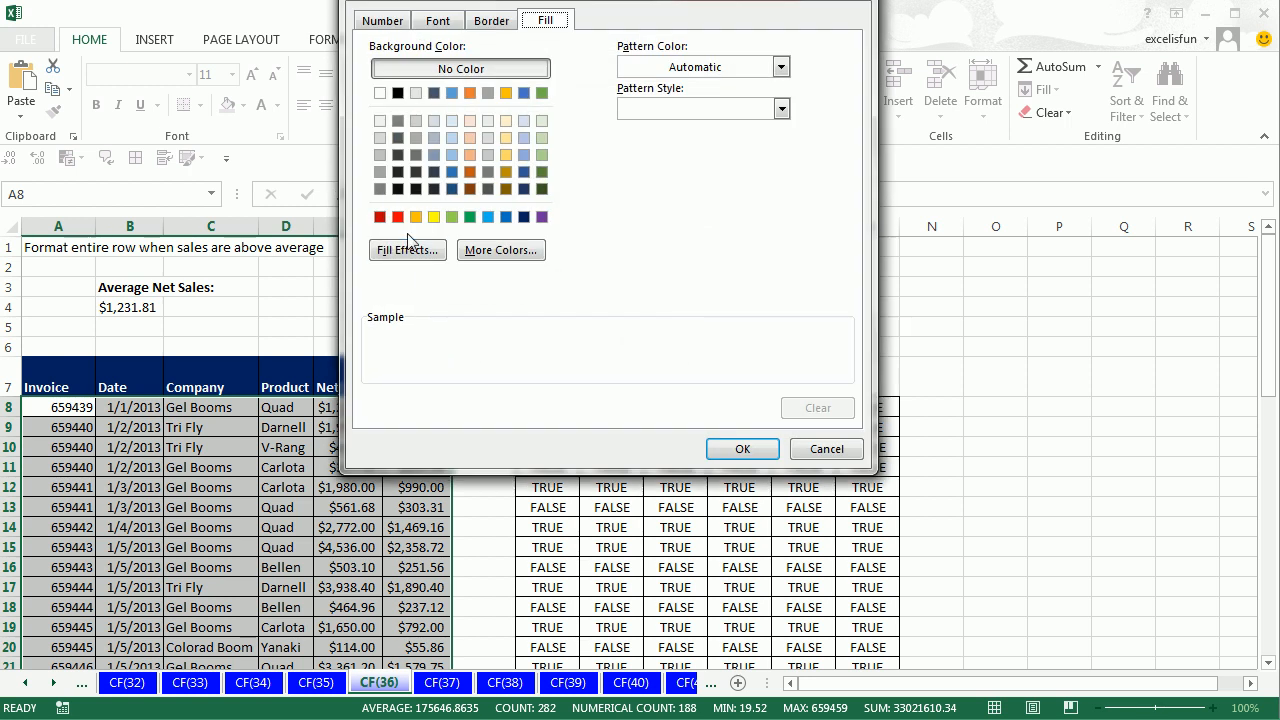
left_click(433, 216)
left_click(742, 448)
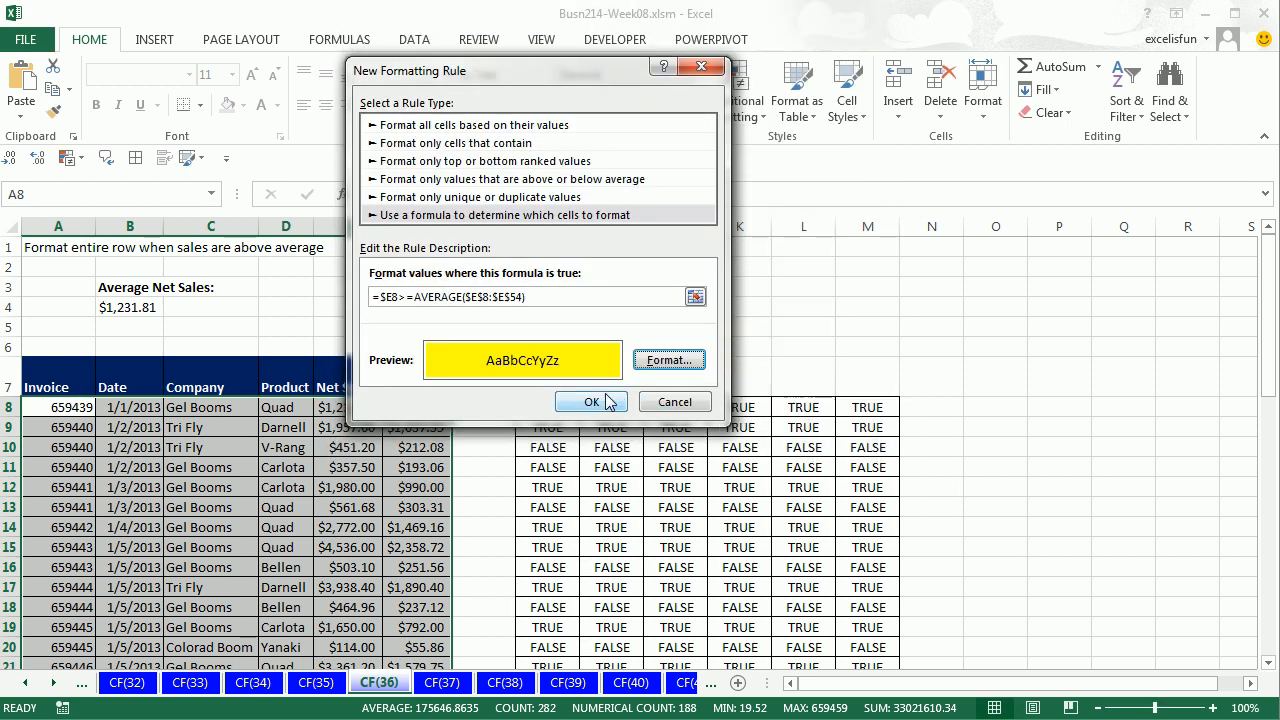
left_click(591, 401)
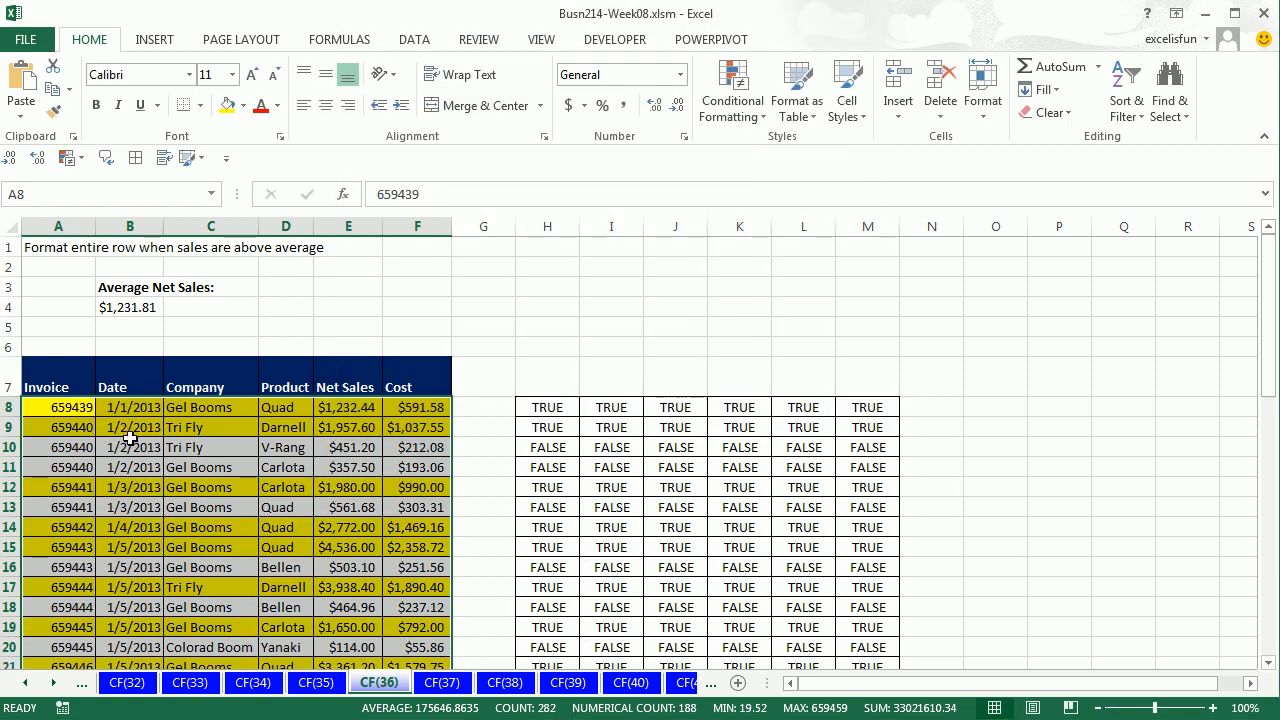
scroll(178, 452, "down", 6)
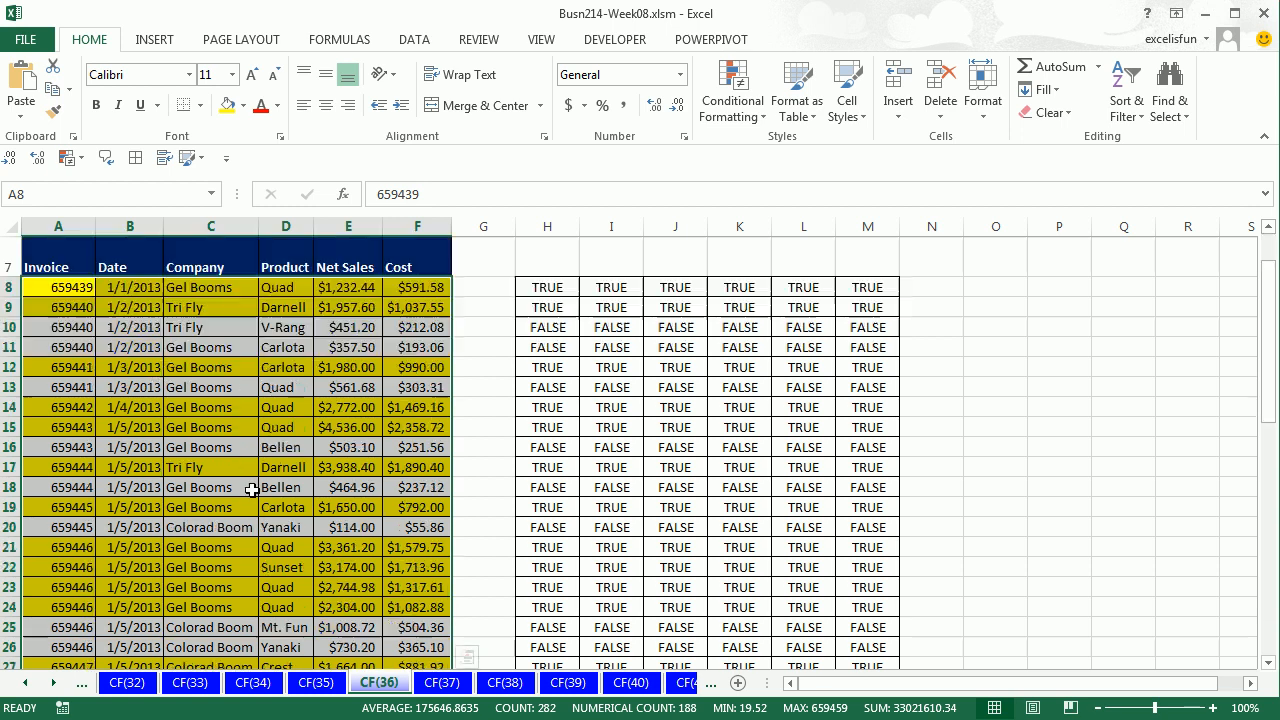
scroll(266, 531, "up", 6)
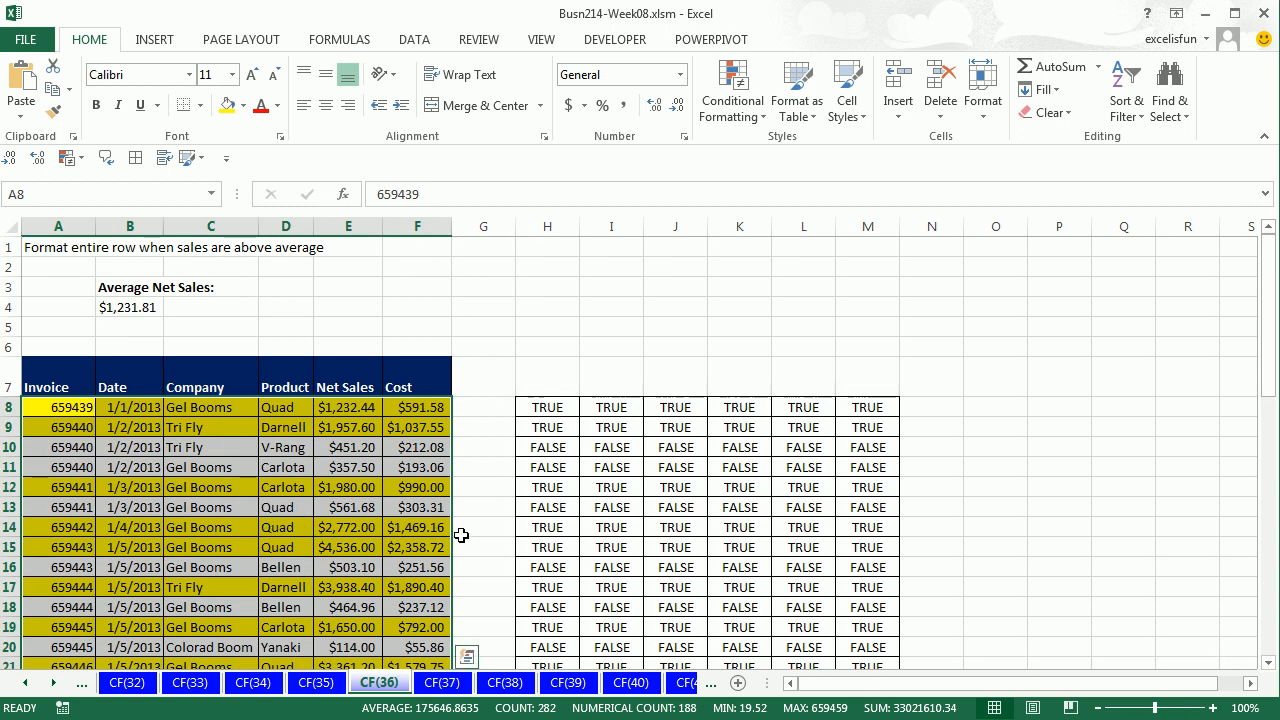
Step: Switch to the CF(37) sheet and mark out every other row of the empty table, from row 4 to row 12
left_click(441, 683)
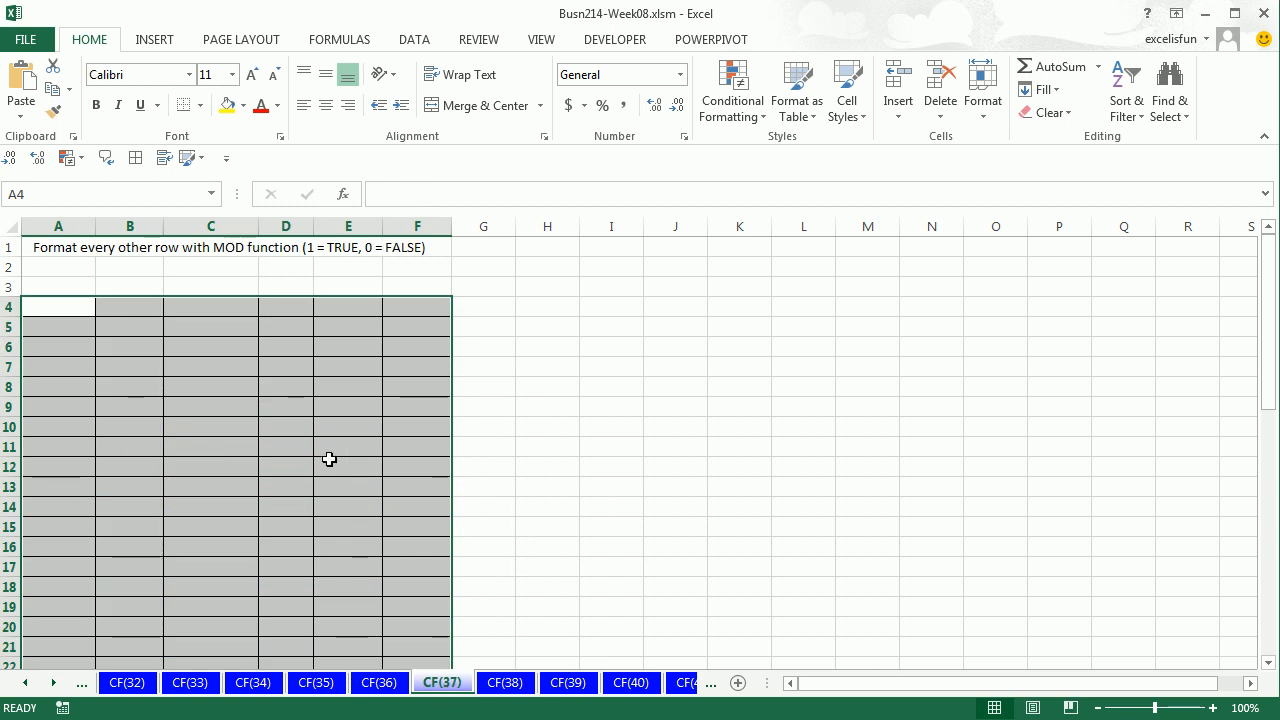
left_click_drag(39, 310, 420, 308)
left_click_drag(71, 348, 426, 346)
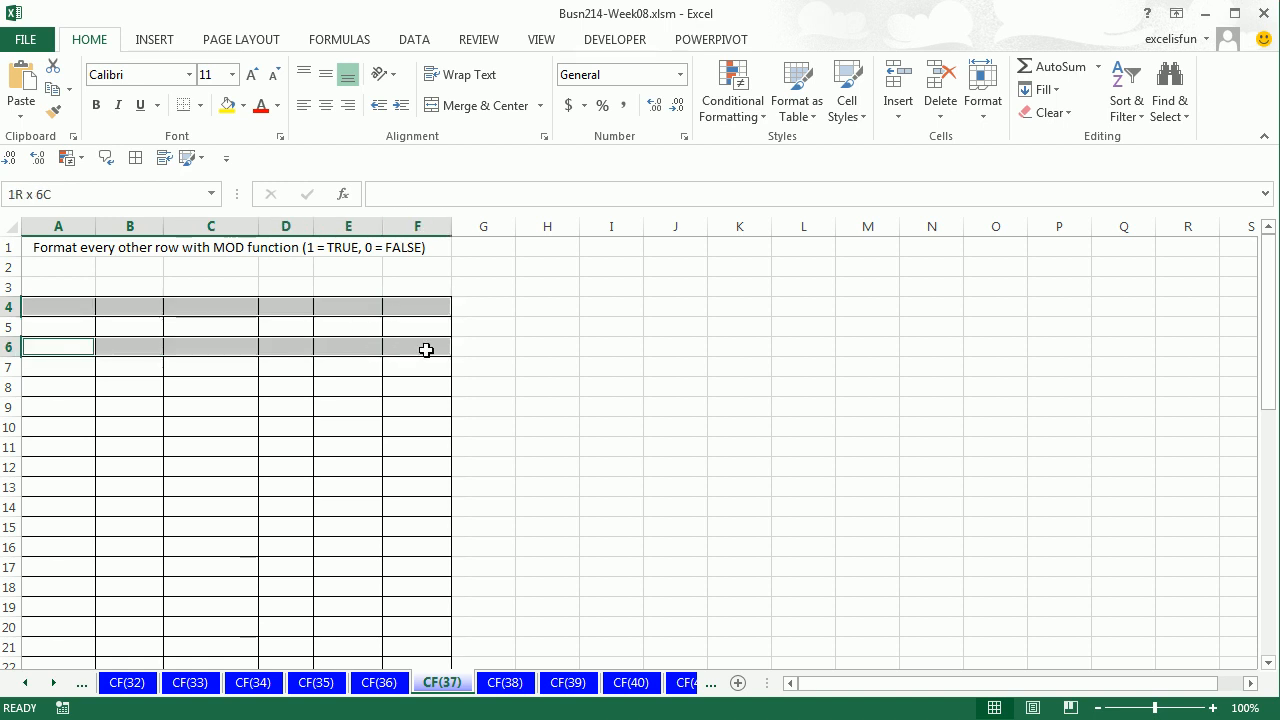
left_click_drag(56, 388, 408, 396)
left_click_drag(43, 432, 415, 432)
left_click_drag(38, 466, 465, 462)
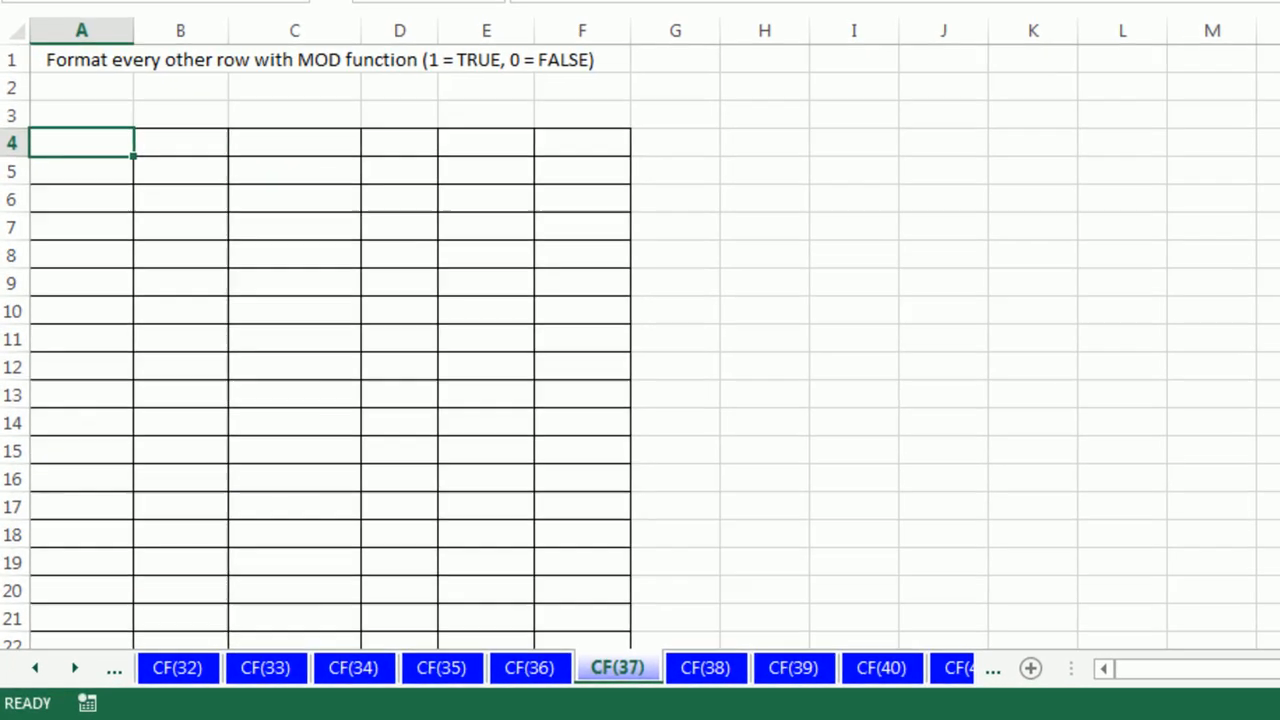
Step: Enter the row-counting formula =ROWS(A$4:A4) in A4
type("=rows")
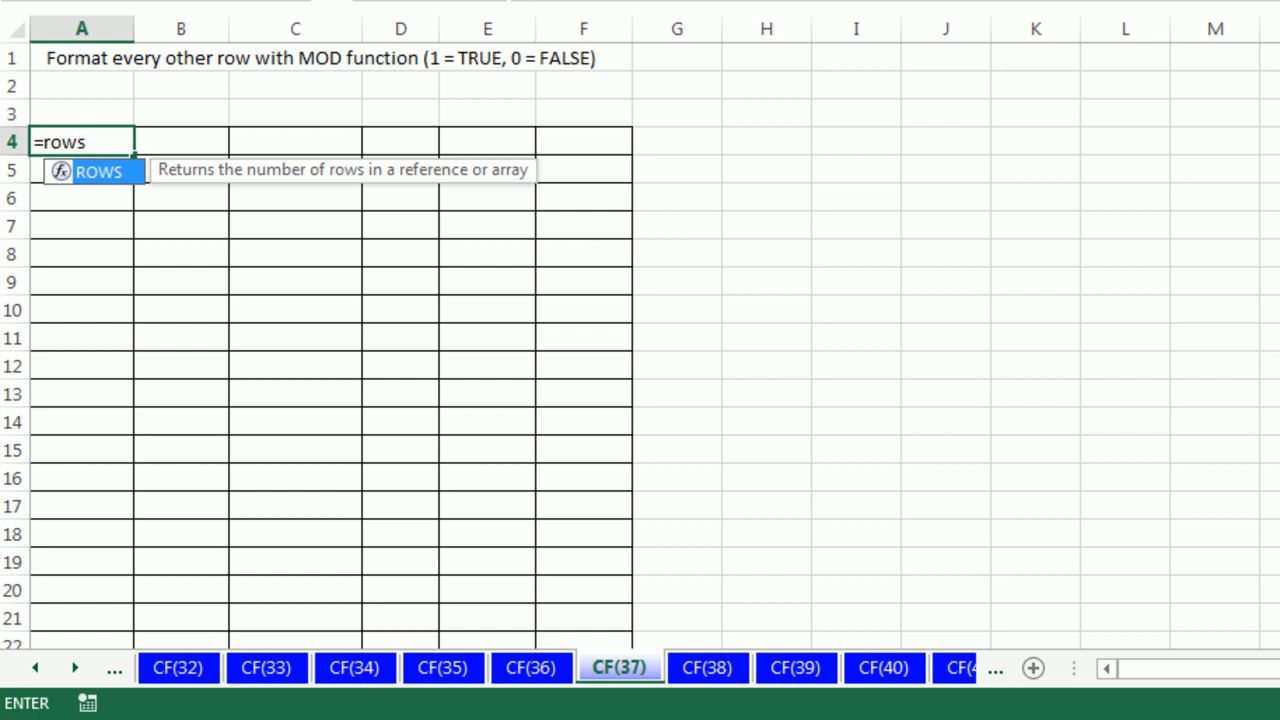
key("Tab")
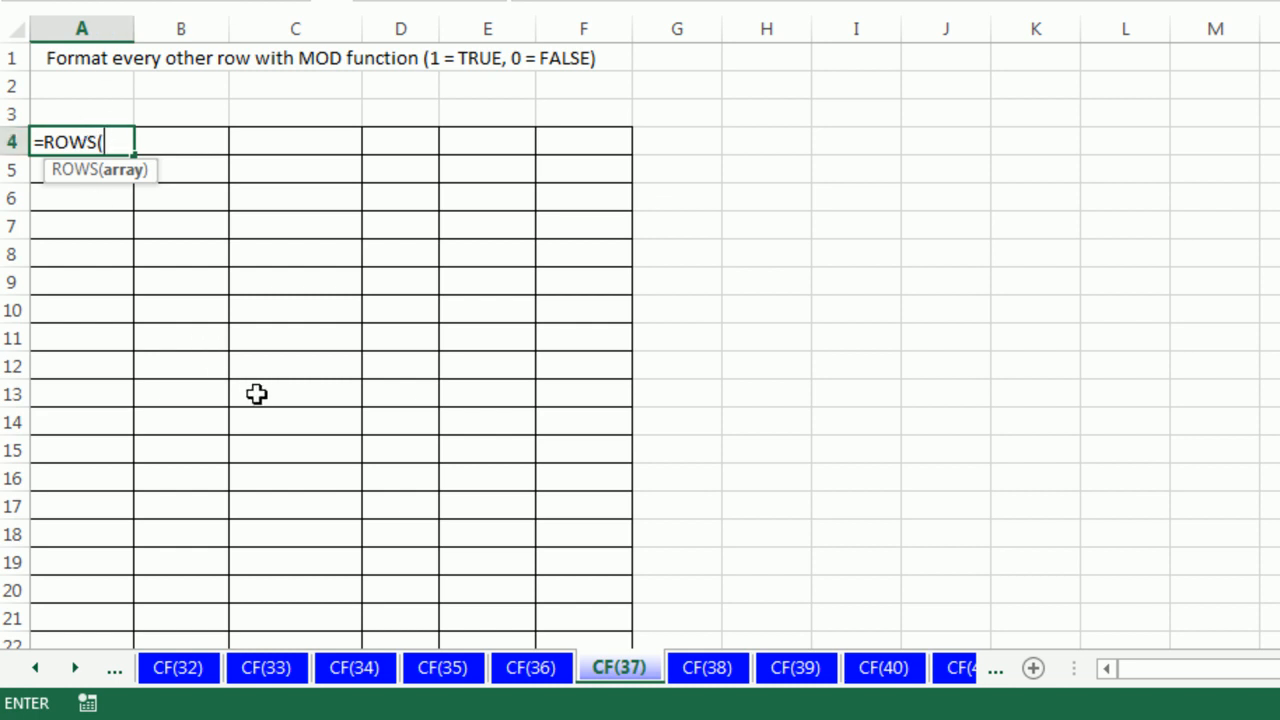
type("A$4:A4")
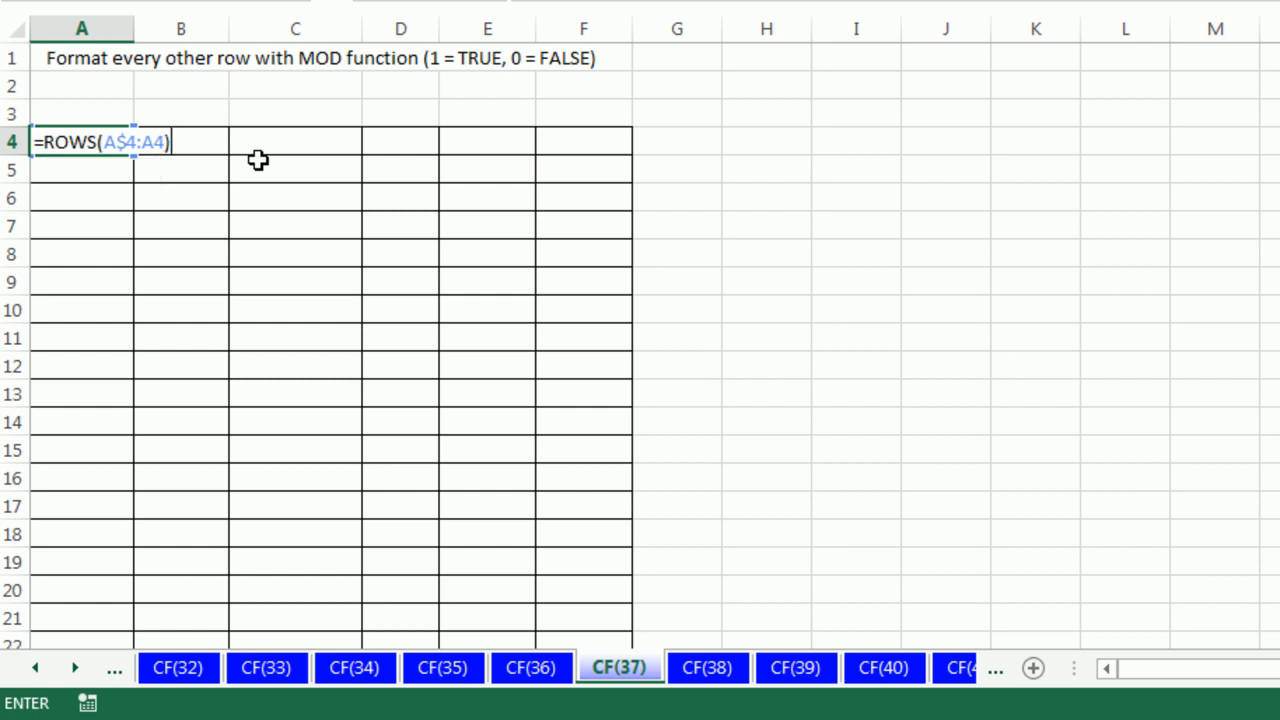
key("ctrl+Return")
Step: Copy the ROWS formula across to F4, check its references there, and fill it down through A4:F50
left_click_drag(137, 157, 620, 158)
double_click(590, 138)
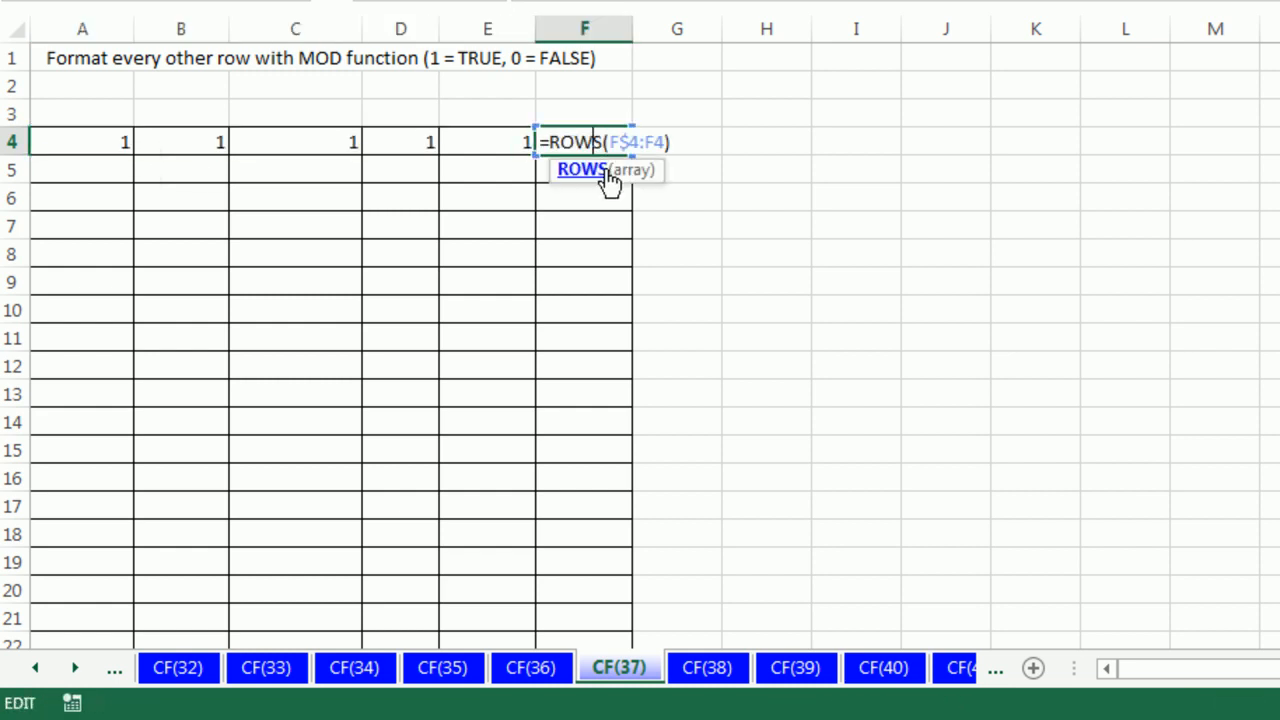
left_click_drag(74, 140, 628, 604)
scroll(556, 590, "up", 10)
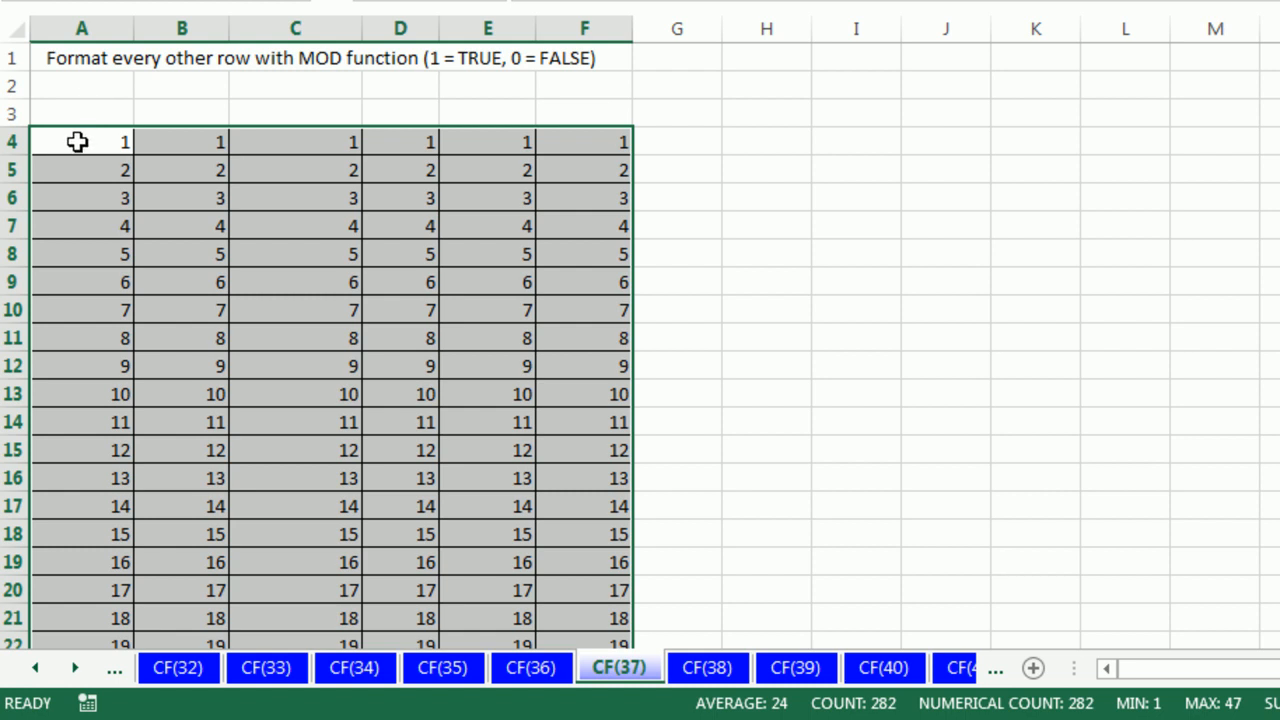
Step: Wrap the ROWS formula in MOD with divisor 2, giving =MOD(ROWS(A$4:A4),2), and enter it throughout A4:F50
type("=ROWS(A$4:A4)")
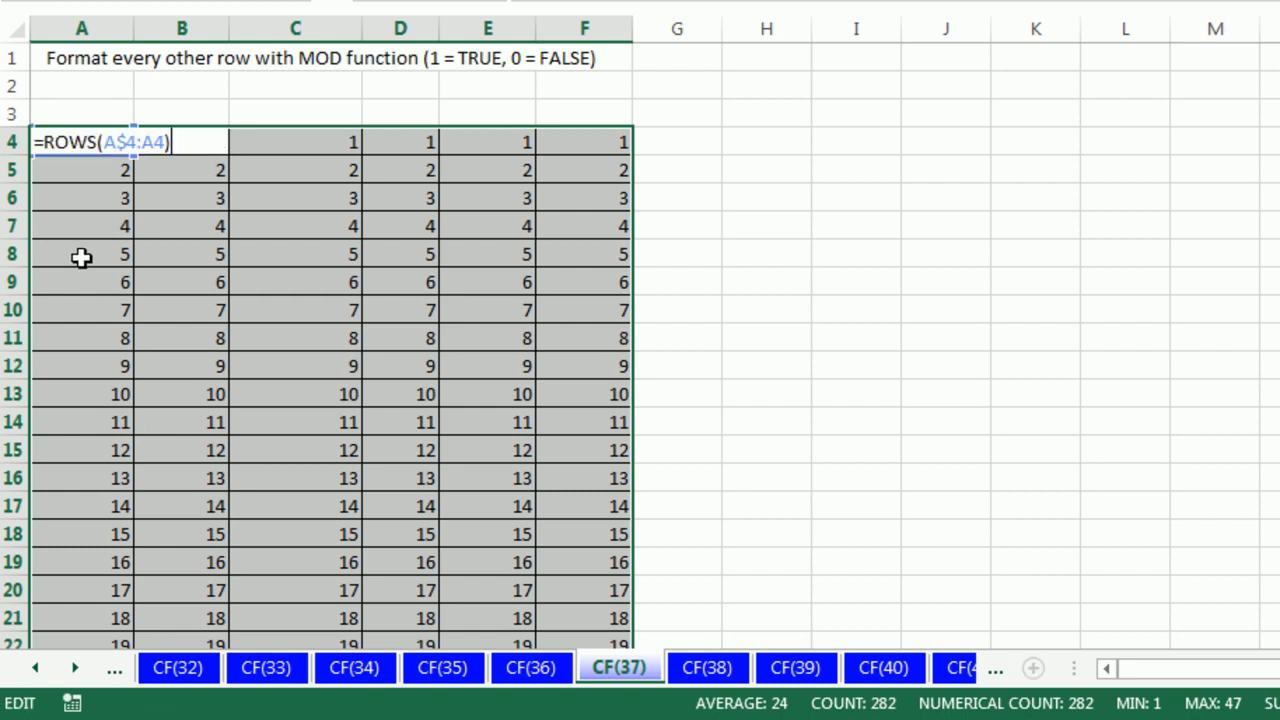
left_click(45, 141)
type("mod")
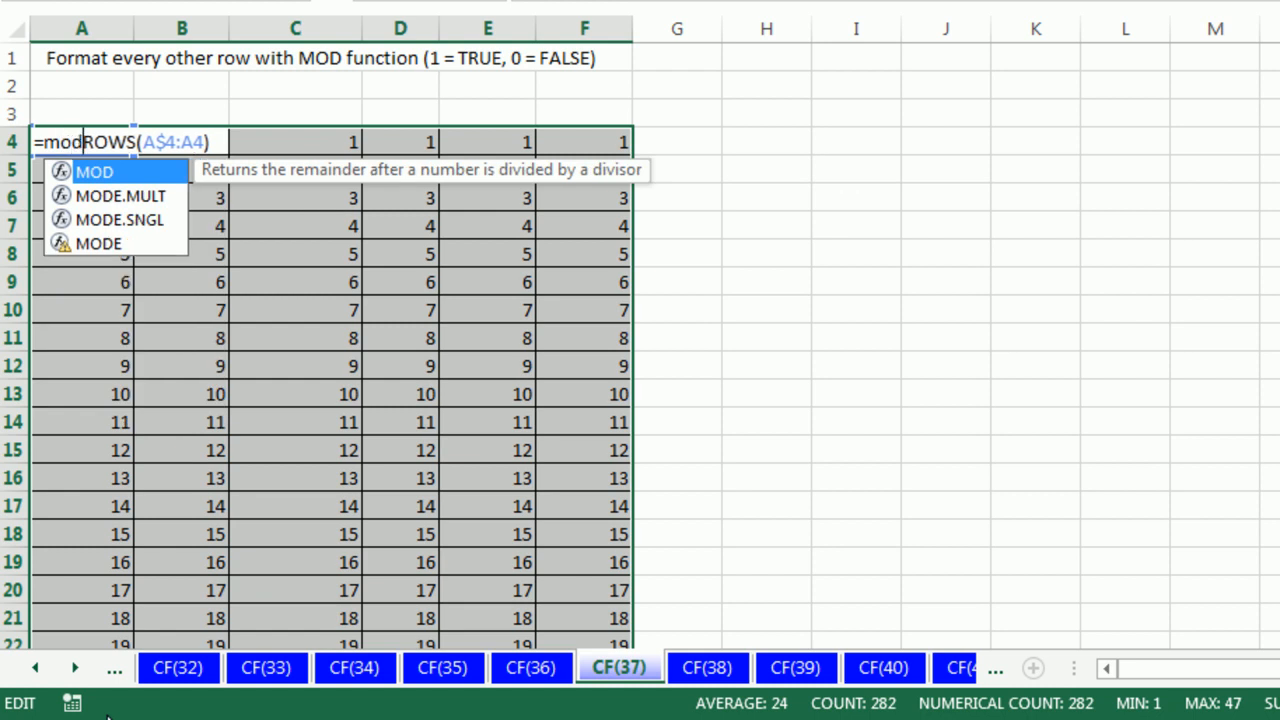
key("Tab")
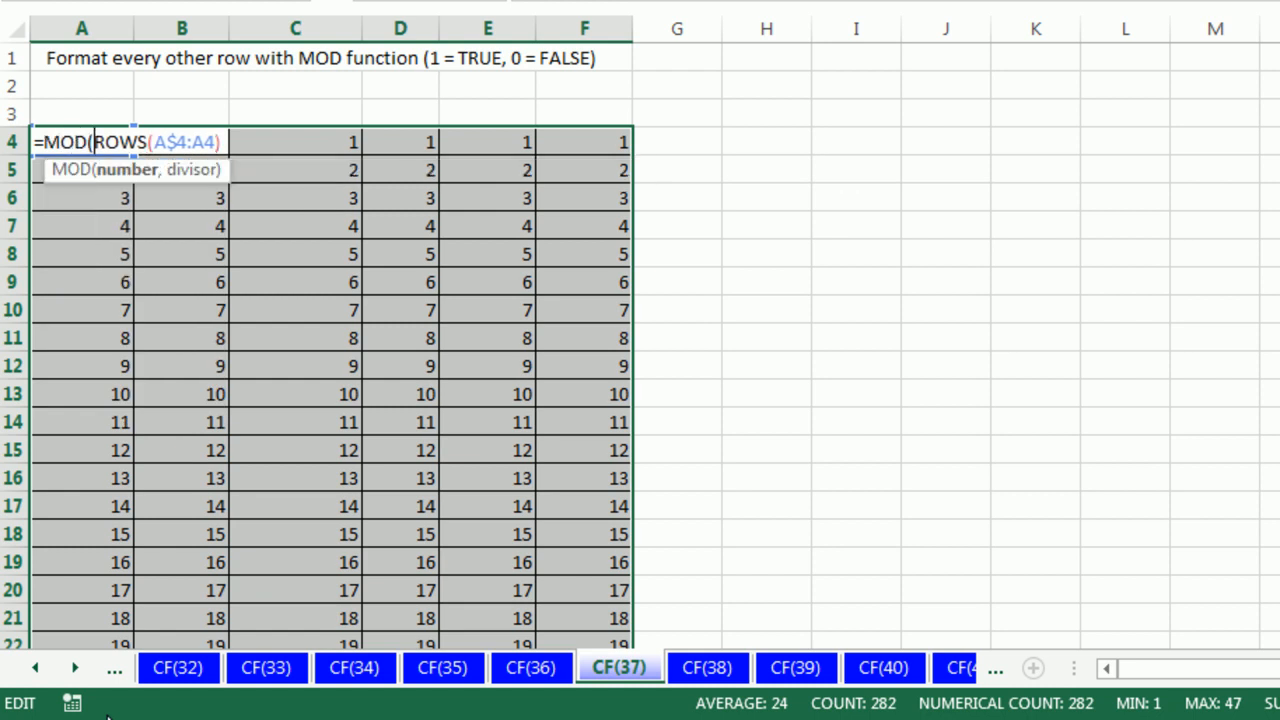
left_click(226, 143)
type(",")
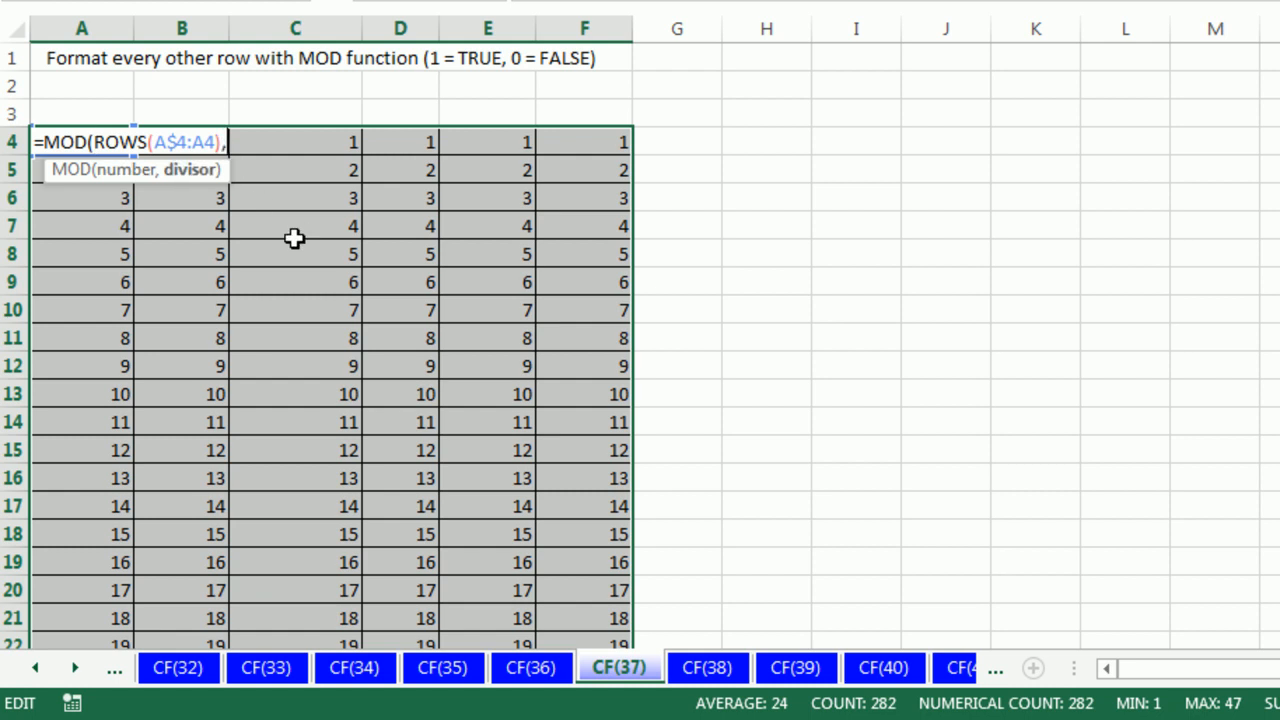
type("2")
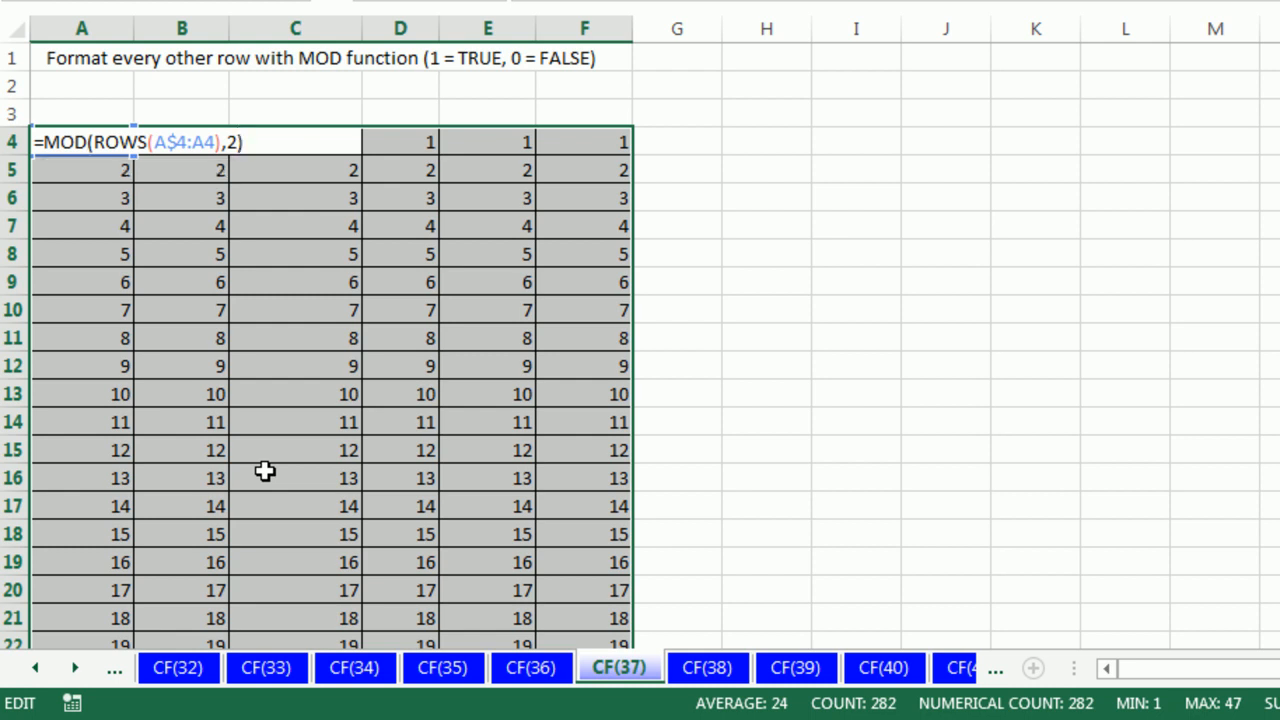
type(")")
key("ctrl+Return")
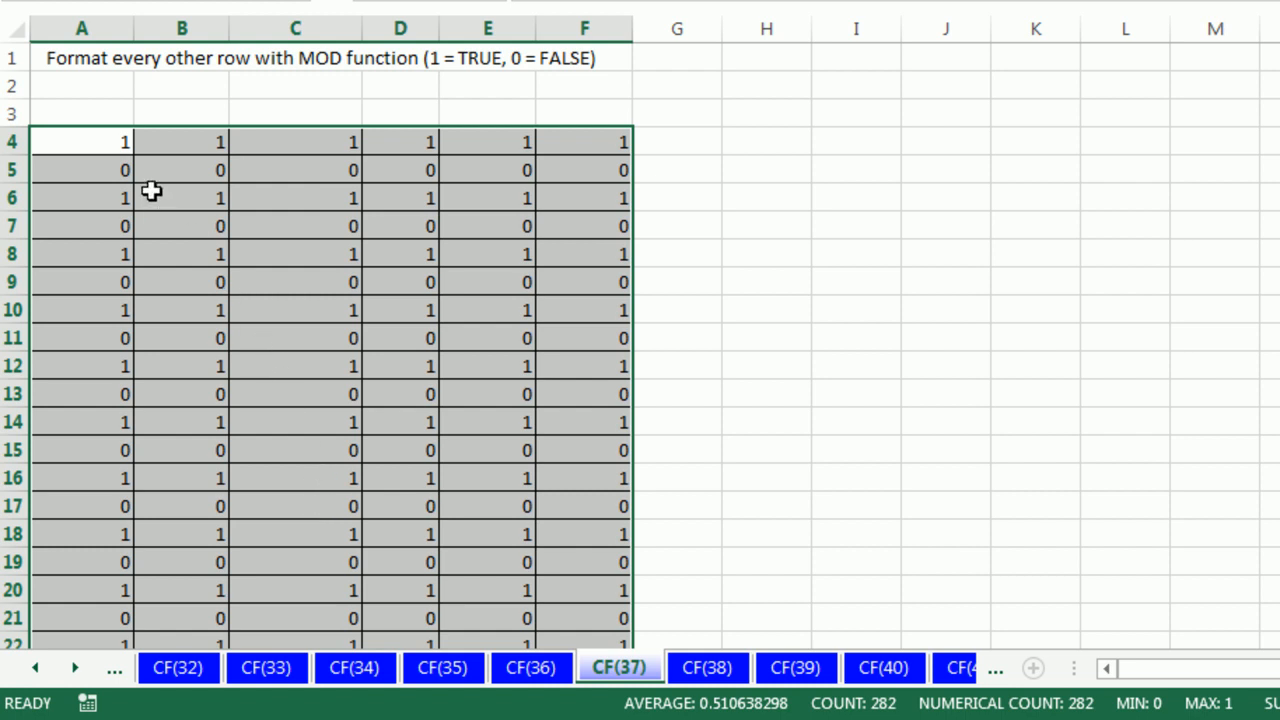
Step: Copy the MOD formula's text from A4 and clear the contents of A4:F50
key("F2")
left_click_drag(36, 142, 279, 156)
key("ctrl+c")
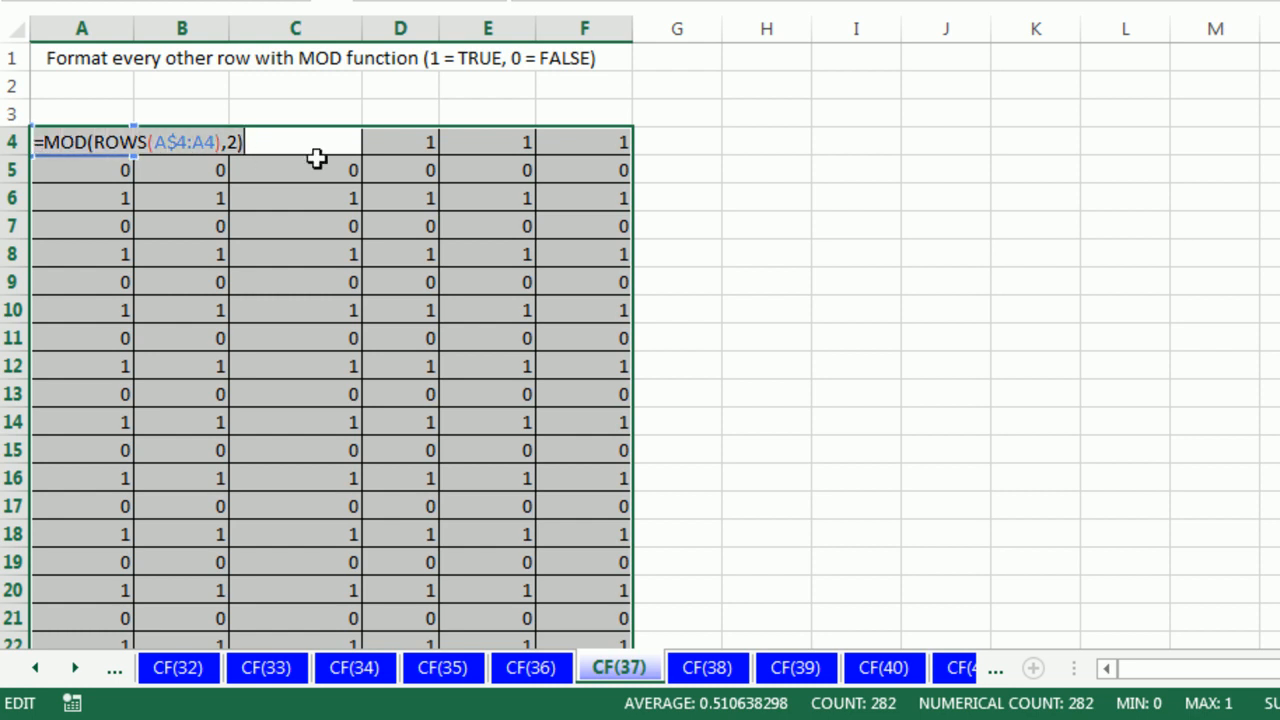
key("Escape")
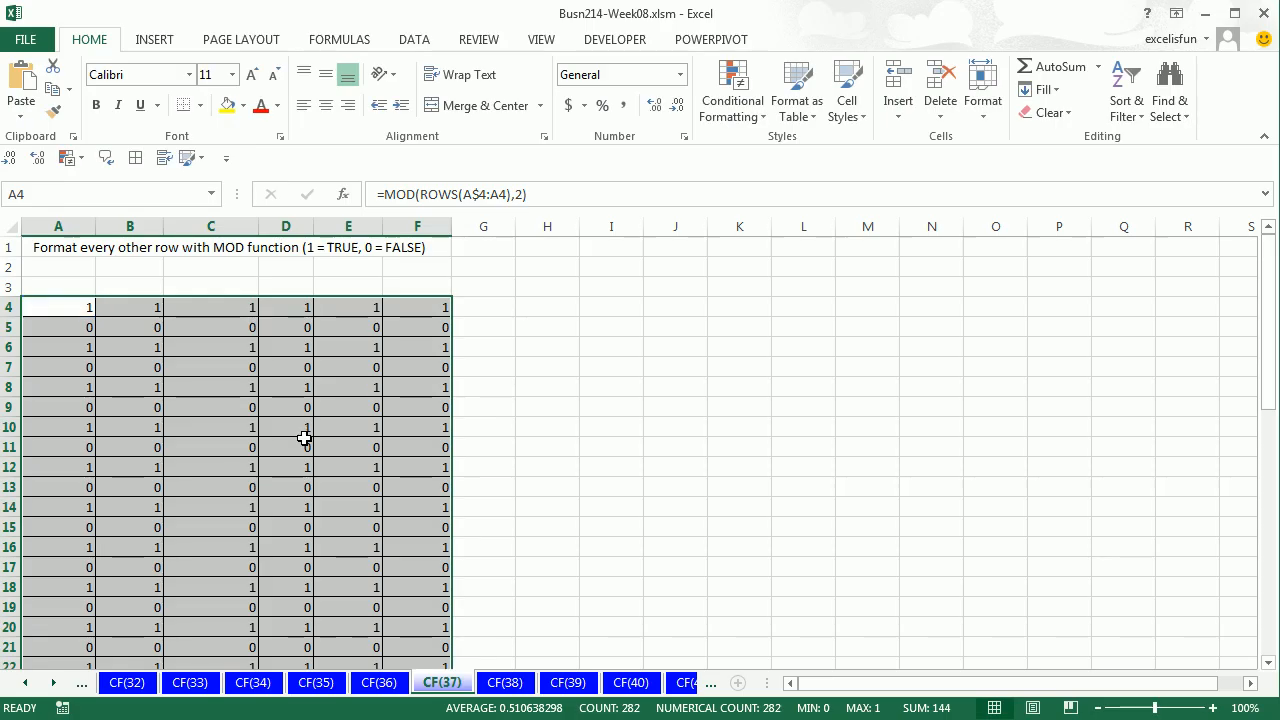
key("Delete")
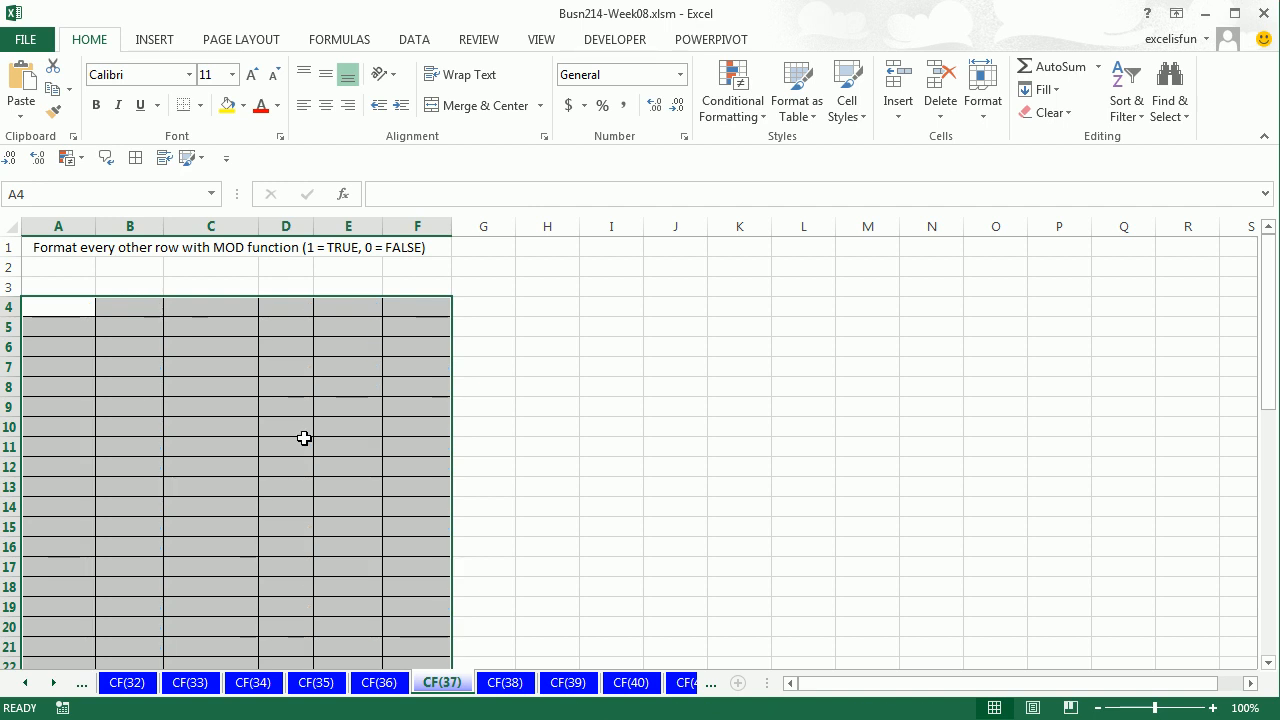
Step: Create a formula-based conditional formatting rule for A4:F50 and paste in =MOD(ROWS(A$4:A4),2) as its condition
key("alt")
key("h")
key("l")
key("n")
key("Down")
key("Down")
key("Down")
key("Down")
key("Down")
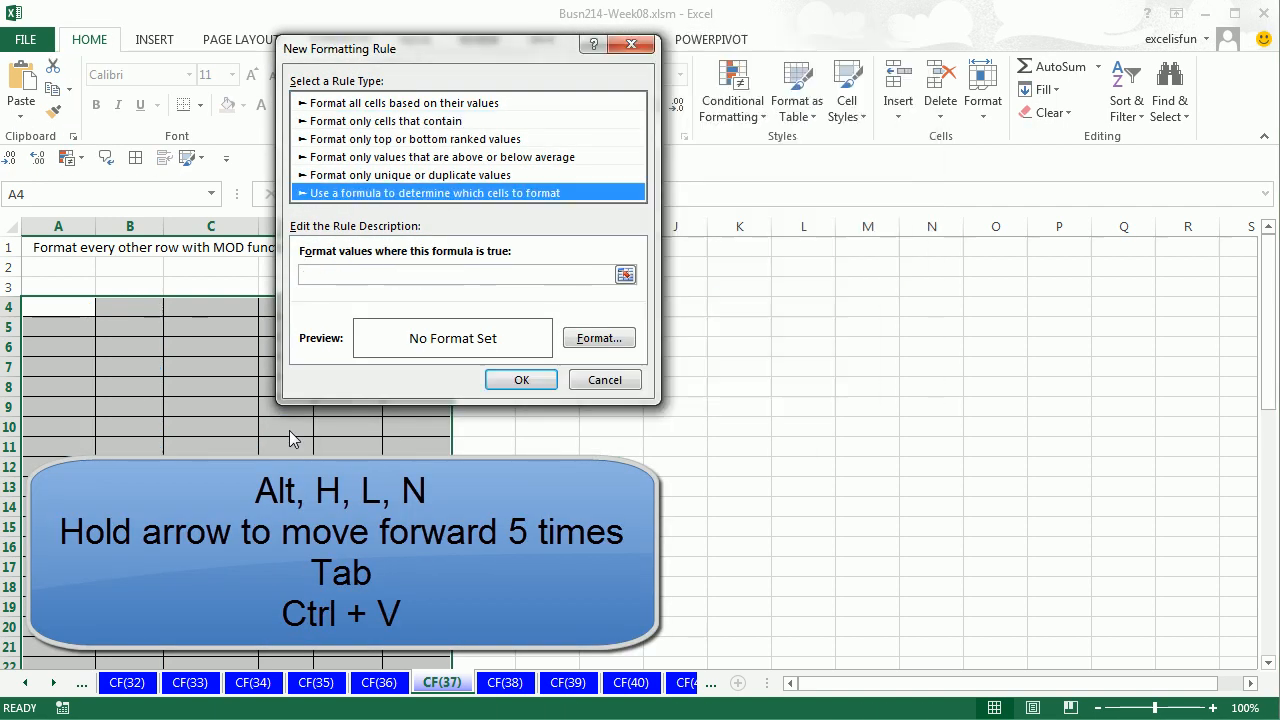
key("Tab")
key("ctrl+v")
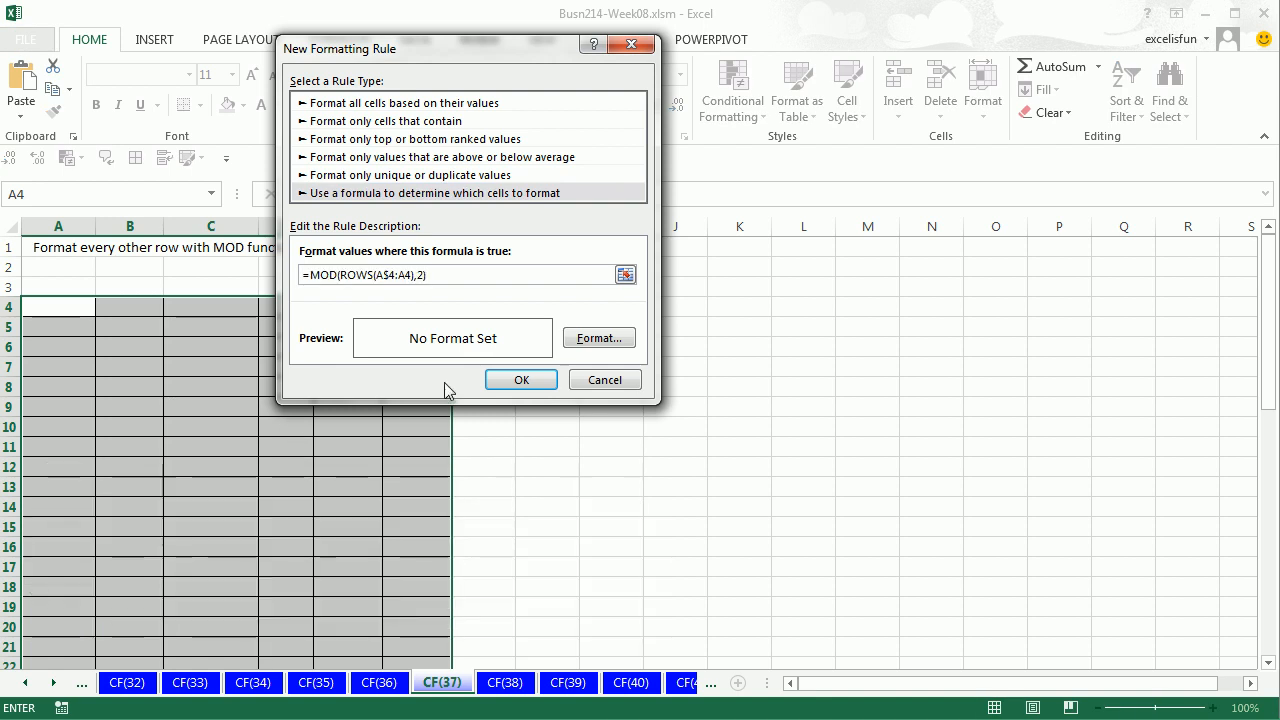
Step: Give the alternating-row rule a light green fill from the standard color palette and apply it to the table
left_click(591, 340)
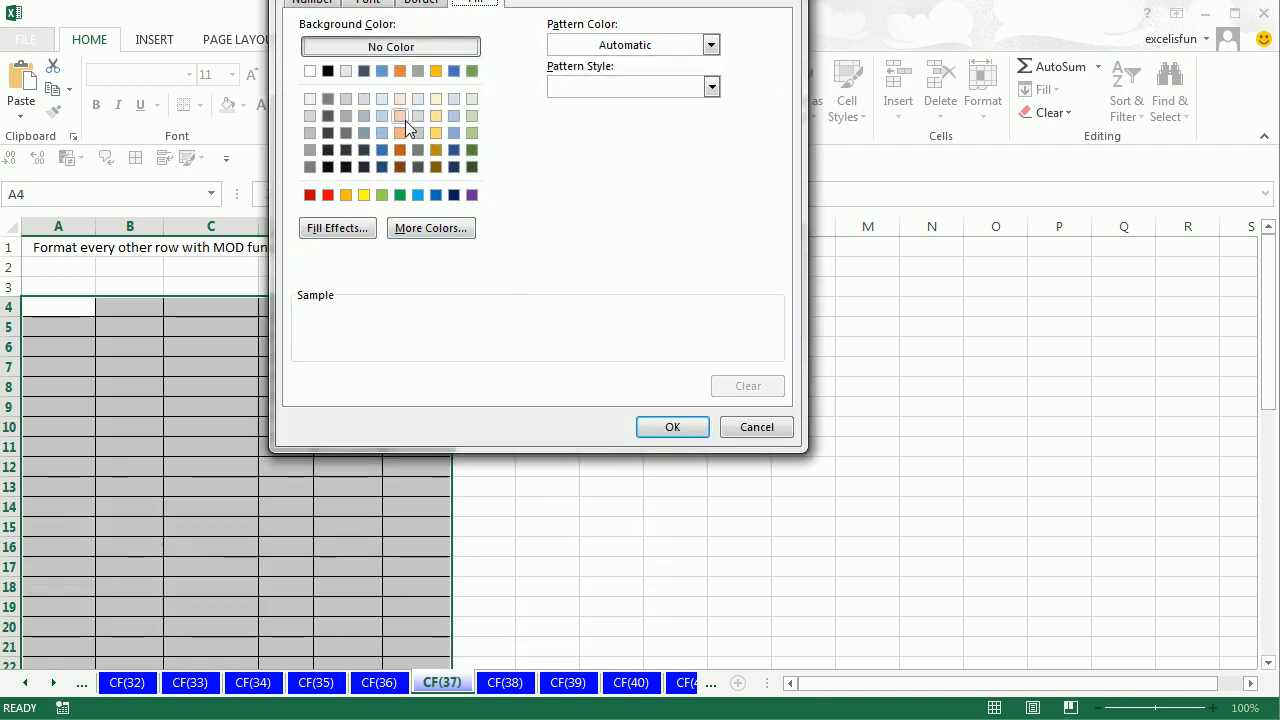
left_click(426, 232)
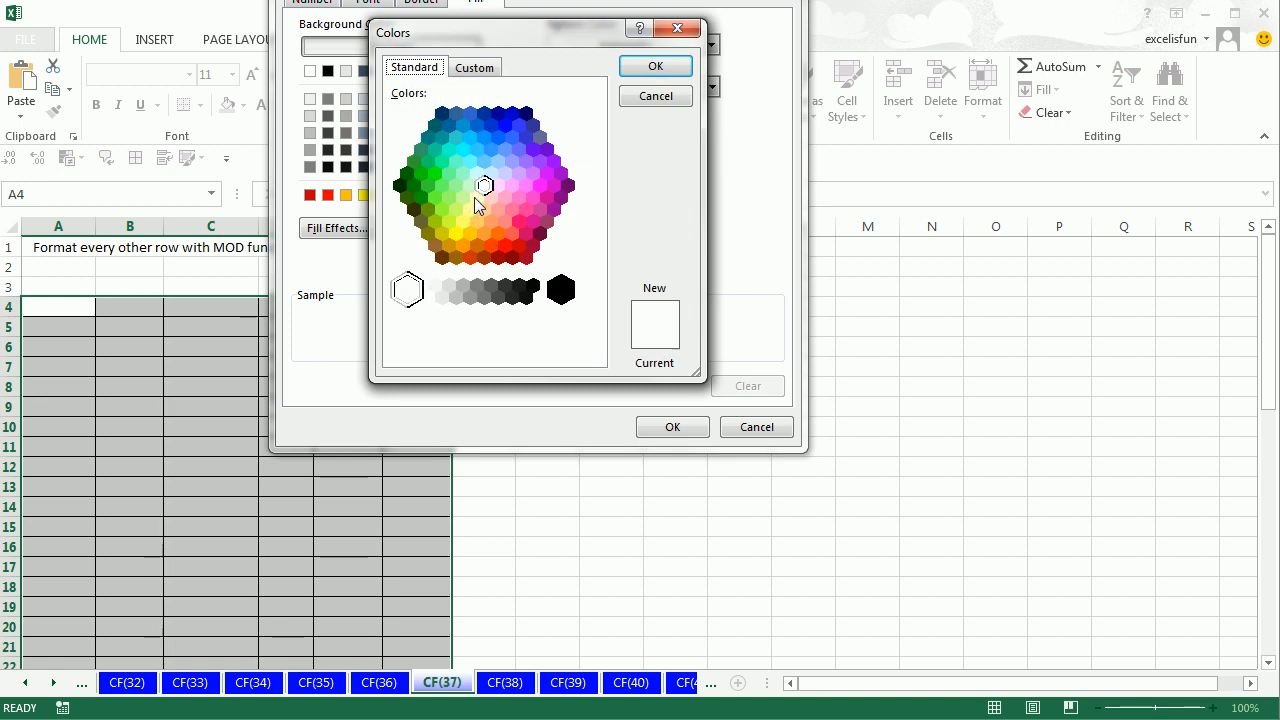
left_click(469, 186)
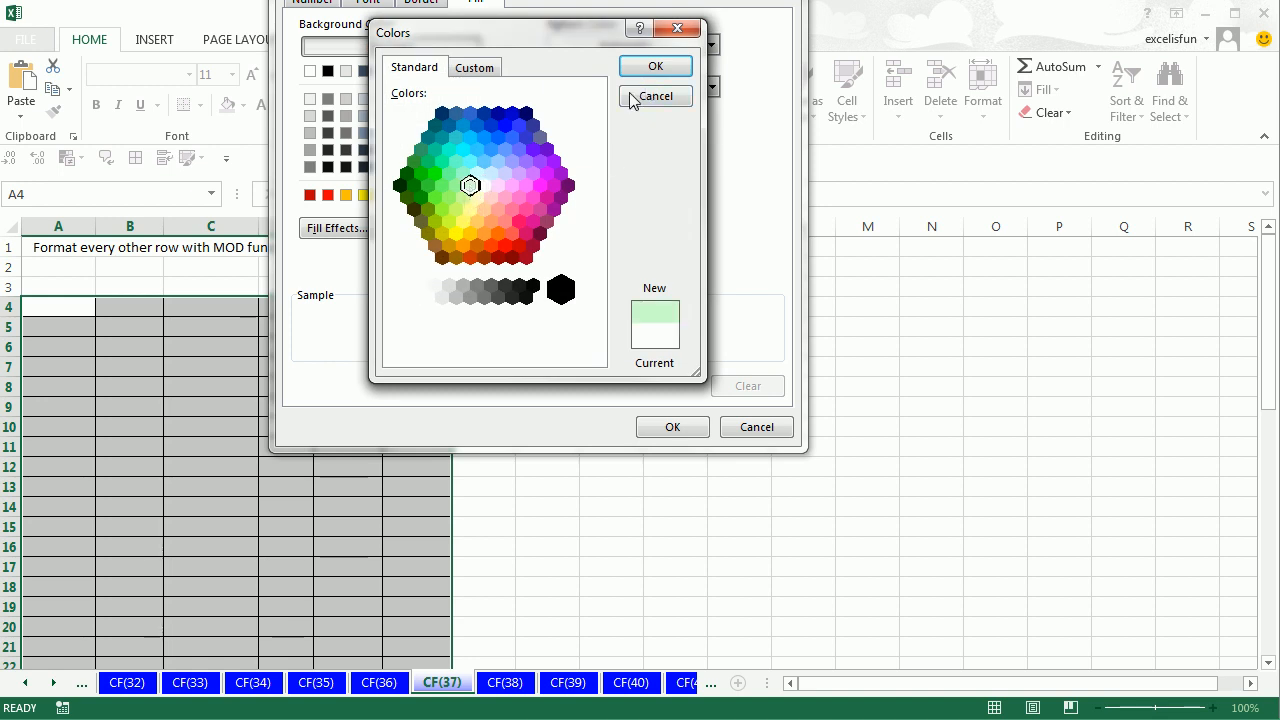
left_click(477, 174)
left_click(469, 186)
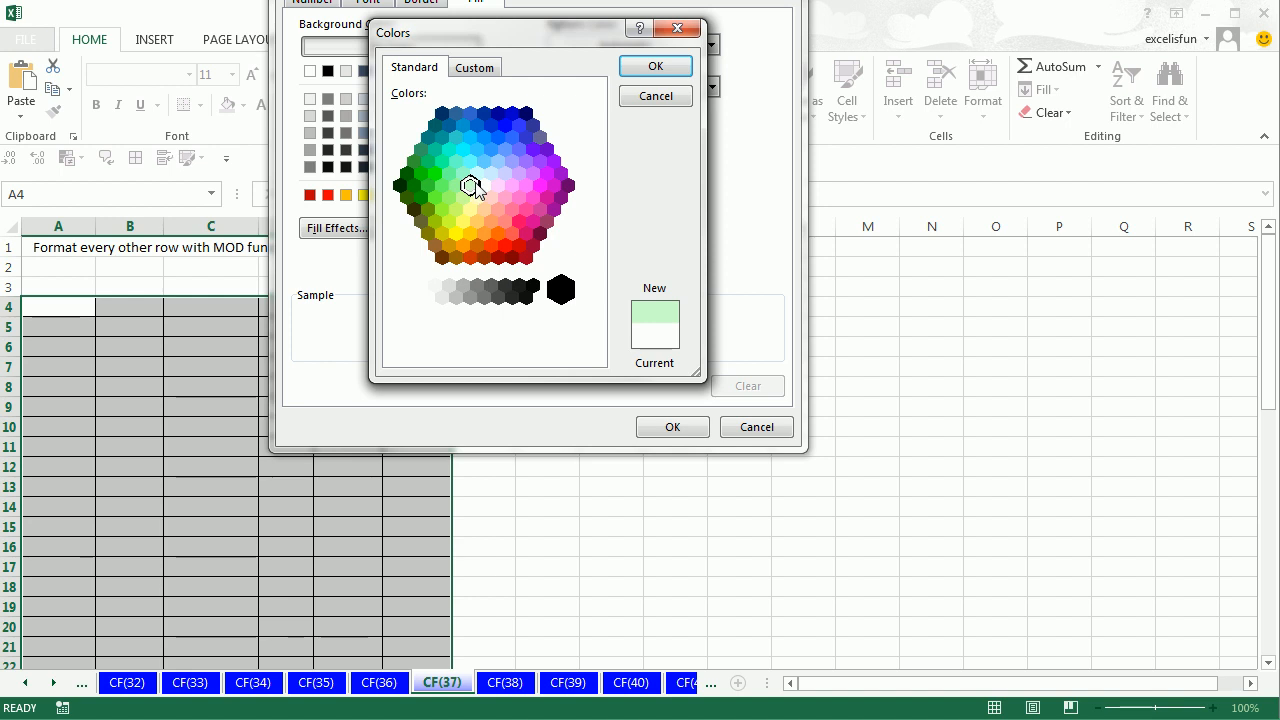
left_click(651, 70)
left_click(670, 436)
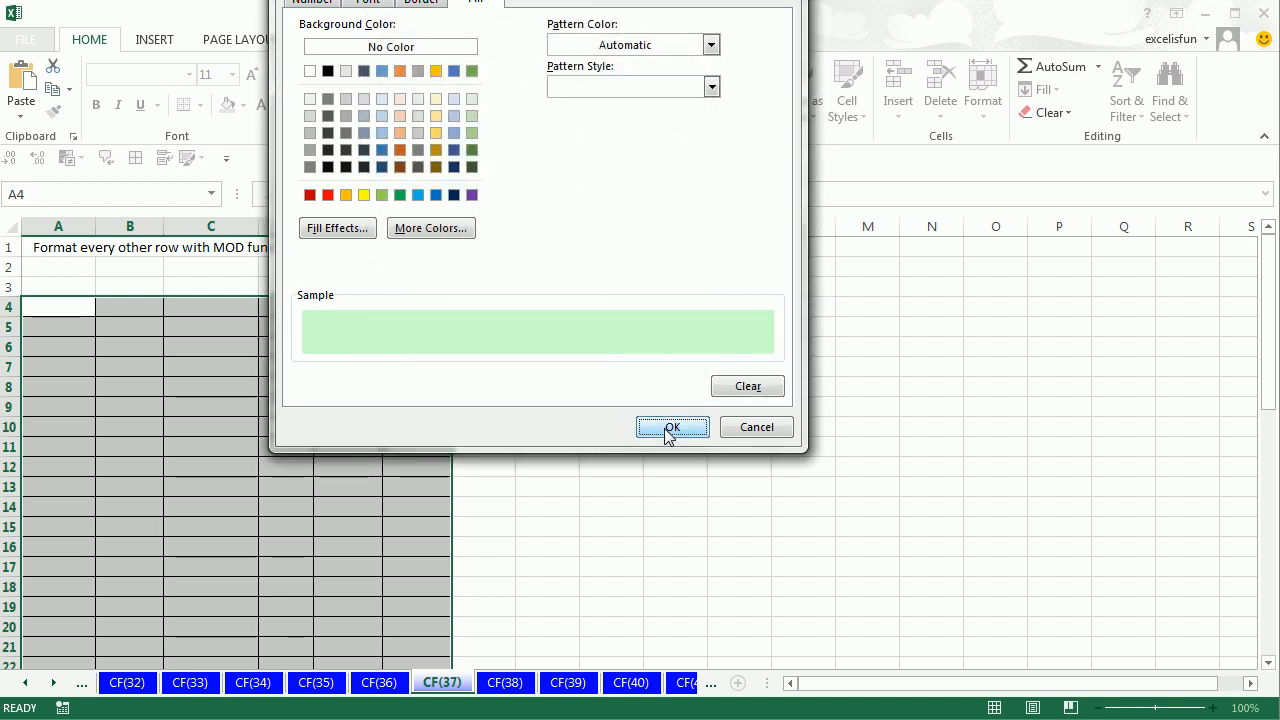
left_click(522, 380)
left_click(572, 402)
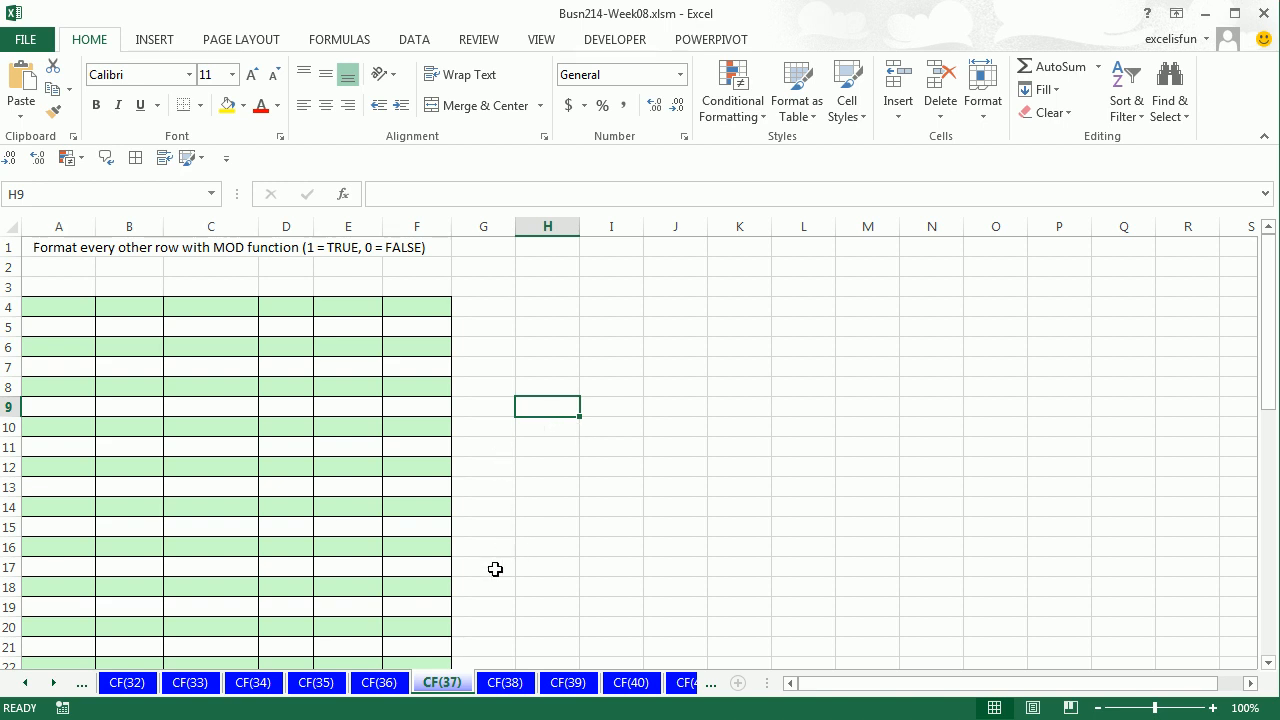
Step: Check the banding down to the table's last row and copy the formatted cell A50 to H56
scroll(597, 475, "down", 7)
scroll(570, 466, "down", 7)
scroll(554, 475, "up", 9)
scroll(554, 479, "up", 5)
scroll(512, 454, "down", 14)
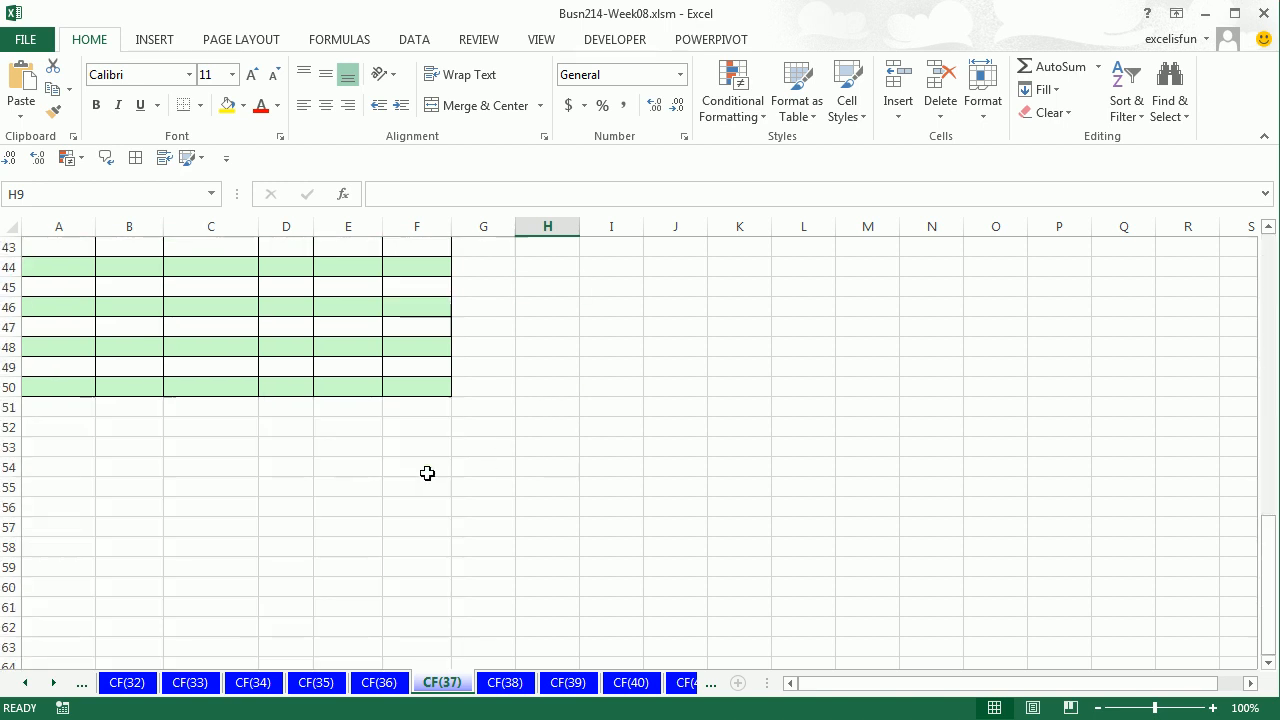
left_click(56, 388)
key("ctrl+c")
left_click(547, 505)
key("ctrl+v")
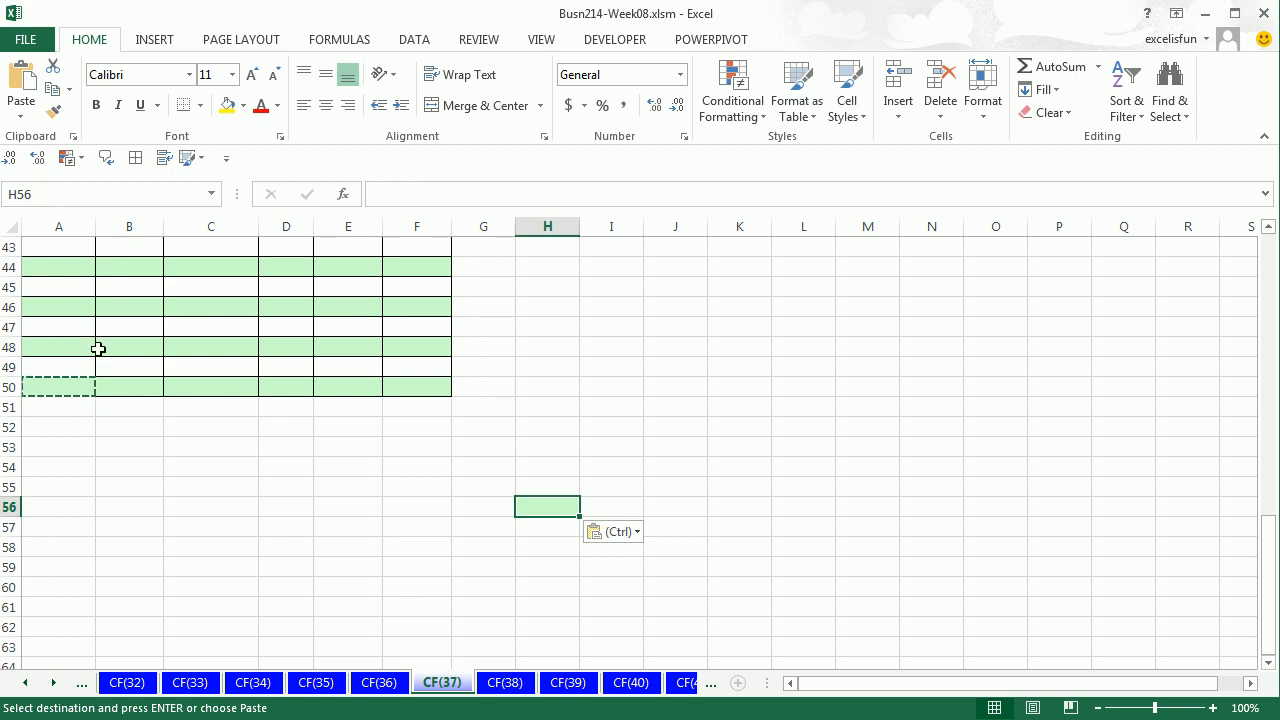
Step: Fill the banded formatting of A50:F50 down below the table, and select H52:H58 around the pasted cell
left_click_drag(45, 387, 406, 386)
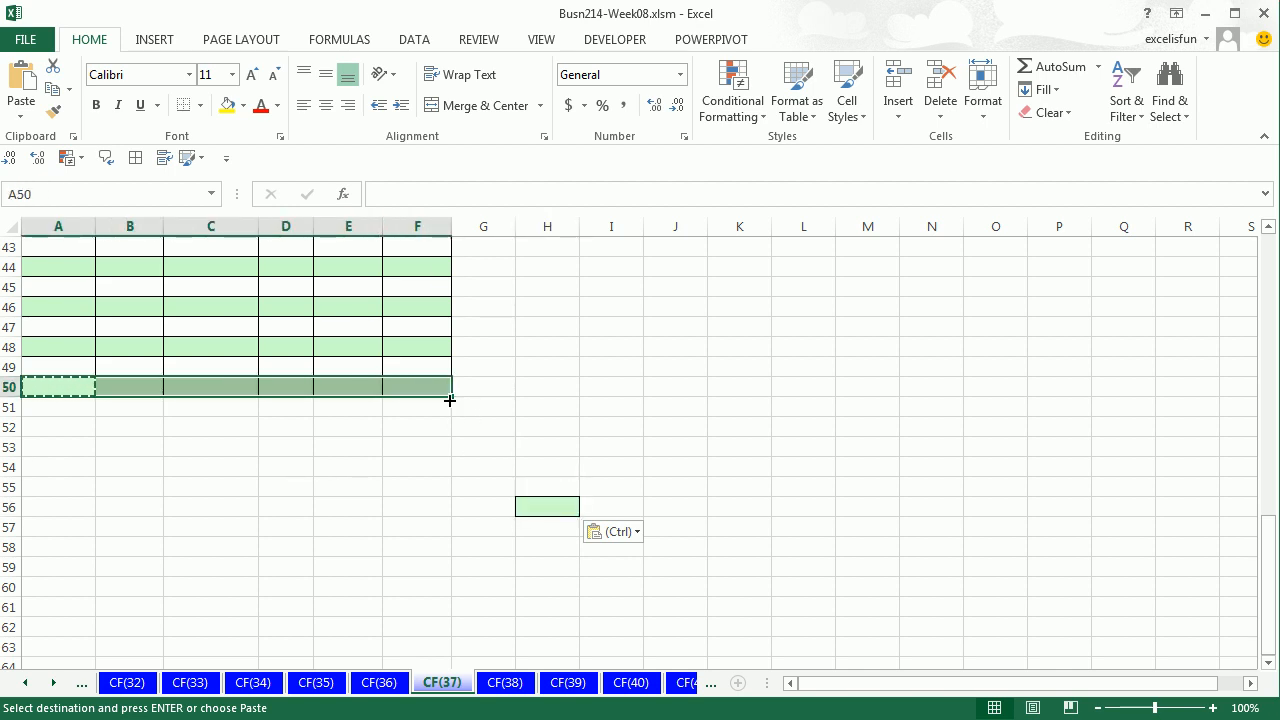
left_click_drag(452, 398, 468, 680)
scroll(554, 466, "up", 6)
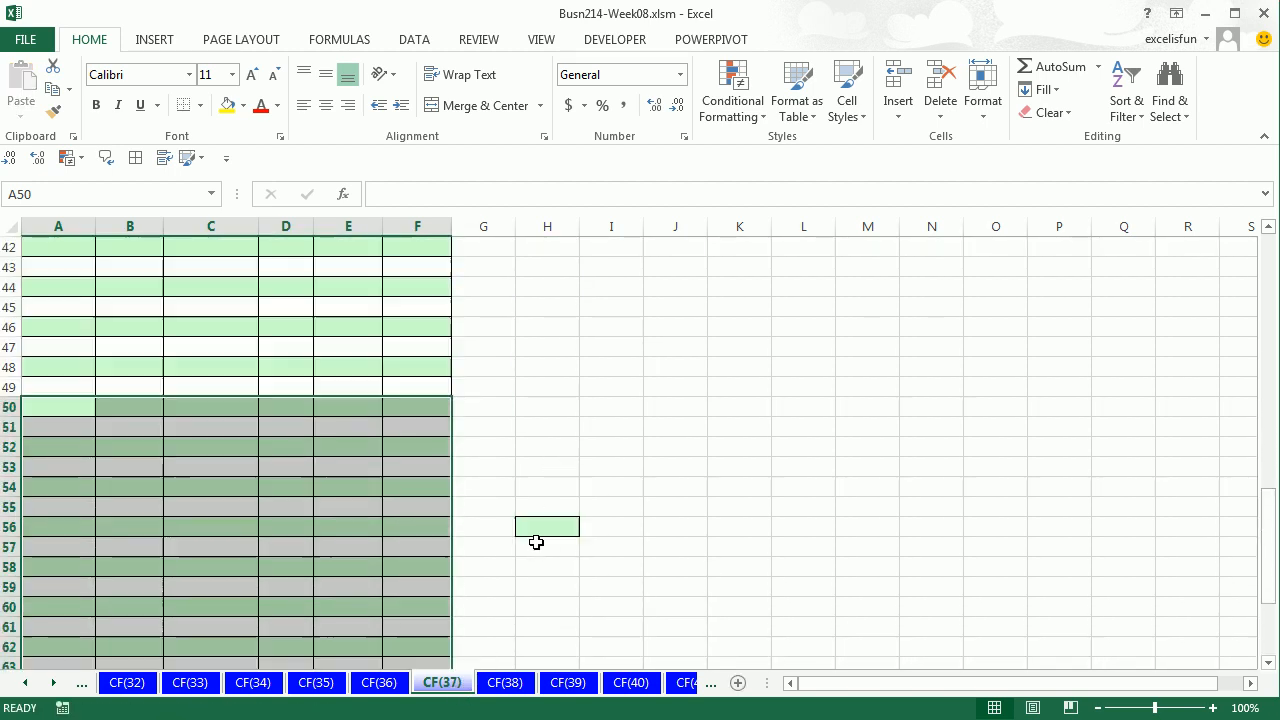
left_click_drag(526, 510, 558, 617)
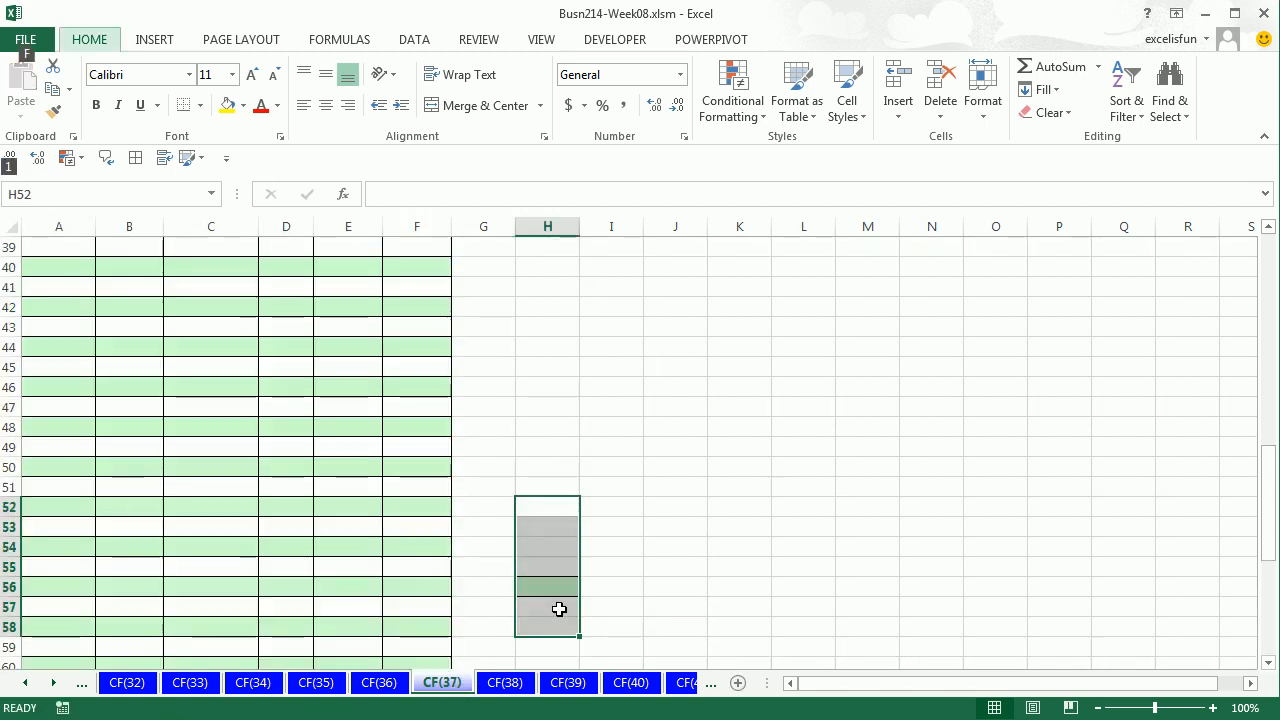
left_click(57, 510)
scroll(66, 512, "up", 13)
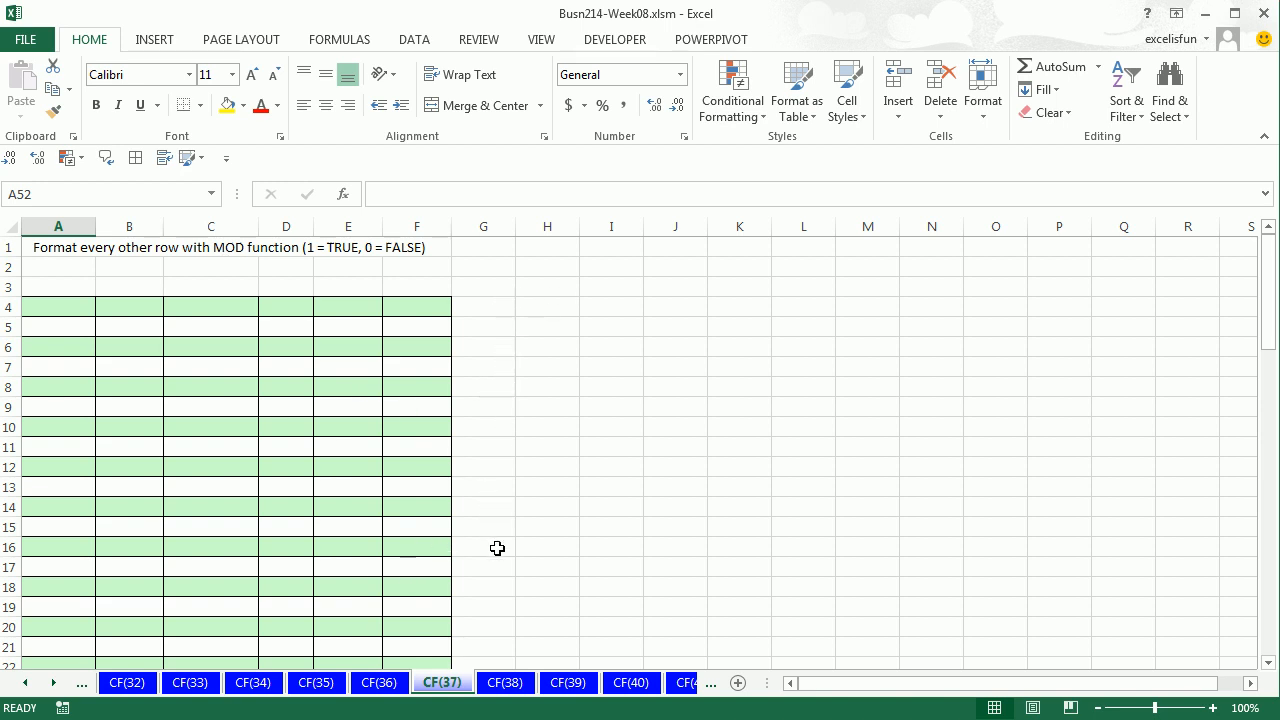
Step: Switch to the CF(38) sheet and examine the Reconcile? marks in E6:E8, checkbook row 8, and unmarked rows 11 and 17
left_click(506, 682)
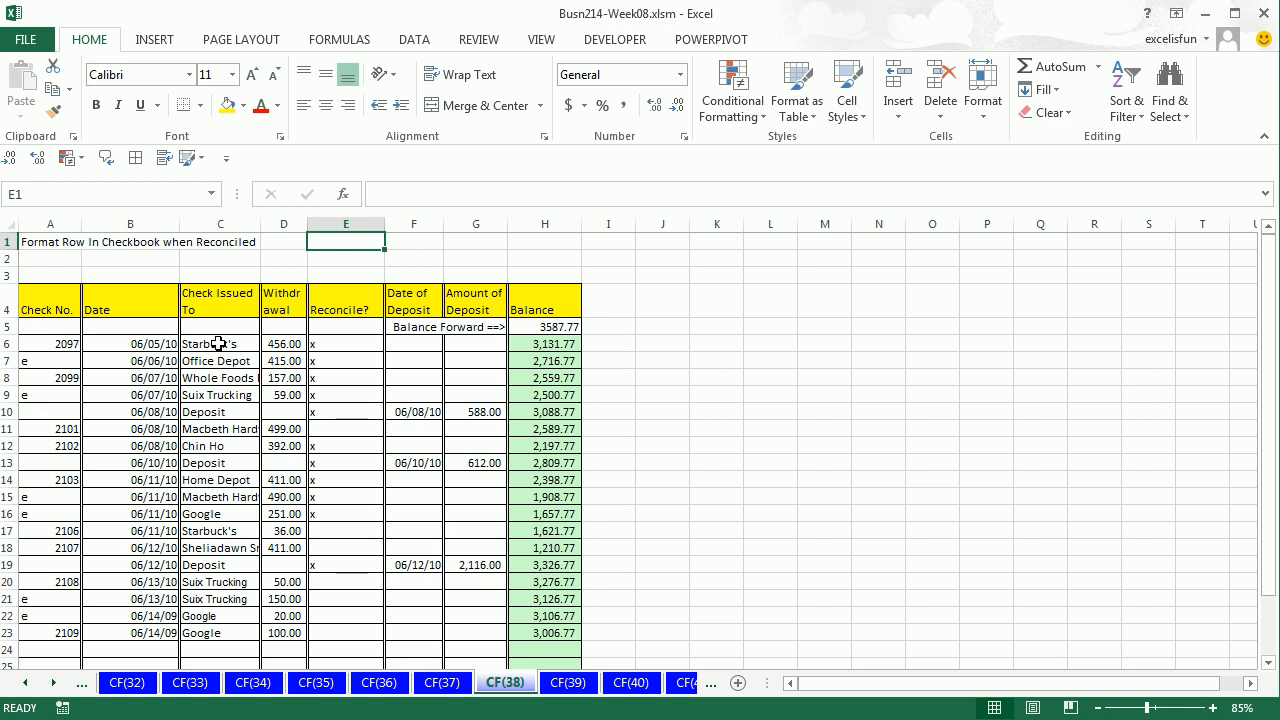
left_click(346, 342)
left_click(337, 362)
left_click(327, 385)
left_click_drag(24, 378, 537, 377)
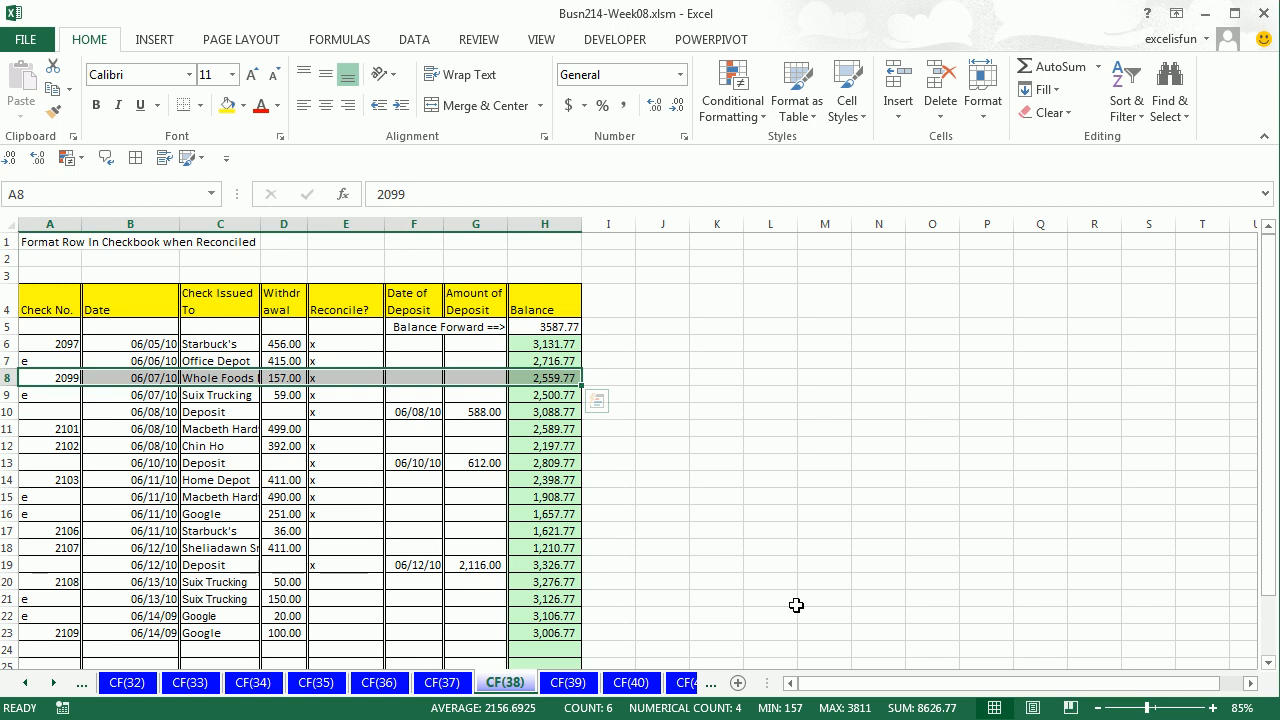
scroll(796, 605, "down", 1)
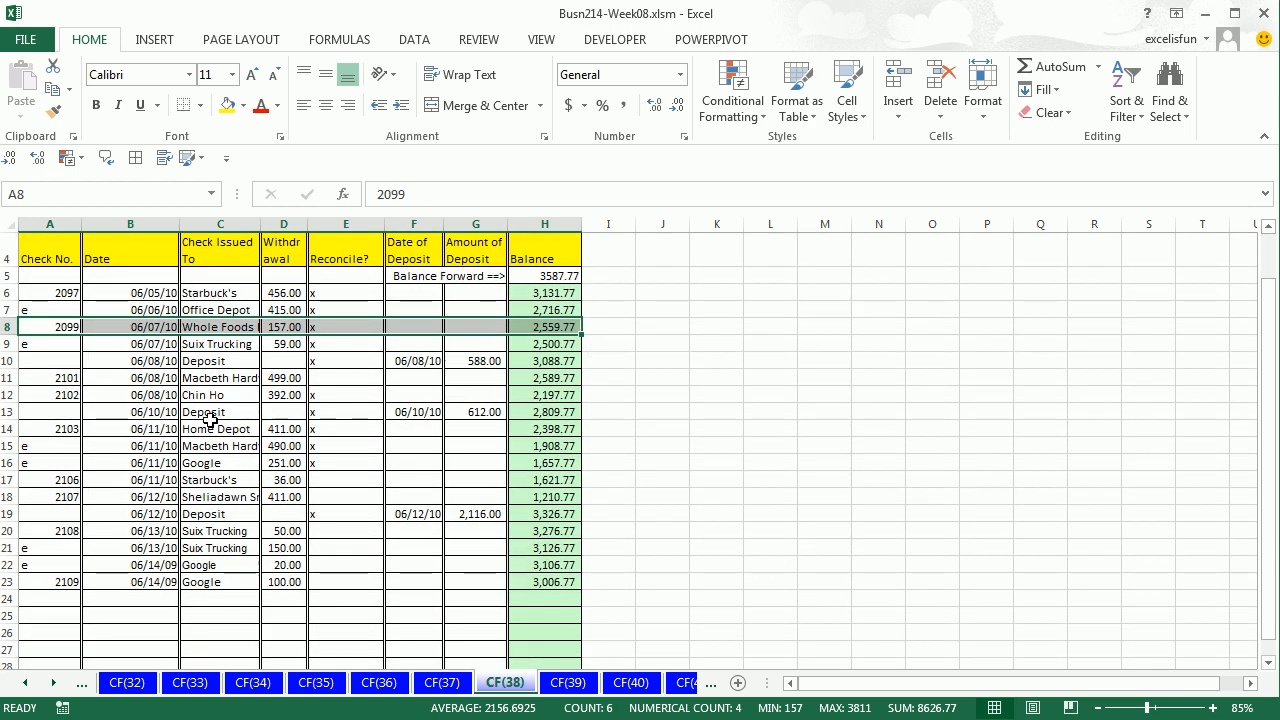
left_click_drag(34, 378, 540, 380)
left_click_drag(545, 480, 52, 488)
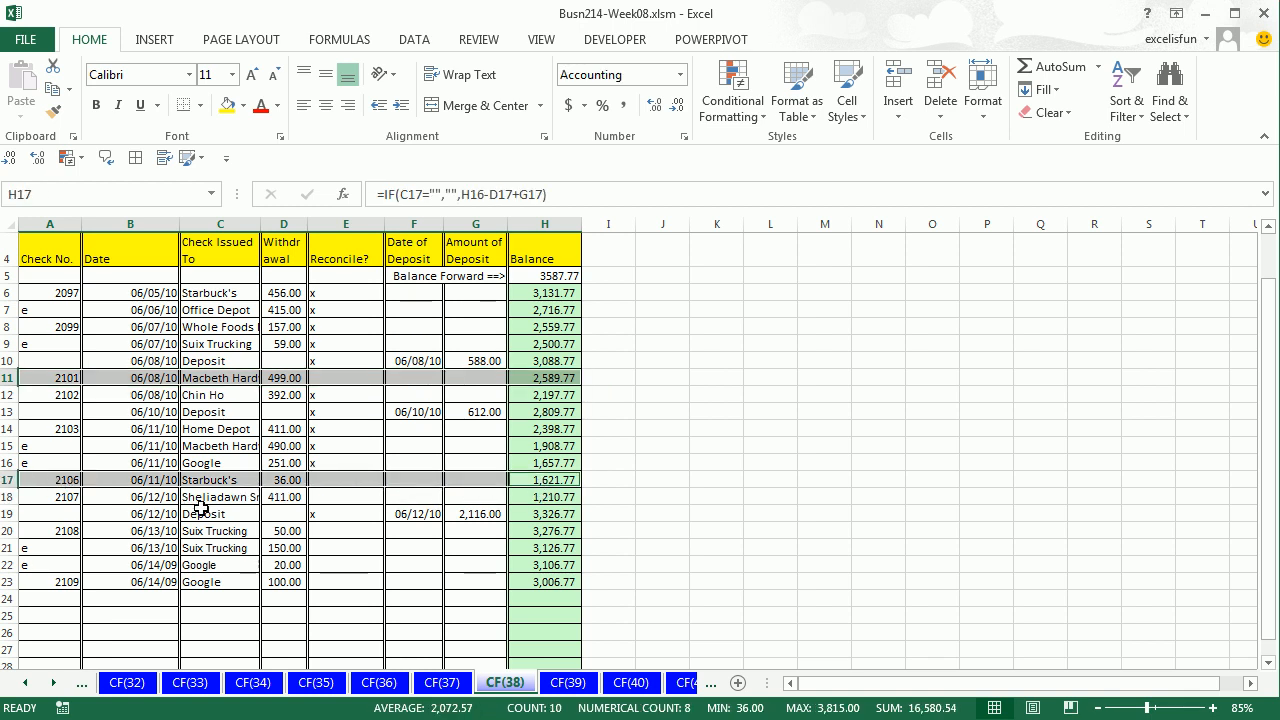
Step: Select the checkbook entries in columns A to G from row 6 down and start a formula-based conditional formatting rule
scroll(202, 508, "up", 1)
left_click_drag(27, 343, 497, 371)
scroll(452, 484, "up", 4)
scroll(453, 484, "up", 1)
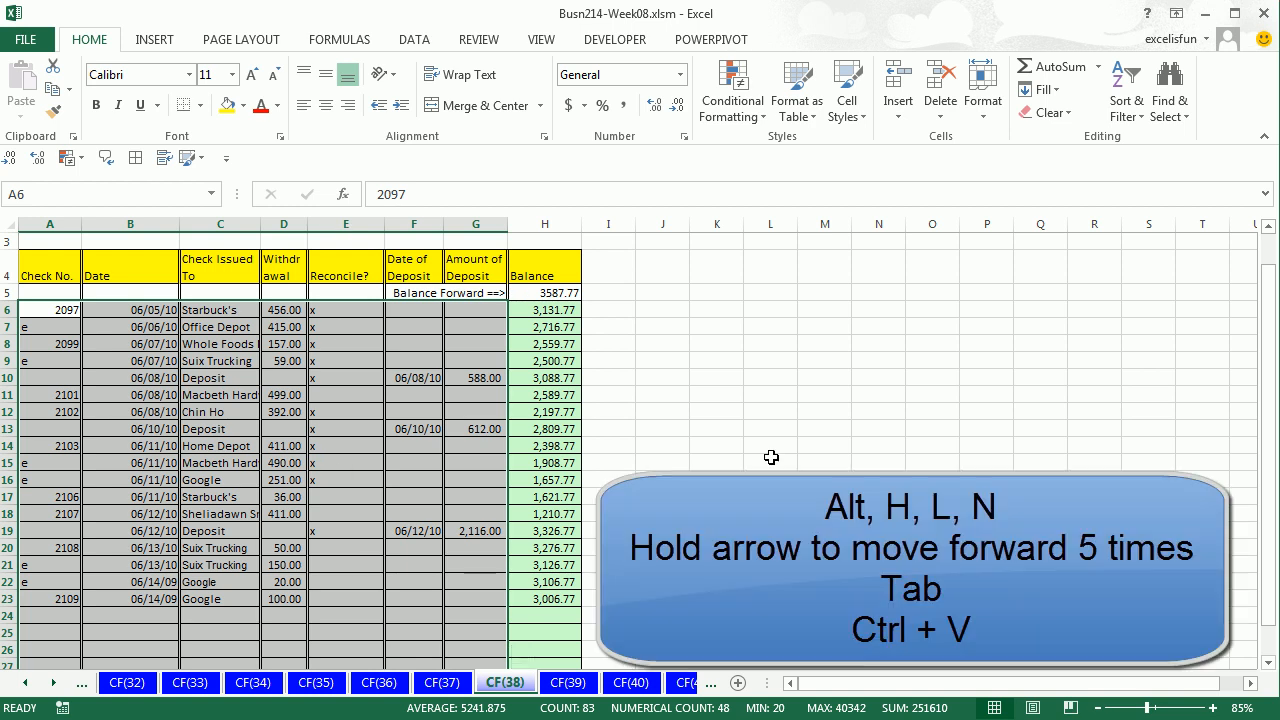
key("alt")
key("h")
key("l")
key("n")
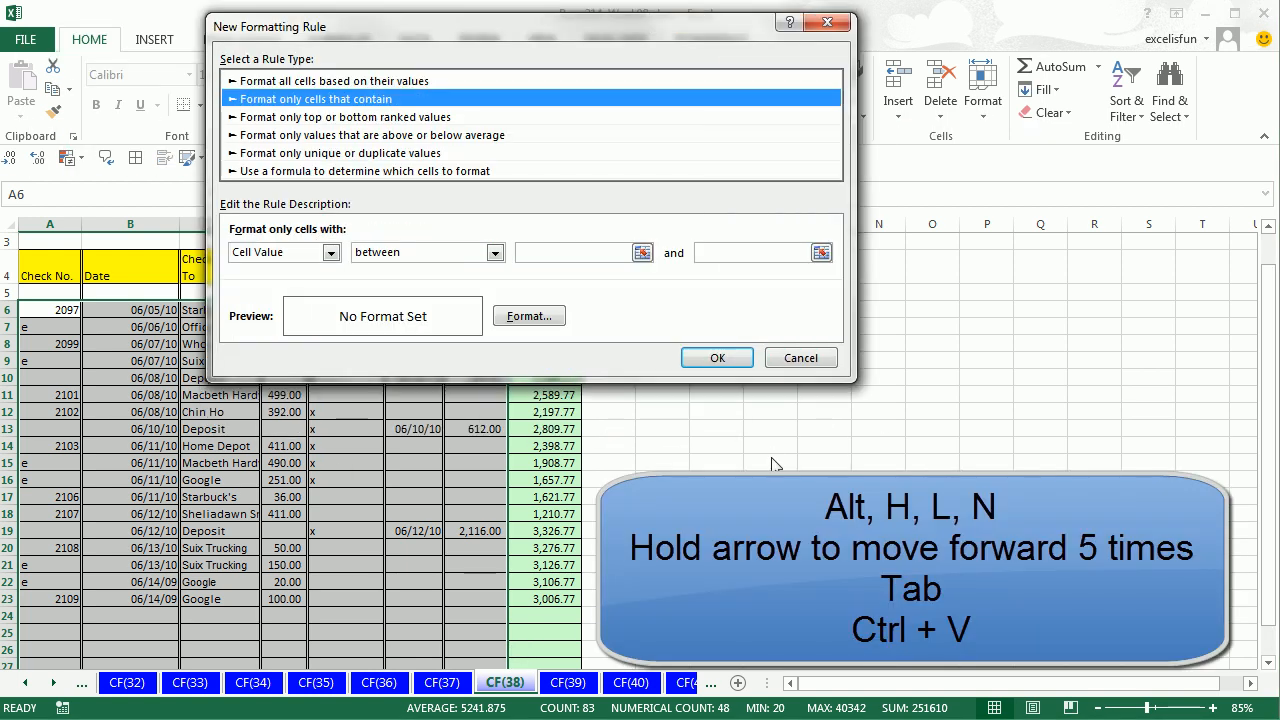
key("Down")
key("Down")
key("Down")
key("Down")
key("Tab")
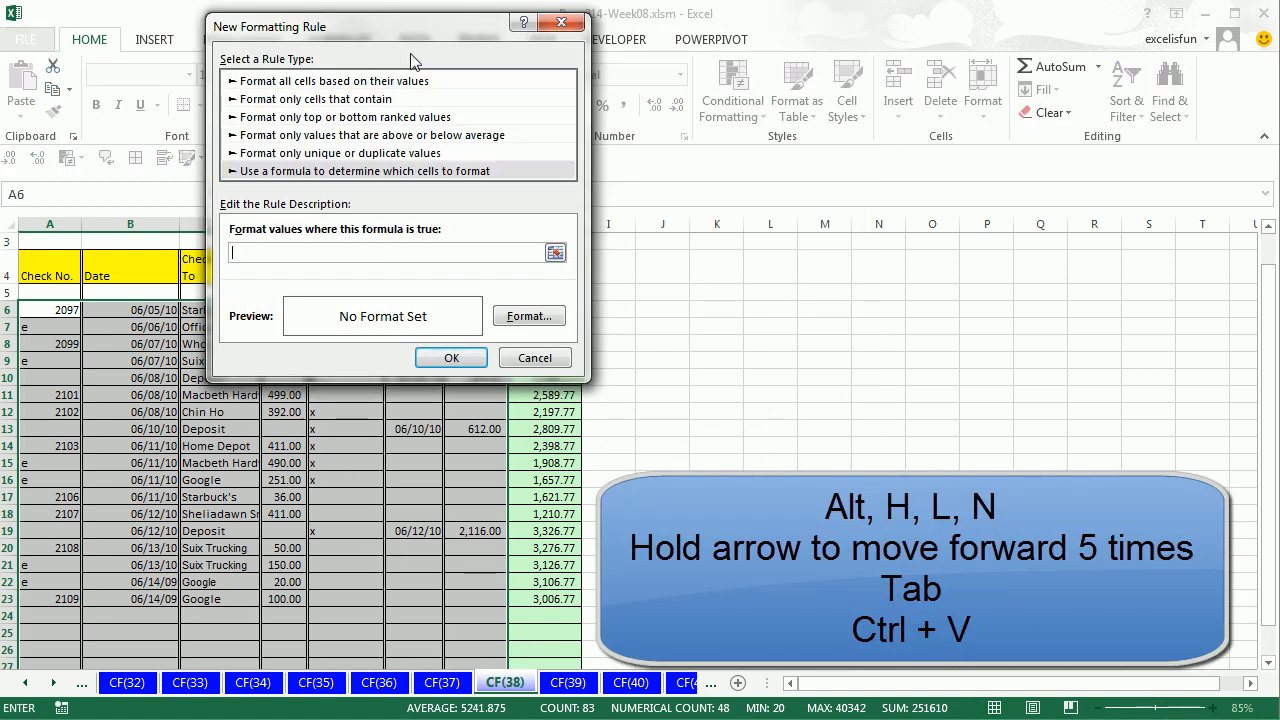
left_click_drag(389, 38, 703, 85)
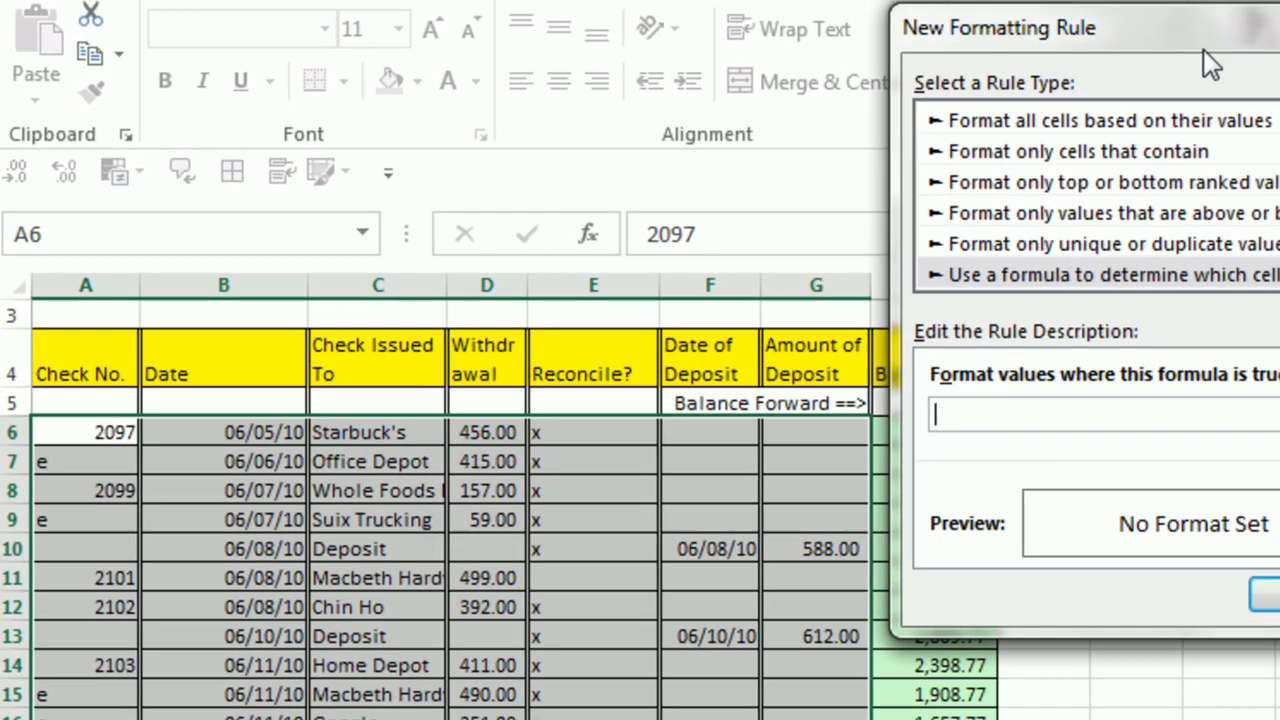
Step: Set the rule's condition to =$E6="x", locking only the Reconcile? column
left_click(570, 421)
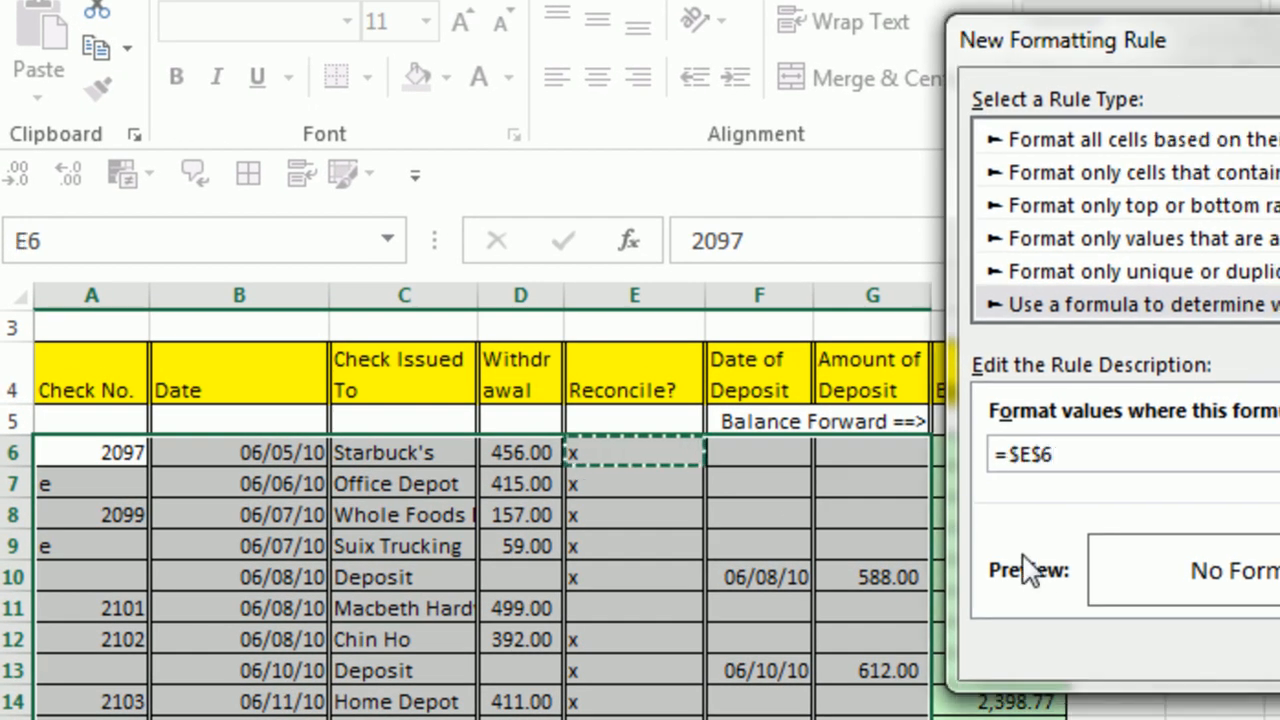
key("F4")
key("F4")
type("=\"x")
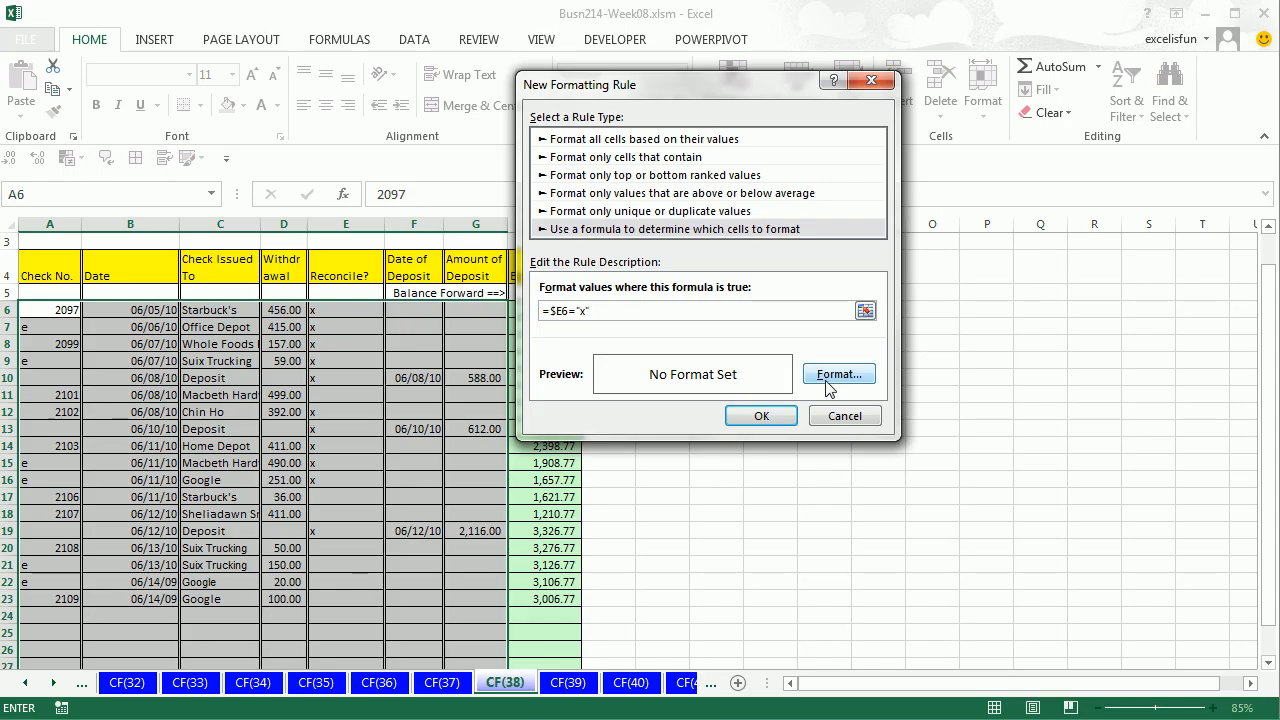
Step: Give the reconciled-row rule a yellow fill and apply it to the checkbook entries
left_click(837, 374)
left_click(294, 173)
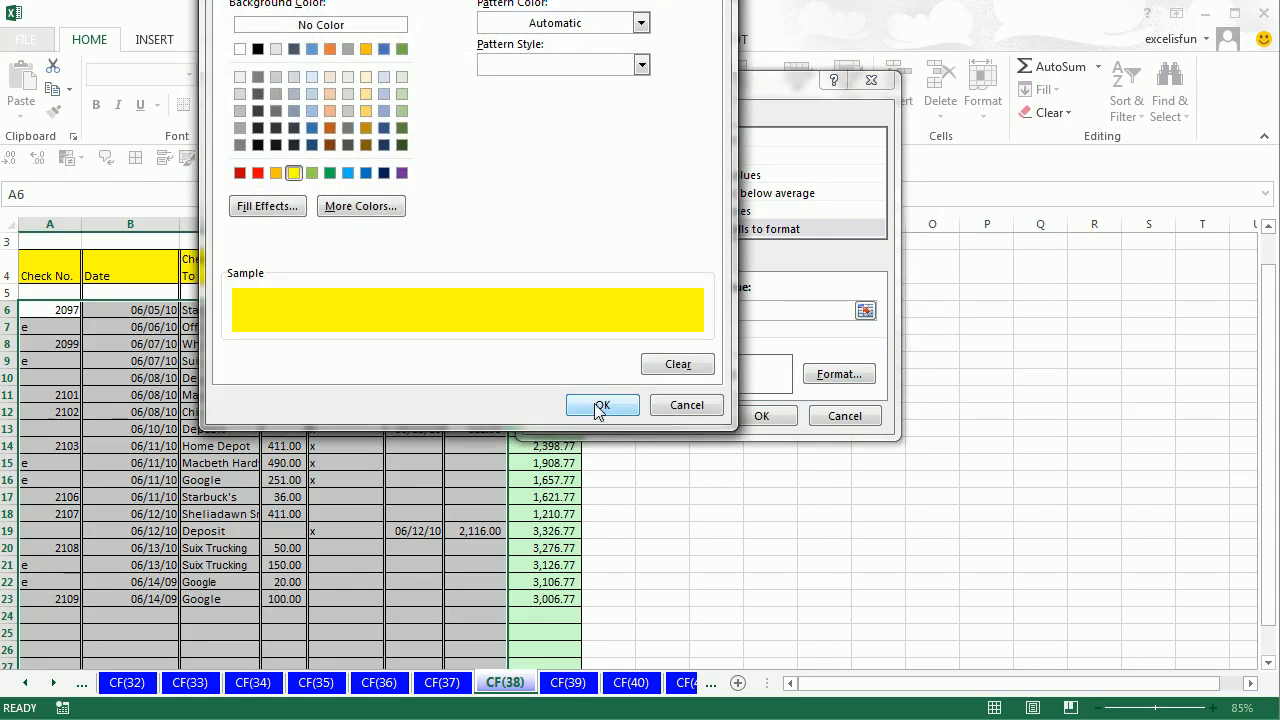
left_click(600, 404)
left_click(761, 416)
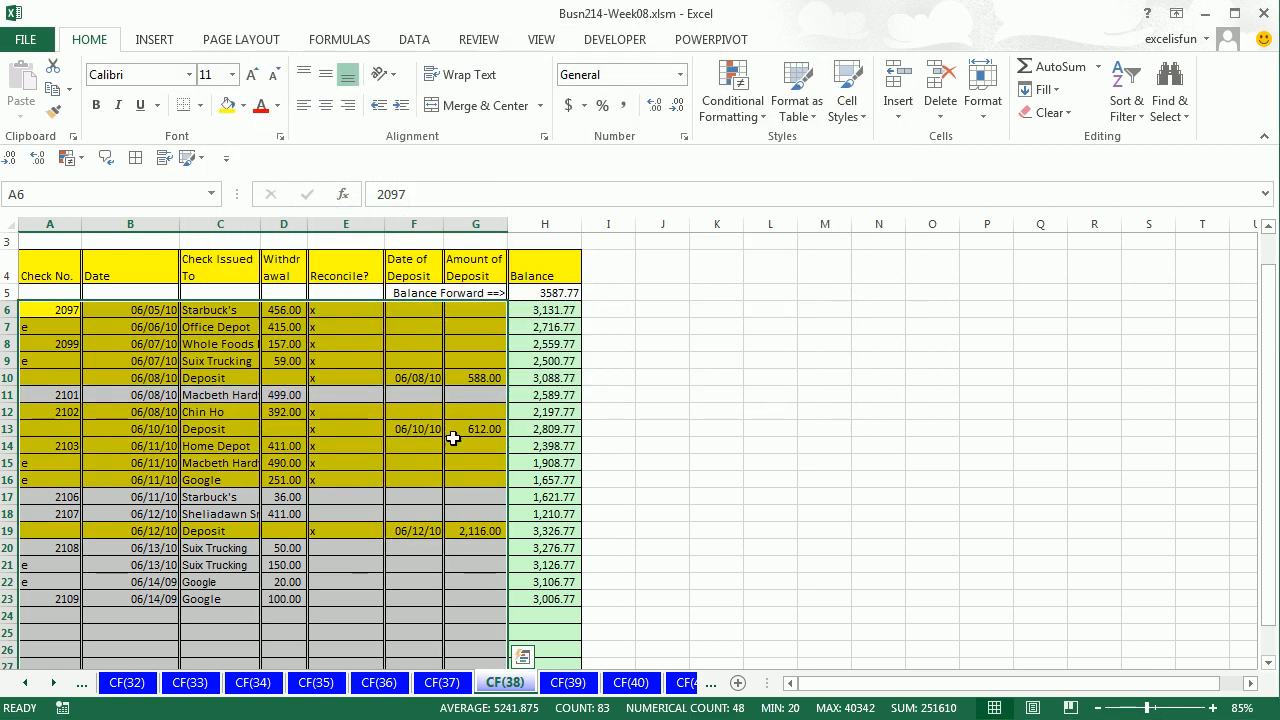
Step: Test the reconciled-row rule by clearing the Reconcile? marks in E11:E16, and undo the deletion
left_click(326, 314)
left_click_drag(349, 391, 349, 478)
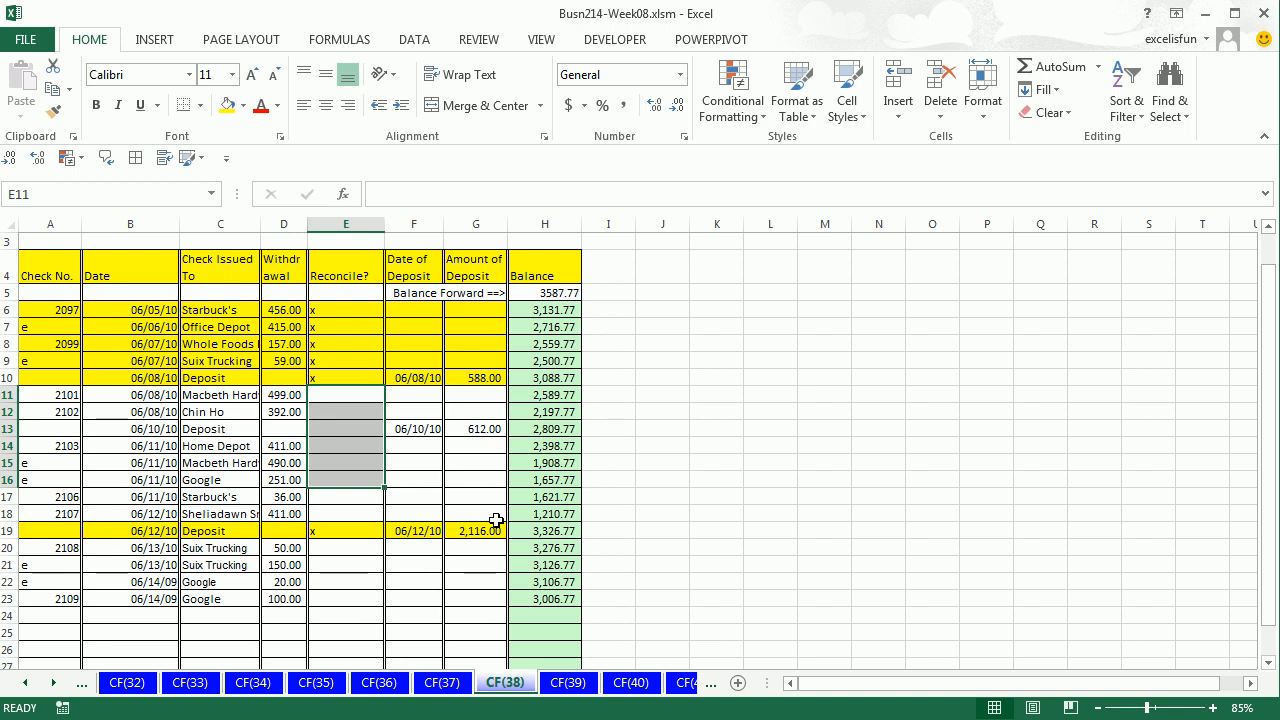
key("ctrl+z")
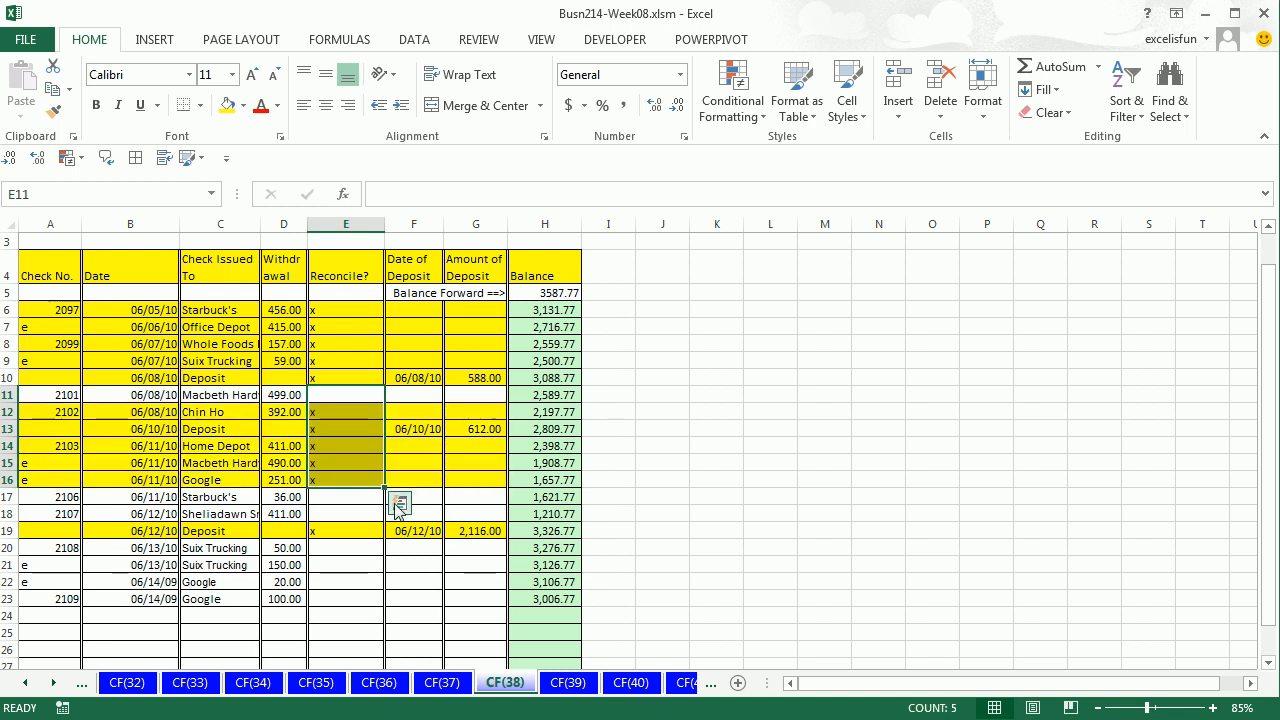
Step: Test the reconciled-row rule by entering x in E11, and undo the entry
left_click(360, 398)
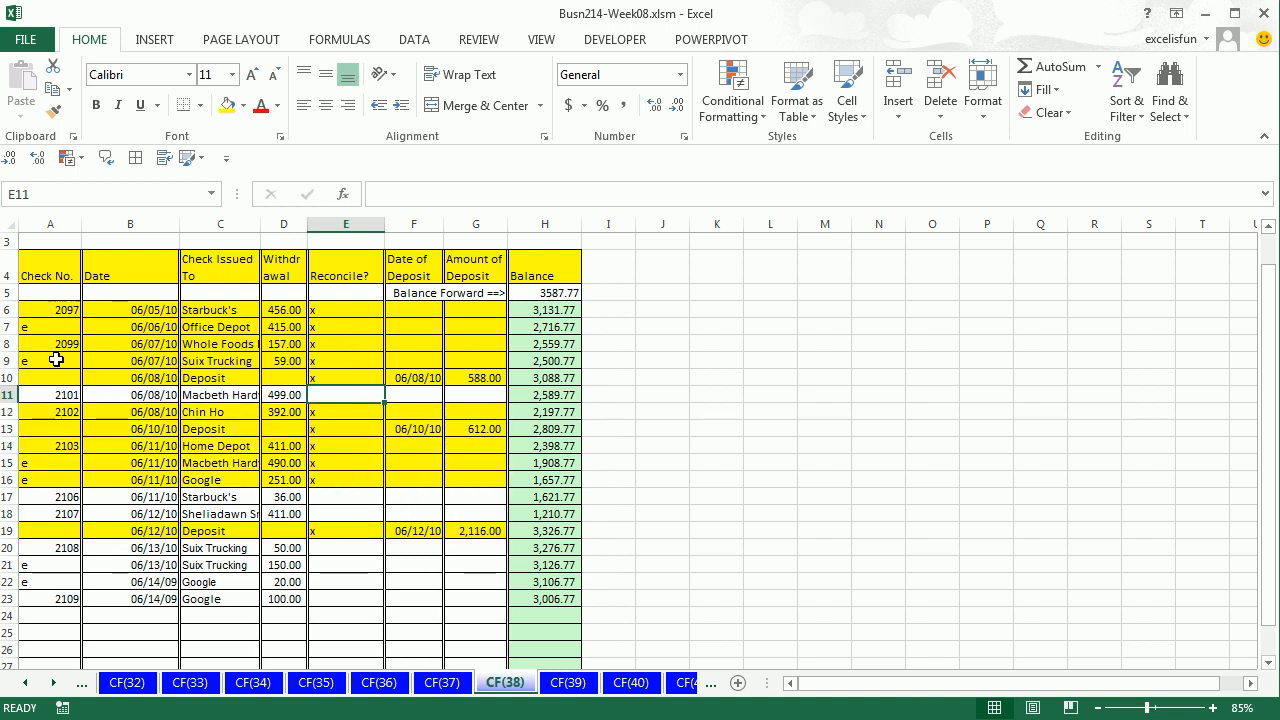
mouse_move(585, 719)
type("x")
key("Return")
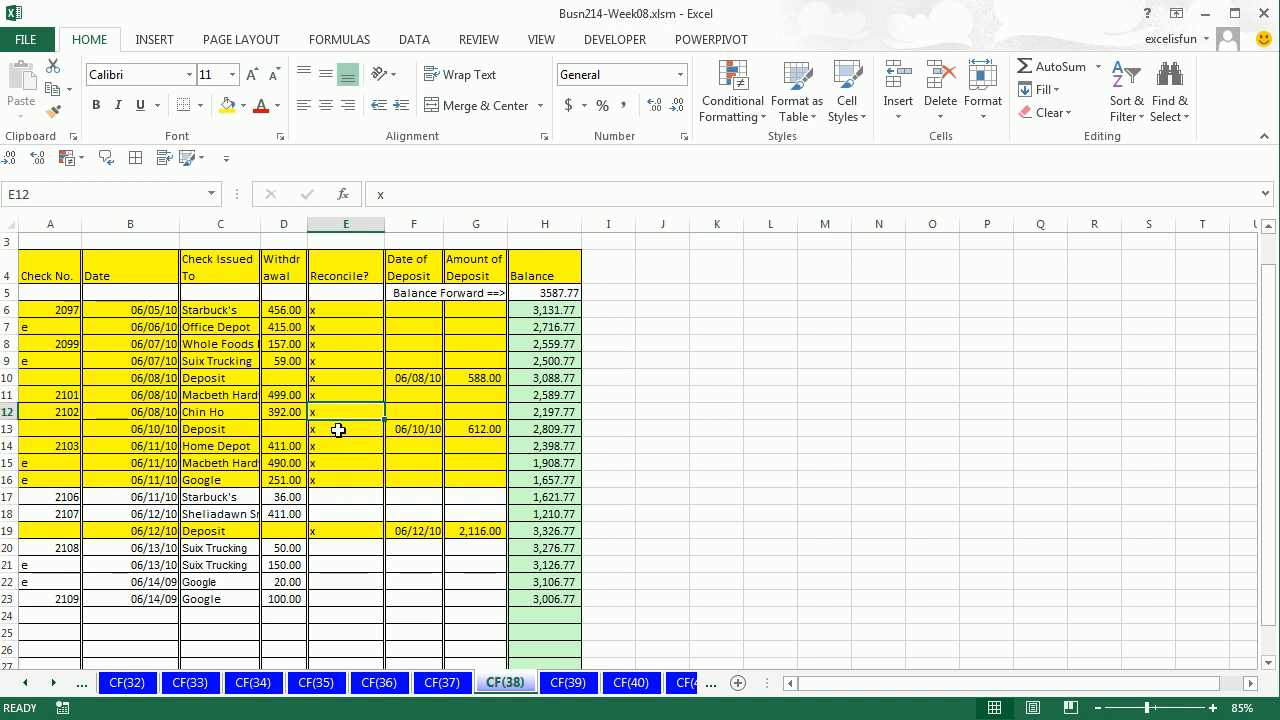
key("ctrl+z")
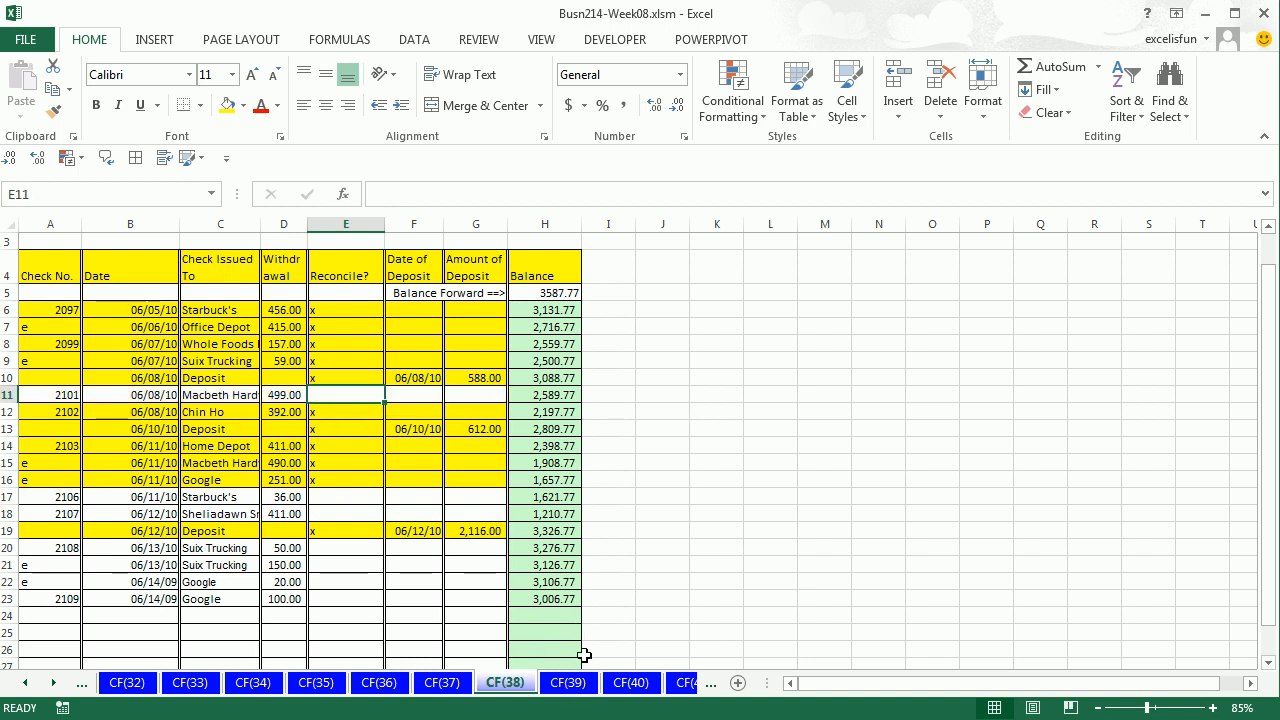
Step: Switch to the CF(39) sheet and examine sales row 5 and the LARGE formula in F4
left_click(568, 683)
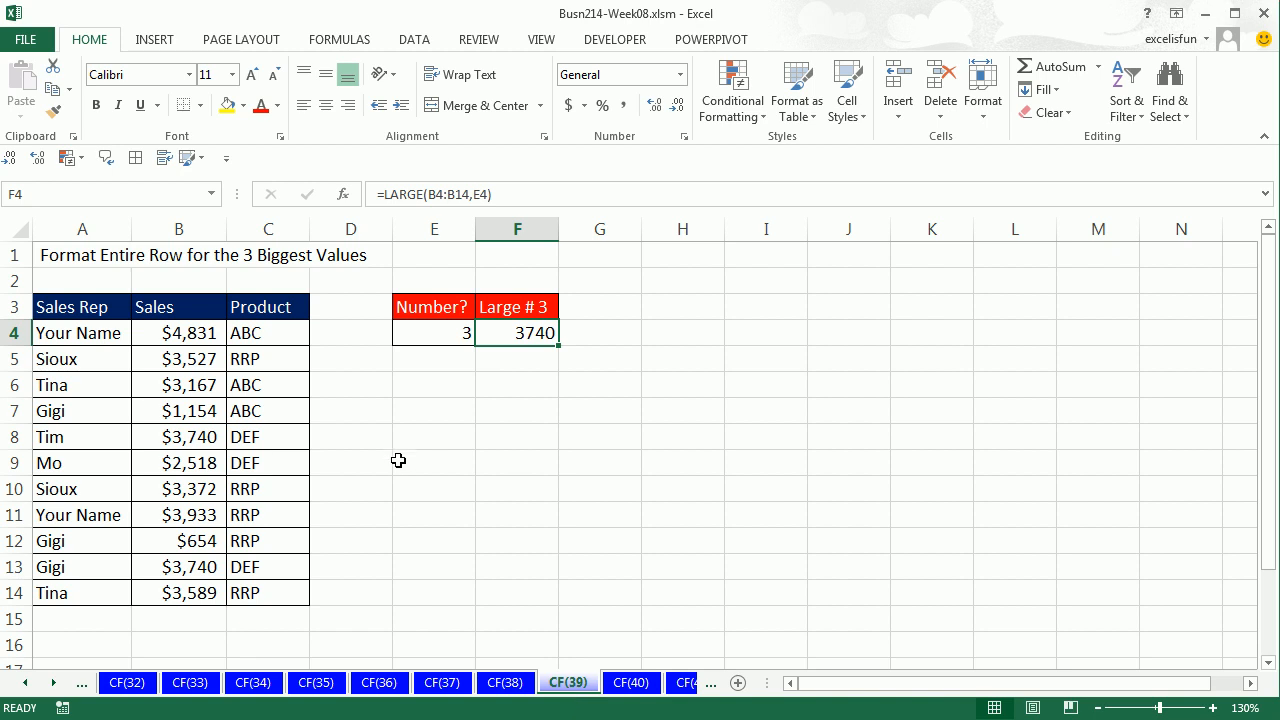
left_click_drag(58, 355, 263, 358)
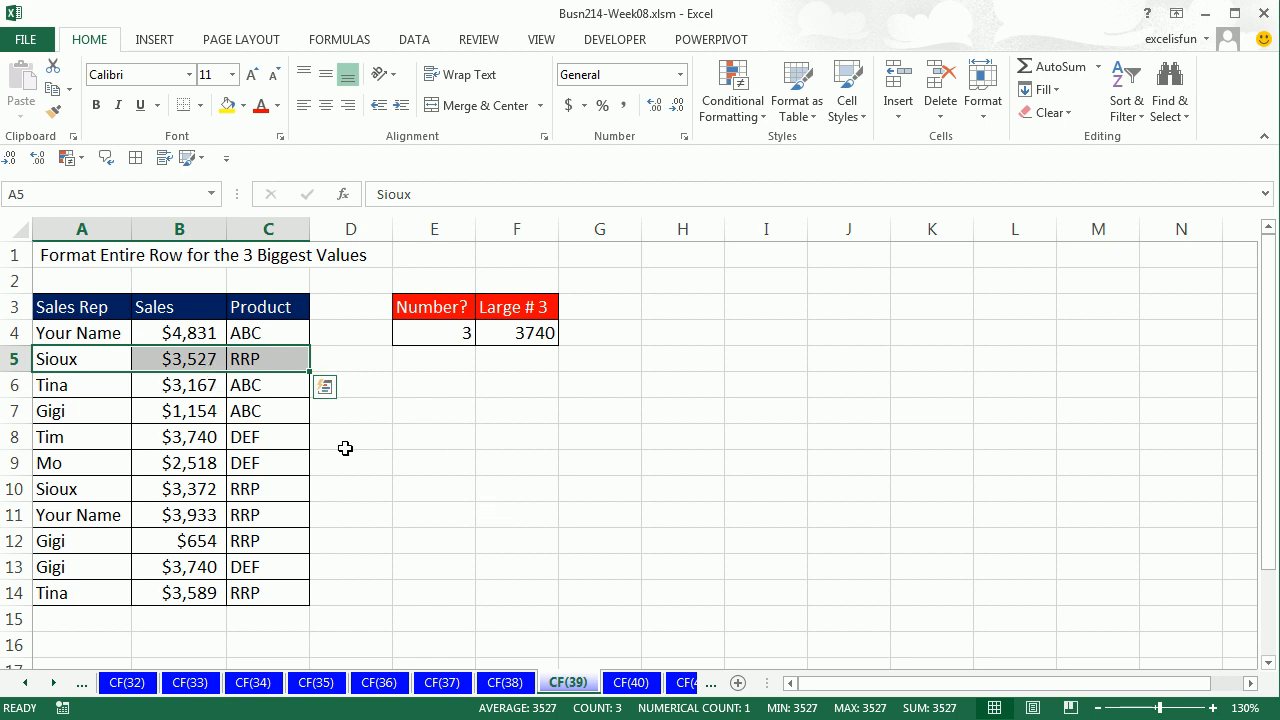
left_click(500, 337)
double_click(505, 333)
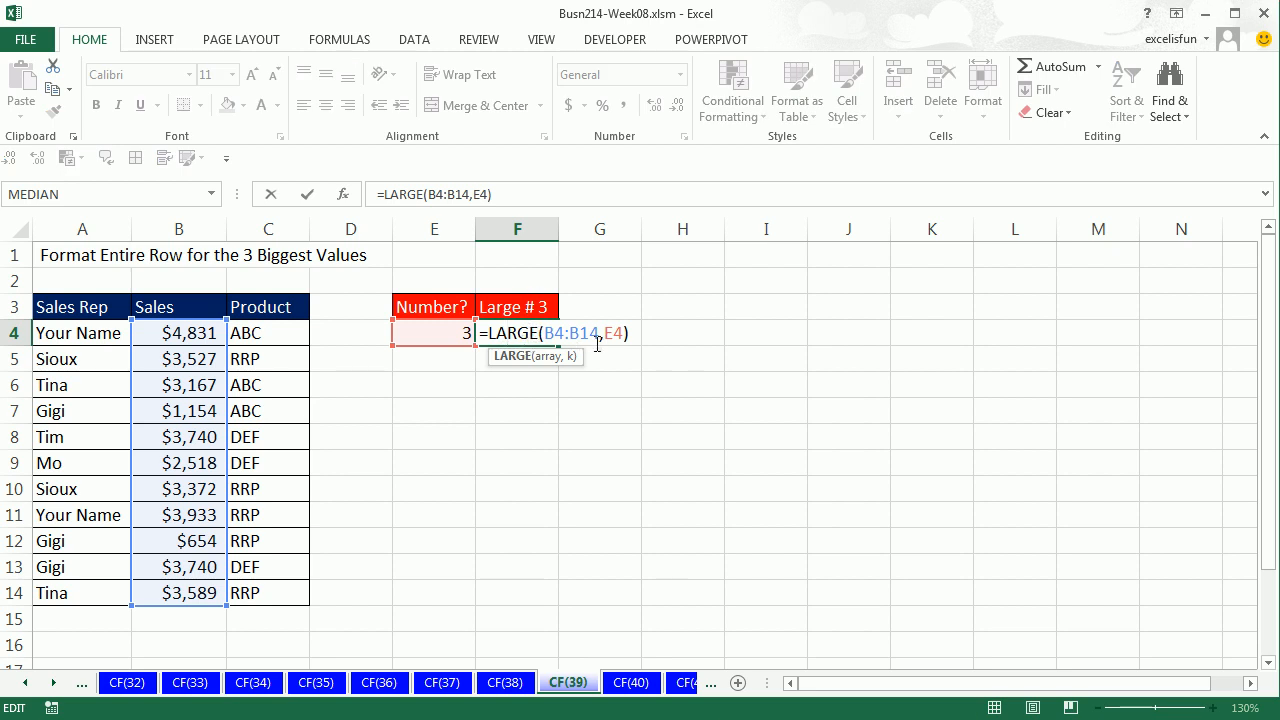
Step: Try 1 and 2 as the Number? value in E4 and set it back to 3
left_click(435, 335)
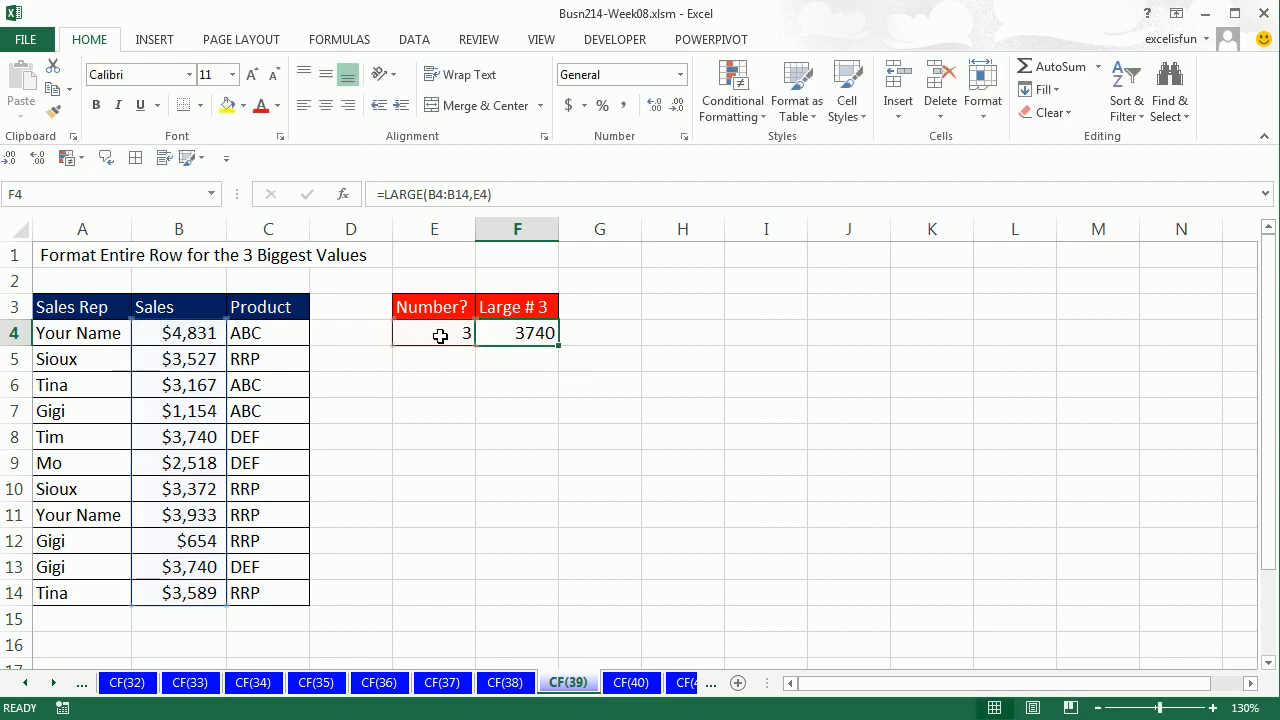
type("1")
key("ctrl+Return")
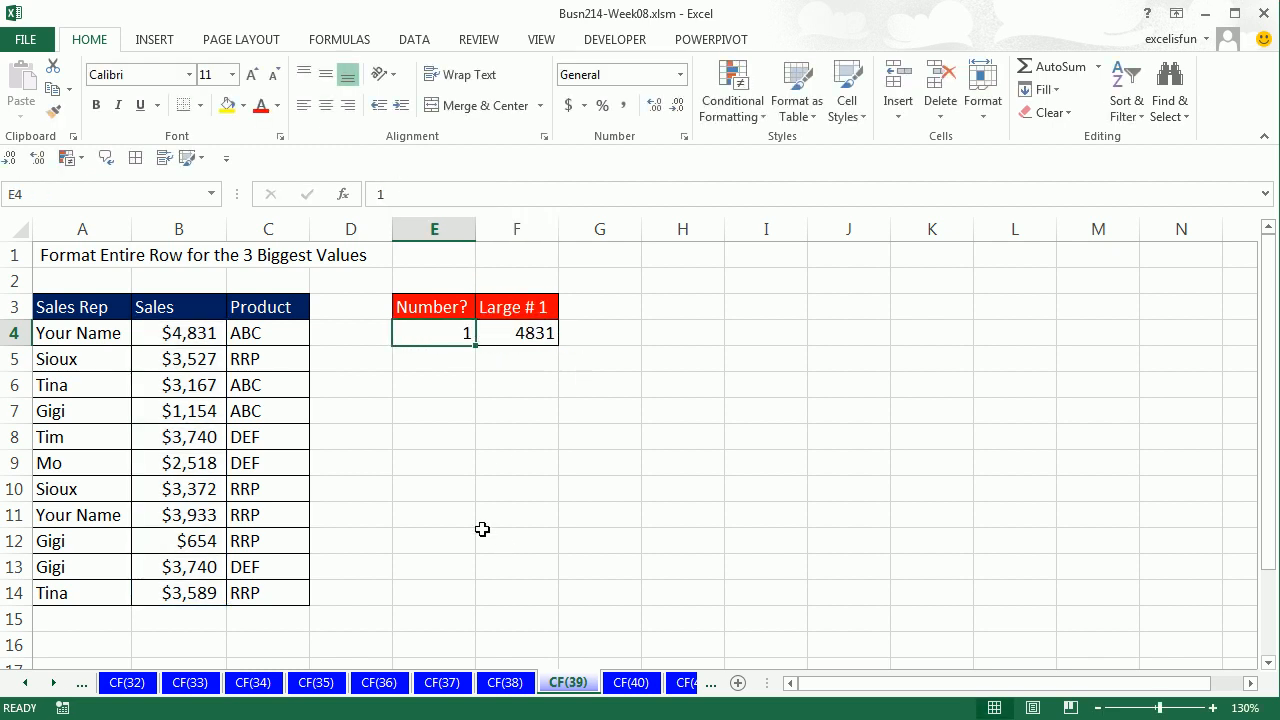
type("2")
key("ctrl+Return")
type("3")
key("ctrl+Return")
Step: Select the sales records in A4:C14 and start a formula-based conditional formatting rule
left_click_drag(46, 333, 266, 598)
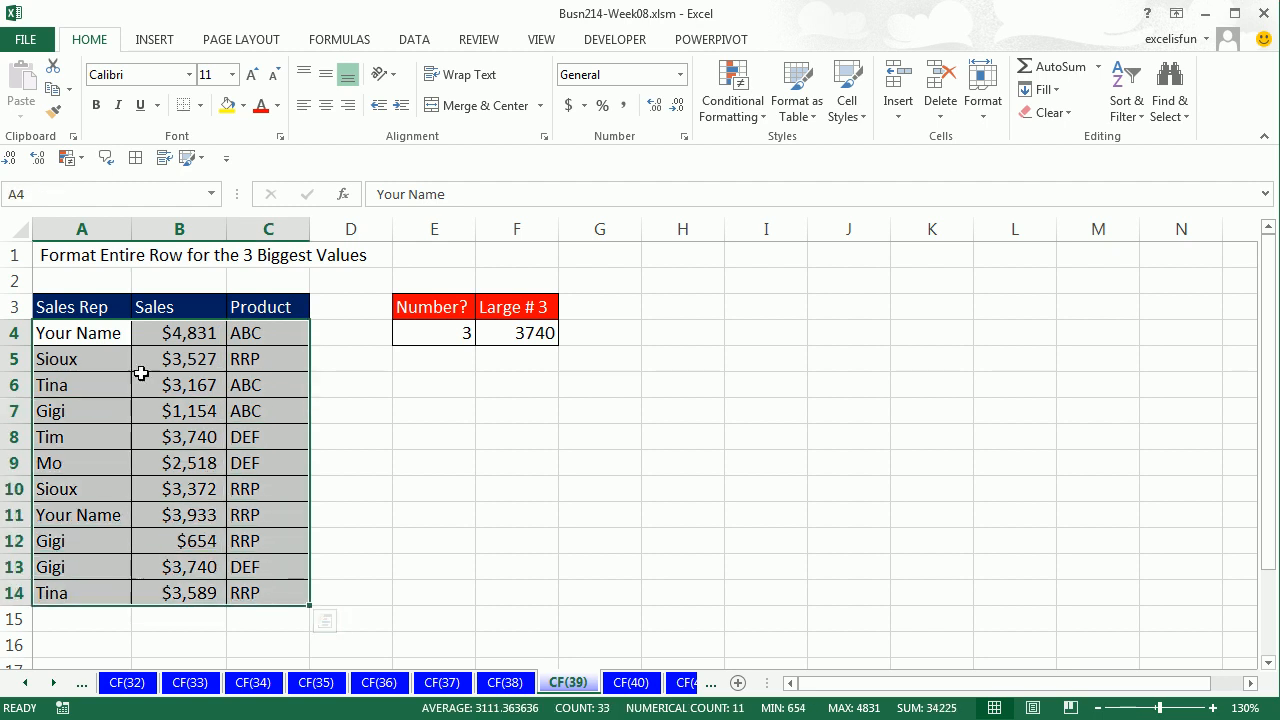
key("alt")
key("h")
key("l")
key("n")
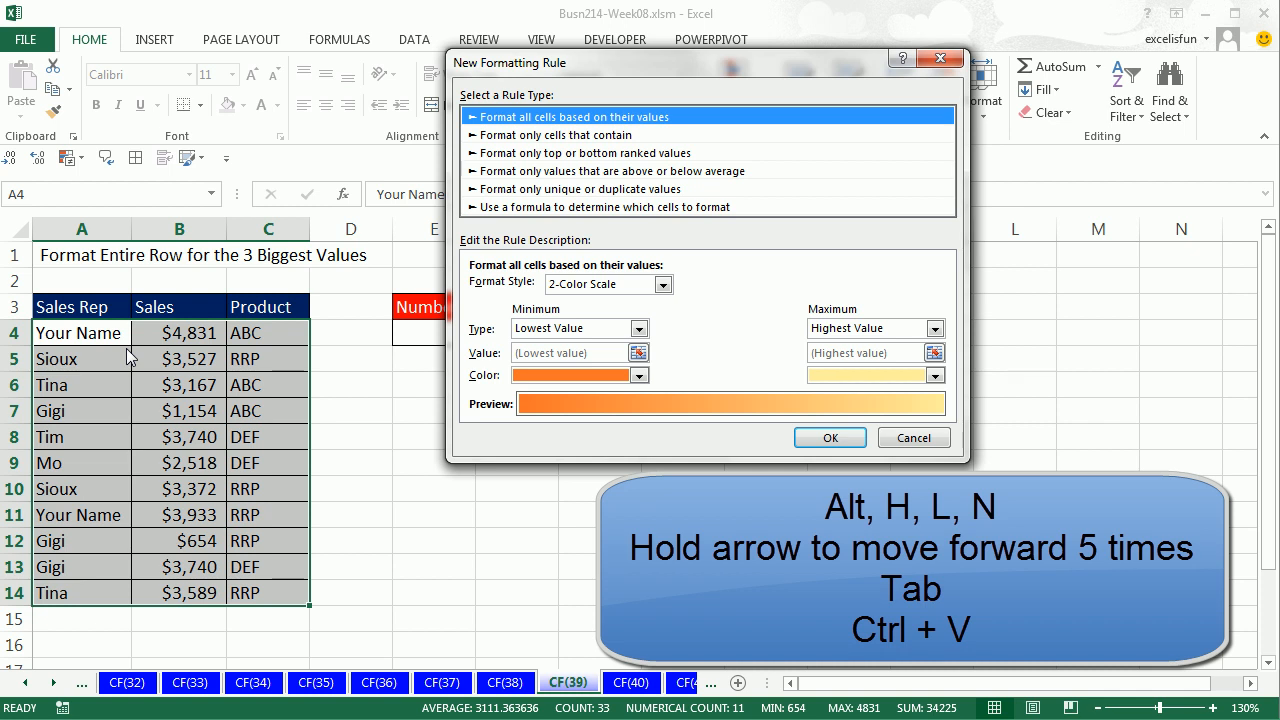
key("Down")
key("Down")
key("Down")
key("Down")
key("Down")
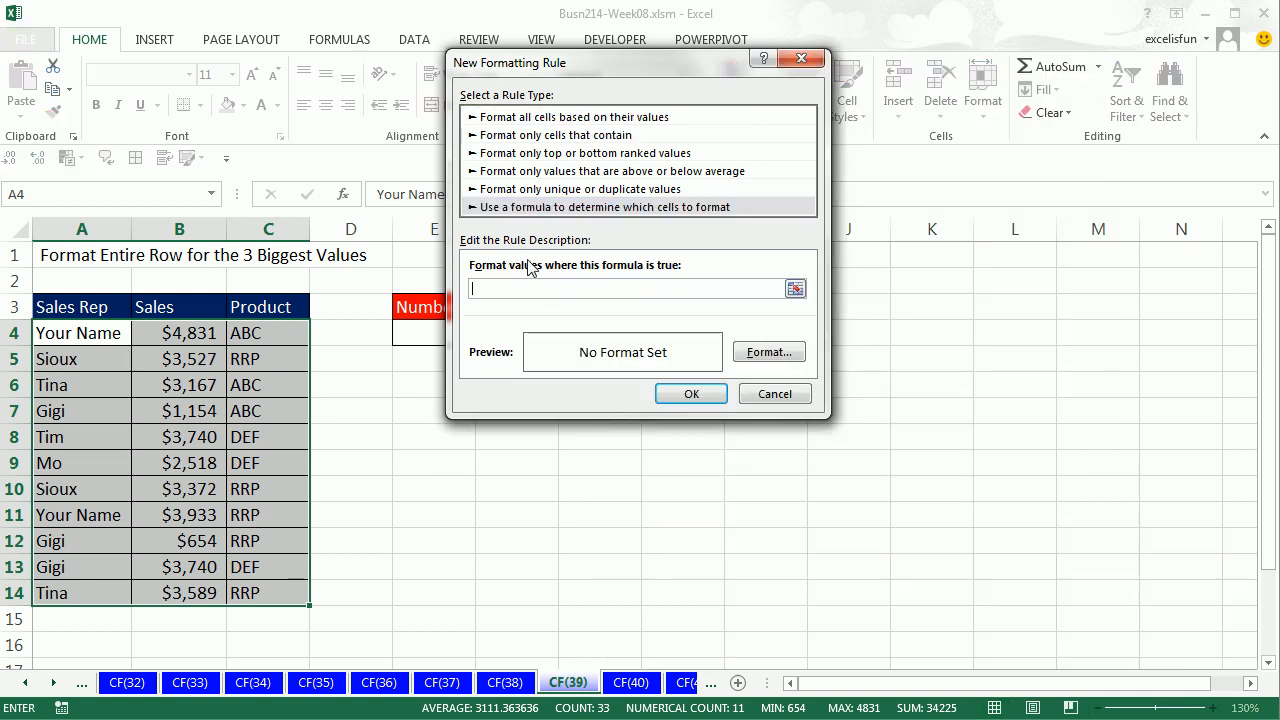
left_click_drag(527, 68, 648, 128)
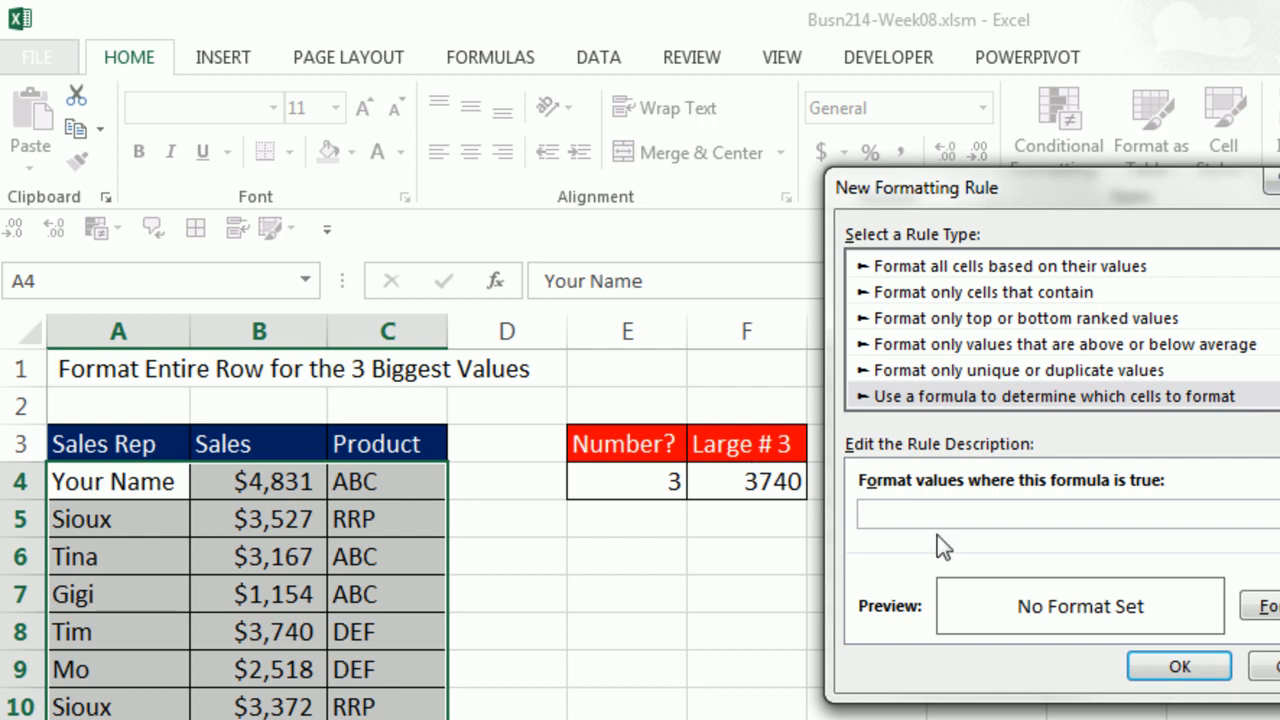
Step: Set the rule's condition to =$B4>=$F$4, locking only the Sales column and fully locking the LARGE result cell
left_click(276, 482)
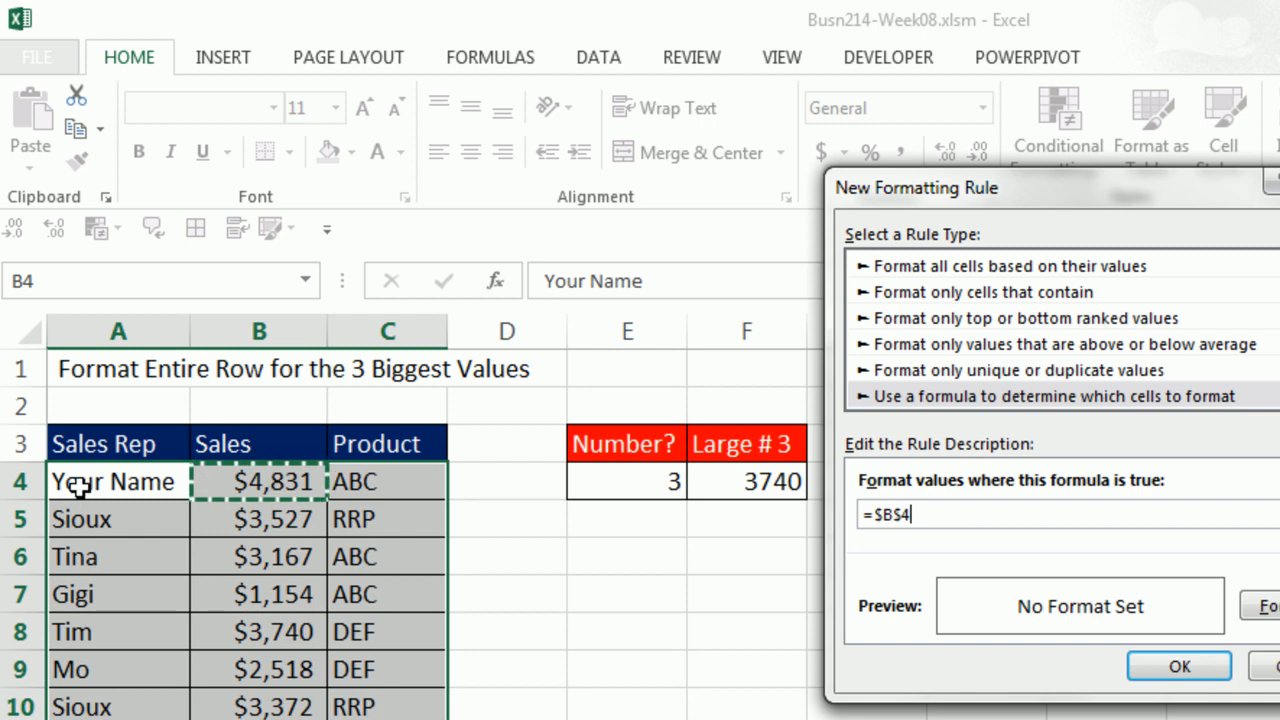
key("F4")
key("F4")
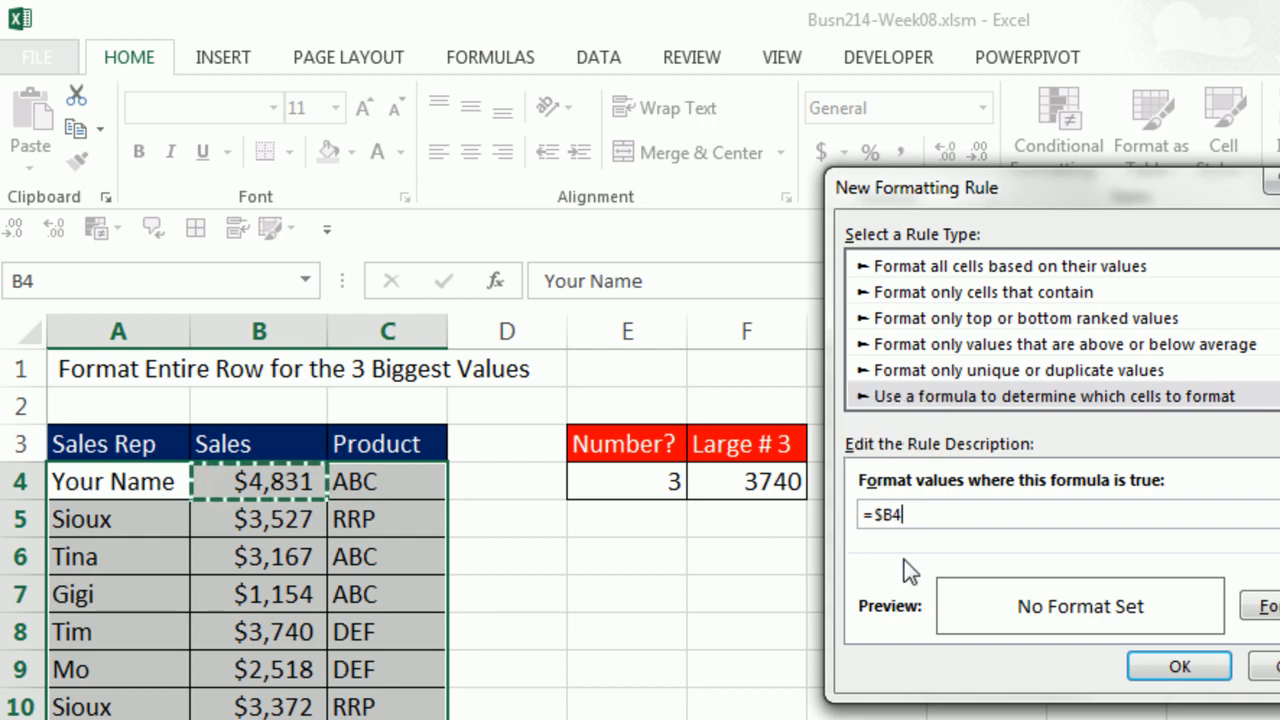
type(">=")
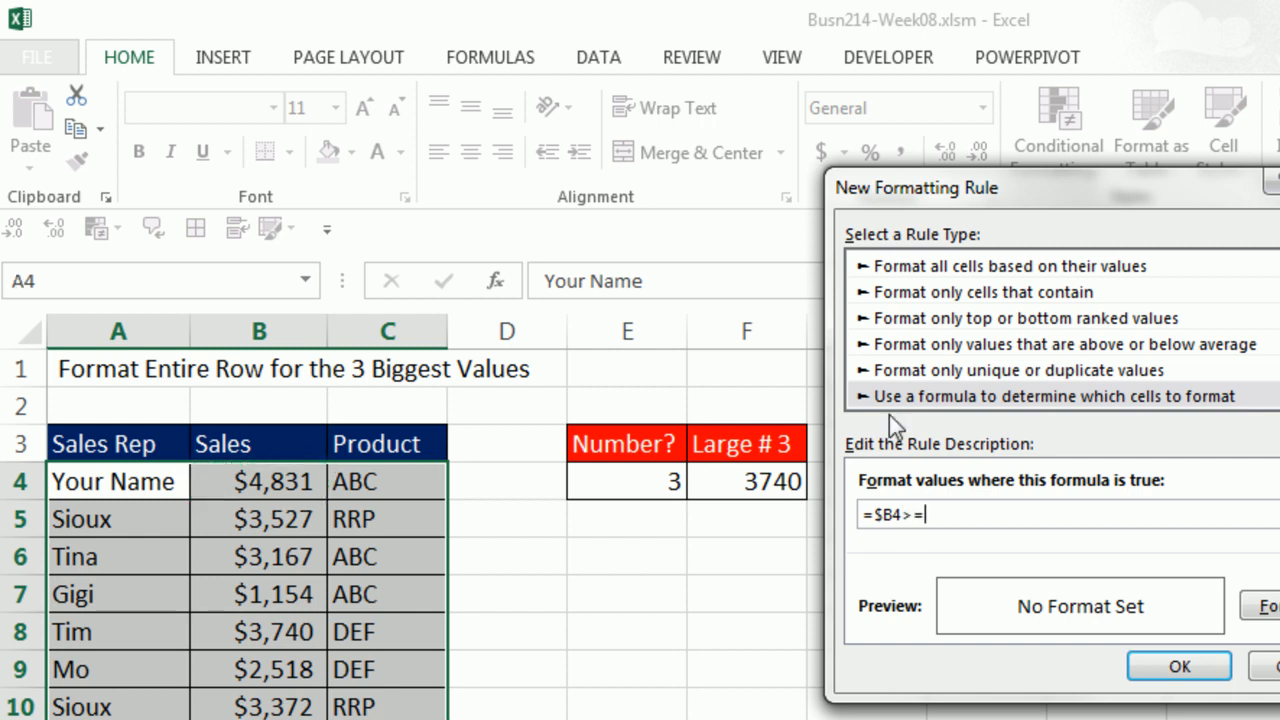
left_click(722, 488)
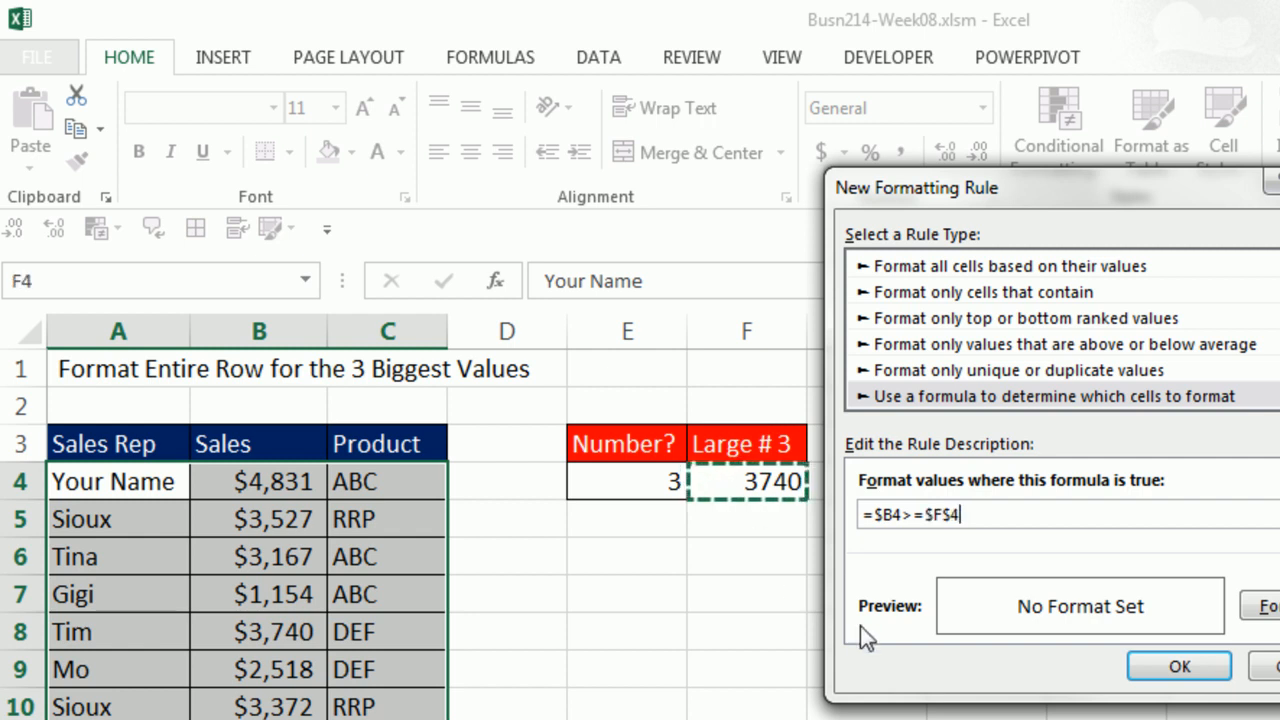
Step: Give the biggest-values rule a yellow fill and apply it to the sales records
left_click(1256, 606)
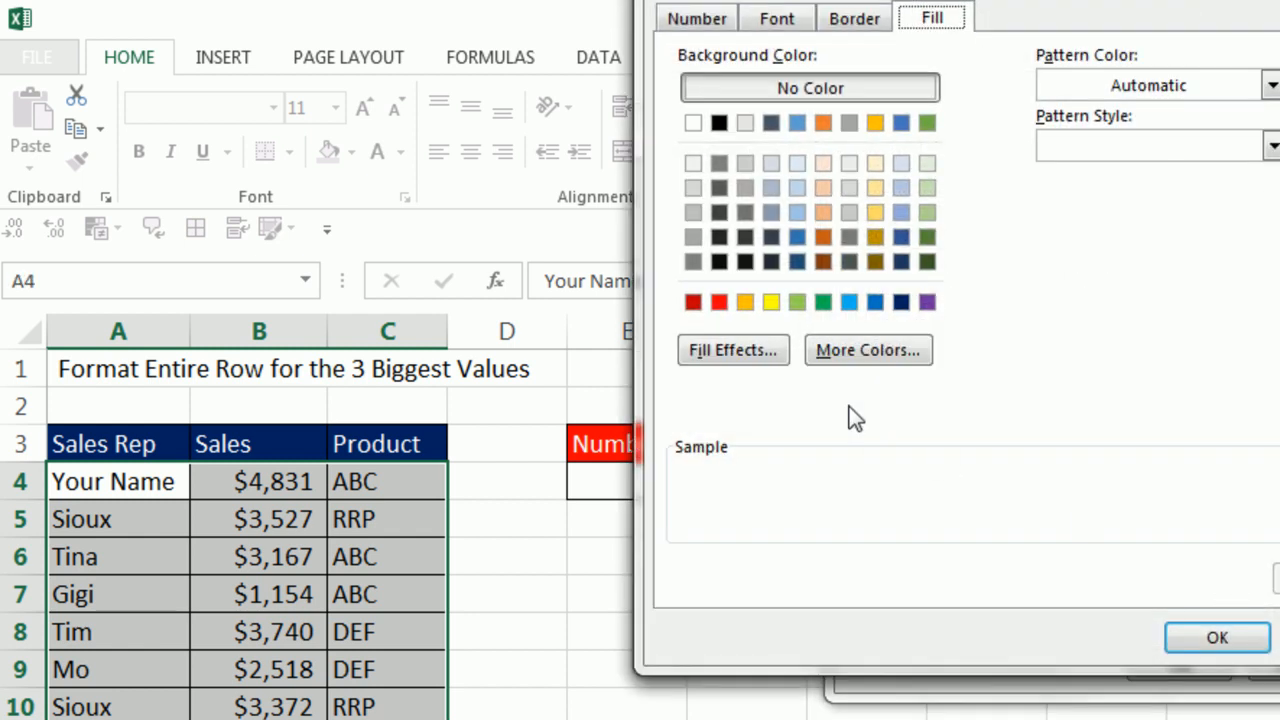
left_click(771, 302)
left_click(1216, 638)
left_click(817, 461)
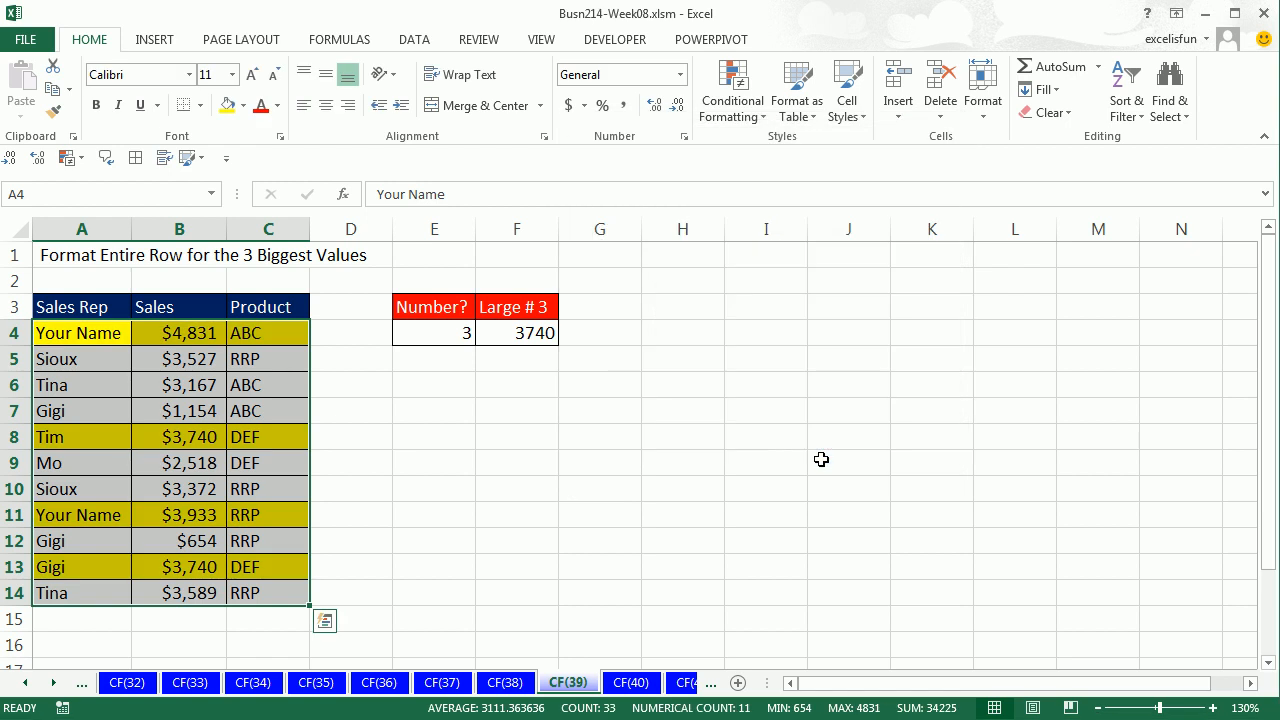
Step: Test the biggest-values highlighting with 2 in the Number? cell E4, and restore the value 3
left_click(410, 332)
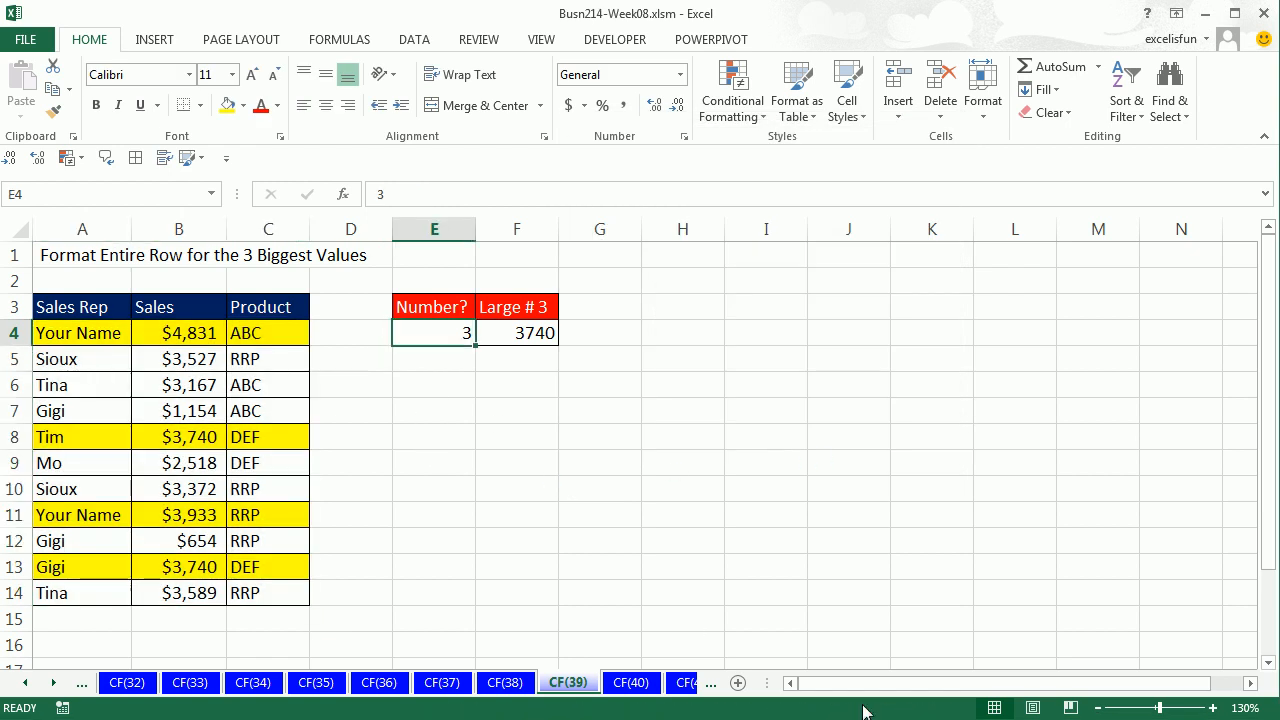
type("2")
key("ctrl+Return")
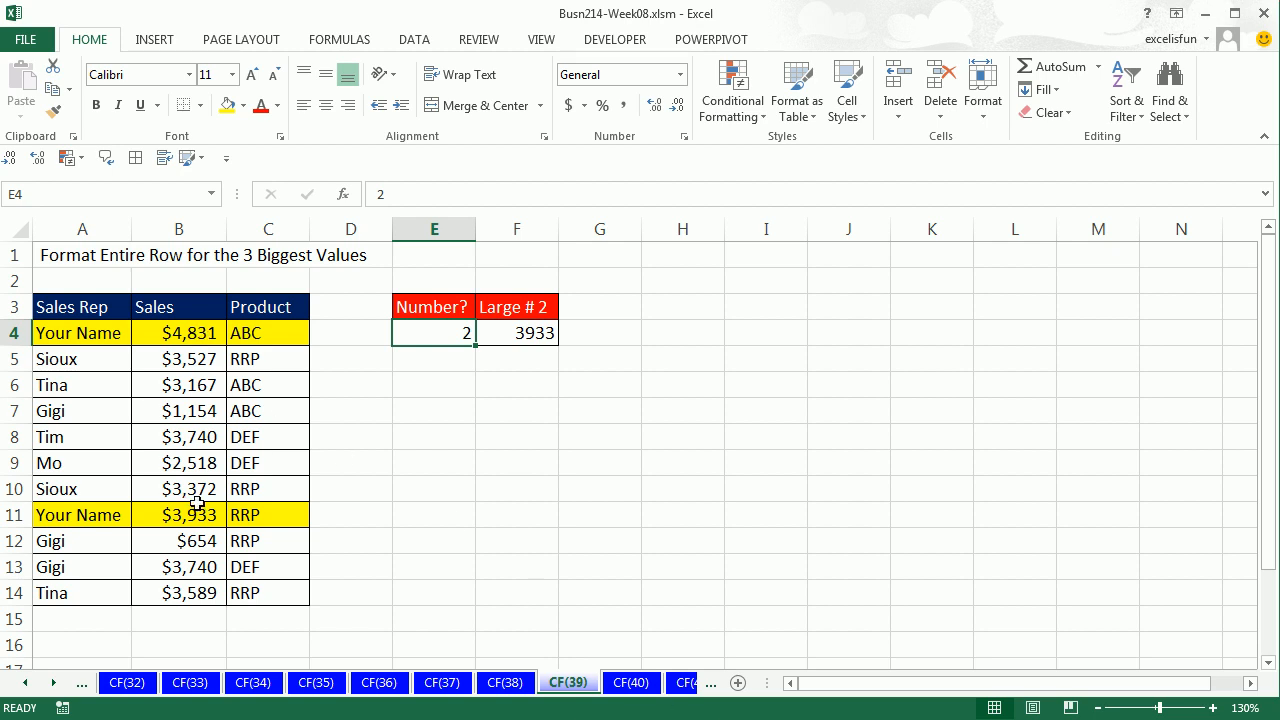
type("3")
key("ctrl+Return")
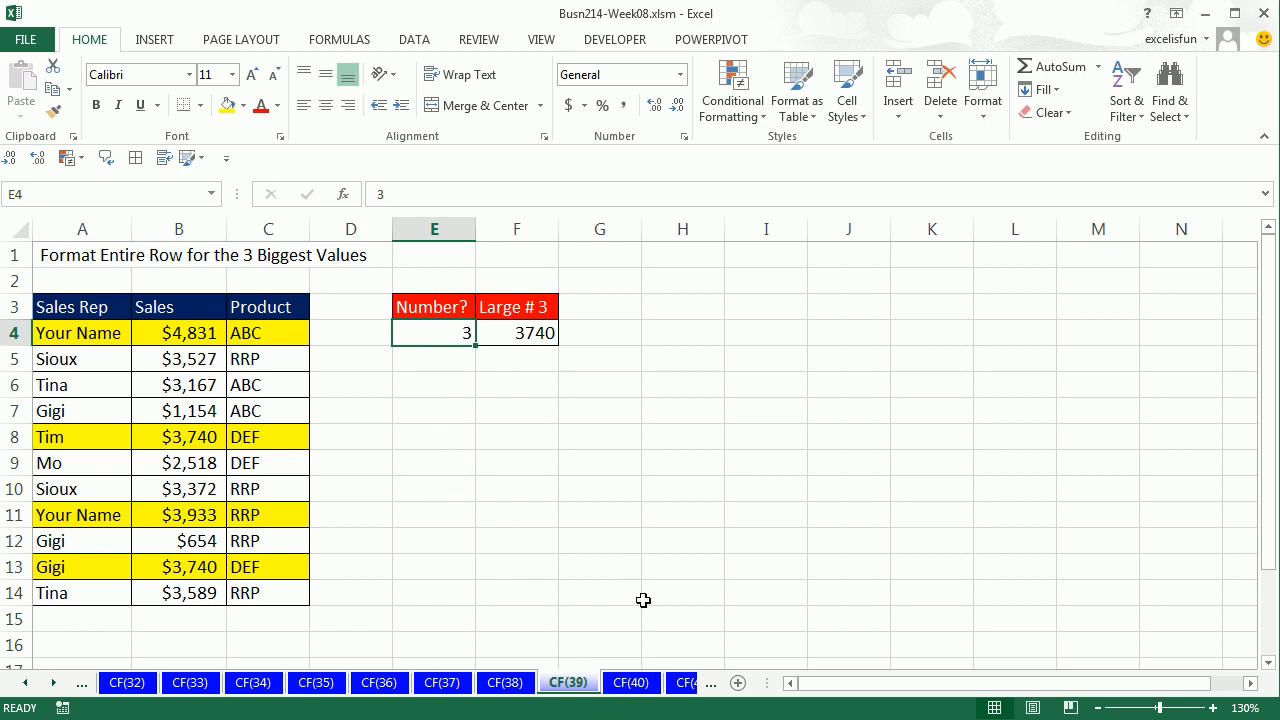
Step: Switch to the CF(40) sheet and examine the vendor prices in rows 5 to 7 for the lowest bids
left_click(650, 682)
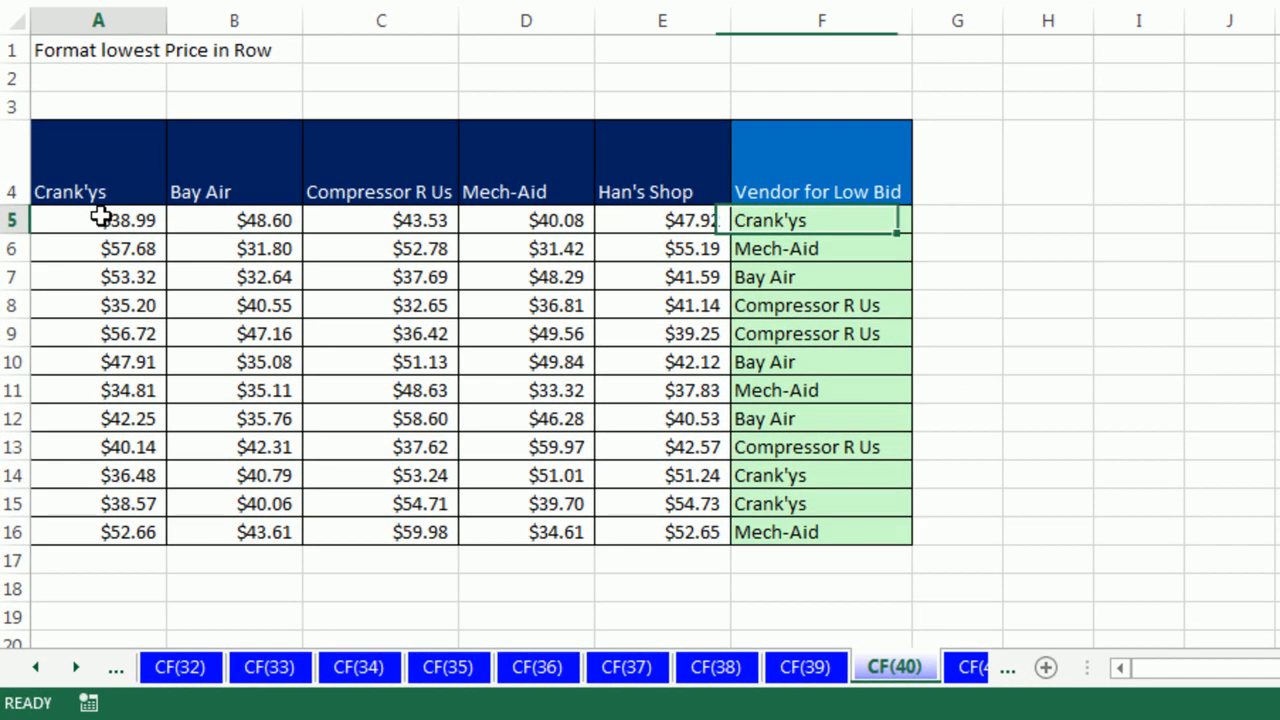
left_click_drag(72, 365, 229, 362)
left_click_drag(325, 212, 634, 217)
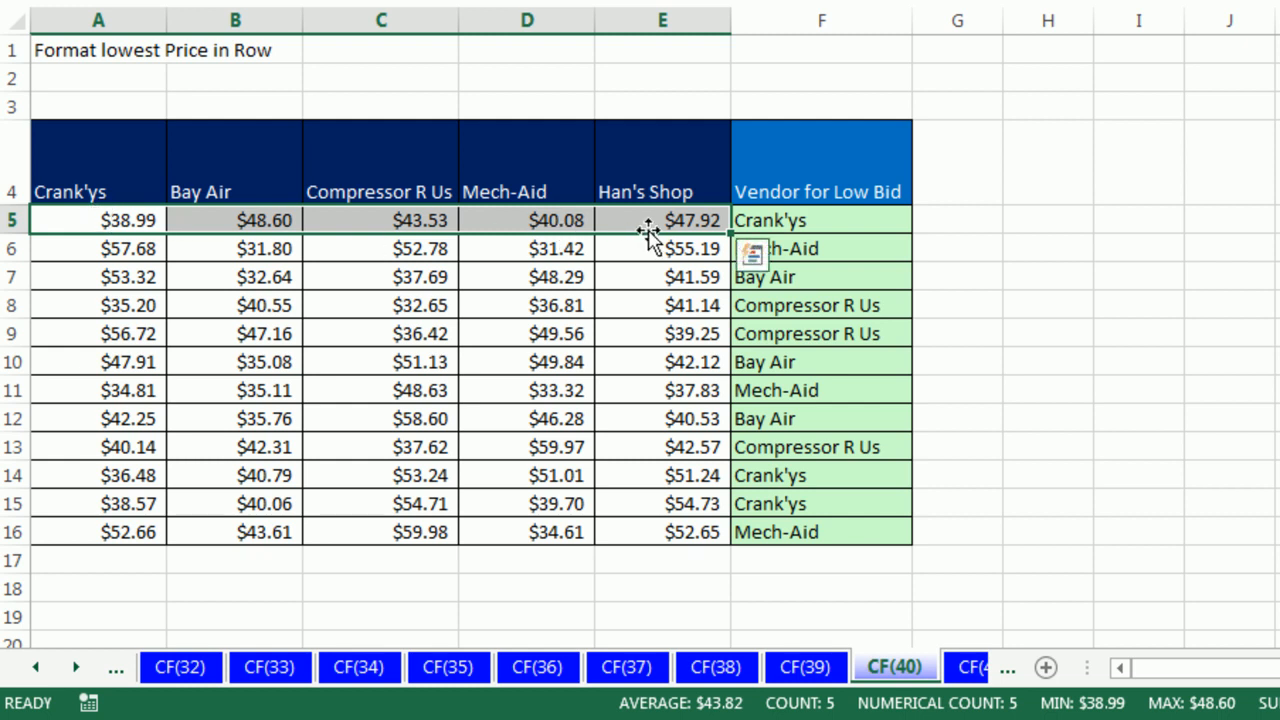
left_click_drag(672, 250, 131, 250)
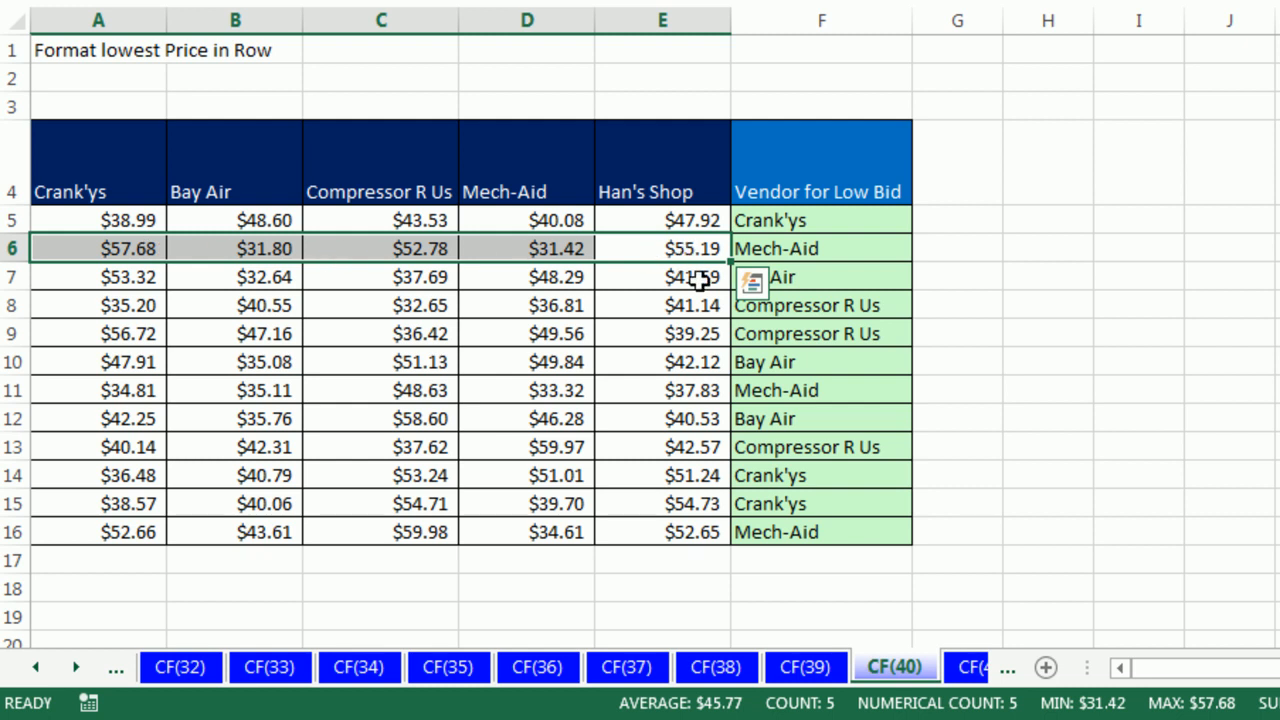
left_click_drag(706, 277, 100, 280)
left_click(262, 280)
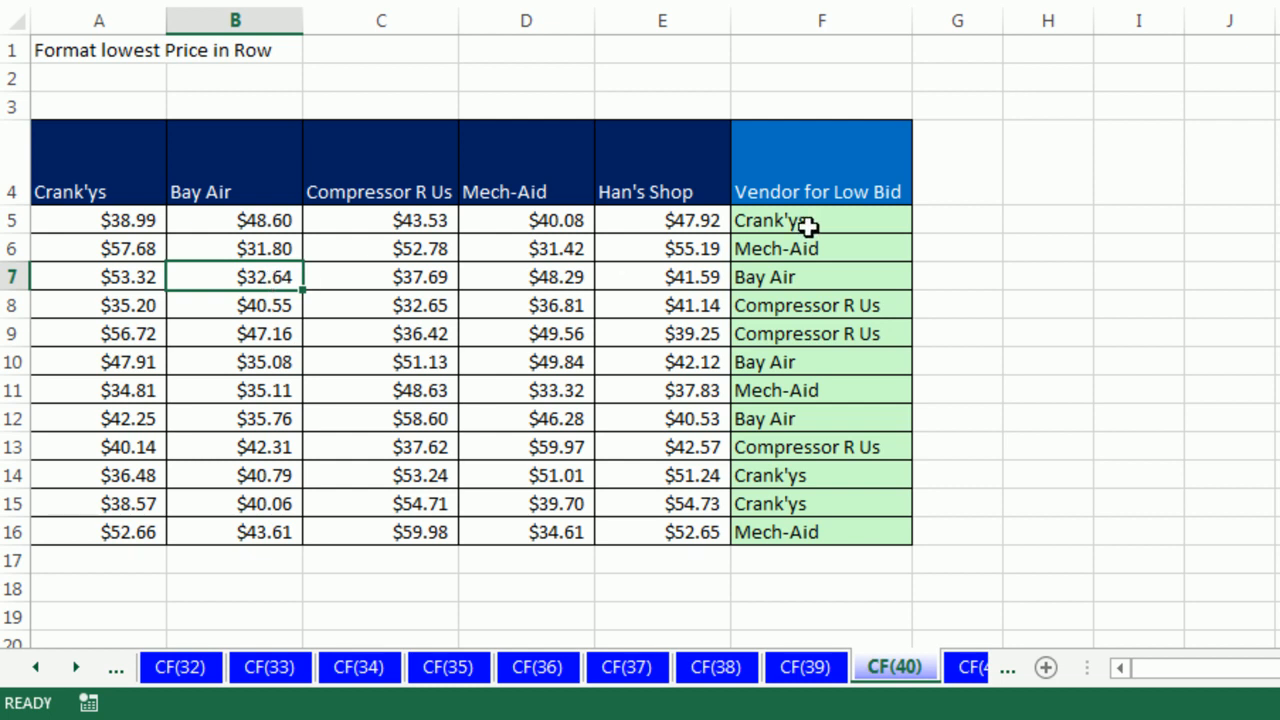
Step: Inspect the INDEX and MATCH formula for the low-bid vendor in F5, leaving it unchanged
left_click(808, 226)
key("F2")
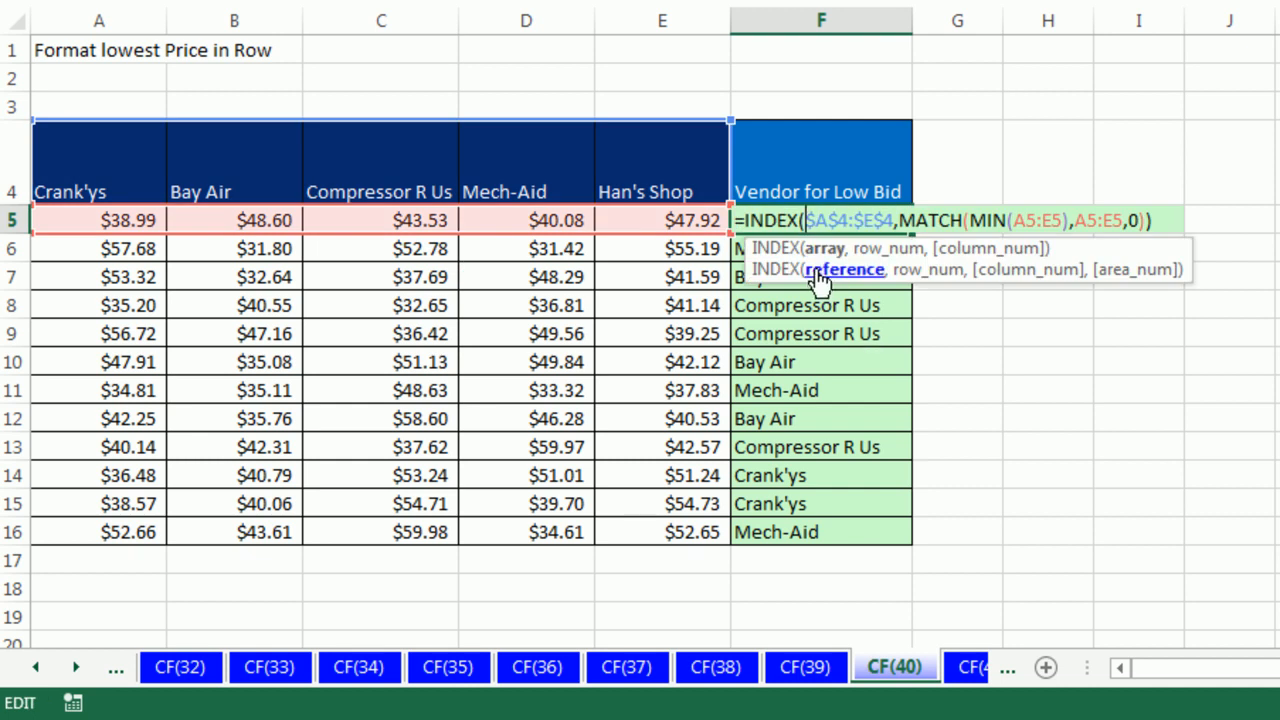
left_click(785, 248)
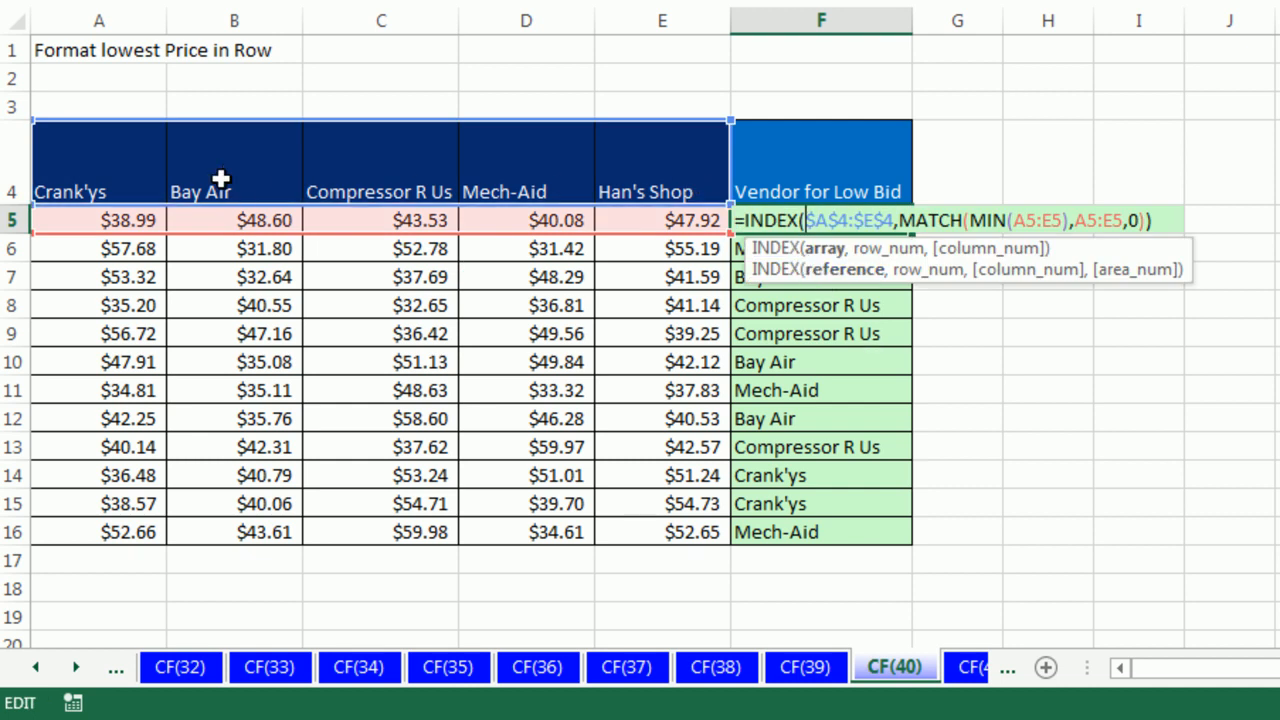
key("Escape")
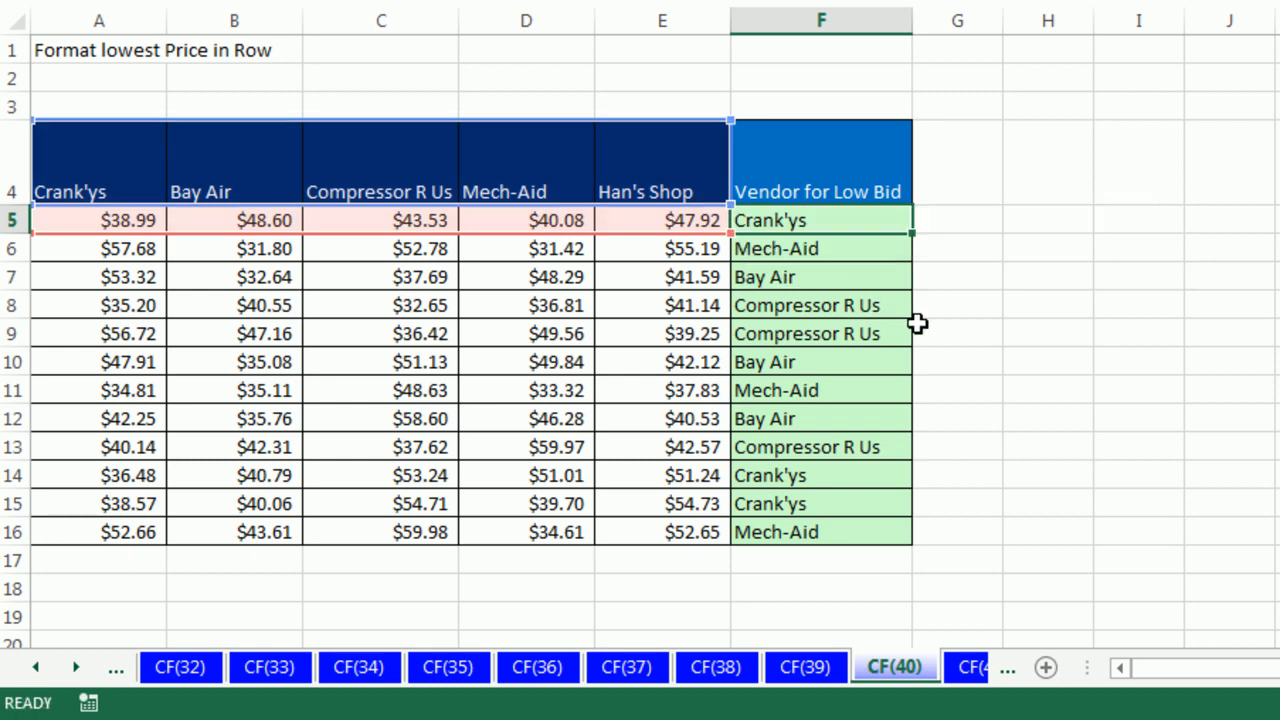
Step: Examine the MIN lookup value and the MATCH row number argument within F7's low-bid vendor formula
double_click(814, 284)
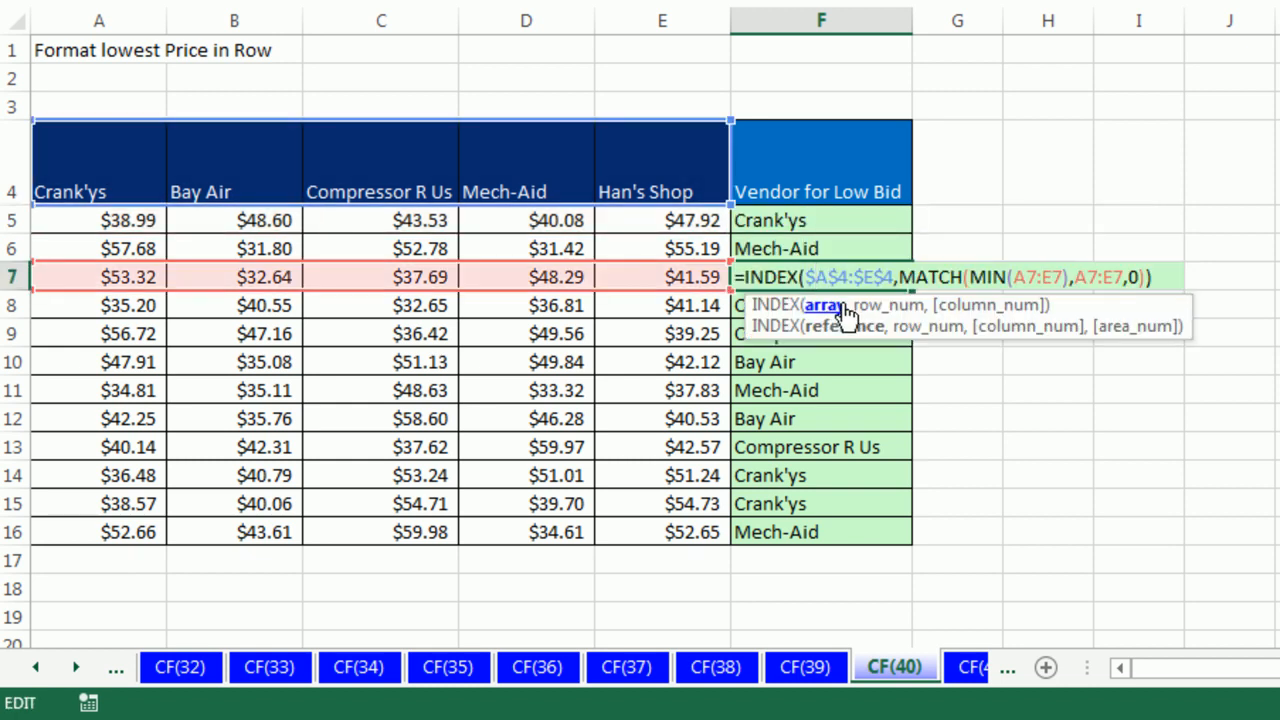
left_click(990, 279)
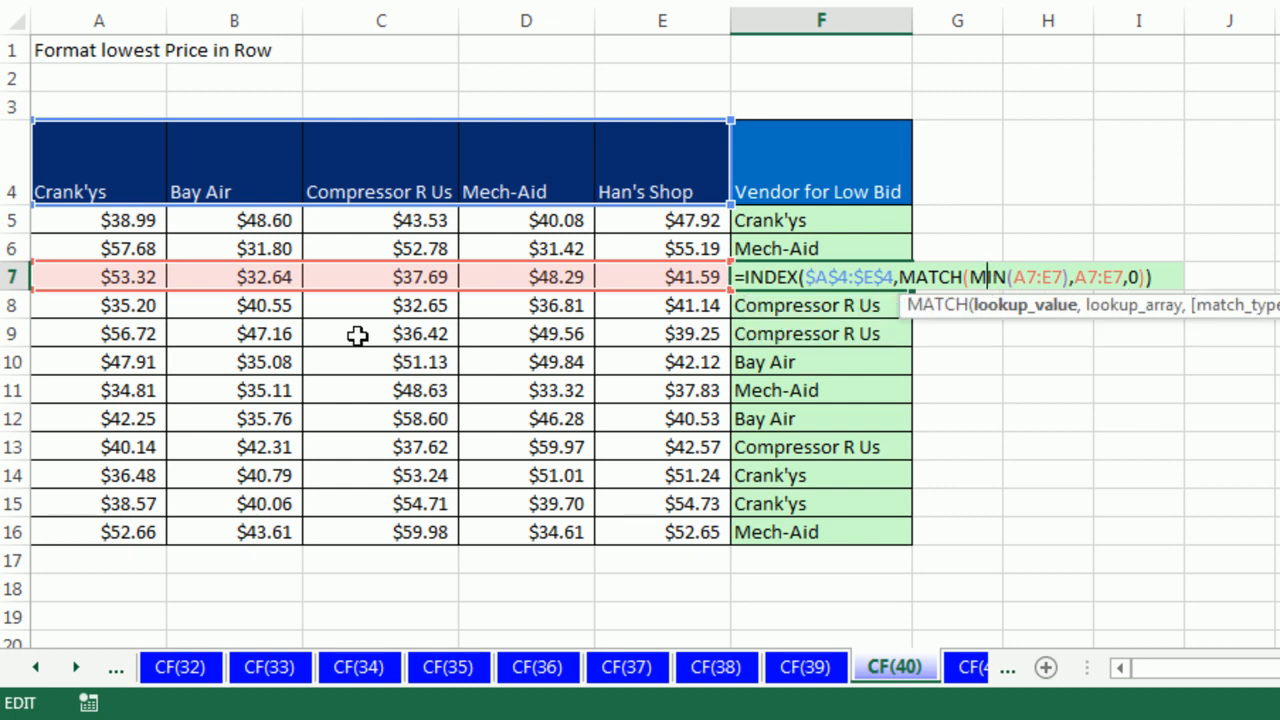
left_click(903, 279)
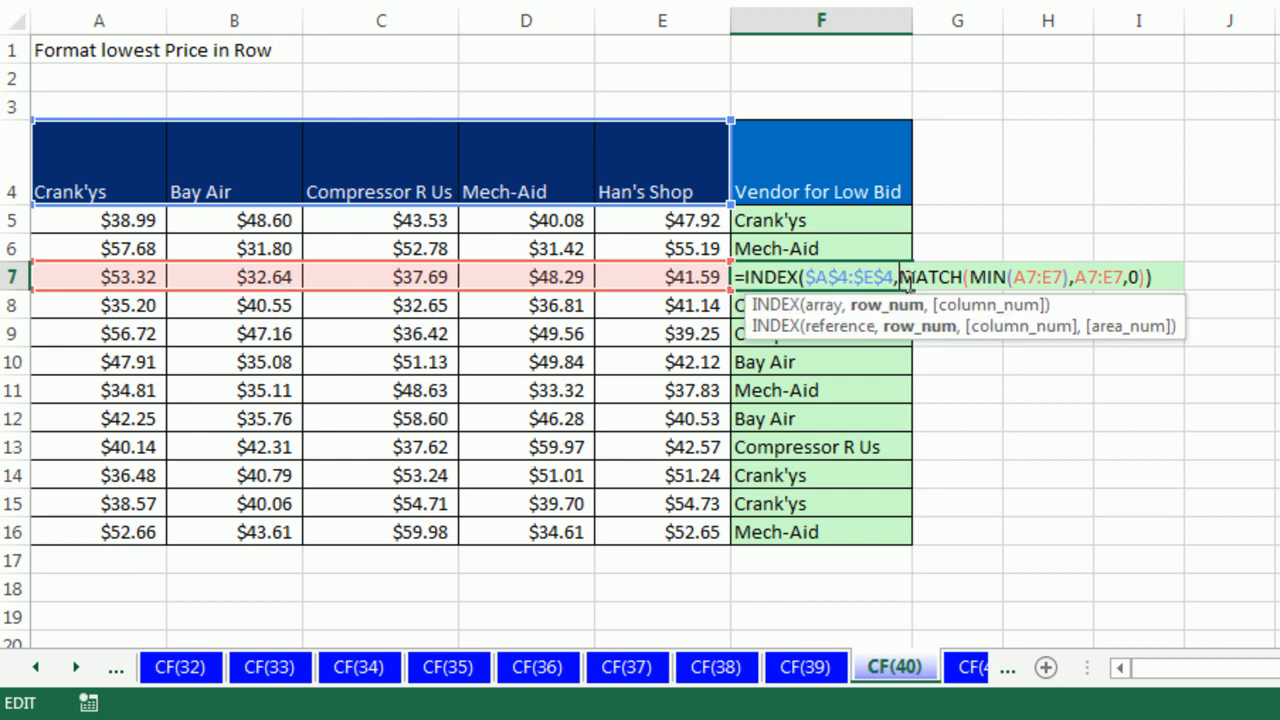
left_click_drag(899, 277, 1146, 277)
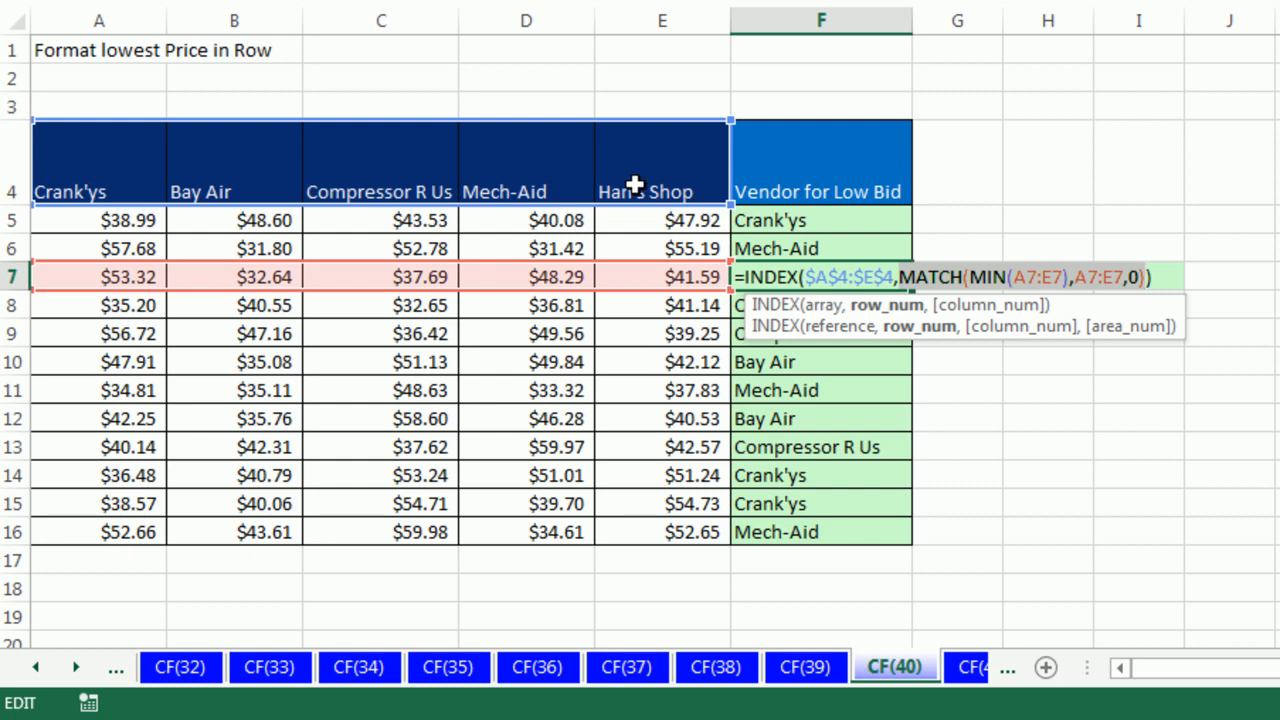
key("ctrl+Return")
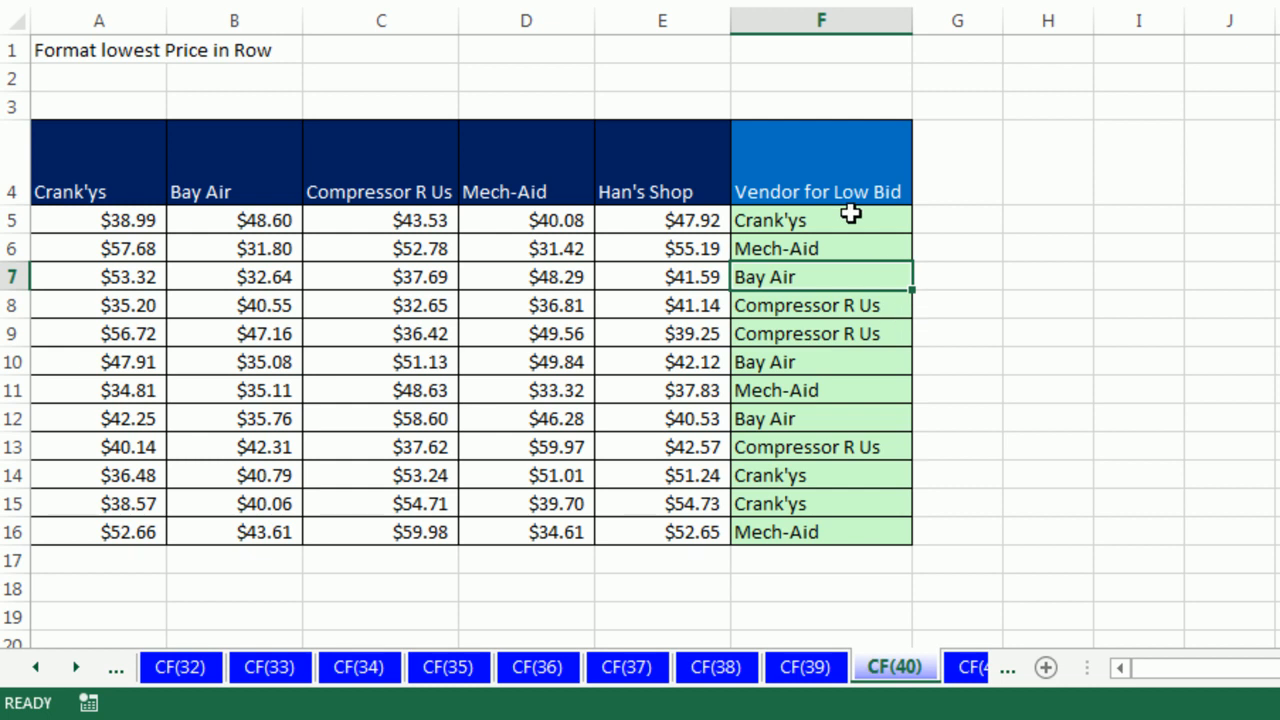
Step: Start a new conditional formatting rule for the prices in A5:E16 that uses a formula to determine which cells to format
left_click(74, 221)
left_click_drag(189, 230, 698, 533)
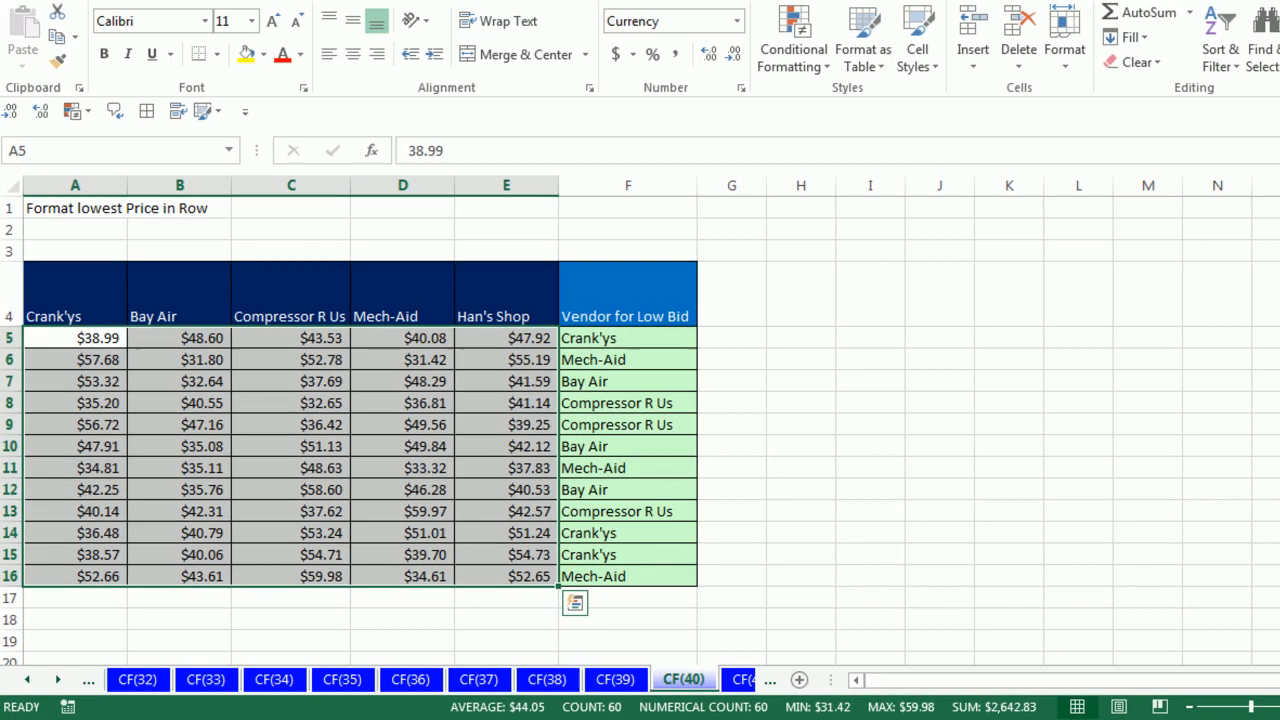
key("alt")
key("h")
key("l")
key("n")
key("Down")
key("Down")
key("Down")
key("Down")
key("Down")
key("Tab")
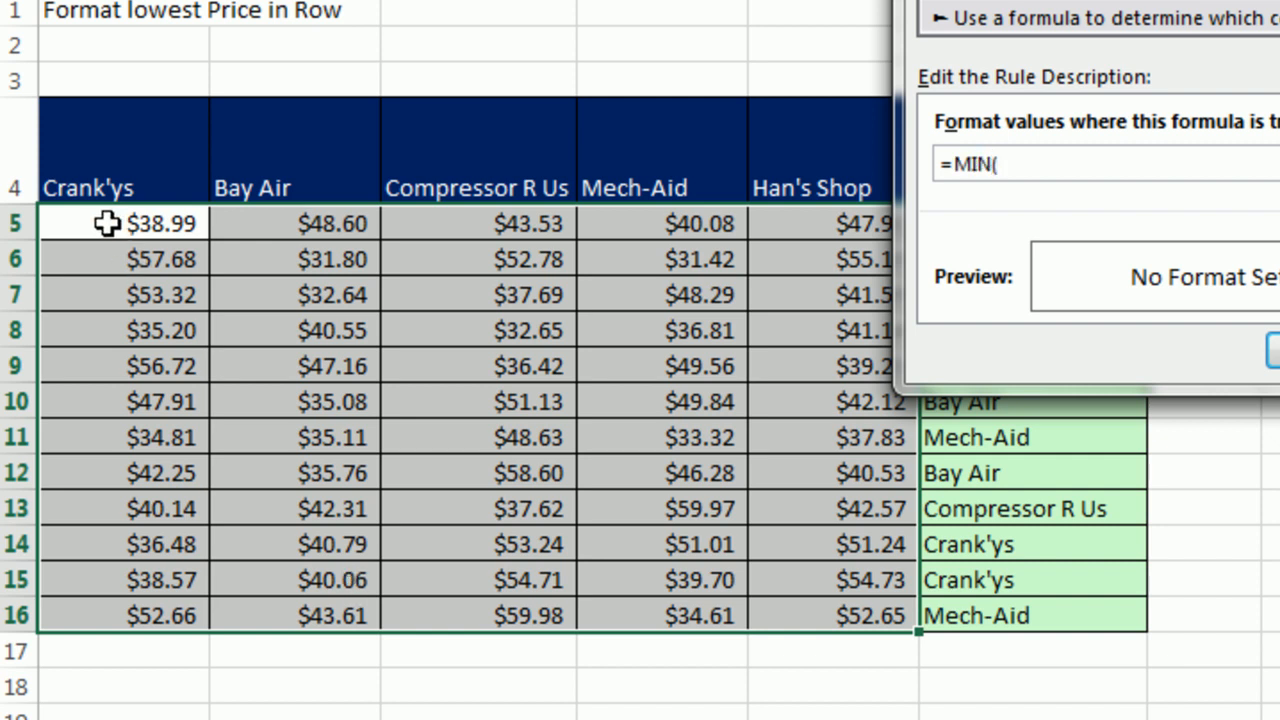
Step: Enter =MIN($A5:$E5)=A5 as the rule's formula, locking only the columns of the row range and leaving A5 fully relative
left_click_drag(95, 220, 263, 222)
left_click_drag(575, 226, 800, 223)
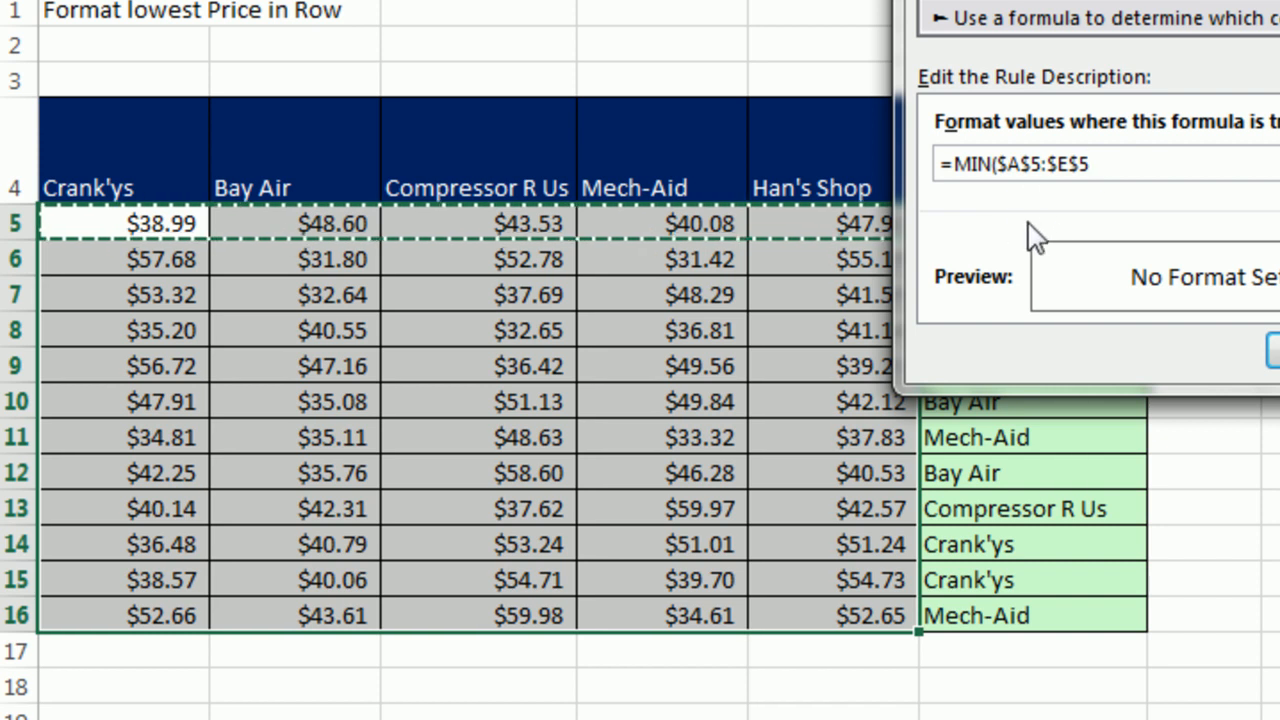
key("F4")
key("F4")
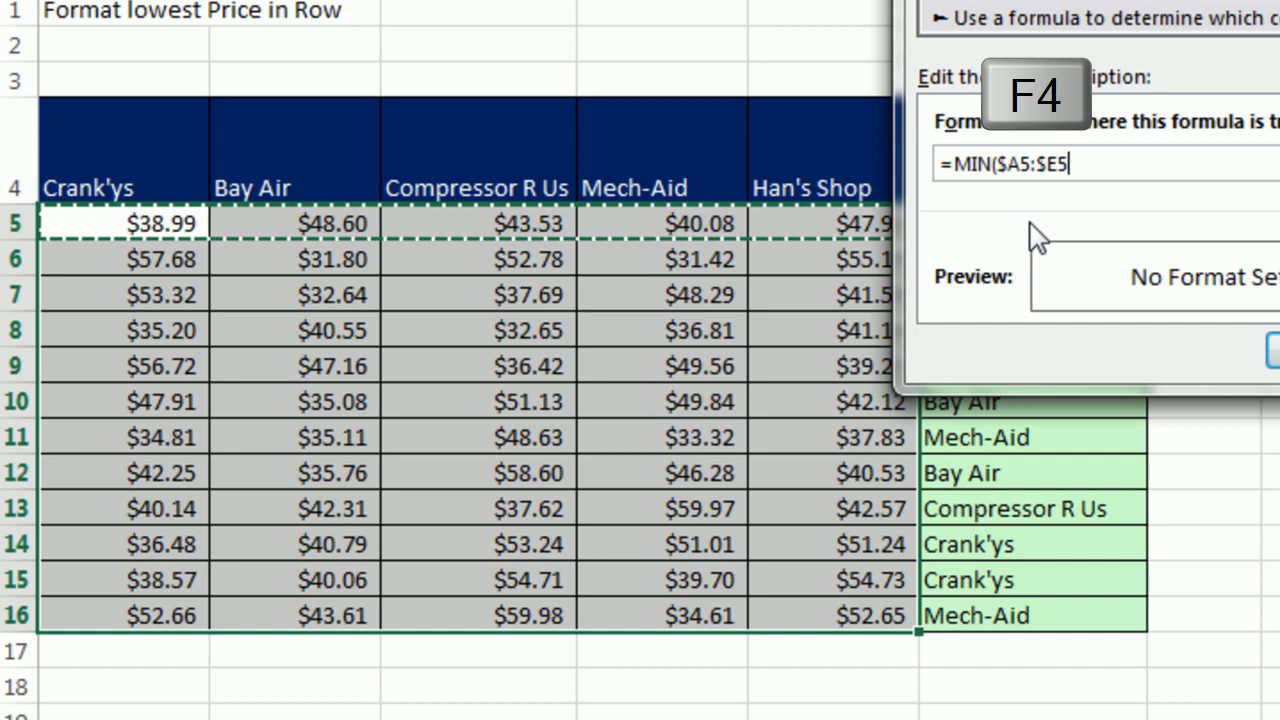
key("F4")
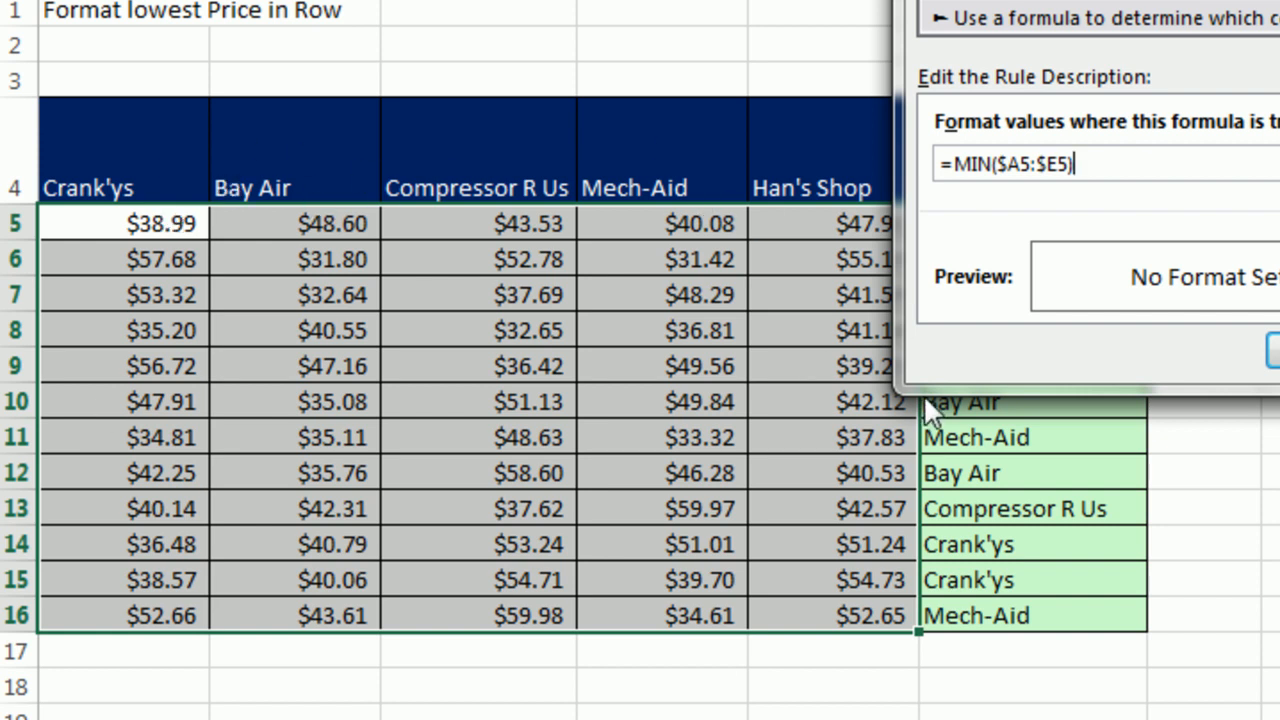
type("=")
left_click(147, 224)
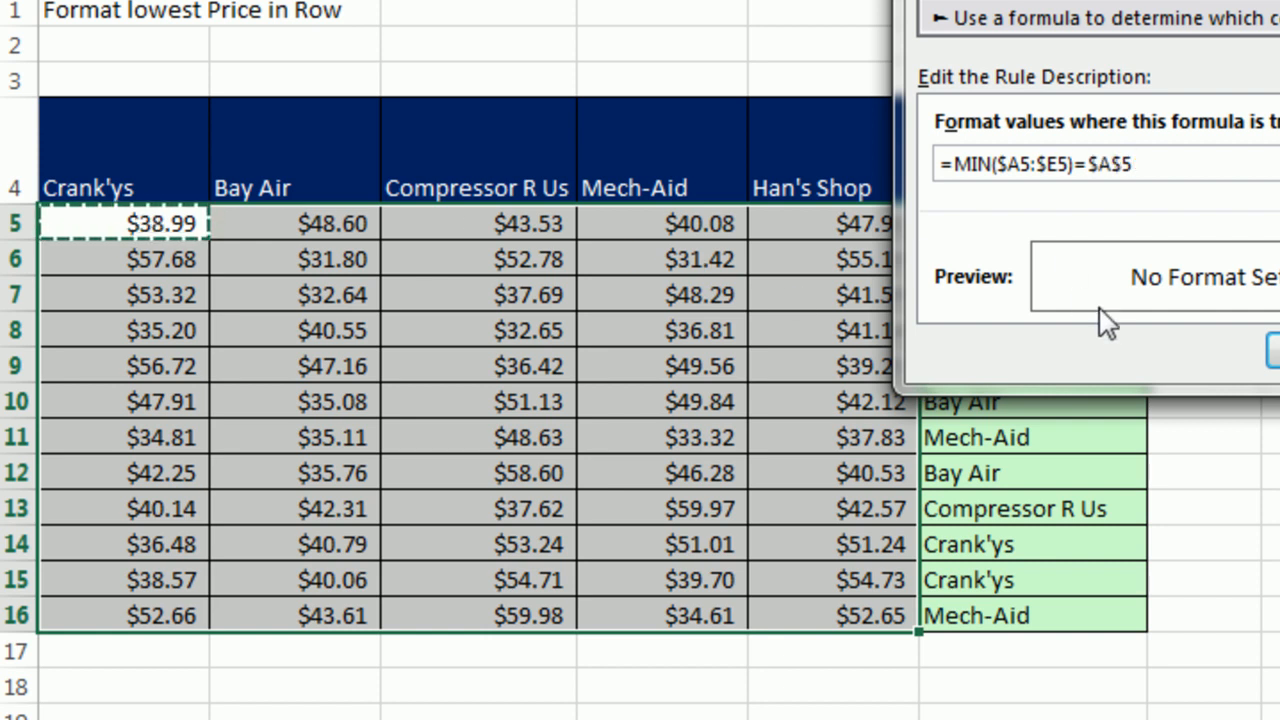
key("F4")
key("F4")
key("F4")
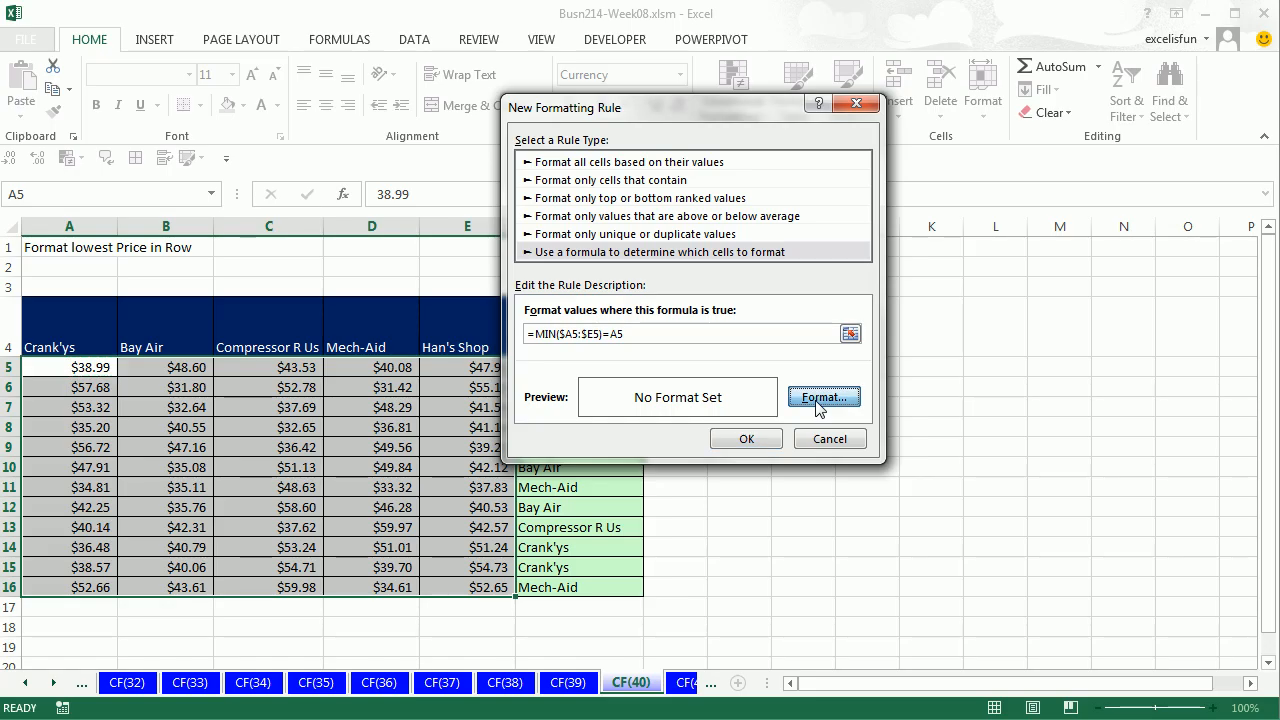
Step: Give the lowest-price rule a yellow fill and apply it to the selected prices
left_click(1279, 287)
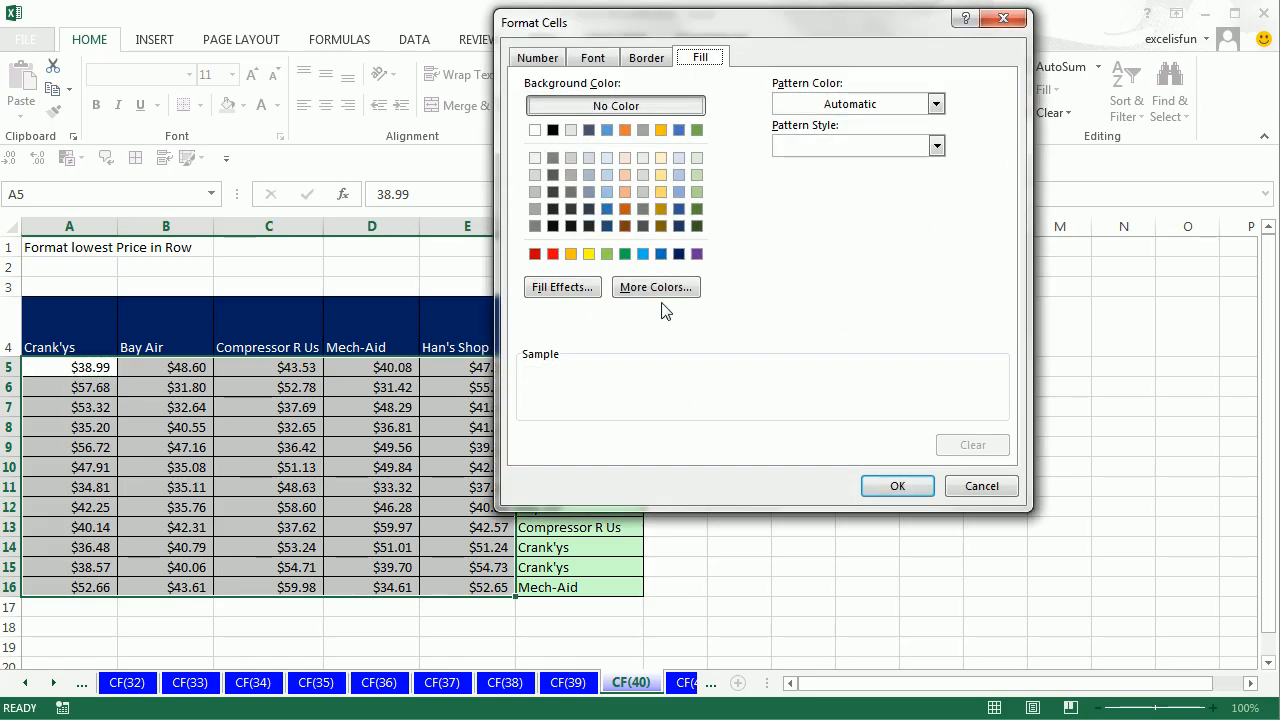
left_click(589, 254)
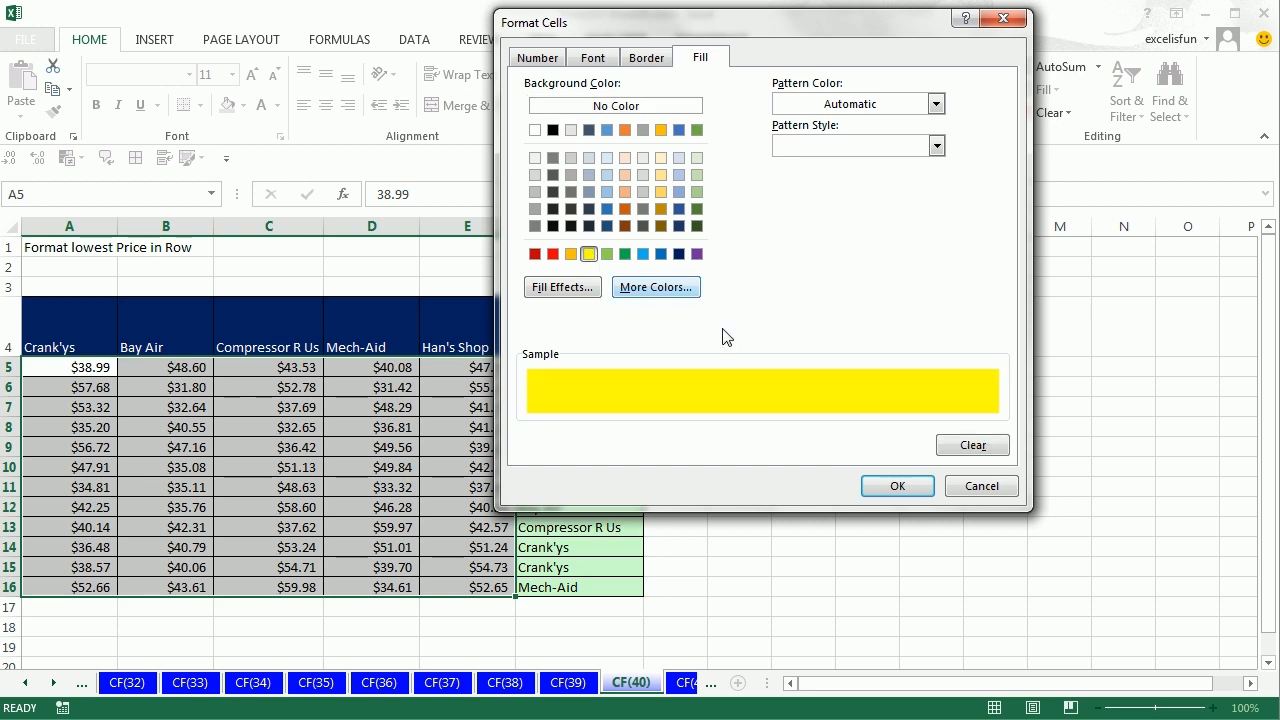
left_click(897, 488)
left_click(752, 435)
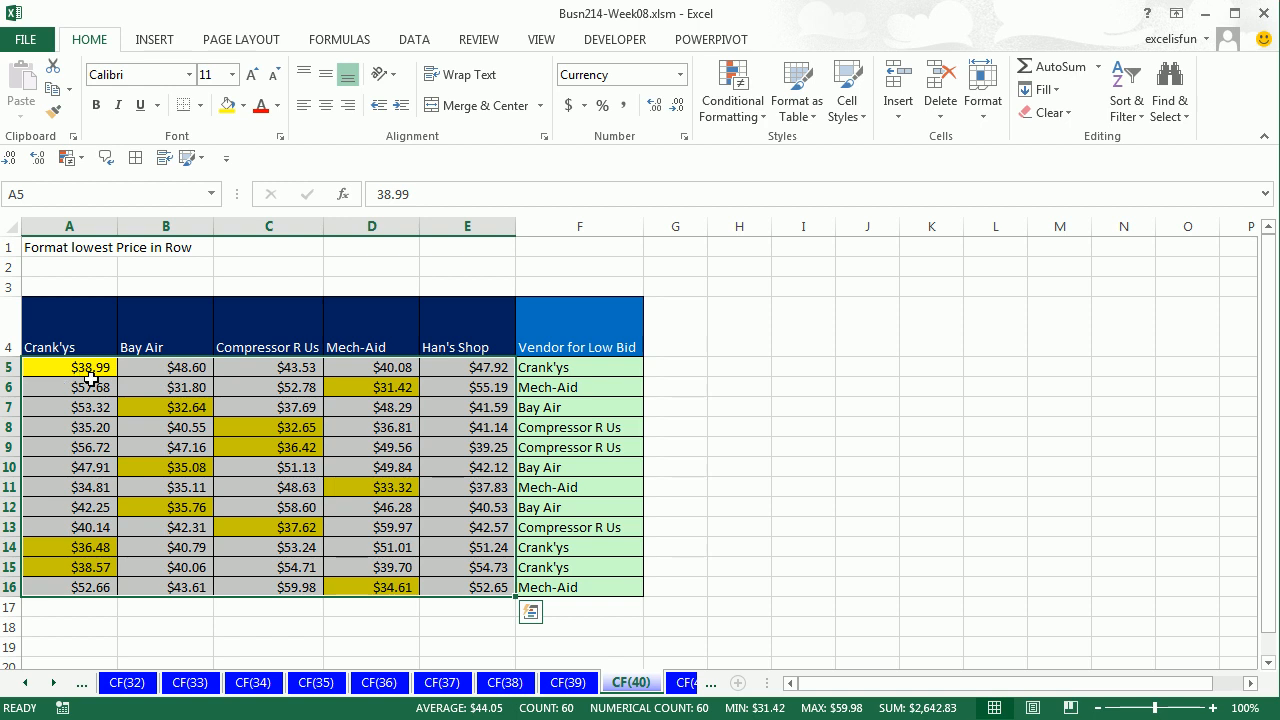
Step: Fill H5:L16 with the formula =MIN($A5:$E5) to show each row's minimum price
left_click_drag(740, 369, 933, 585)
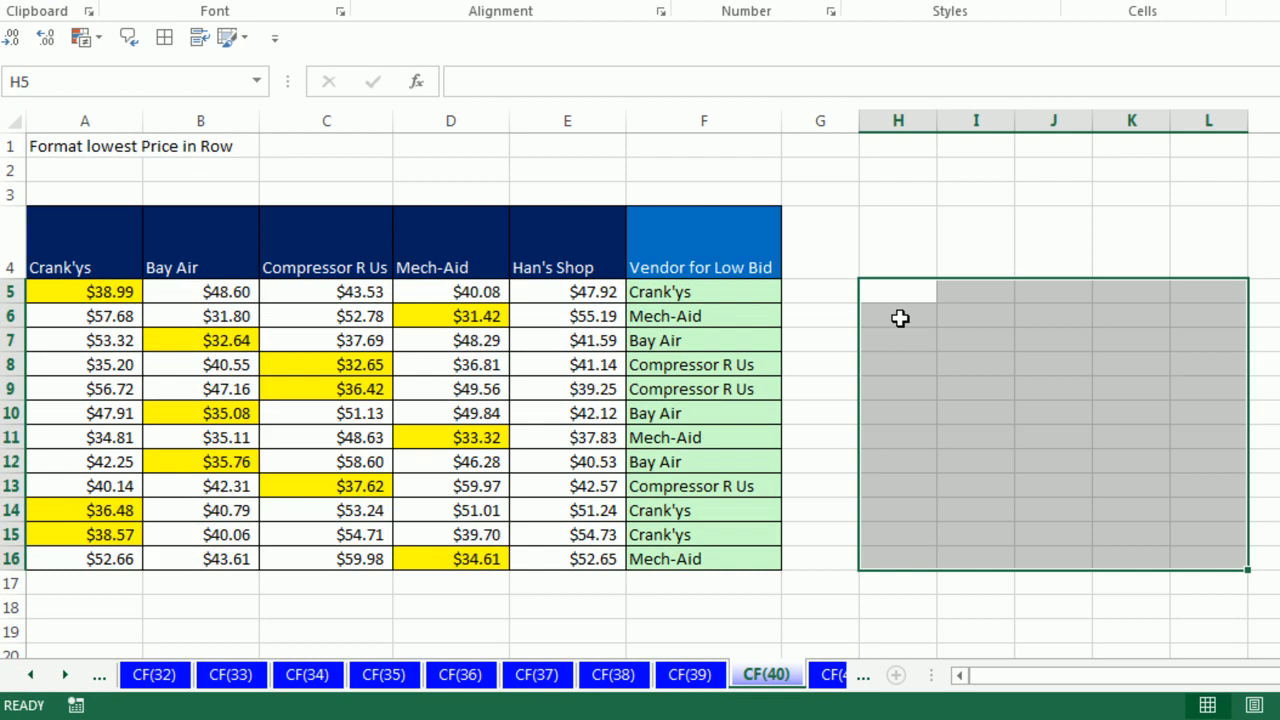
type("=MIN(")
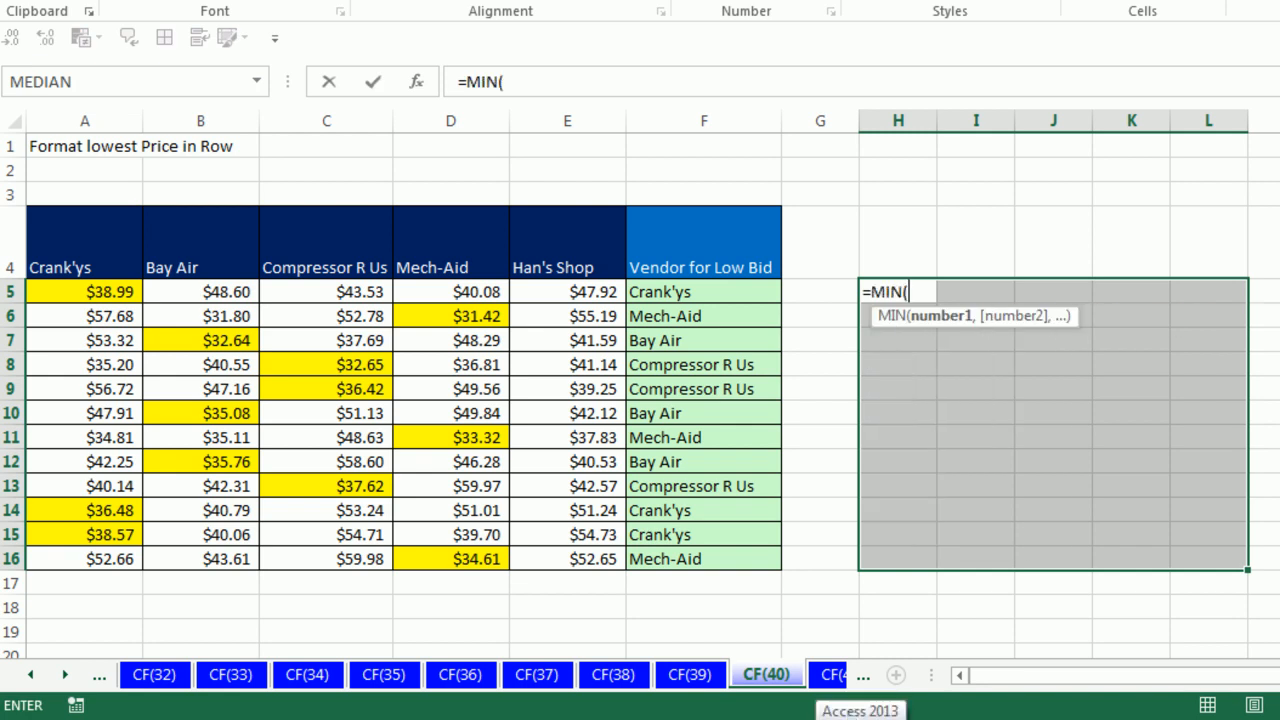
left_click_drag(60, 285, 592, 286)
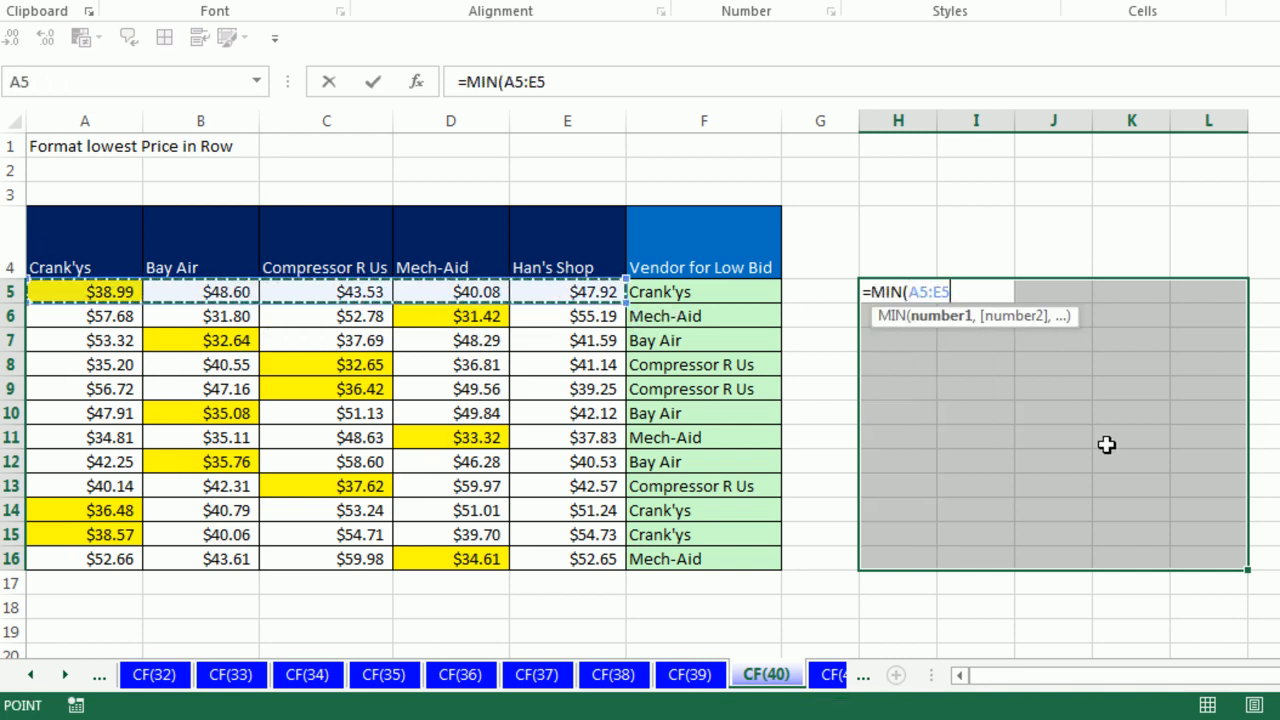
key("F4")
key("F4")
key("F4")
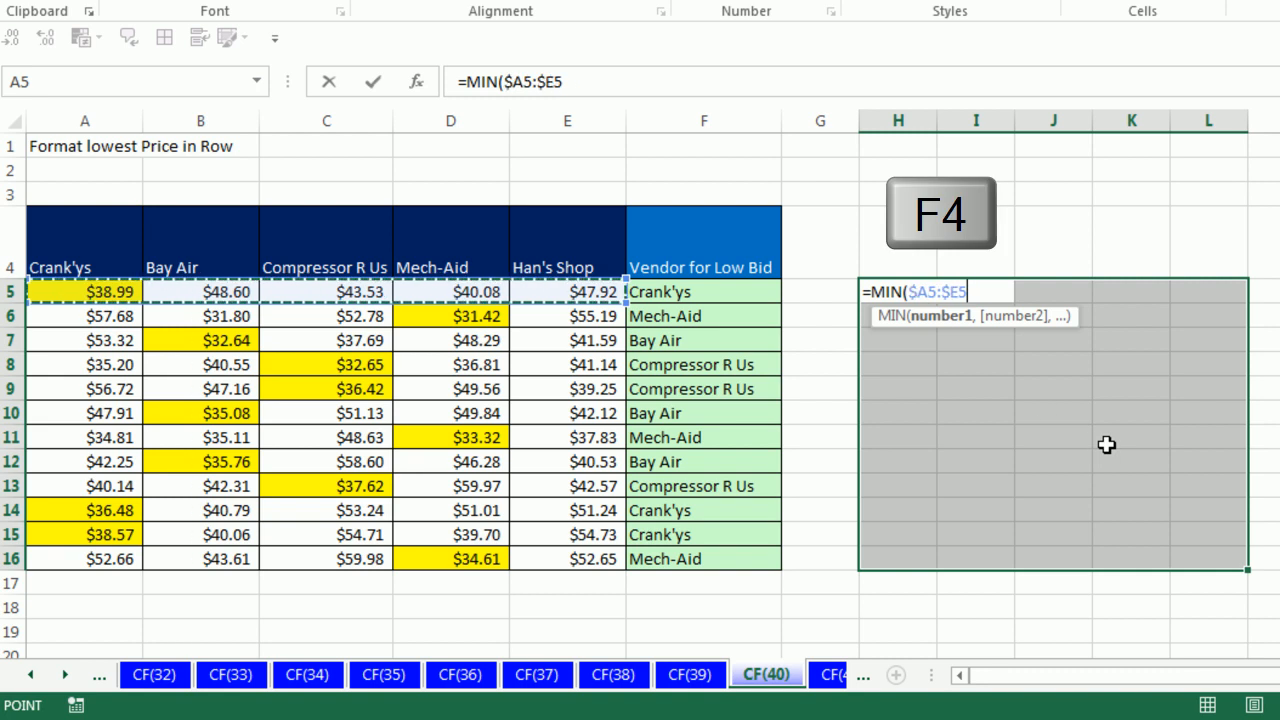
type(")")
key("ctrl+Return")
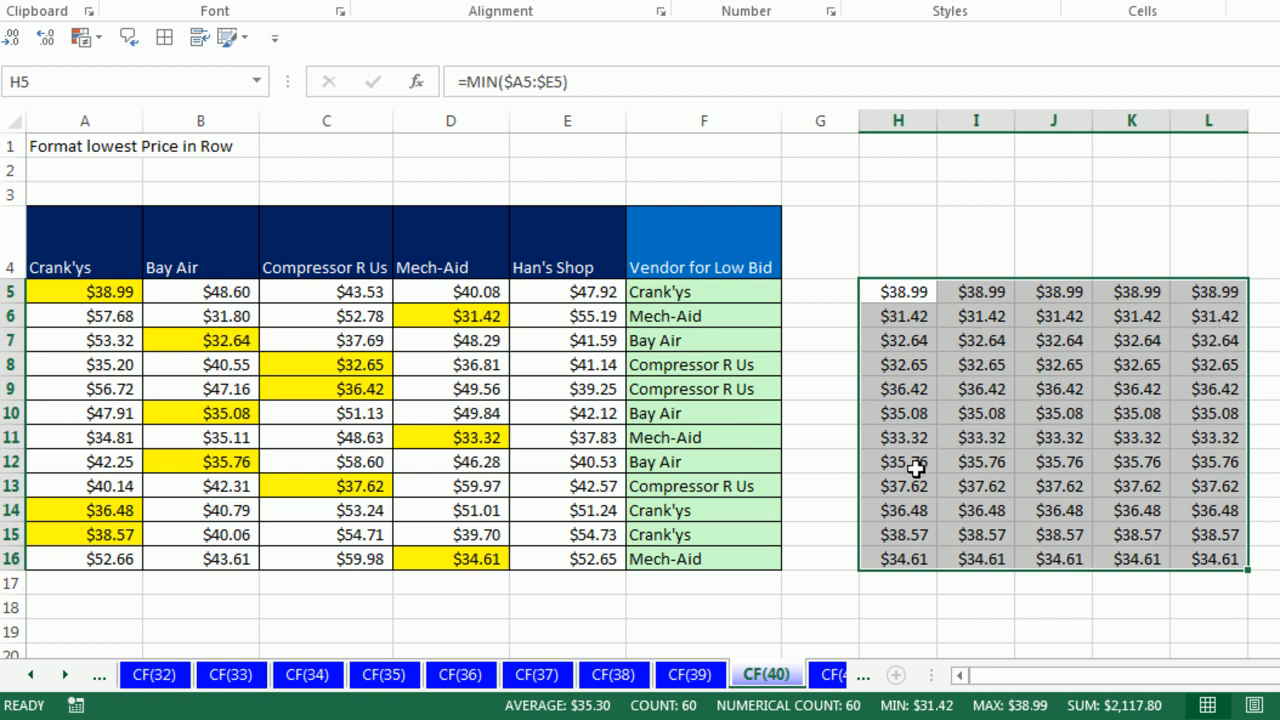
Step: Extend the formula across H5:L16 to =MIN($A5:$E5)=A5, and check the logical results in H5 and K6
key("F2")
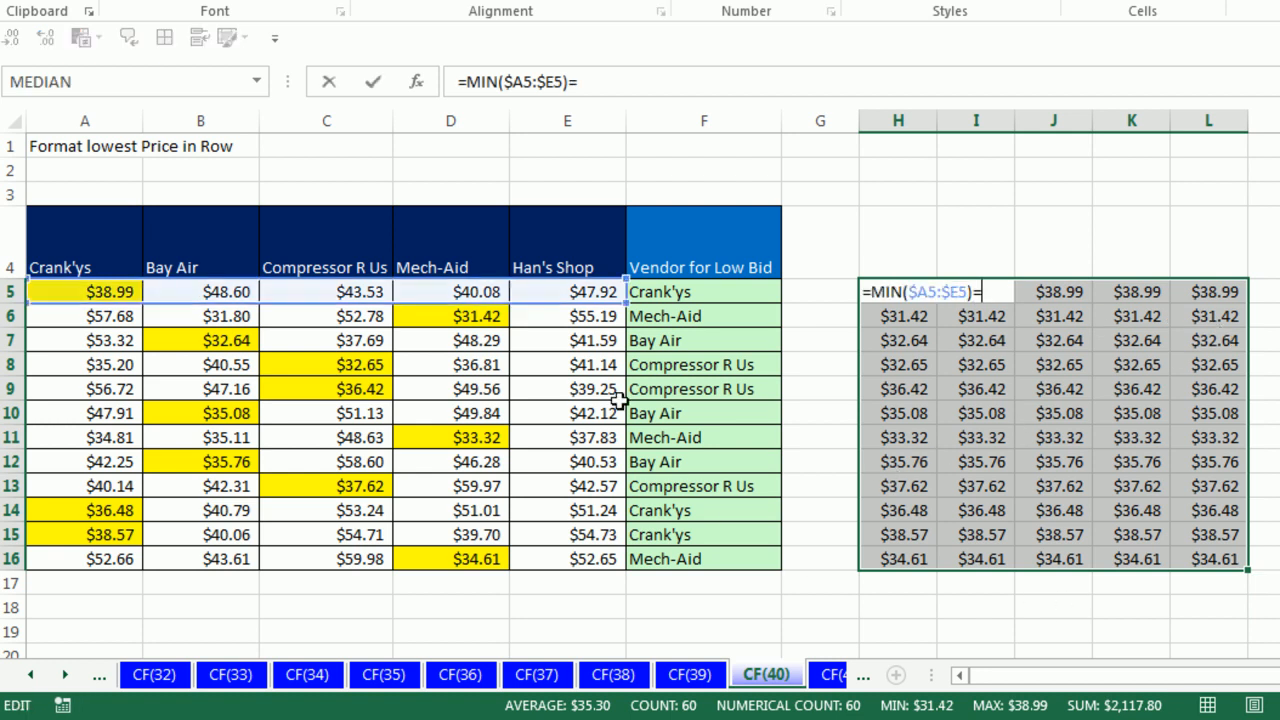
type("=")
left_click(90, 291)
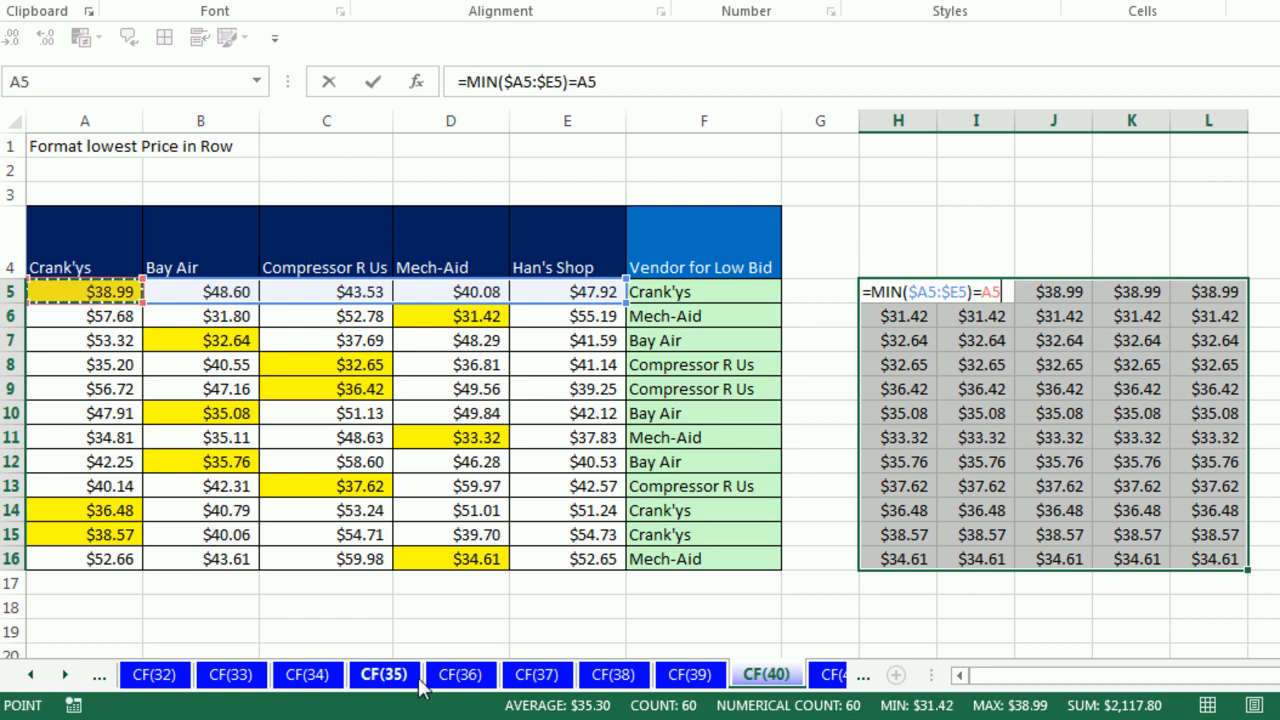
key("ctrl+Return")
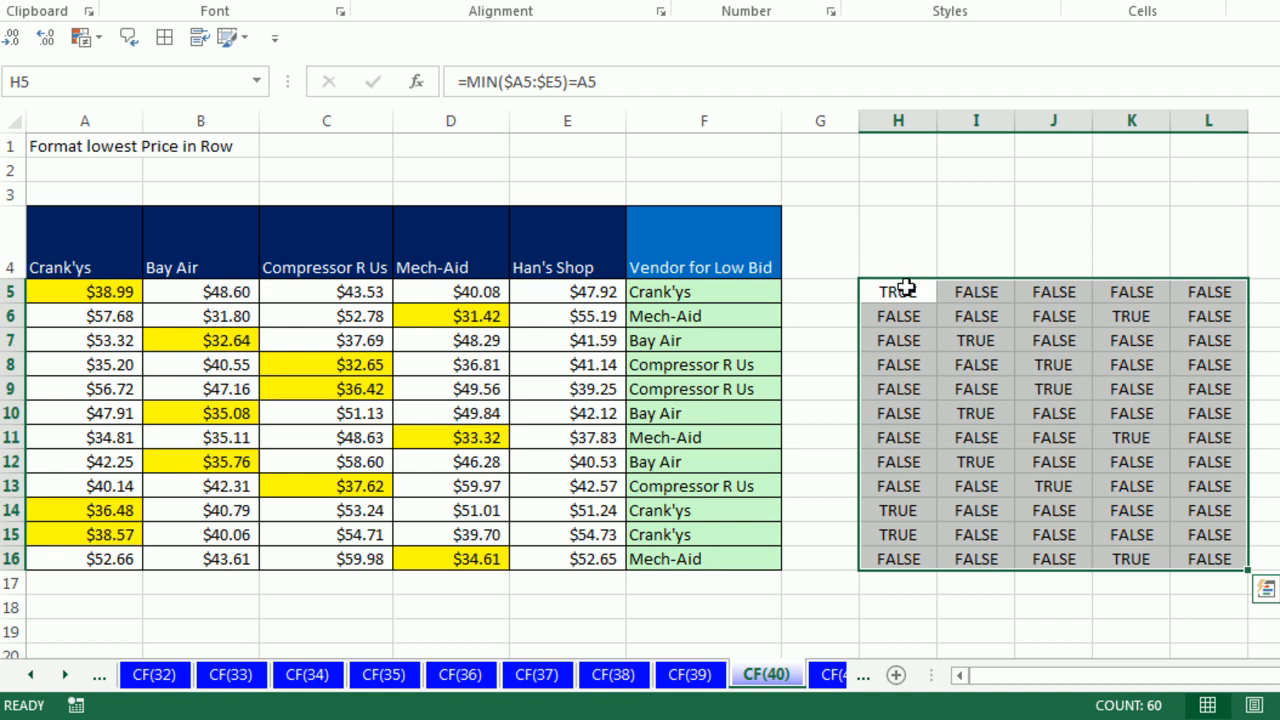
left_click(900, 289)
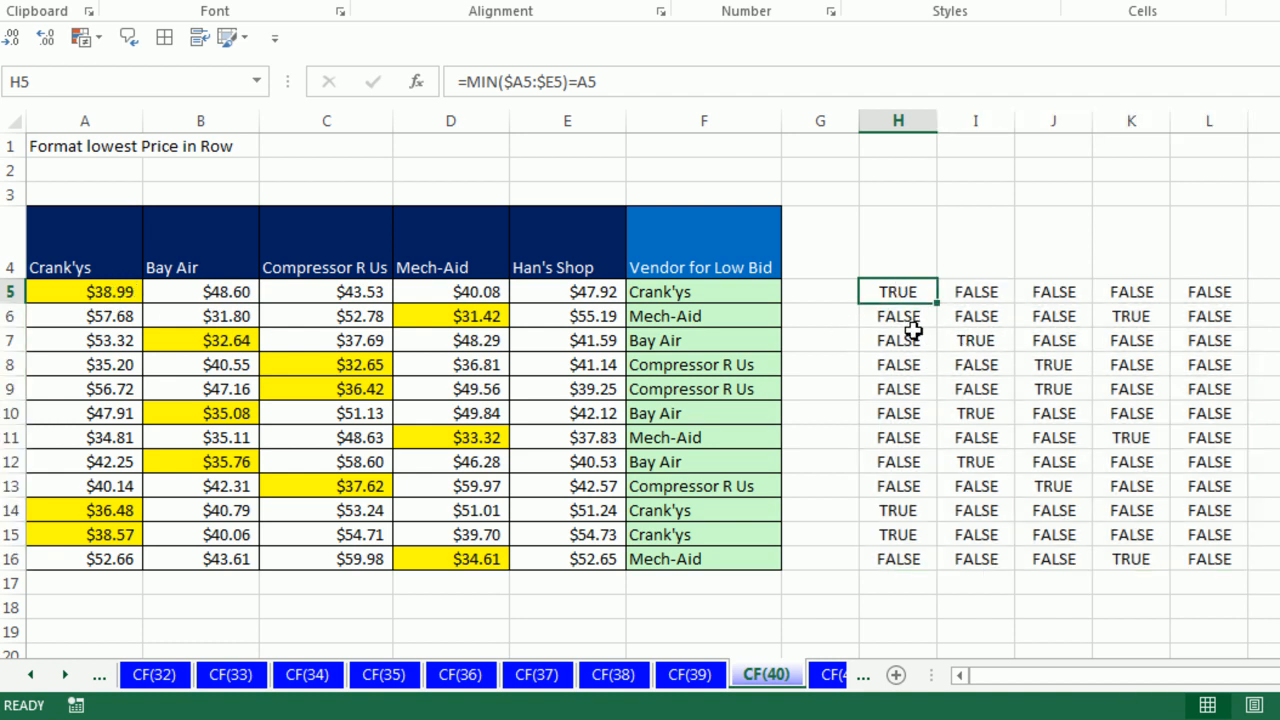
left_click(1118, 318)
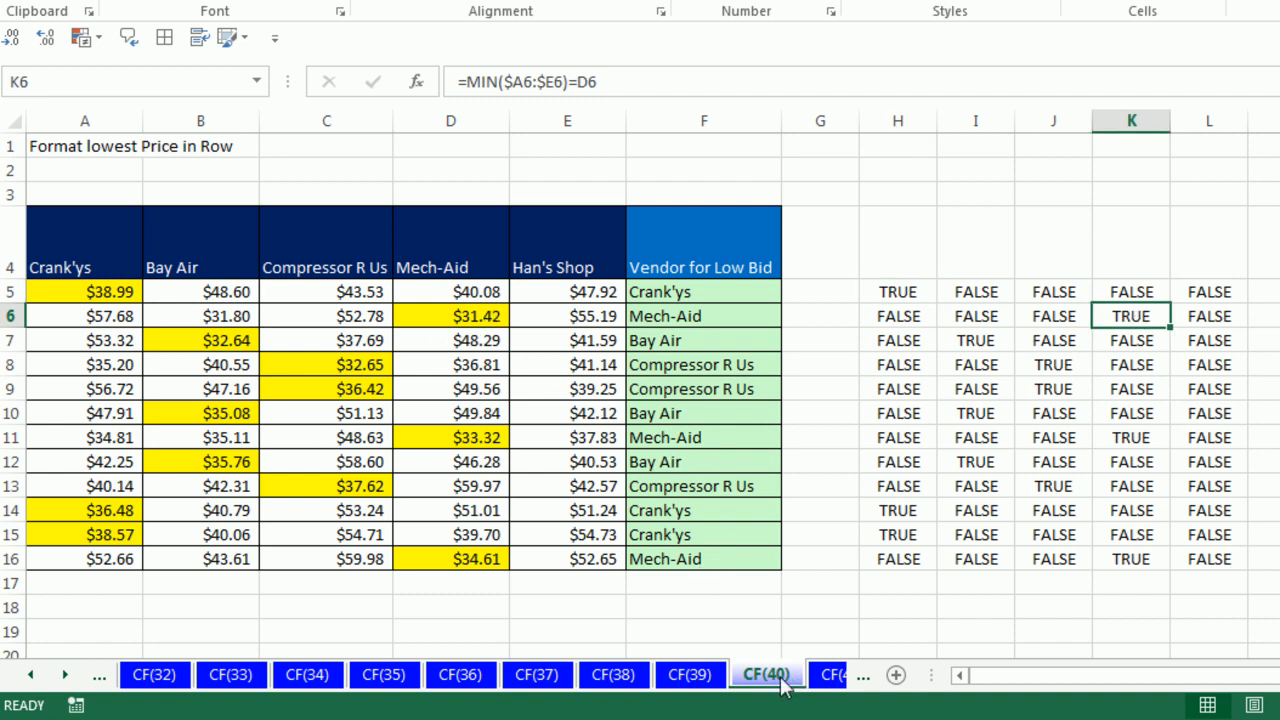
Step: Switch to the CF(41) sheet for the intersecting cell example
left_click(64, 675)
left_click(64, 675)
left_click(64, 675)
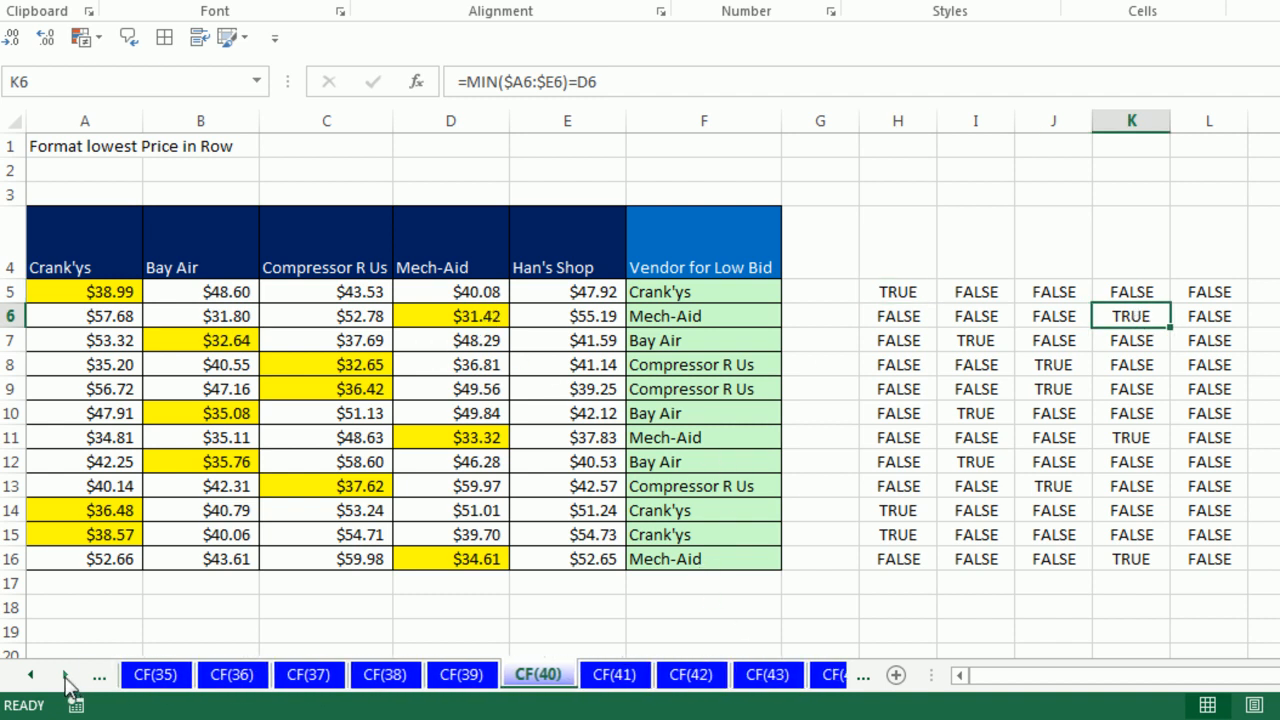
left_click(64, 675)
left_click(64, 675)
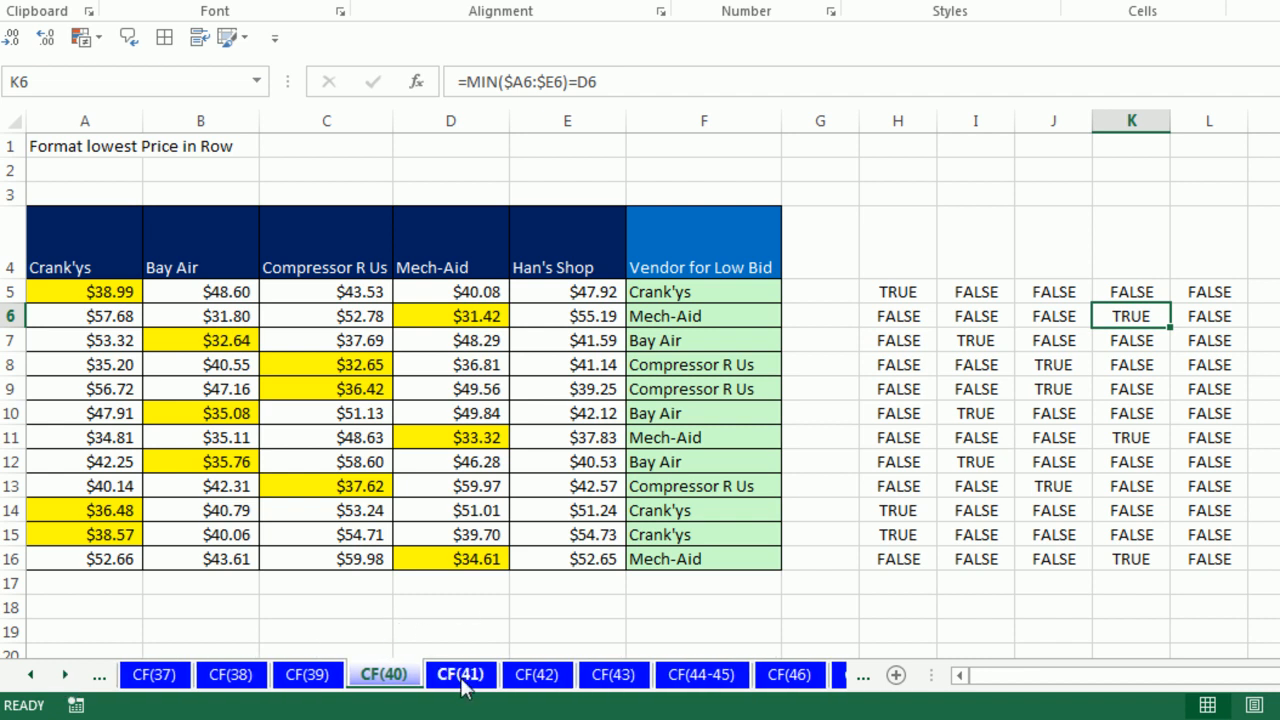
left_click(461, 676)
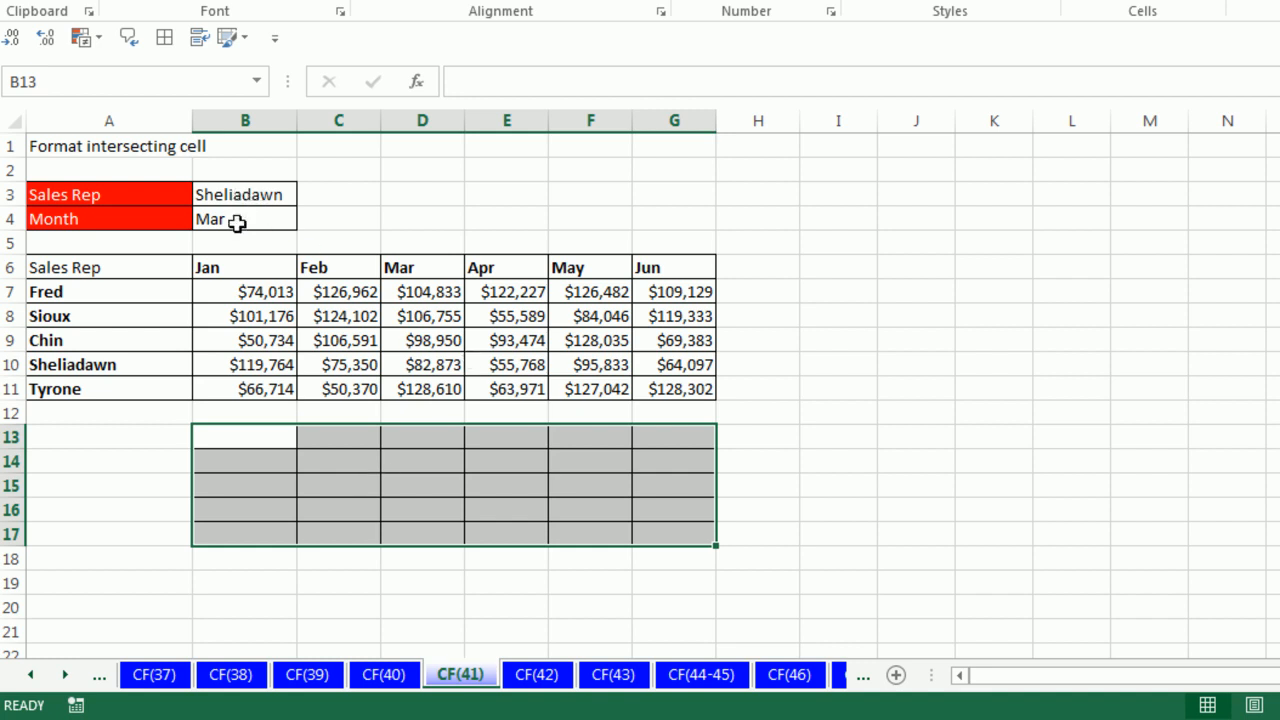
Step: Examine where the row B10:G10 of the chosen sales rep crosses the Mar column D7:D11
left_click_drag(220, 369, 670, 366)
left_click_drag(425, 290, 426, 392, "shift")
left_click(430, 367)
key("Escape")
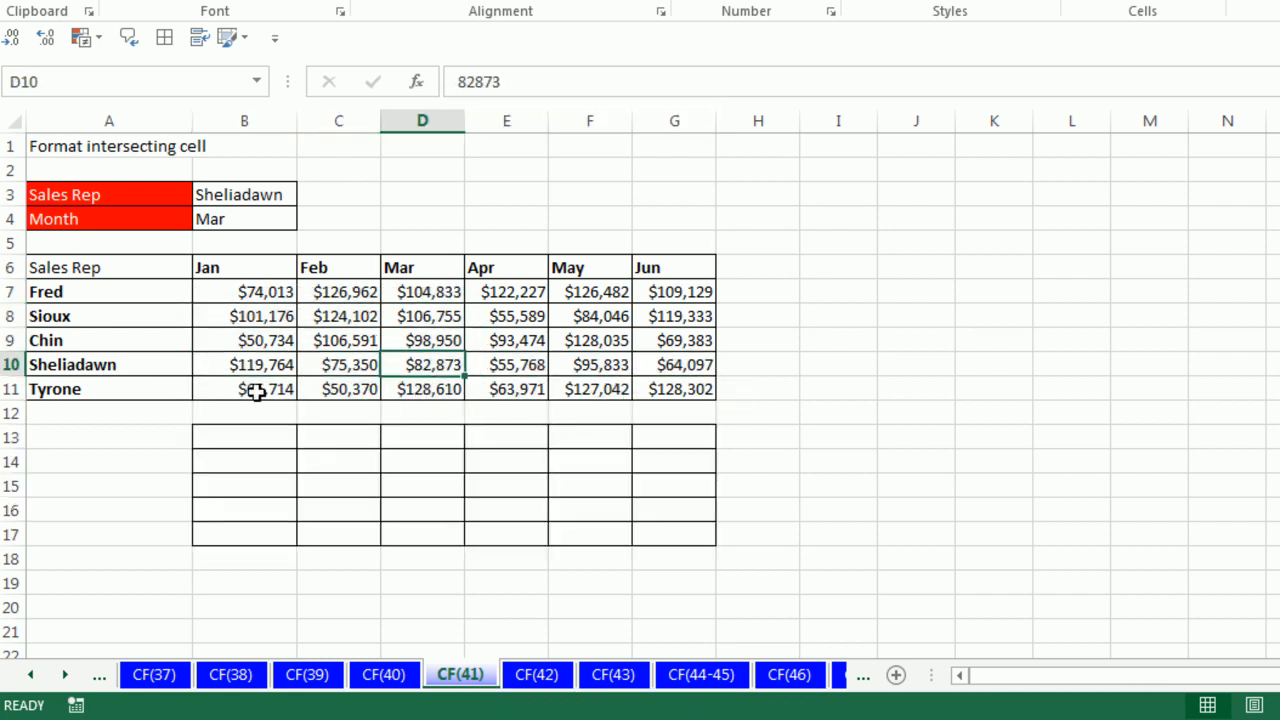
left_click_drag(215, 363, 665, 366)
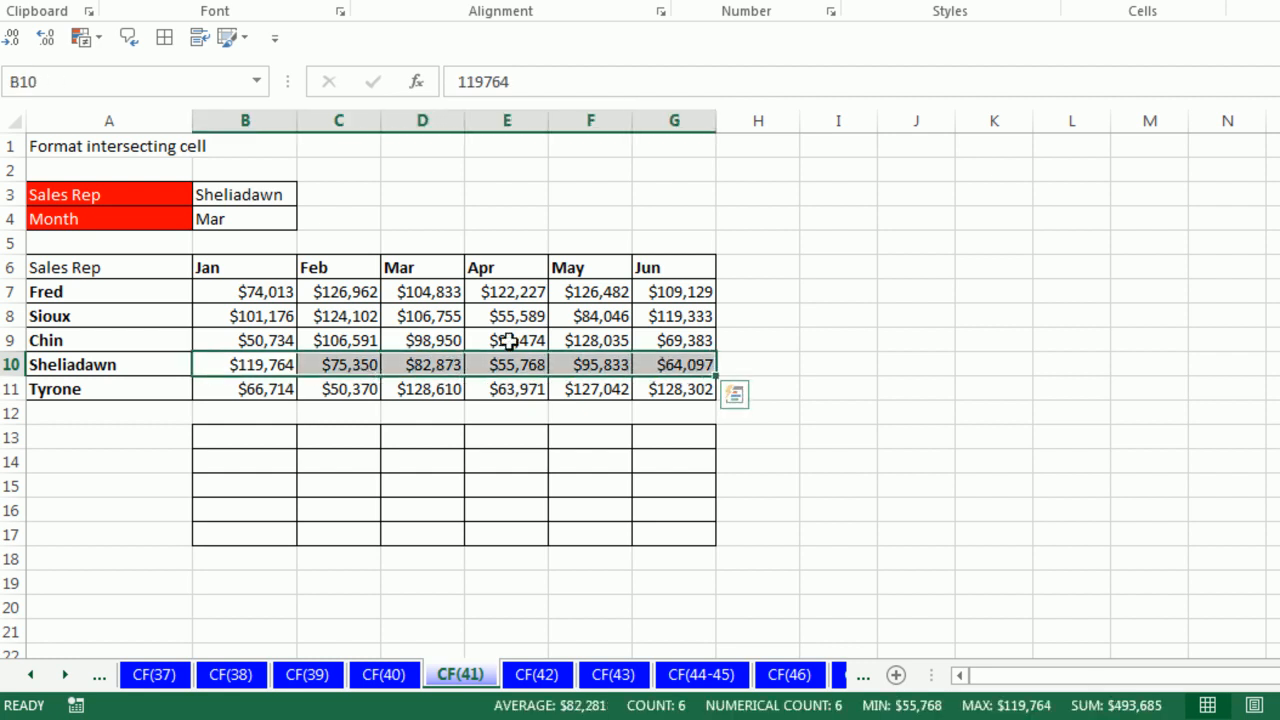
left_click_drag(435, 298, 418, 390, "ctrl")
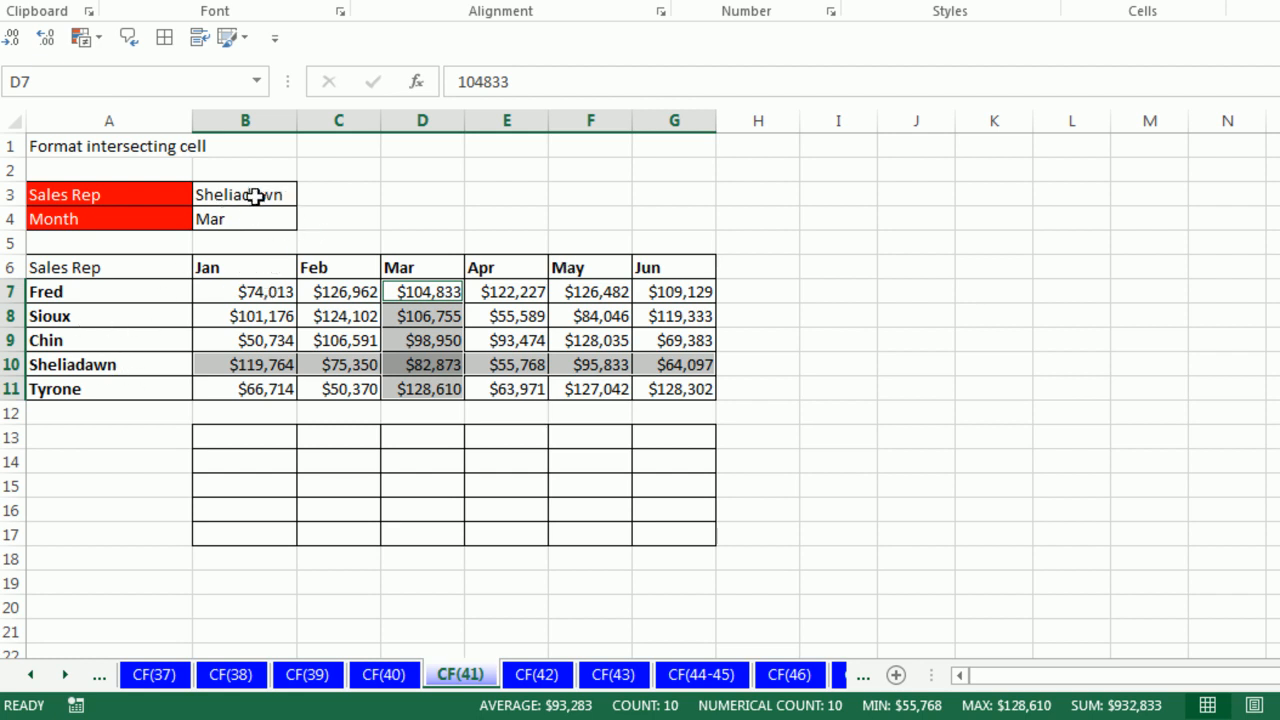
Step: Start an AND formula in B13 with the month condition B$6=$B$4, locking only the row of the month header
left_click(247, 439)
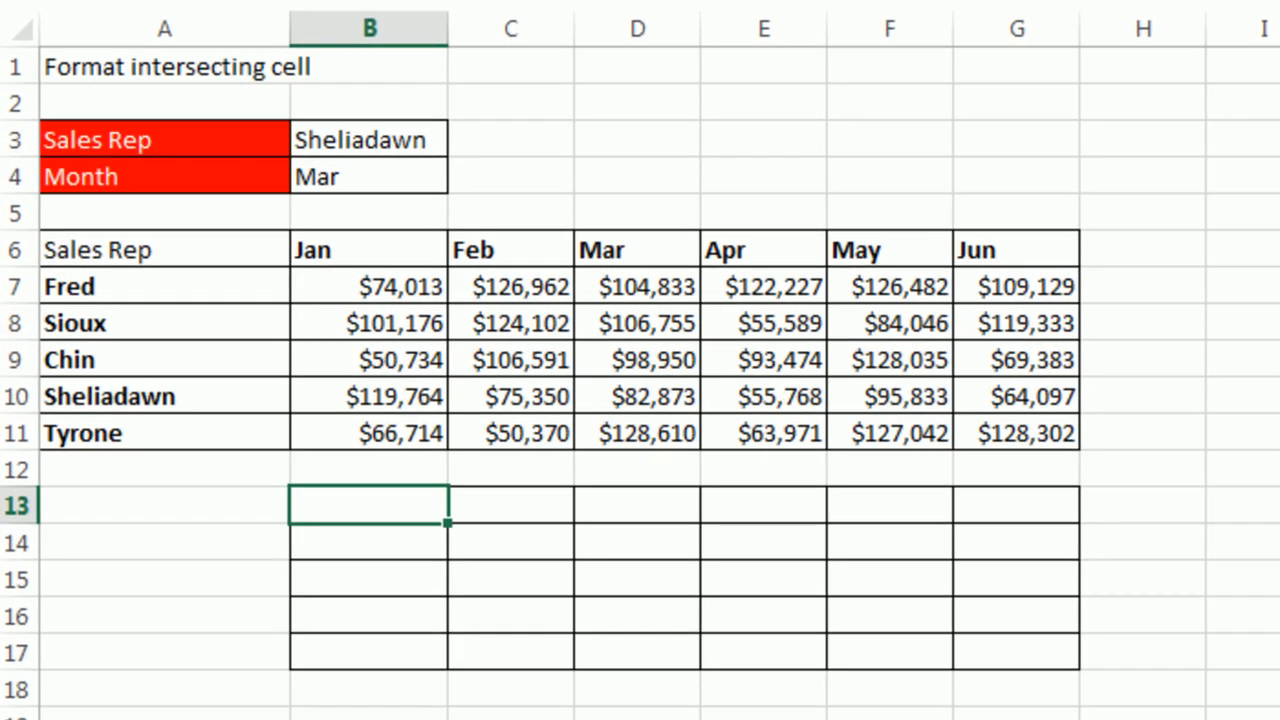
type("=and")
key("Tab")
left_click(314, 247)
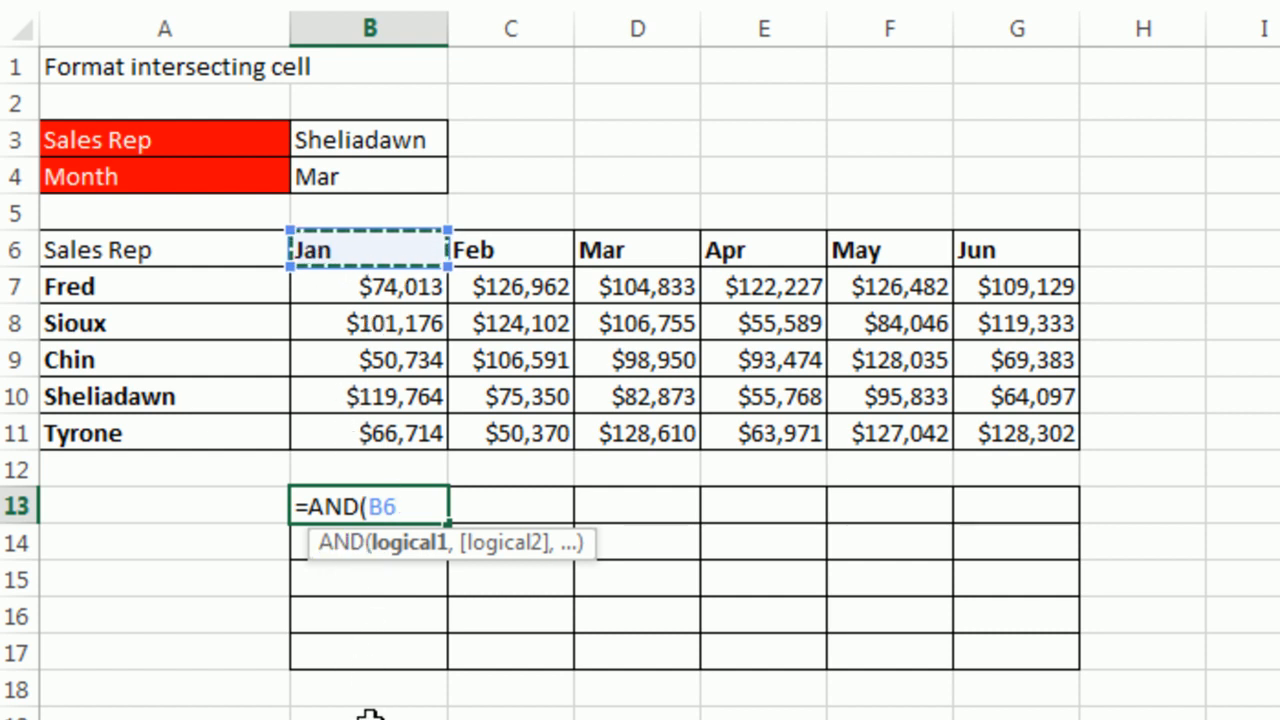
key("F4")
key("F4")
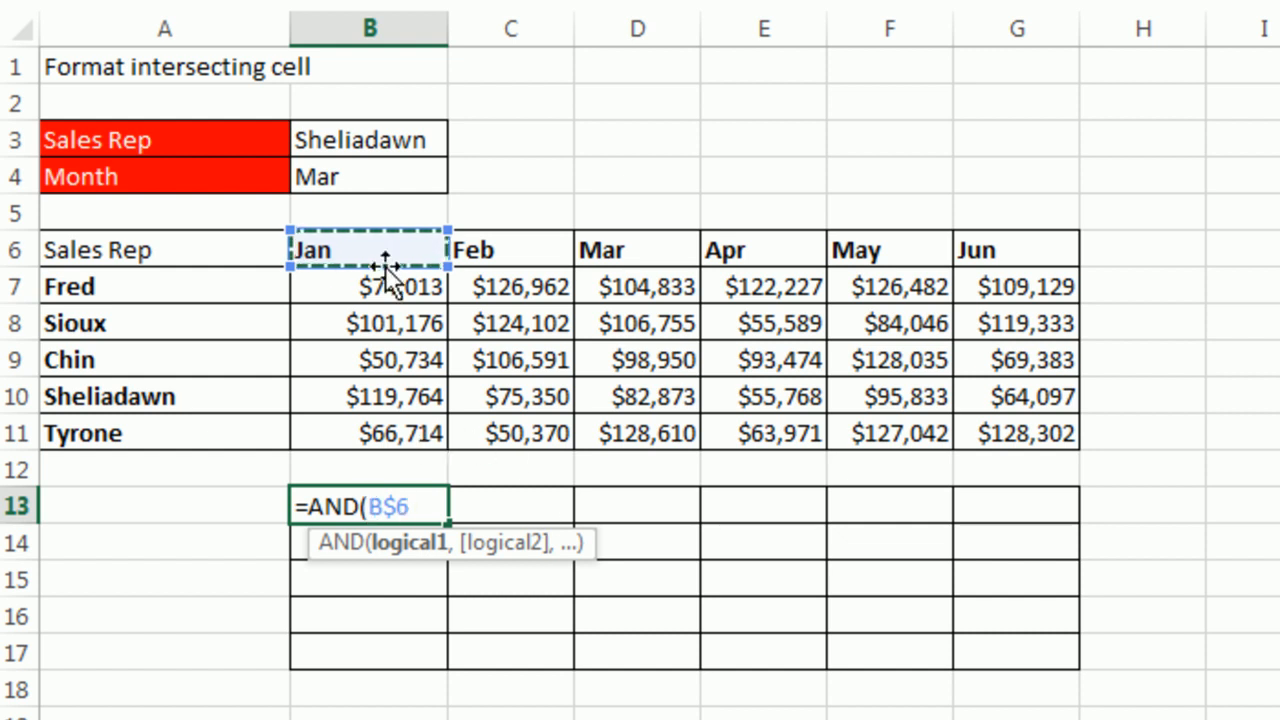
type("=")
left_click(345, 177)
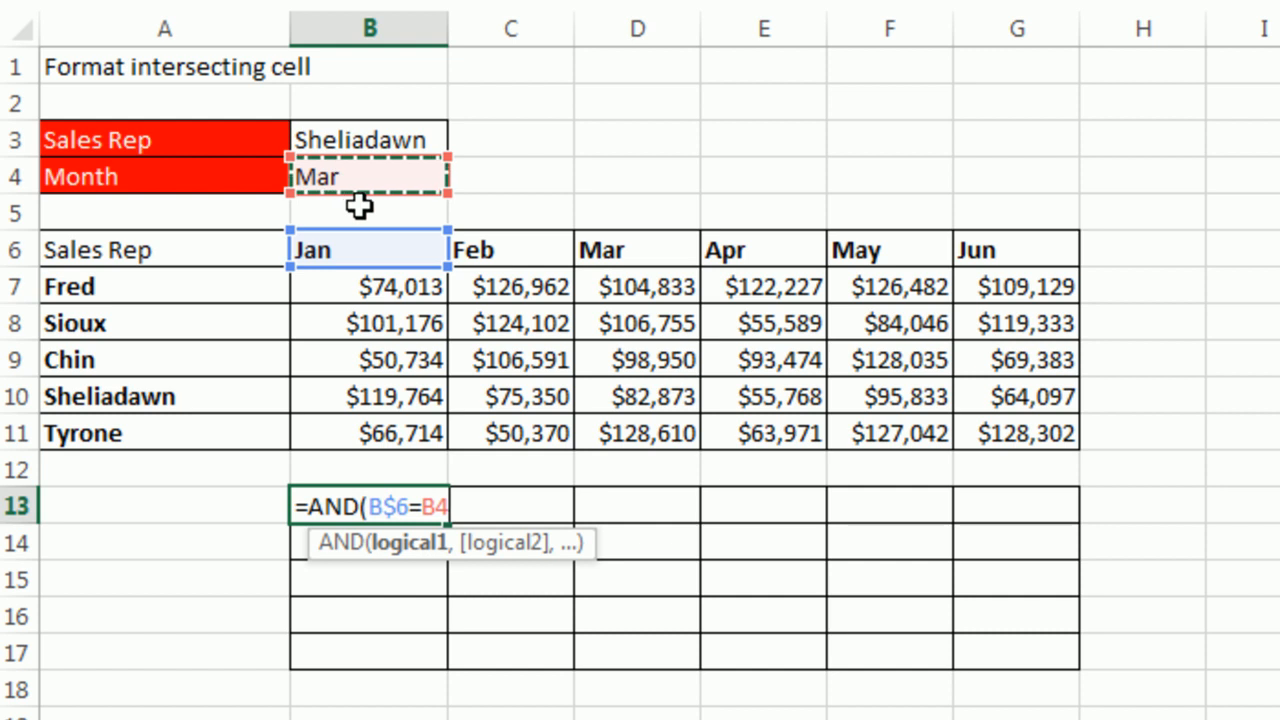
key("F4")
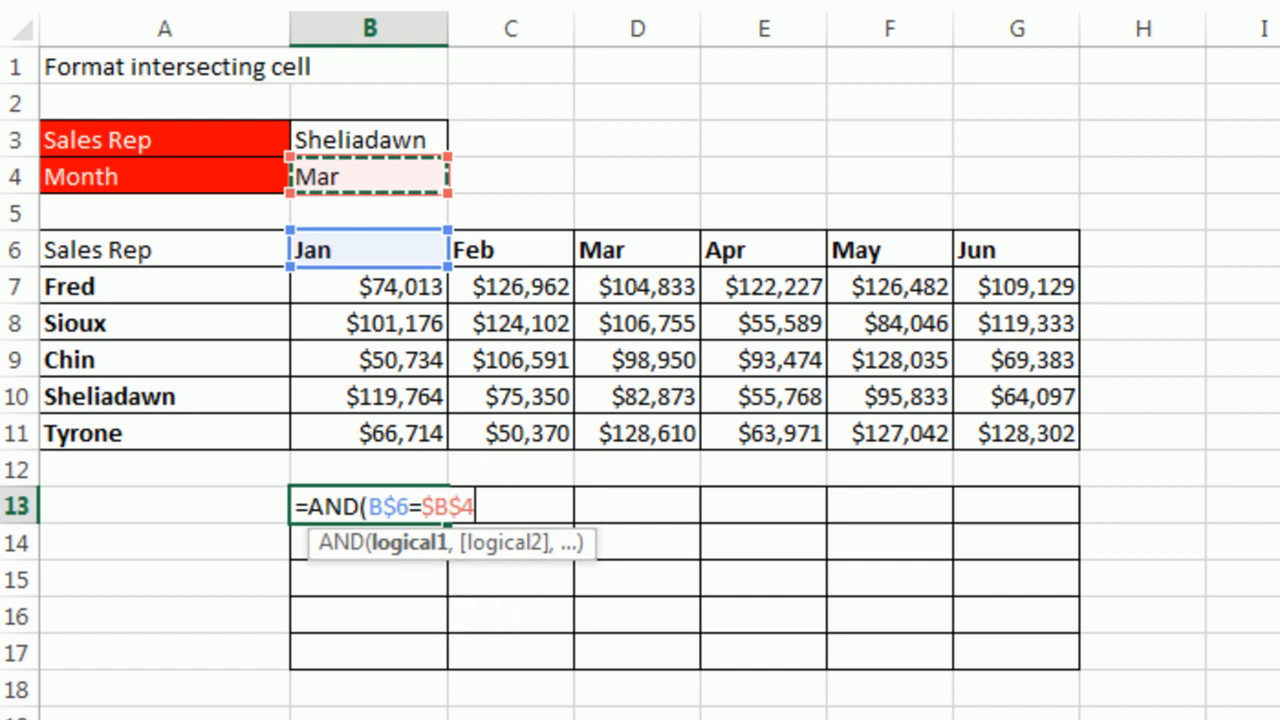
Step: Complete the AND formula in B13 with the sales rep condition $A7=$B$3, locking only the column of the rep name, and enter it
type(",")
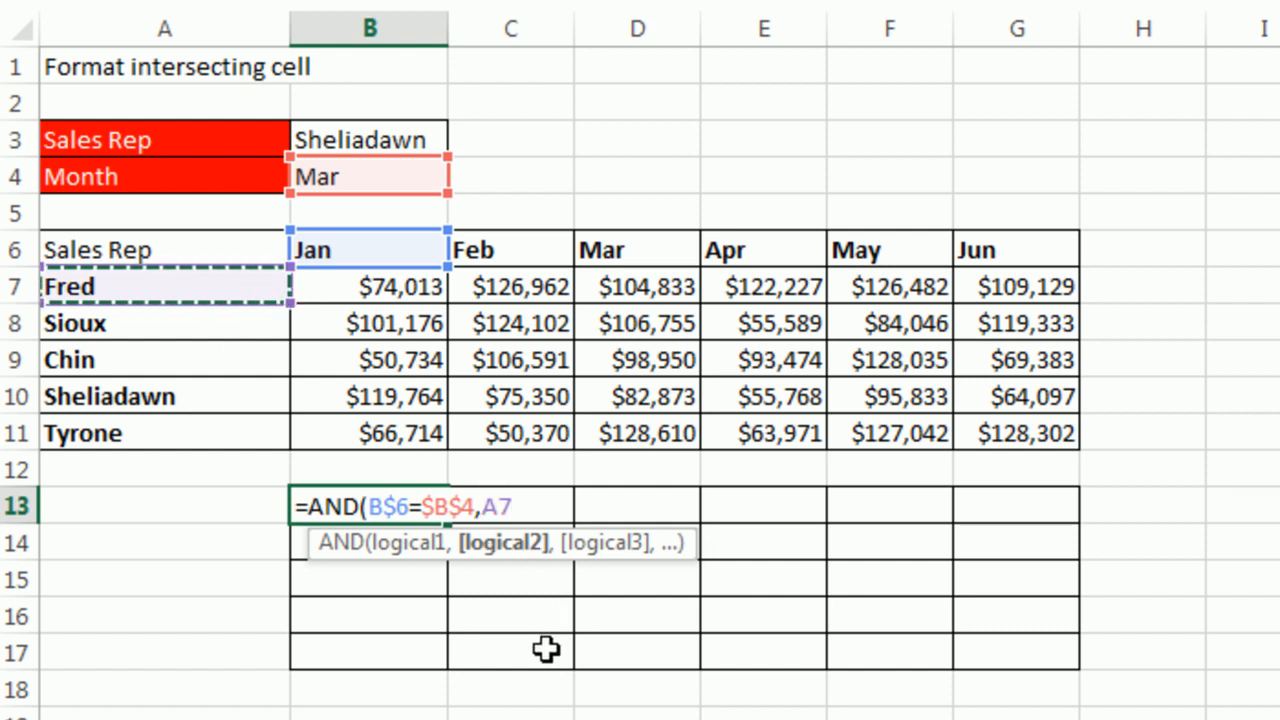
key("F4")
key("F4")
key("F4")
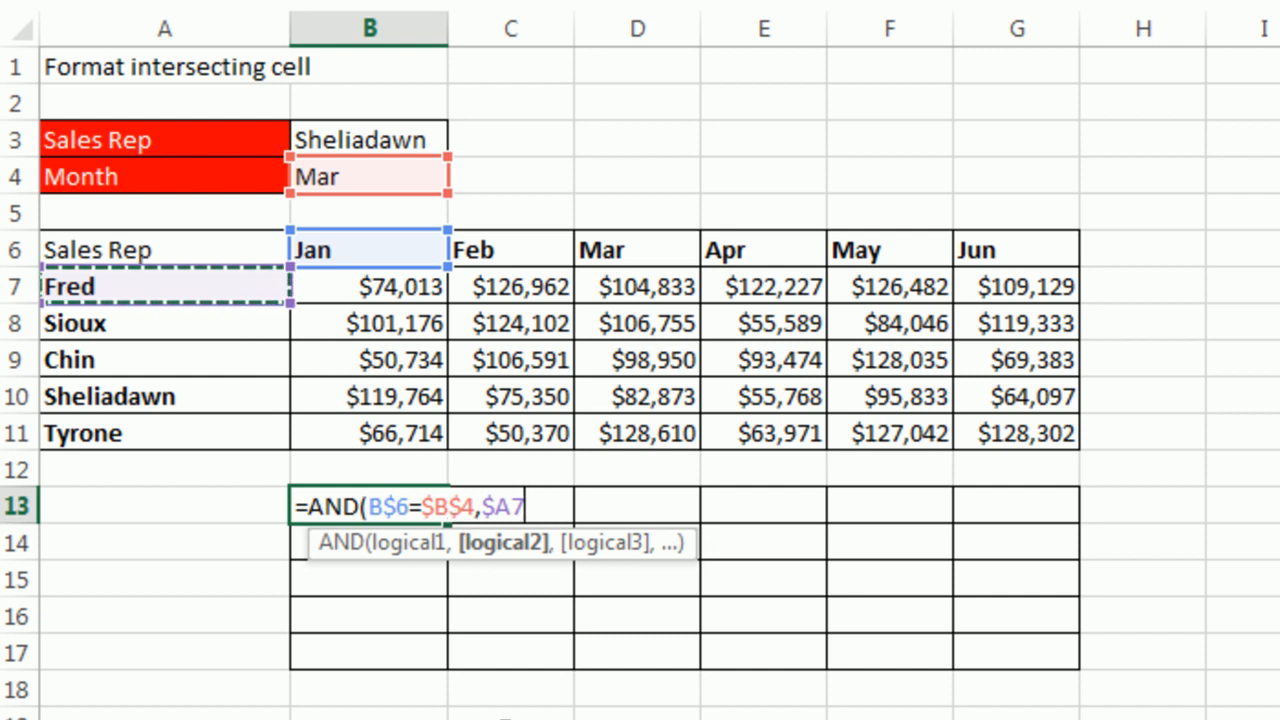
left_click(337, 138)
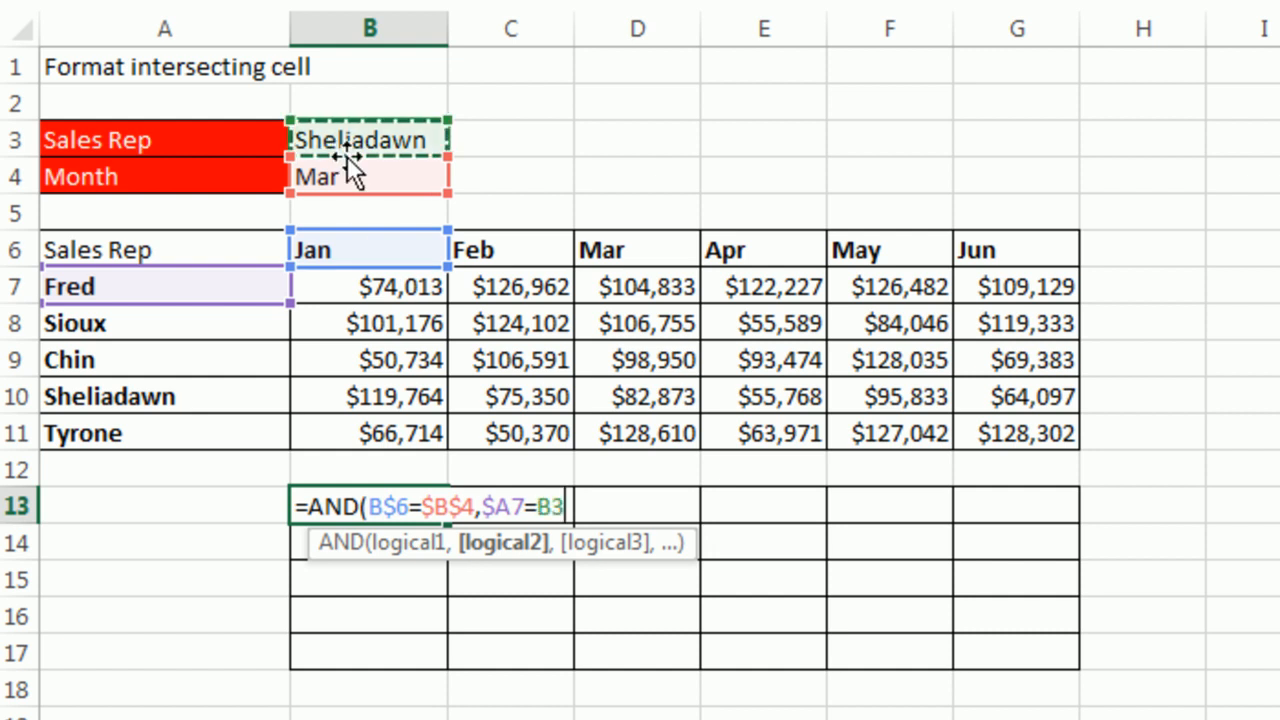
key("F4")
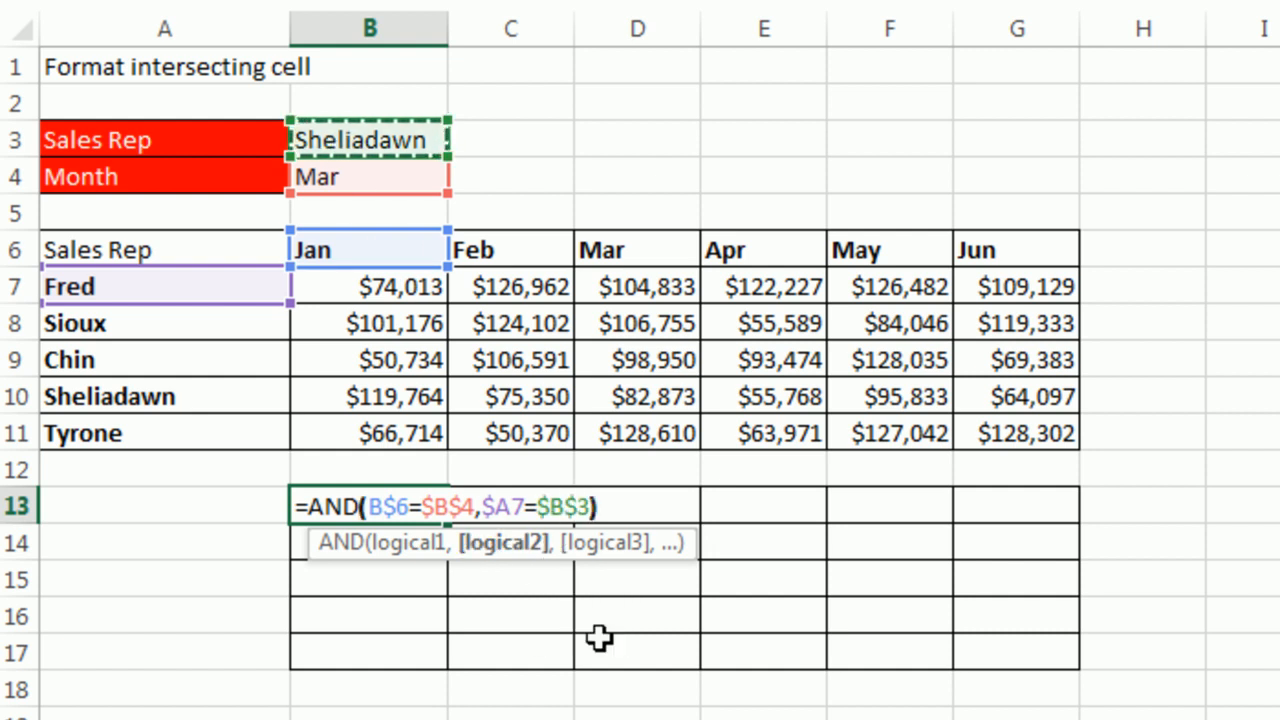
type(")")
key("ctrl+Return")
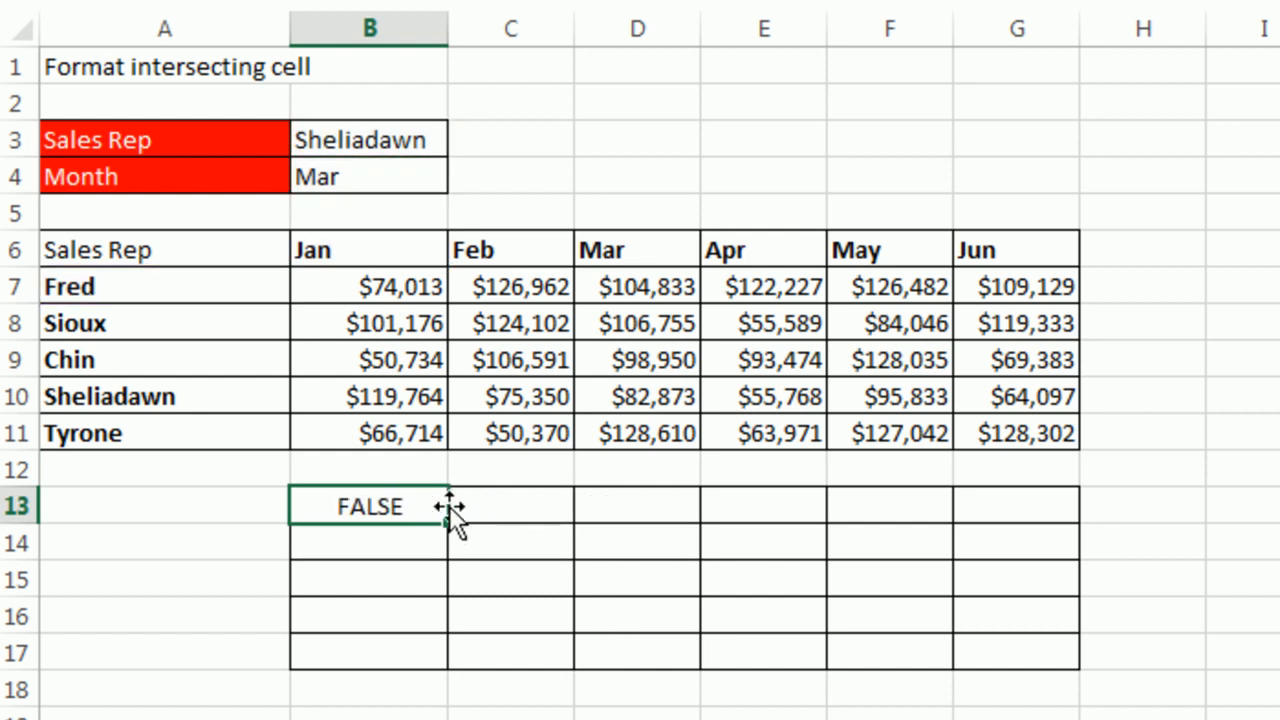
Step: Fill the AND formula across B13:G17 and compare the logical result in D16 with cell D10
left_click_drag(443, 514, 1074, 670)
left_click(670, 614)
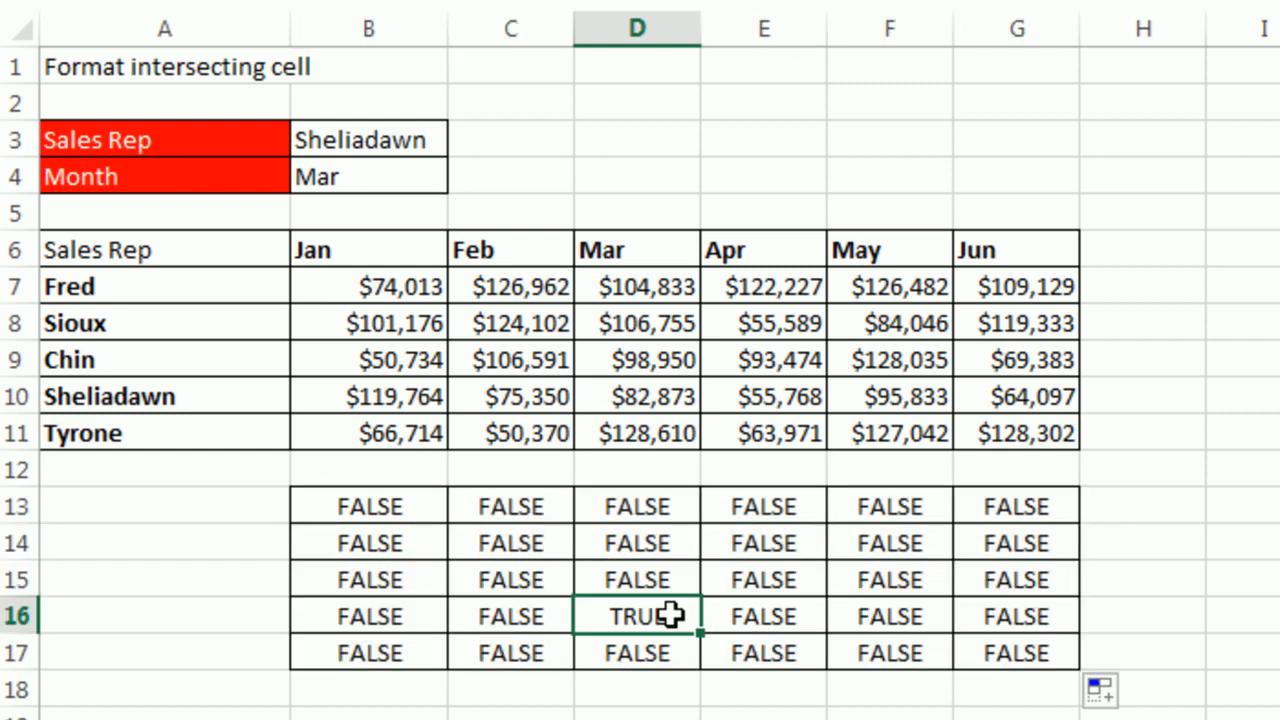
left_click(655, 396)
Step: Test the formulas by setting the month in B4 to May, and check the logical result in F16
left_click(402, 165)
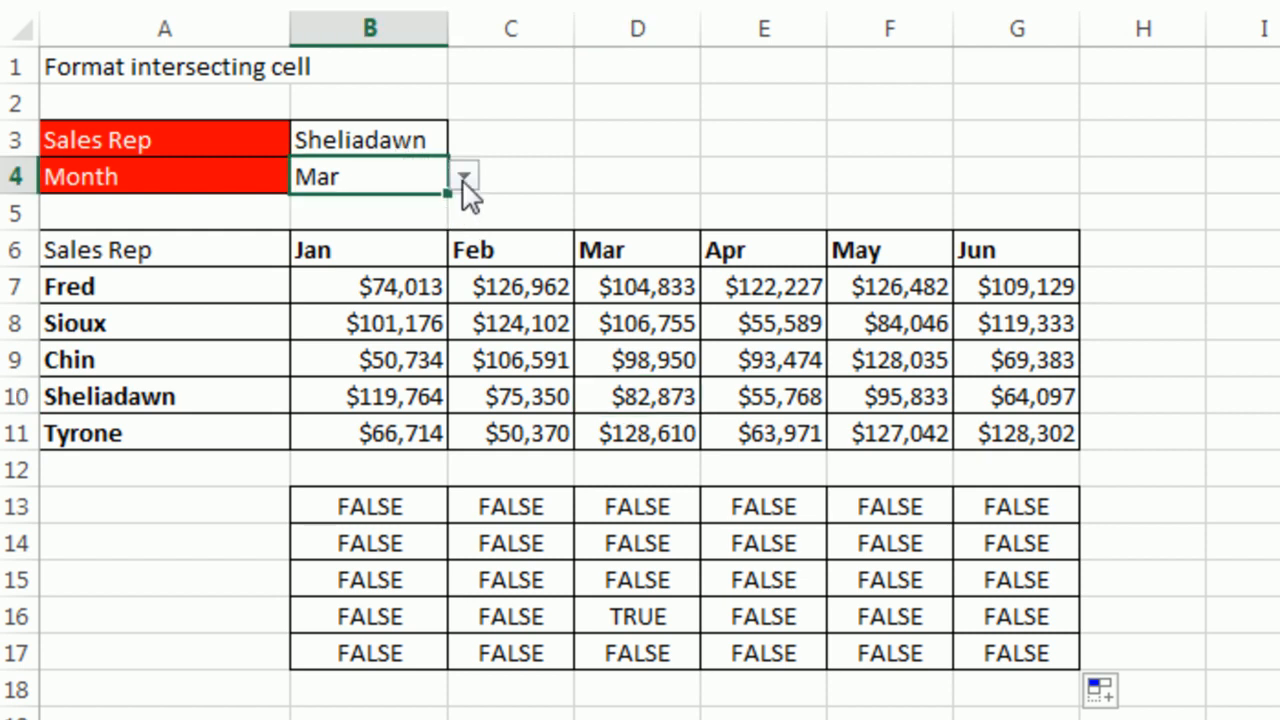
left_click(464, 177)
left_click(335, 303)
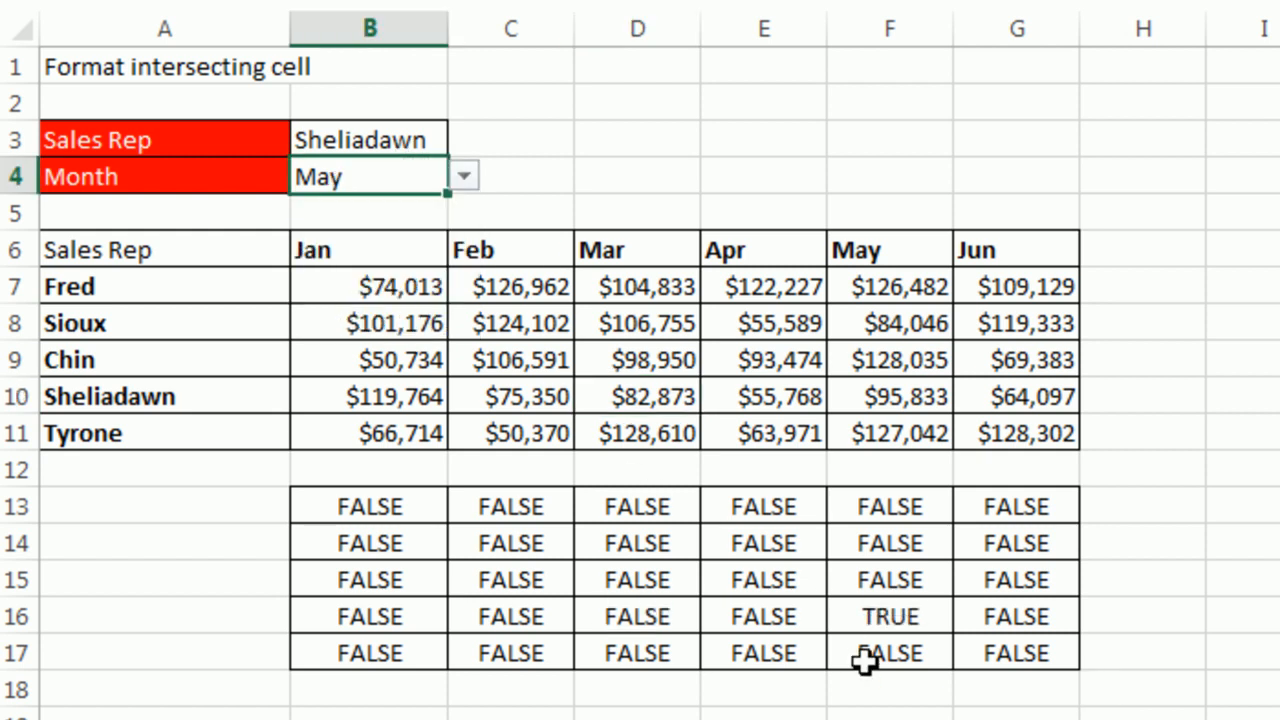
left_click(890, 618)
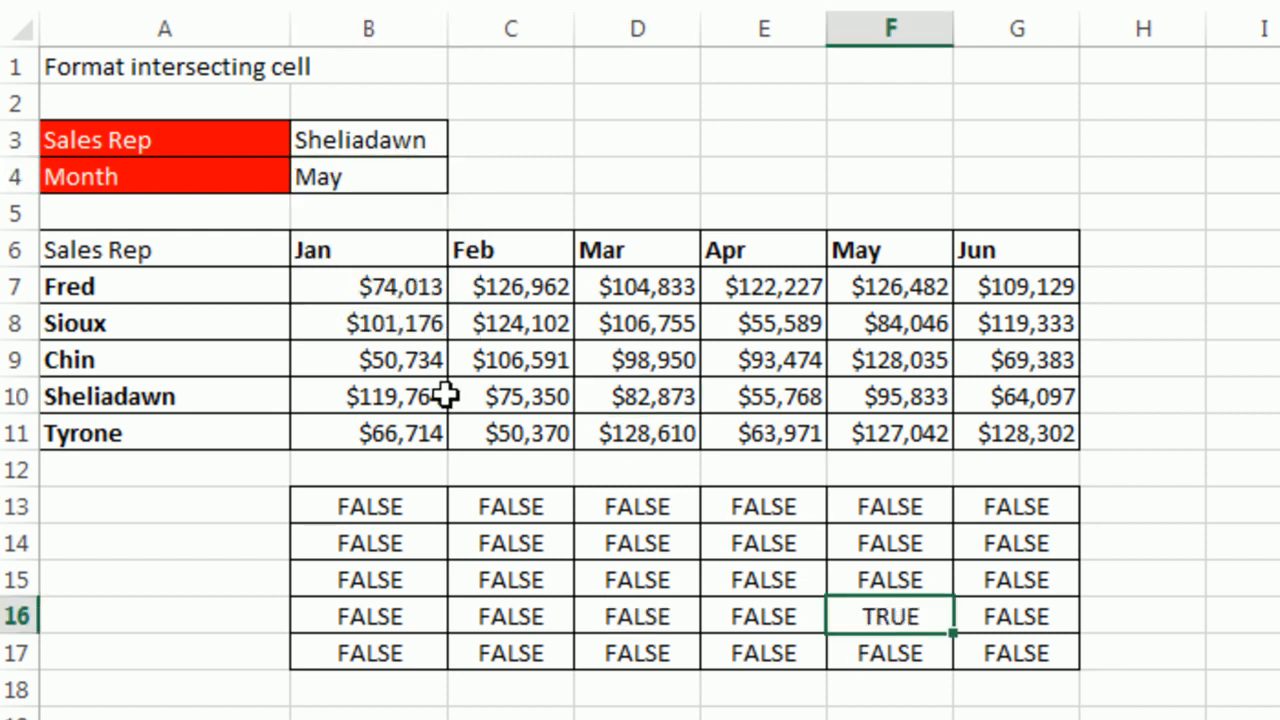
Step: Copy the text of the formula =AND(B$6=$B$4,$A7=$B$3) from B13, leaving the cell unchanged
left_click(418, 505)
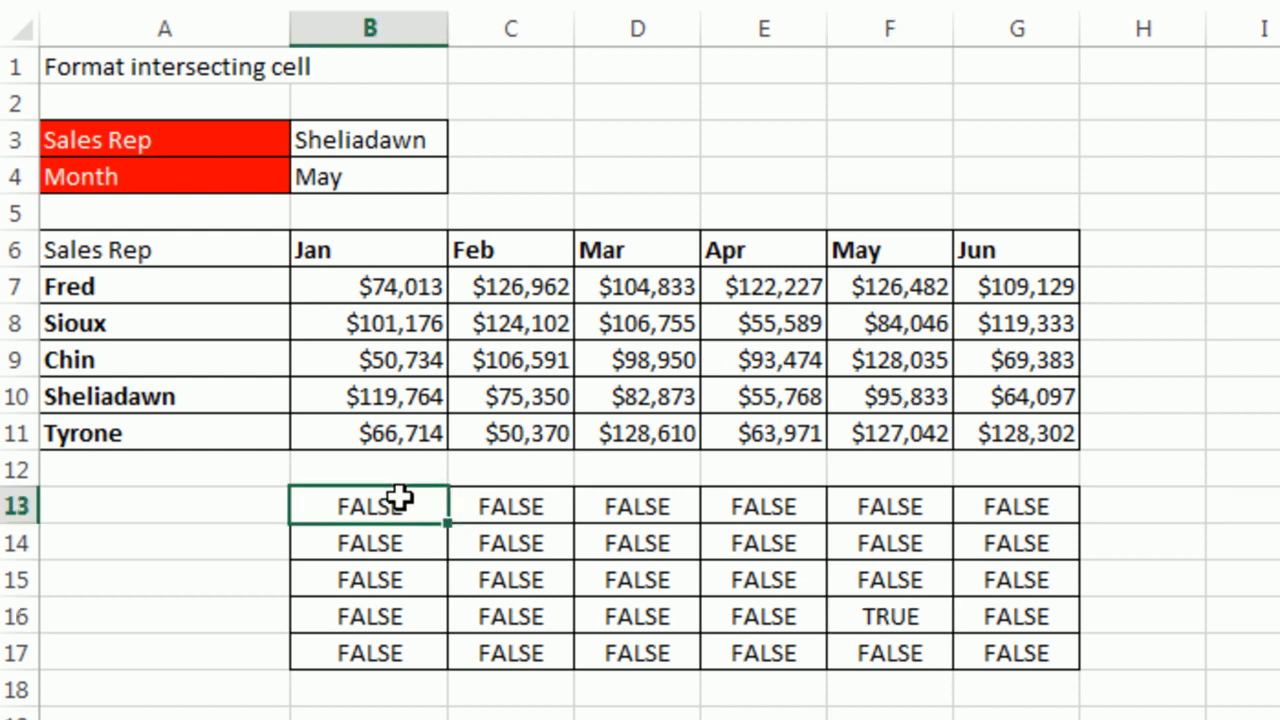
double_click(397, 506)
left_click_drag(298, 506, 600, 508)
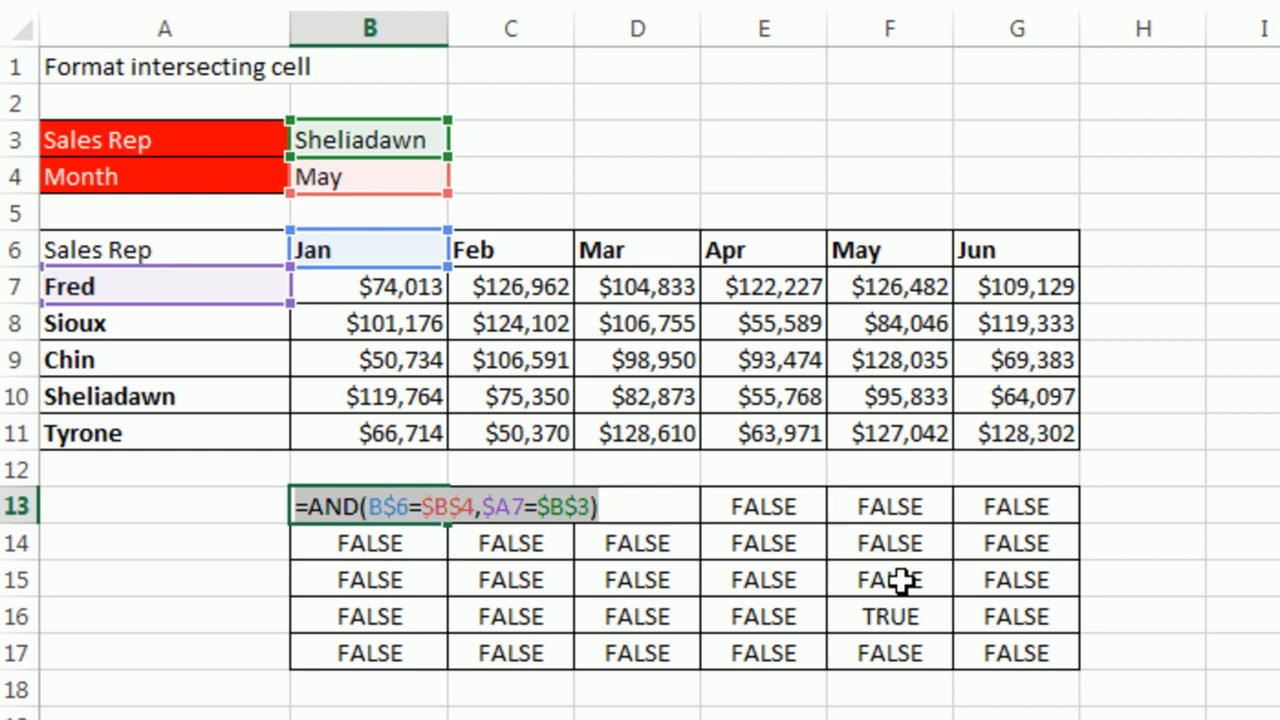
key("Escape")
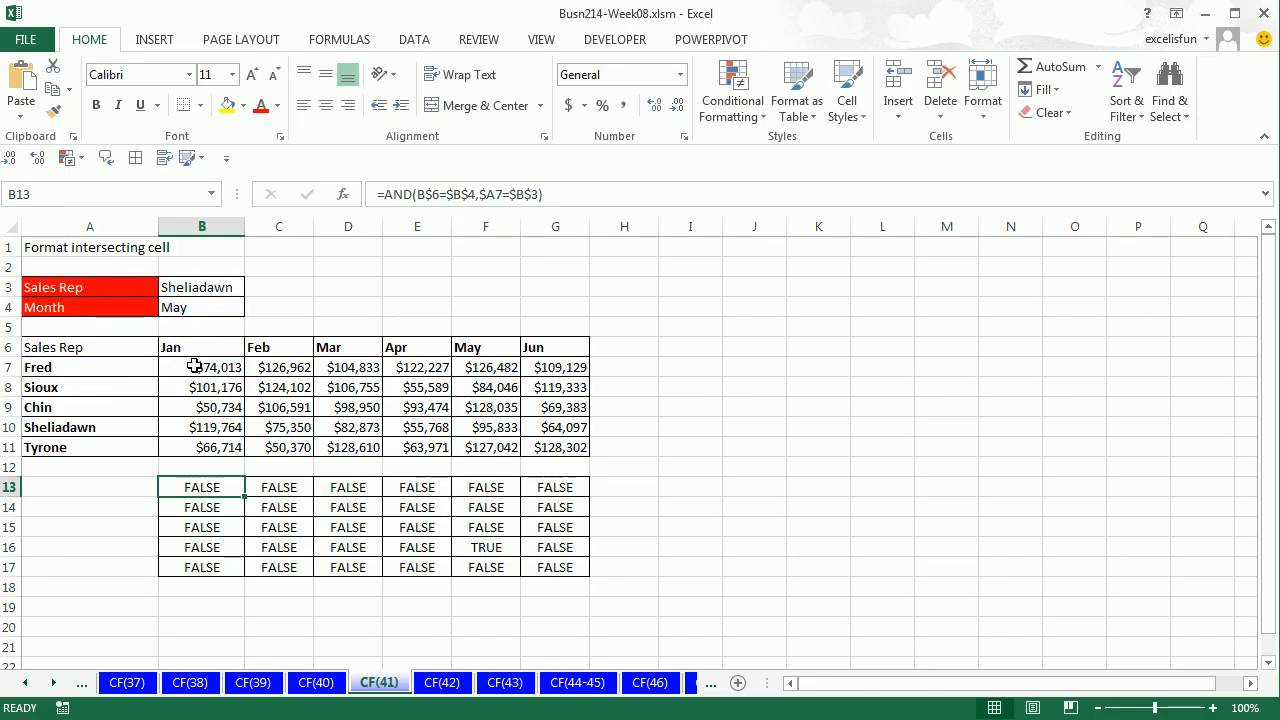
Step: Start a formula-based conditional formatting rule for B7:G11 using the copied formula =AND(B$6=$B$4,$A7=$B$3)
left_click_drag(195, 367, 575, 447)
key("alt")
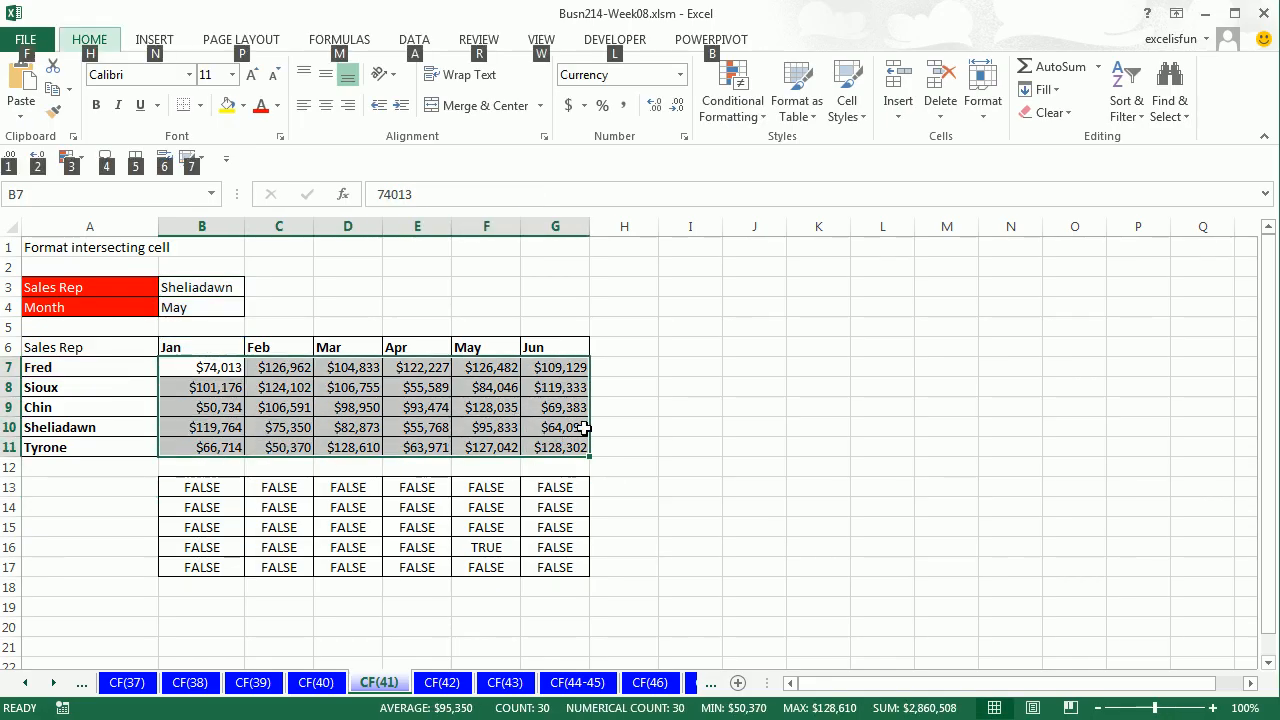
key("h")
key("l")
key("n")
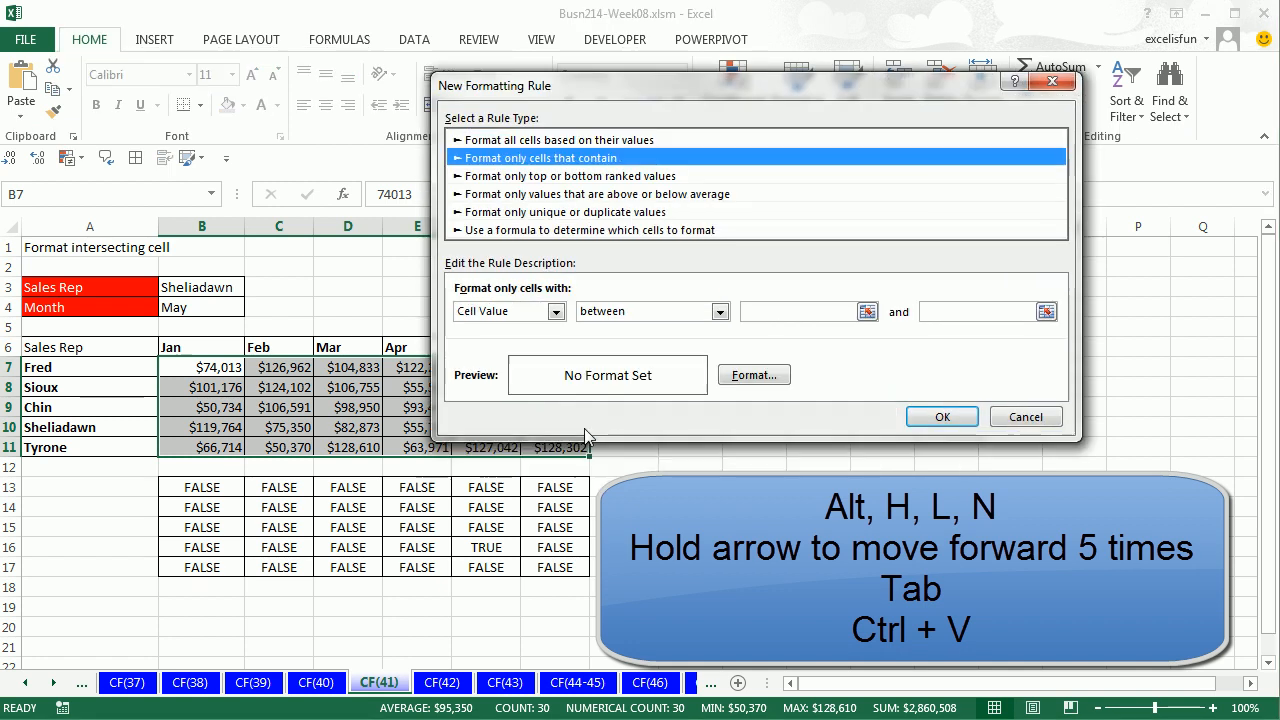
key("Down")
key("Down")
key("Down")
key("Down")
key("Tab")
key("ctrl+v")
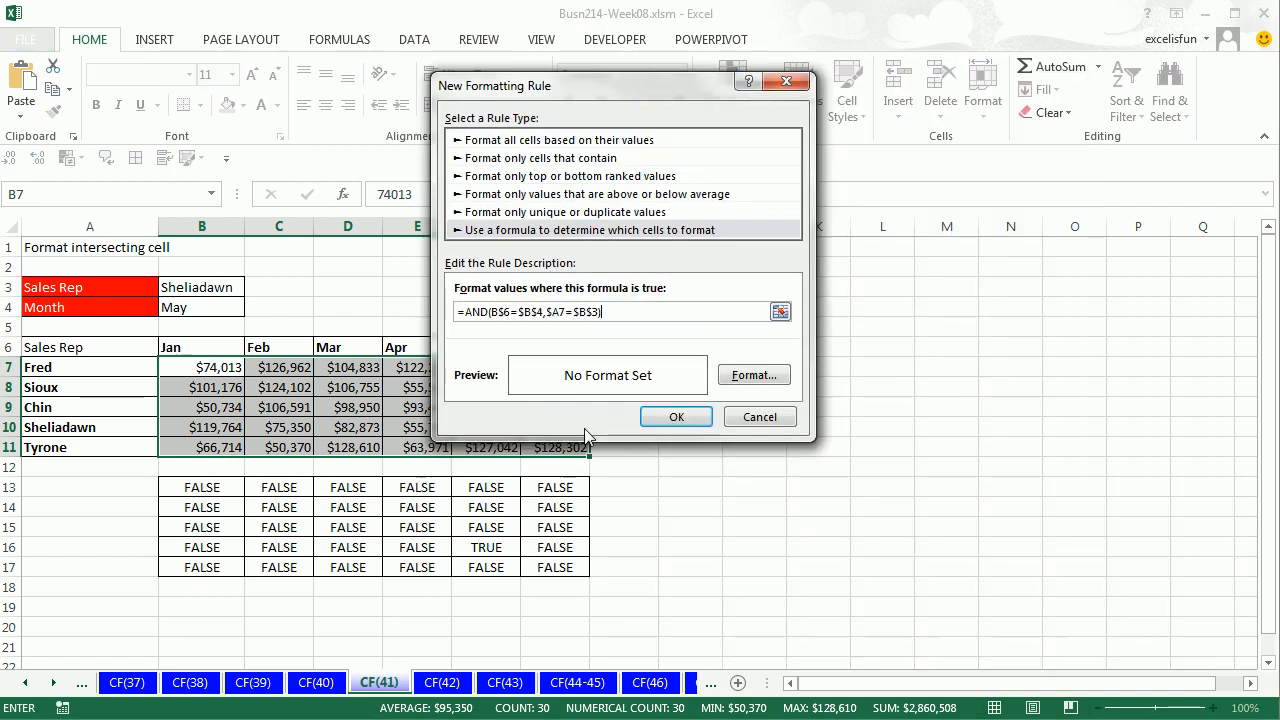
Step: Give the new rule a yellow background fill and apply it to B7:G11
left_click(752, 375)
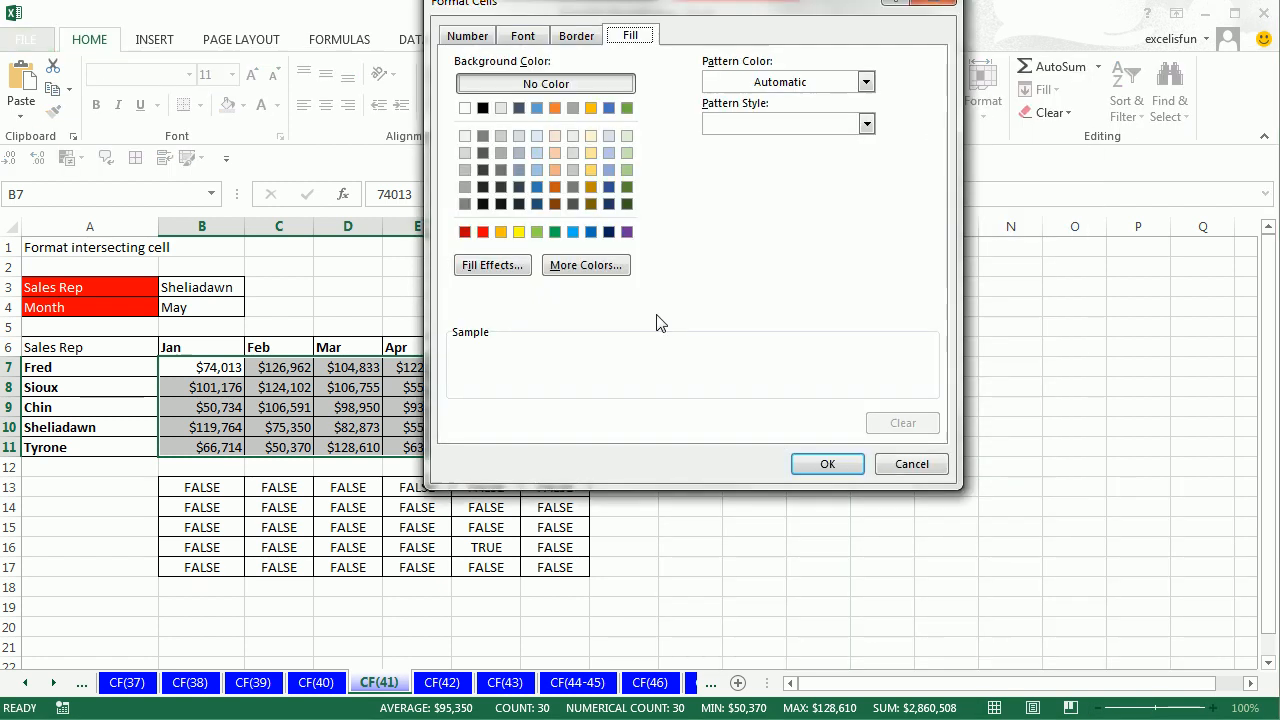
left_click(516, 233)
left_click(839, 463)
left_click(692, 409)
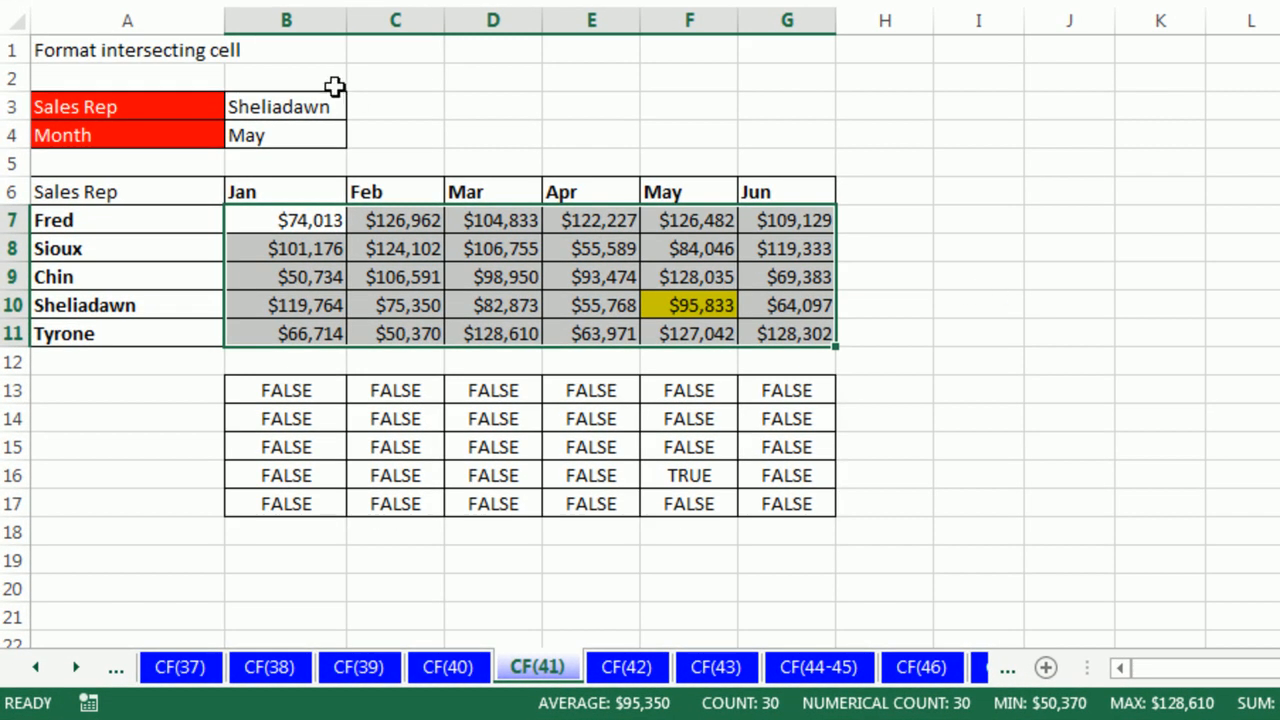
Step: Test the highlighting by setting the month in B4 to Feb and the sales rep in B3 to the rep from row 8
left_click(300, 133)
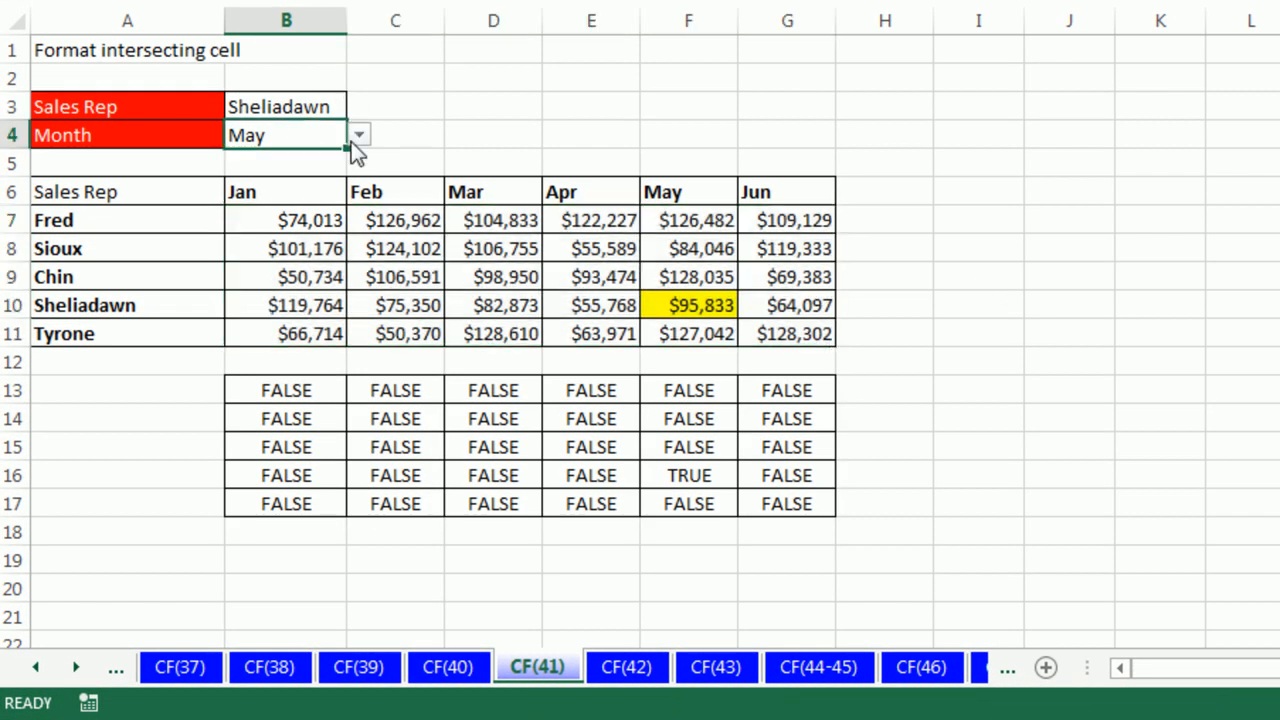
left_click(357, 135)
left_click(268, 173)
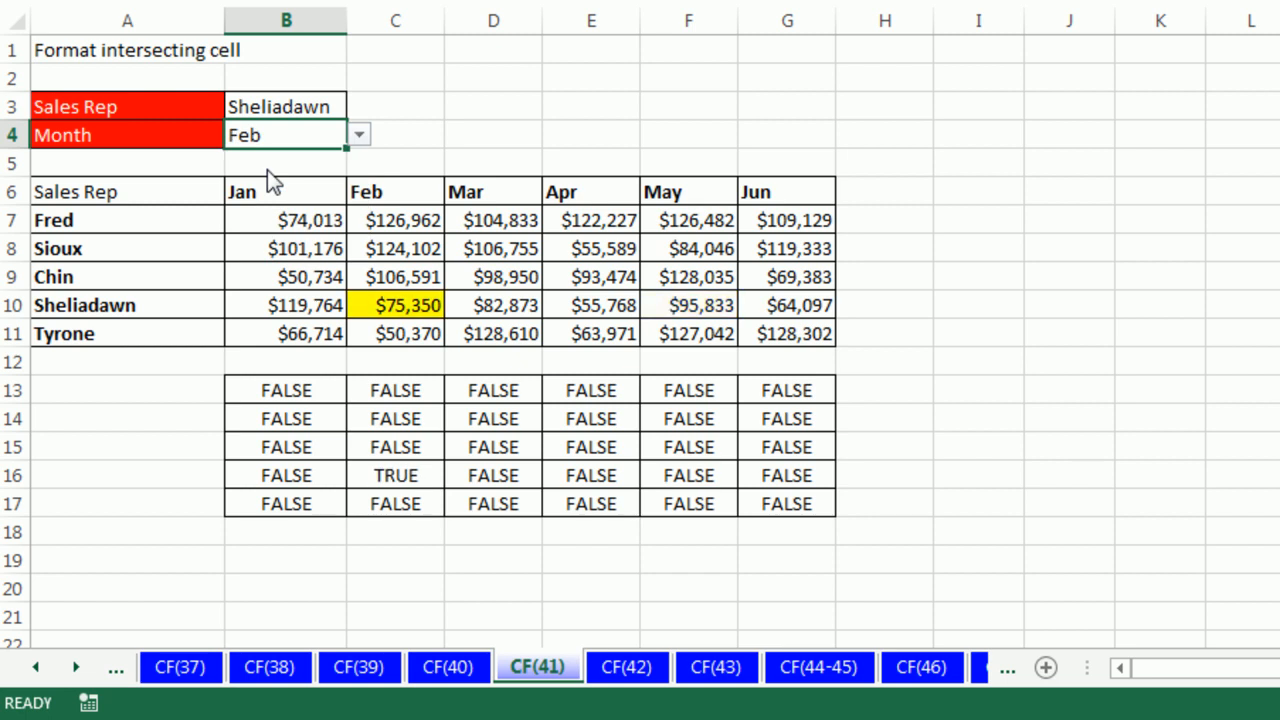
left_click(326, 106)
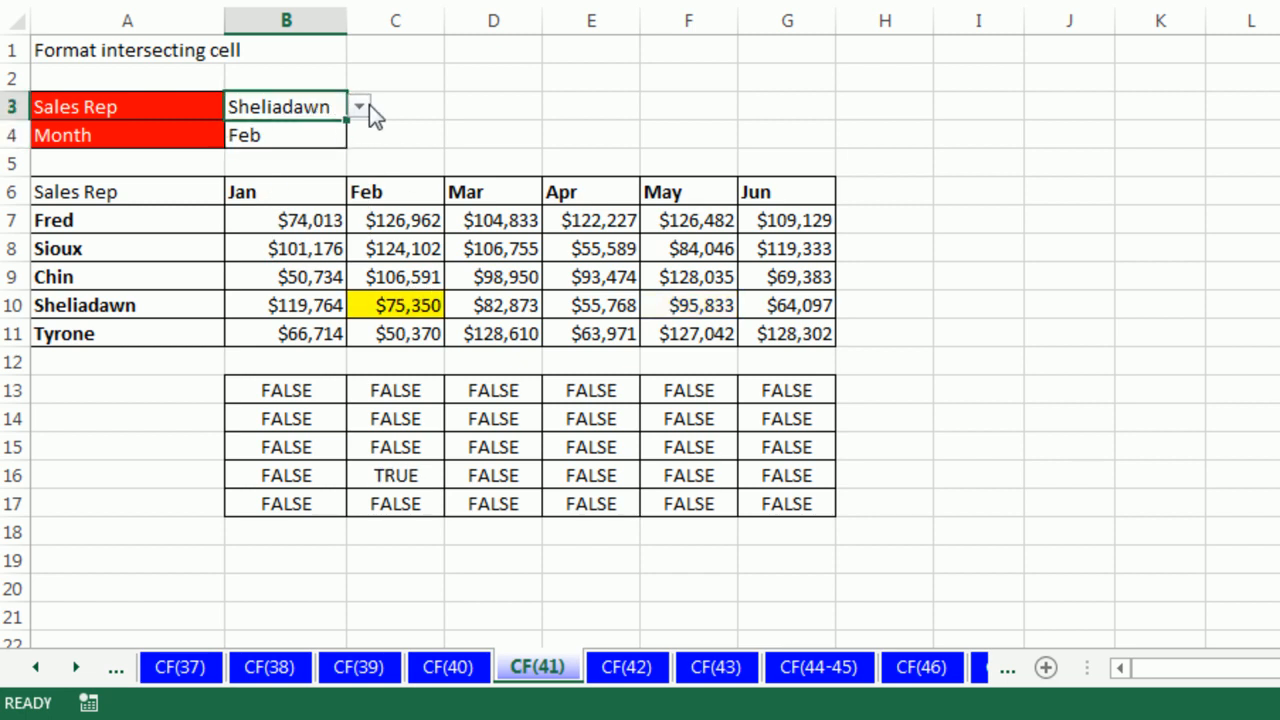
left_click(362, 106)
left_click(270, 148)
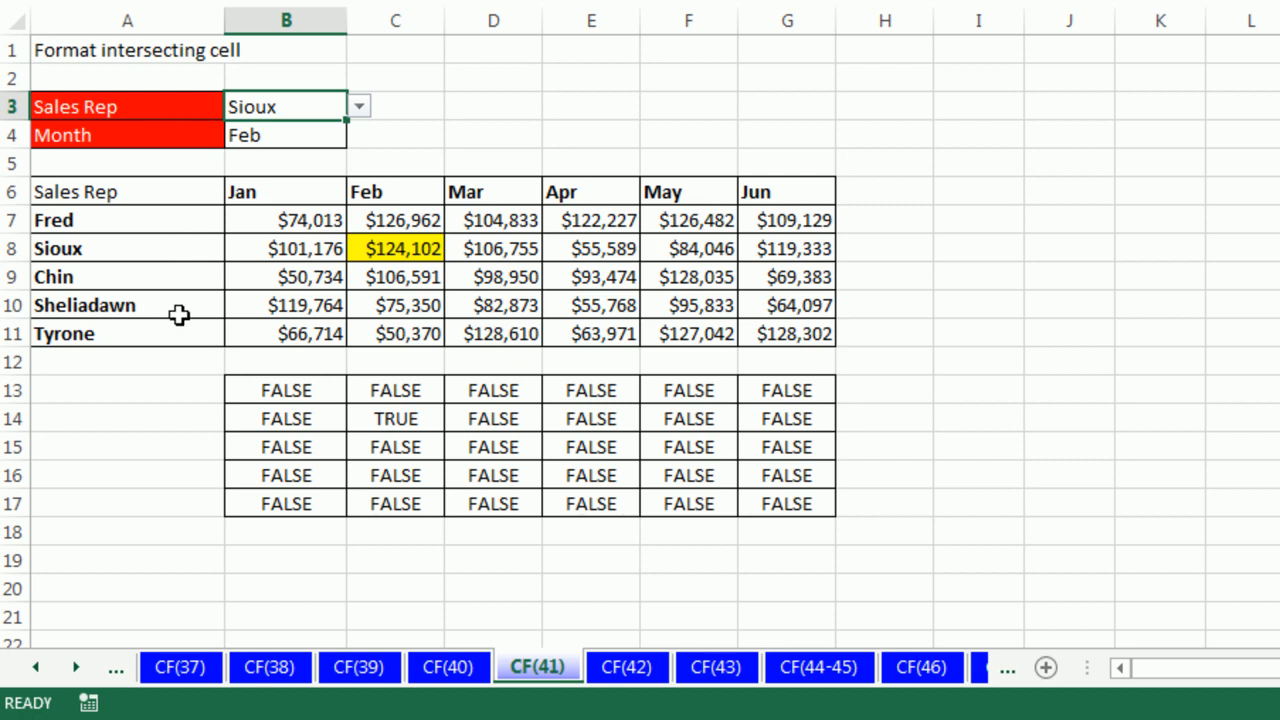
Step: Switch to the CF(42) sheet, look at the row B10:H10, and clear the old logical results from B14:H19
left_click(630, 667)
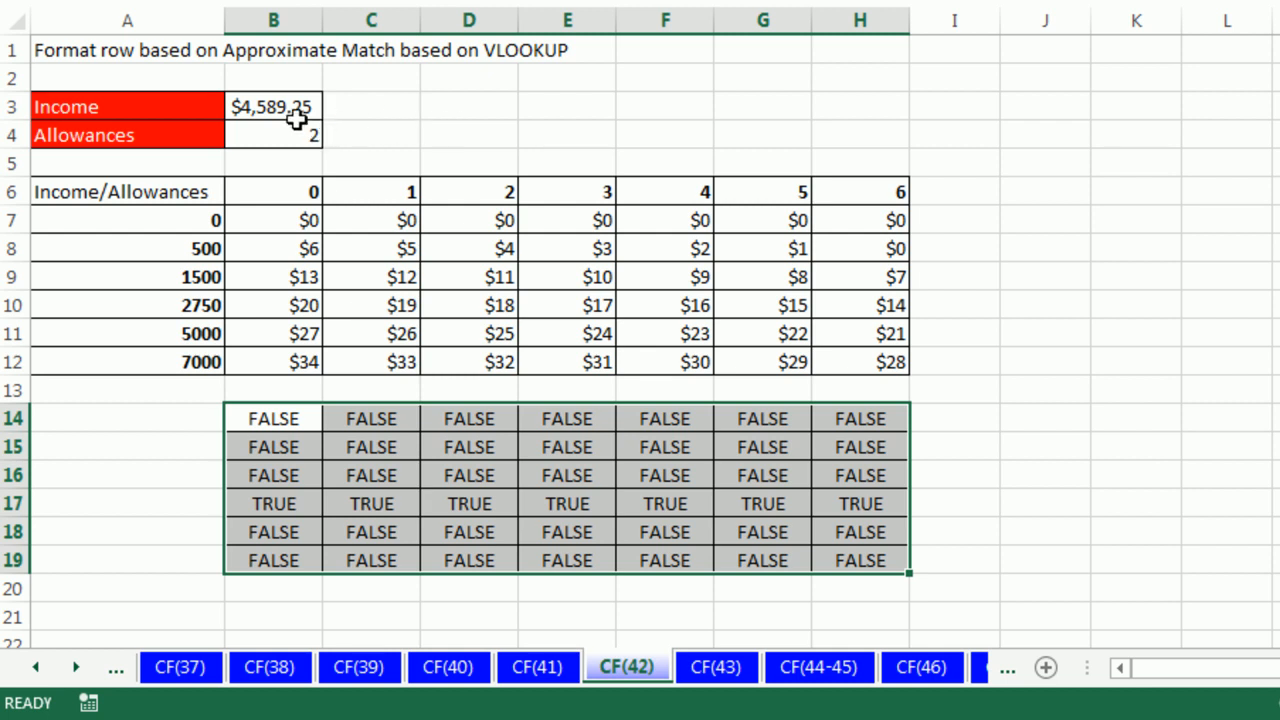
left_click_drag(257, 303, 889, 309)
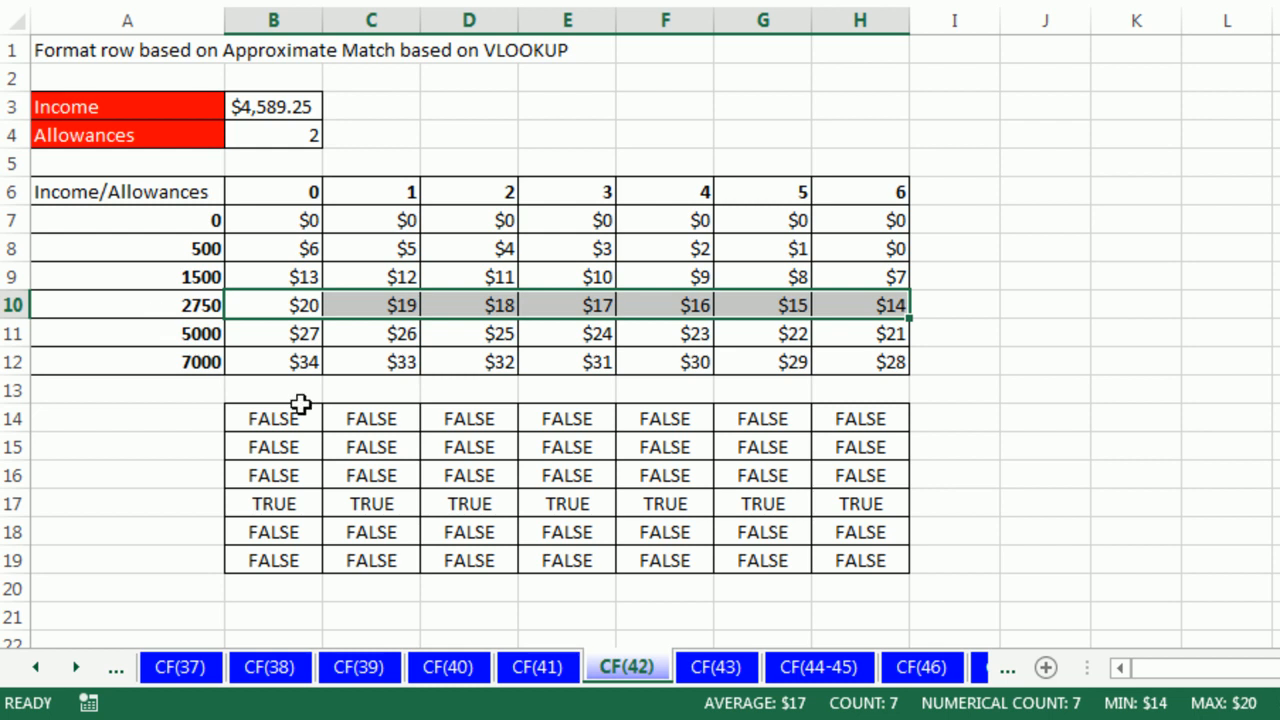
left_click_drag(260, 418, 870, 556)
key("Delete")
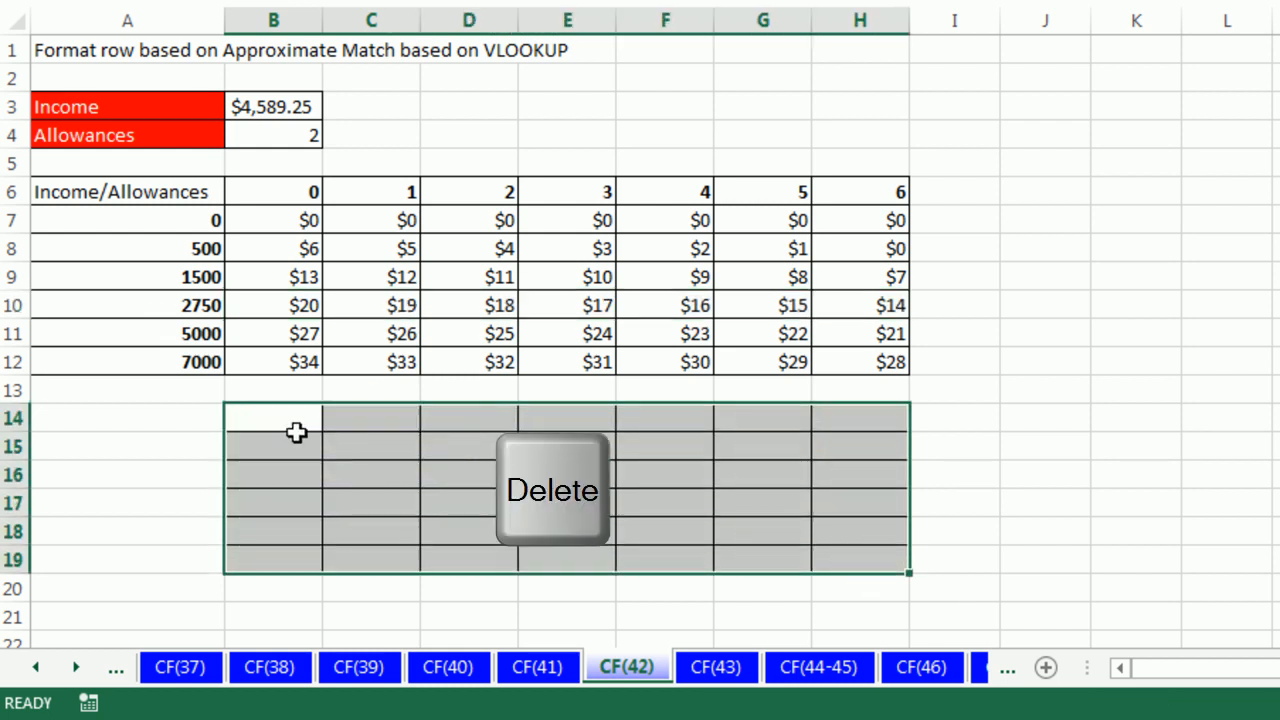
Step: Start a VLOOKUP formula in B14
left_click(276, 420)
type("=vl")
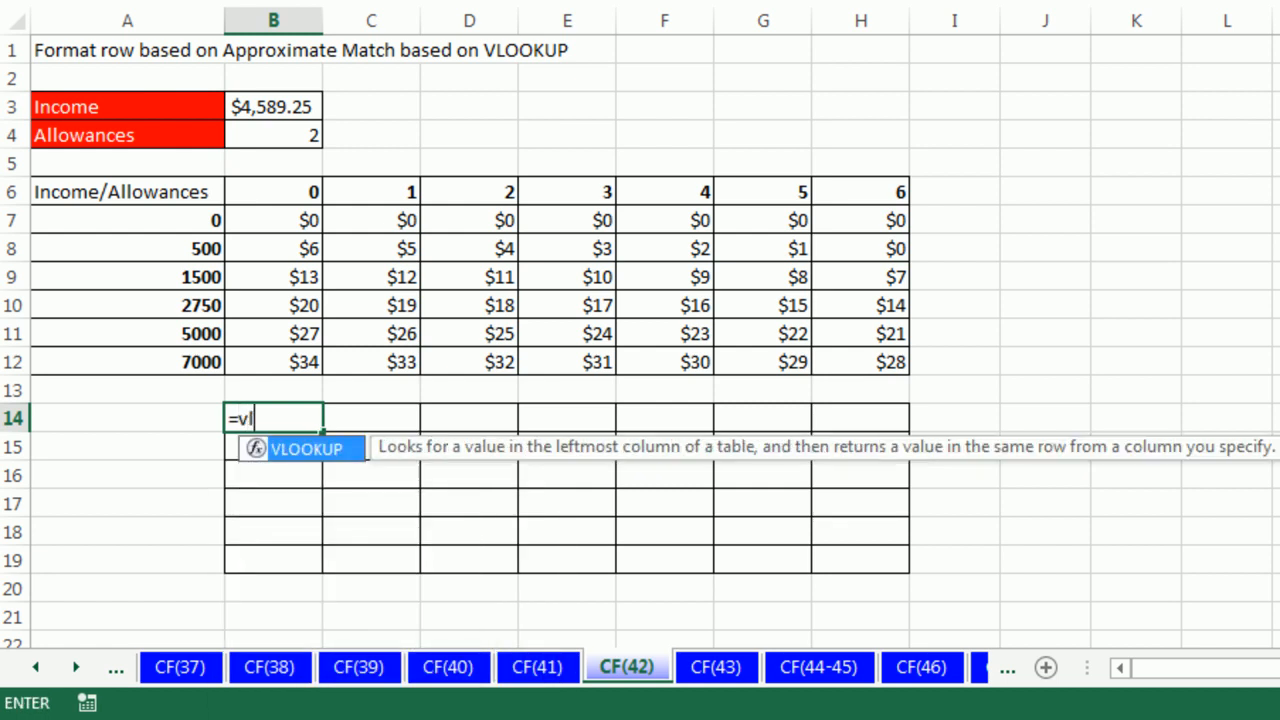
Step: Enter =VLOOKUP($B$3,$A$7:$A$12,1) in B14 and fill the formula across B14:H19
key("Tab")
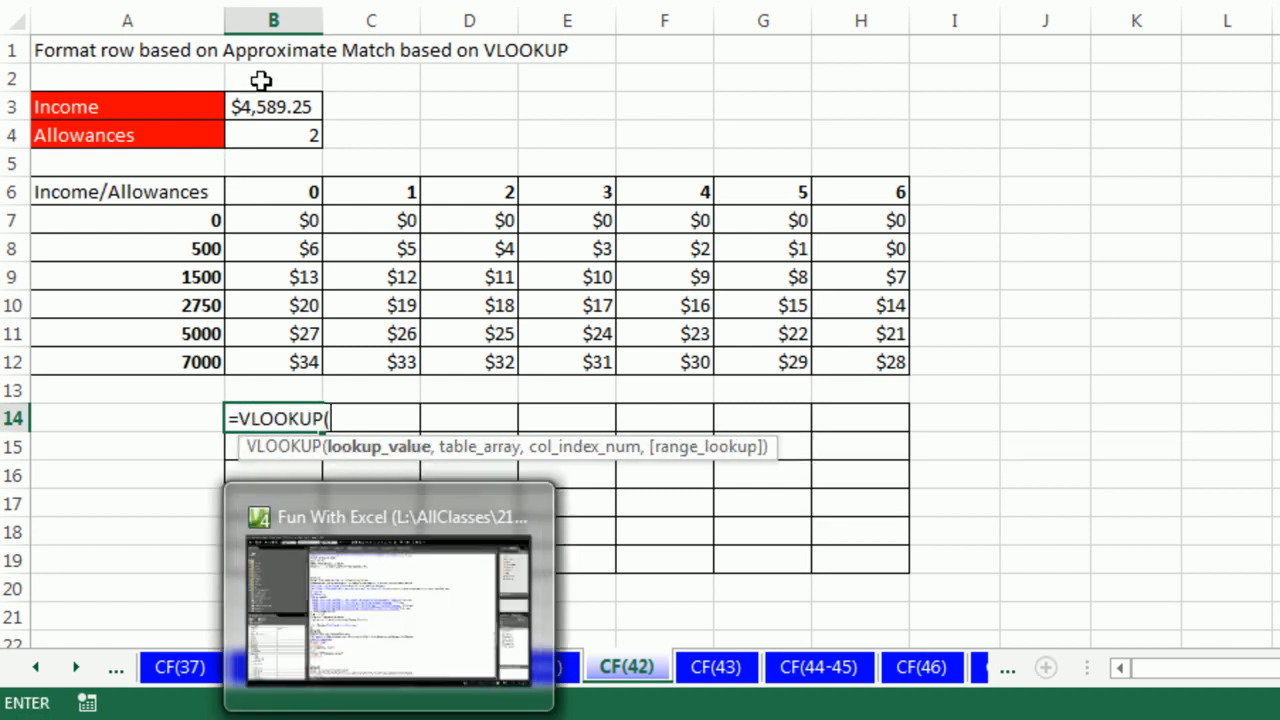
left_click(268, 104)
key("F4")
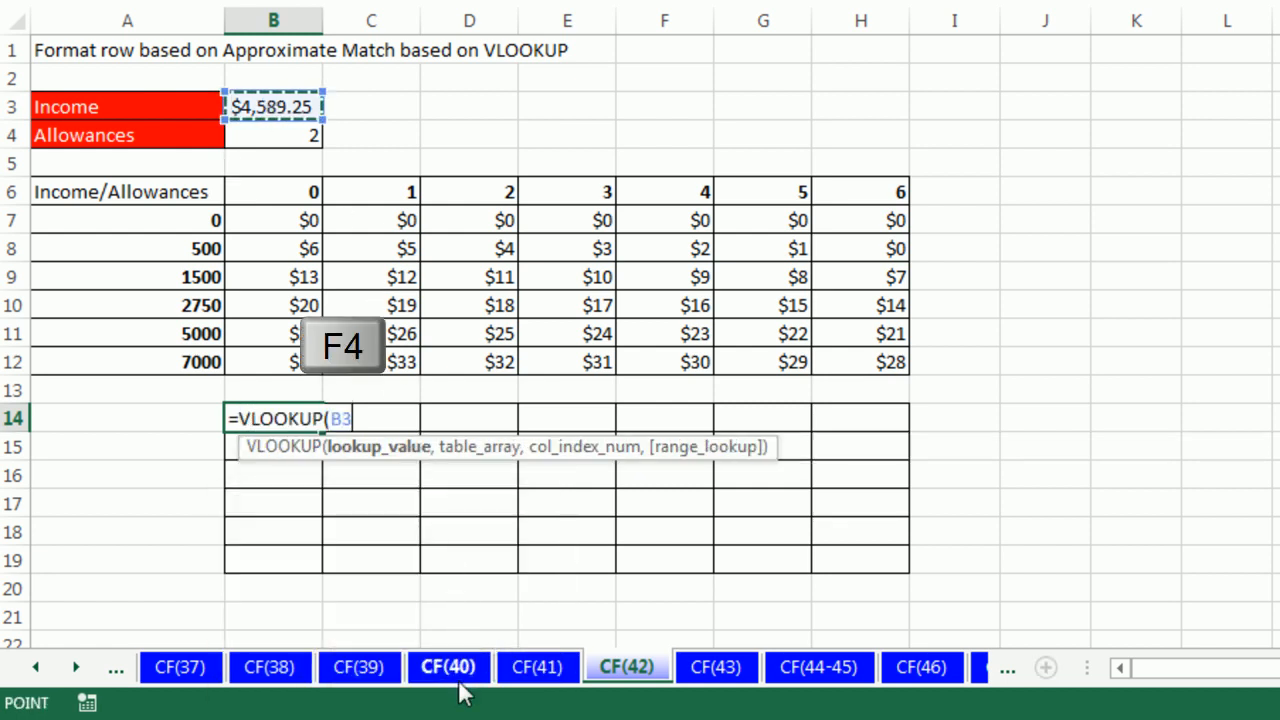
type(",")
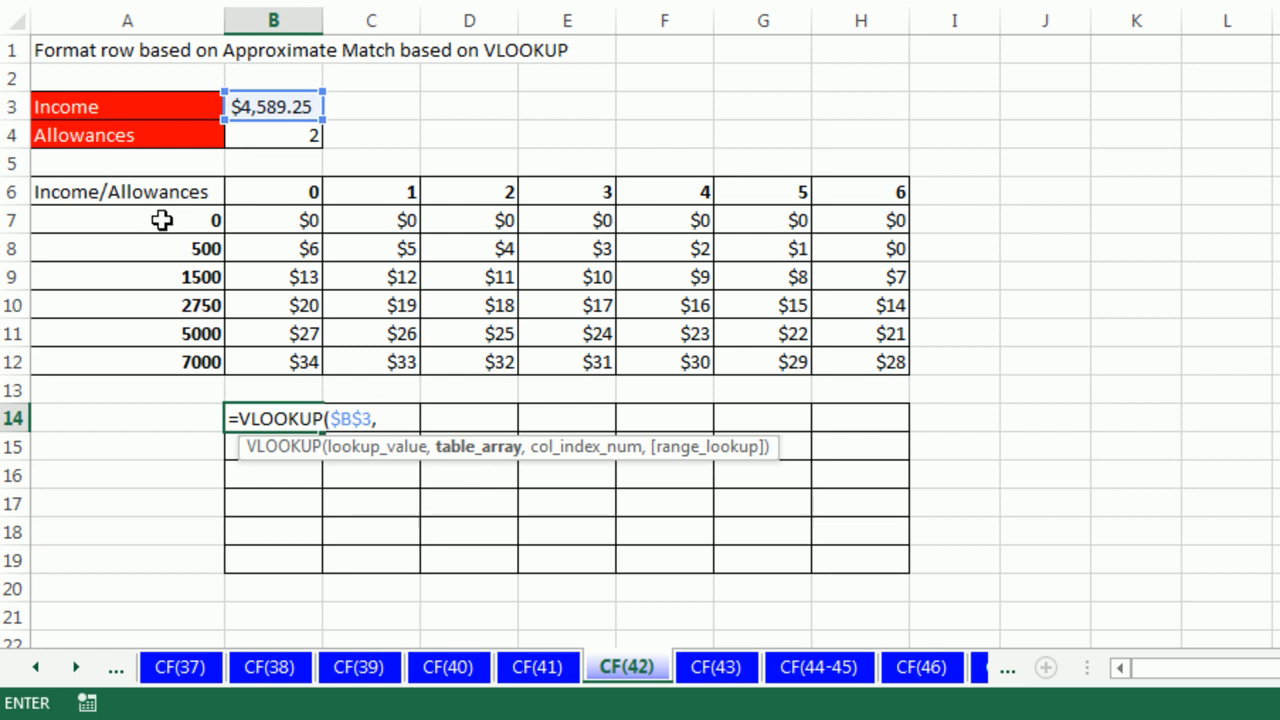
left_click_drag(158, 219, 143, 342)
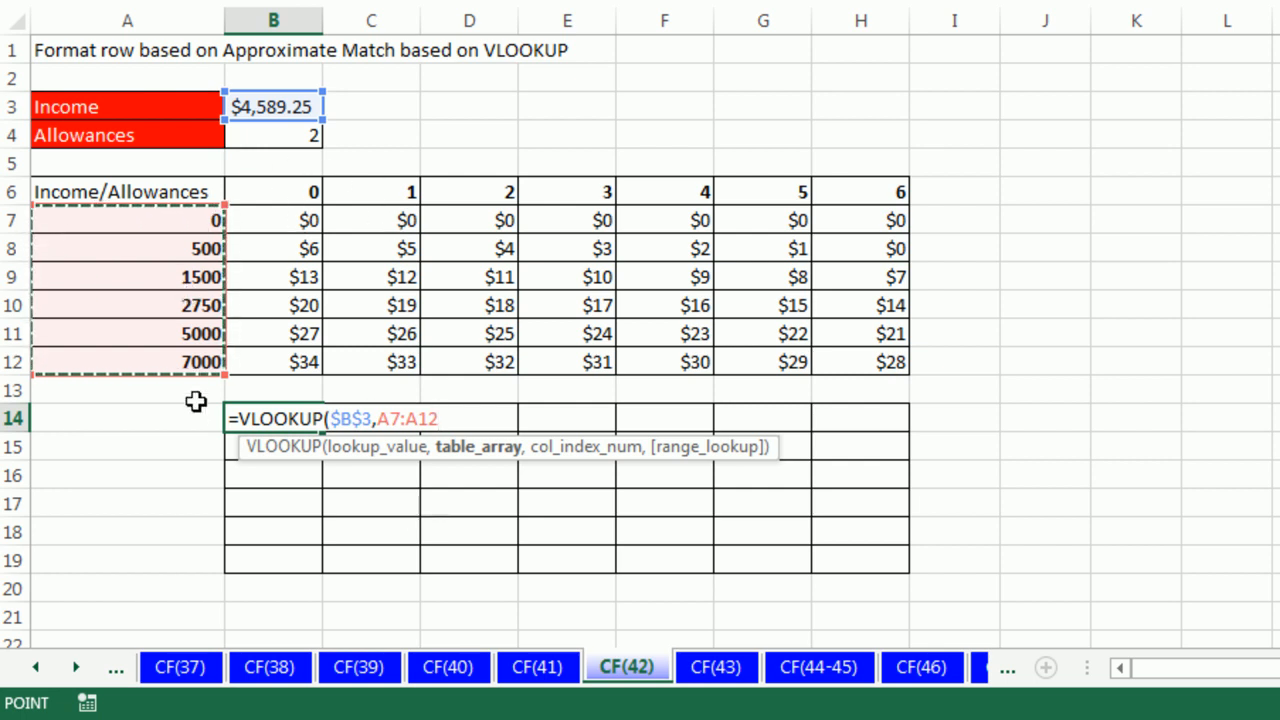
key("F4")
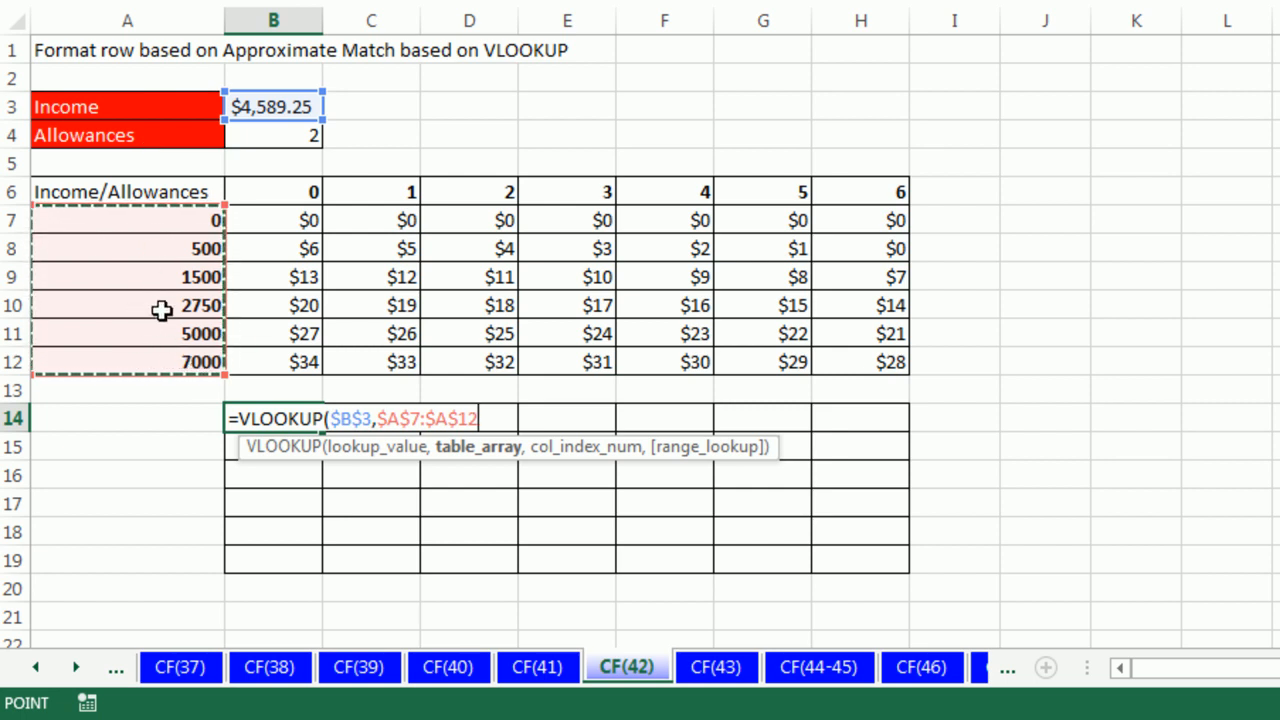
type(",1")
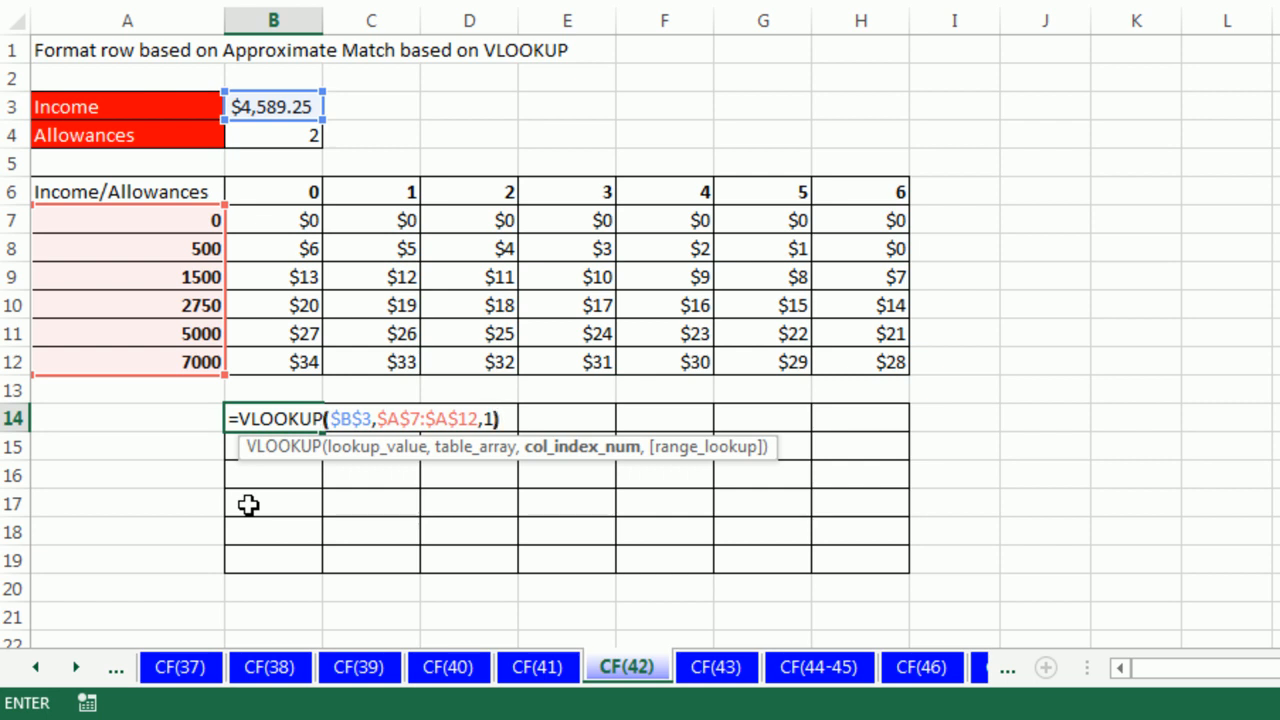
key("ctrl+Return")
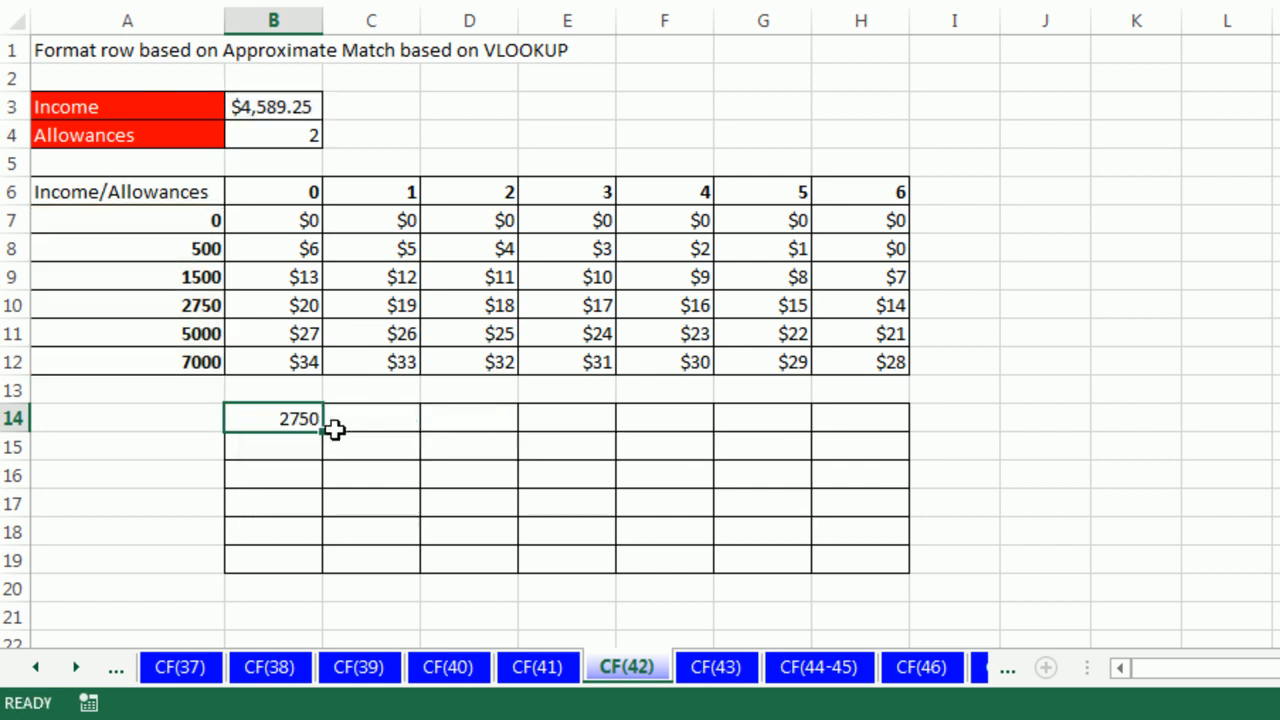
left_click_drag(323, 434, 871, 594)
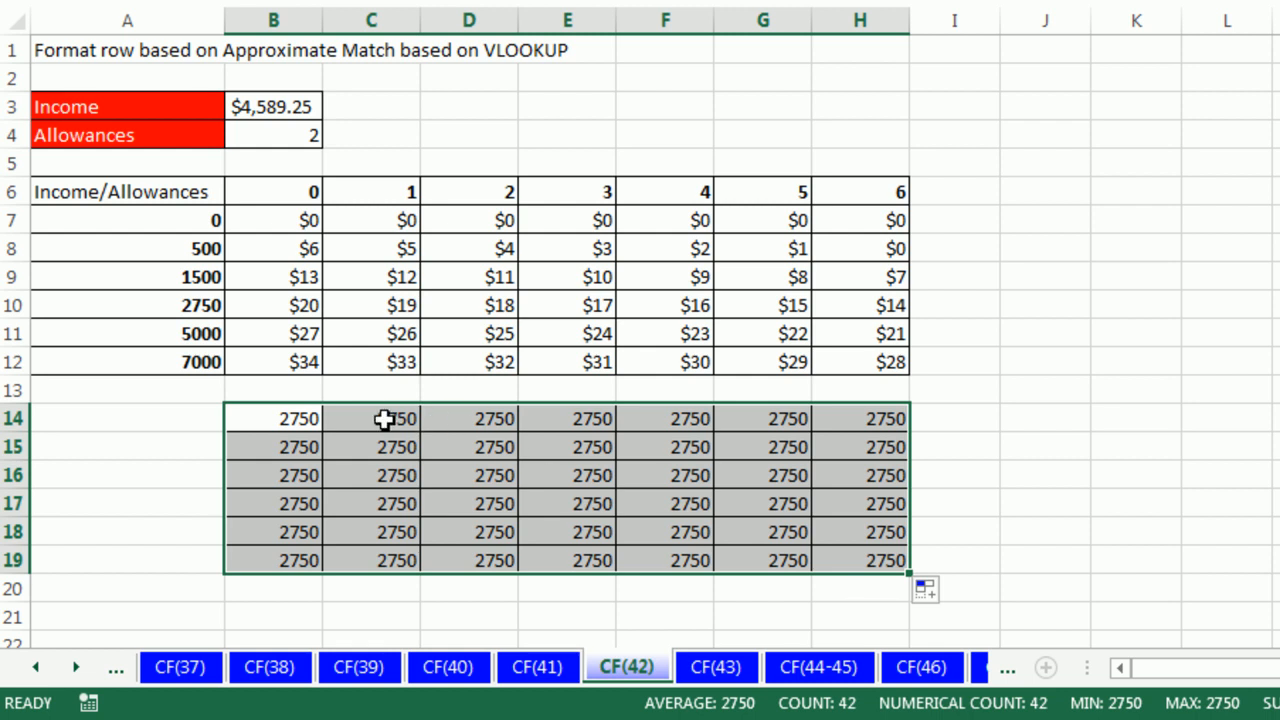
Step: Extend the formula throughout B14:H19 to the logical test =VLOOKUP($B$3,$A$7:$A$12,1)=$A7
key("F2")
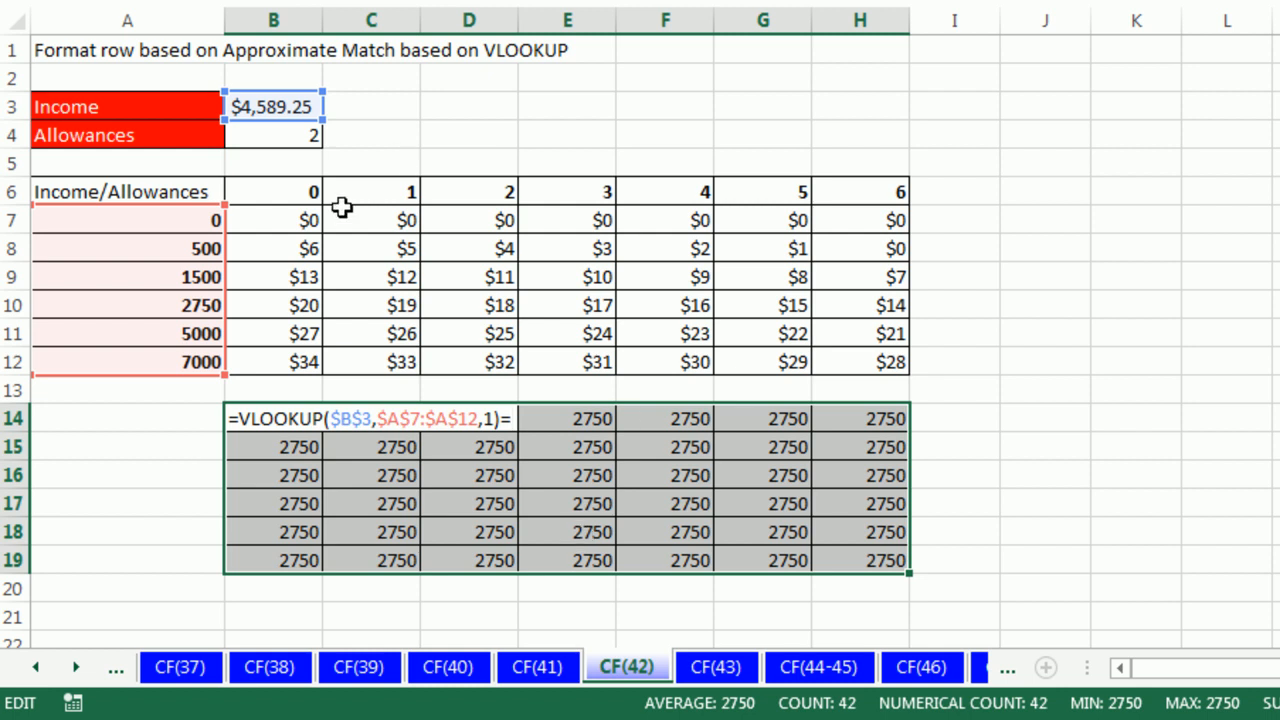
type("=")
left_click(149, 221)
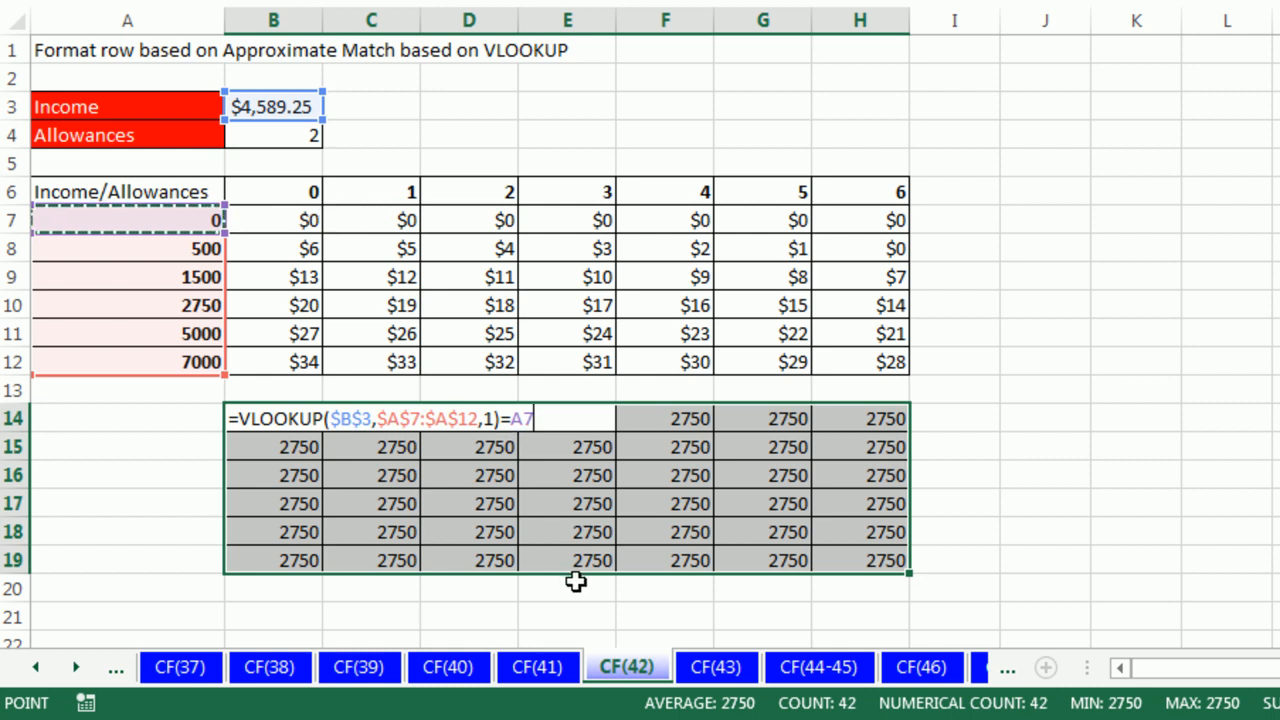
key("F4")
key("F4")
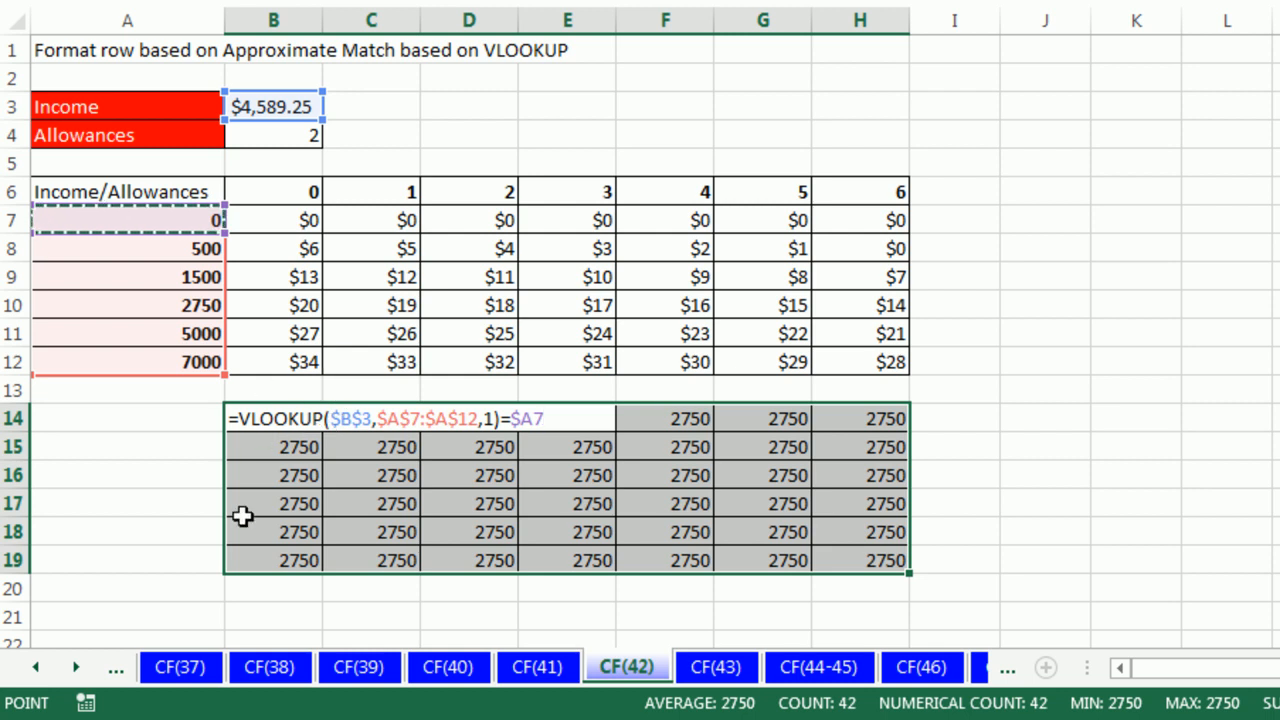
key("ctrl+Return")
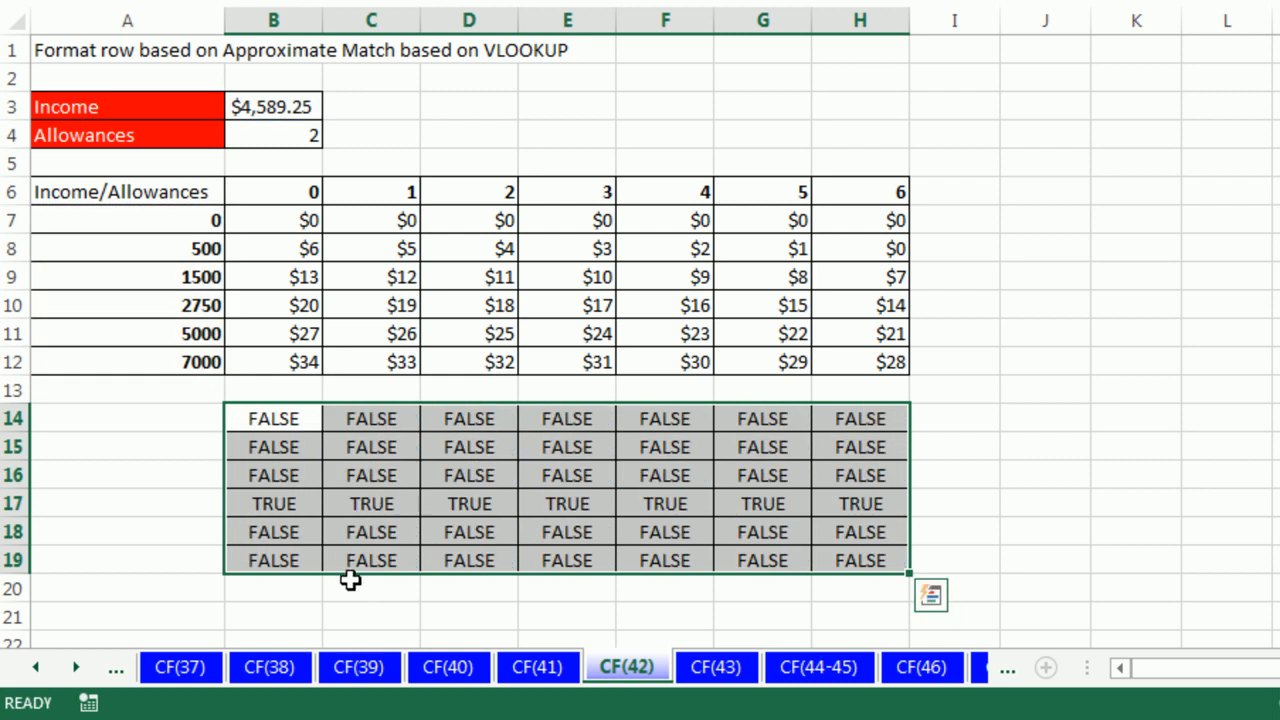
Step: Inspect the cell references in the formulas of D17 and F17 without changing them
double_click(455, 502)
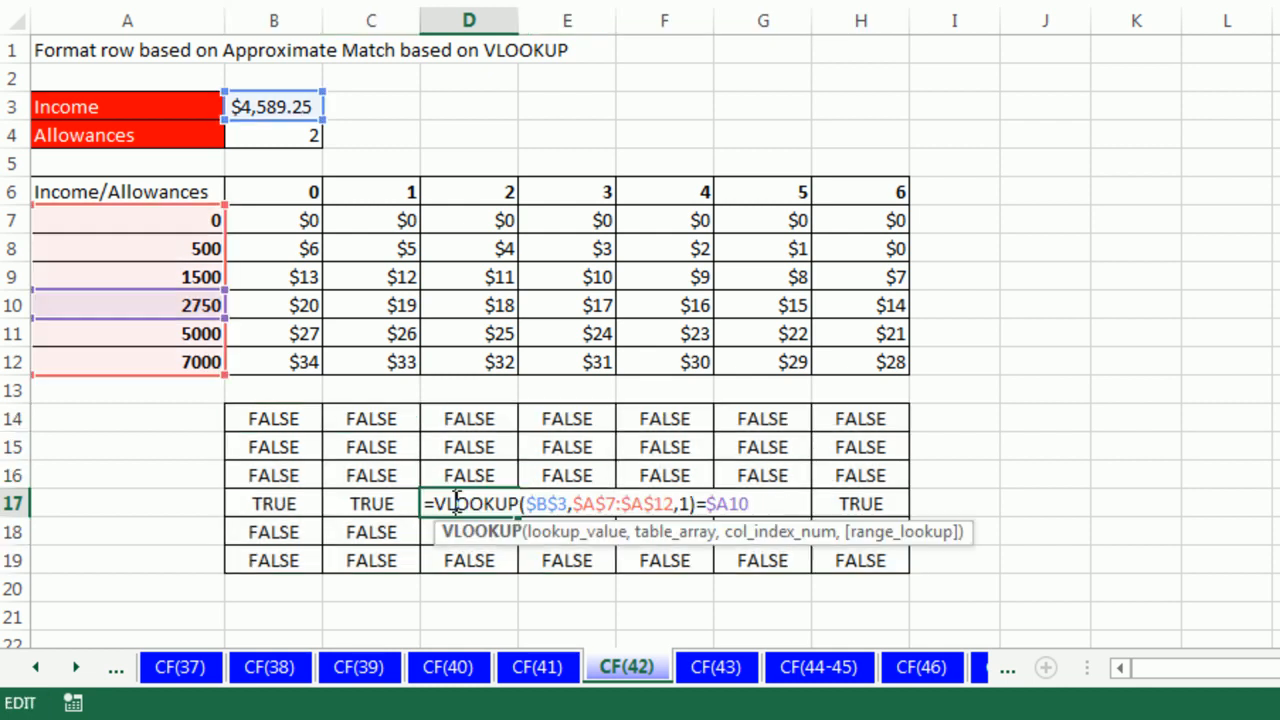
key("Escape")
double_click(694, 504)
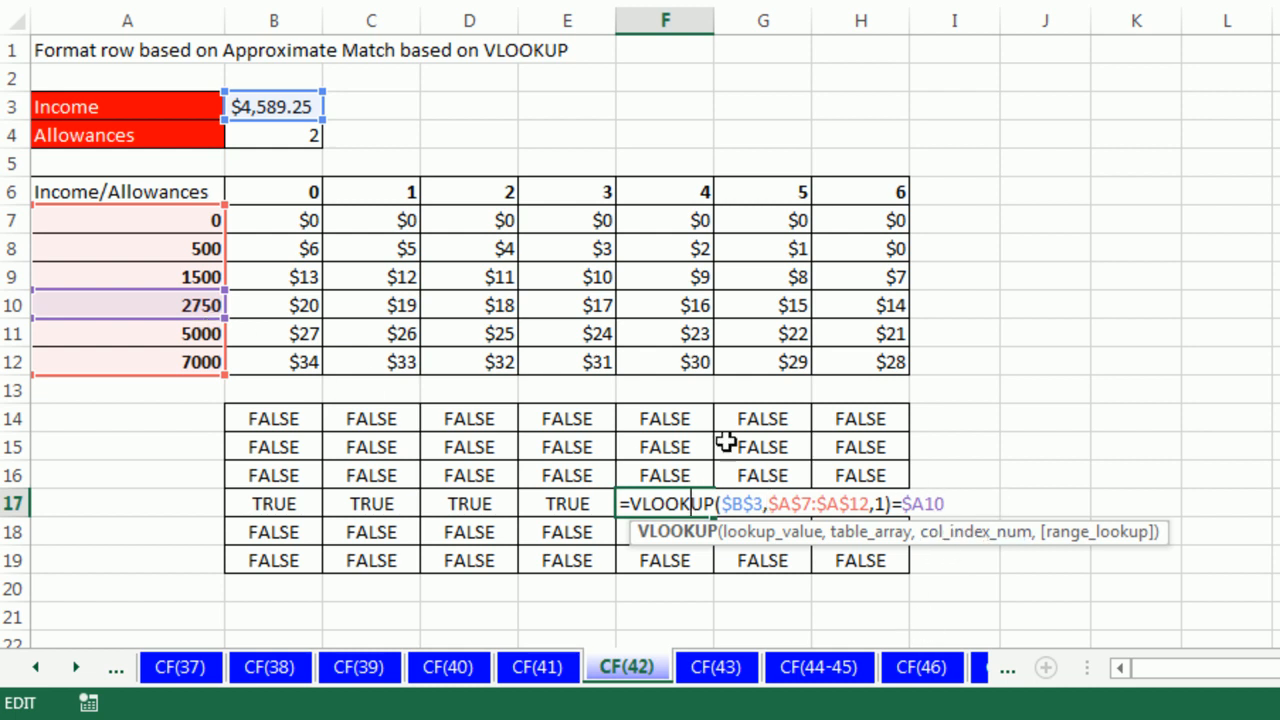
key("Escape")
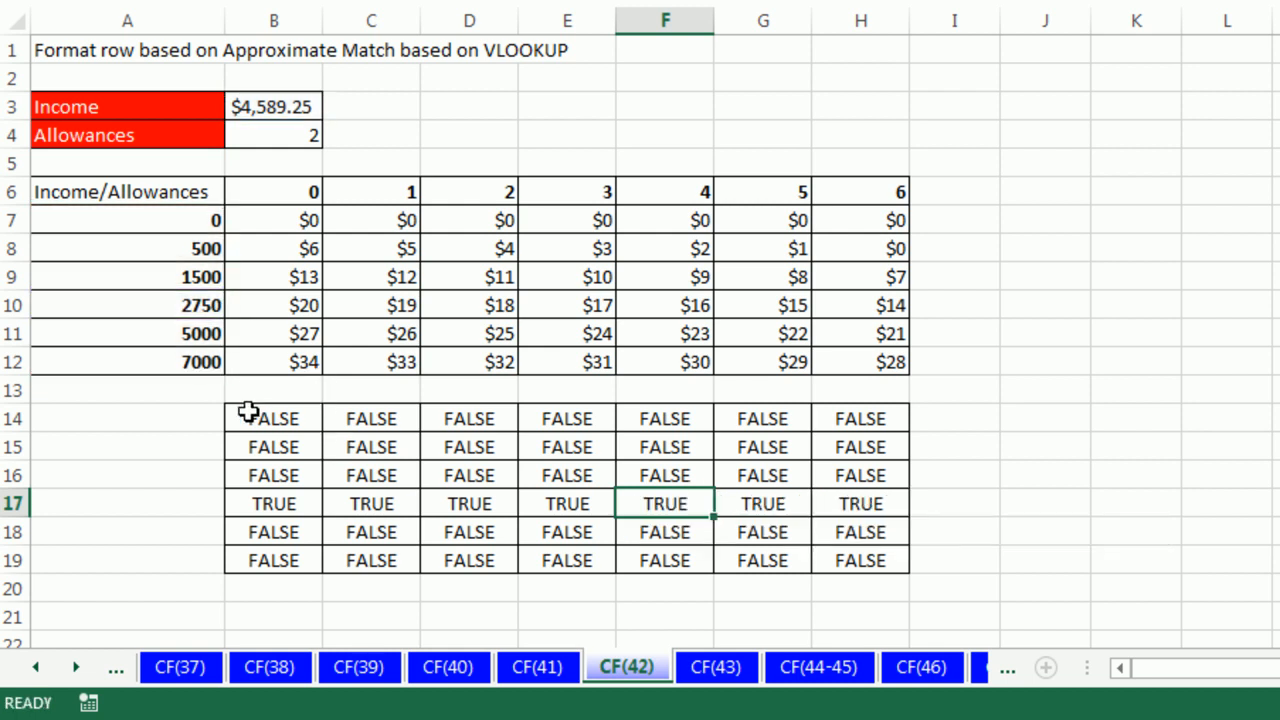
Step: Copy the full formula text from cell B14 and leave the cell unchanged
double_click(257, 419)
left_click_drag(232, 419, 723, 443)
key("ctrl+c")
key("Escape")
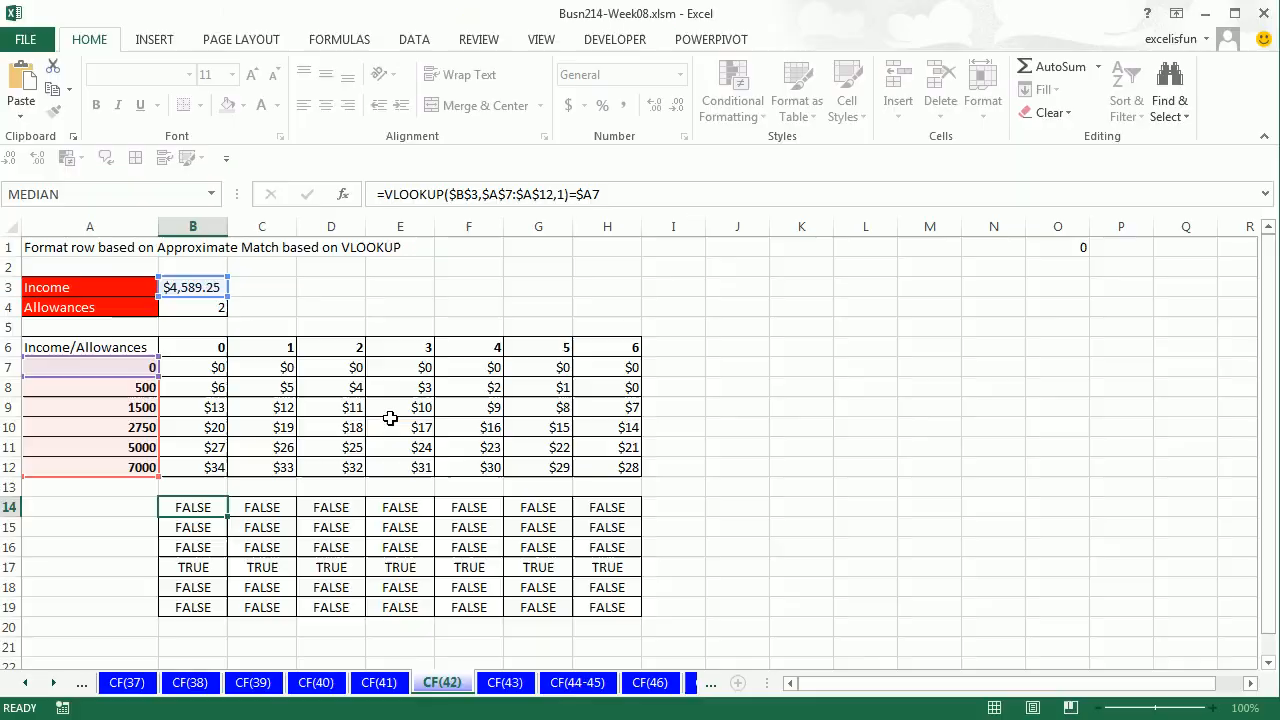
Step: Start a formula-based conditional formatting rule for B7:H12 using the copied formula =VLOOKUP($B$3,$A$7:$A$12,1)=$A7
left_click_drag(300, 226, 867, 361)
left_click_drag(611, 466, 612, 467)
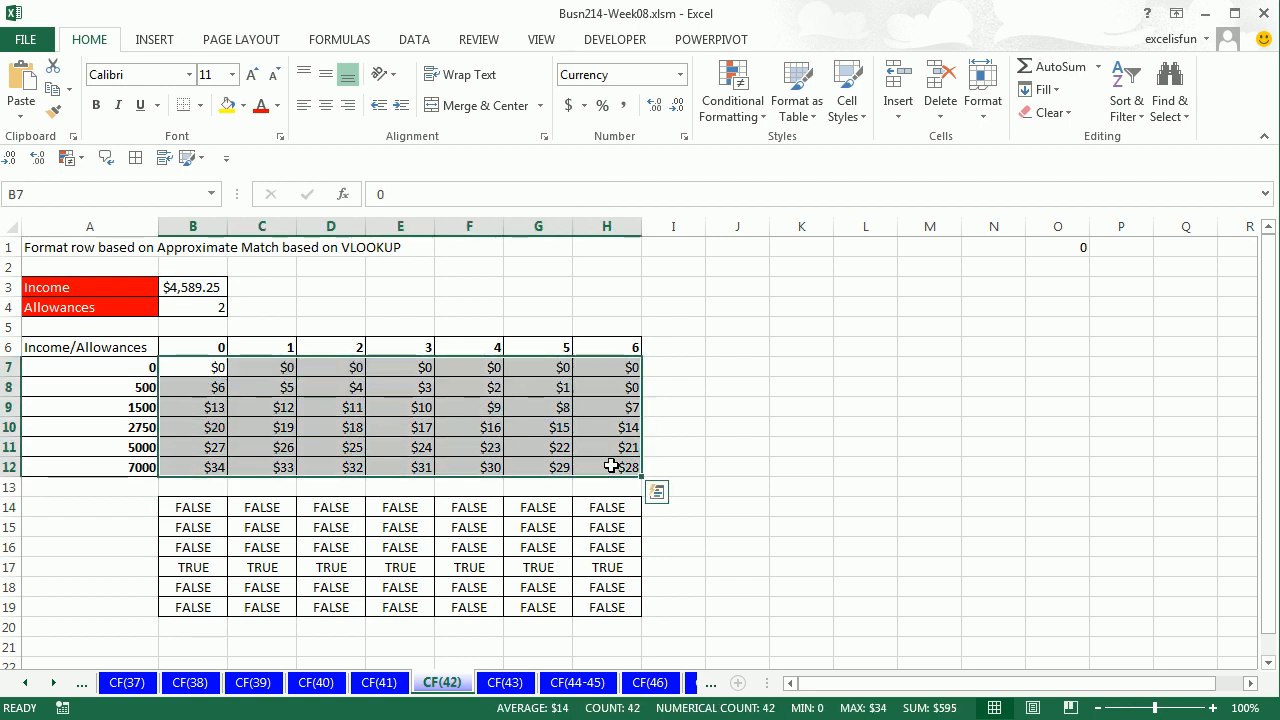
key("alt")
key("h")
key("l")
key("n")
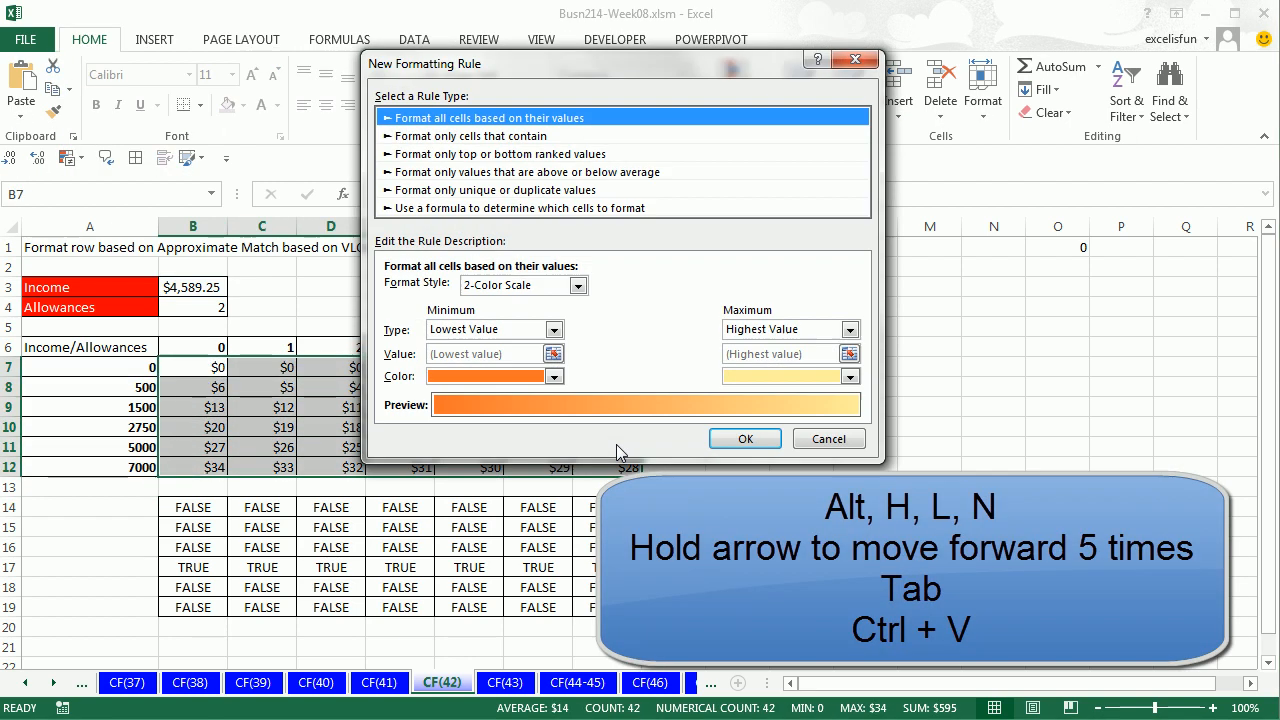
key("Down")
key("Down")
key("Down")
key("Down")
key("Down")
key("Tab")
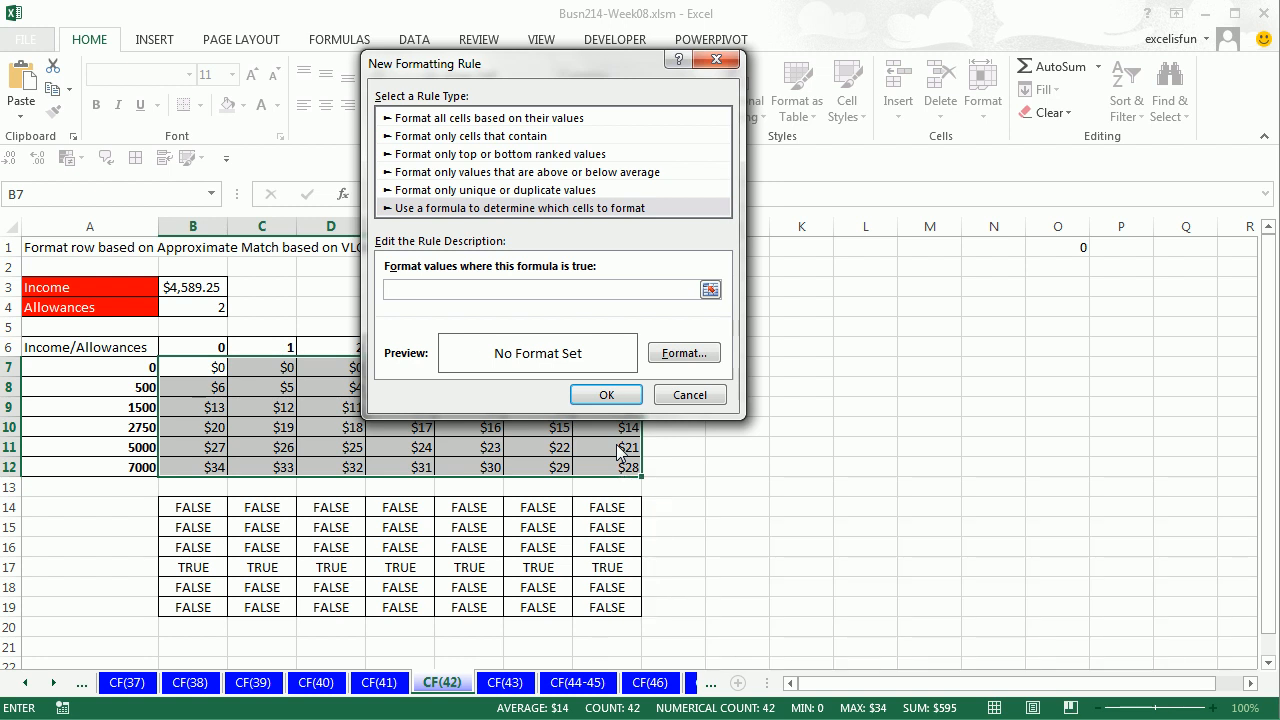
key("ctrl+v")
Step: Give the rule a dark blue fill with white font and apply it to the table
left_click(690, 354)
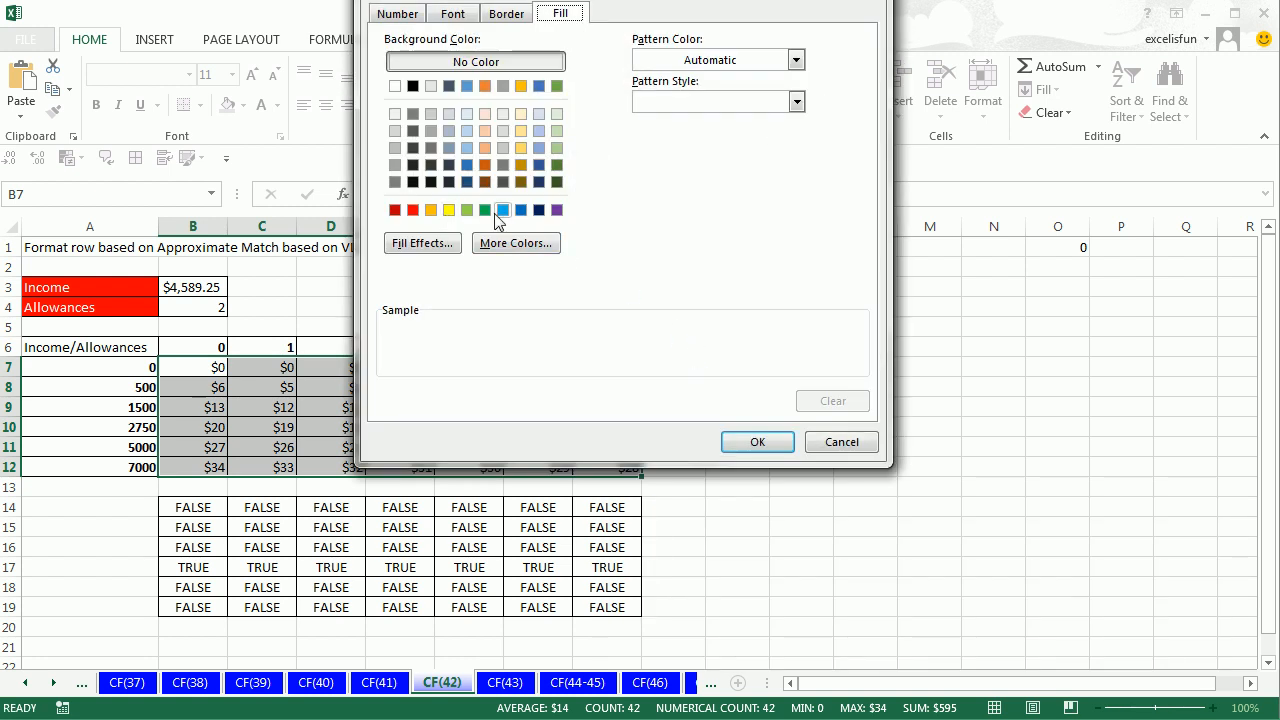
left_click(539, 210)
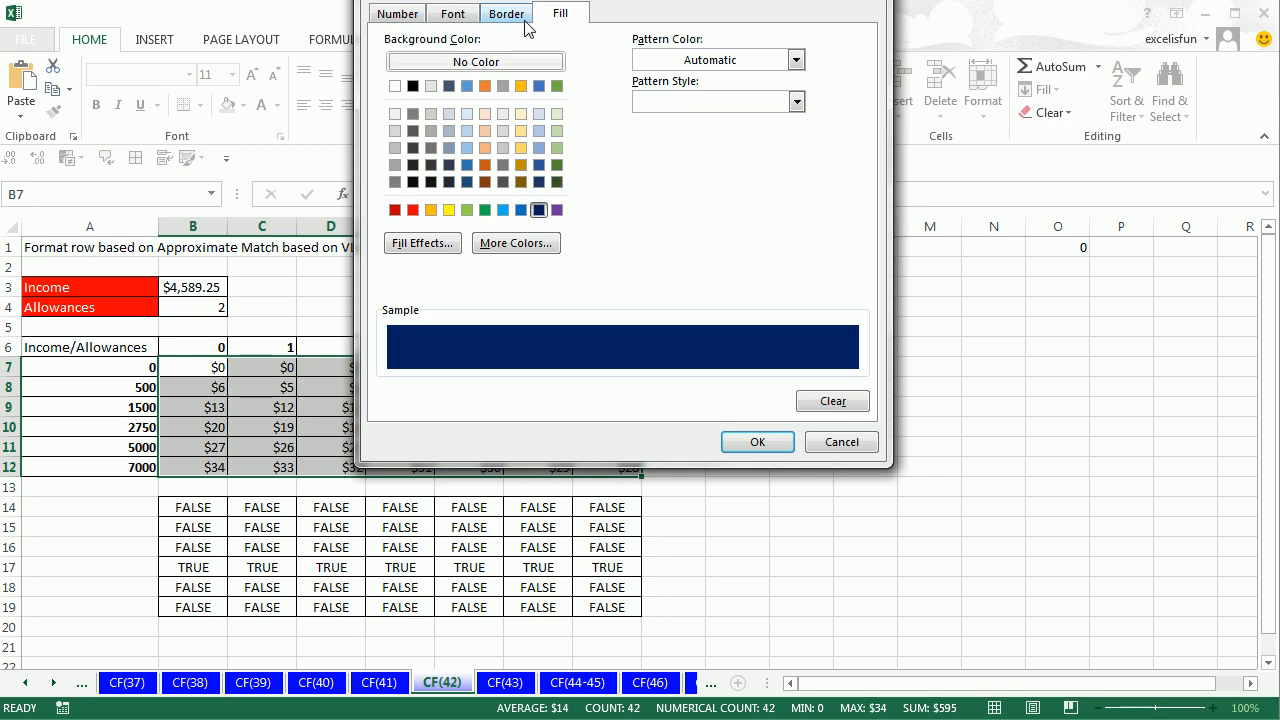
left_click(453, 13)
left_click(668, 184)
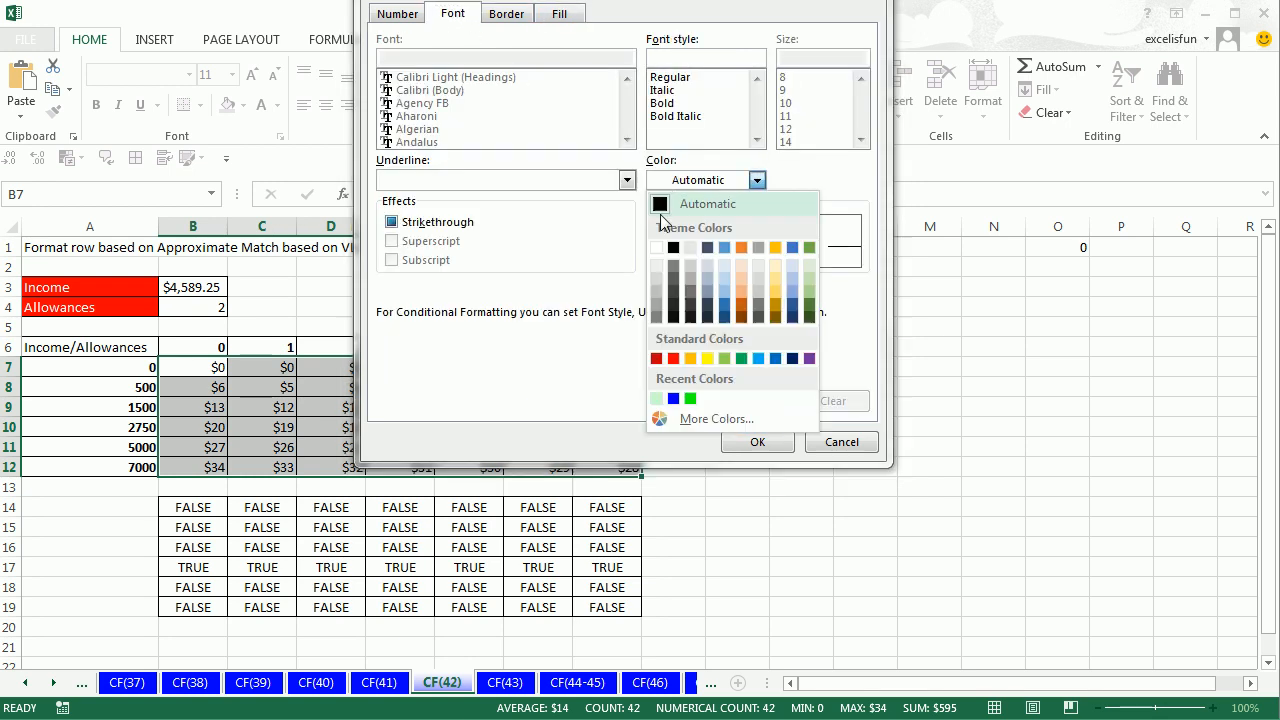
left_click(662, 250)
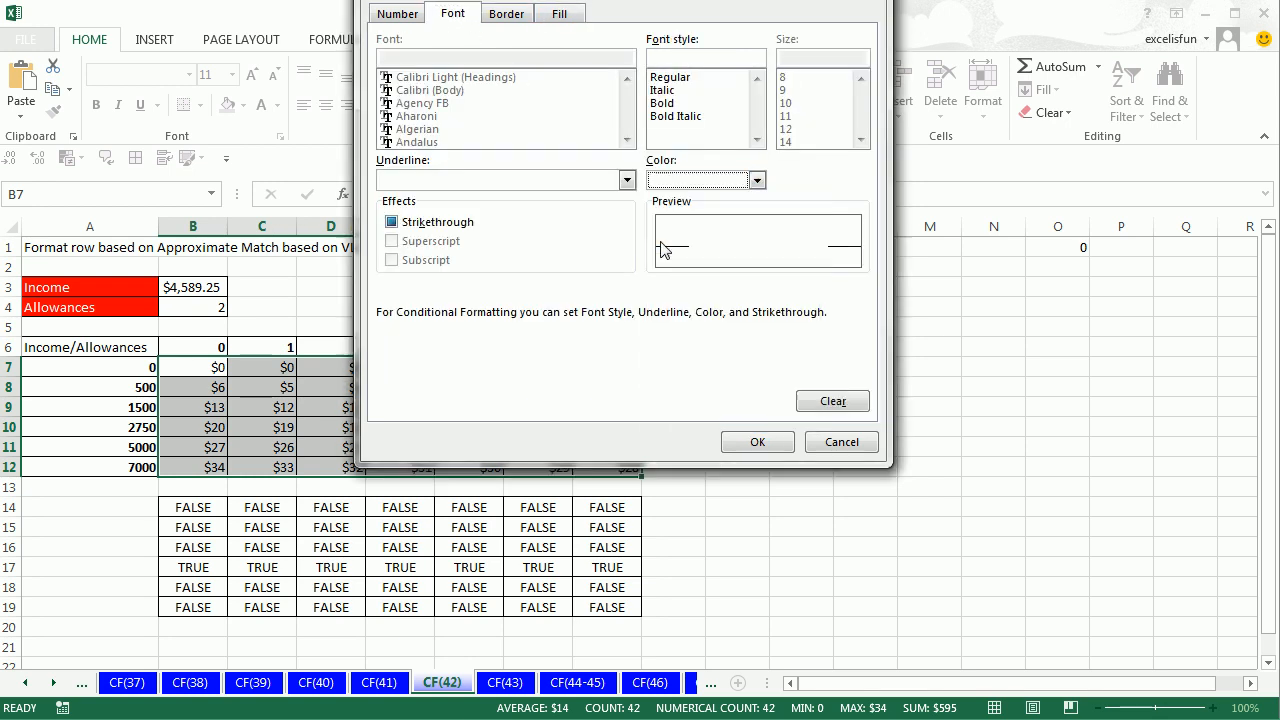
left_click(758, 444)
left_click(630, 229)
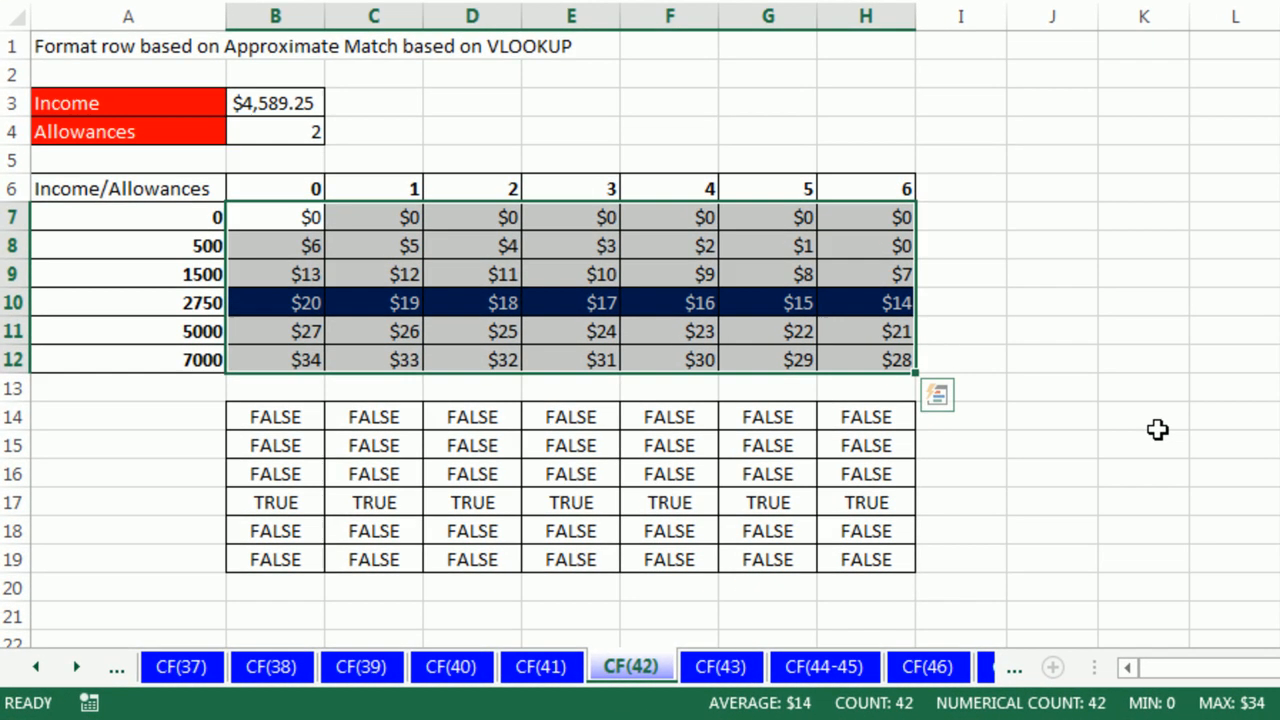
left_click(1157, 429)
Step: Test the row highlighting with an income of 650 in B3, and undo that change
left_click(251, 106)
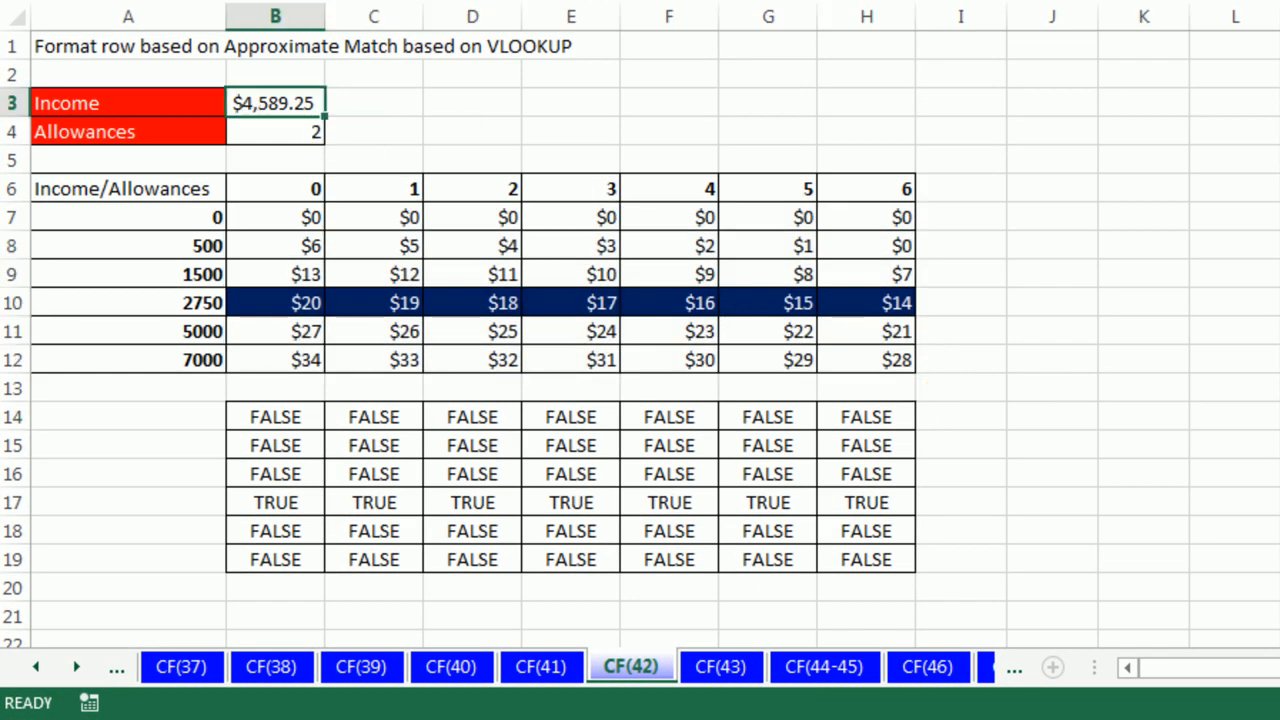
type("650")
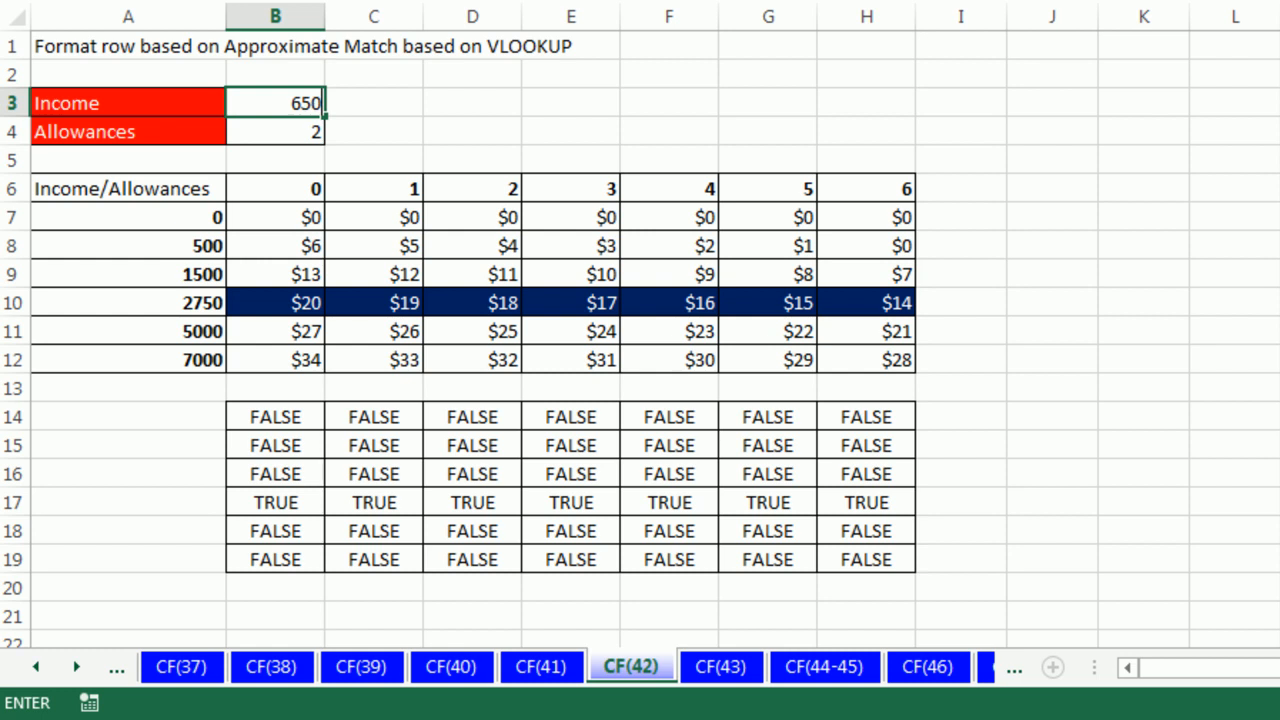
key("ctrl+Return")
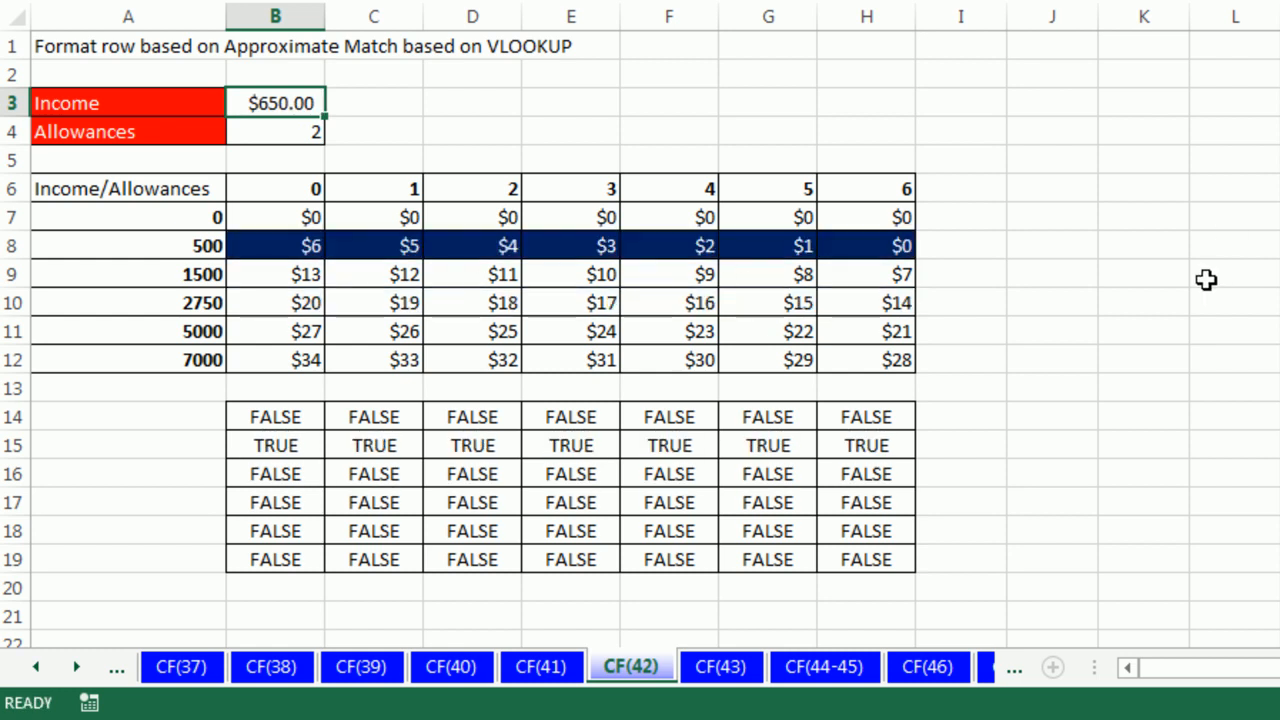
key("ctrl+z")
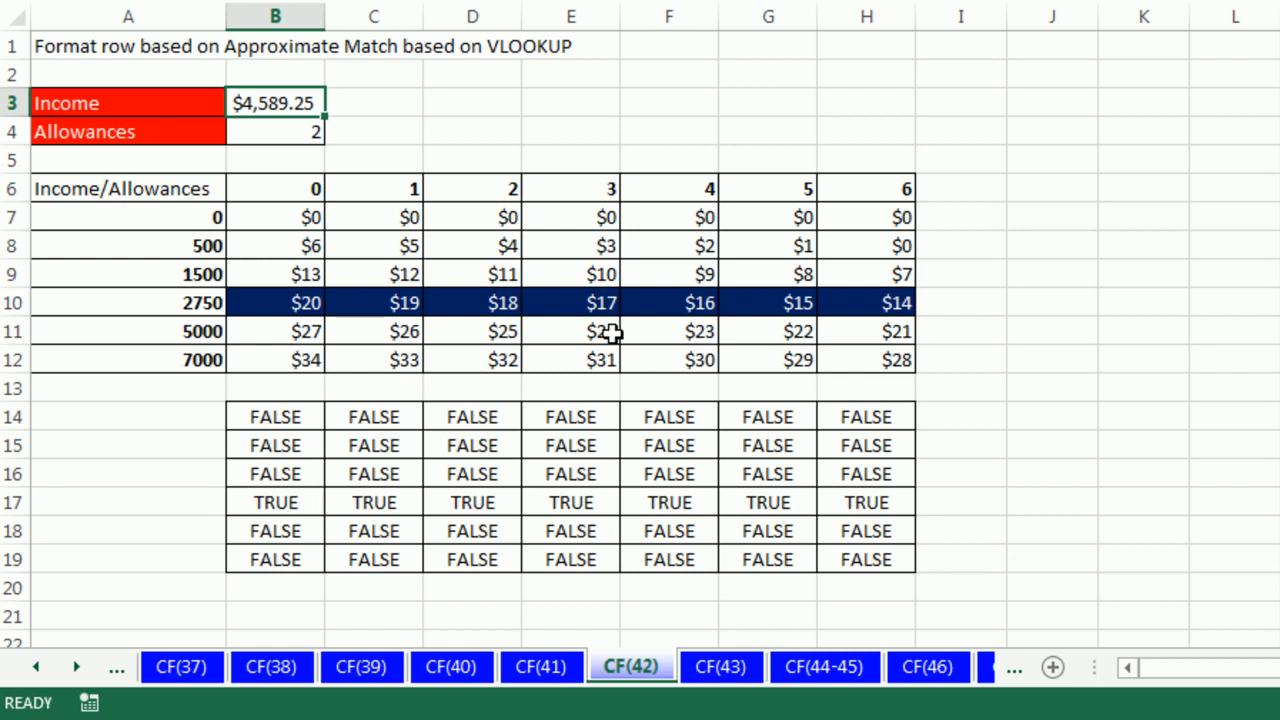
Step: On sheet CF(43), start a formula across B14:H19 with =VLOOKUP($B$3,$A$7:$A$12,1)= for the approximate income match
left_click(722, 667)
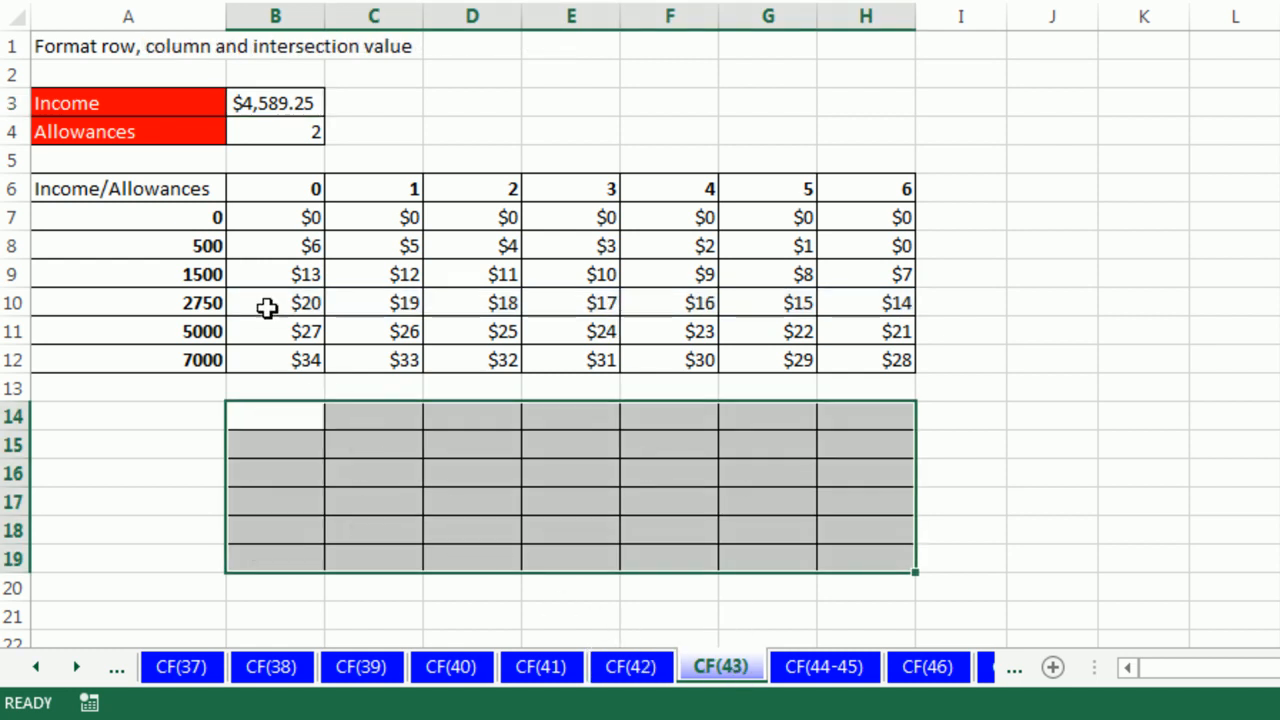
left_click_drag(263, 305, 846, 306)
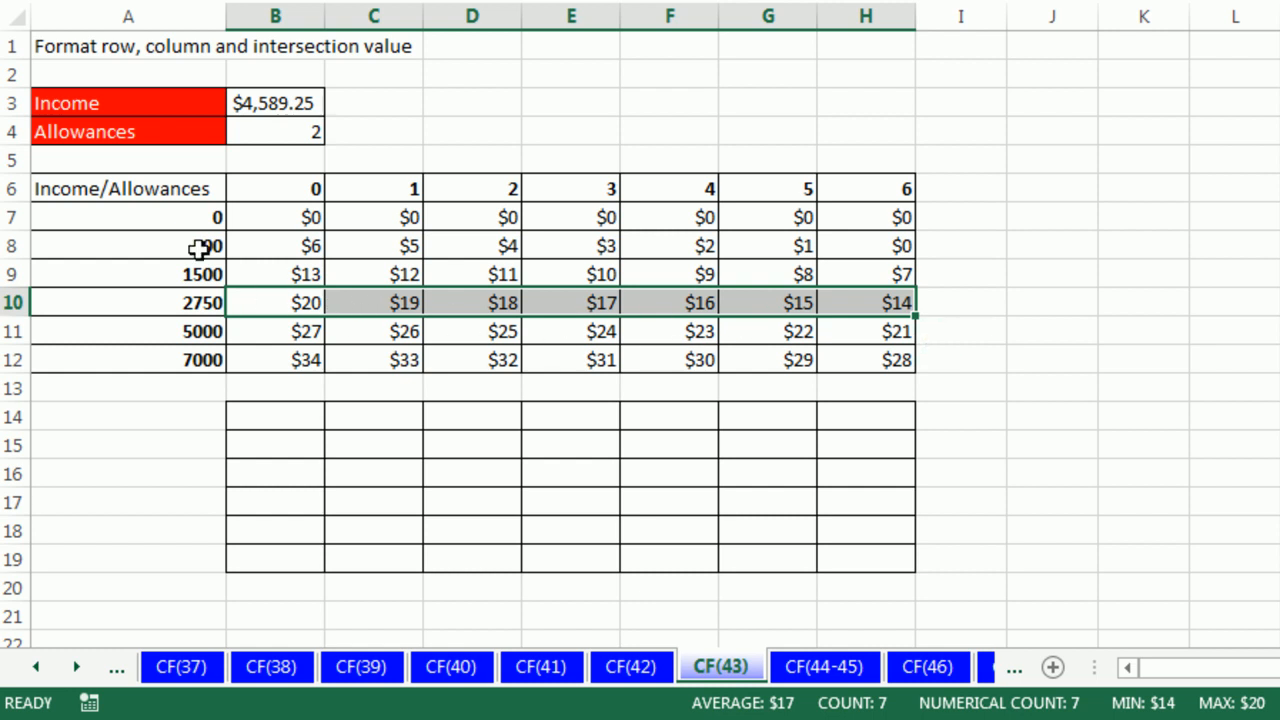
left_click_drag(266, 420, 860, 556)
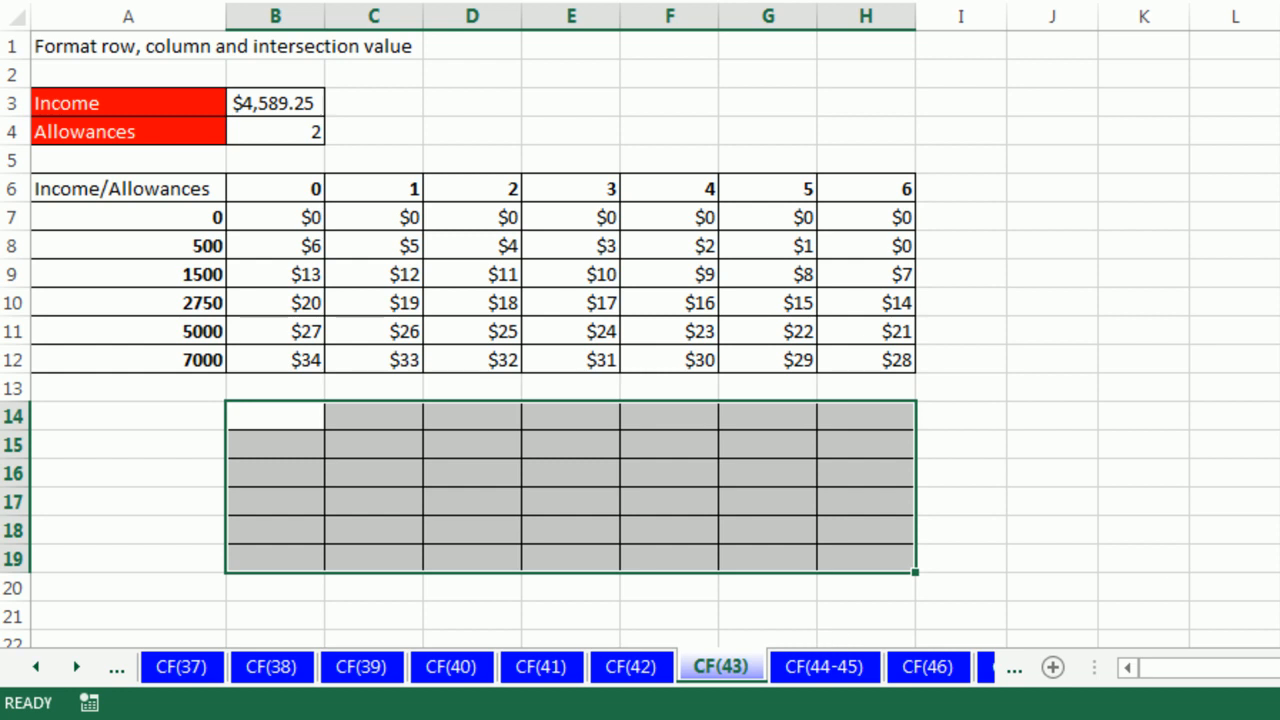
type("=vl")
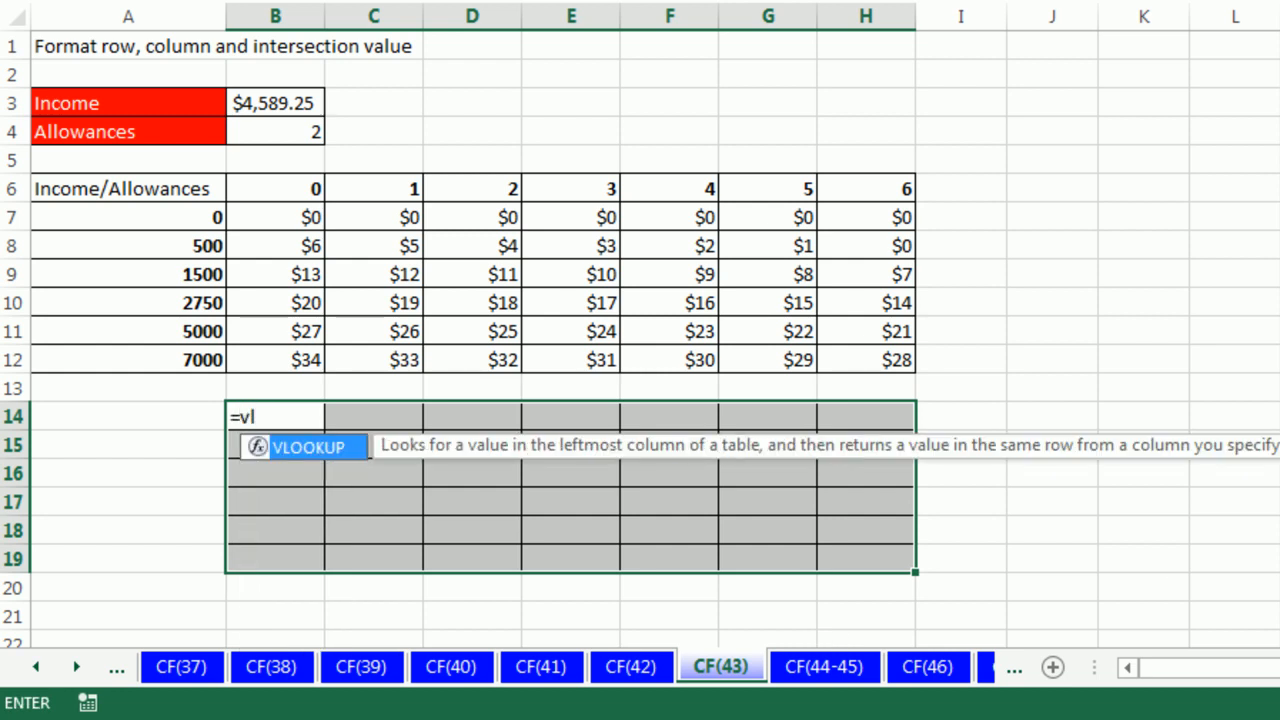
key("Tab")
left_click(277, 100)
key("F4")
type(",")
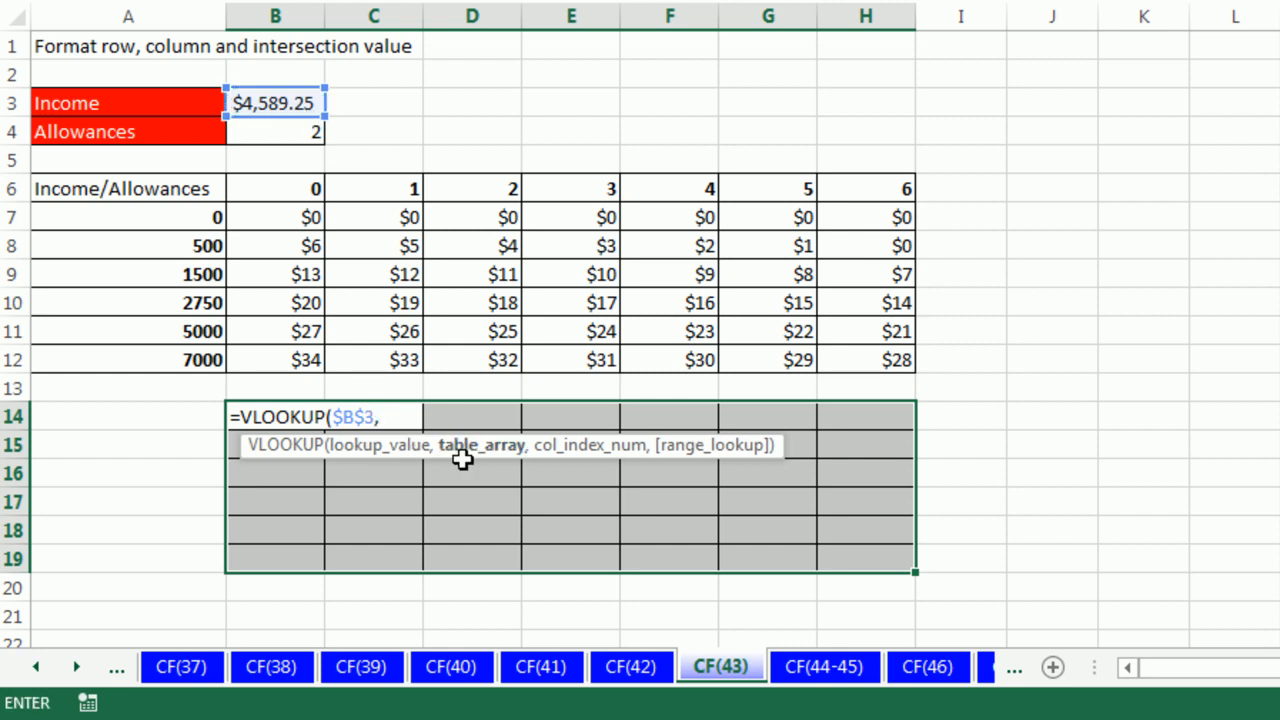
left_click_drag(168, 213, 177, 360)
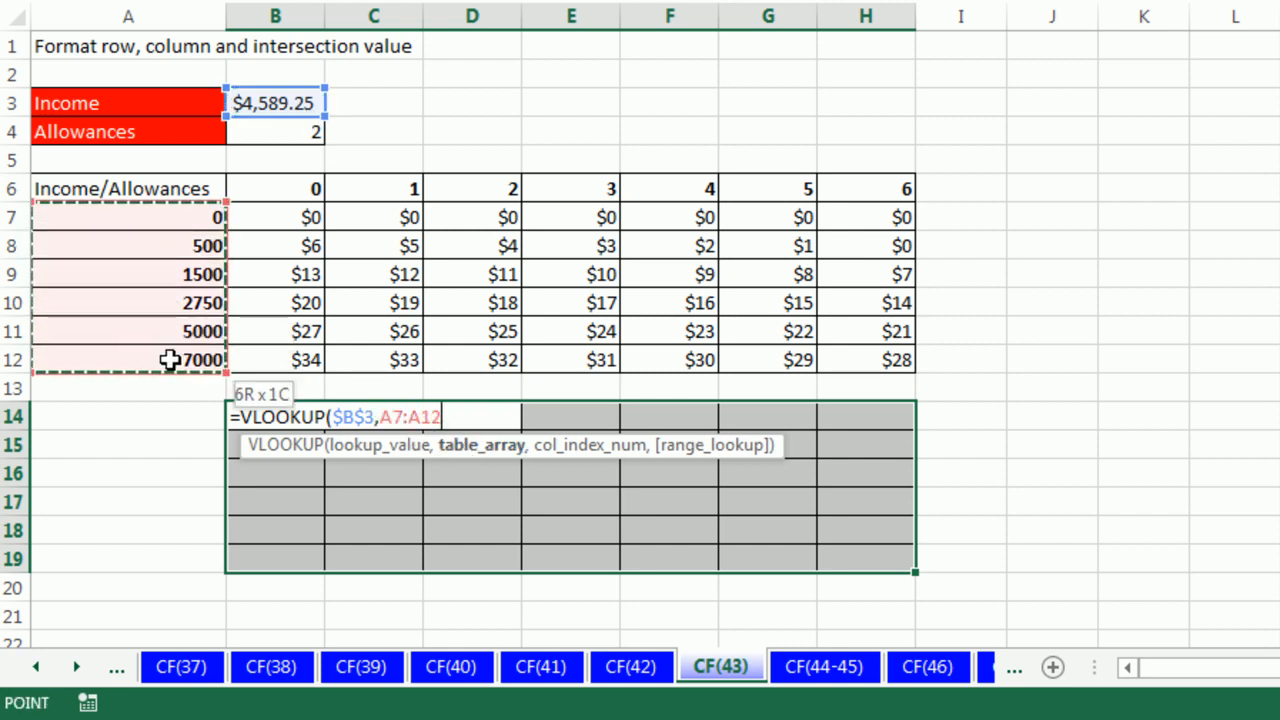
key("F4")
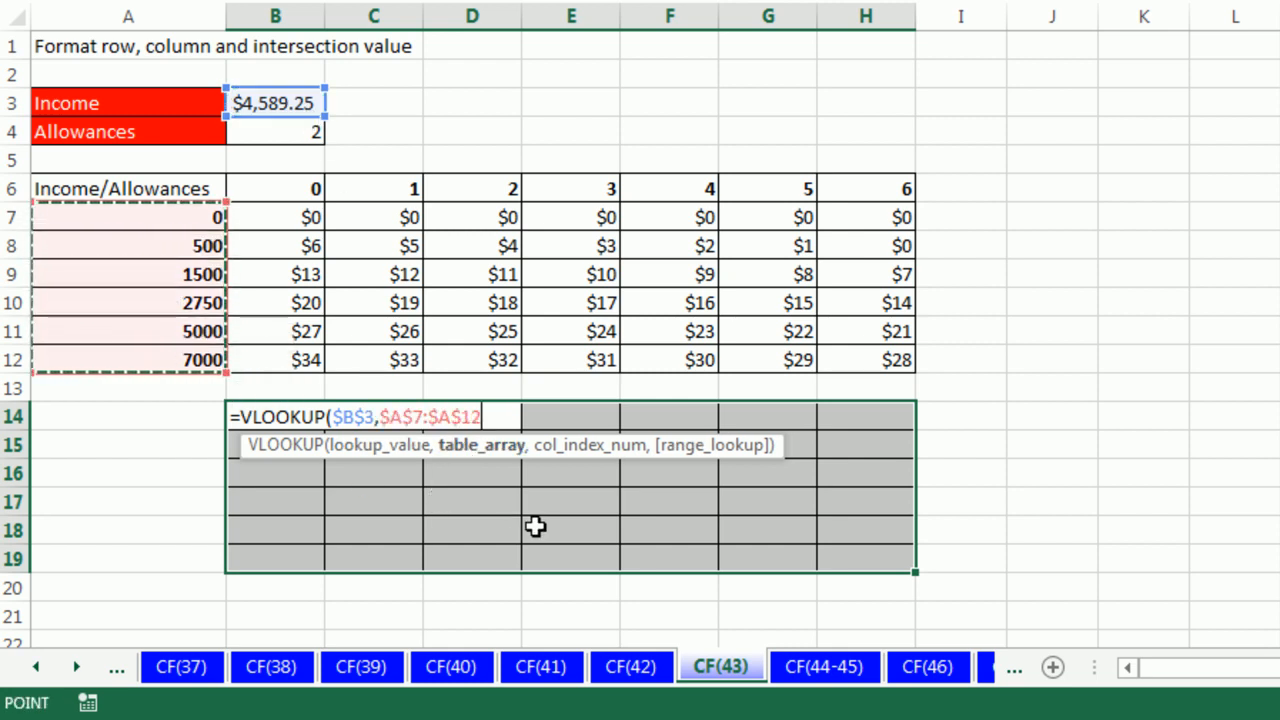
type(",")
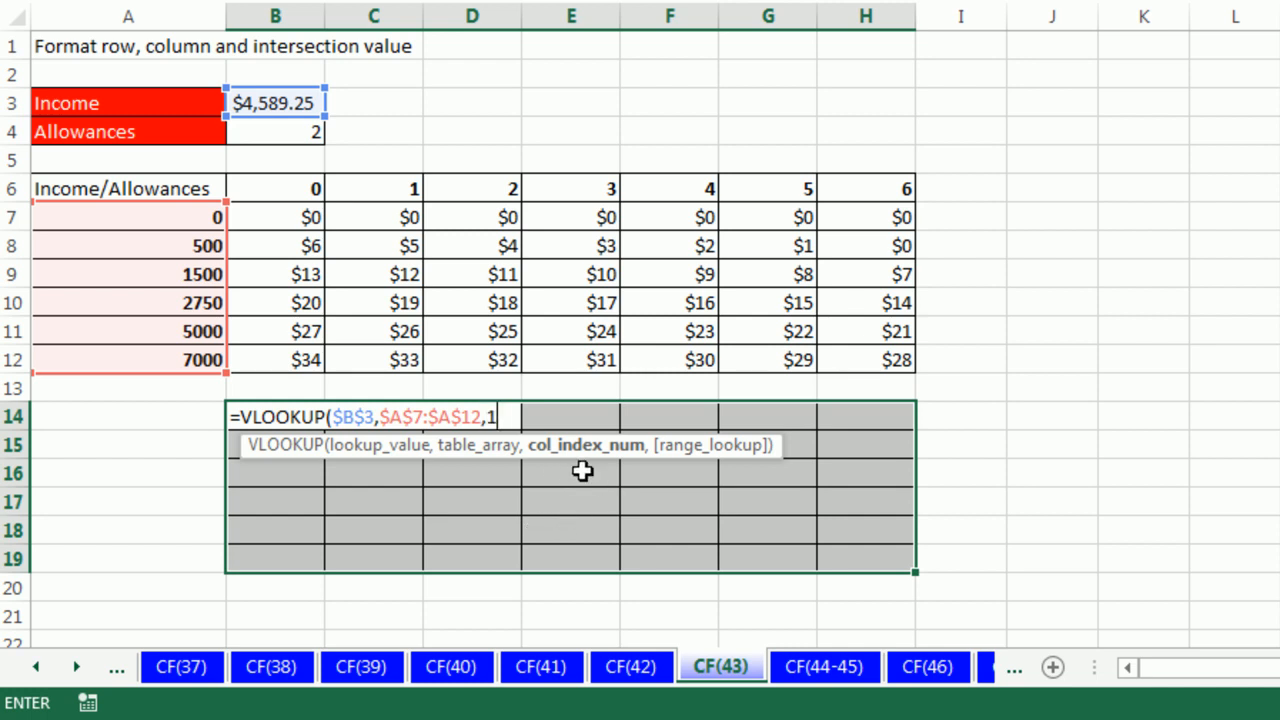
type("1)=")
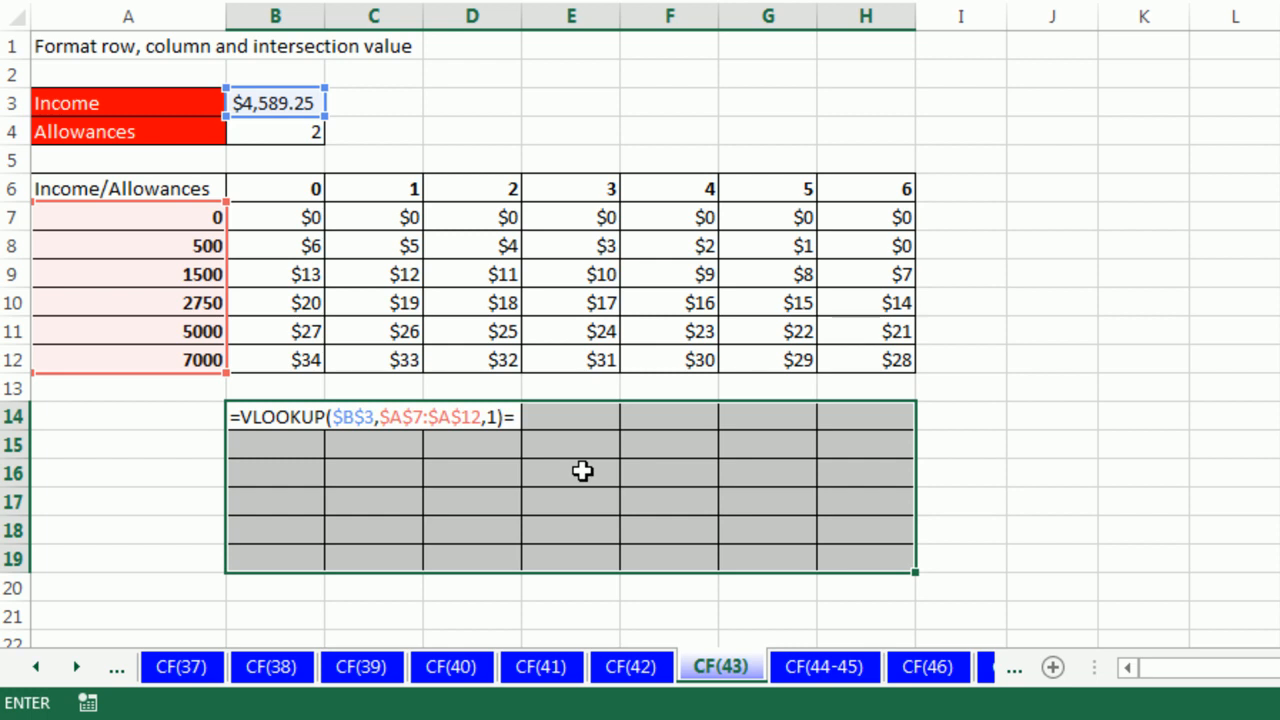
Step: Complete the comparison with the column-locked reference $A7 and enter the formula in all of B14:H19
left_click(191, 213)
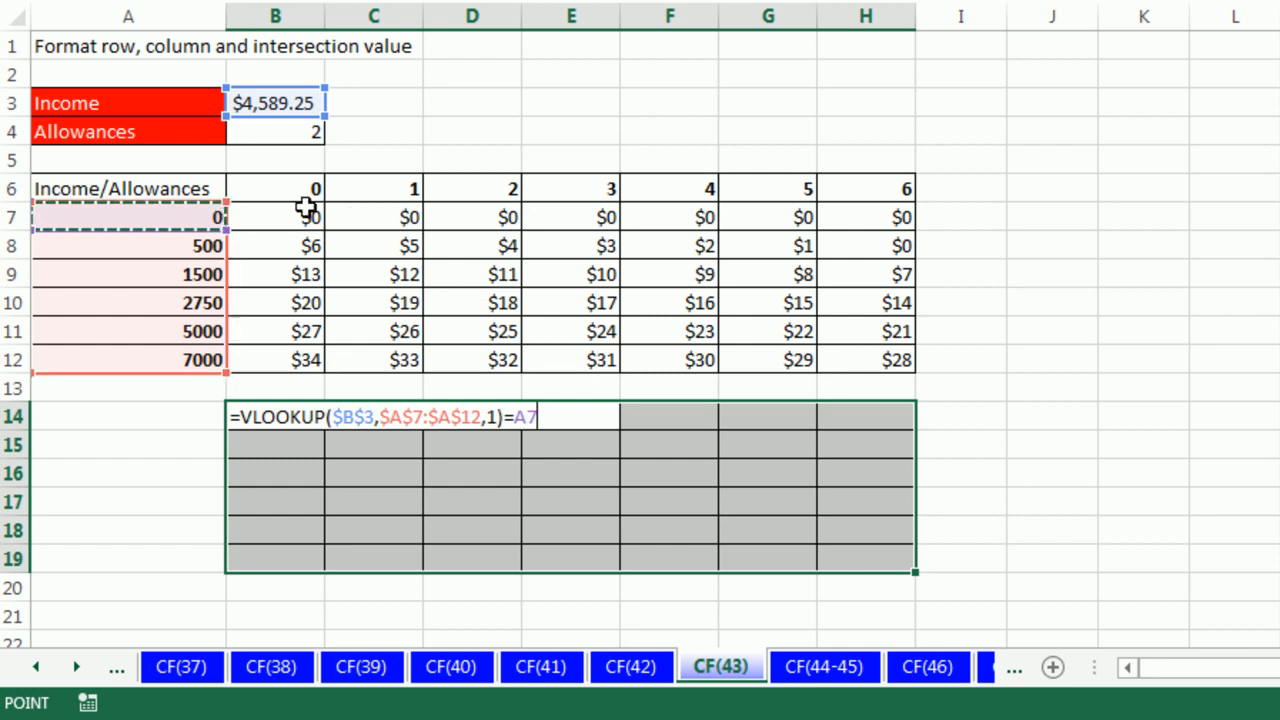
key("F4")
key("F4")
key("F4")
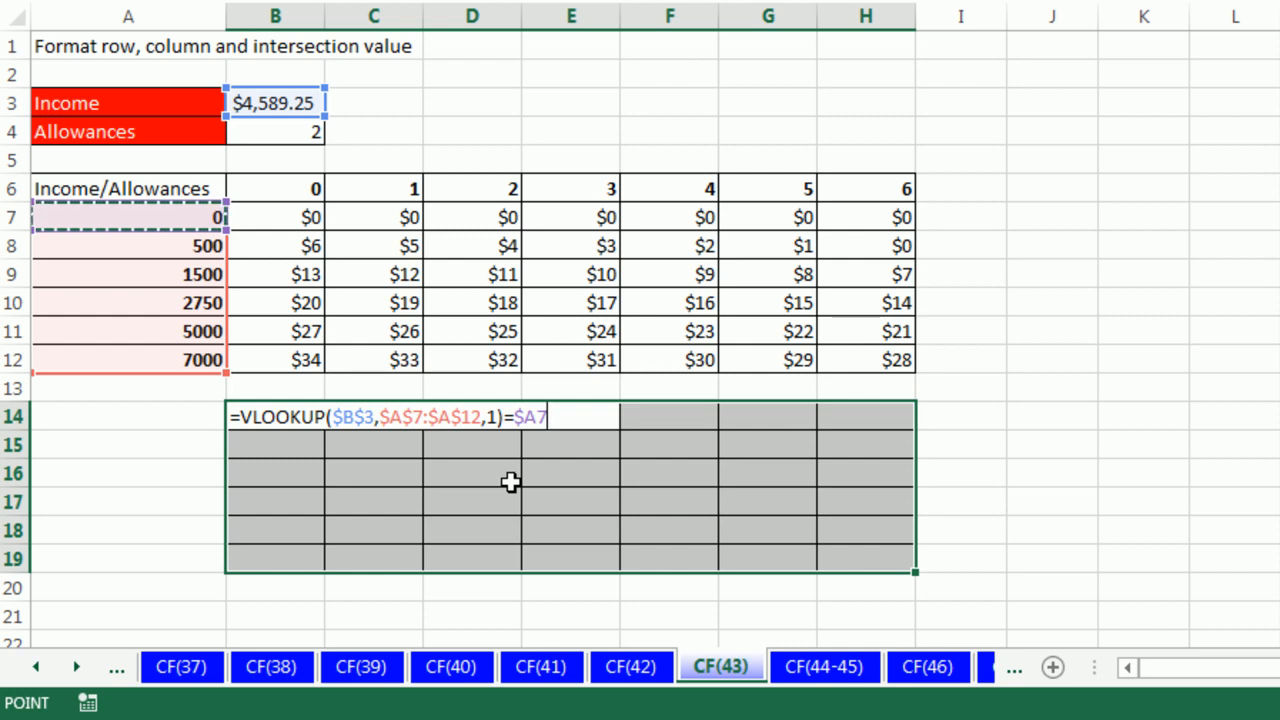
key("ctrl+Return")
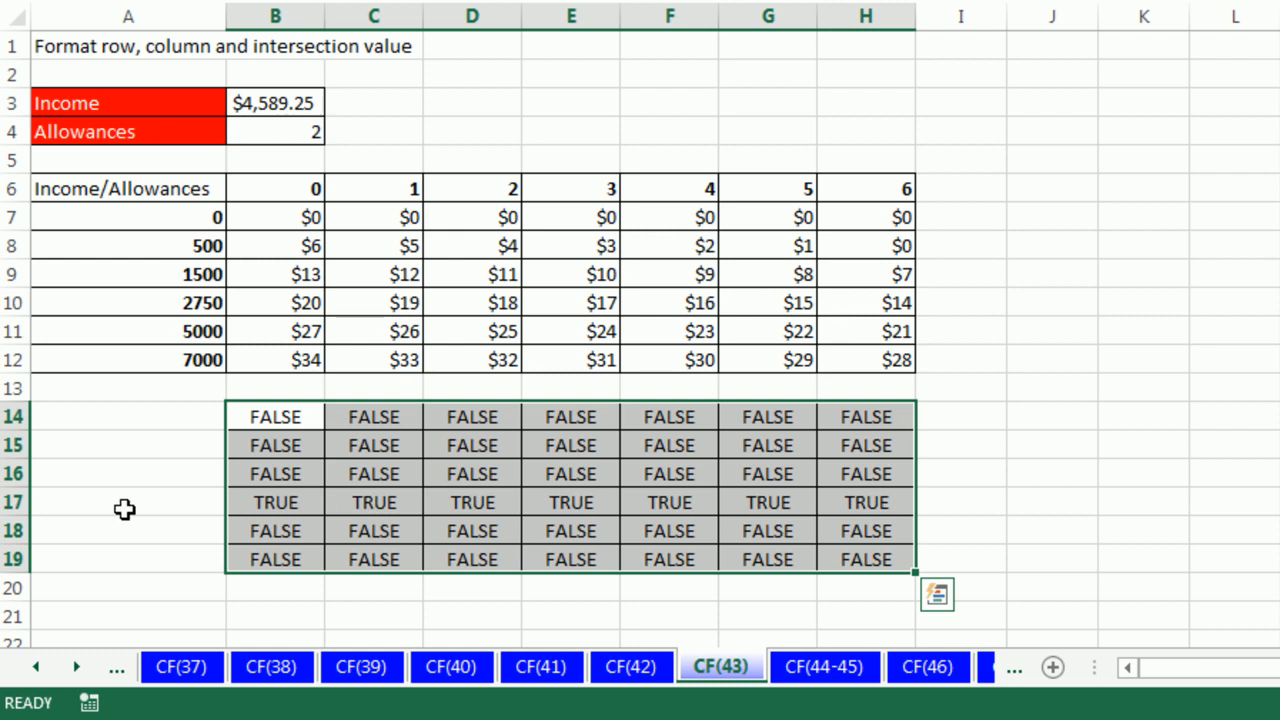
Step: Wrap the VLOOKUP comparison in B14 in an AND function as its first condition and begin a second argument
key("F2")
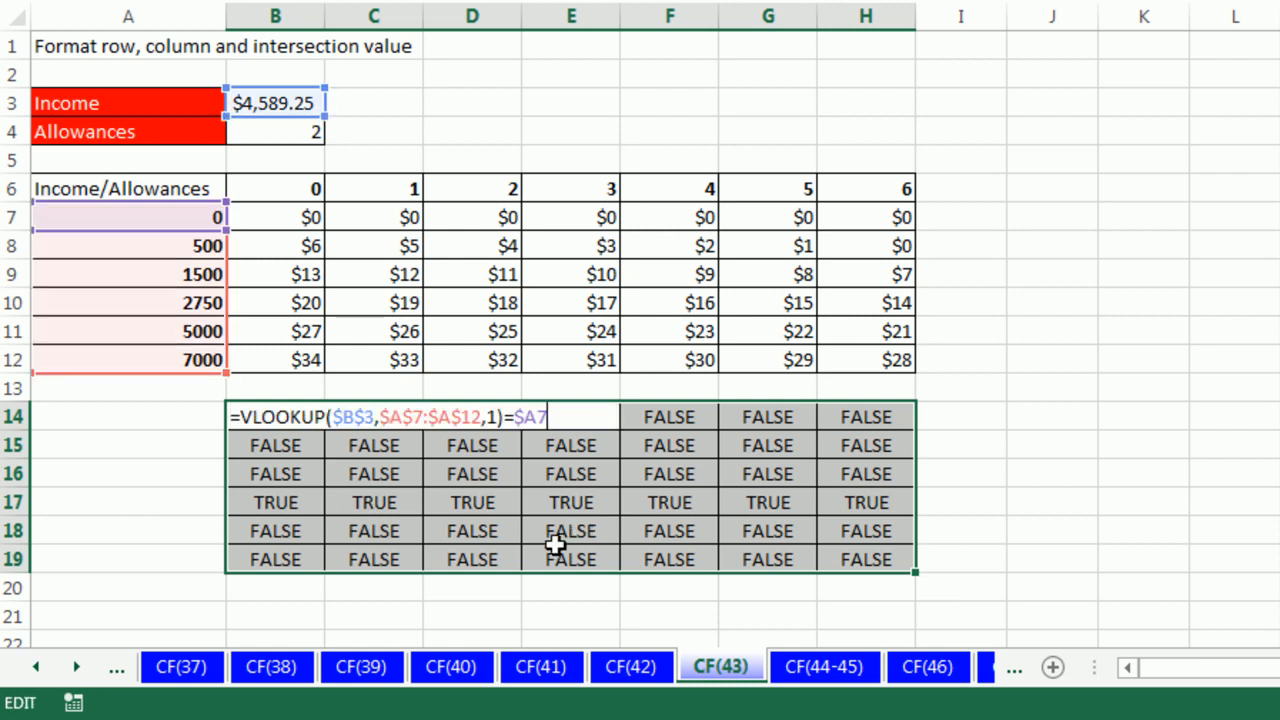
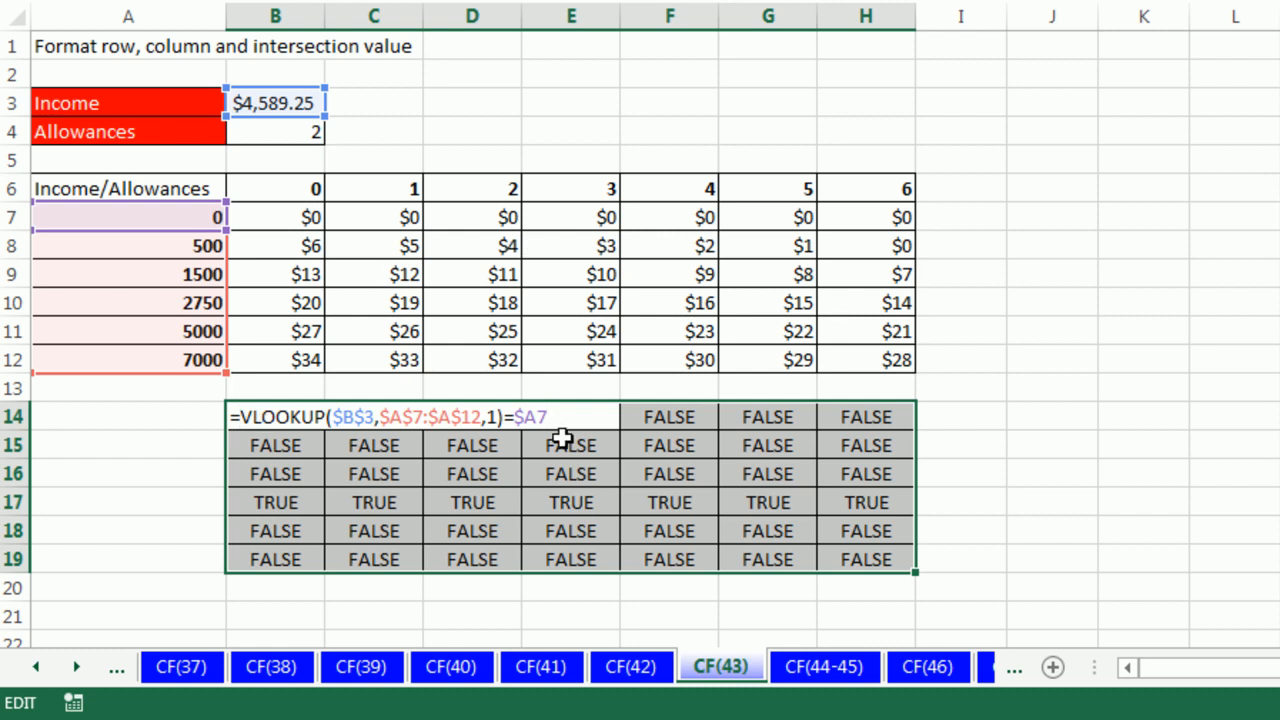
left_click(240, 417)
type("and")
key("Tab")
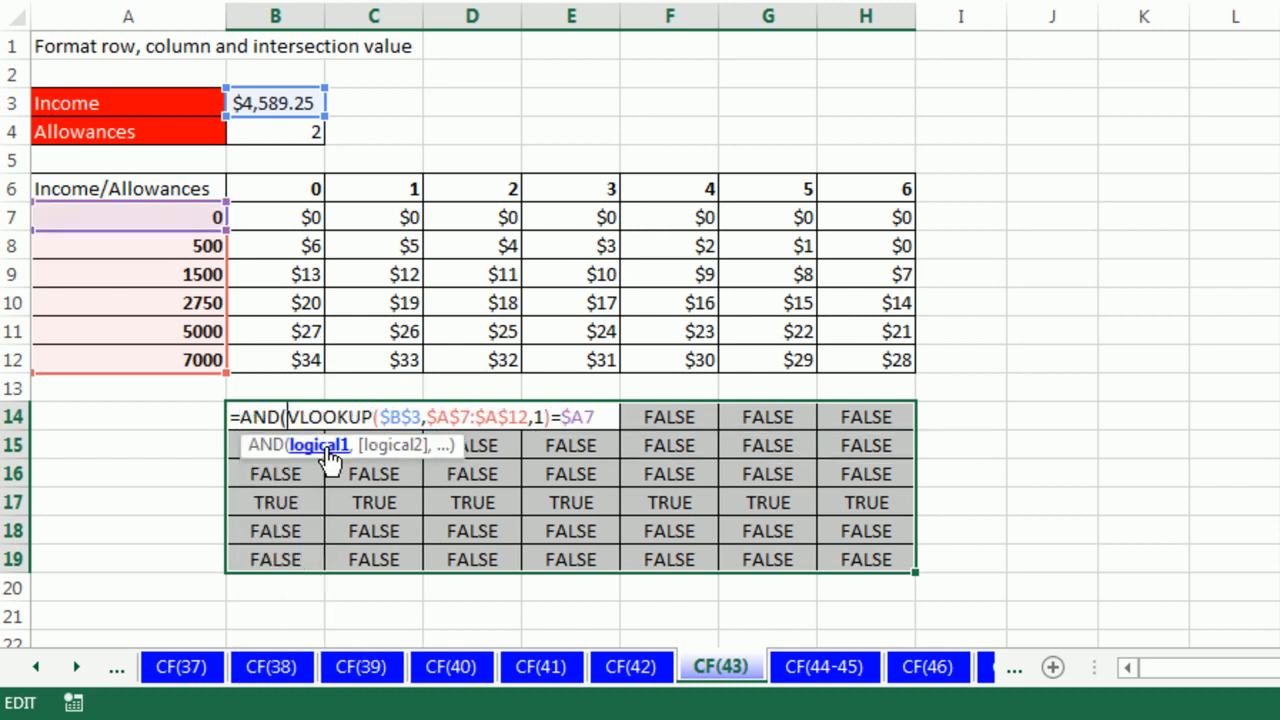
key("shift+End")
left_click(597, 420)
type(",")
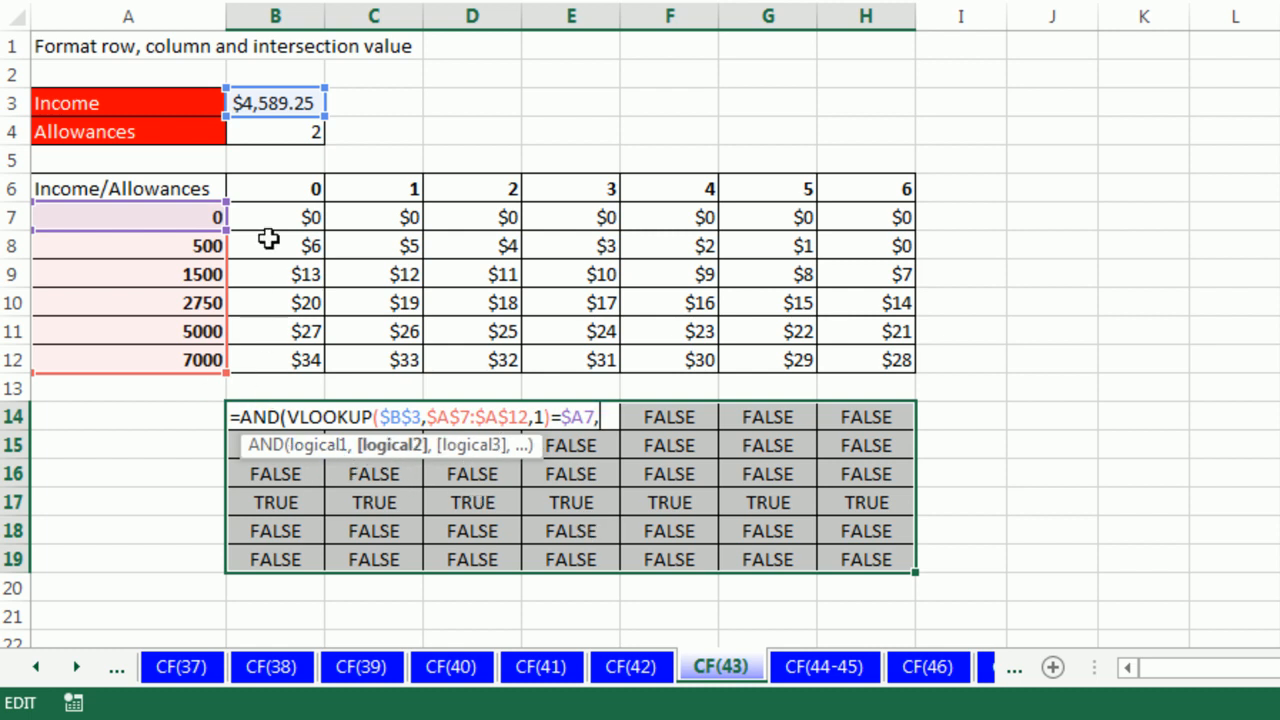
Step: Add B$6=$B$4 as the AND function's second condition and enter the formula throughout B14:H19
left_click(278, 189)
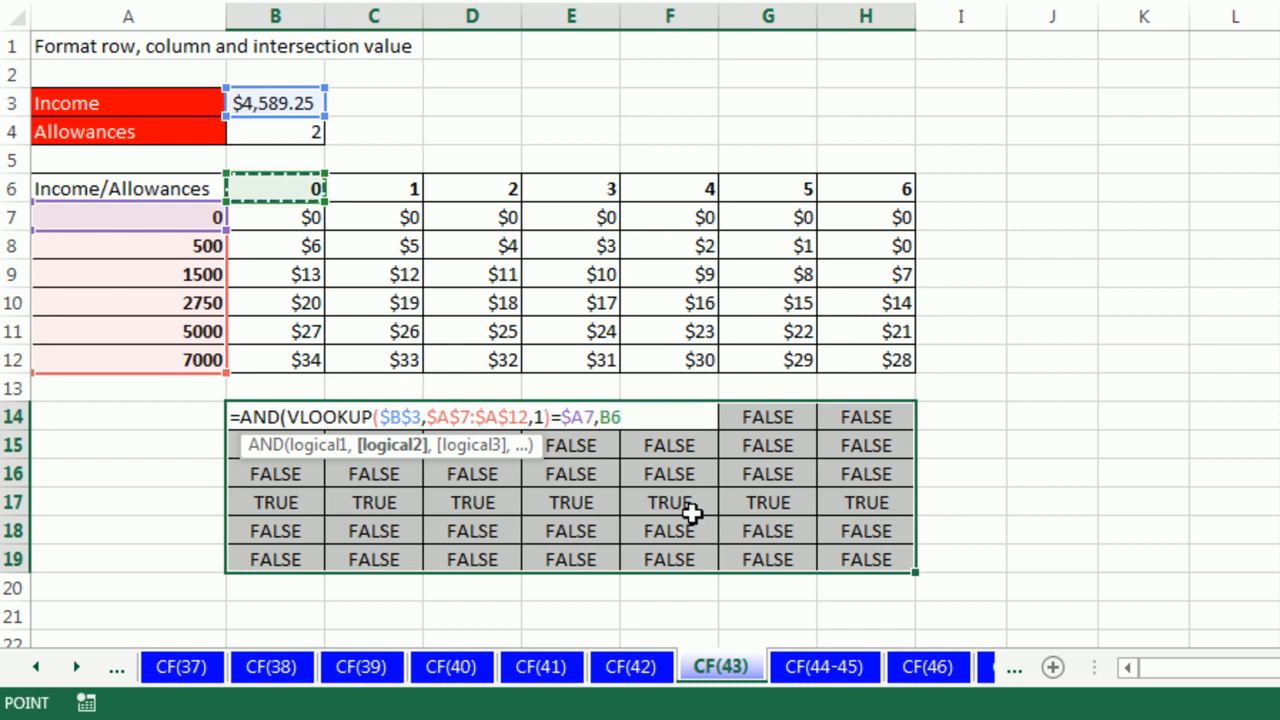
key("F4")
key("F4")
type("=")
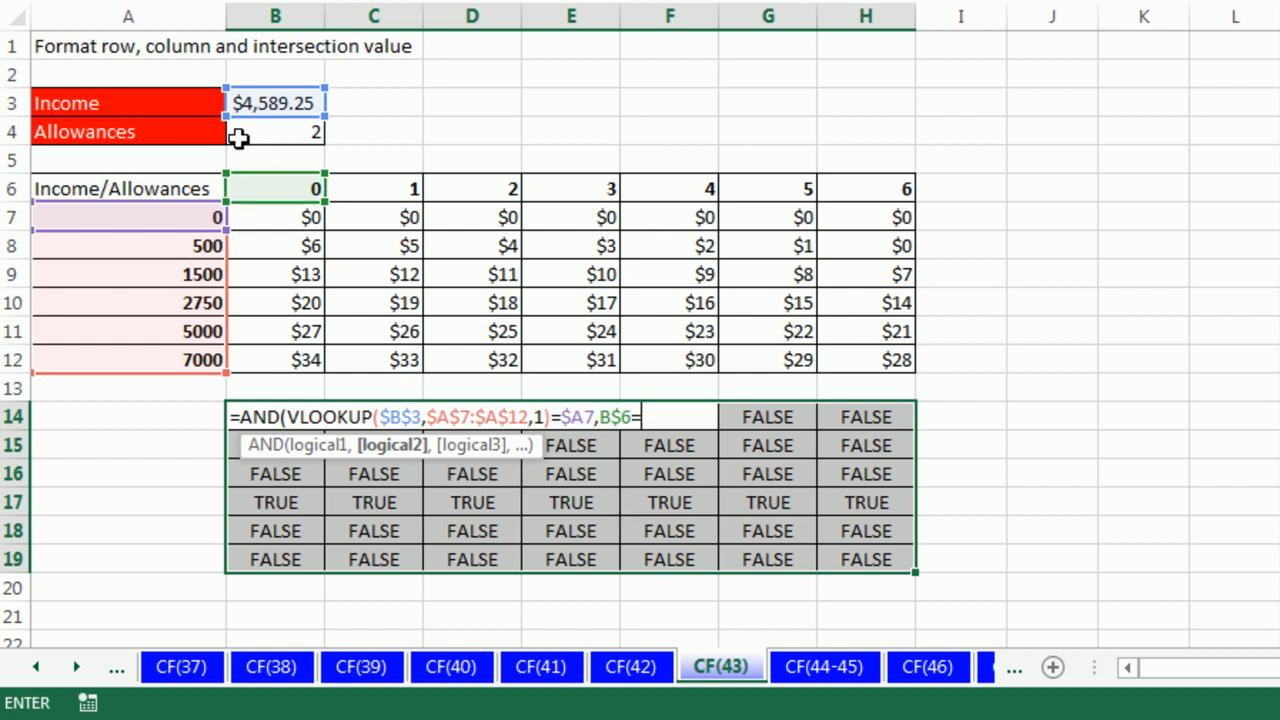
left_click(248, 133)
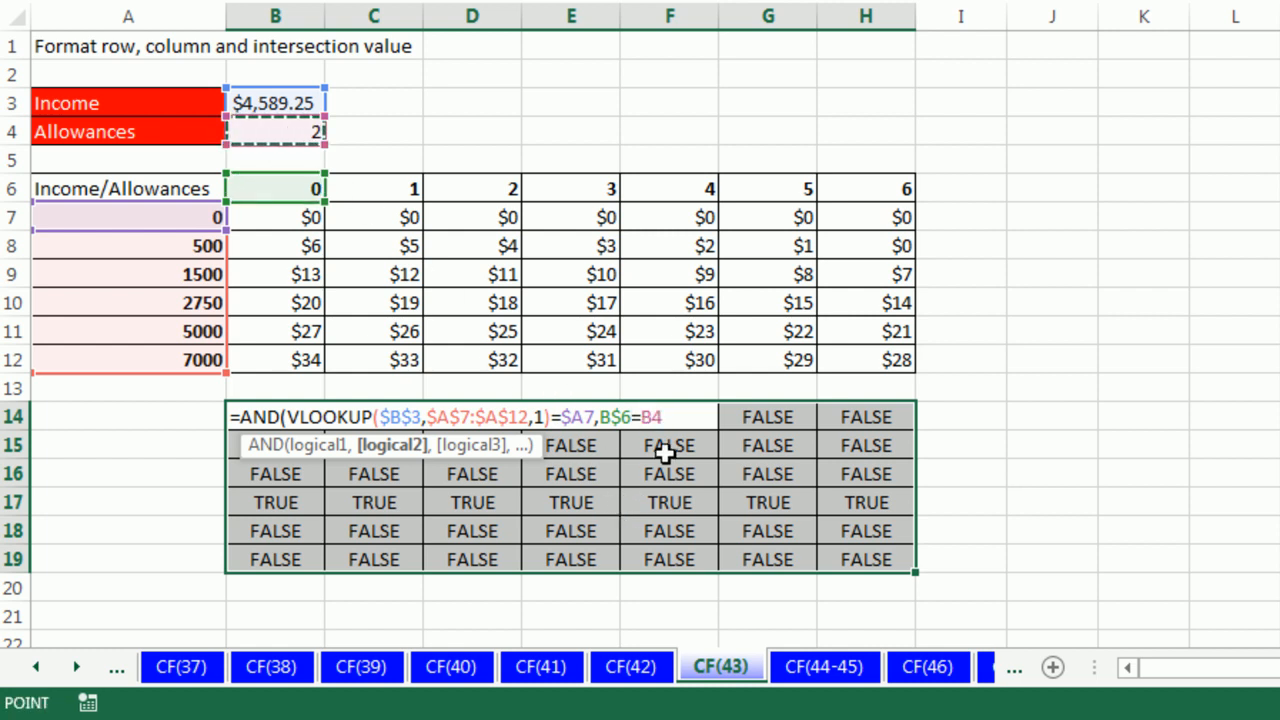
key("F4")
type(")")
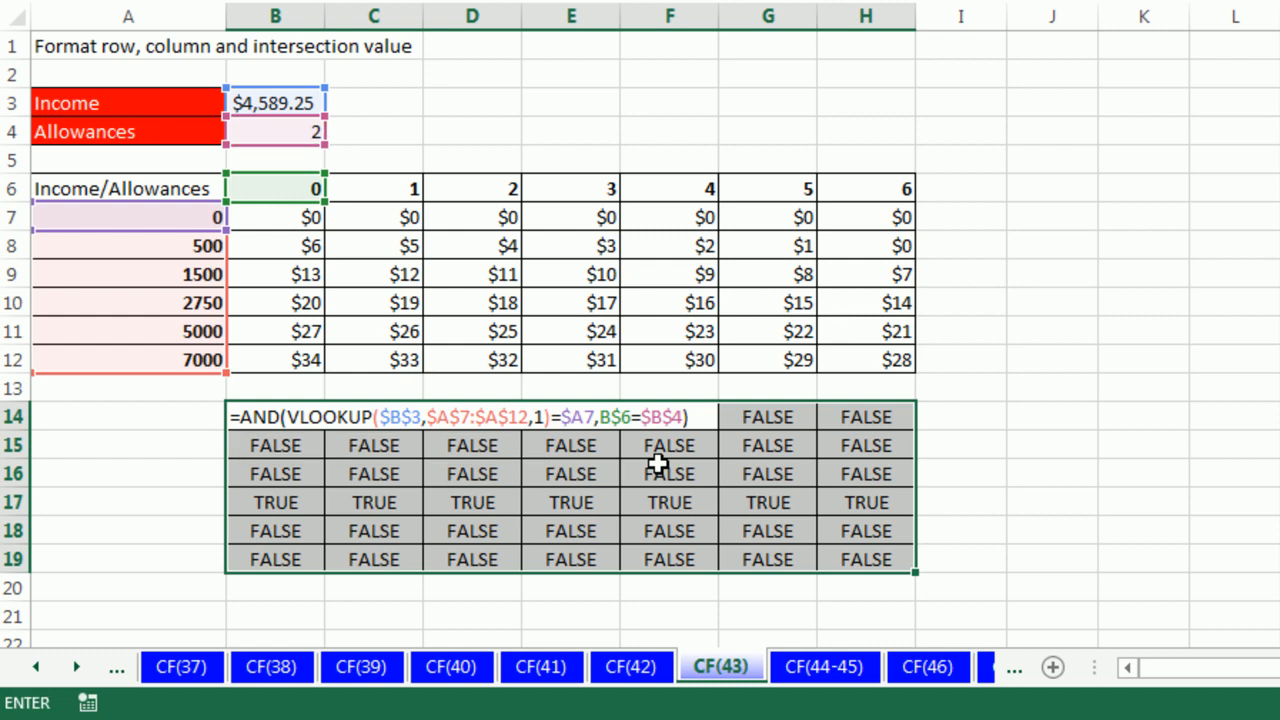
key("ctrl+Return")
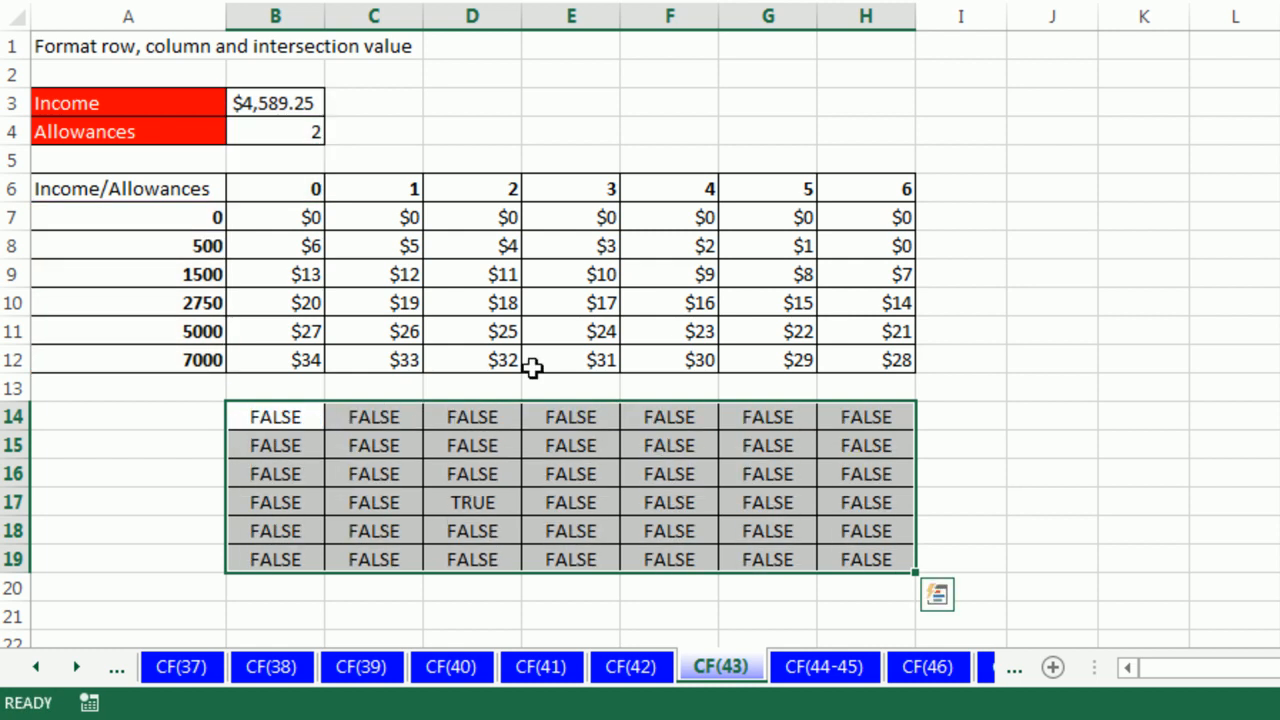
Step: Test the intersection formula with 5 allowances in B4, and set the allowances back to 2
left_click(482, 500)
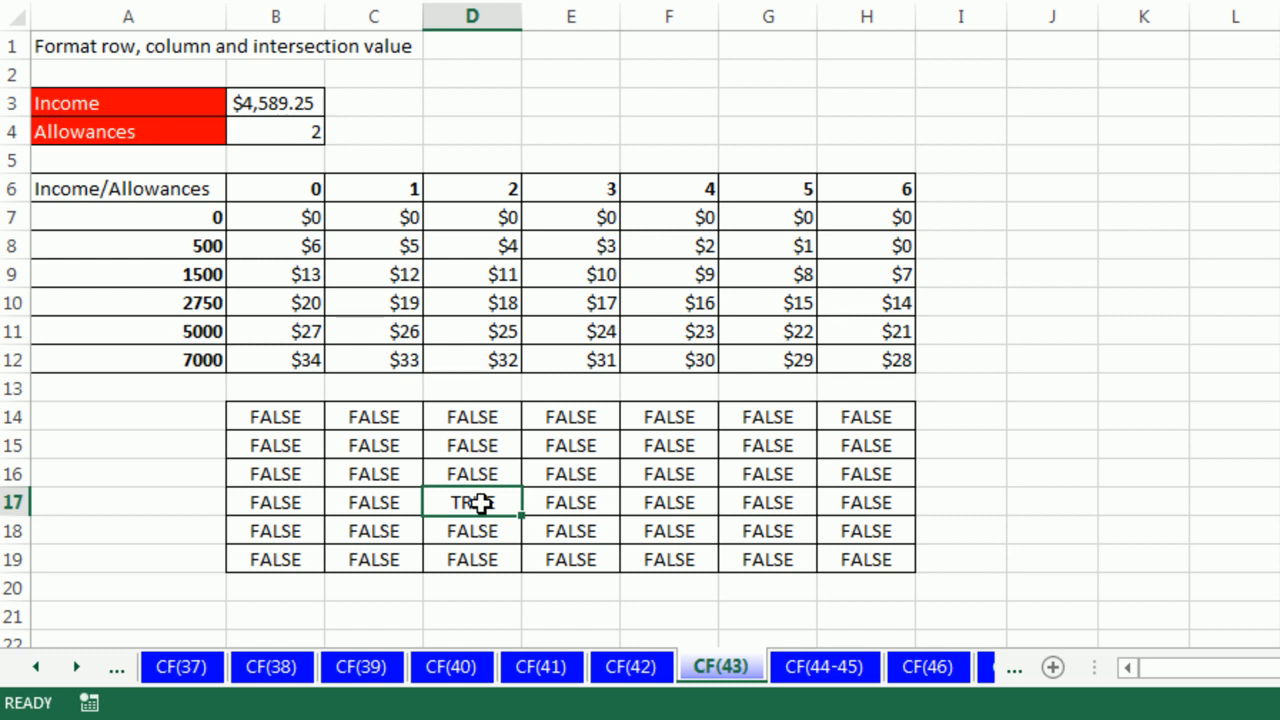
left_click(307, 122)
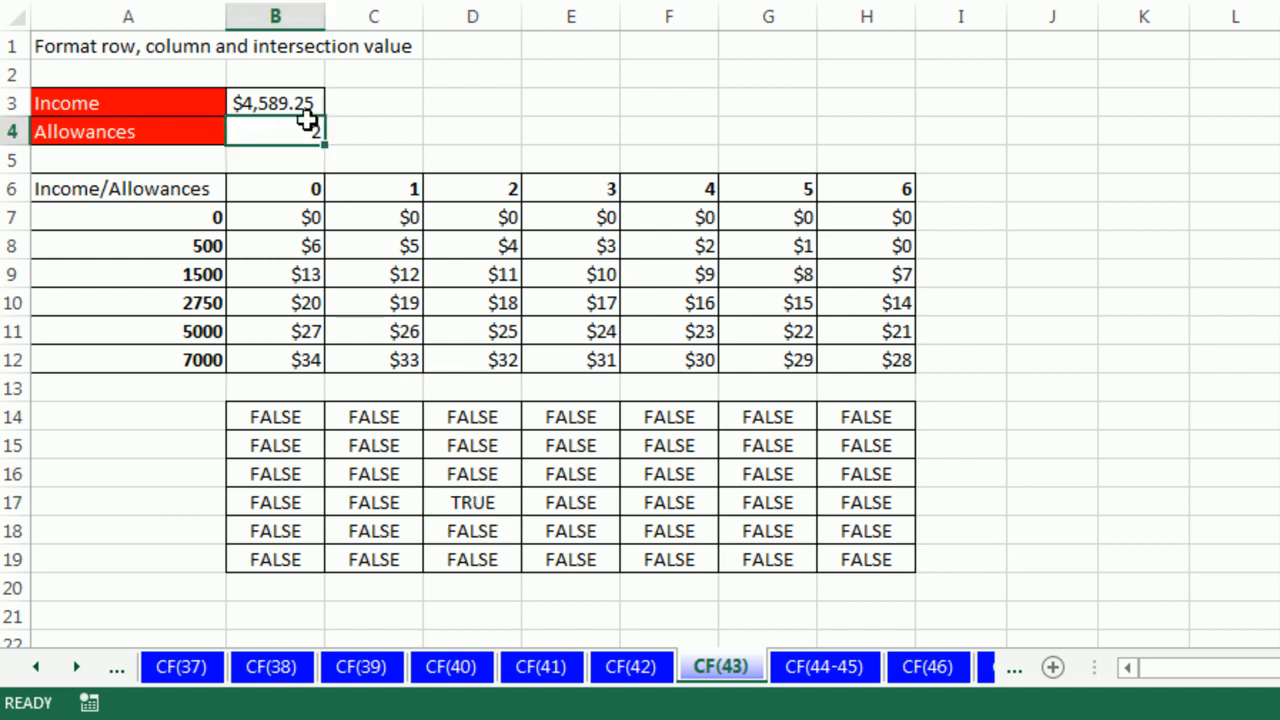
type("5")
key("ctrl+Return")
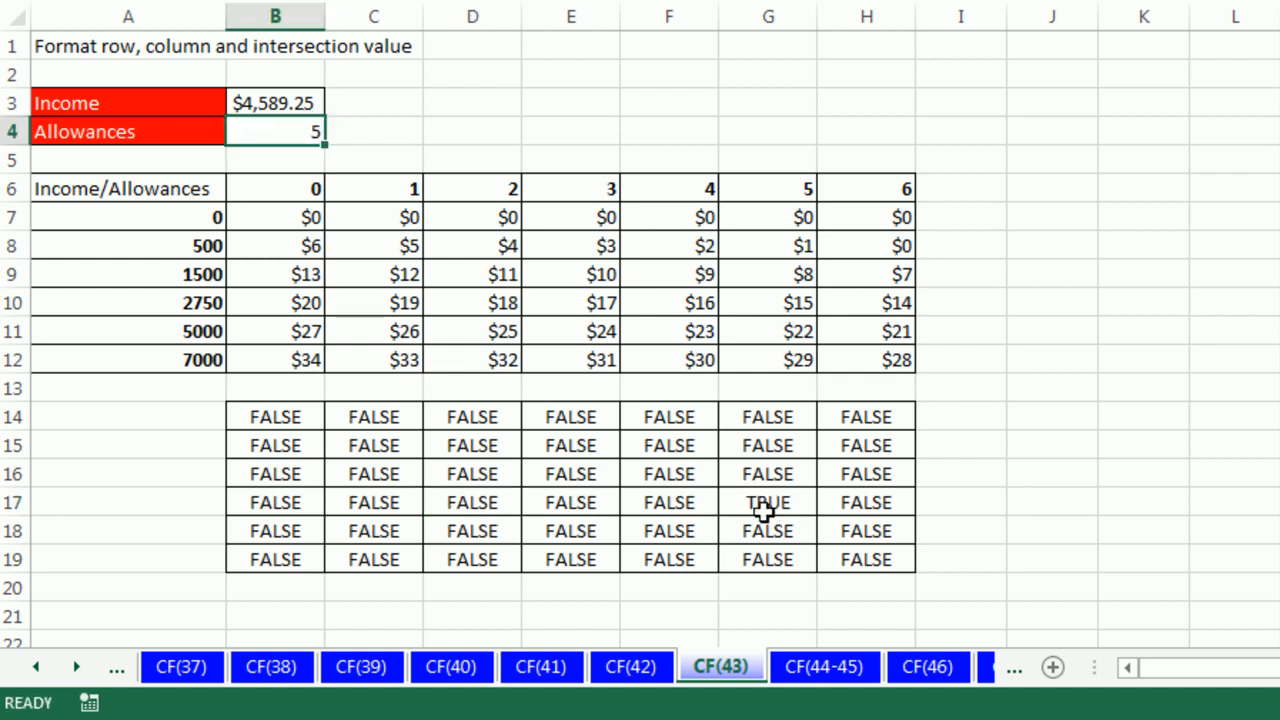
type("2")
key("ctrl+Return")
Step: Copy the full AND formula text from cell B14 and leave the cell unchanged
double_click(302, 413)
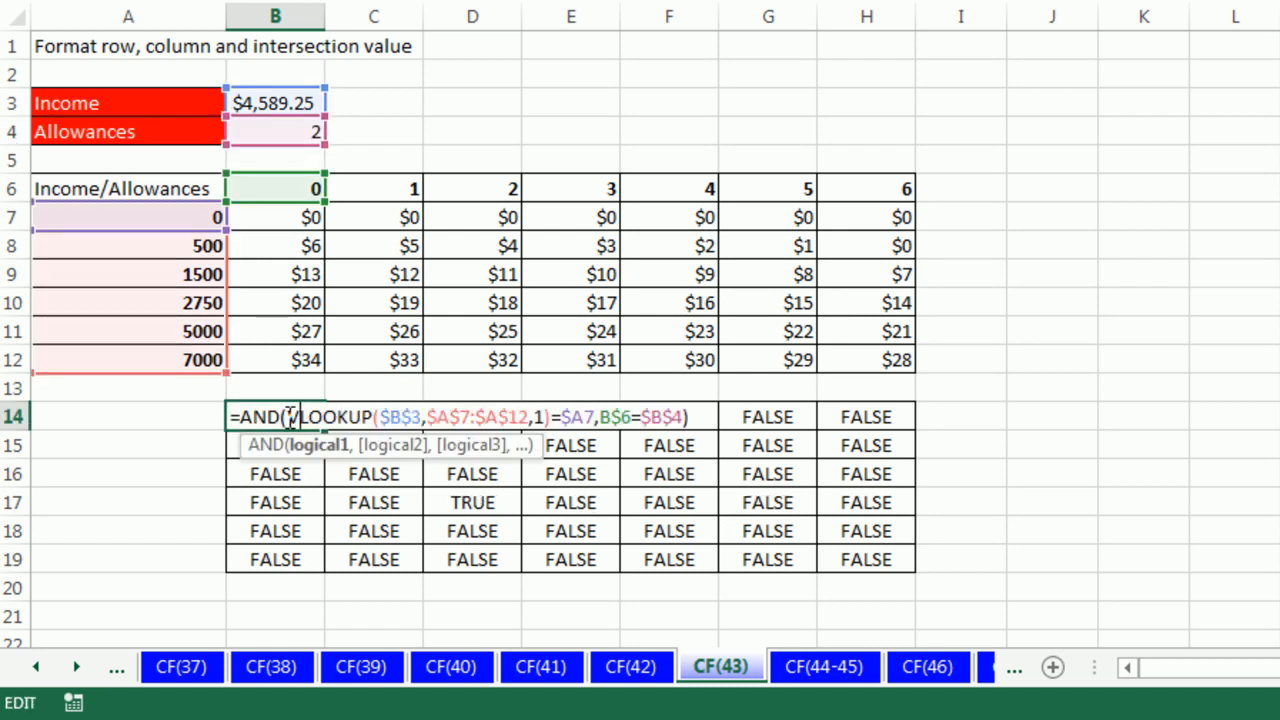
left_click_drag(230, 418, 737, 432)
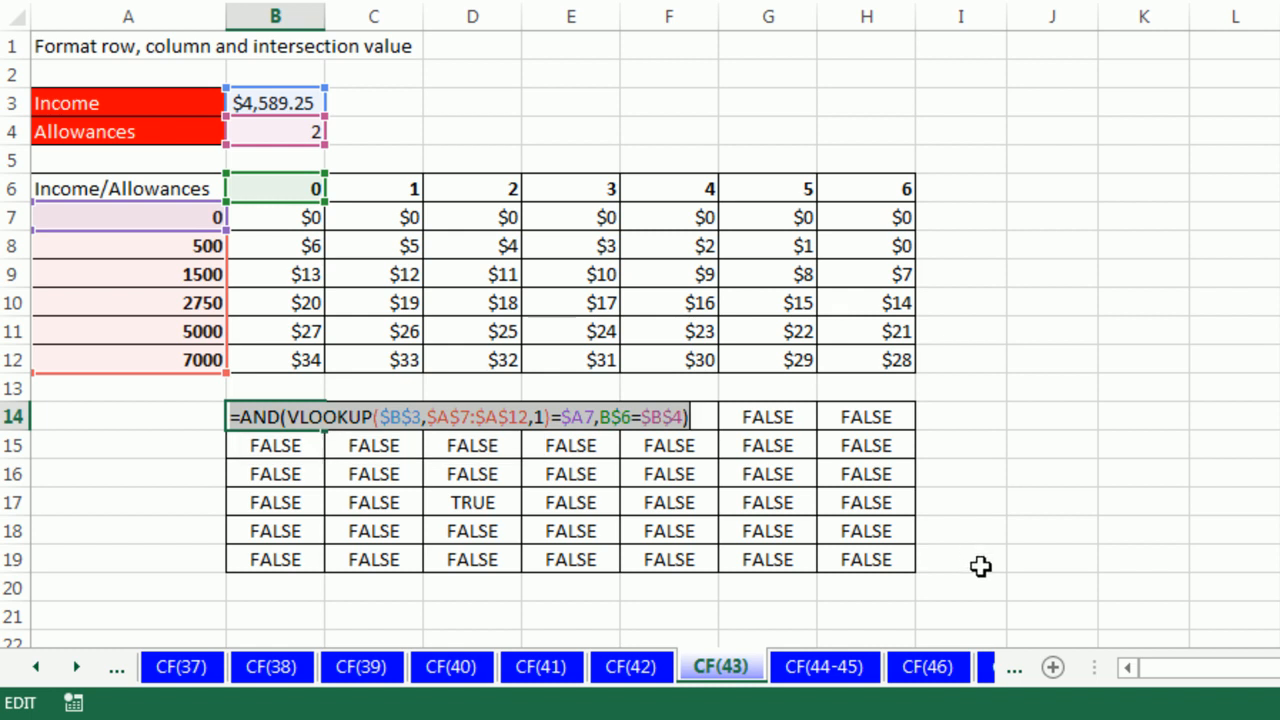
key("Escape")
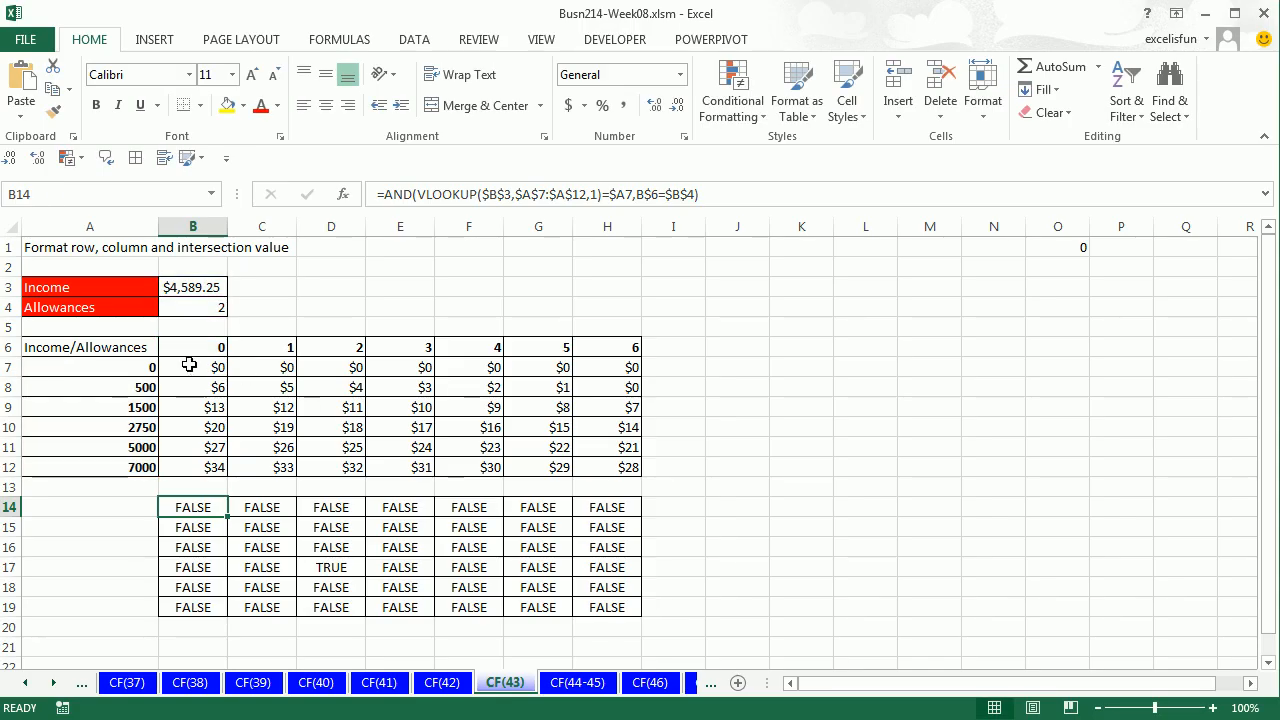
Step: Start a formula-based conditional formatting rule for B7:H12 using the copied formula =AND(VLOOKUP($B$3,$A$7:$A$12,1)=$A7,B$6=$B$4)
left_click_drag(189, 365, 625, 466)
key("alt")
key("h")
key("l")
key("n")
key("Down")
key("Down")
key("Down")
key("Down")
key("Down")
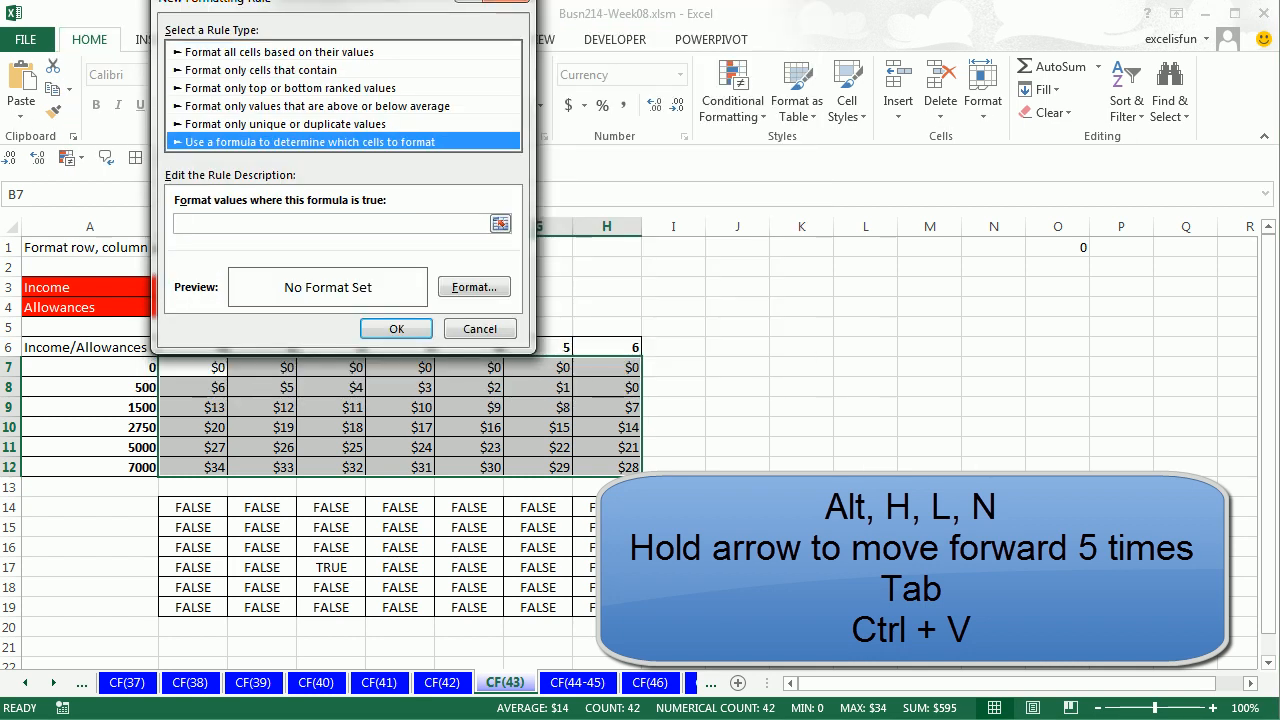
key("Tab")
key("ctrl+v")
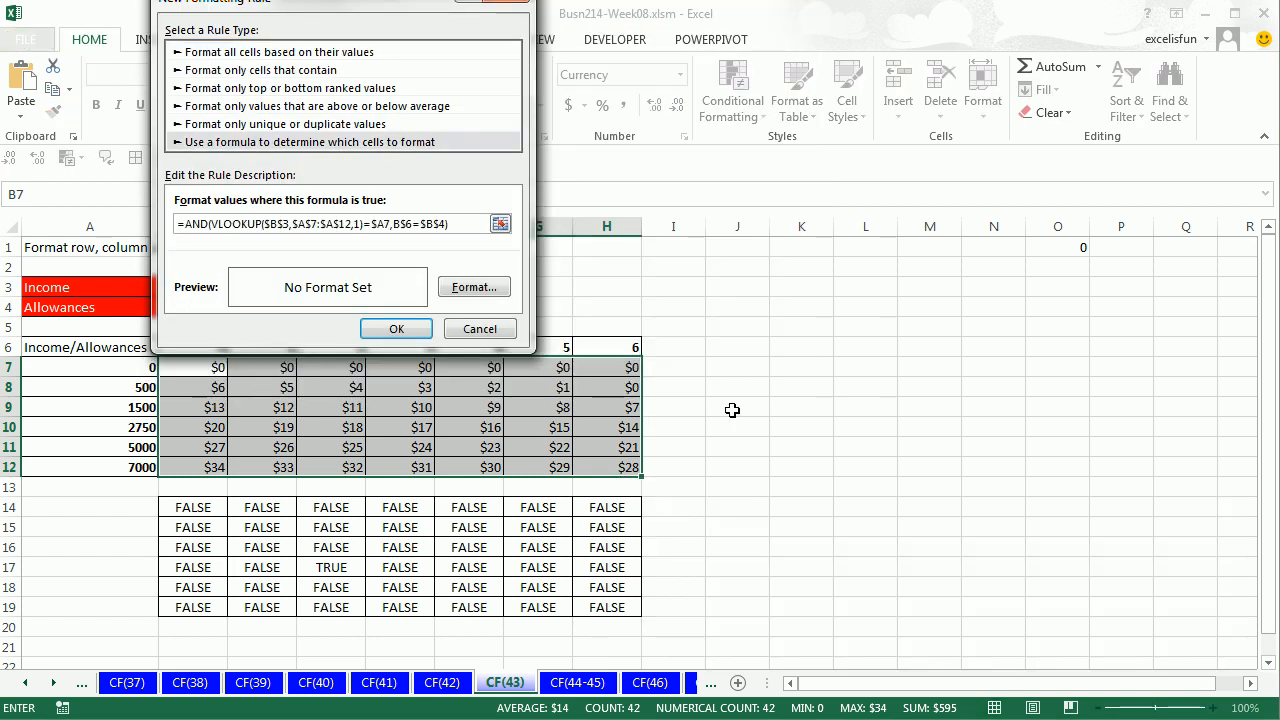
Step: Give the intersection rule a red fill with white font and apply it to the table
left_click(504, 287)
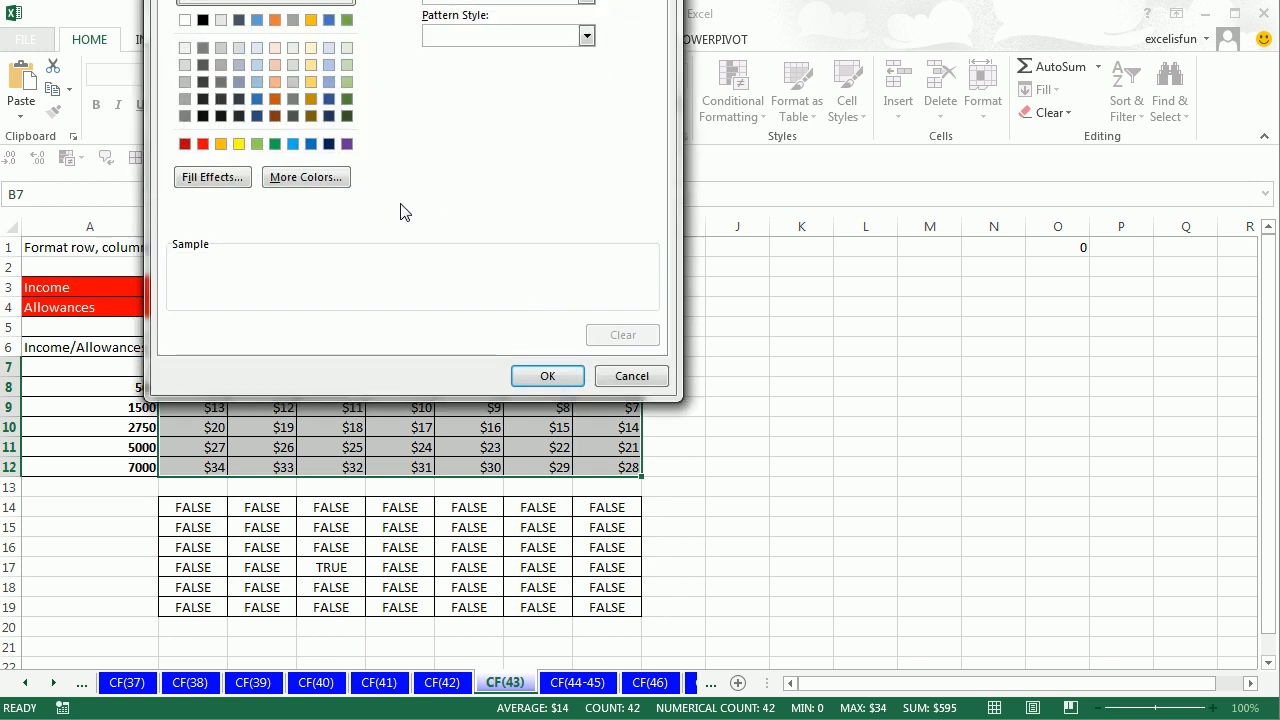
left_click(203, 145)
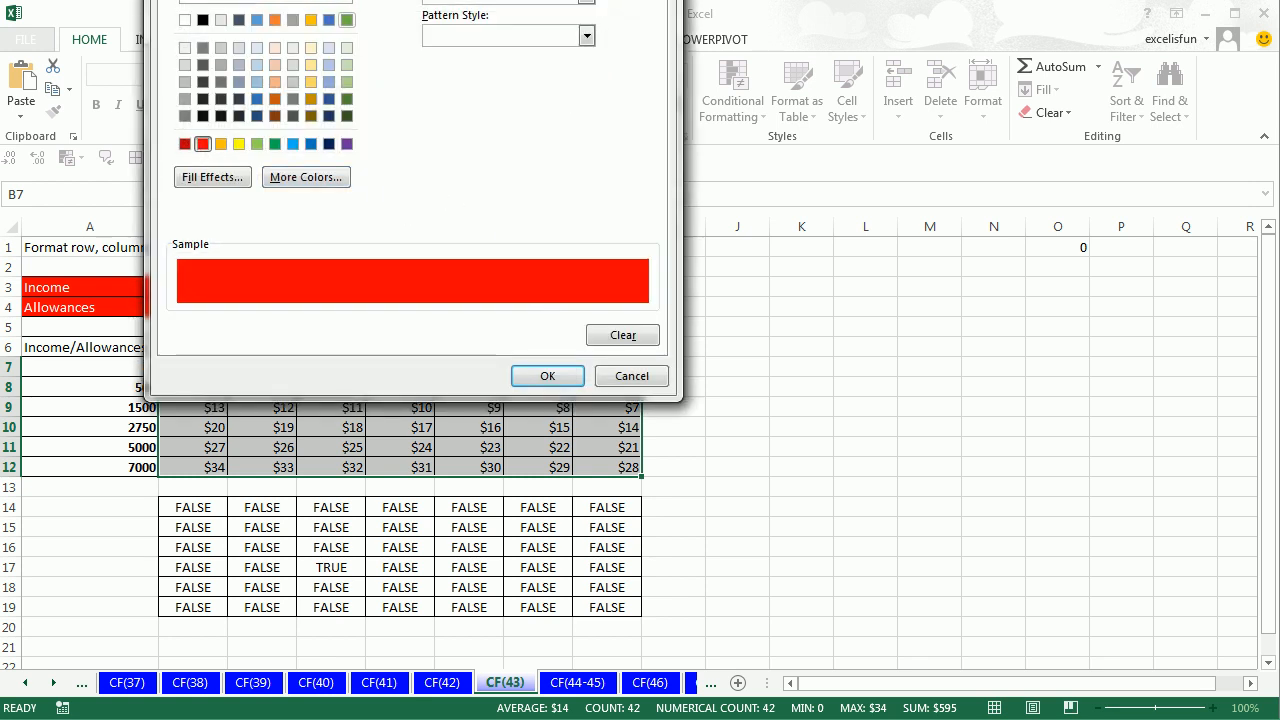
left_click(225, 0)
left_click(447, 119)
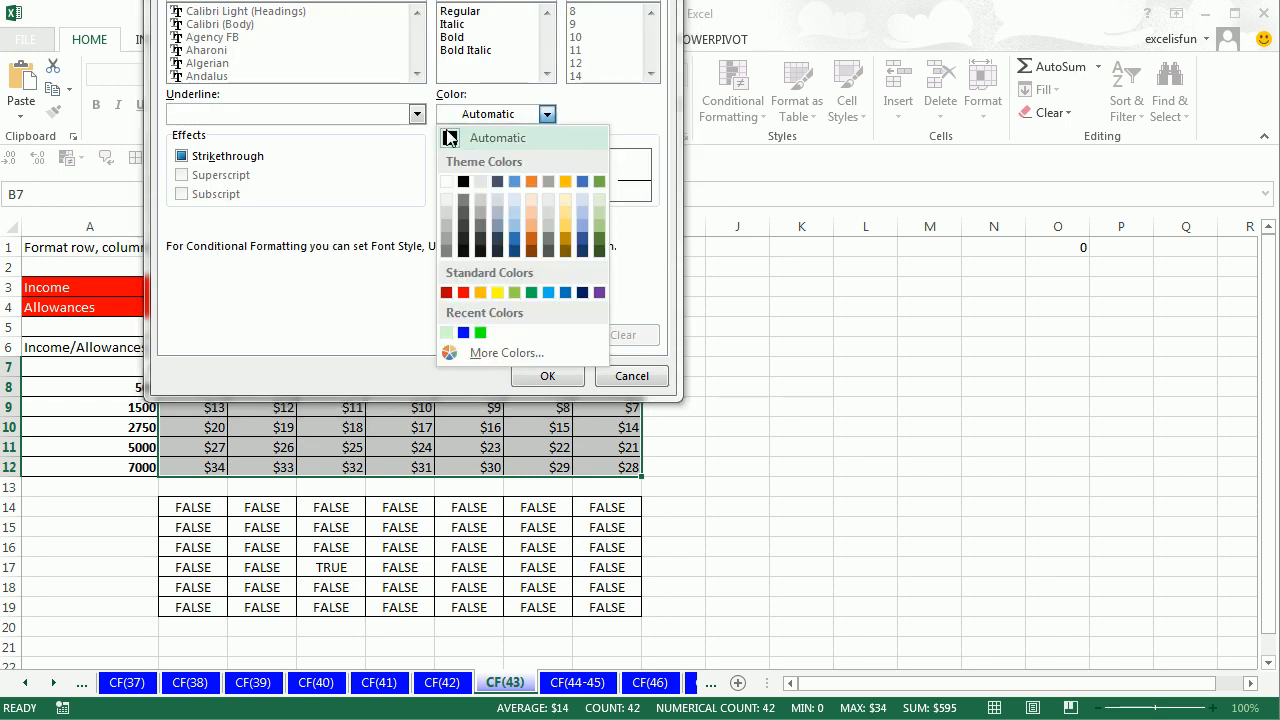
left_click(446, 181)
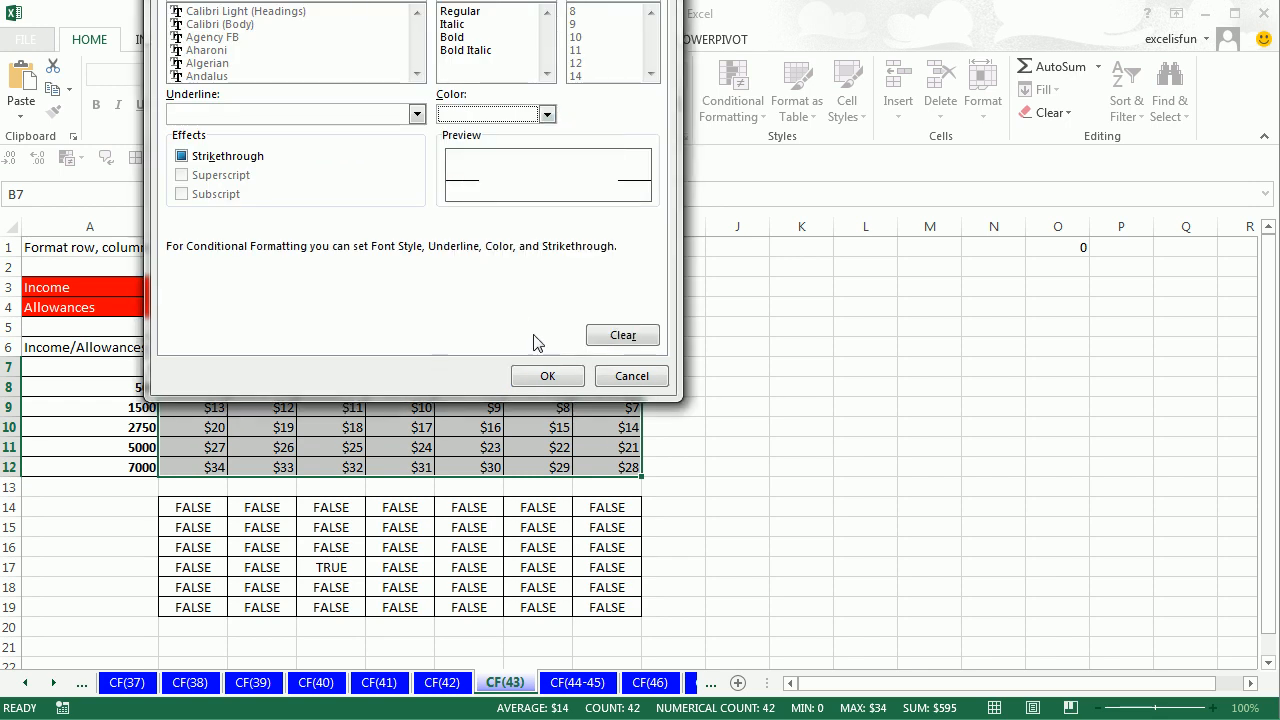
left_click(547, 378)
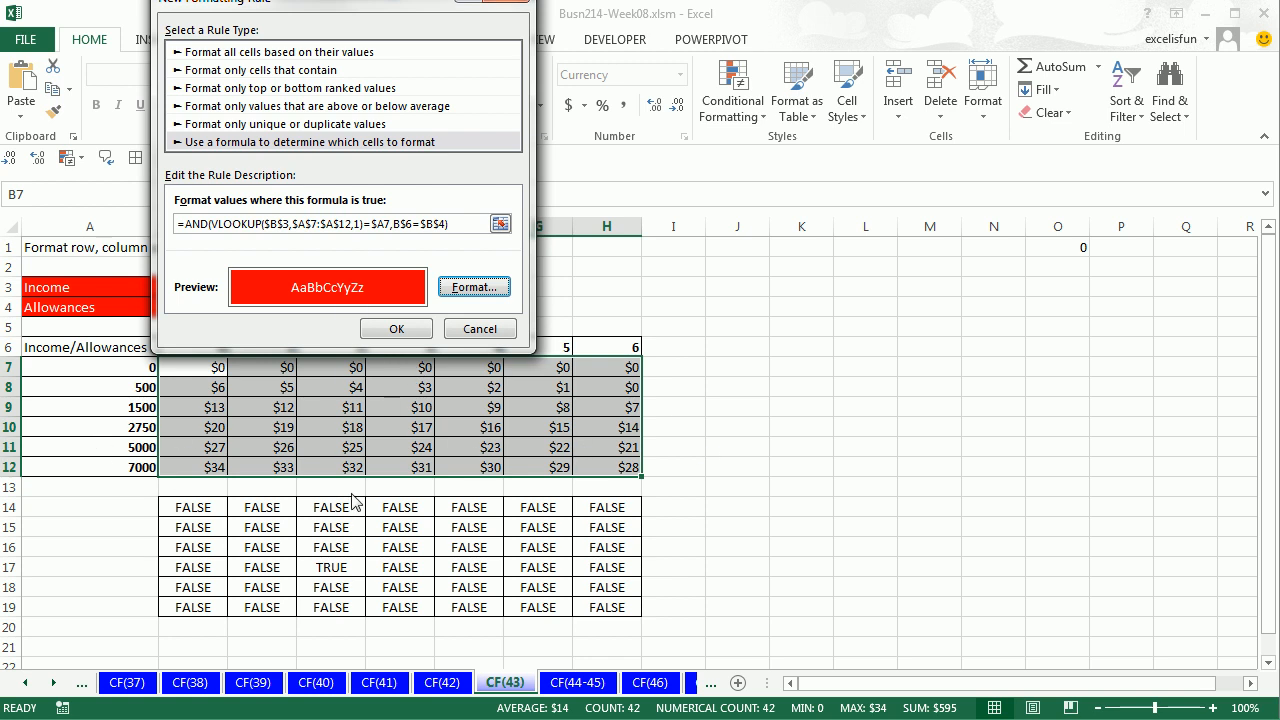
left_click(406, 329)
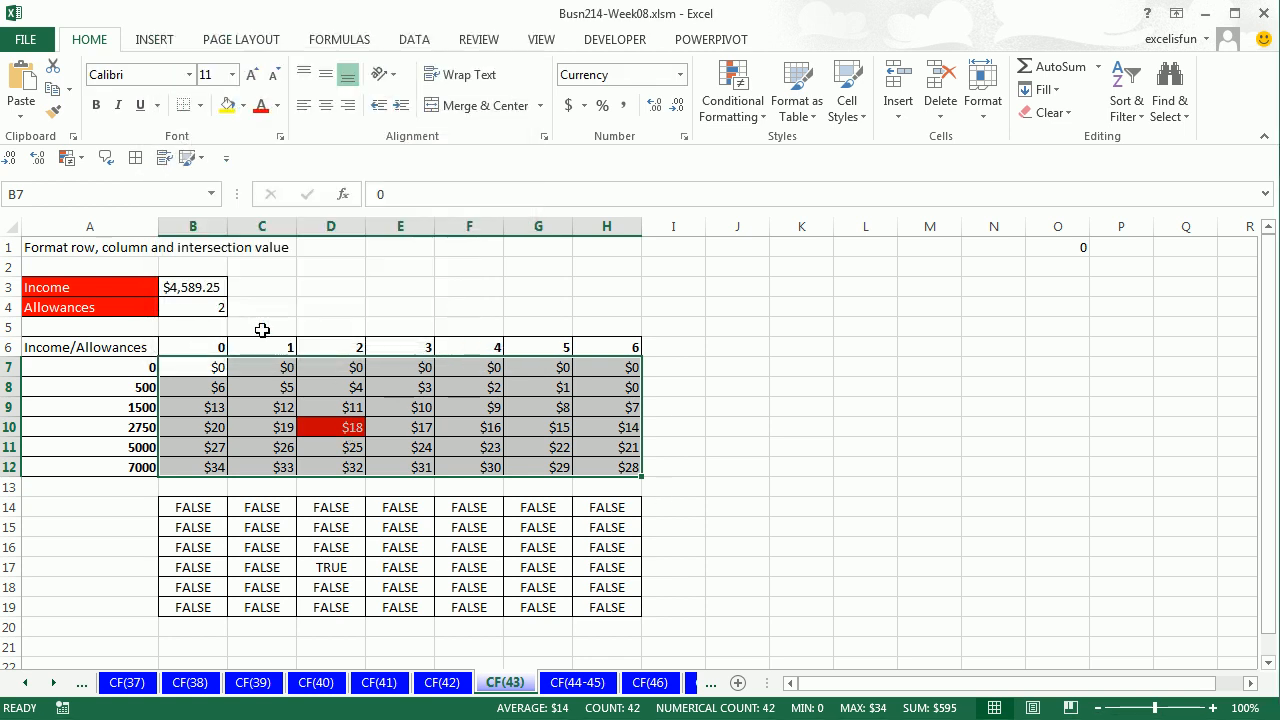
Step: Test the intersection highlighting with 5 allowances in B4 and an income of 250 in B3, and undo both entries
left_click(216, 305)
type("2")
key("ctrl+Return")
type("5")
key("ctrl+Return")
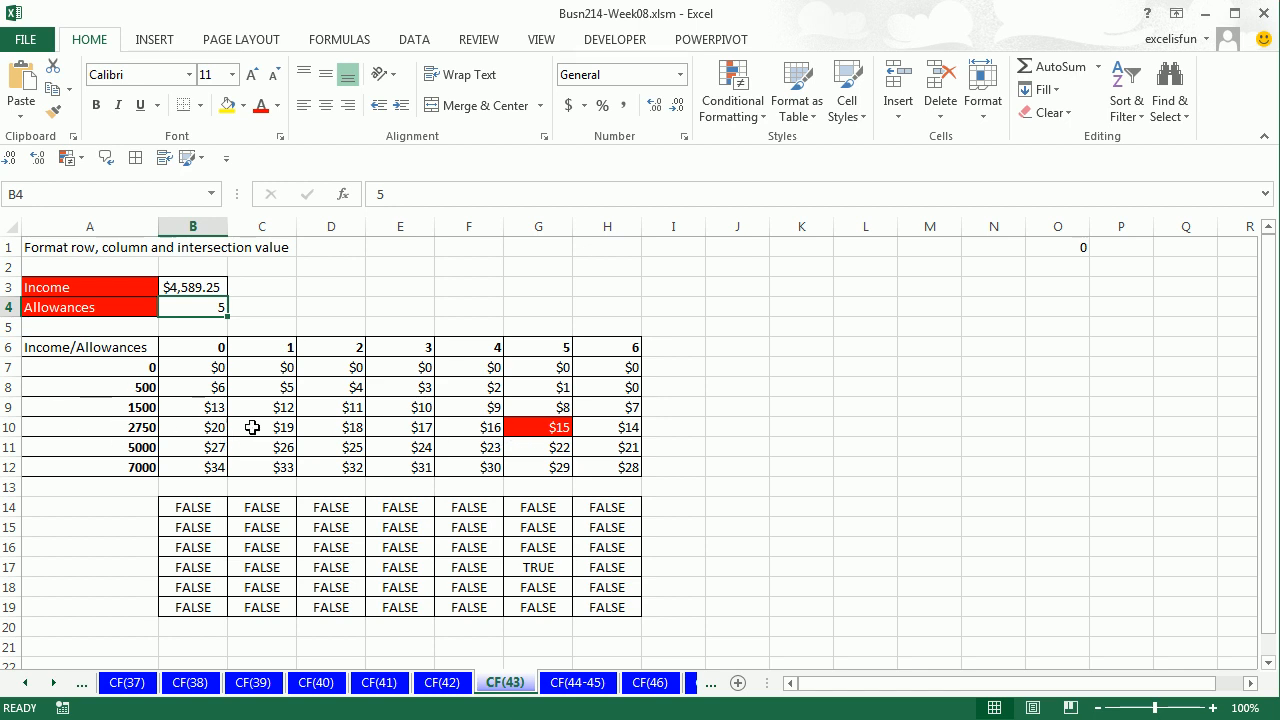
key("Up")
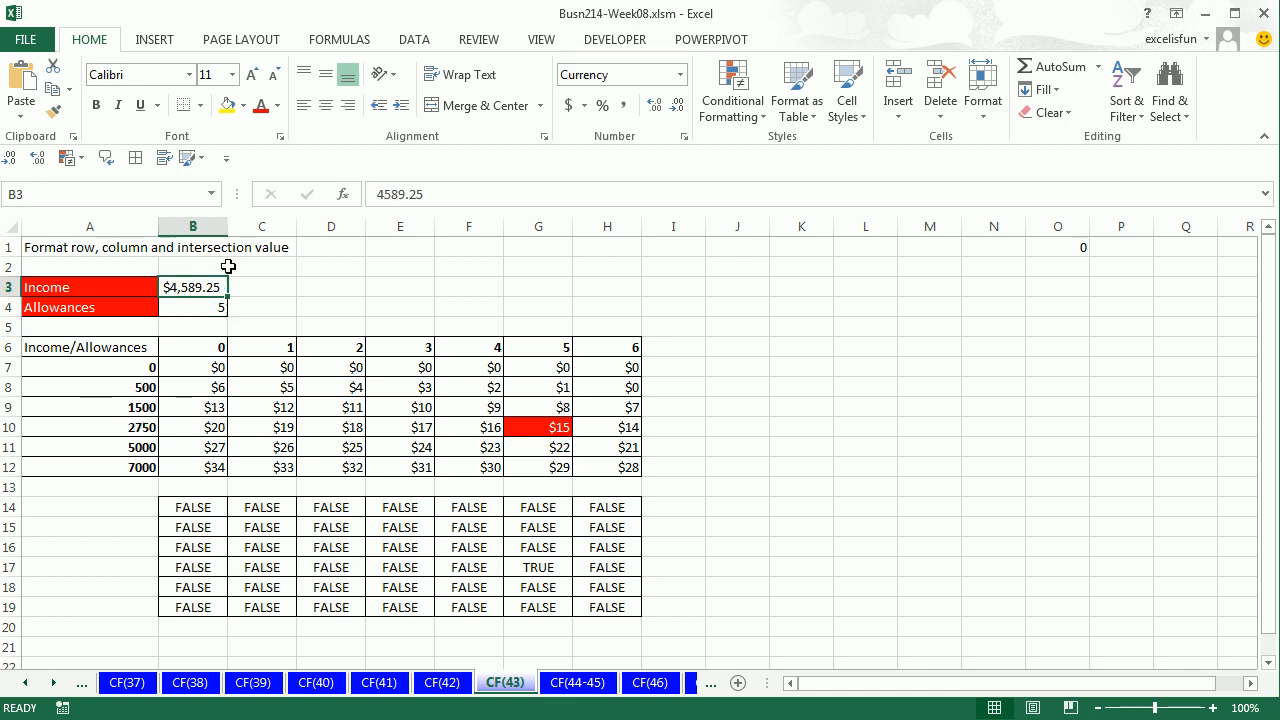
type("250")
key("ctrl+Return")
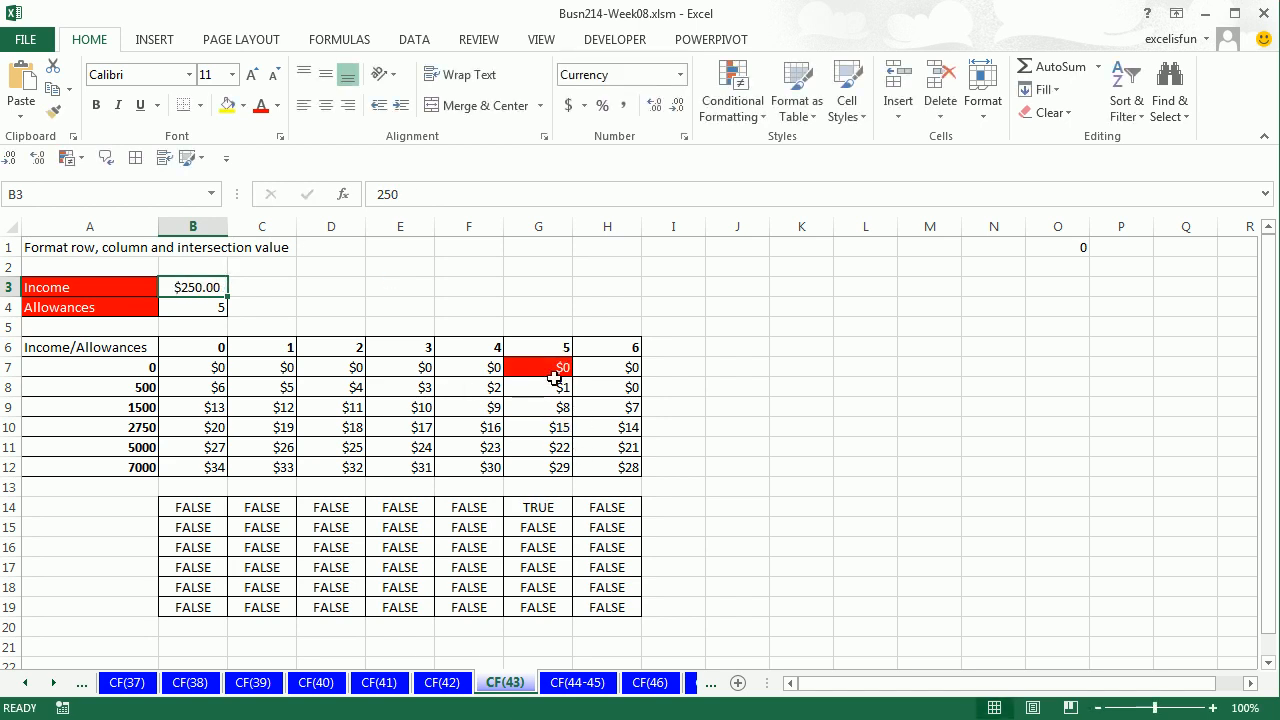
key("ctrl+z")
key("ctrl+z")
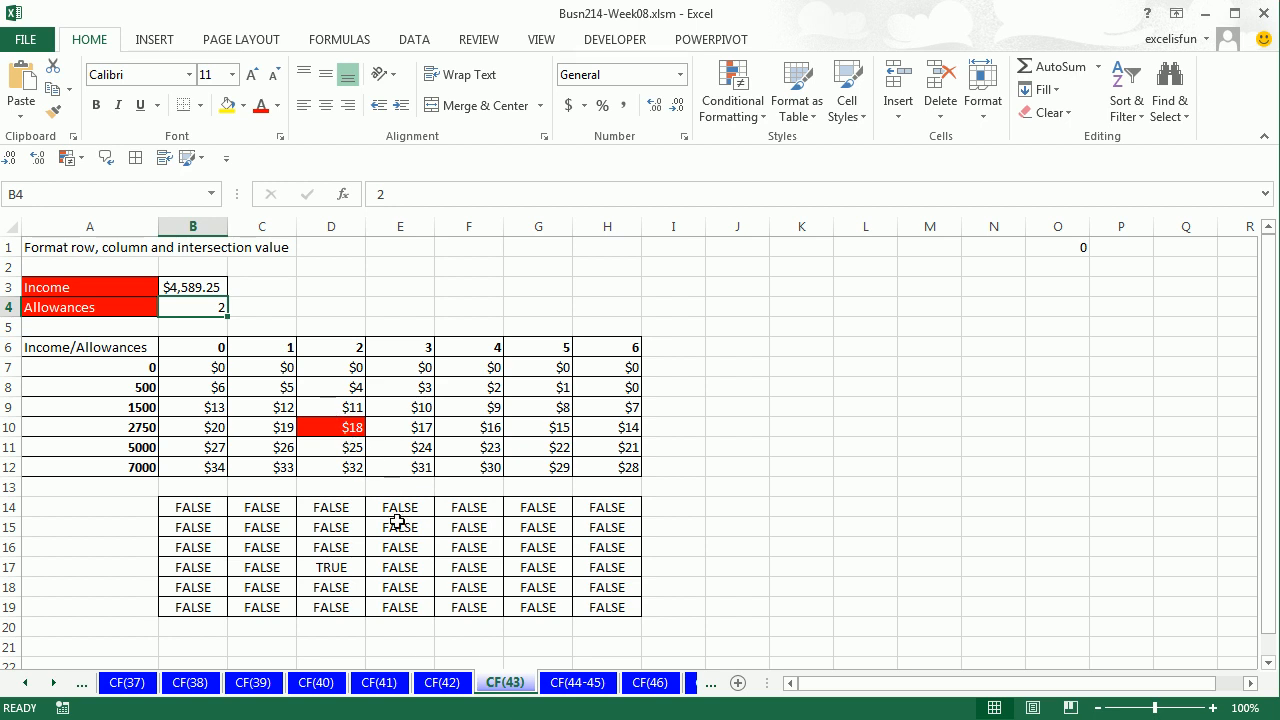
Step: Review the existing conditional formatting rule for B7:H12 in the rules manager and close it without changes
left_click_drag(197, 370, 632, 468)
key("alt+o")
key("d")
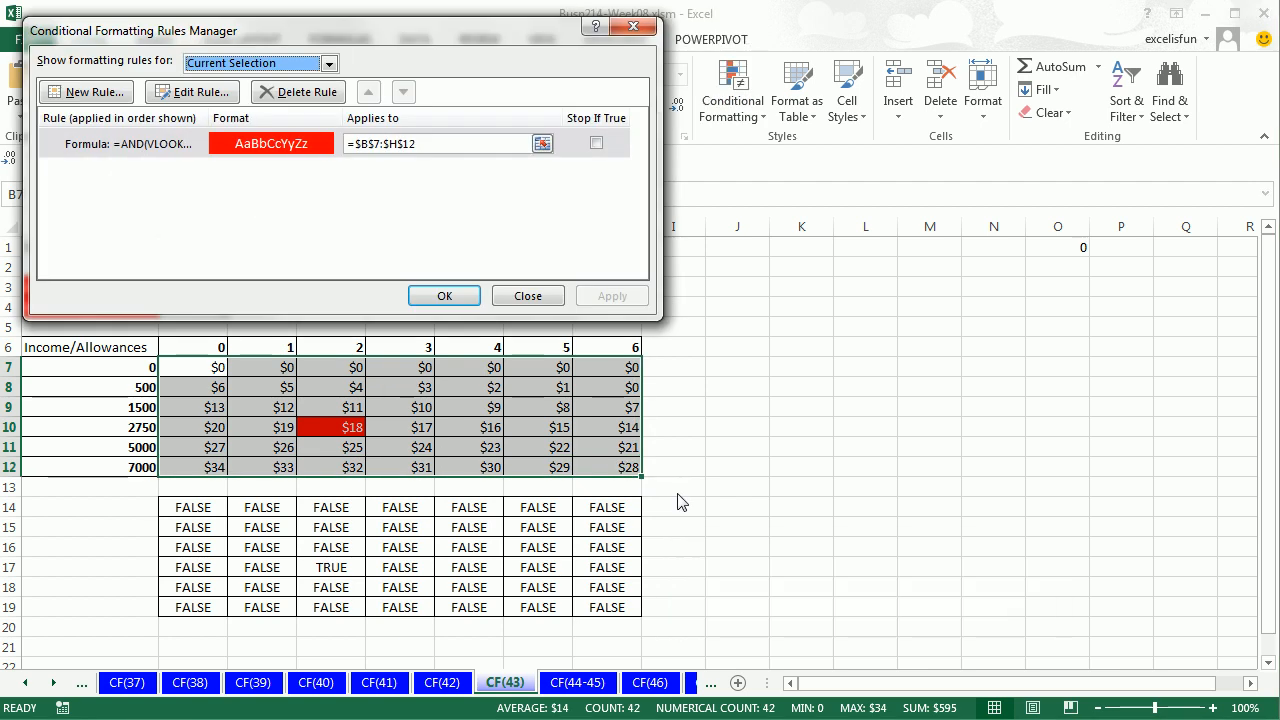
left_click_drag(430, 30, 664, 174)
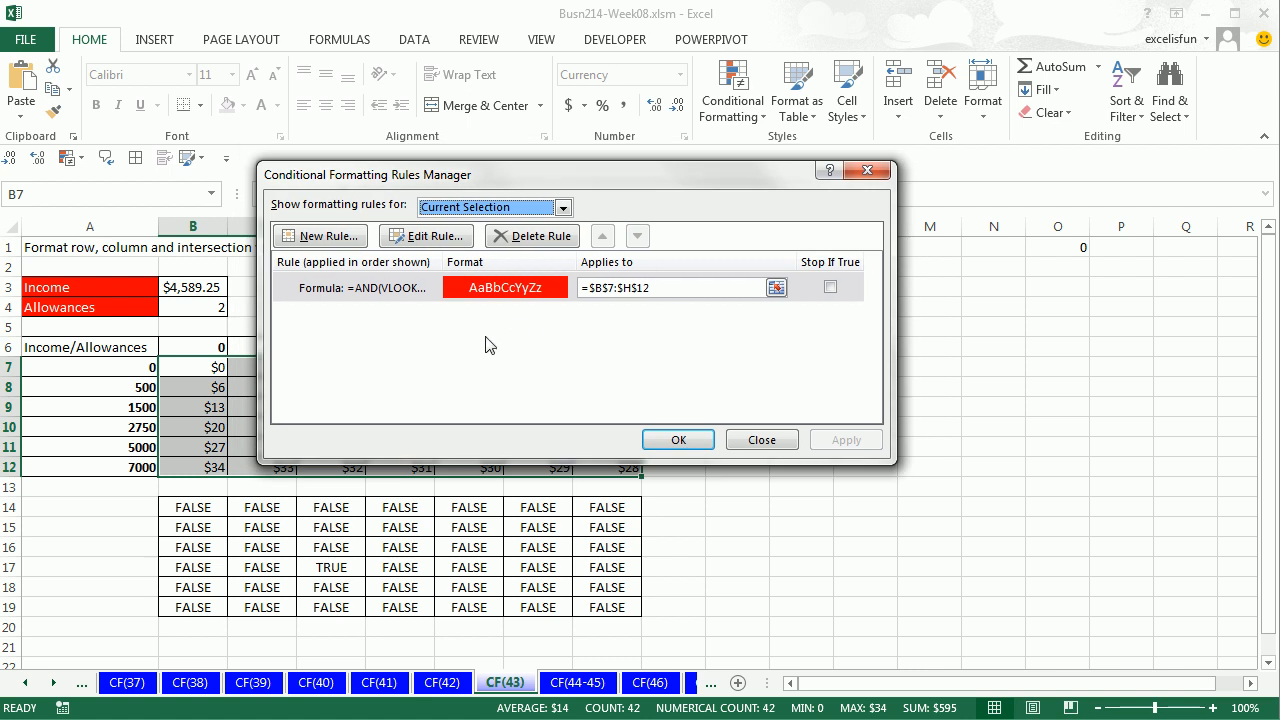
key("Return")
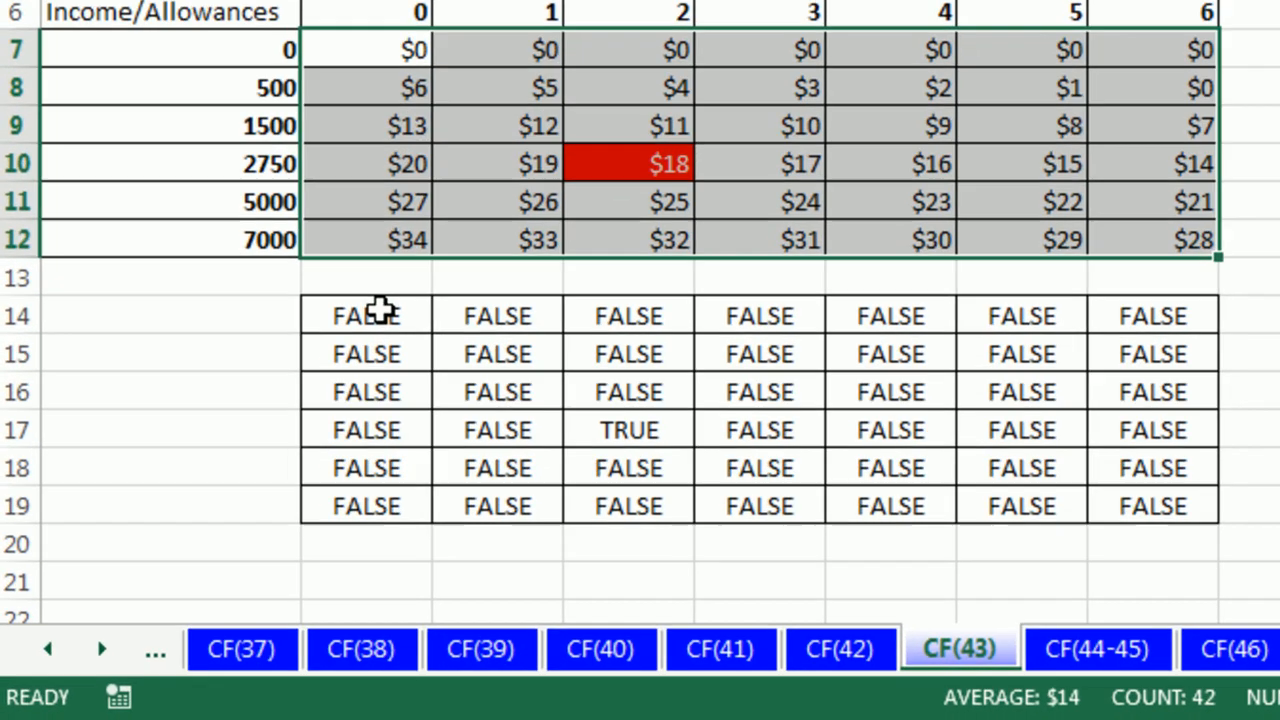
Step: Copy the first logical argument of the AND formula in B14, VLOOKUP($B$3,$A$7:$A$12,1)=$A7, and leave the cell unchanged
double_click(381, 312)
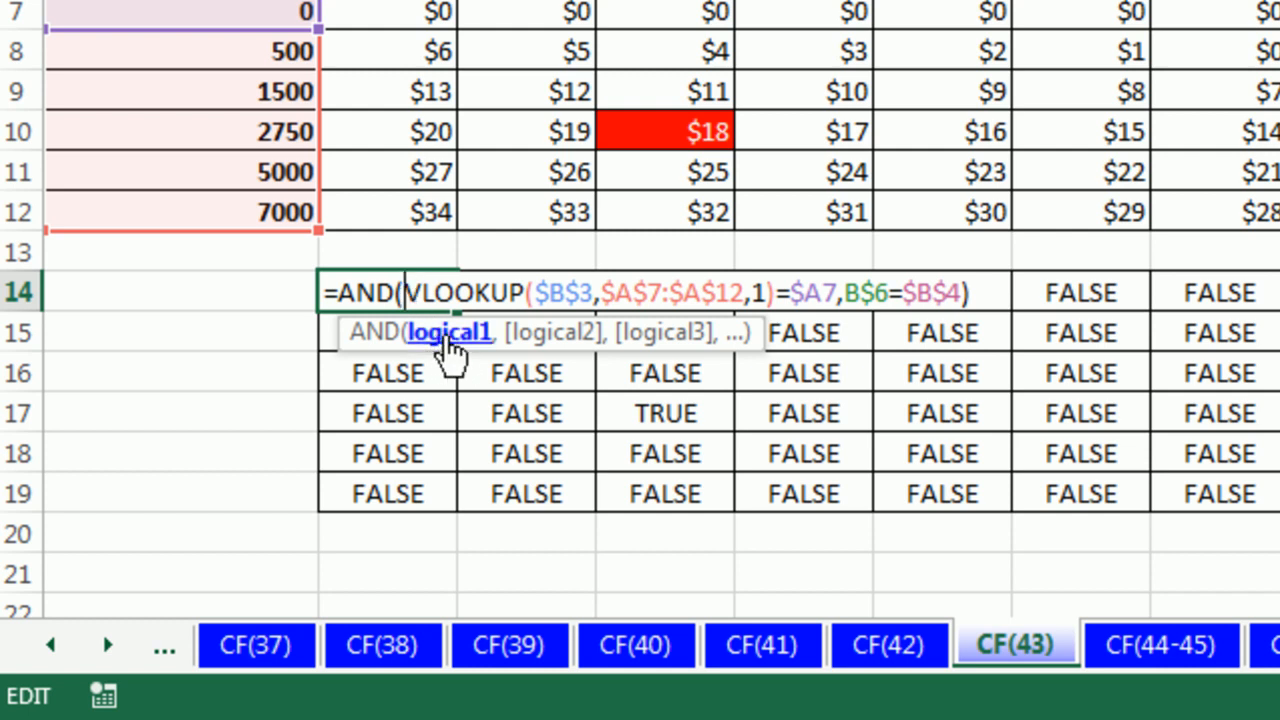
left_click(450, 338)
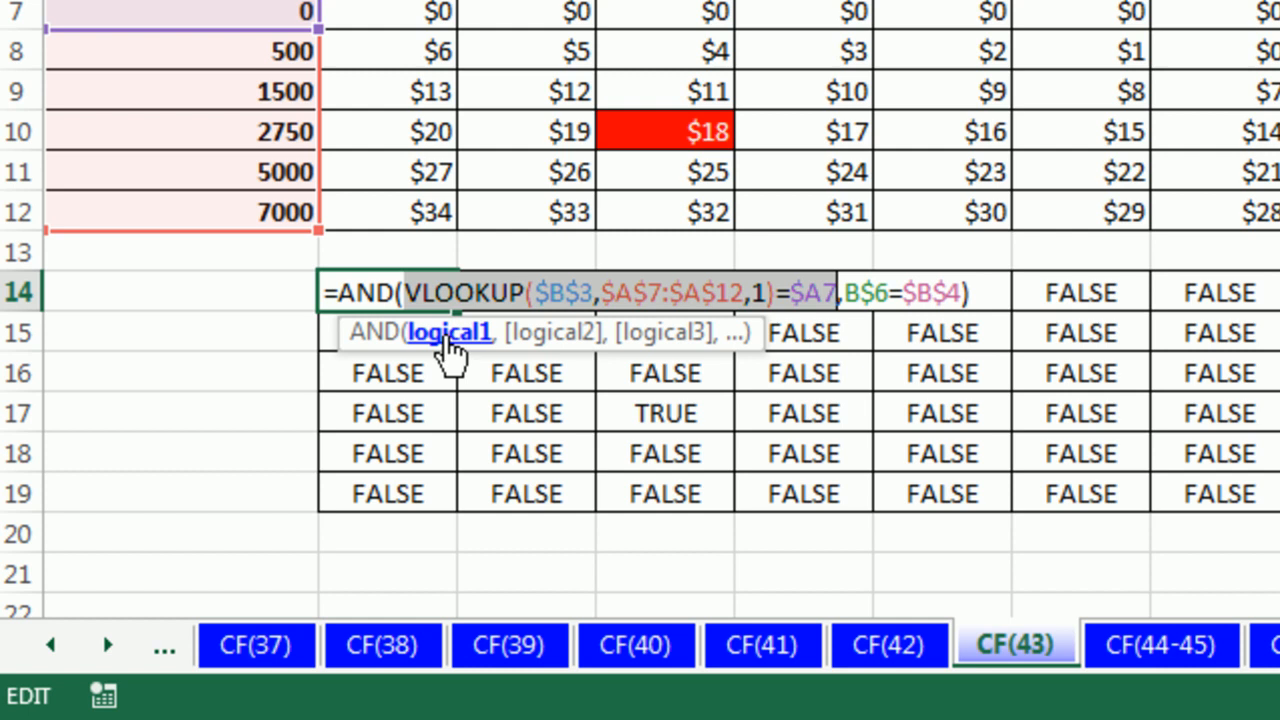
key("Escape")
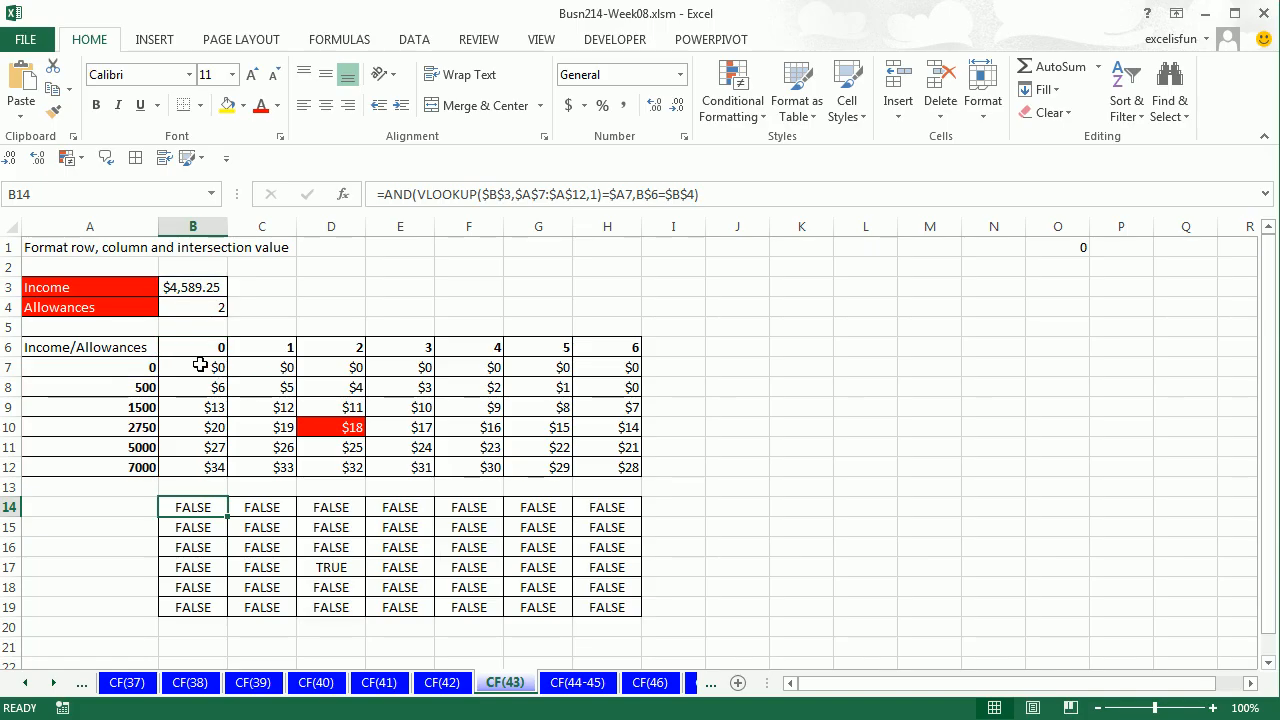
Step: Start a formula-based conditional formatting rule for B7:H12 using =VLOOKUP($B$3,$A$7:$A$12,1)=$A7
left_click_drag(200, 365, 628, 467)
key("alt")
key("h")
key("l")
key("n")
key("Down")
key("Down")
key("Down")
key("Down")
key("Down")
key("Tab")
type("=VLOOKUP($B$3,$A$7:$A$12,1)=$A7")
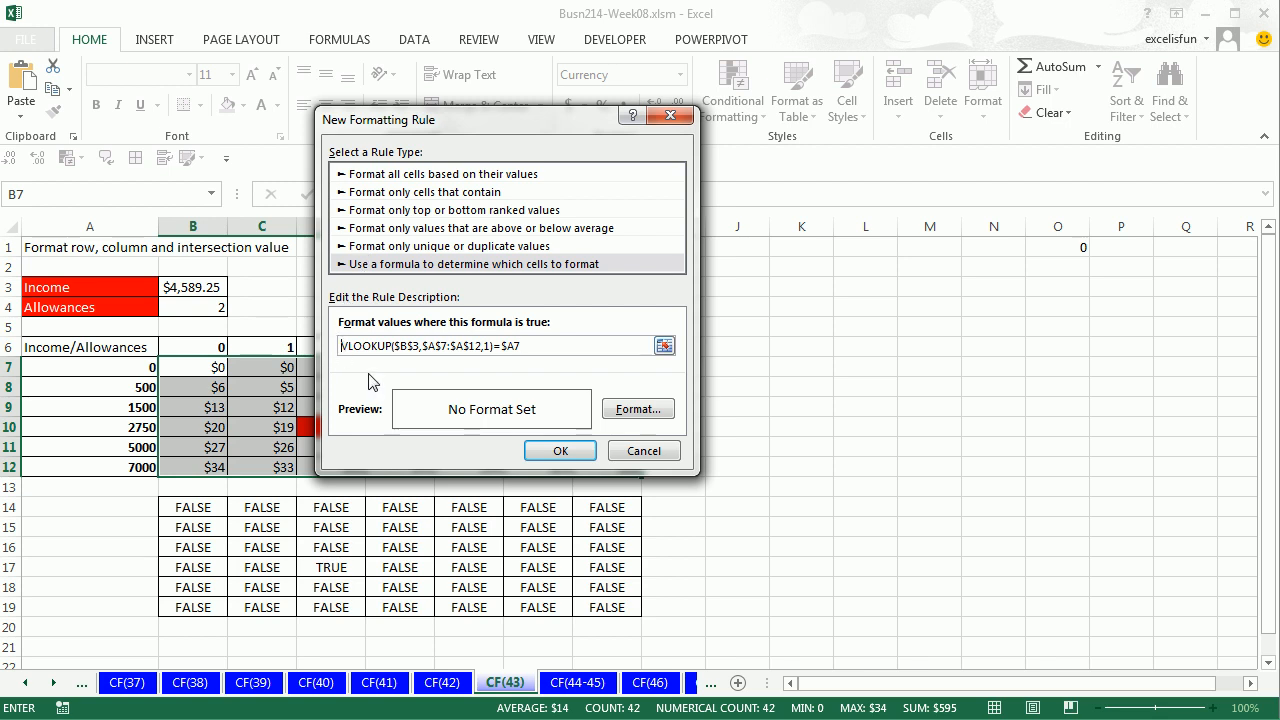
type("=")
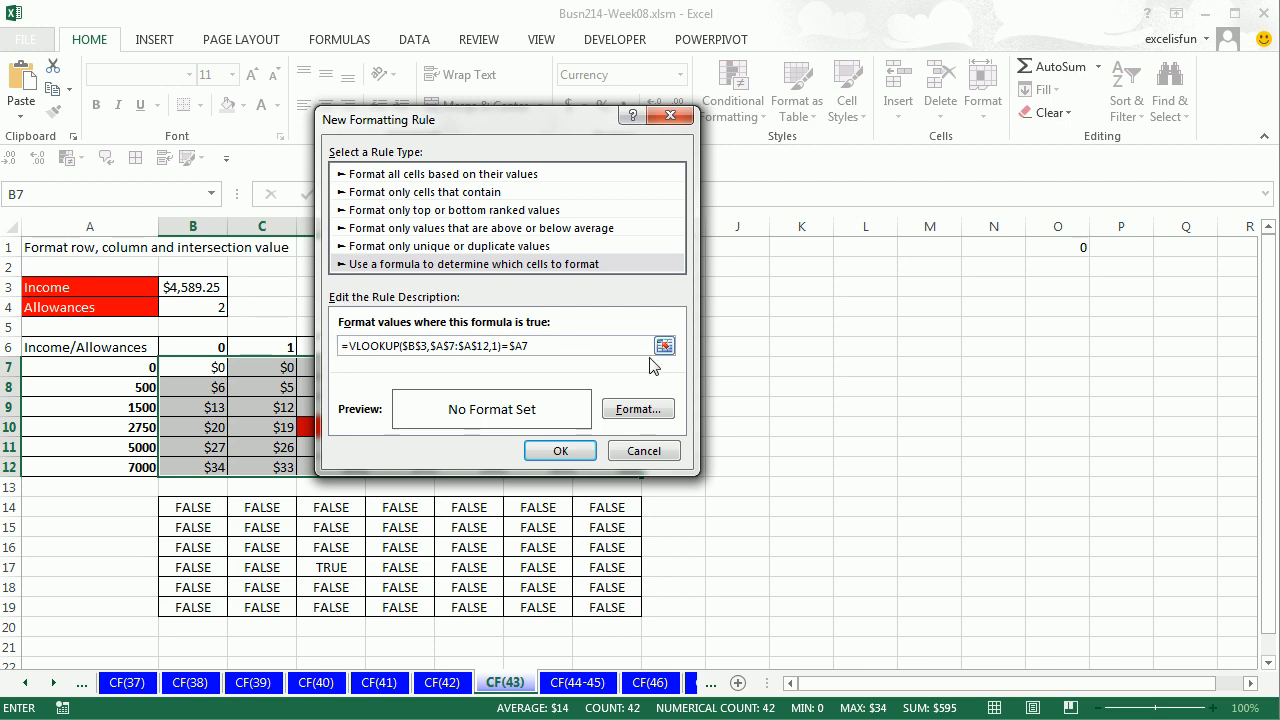
Step: Give the row-matching rule an orange fill and apply it to the table
left_click(638, 409)
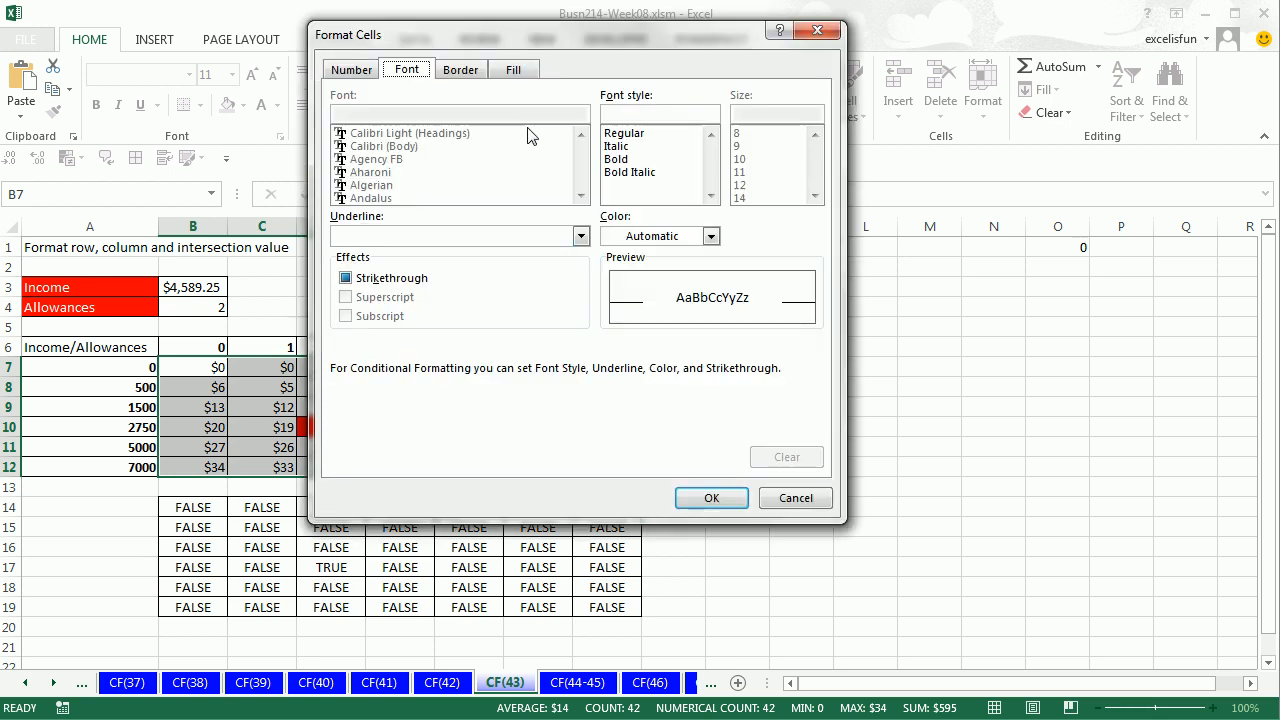
left_click(514, 69)
left_click(385, 266)
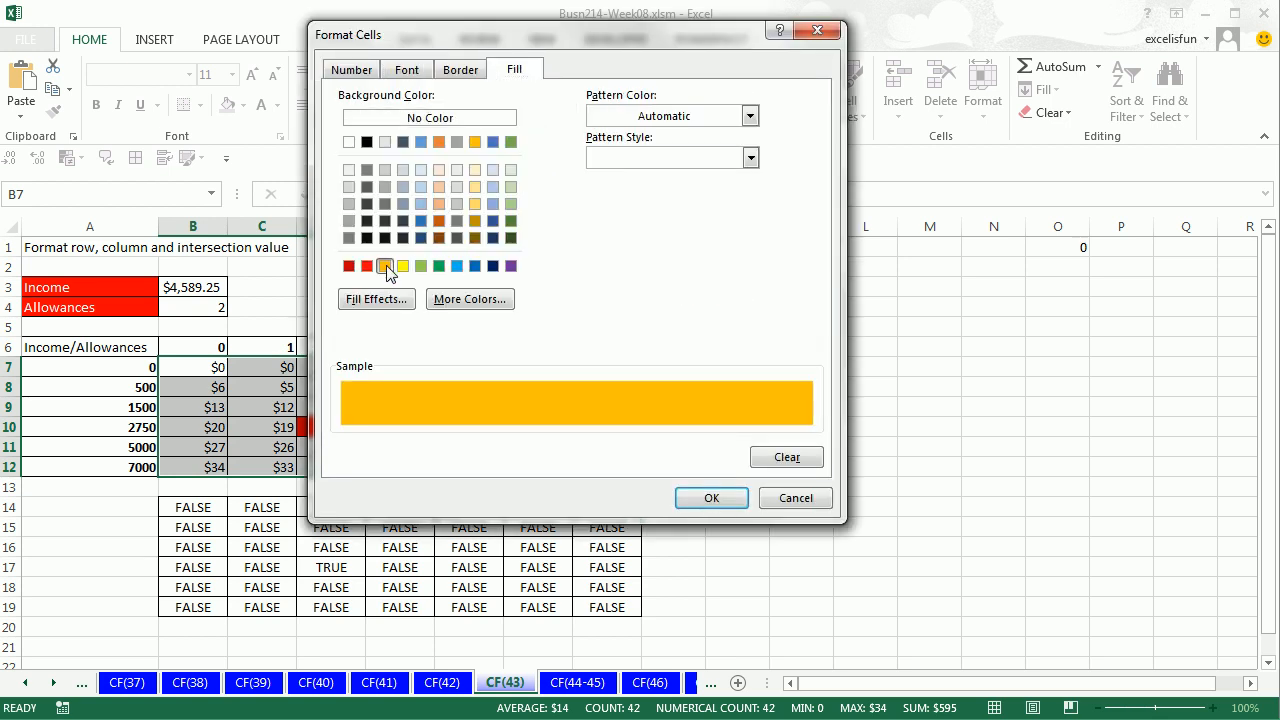
left_click(711, 497)
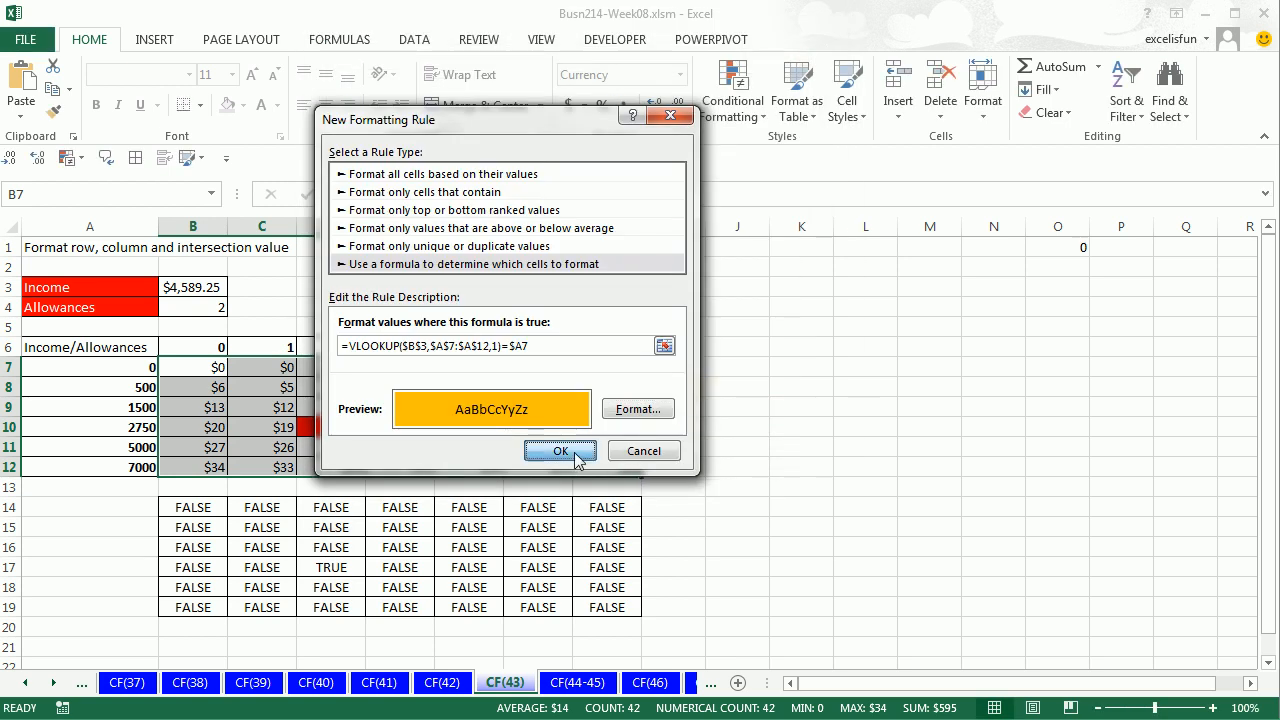
left_click(574, 452)
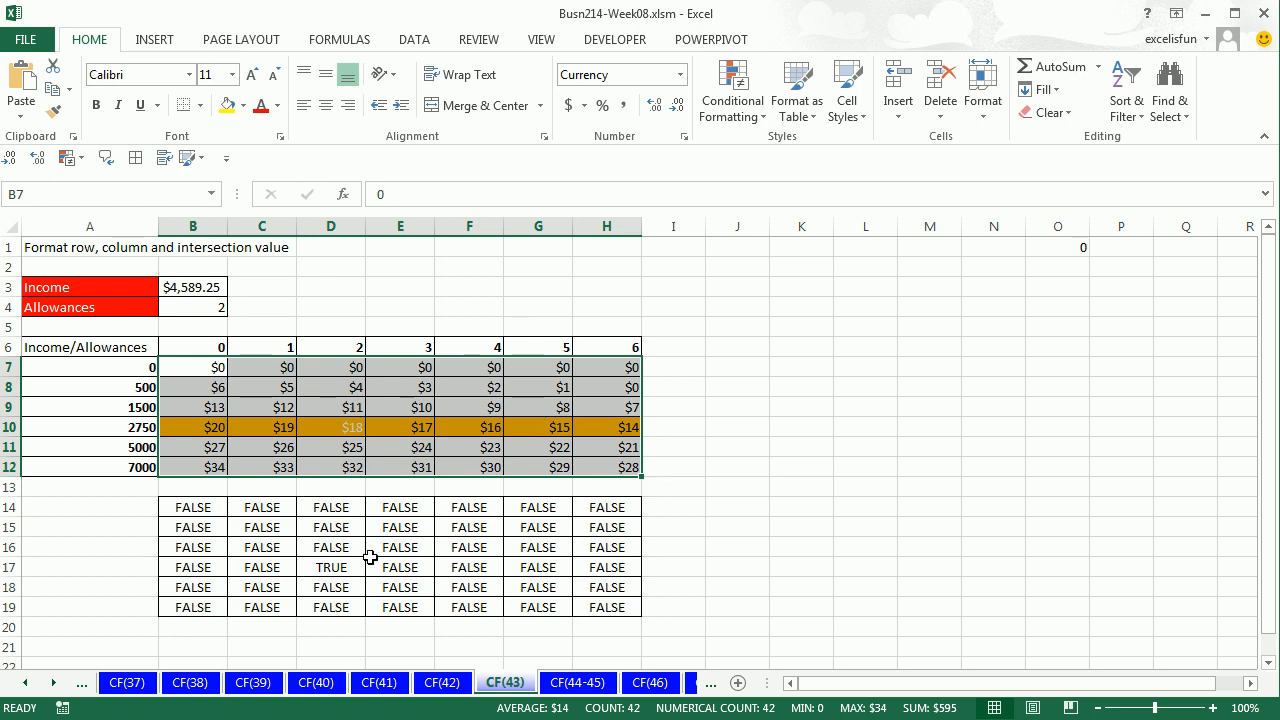
Step: Reorder the conditional formatting rules so the orange row rule sits below the red intersection rule, and apply the order
key("alt+o")
key("d")
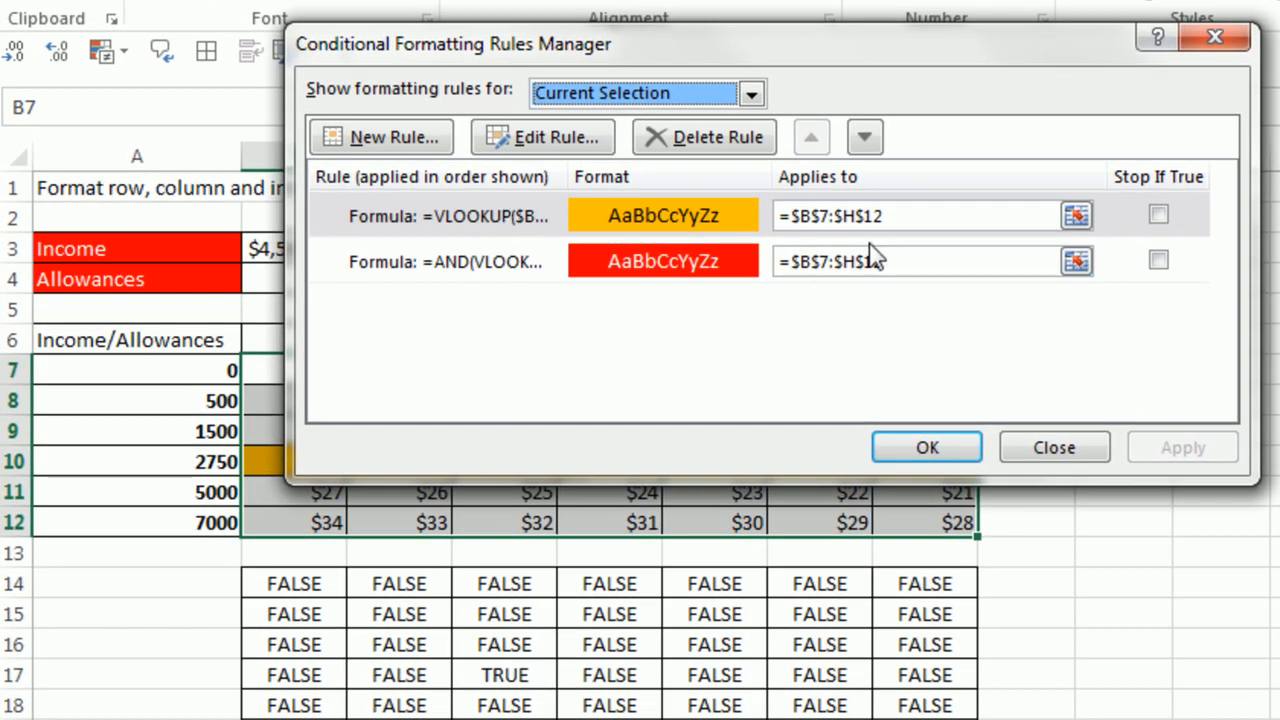
left_click(866, 137)
left_click(813, 139)
left_click(866, 138)
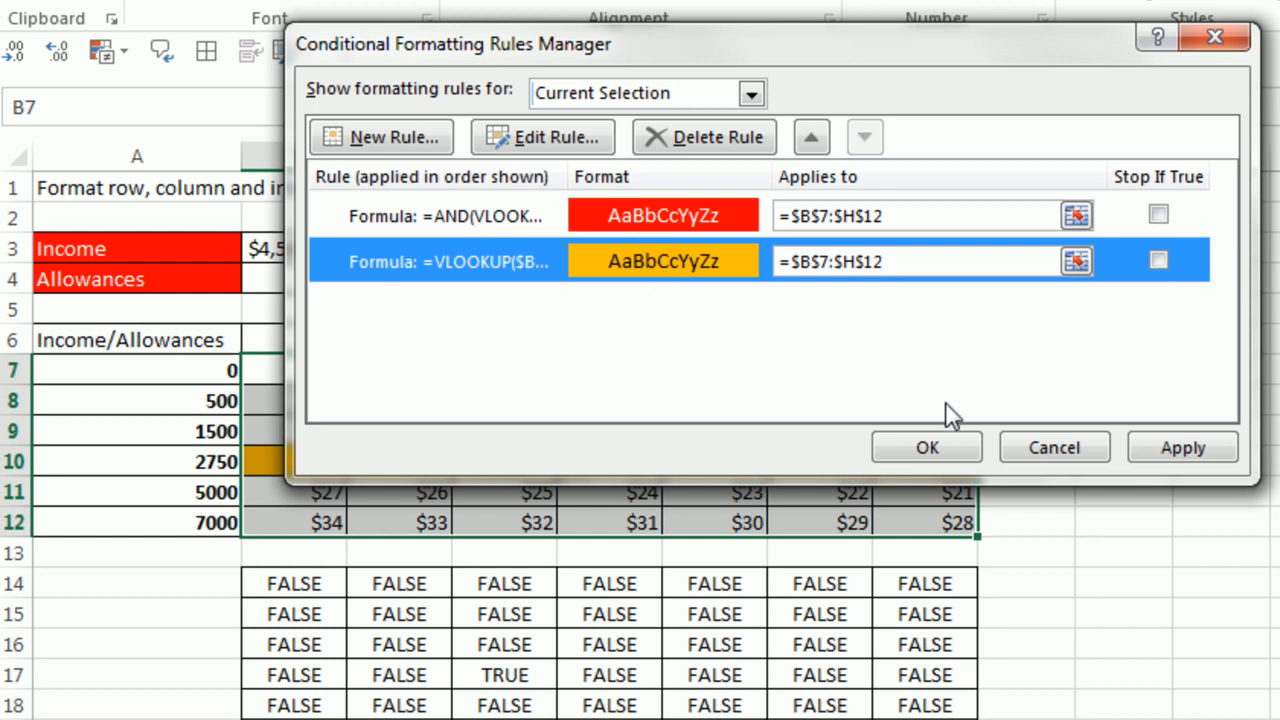
left_click(927, 448)
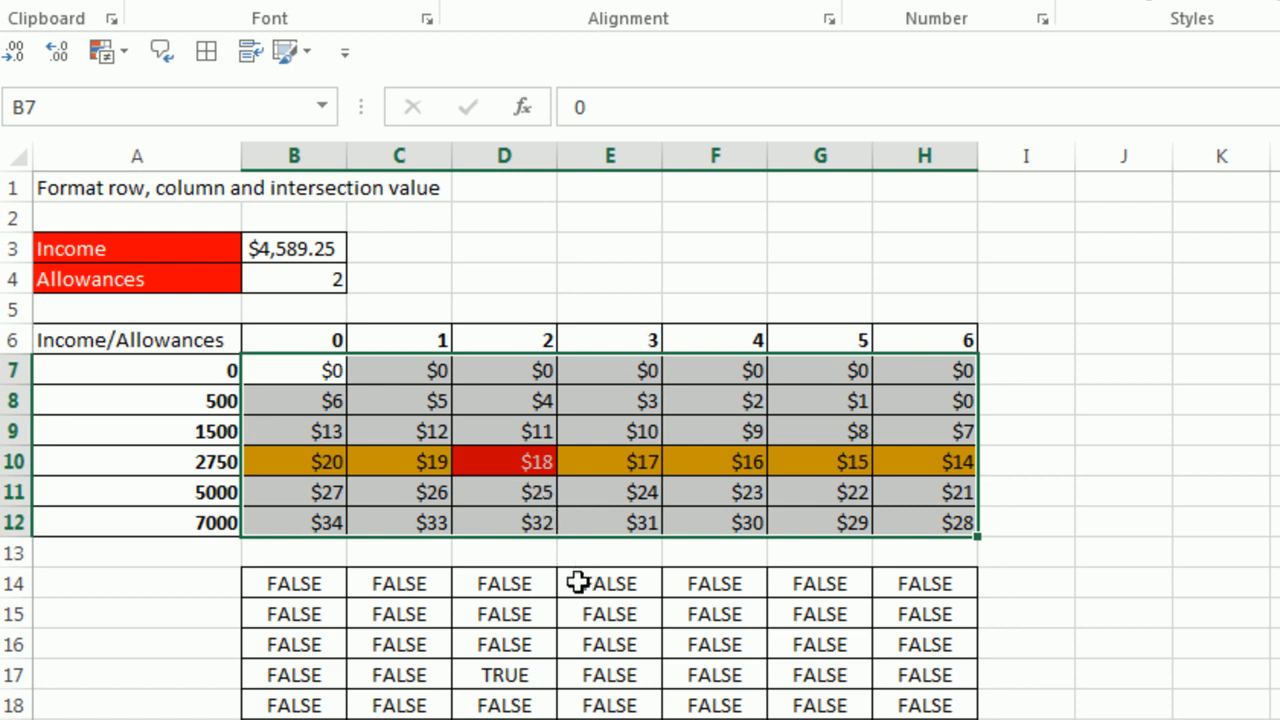
Step: Start a formula-based conditional formatting rule for B7:H12 that compares the column header with the allowances, =B$6=$B$4
key("alt")
key("h")
key("l")
key("n")
key("Down")
key("Down")
key("Down")
key("Down")
key("Down")
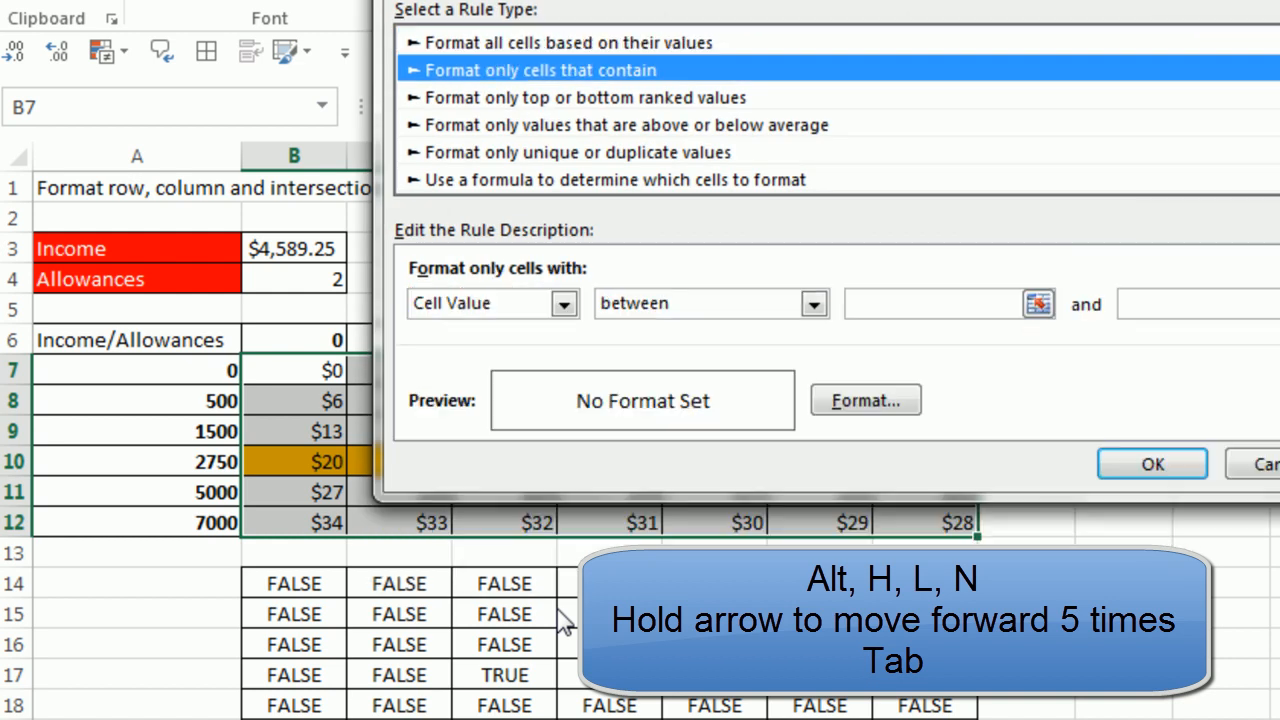
key("Tab")
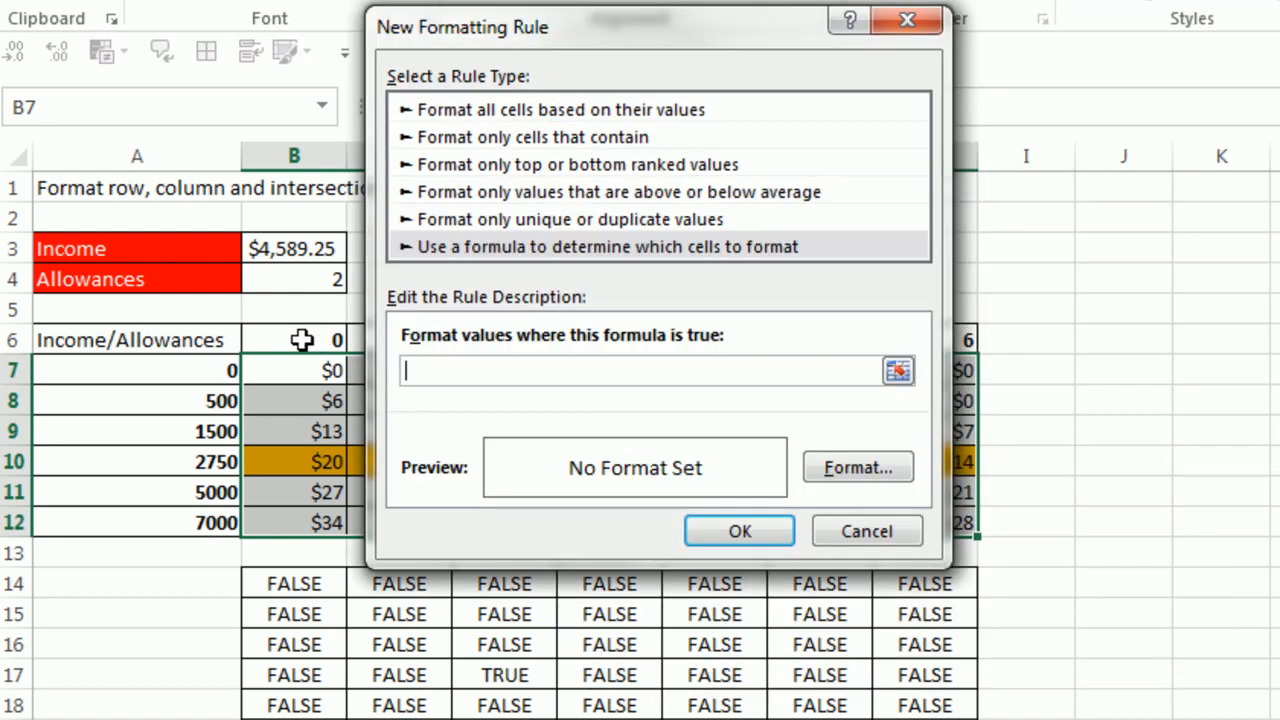
left_click(317, 340)
key("F4")
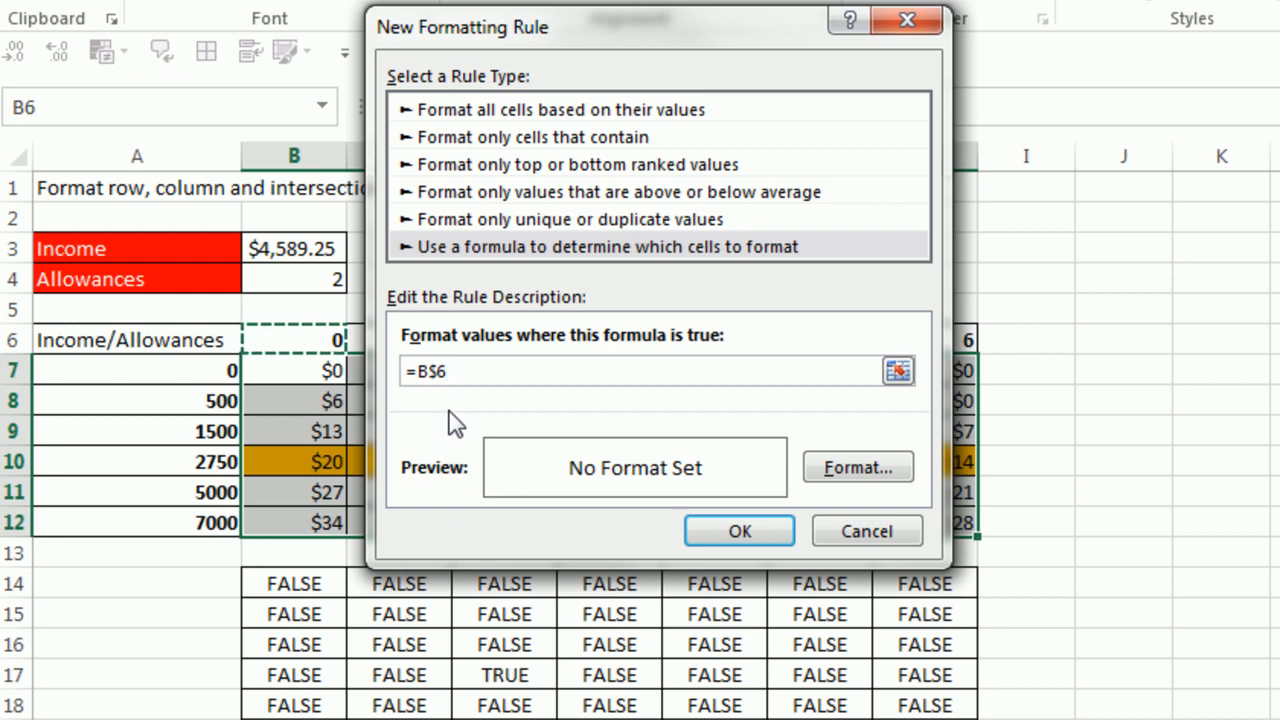
type("=")
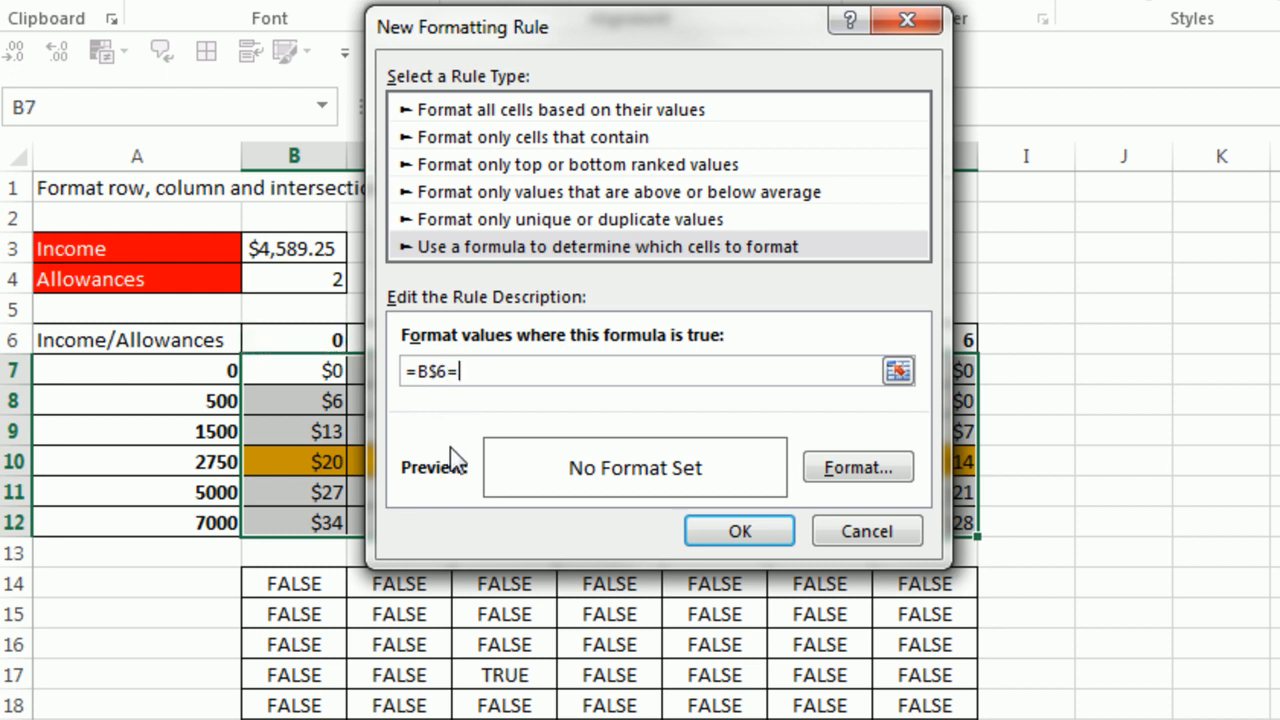
left_click(296, 280)
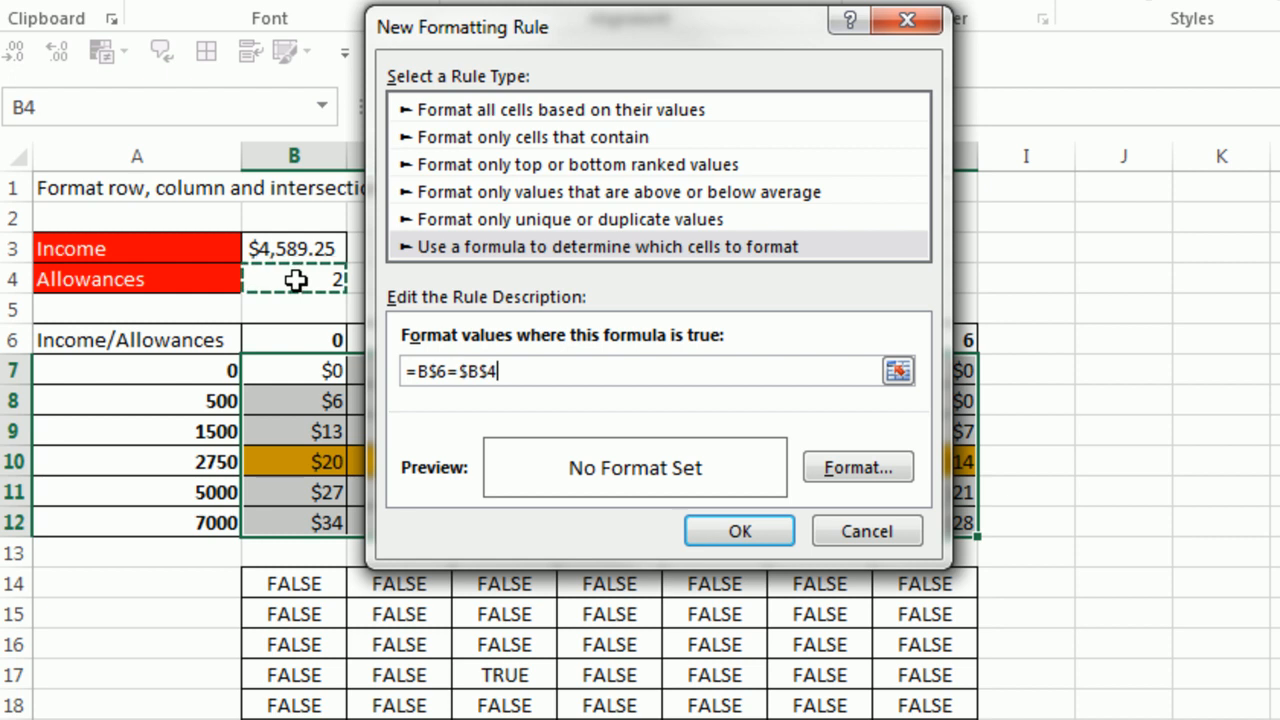
key("F4")
key("F4")
Step: Give the column-matching rule a yellow fill and apply it to the table
left_click(838, 472)
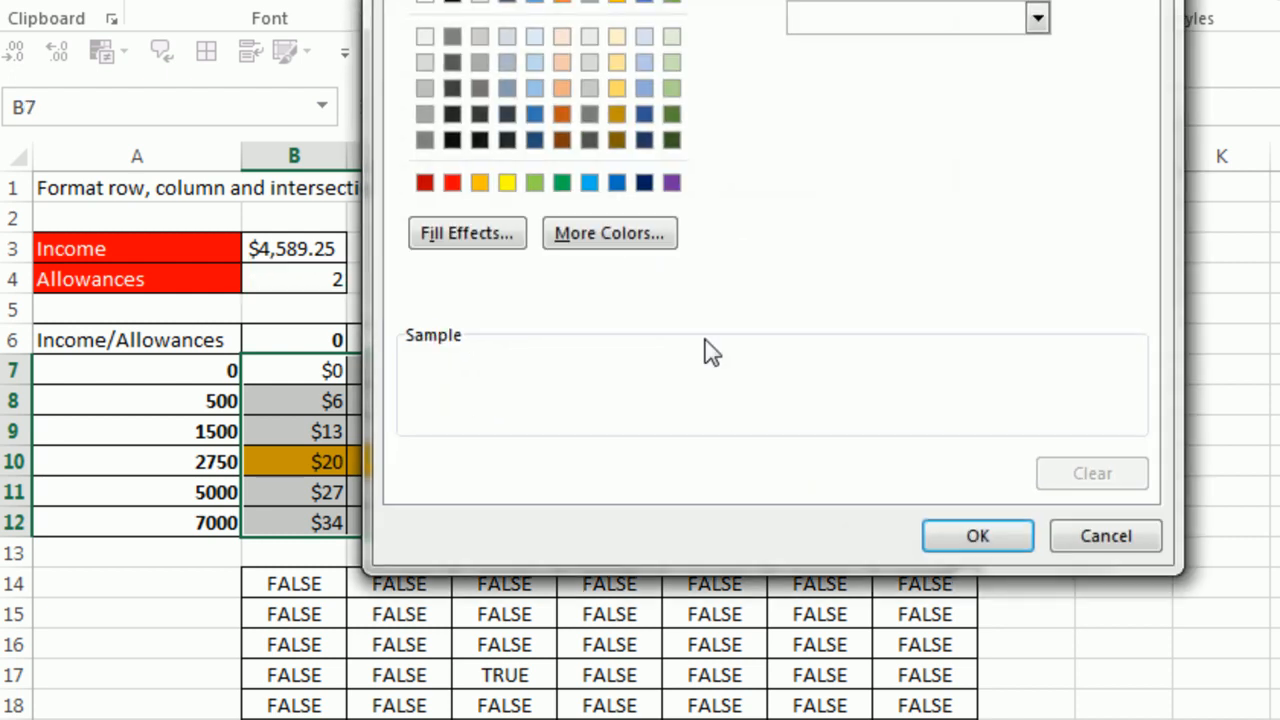
left_click(507, 183)
left_click(947, 539)
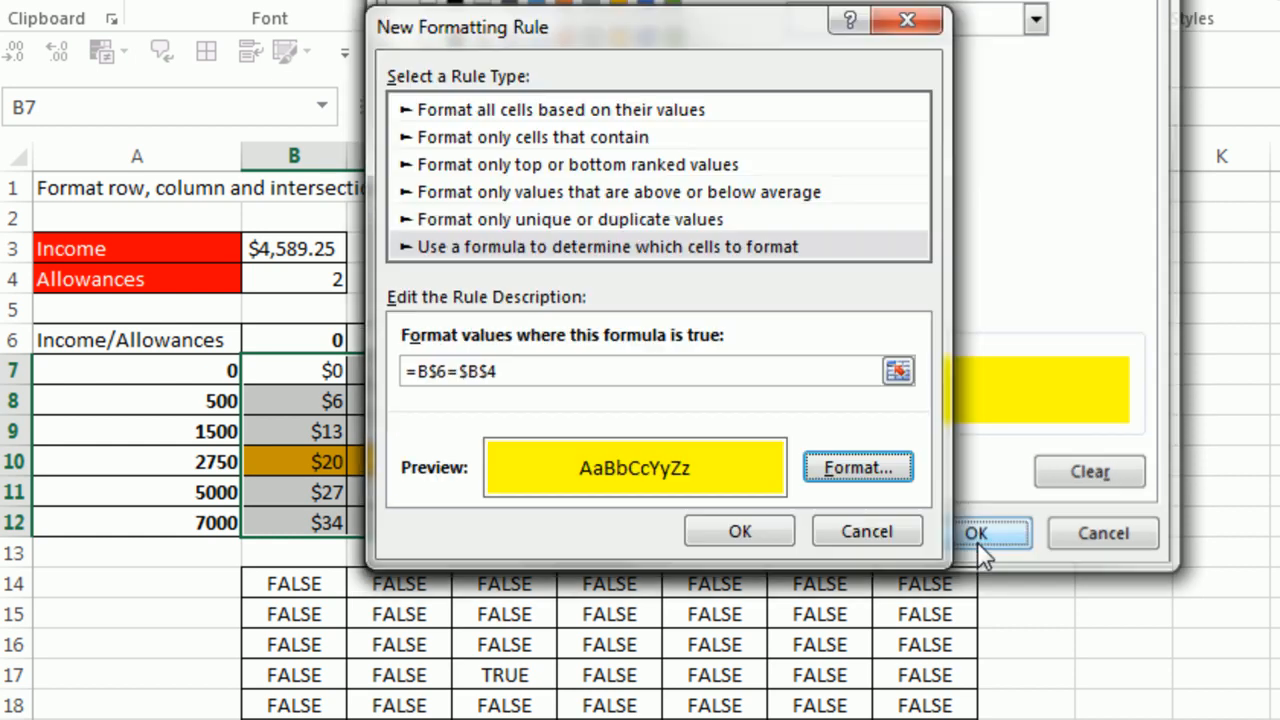
left_click(955, 537)
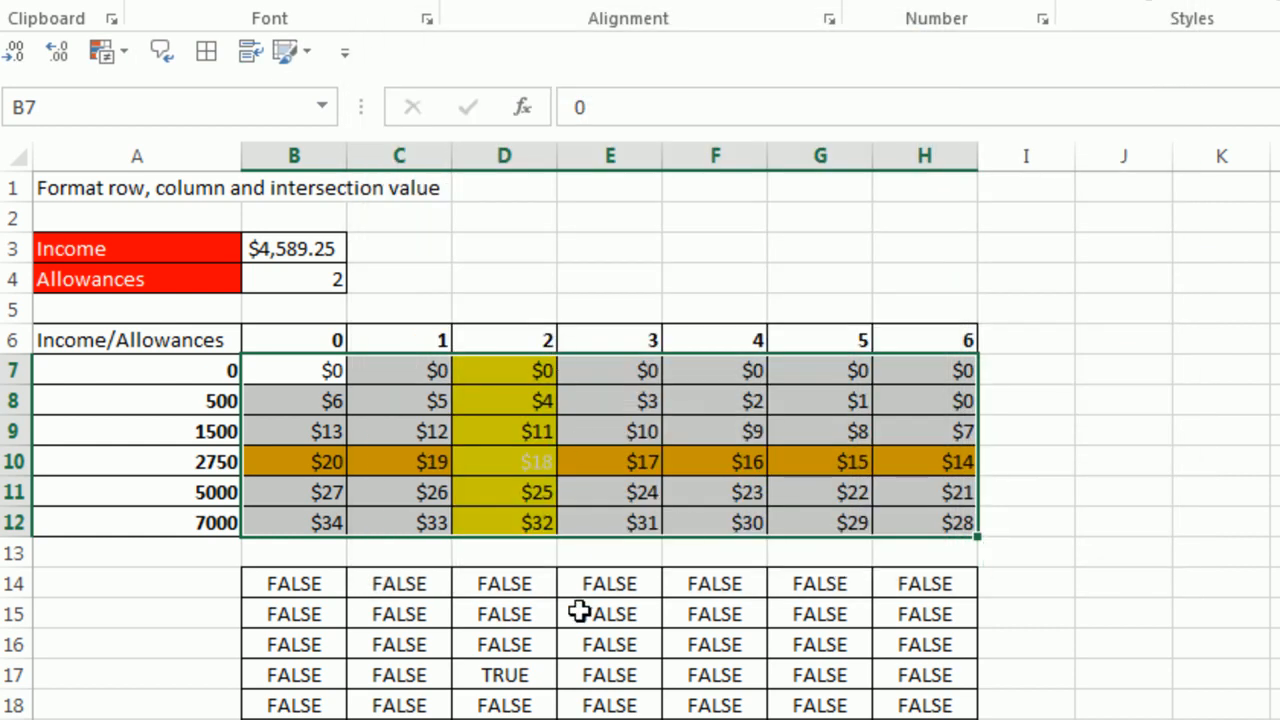
Step: Move the yellow column rule =B$6=$B$4 below the red intersection rule in the rules manager and apply the order
key("alt")
key("o")
key("d")
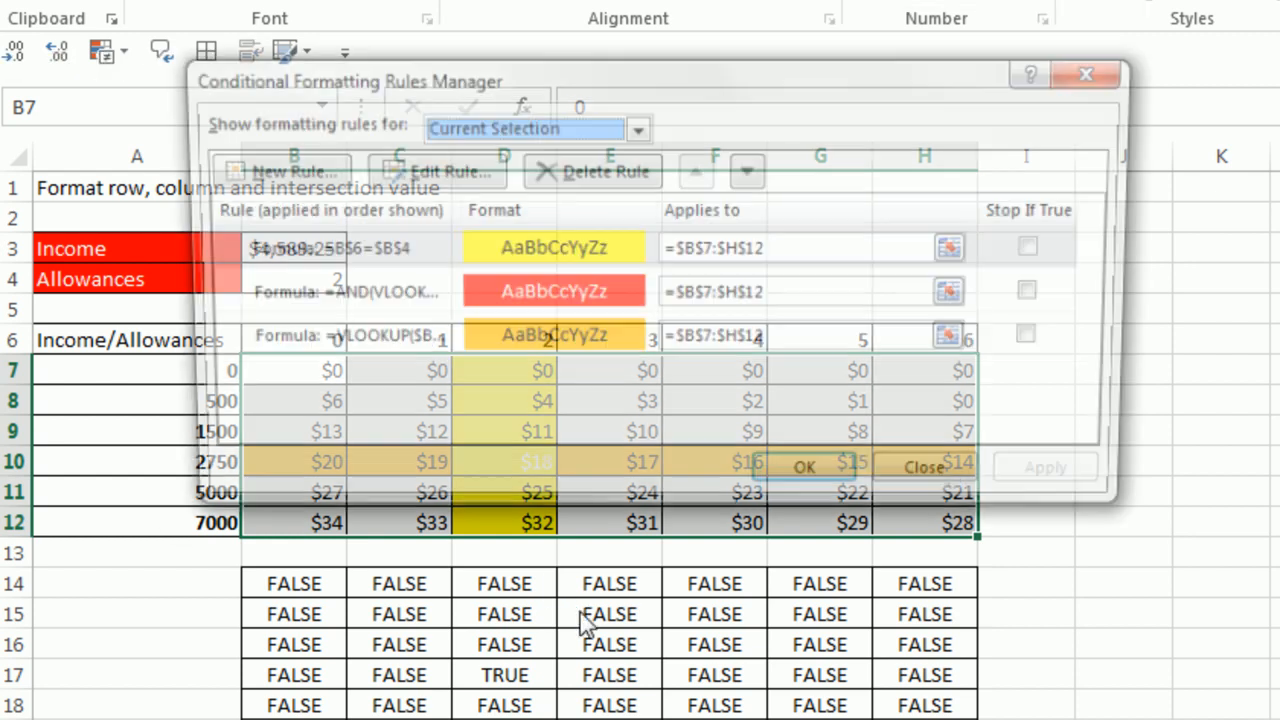
left_click(555, 252)
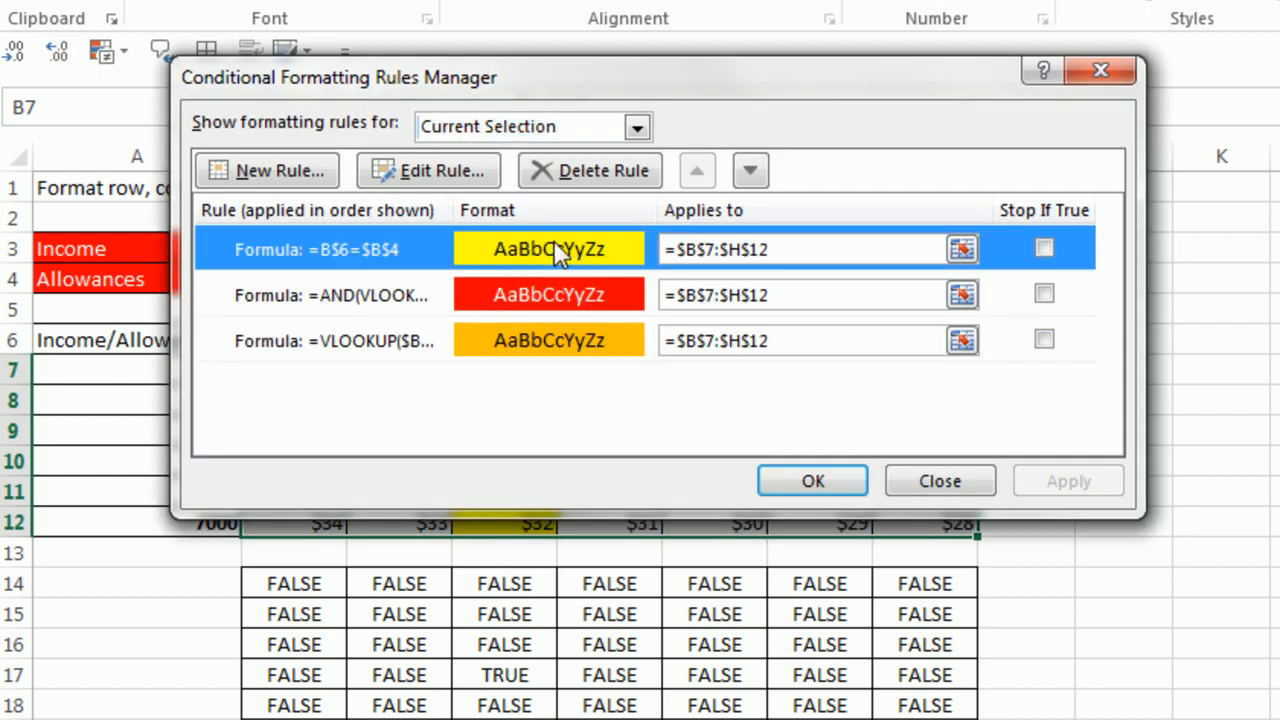
left_click(757, 184)
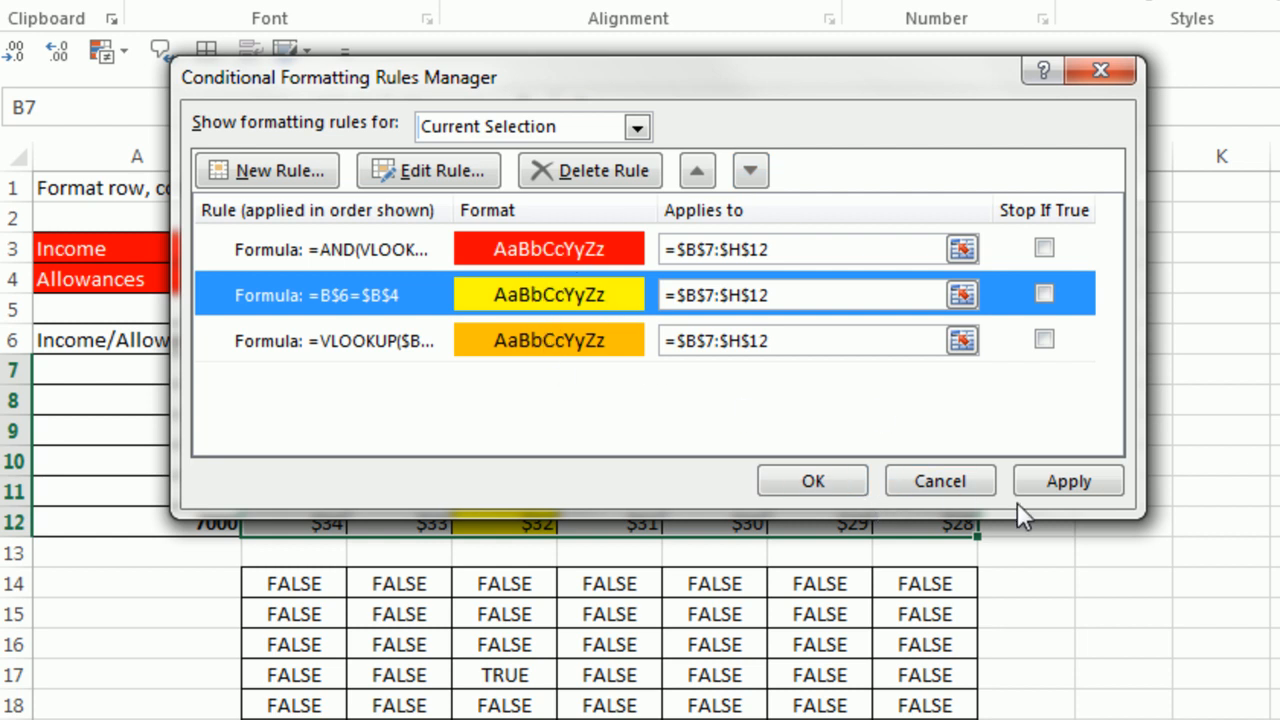
left_click(805, 486)
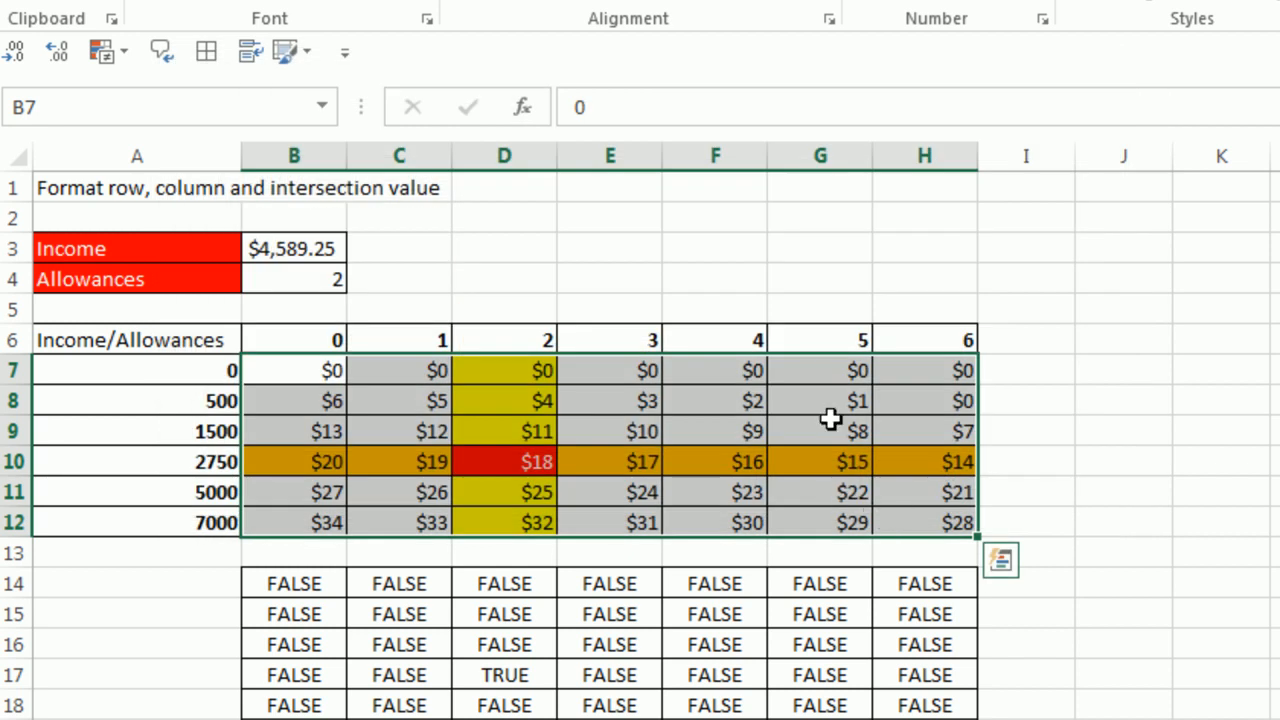
Step: Test the row, column and intersection highlighting with 5 allowances and an income of 956, and undo both entries
left_click(272, 275)
type("5")
key("ctrl+Return")
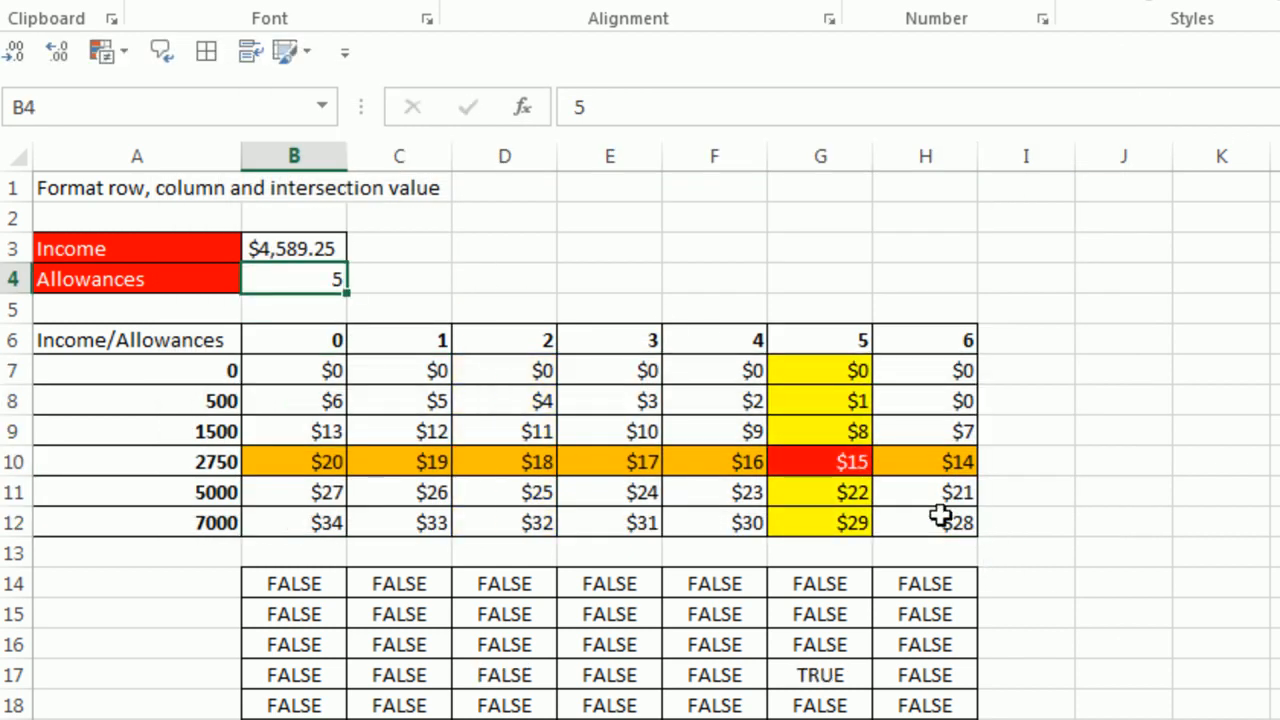
left_click(325, 252)
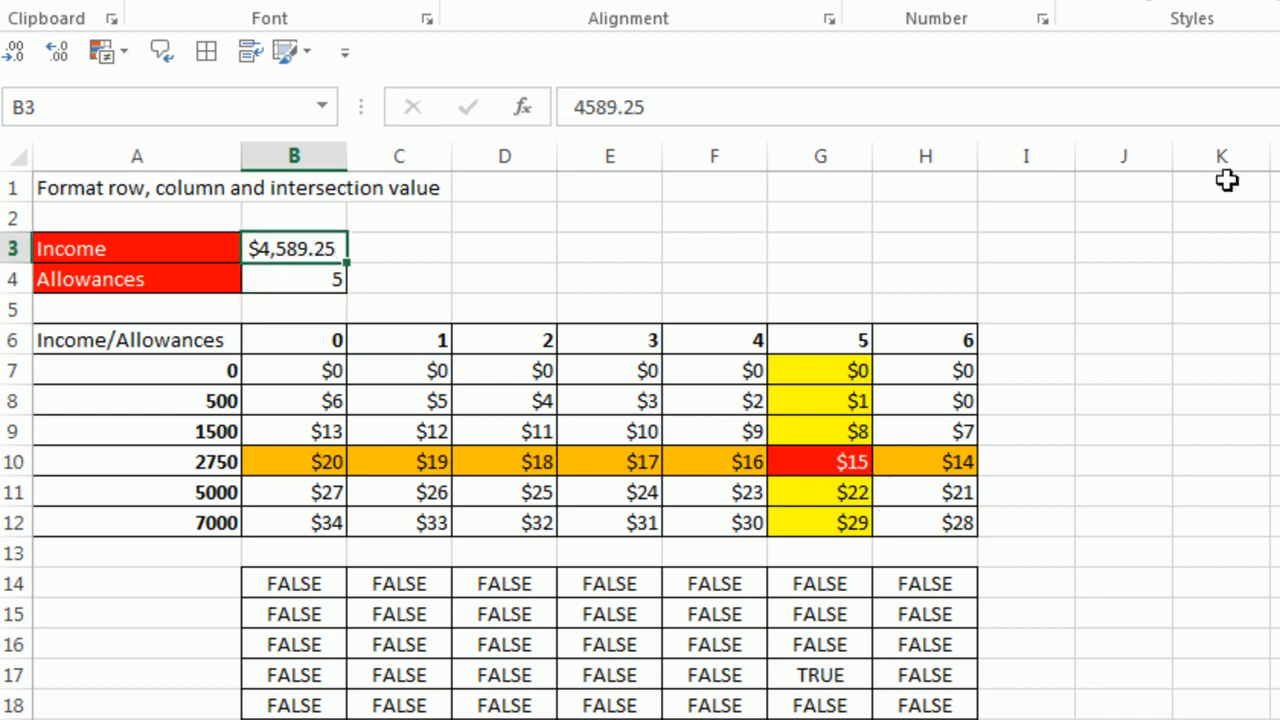
type("956")
key("ctrl+Return")
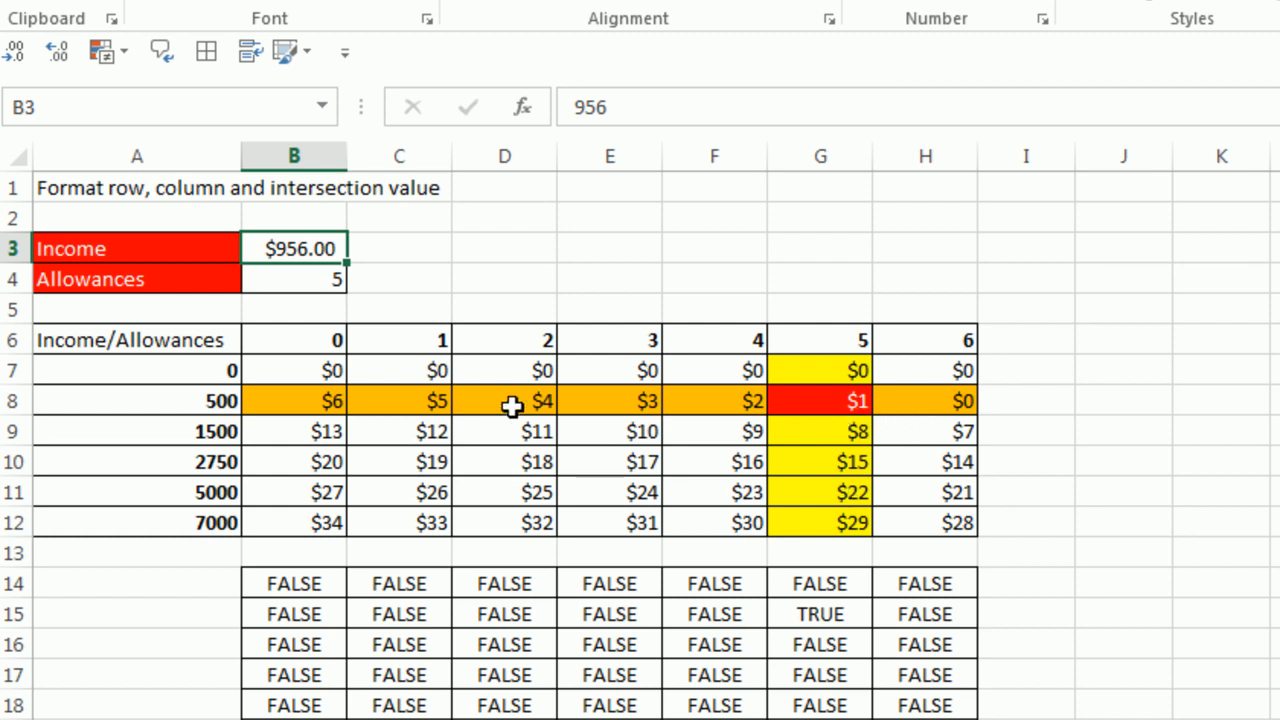
key("ctrl+z")
key("ctrl+z")
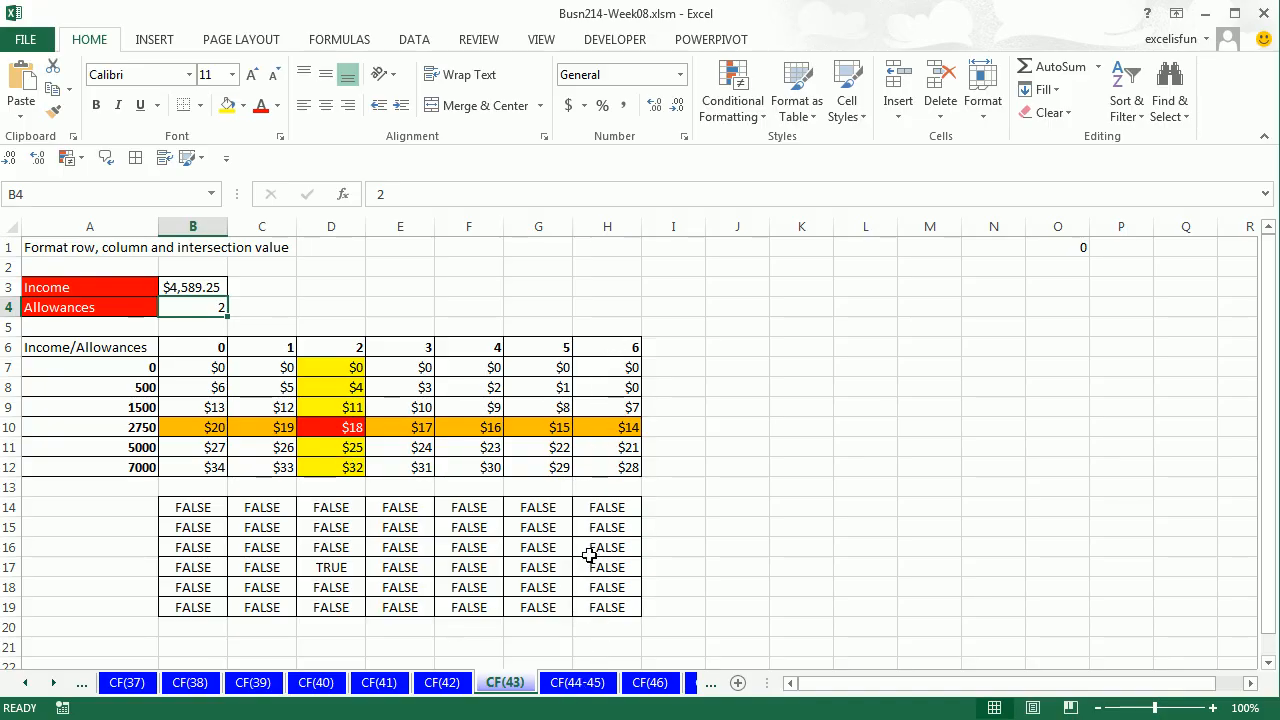
Step: On sheet CF(44-45), add an entry named Project in row 11 with start date 1/2/14 and 2 days
left_click(578, 682)
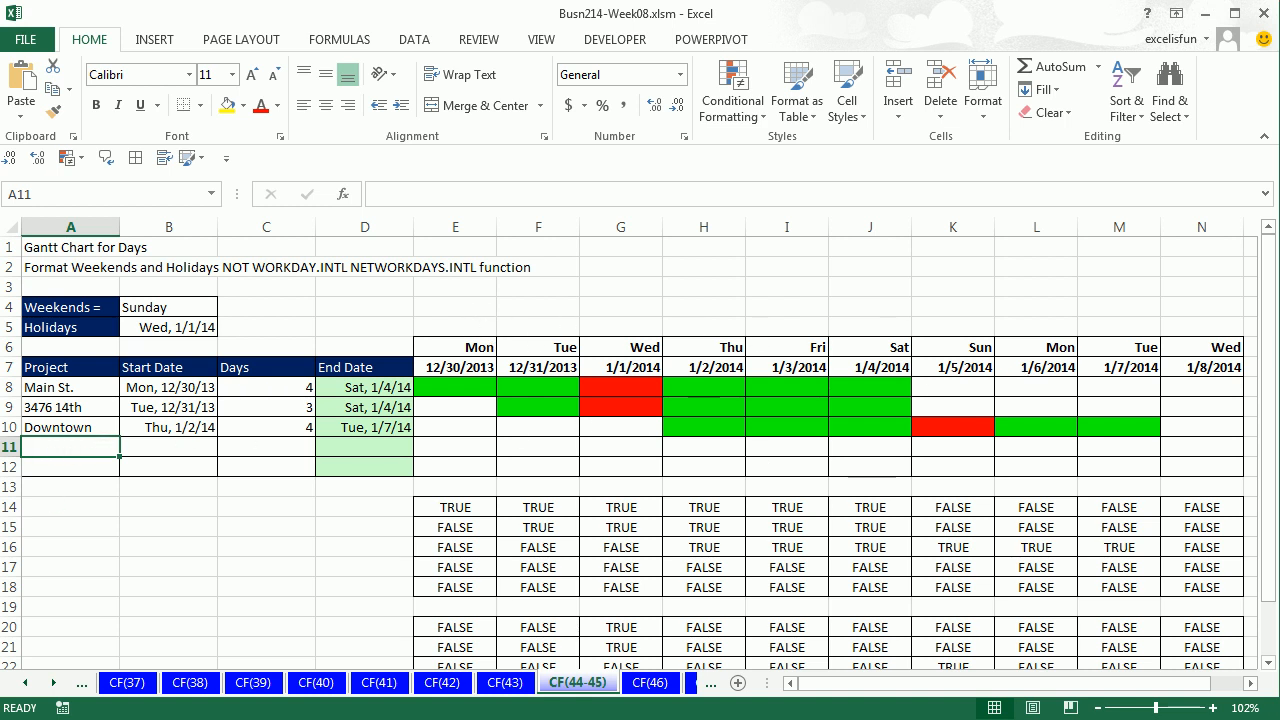
type("project")
key("Tab")
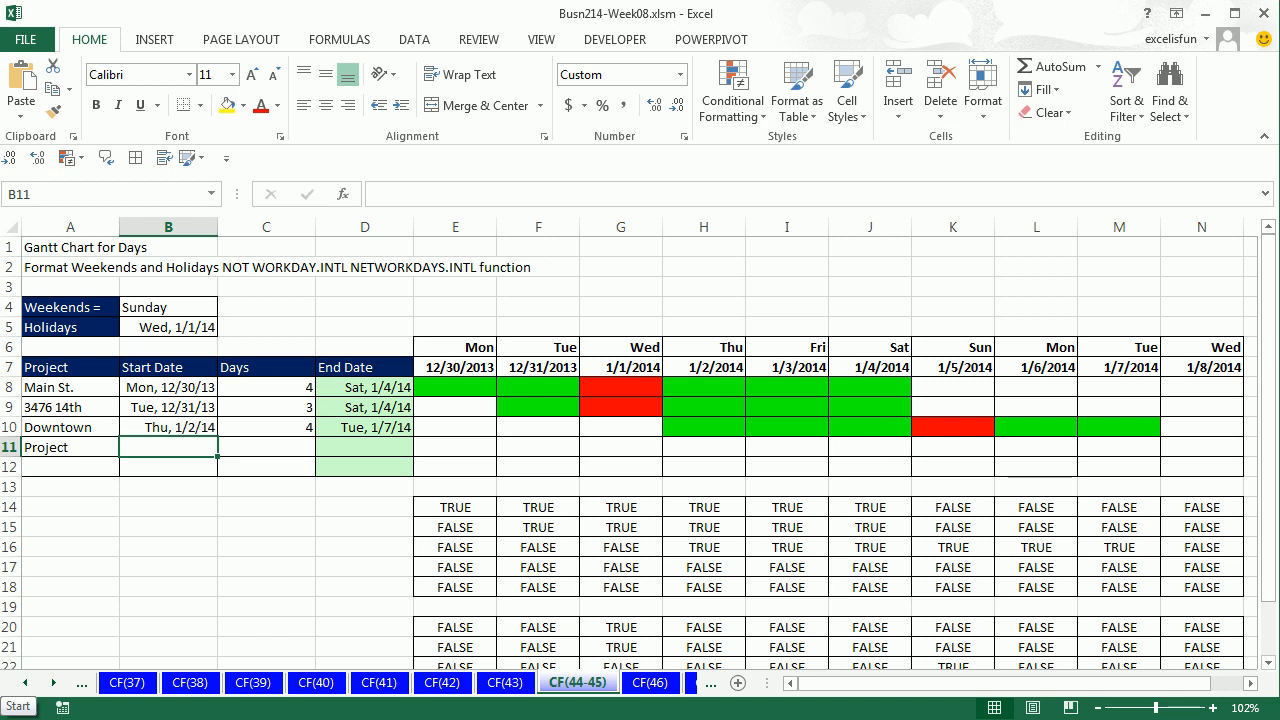
type("1/2/14")
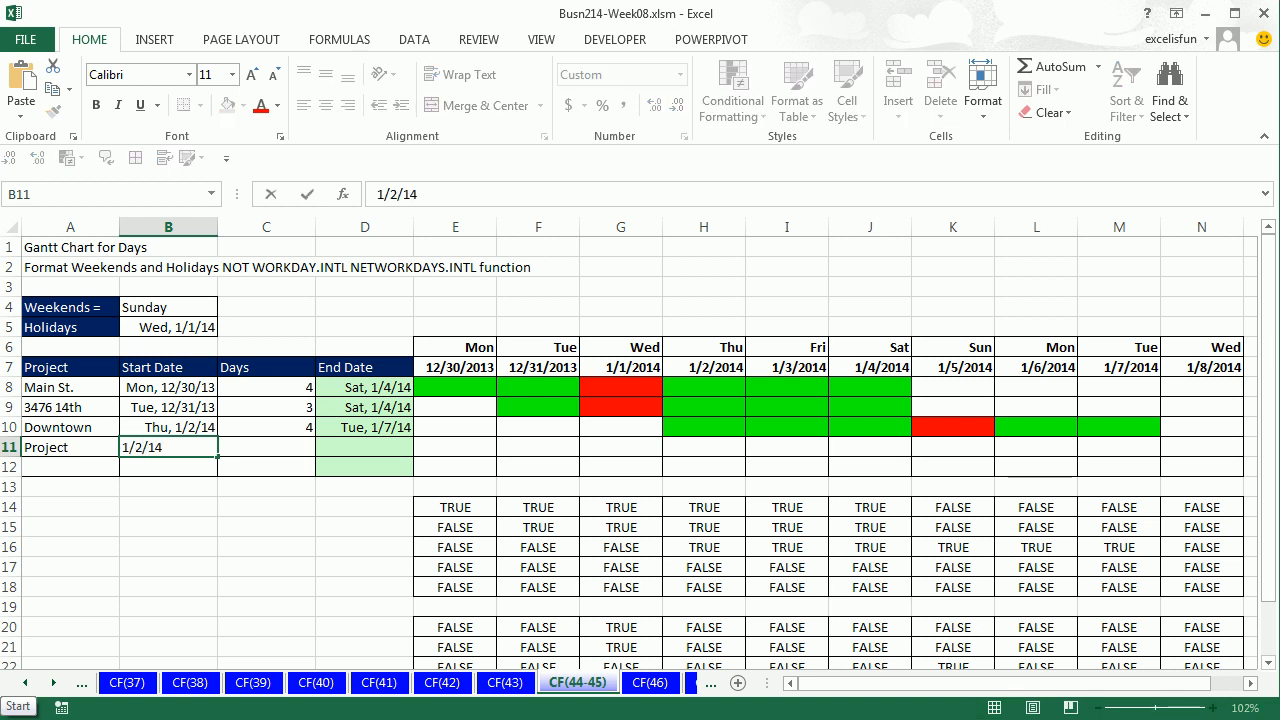
key("Tab")
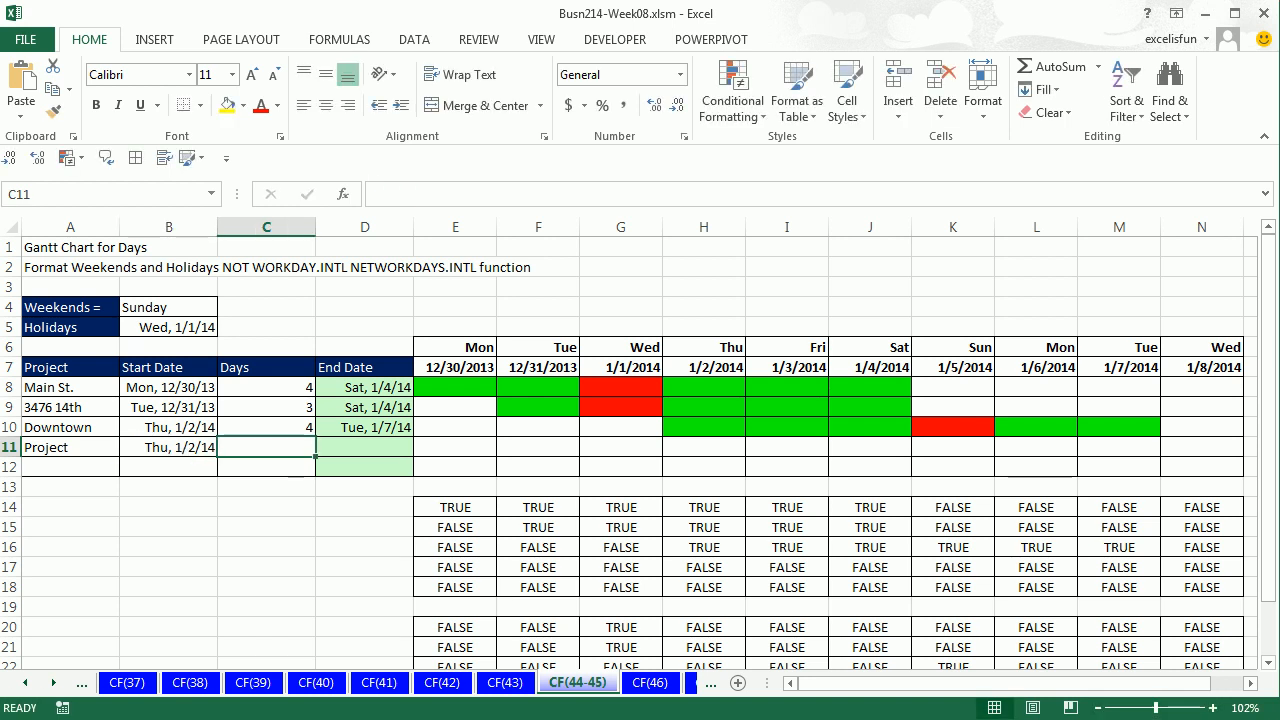
type("2")
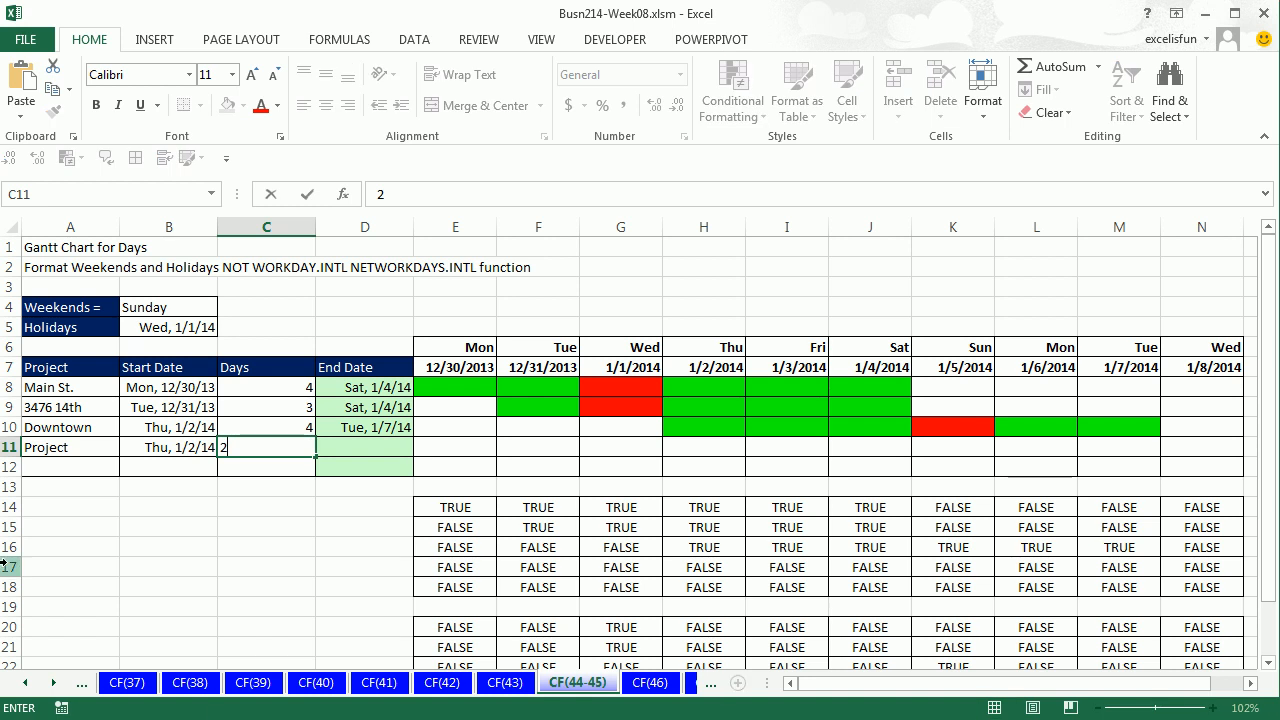
key("Tab")
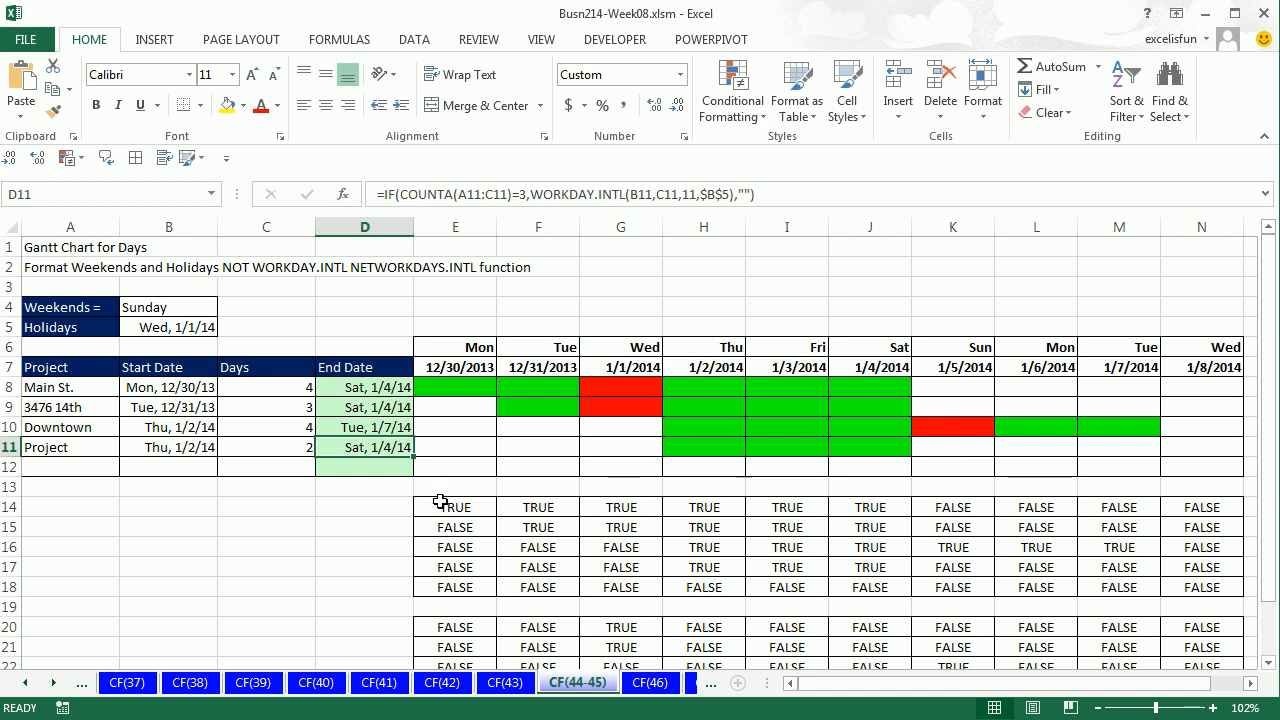
Step: Set the days of the row 11 project to 3
left_click(300, 447)
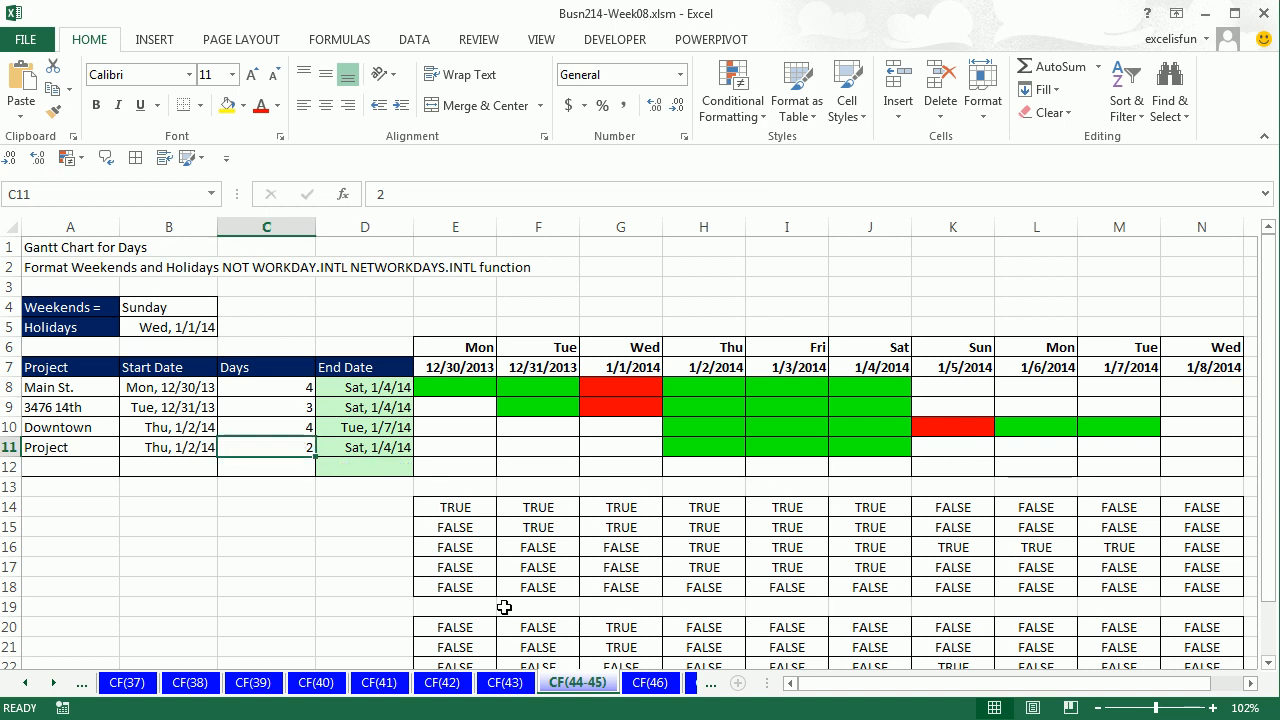
type("3")
key("Tab")
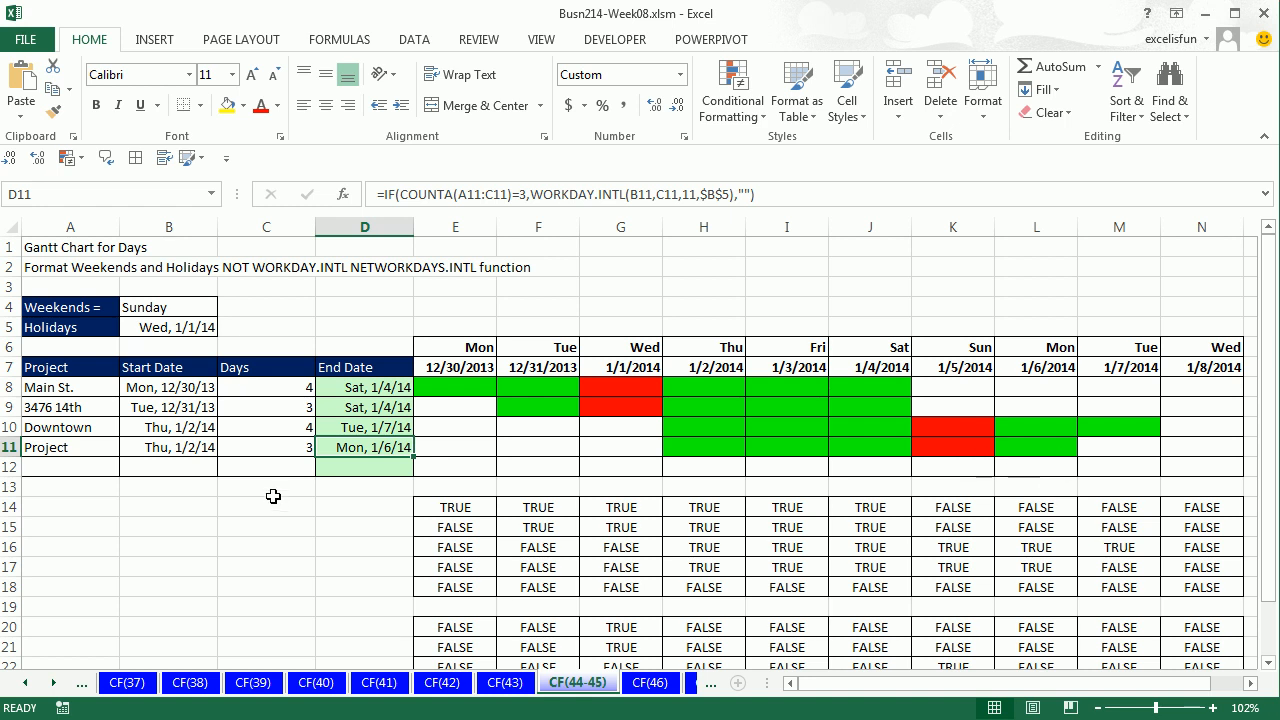
Step: Clear the row 11 project entries in A11:C11 and the End Date formulas in D8:D12
left_click_drag(72, 447, 260, 447)
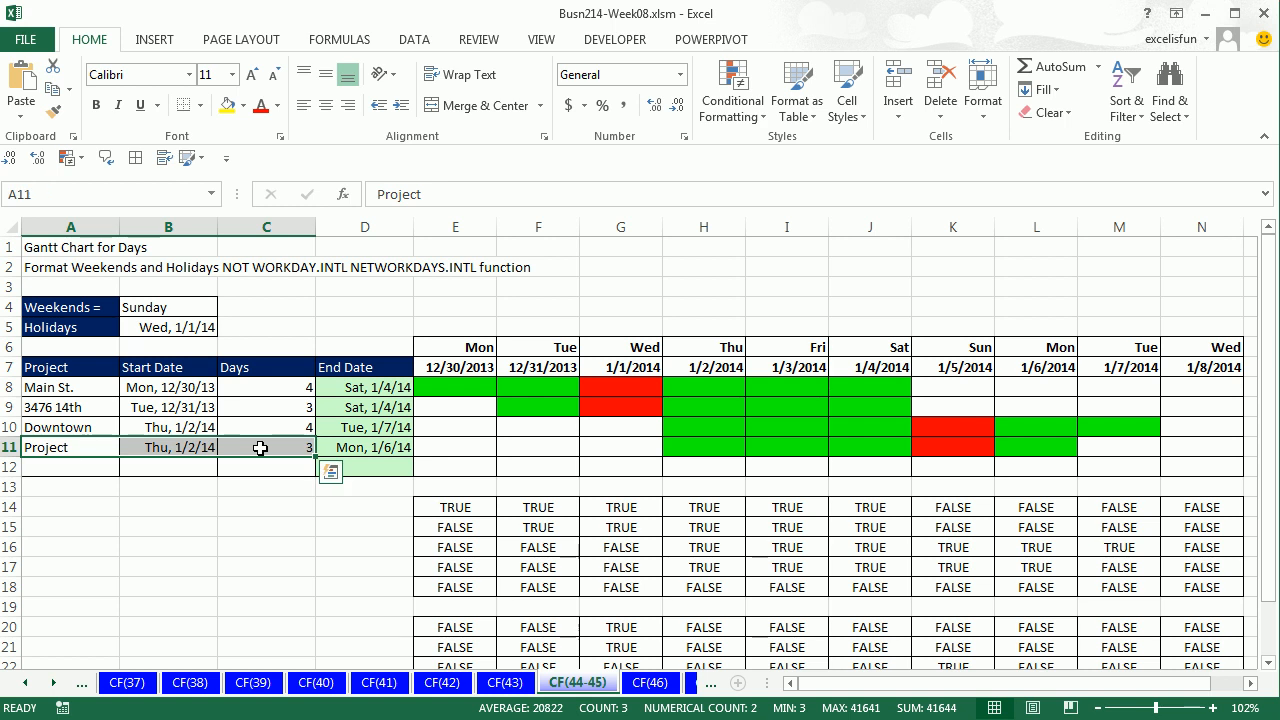
key("Delete")
left_click_drag(378, 386, 383, 463)
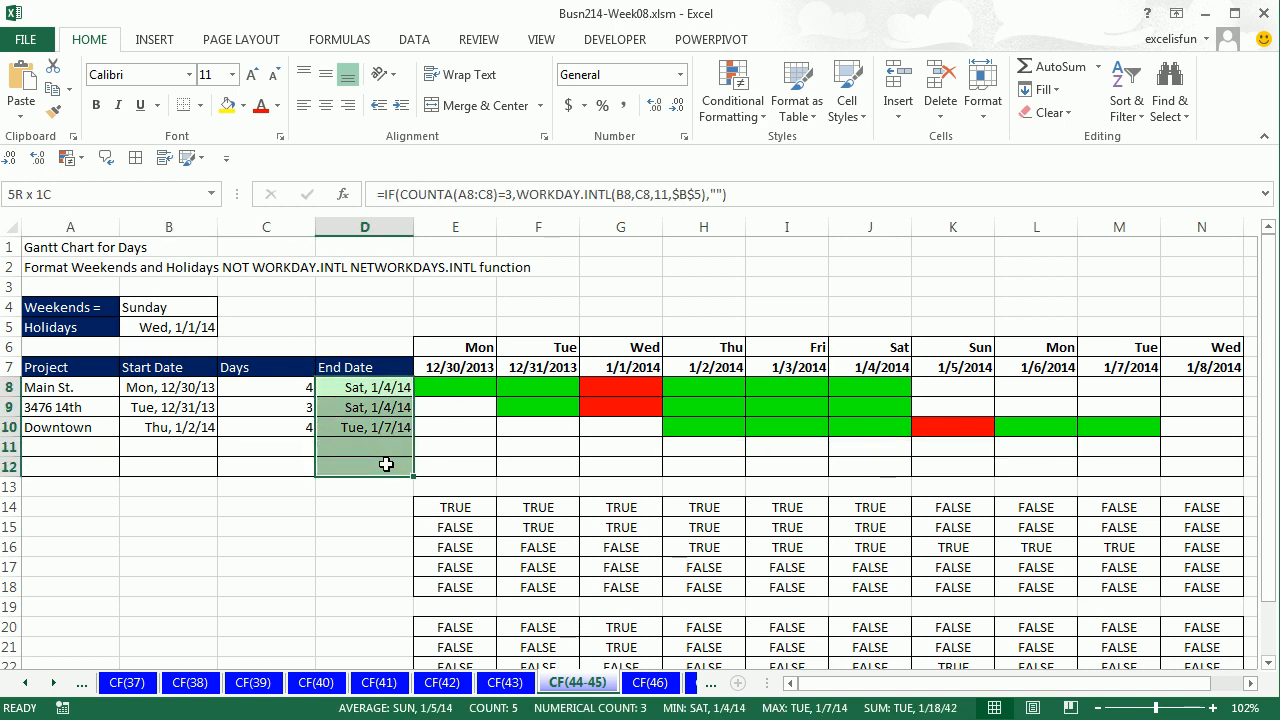
key("Delete")
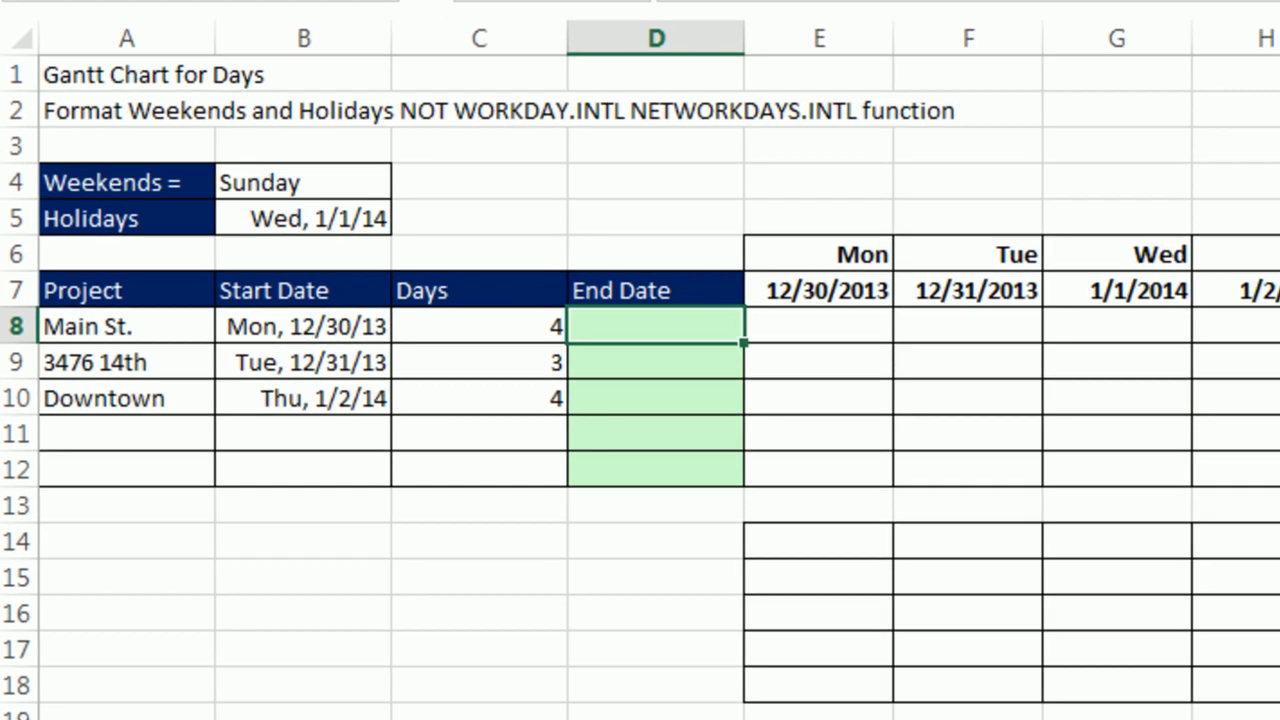
Step: Start a WORKDAY.INTL formula in D8 with B8 as the start date and C8 as the days
type("=w")
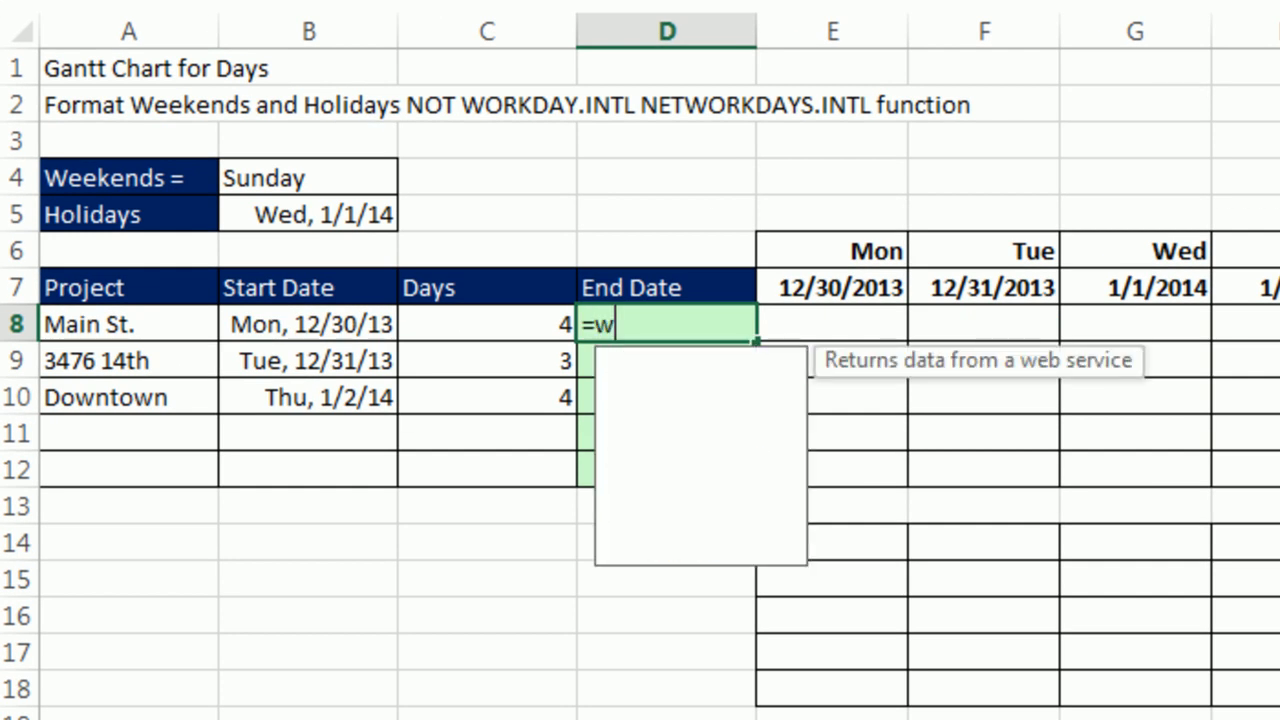
type("ork")
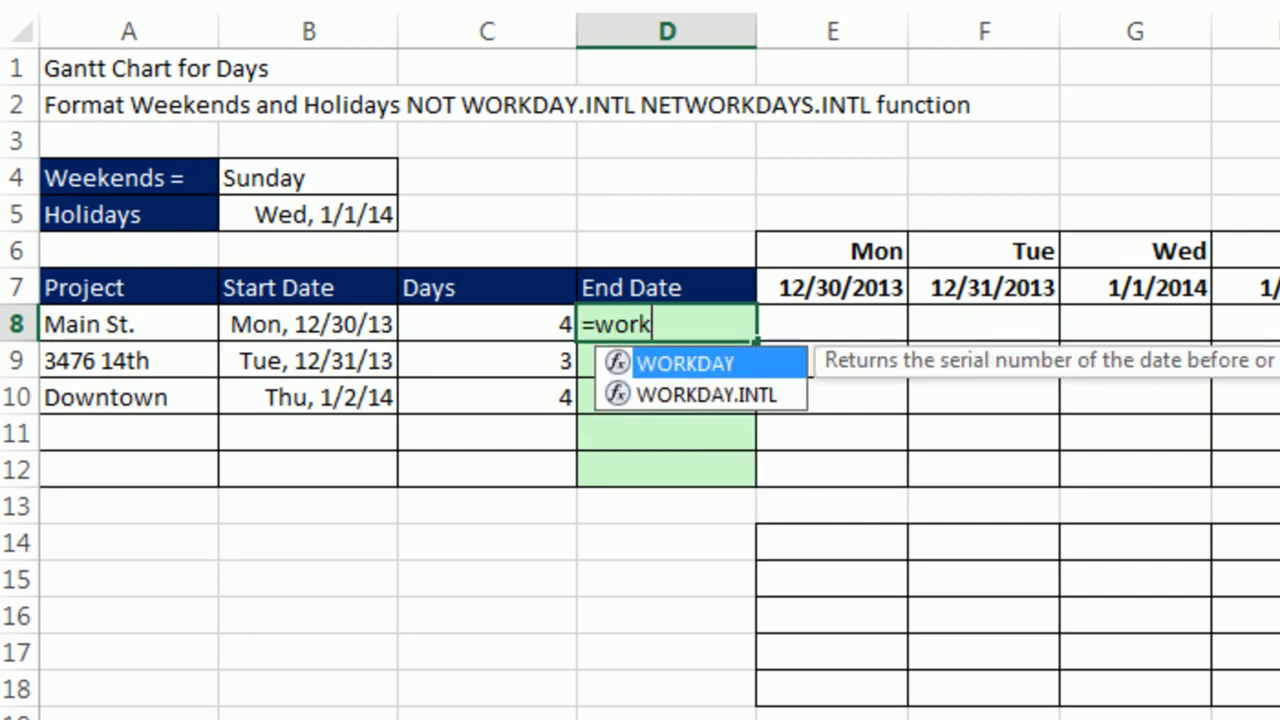
key("Down")
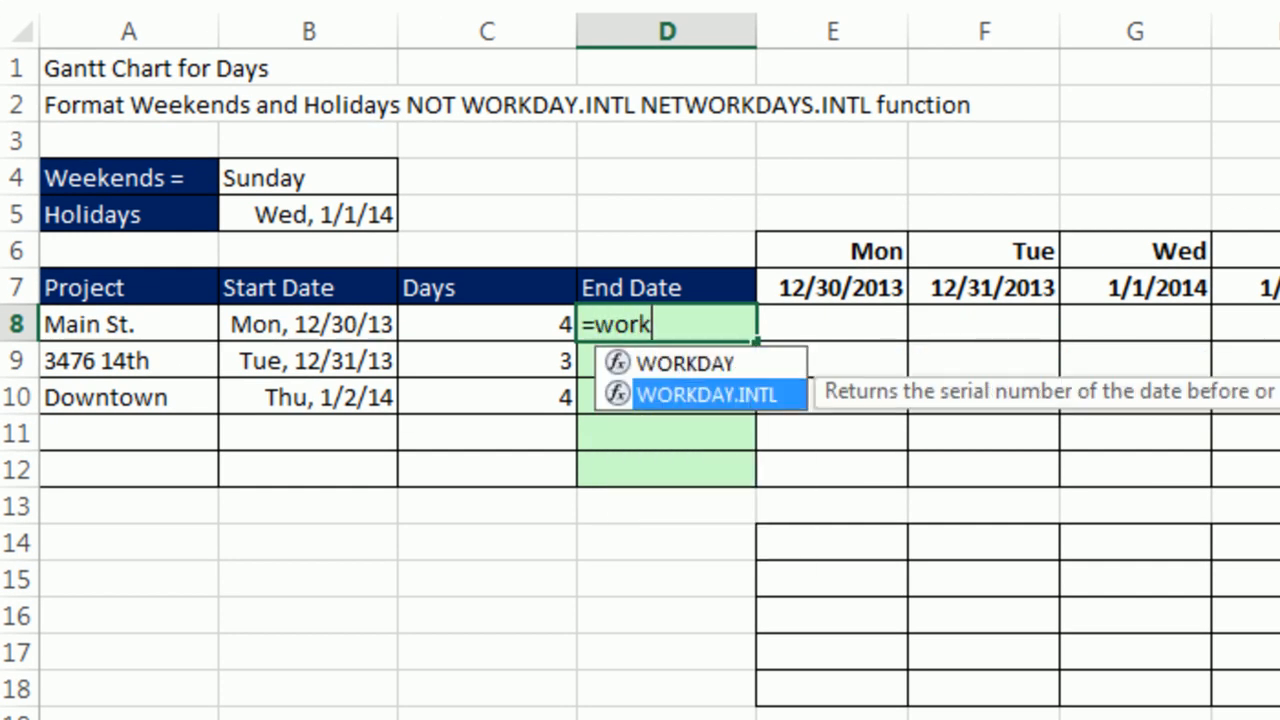
type("k")
key("Tab")
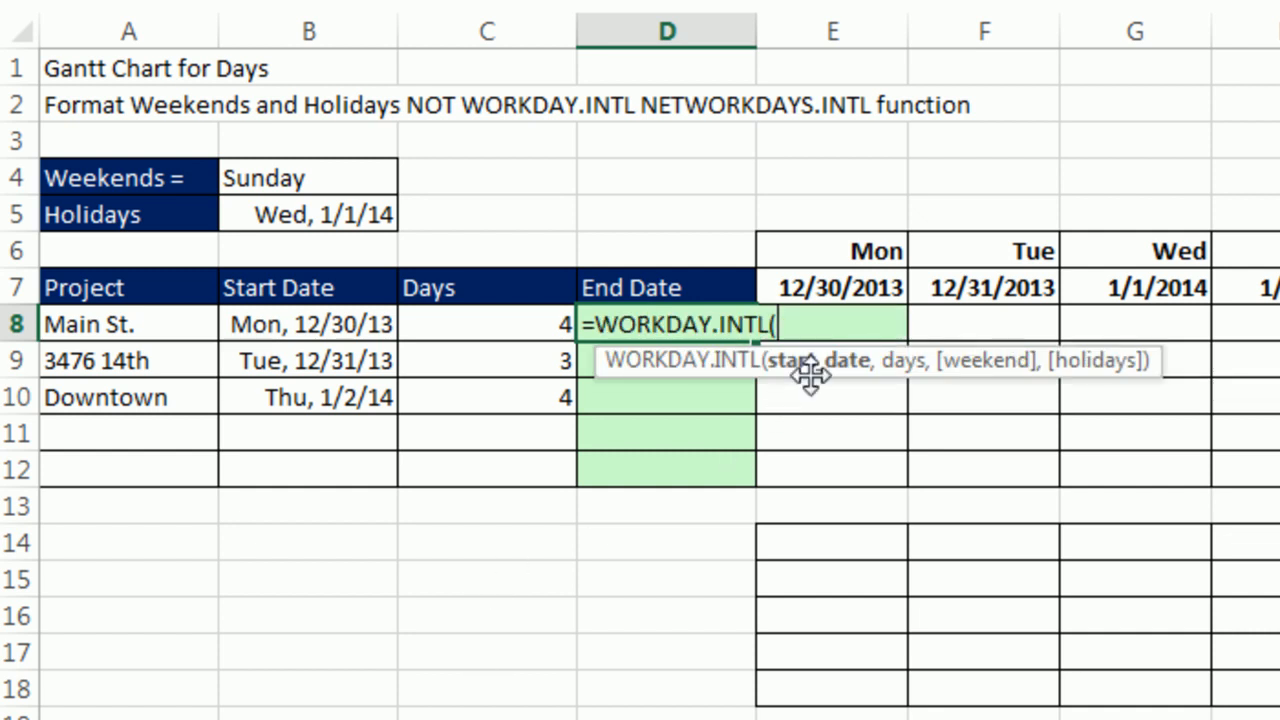
left_click(328, 318)
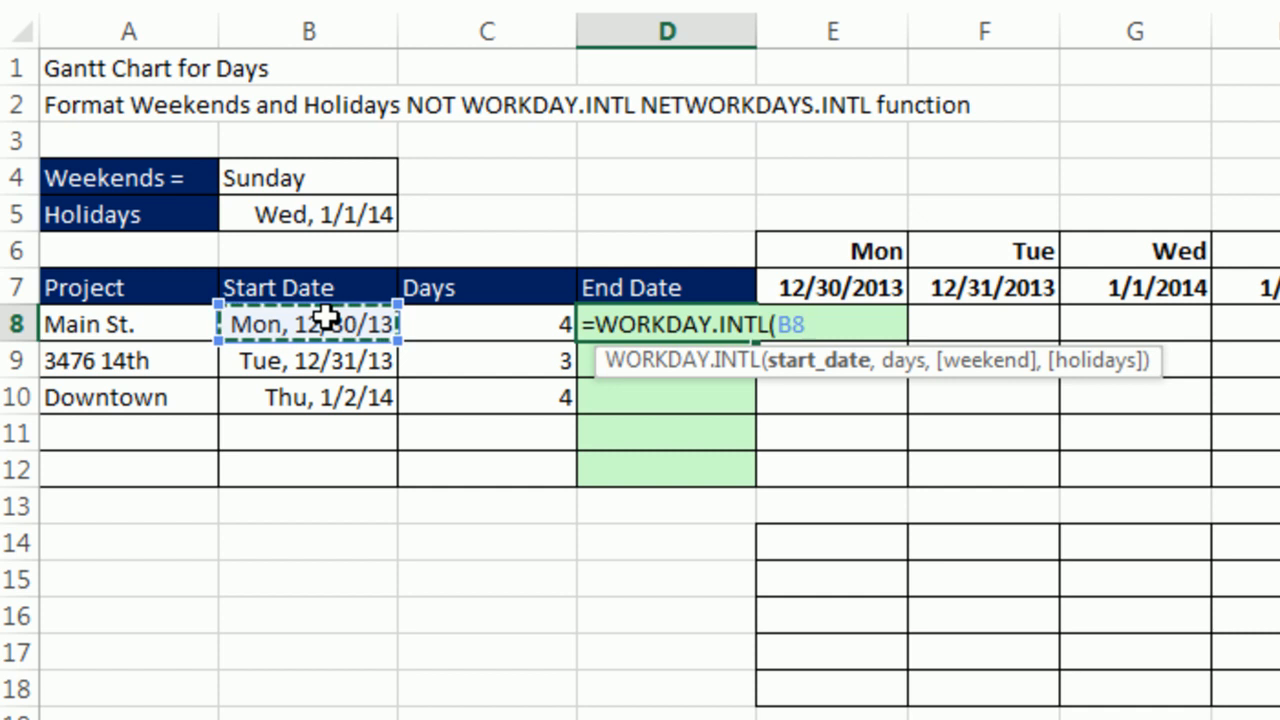
type(",")
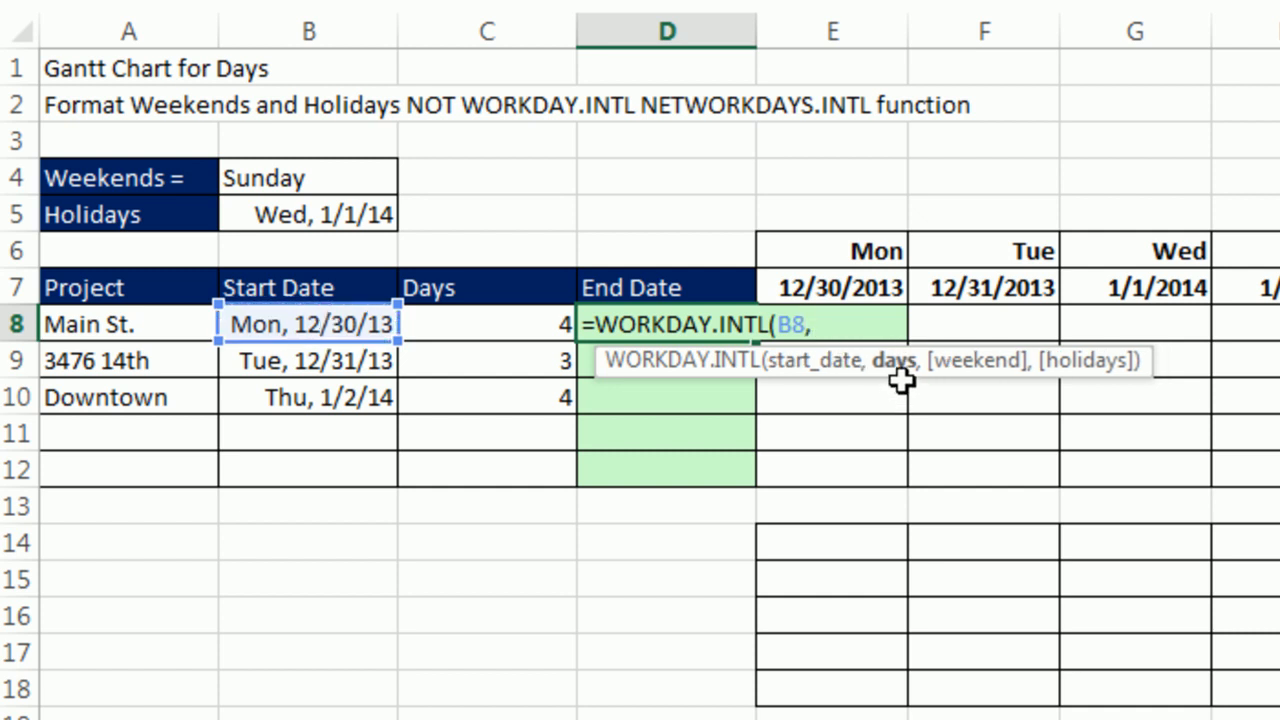
left_click(508, 332)
type(",")
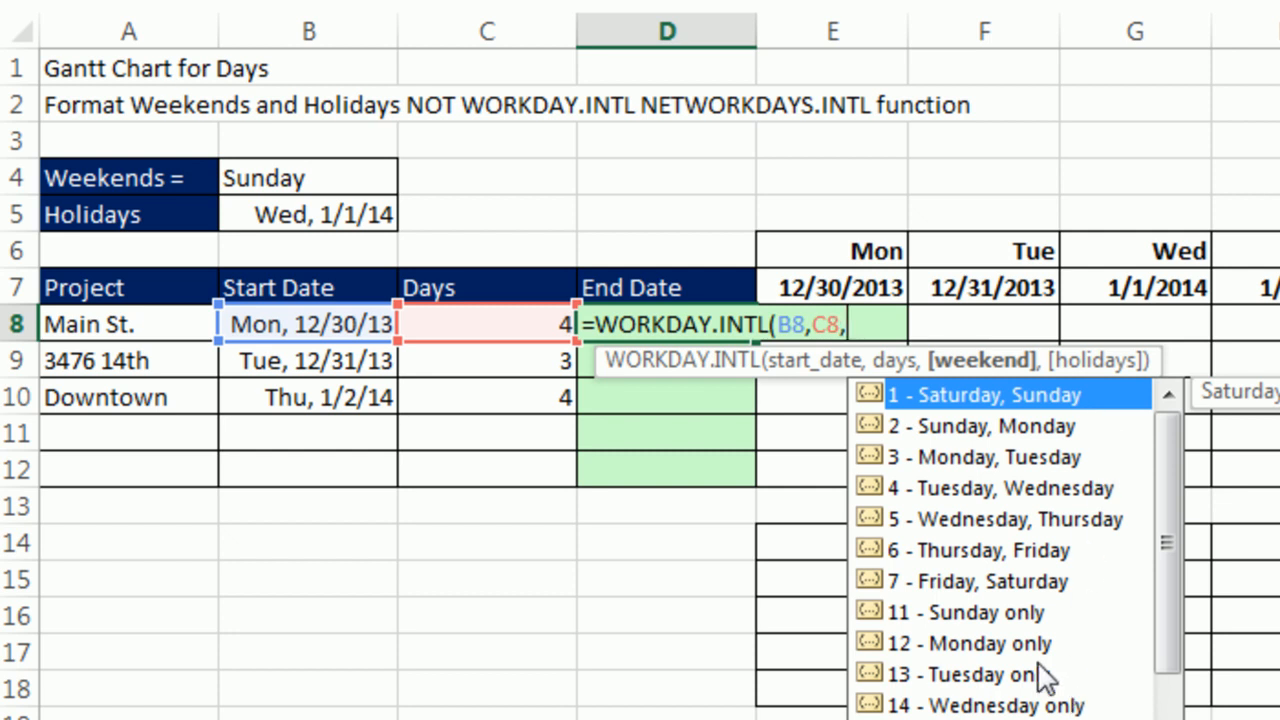
Step: Complete the D8 formula with weekend option 11 - Sunday only and the absolute holiday reference $B$5, and enter it
double_click(915, 612)
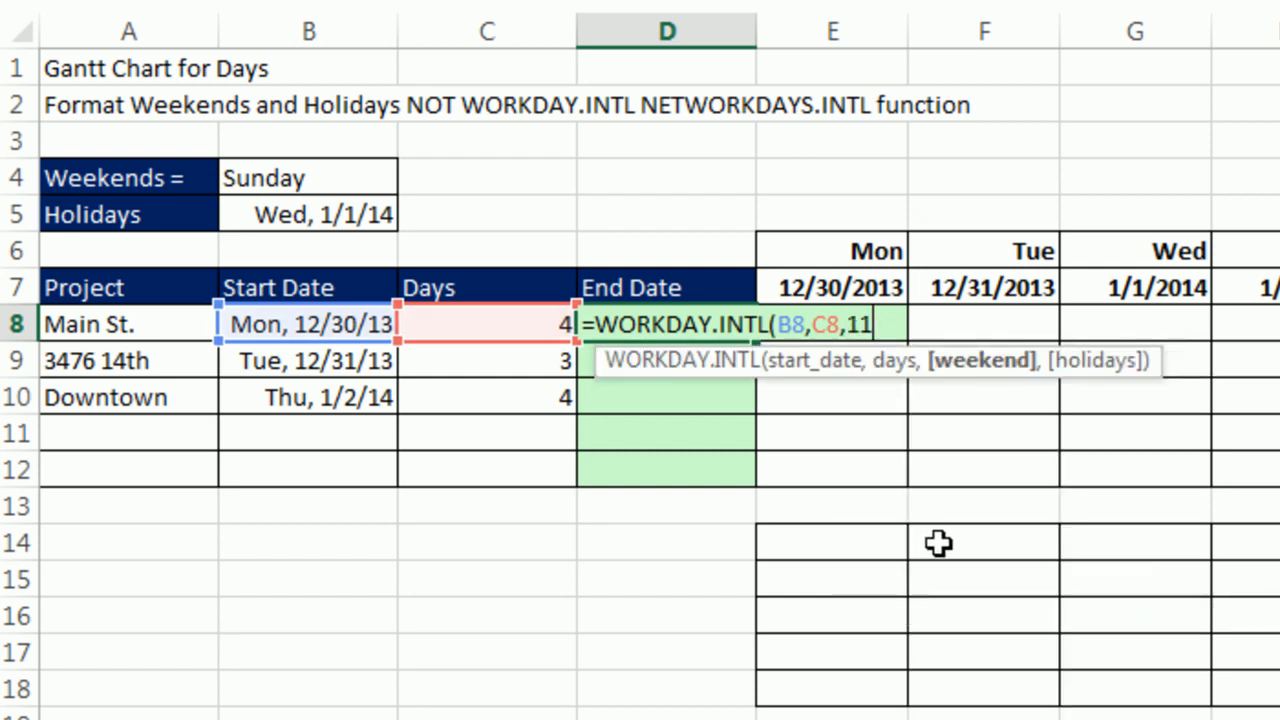
type(",")
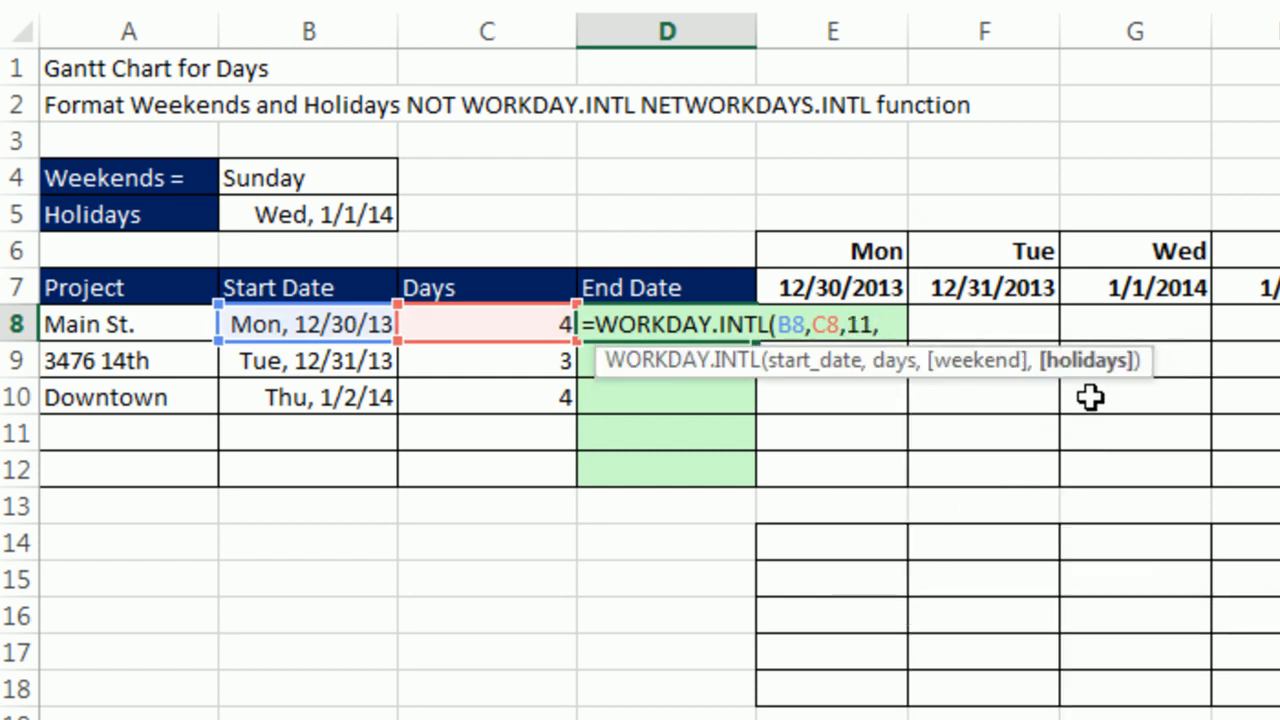
left_click(330, 214)
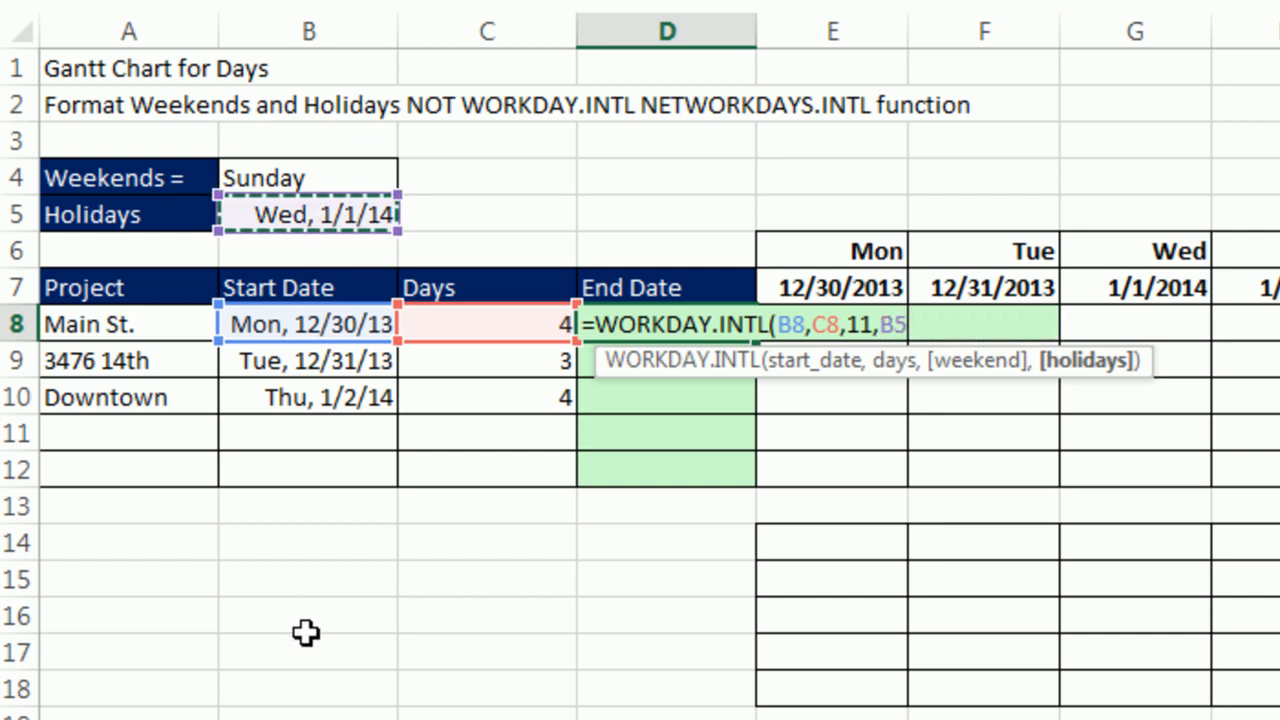
key("F4")
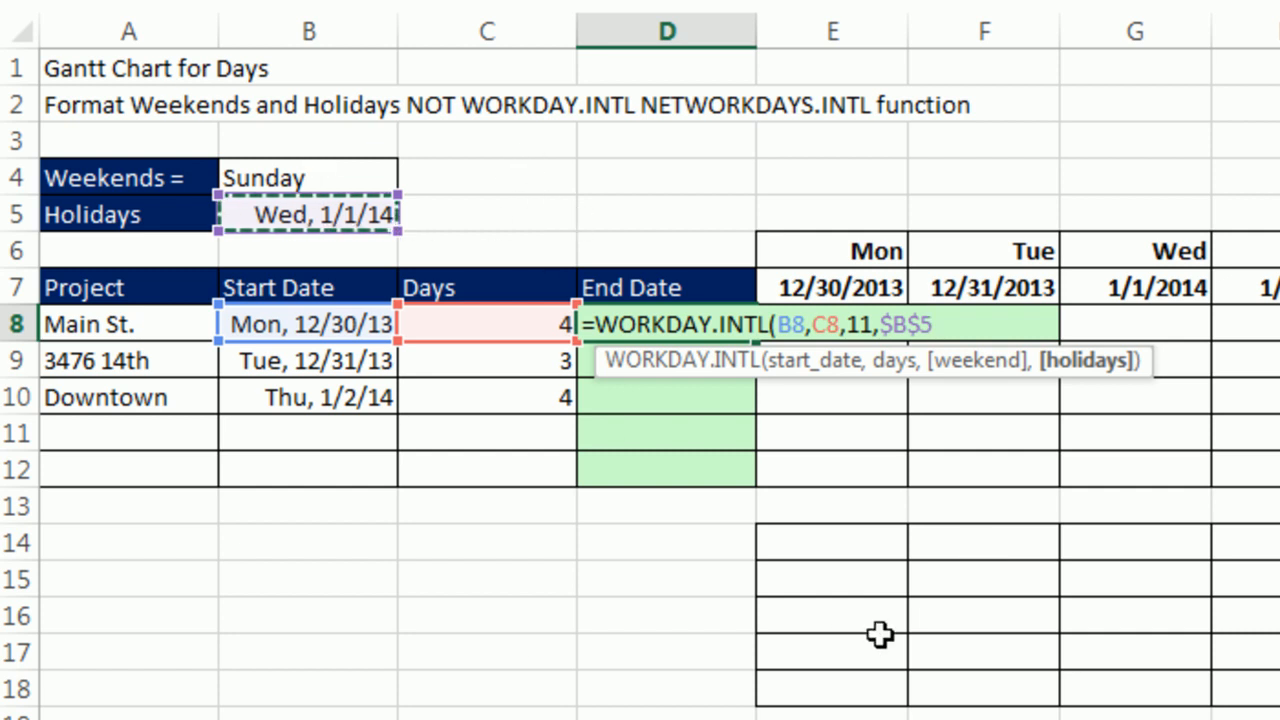
type(")")
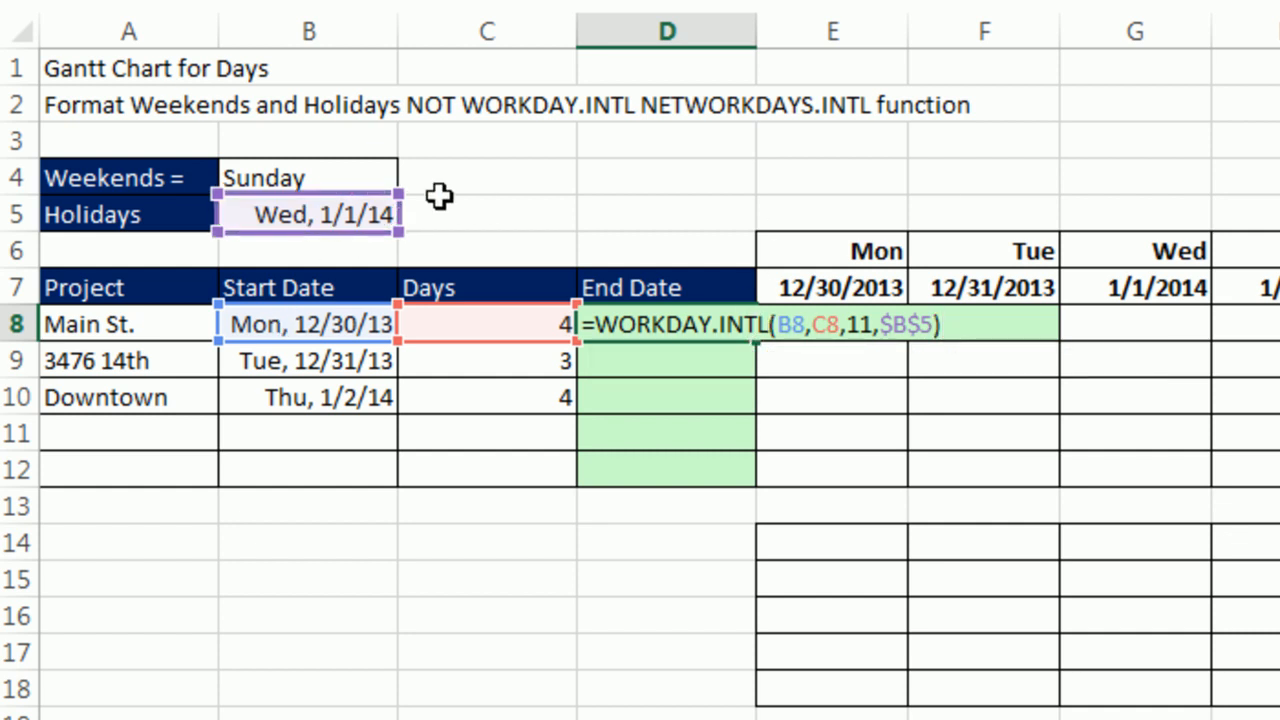
key("ctrl+Return")
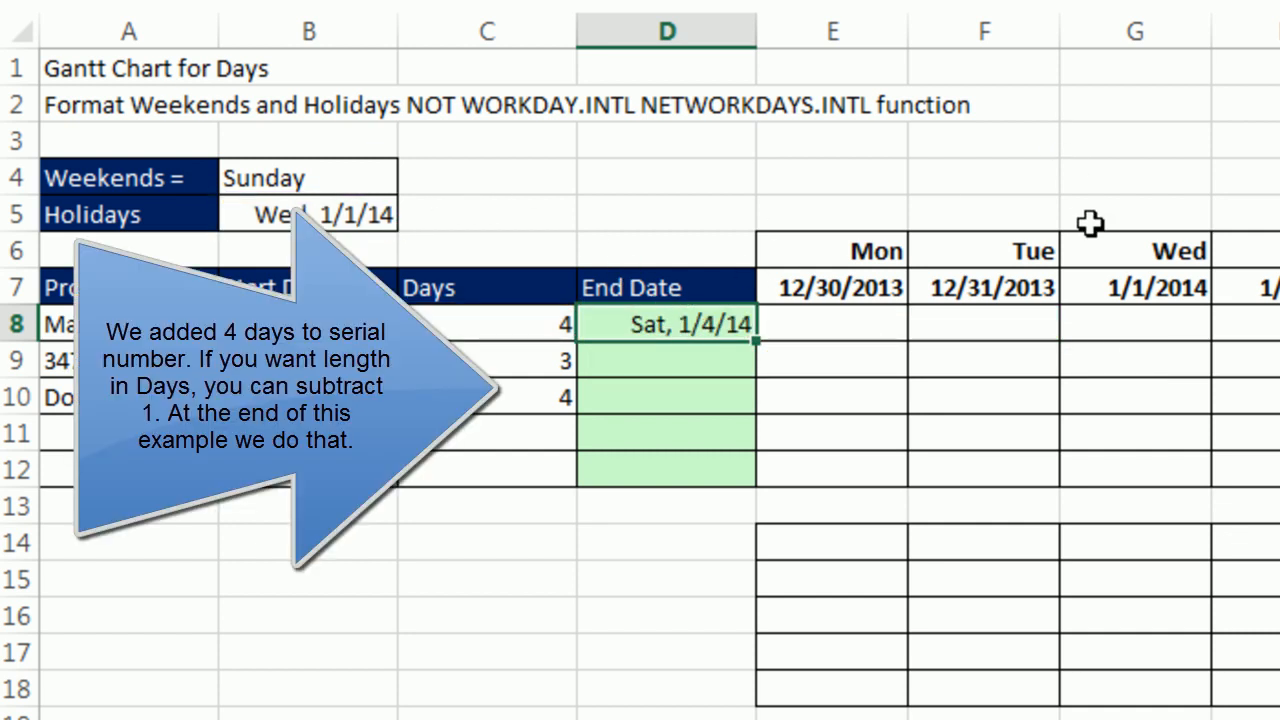
Step: Copy the D8 End Date formula down through D12
left_click_drag(757, 379, 735, 492)
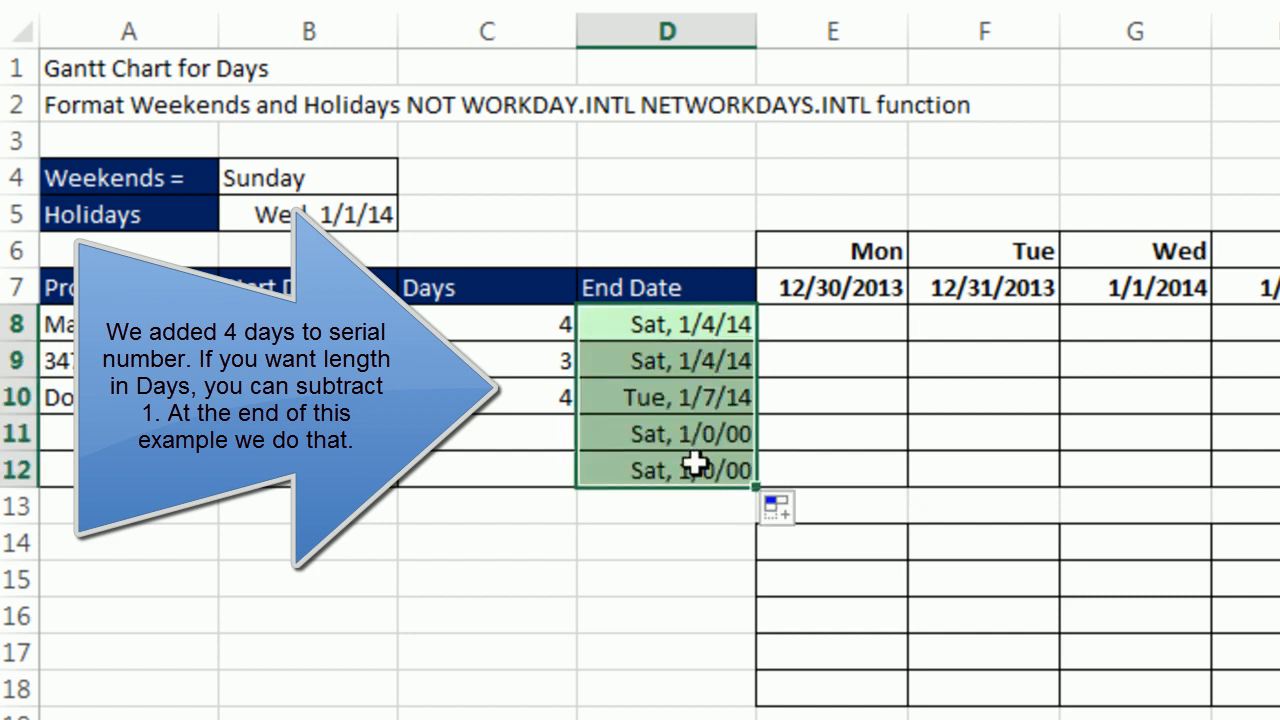
key("shift+Up")
key("shift+Up")
Step: Insert an IF function with the logical test COUNTA(A8:C8)=3 before WORKDAY.INTL in the D8 formula
double_click(690, 328)
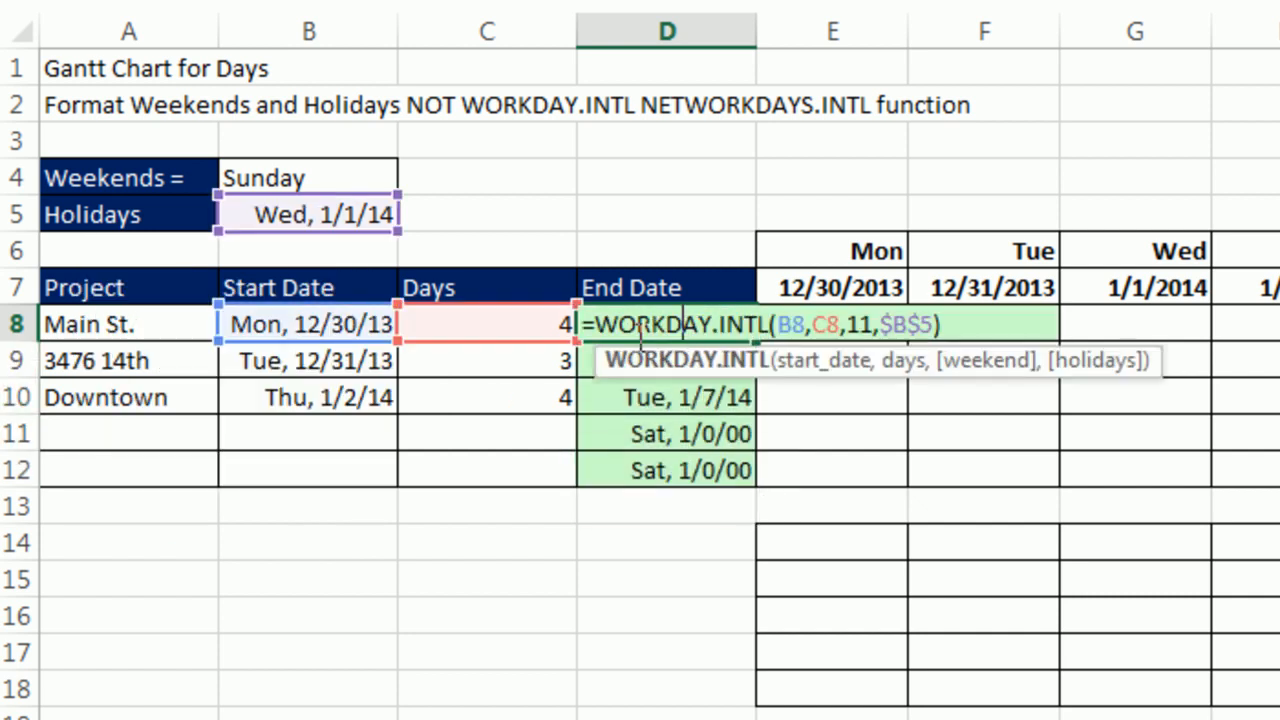
type("IF(counta")
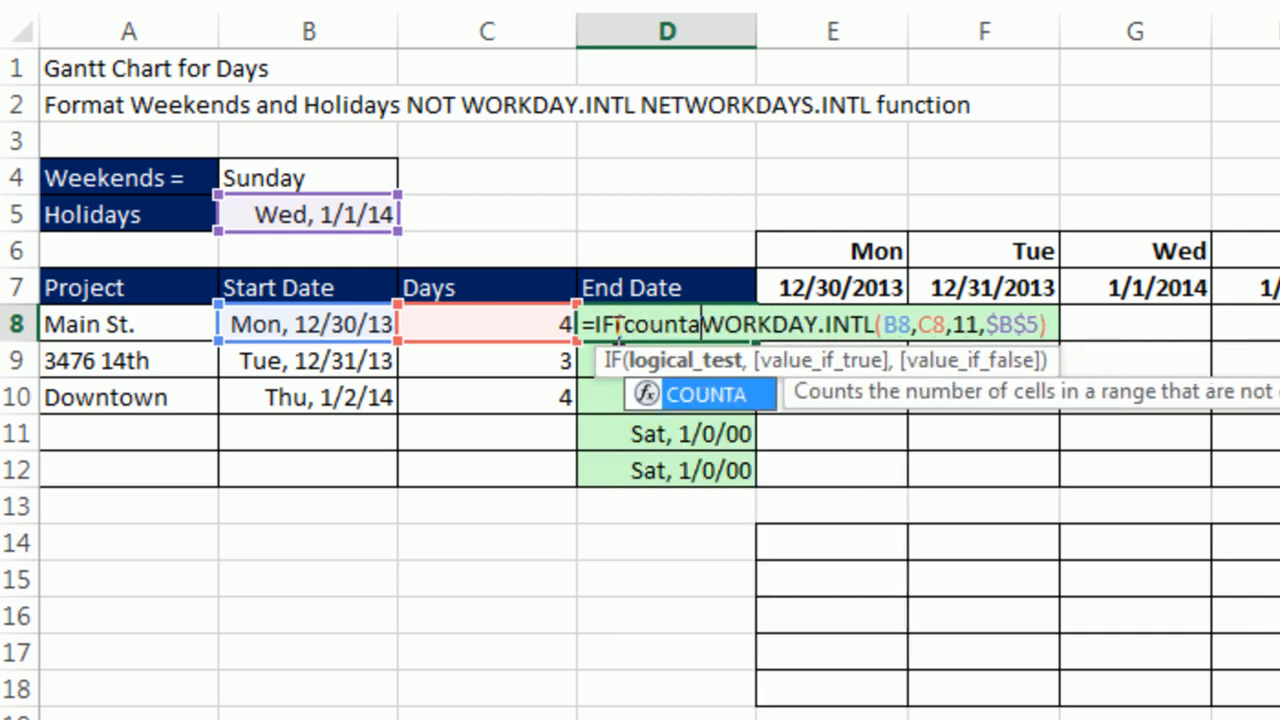
key("Tab")
left_click_drag(103, 320, 474, 317)
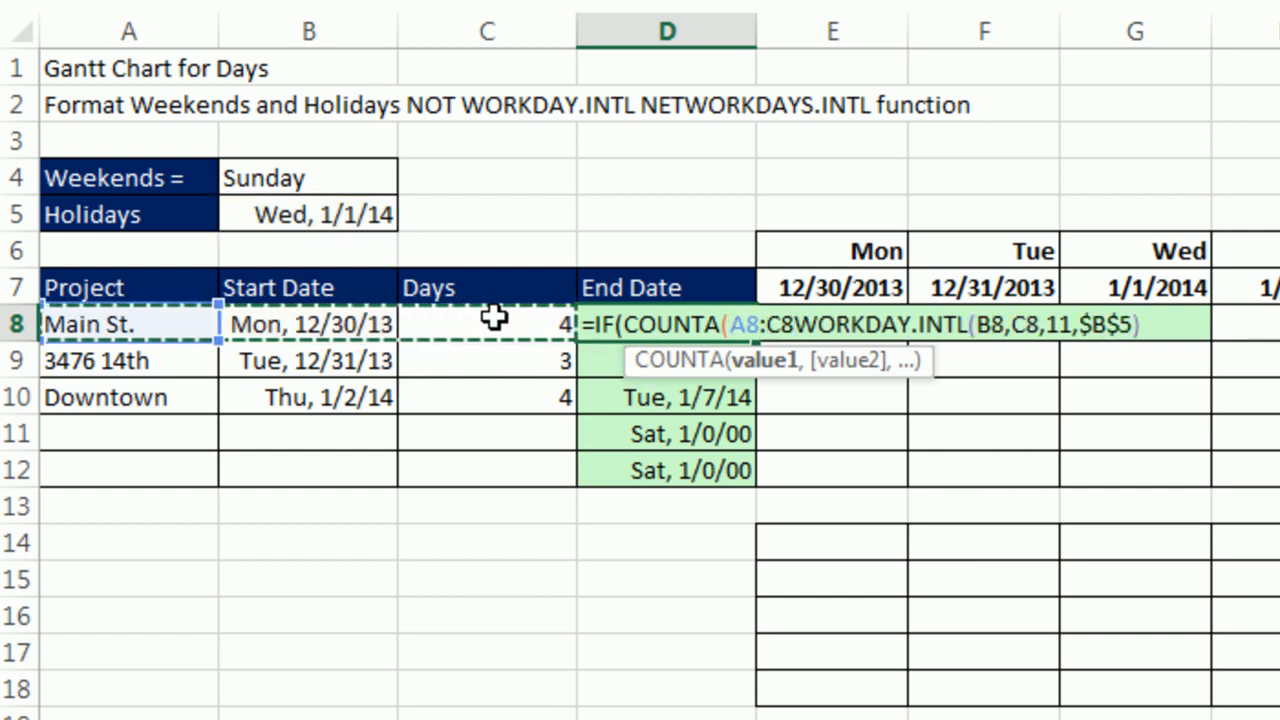
type(")")
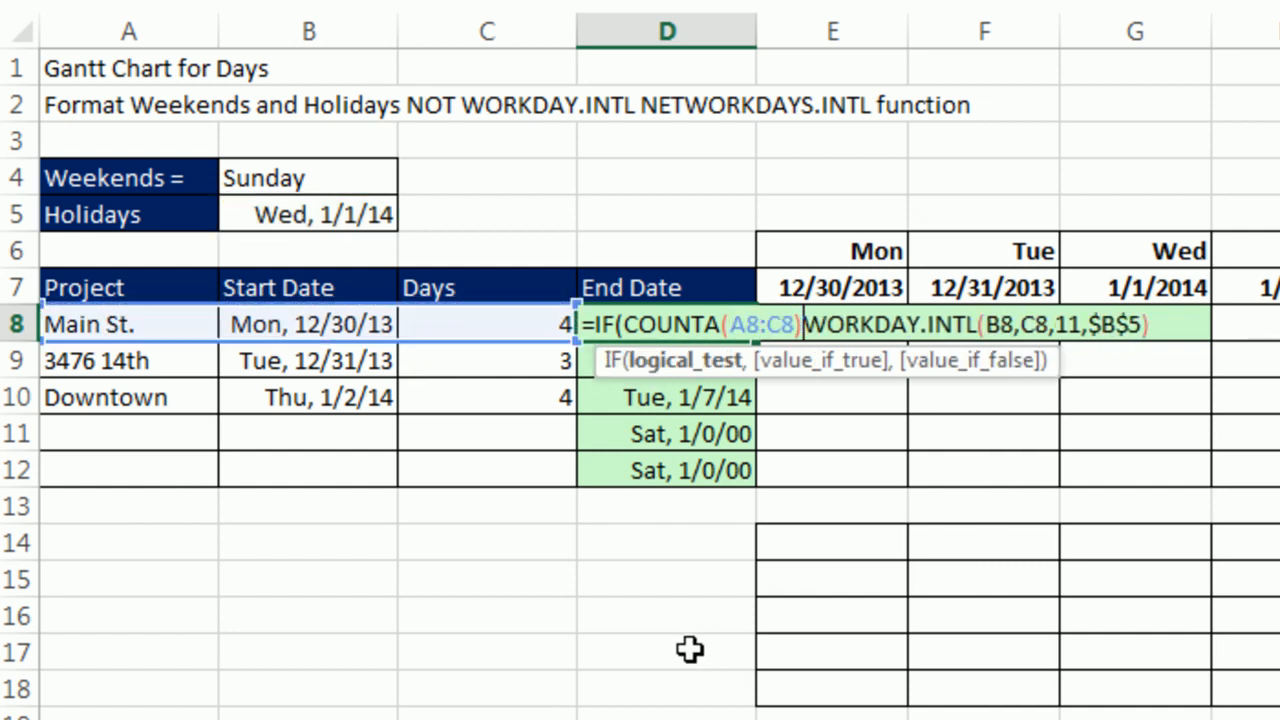
type("=3")
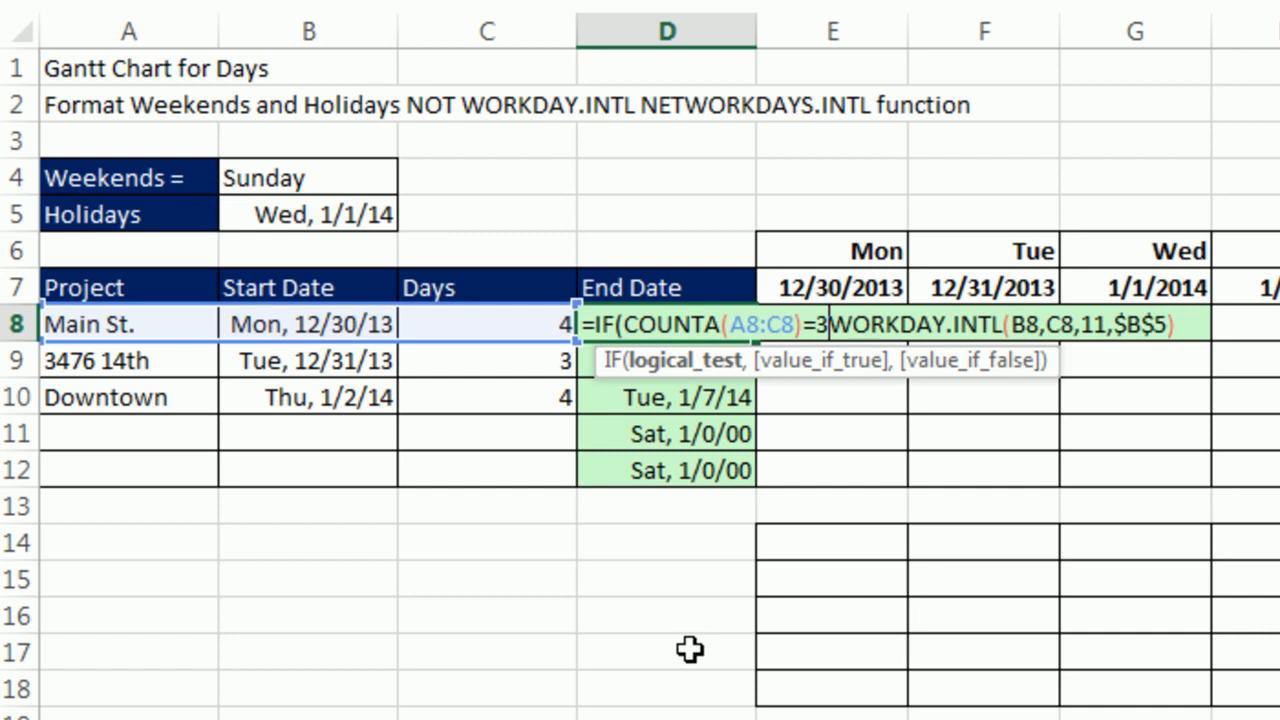
type(",")
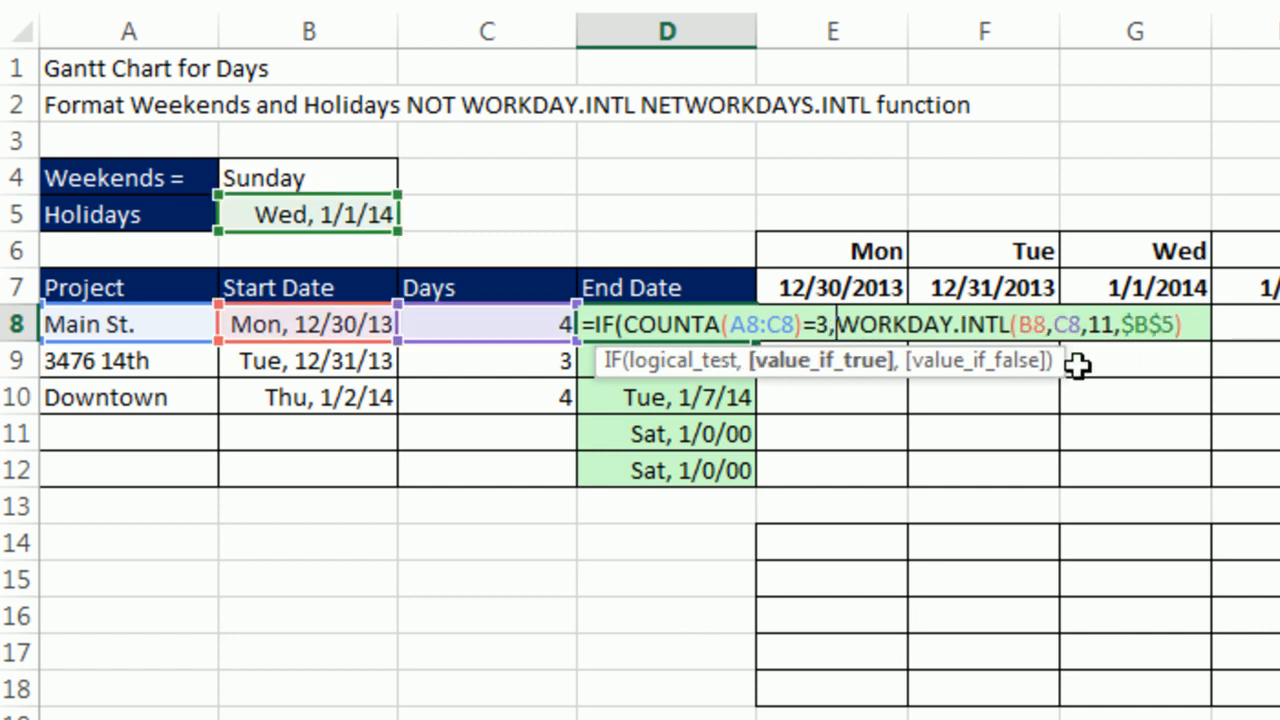
Step: Finish the D8 IF formula with an empty text string "" as the value if false, and enter it
left_click(1193, 326)
type(",")
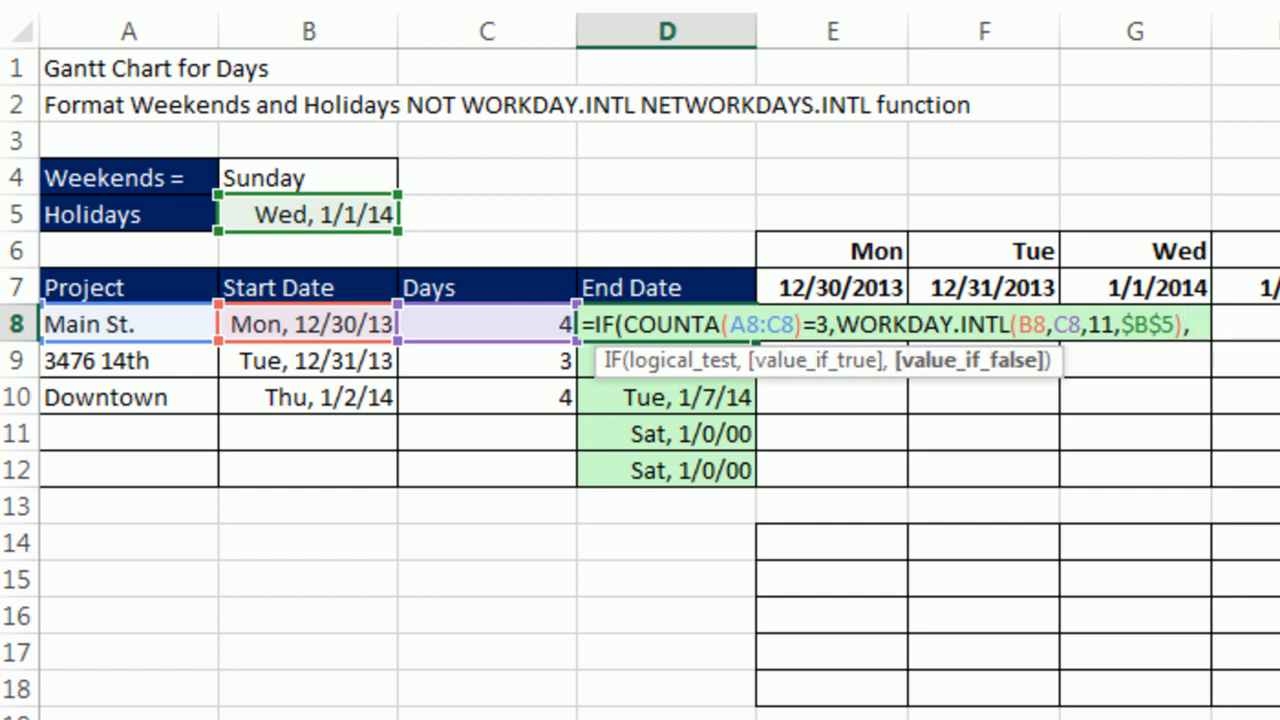
type("\"\"")
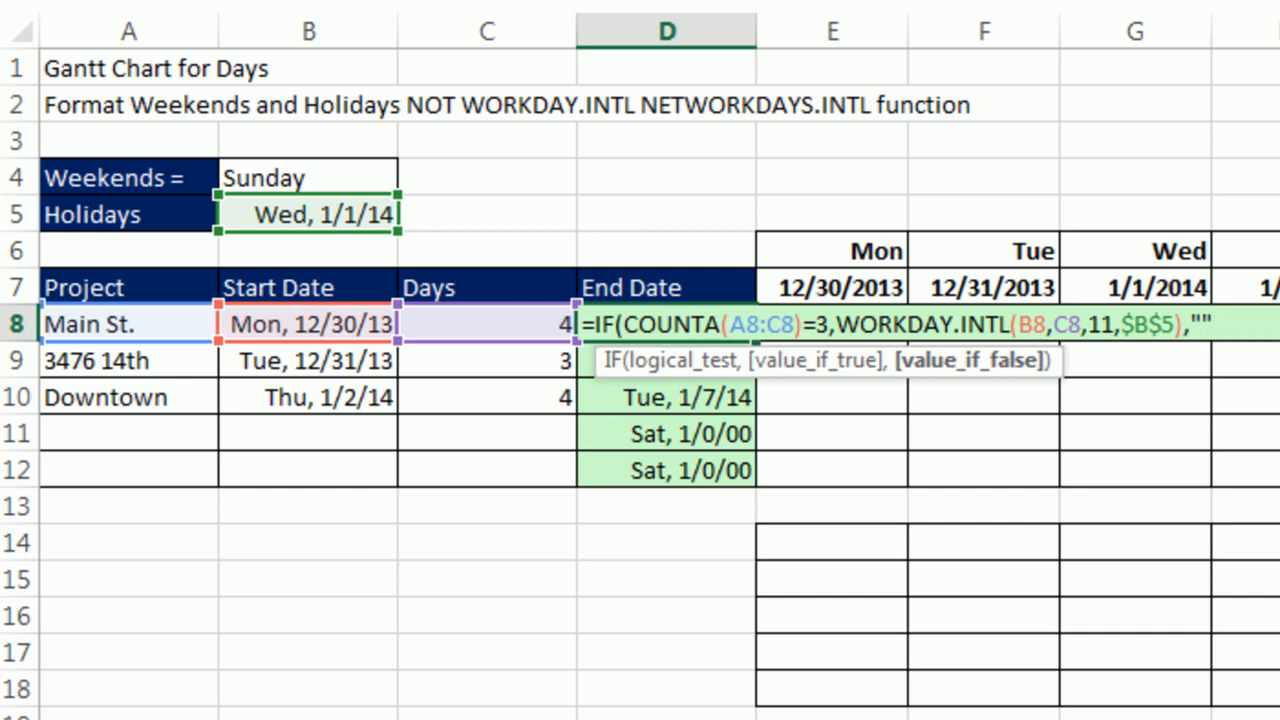
type(")")
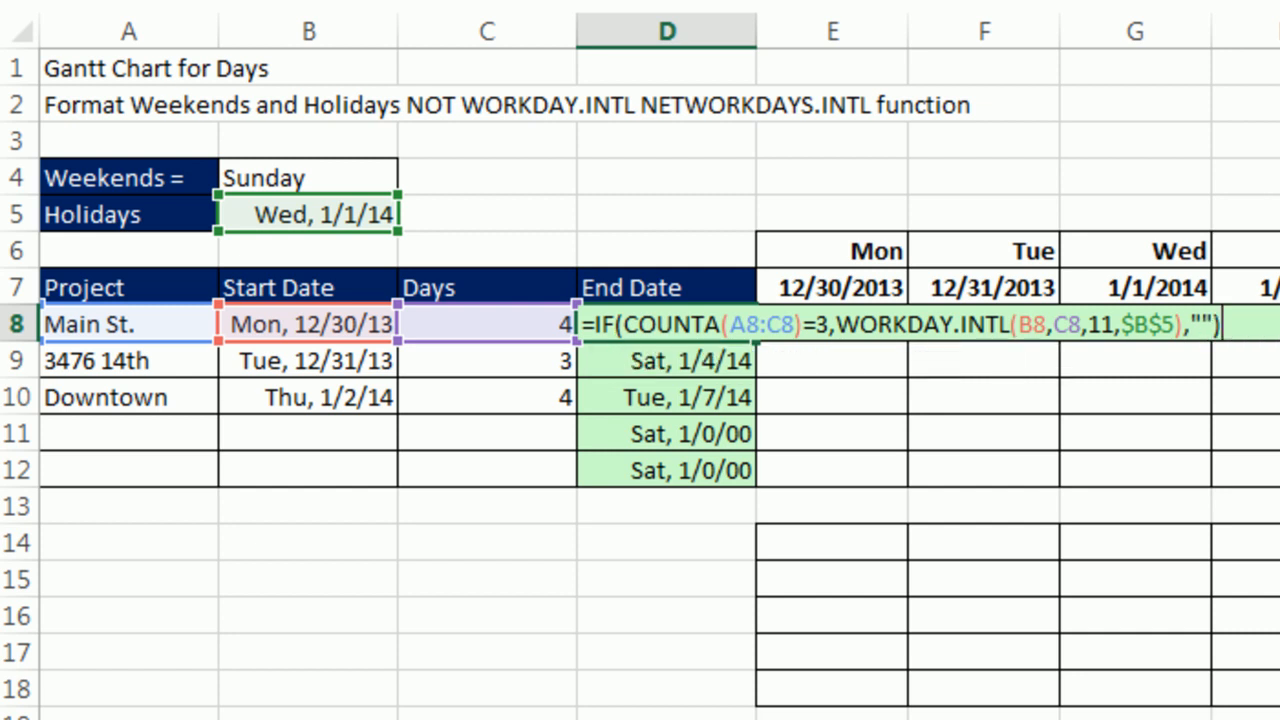
key("ctrl+Return")
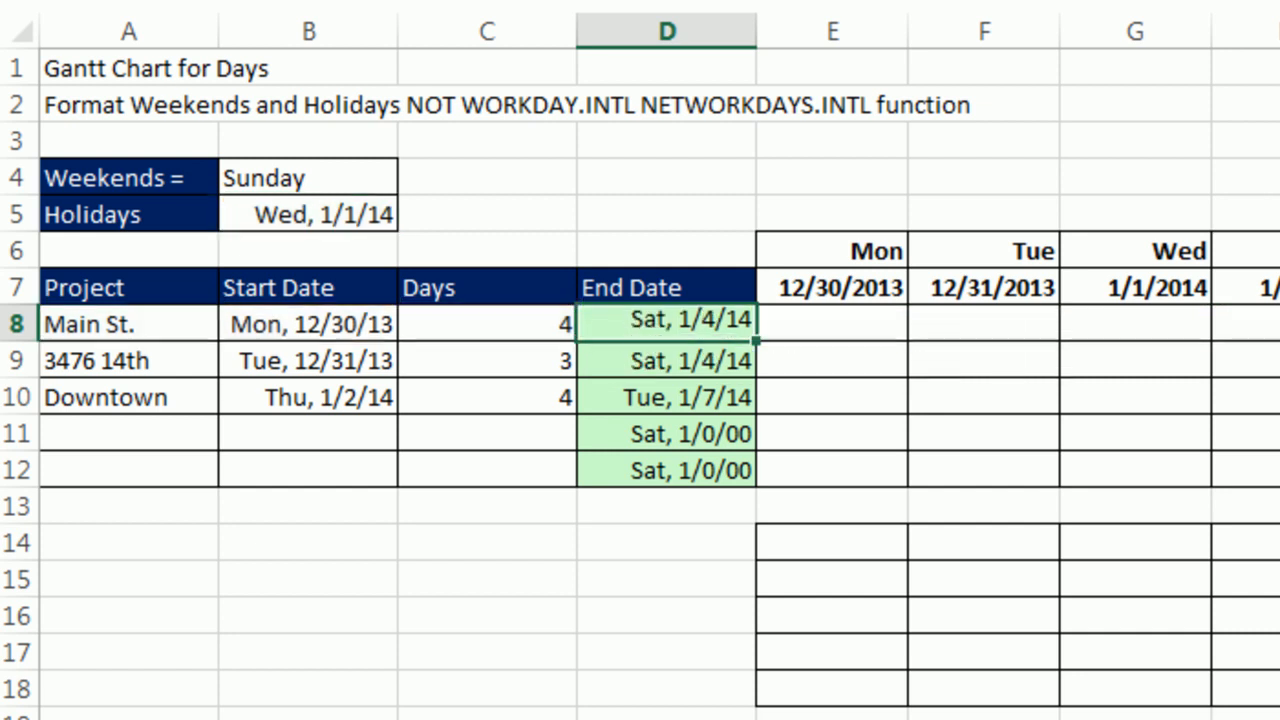
Step: Copy the D8 End Date formula with the IF test down through D12
double_click(756, 343)
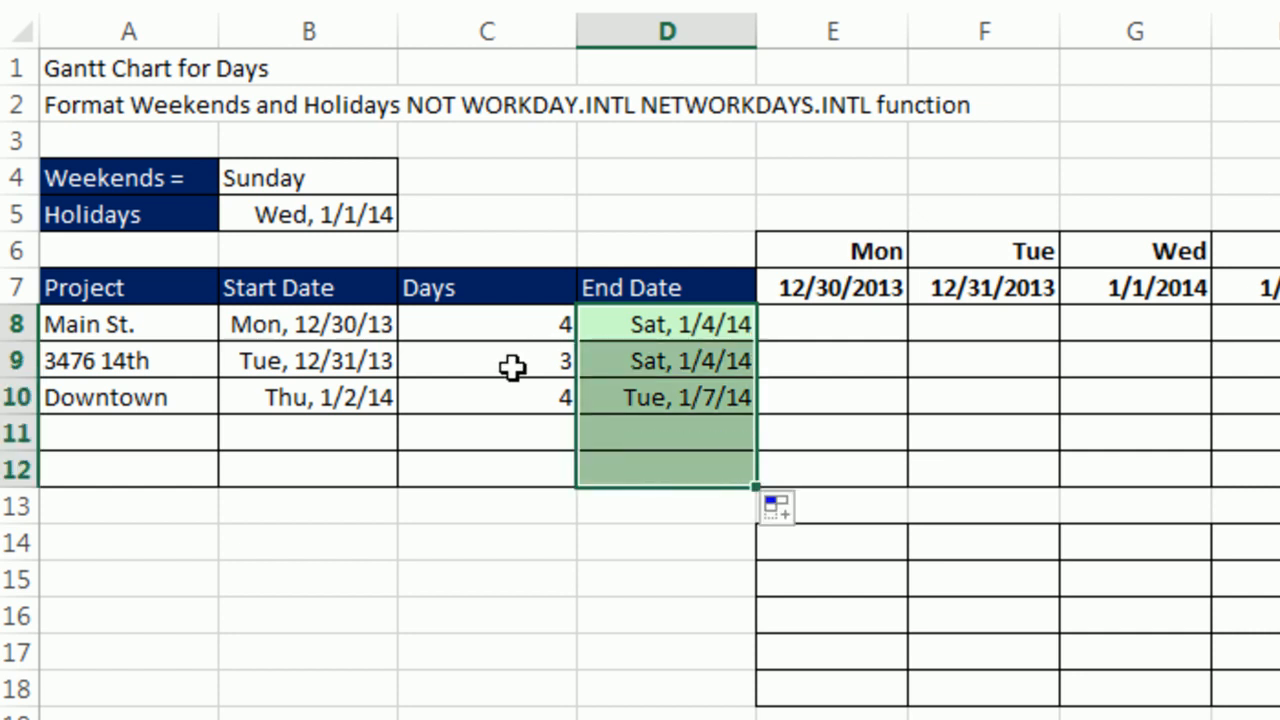
Step: Test the End Date formula in row 11 with project s, start date 1/12/14 and 5 days, and undo the three entries
left_click(166, 431)
type("s")
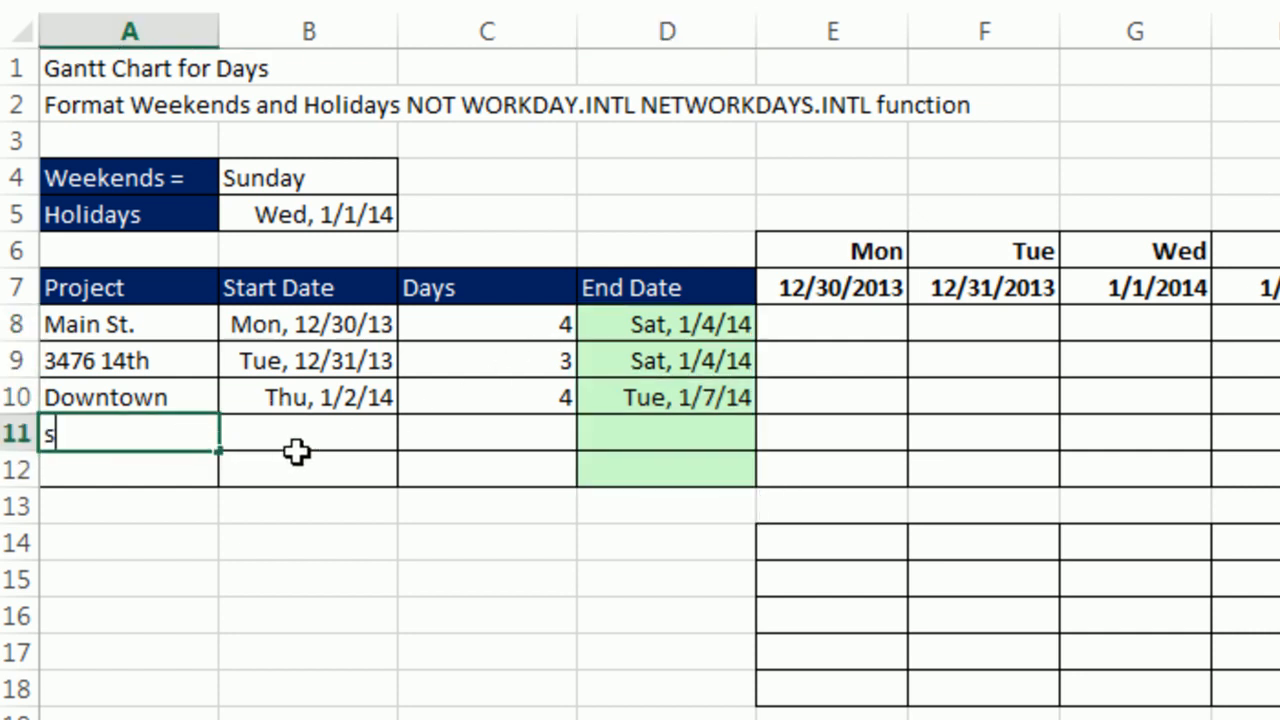
left_click(325, 427)
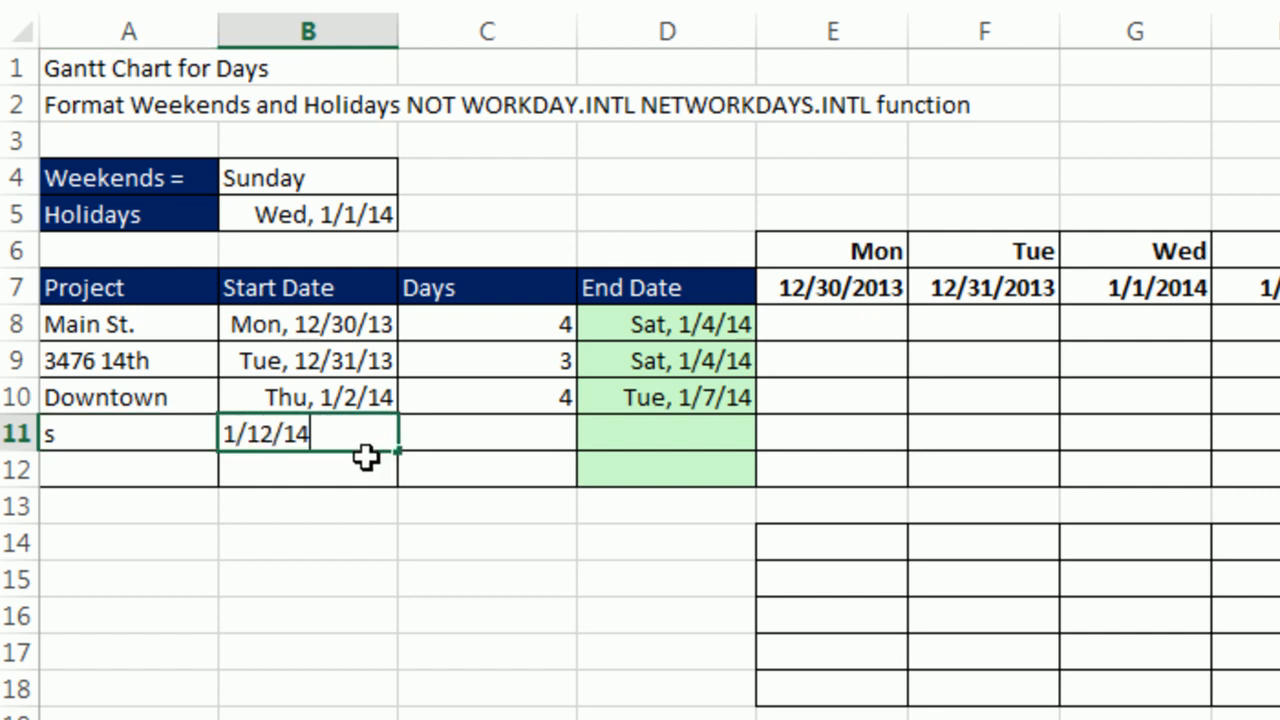
key("Tab")
type("5")
key("ctrl+Return")
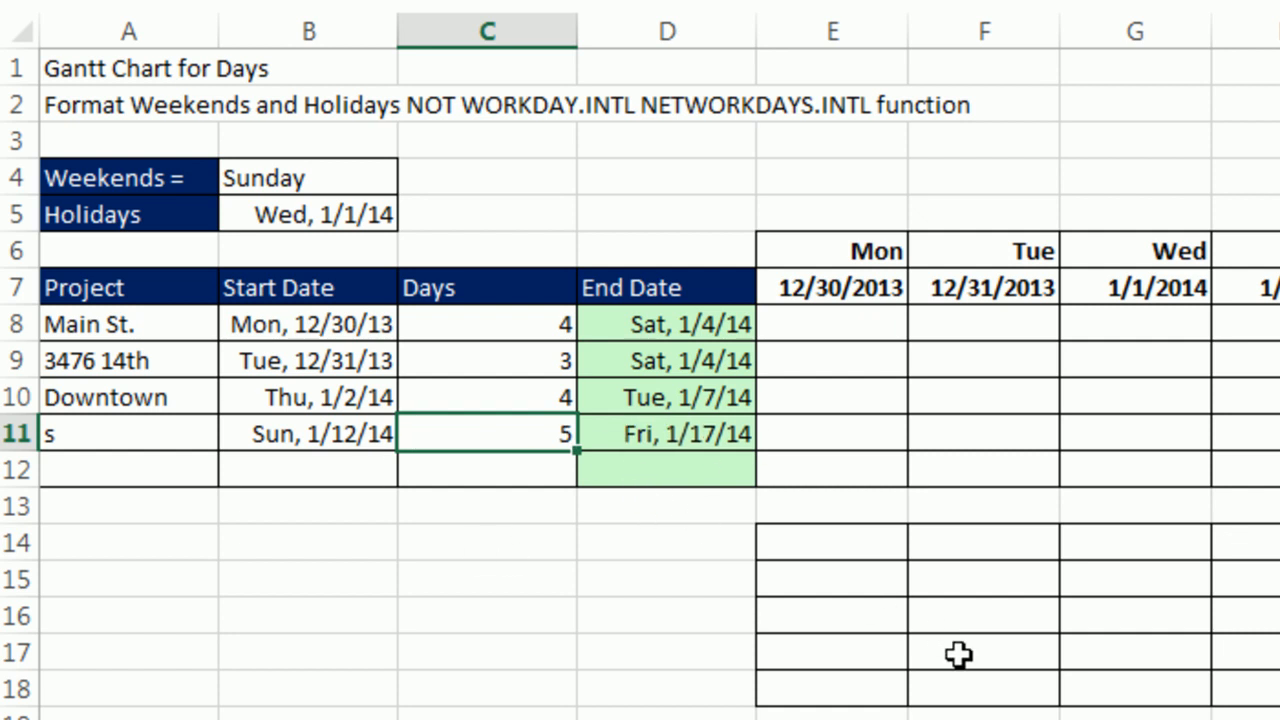
key("ctrl+z")
key("ctrl+z")
key("ctrl+z")
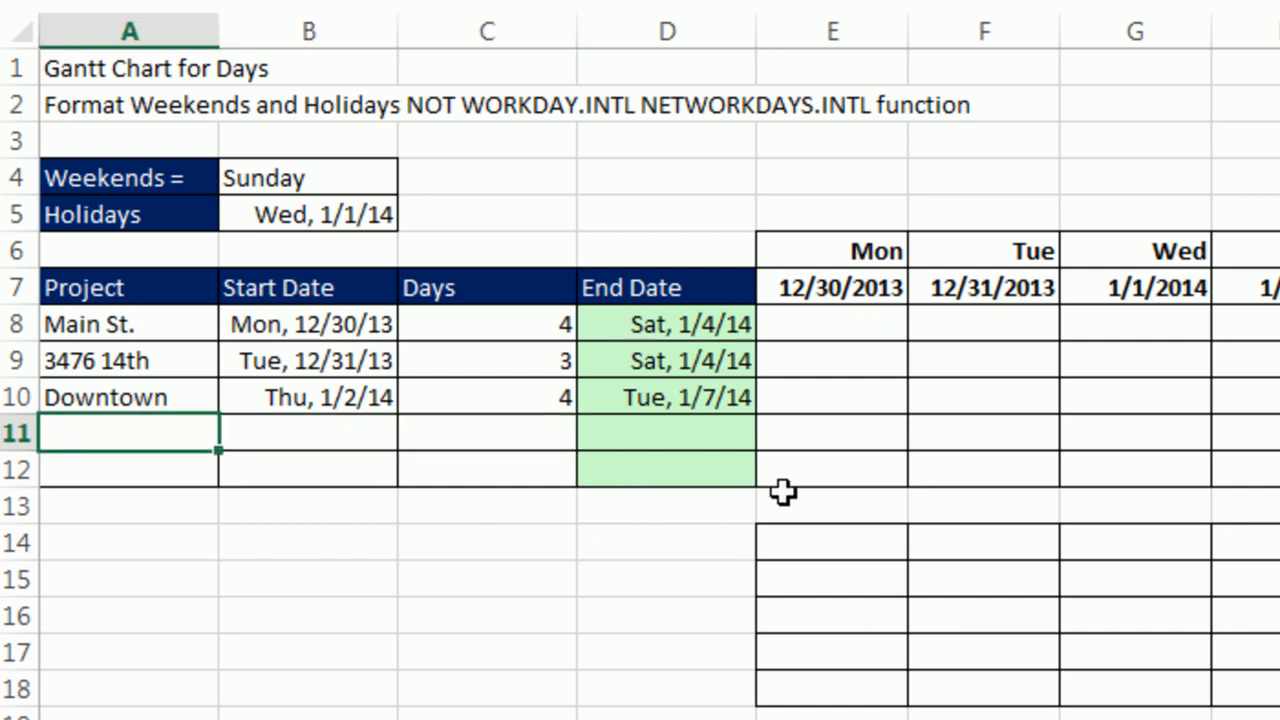
left_click(817, 326)
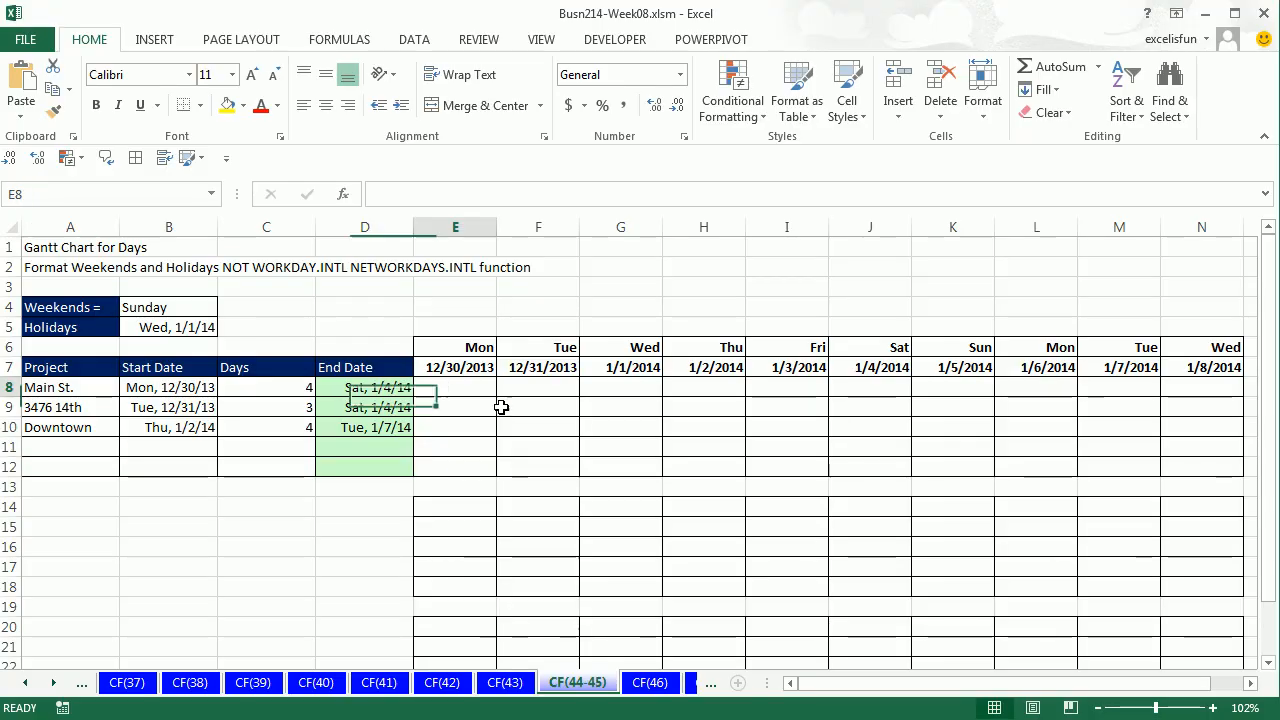
left_click_drag(501, 407, 1184, 460)
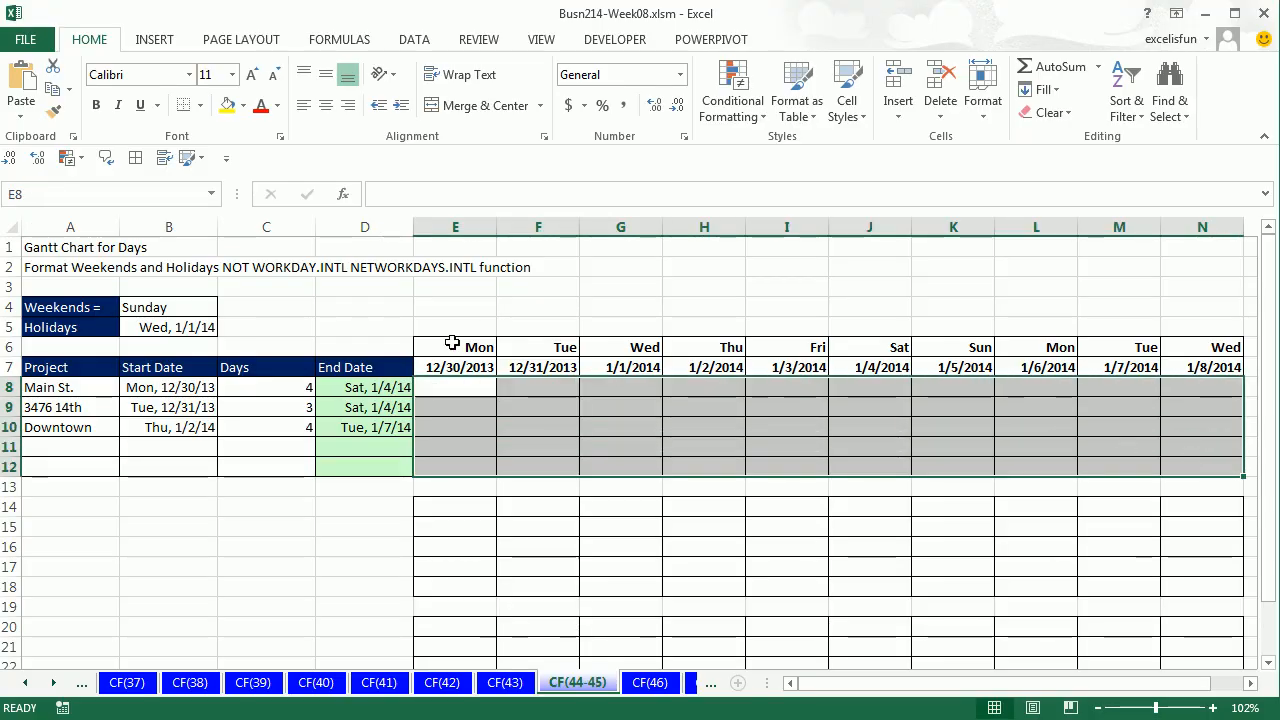
left_click(555, 413)
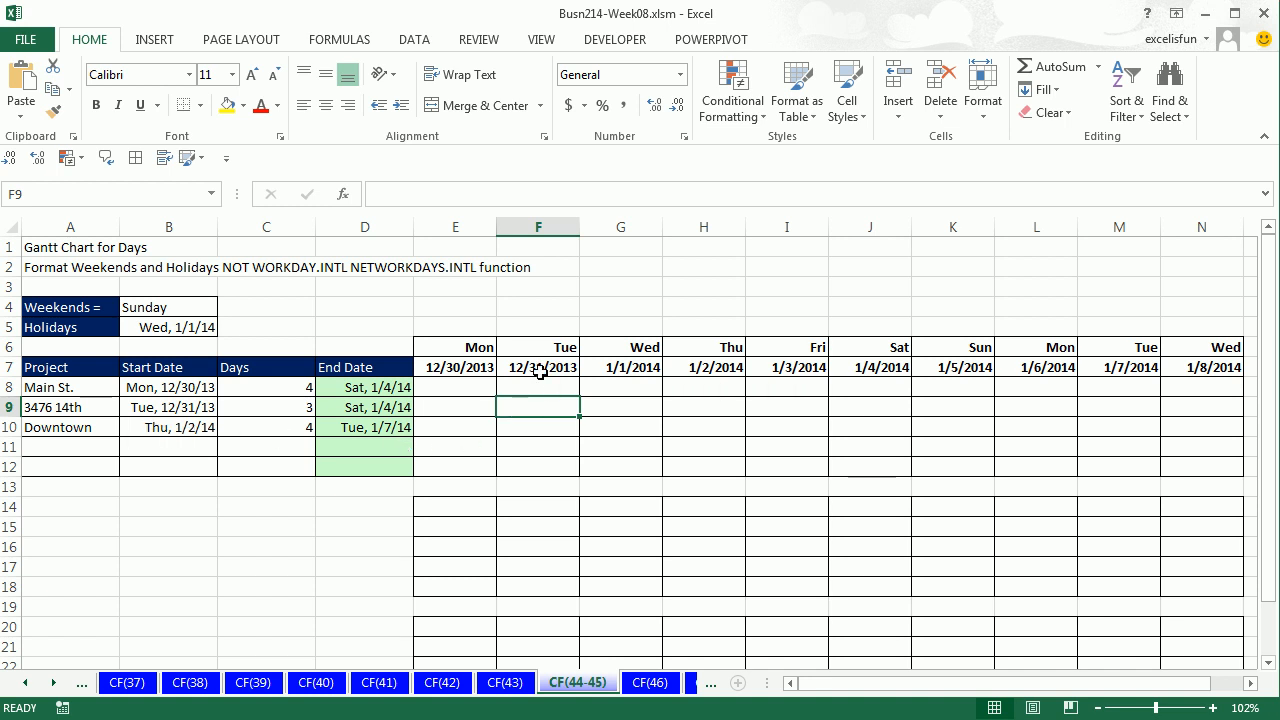
Step: Start an AND formula in E14 whose first condition is E$7>=$B8, comparing the header date with the project's start date
left_click(469, 514)
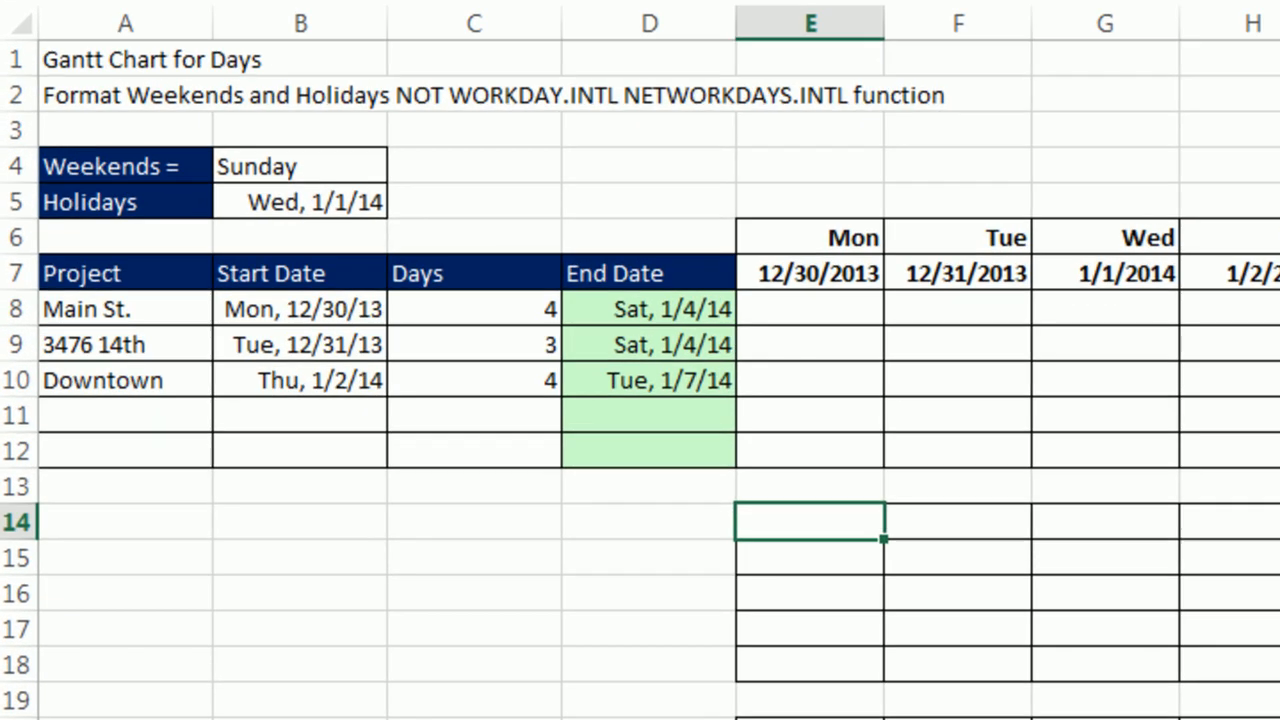
type("=and")
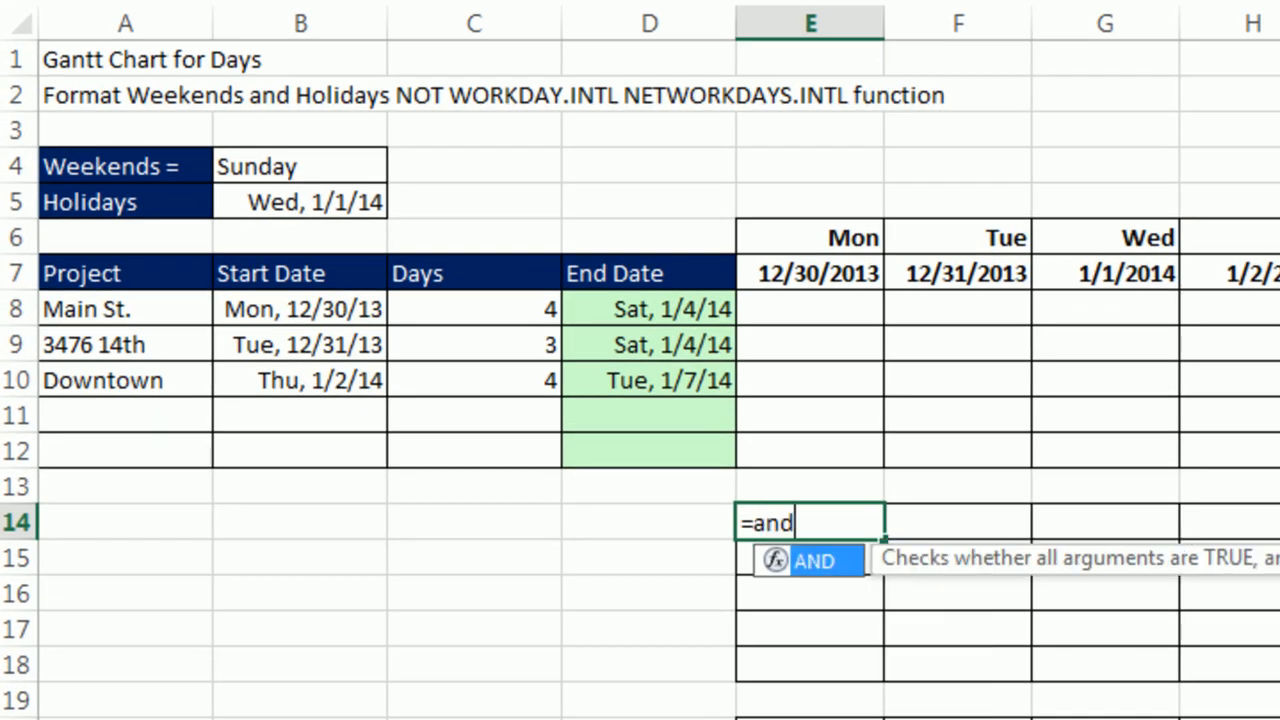
key("Tab")
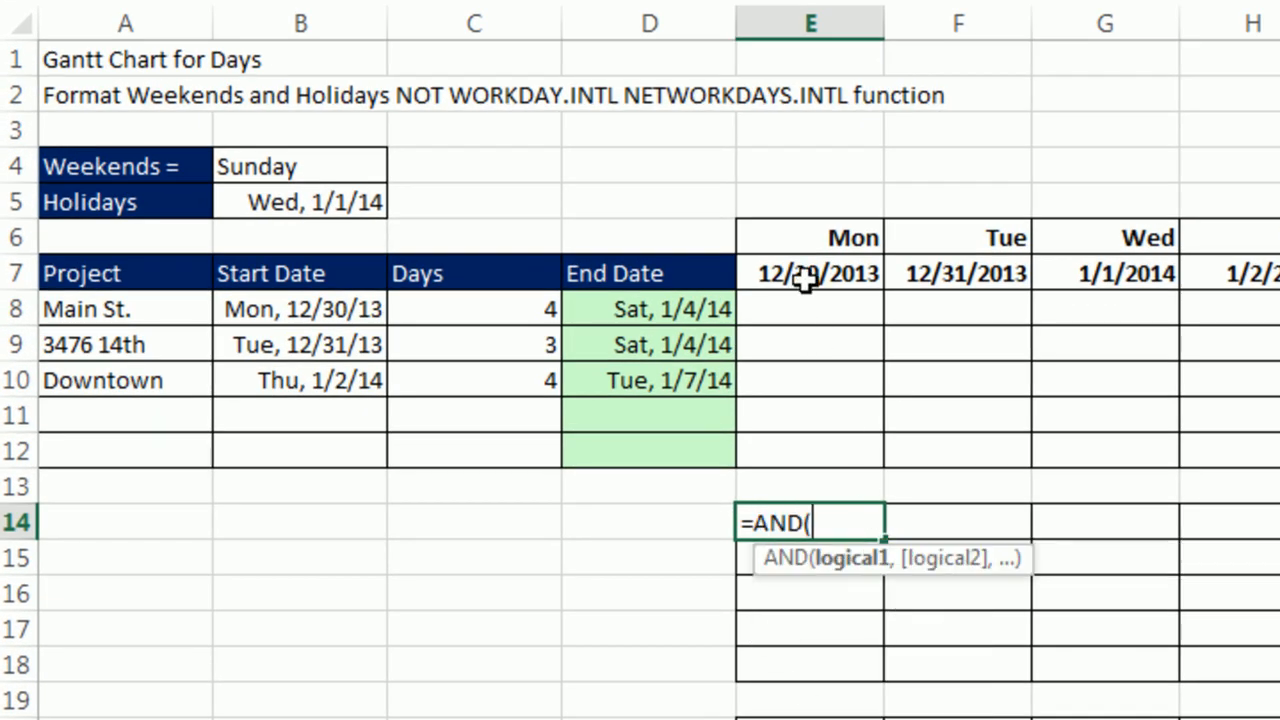
key("F4")
key("F4")
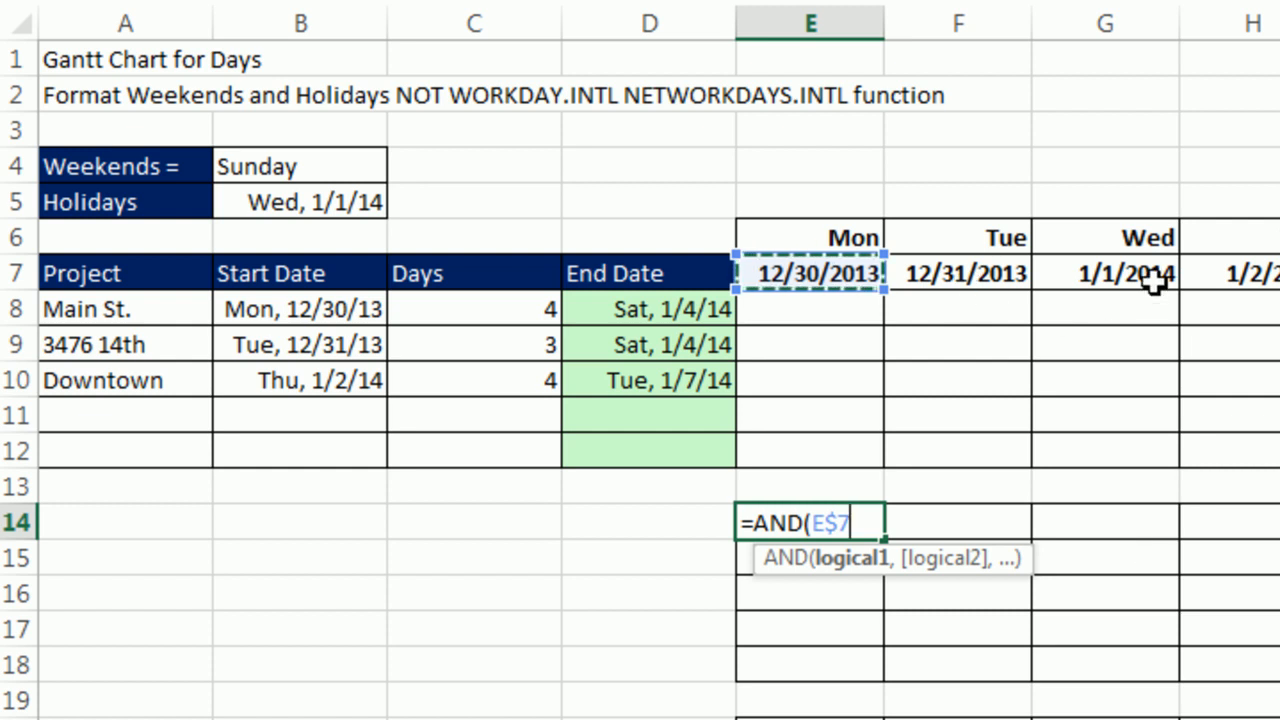
type(">=")
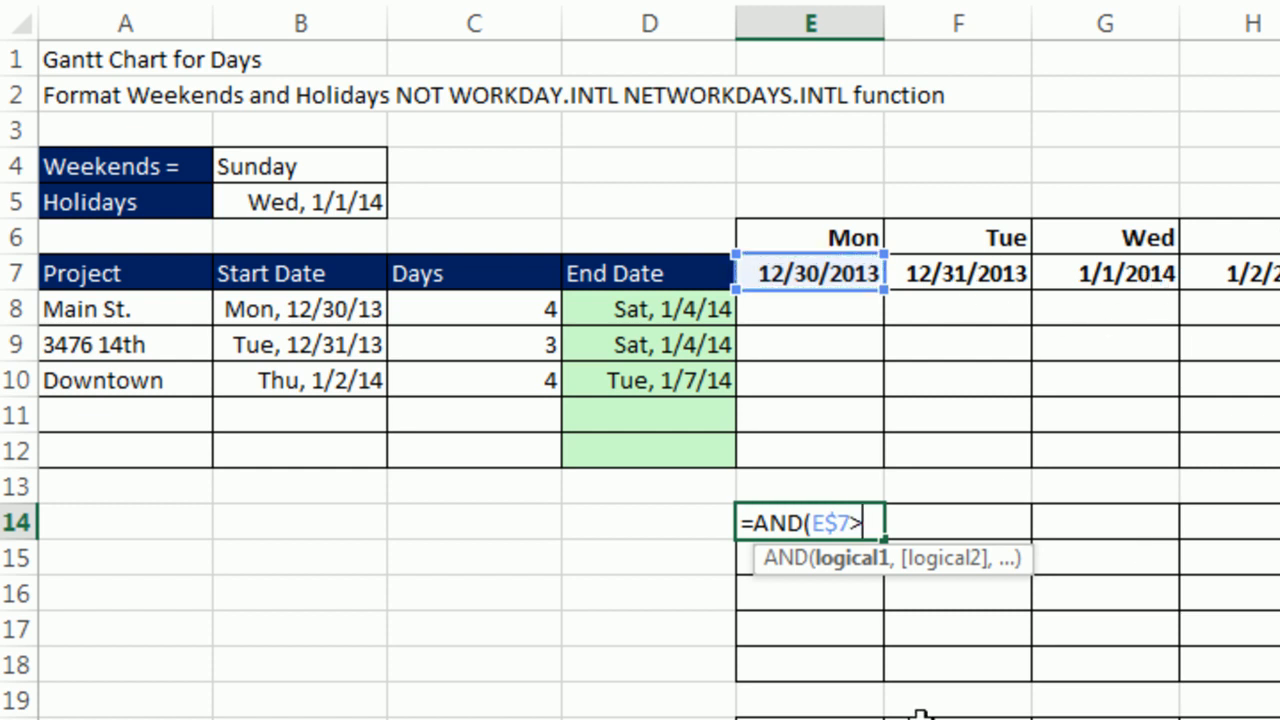
left_click(303, 309)
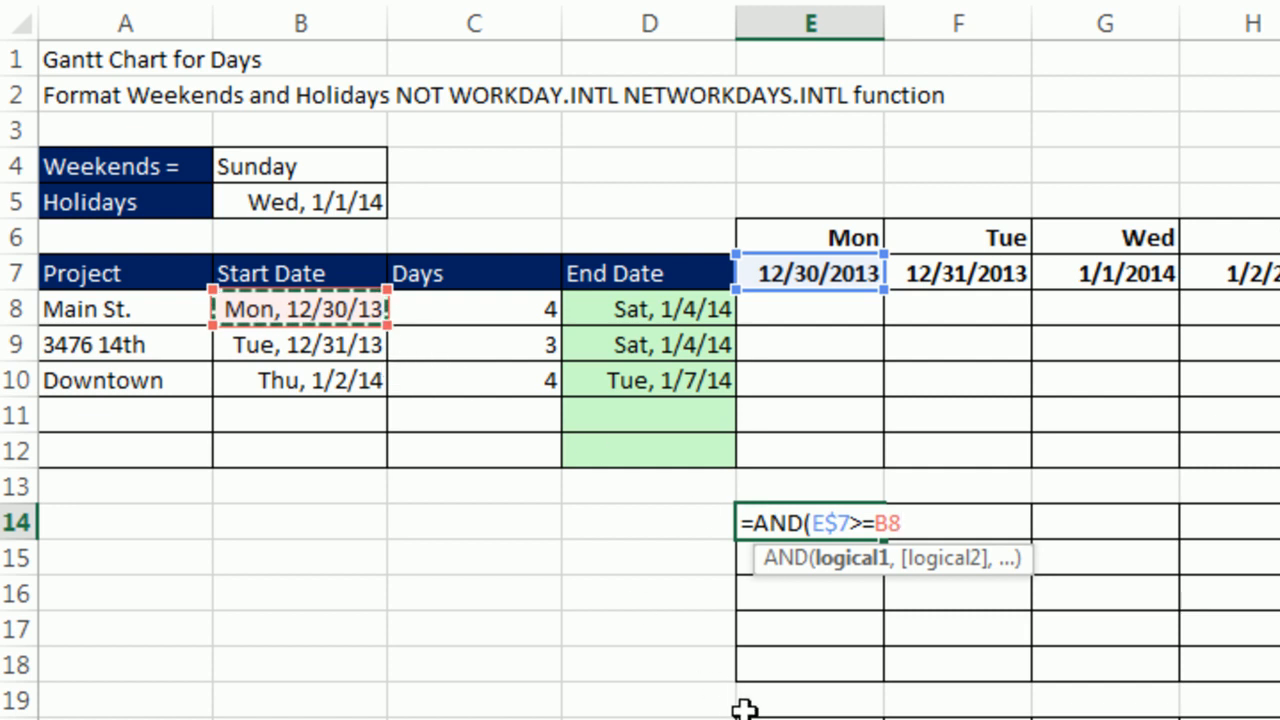
key("F4")
key("F4")
key("F4")
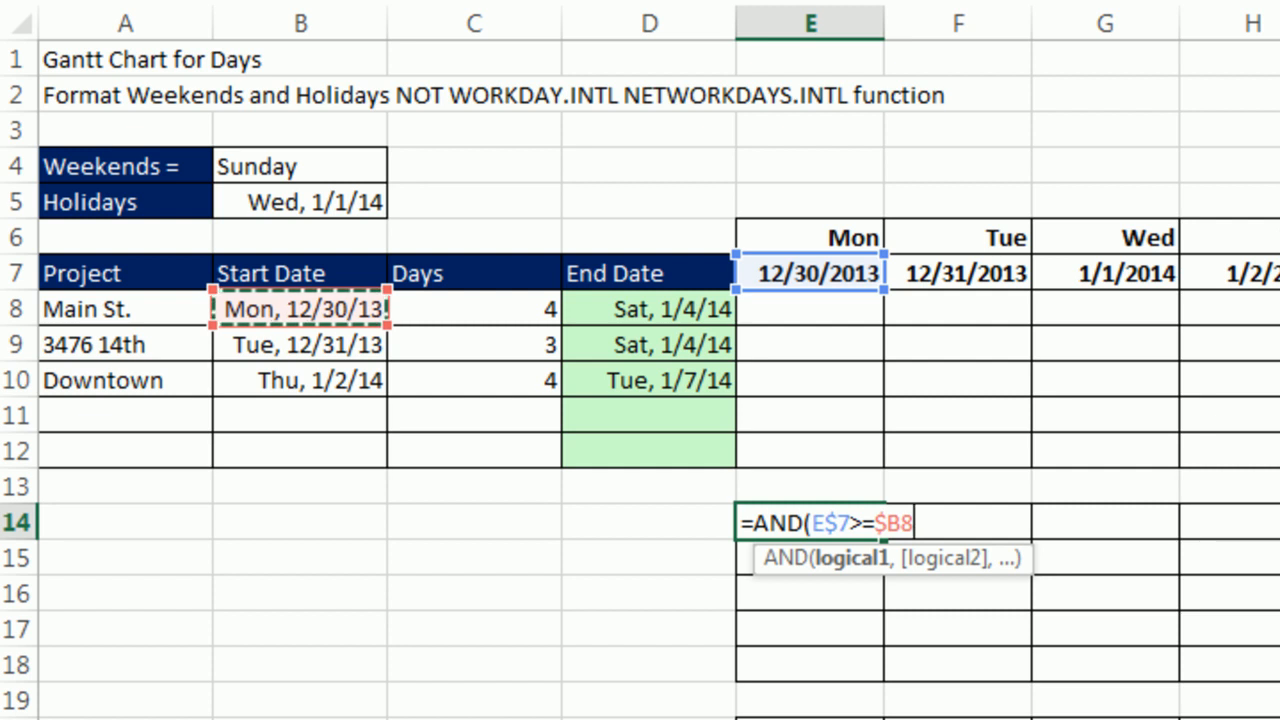
type(",")
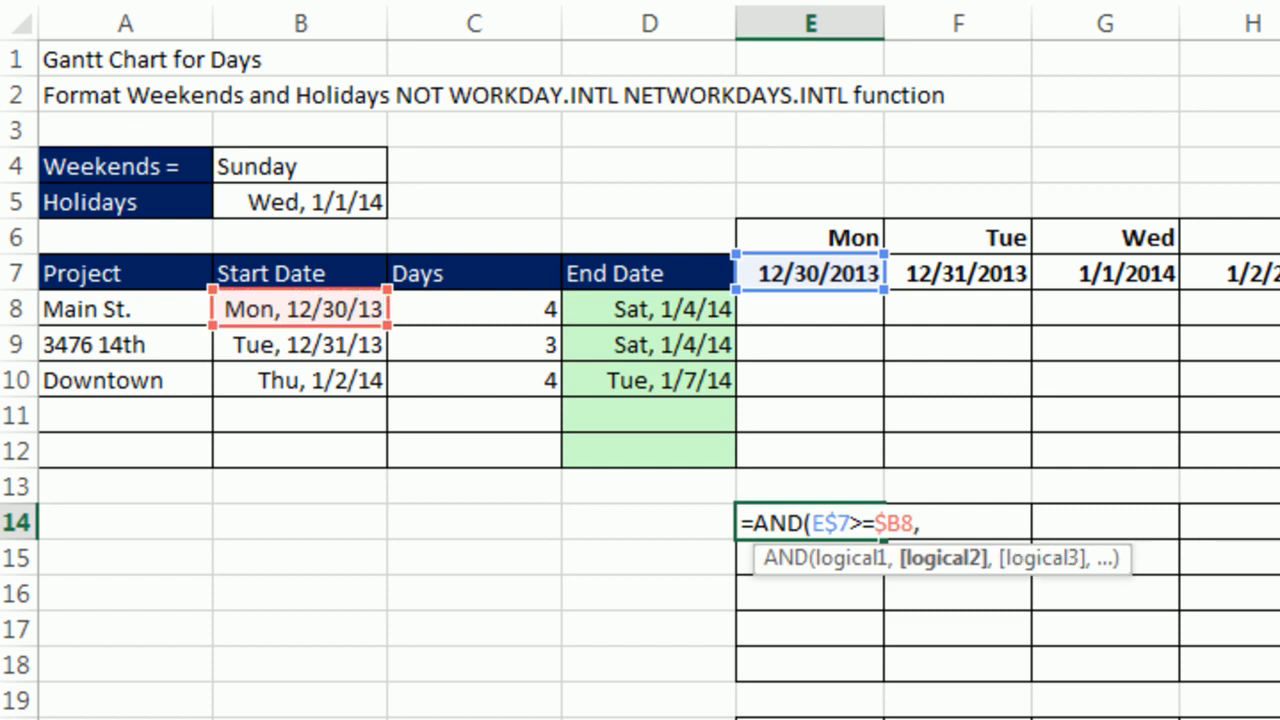
Step: Complete the E14 AND formula with the second condition E$7<=$D8, enter it, and copy it across and down through N18
left_click(848, 271)
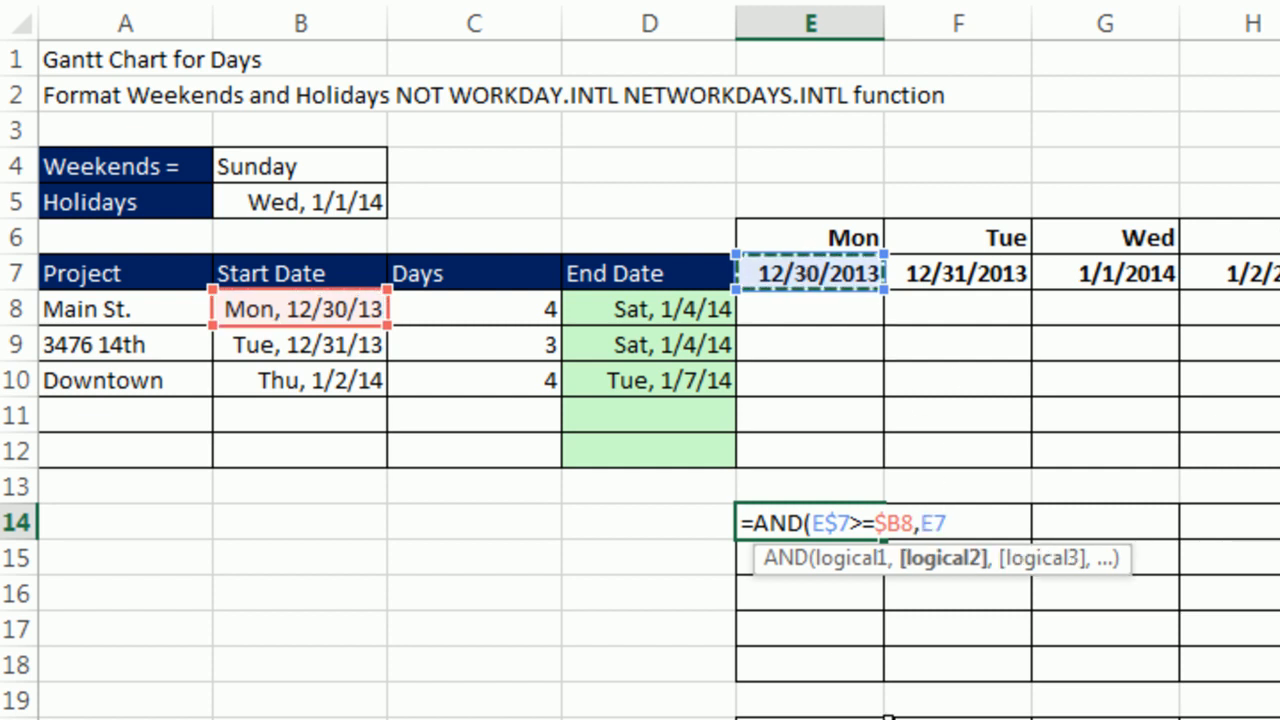
key("F4")
key("F4")
type("<=")
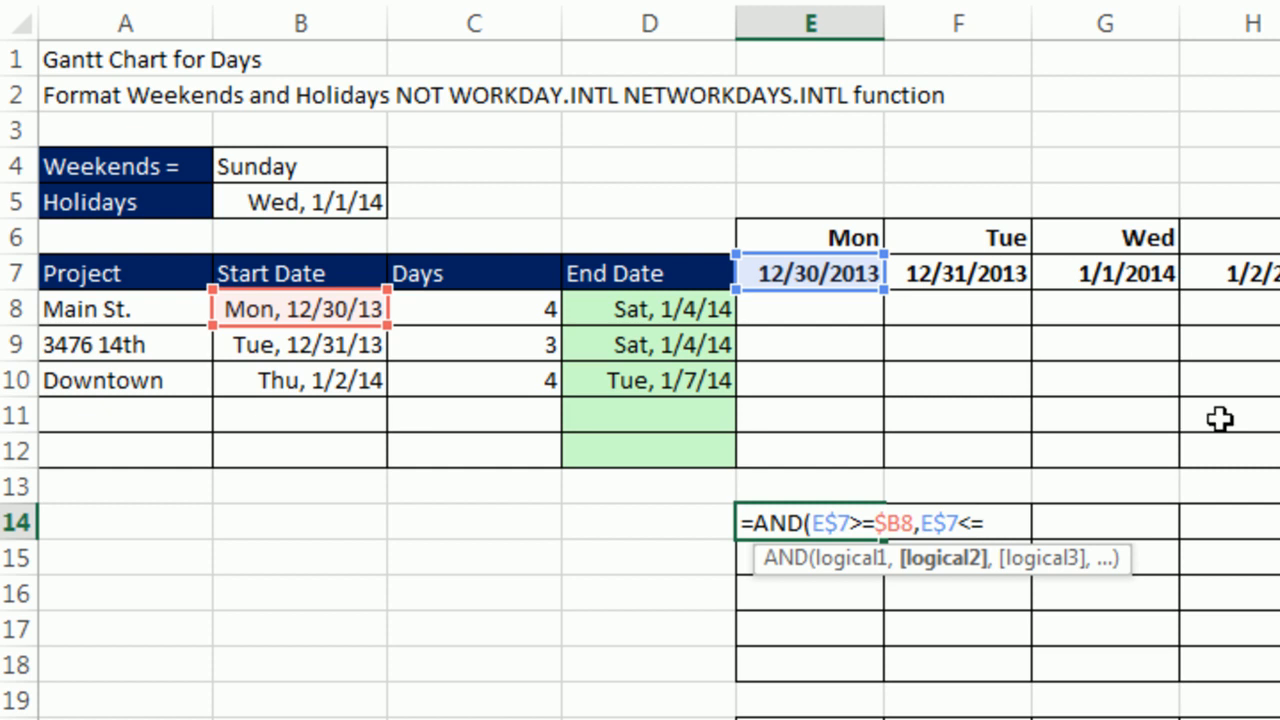
left_click(630, 300)
key("F4")
key("F4")
key("F4")
type(")")
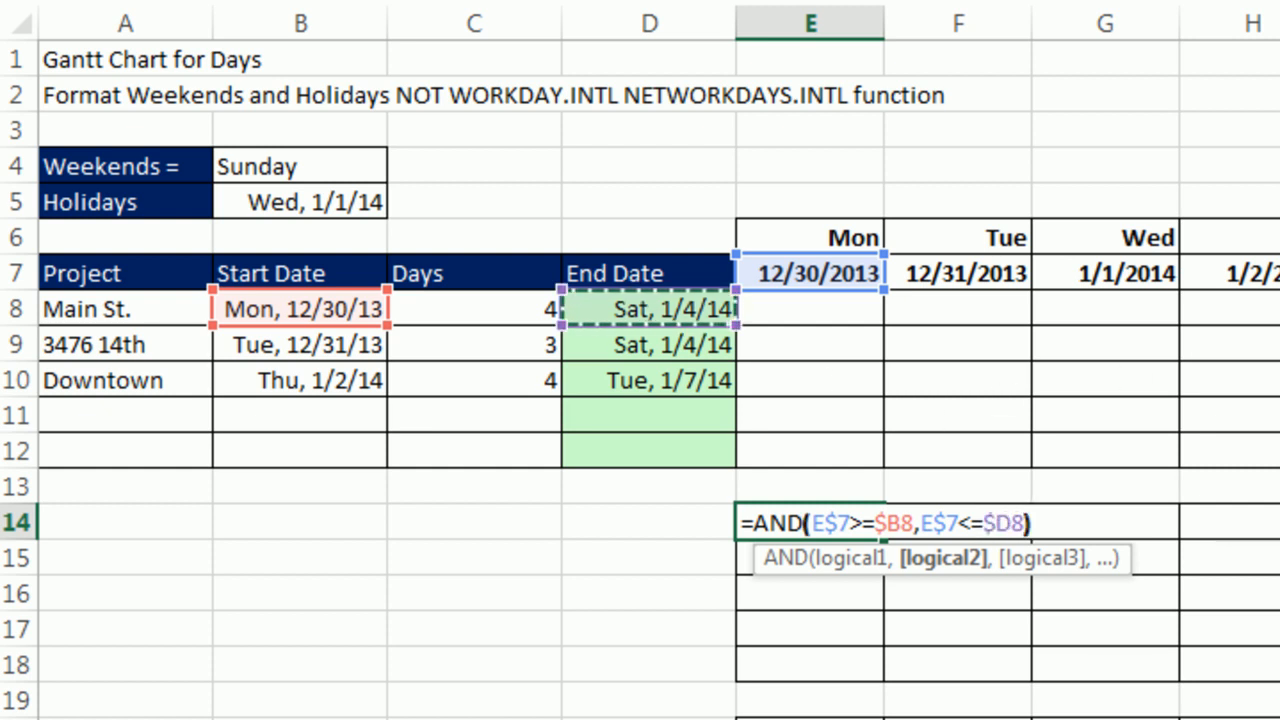
key("ctrl+Return")
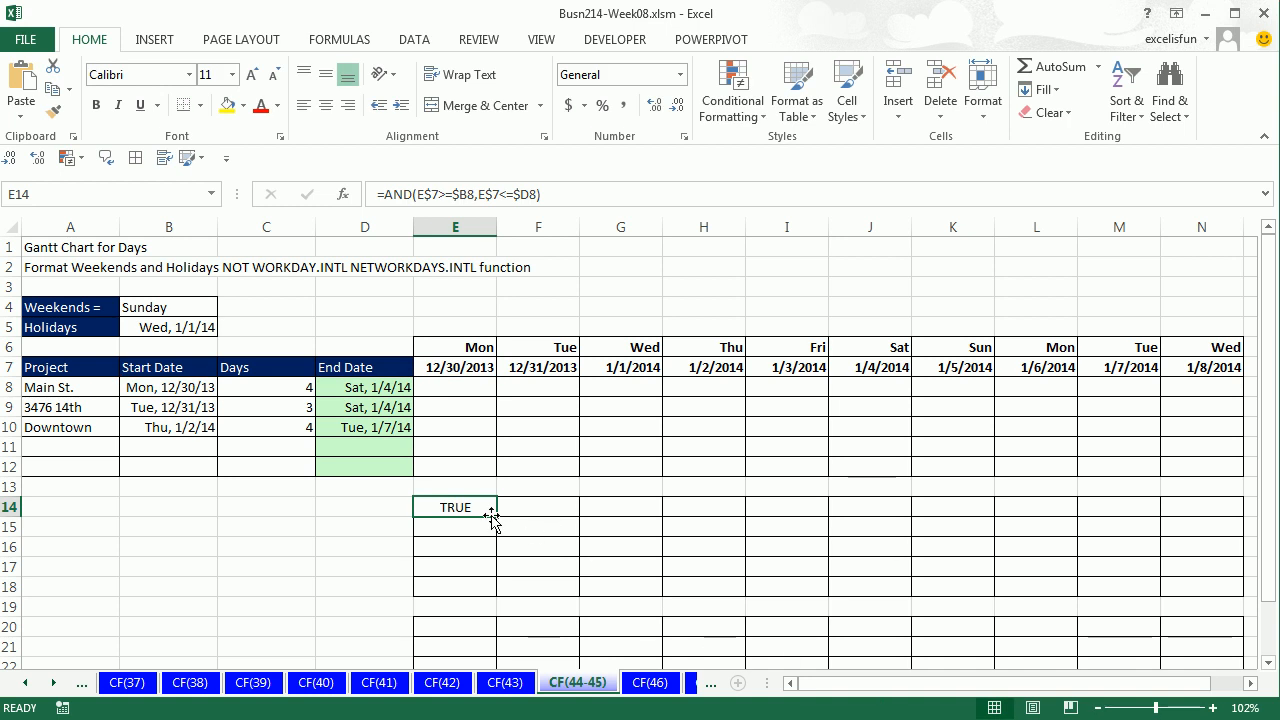
left_click_drag(497, 516, 1232, 598)
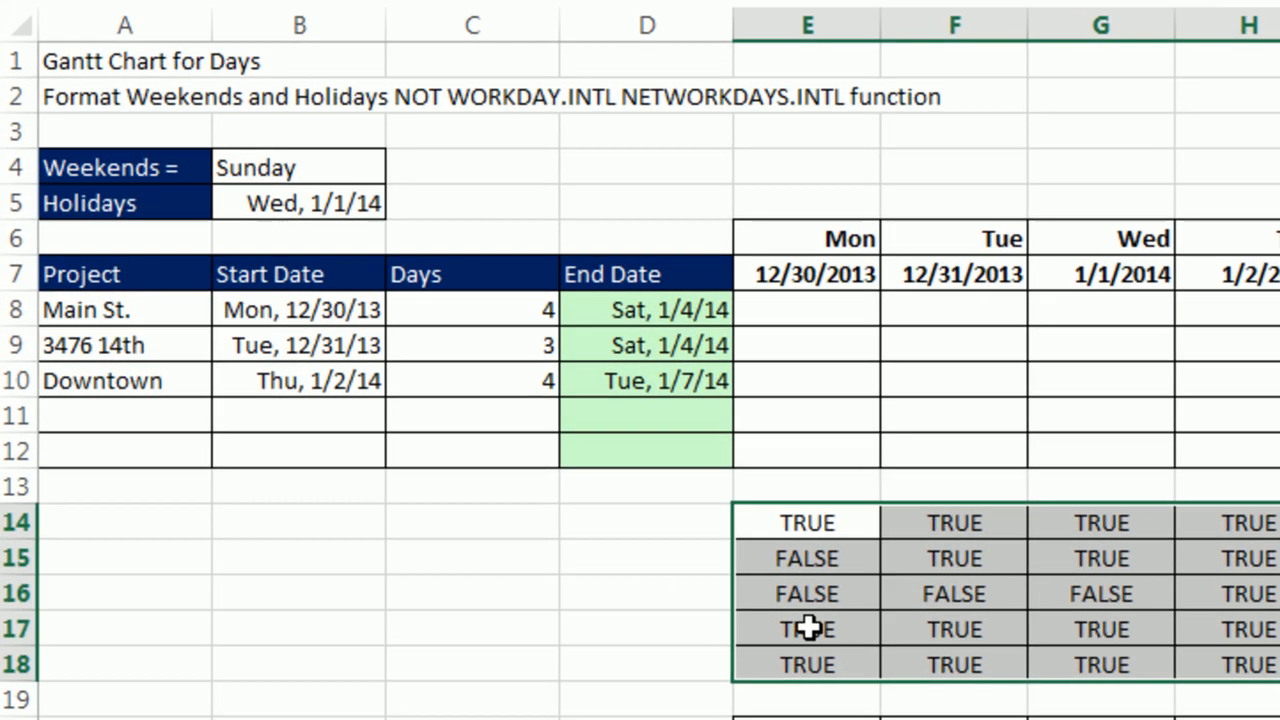
Step: Examine the cell references of the AND formula in E17 and the IF formula in D8
double_click(455, 567)
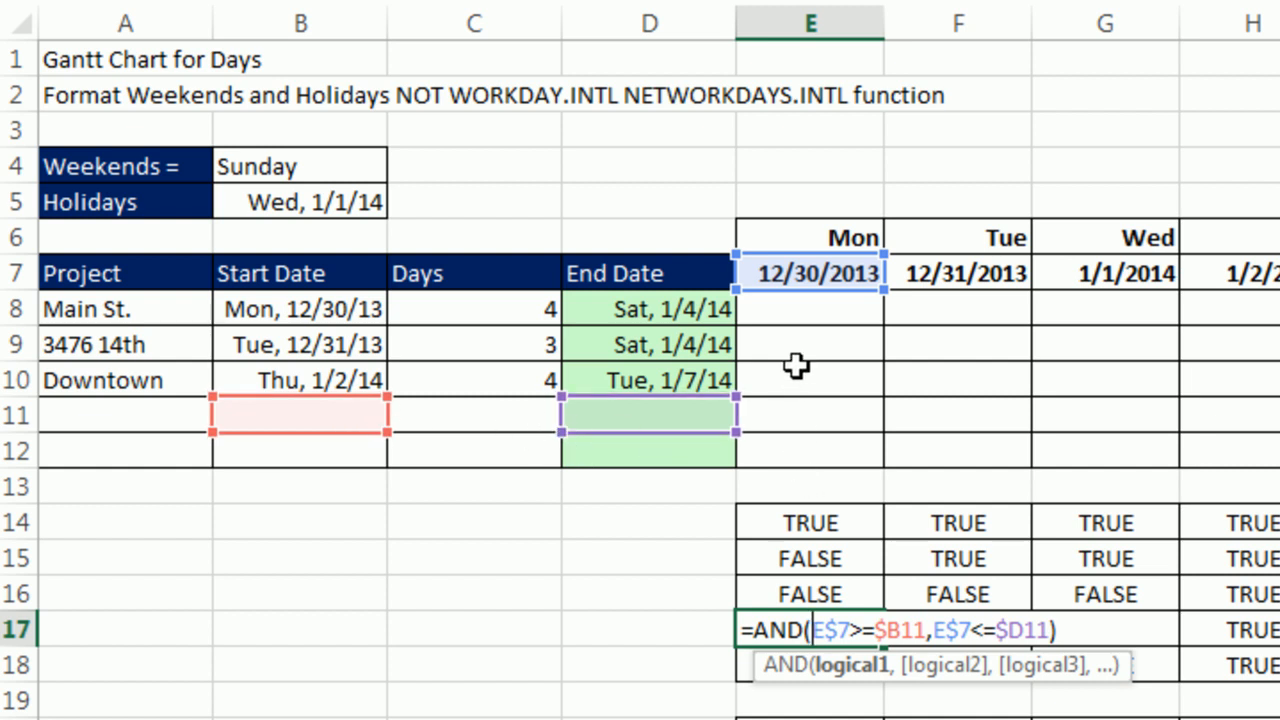
key("ctrl+Return")
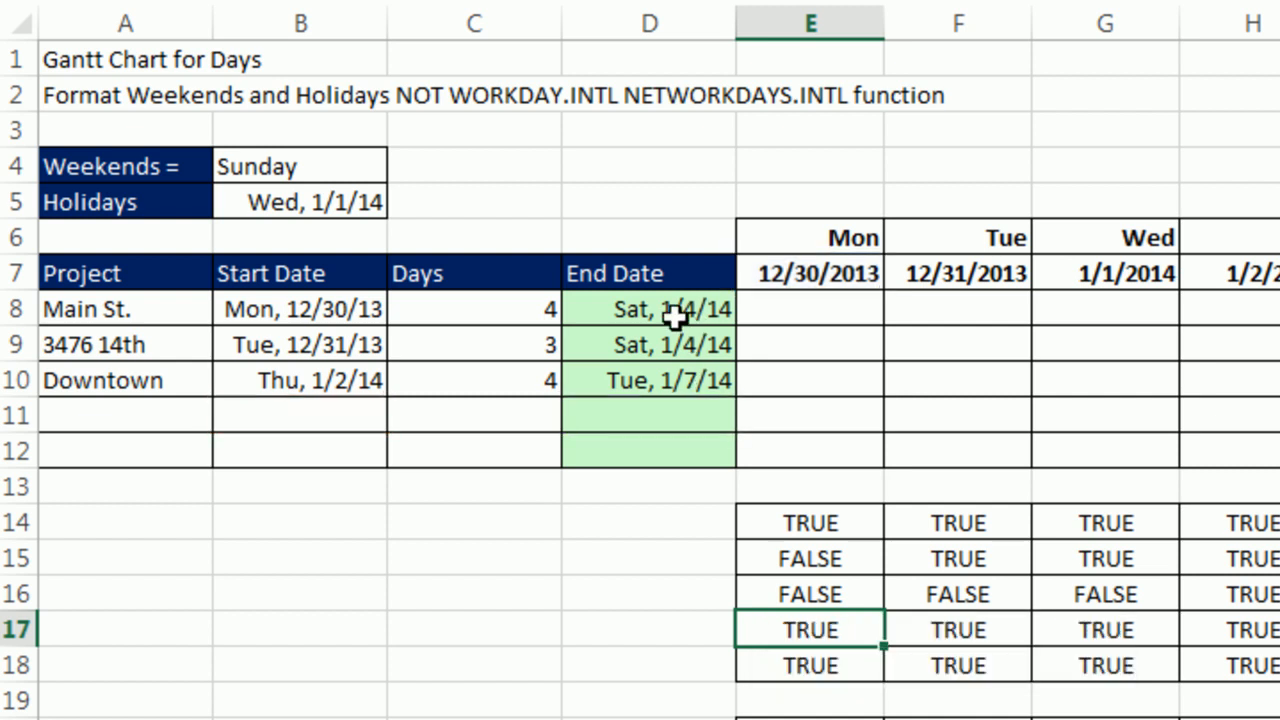
double_click(675, 316)
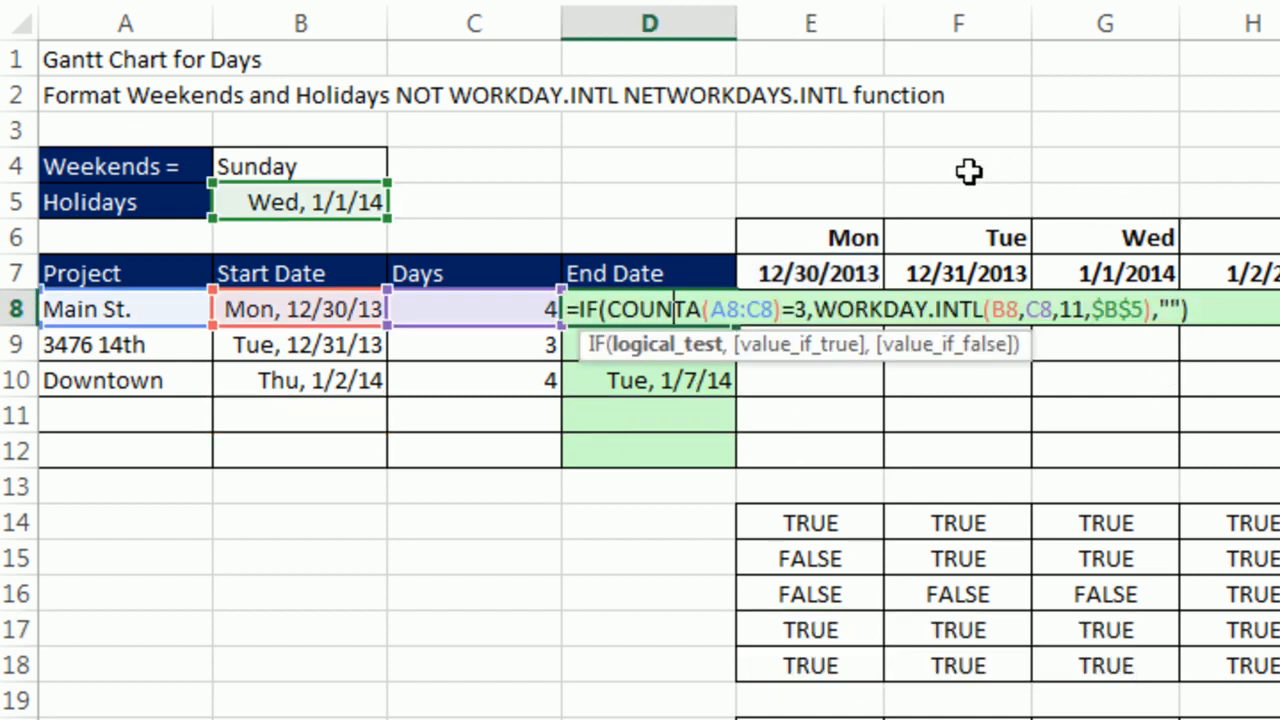
key("ctrl+Return")
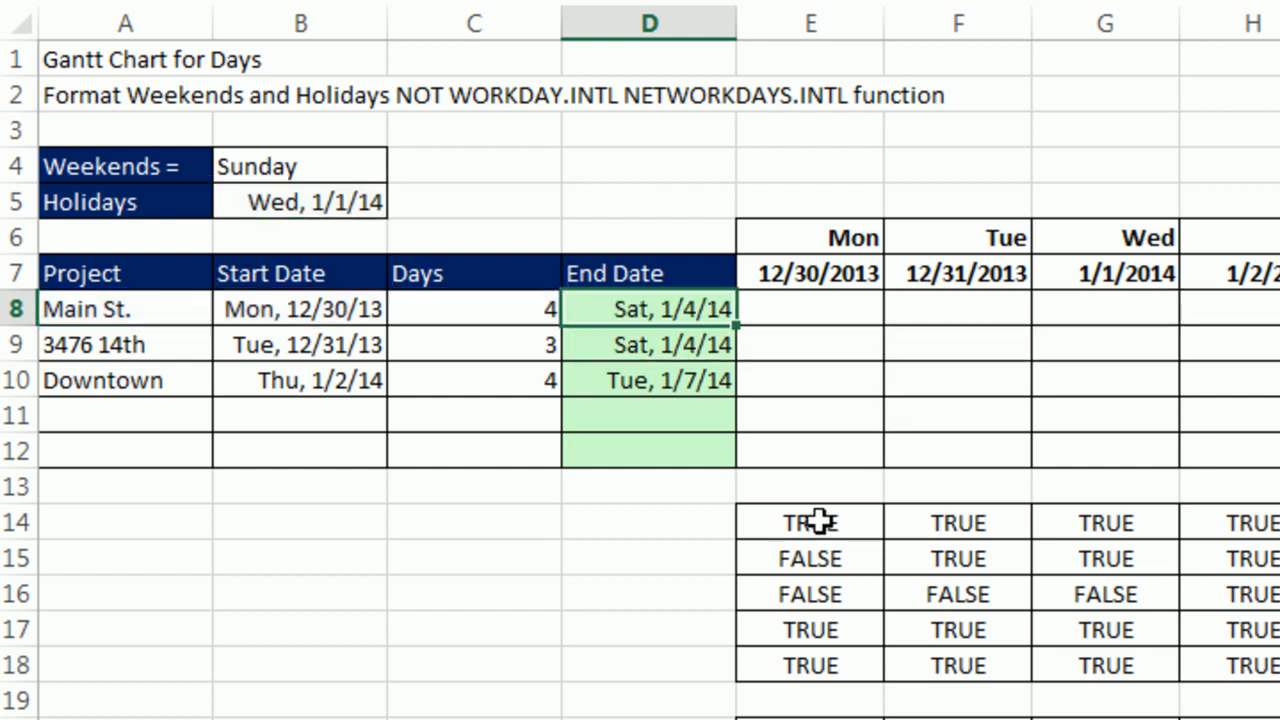
Step: Add ISNUMBER($D8) as the third condition of the AND formula in E14 and copy the formula across and down through N18
double_click(817, 524)
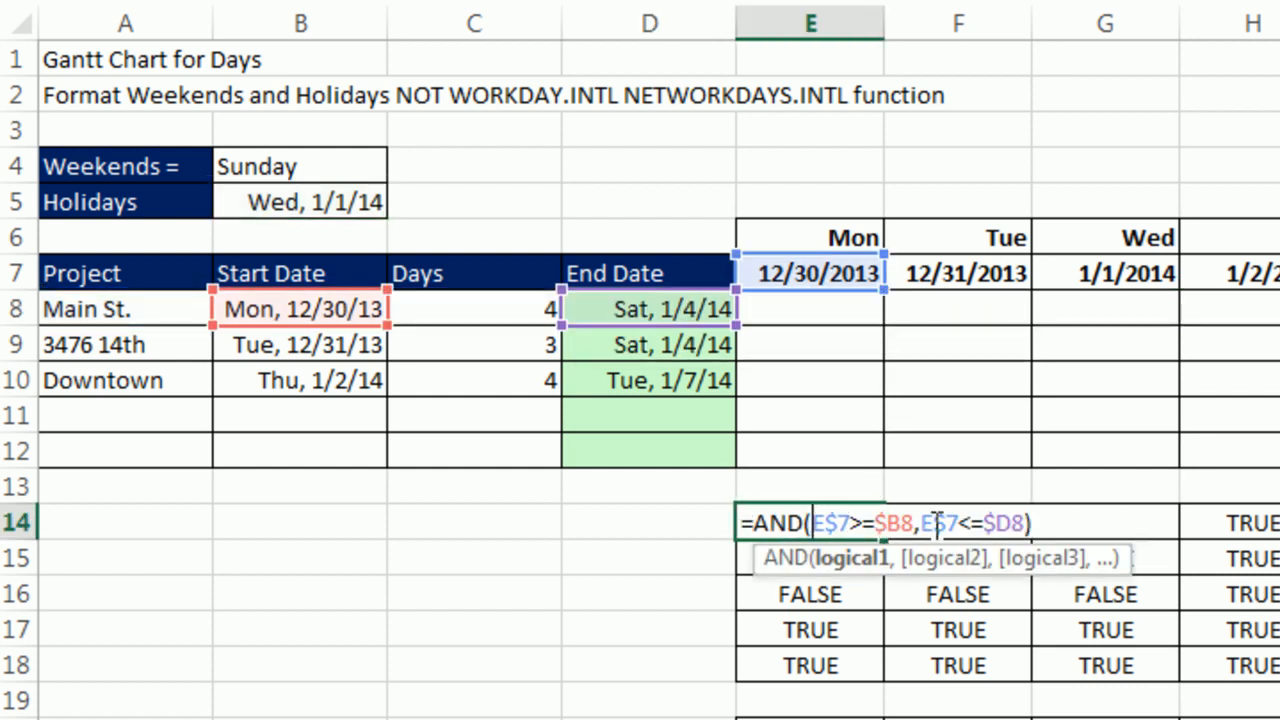
left_click(1028, 523)
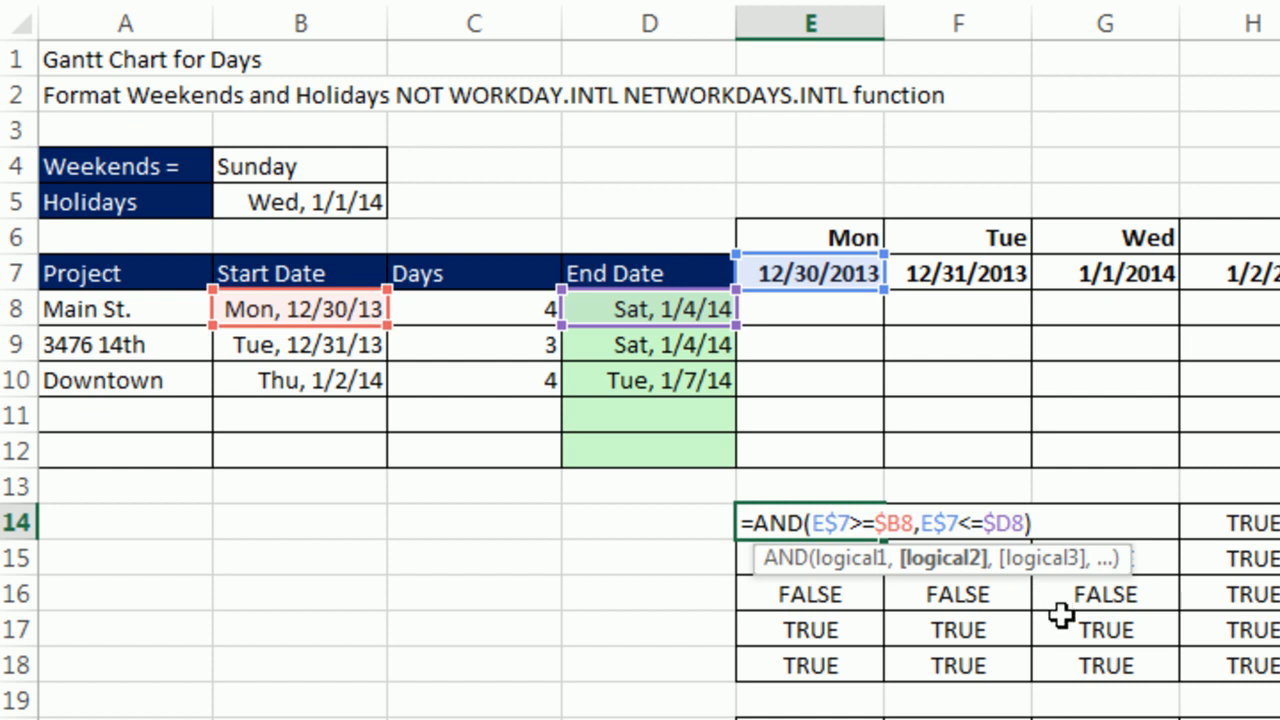
type(",")
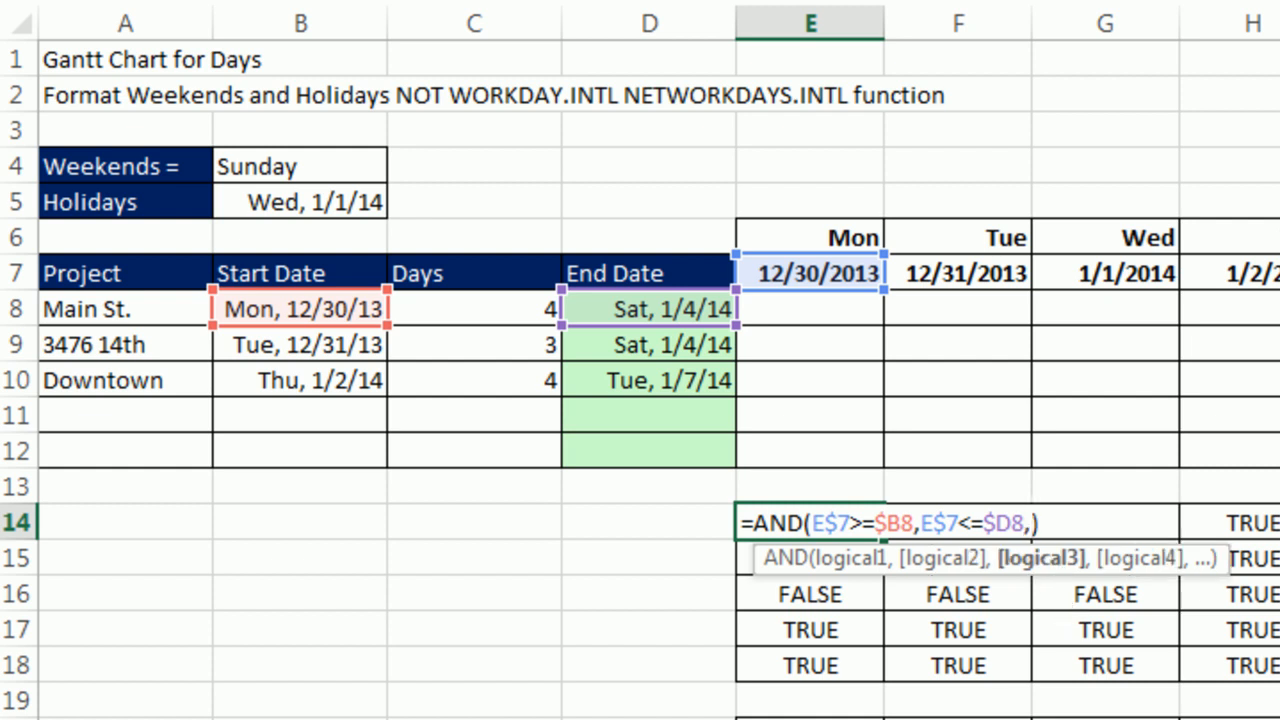
type("isnu")
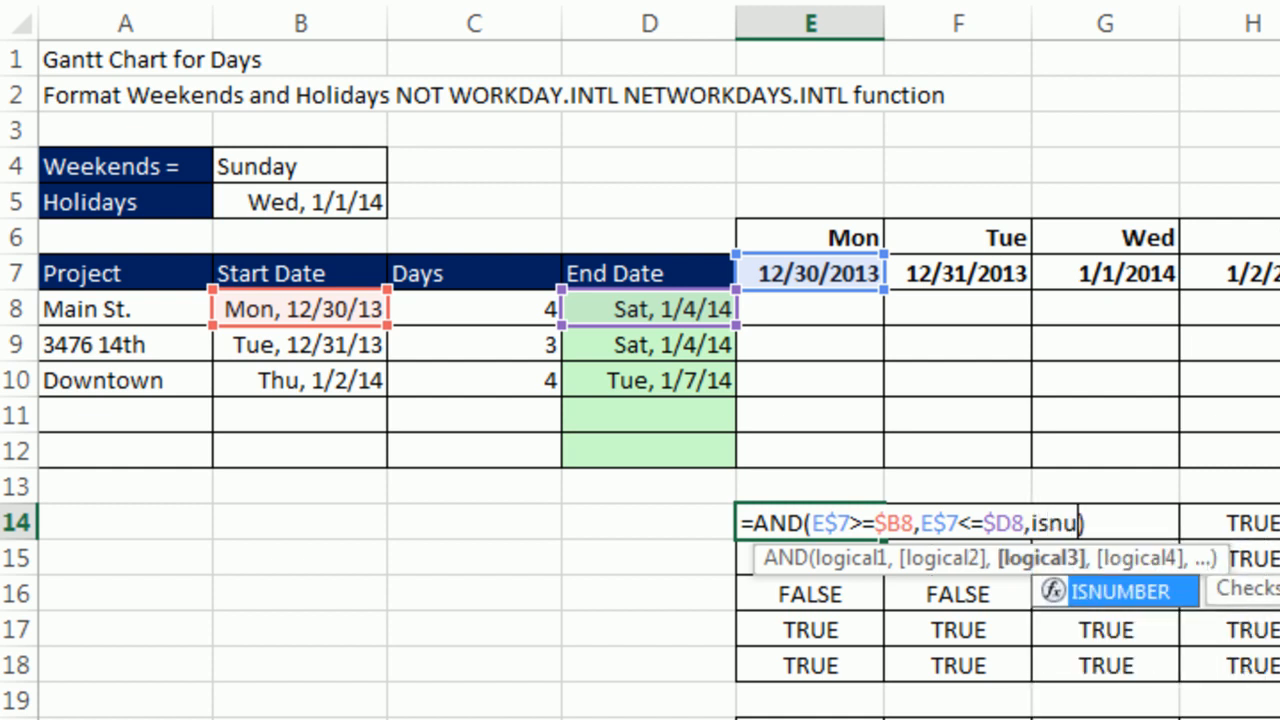
key("Tab")
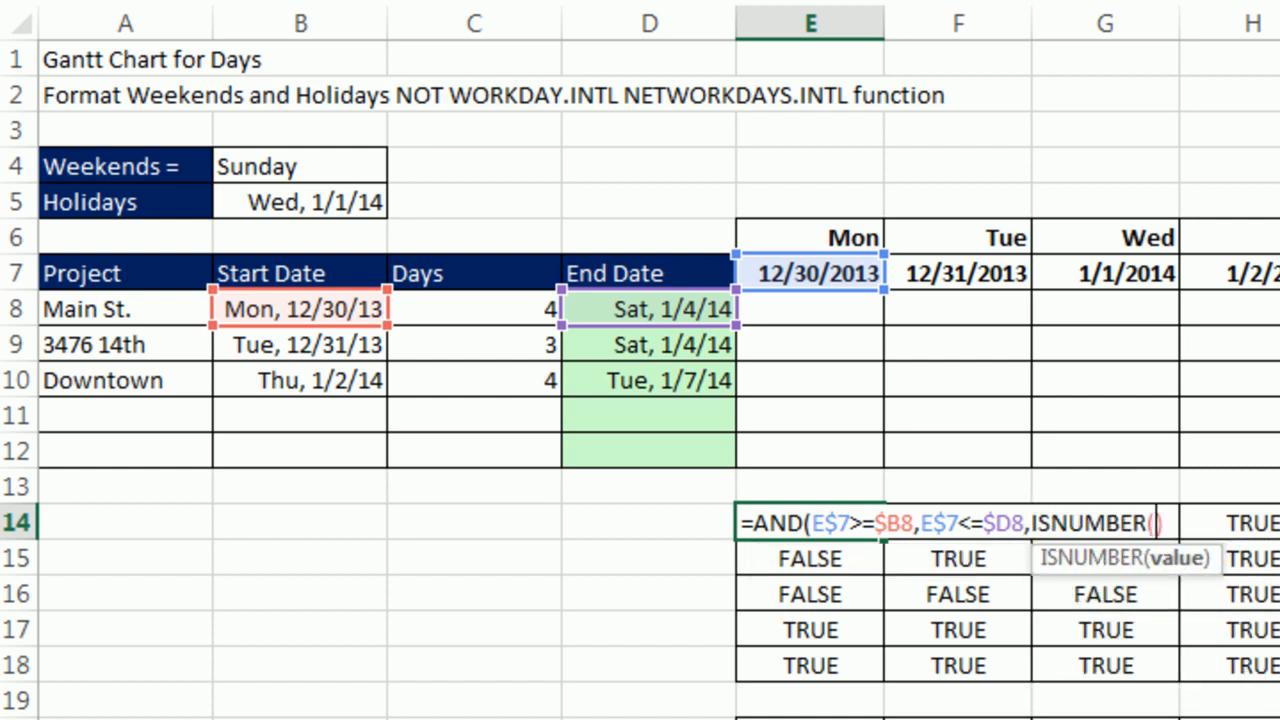
left_click(596, 309)
key("F4")
key("F4")
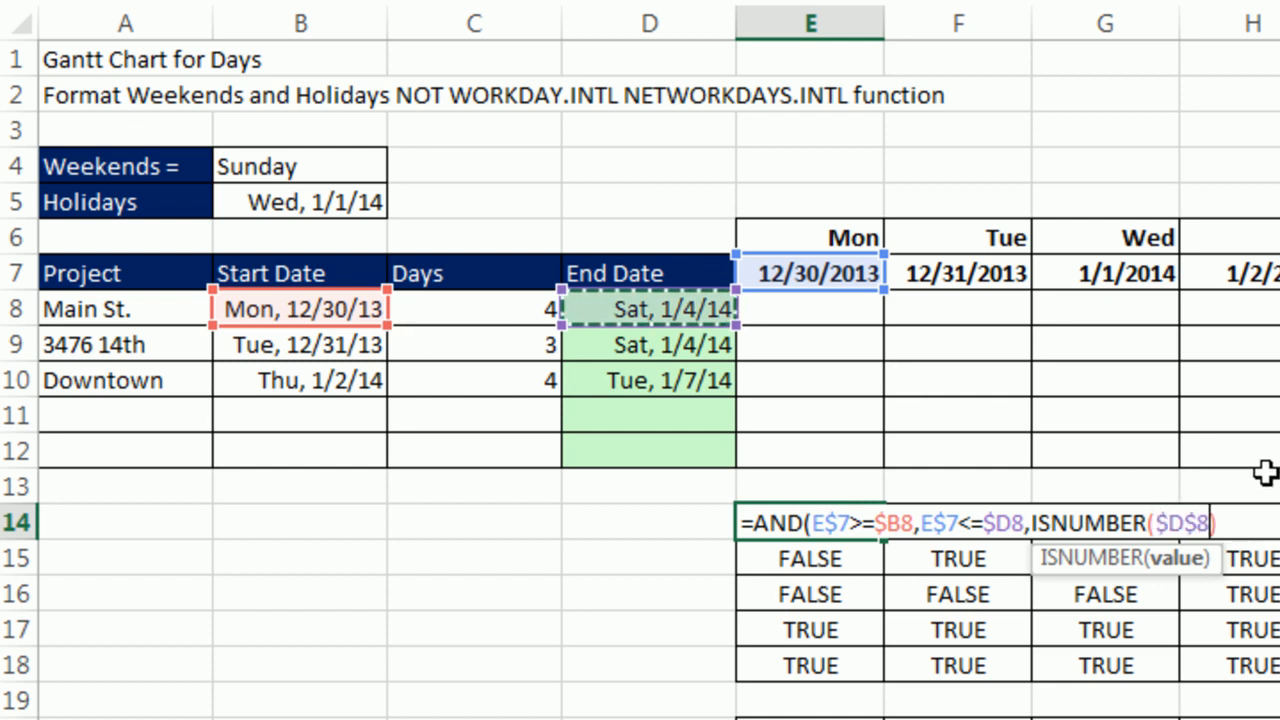
key("F4")
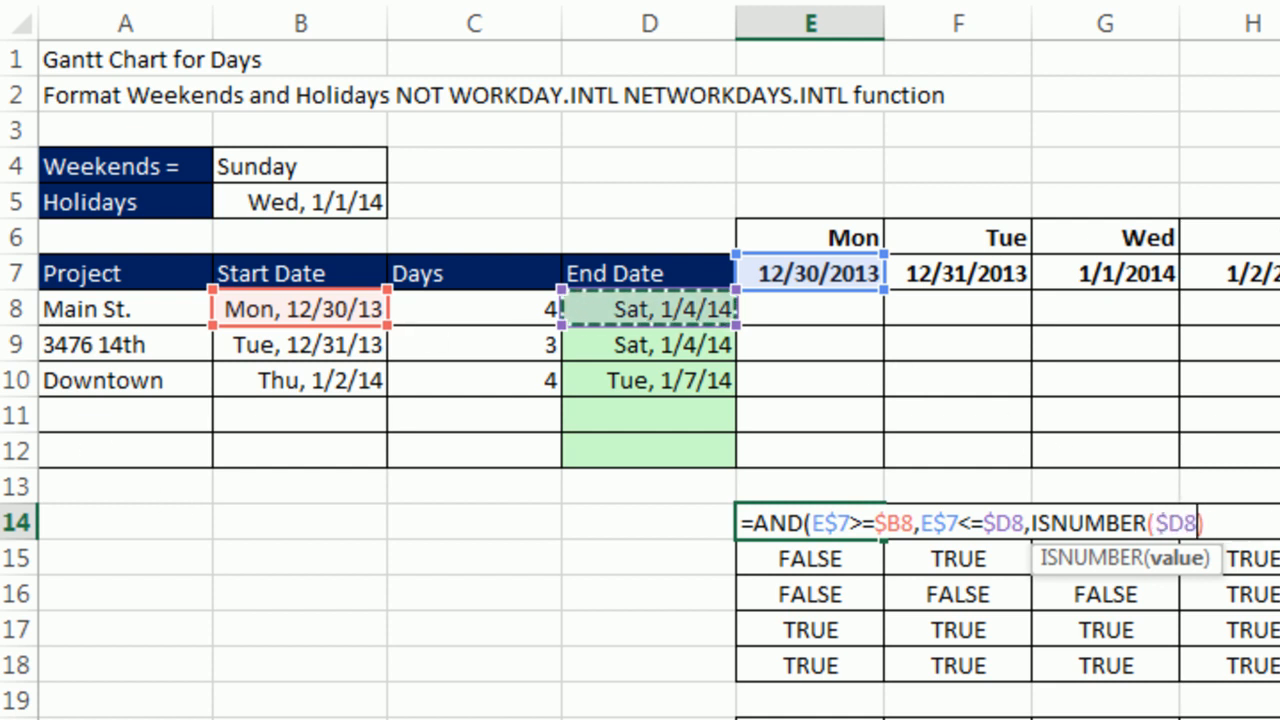
type(")")
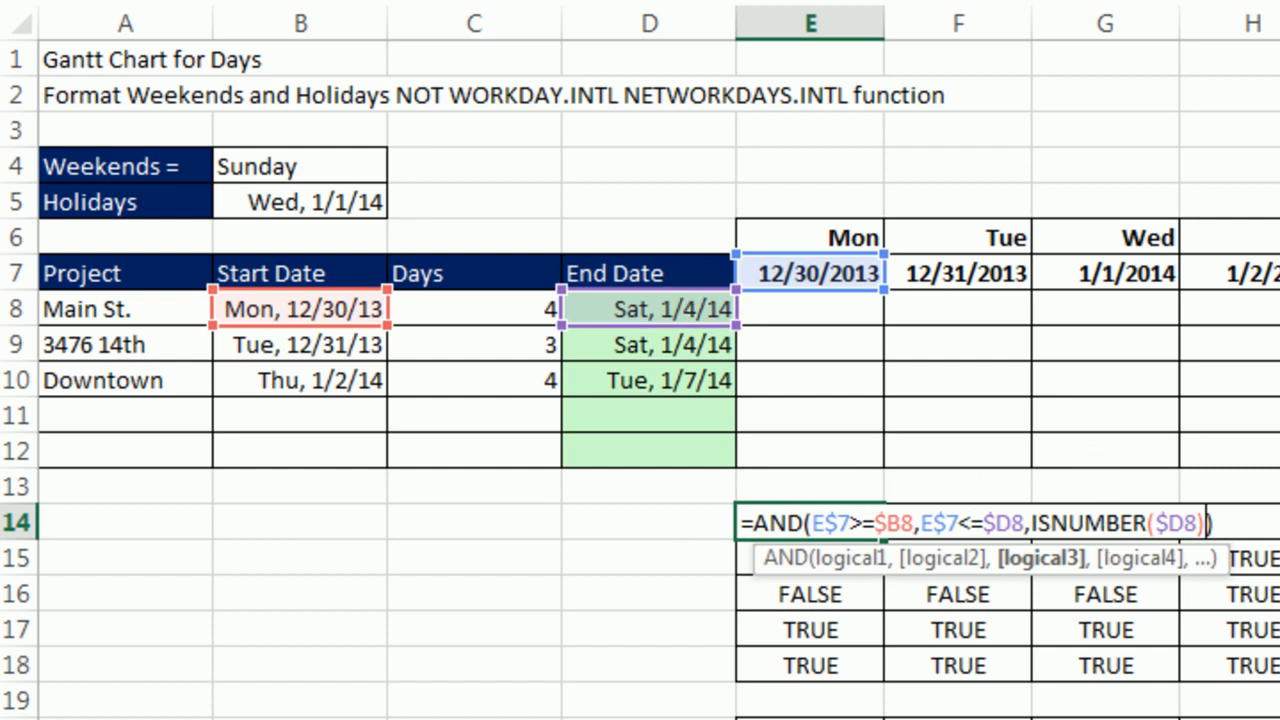
key("ctrl+Return")
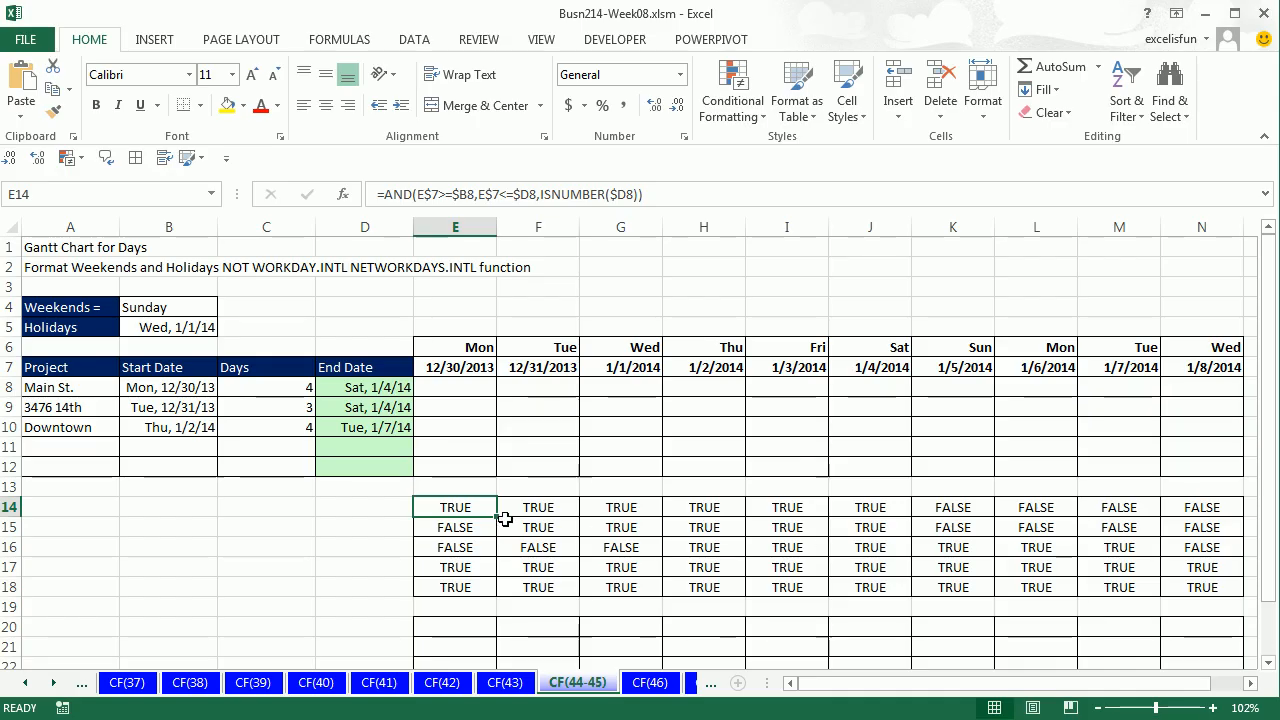
left_click_drag(497, 516, 1238, 598)
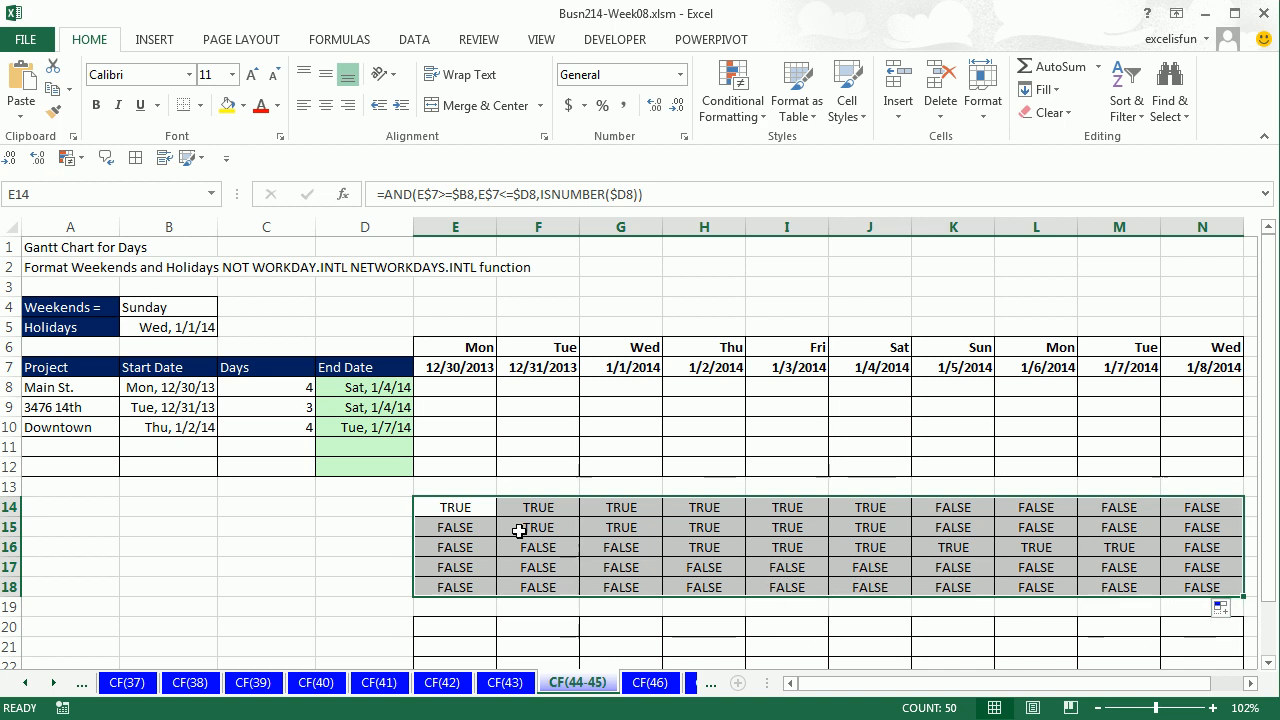
Step: Copy the AND formula text from E14 and enter it as the formula of a new formula-based conditional formatting rule for E8:N12
double_click(458, 508)
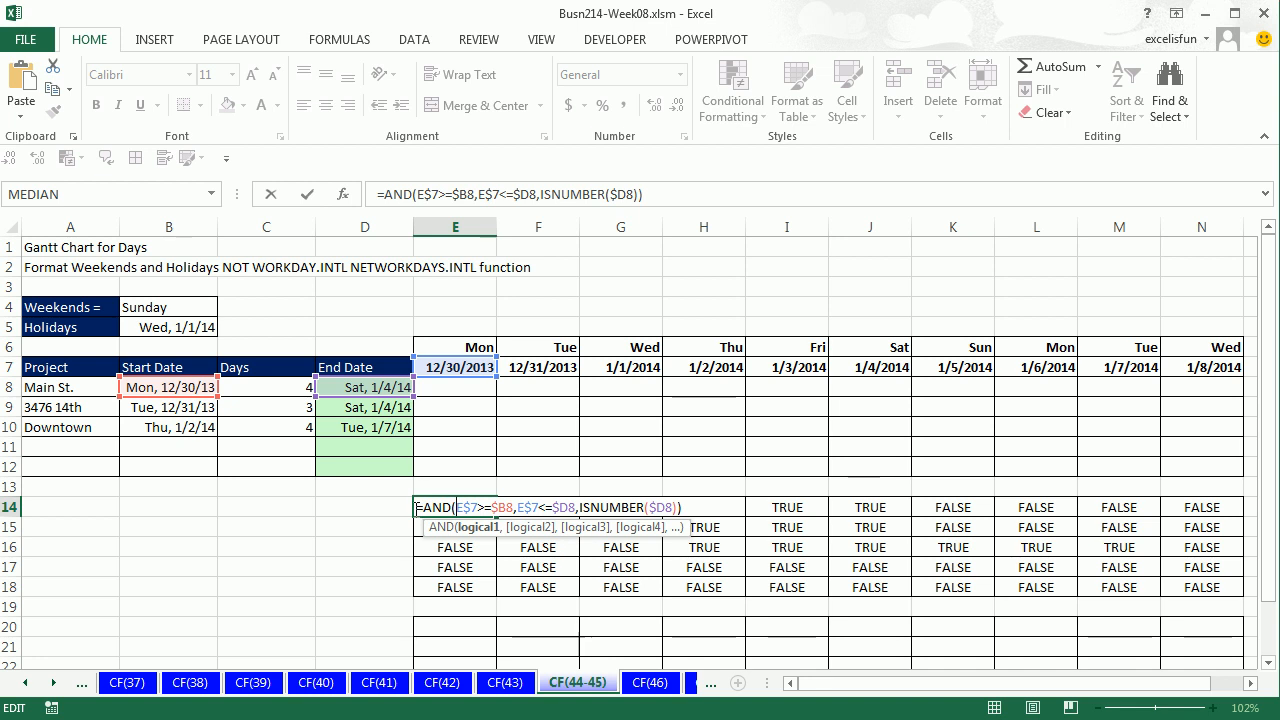
left_click_drag(643, 515, 832, 531)
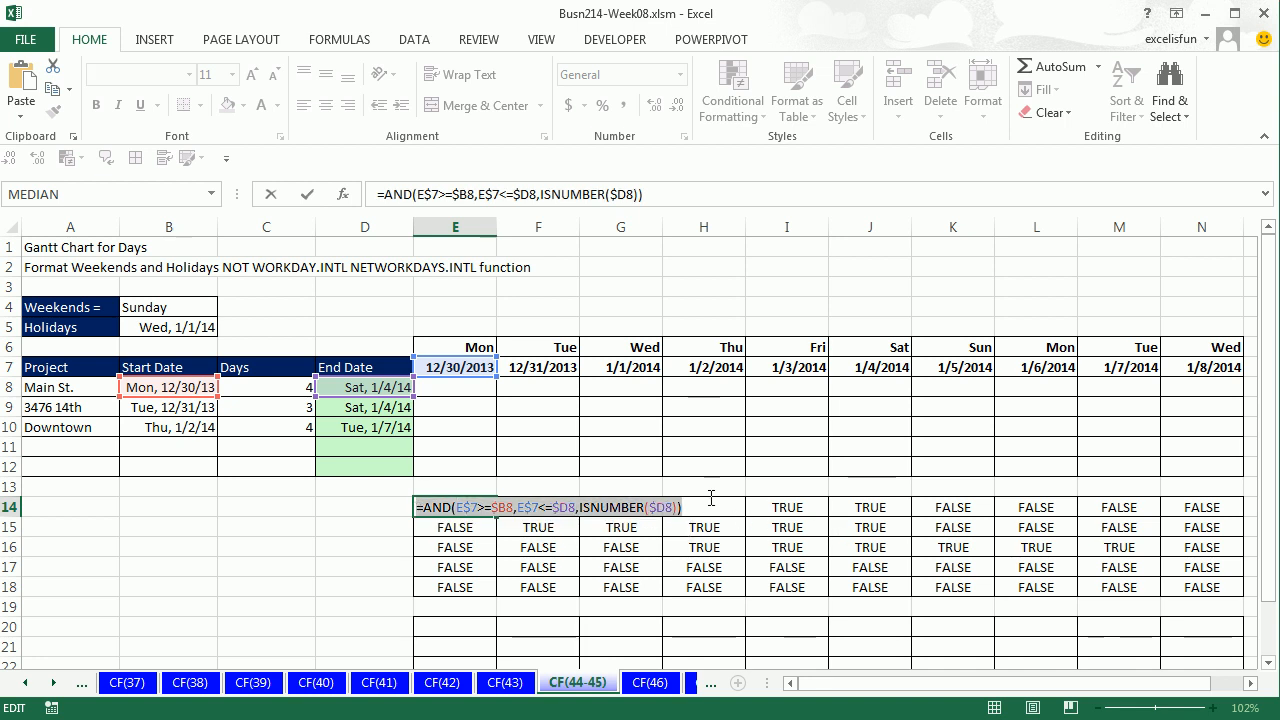
key("Escape")
left_click_drag(449, 386, 1186, 460)
key("alt")
key("h")
key("l")
key("n")
key("Down")
key("Down")
key("Down")
key("Down")
key("Down")
key("Tab")
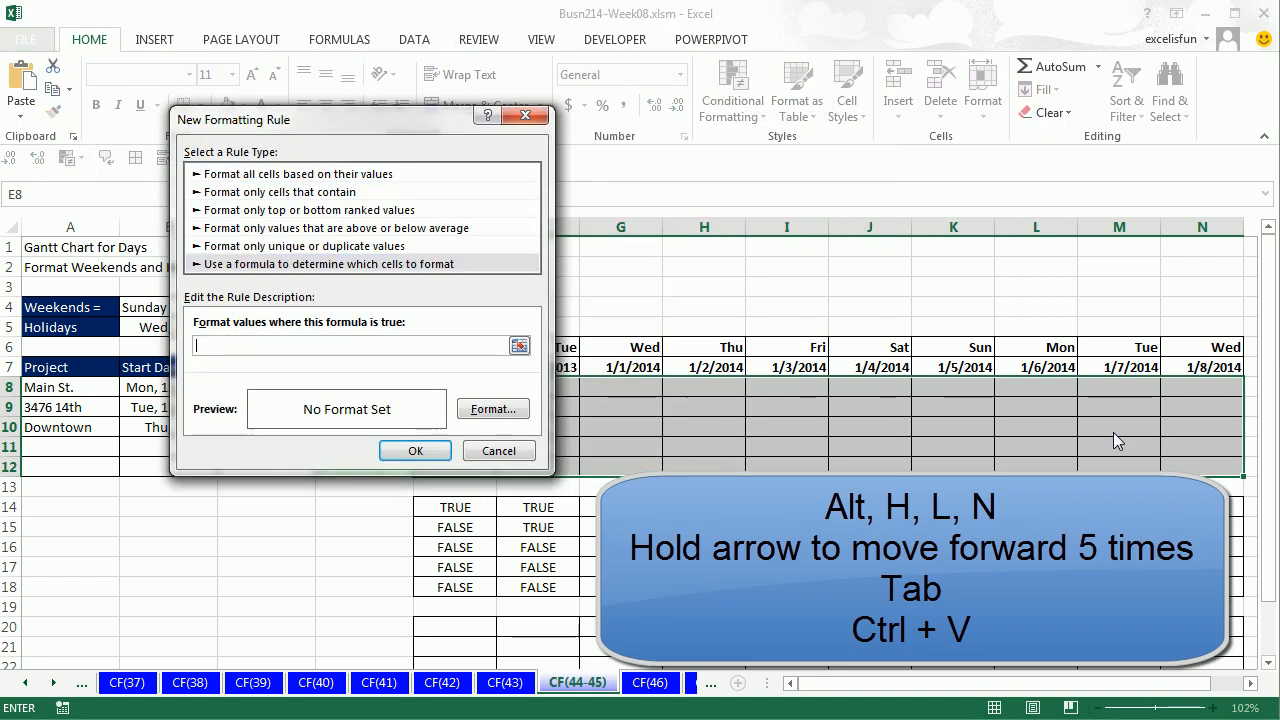
key("ctrl+v")
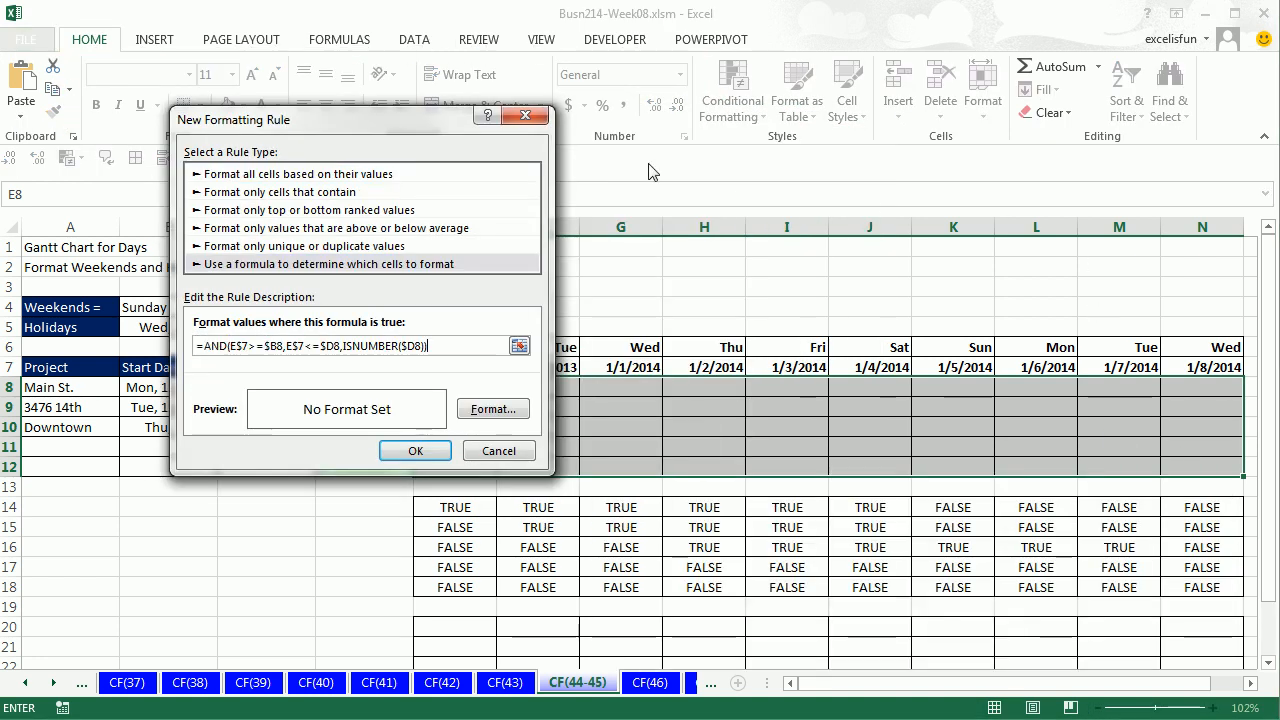
Step: Give the new rule a bright green fill chosen from the standard colour palette and apply it to E8:N12
left_click(492, 409)
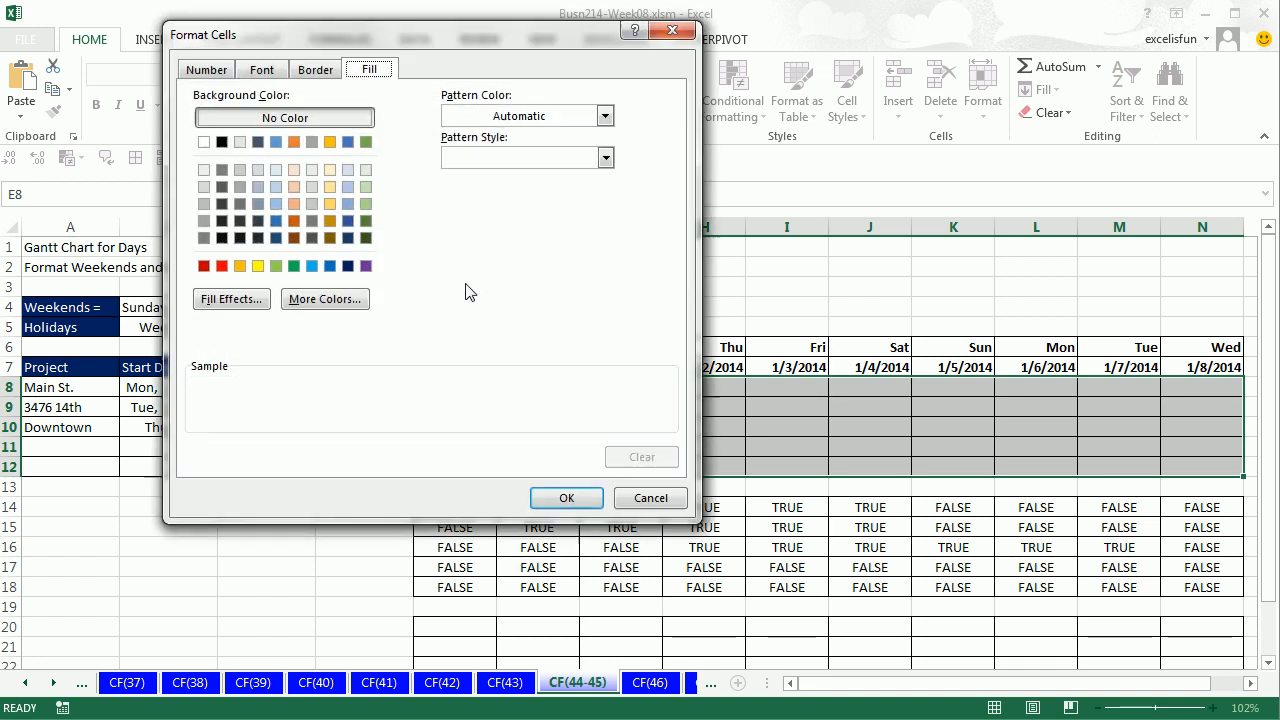
left_click(315, 303)
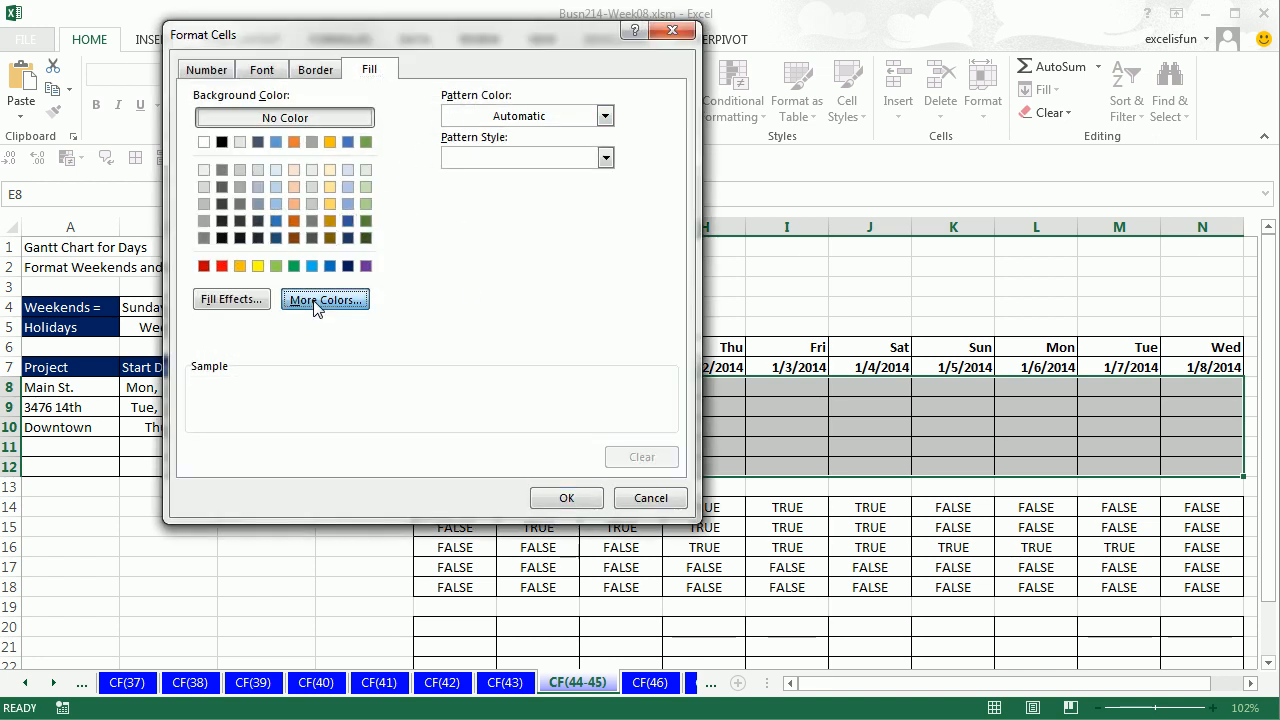
left_click(330, 254)
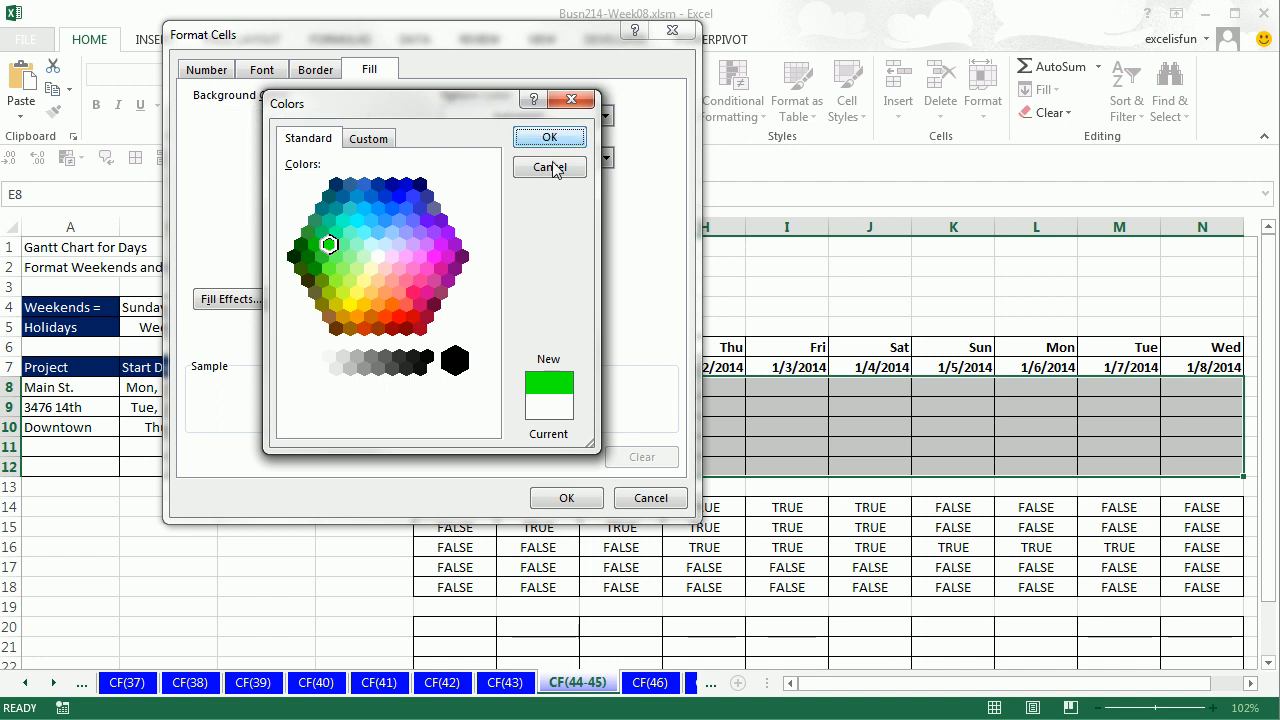
left_click(549, 137)
left_click(556, 500)
left_click(430, 456)
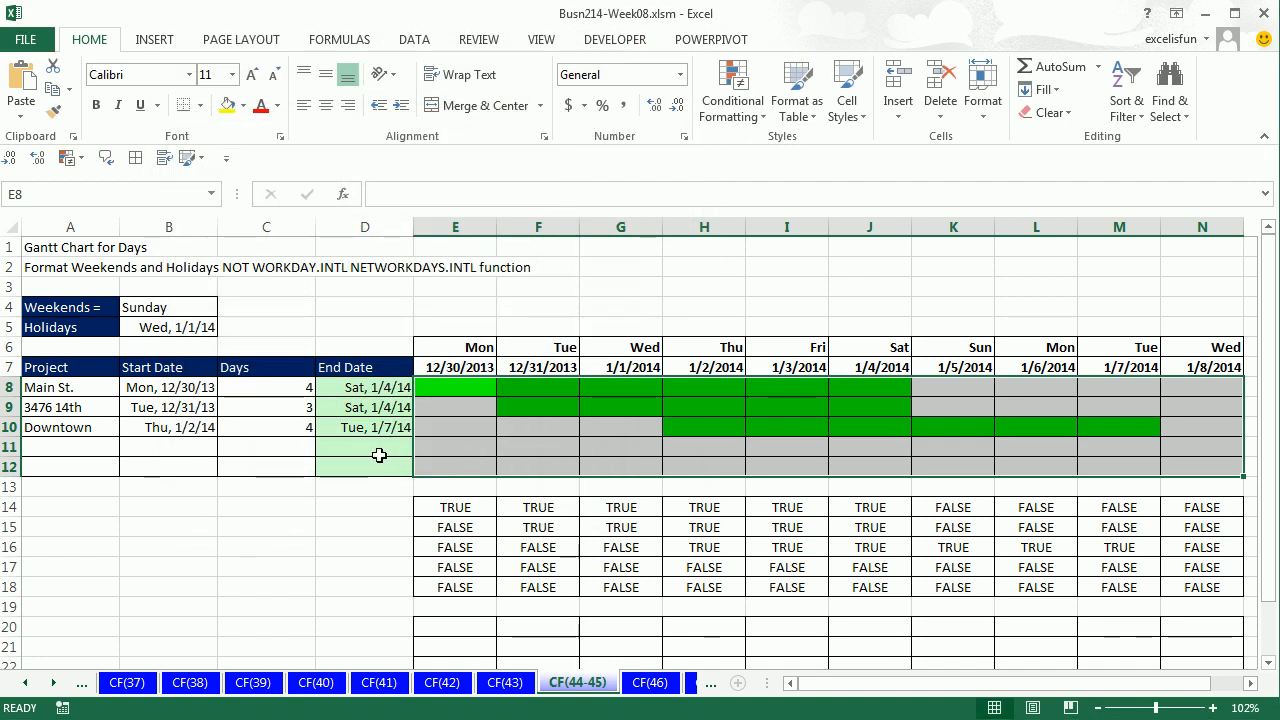
Step: Test the chart with a project named Holidays in row 11, start date 1/2/14 and 4 days, and undo the entries
left_click(92, 442)
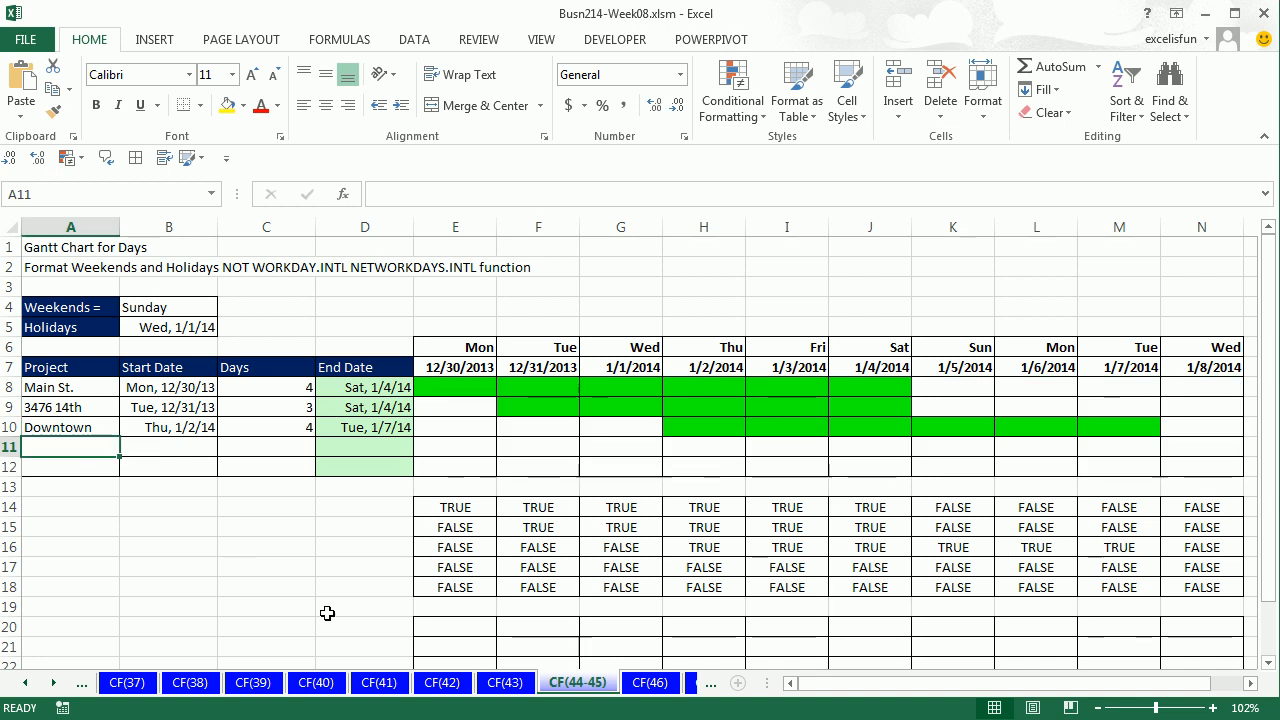
type("holidays")
key("Tab")
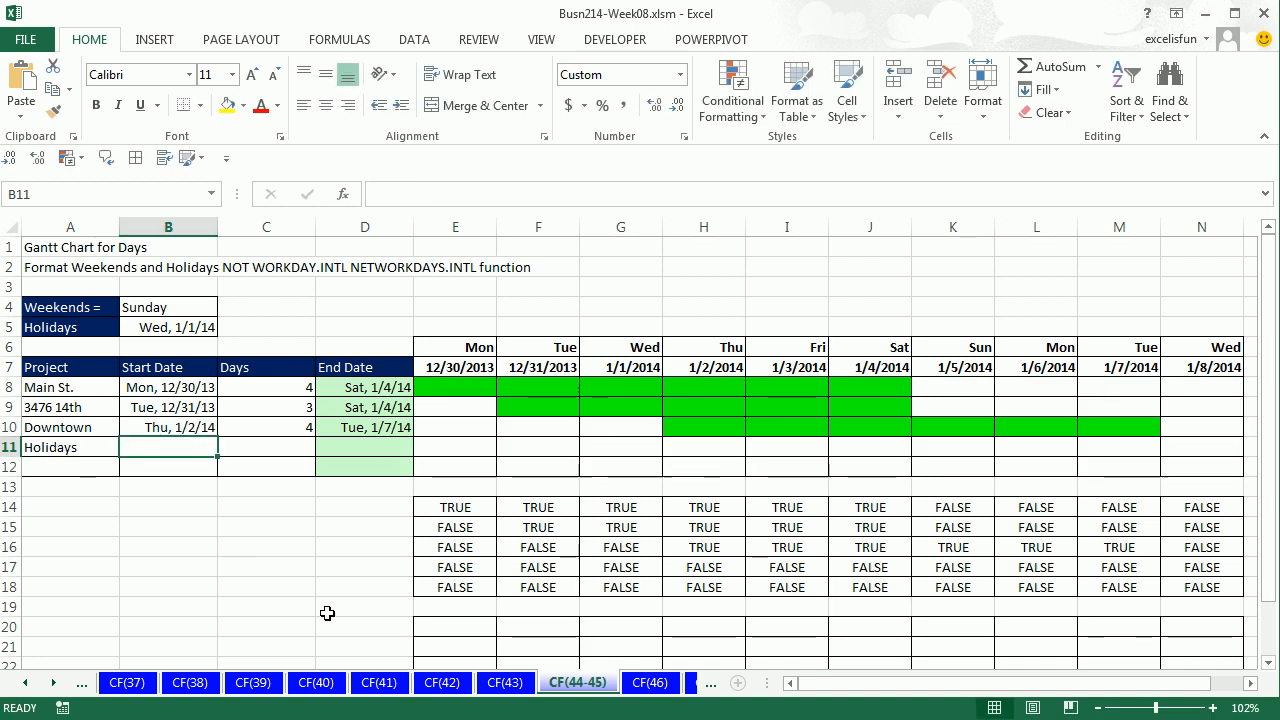
type("1/2/14")
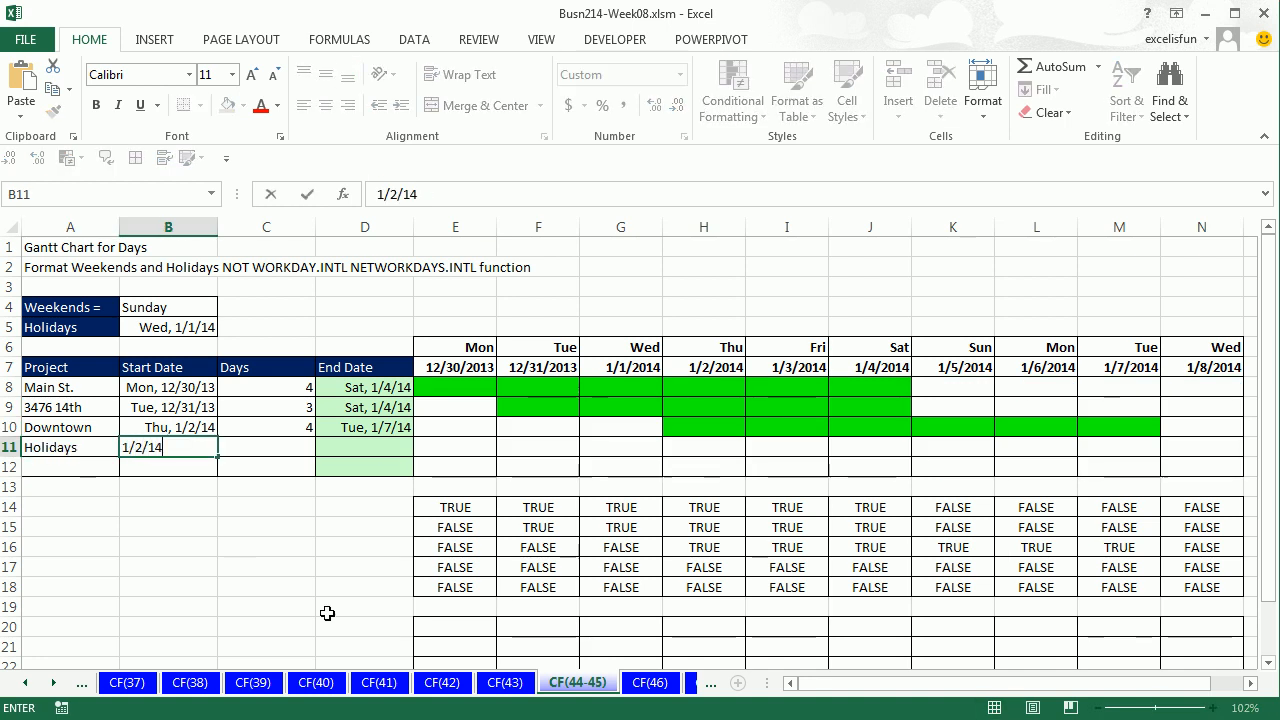
key("Tab")
type("4")
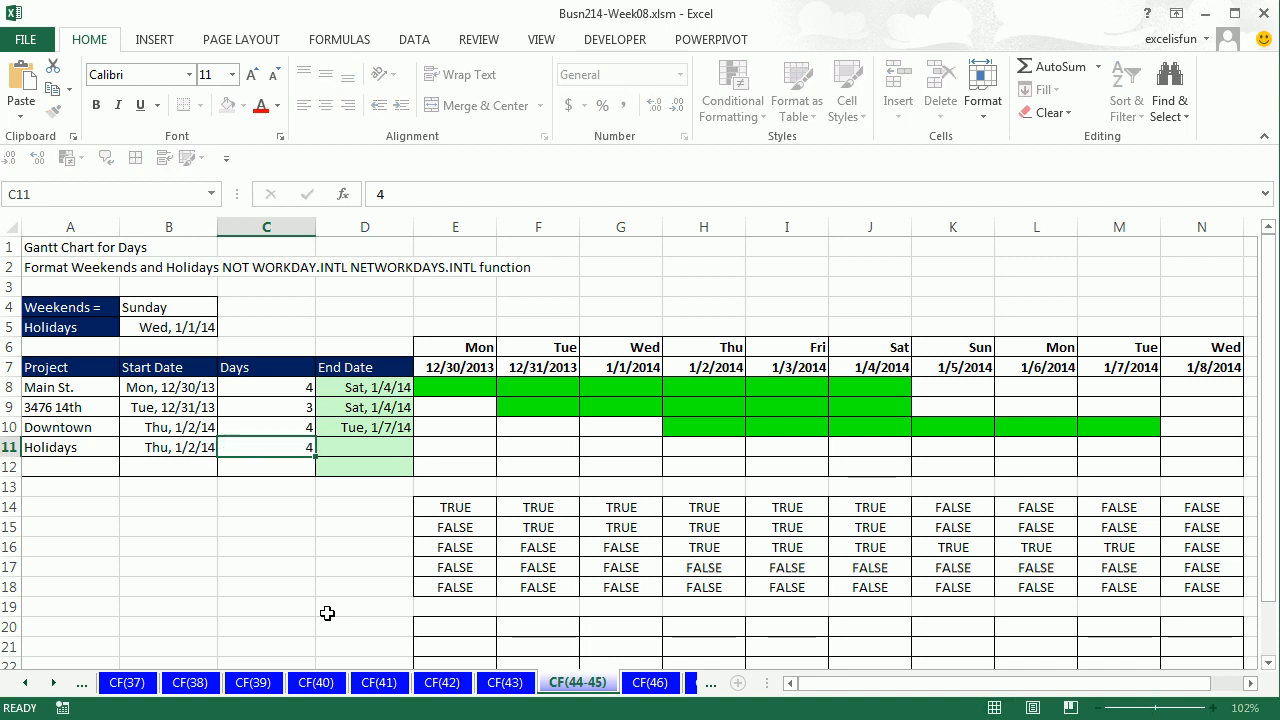
key("ctrl+Return")
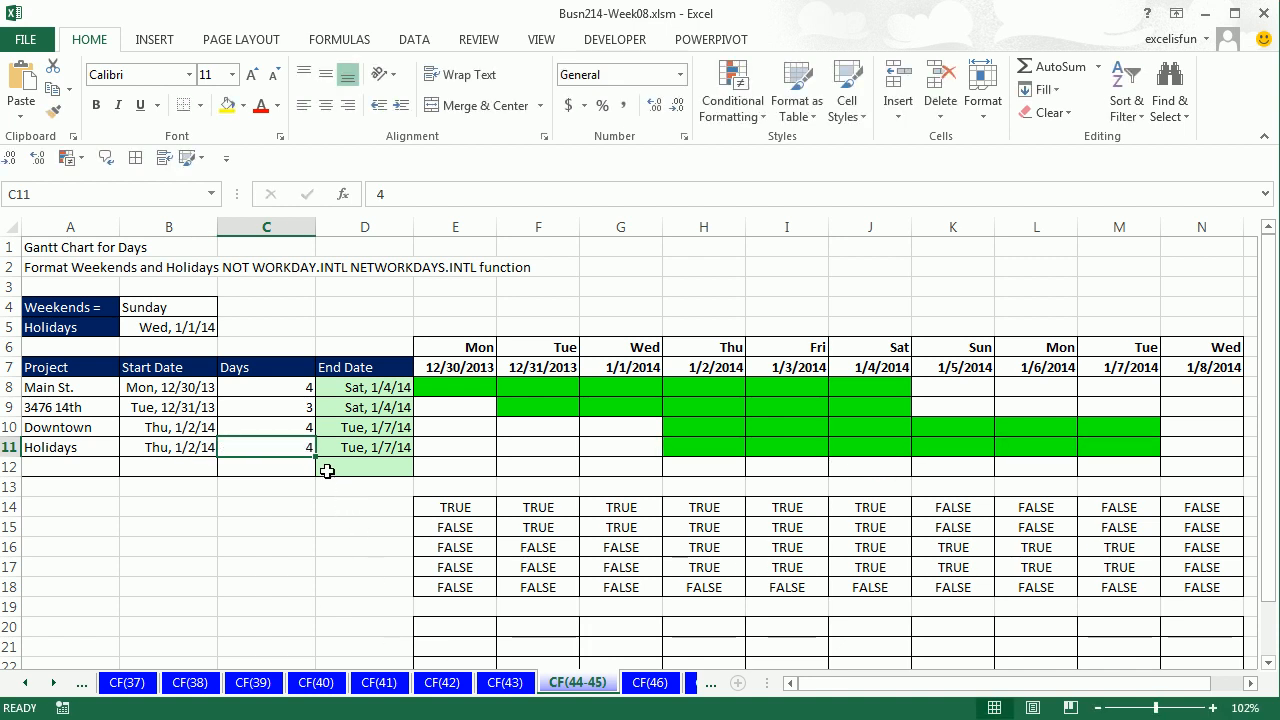
key("ctrl+z")
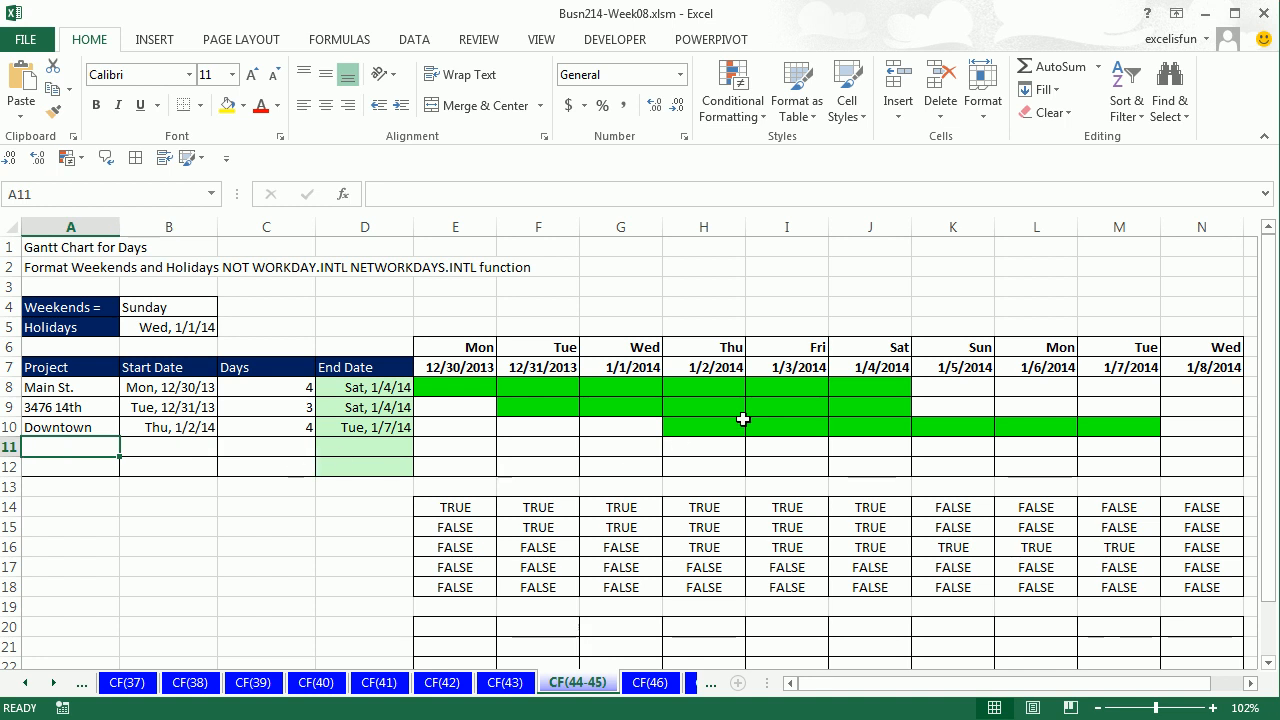
Step: Start a NETWORKDAYS.INTL formula in E20 for the second test grid
left_click_drag(634, 348, 623, 440)
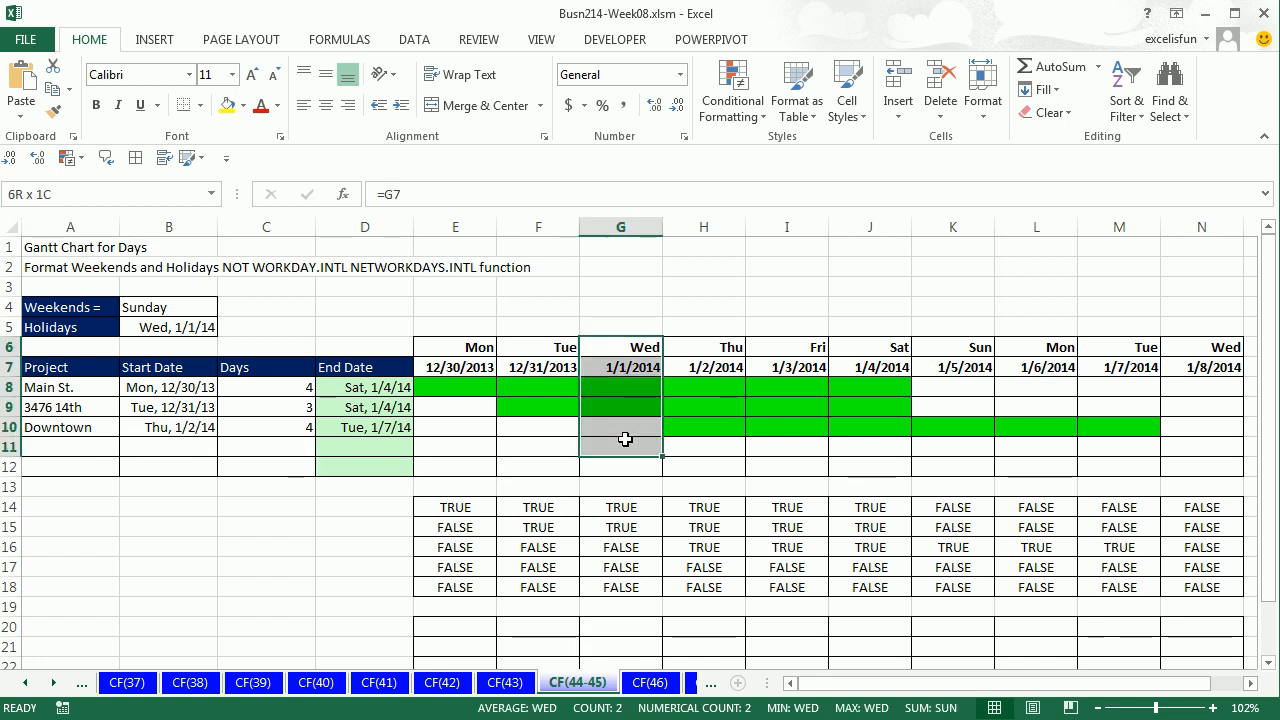
left_click(368, 389)
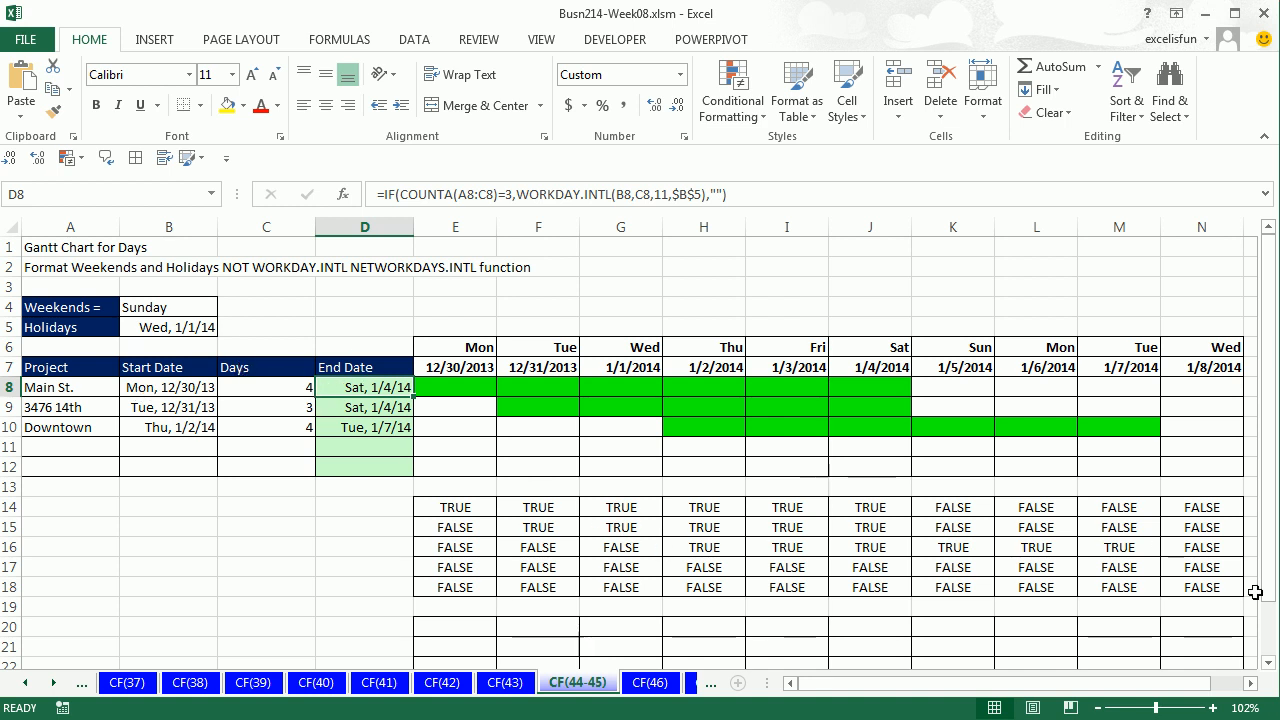
scroll(449, 549, "down", 2)
left_click(449, 549)
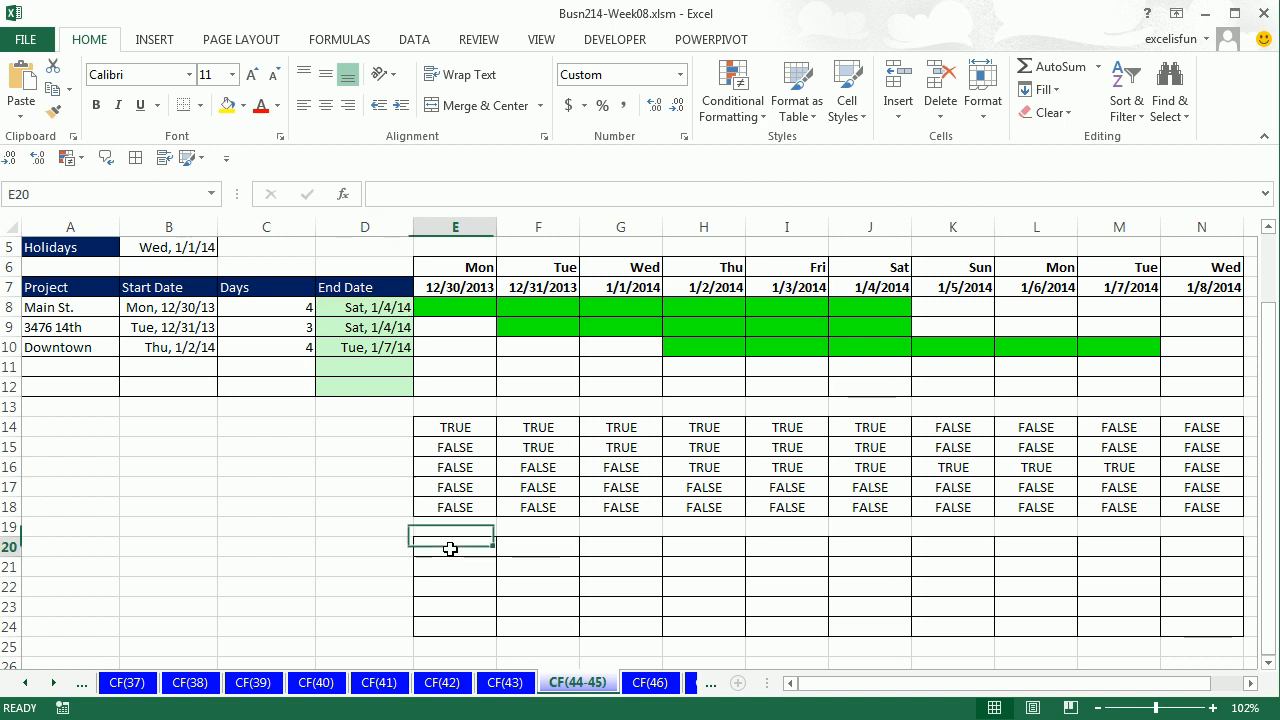
type("=net")
key("Tab")
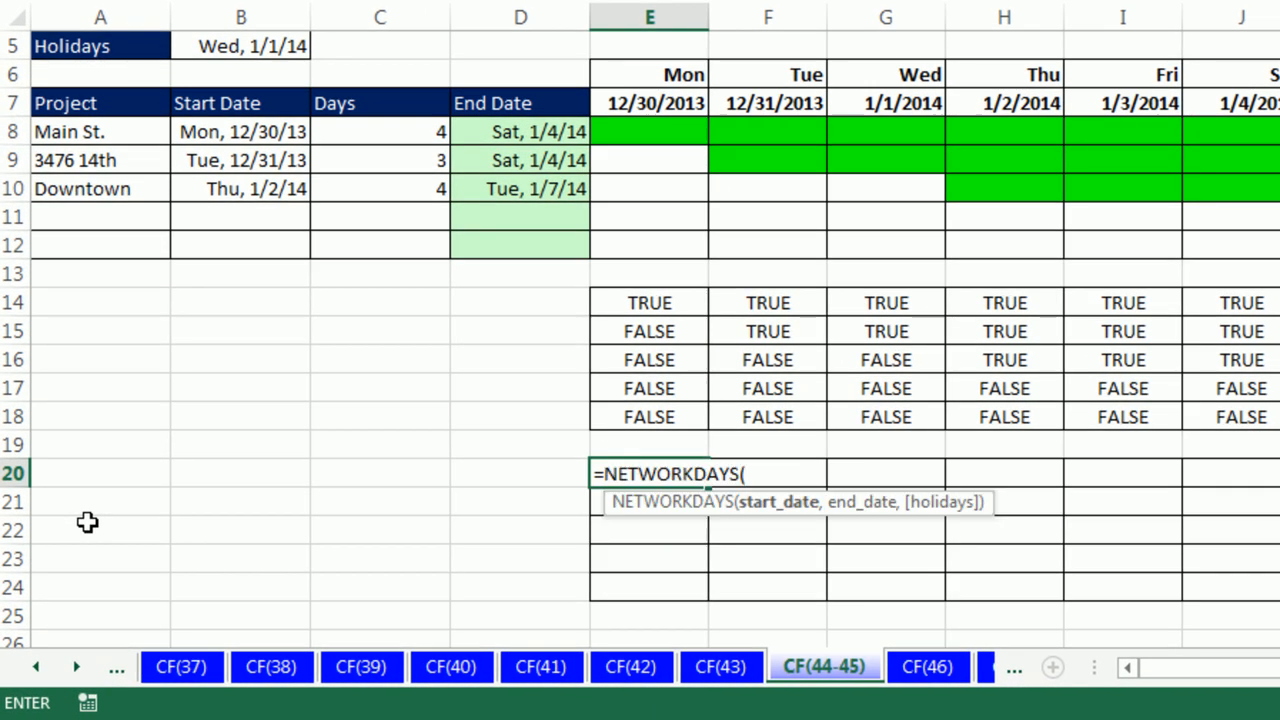
key("BackSpace")
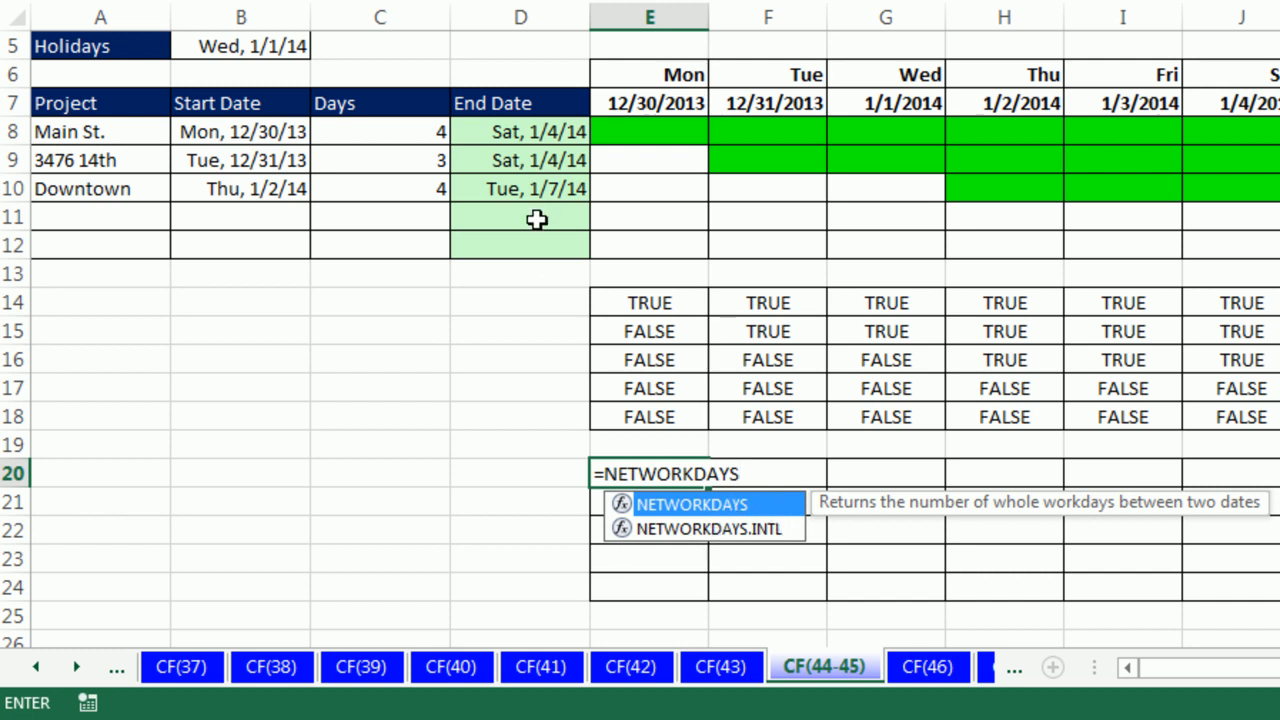
double_click(760, 532)
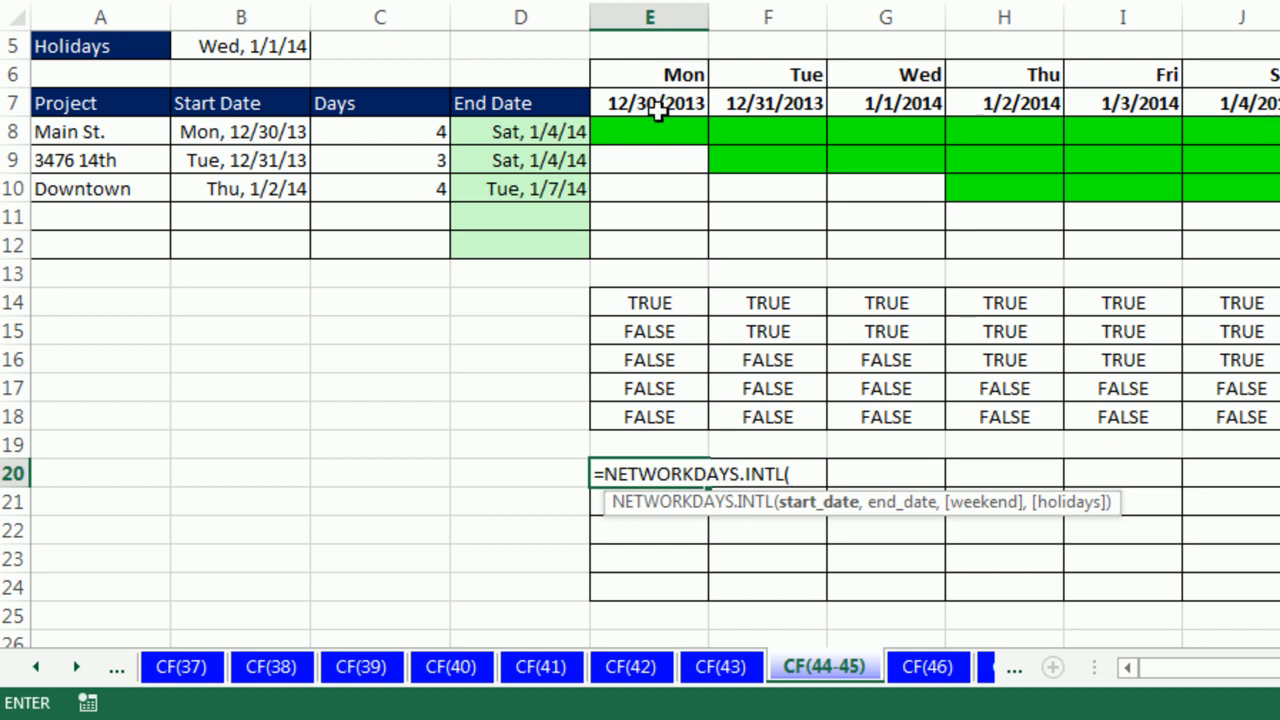
Step: Set both the start_date and end_date arguments of the E20 formula to E$7, locking only the row
left_click(655, 106)
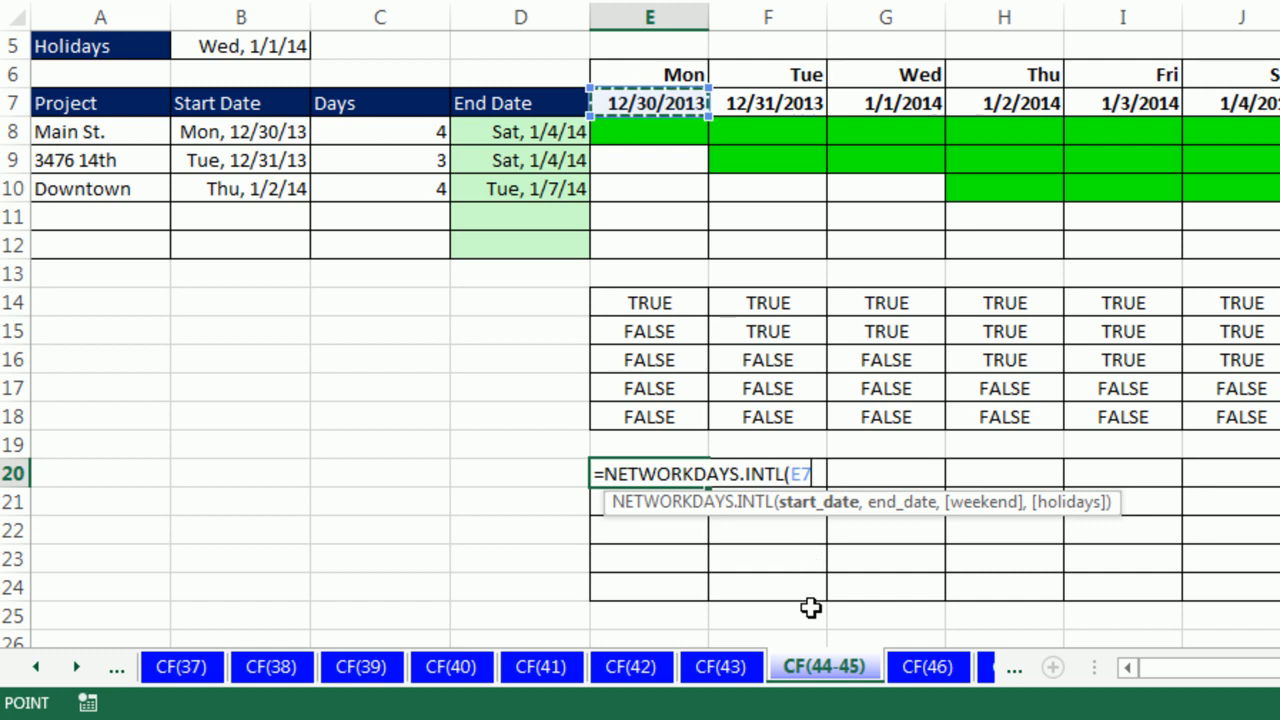
key("F4")
key("F4")
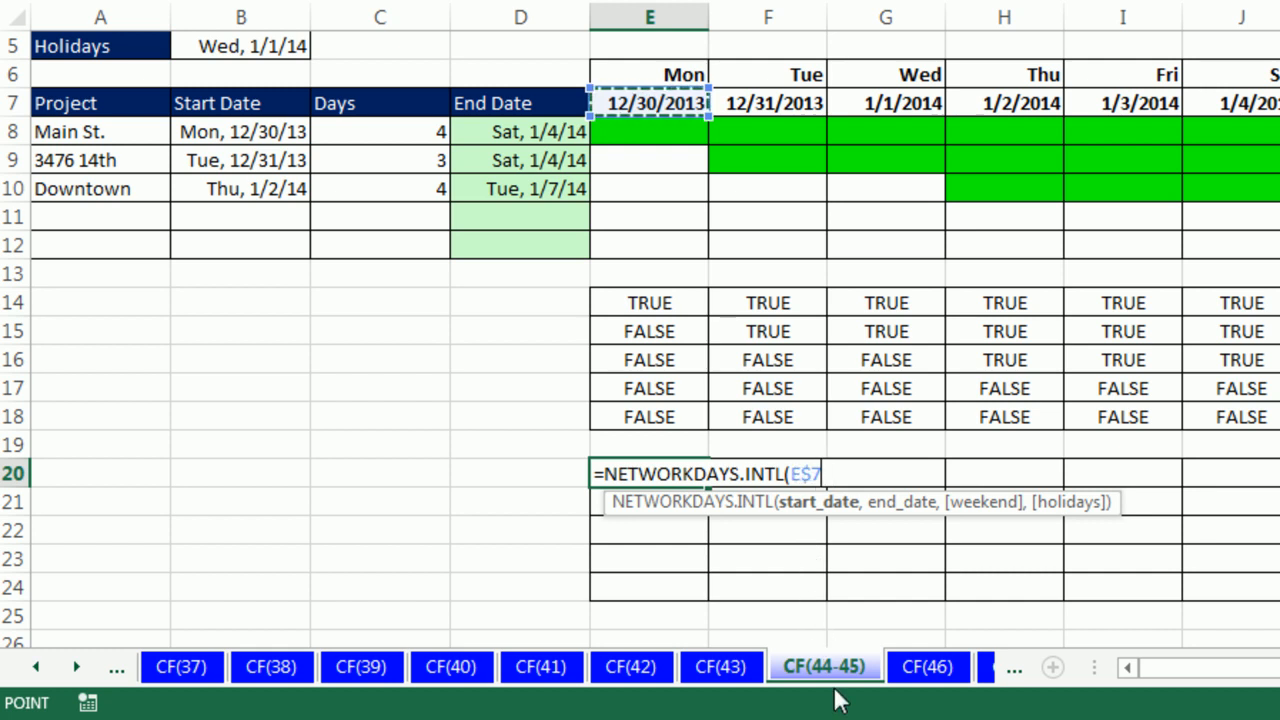
type(",")
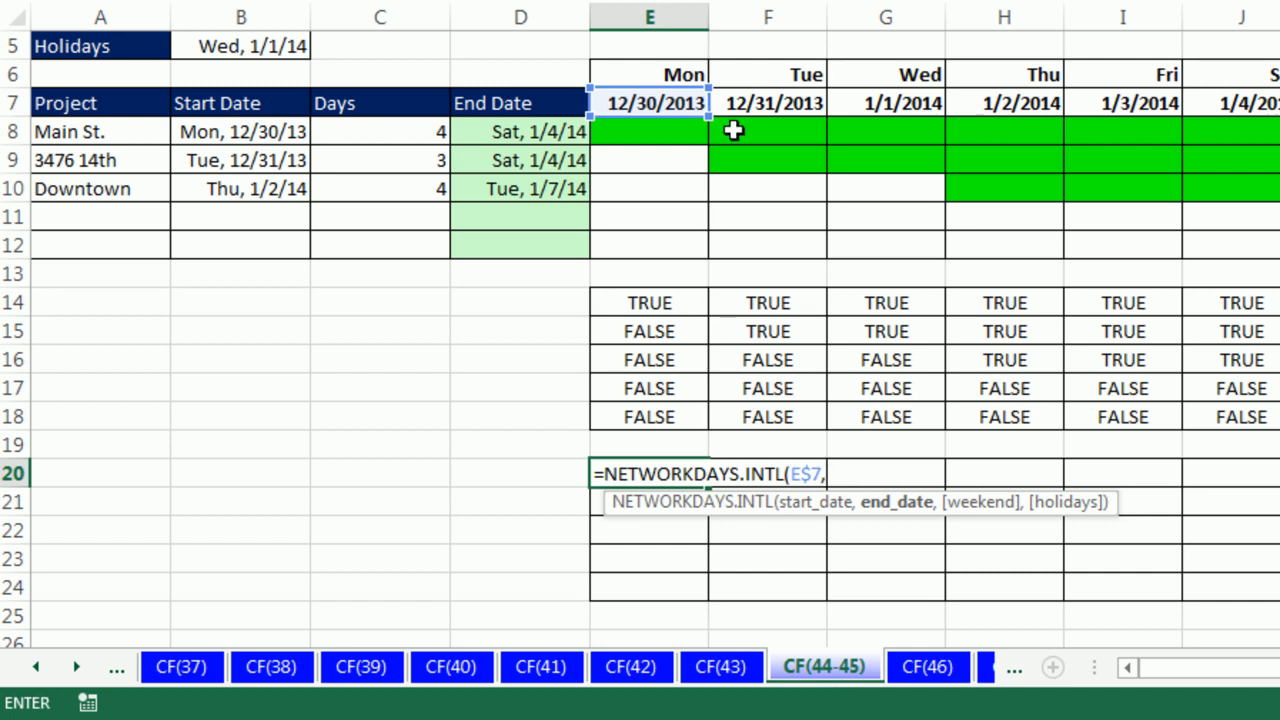
left_click(693, 95)
key("F4")
key("F4")
key("F4")
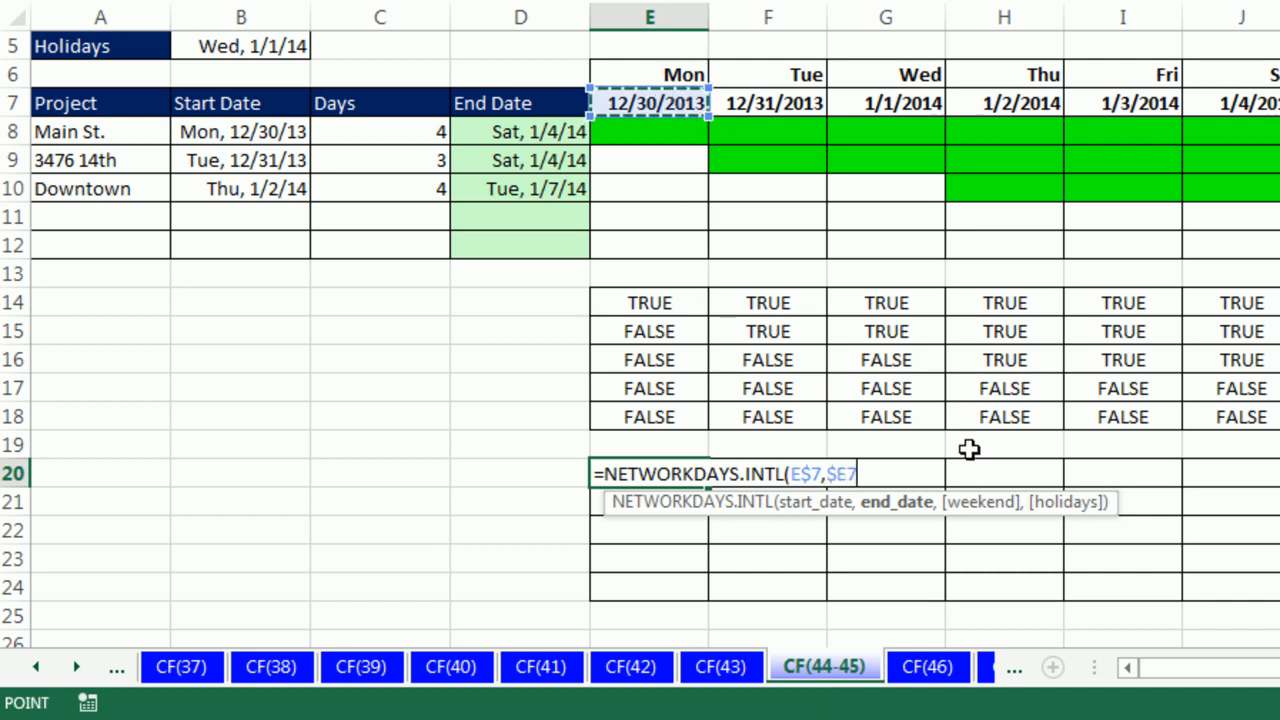
key("F4")
key("F4")
key("F4")
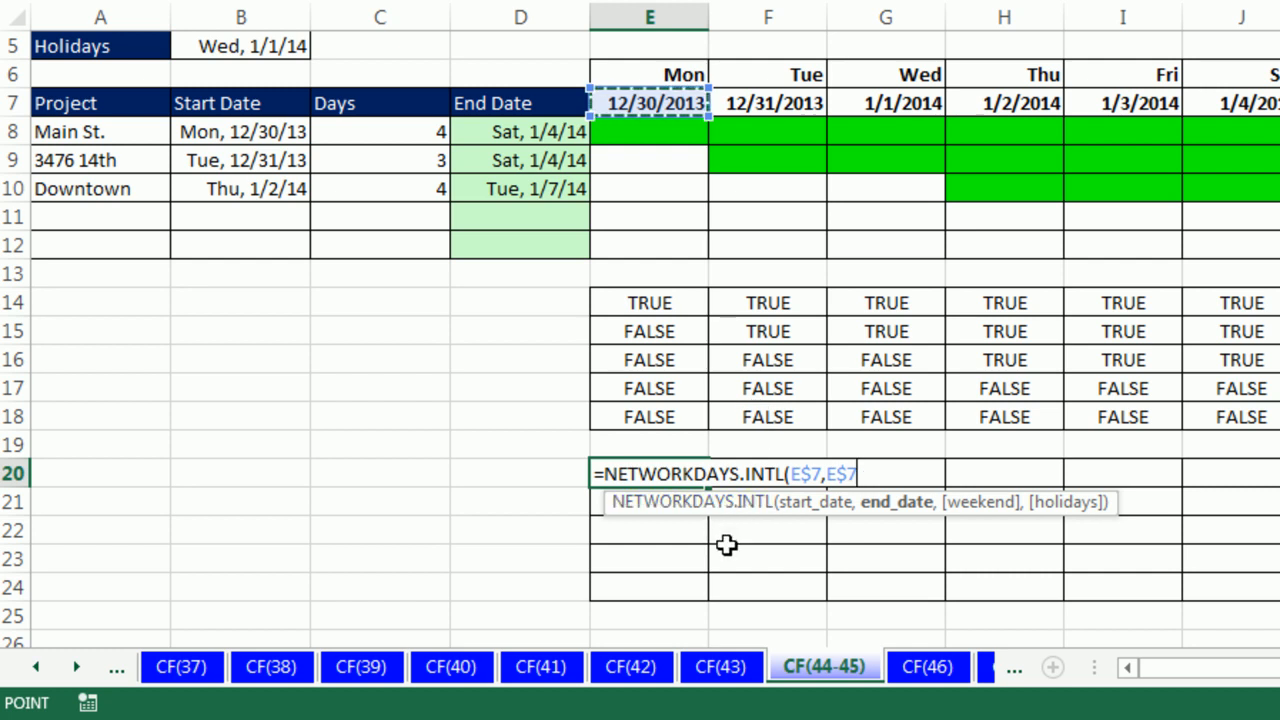
Step: Complete the E20 formula with weekend option 11 (Sunday only) and holidays $B$5, enter it, and copy it through N24
type(",")
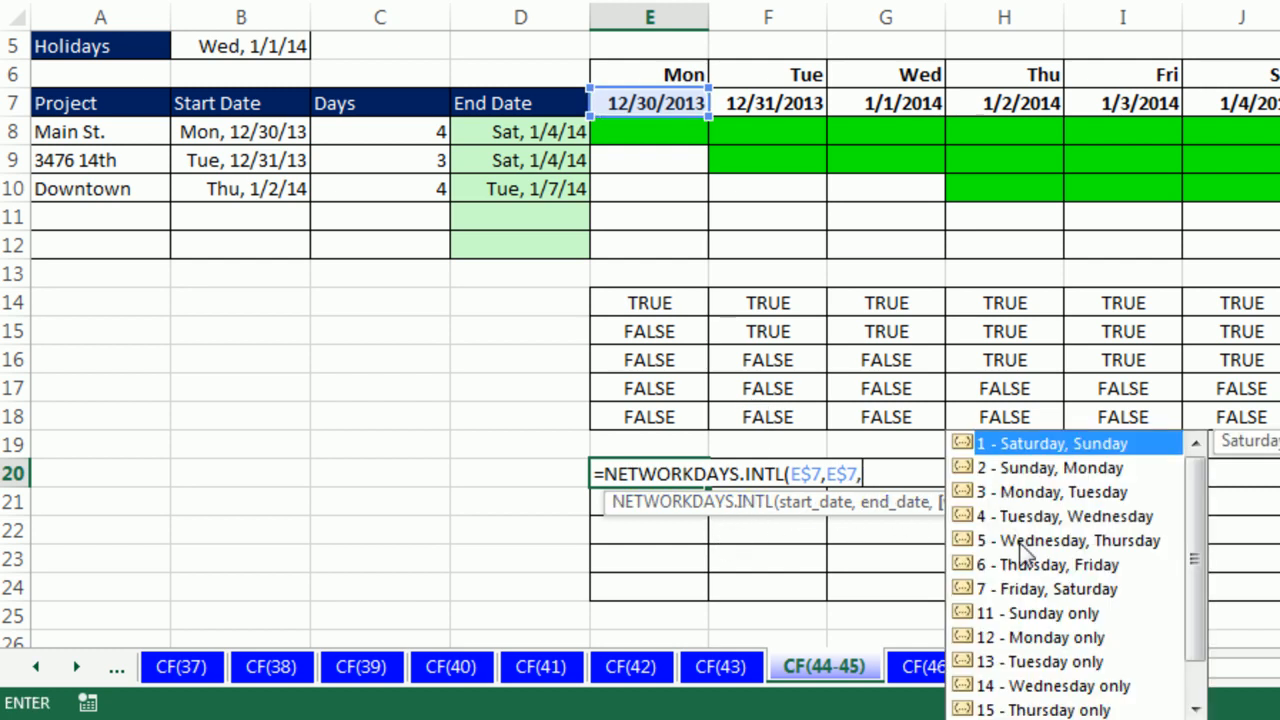
double_click(1020, 614)
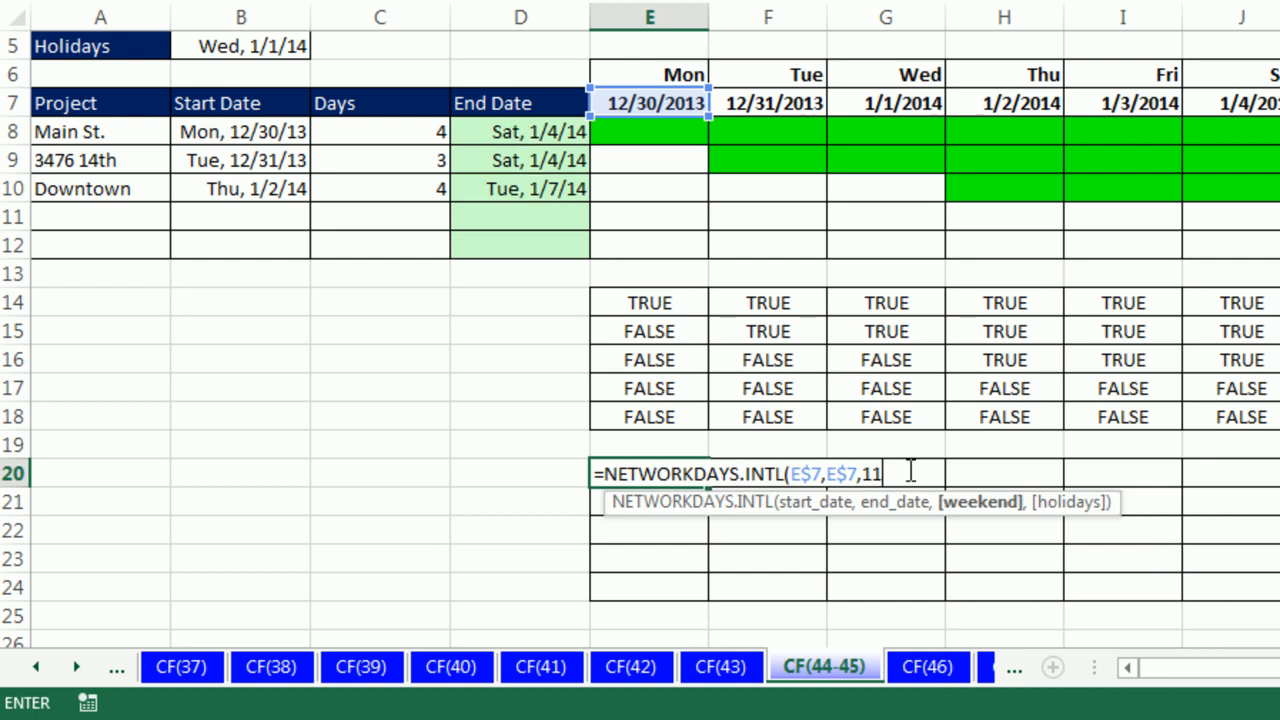
type(",")
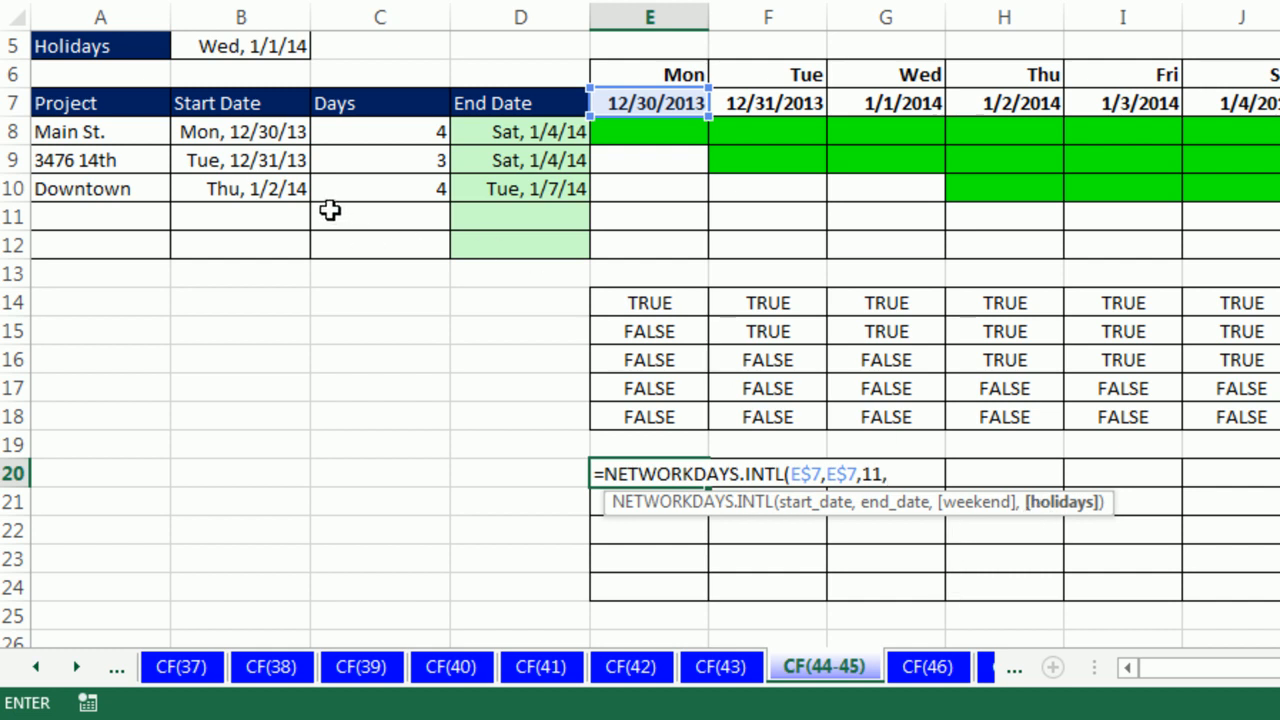
left_click(245, 47)
key("F4")
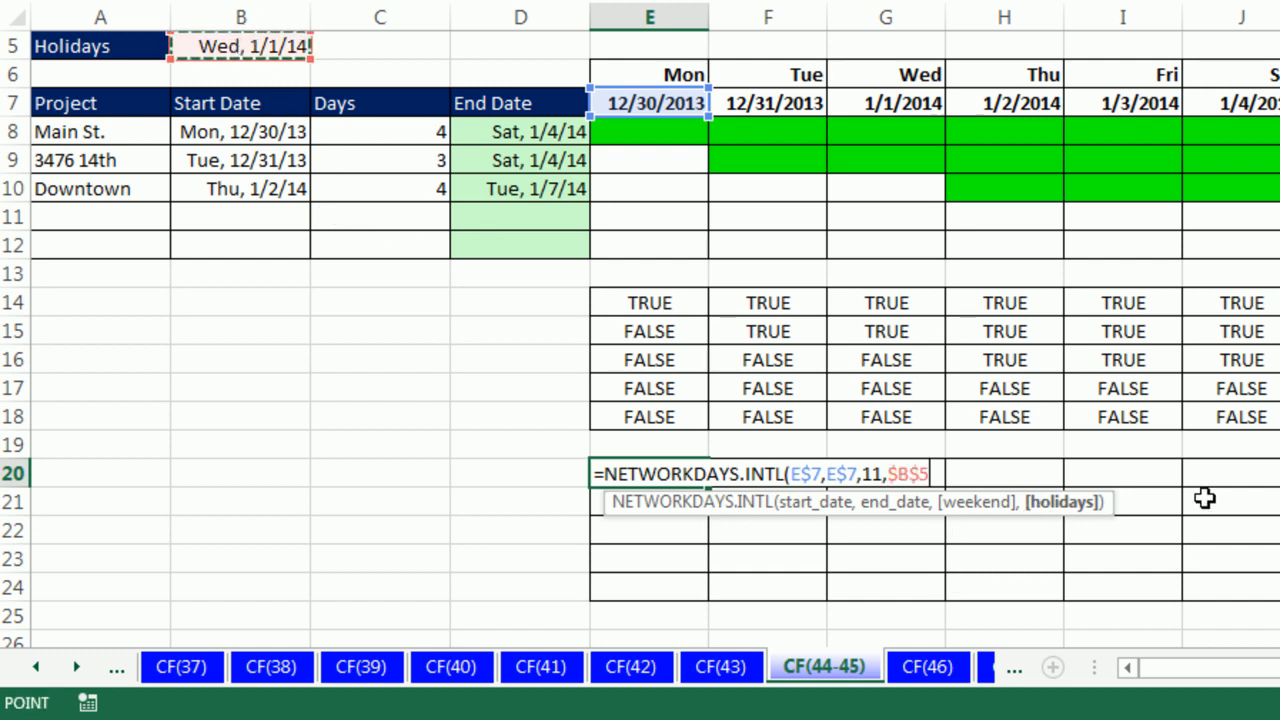
type(")")
key("ctrl+Return")
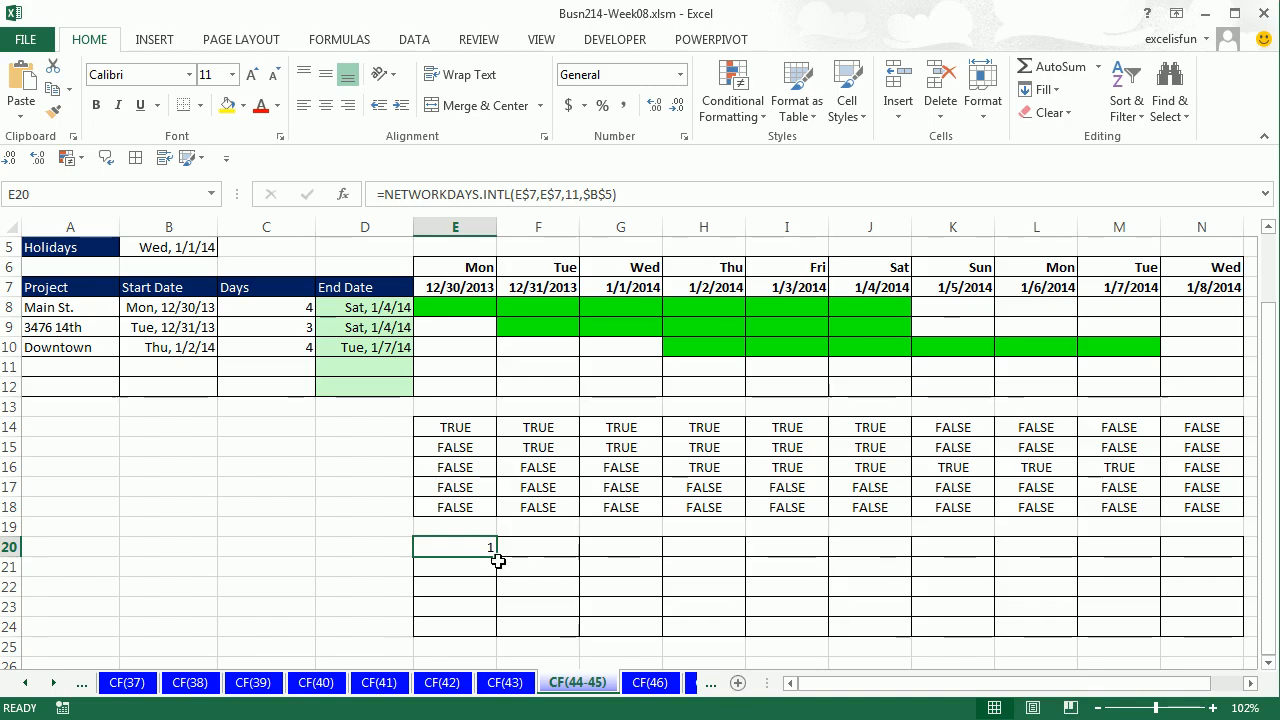
left_click_drag(497, 557, 1085, 629)
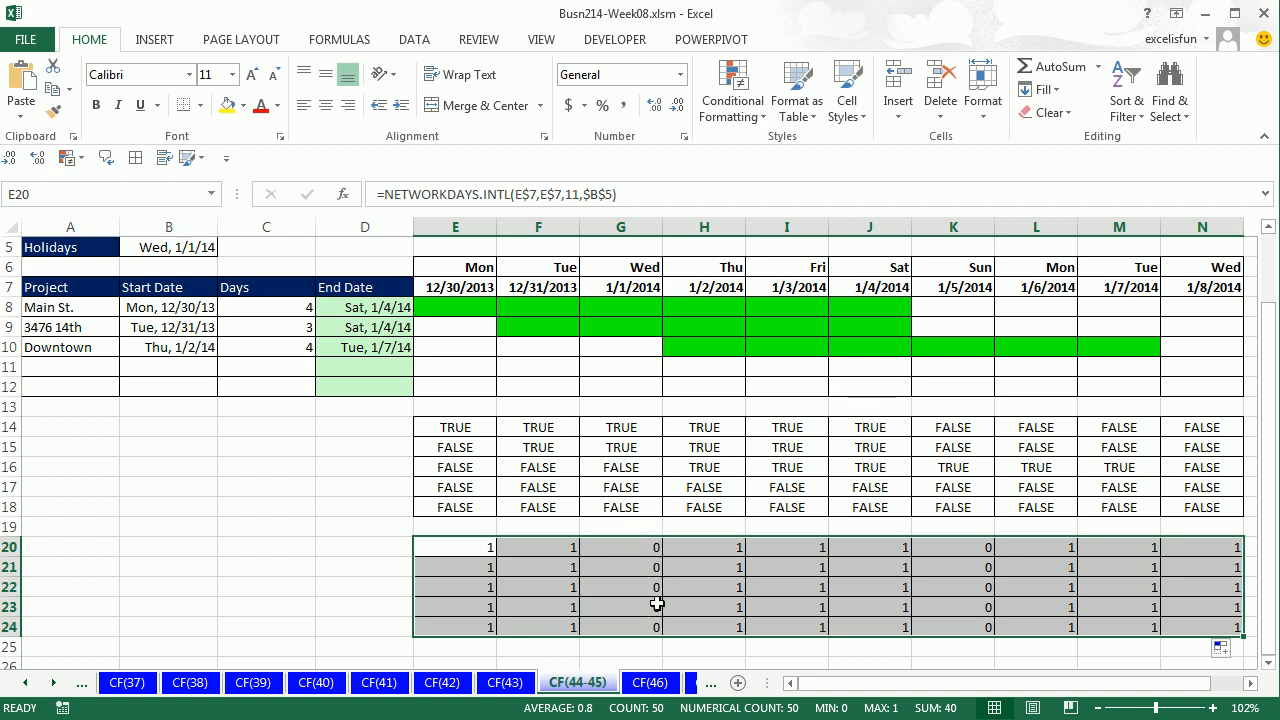
Step: Wrap the NETWORKDAYS.INTL formula in a NOT function and enter it in all cells of E20:N24
key("F2")
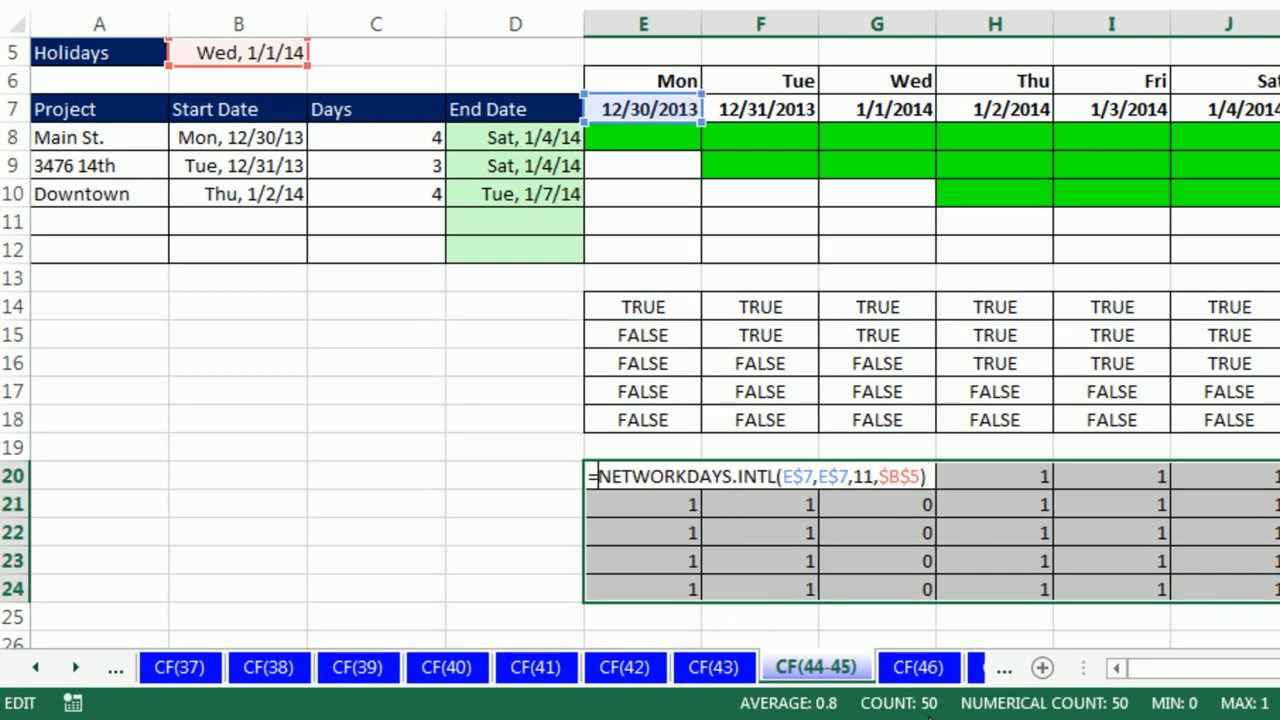
key("Home")
key("Right")
type("not(")
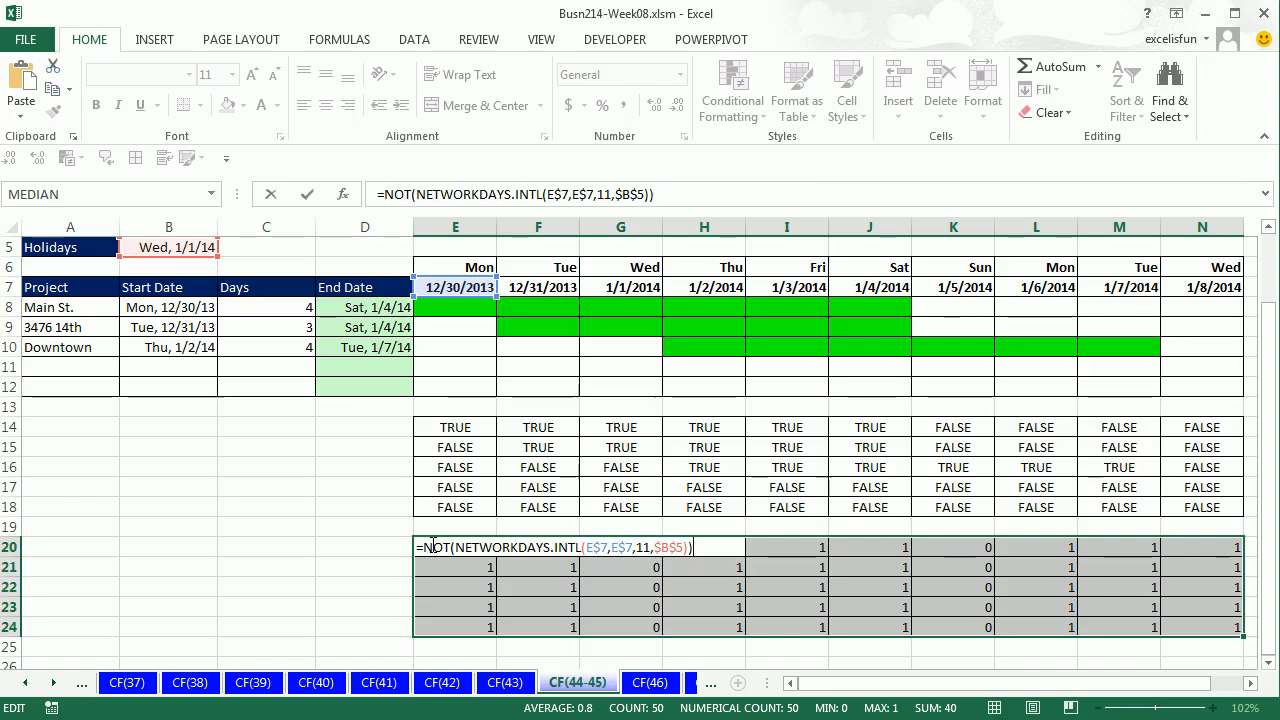
key("ctrl+Return")
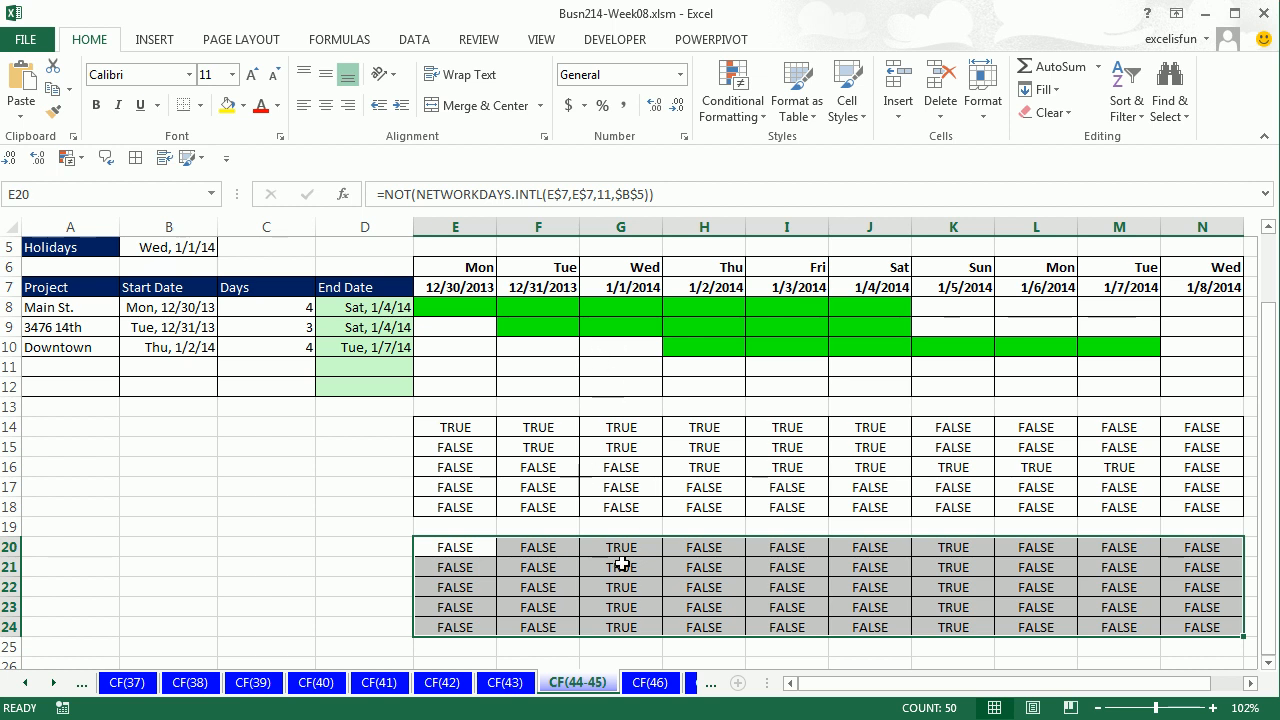
Step: Copy the logical tests E$7>=$B8,E$7<=$D8,ISNUMBER($D8) from inside the AND formula in E14
double_click(466, 549)
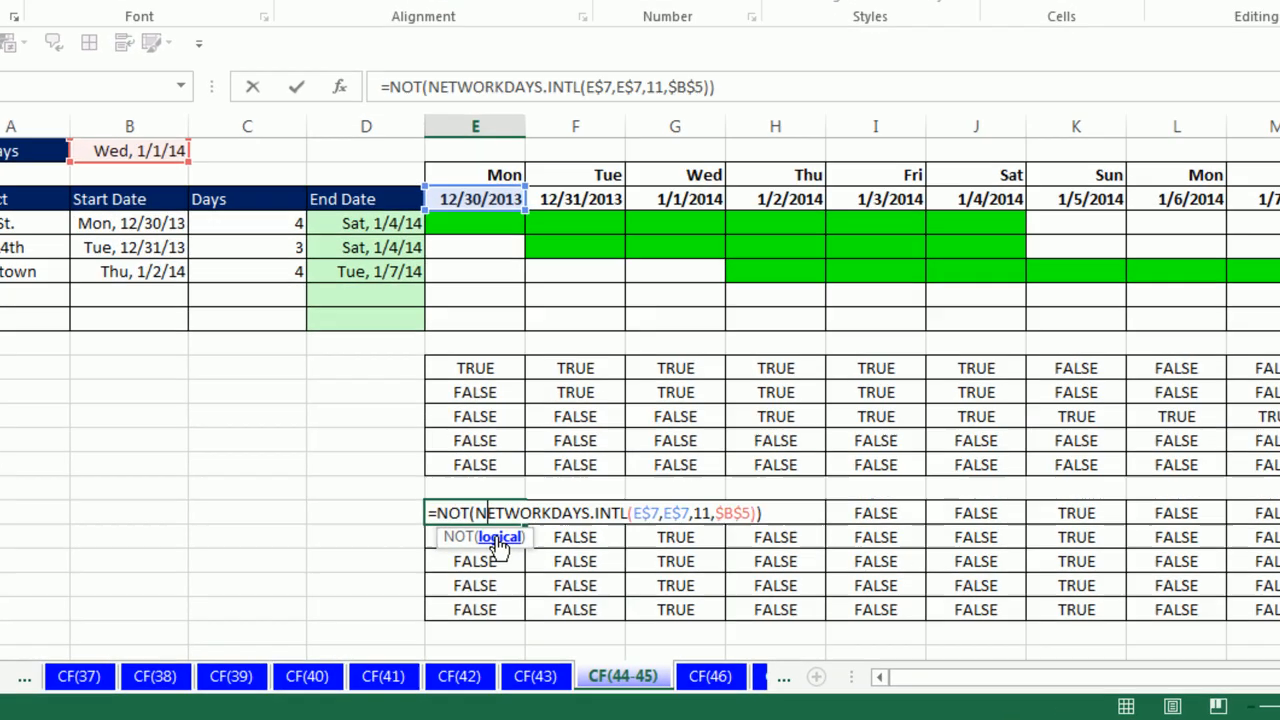
key("Escape")
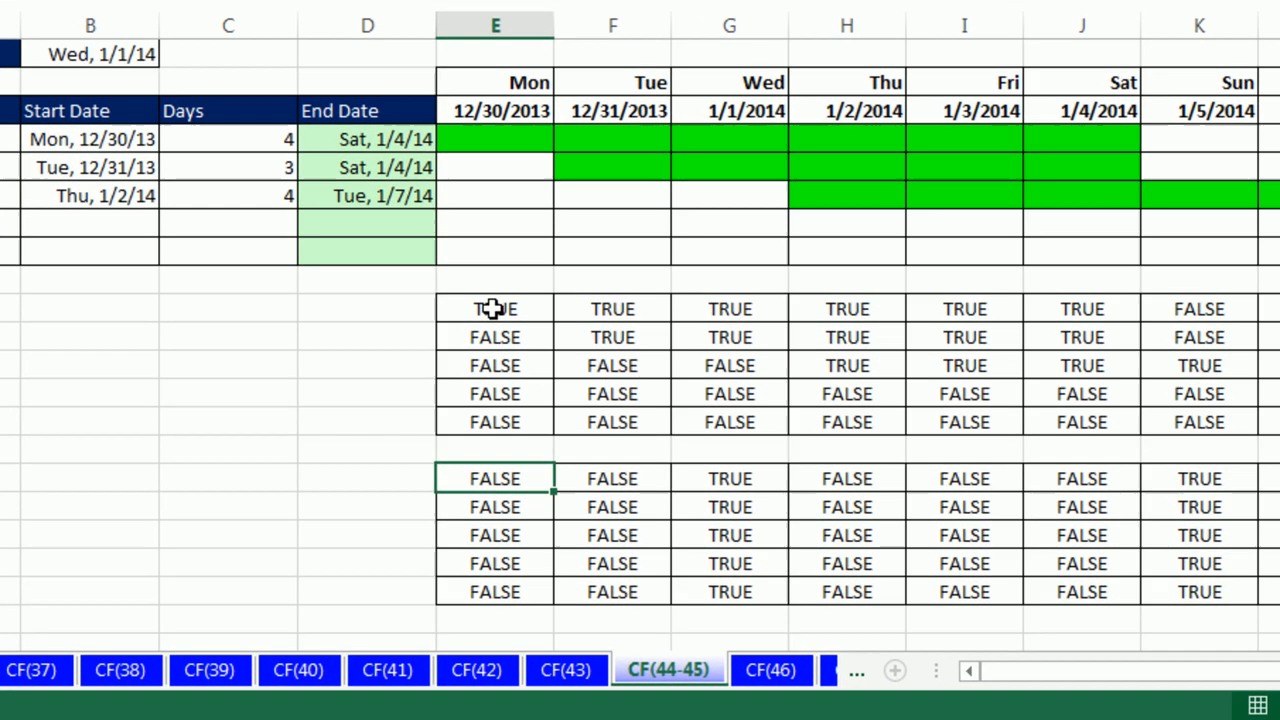
double_click(453, 427)
left_click_drag(496, 309, 815, 309)
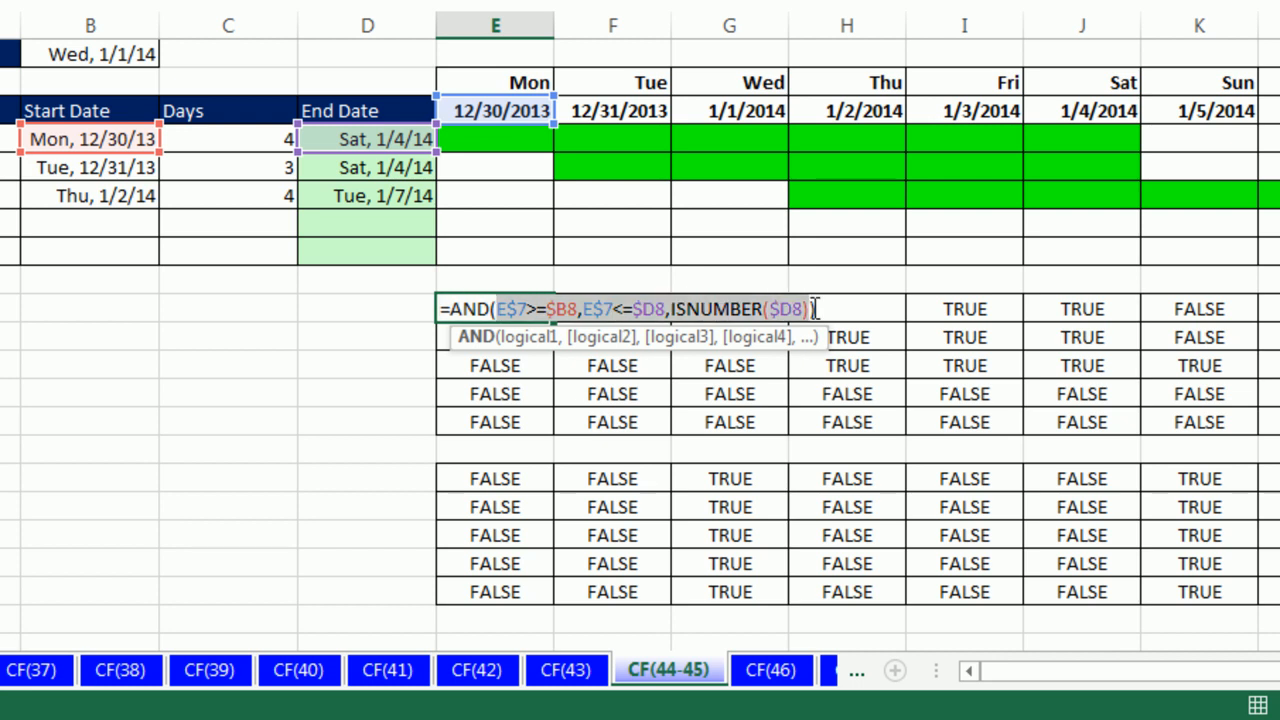
key("Escape")
left_click(534, 455)
Step: Wrap the NOT formula in E20 in an AND function, making it the first logical test
double_click(500, 479)
left_click(454, 479)
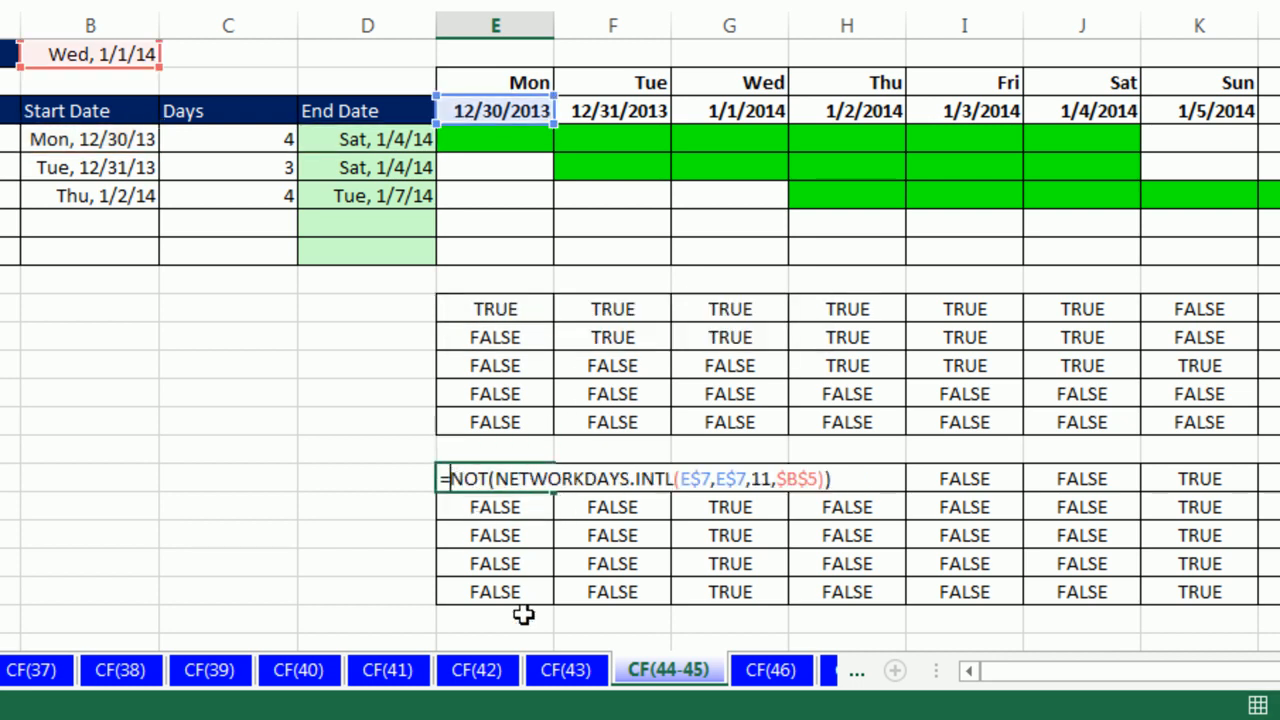
type("and")
key("Tab")
left_click(505, 507)
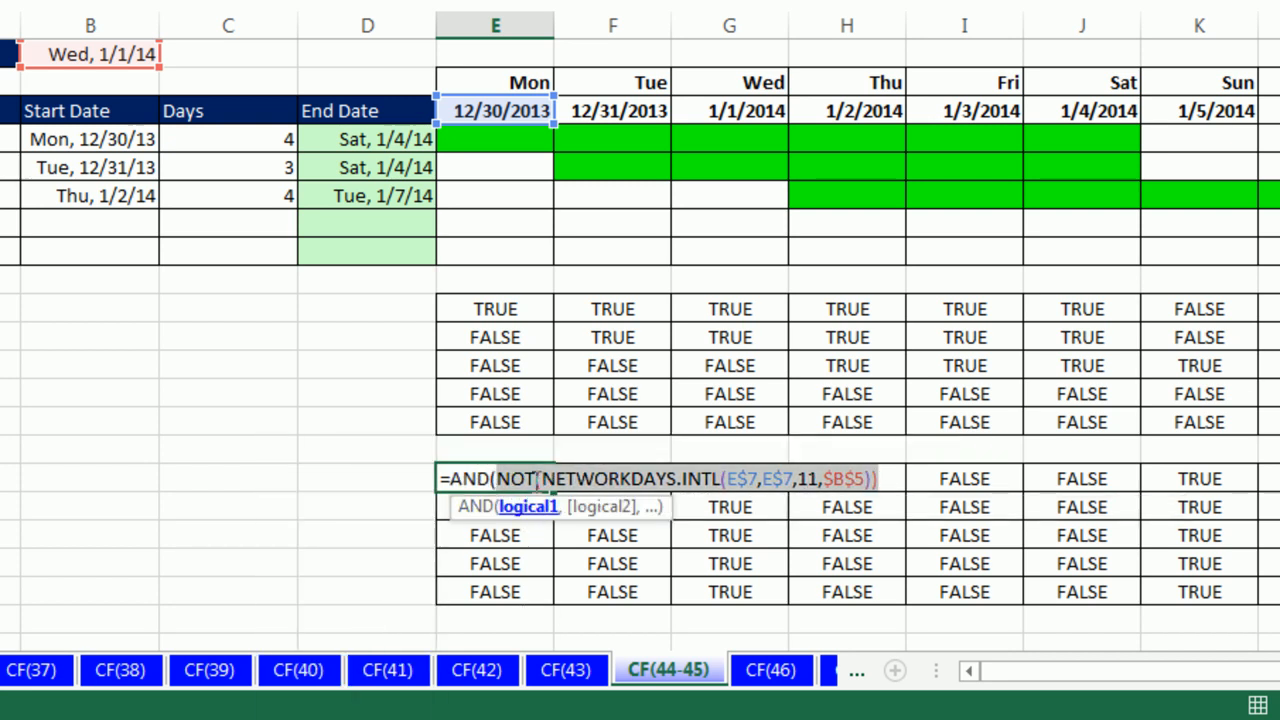
left_click(892, 471)
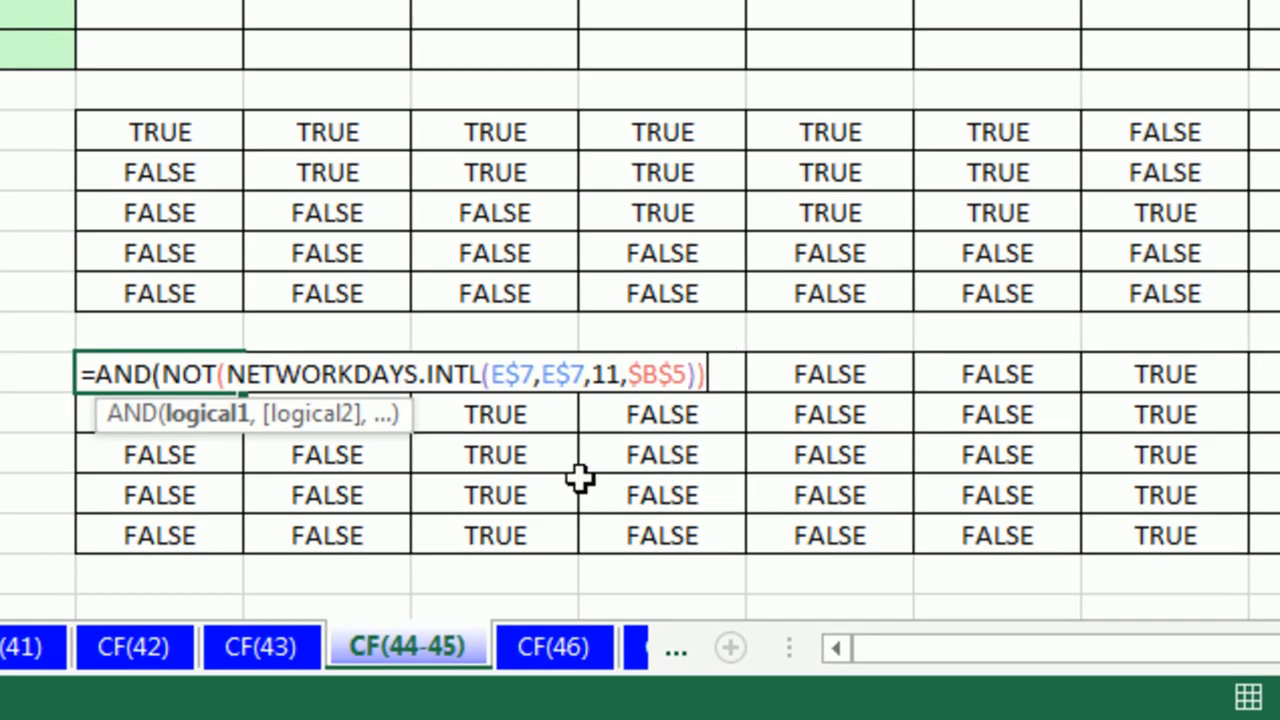
Step: Add the copied tests E$7>=$B8,E$7<=$D8,ISNUMBER($D8) as the remaining AND arguments in E20 and close the function
type(",")
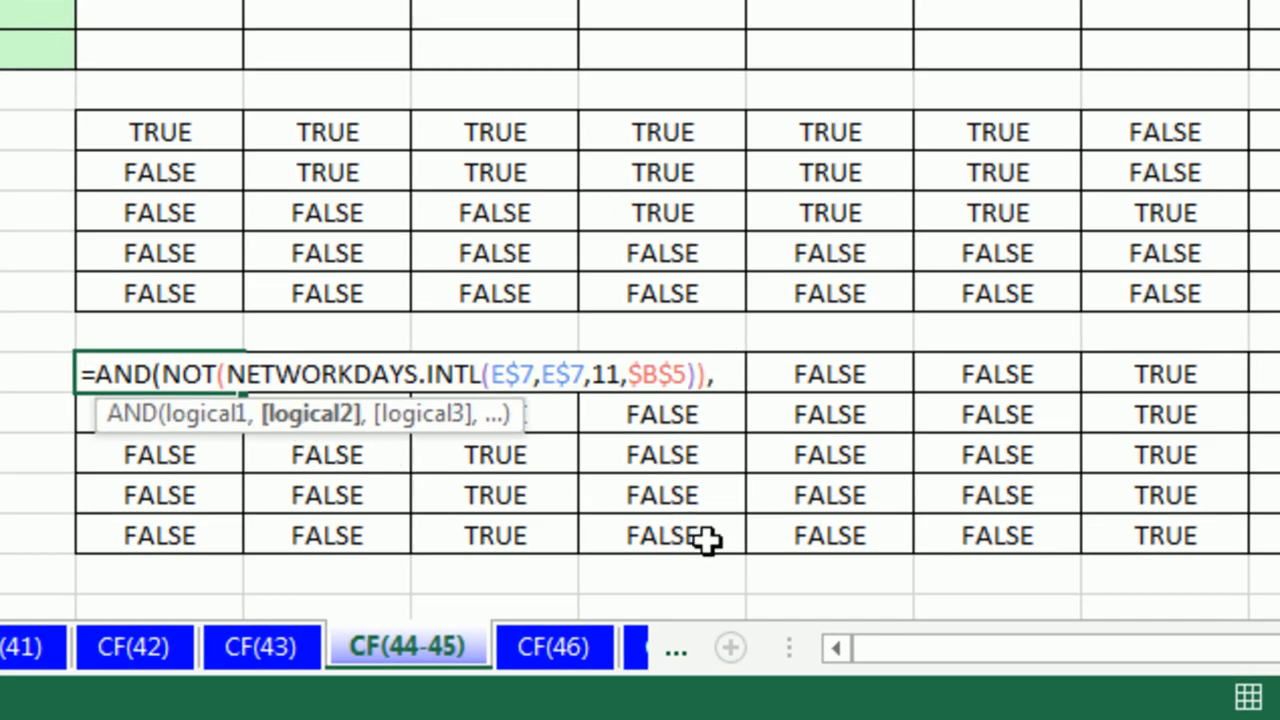
type("E$7>=$B8,E$7<=$D8,ISNUMBER($D8)")
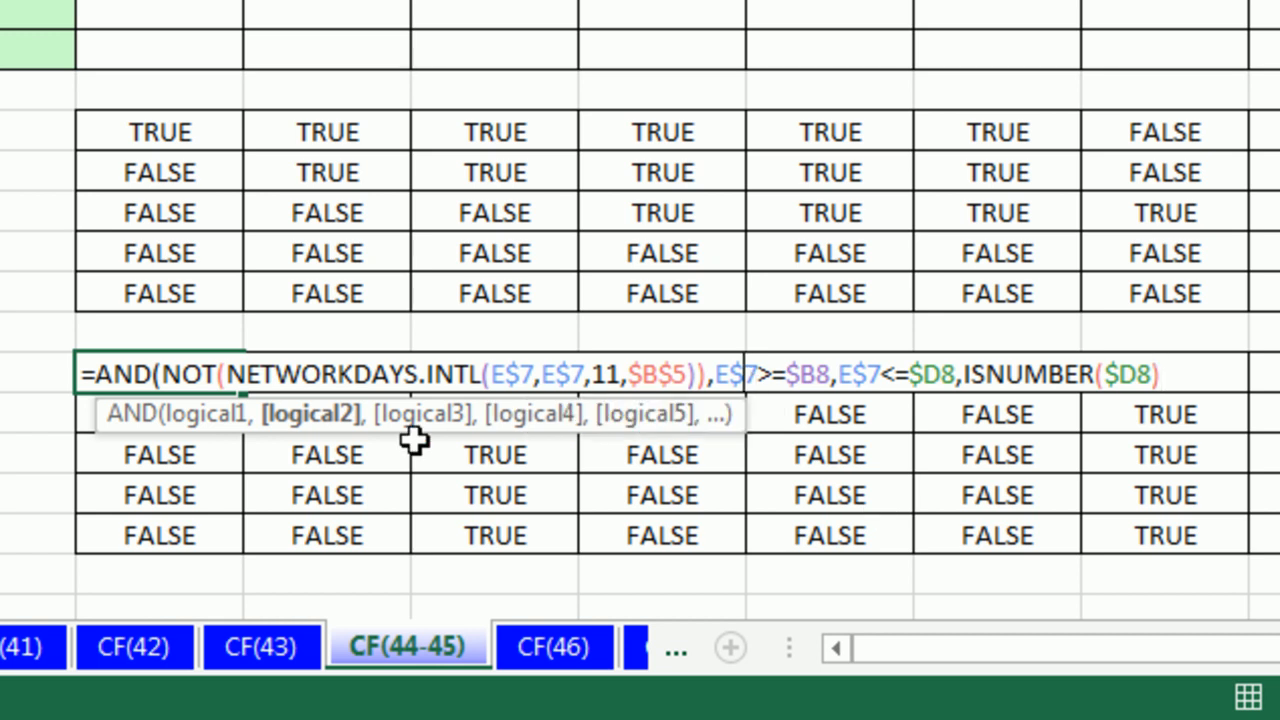
left_click(318, 418)
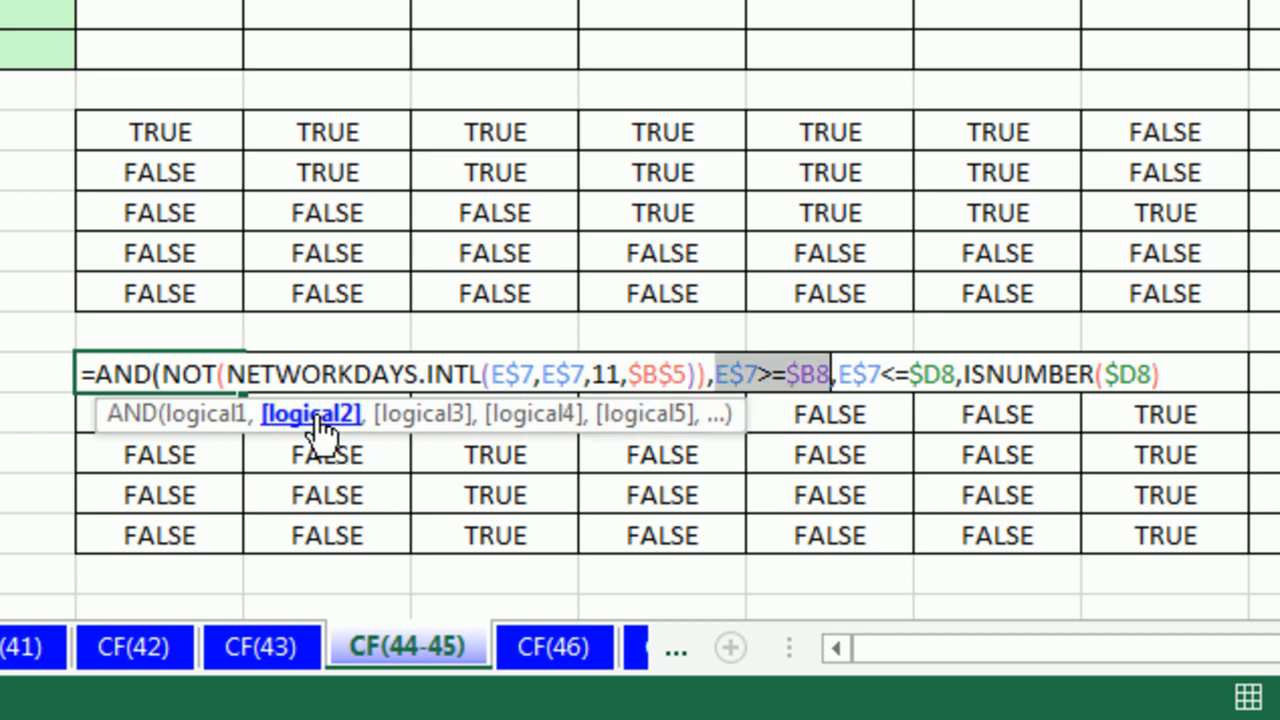
left_click(412, 420)
left_click(520, 445)
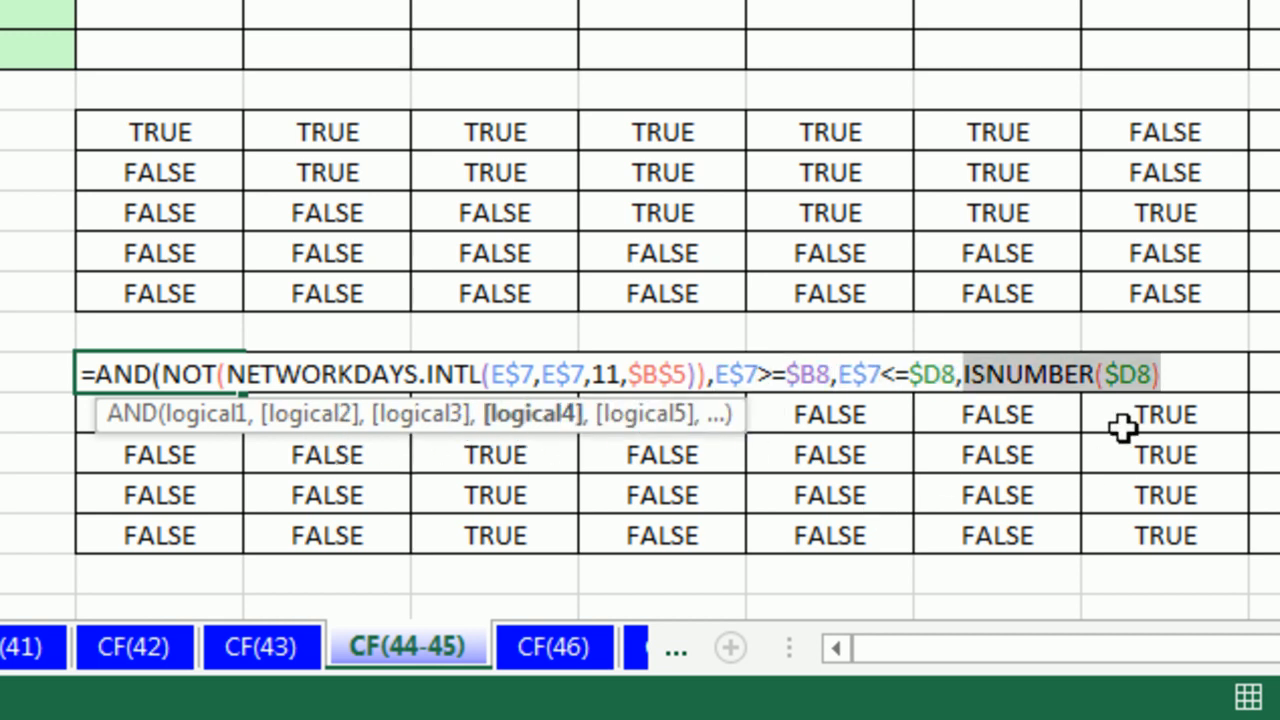
left_click(1186, 380)
type(")")
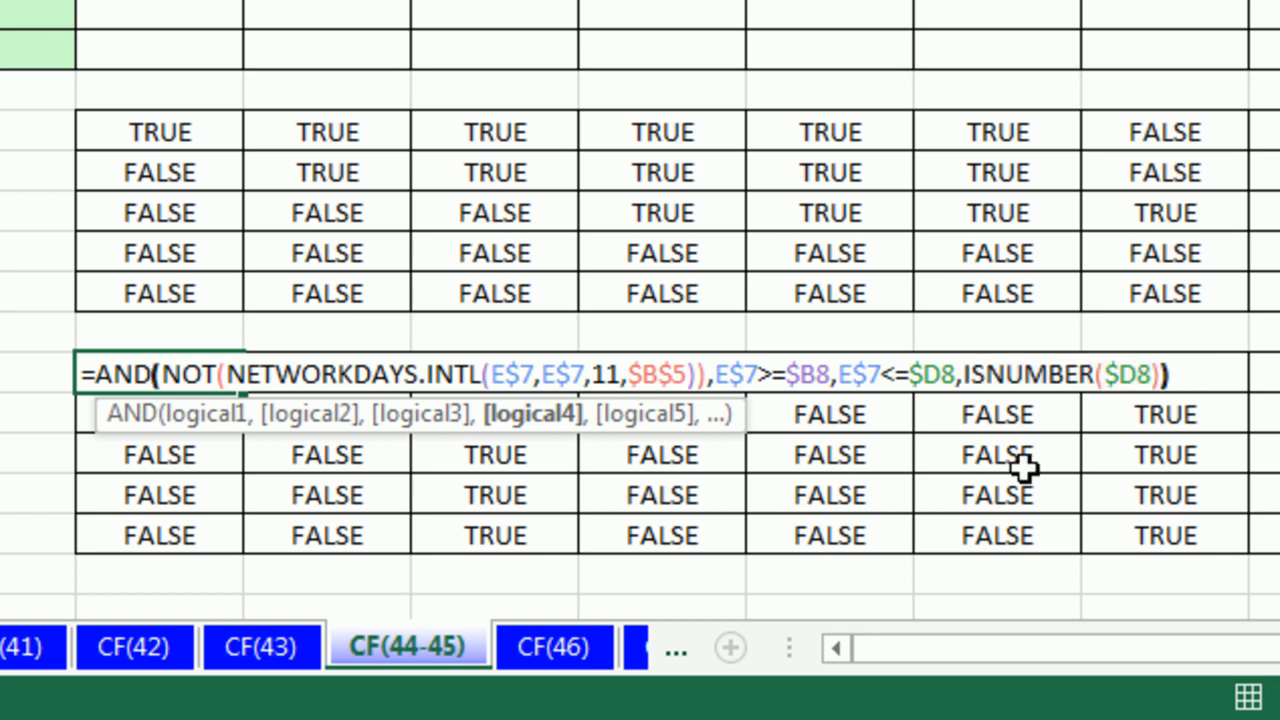
Step: Enter the E20 formula, copy it through N24, and check the TRUE cells against the chart's holiday and Sunday
key("ctrl+Return")
left_click_drag(243, 393, 1279, 438)
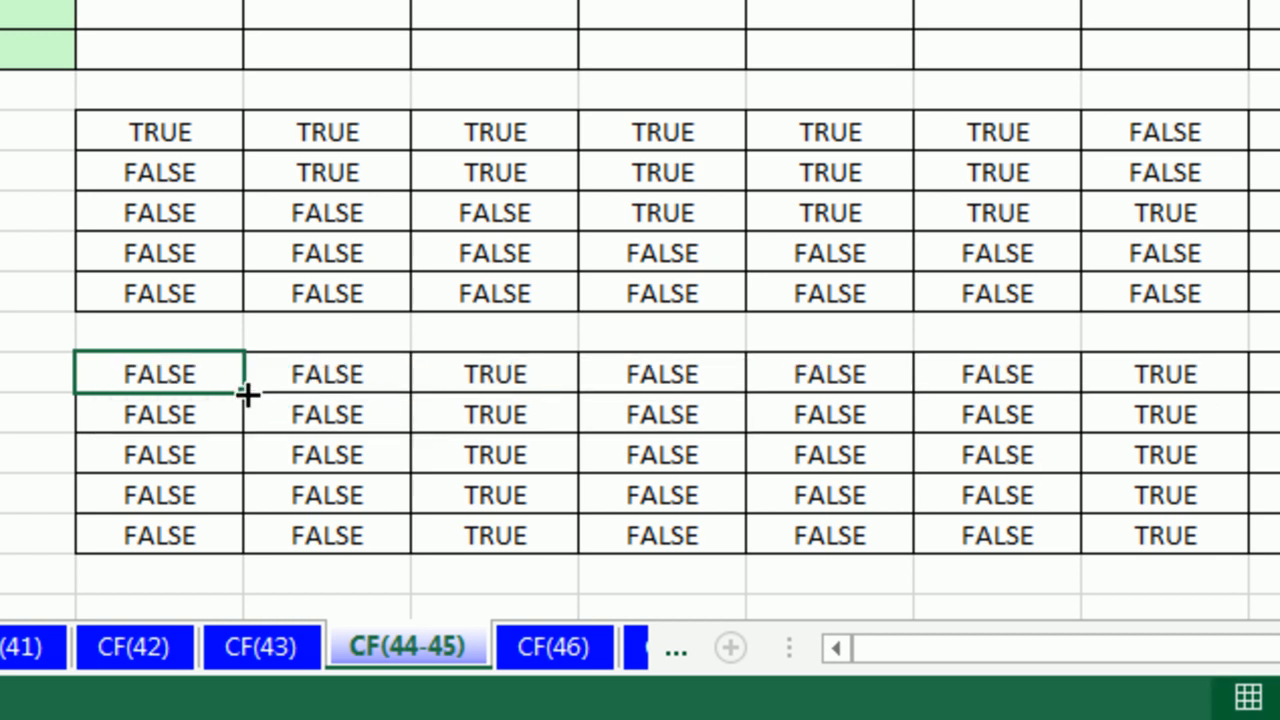
left_click_drag(1126, 580, 1250, 636)
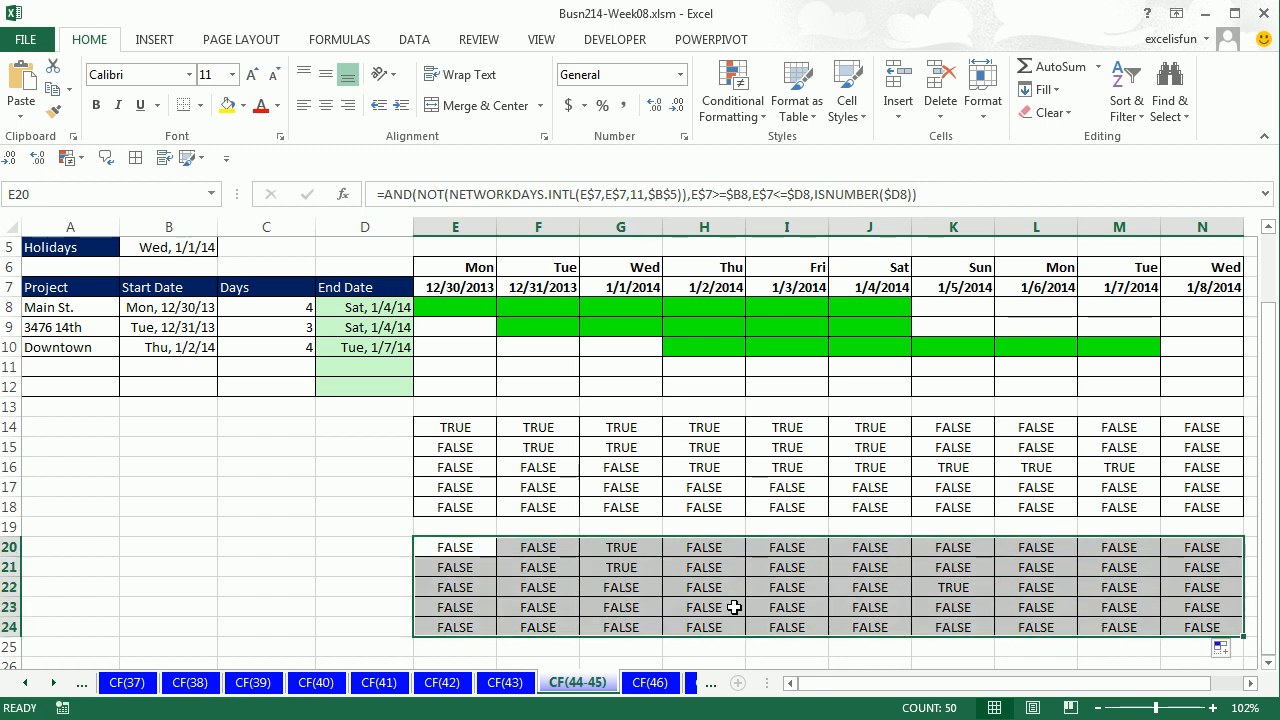
left_click_drag(607, 568, 617, 551)
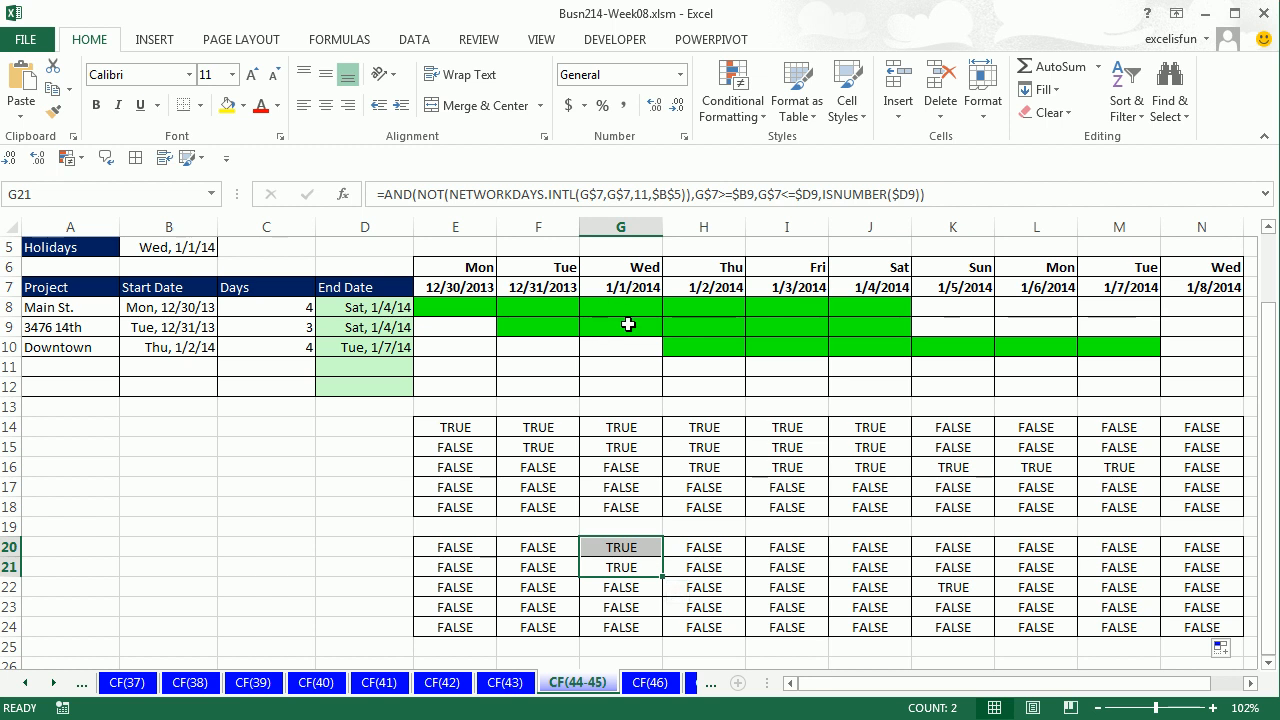
left_click(956, 596)
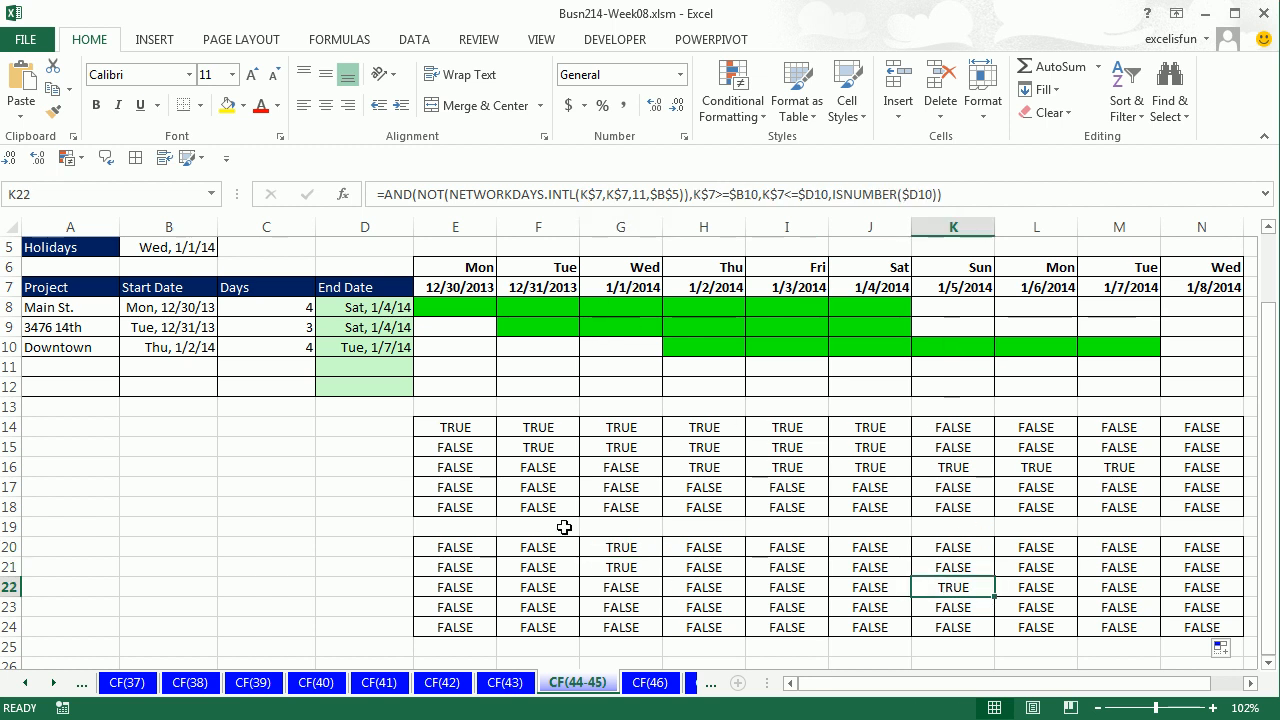
Step: Copy the complete AND formula text from E20, leaving the cell's formula intact
double_click(466, 547)
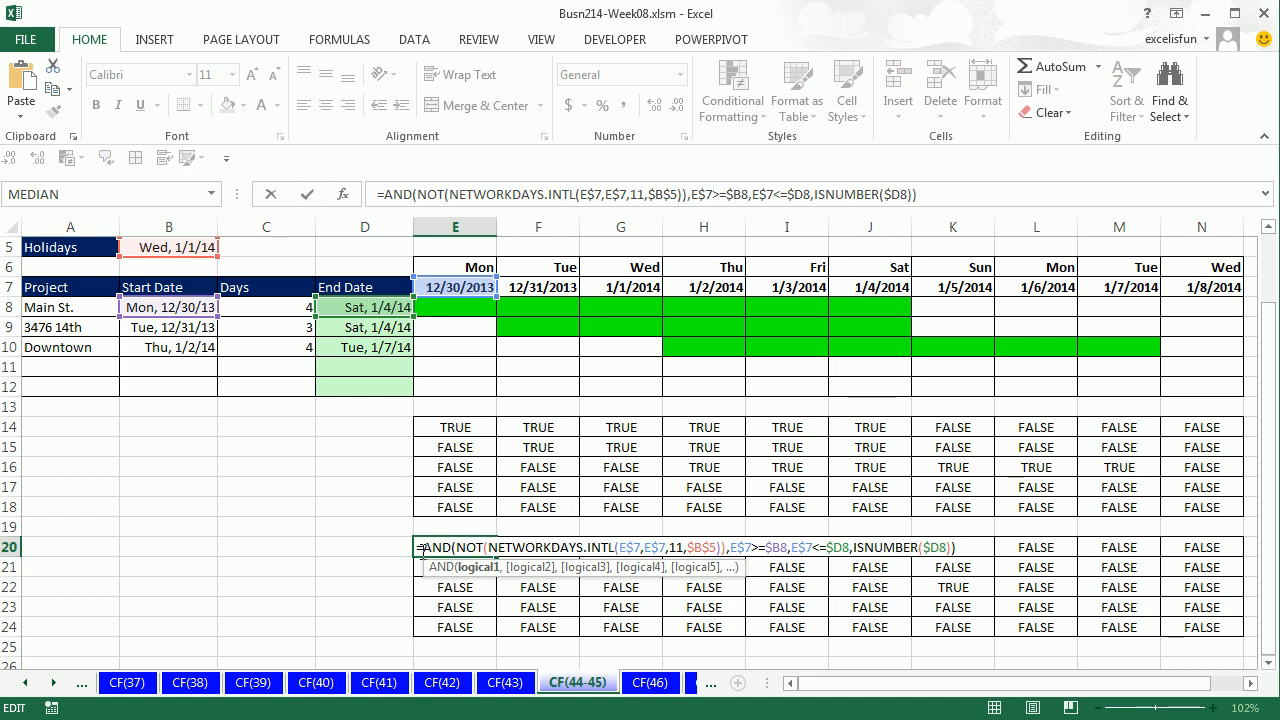
left_click_drag(418, 547, 944, 565)
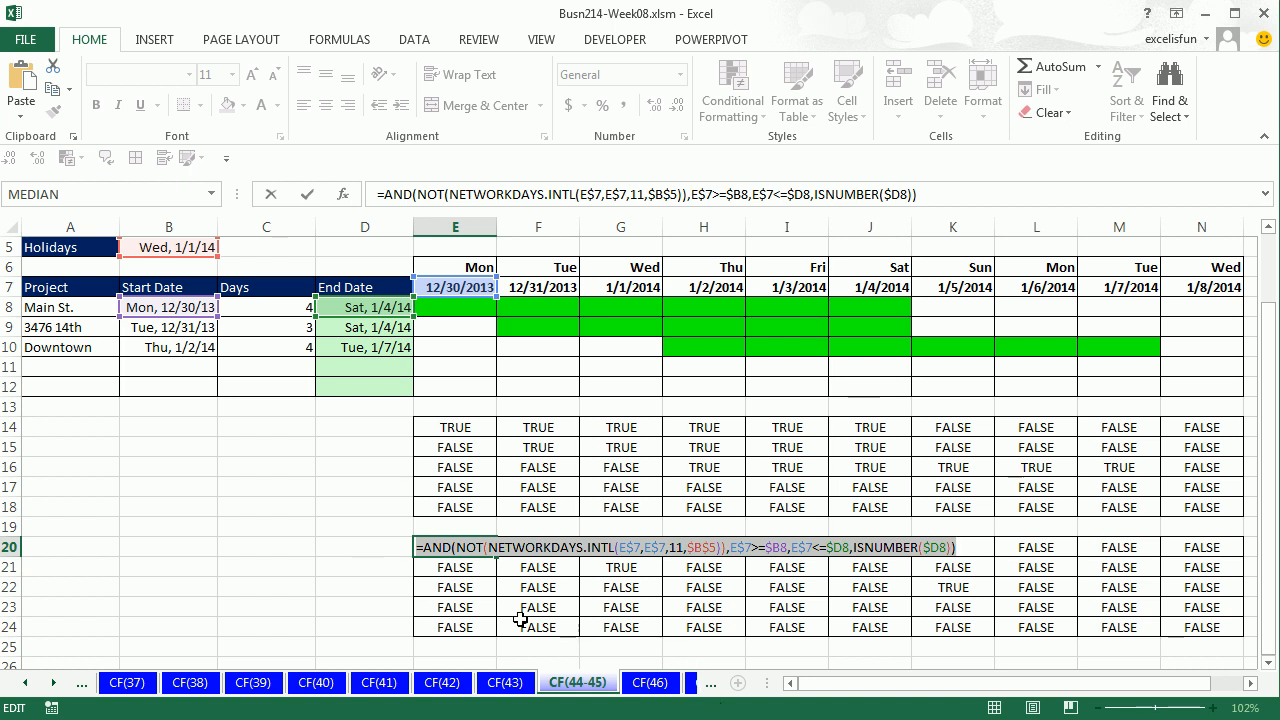
key("ctrl+Return")
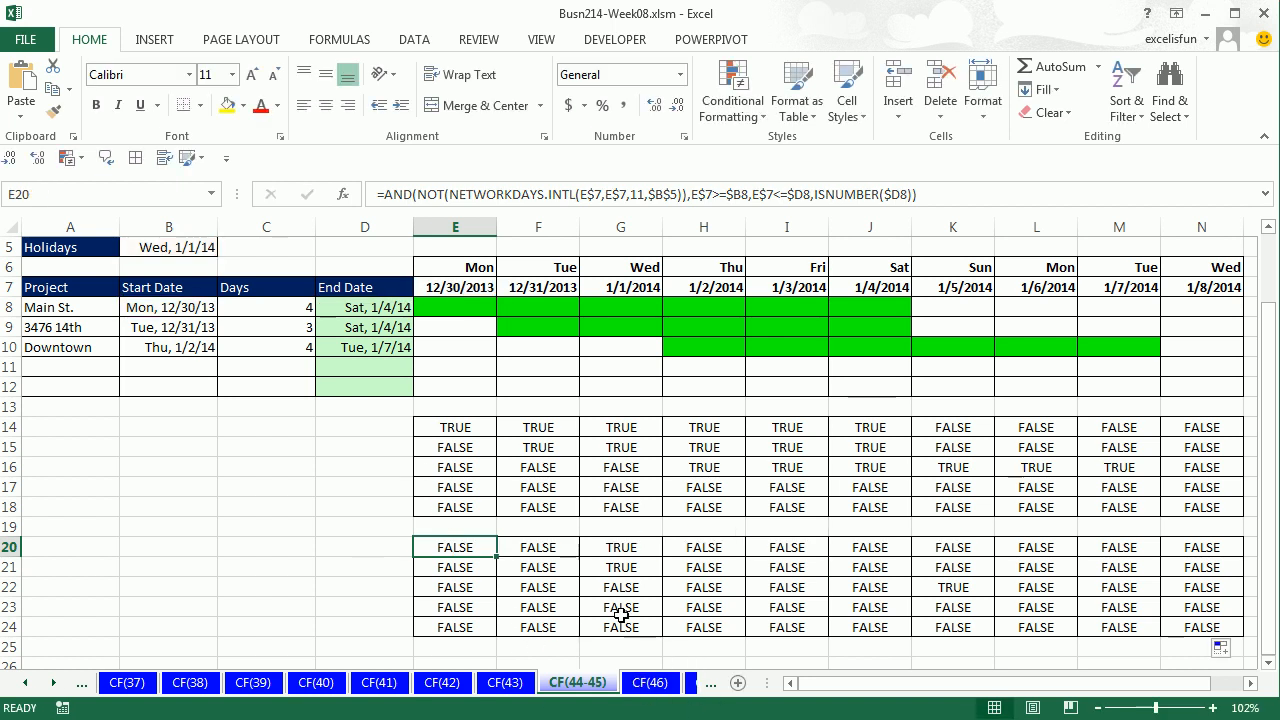
Step: Create a formula-based conditional formatting rule for E8:N12 using the copied AND formula
left_click(479, 309)
left_click_drag(479, 309, 1206, 391)
key("alt")
key("h")
key("l")
key("n")
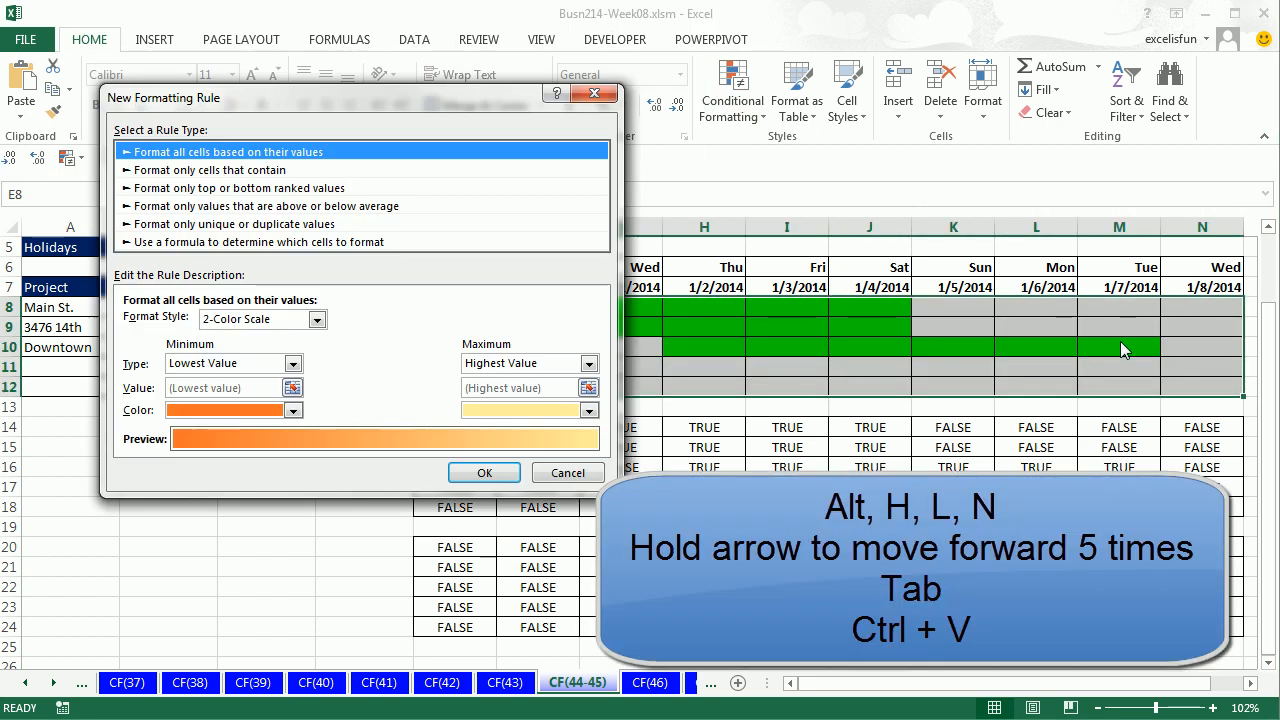
key("Down")
key("Down")
key("Down")
key("Down")
key("Down")
key("Tab")
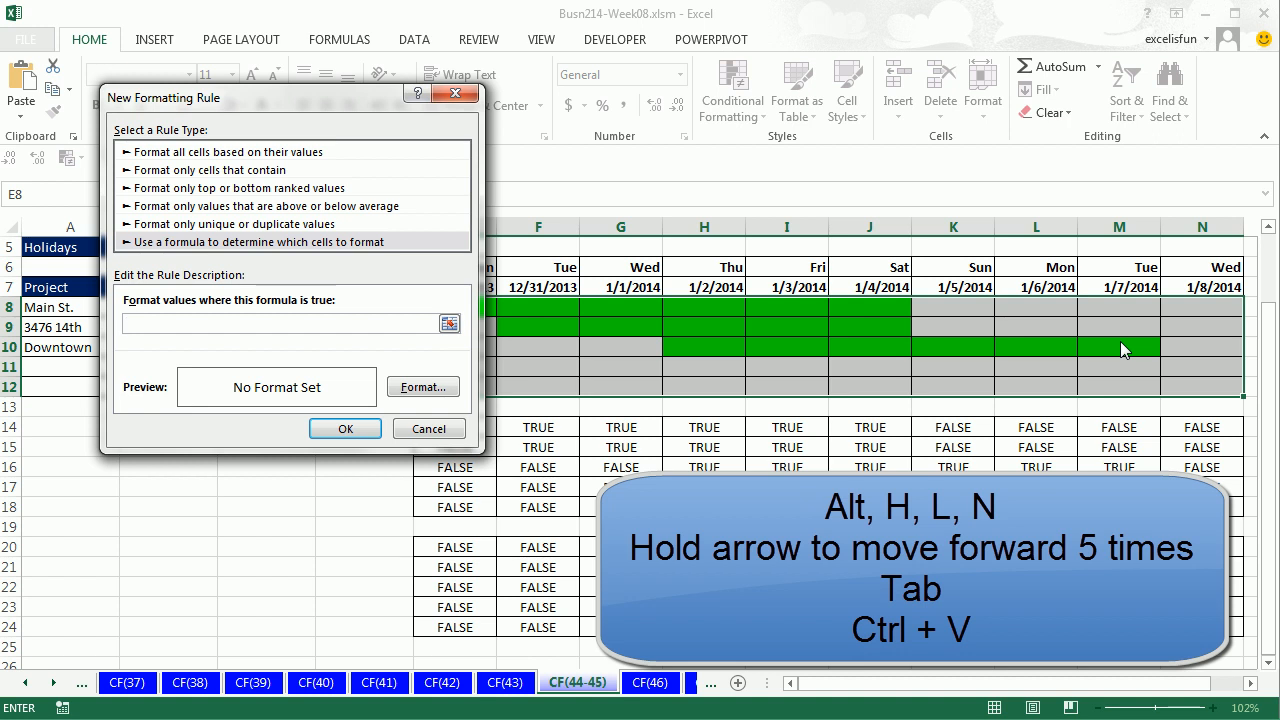
key("ctrl+v")
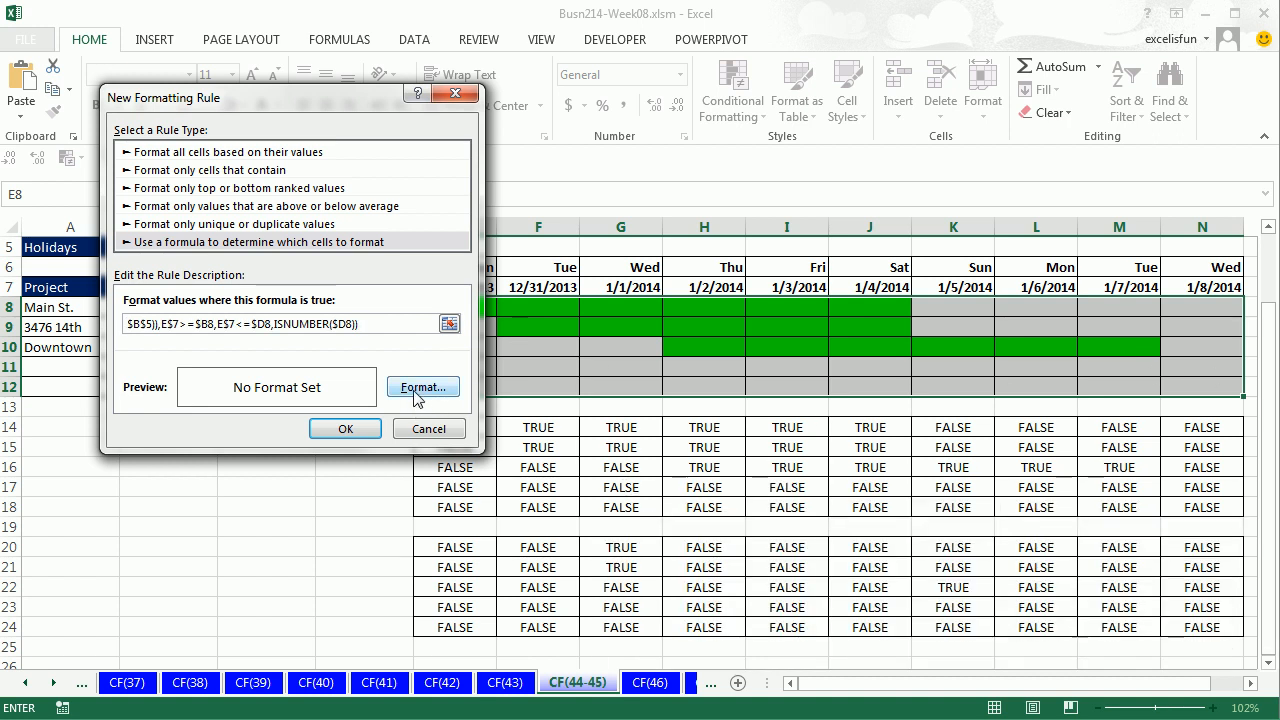
Step: Give the new rule a red fill and apply it to the Gantt chart
left_click(420, 388)
left_click(143, 245)
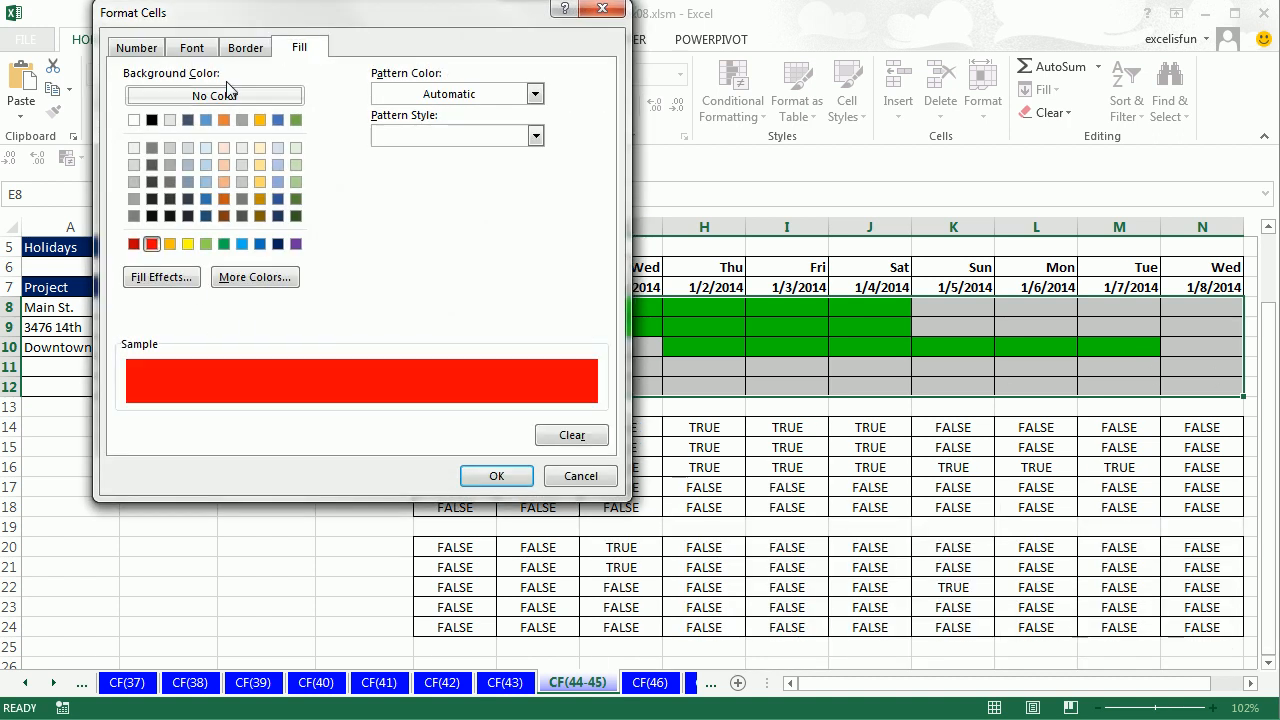
key("Return")
left_click(334, 432)
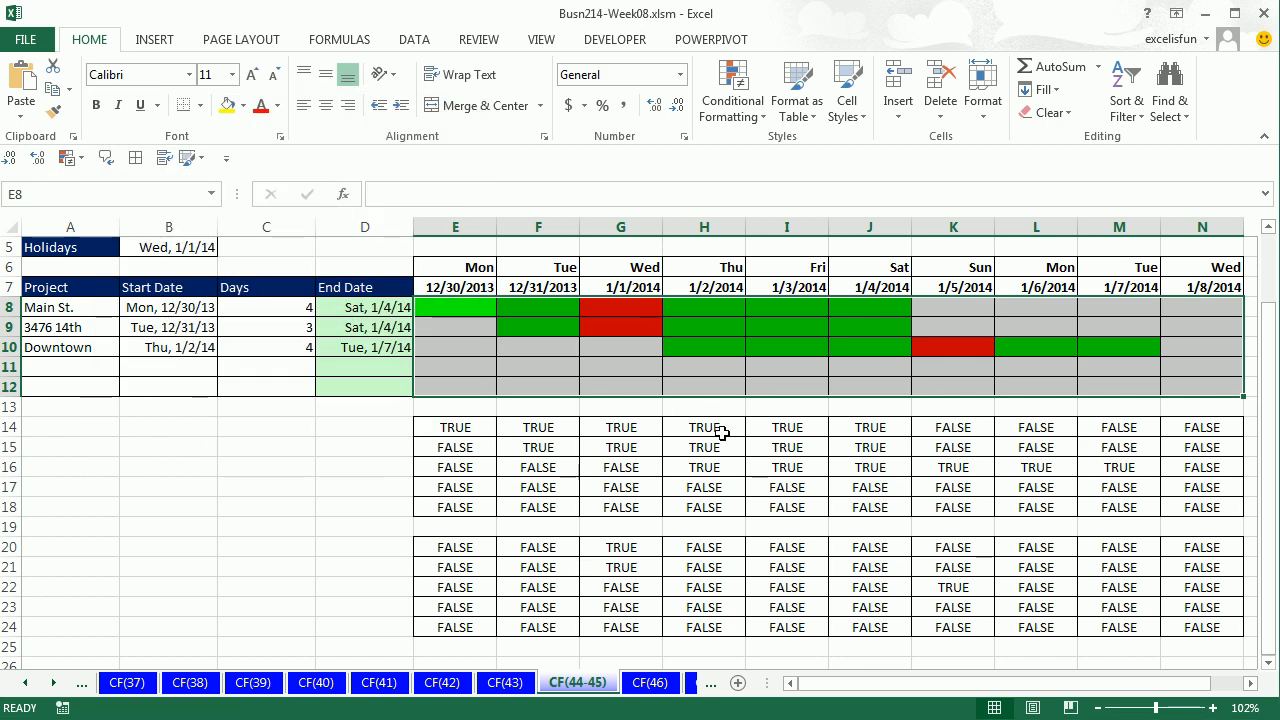
Step: Add a project in row 11 named Project, with start date 1/2/14 and 5 days
left_click(76, 362)
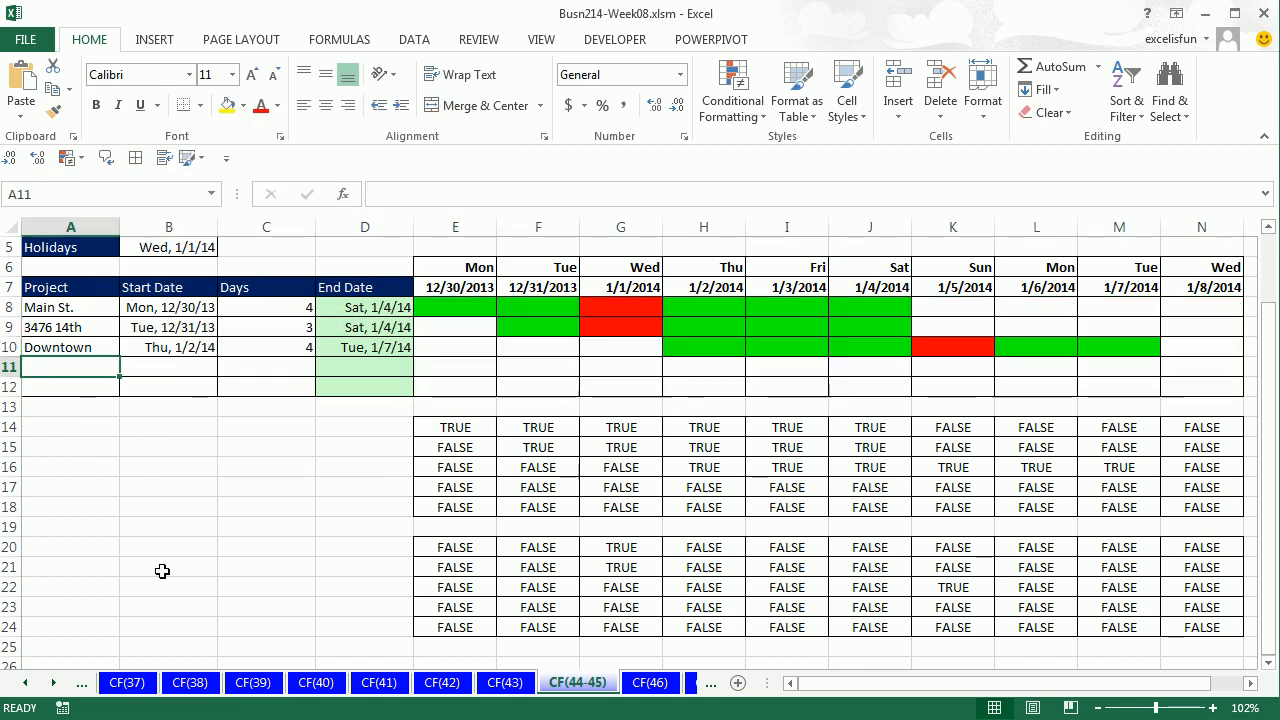
type("project")
key("Tab")
type("1/")
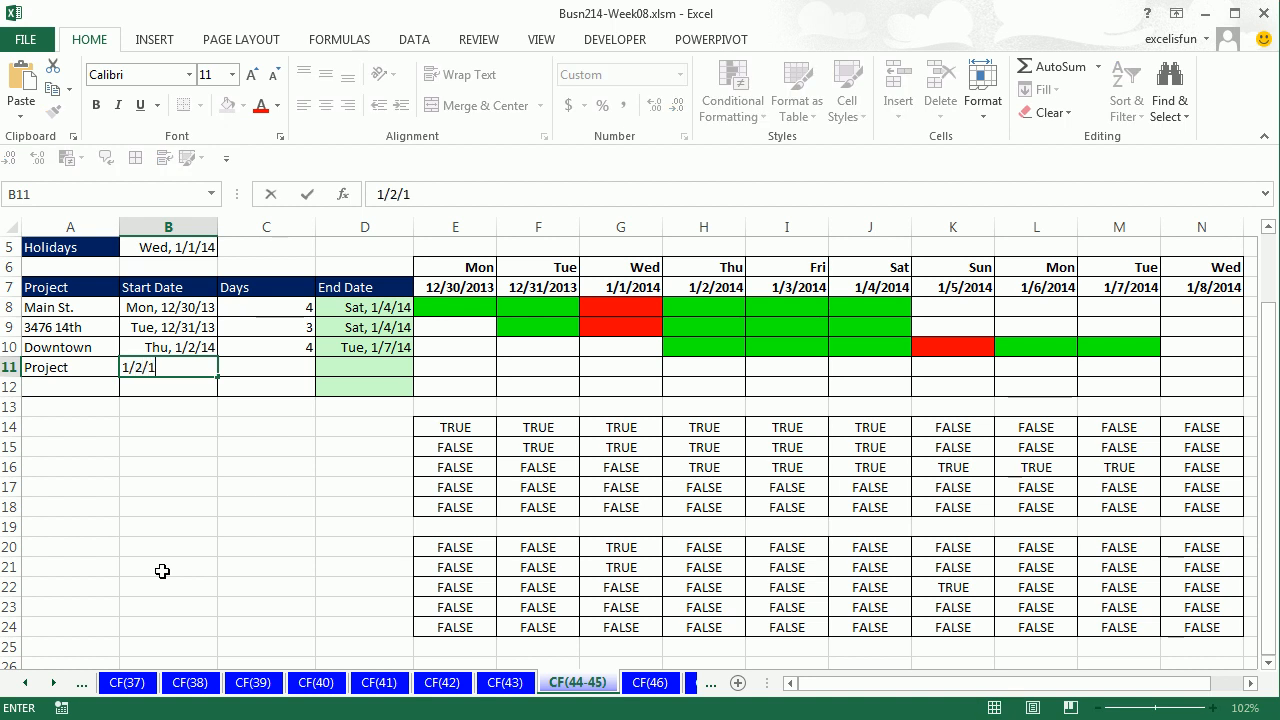
key("Tab")
type("5")
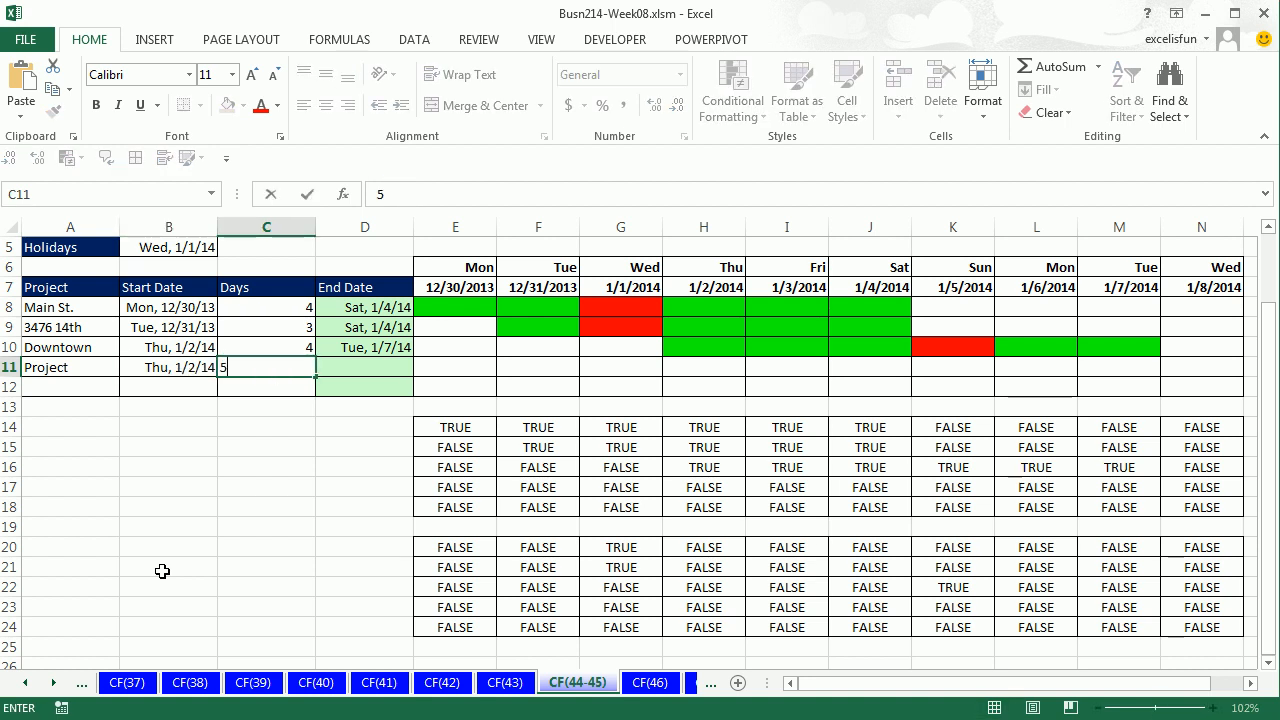
key("Tab")
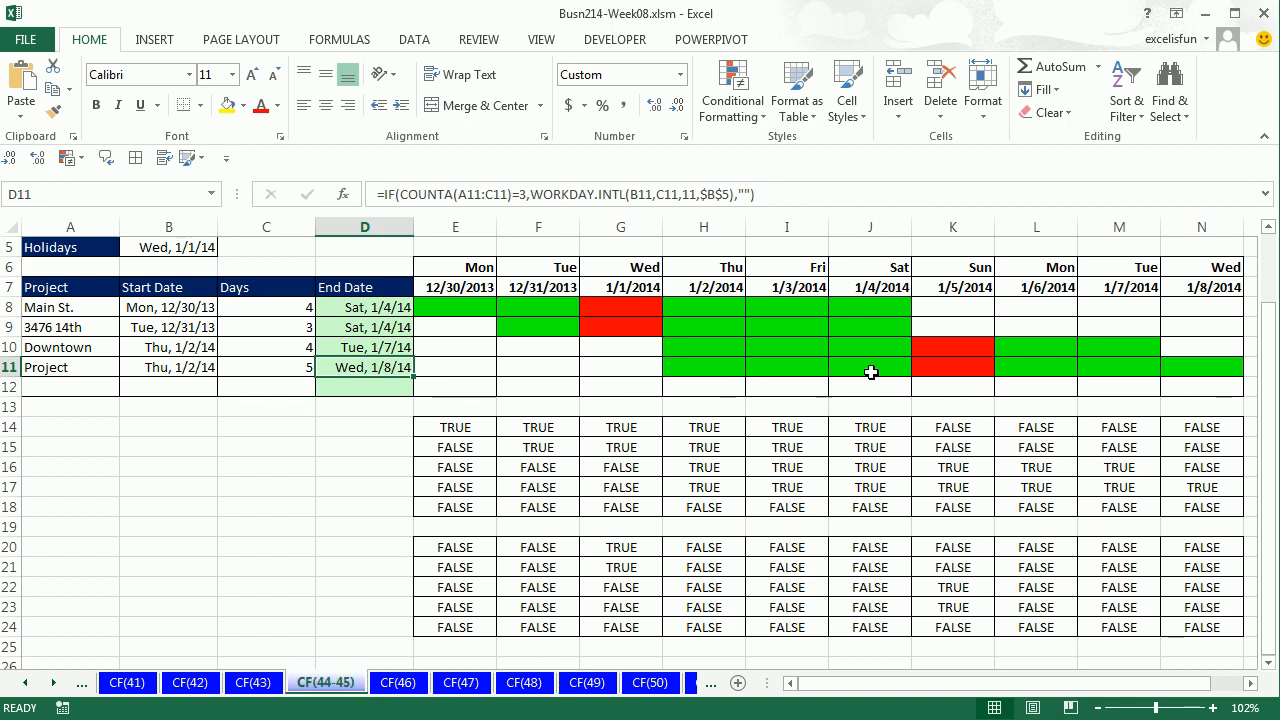
Step: Subtract 1 from the WORKDAY.INTL result in the D8 End Date formula and copy it down through D12
double_click(348, 368)
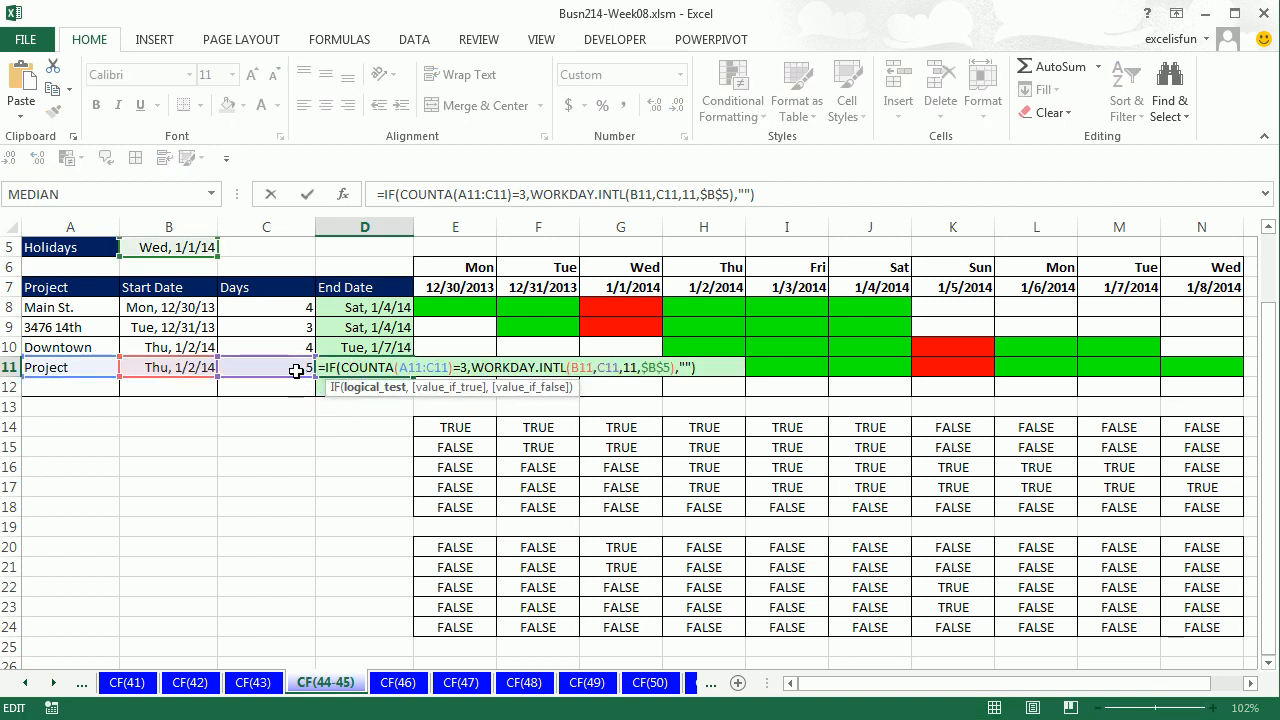
key("Escape")
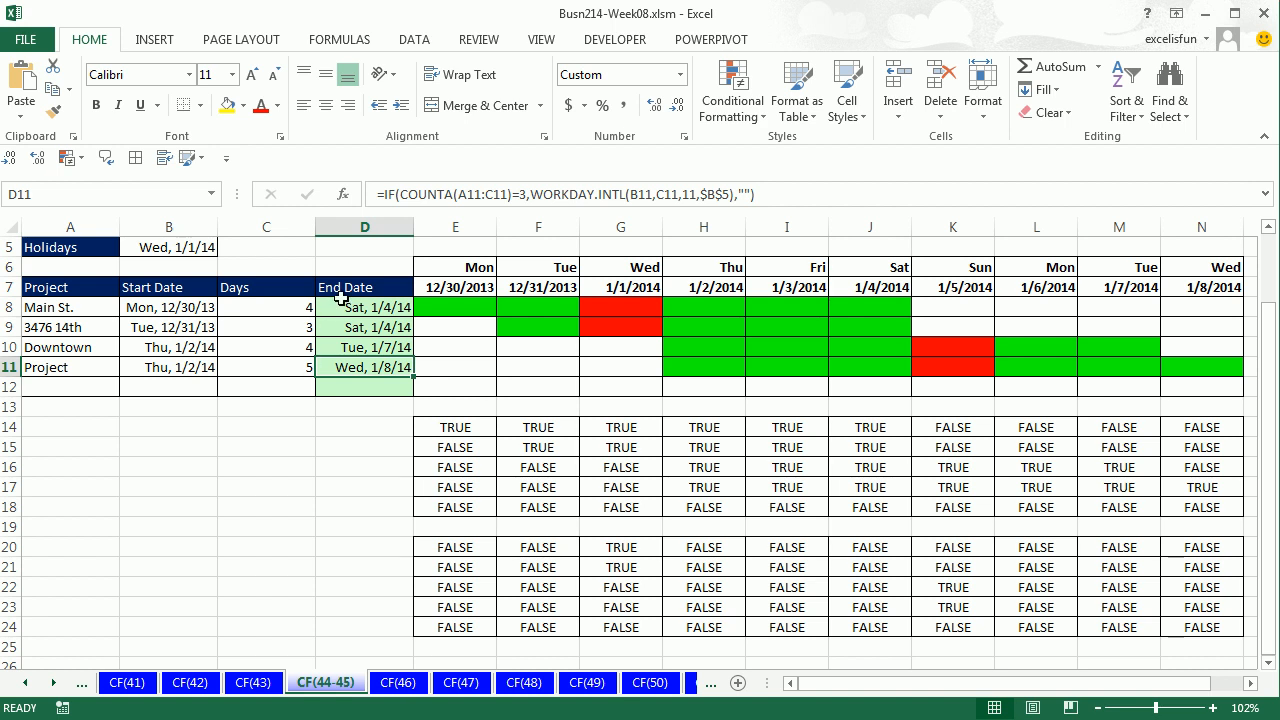
double_click(340, 302)
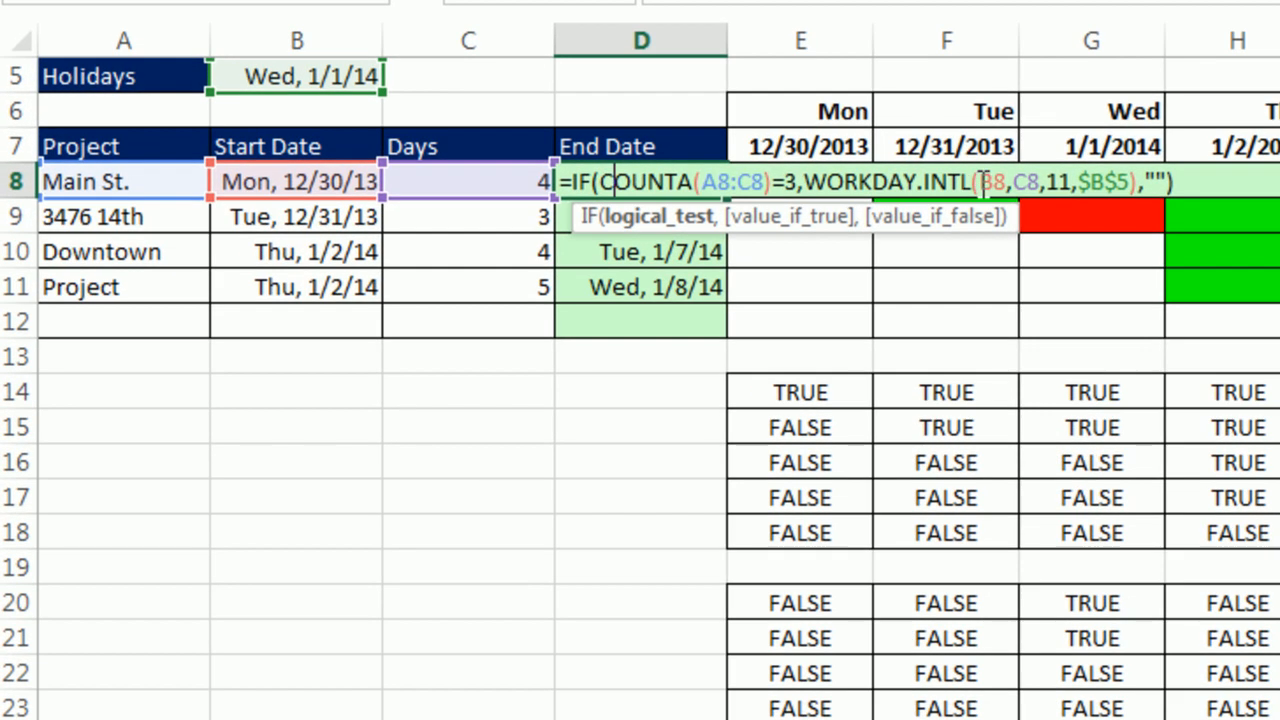
left_click(1140, 185)
type(",")
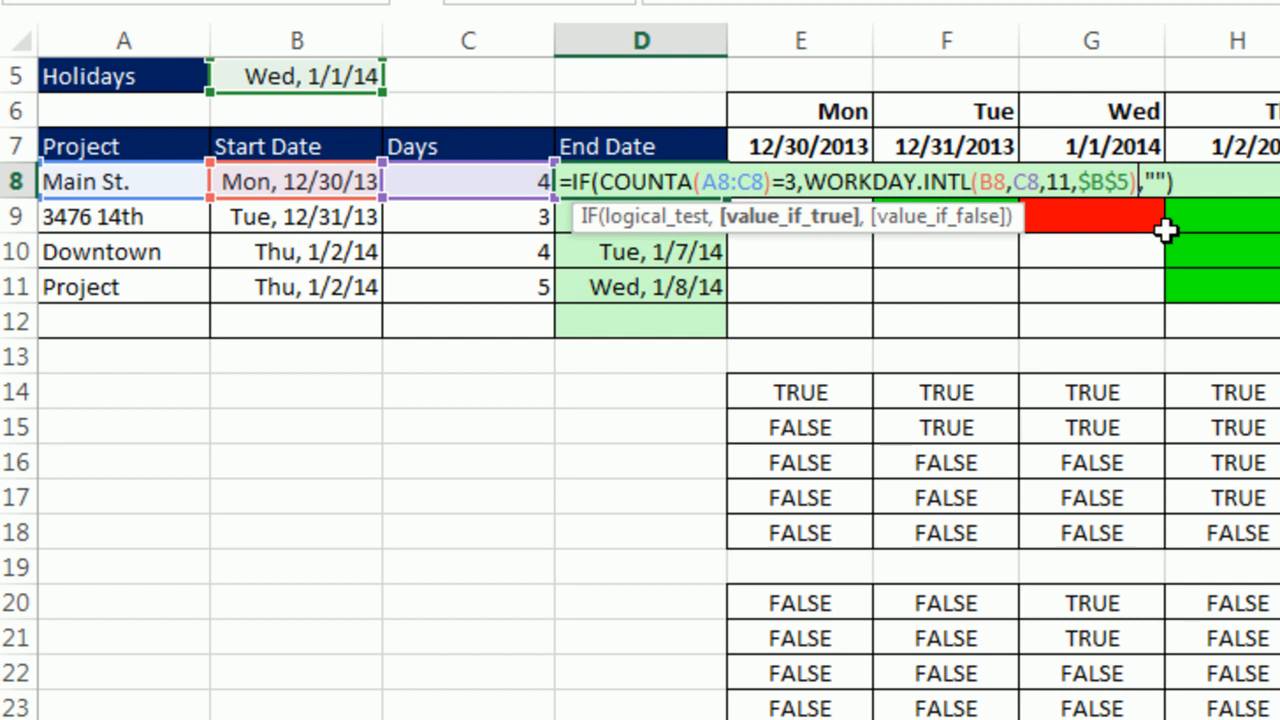
type("-1")
key("ctrl+Return")
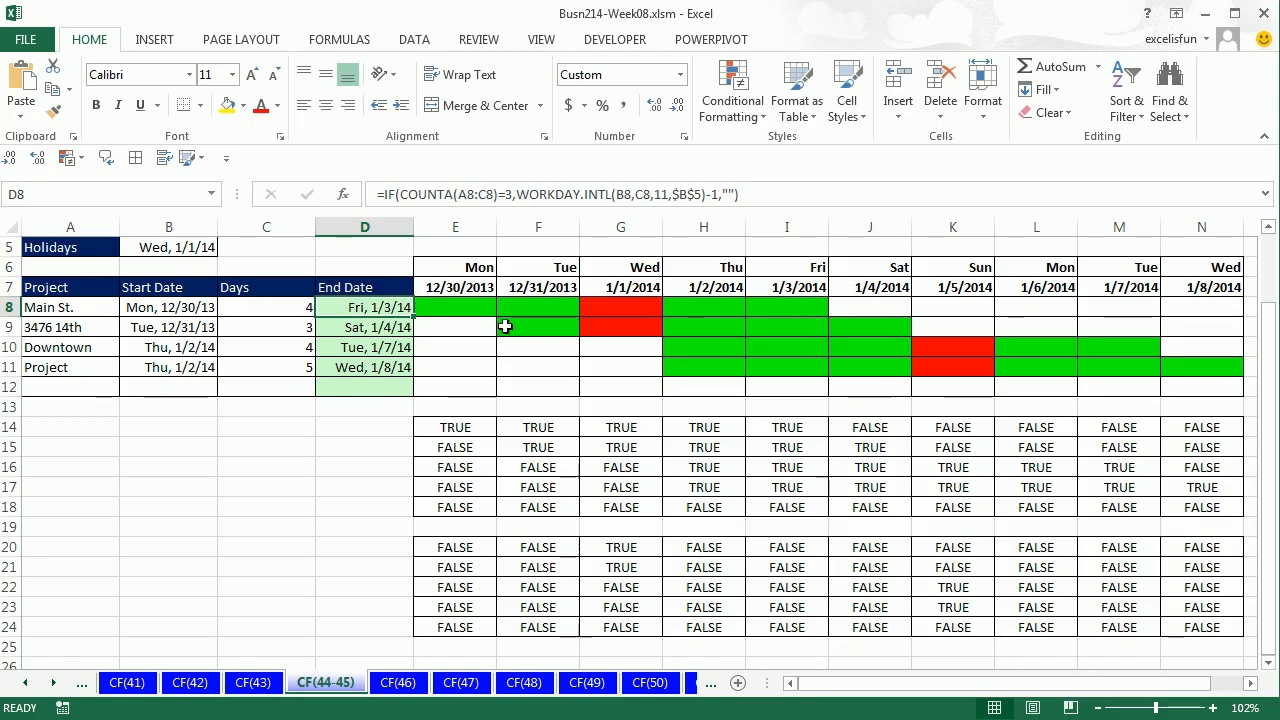
left_click_drag(417, 315, 417, 393)
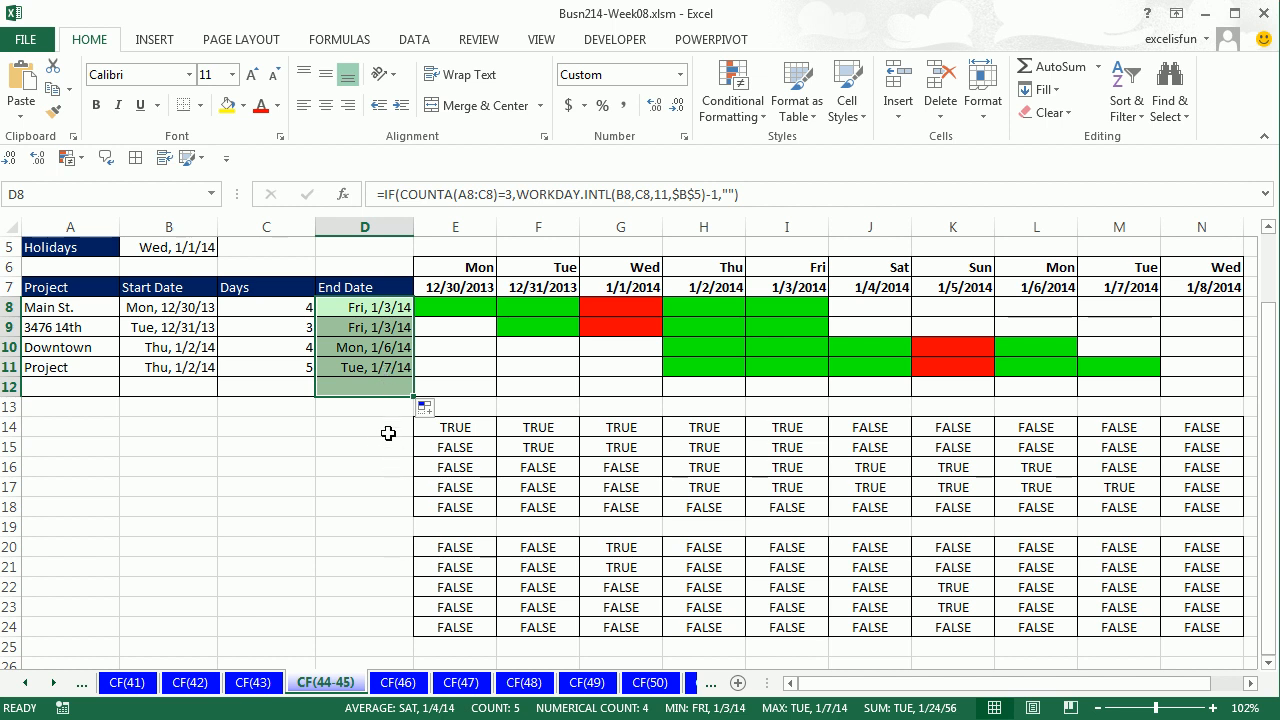
Step: On CF(46), highlight the duplicate values in A6:A13 with Light Red Fill with Dark Red Text
left_click(398, 682)
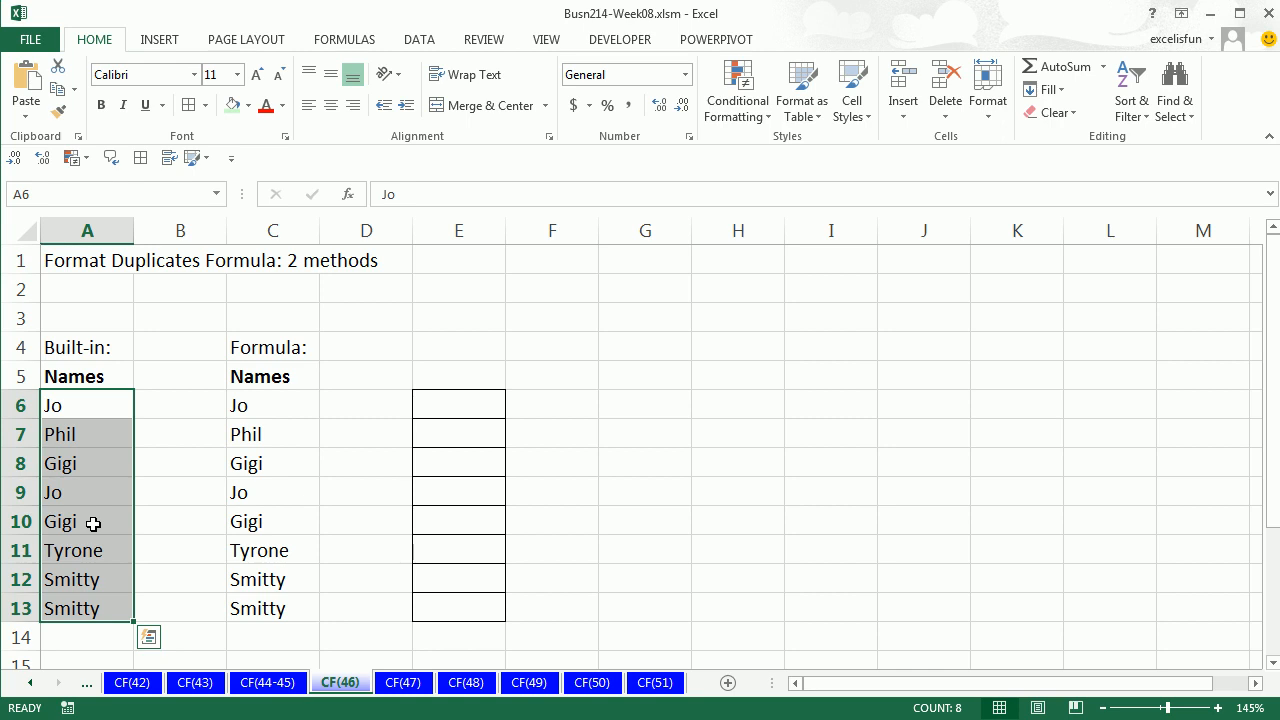
left_click(766, 127)
mouse_move(787, 154)
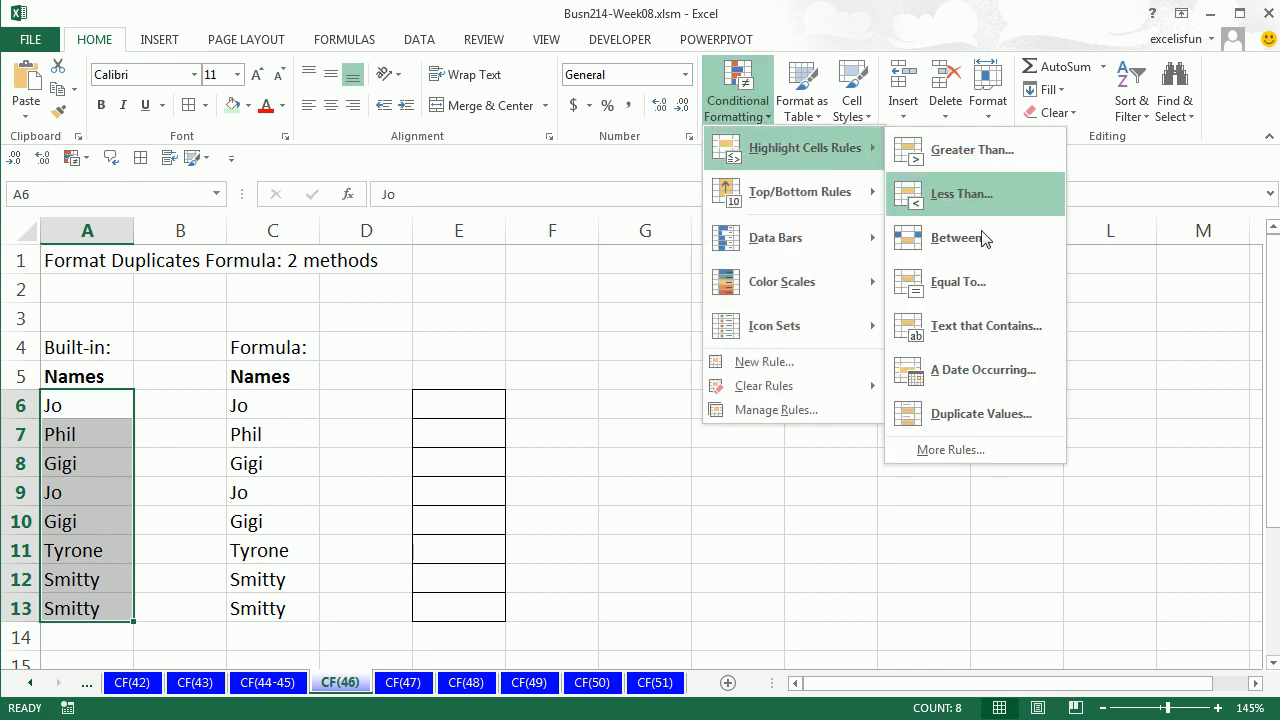
left_click(988, 417)
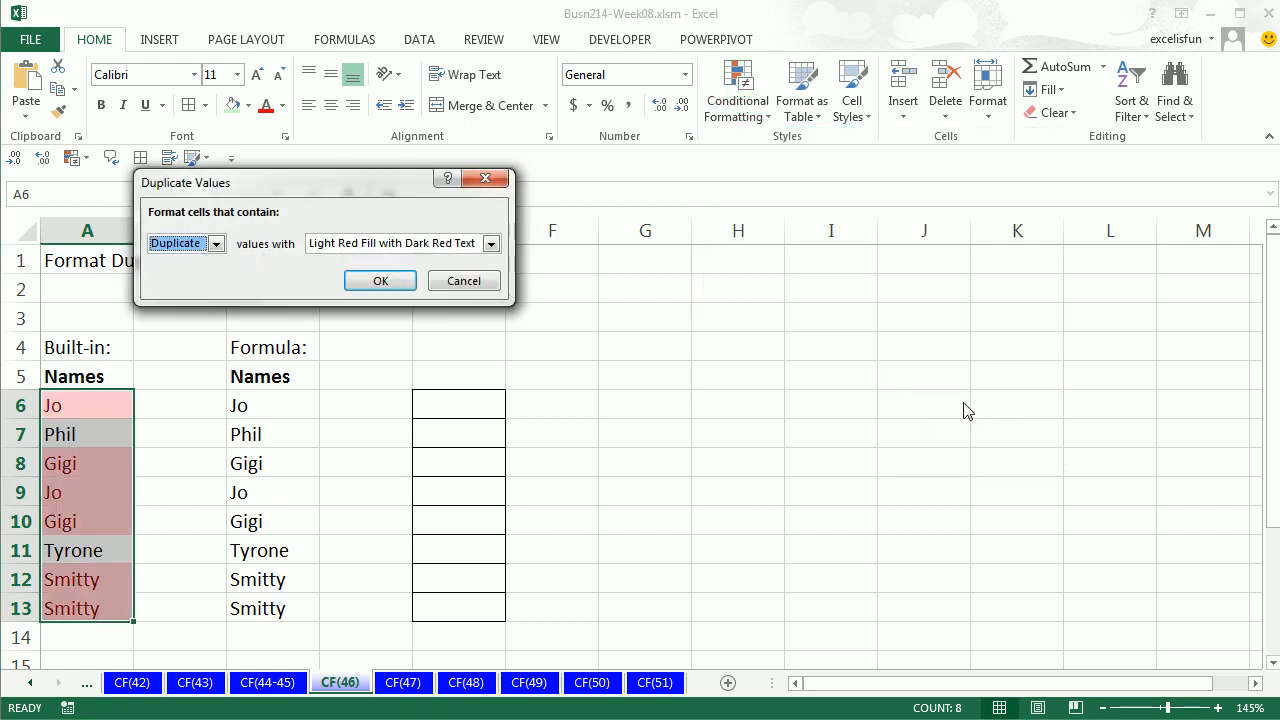
left_click(381, 281)
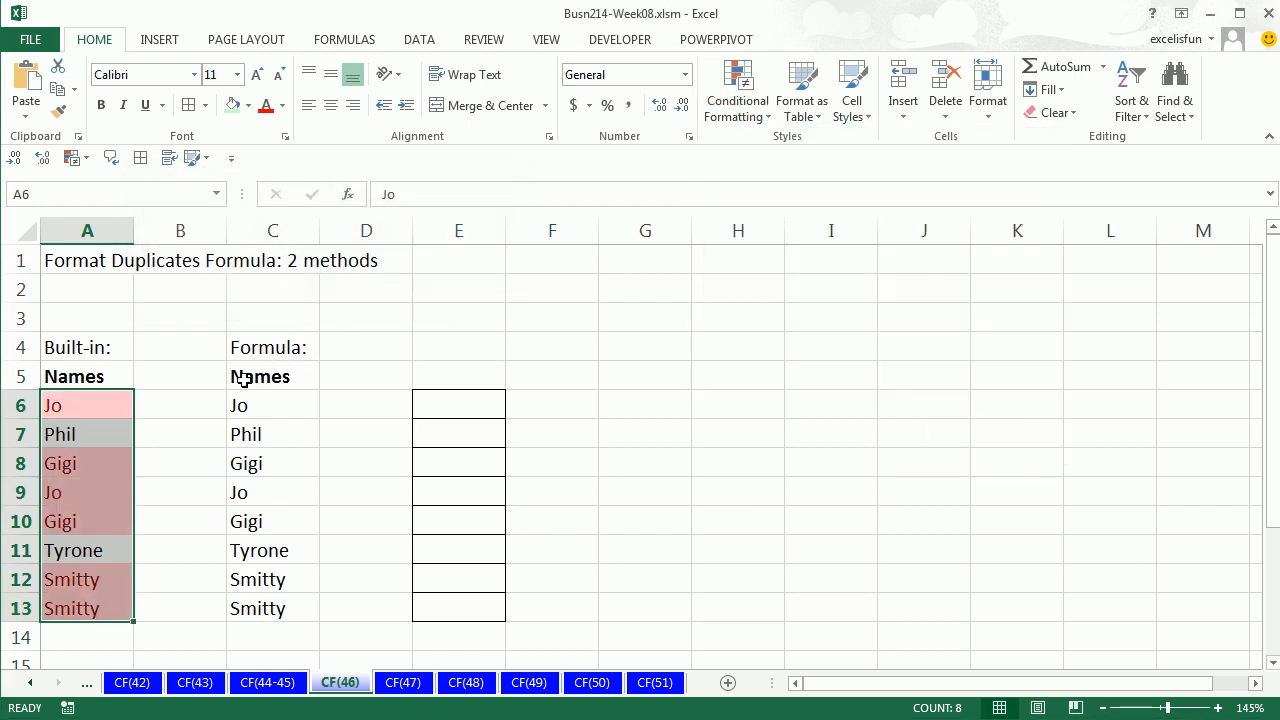
left_click(110, 402)
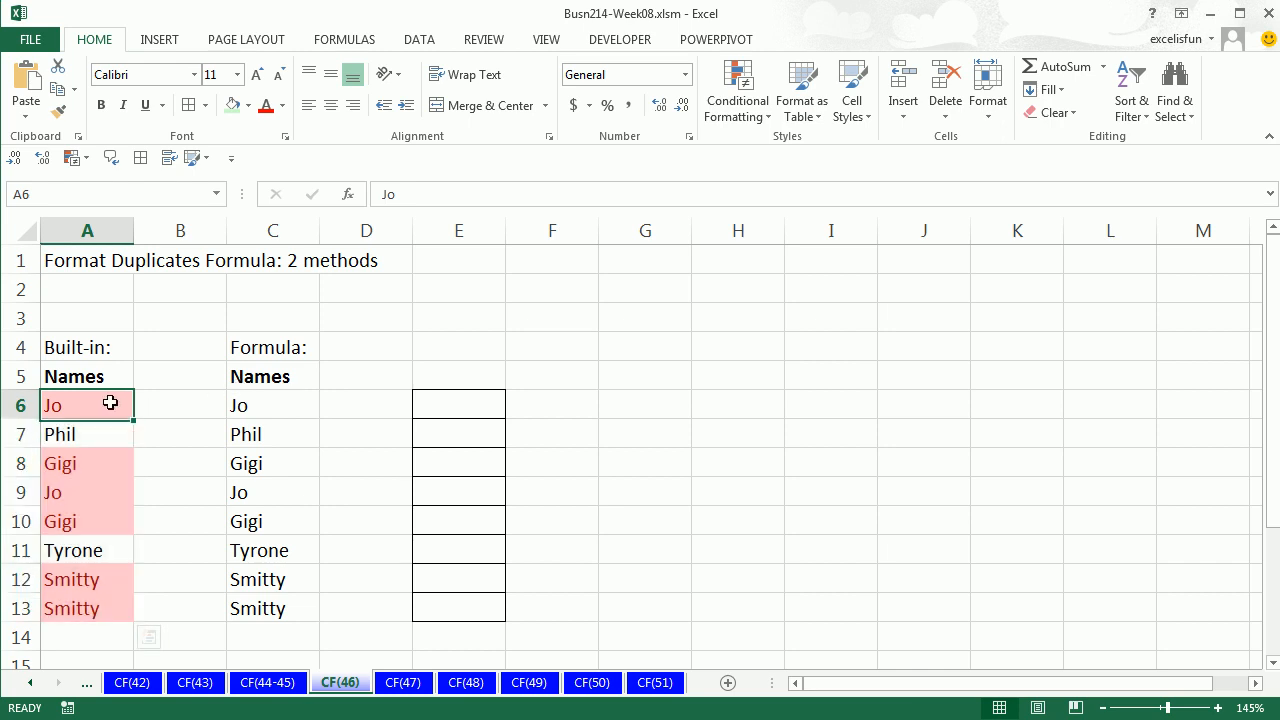
left_click(96, 499, "ctrl")
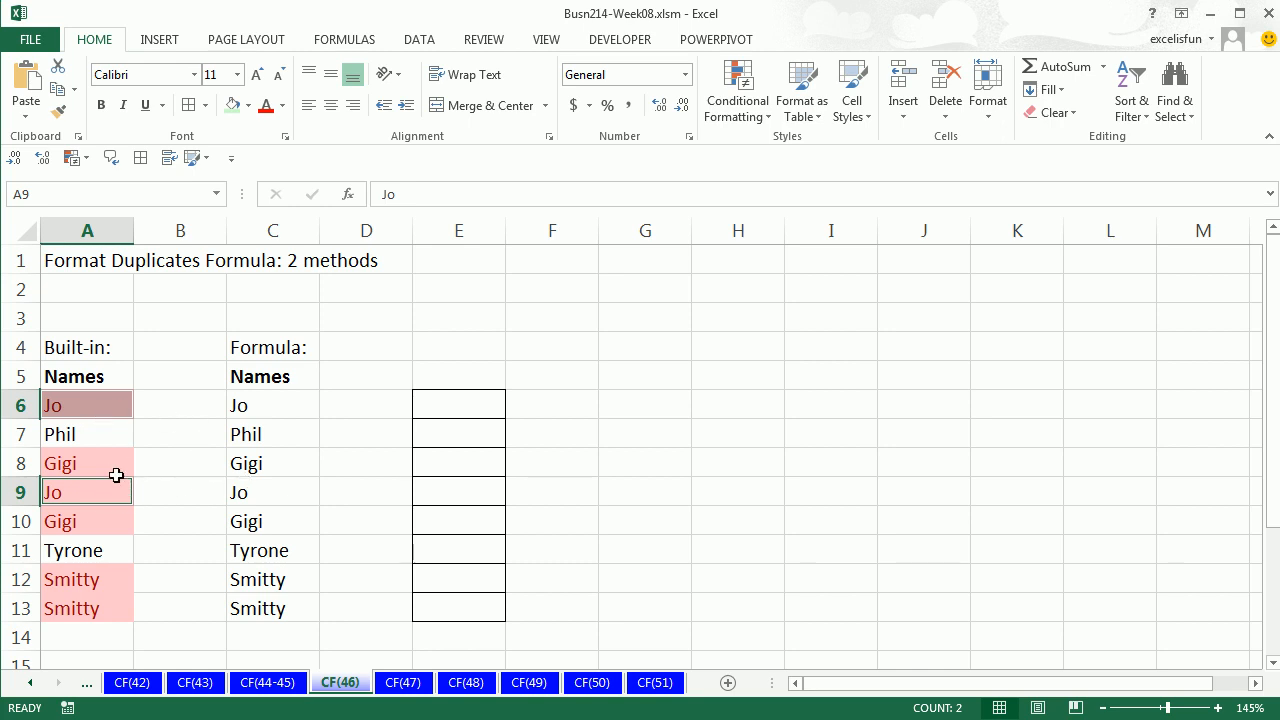
left_click(80, 496)
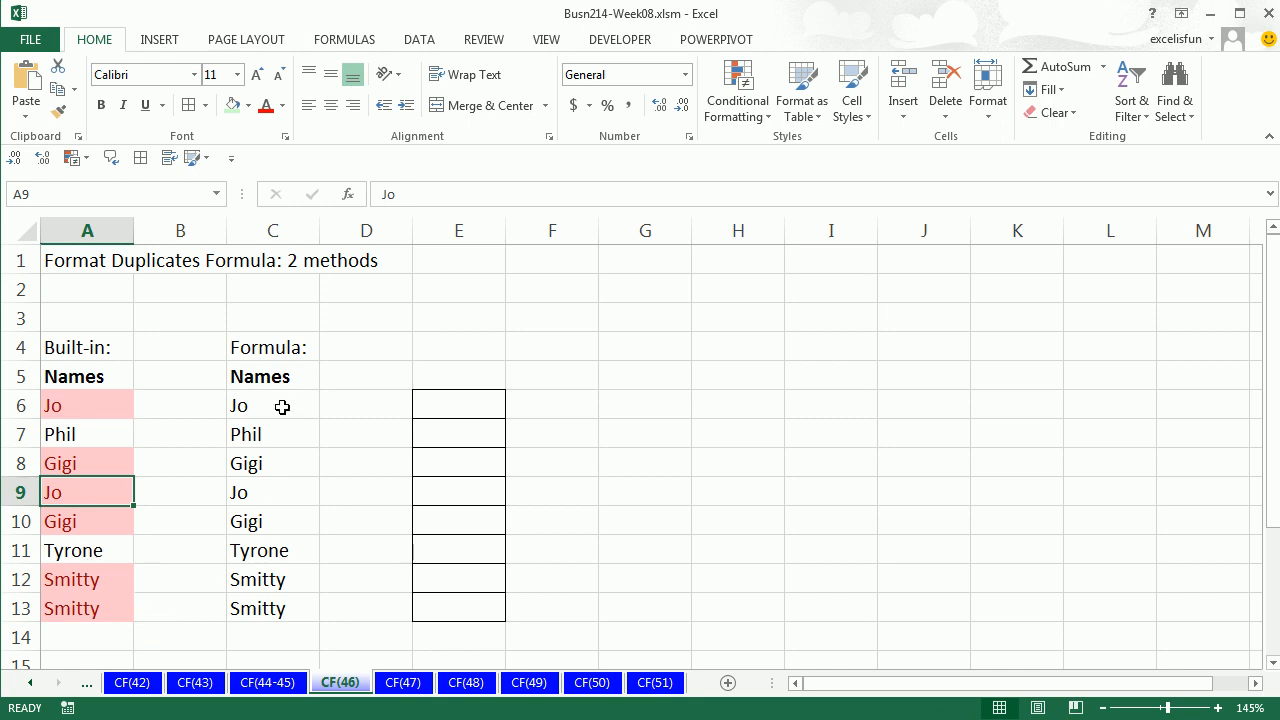
Step: Write a COUNTIF formula in E6 that counts C6 within the range C6:C6
left_click(443, 396)
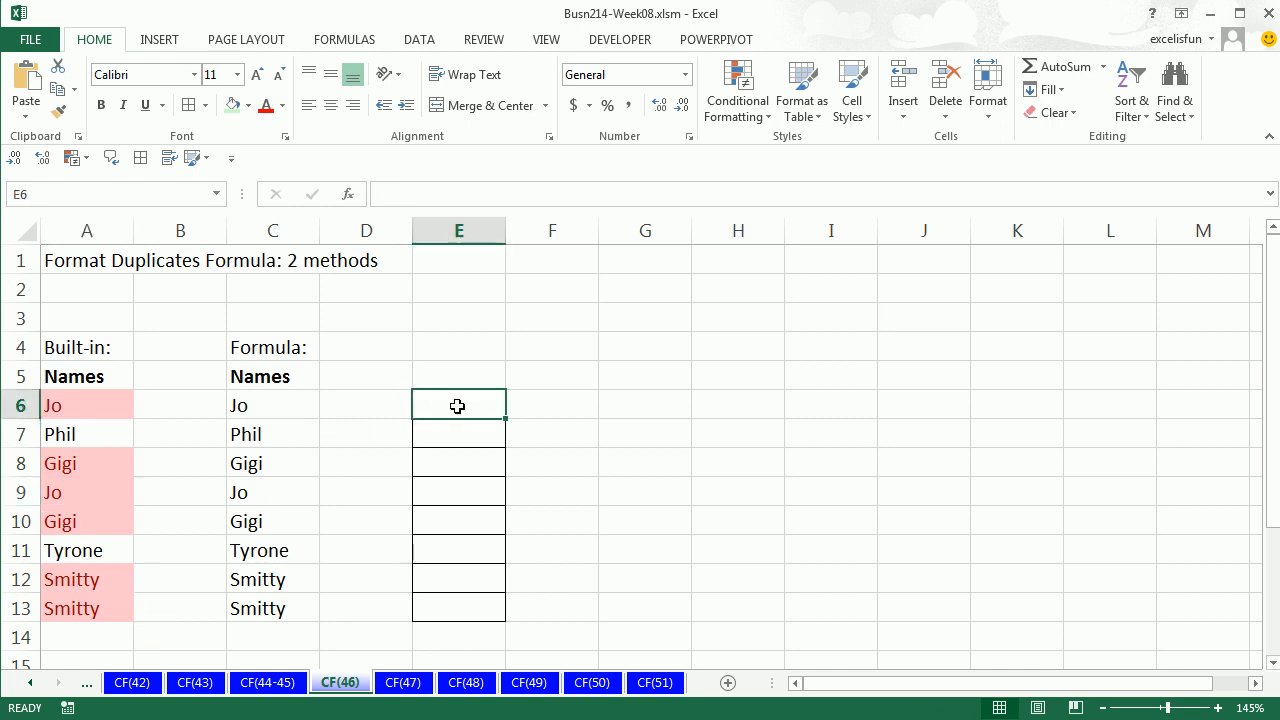
type("=counti")
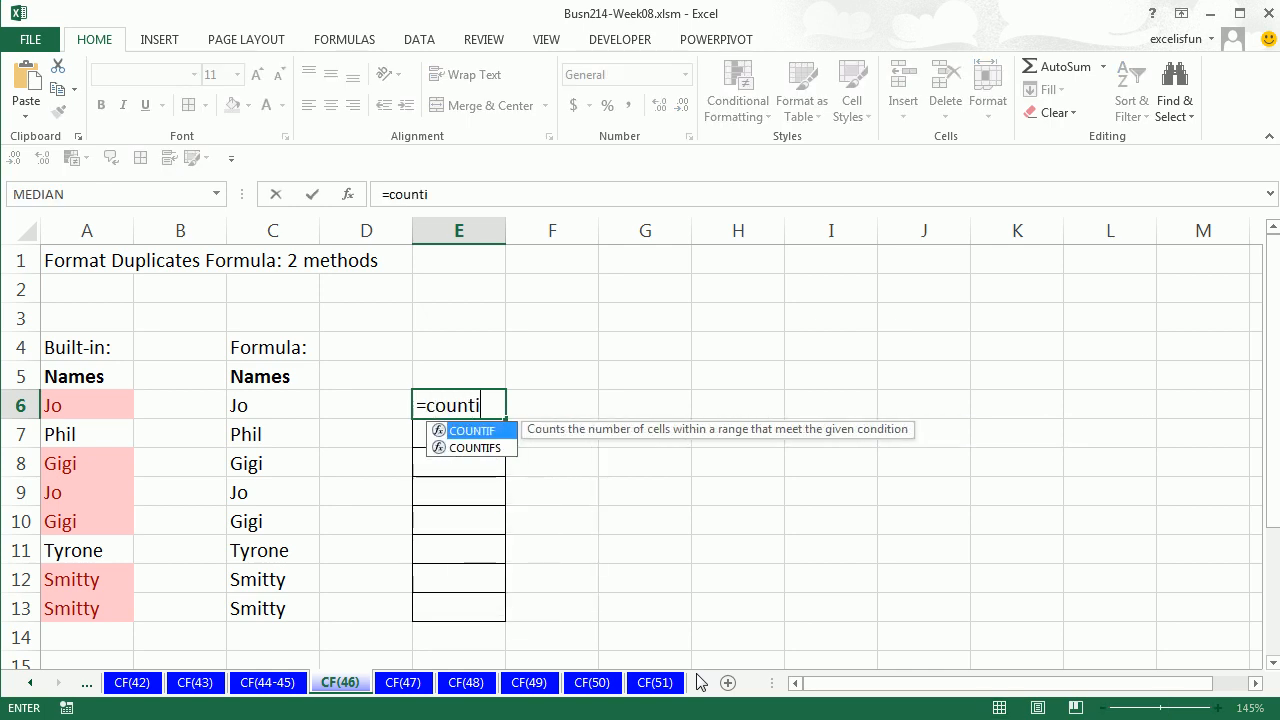
key("Tab")
key("Left")
key("Left")
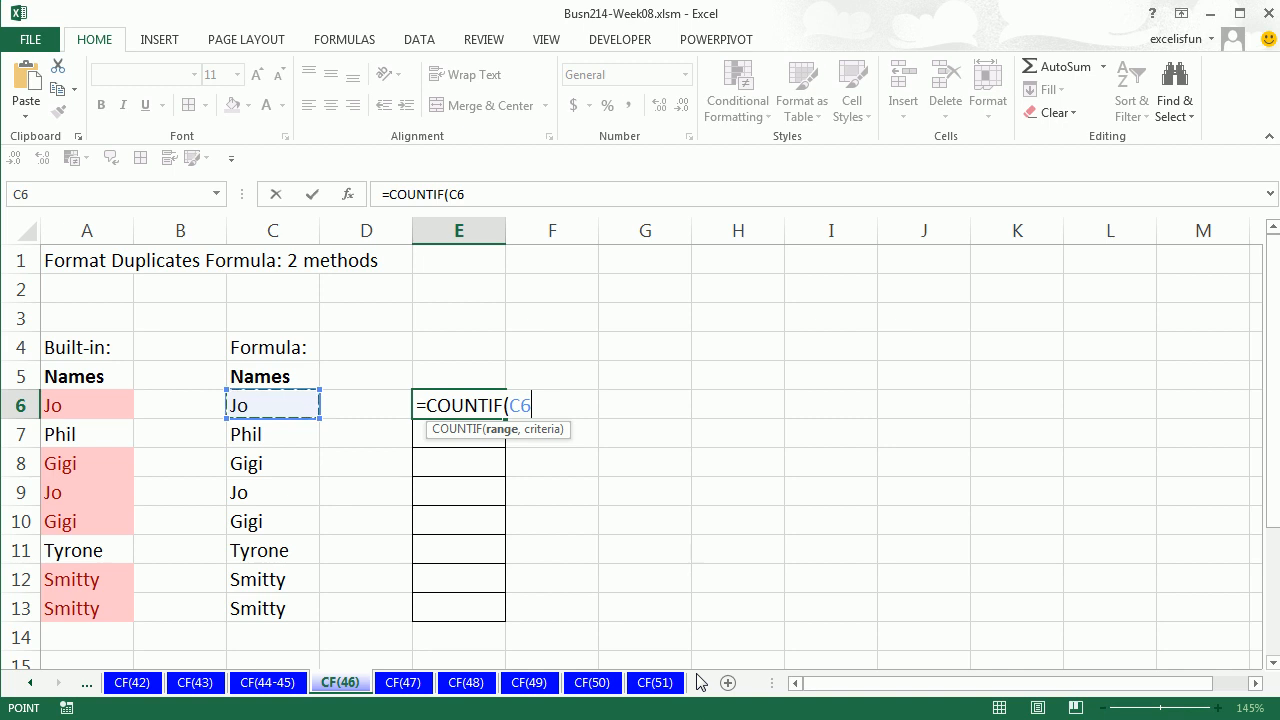
key("F8")
type(",")
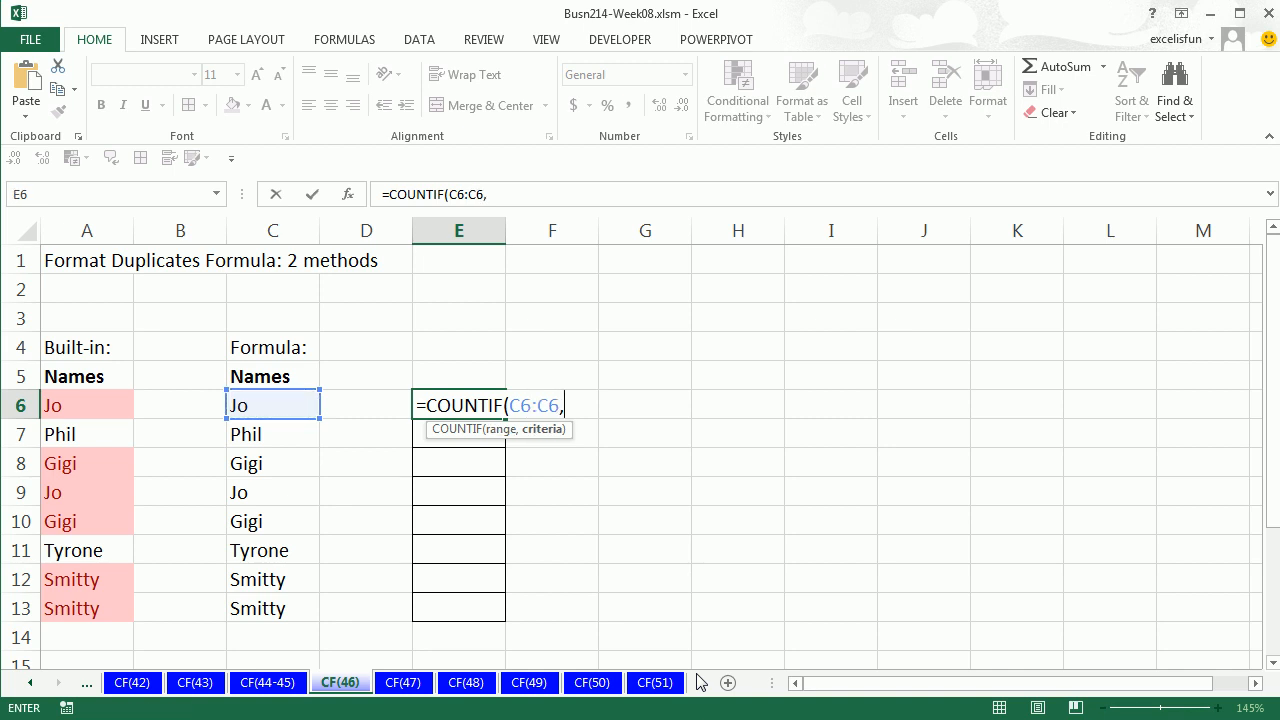
left_click(296, 409)
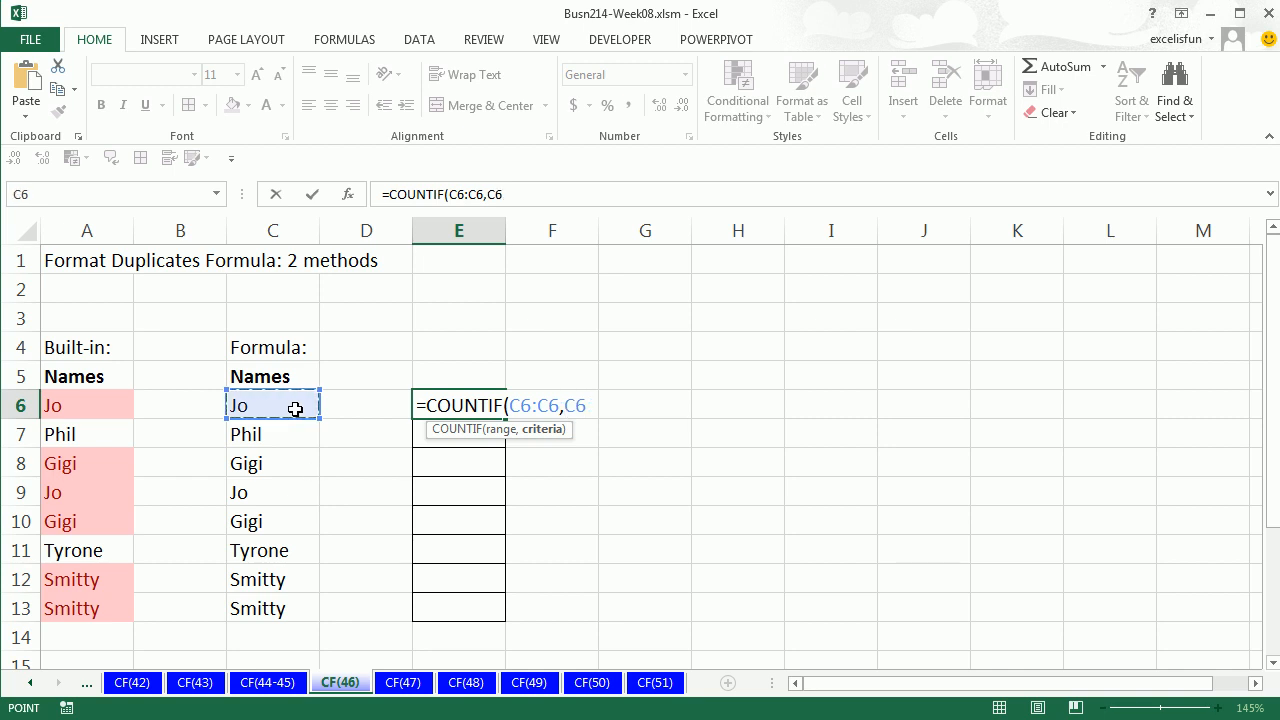
type(")")
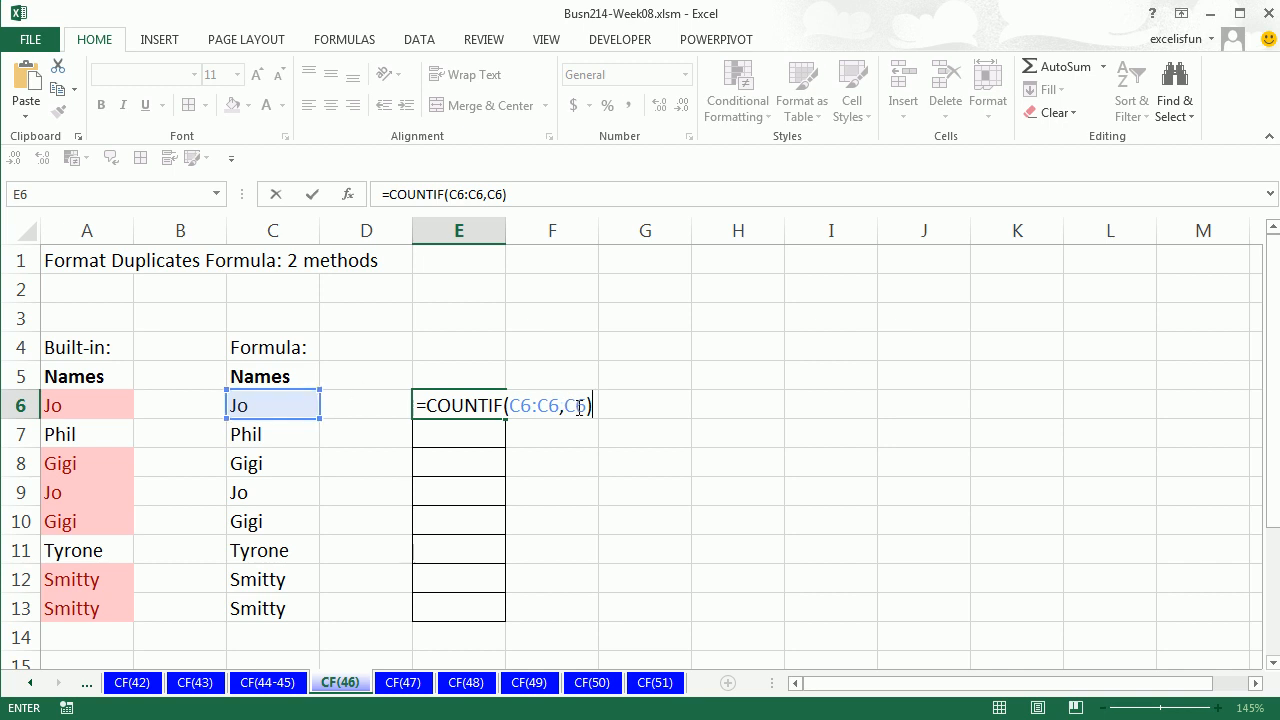
Step: Lock the row of the first range reference as C$6 and copy the COUNTIF formula down through E13
left_click(525, 404)
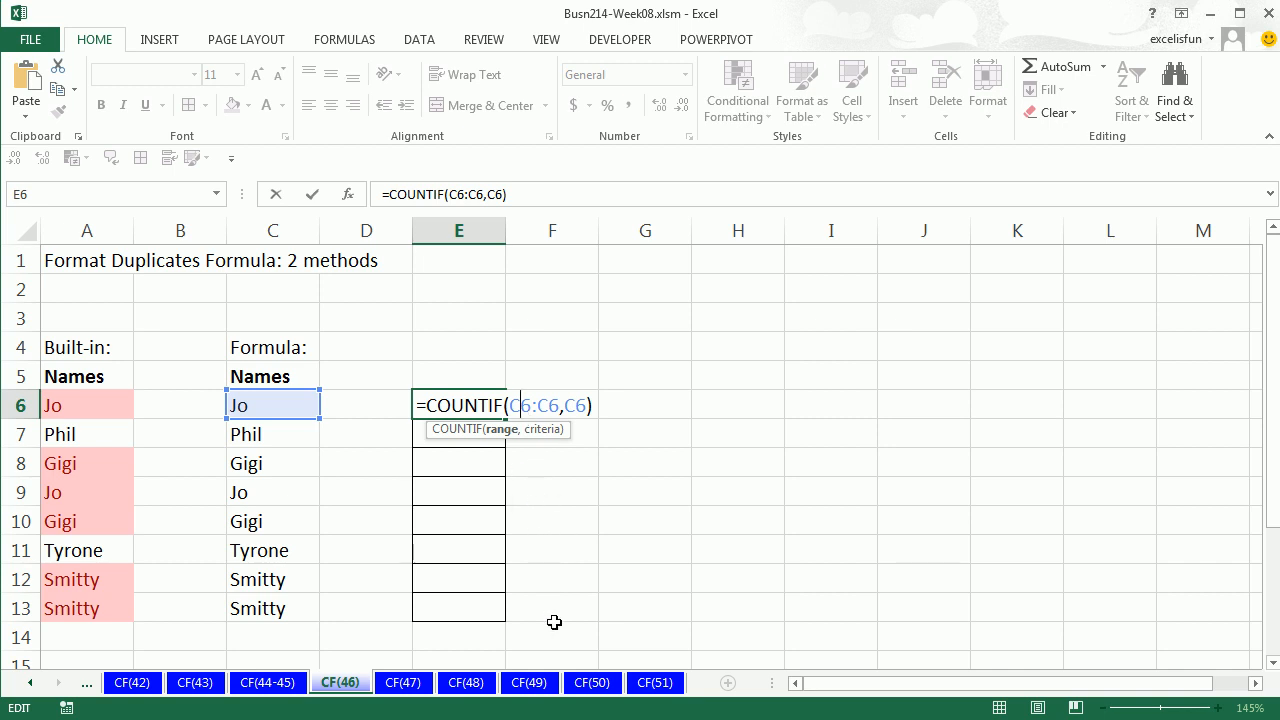
key("F4")
key("F4")
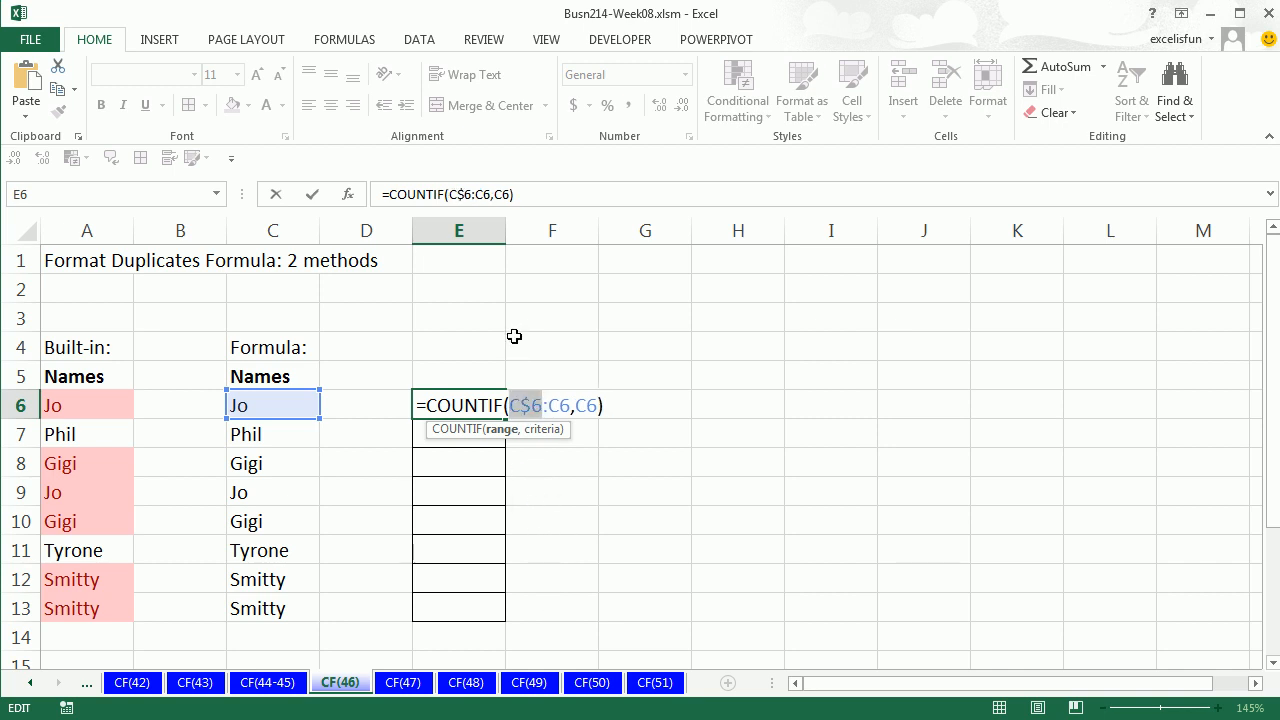
left_click(559, 402)
key("ctrl+Return")
left_click_drag(507, 418, 511, 620)
left_click(459, 492)
double_click(459, 492)
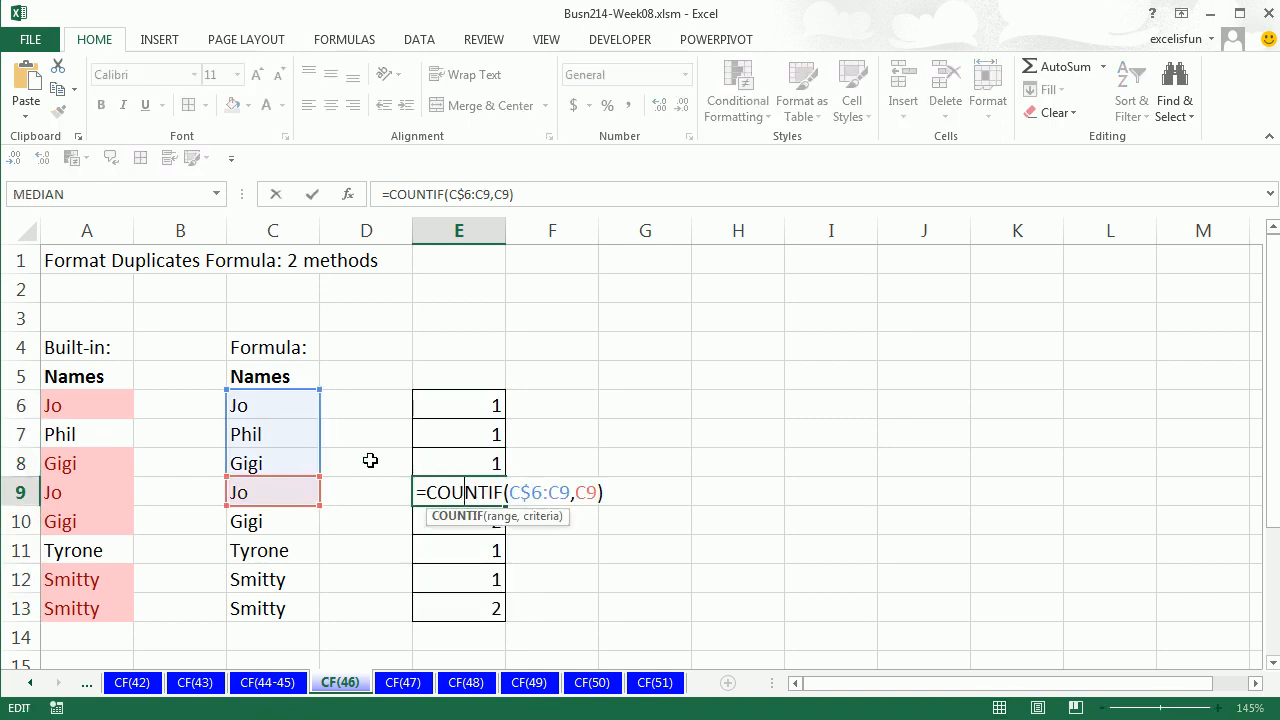
left_click_drag(326, 424, 316, 428)
key("ctrl+Return")
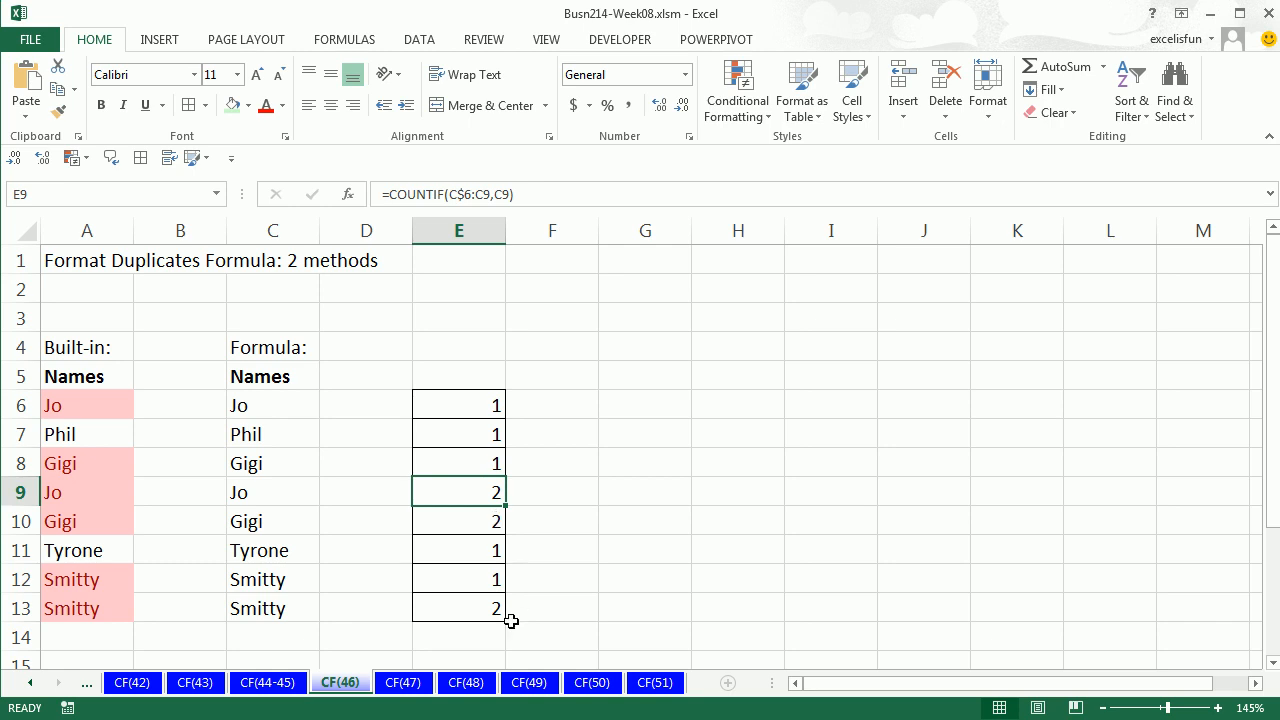
Step: Add the comparison >1 to the E6 COUNTIF formula and copy it down through E13
double_click(474, 406)
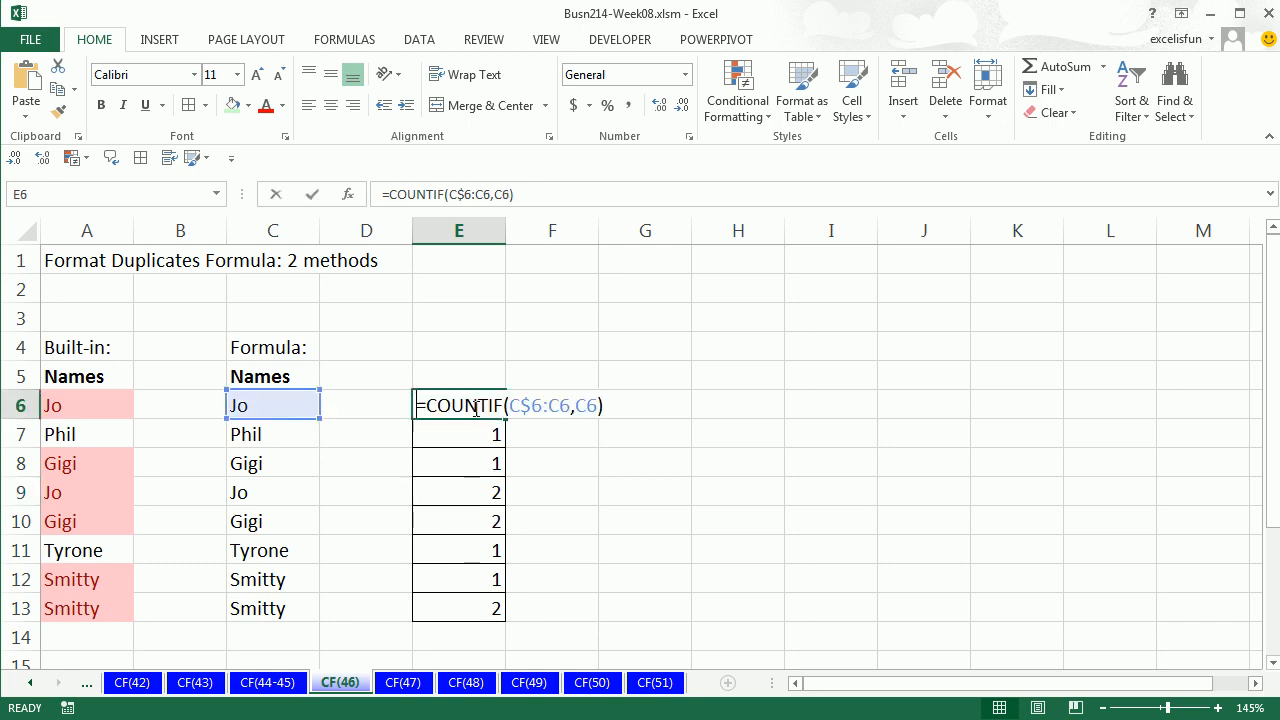
left_click(629, 403)
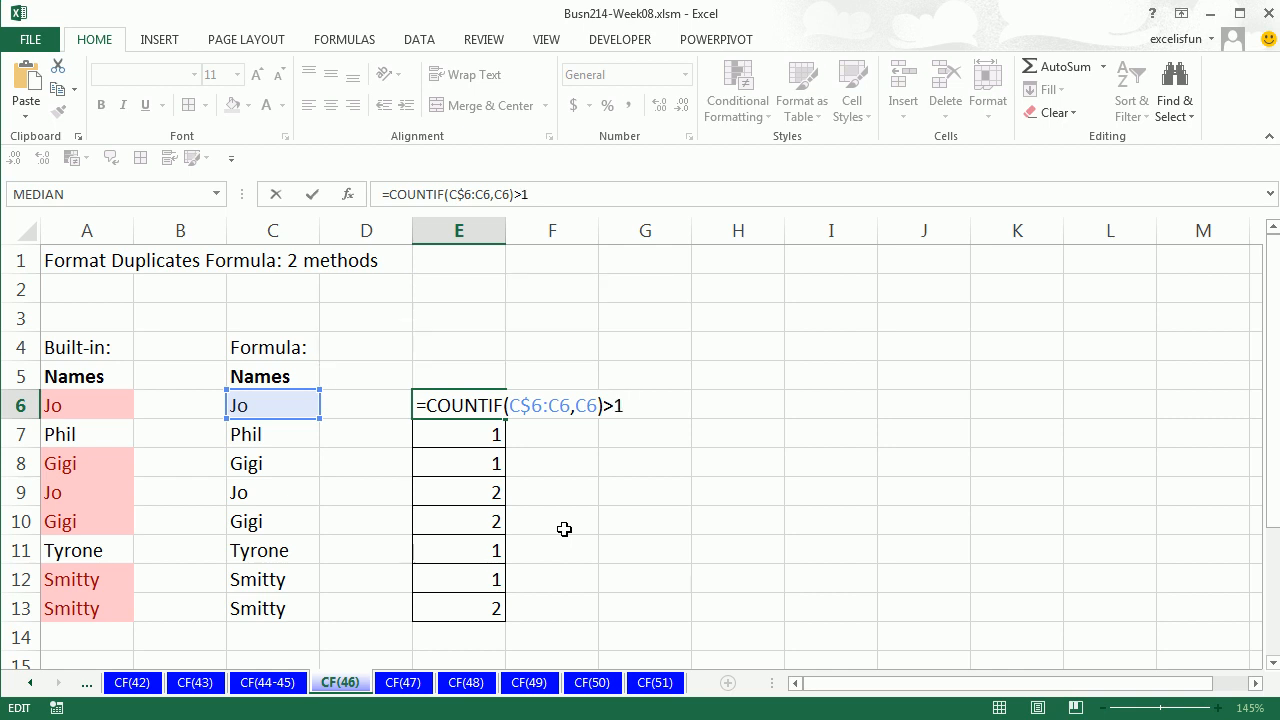
key("ctrl+Return")
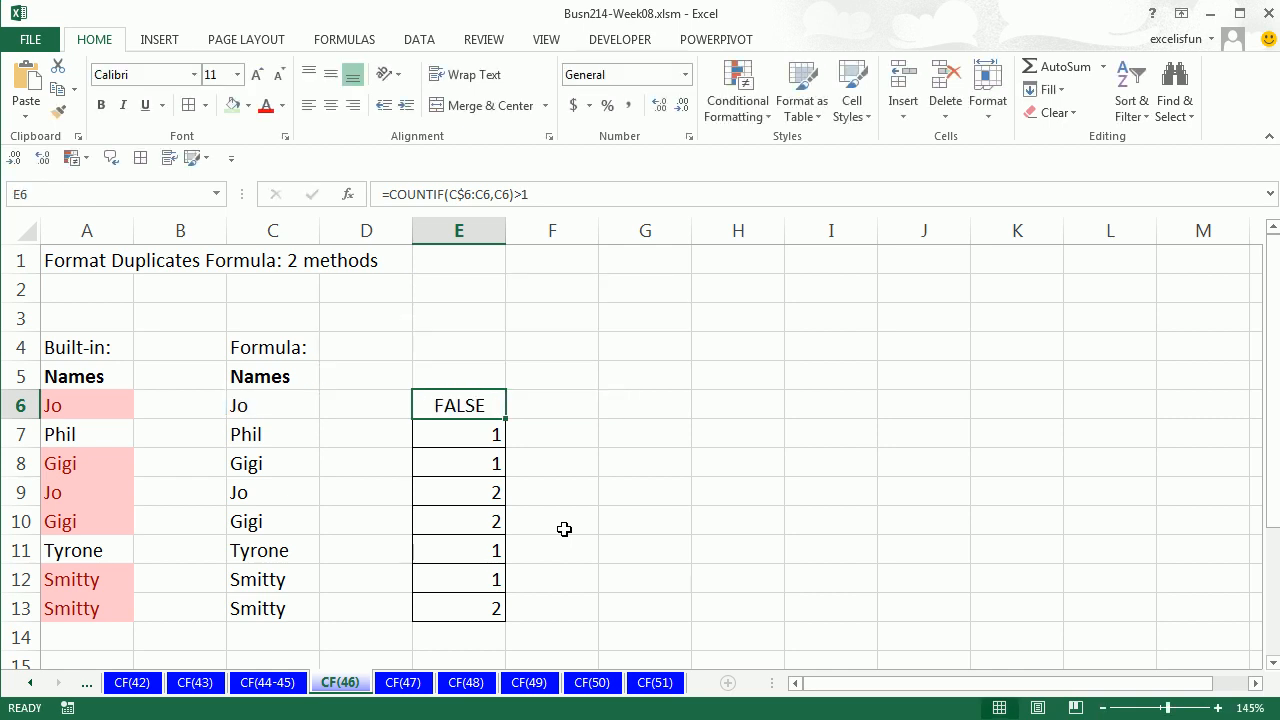
double_click(503, 420)
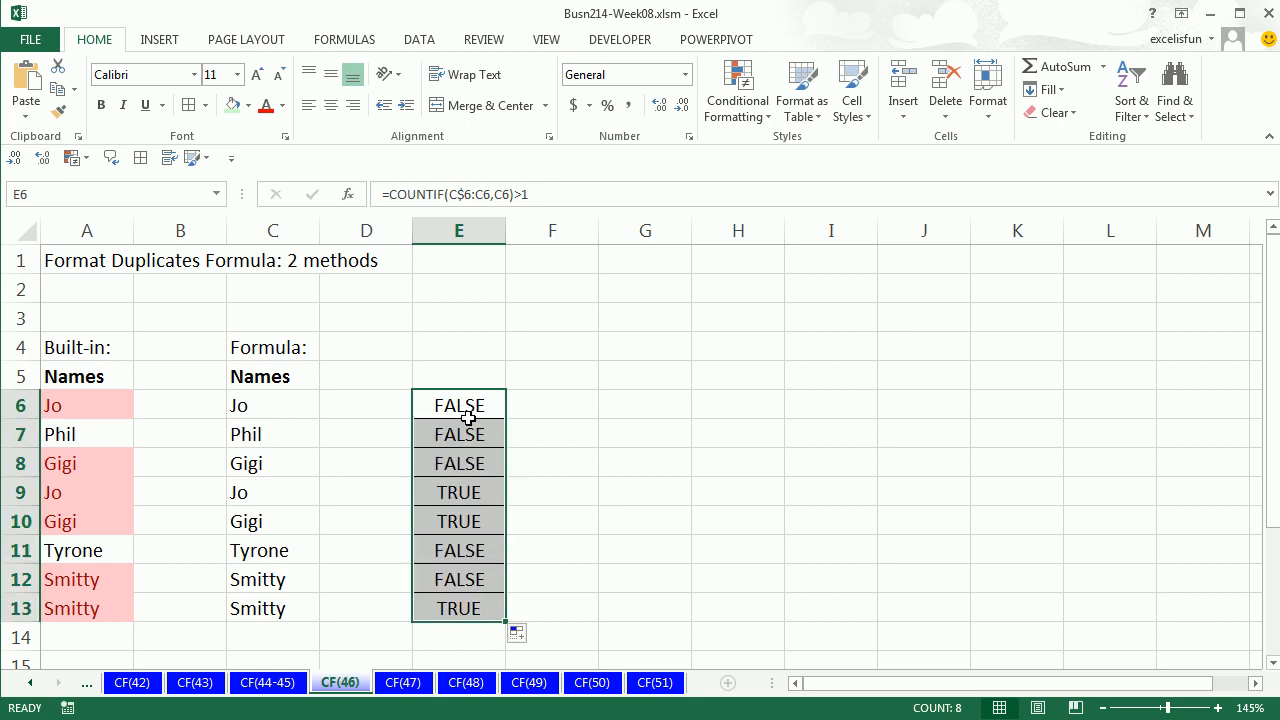
Step: Copy the full text of the E6 formula, leaving the cell unchanged
double_click(467, 406)
left_click_drag(416, 403, 646, 413)
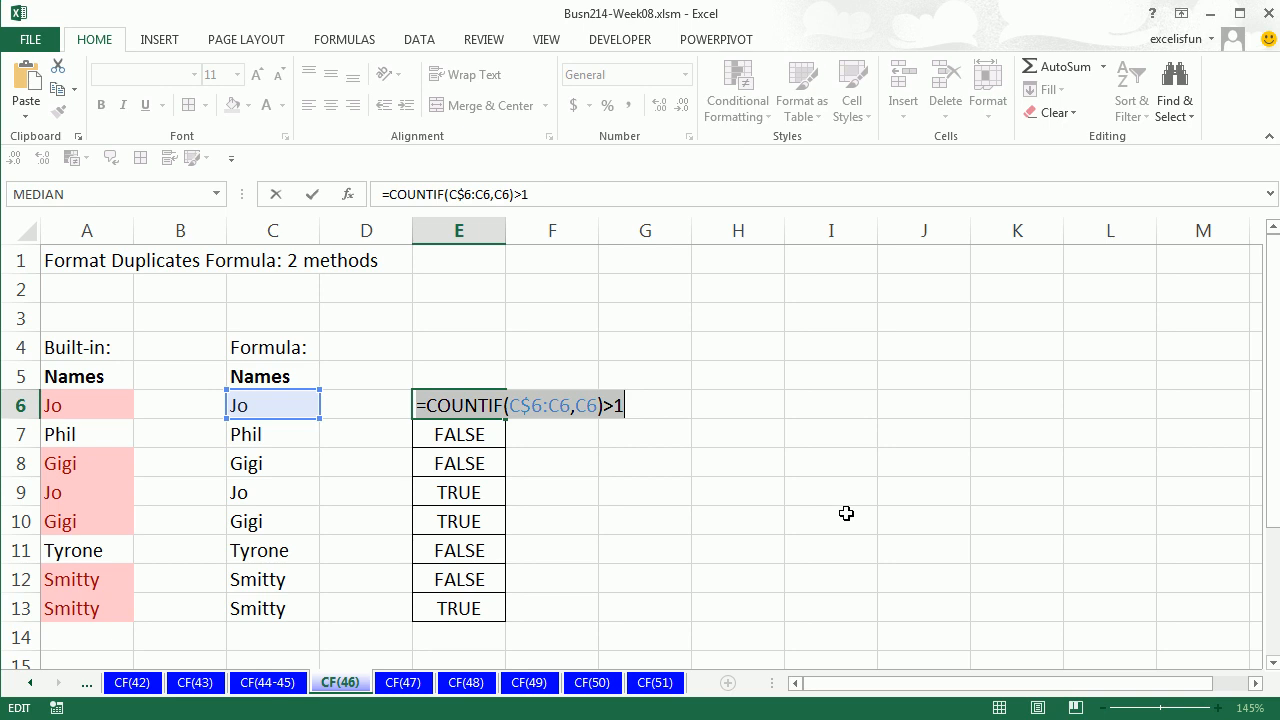
key("ctrl+c")
key("Escape")
Step: Create a formula-based conditional formatting rule for C6:C13 using the copied formula =COUNTIF(C$6:C6,C6)>1
left_click_drag(243, 403, 283, 606)
key("alt")
key("h")
key("l")
key("n")
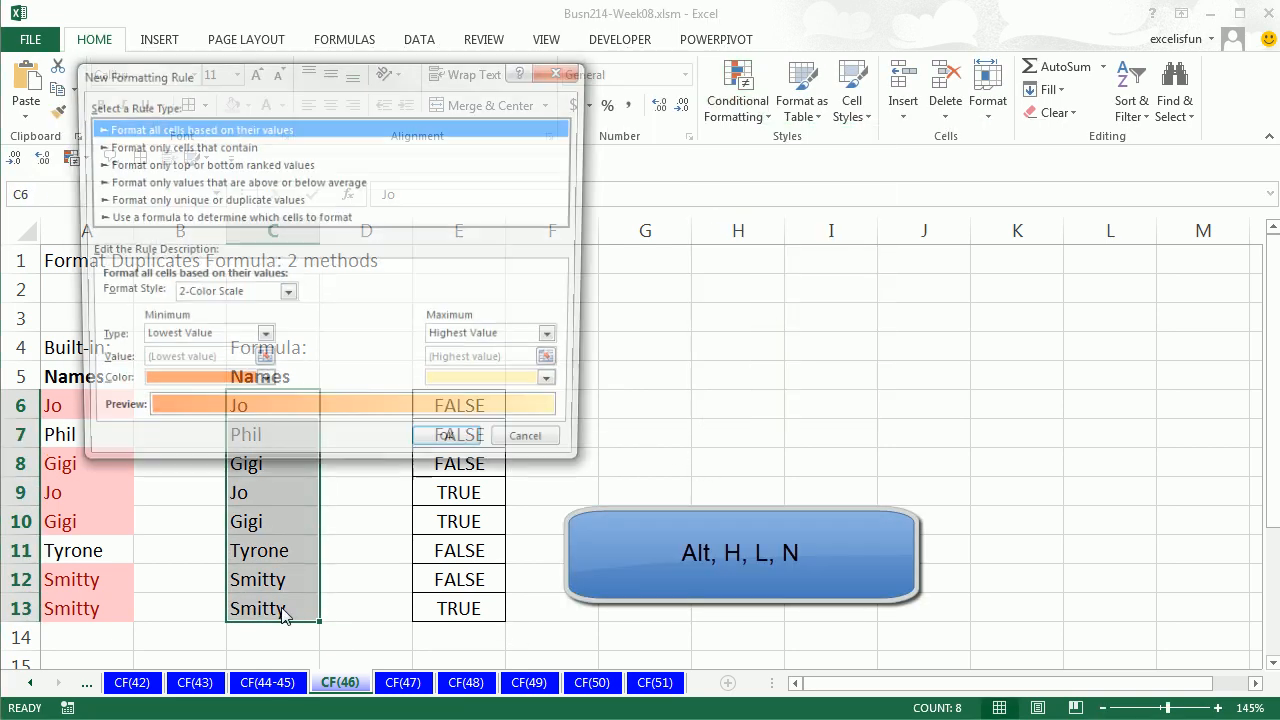
key("Down")
key("Down")
key("Down")
key("Down")
key("Down")
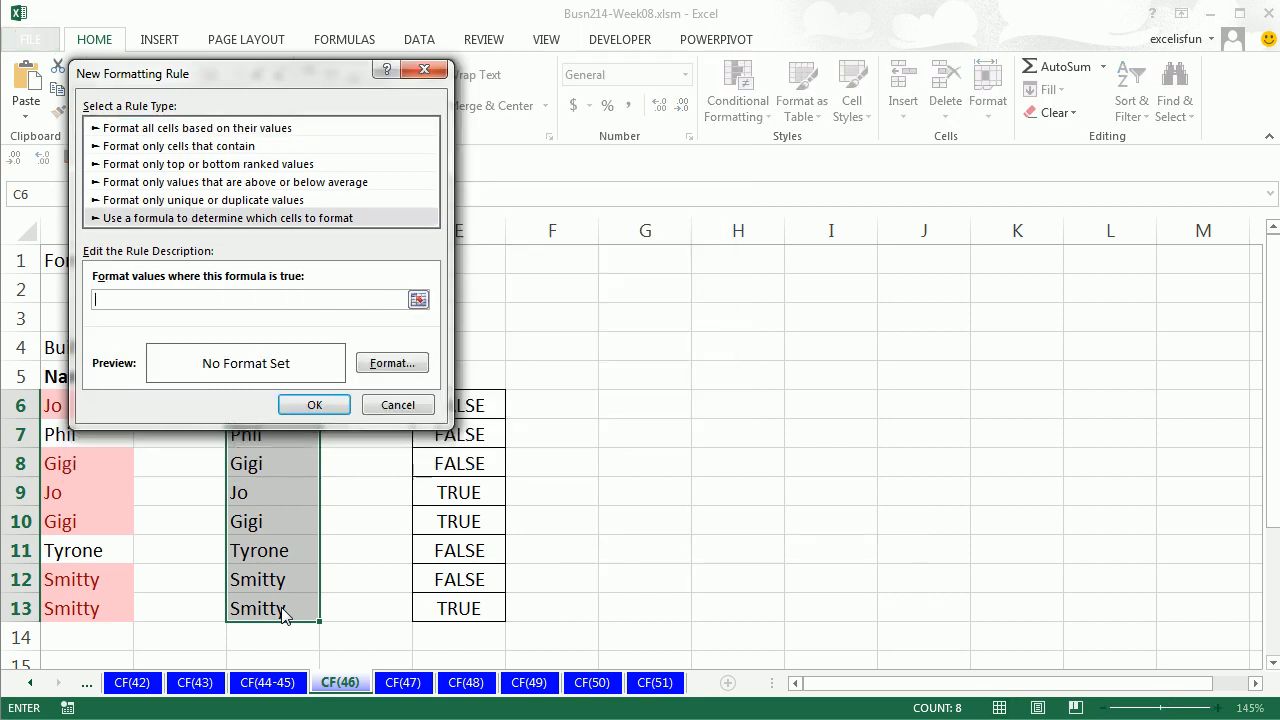
key("ctrl+v")
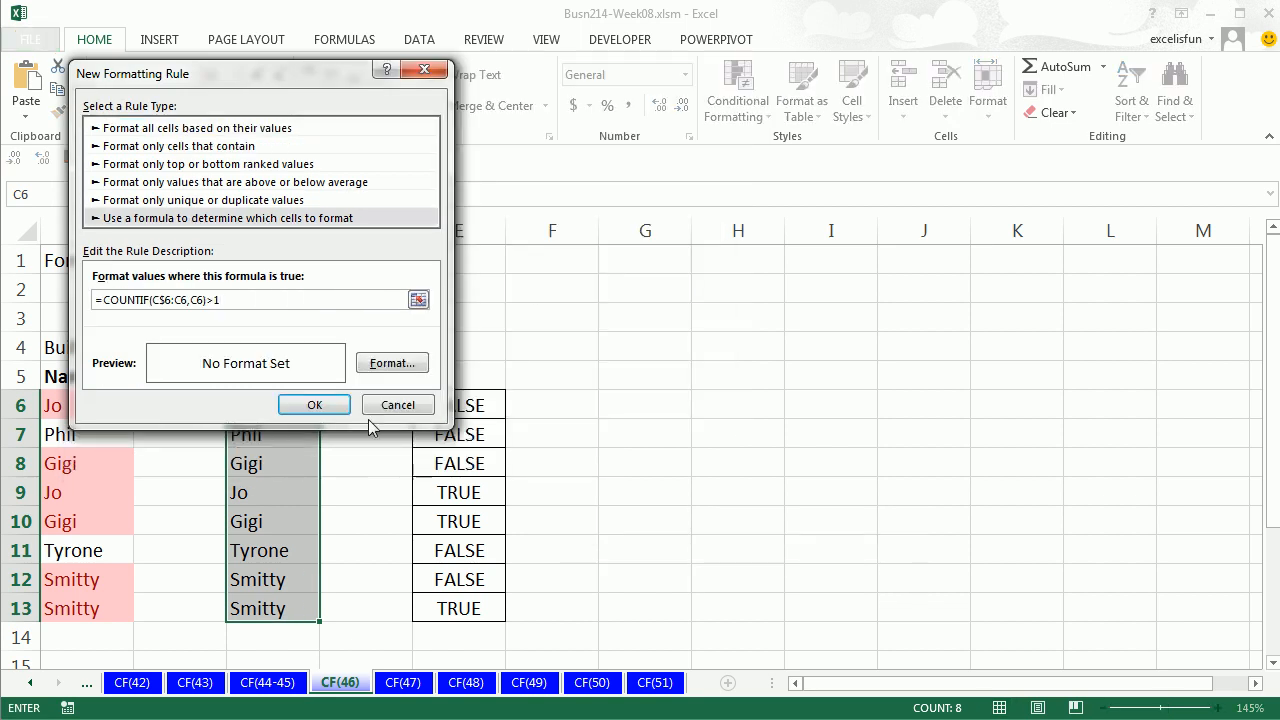
Step: Give the new rule a yellow fill and apply it to the Formula names list
left_click(395, 366)
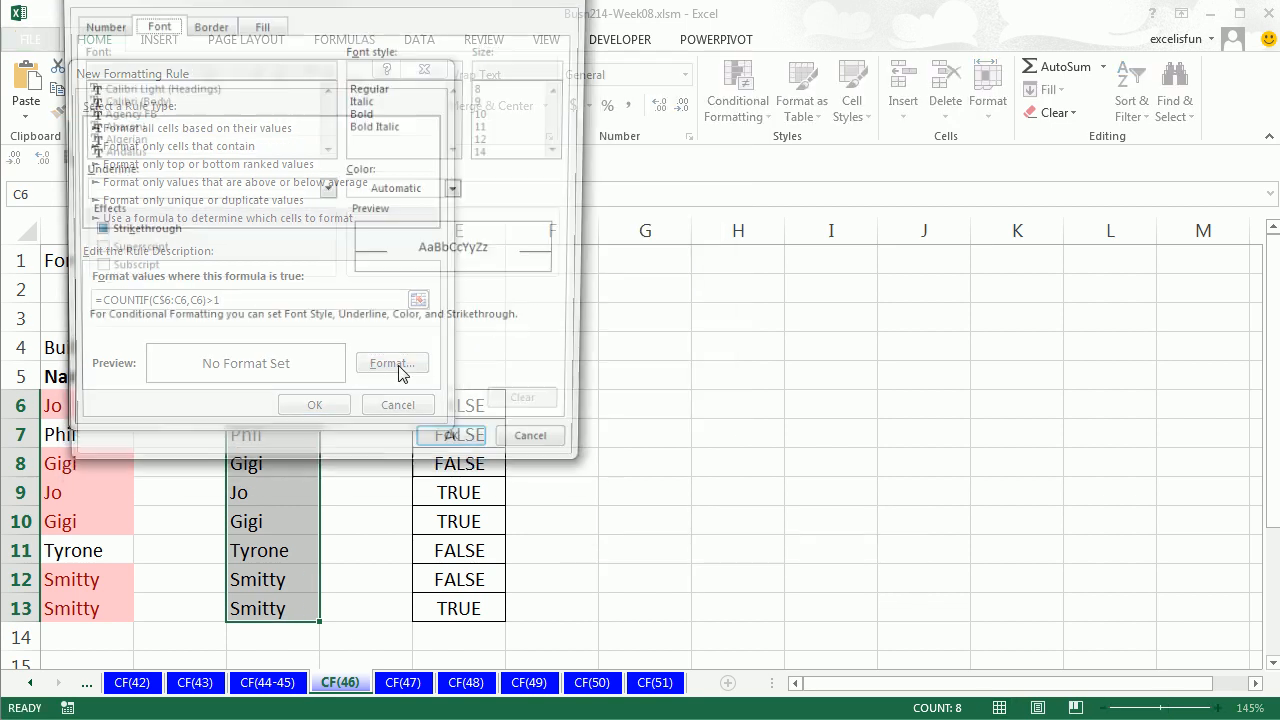
left_click(260, 23)
left_click(149, 220)
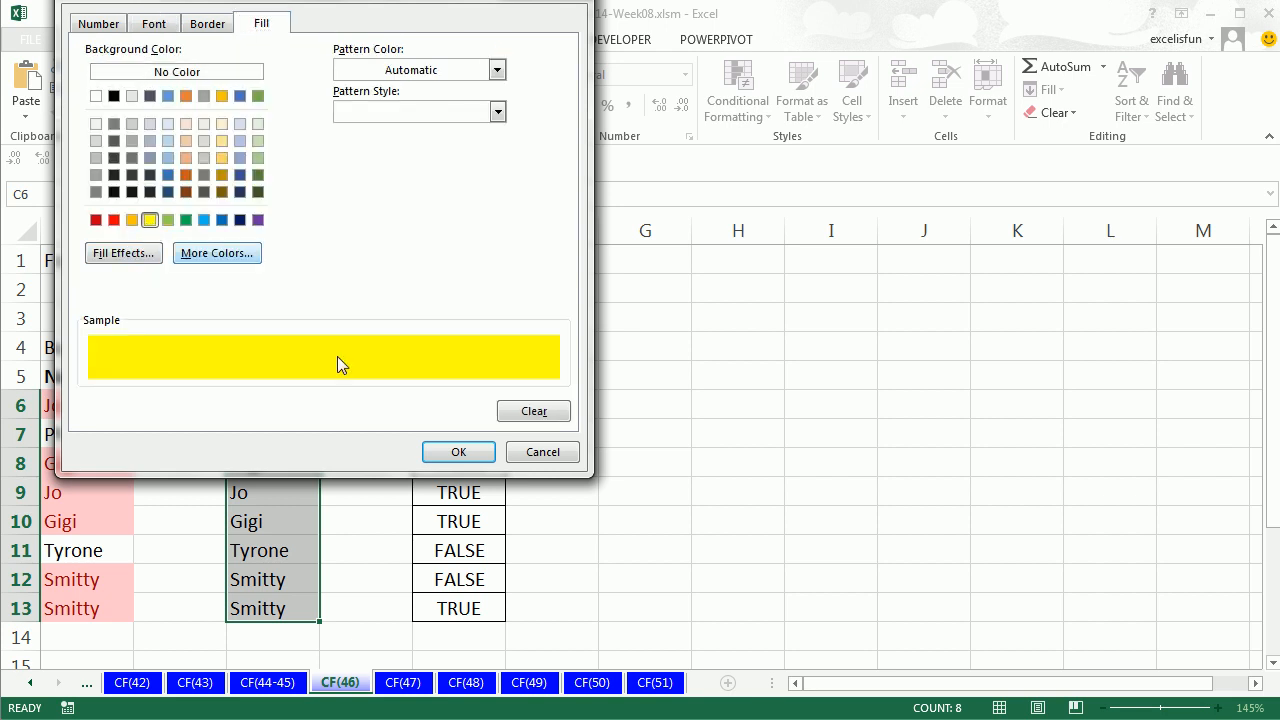
left_click(457, 450)
left_click(313, 405)
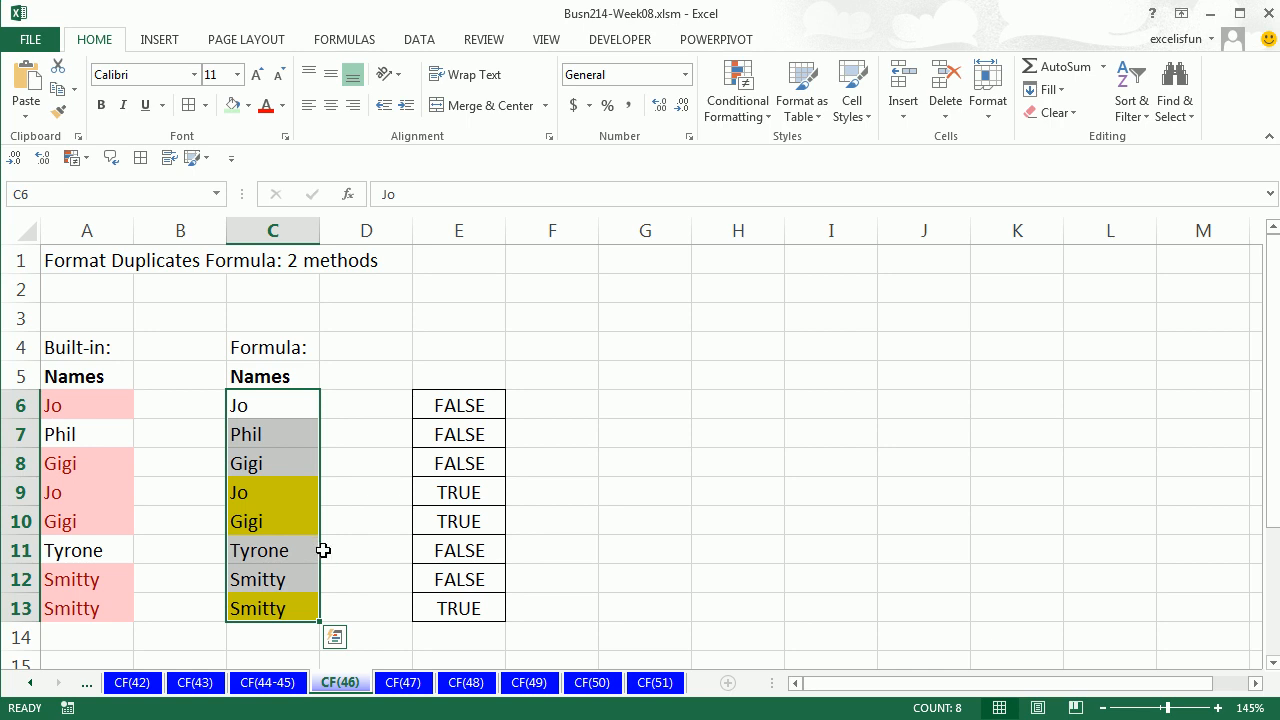
Step: On the CF(47) sheet, start a MATCH formula in E5 with List 2's first name, C5, as the lookup value
left_click(405, 683)
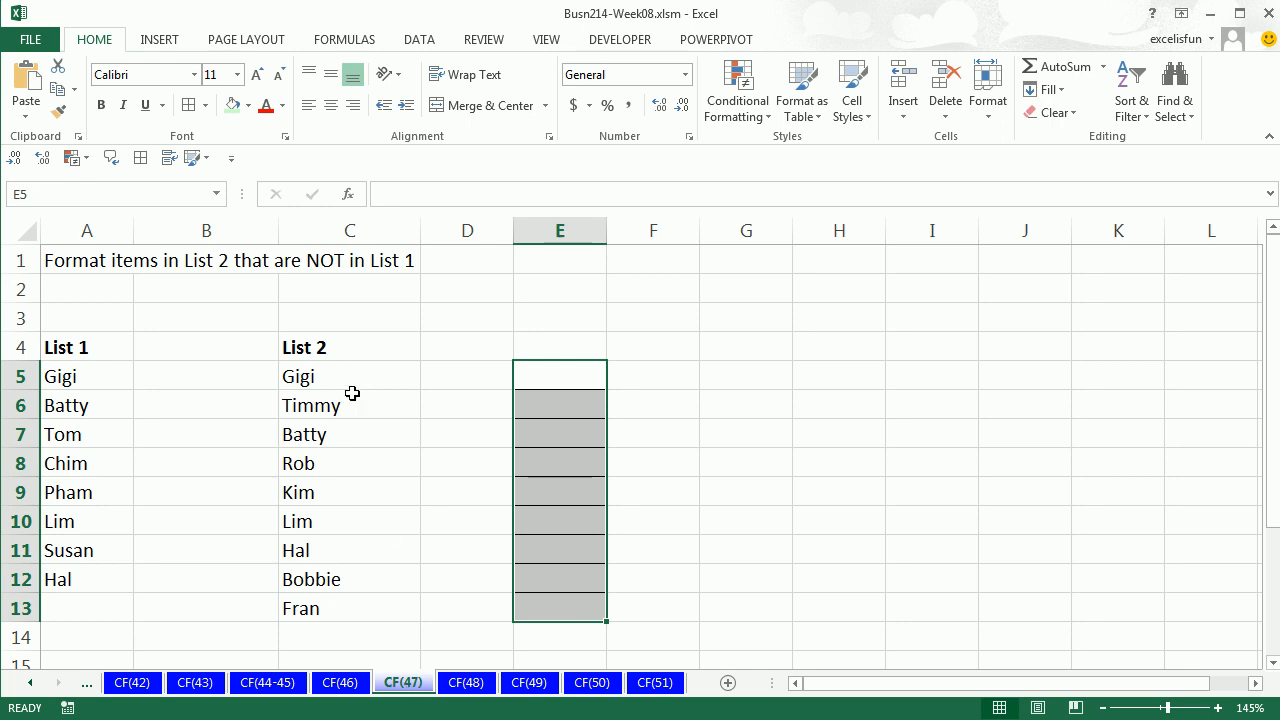
left_click(348, 406)
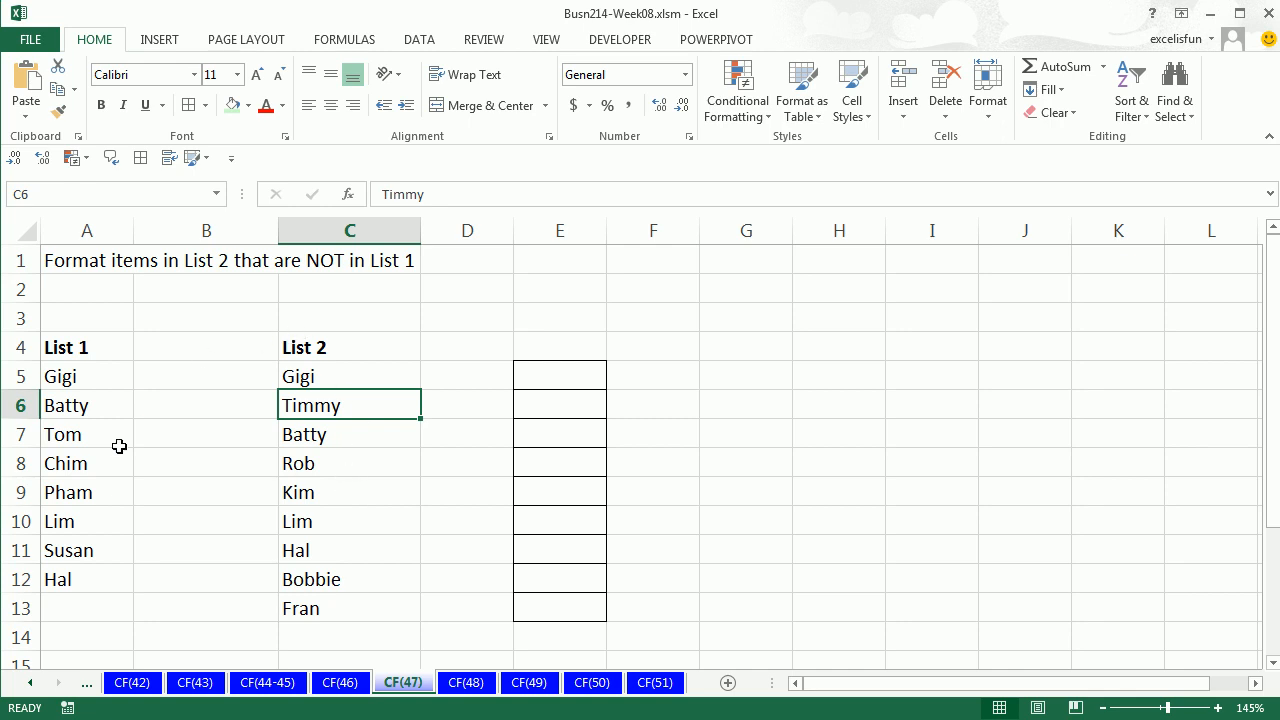
left_click(546, 373)
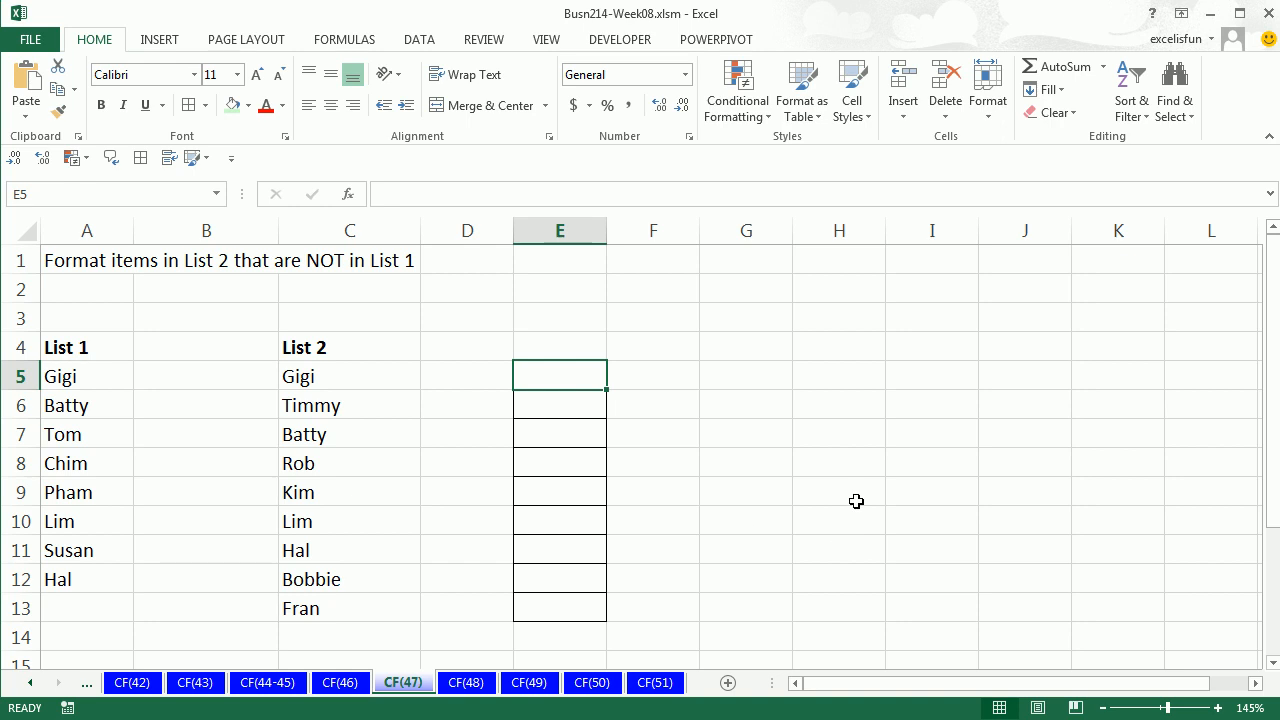
type("=mat")
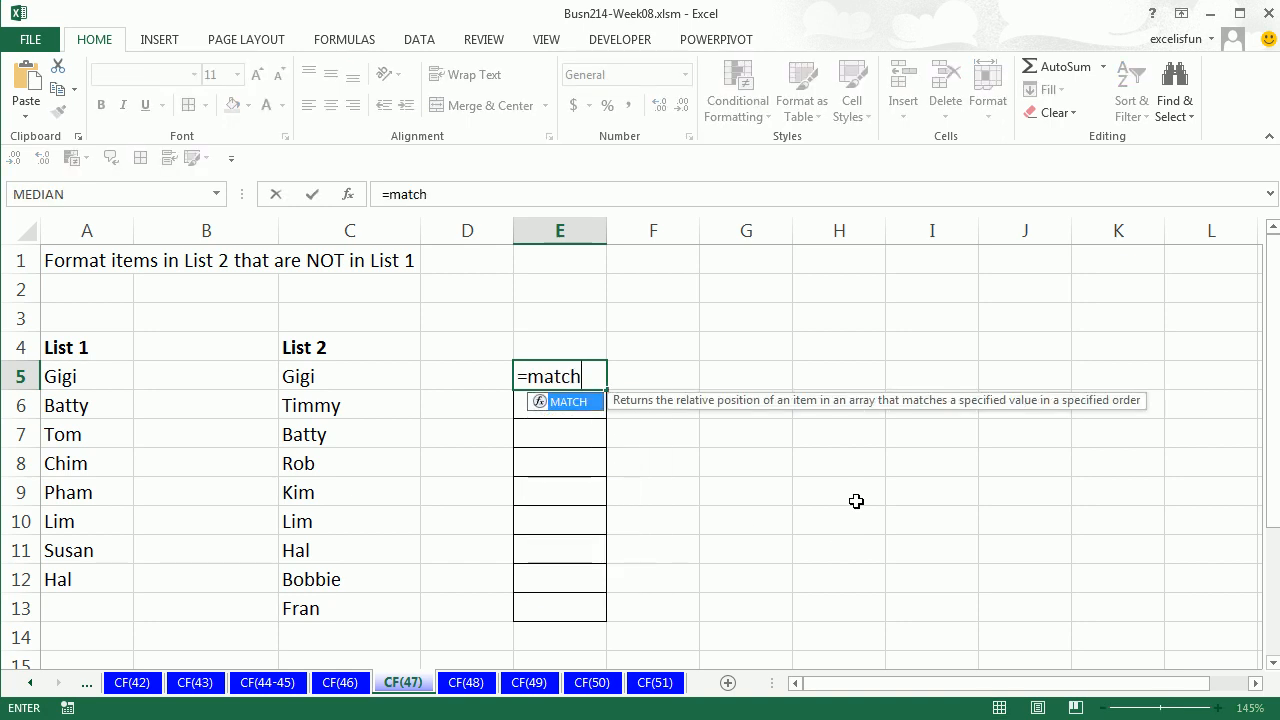
type("ch")
key("Tab")
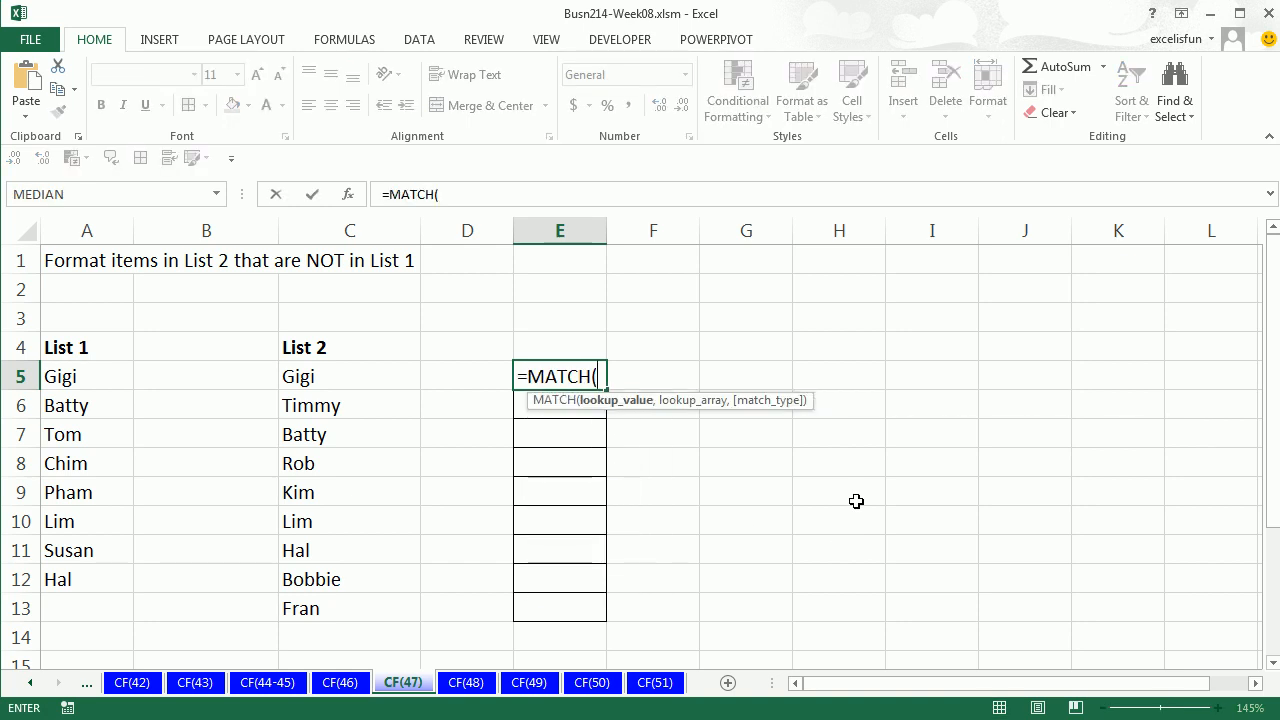
left_click(302, 376)
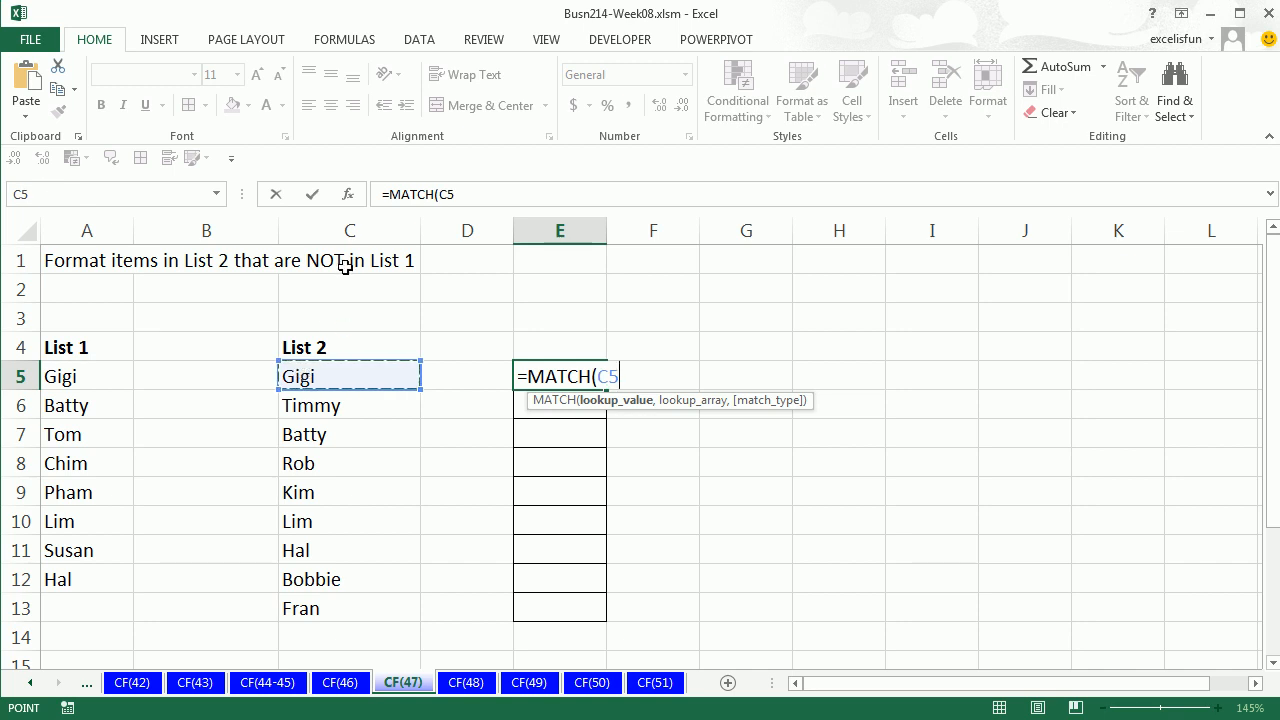
type(",")
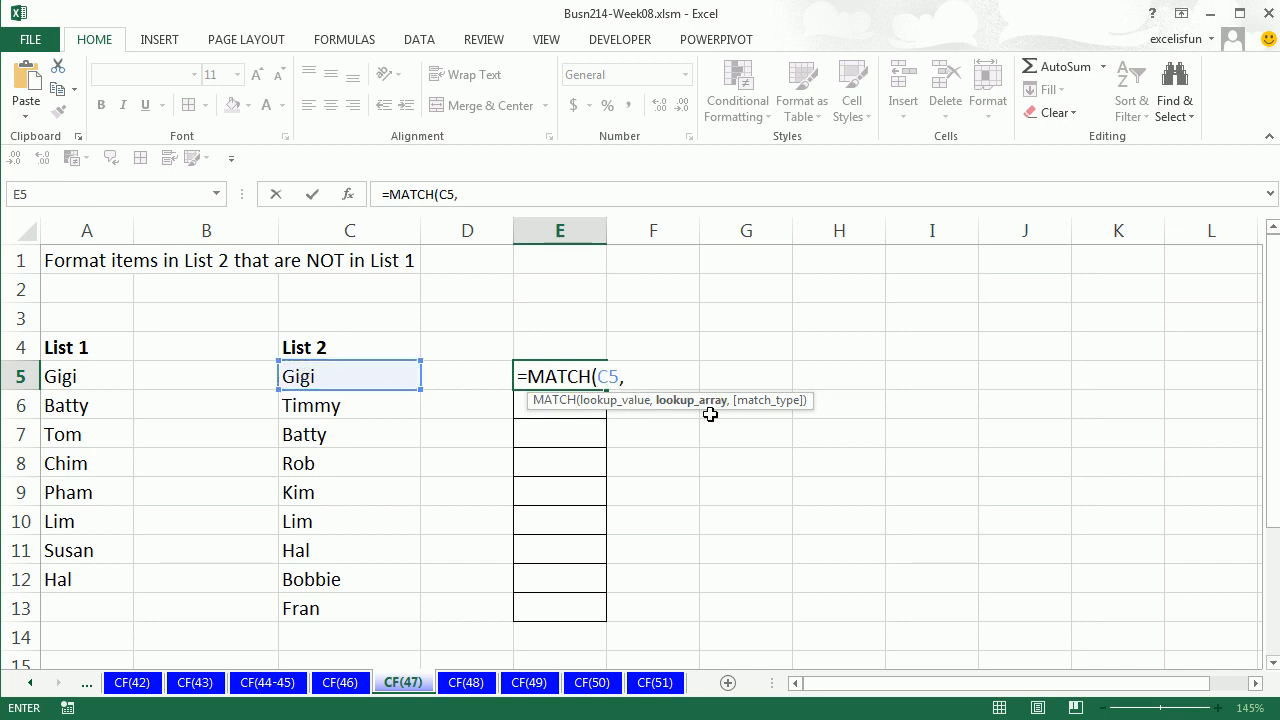
Step: Complete the E5 formula as =MATCH(C5,$A$5:$A$12,0) using absolute references to List 1, and copy it down through E13
left_click(84, 372)
left_click_drag(72, 405, 63, 586)
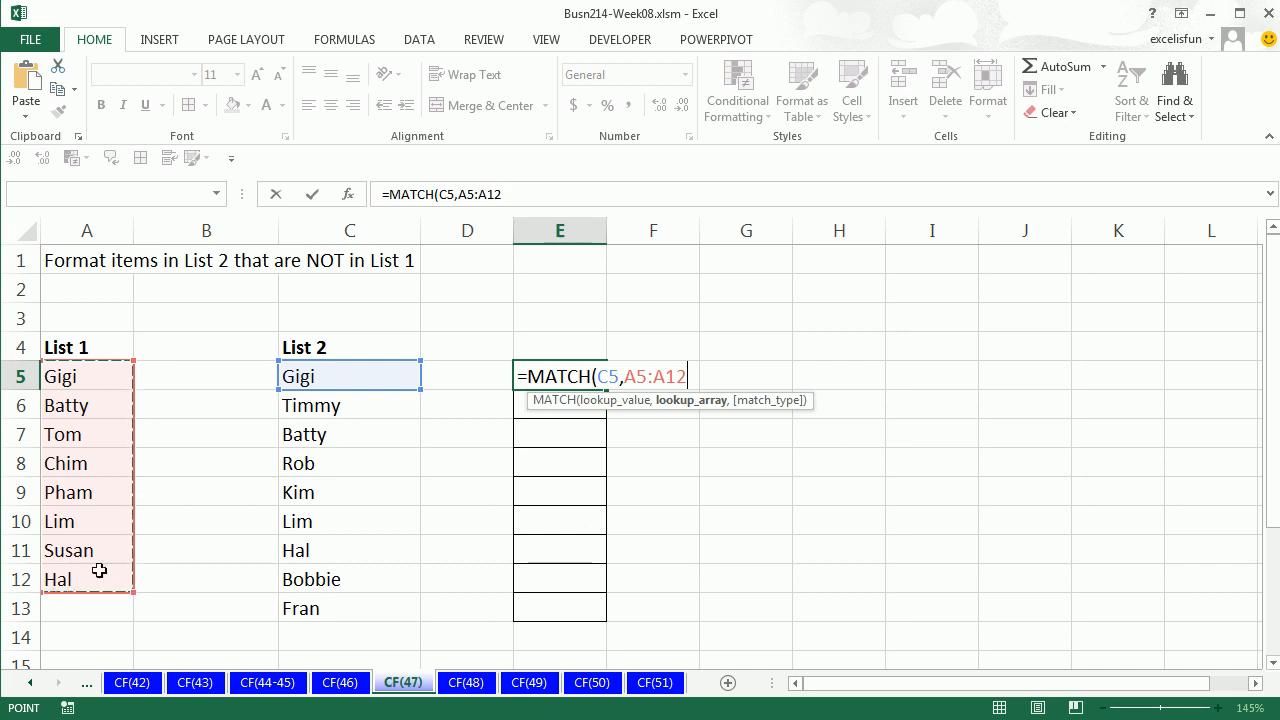
key("F4")
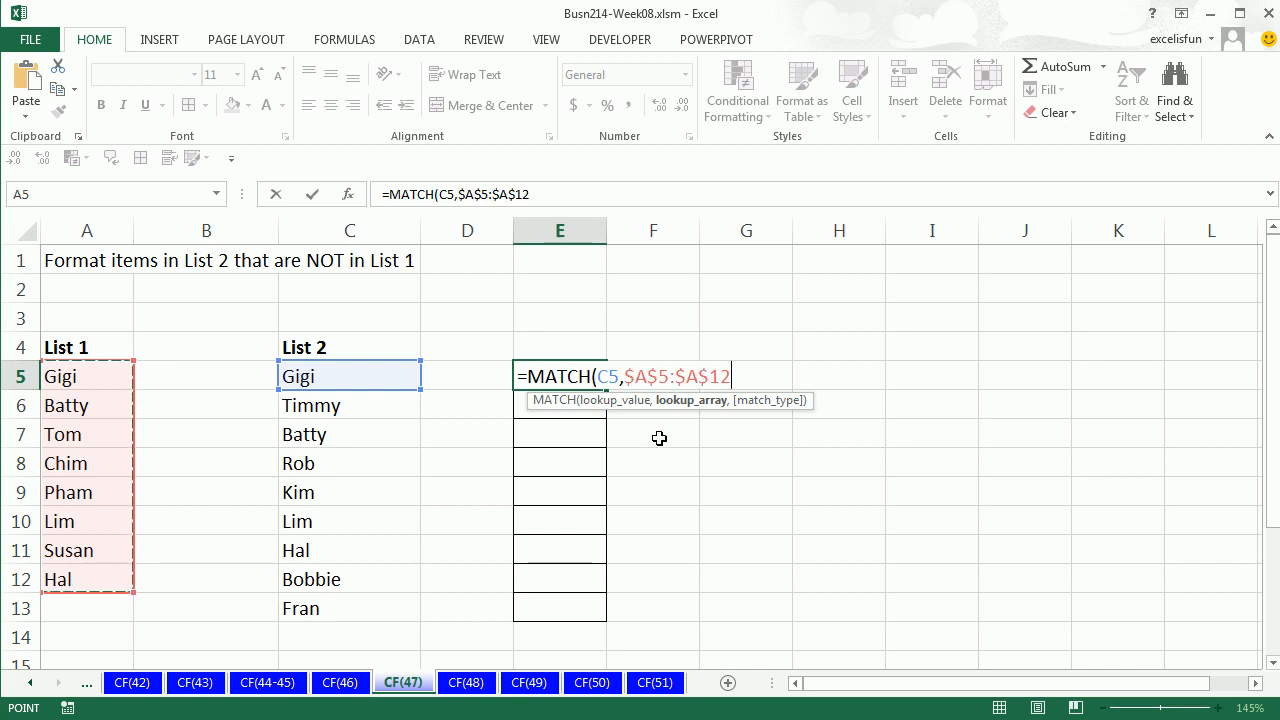
type(",0")
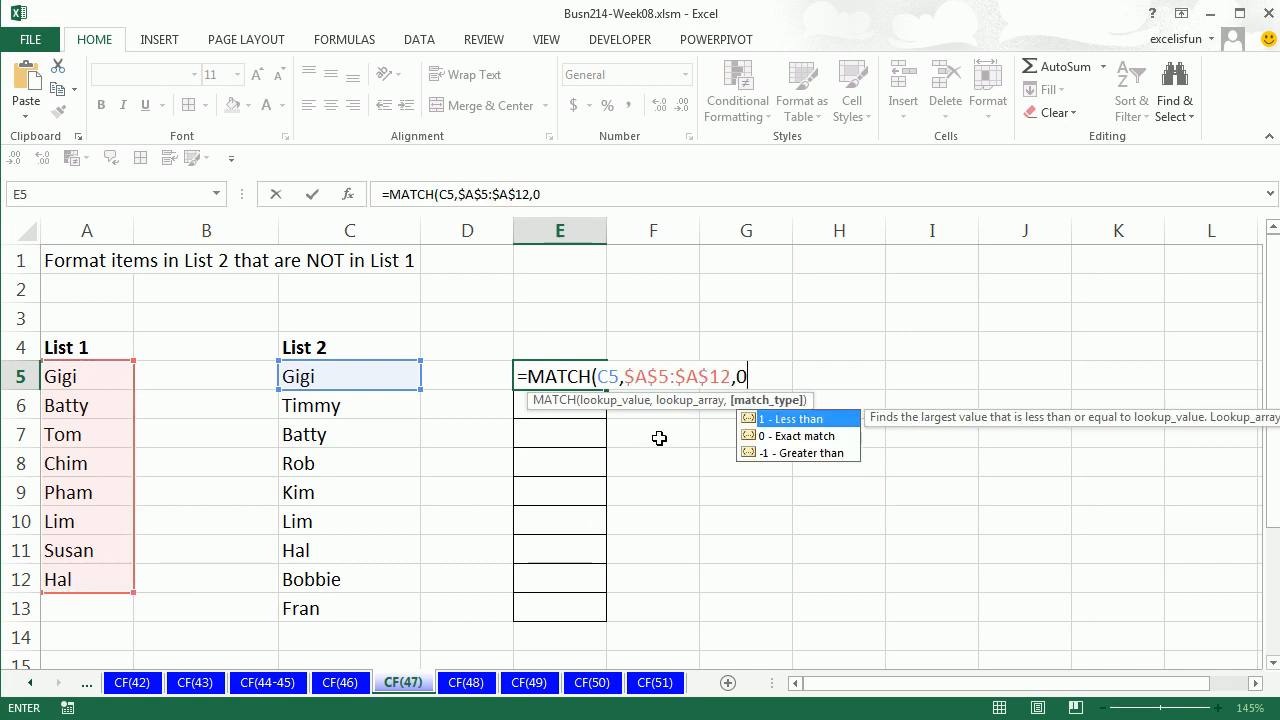
type(")")
key("ctrl+Return")
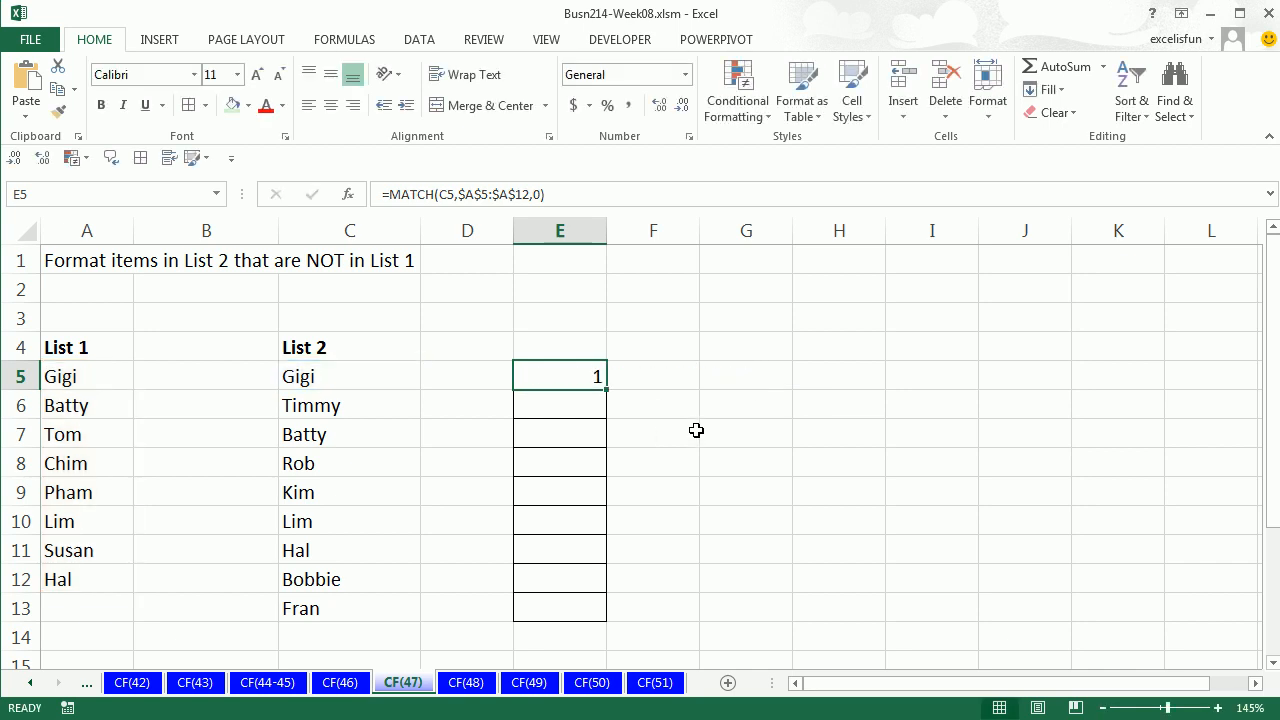
left_click_drag(605, 389, 603, 621)
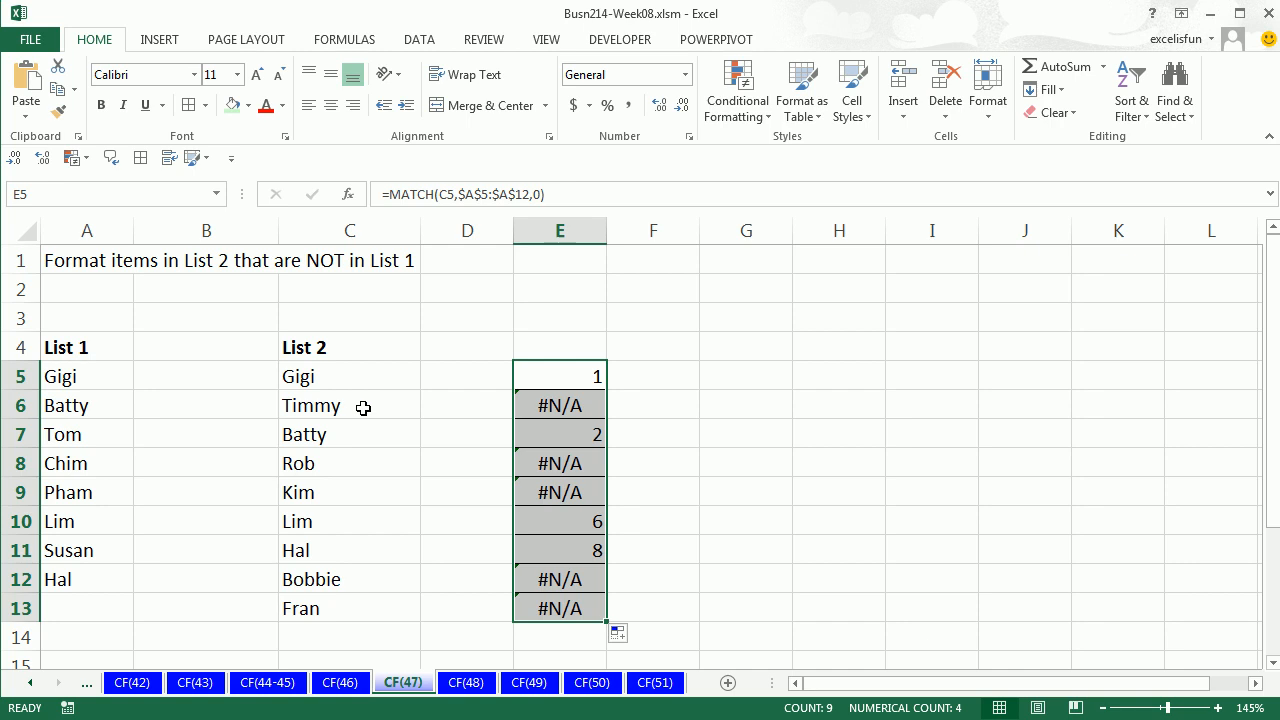
Step: Wrap the E5 formula in ISNA as =ISNA(MATCH(C5,$A$5:$A$12,0)) and fill it through E5:E13
double_click(591, 368)
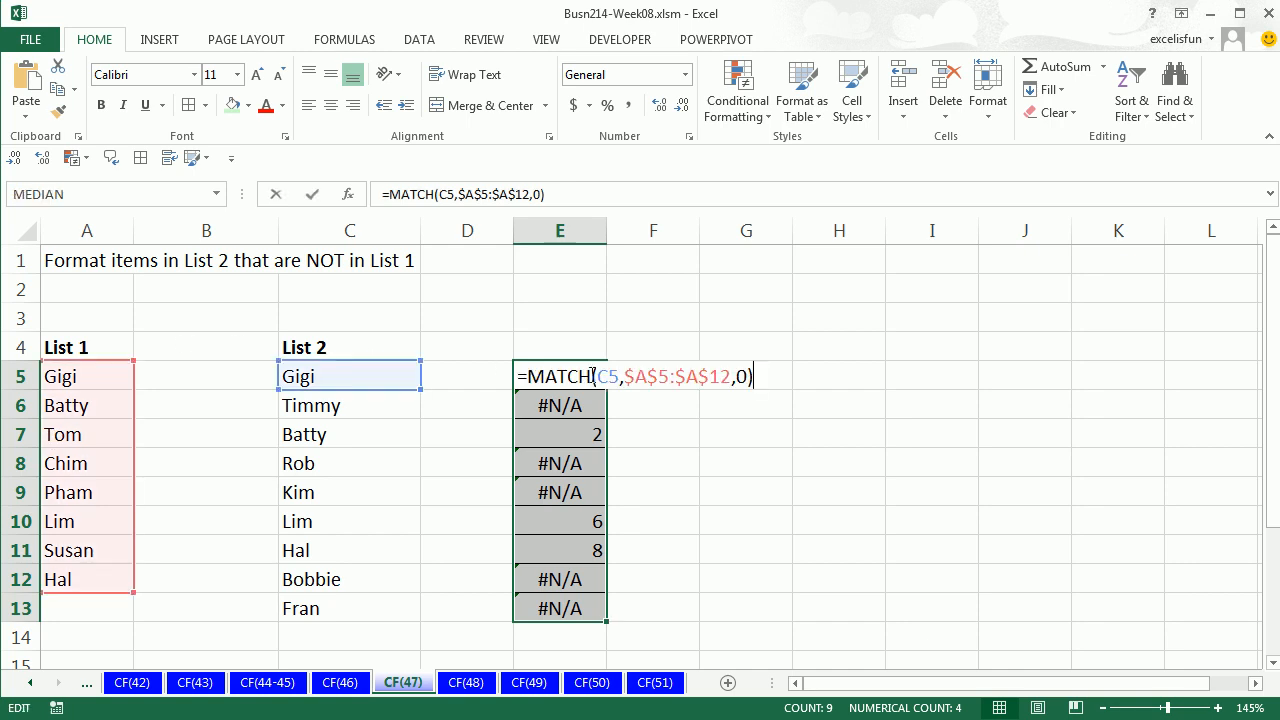
left_click(526, 380)
type("isna")
key("Tab")
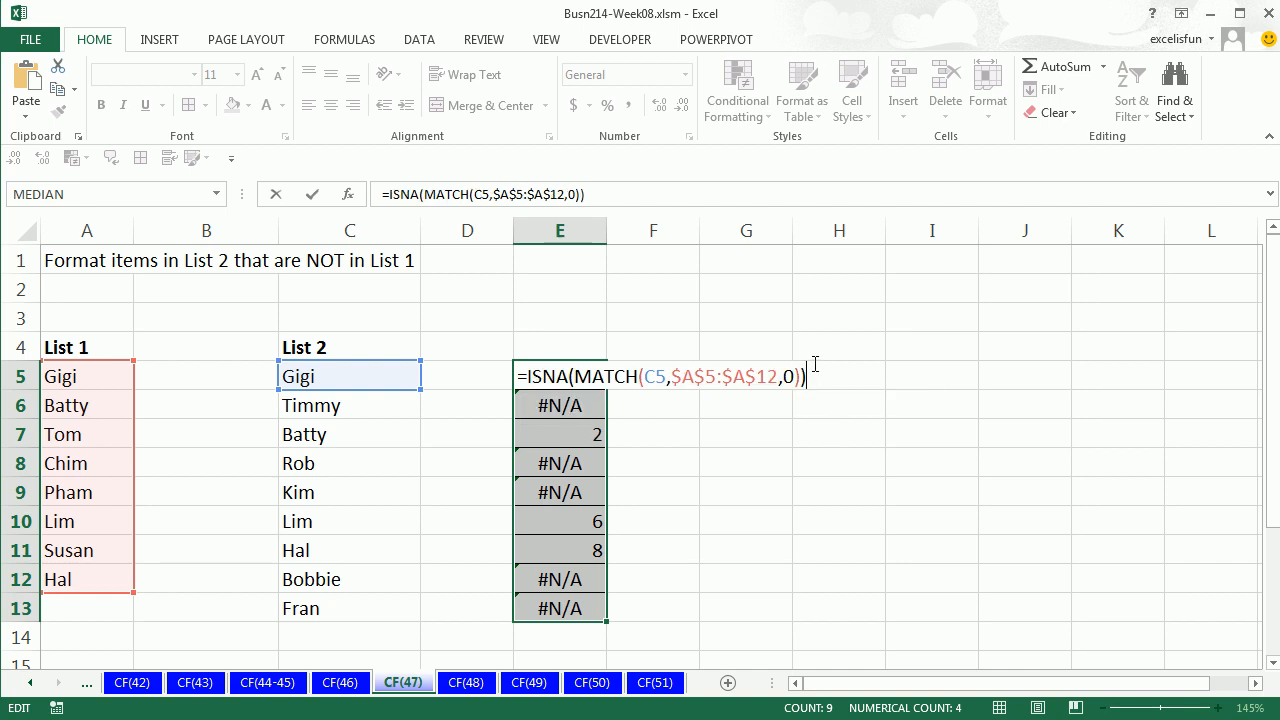
key("ctrl+Return")
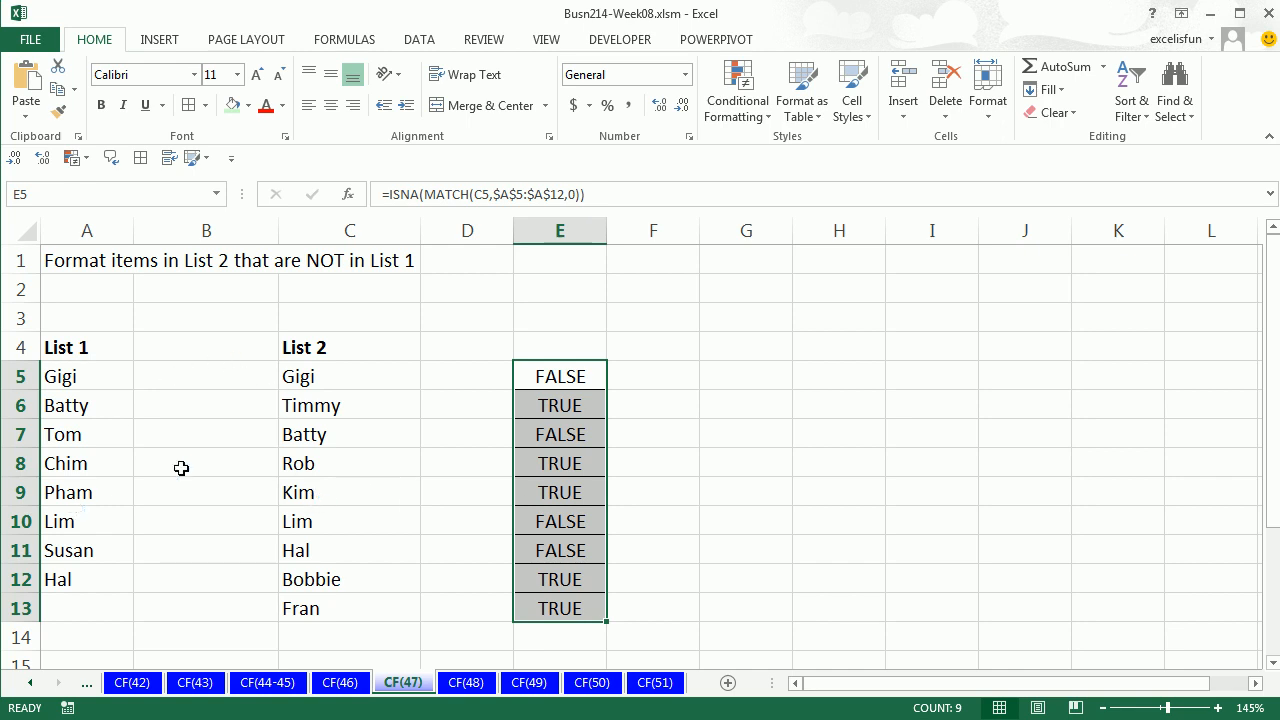
Step: Copy the full text of the ISNA formula in E5, leaving the cell unchanged
double_click(578, 376)
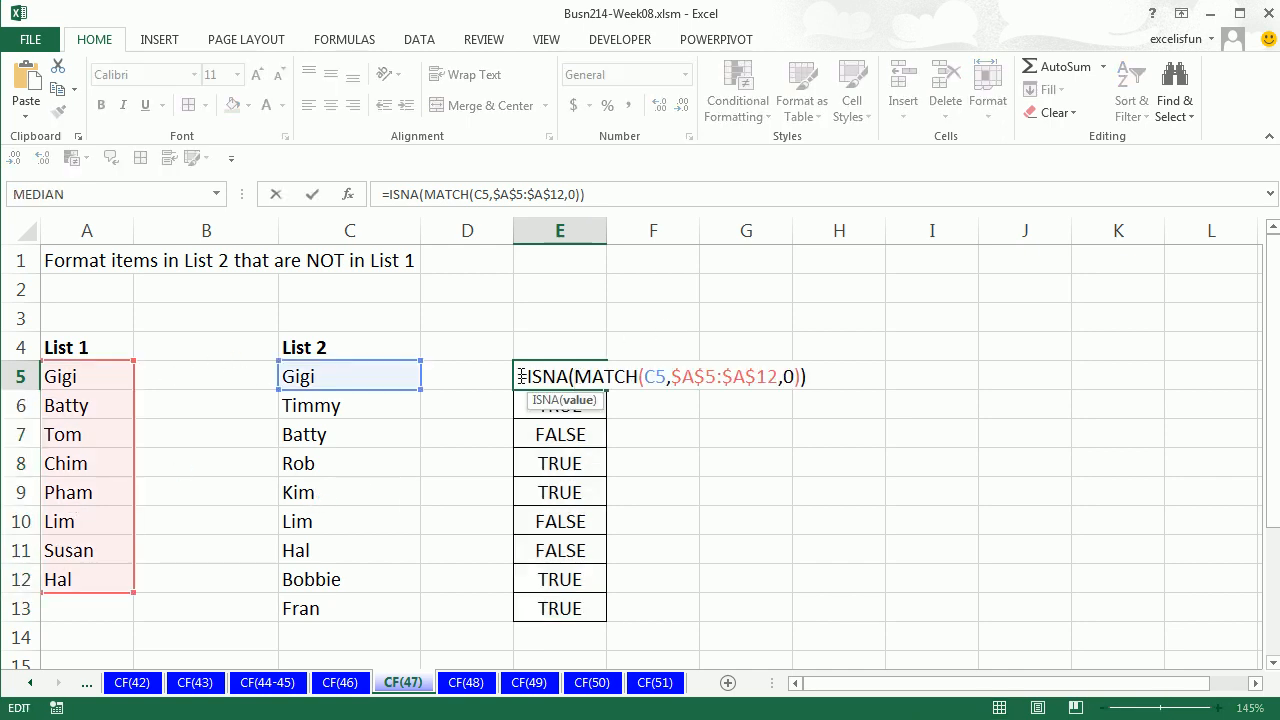
left_click_drag(521, 376, 991, 376)
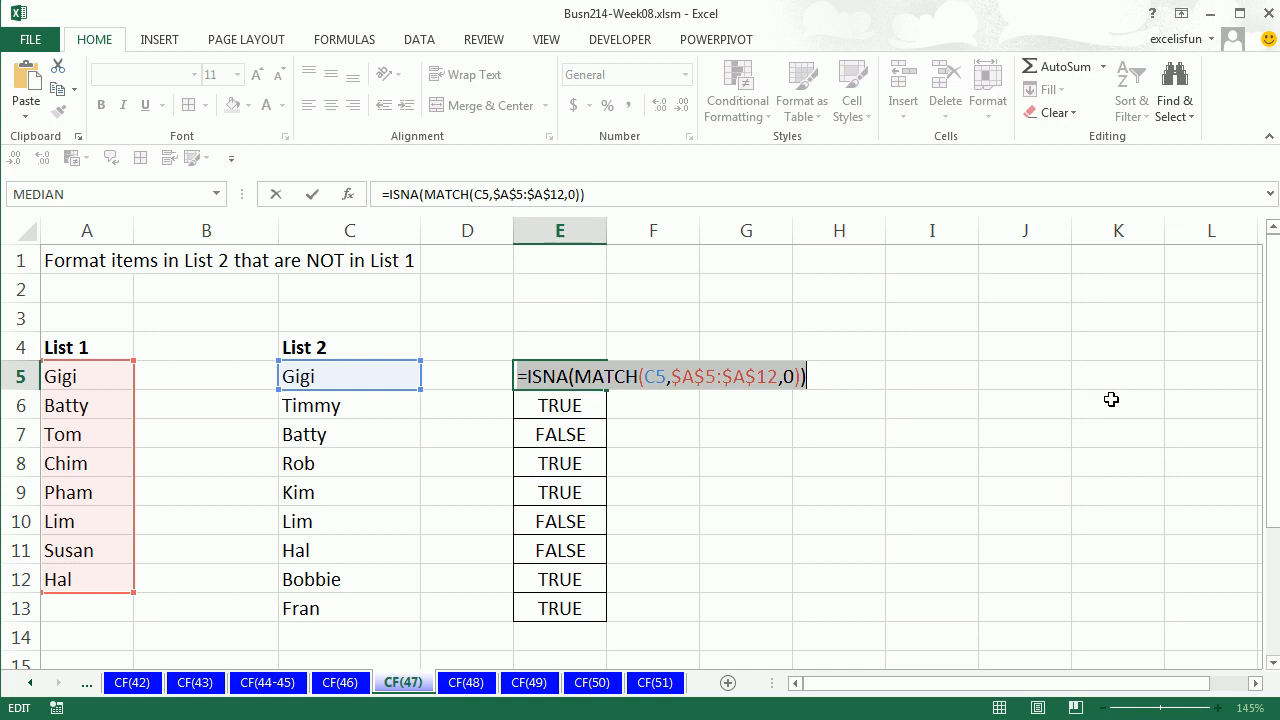
key("Escape")
Step: Create a formula-based conditional formatting rule for List 2, C5:C13, using the copied formula =ISNA(MATCH(C5,$A$5:$A$12,0))
left_click_drag(337, 376, 316, 618)
key("alt")
key("h")
key("l")
key("n")
key("Down")
key("Down")
key("Down")
key("Down")
key("Down")
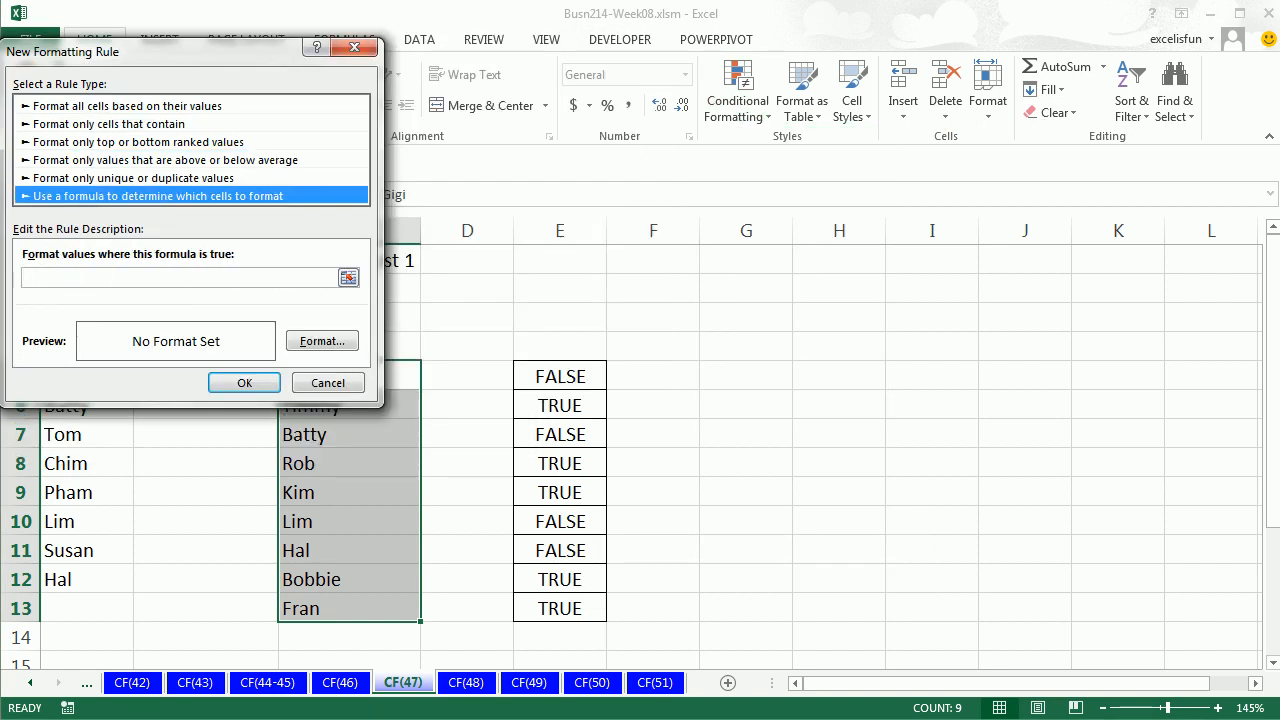
key("Tab")
key("ctrl+v")
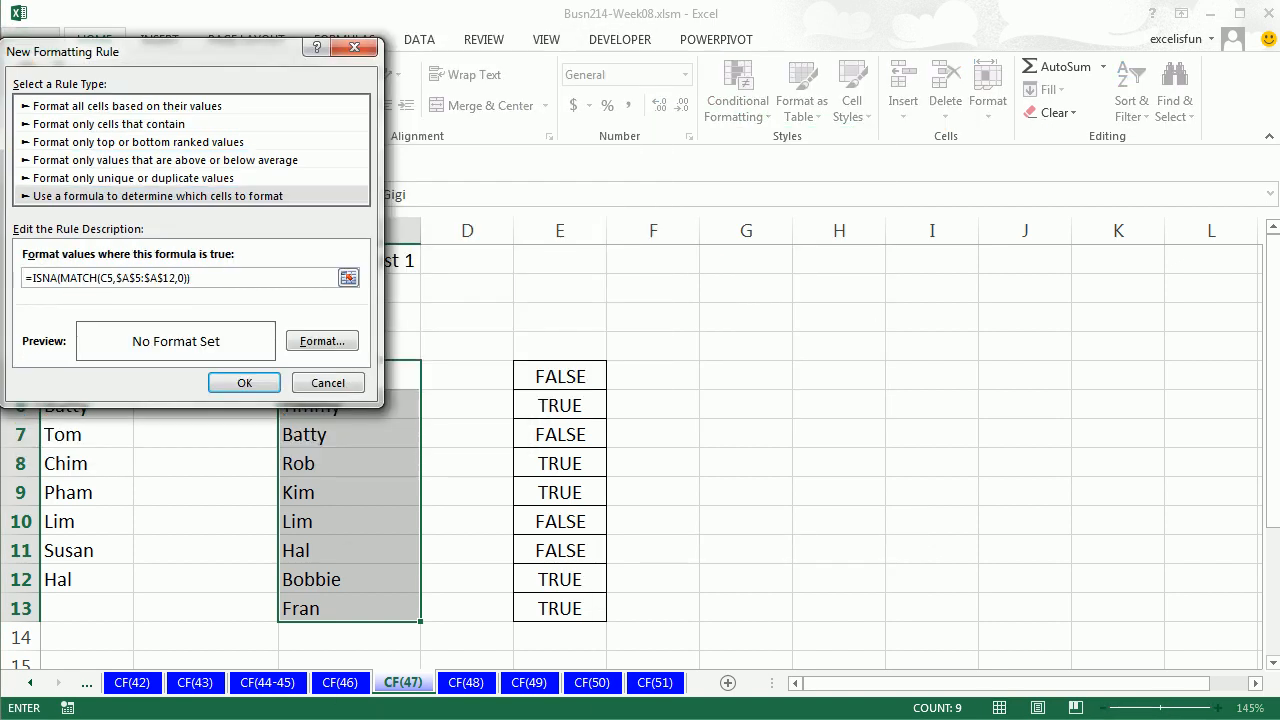
Step: Give the ISNA rule a yellow fill and apply it to List 2
left_click(318, 343)
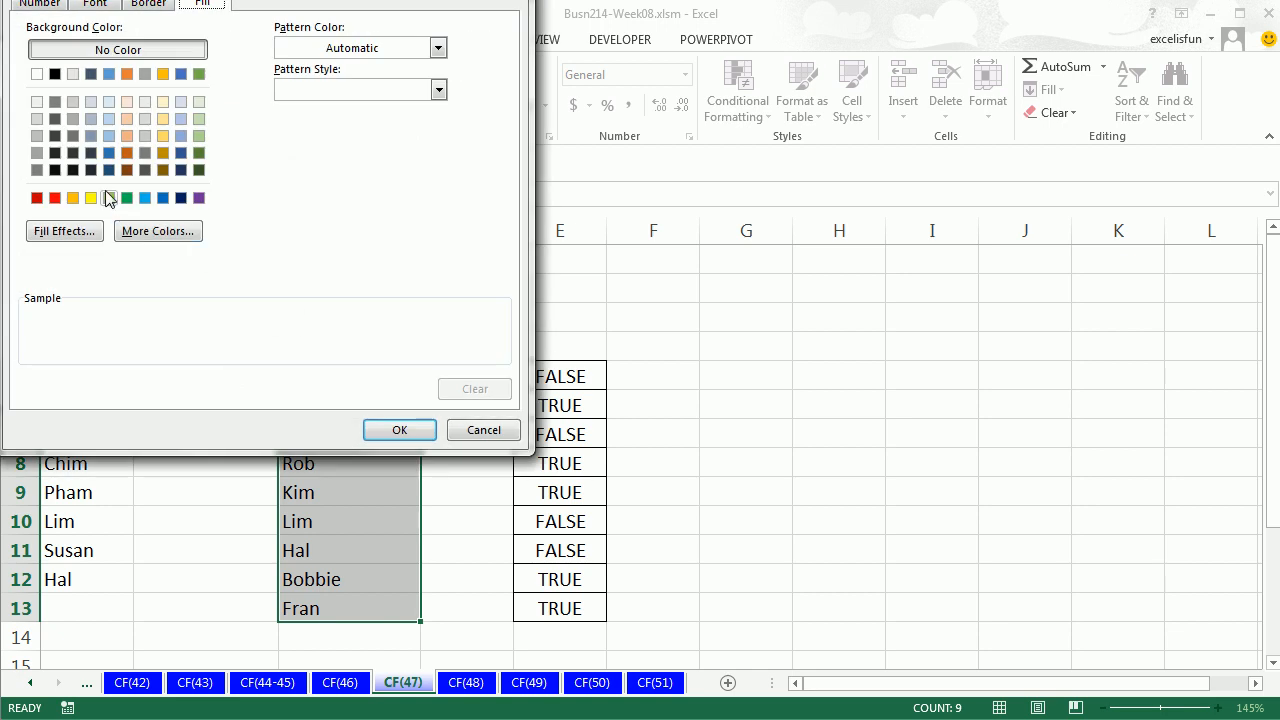
left_click(91, 198)
left_click(399, 429)
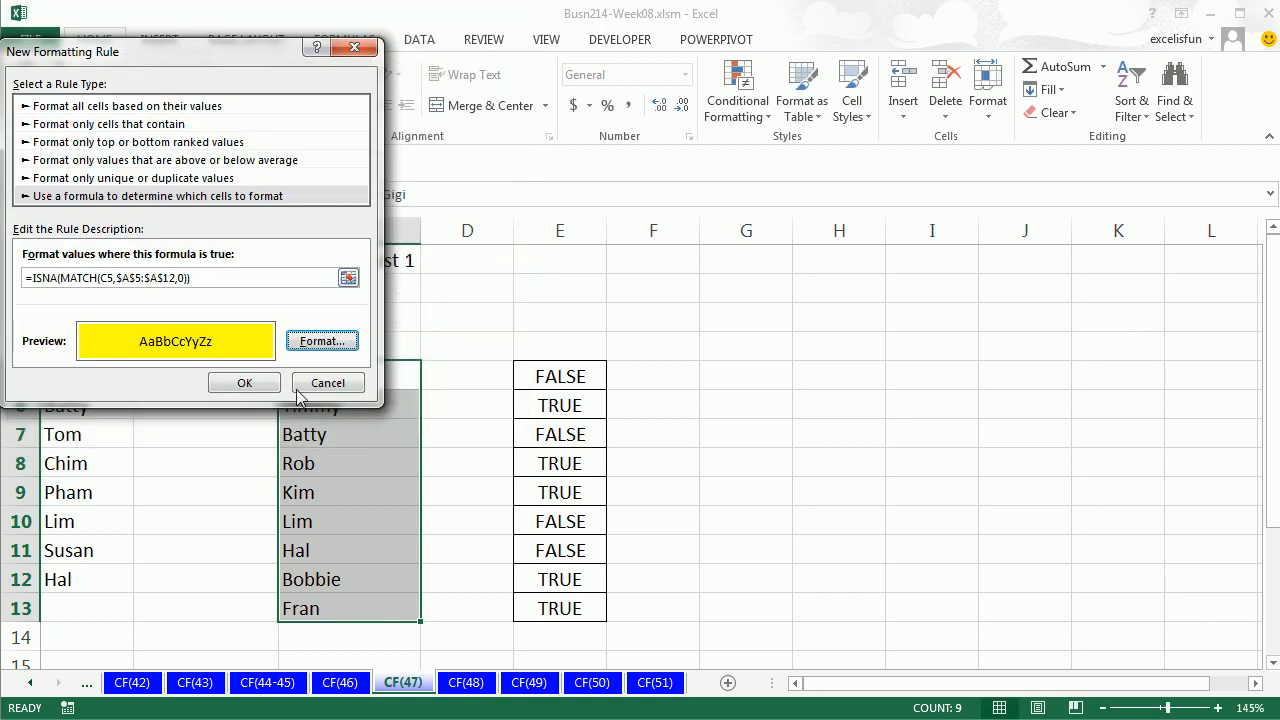
left_click(244, 383)
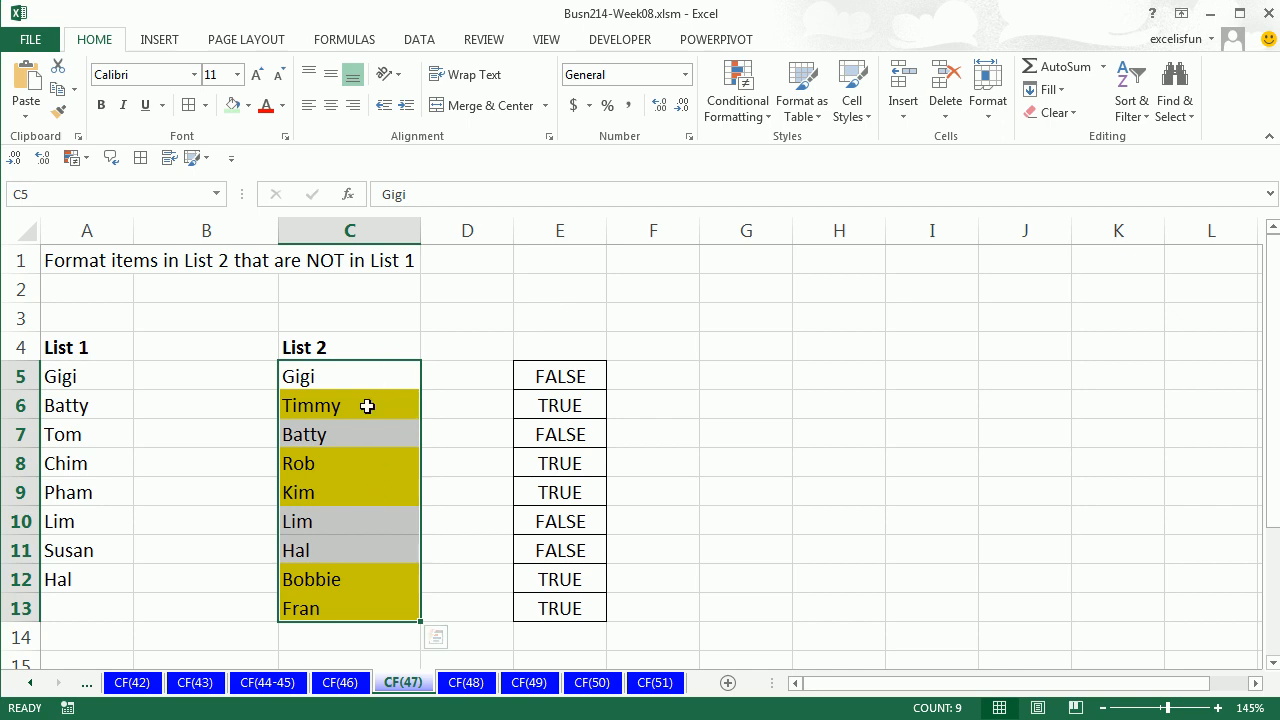
Step: On the CF(48) sheet, enter =MATCH(C5,$A$5:$A$12,0) in E5 and copy it down through E13
left_click(475, 683)
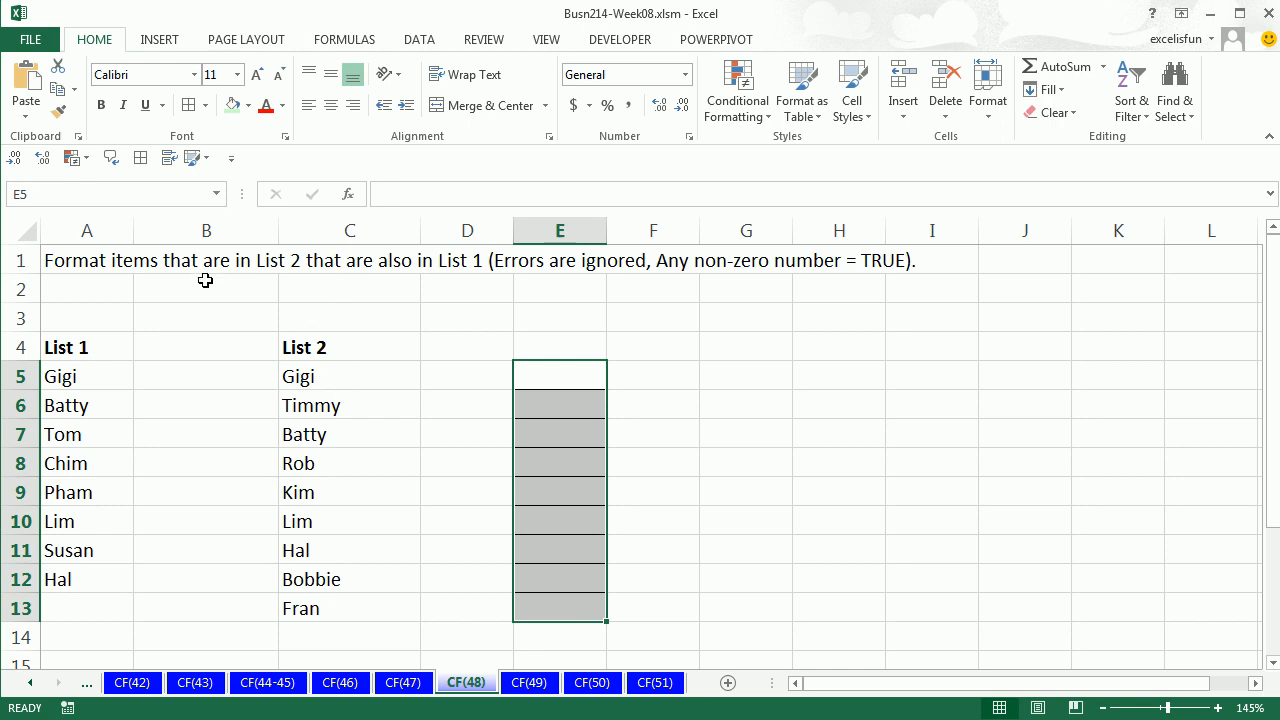
left_click(558, 375)
type("=mat")
key("Tab")
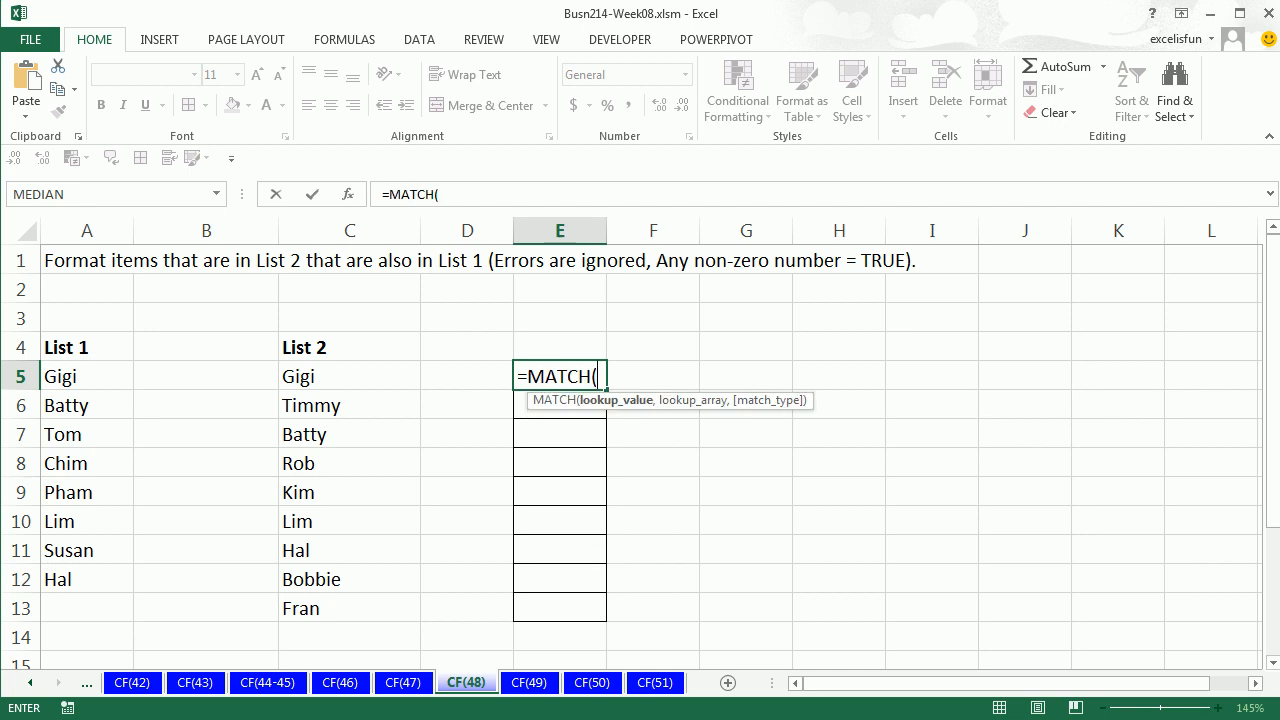
left_click(362, 381)
type(",")
left_click_drag(88, 370, 74, 592)
key("F4")
type(",0)")
key("ctrl+Return")
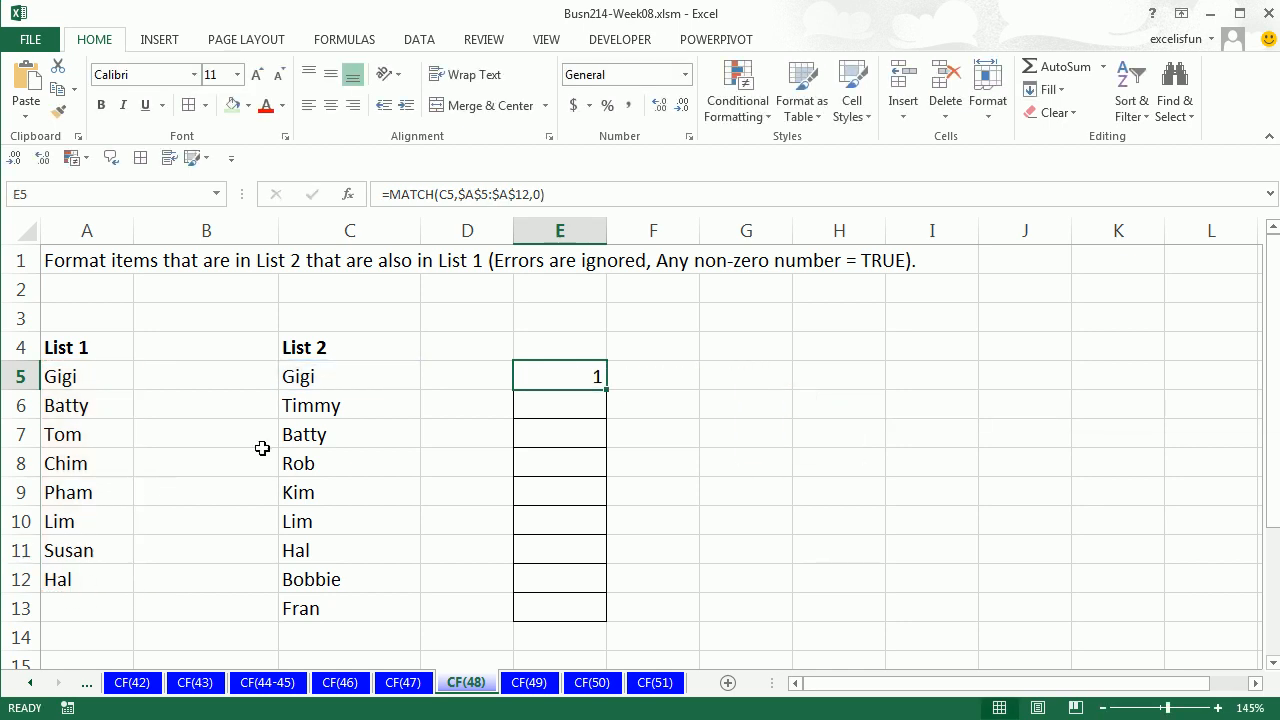
left_click_drag(606, 386, 591, 617)
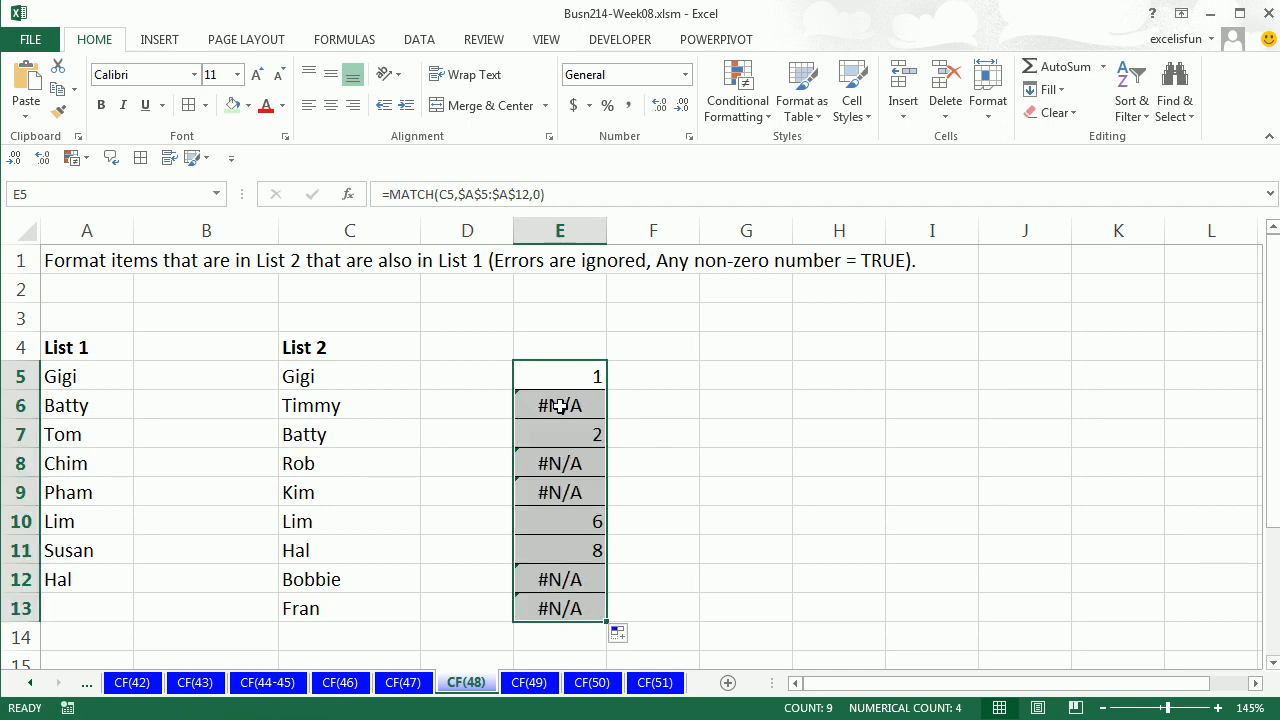
Step: Copy the full text of the MATCH formula in E5, leaving the cell unchanged
double_click(563, 375)
left_click_drag(519, 374, 913, 397)
key("Escape")
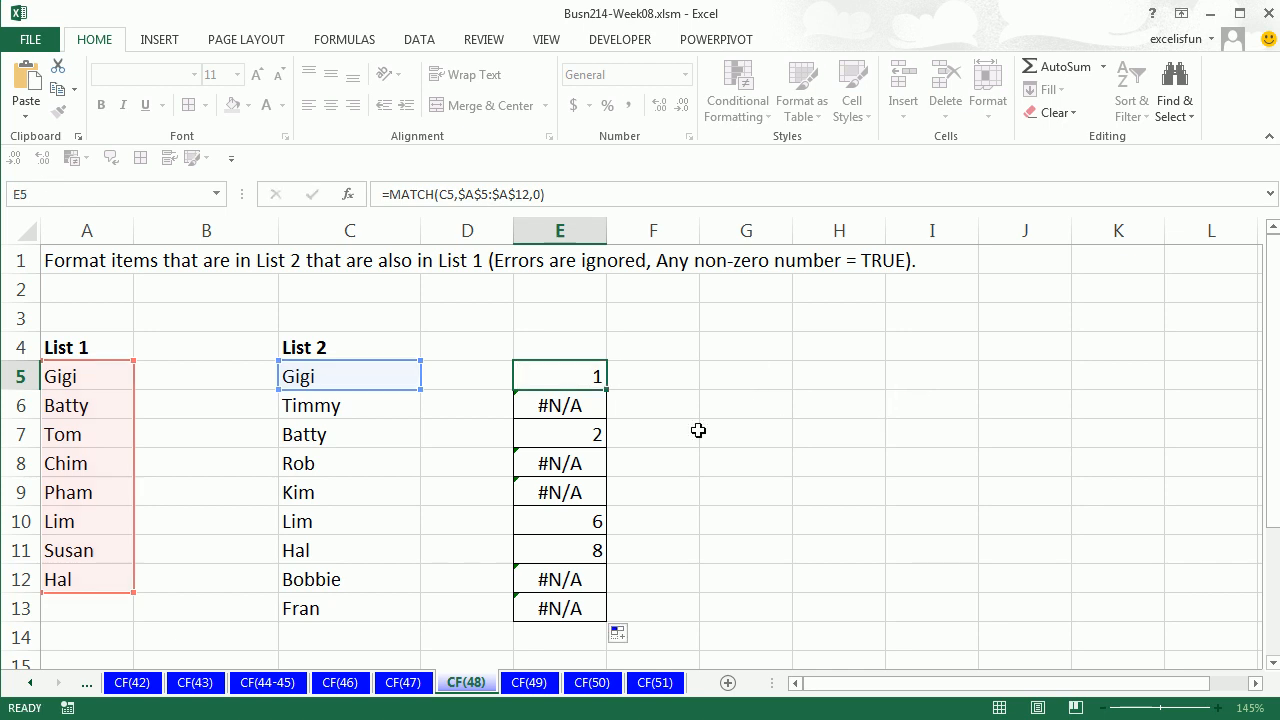
Step: Create a formula-based conditional formatting rule for List 2, C5:C13, using the copied formula =MATCH(C5,$A$5:$A$12,0)
left_click_drag(313, 372, 330, 612)
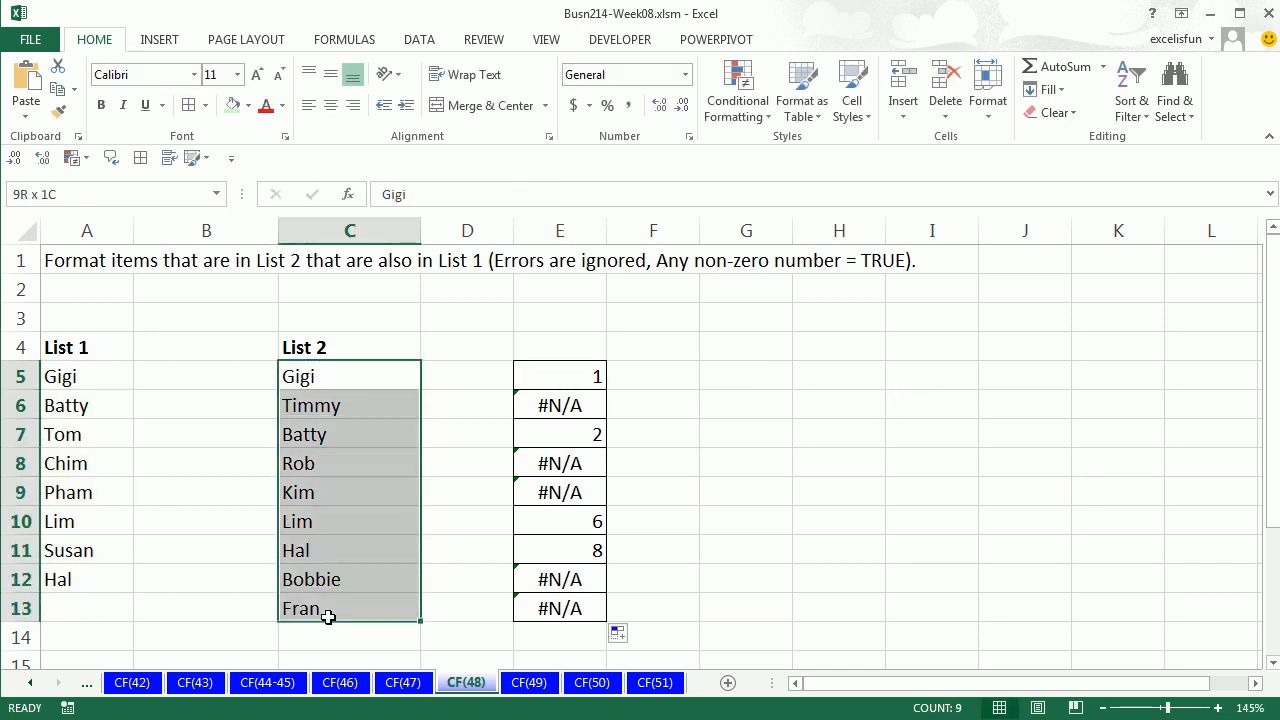
key("alt")
key("h")
key("l")
key("n")
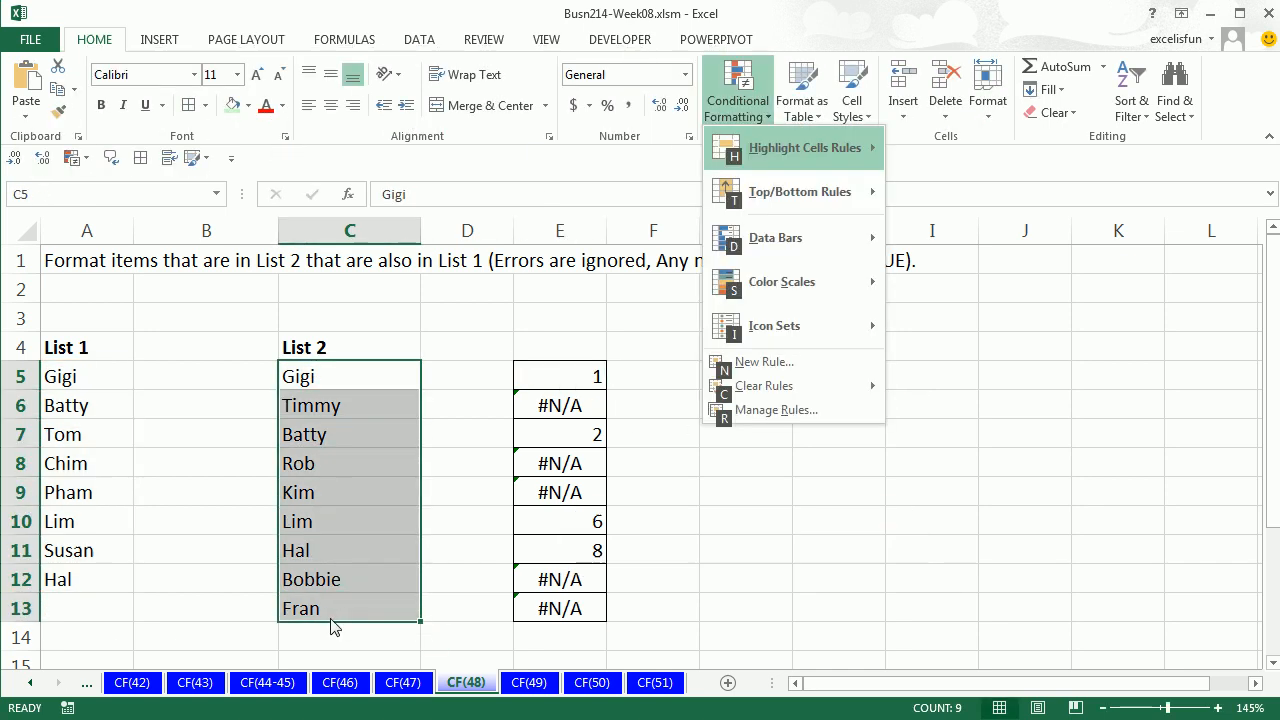
key("Down")
key("Down")
key("Down")
key("Down")
key("Down")
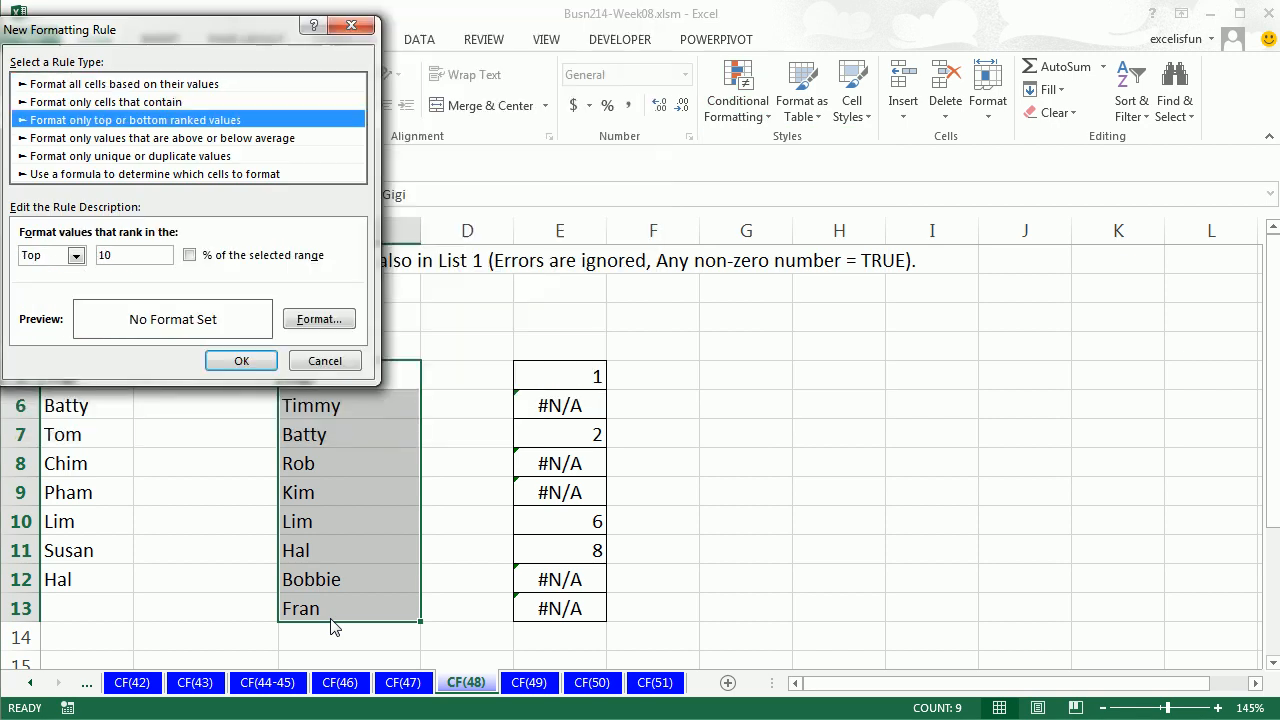
type("=MATCH(C5,$A$5:$A$12,0)")
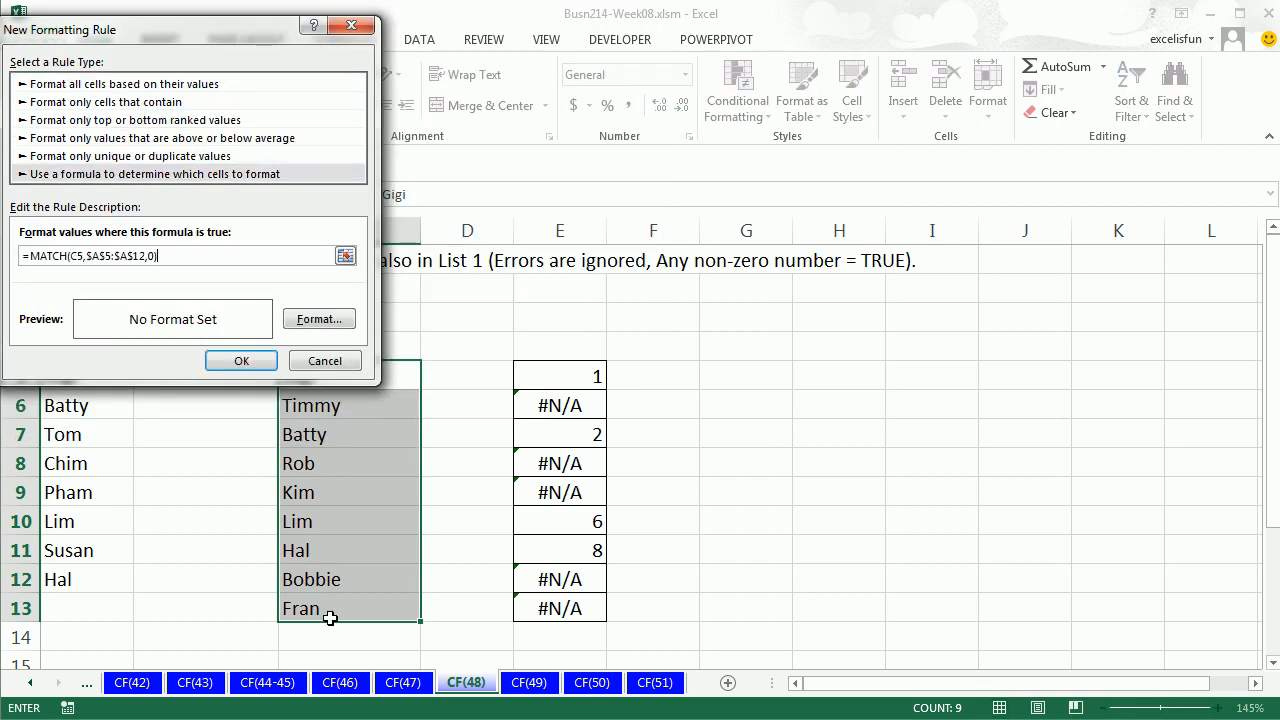
Step: Give the MATCH rule a yellow fill and apply it to List 2
left_click(333, 322)
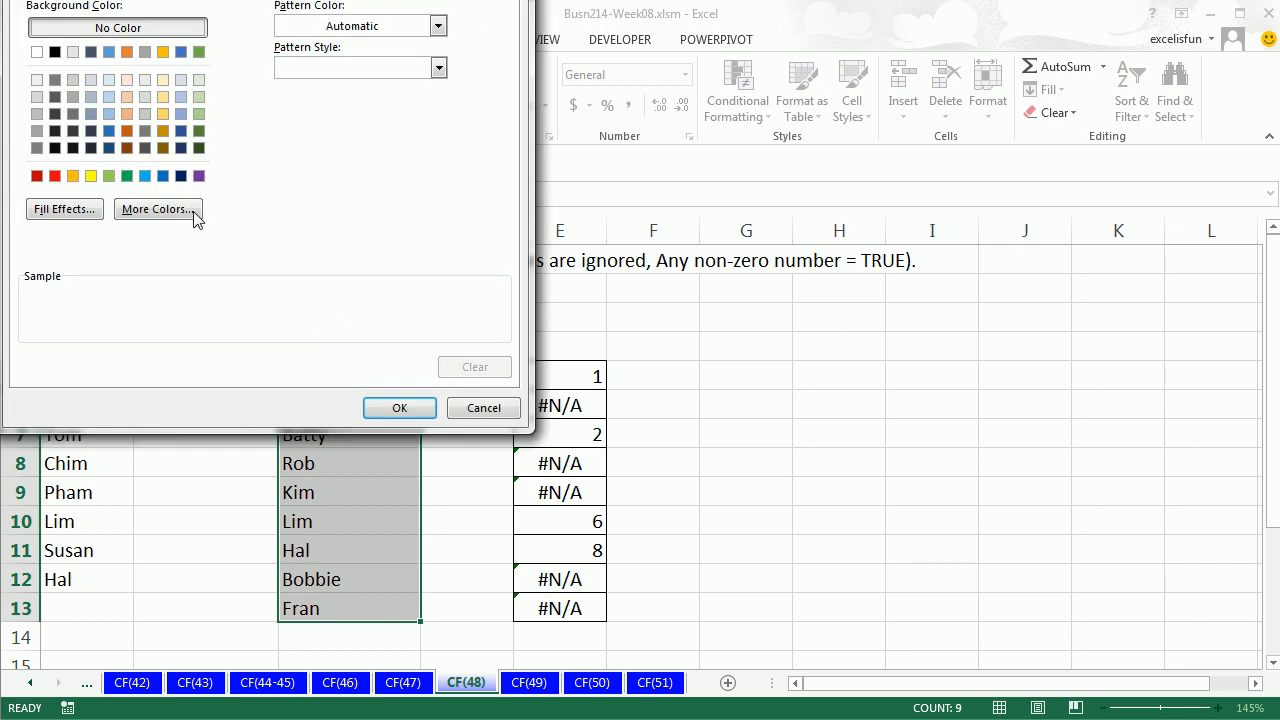
left_click(91, 176)
left_click(370, 404)
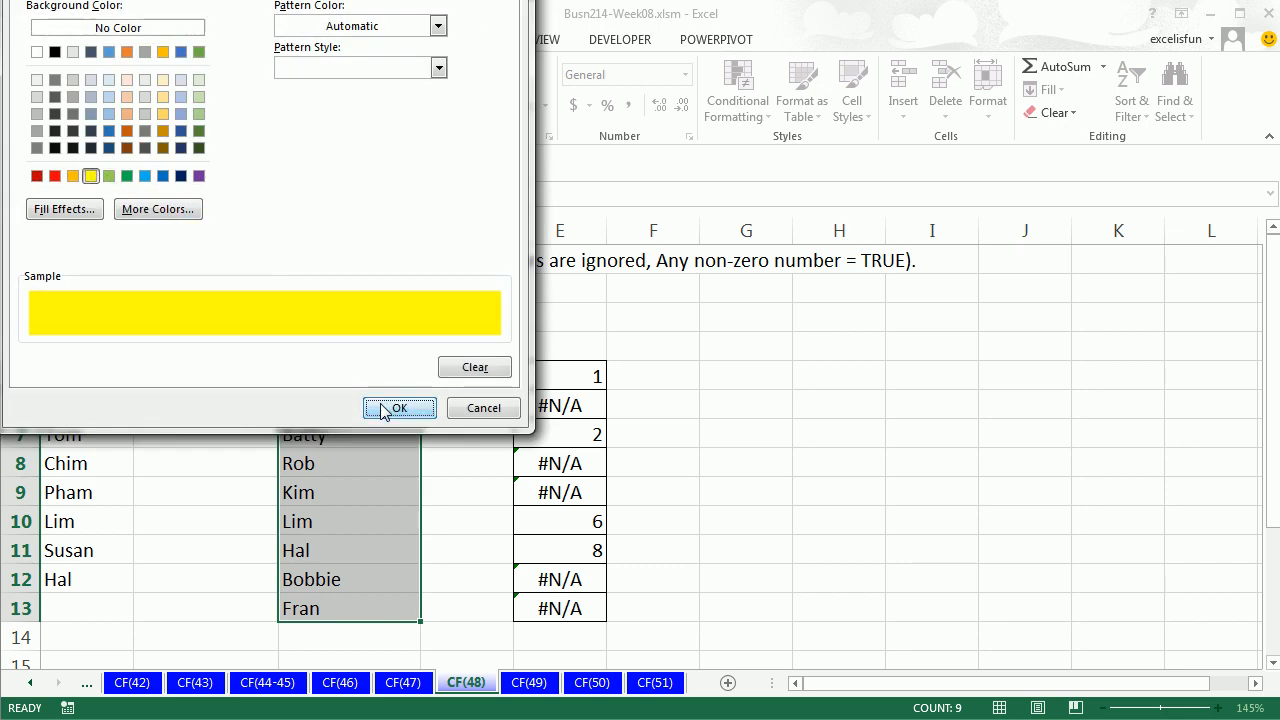
left_click(250, 360)
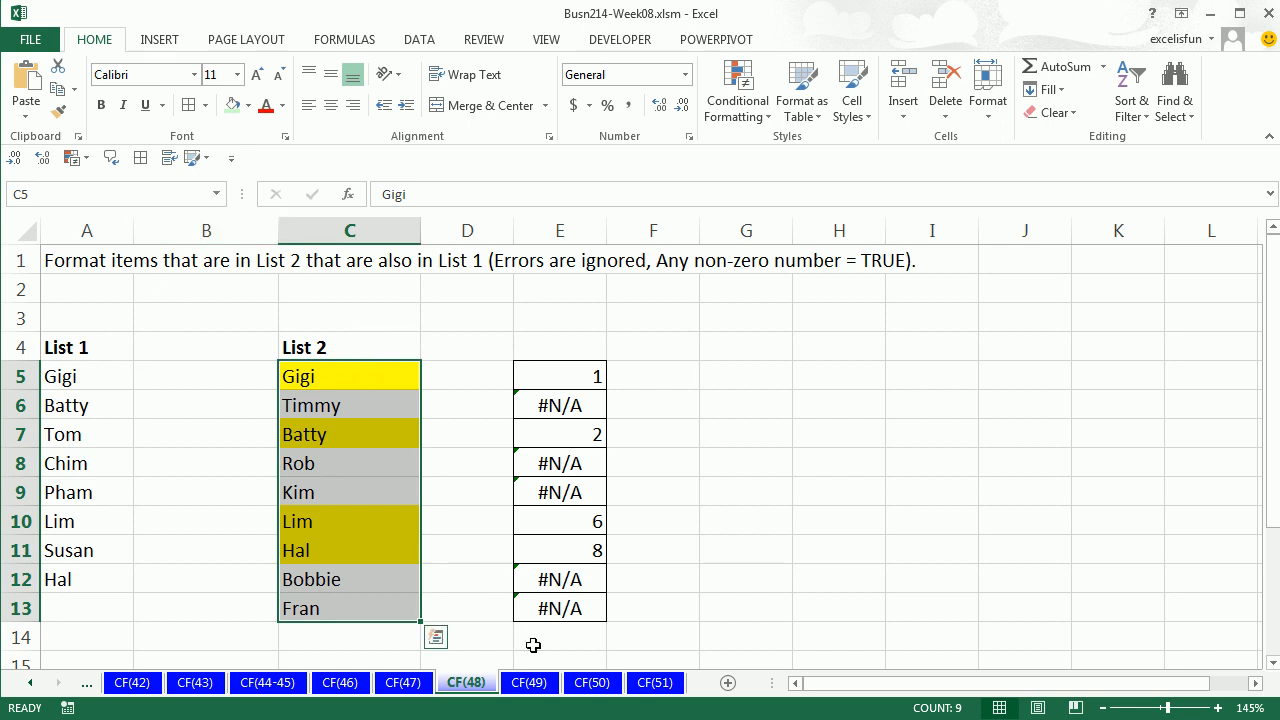
Step: On the CF(49) sheet, start a new formula-based conditional formatting rule for the stock table, A5:E10, keeping the table in view
left_click(541, 690)
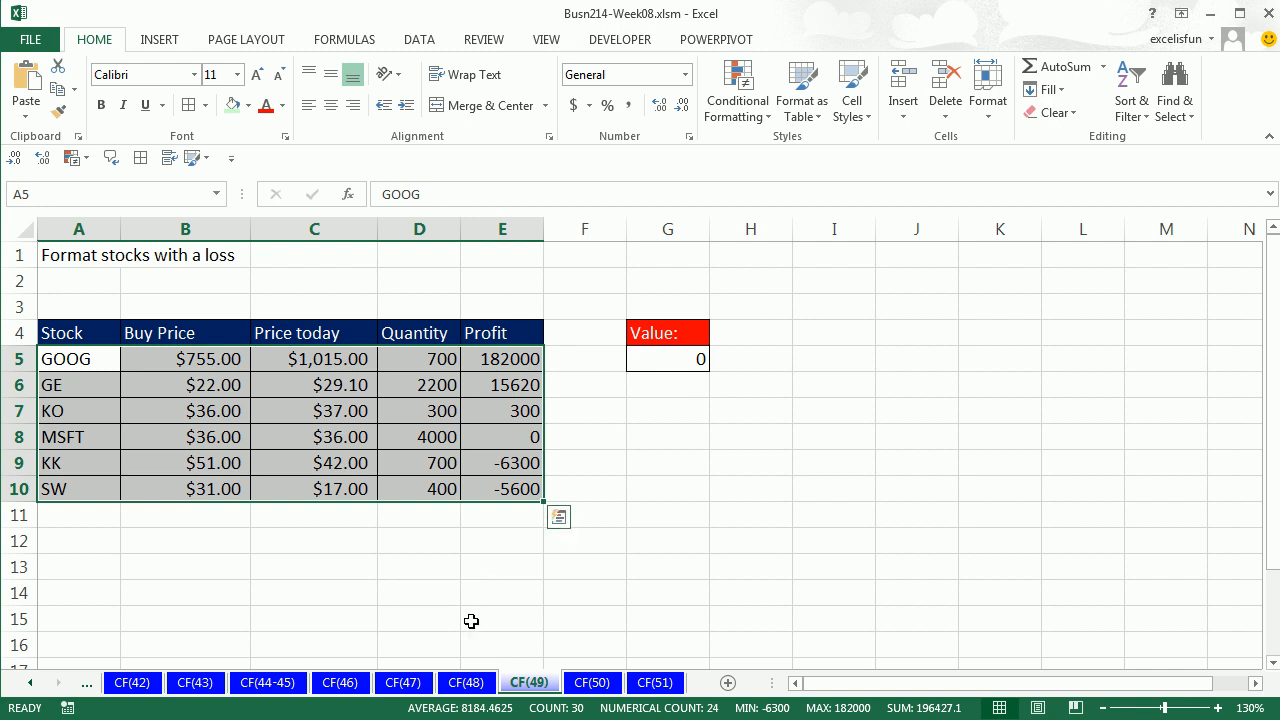
key("alt")
key("h")
key("l")
key("n")
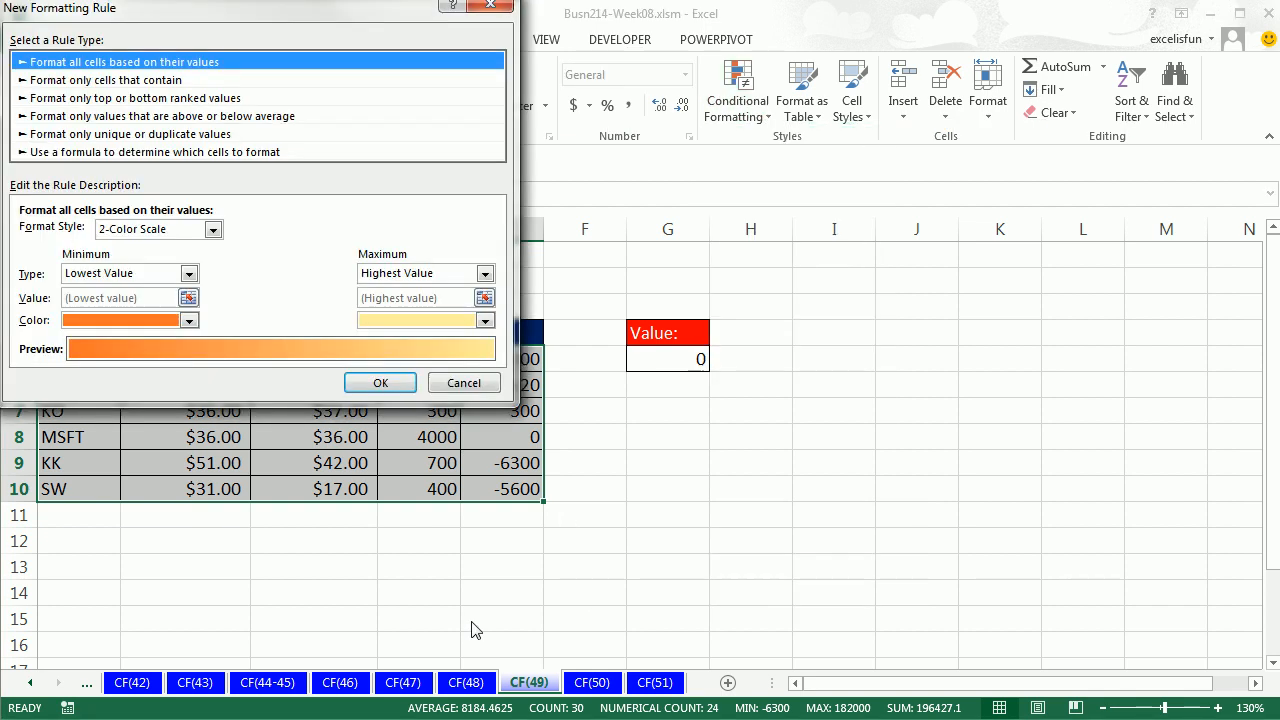
key("Down")
key("Down")
key("Down")
key("Down")
key("Down")
key("Tab")
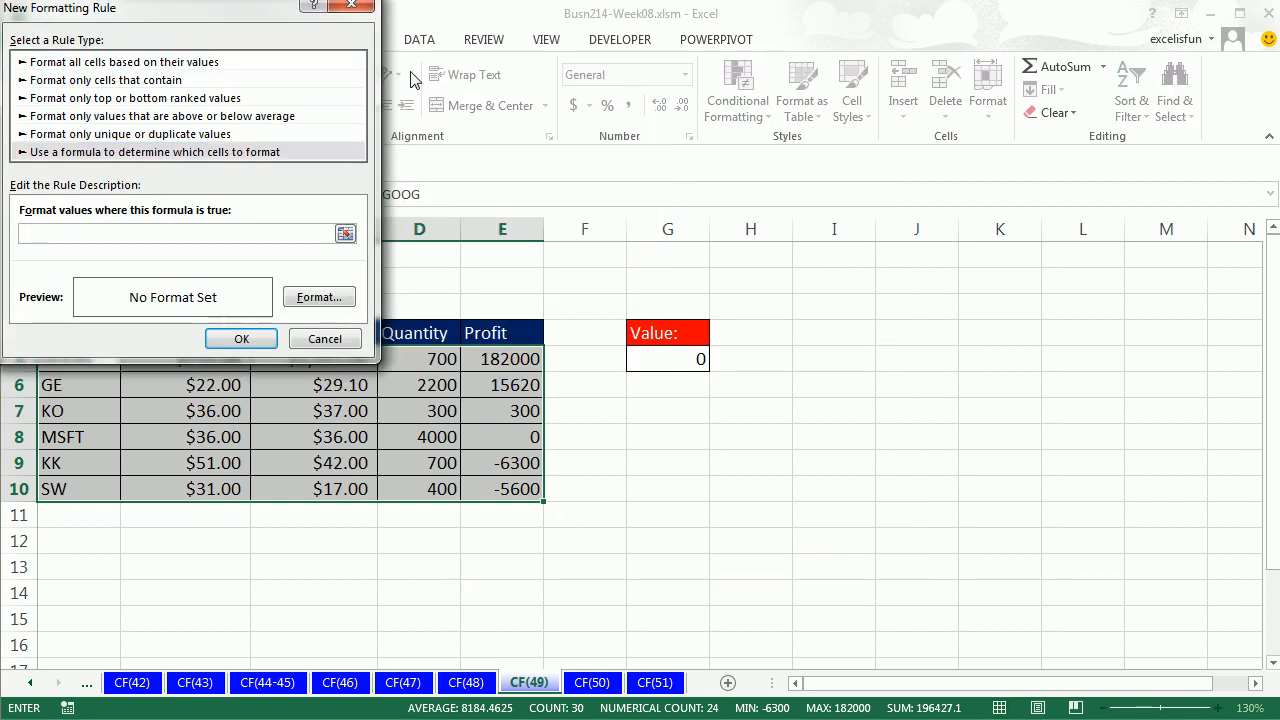
left_click_drag(197, 9, 938, 145)
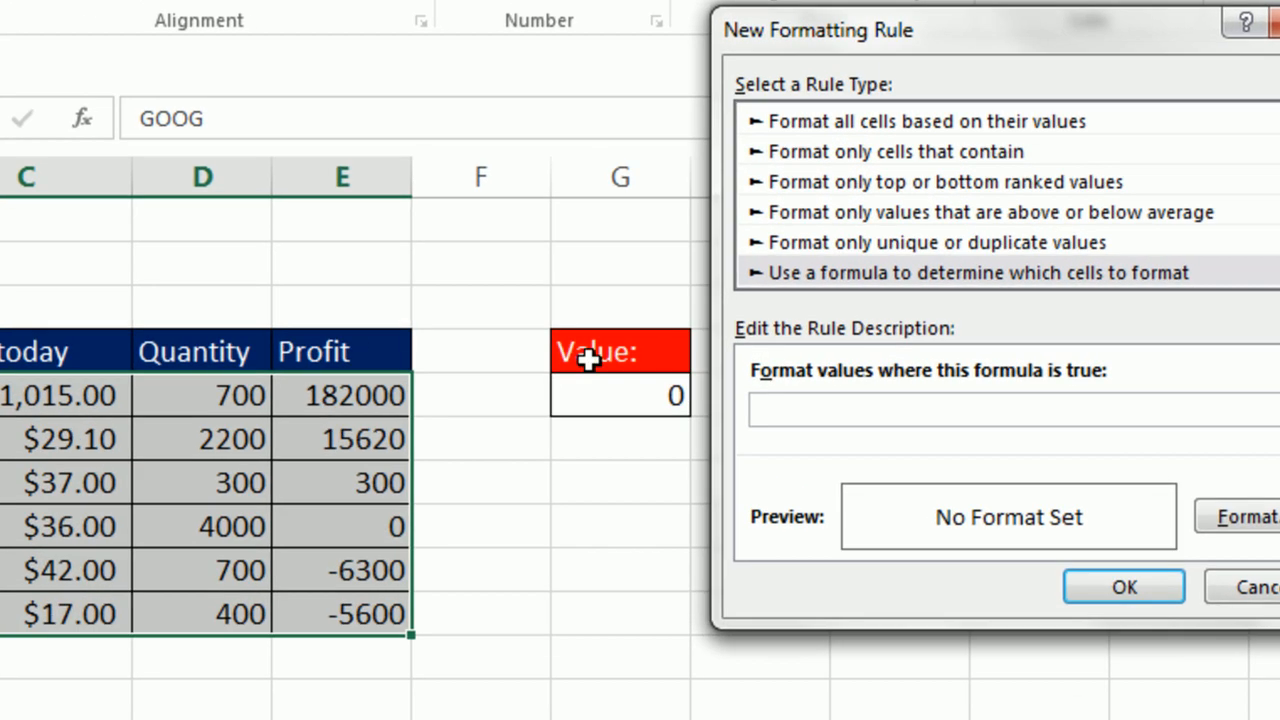
Step: Enter =$E5<$G$5 as the rule's formula, comparing each stock's profit with the threshold in G5
left_click(422, 377)
key("F4")
key("F4")
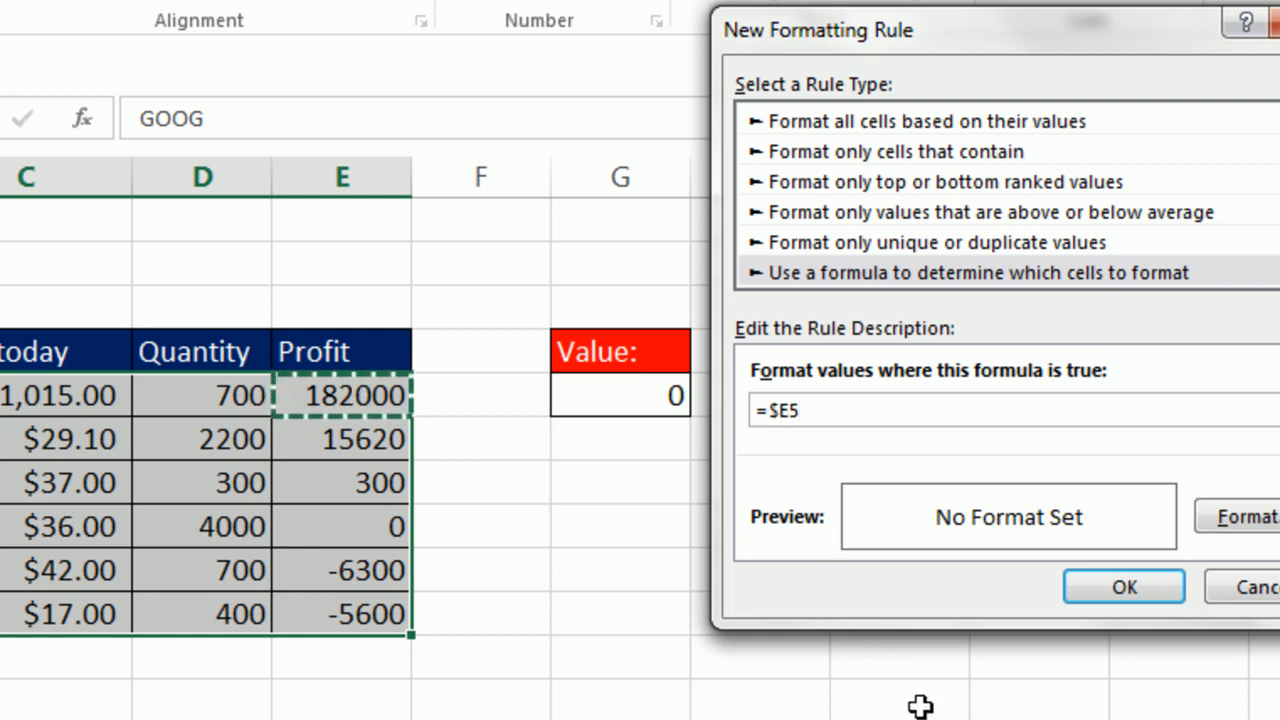
type("<")
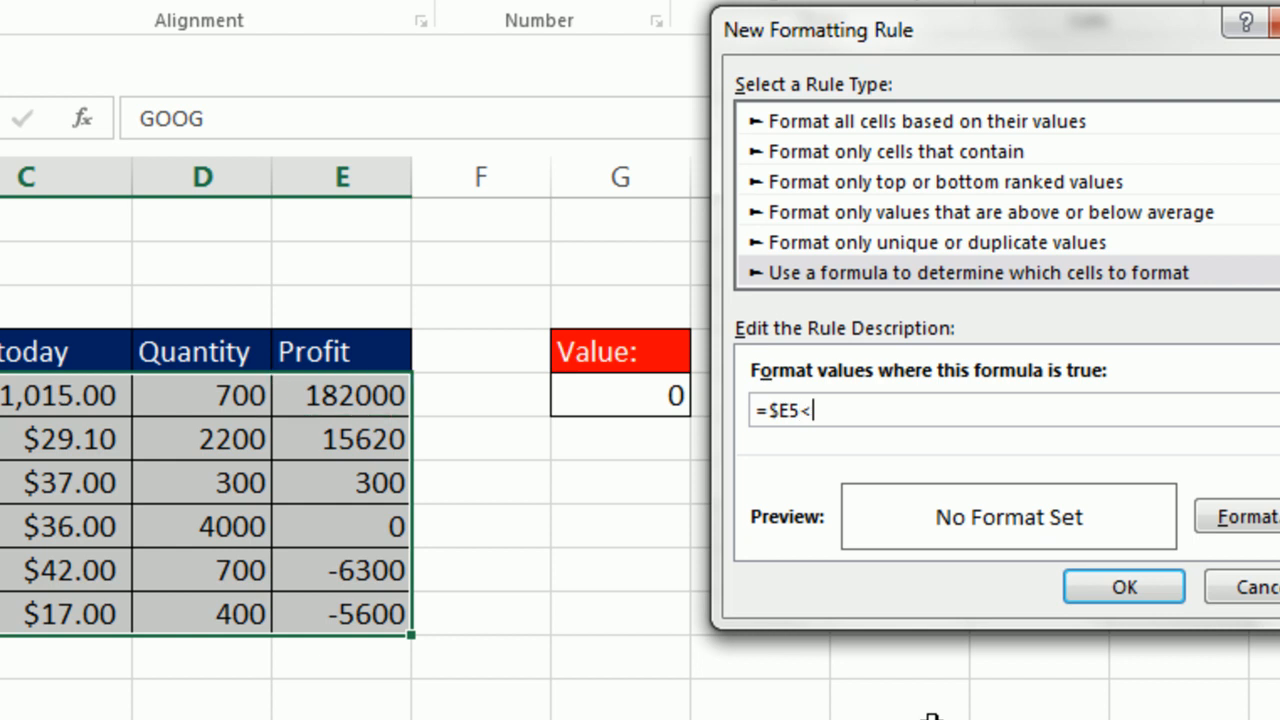
left_click(636, 403)
Step: Give the loss rule a yellow fill and apply it to the stock table
left_click(1240, 517)
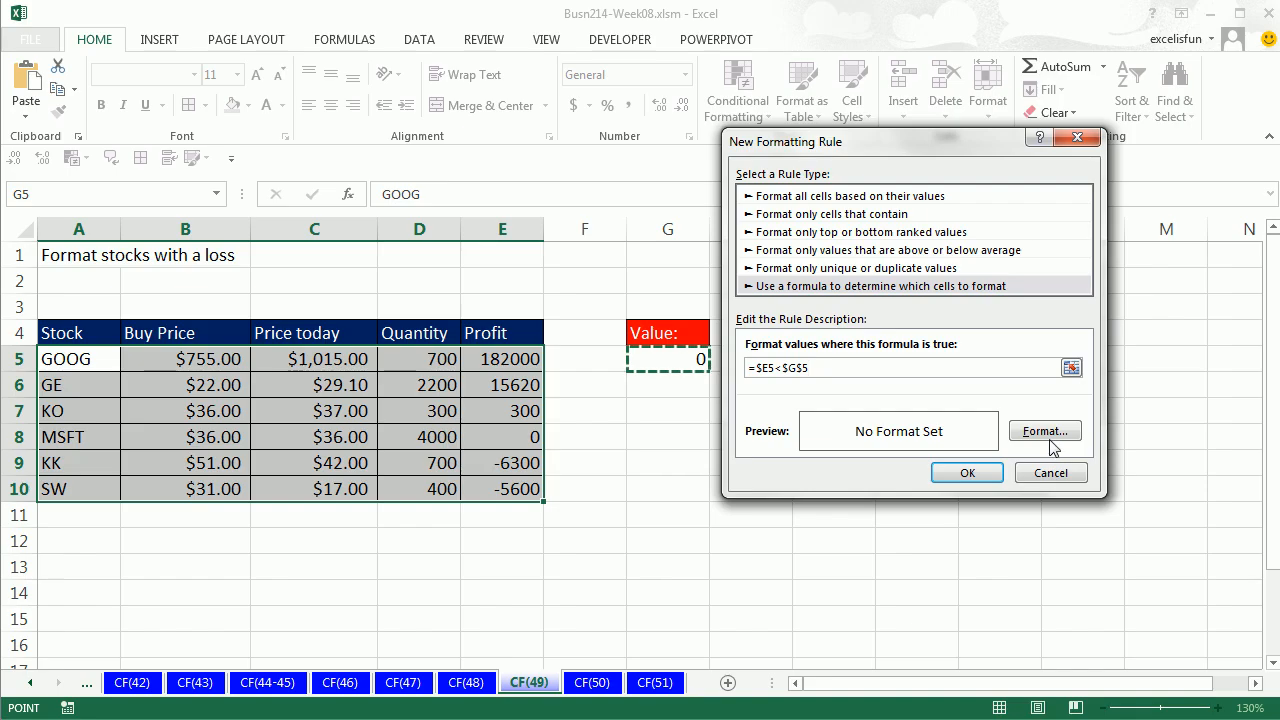
left_click(90, 154)
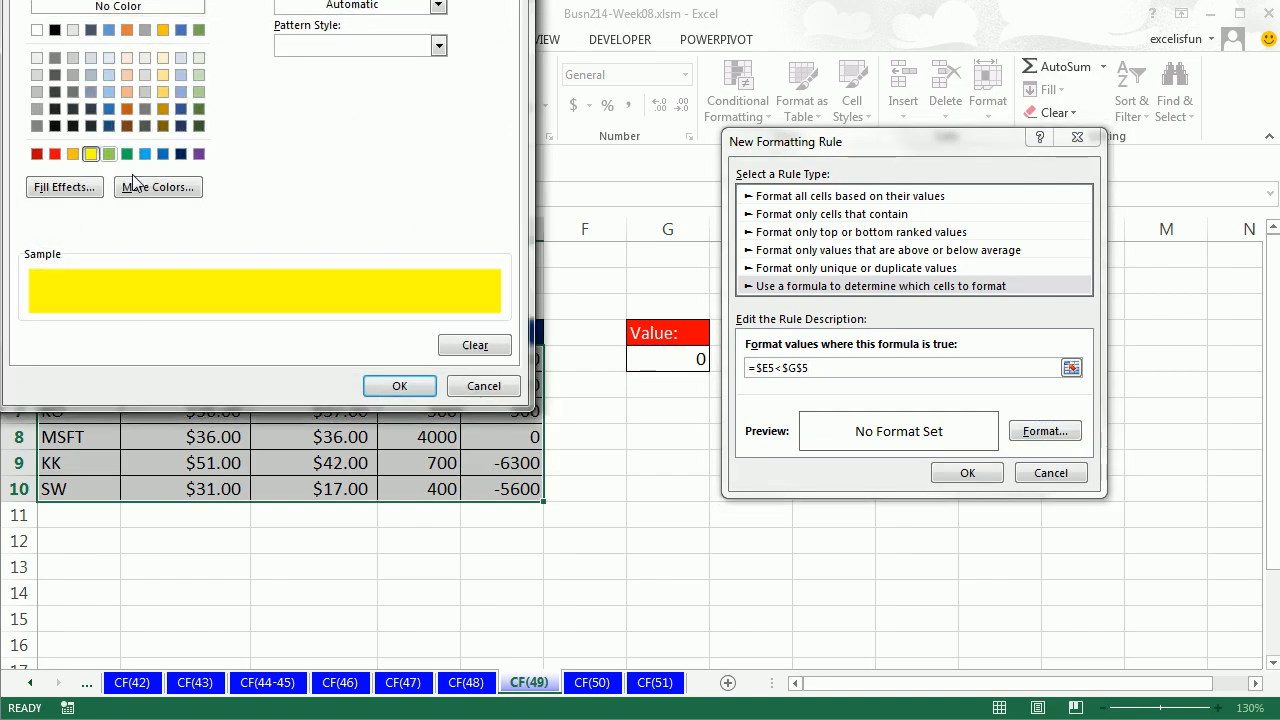
left_click(370, 388)
left_click(992, 470)
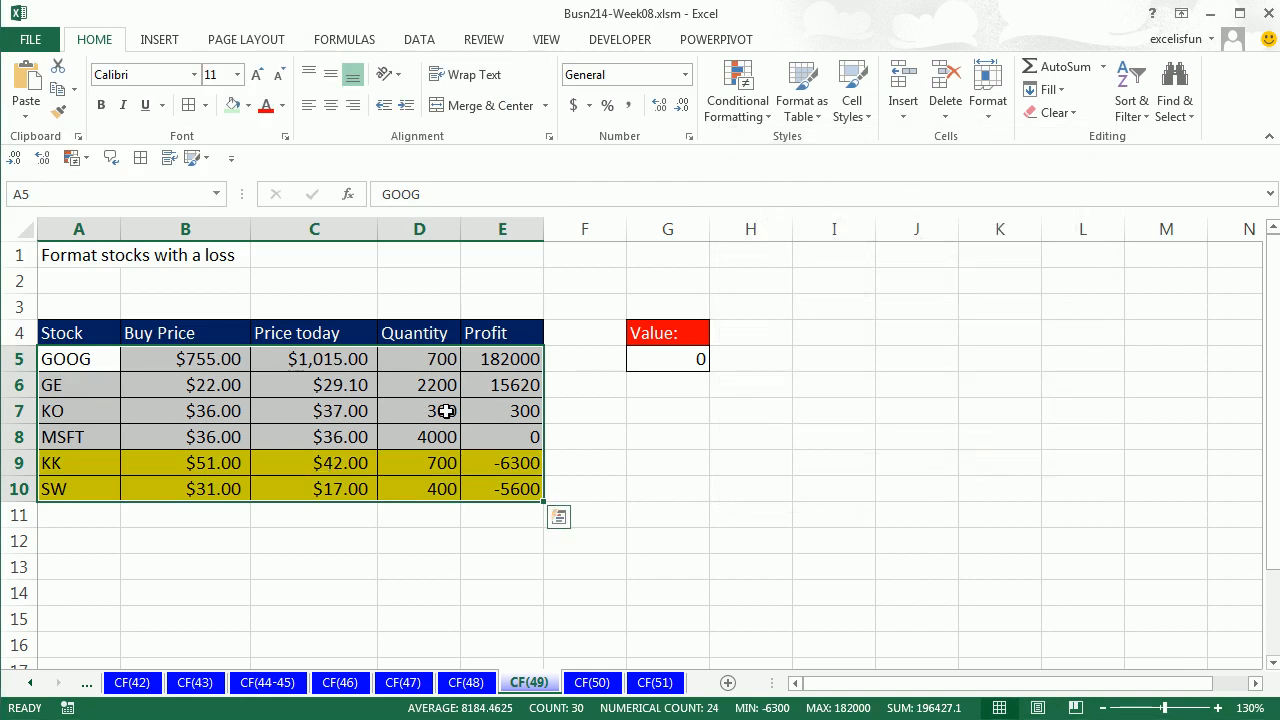
Step: Test the loss rule by setting GE's price today in C6 to 21, and undo that change
left_click(320, 383)
type("21")
key("ctrl+Return")
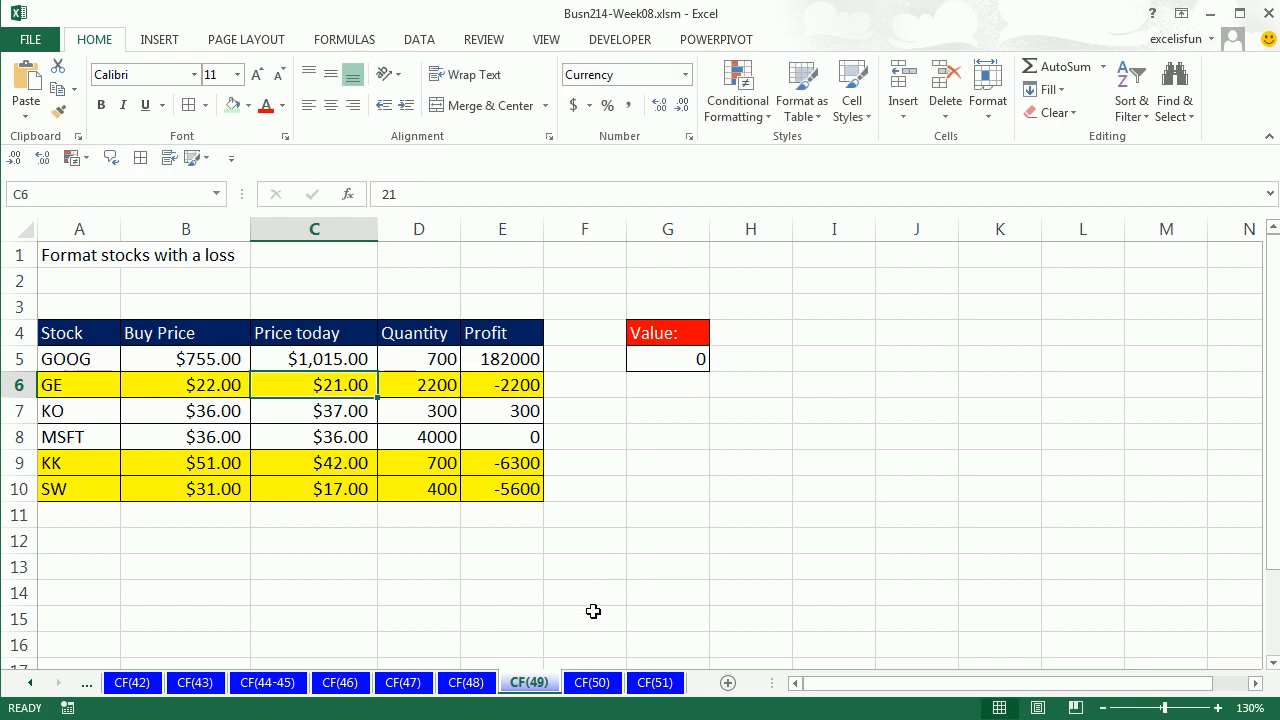
key("ctrl+z")
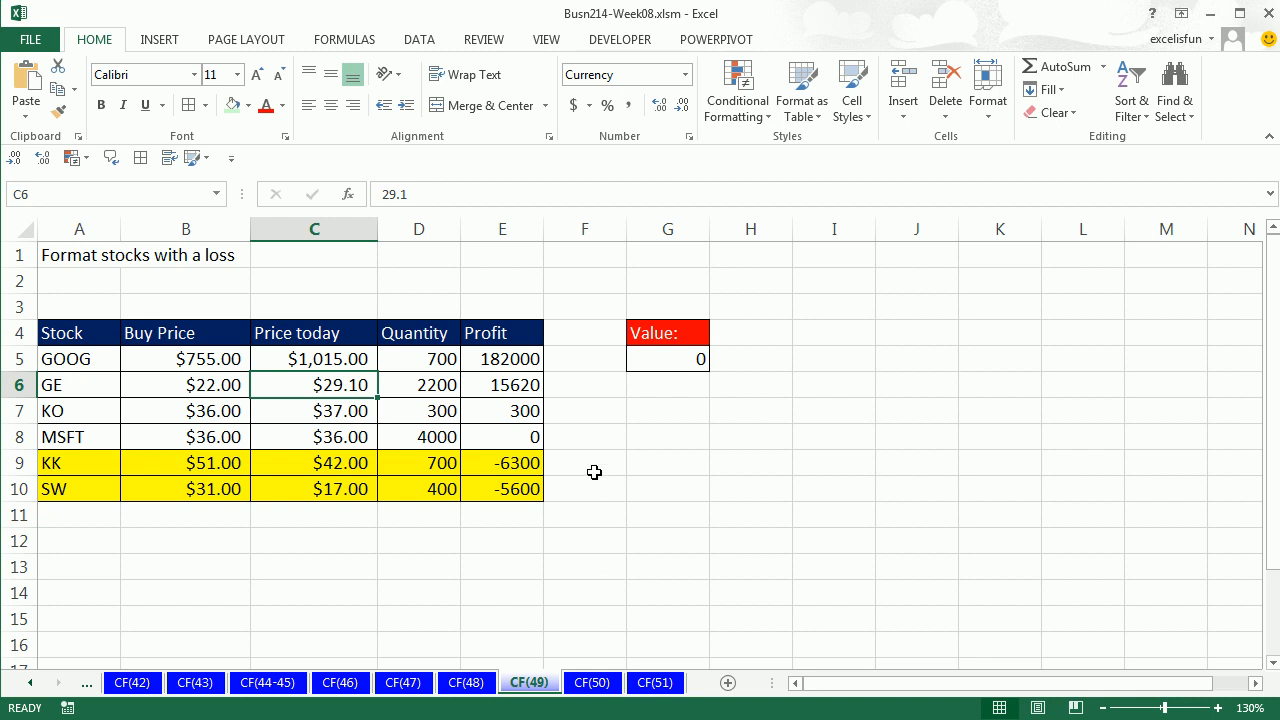
Step: On the CF(50) sheet, start a new formula-based conditional formatting rule for the product names in A5:A15
left_click(592, 682)
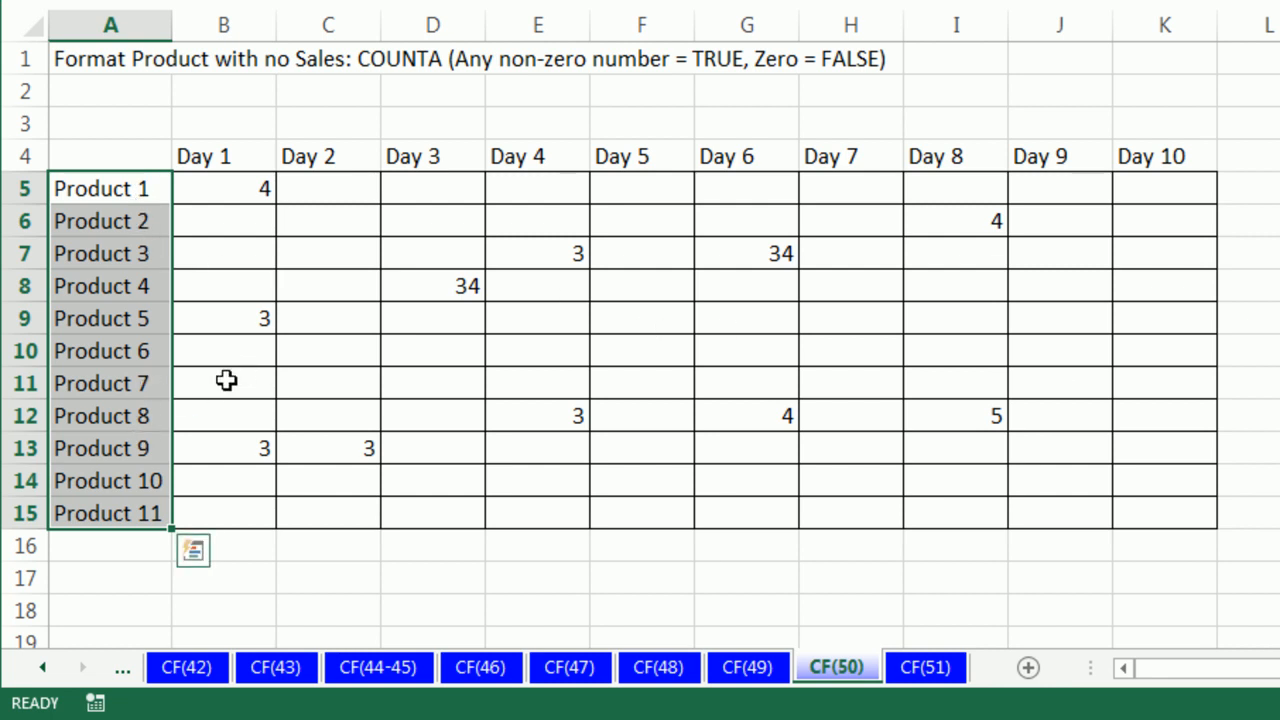
left_click_drag(229, 387, 1161, 386)
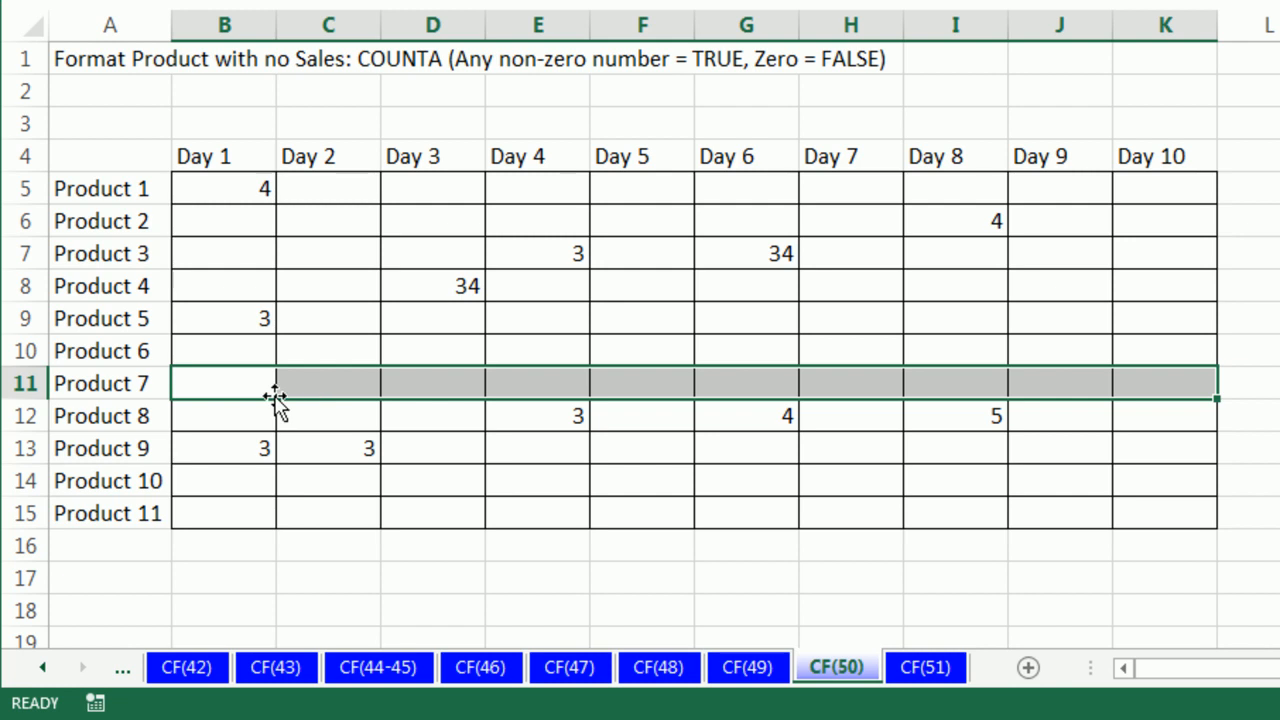
left_click_drag(122, 189, 95, 511)
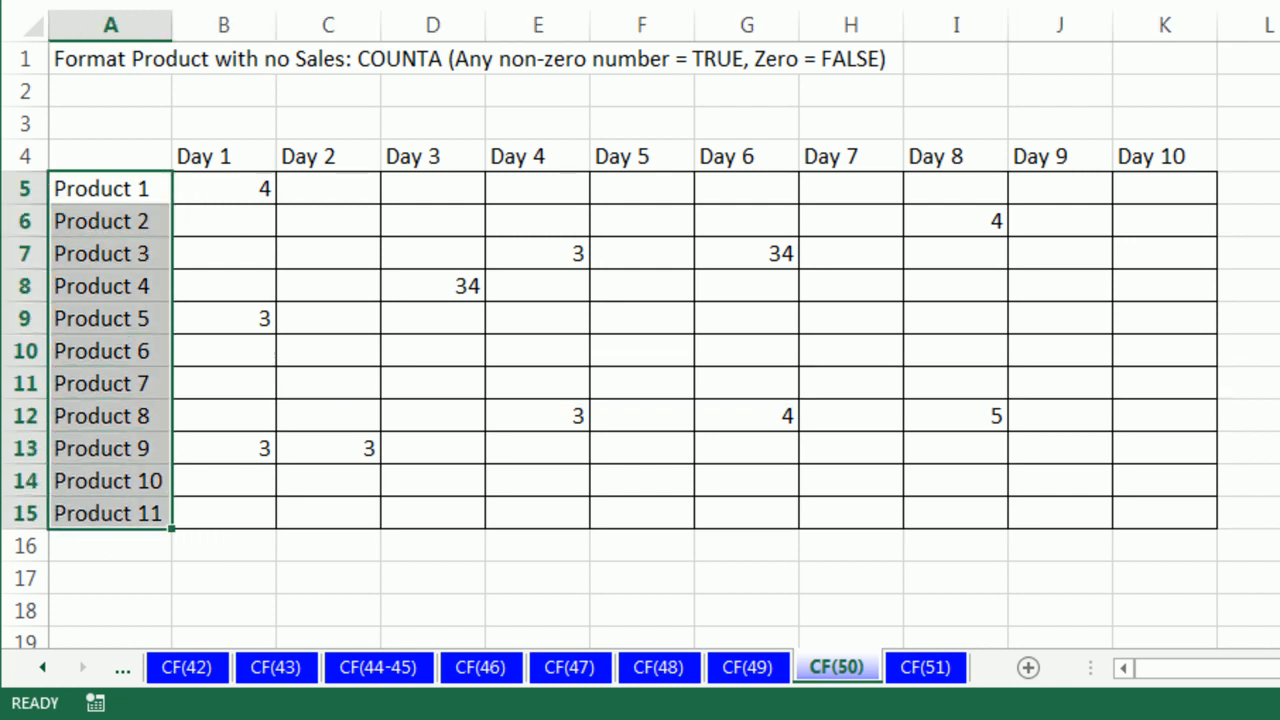
key("alt+h")
key("l")
key("n")
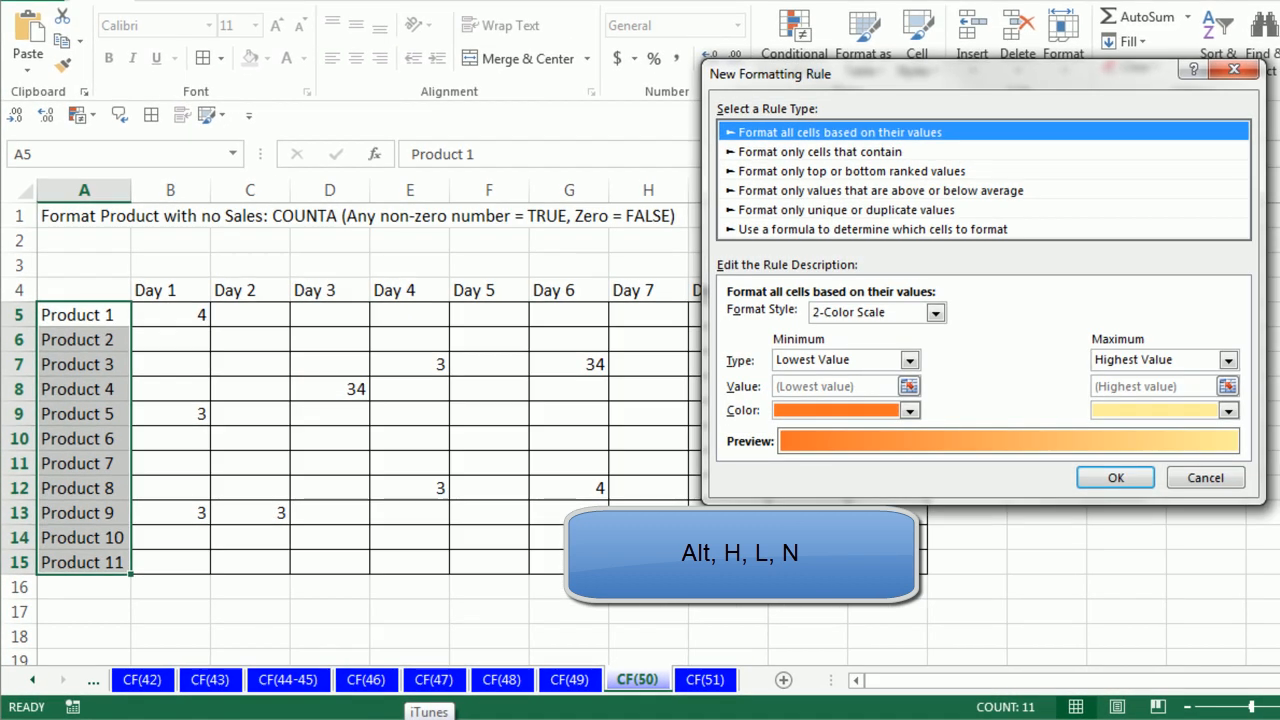
key("Down")
key("Down")
key("Down")
key("Down")
key("Down")
key("Tab")
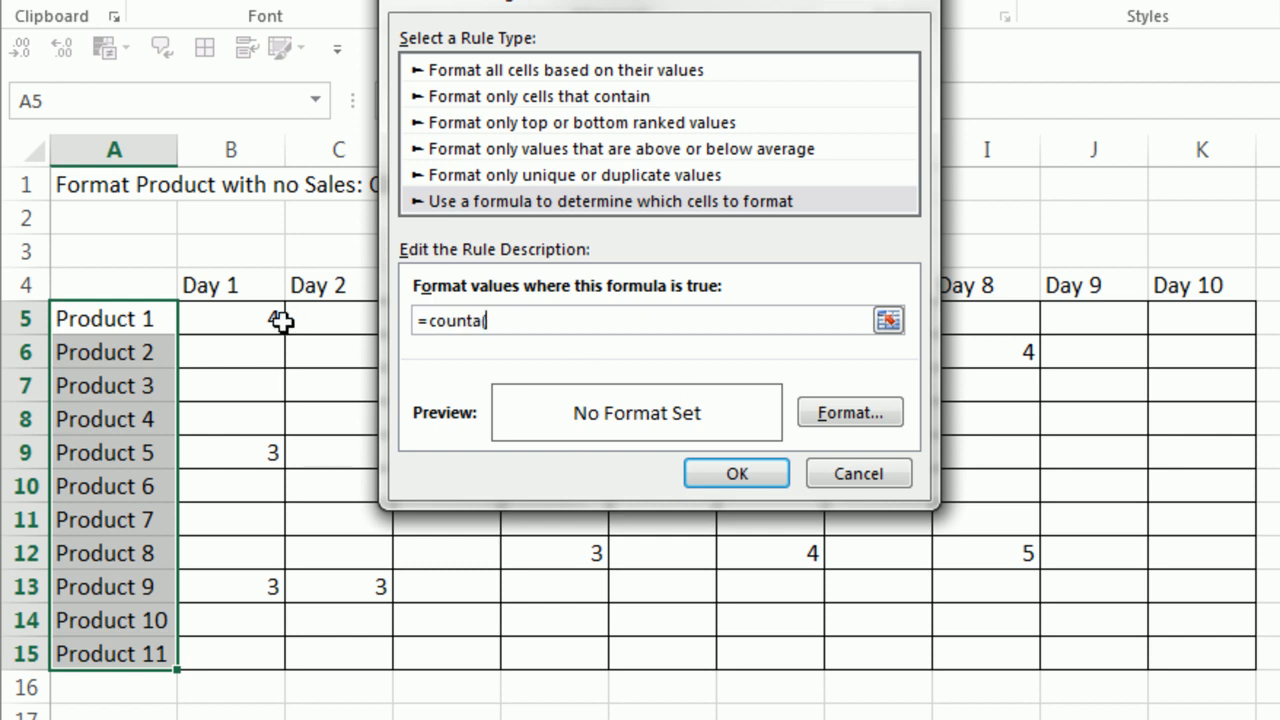
Step: Enter =NOT(COUNTA(B5:K5)) as the rule's formula, using fully relative references to the product's day cells
left_click_drag(229, 322, 1211, 323)
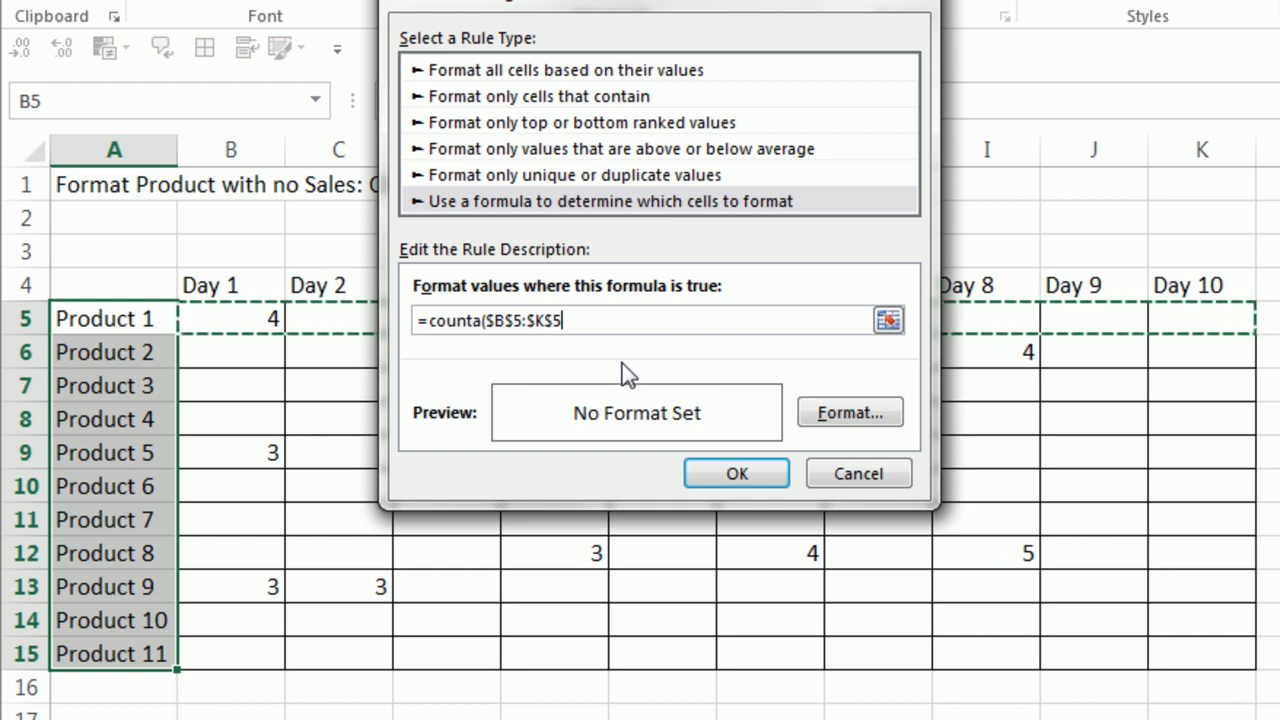
key("F4")
key("F4")
key("F4")
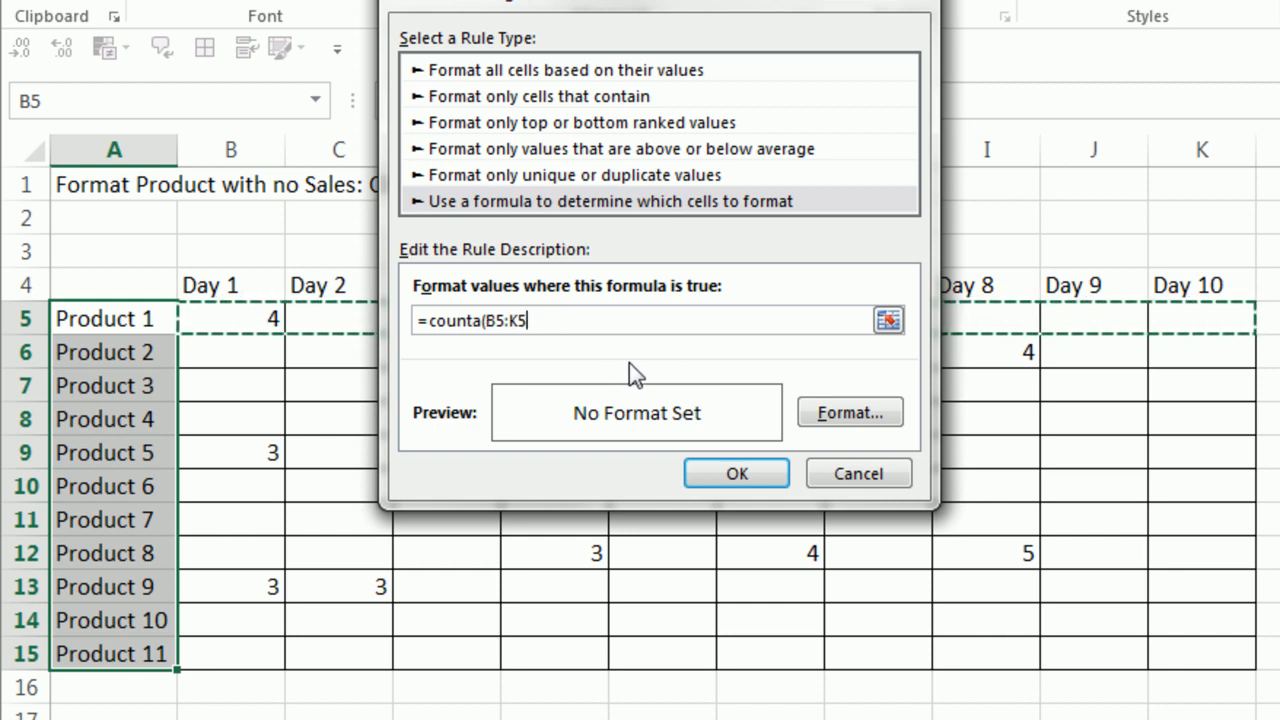
type(")")
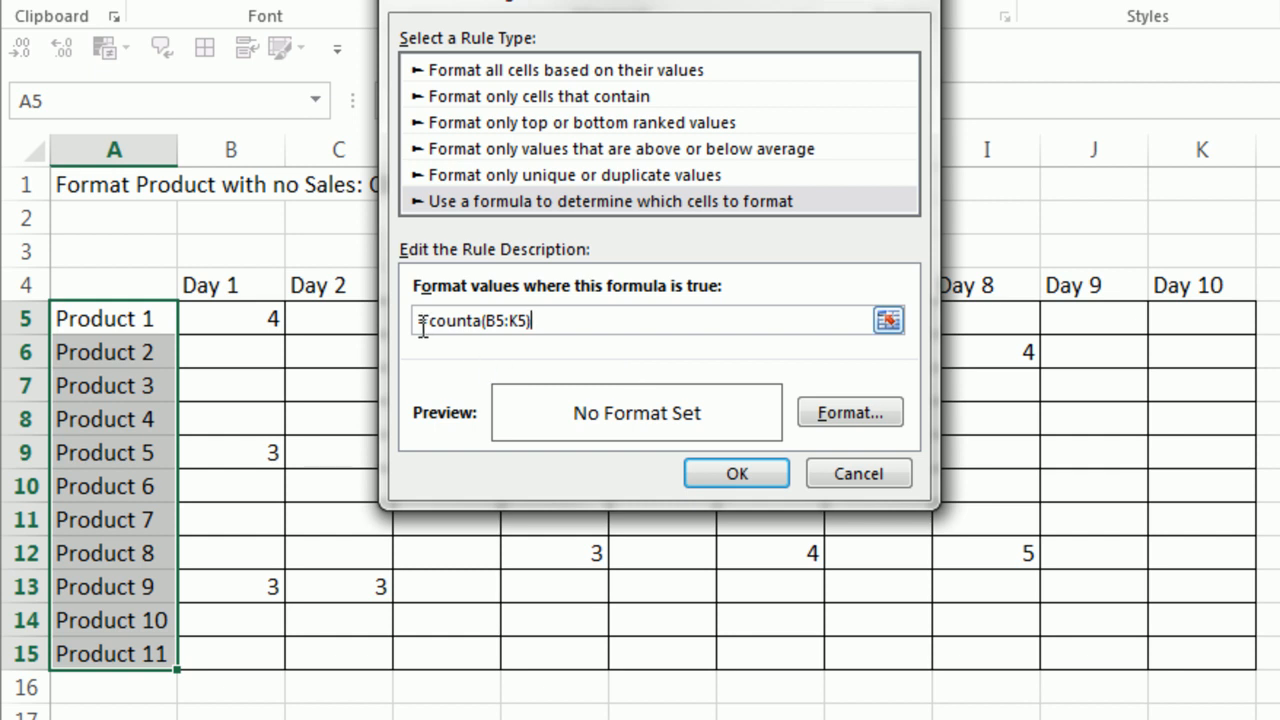
type("Not(")
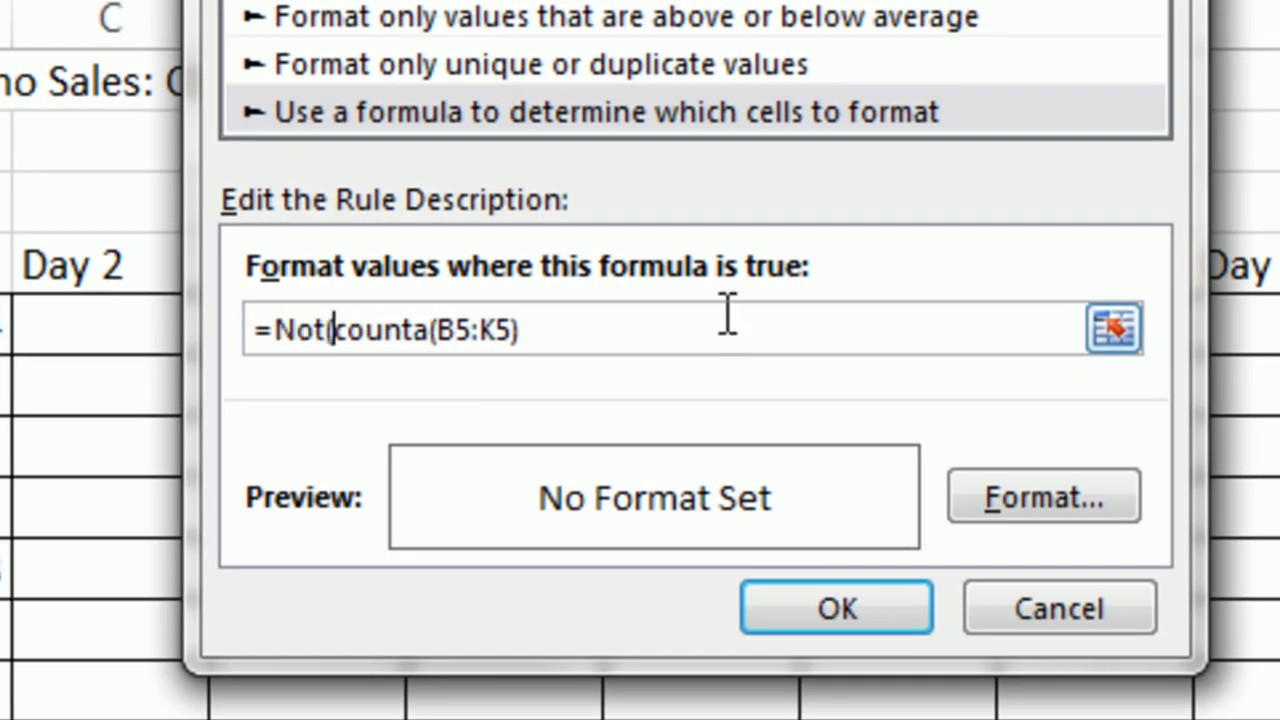
type(")")
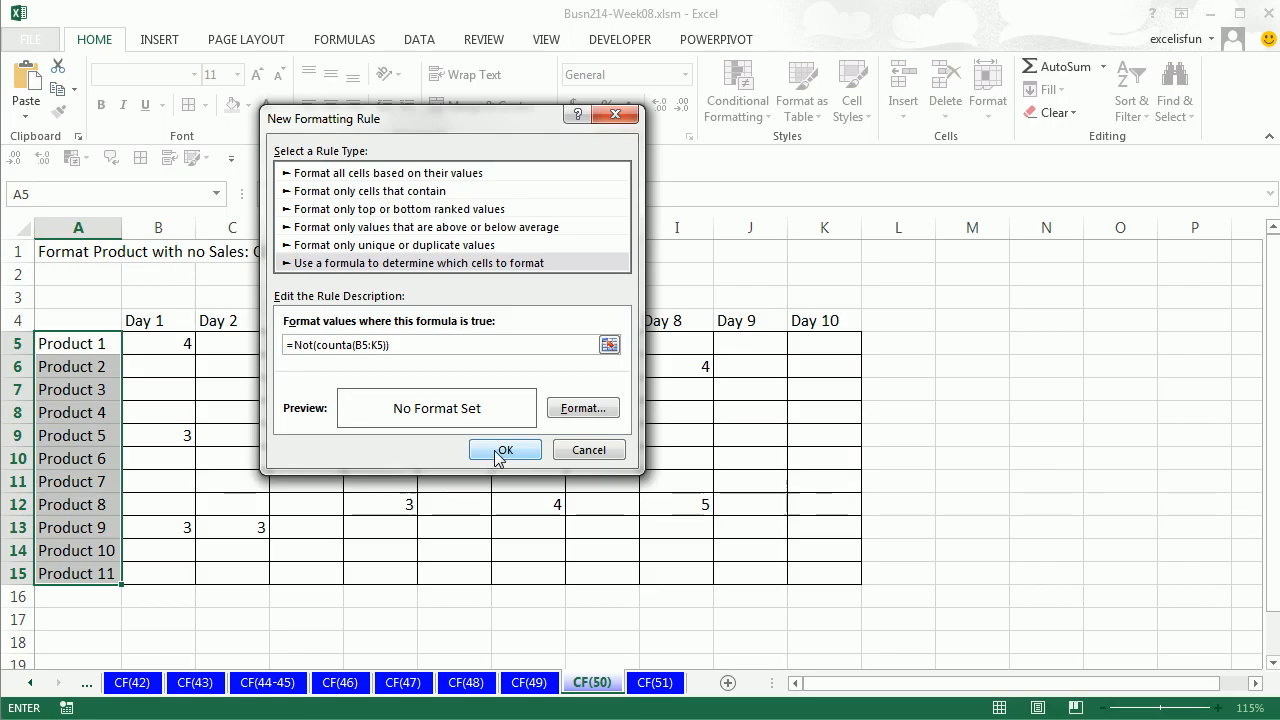
Step: Give the no-sales rule a yellow fill and apply it to the product names
left_click(1044, 497)
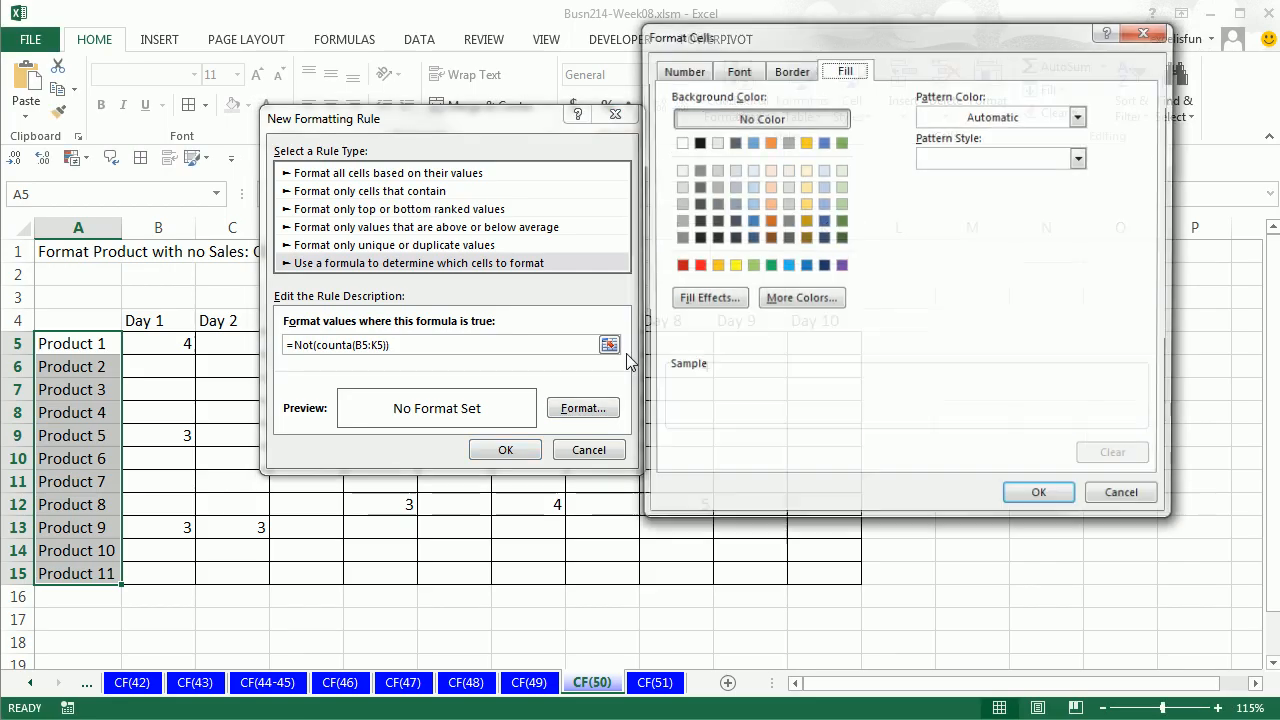
left_click(732, 267)
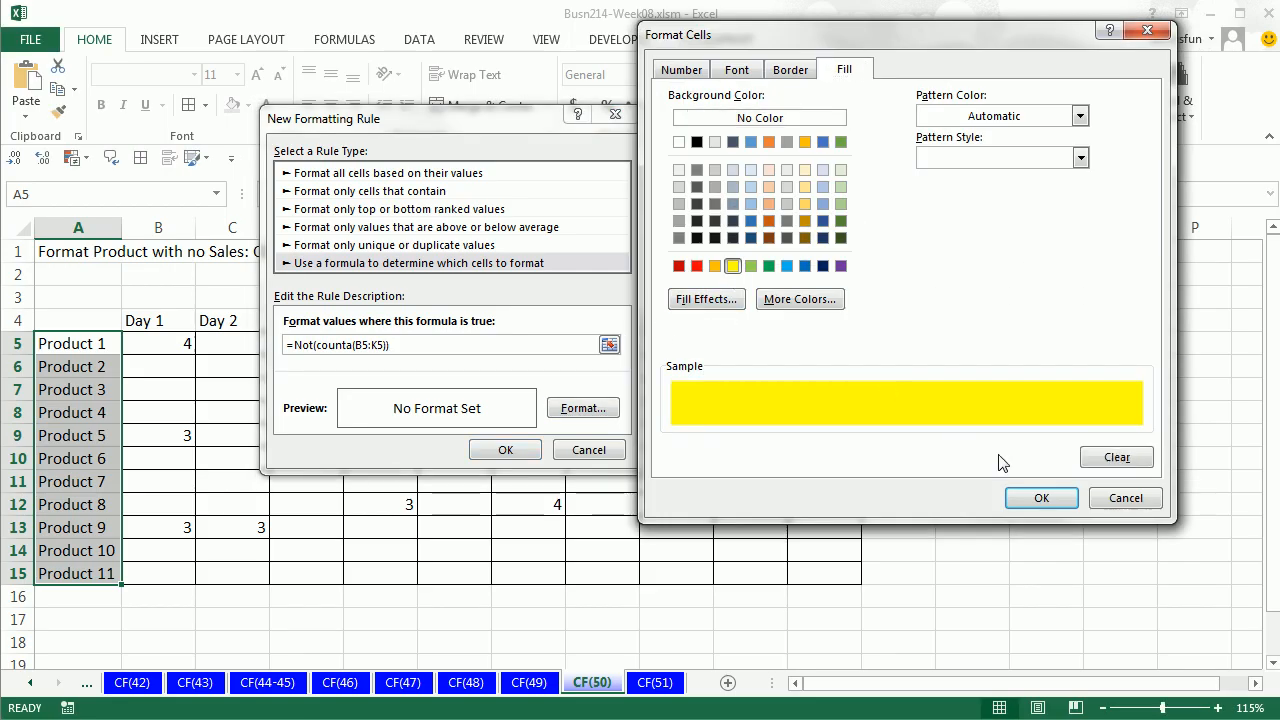
left_click(1040, 498)
left_click(506, 451)
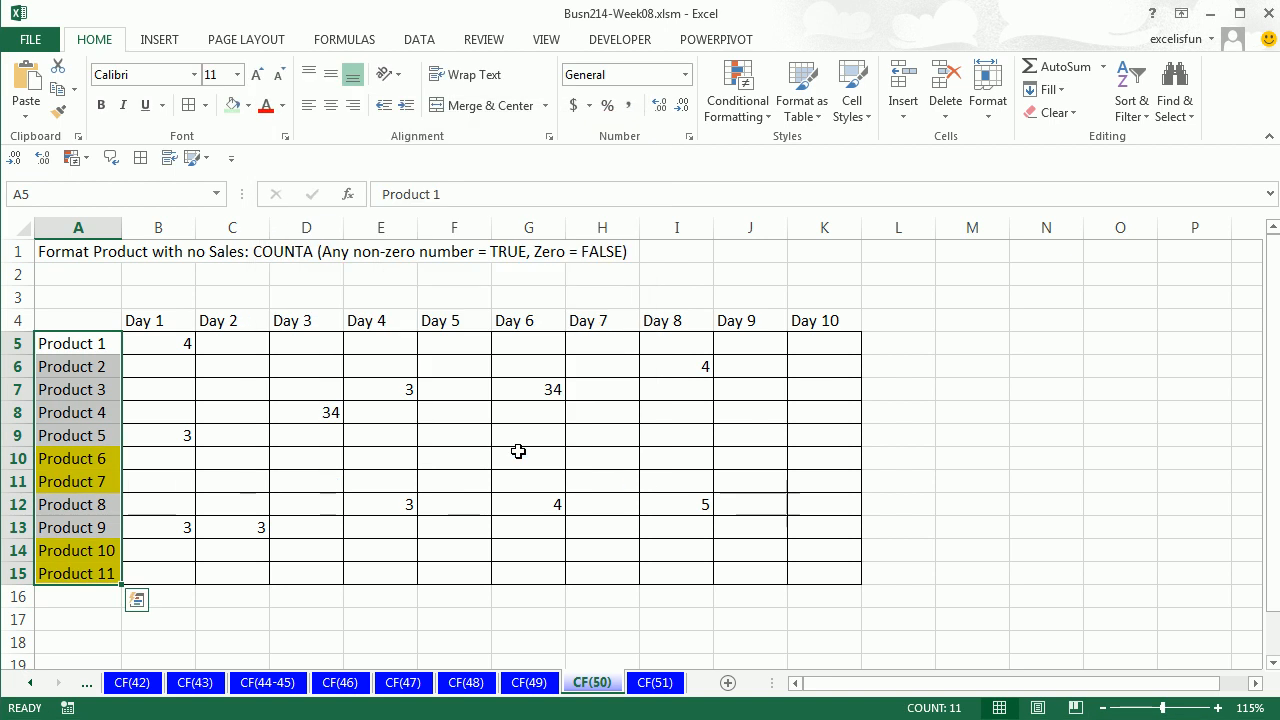
Step: Test the no-sales rule by entering ewqe in C10 for Product 6, and undo that entry
left_click(228, 457)
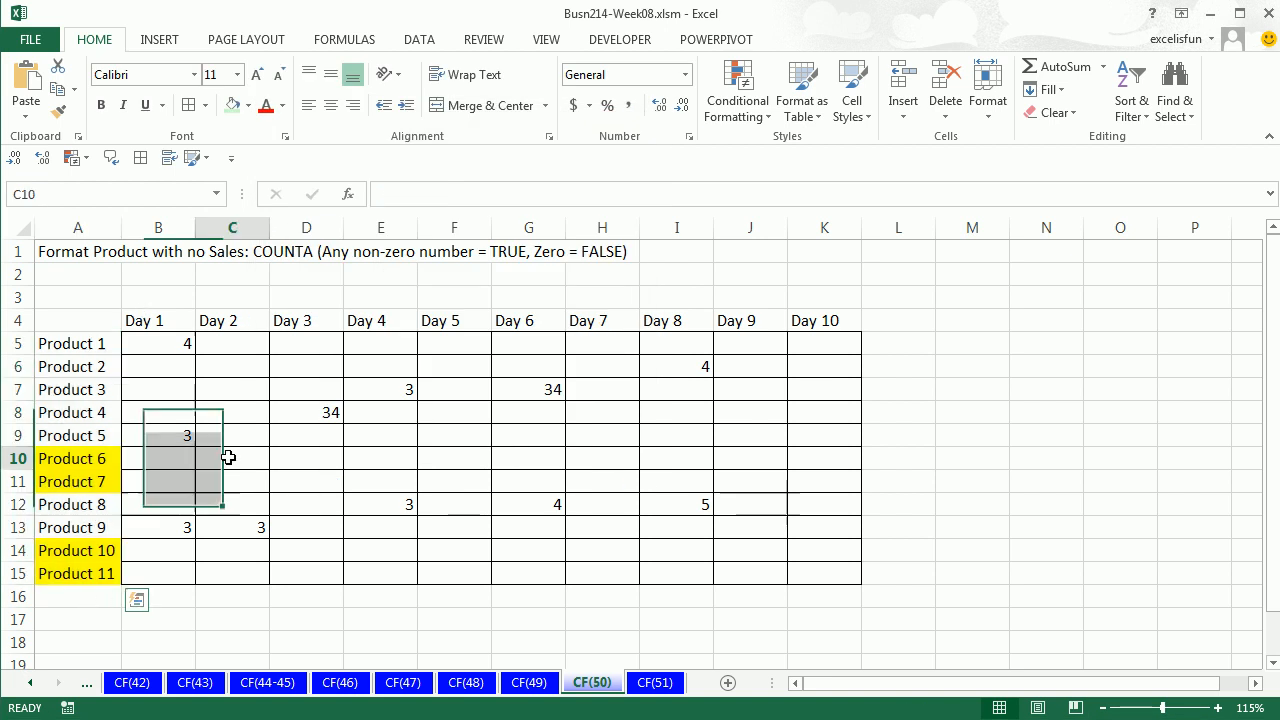
type("ewqe")
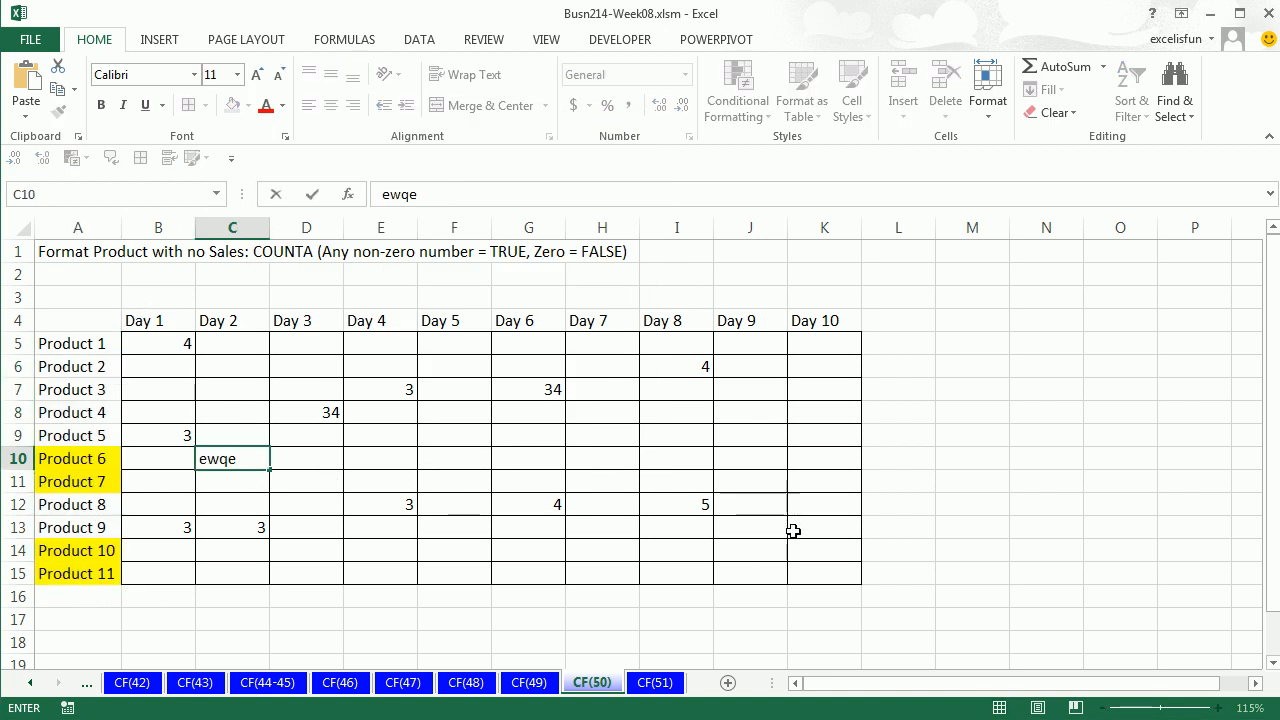
key("Return")
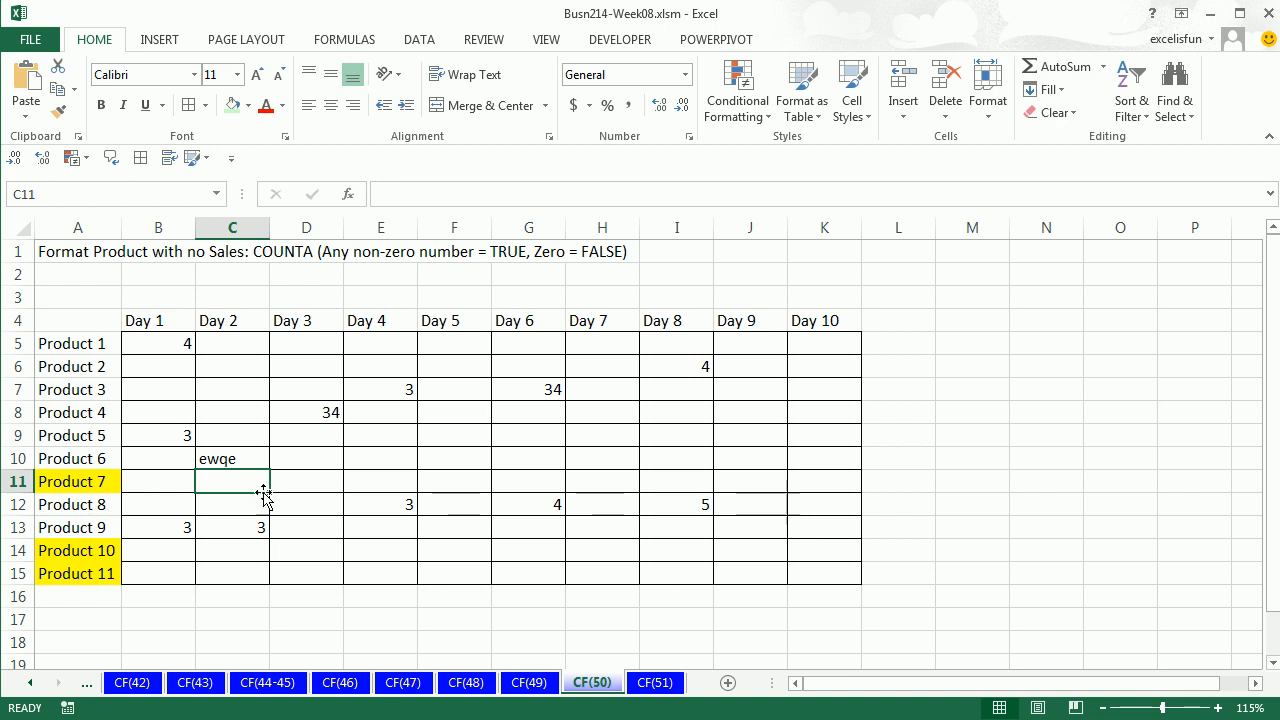
key("ctrl+z")
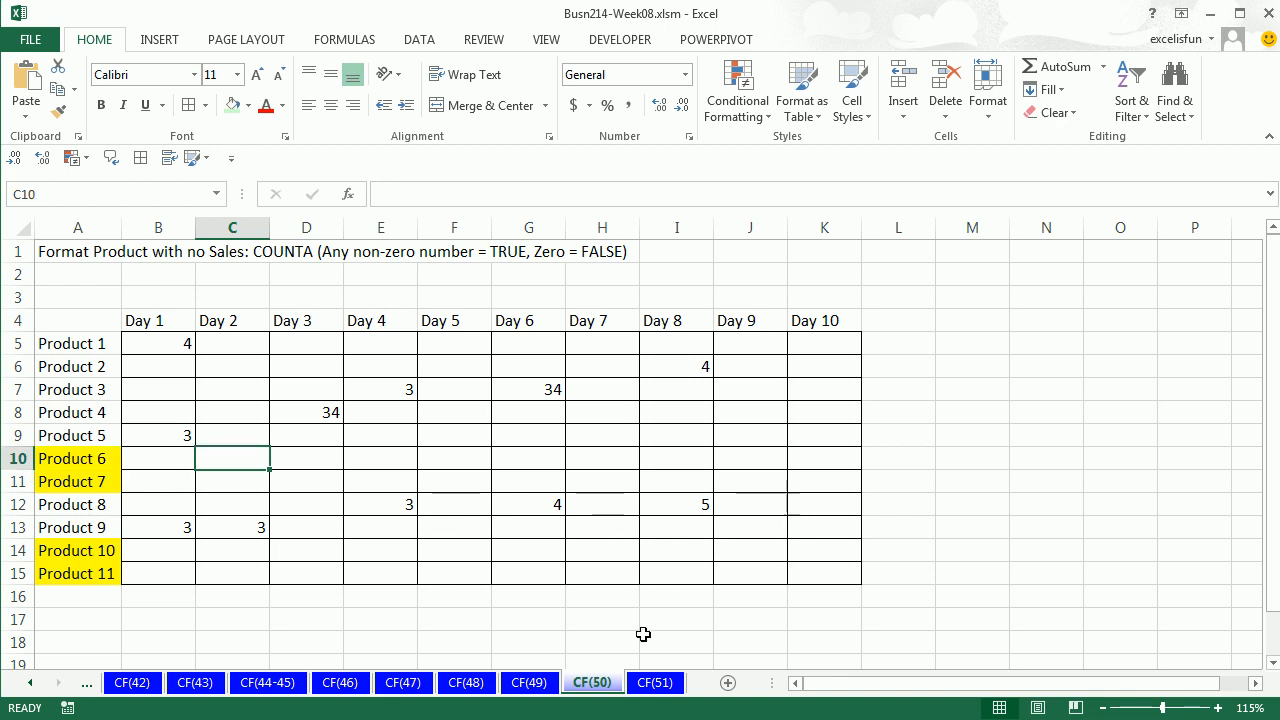
Step: On the CF(51) sheet, start a formula in F4 with MAX and IF, testing whether the cities in $A$5:$A$11 equal $E$4
left_click(655, 682)
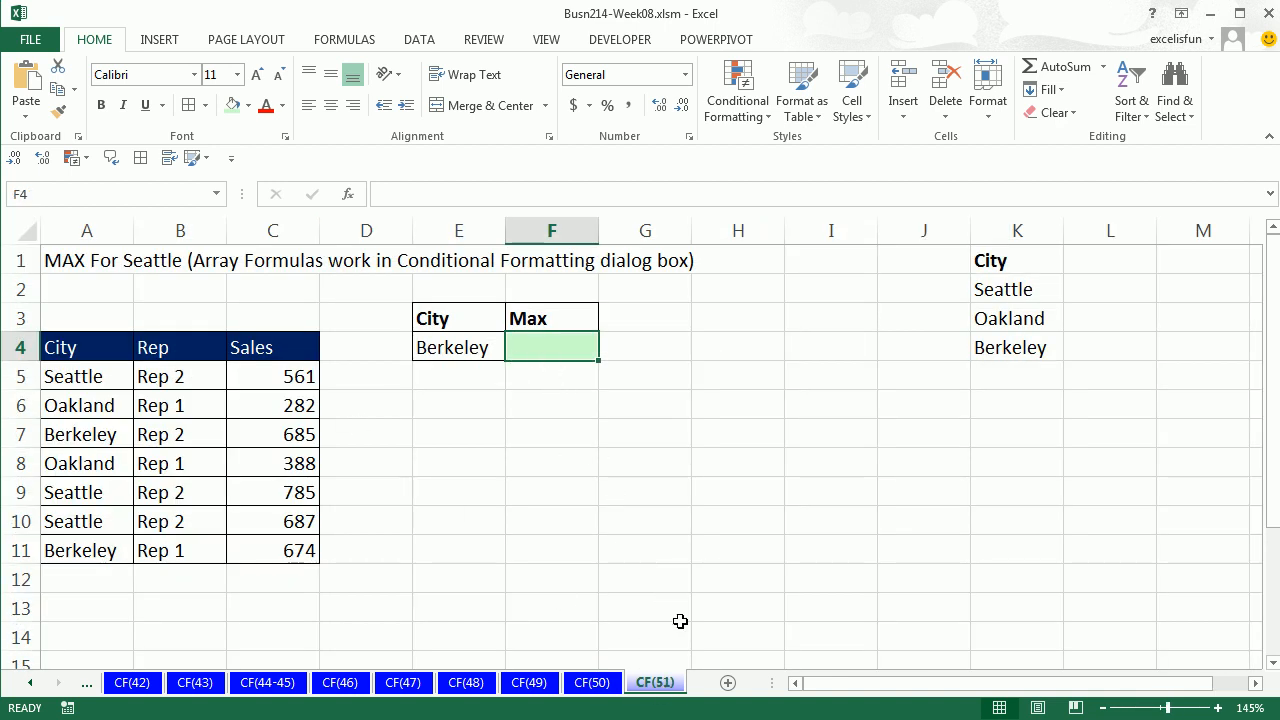
left_click_drag(58, 376, 263, 551)
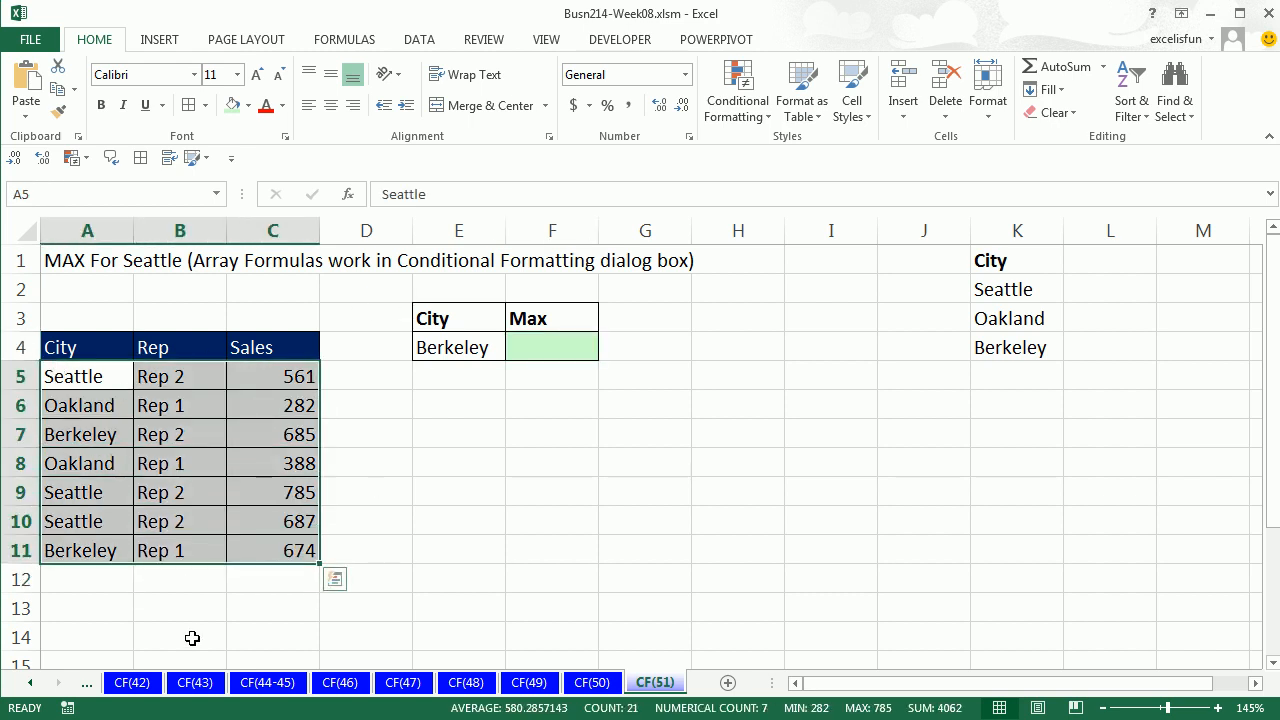
left_click(534, 348)
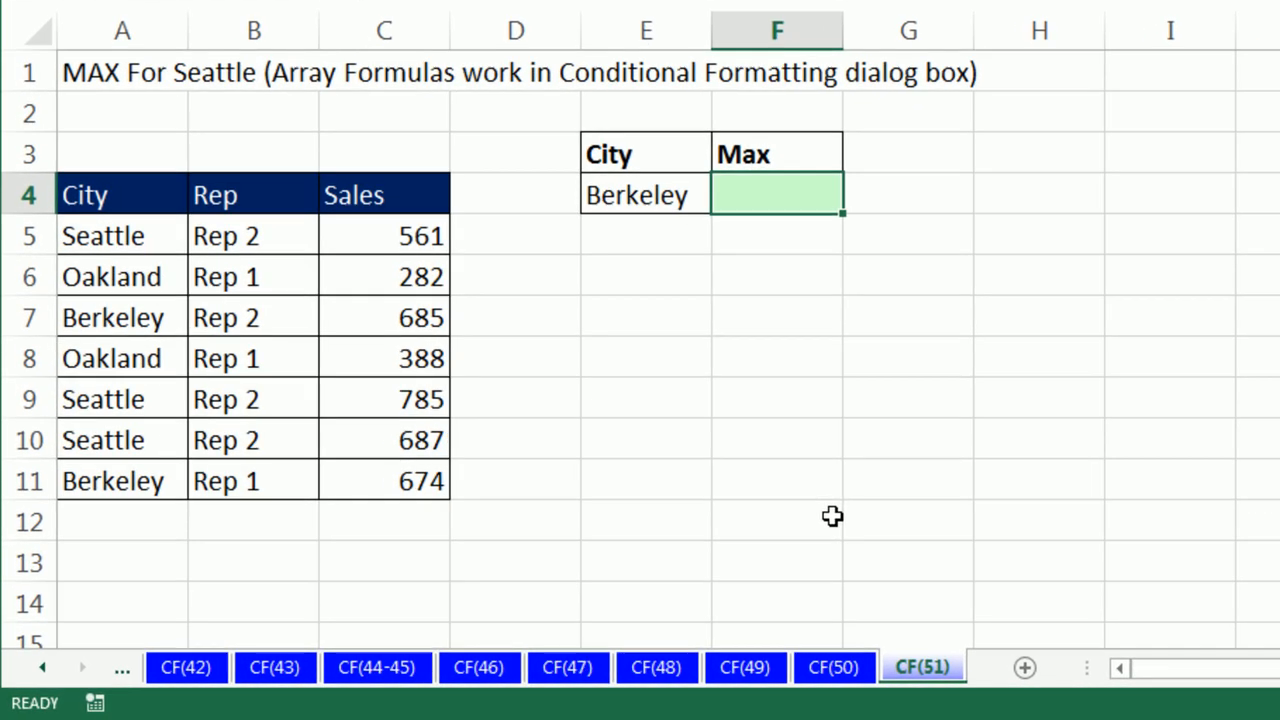
type("=max")
key("Tab")
type("if")
key("Tab")
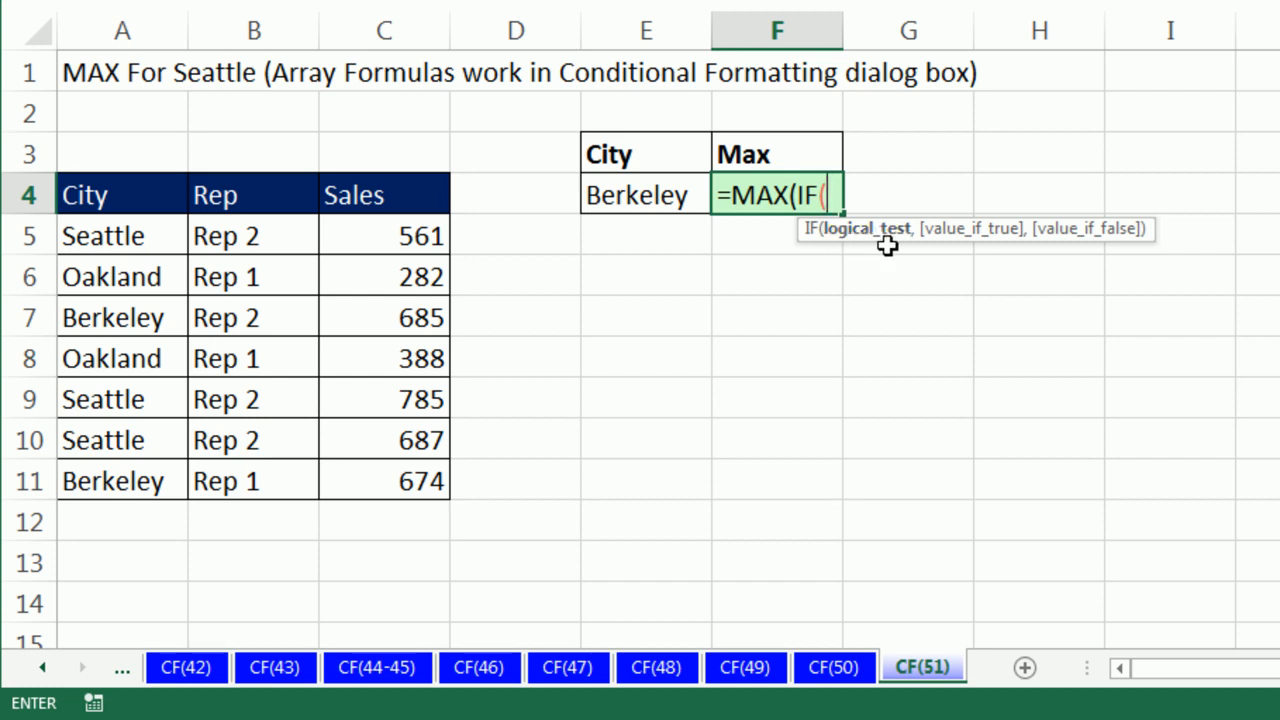
left_click_drag(125, 236, 108, 486)
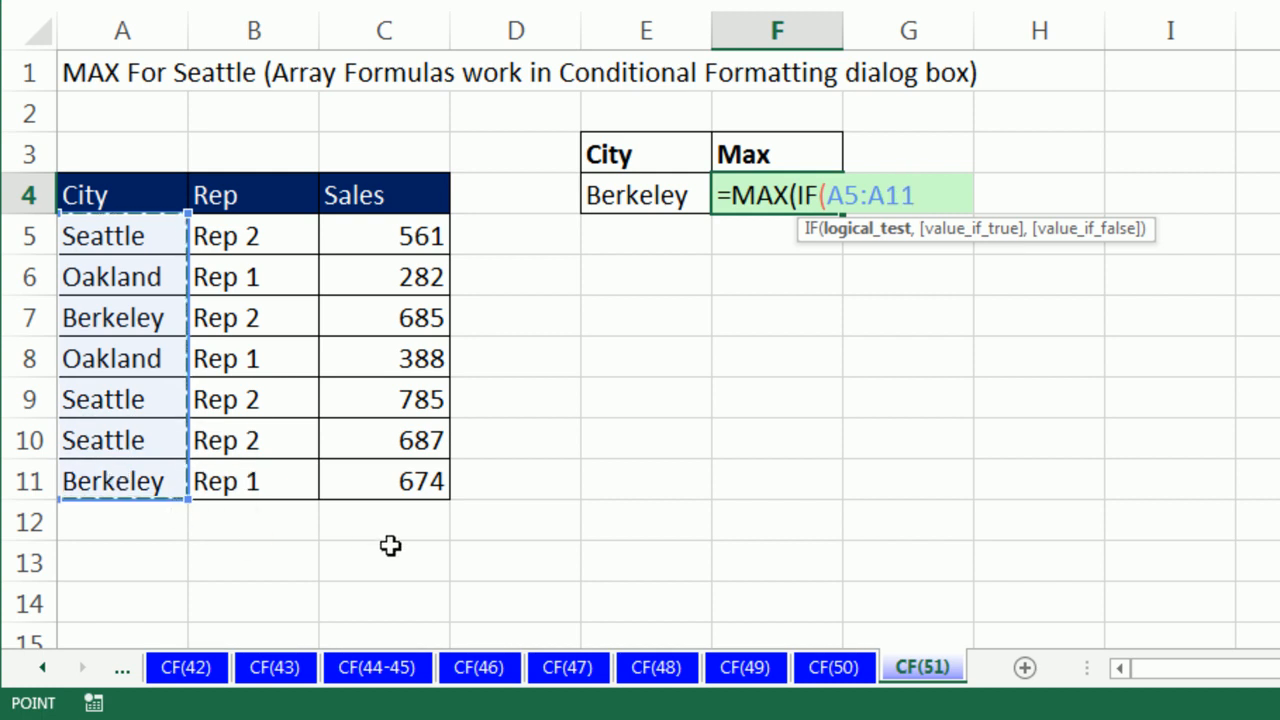
key("F4")
type("=")
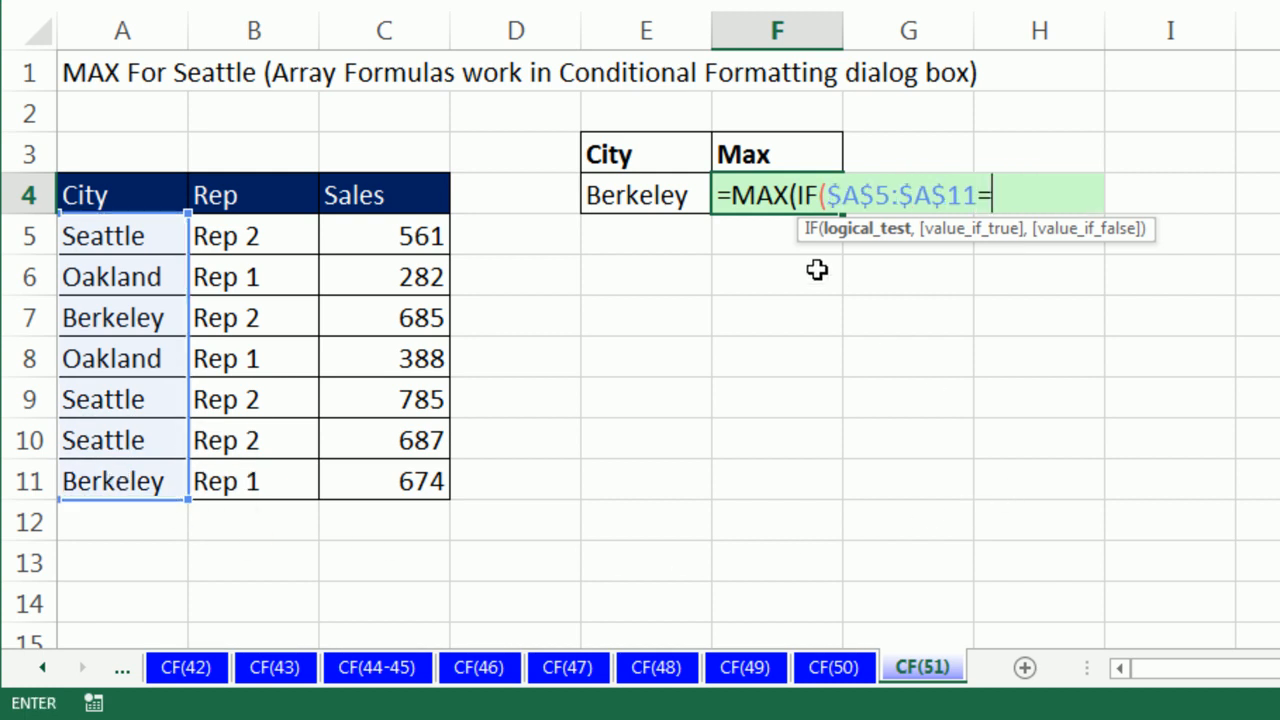
left_click(637, 195)
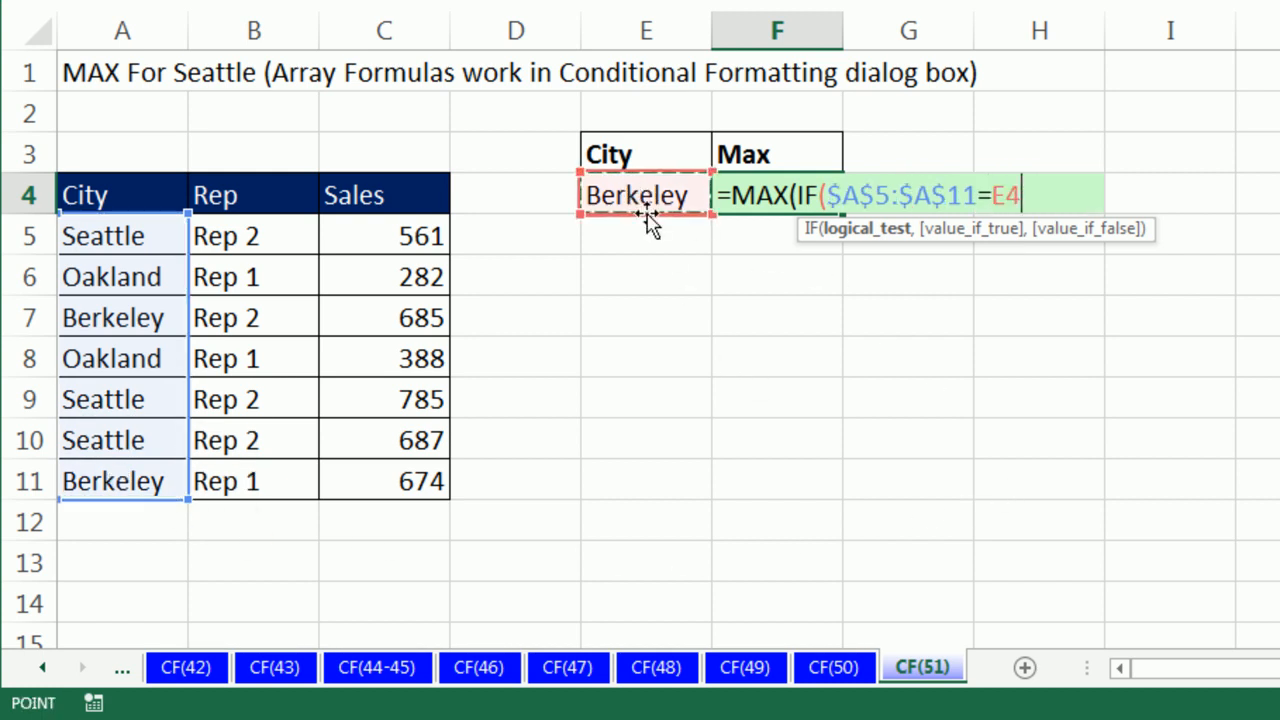
key("F4")
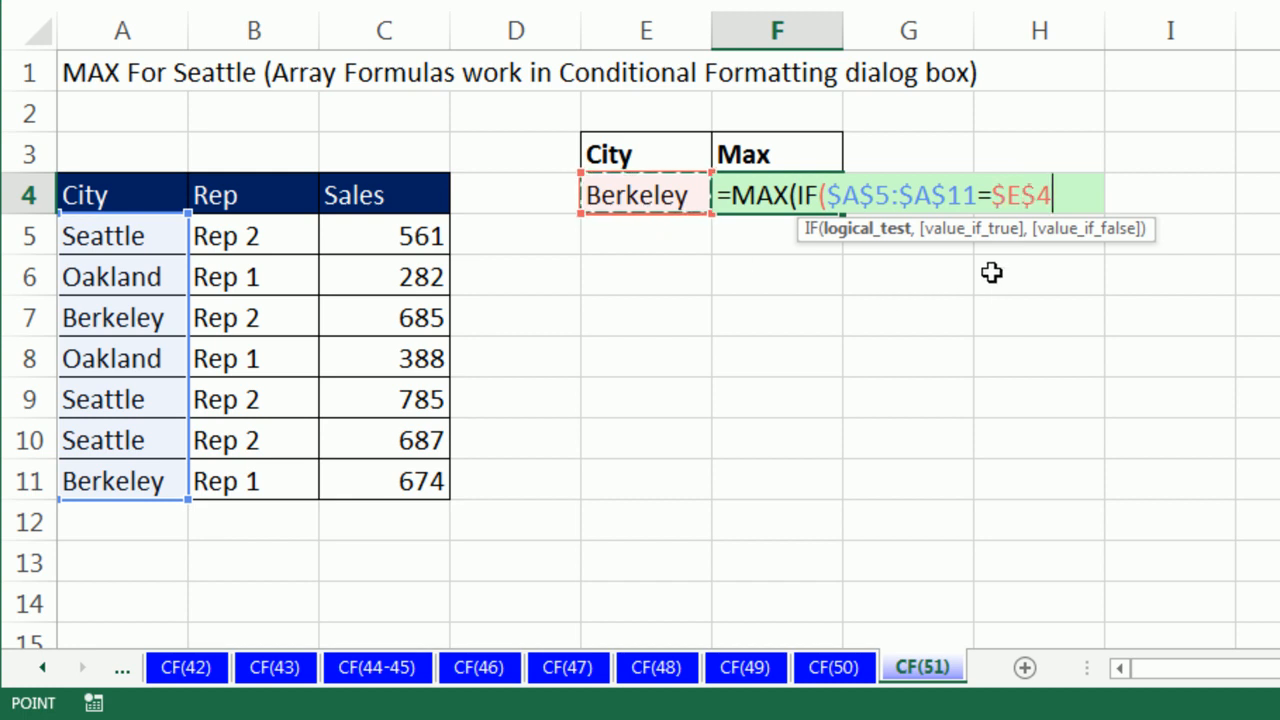
Step: Add the sales range $C$5:$C$11 as the IF function's value if true and close the IF function
type(",")
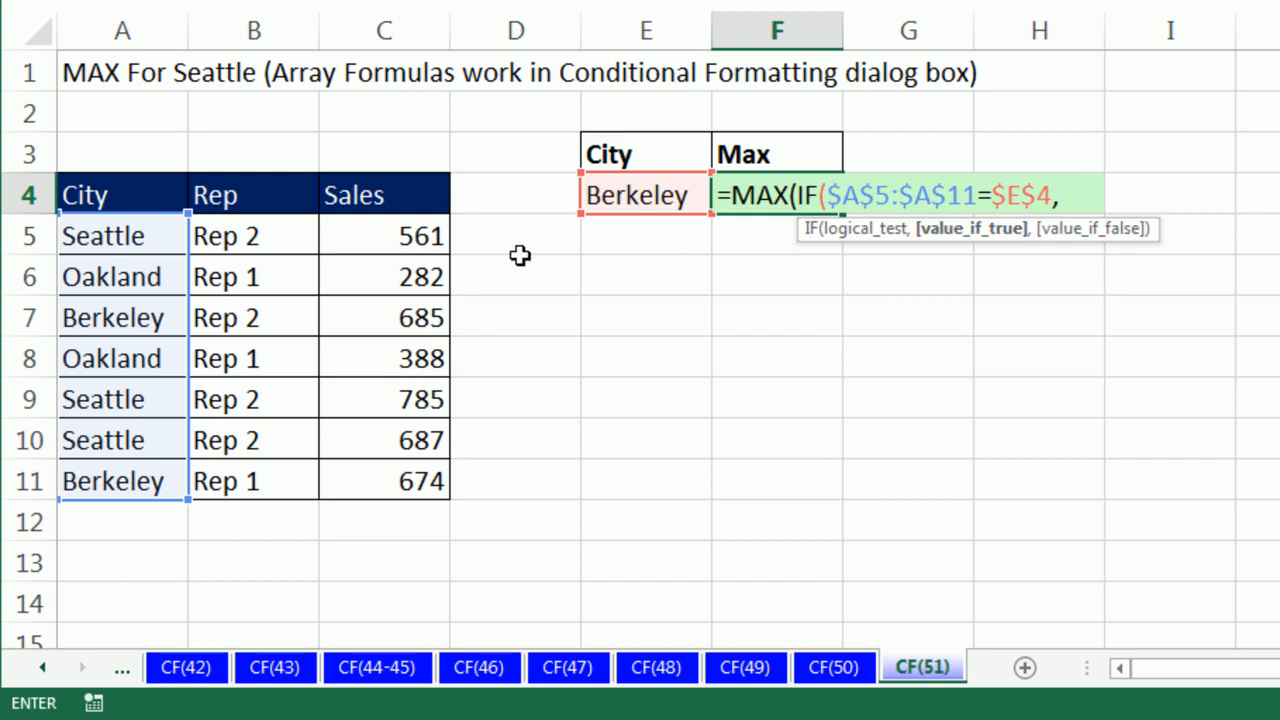
left_click_drag(349, 230, 377, 487)
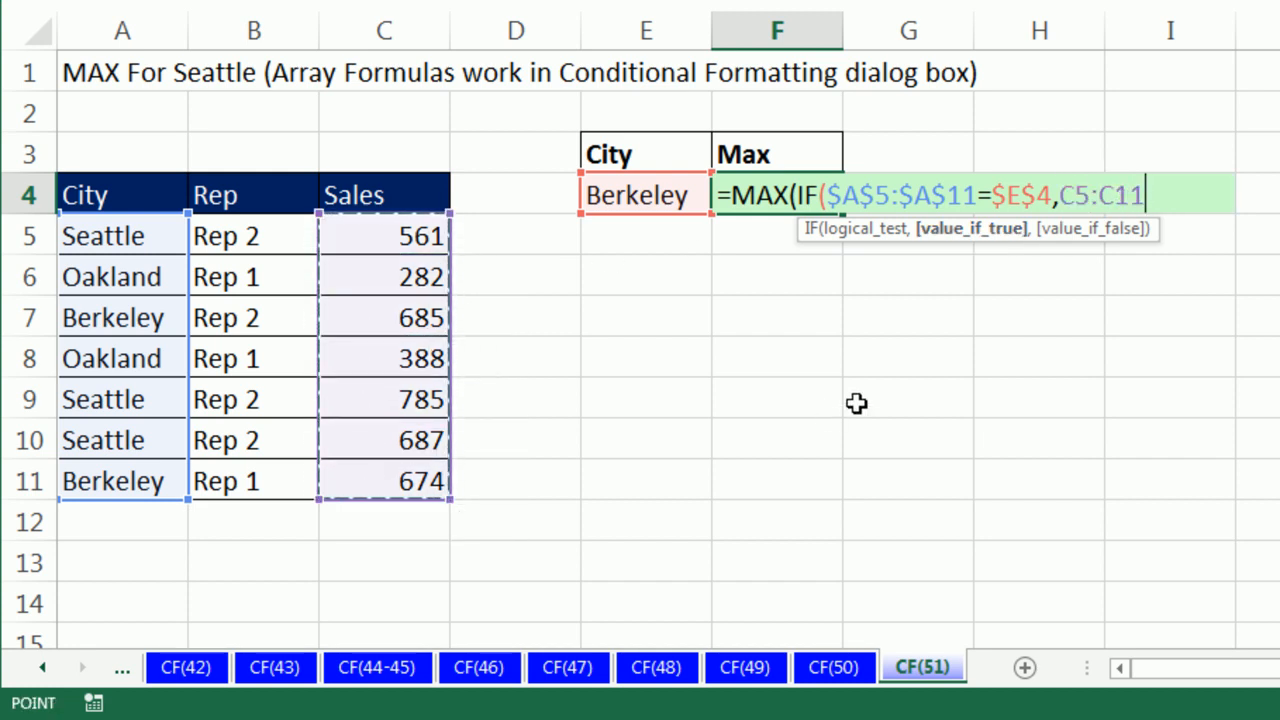
key("F4")
type(")")
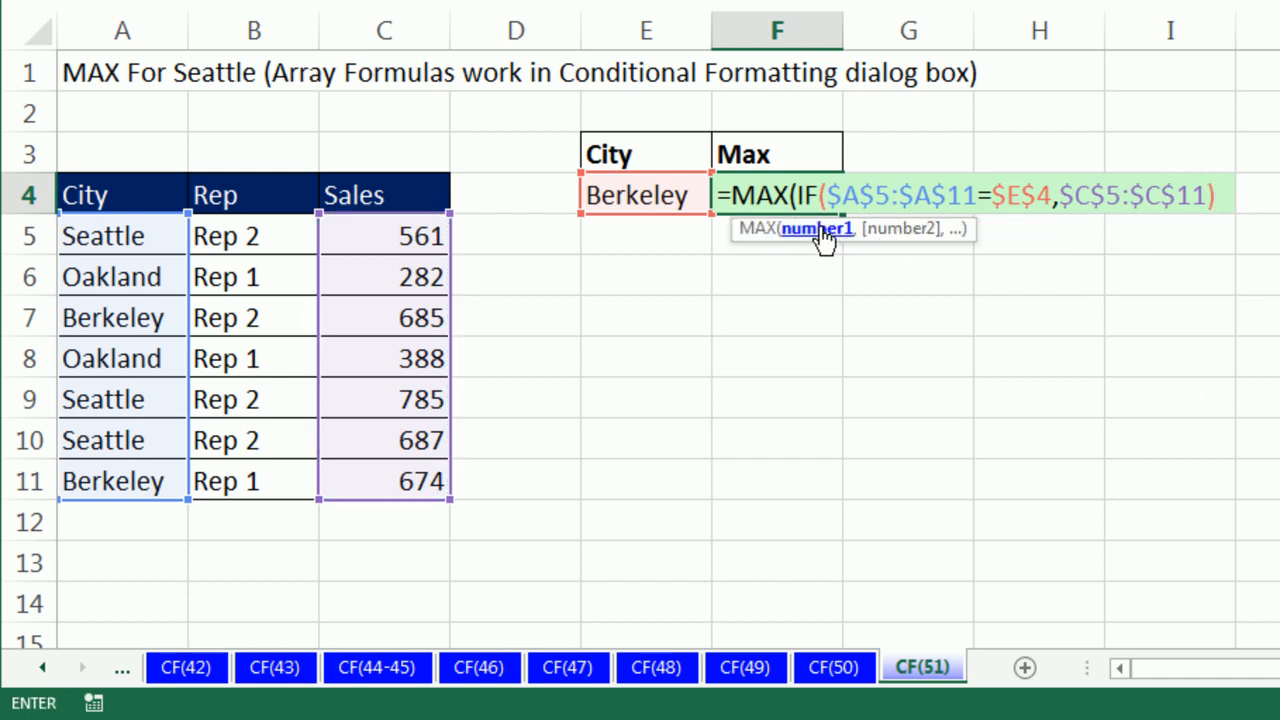
Step: Evaluate MAX's number1 argument within F4's formula to inspect the IF function's resulting array, and revert the evaluation
left_click(822, 230)
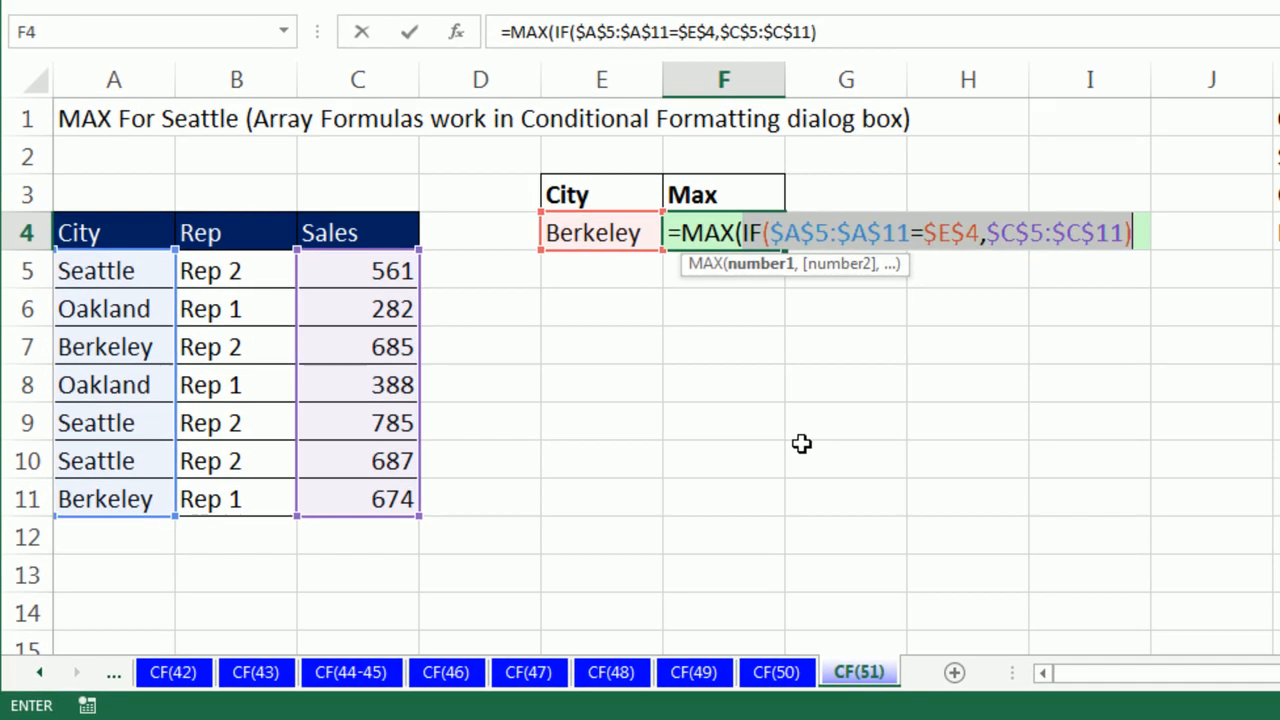
key("F9")
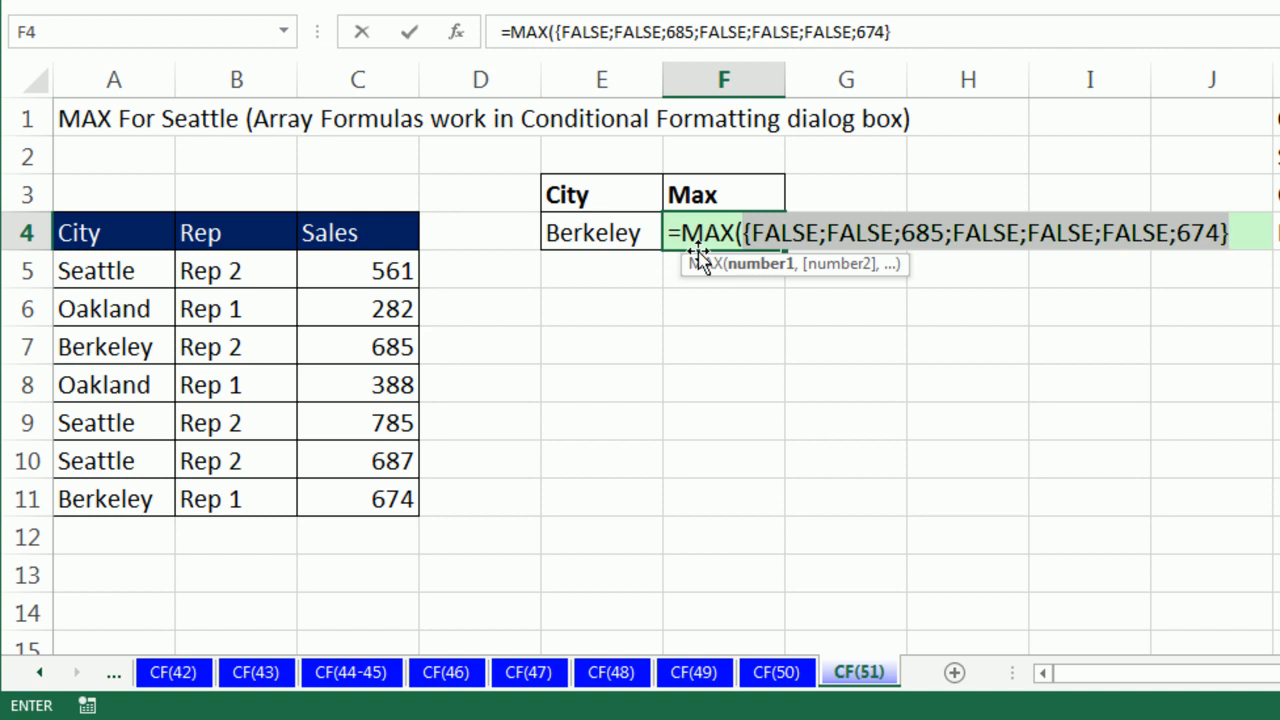
key("ctrl+z")
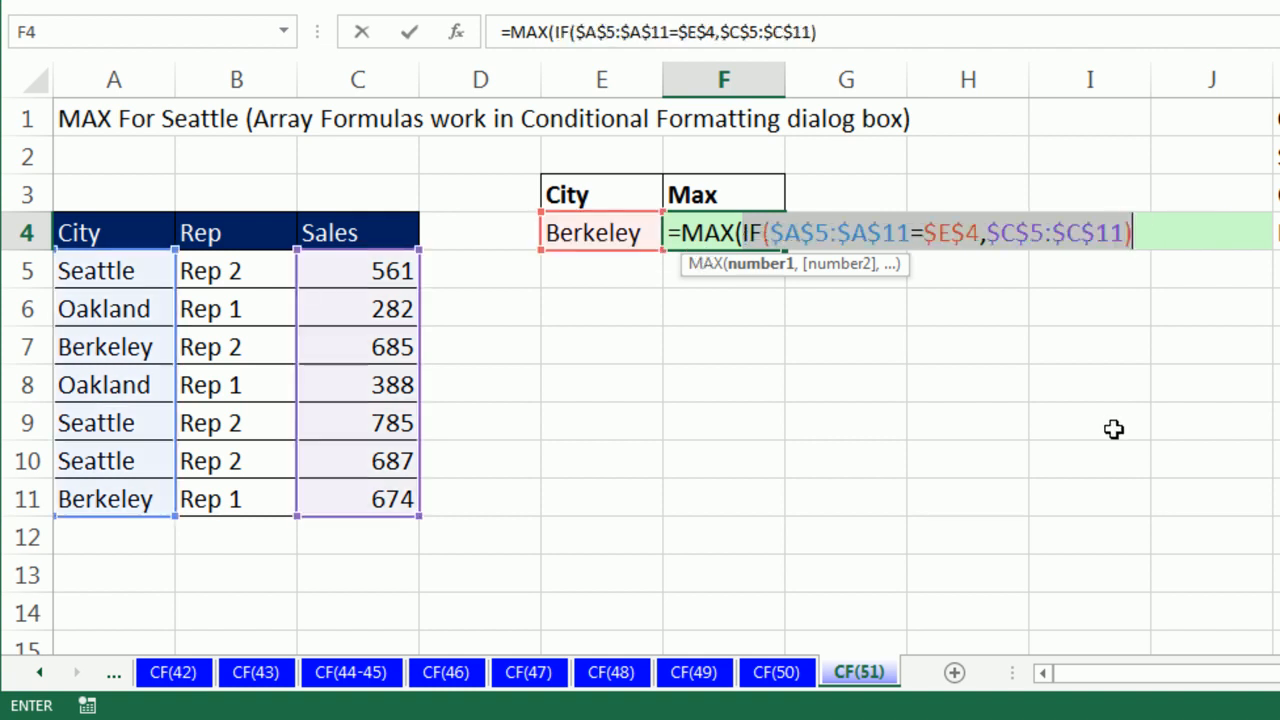
left_click(1152, 237)
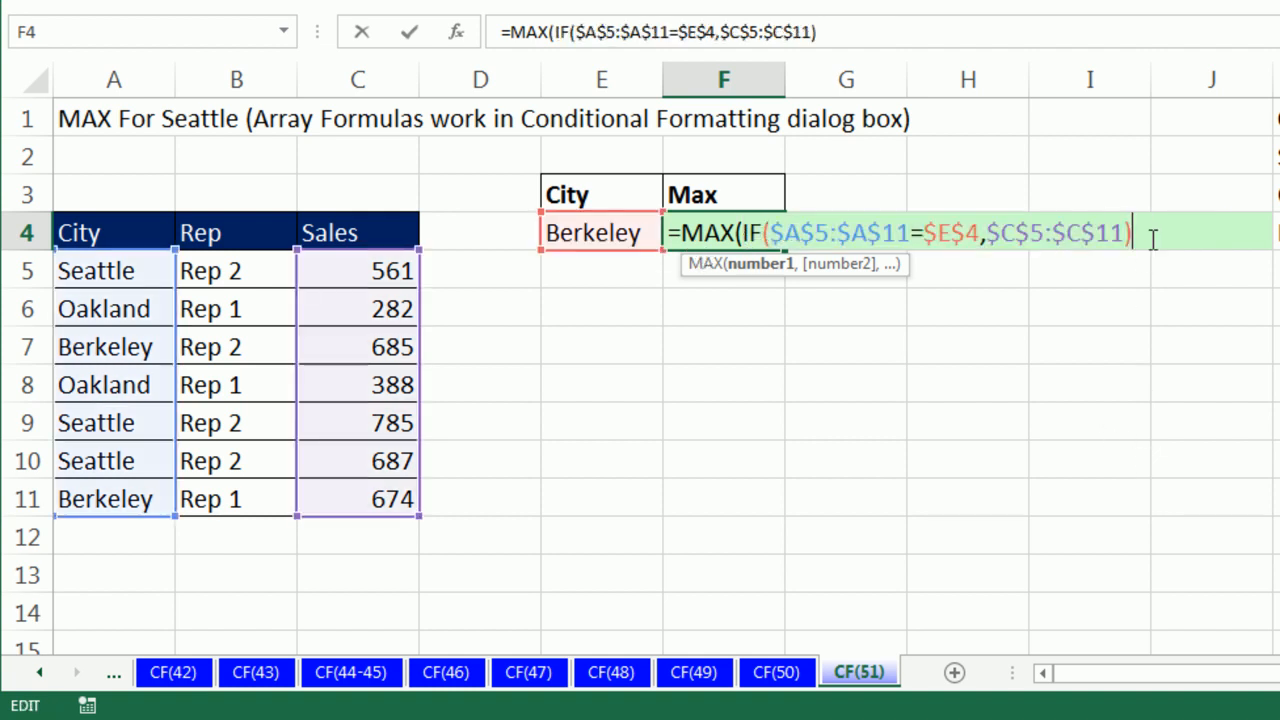
Step: Evaluate the IF function's logical test in F4 to inspect its array of TRUE and FALSE values, and revert the evaluation
left_click(777, 232)
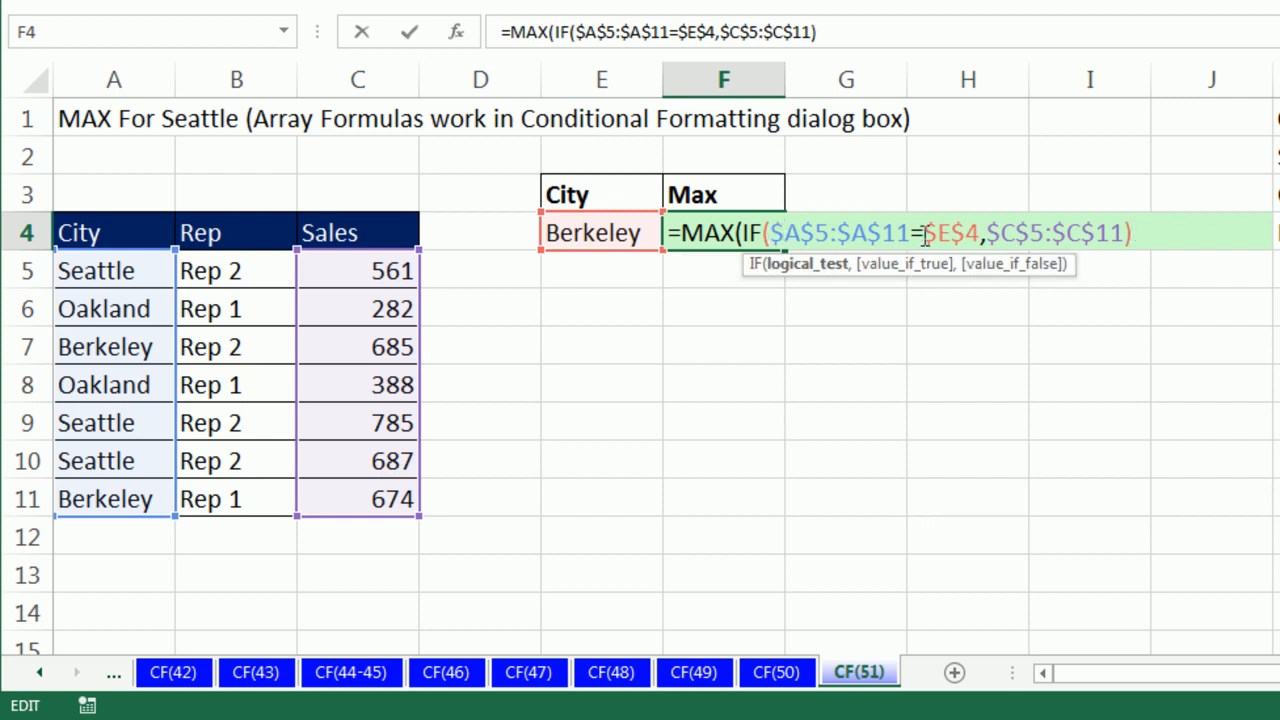
left_click(815, 272)
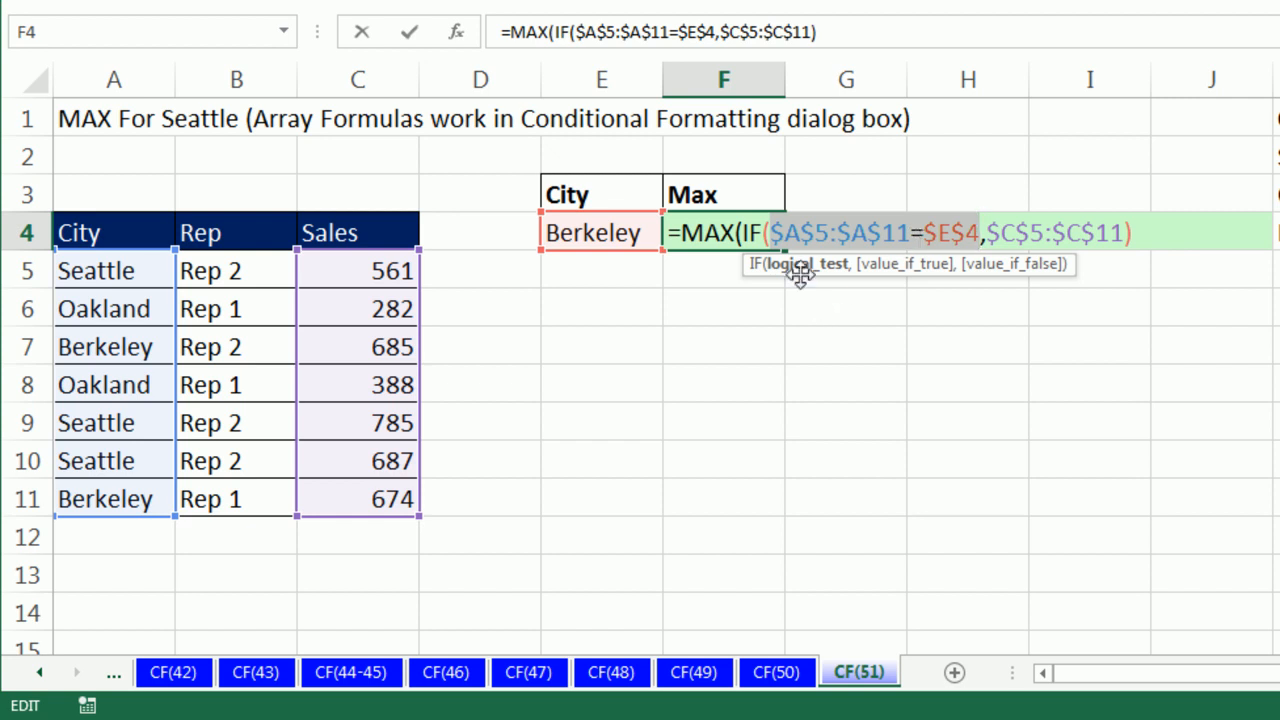
key("F9")
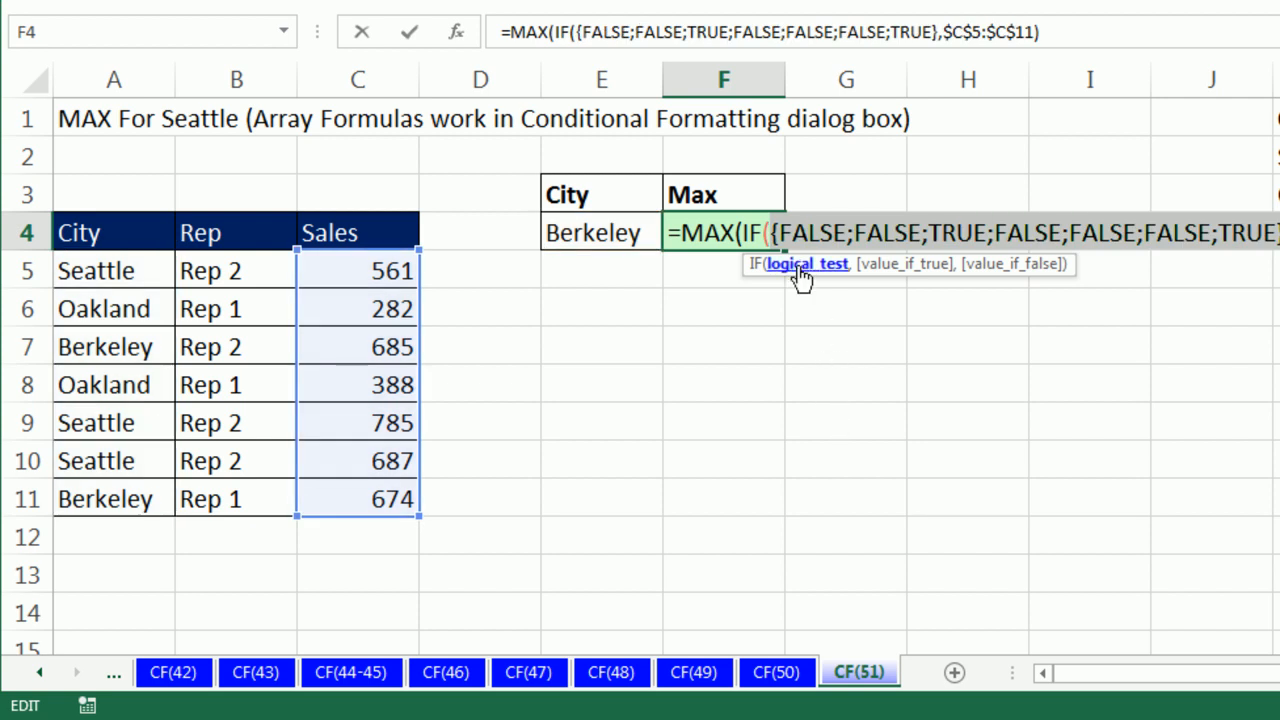
key("ctrl+z")
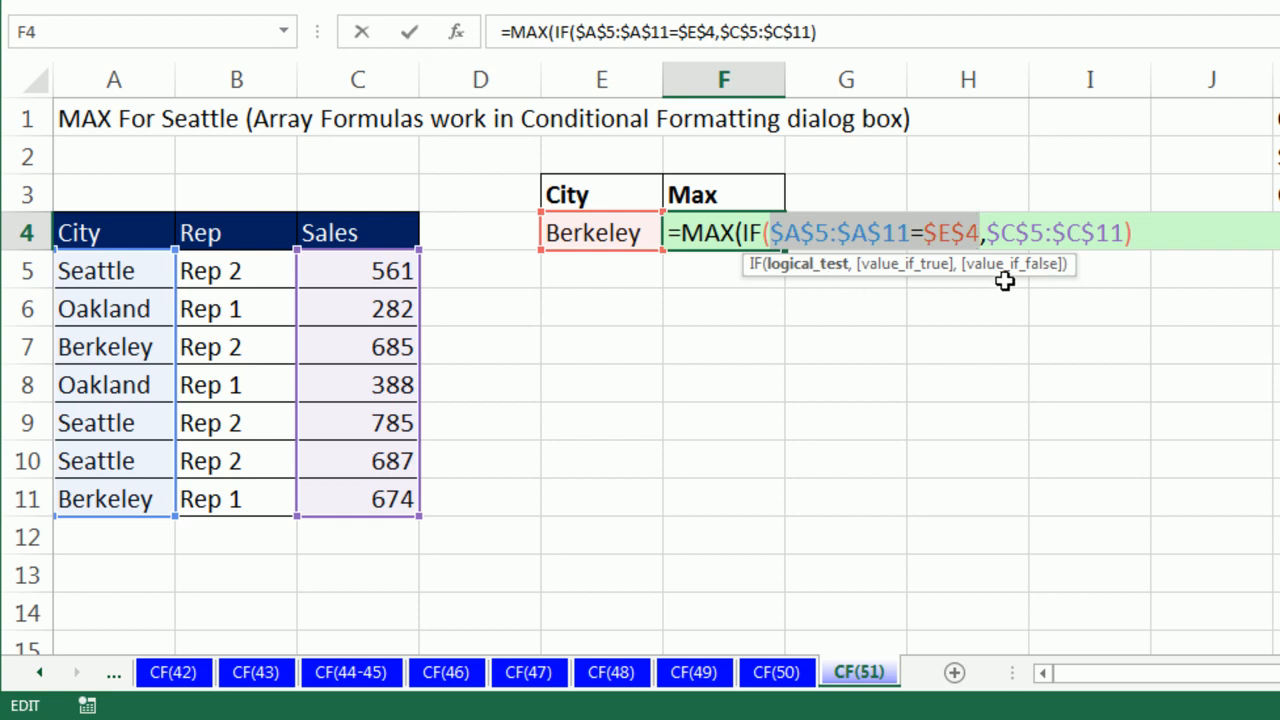
Step: Close the MAX function in F4, enter the formula normally, and re-enter it as an array formula
left_click(1140, 243)
type(")")
key("Return")
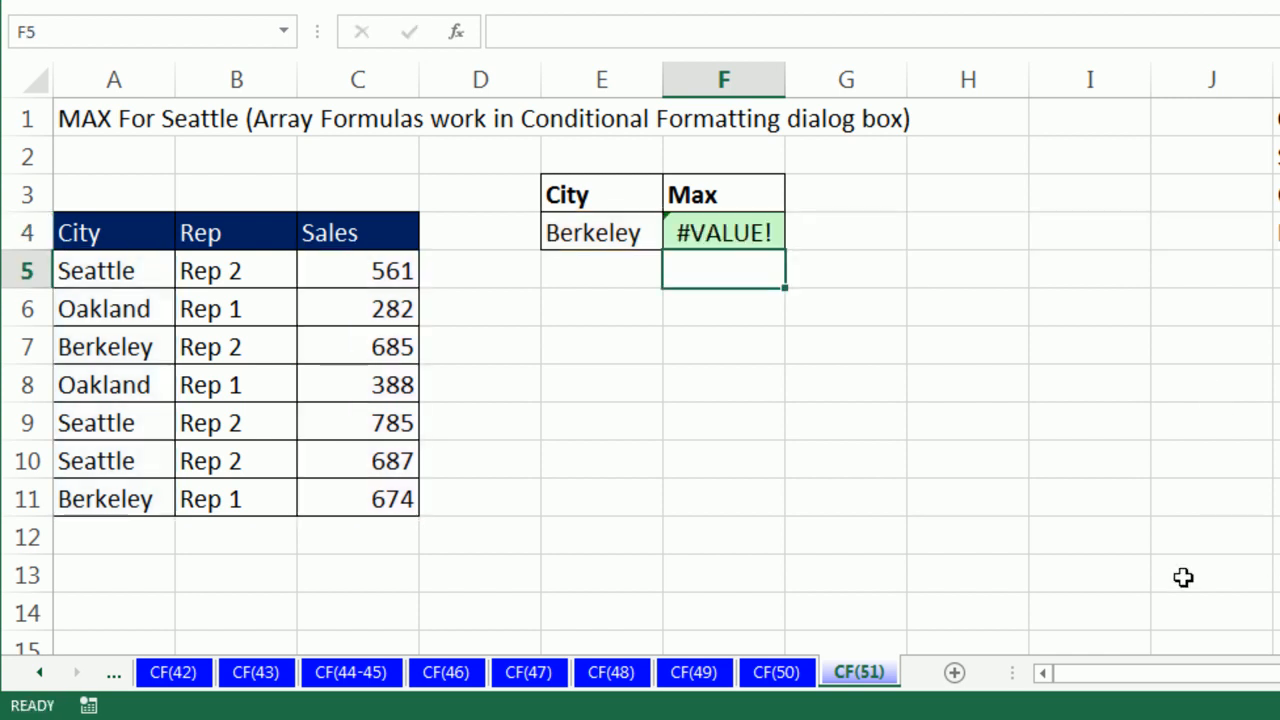
double_click(745, 233)
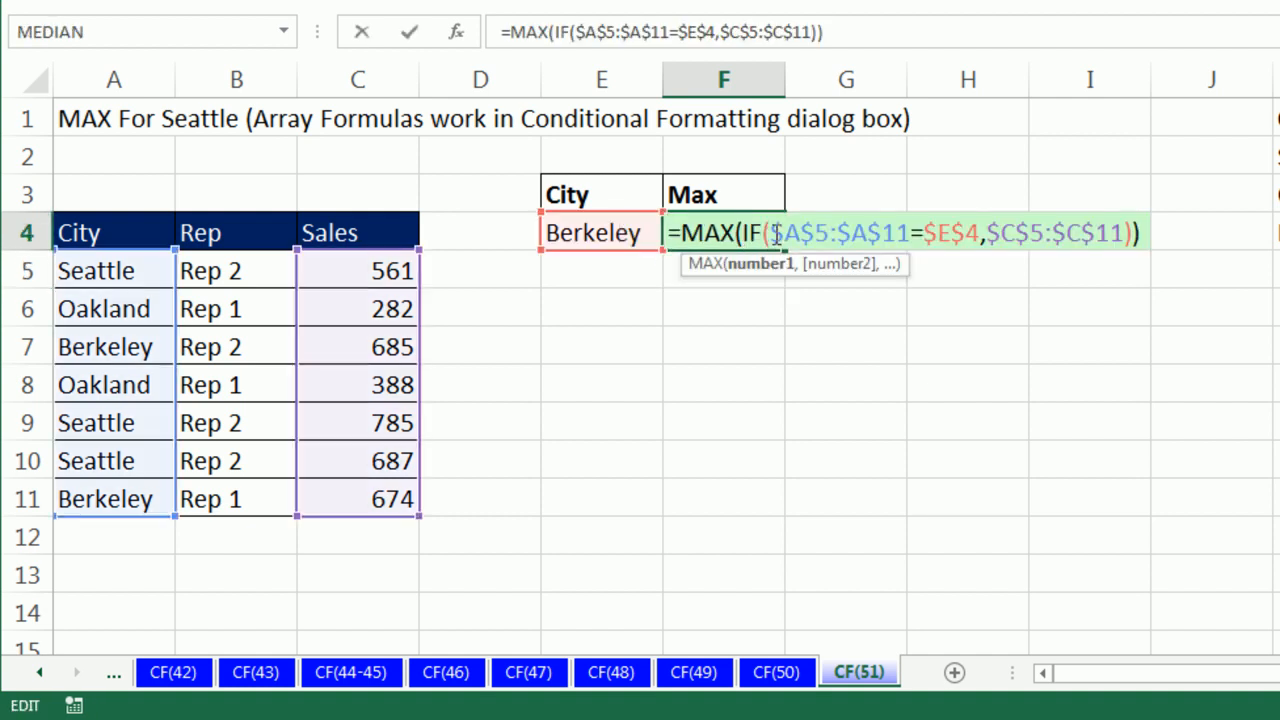
left_click(775, 233)
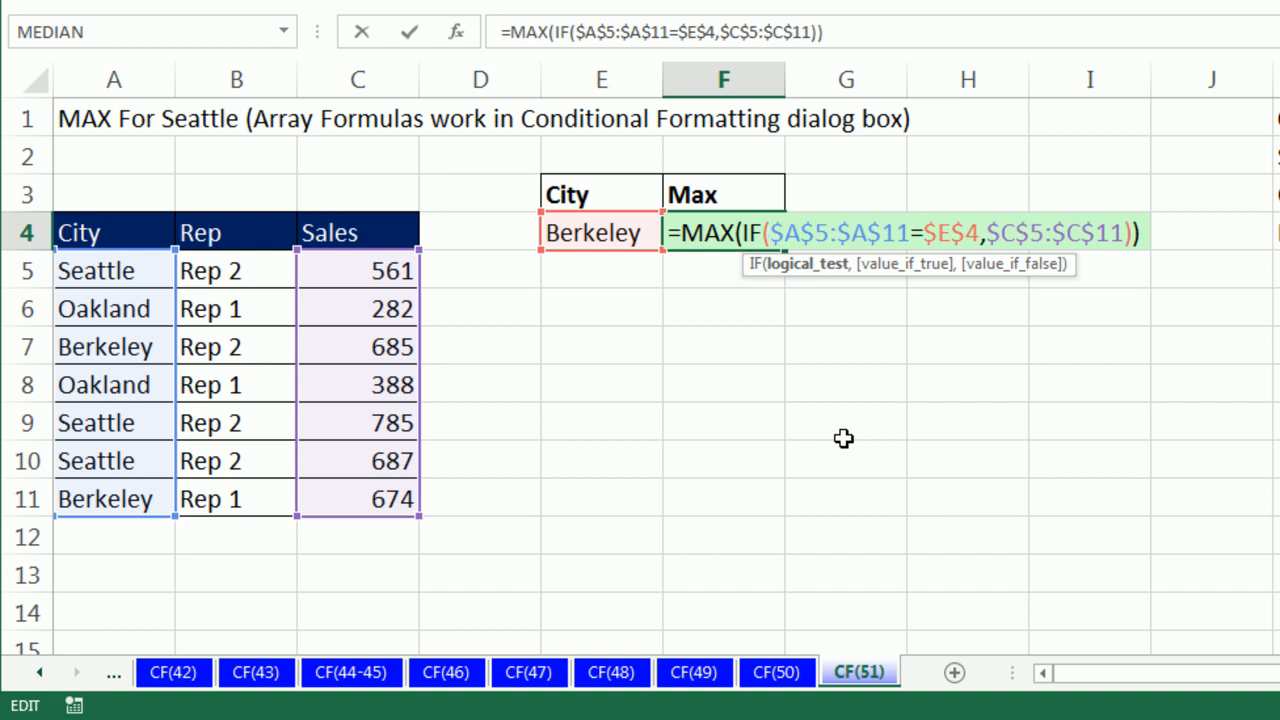
key("ctrl+shift+Return")
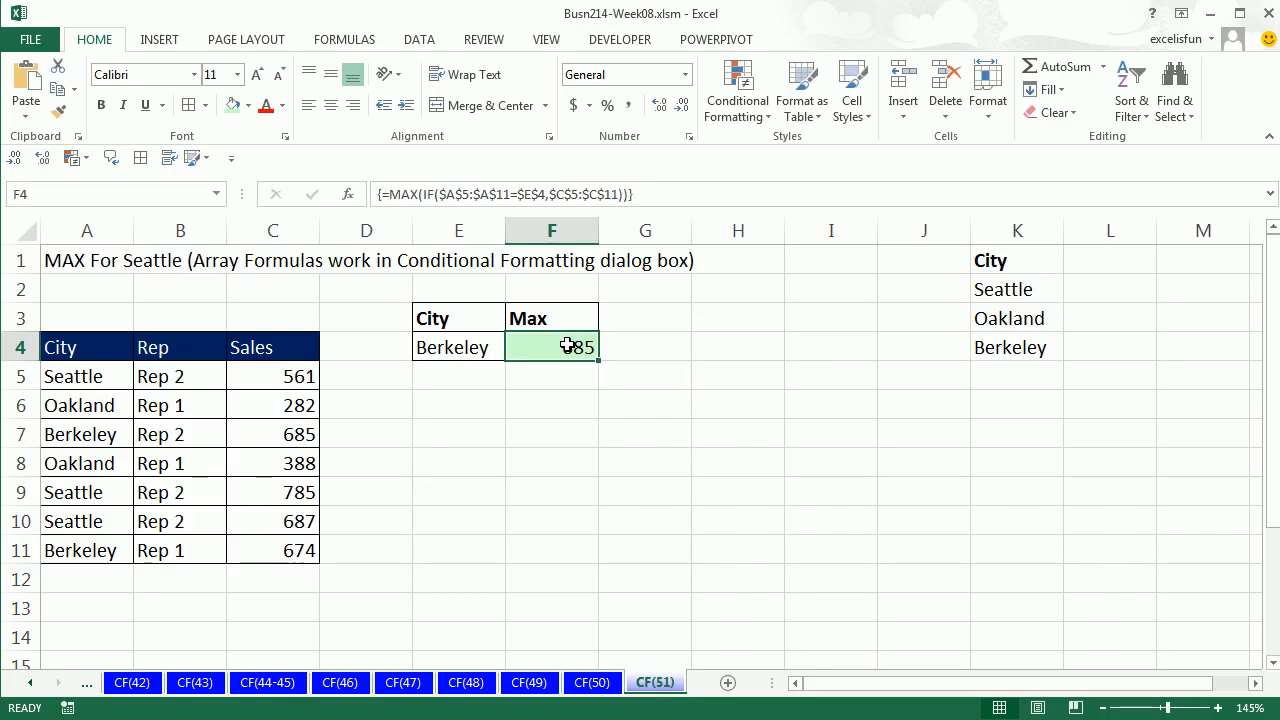
Step: Copy the whole formula text =MAX(IF($A$5:$A$11=$E$4,$C$5:$C$11)) from F4 and leave the cell without editing it
double_click(832, 459)
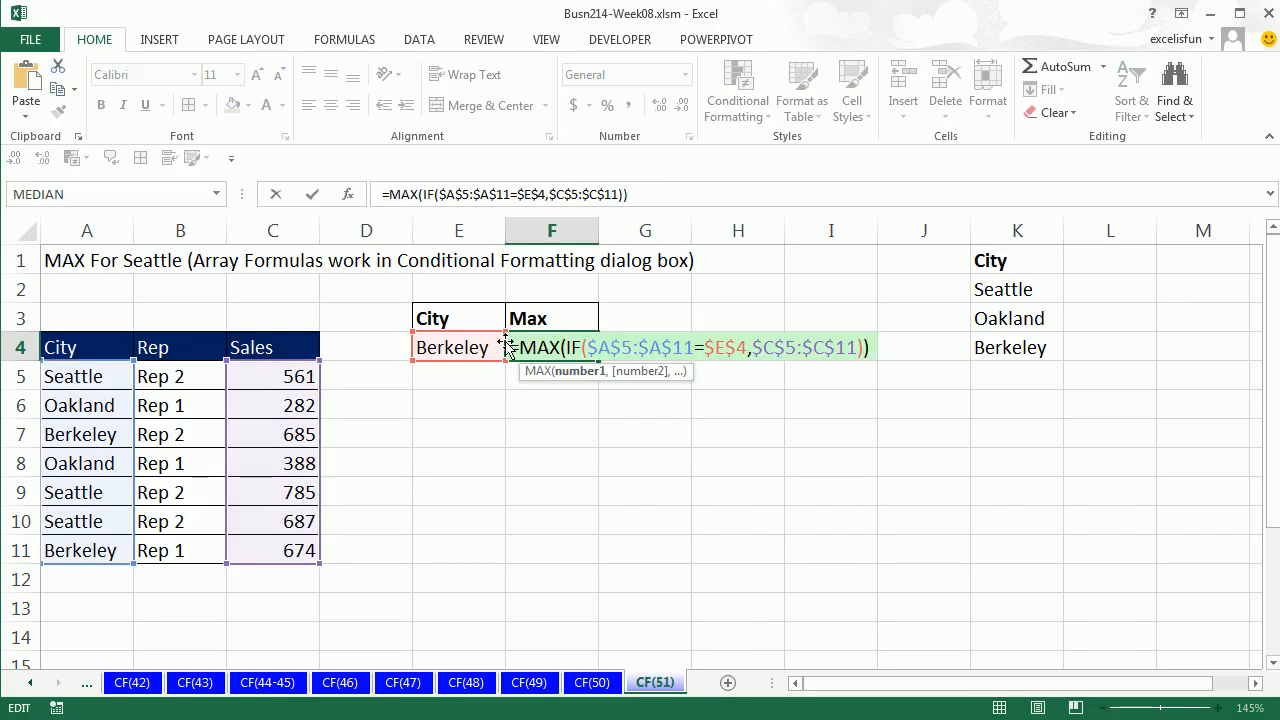
left_click_drag(511, 344, 900, 362)
key("ctrl+c")
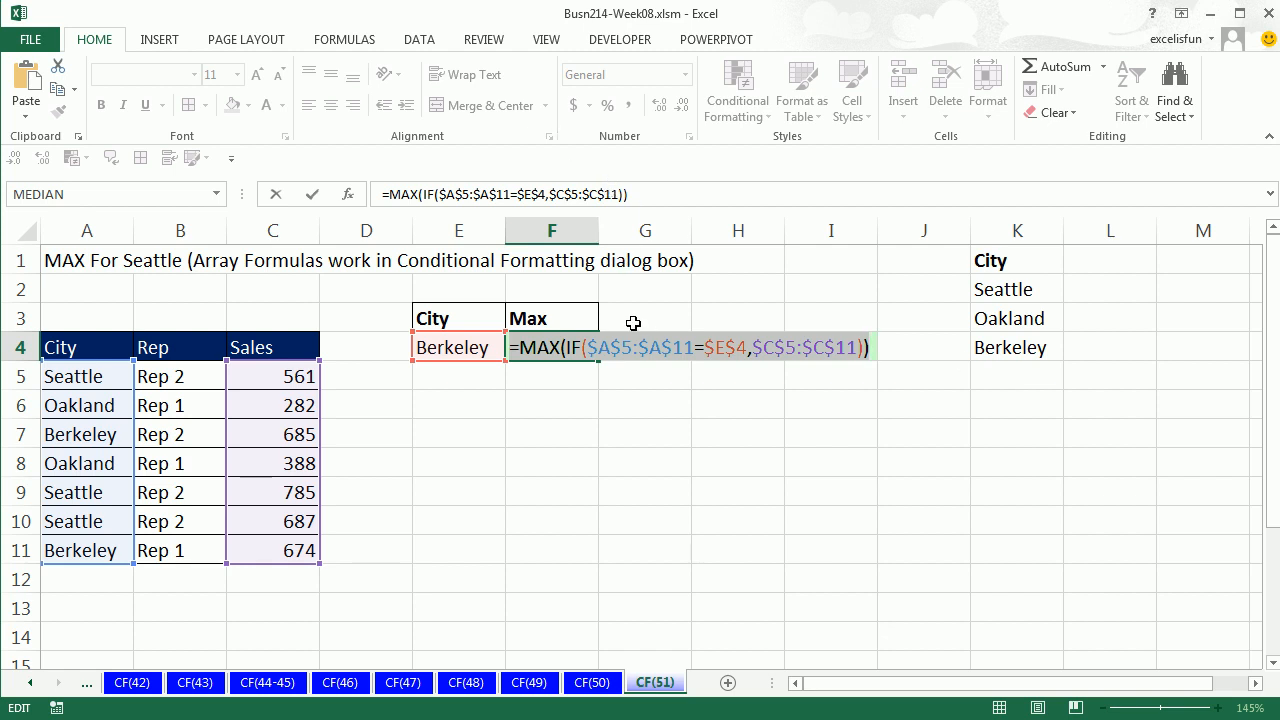
key("Escape")
Step: Start a new conditional formatting rule for A5:C11 that uses a formula to determine which cells to format
left_click_drag(70, 376, 282, 548)
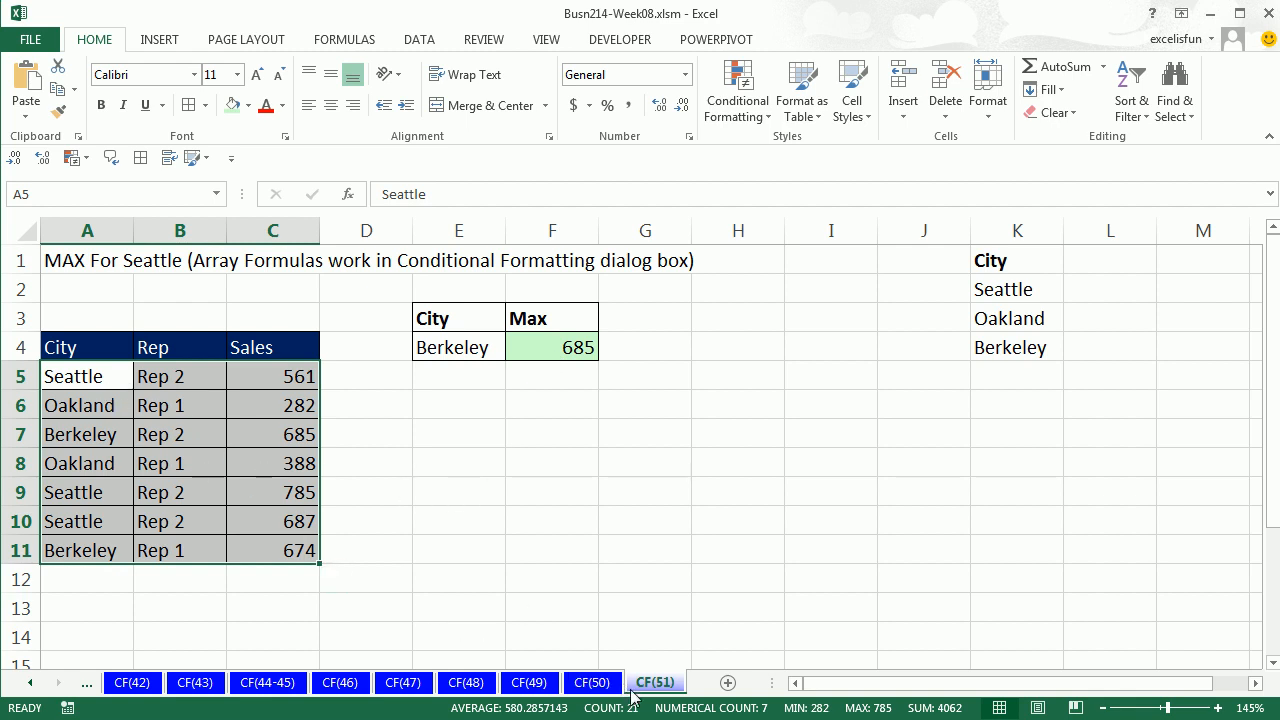
key("alt+h")
key("l")
key("n")
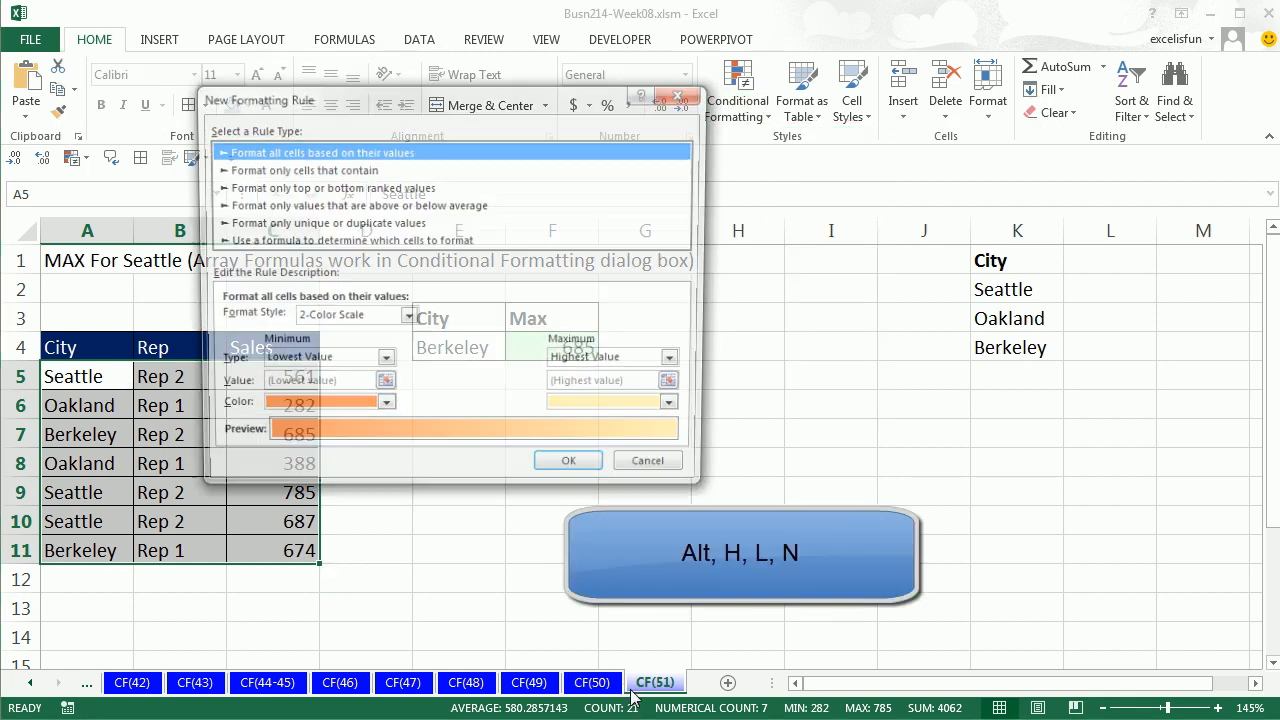
key("Down")
key("Down")
key("Down")
key("Down")
key("Down")
key("Tab")
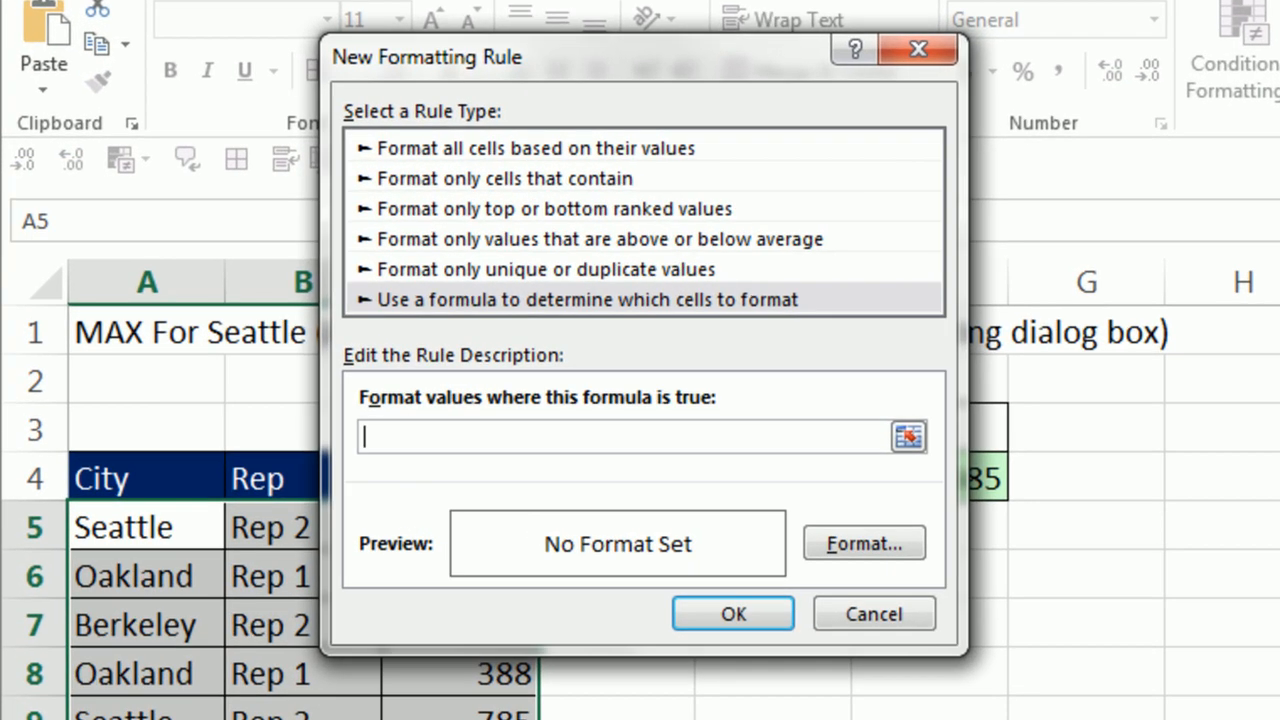
Step: Begin the rule's formula as =AND($A5=$E$4, locking only the column of the city reference
type("=AND(")
left_click_drag(614, 83, 856, 169)
left_click(120, 530)
key("F4")
key("F4")
type("=")
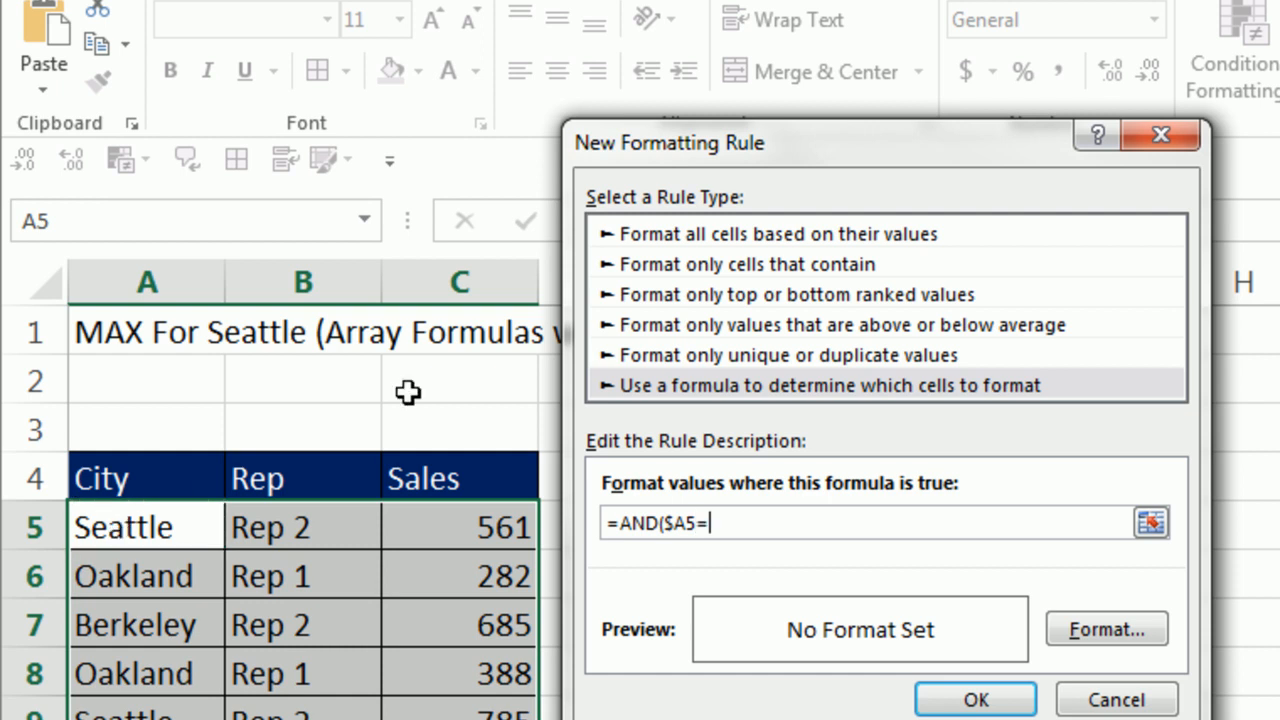
left_click_drag(662, 140, 958, 125)
left_click(743, 480)
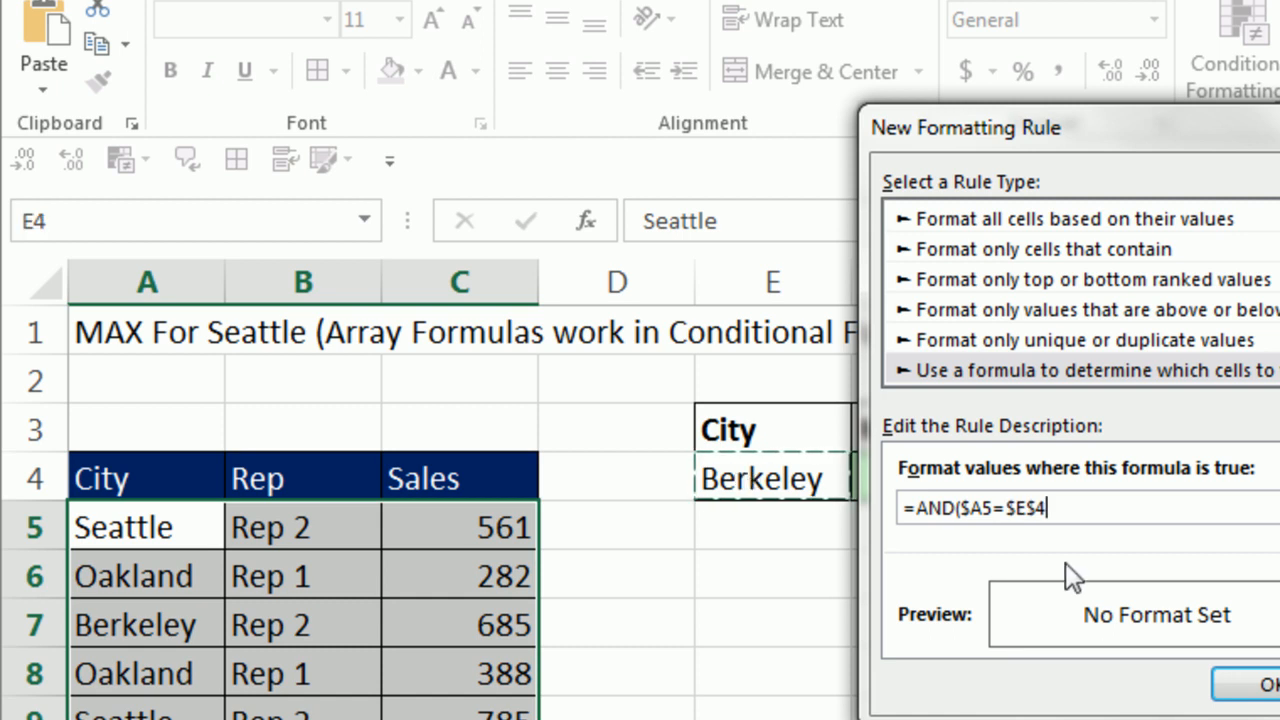
type(",")
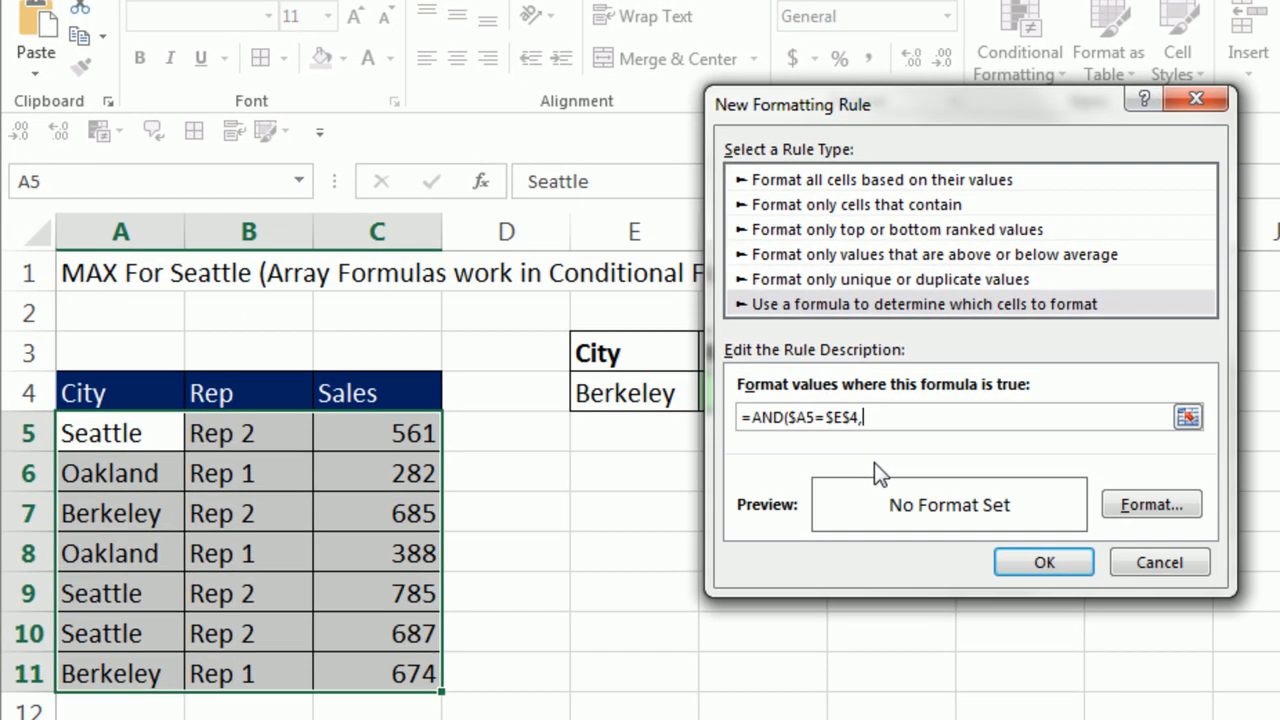
Step: Complete the AND formula with the copied expression as MAX(IF($A$5:$A$11=$E$4,$C$5:$C$11))=$C5, without its extra leading equal sign, and close the parenthesis
key("ctrl+v")
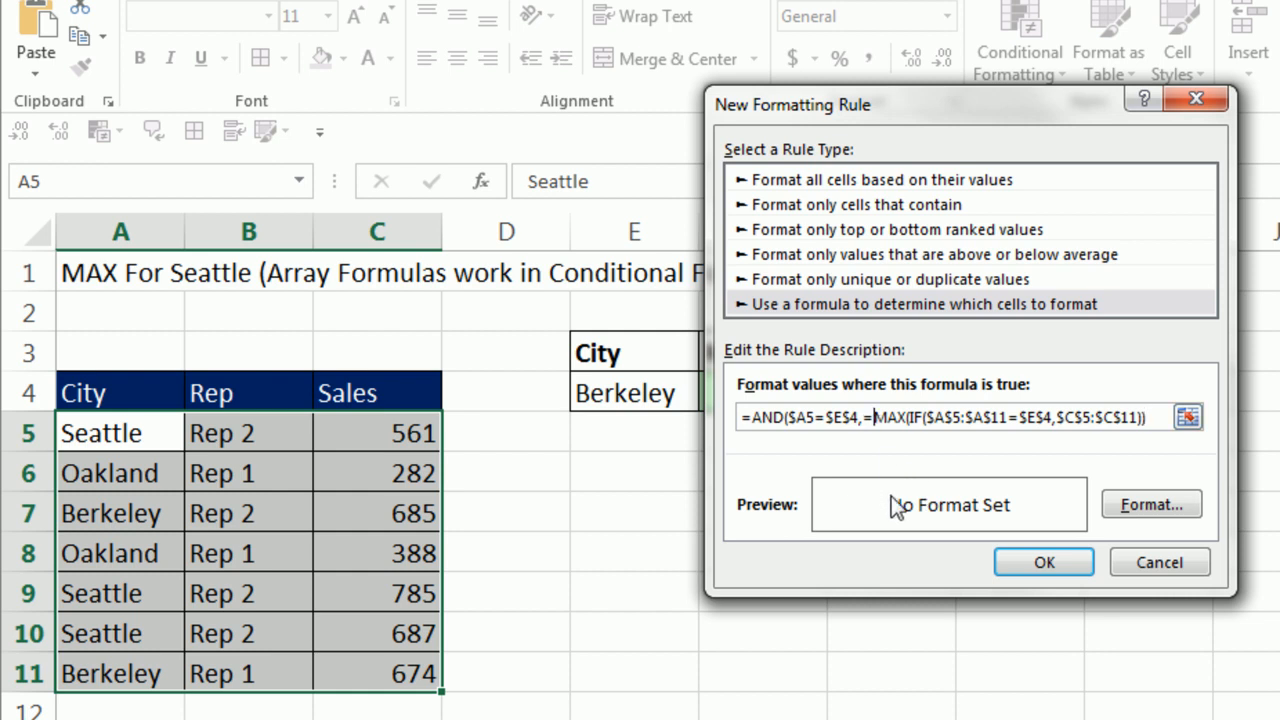
key("BackSpace")
left_click(1153, 411)
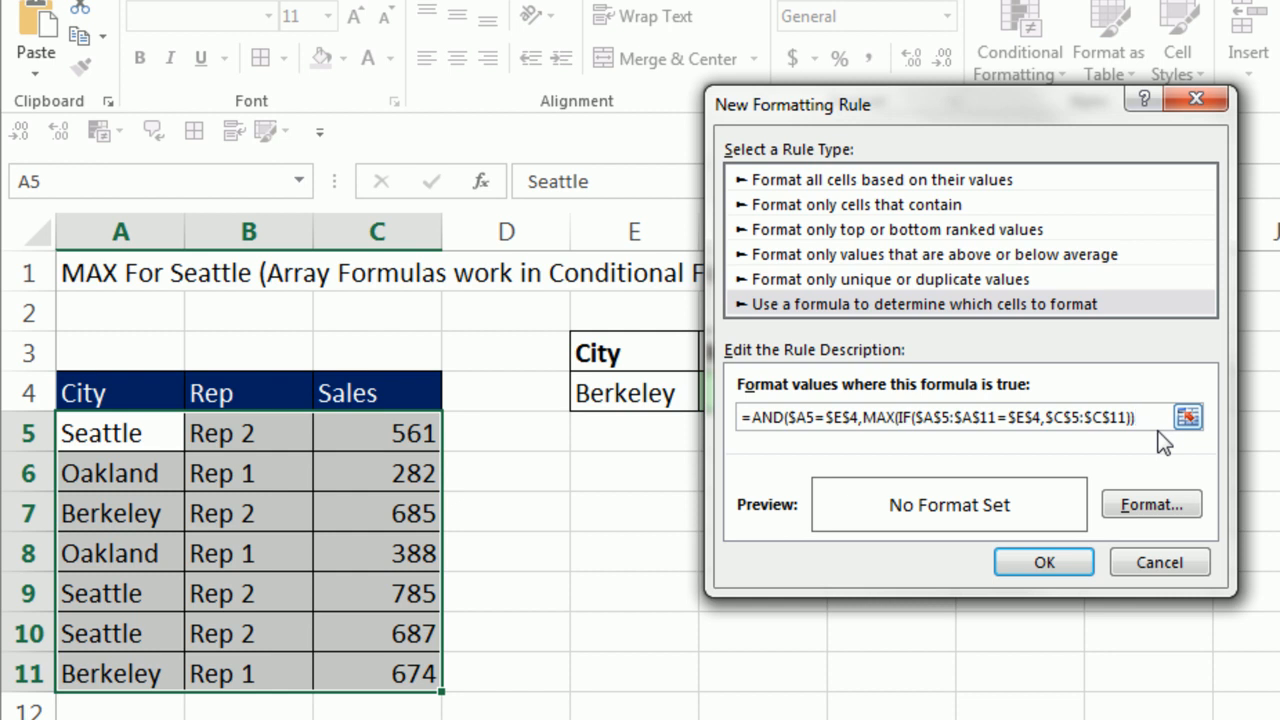
left_click(416, 428)
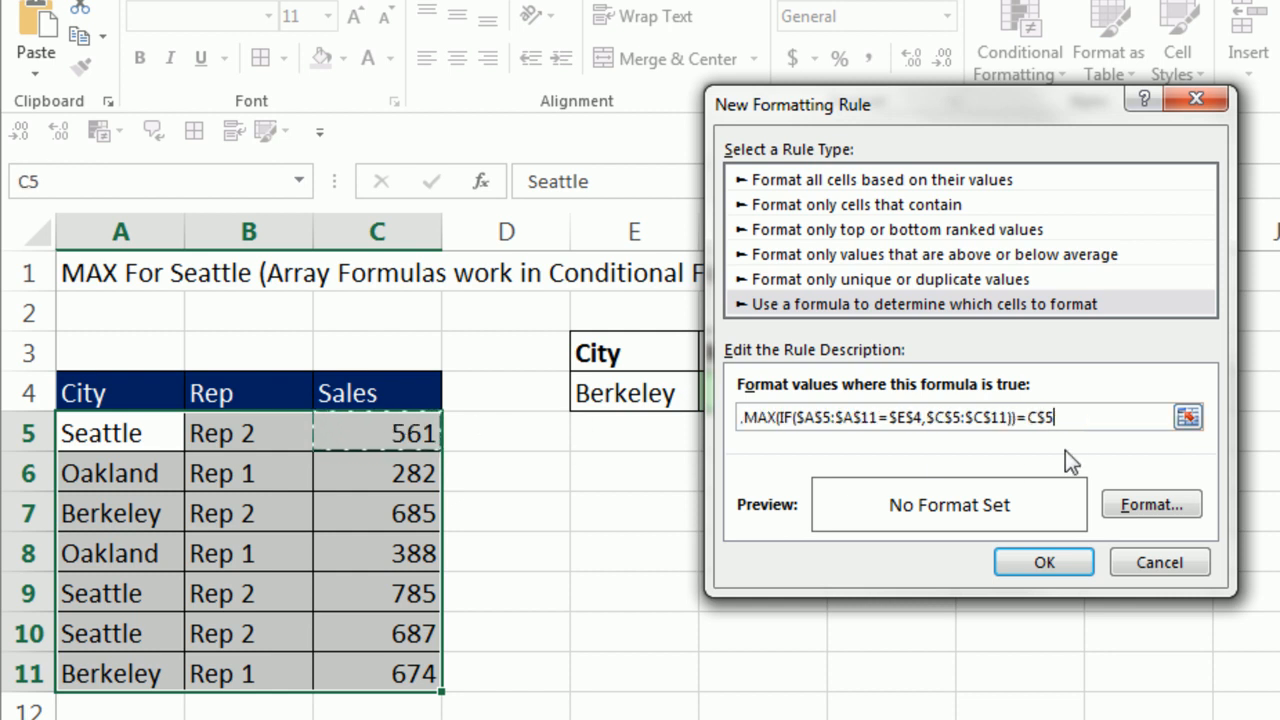
key("F4")
type(")")
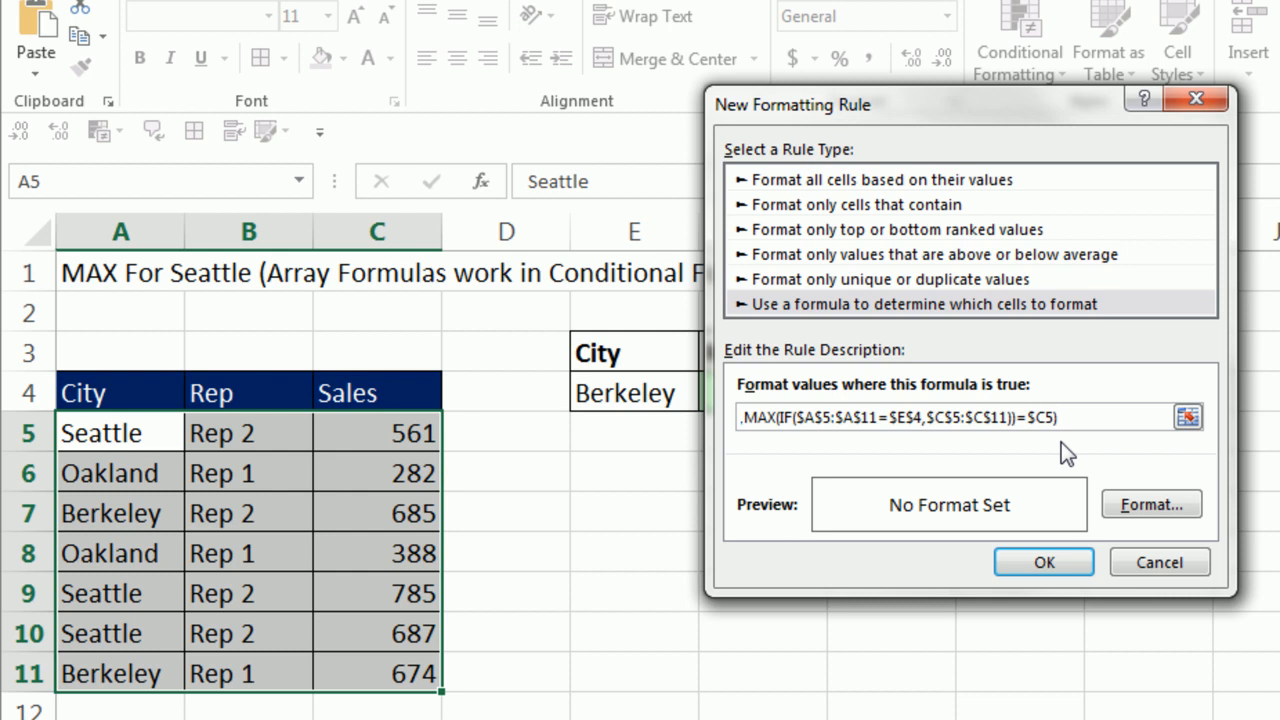
Step: Give the new rule for A5:C11 a yellow background fill and apply the rule
left_click_drag(1110, 425, 502, 407)
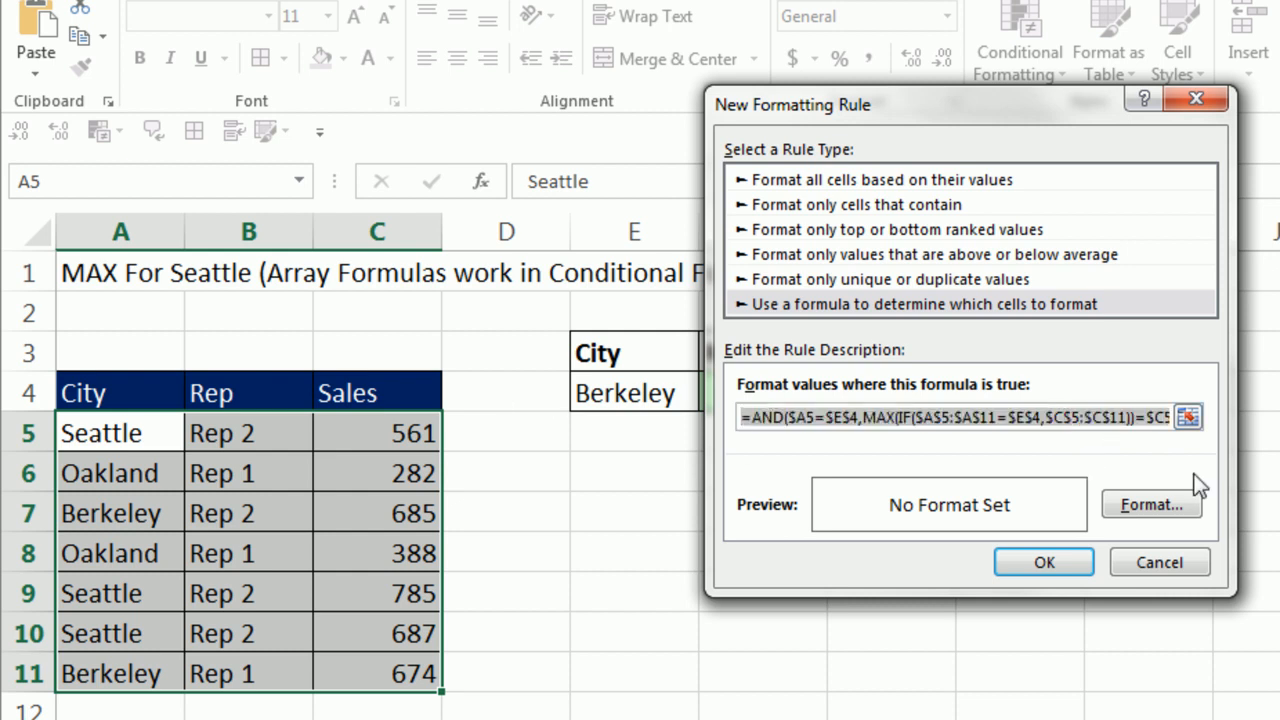
left_click(1150, 504)
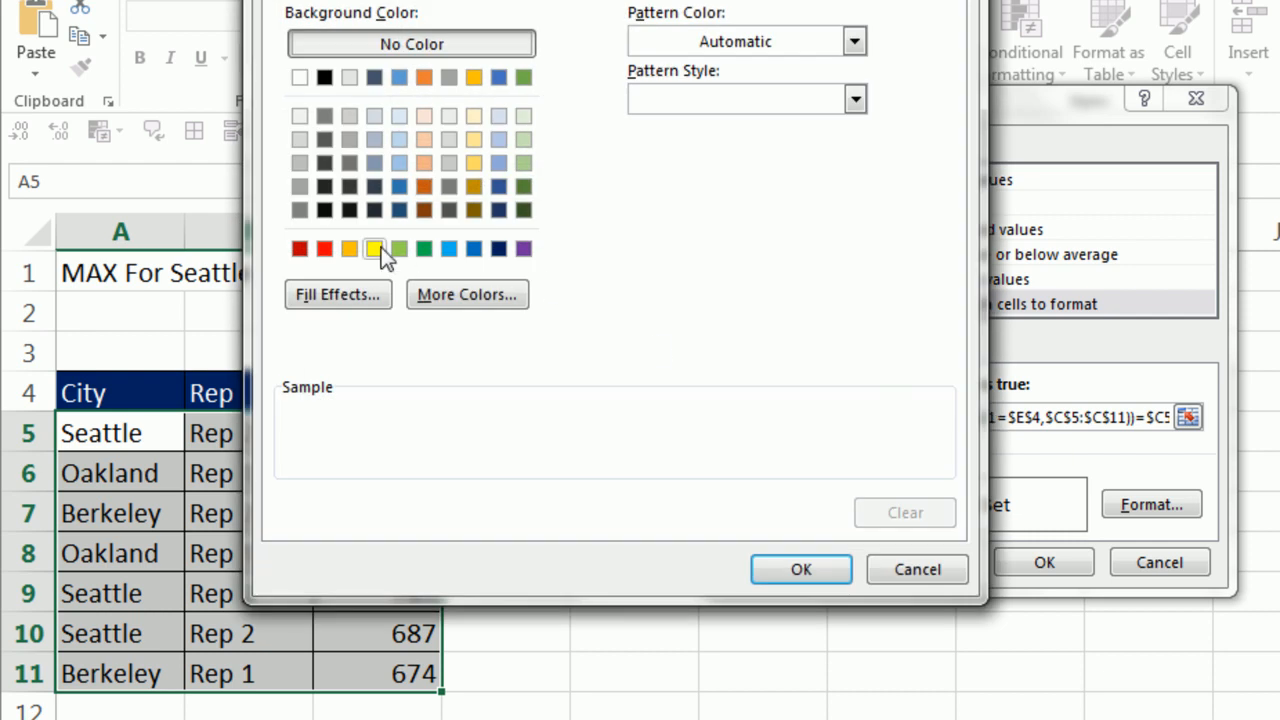
left_click(374, 248)
left_click(801, 569)
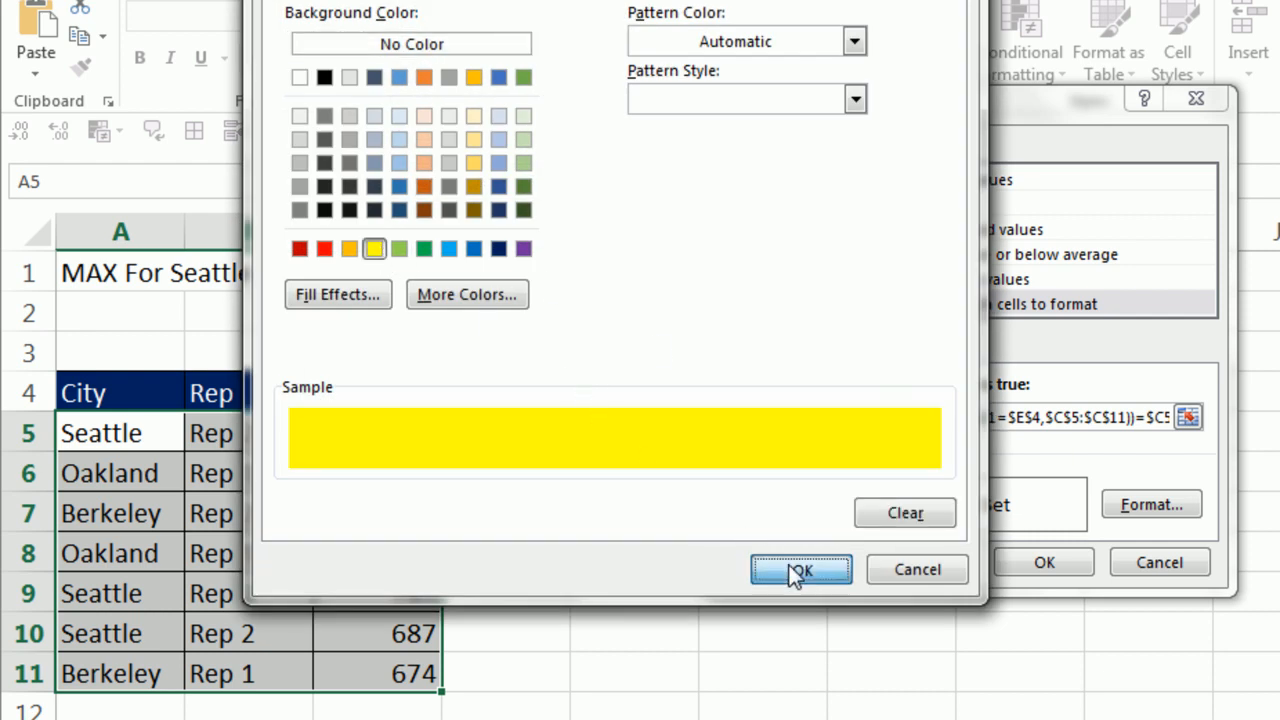
left_click(1078, 562)
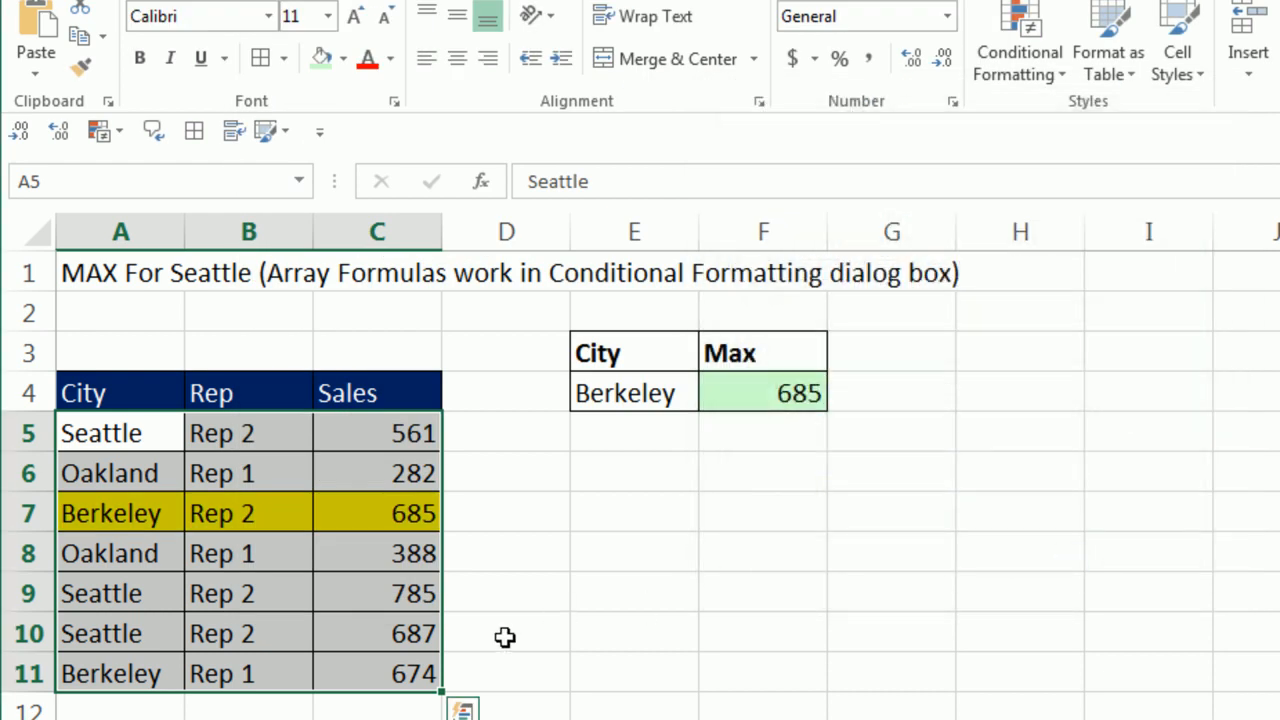
Step: Test the highlighting by choosing Seattle, followed by Oakland, as the city in E4
left_click(666, 395)
left_click(710, 397)
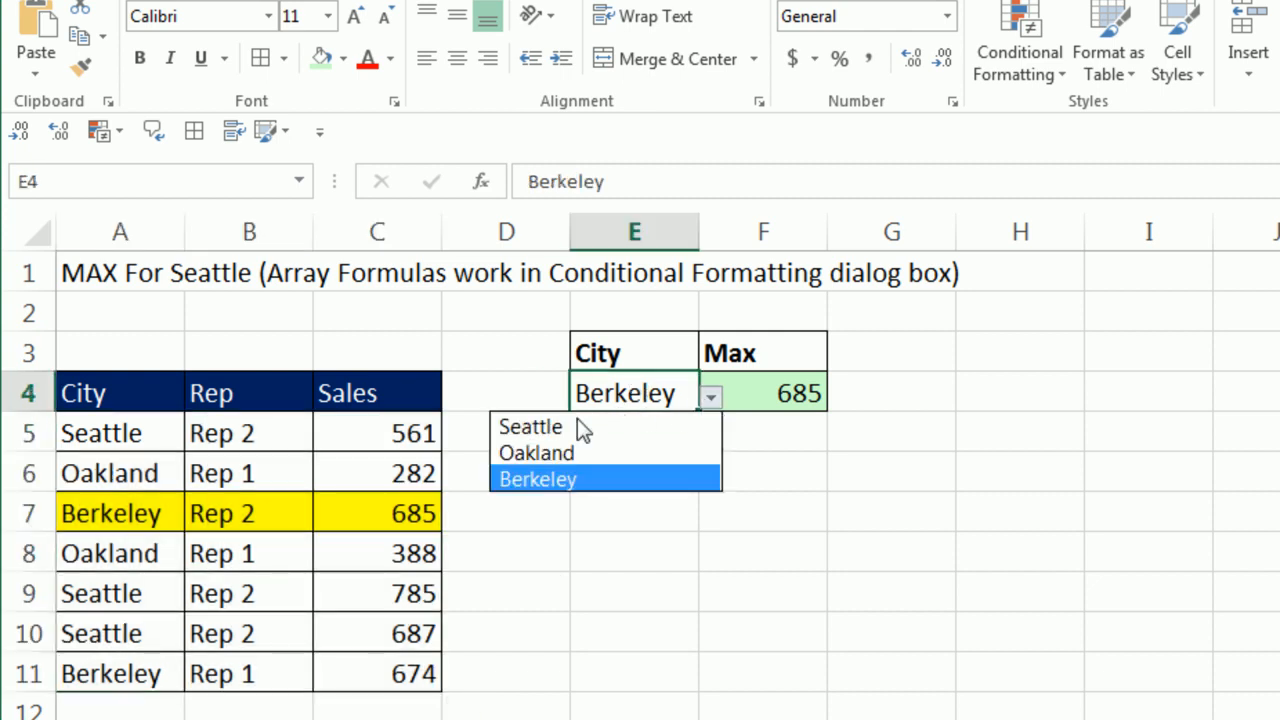
left_click(530, 428)
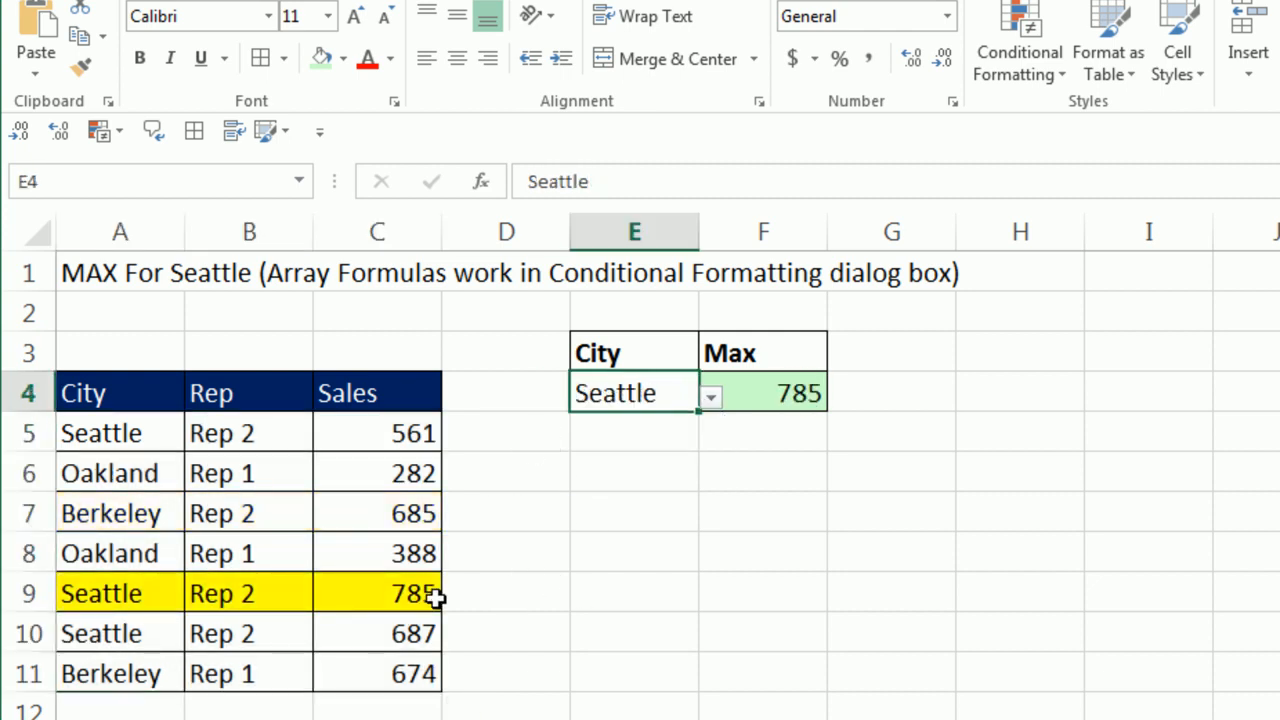
left_click(717, 405)
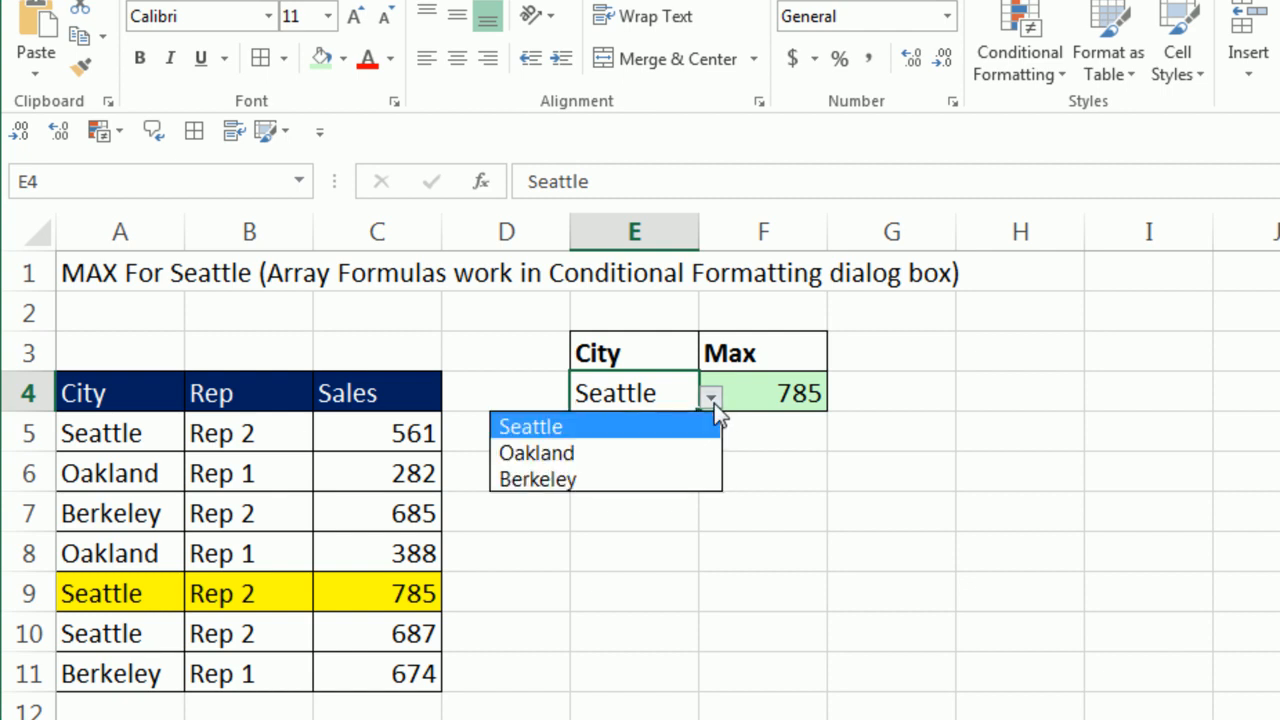
left_click(584, 460)
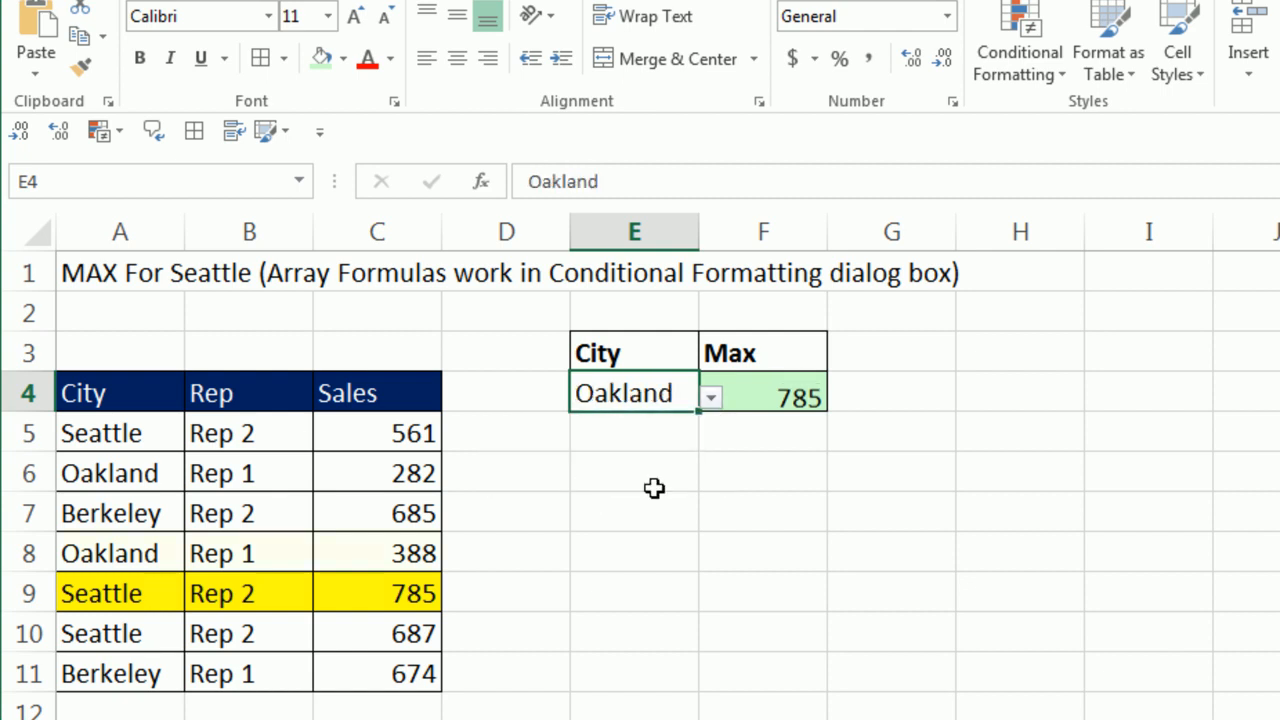